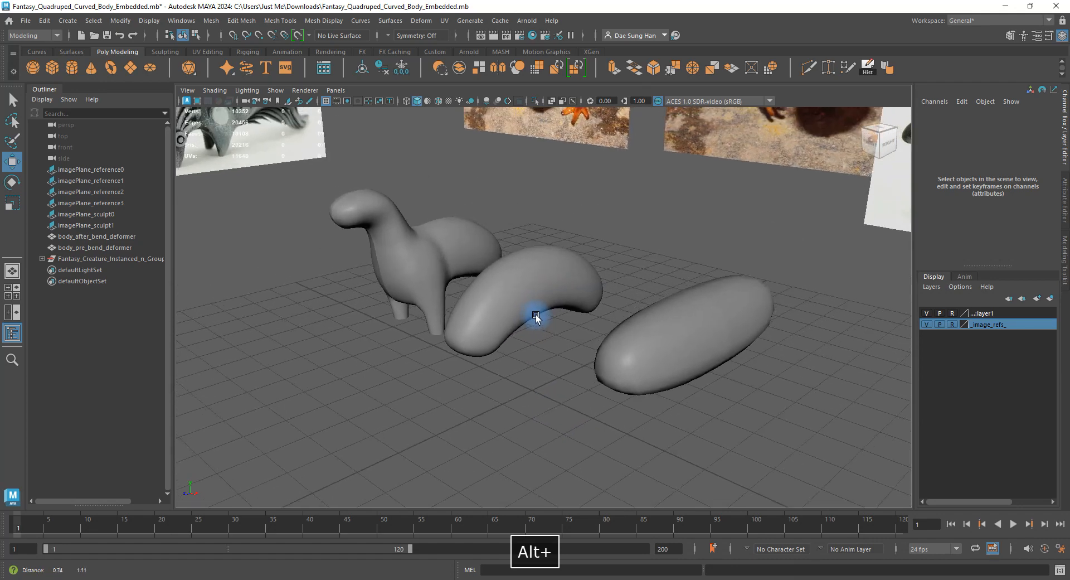
Inspect the curved body, egg-shaped body and creature mesh by selecting each one in turn.
alt+right_drag(509, 303, 681, 329)
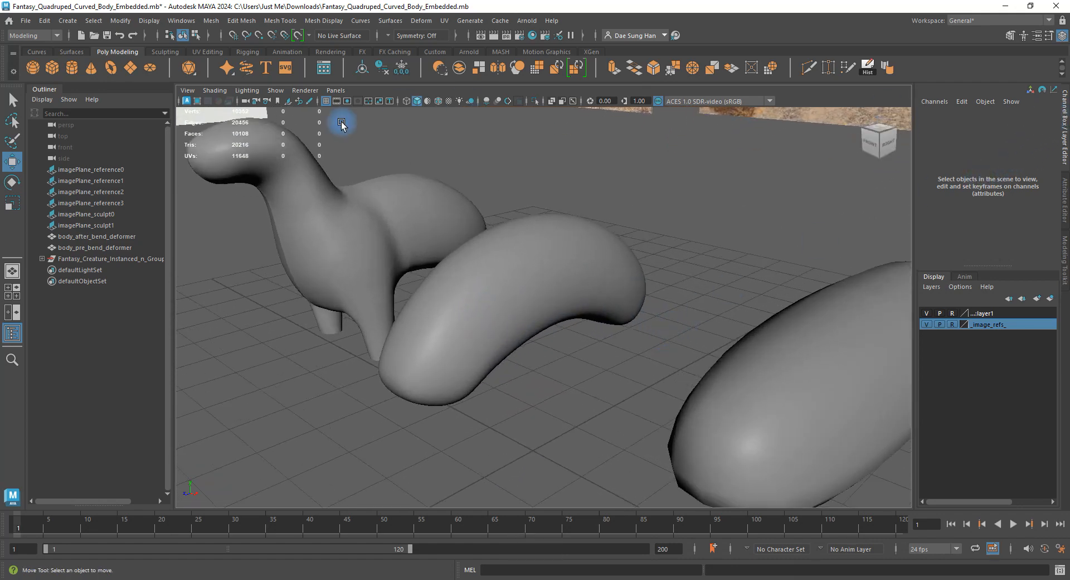
alt+right_drag(453, 245, 460, 273)
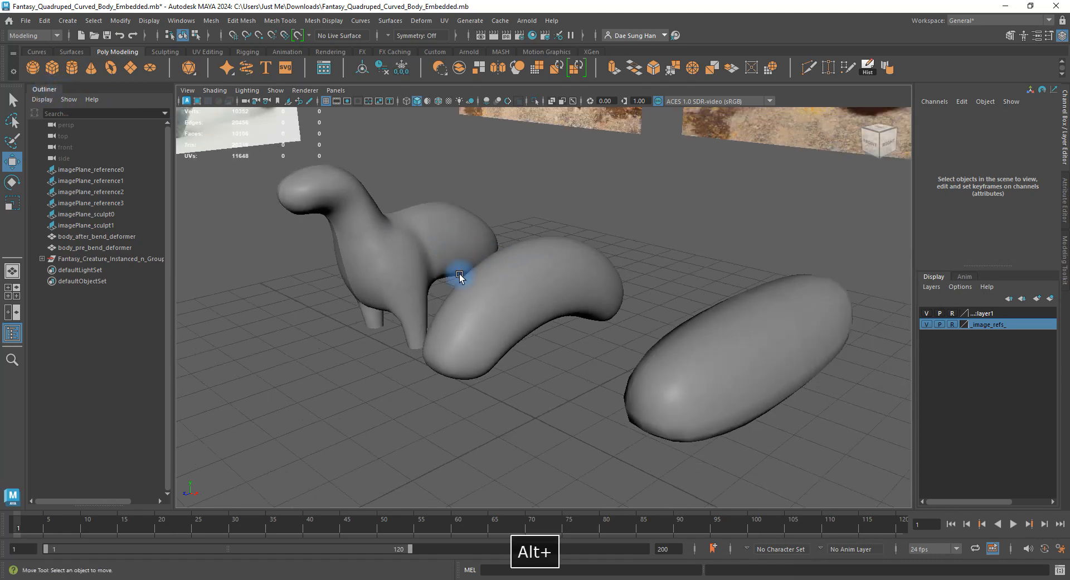
click(530, 310)
alt+drag(530, 310, 563, 280)
key(q)
click(563, 281)
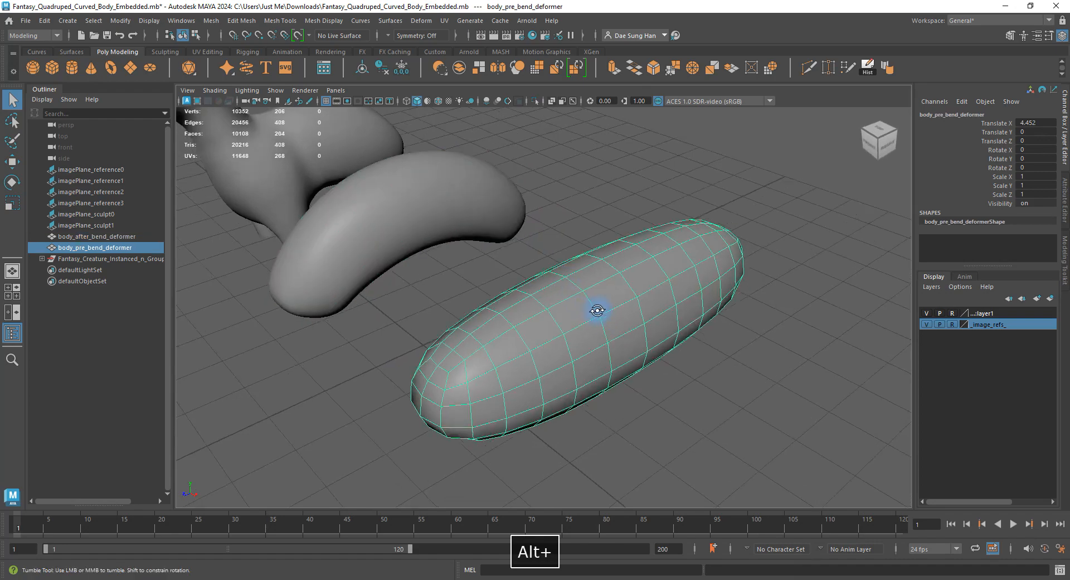
alt+drag(596, 310, 623, 282)
click(623, 282)
alt+right_drag(624, 282, 552, 230)
alt+middle_drag(552, 230, 691, 274)
click(590, 269)
mouse_move(591, 269)
alt+mouse_down()
mouse_move(499, 291)
mouse_move(501, 277)
mouse_move(411, 260)
mouse_move(451, 217)
mouse_move(557, 236)
mouse_move(595, 262)
alt+mouse_up()
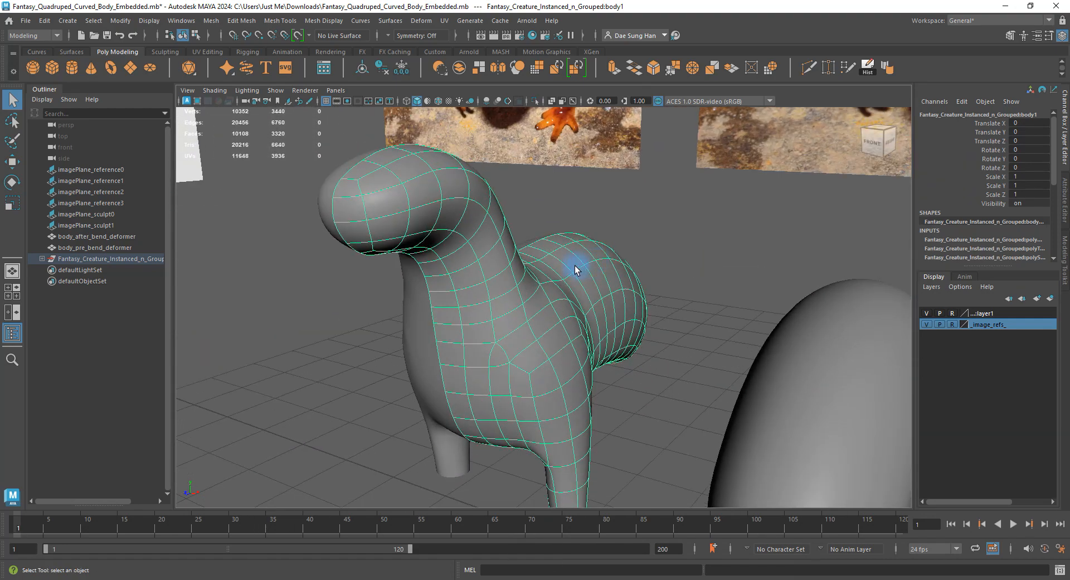
Isolate Fantasy_Creature_Instanced_n_Group in the viewport and view it from the side.
click(112, 260)
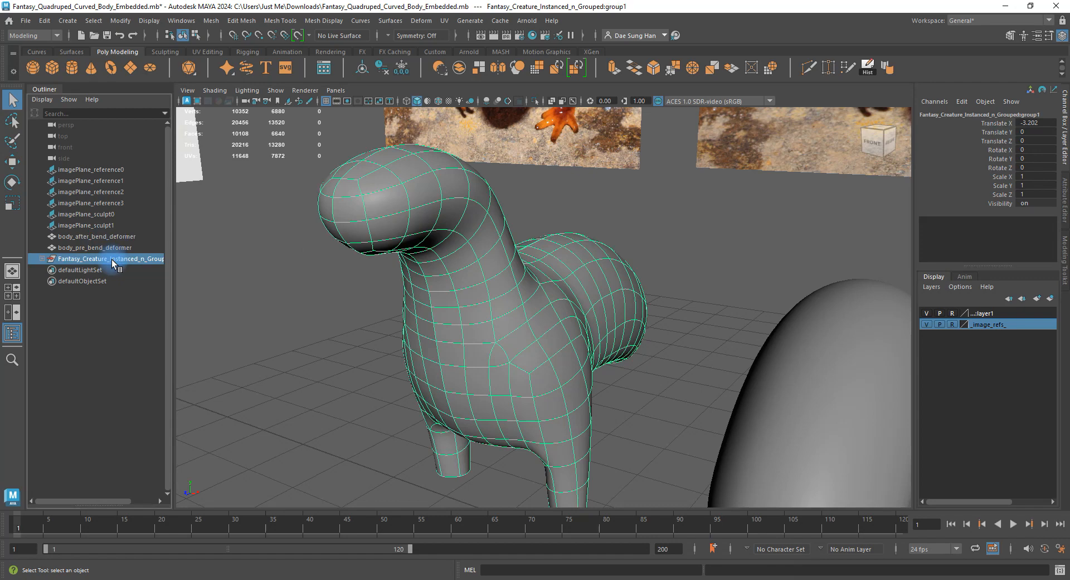
click(534, 103)
click(694, 261)
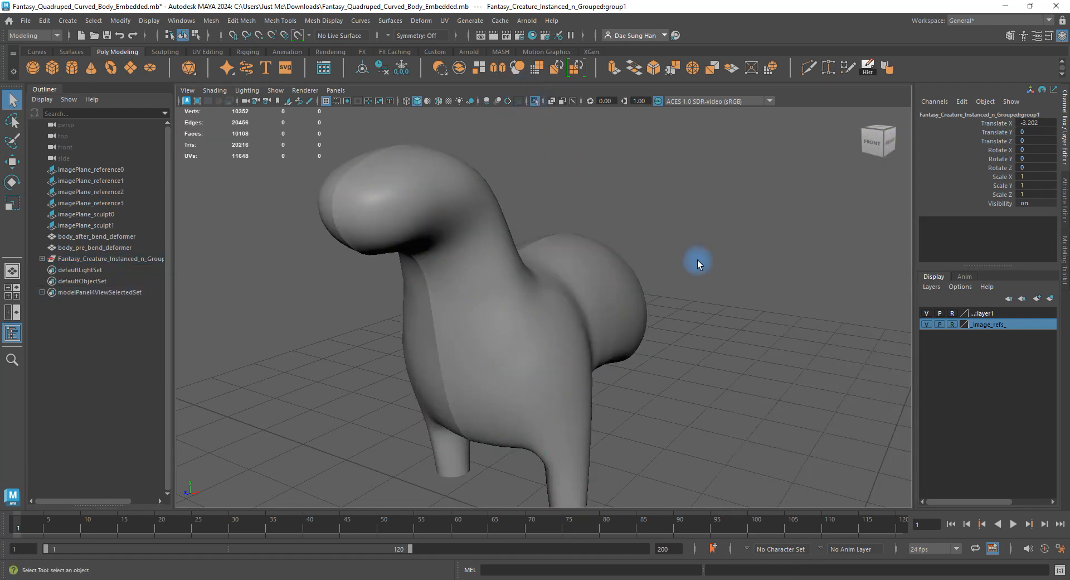
alt+drag(695, 261, 524, 276)
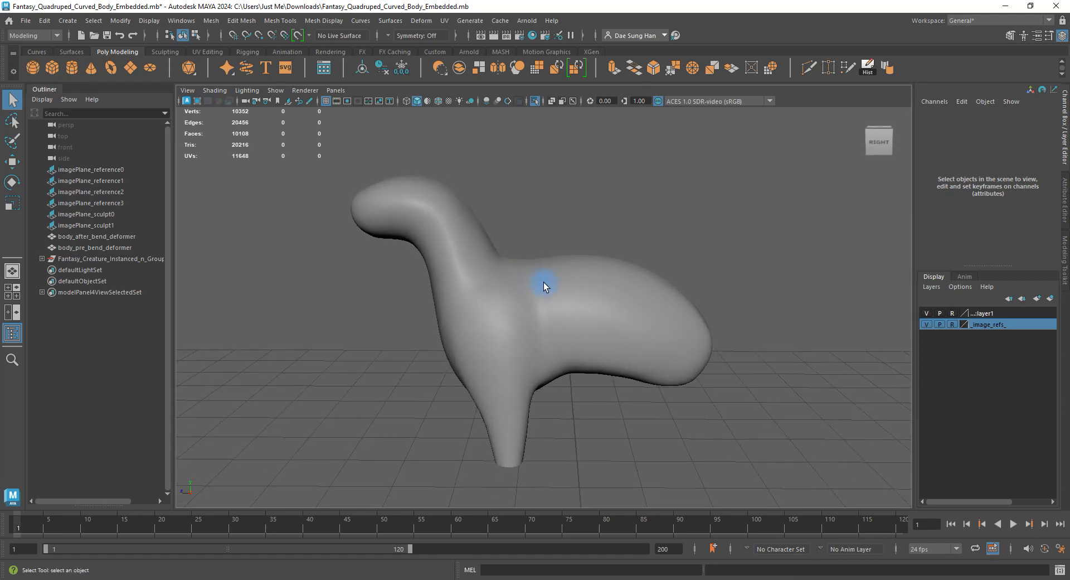
Select the creature mesh and turn Isolate Select off to reveal all scene objects.
click(452, 225)
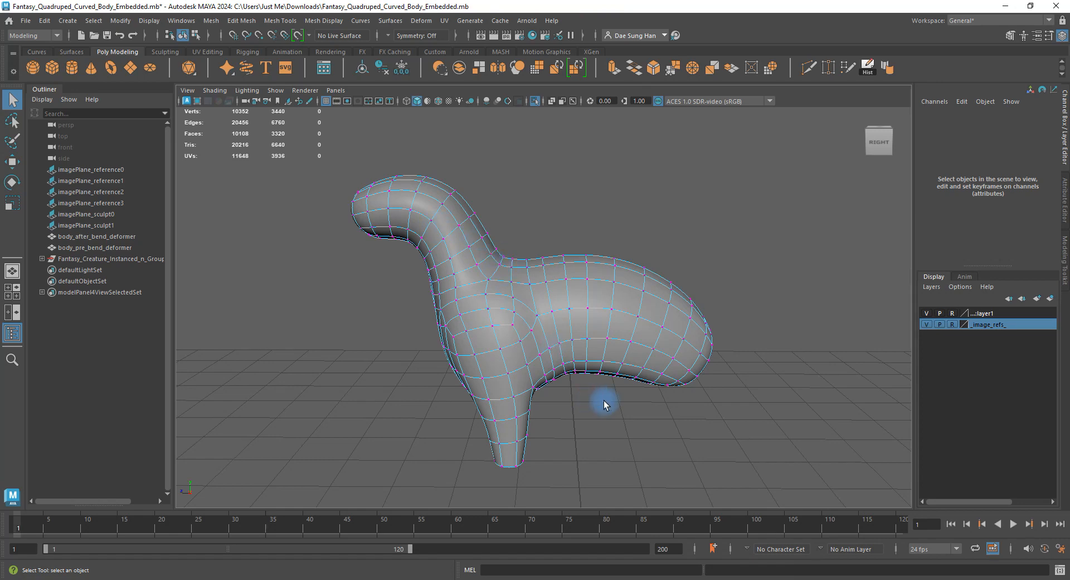
double_click(715, 273)
click(715, 273)
alt+drag(616, 329, 693, 339)
alt+right_drag(693, 339, 574, 330)
alt+drag(574, 330, 507, 318)
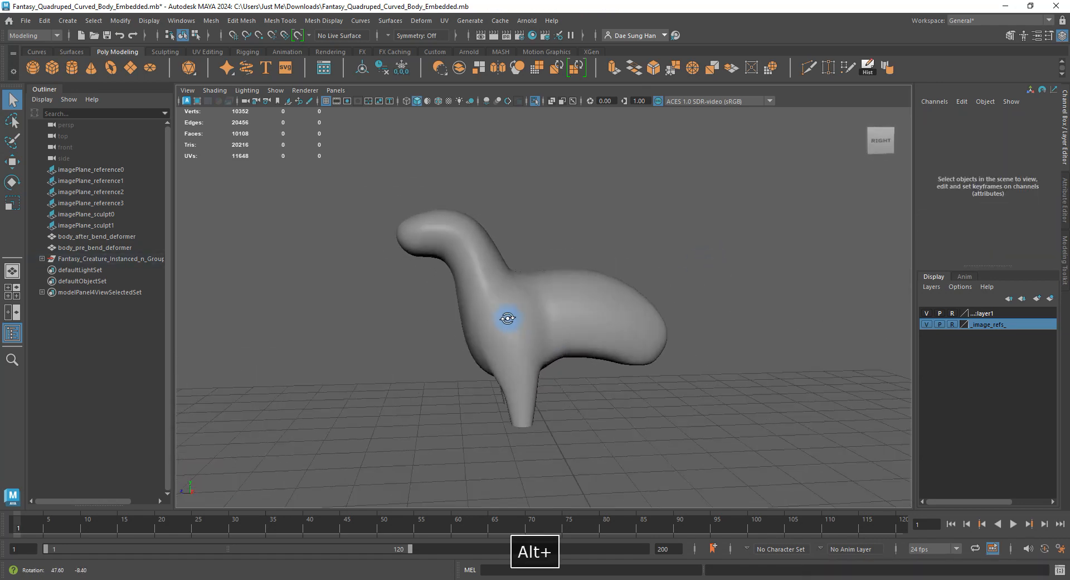
click(424, 231)
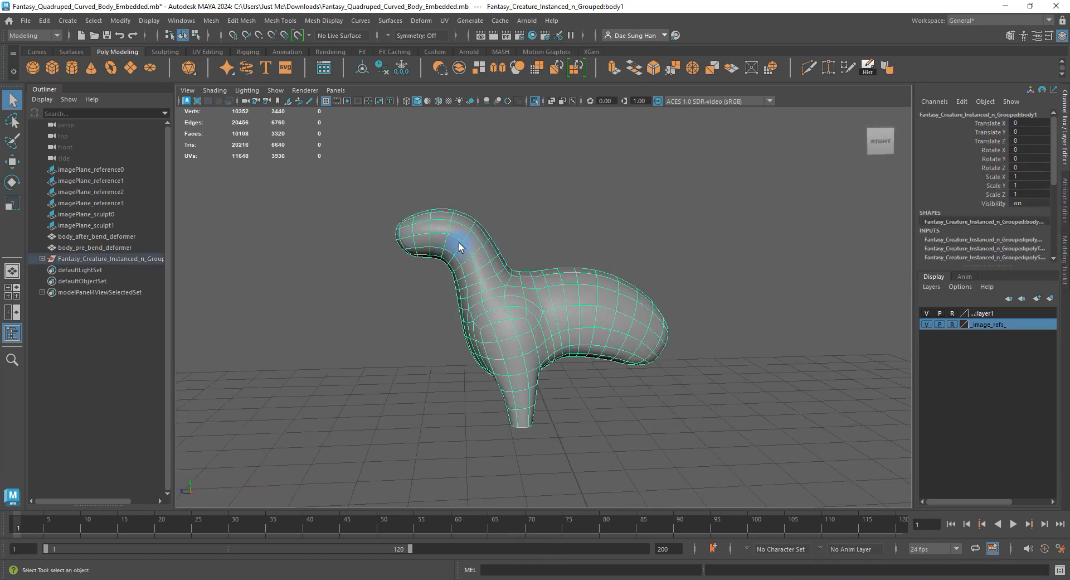
click(535, 102)
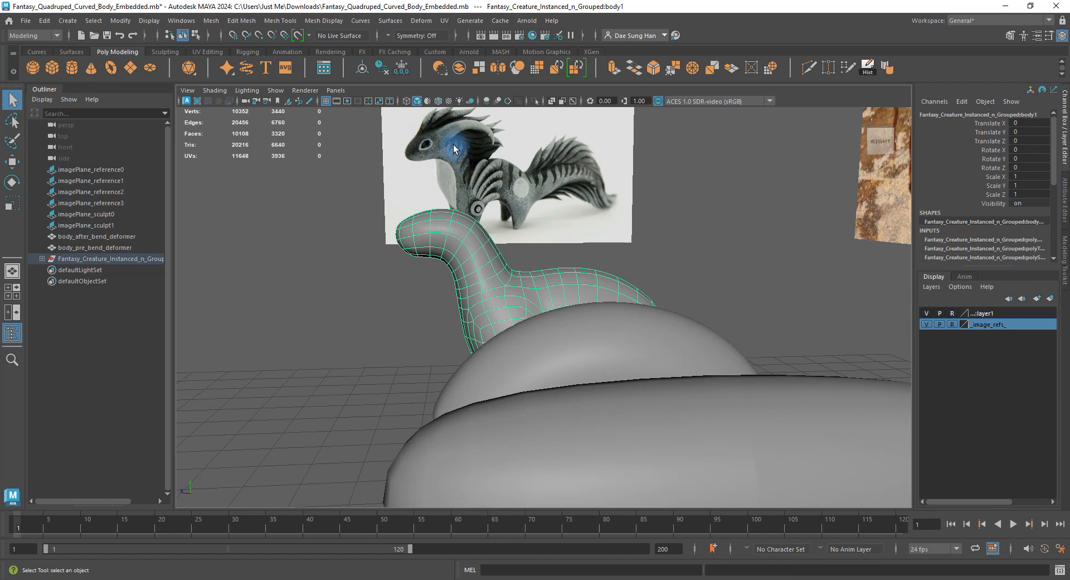
Compare the creature against the side-view reference photo, then deselect it.
alt+drag(398, 150, 400, 118)
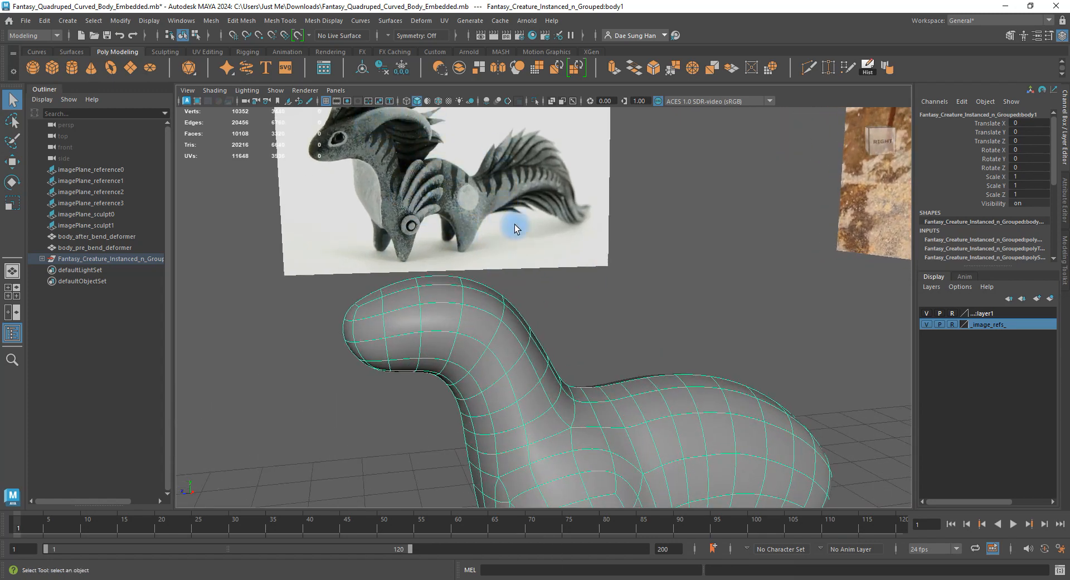
alt+drag(514, 224, 580, 342)
alt+drag(553, 302, 521, 293)
click(639, 292)
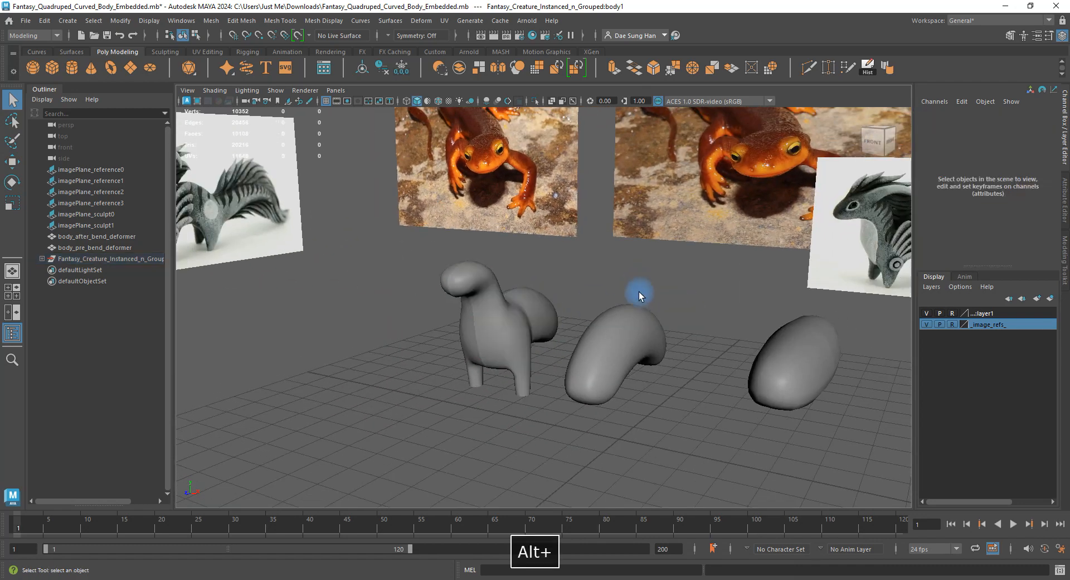
Delete the egg-shaped body_pre_bend_deformer mesh.
mouse_move(638, 292)
alt+mouse_down()
mouse_move(714, 359)
mouse_move(637, 310)
alt+mouse_up()
click(661, 313)
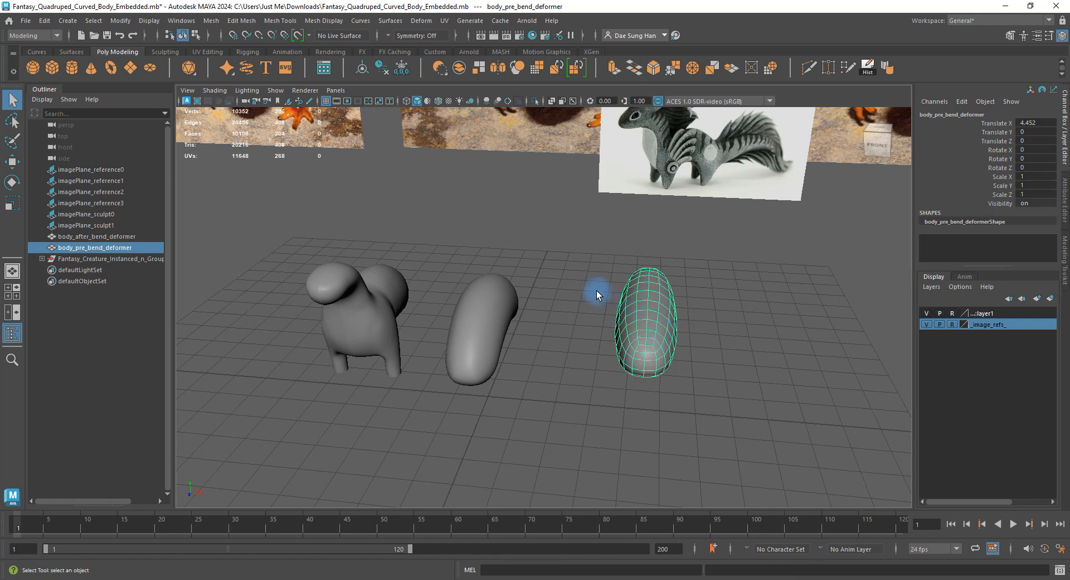
key(BackSpace)
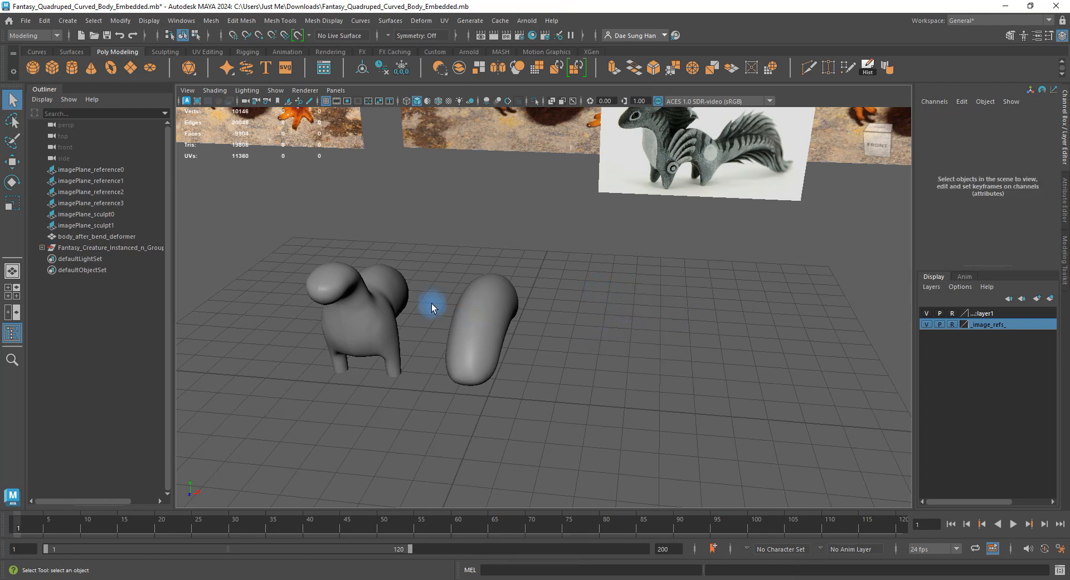
Select the curved body and view it from the side.
alt+drag(432, 301, 370, 296)
alt+right_drag(370, 296, 442, 276)
click(442, 276)
alt+drag(442, 276, 521, 300)
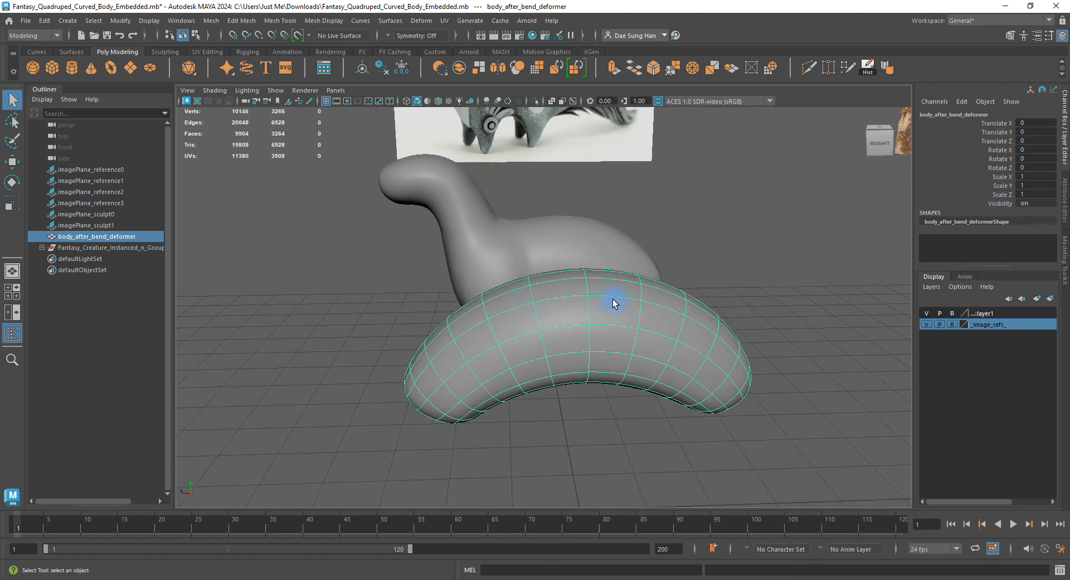
In the top view, marquee-select all vertices of the curved body.
alt+drag(612, 267, 517, 308)
key(space)
key(space)
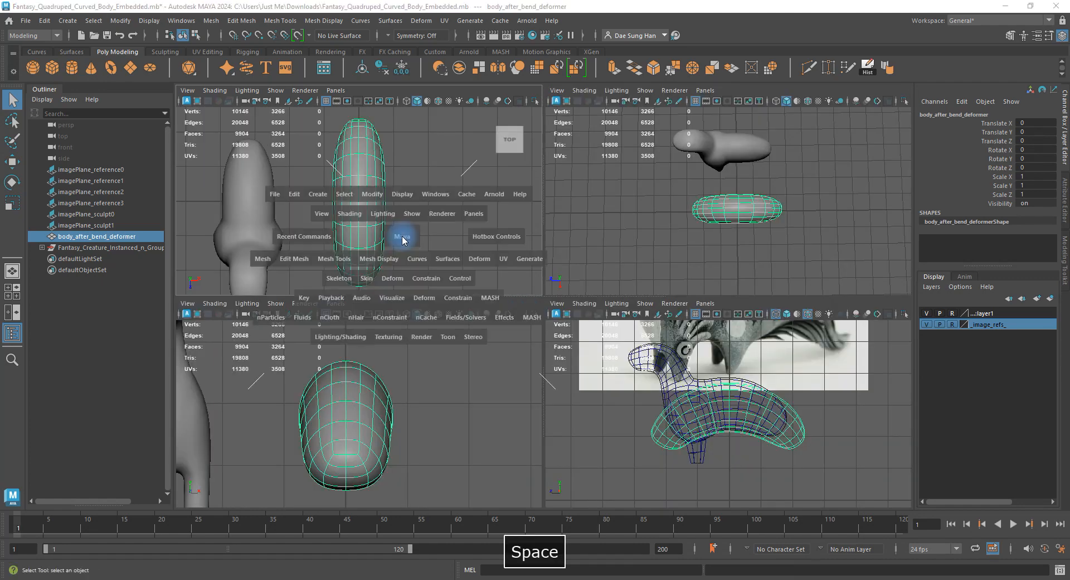
alt+right_drag(618, 337, 543, 306)
alt+middle_drag(543, 306, 575, 311)
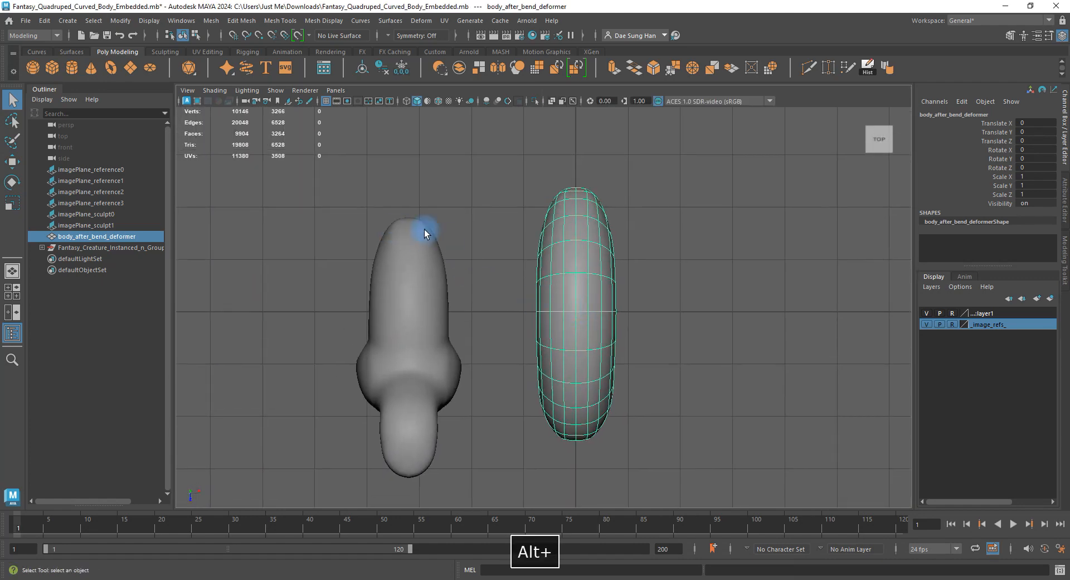
alt+middle_drag(536, 408, 541, 373)
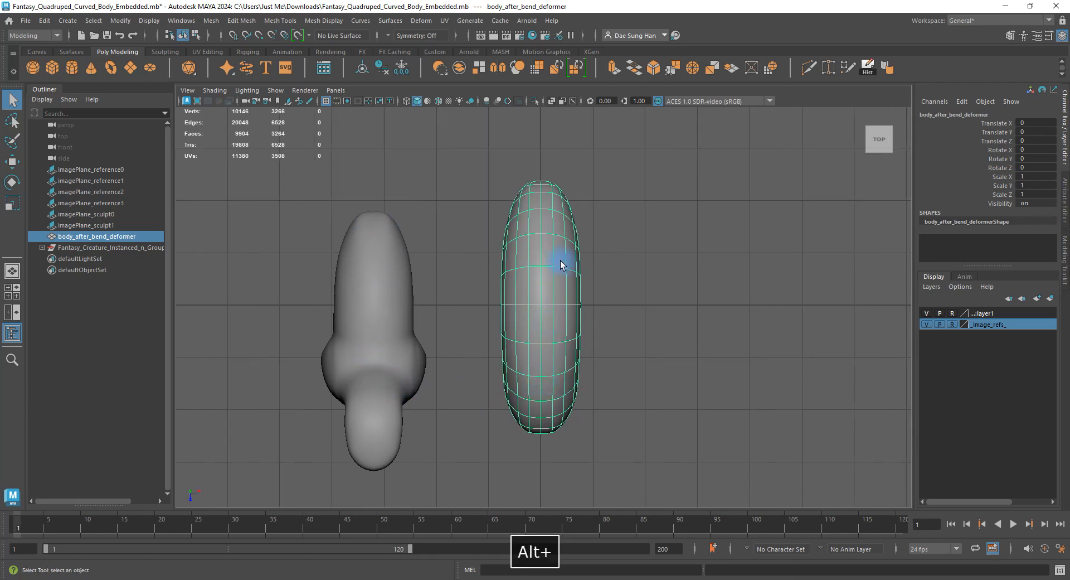
right_drag(561, 265, 456, 251)
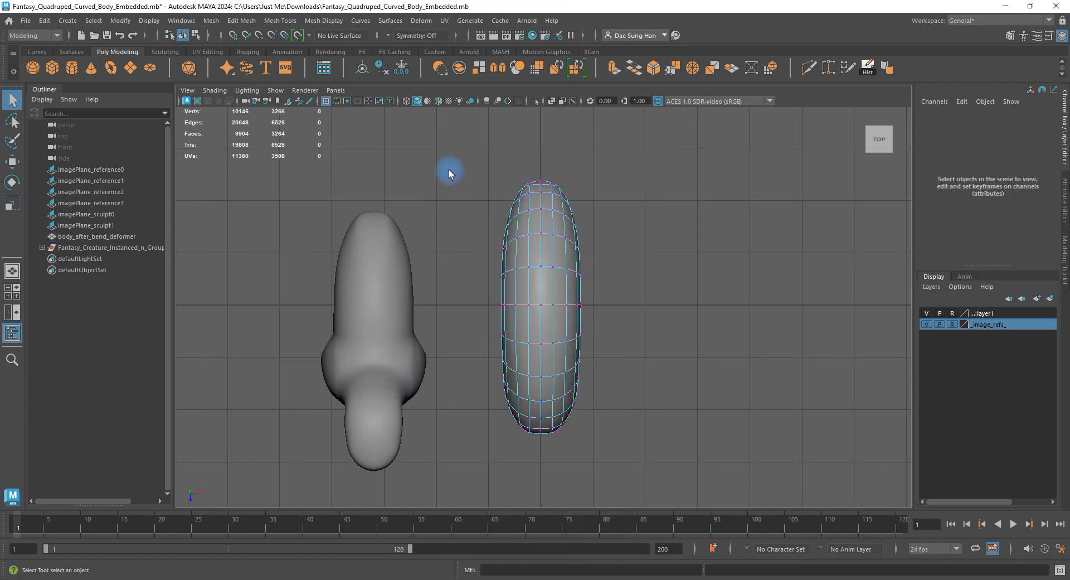
drag(438, 134, 673, 454)
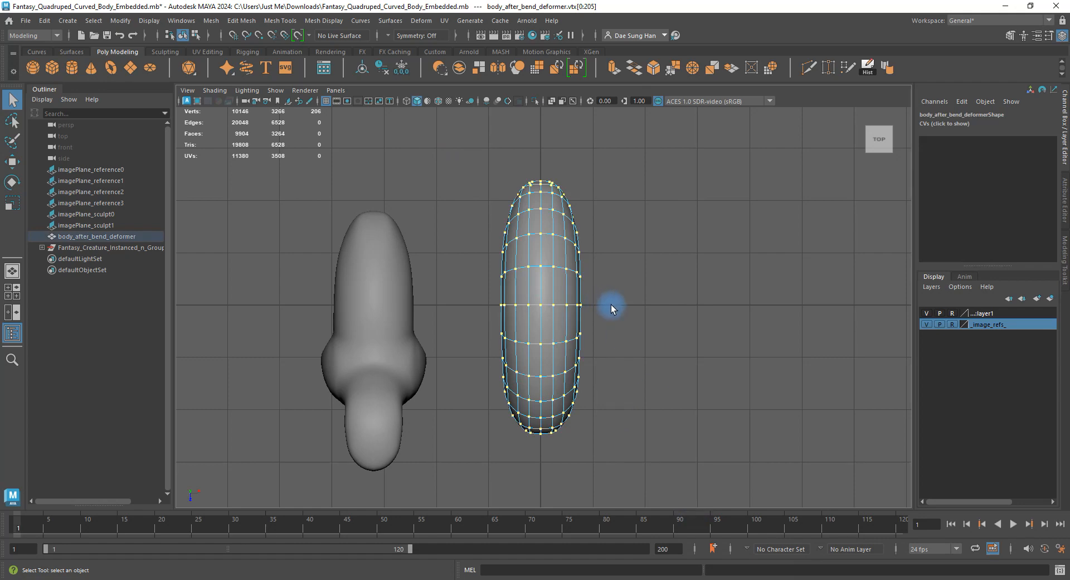
Activate Scale and enable Soft Selection with Volume falloff 0.40 in the Modeling Toolkit.
key(r)
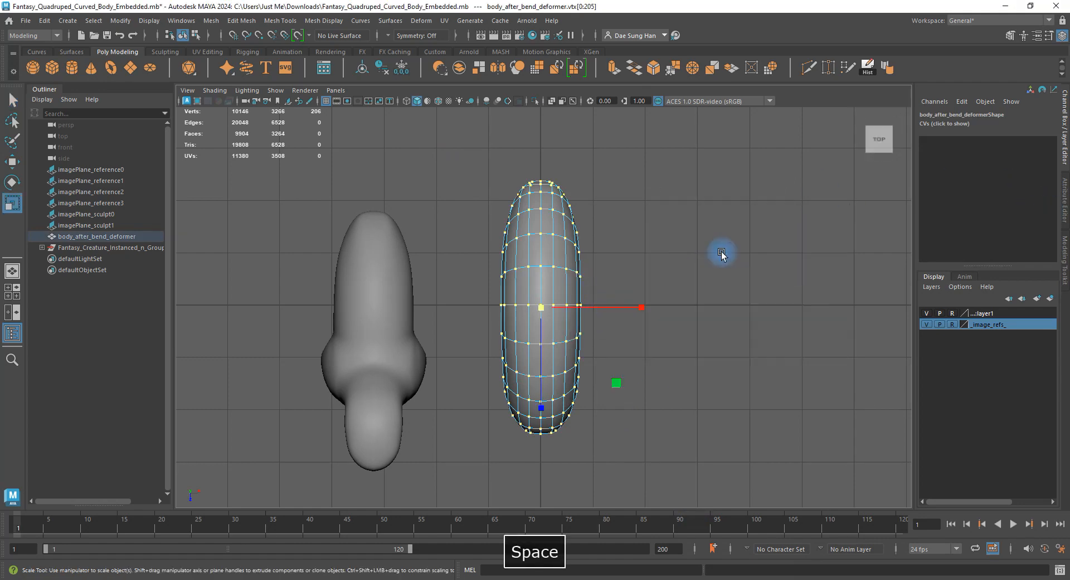
key(space)
key(space)
alt+drag(662, 308, 712, 250)
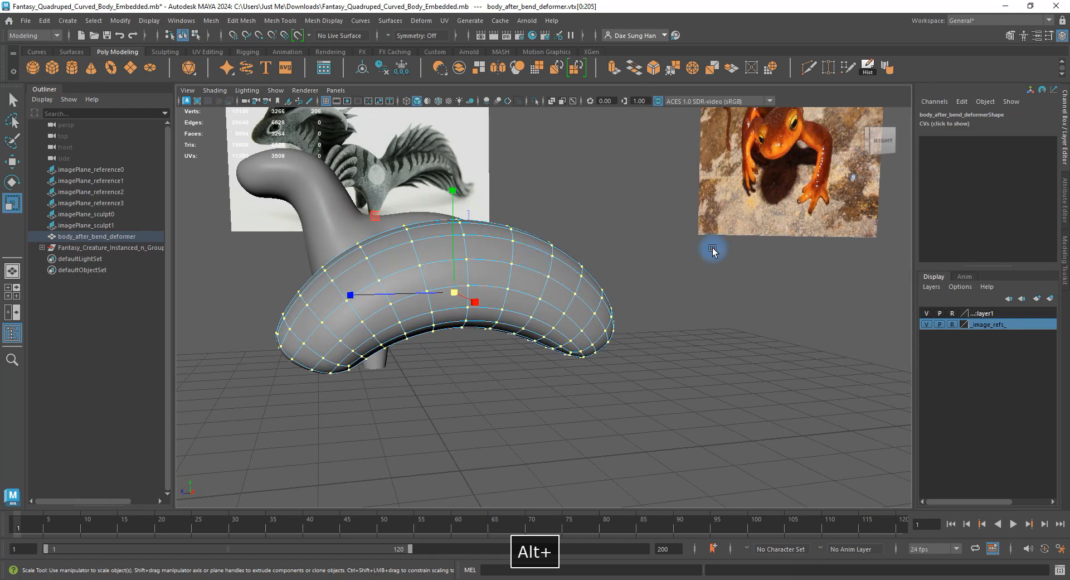
click(1066, 260)
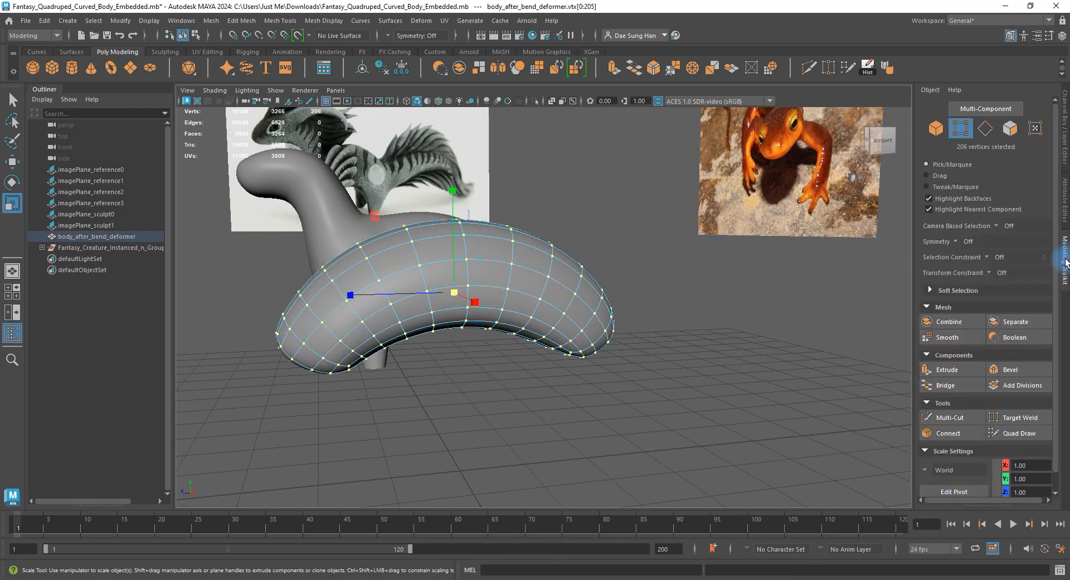
click(938, 291)
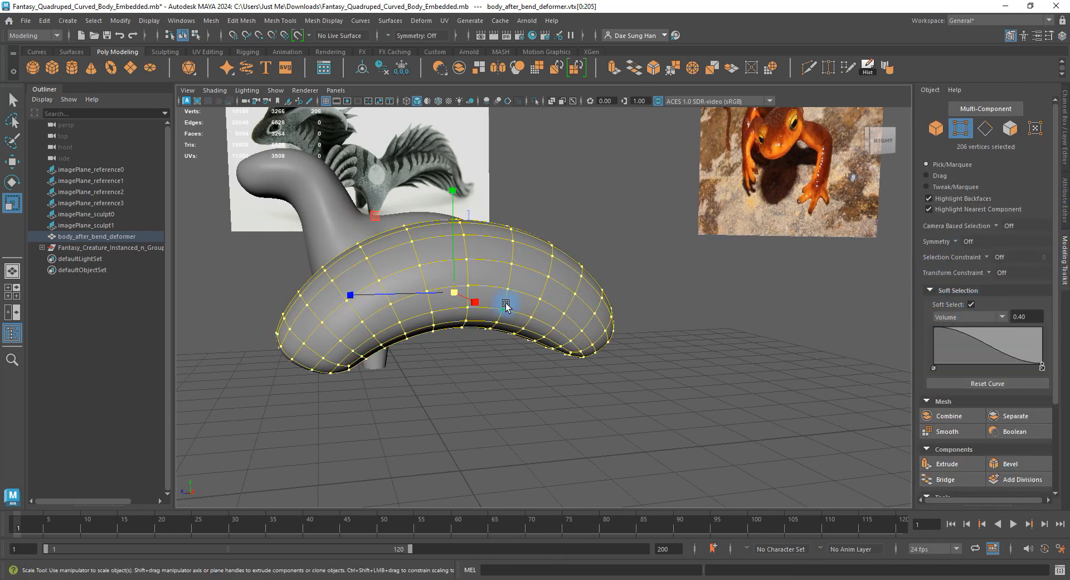
alt+drag(508, 306, 541, 336)
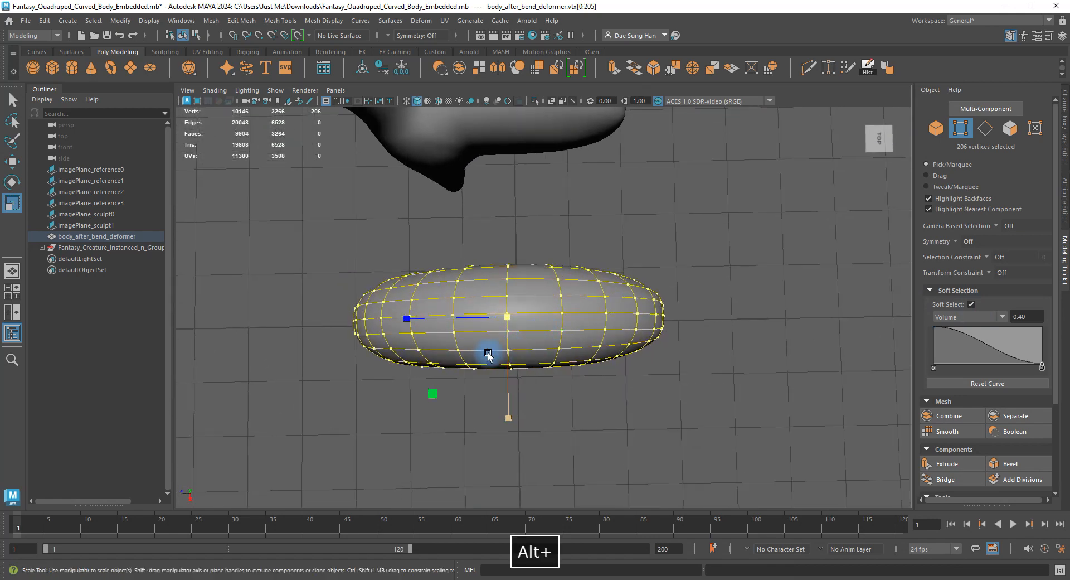
Return to Object Mode and duplicate the curved body as body_after_bend_deformer1.
right_drag(578, 277, 648, 225)
alt+drag(549, 360, 613, 299)
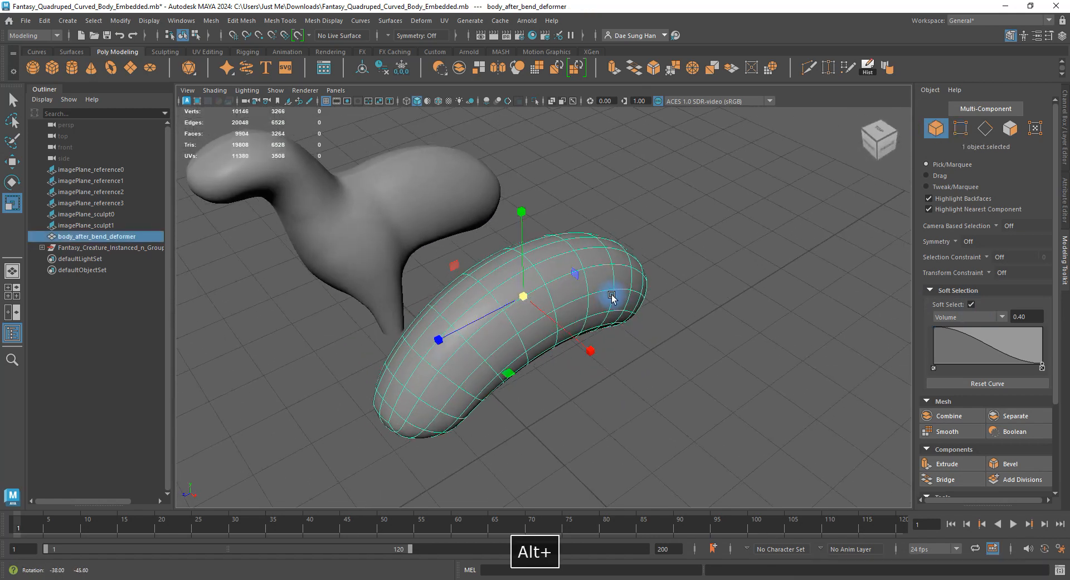
alt+right_drag(613, 299, 540, 304)
key(ctrl+d)
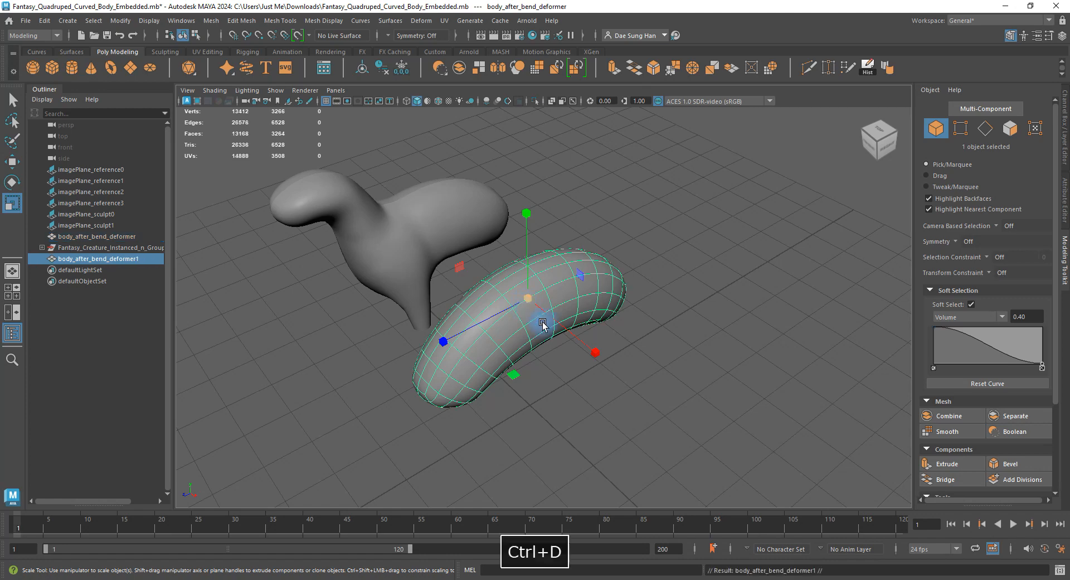
Move the duplicate body to the right along X.
key(w)
drag(597, 353, 731, 447)
alt+drag(605, 385, 655, 361)
Reorder body_after_bend_deformer below the creature group in the Outliner.
click(112, 236)
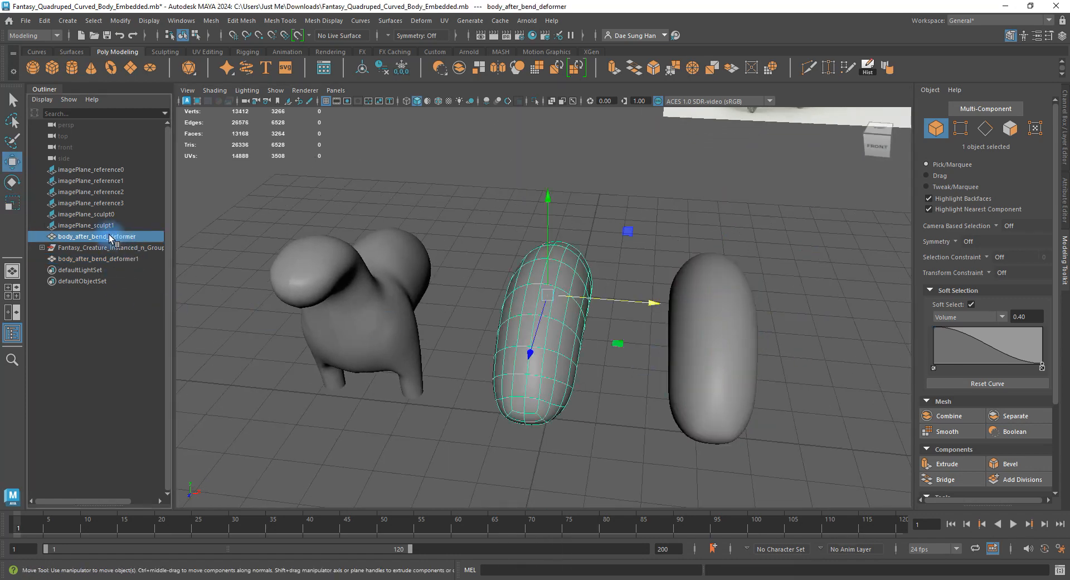
drag(110, 255, 113, 257)
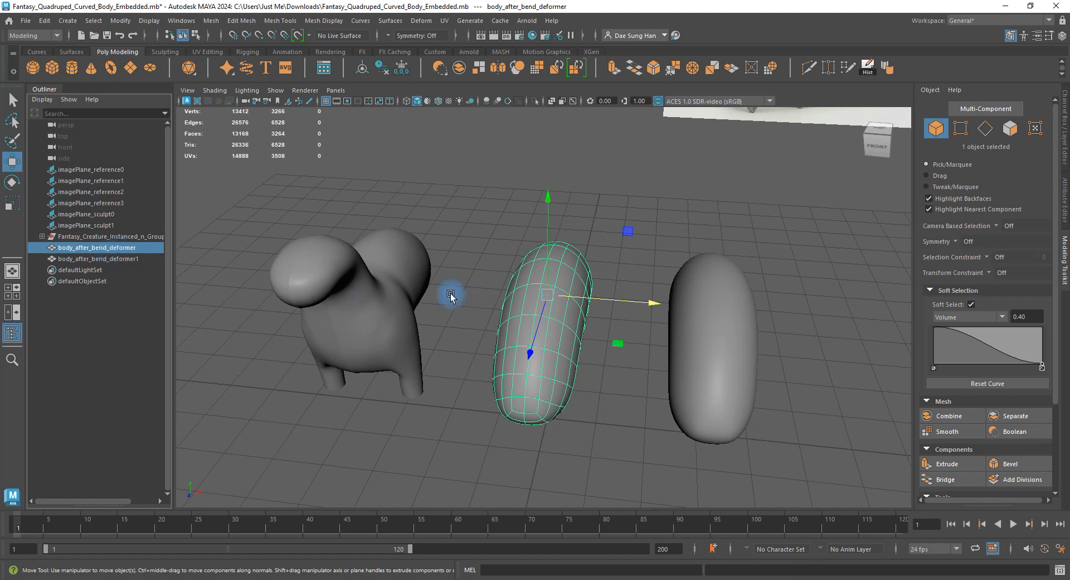
click(747, 348)
alt+drag(747, 348, 278, 271)
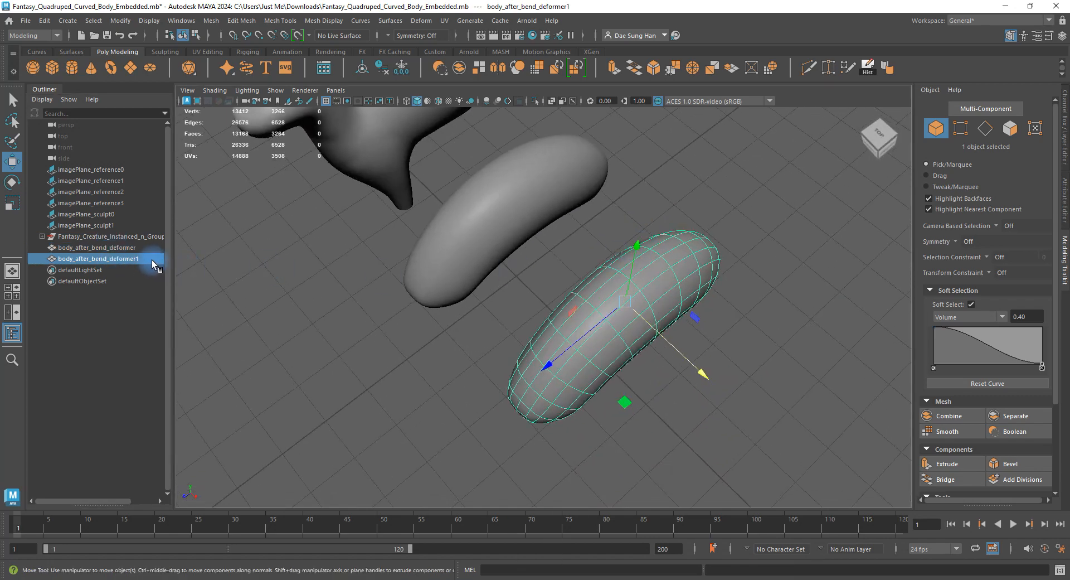
Rename body_after_bend_deformer1 to body_after_bend_deformer_copy.
double_click(153, 260)
key(BackSpace)
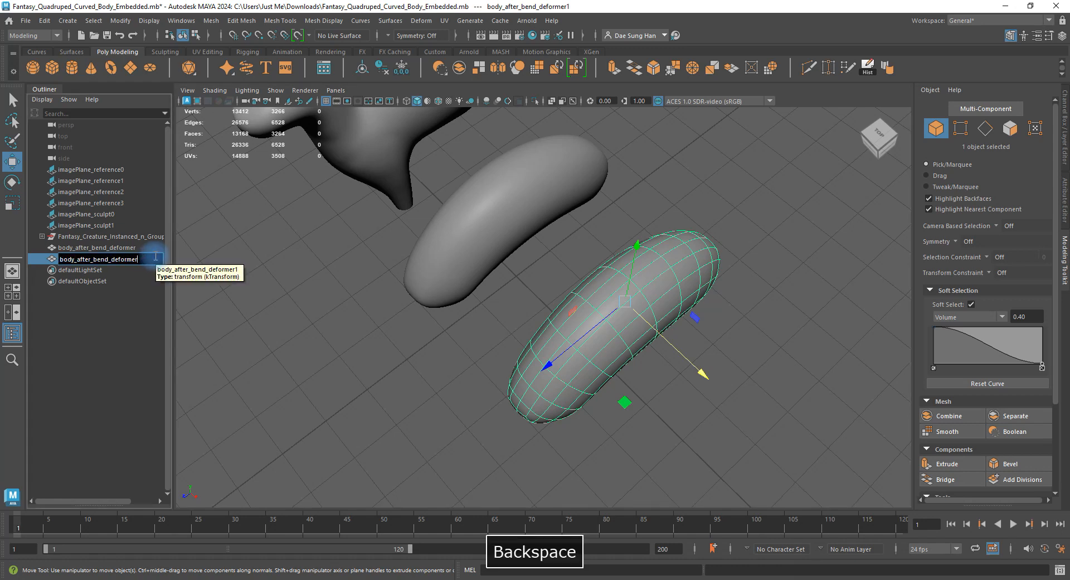
text(cop)
key(BackSpace)
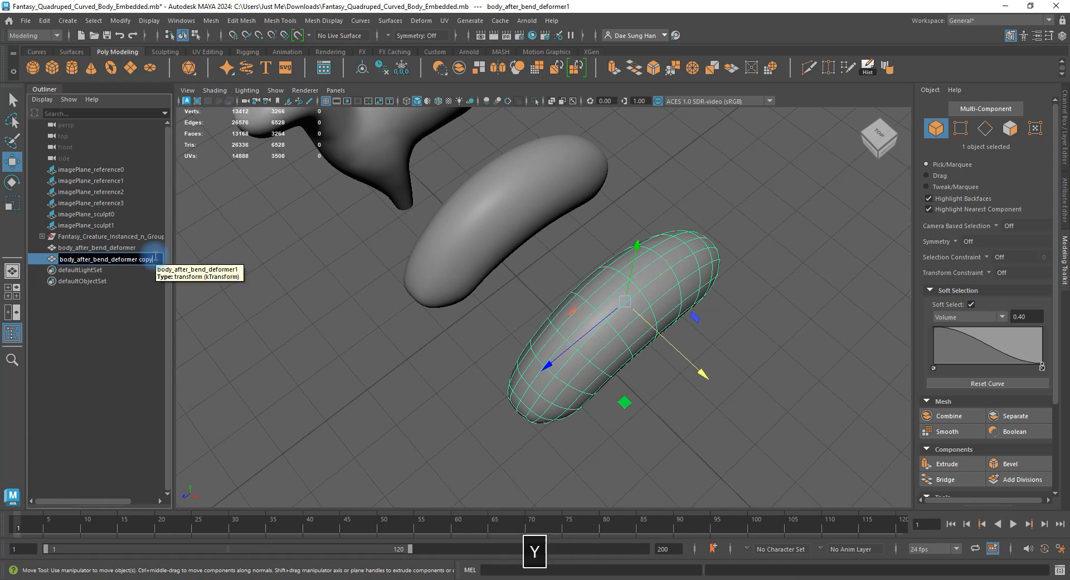
text(py)
key(Return)
Select body_after_bend_deformer and zoom in on the bodies.
alt+drag(434, 310, 421, 256)
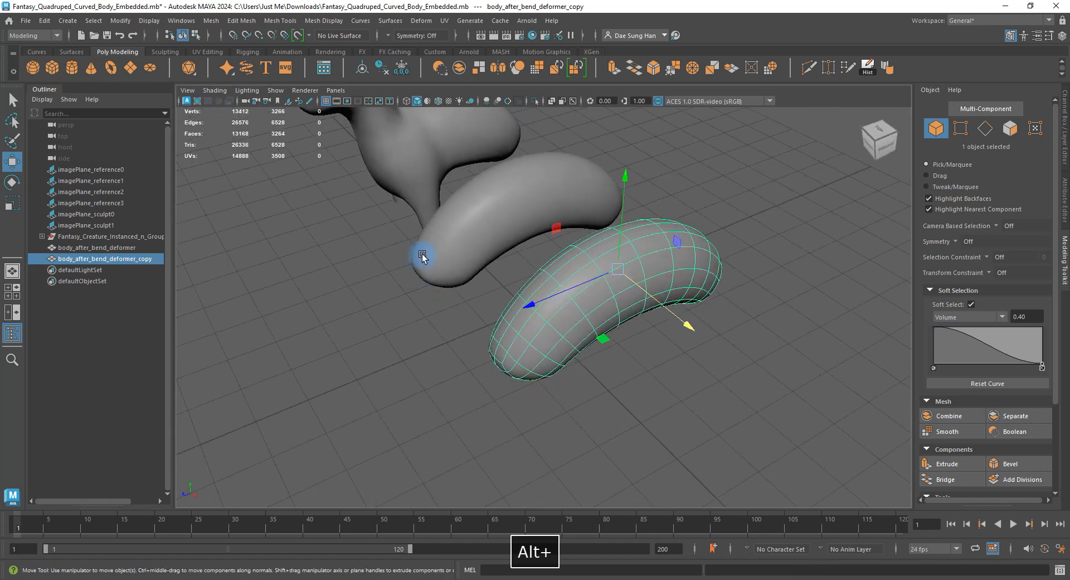
click(498, 215)
alt+middle_drag(499, 216, 469, 263)
alt+right_drag(470, 263, 535, 271)
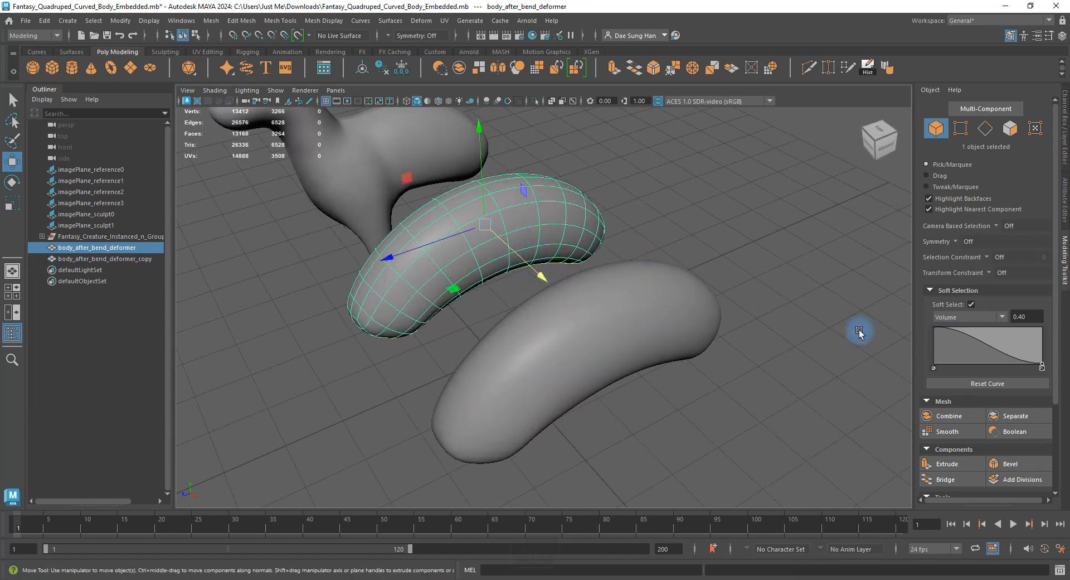
Scale body_after_bend_deformer's vertices into a taller, longer arch.
alt+drag(578, 246, 523, 255)
key(r)
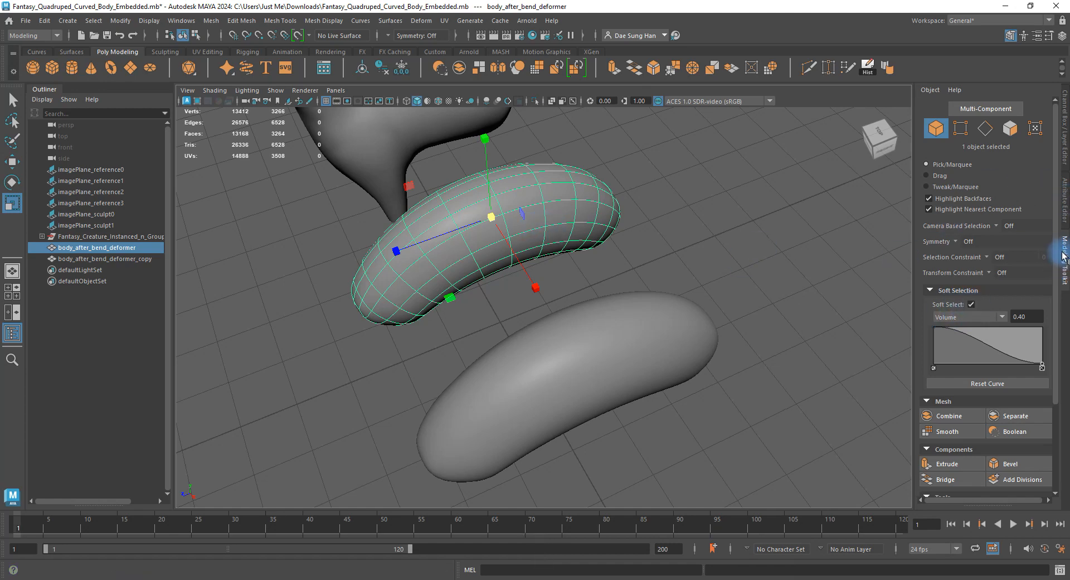
alt+right_drag(703, 210, 624, 211)
right_drag(502, 207, 345, 205)
alt+drag(557, 206, 546, 275)
drag(244, 114, 336, 191)
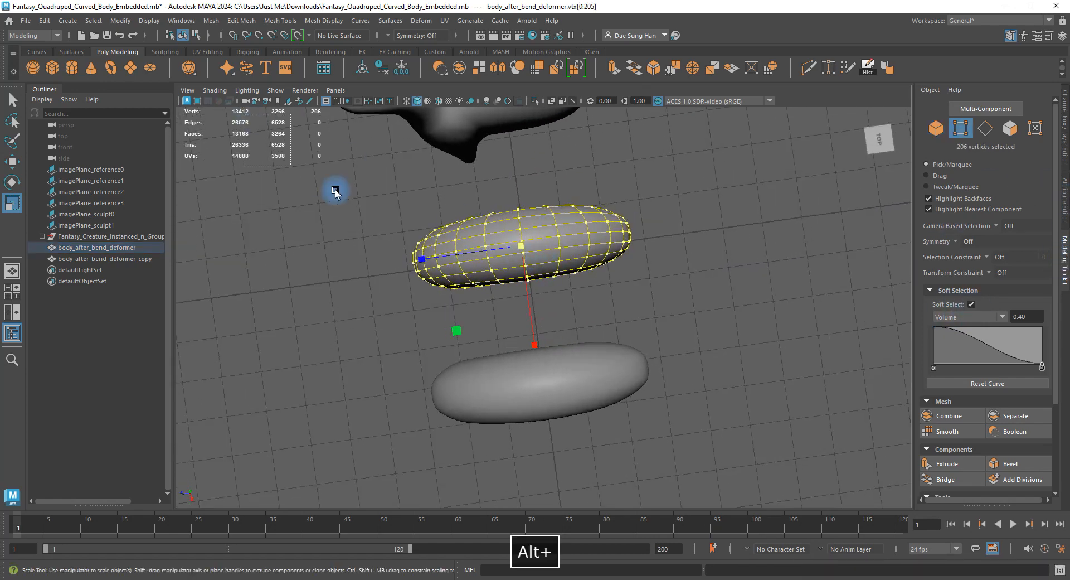
alt+drag(552, 263, 566, 227)
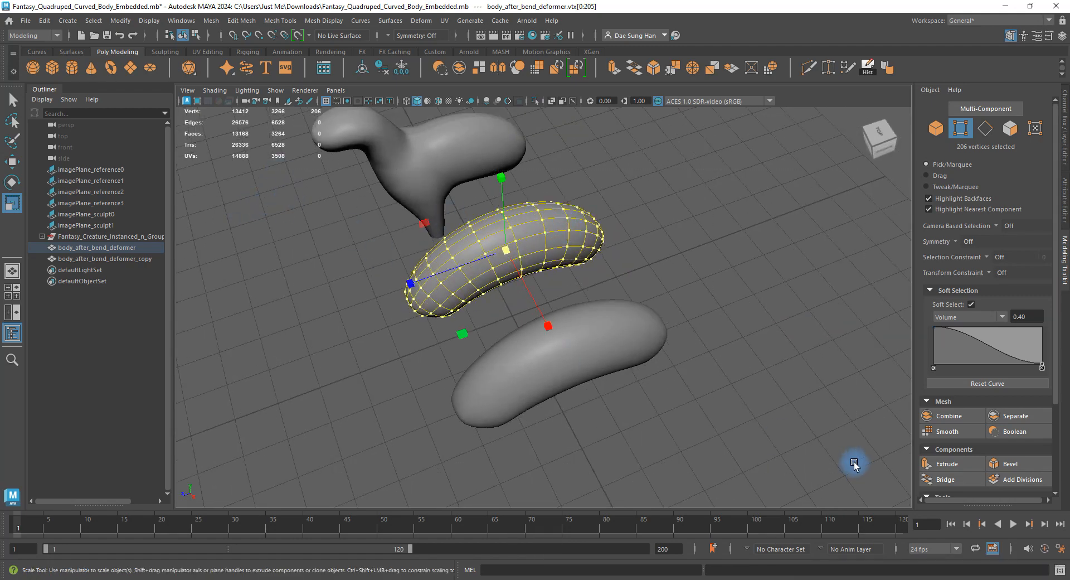
alt+drag(443, 276, 489, 185)
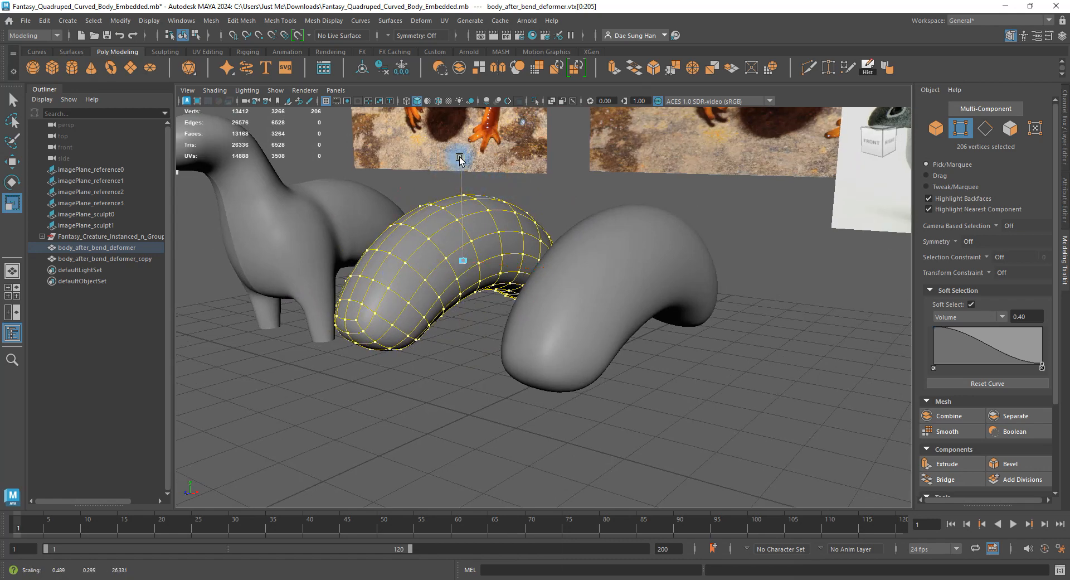
Scale the copied body narrower along X.
mouse_move(464, 171)
alt+mouse_down()
mouse_move(437, 237)
mouse_move(496, 165)
mouse_move(483, 169)
alt+mouse_up()
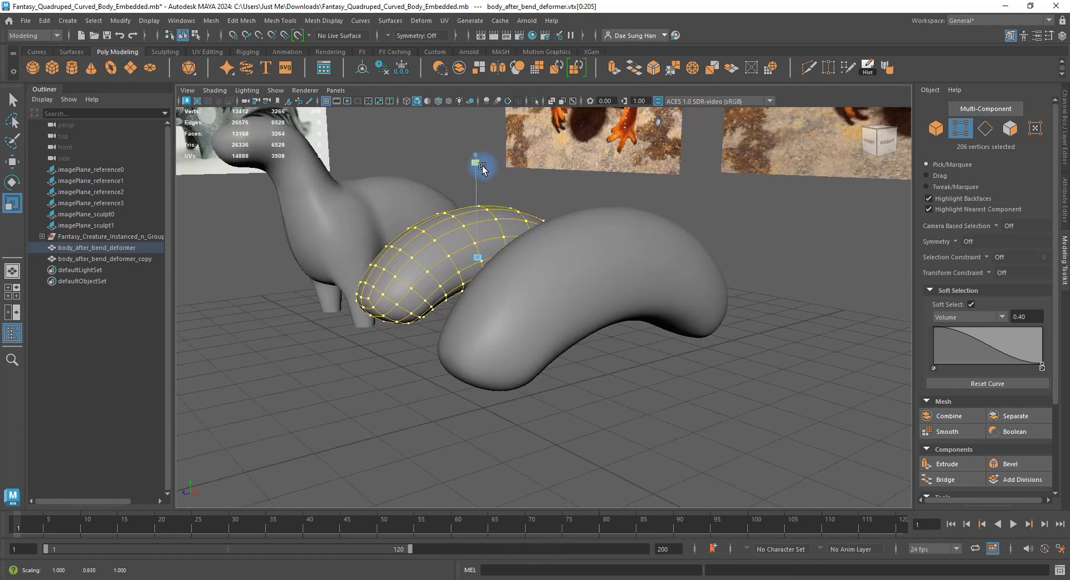
alt+drag(422, 255, 389, 286)
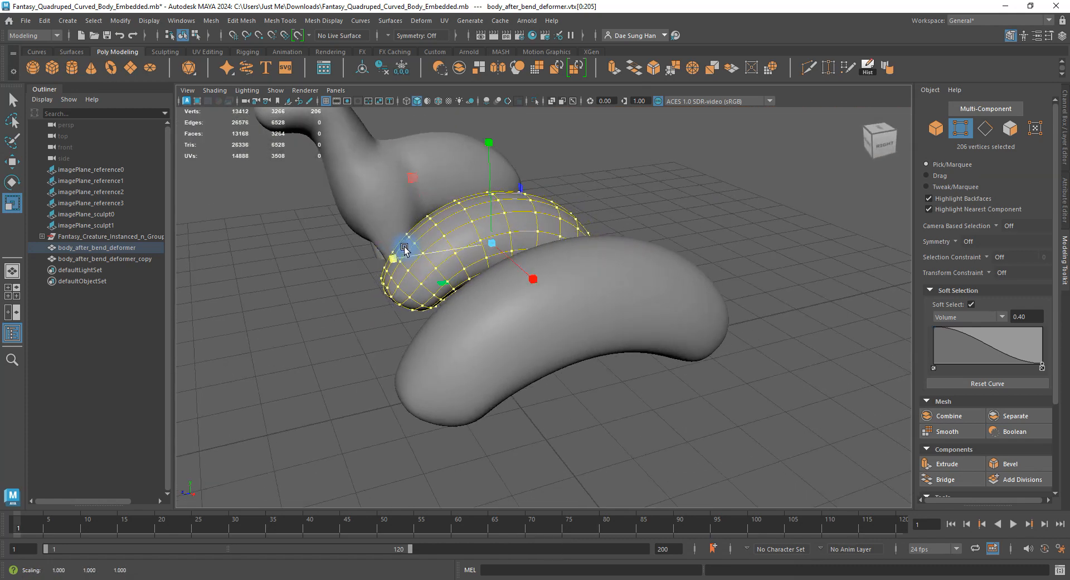
alt+drag(404, 249, 550, 197)
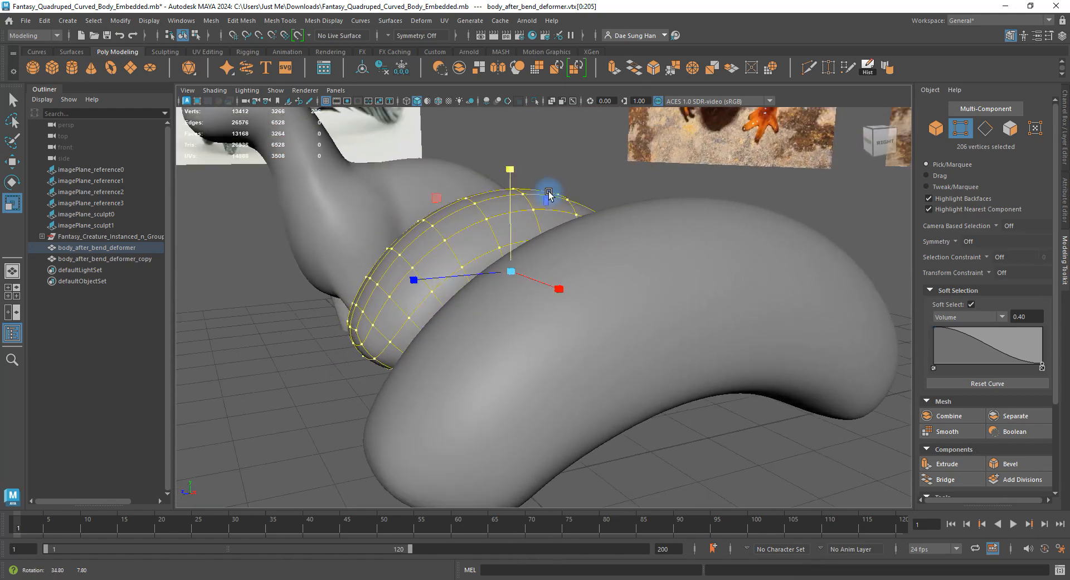
alt+right_drag(549, 196, 480, 208)
alt+middle_drag(487, 195, 514, 211)
alt+drag(514, 211, 736, 291)
click(638, 252)
alt+drag(638, 252, 552, 246)
alt+drag(510, 335, 510, 328)
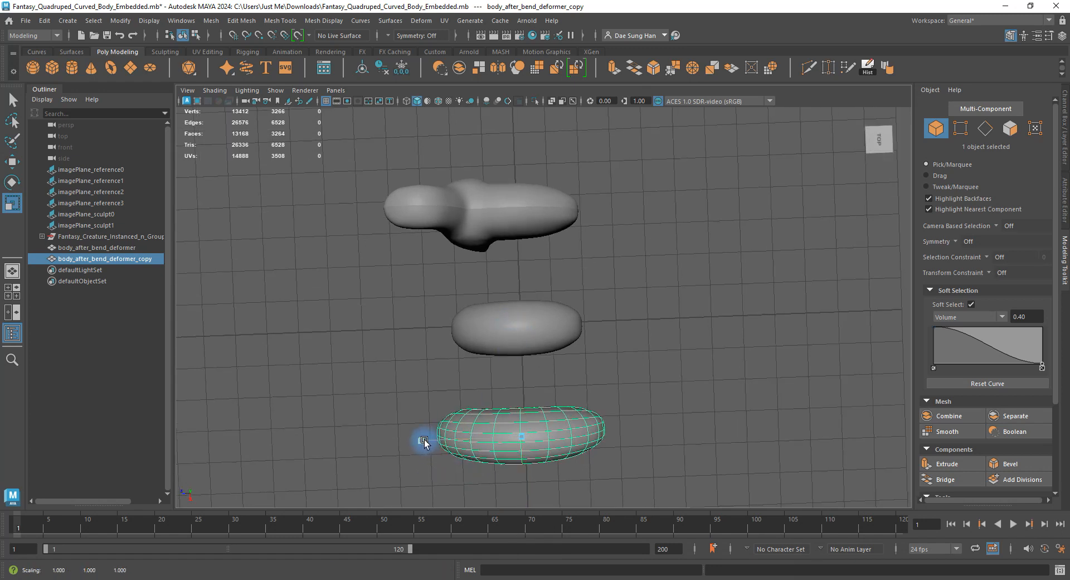
drag(442, 443, 443, 443)
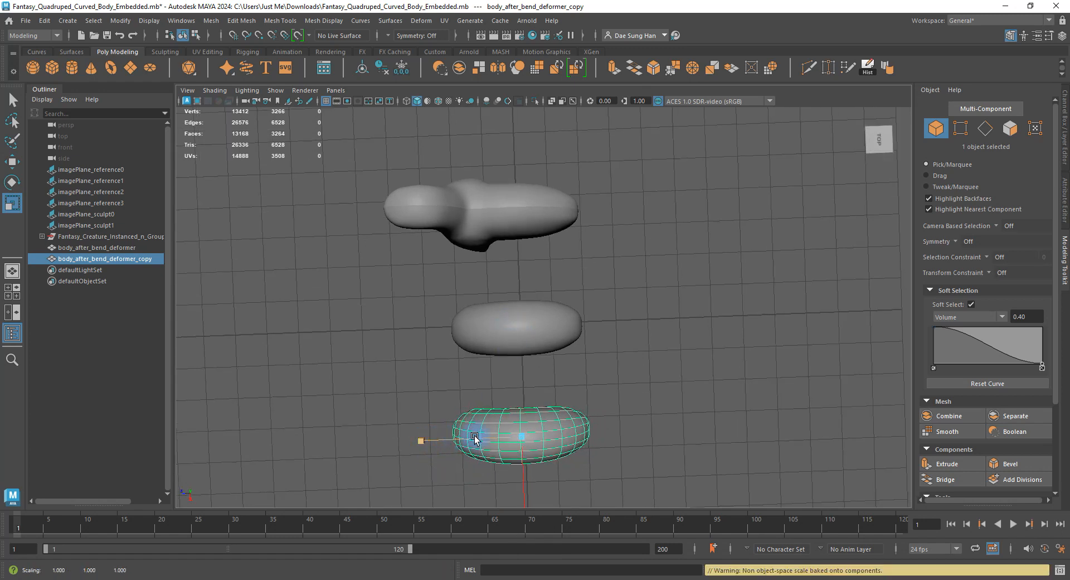
Switch the viewport to wireframe on shaded display with Alt+5.
key(alt+5)
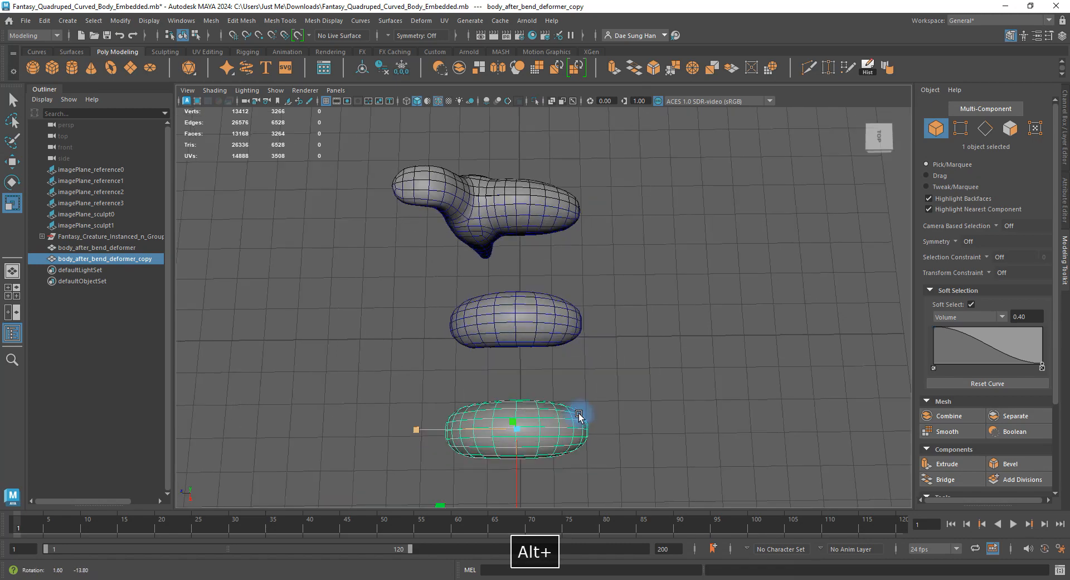
alt+drag(580, 415, 602, 380)
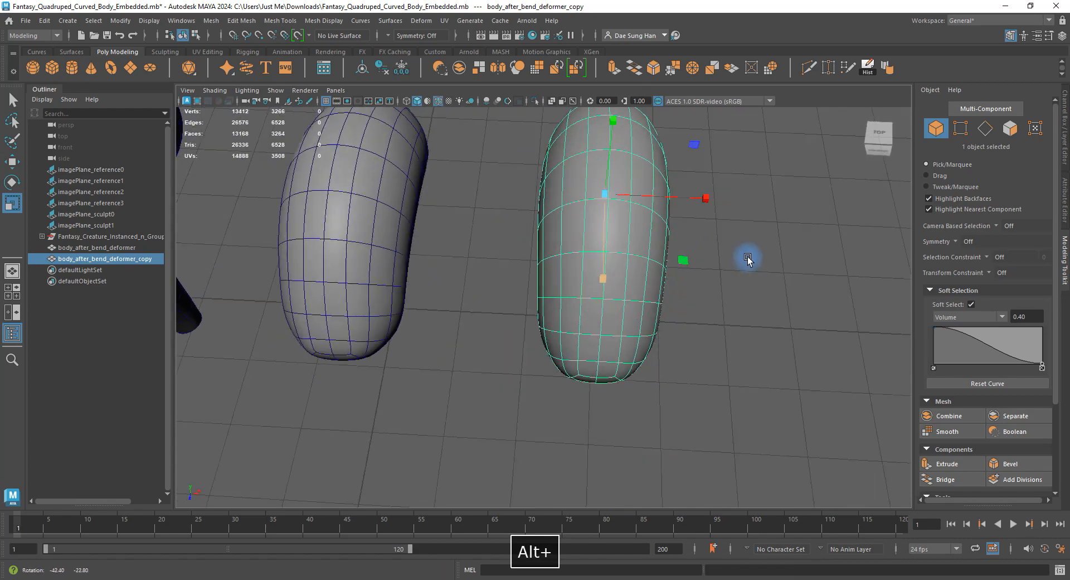
alt+drag(747, 259, 689, 266)
alt+drag(692, 219, 641, 226)
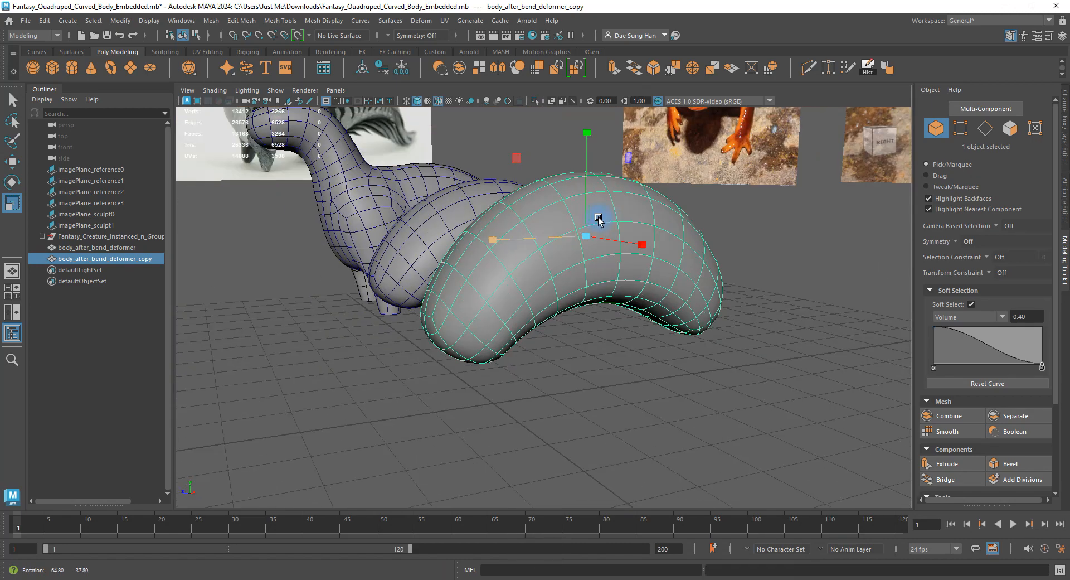
alt+drag(589, 152, 535, 234)
alt+drag(535, 234, 537, 235)
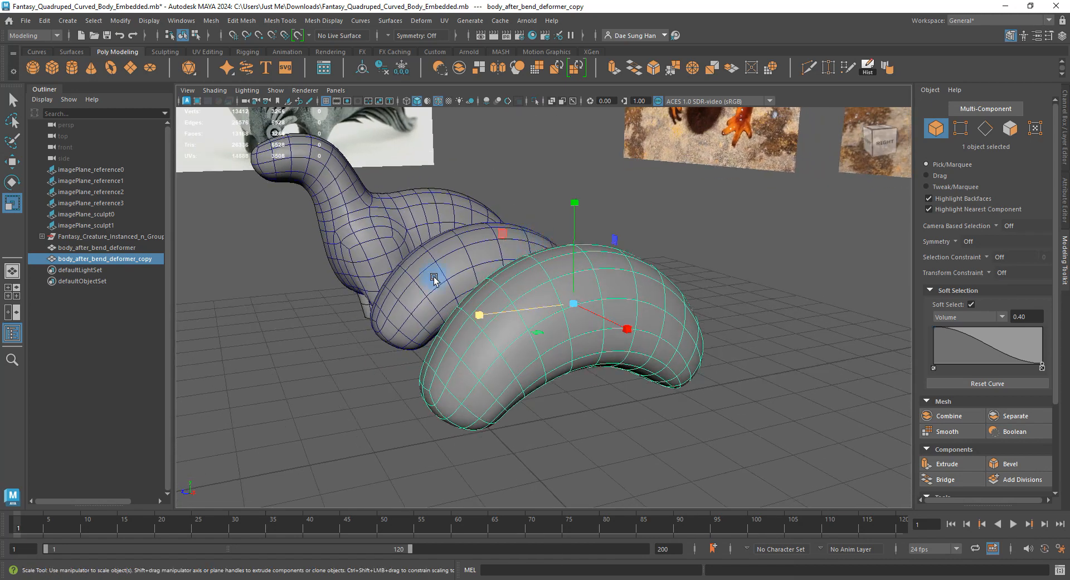
Squash body_after_bend_deformer_copy vertically in two passes, then reselect body_after_bend_deformer.
click(432, 276)
click(604, 304)
alt+drag(553, 290, 530, 274)
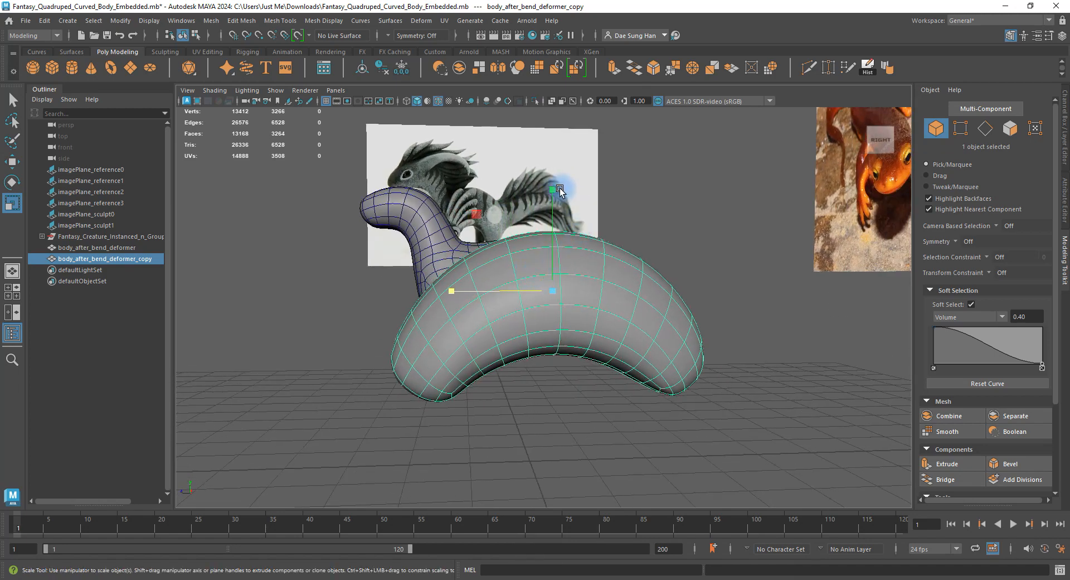
drag(553, 188, 466, 279)
click(654, 387)
alt+drag(631, 354, 855, 338)
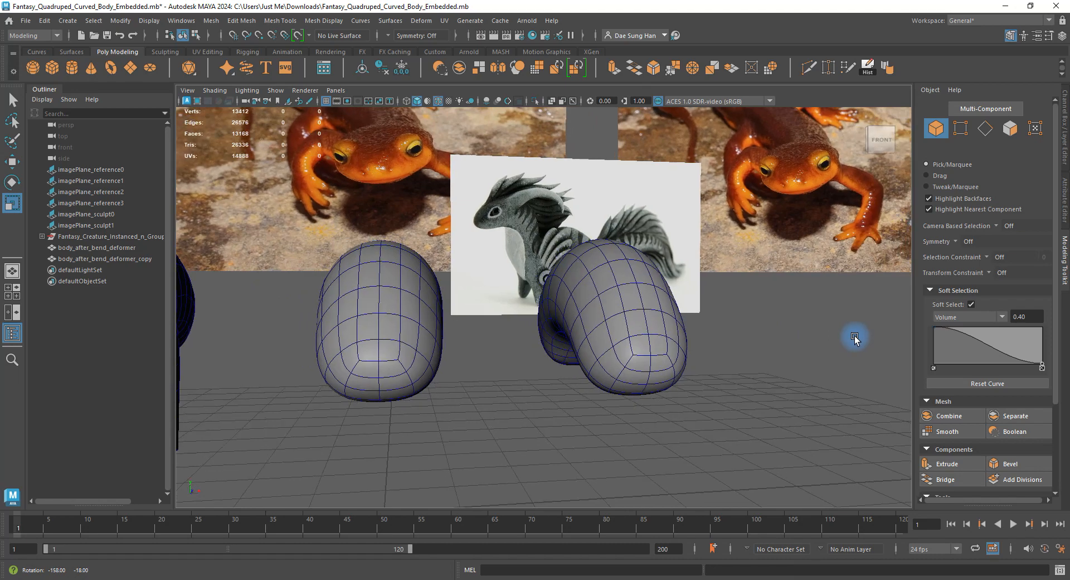
click(646, 328)
alt+drag(464, 282, 581, 251)
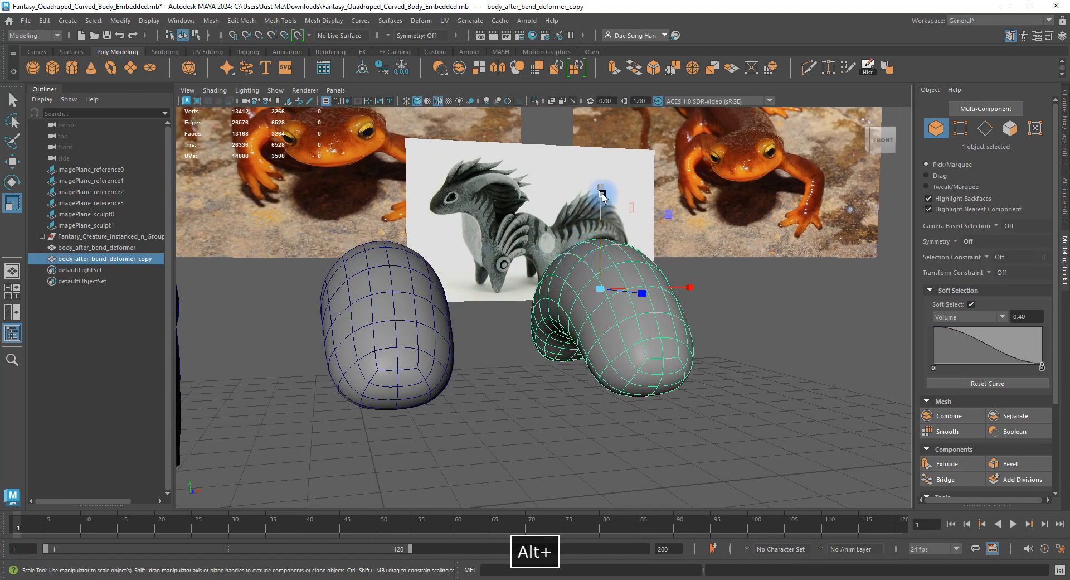
drag(602, 193, 603, 199)
click(530, 389)
alt+drag(590, 364, 449, 305)
click(447, 306)
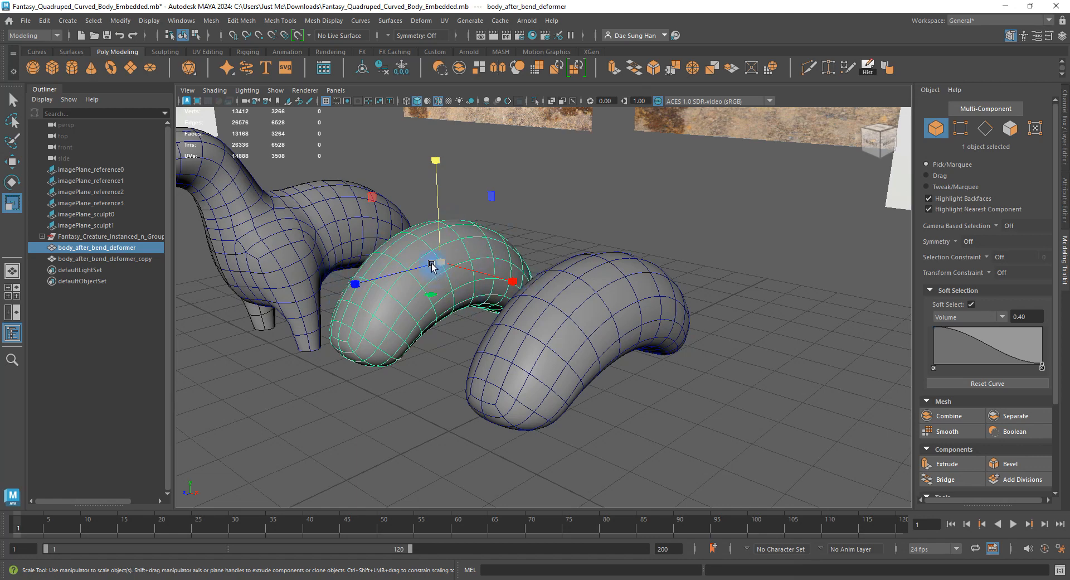
Select the vertices at the front end of the copied body.
click(531, 365)
key(F9)
drag(443, 342, 583, 447)
drag(450, 350, 633, 501)
drag(426, 339, 625, 489)
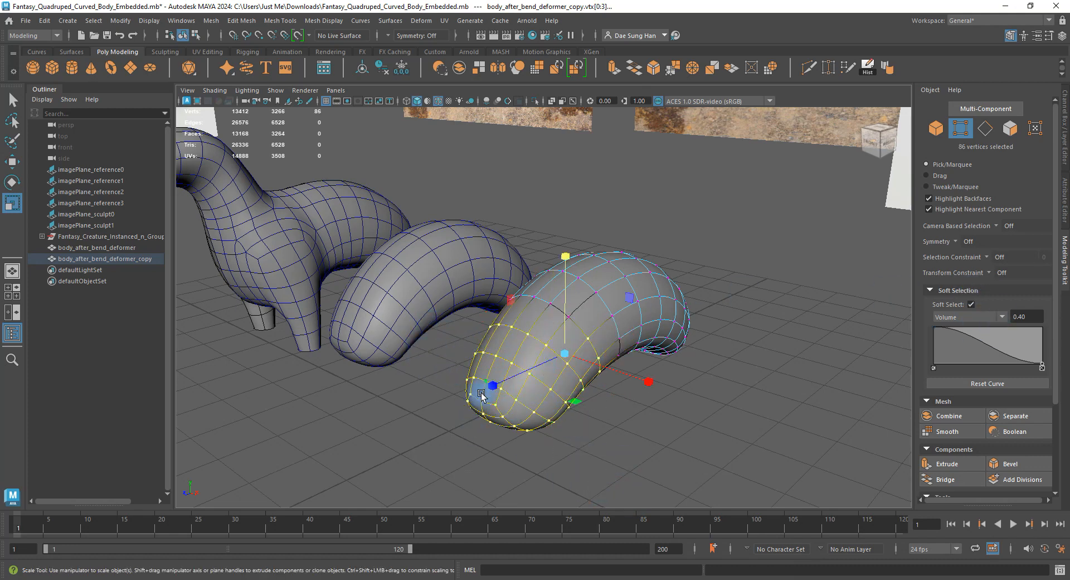
click(656, 198)
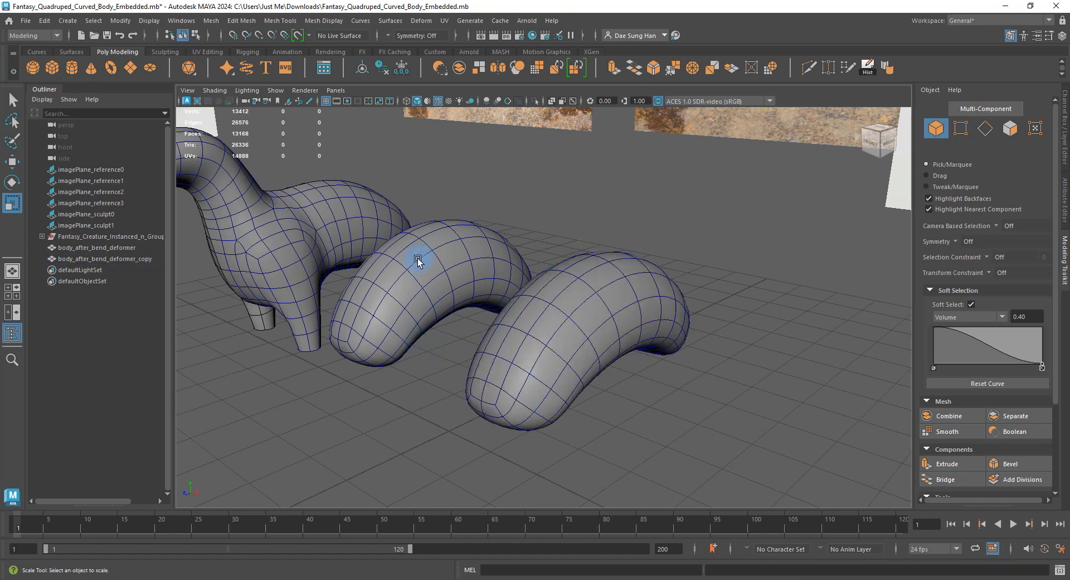
Delete the middle body and check body_after_bend_deformer_copy's channels at Translate X 2.979.
click(418, 258)
key(BackSpace)
click(497, 324)
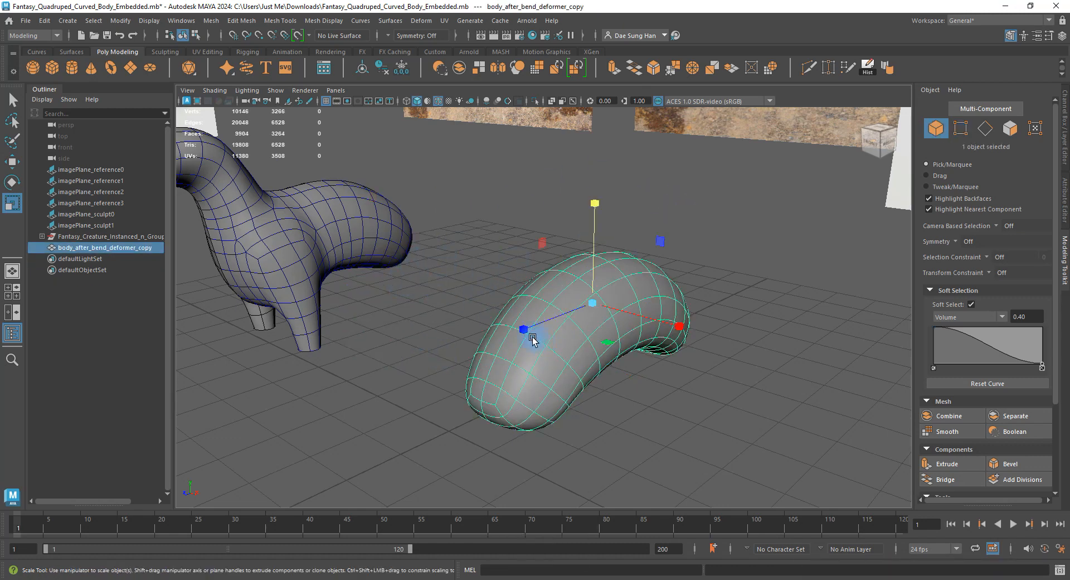
click(1065, 139)
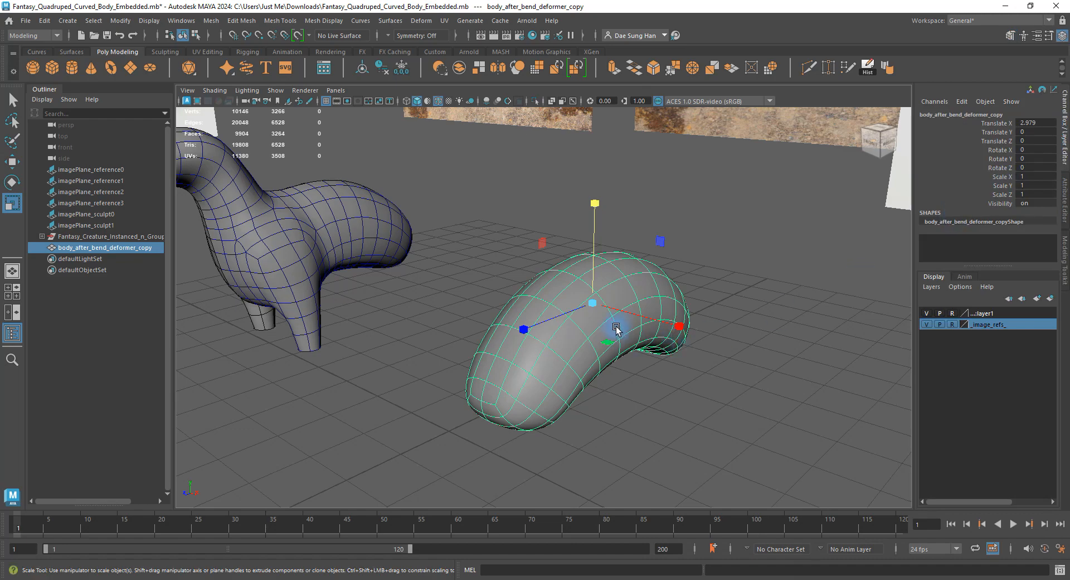
alt+drag(617, 329, 585, 306)
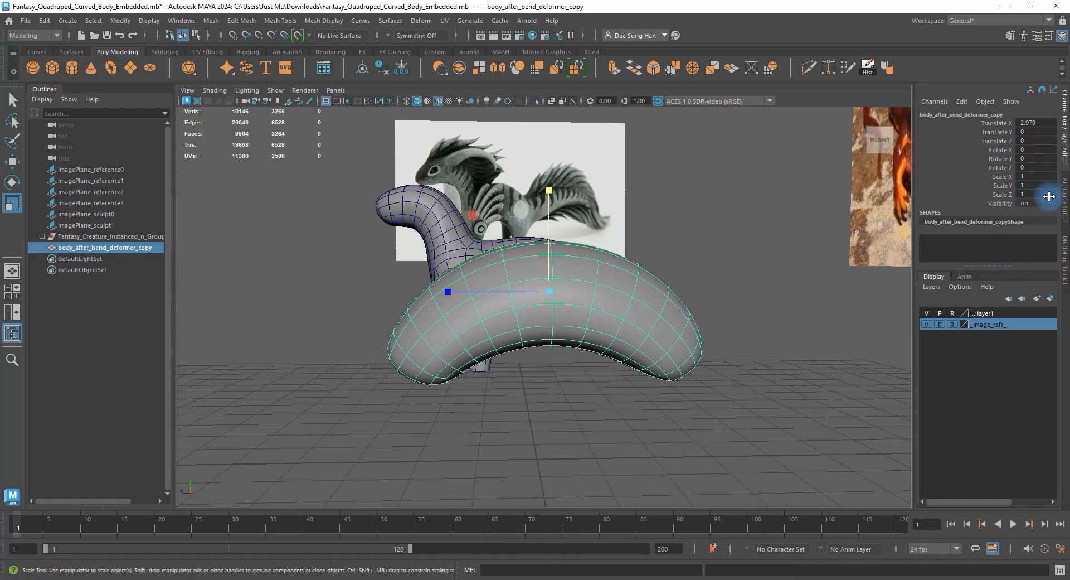
alt+drag(723, 328, 773, 336)
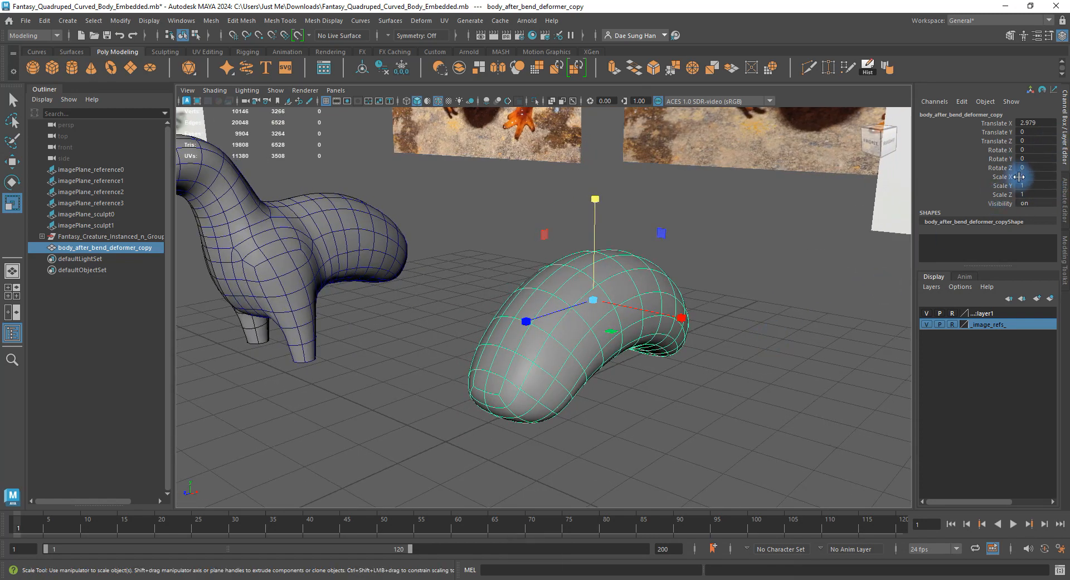
alt+drag(641, 309, 634, 310)
Undo the recent edits back to the original bent body.
key(z)
key(z)
key(z)
key(z)
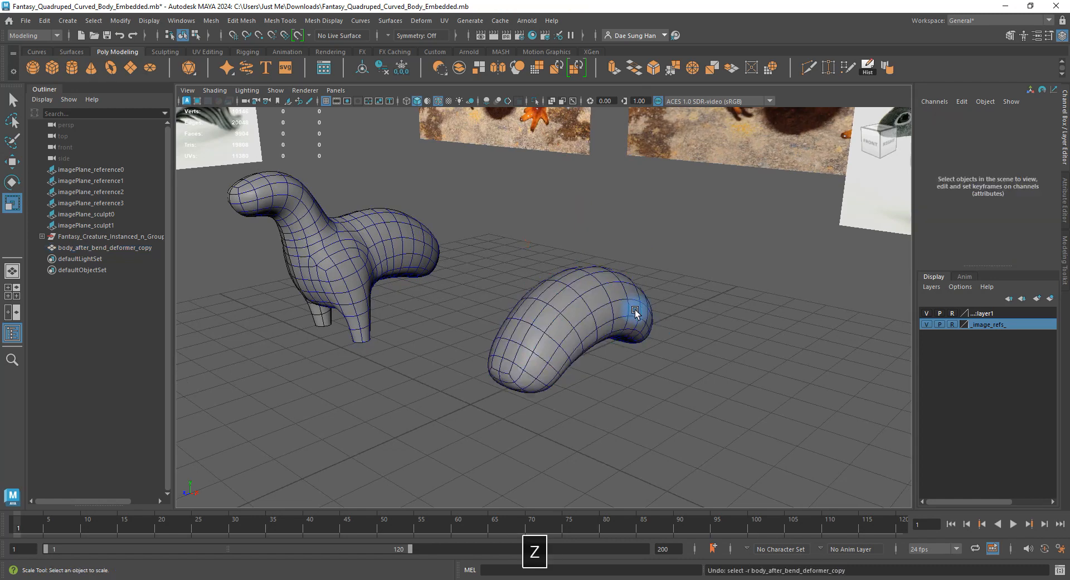
key(z)
key(z)
key(z)
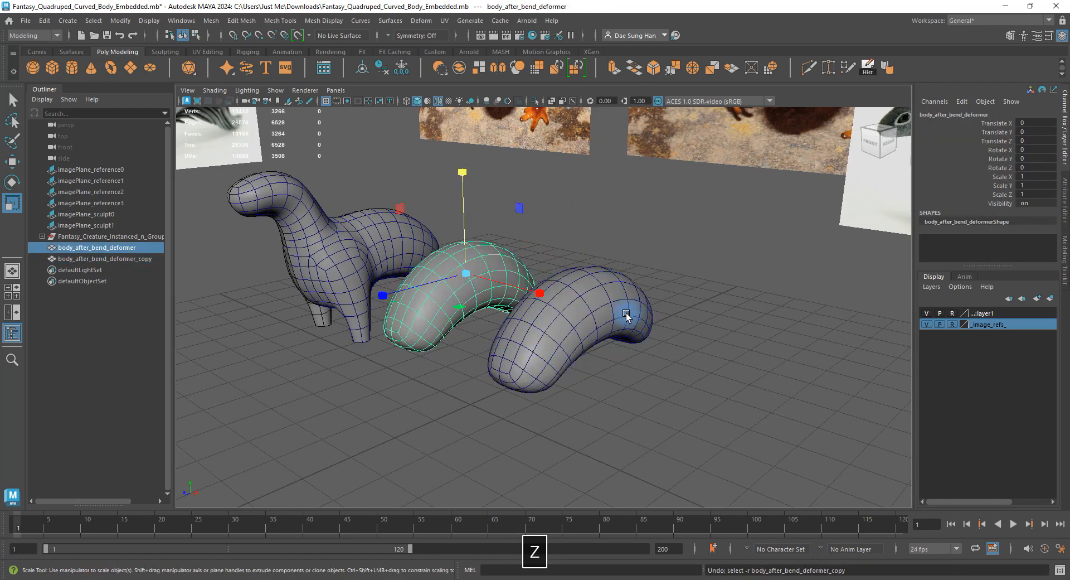
click(590, 330)
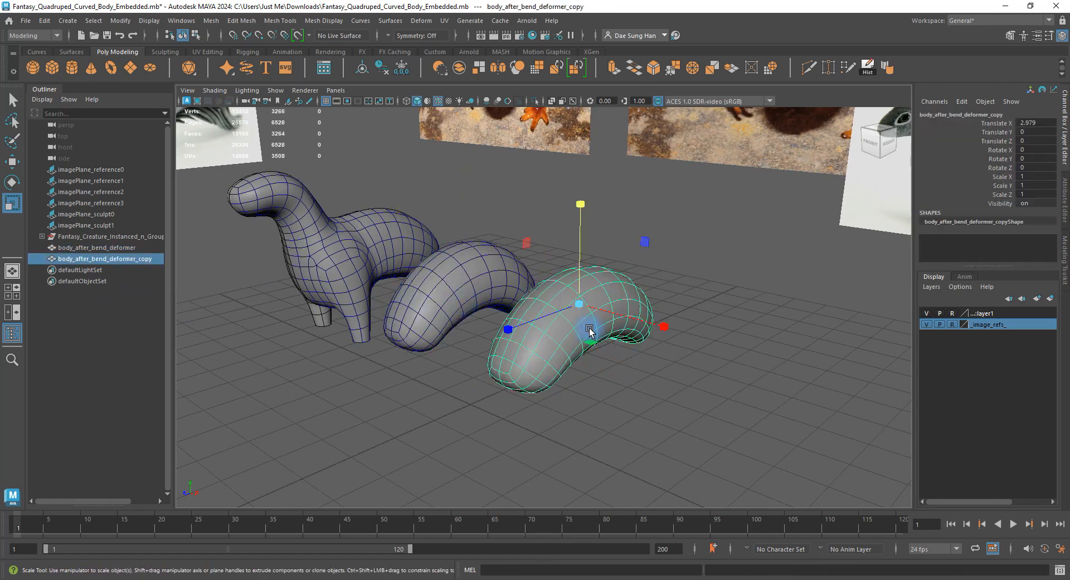
key(z)
key(z)
key(z)
key(z)
key(z)
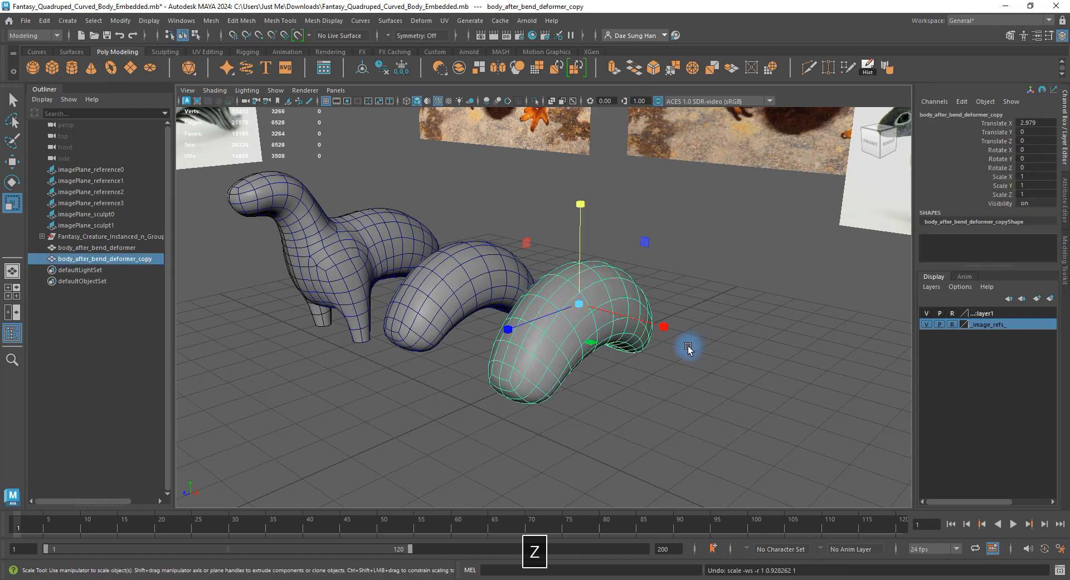
key(z)
key(z)
key(z)
key(z)
key(z)
key(z)
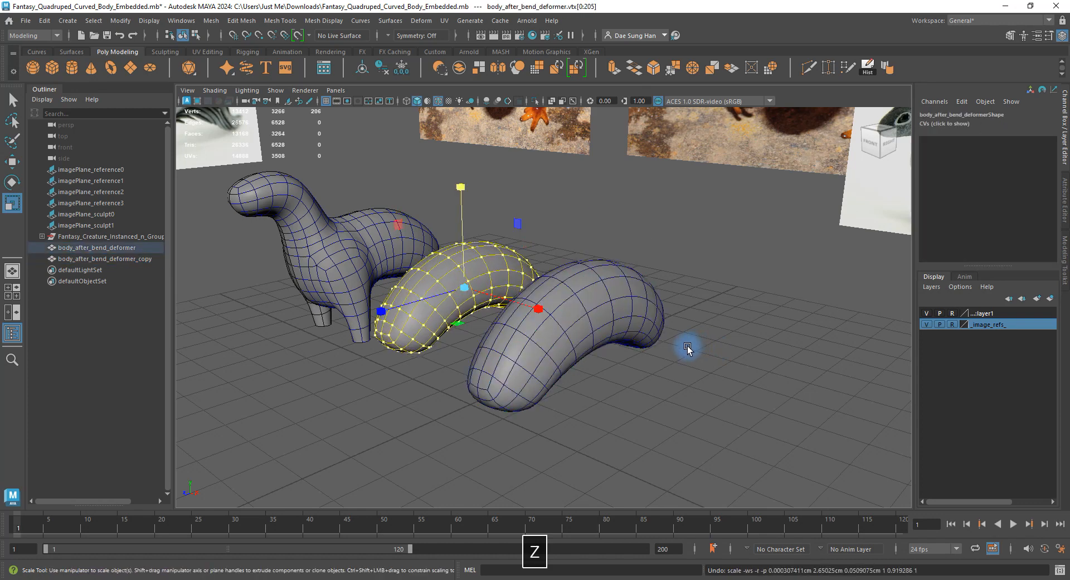
key(z)
key(z)
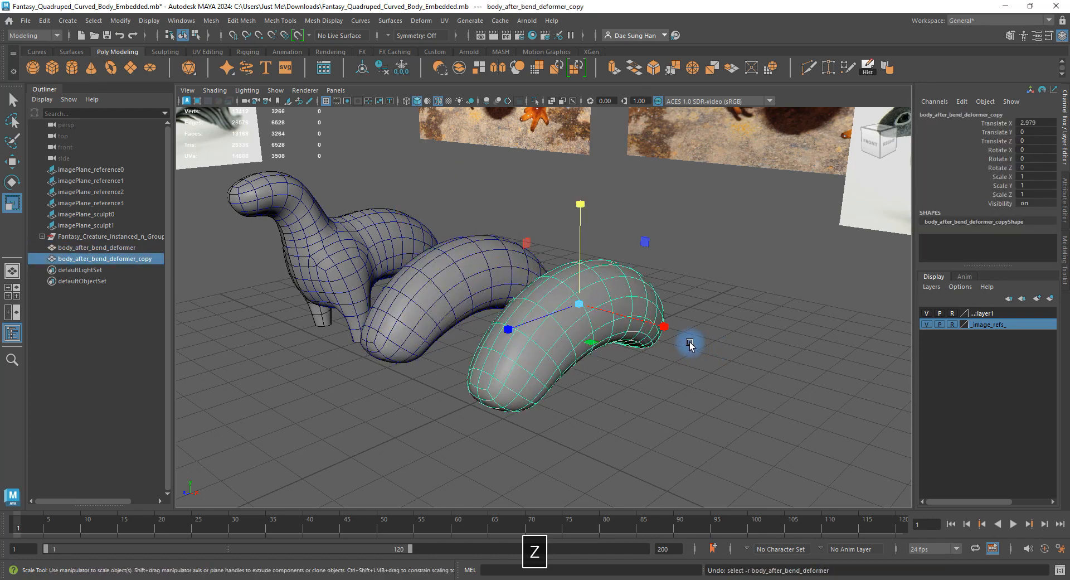
Delete the body copy, select the remaining bent body, and switch to the four-view layout.
click(578, 305)
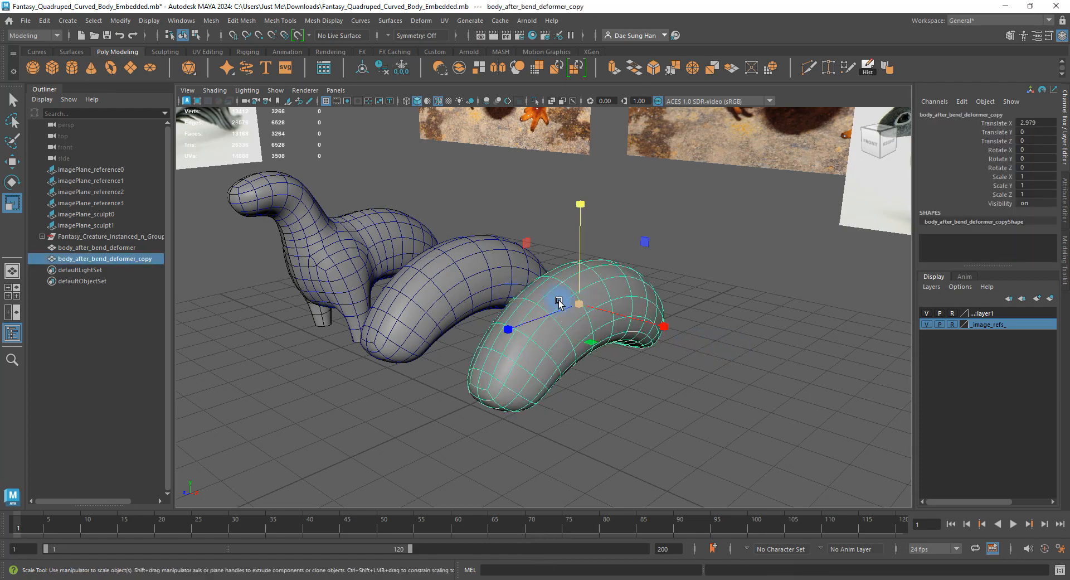
key(BackSpace)
click(461, 292)
alt+drag(466, 312, 406, 279)
alt+right_drag(407, 278, 459, 267)
mouse_move(458, 268)
alt+mouse_down()
mouse_move(478, 269)
mouse_move(452, 276)
alt+mouse_up()
key(space)
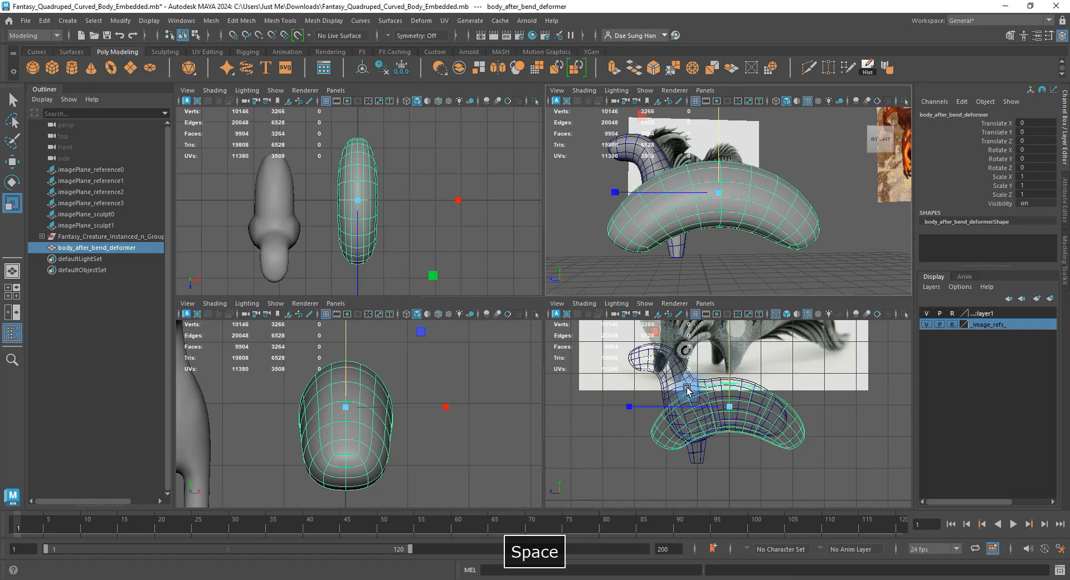
key(space)
alt+right_drag(511, 284, 537, 291)
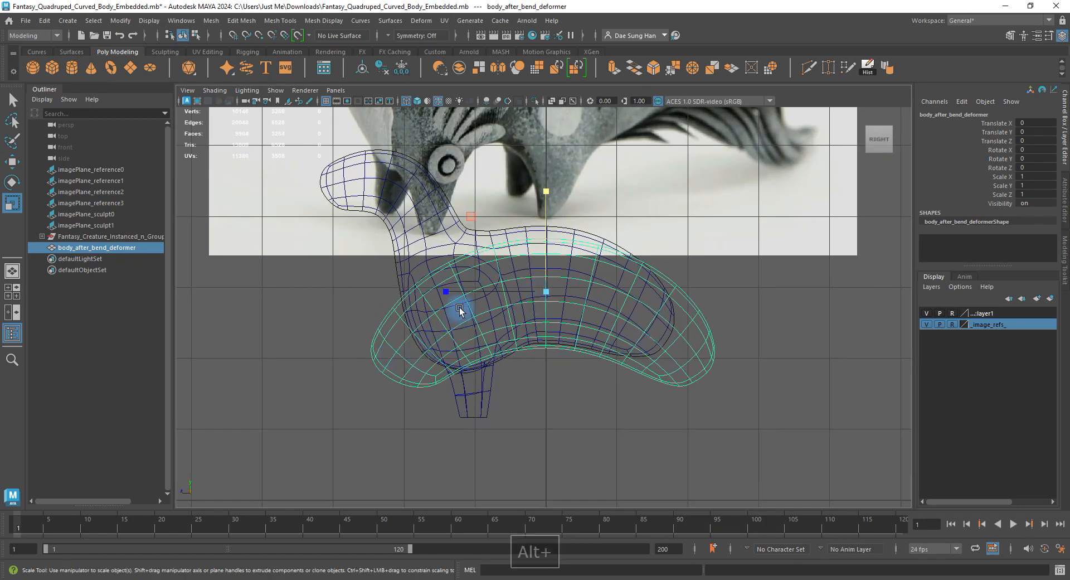
drag(446, 291, 469, 288)
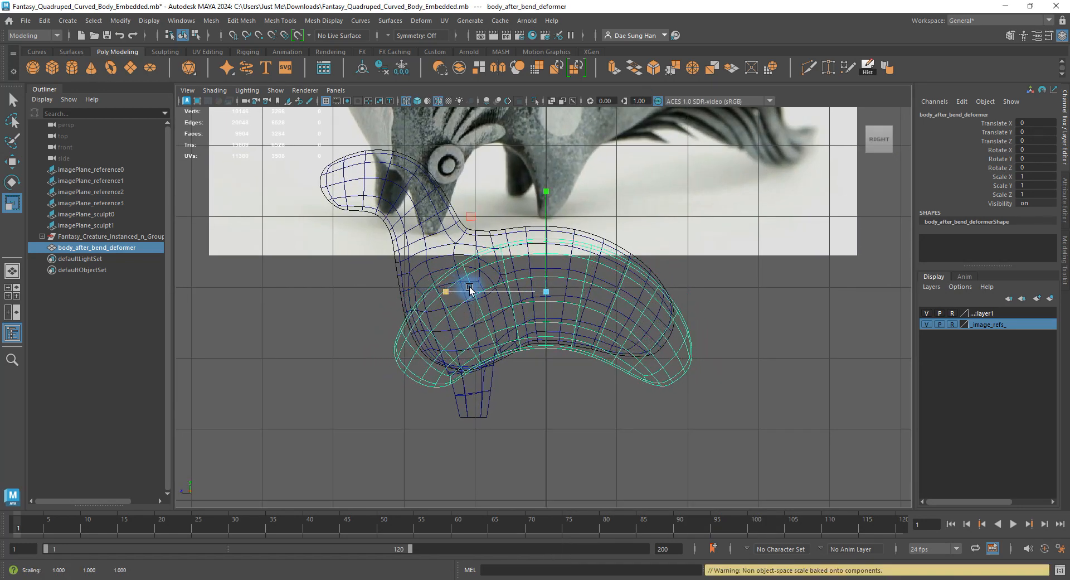
key(w)
drag(547, 191, 553, 181)
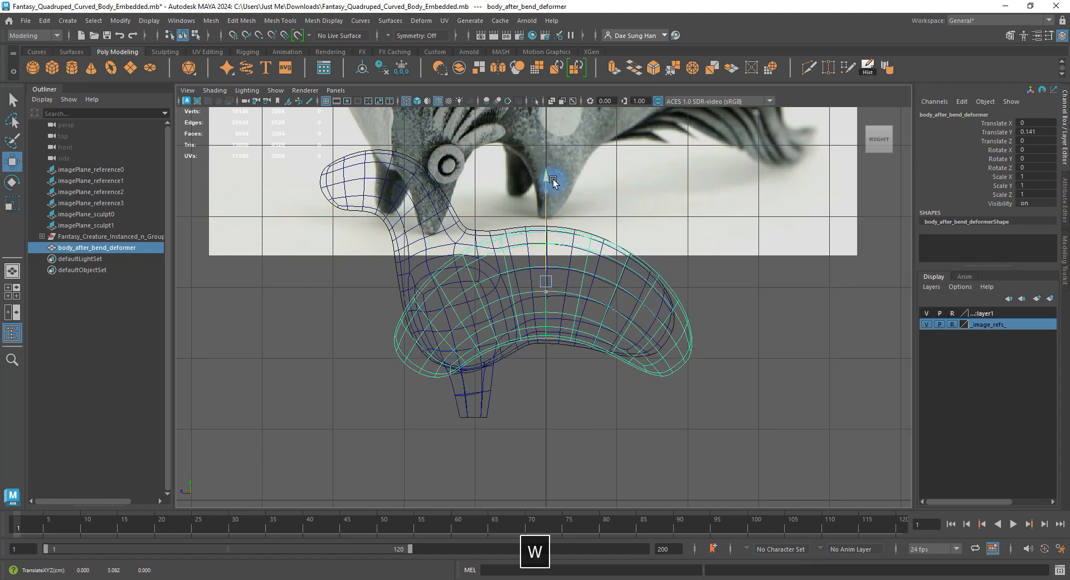
key(z)
key(z)
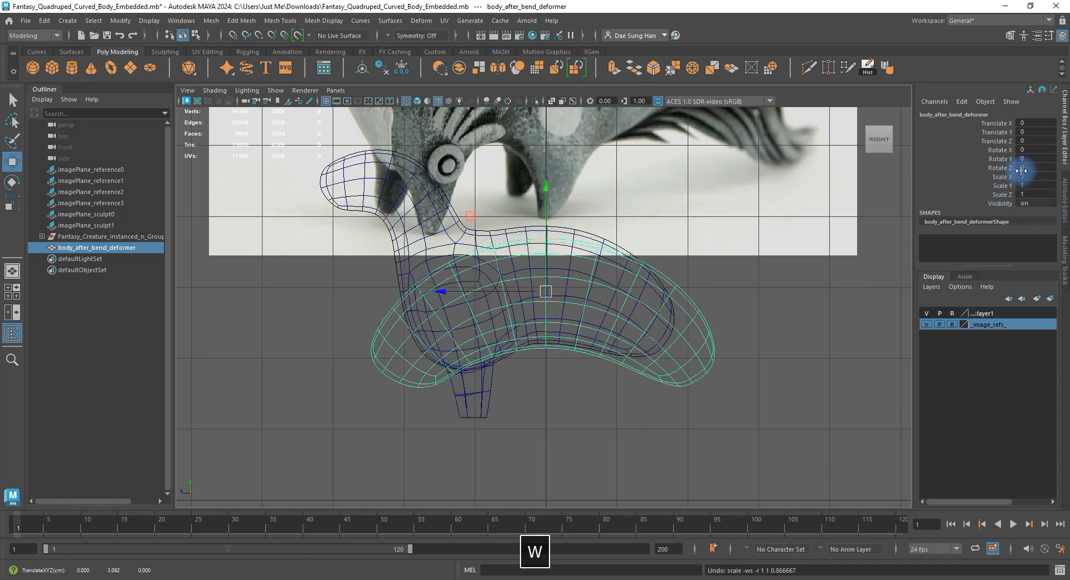
key(r)
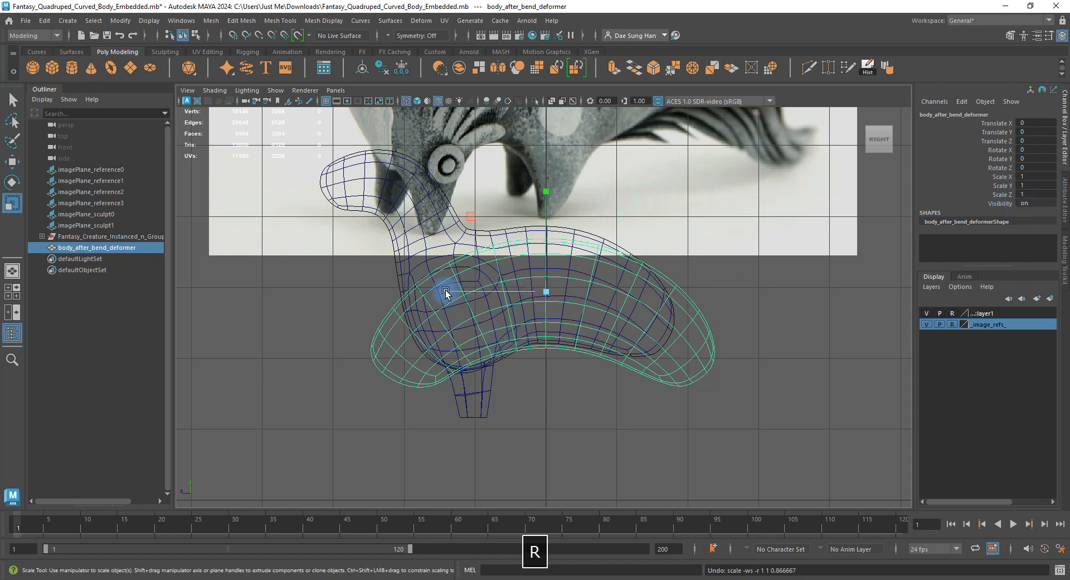
drag(446, 291, 519, 290)
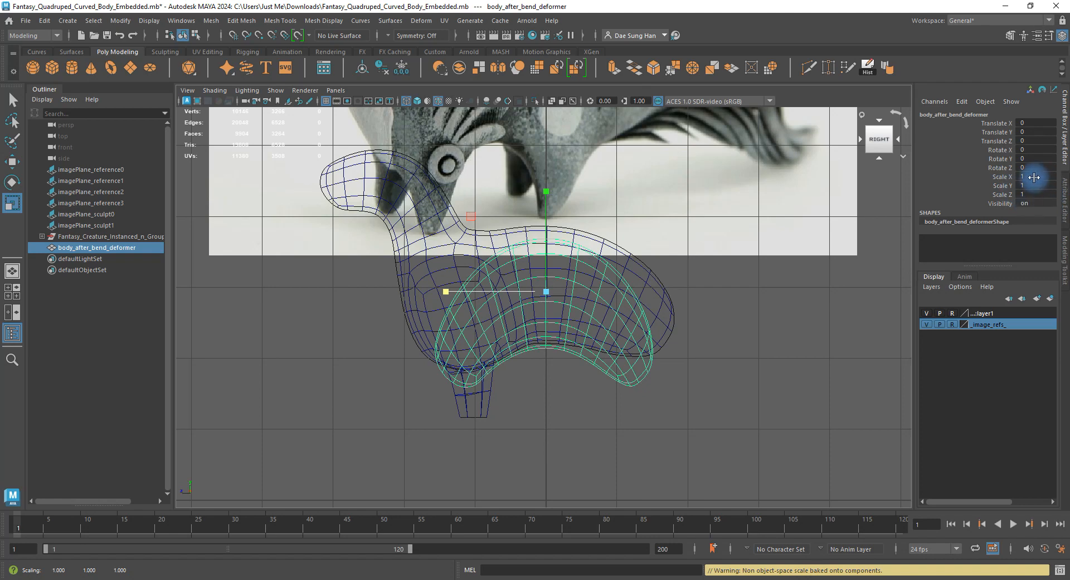
key(z)
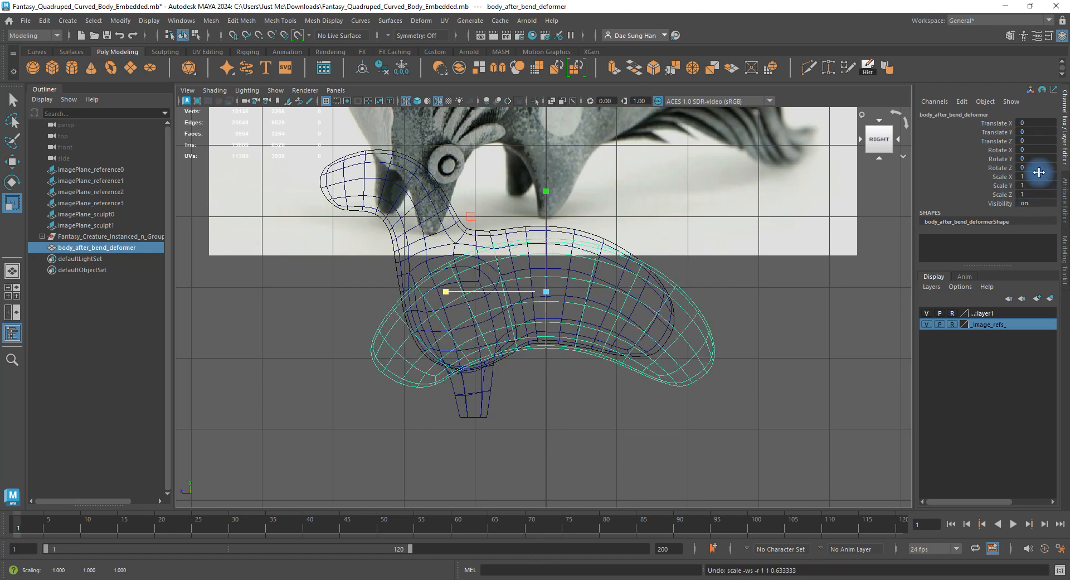
key(z)
key(space)
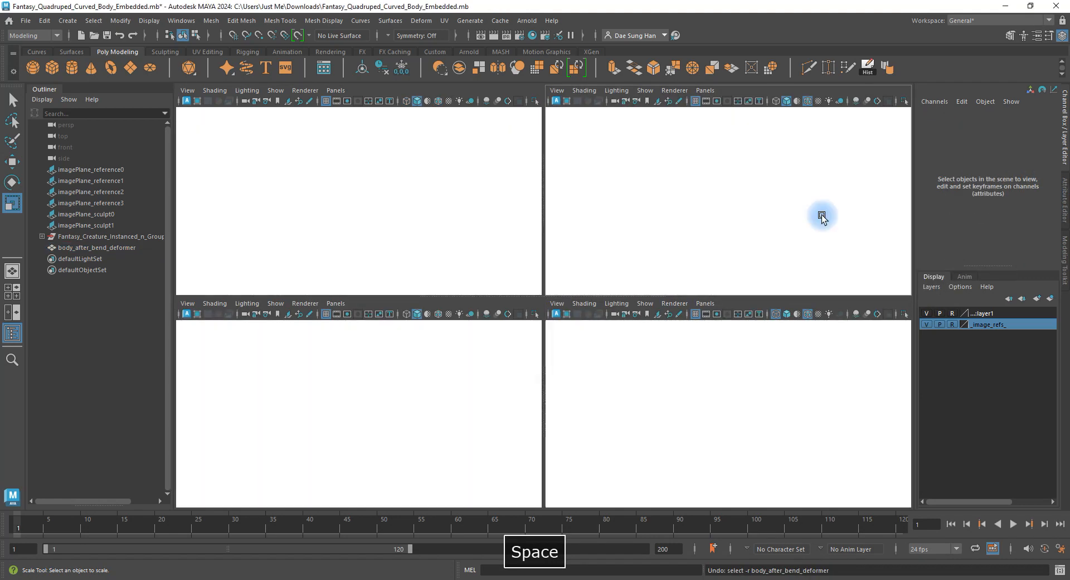
key(space)
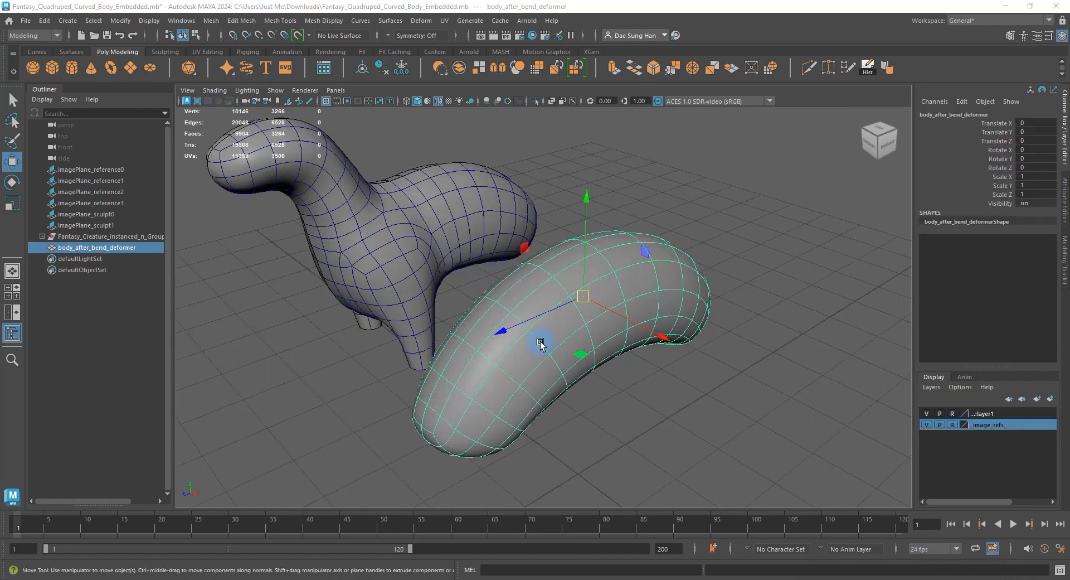
alt+drag(540, 344, 493, 301)
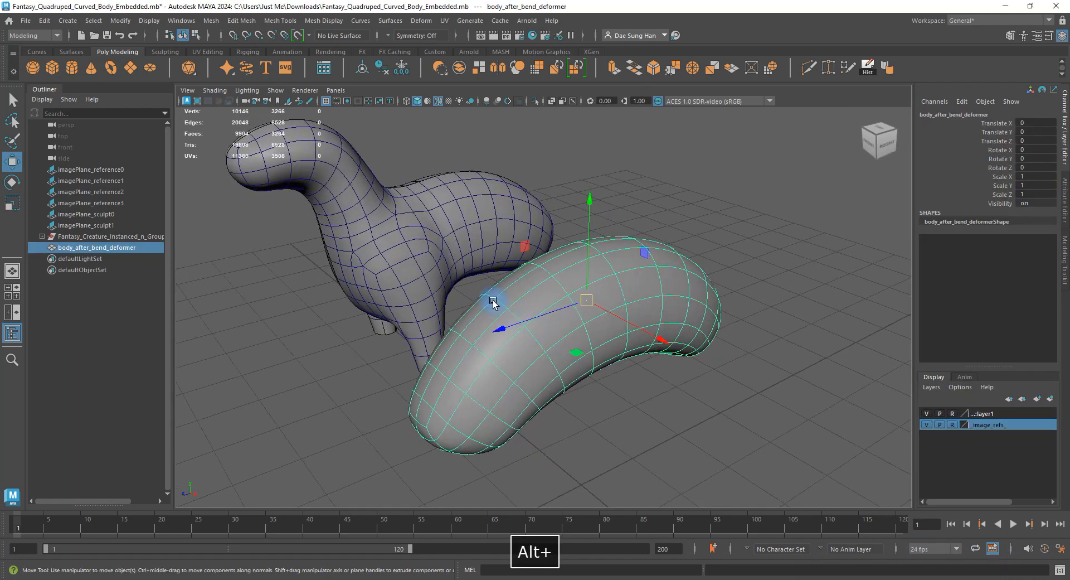
alt+middle_drag(494, 301, 464, 269)
alt+right_drag(464, 268, 806, 367)
alt+right_drag(755, 302, 662, 293)
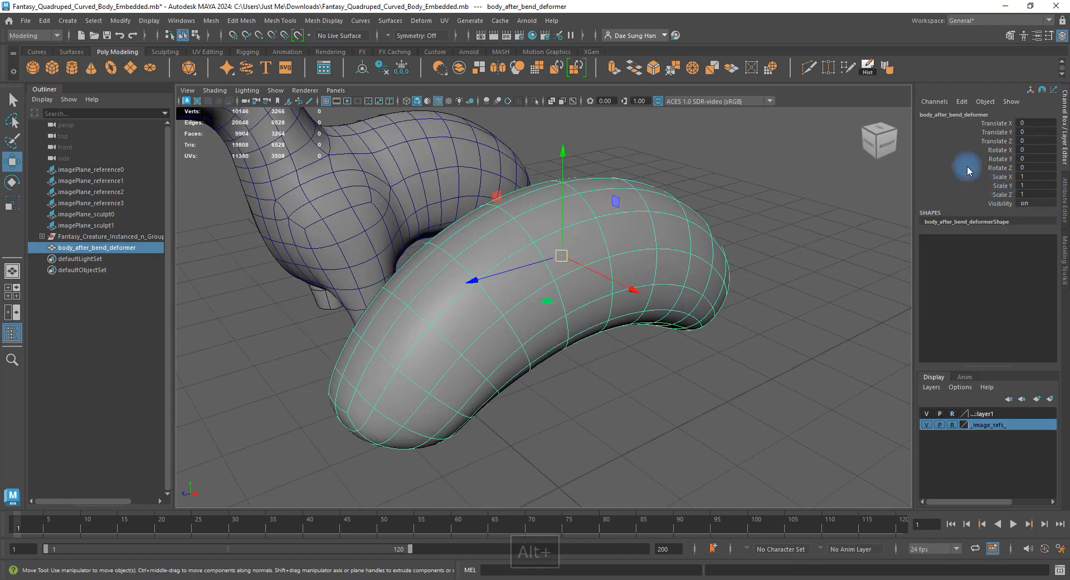
key(r)
drag(473, 281, 514, 274)
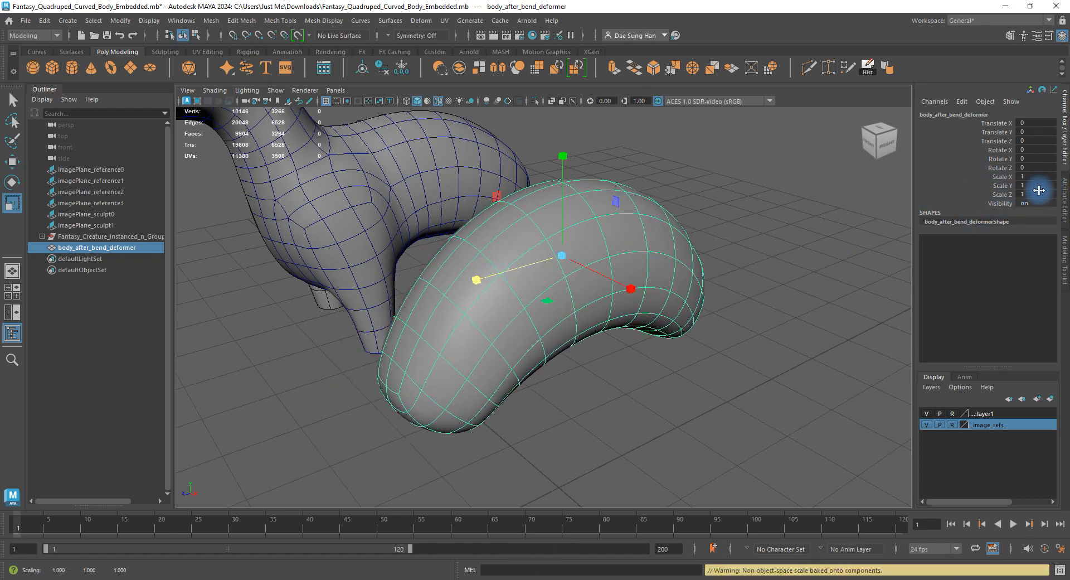
key(z)
alt+drag(786, 309, 801, 277)
alt+right_drag(801, 277, 778, 258)
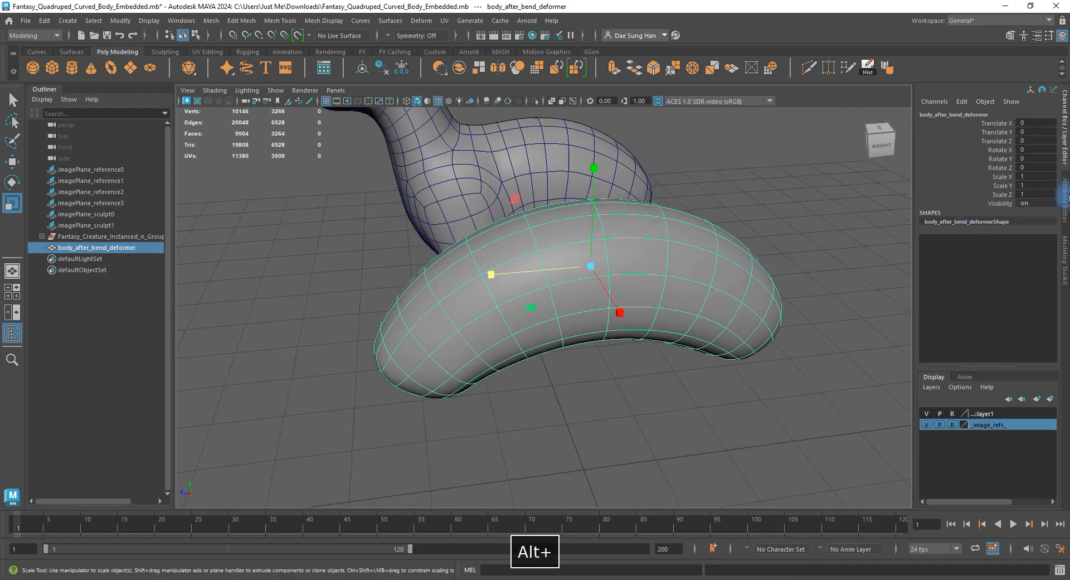
ctrl+drag(1037, 176, 1069, 175)
alt+drag(567, 226, 398, 313)
key(ctrl+z)
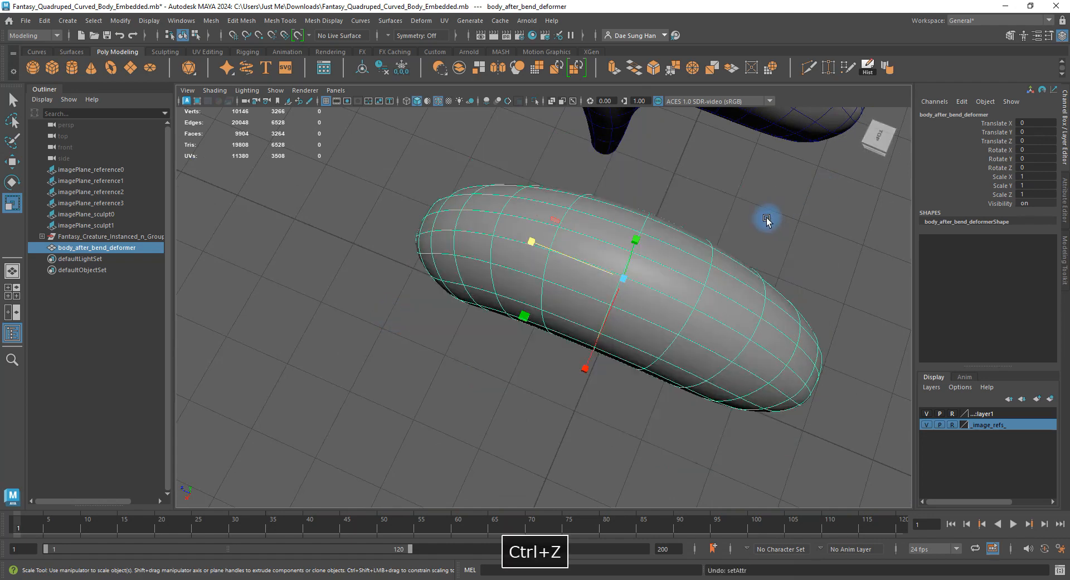
ctrl+drag(1044, 194, 1067, 190)
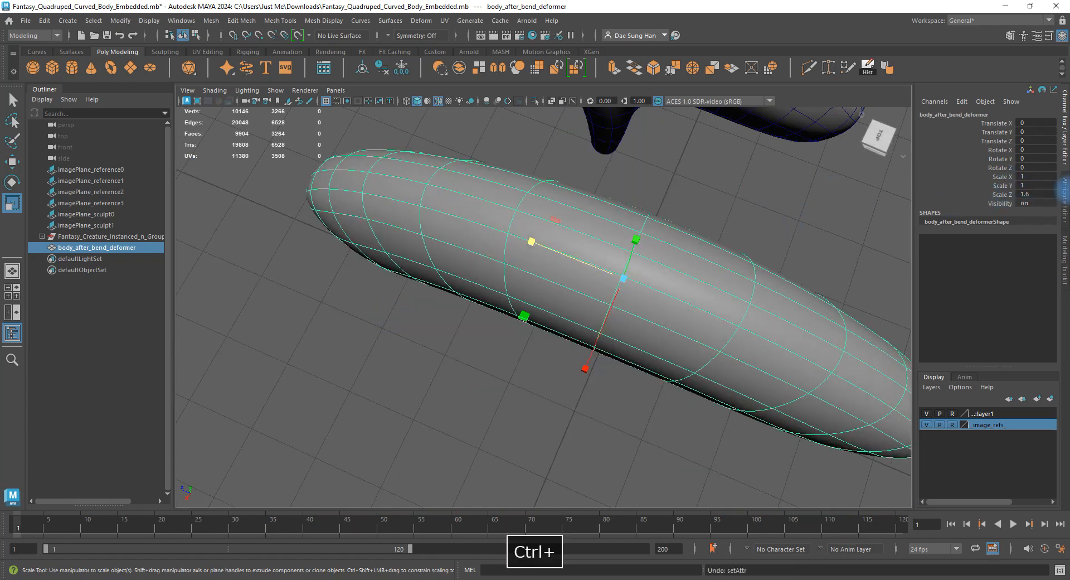
alt+drag(674, 312, 599, 224)
alt+right_drag(599, 224, 511, 223)
key(ctrl+z)
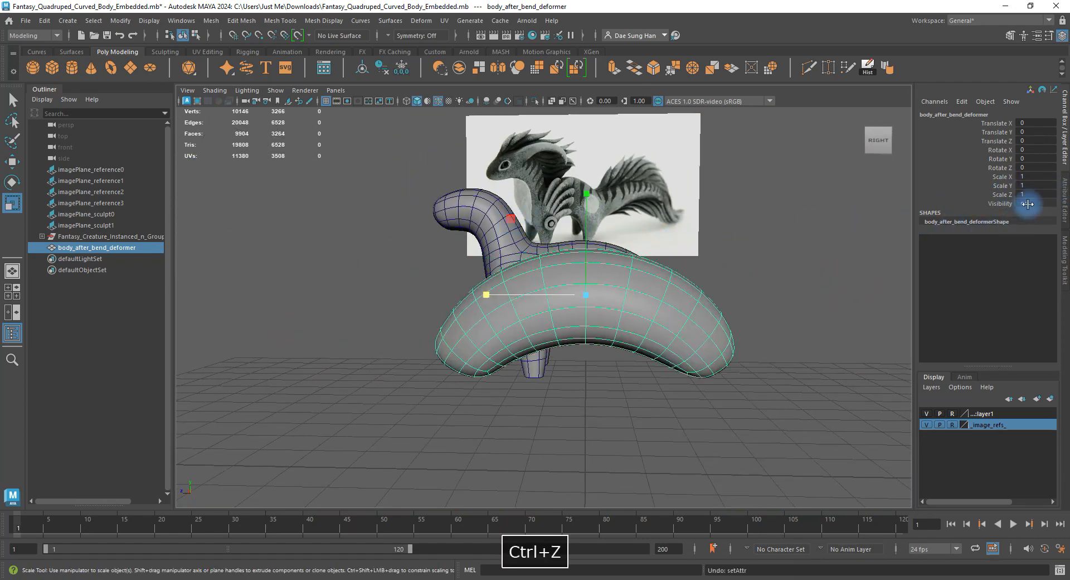
ctrl+drag(1039, 192, 1024, 194)
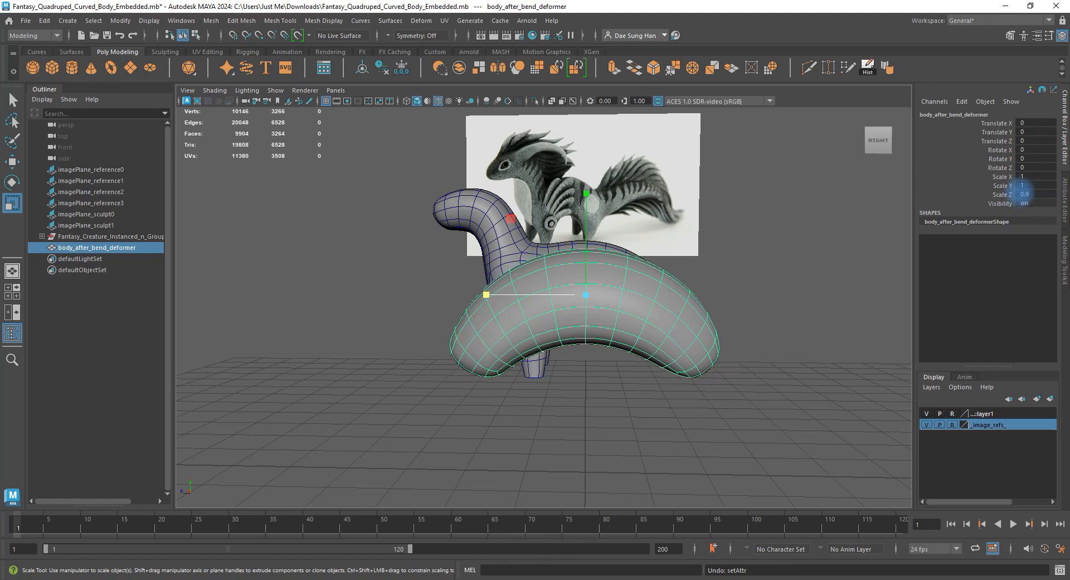
key(ctrl+z)
alt+drag(681, 275, 544, 289)
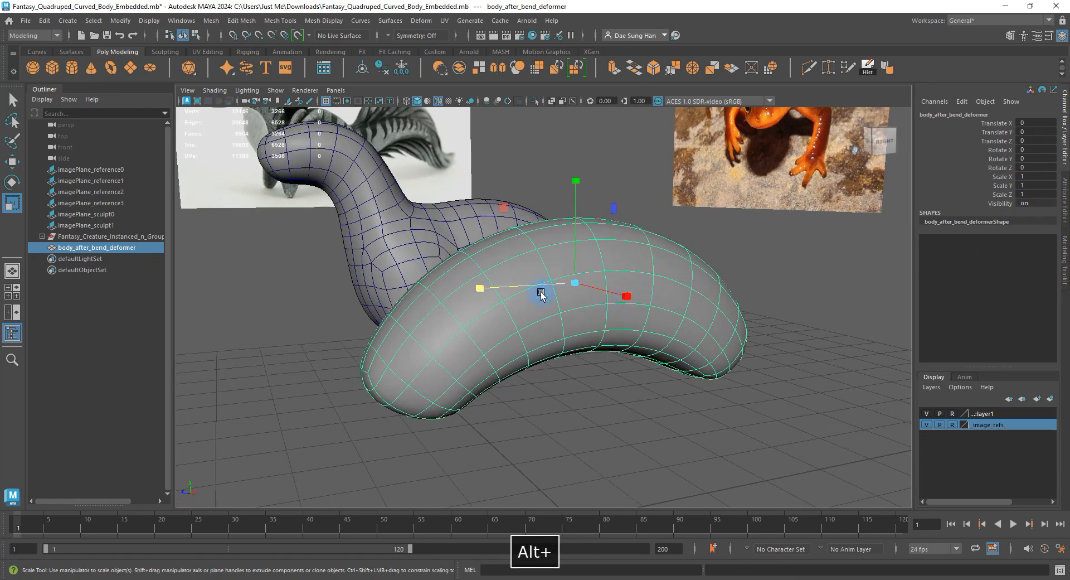
alt+right_drag(545, 289, 532, 310)
alt+drag(532, 311, 503, 280)
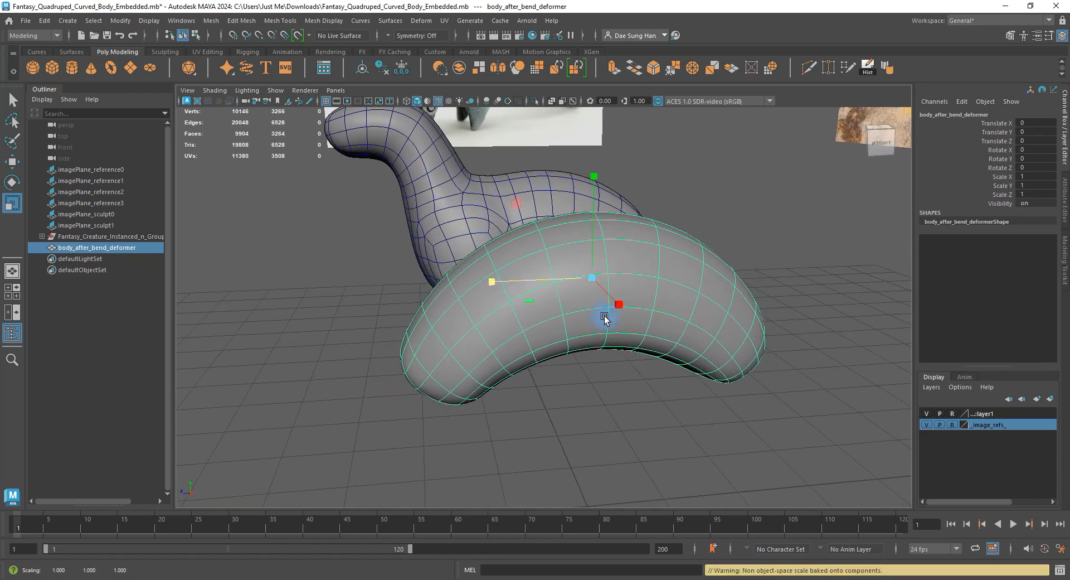
alt+drag(602, 311, 558, 279)
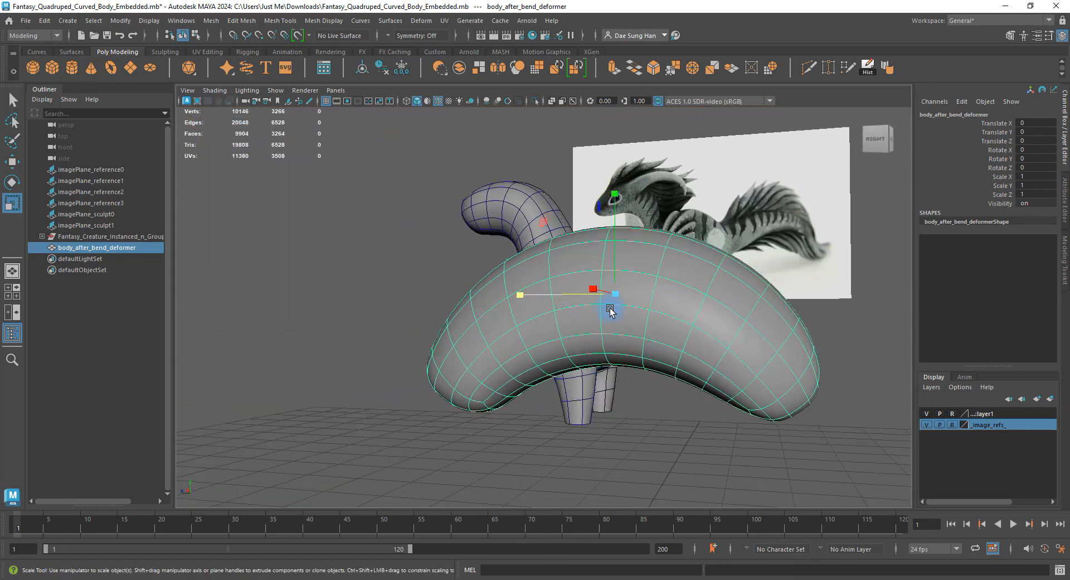
key(space)
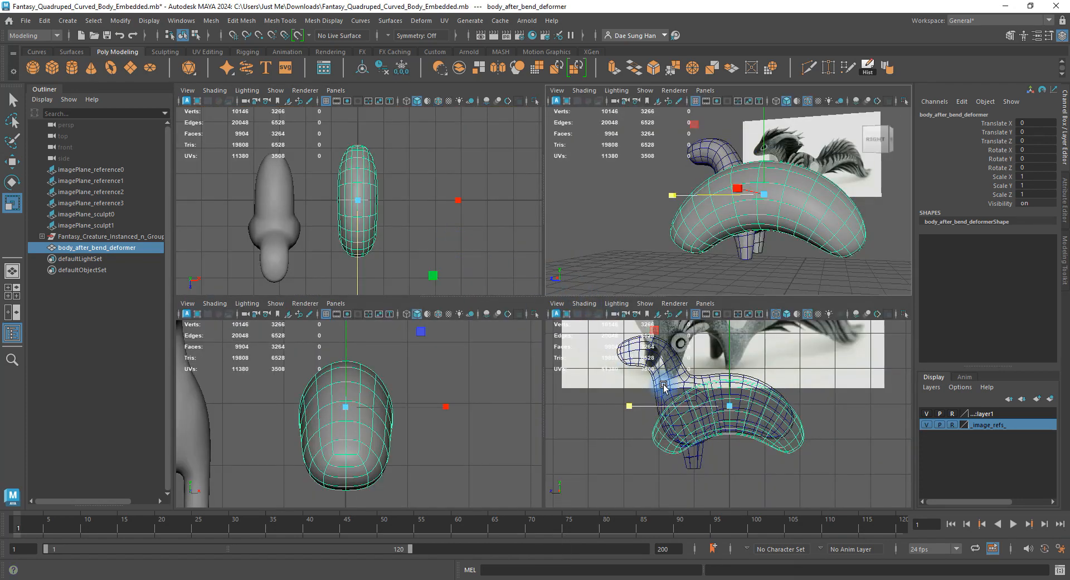
Maximize the Right view and raise the body mesh to Translate Y 0.107.
key(space)
alt+drag(564, 319, 514, 294)
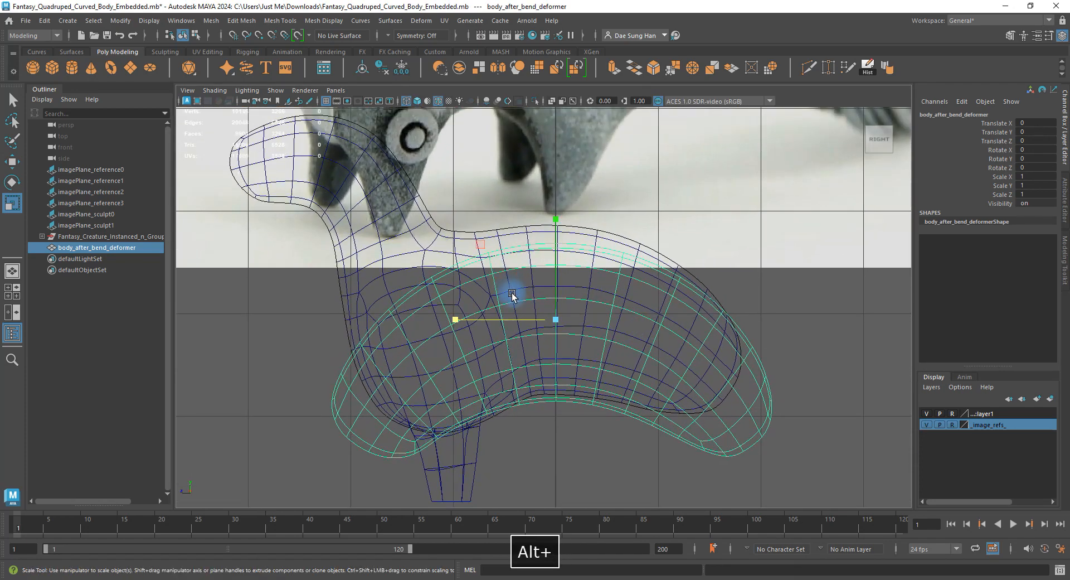
key(w)
alt+middle_drag(542, 273, 524, 243)
alt+right_drag(524, 243, 566, 251)
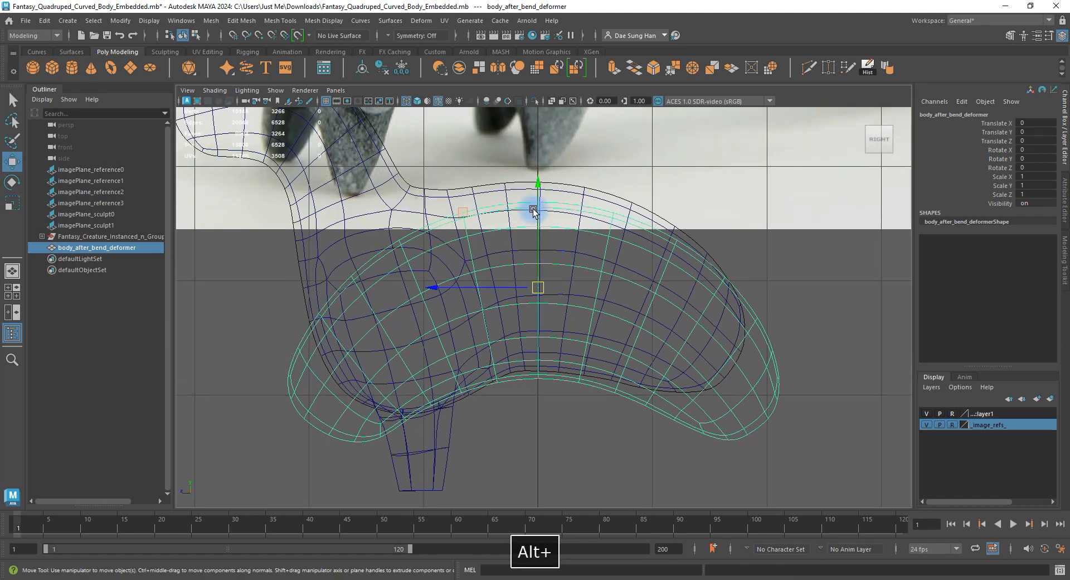
drag(536, 188, 544, 172)
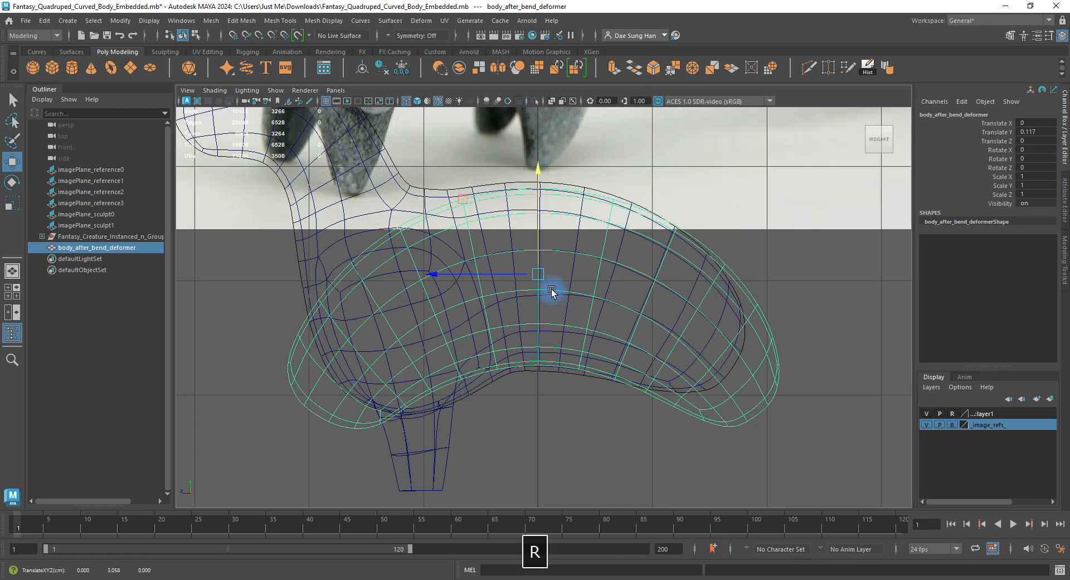
key(r)
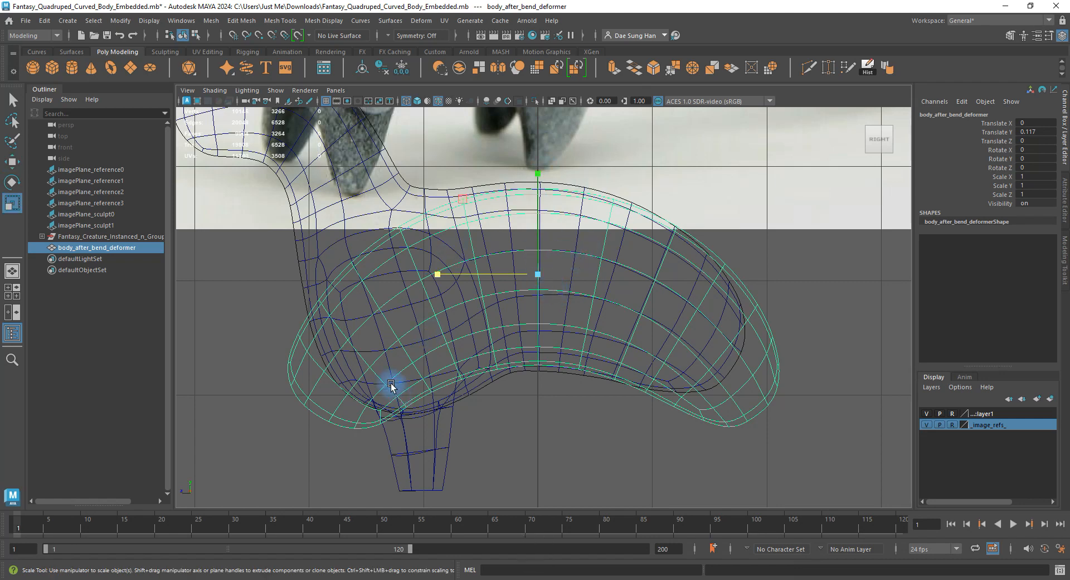
drag(539, 180, 539, 165)
key(w)
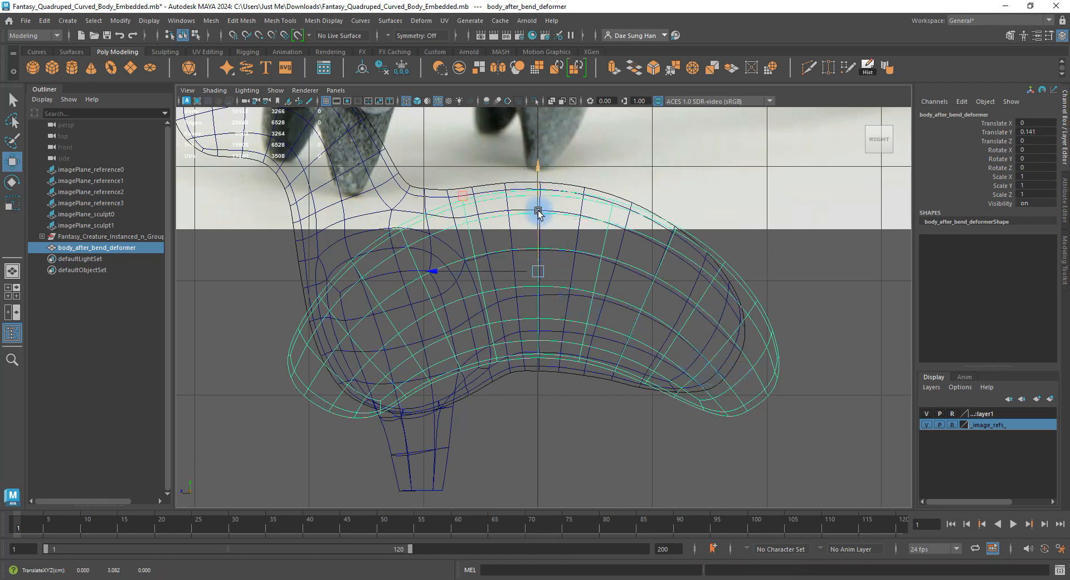
drag(539, 178, 542, 183)
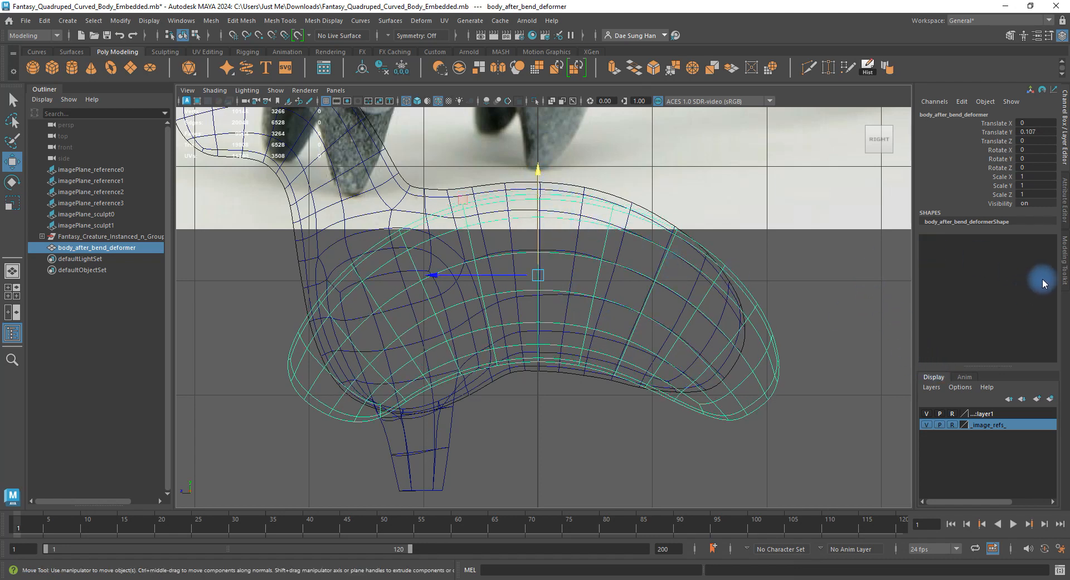
Try a vertical scale on the body, then undo it.
click(1065, 249)
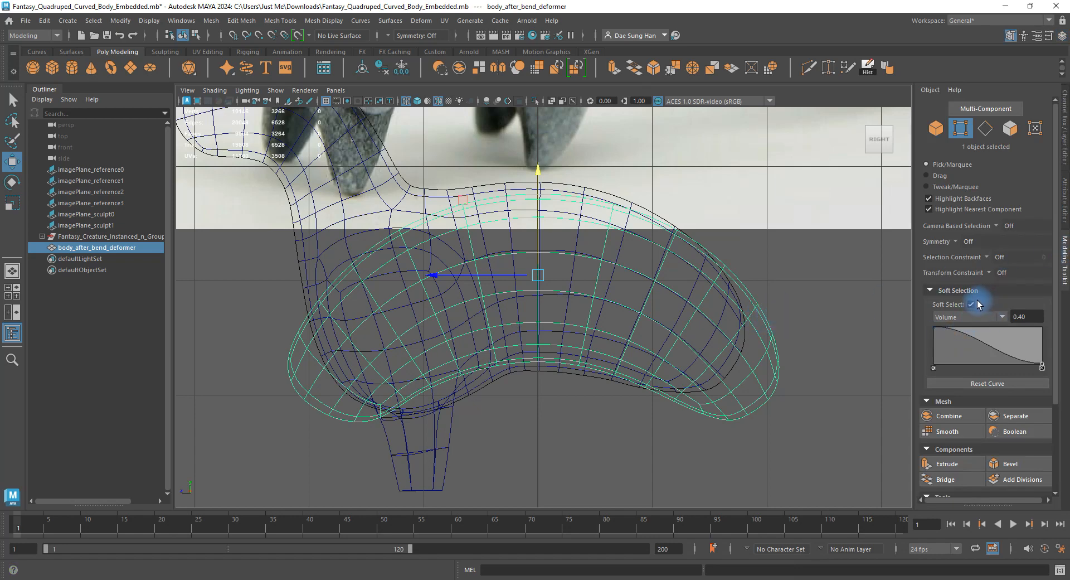
click(1064, 134)
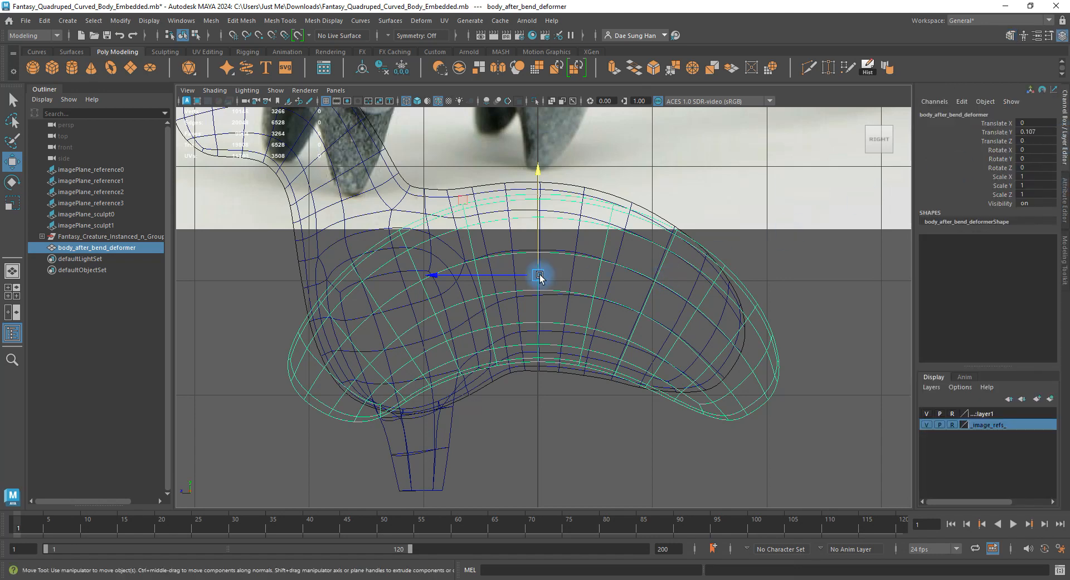
key(r)
drag(539, 189, 538, 197)
key(ctrl+z)
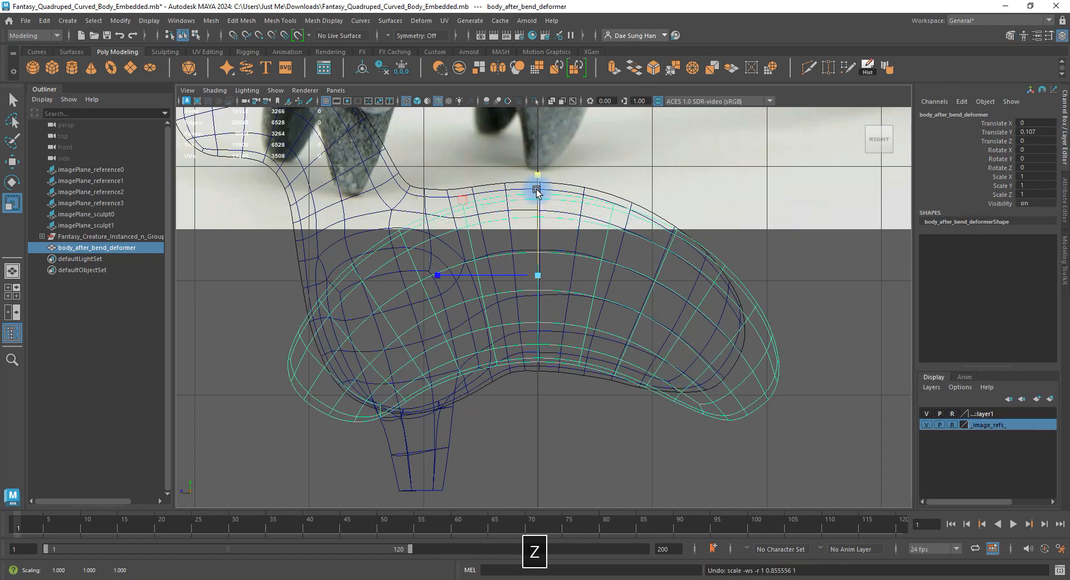
Turn on Soft Select in the Modeling Toolkit with 0.40 Volume falloff.
click(1064, 259)
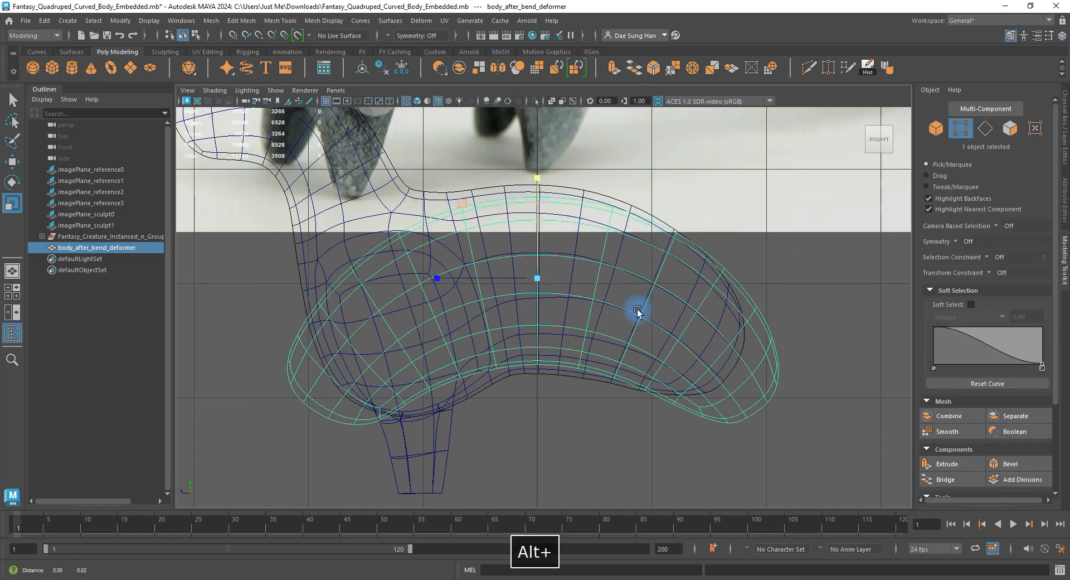
alt+middle_drag(638, 308, 655, 333)
click(971, 304)
right_drag(604, 298, 385, 237)
Select the top back vertices, set soft falloff to 0.50 and show the body shaded.
drag(510, 199, 576, 251)
key(w)
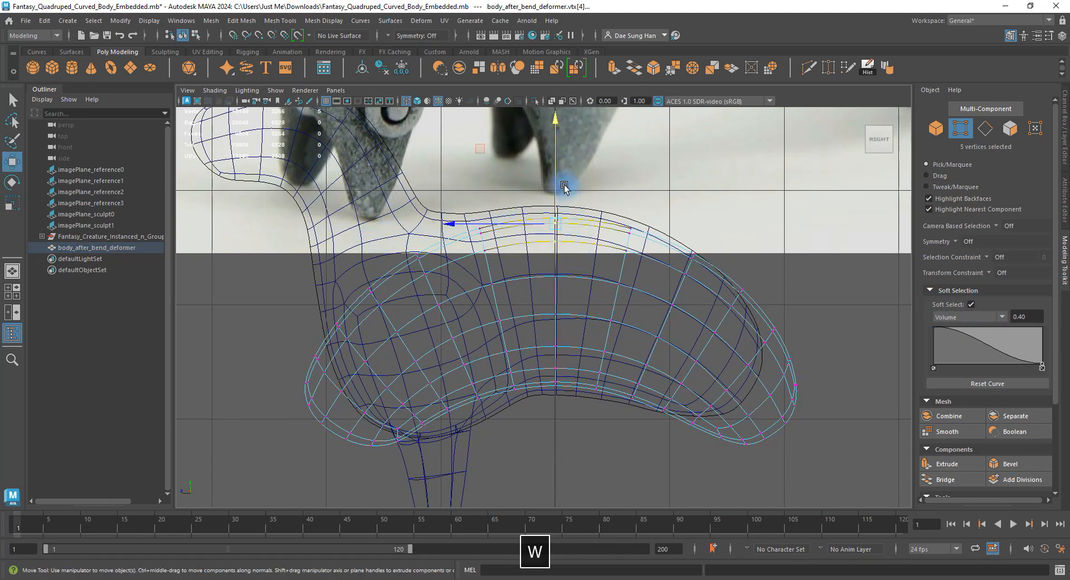
double_click(1025, 316)
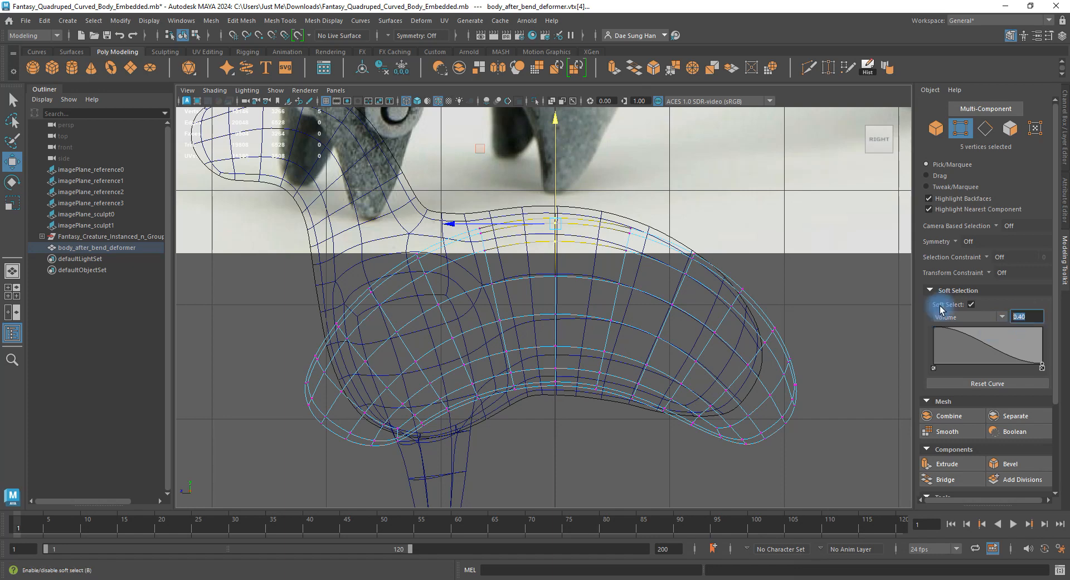
text(.5)
key(Return)
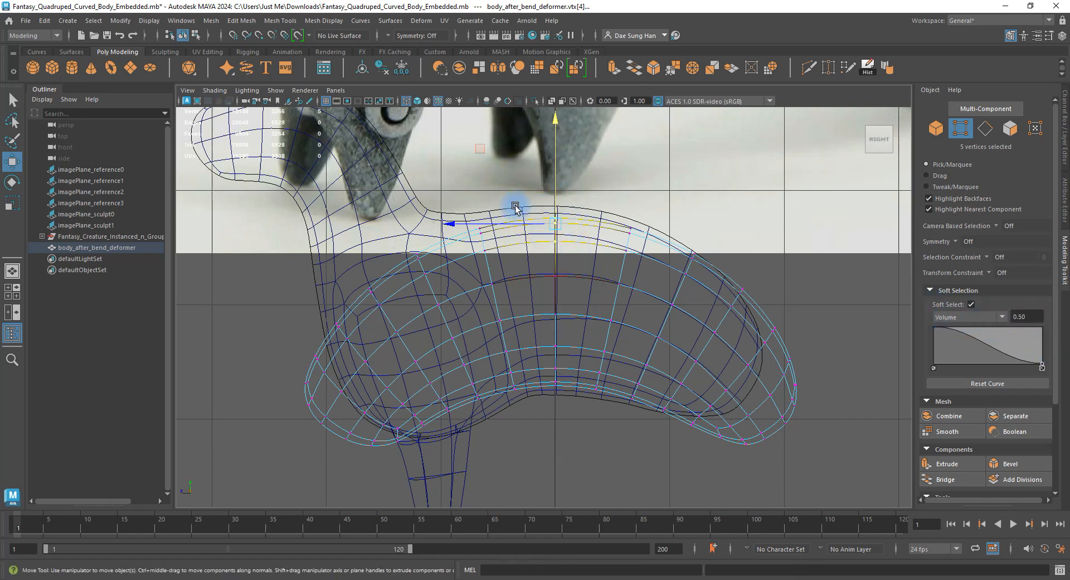
key(5)
drag(554, 174, 556, 168)
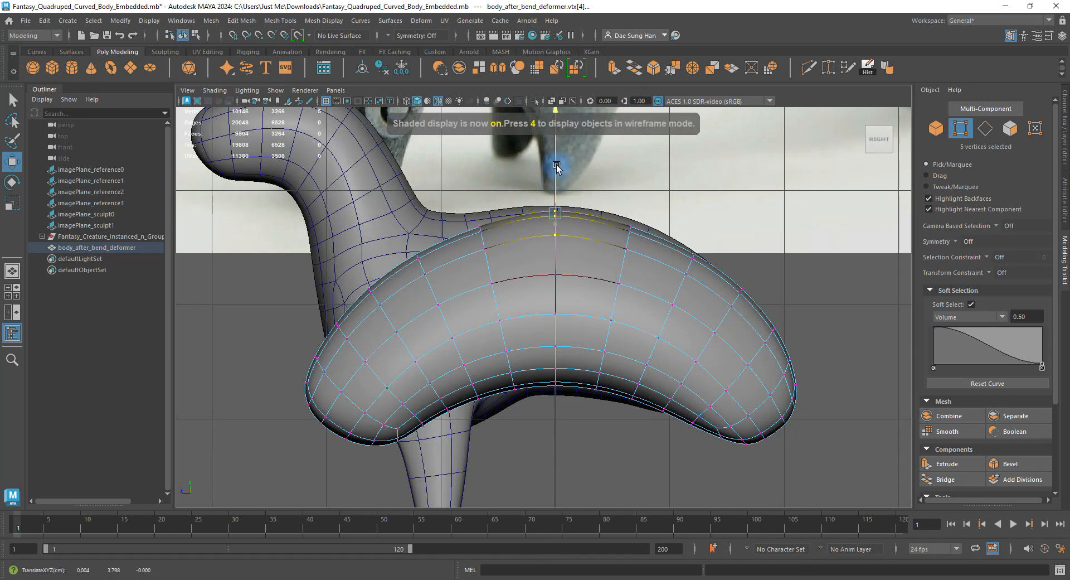
key(z)
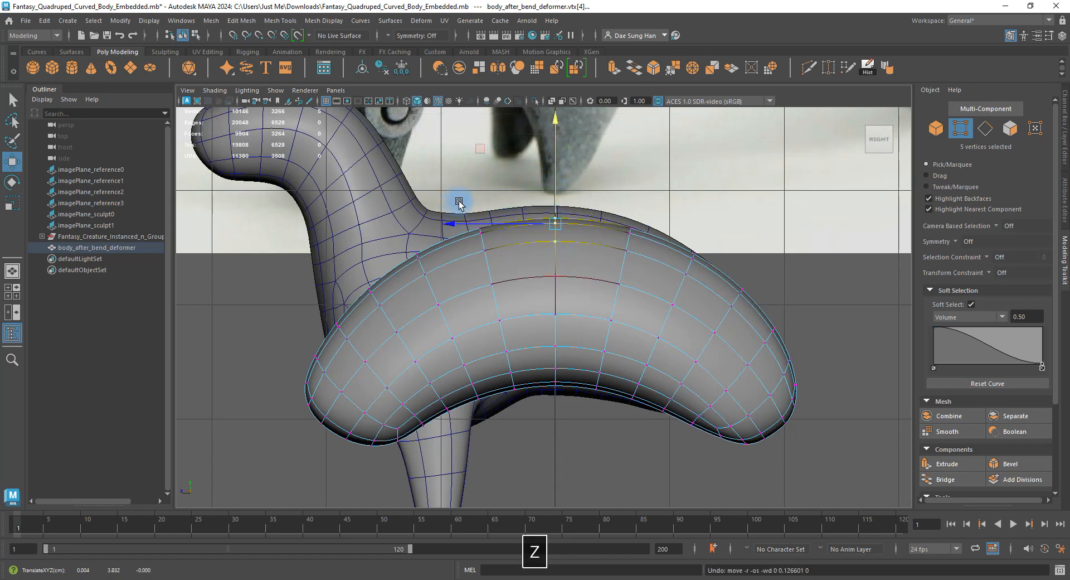
Select a wider strip along the back and set soft falloff to 1.00.
drag(396, 170, 702, 280)
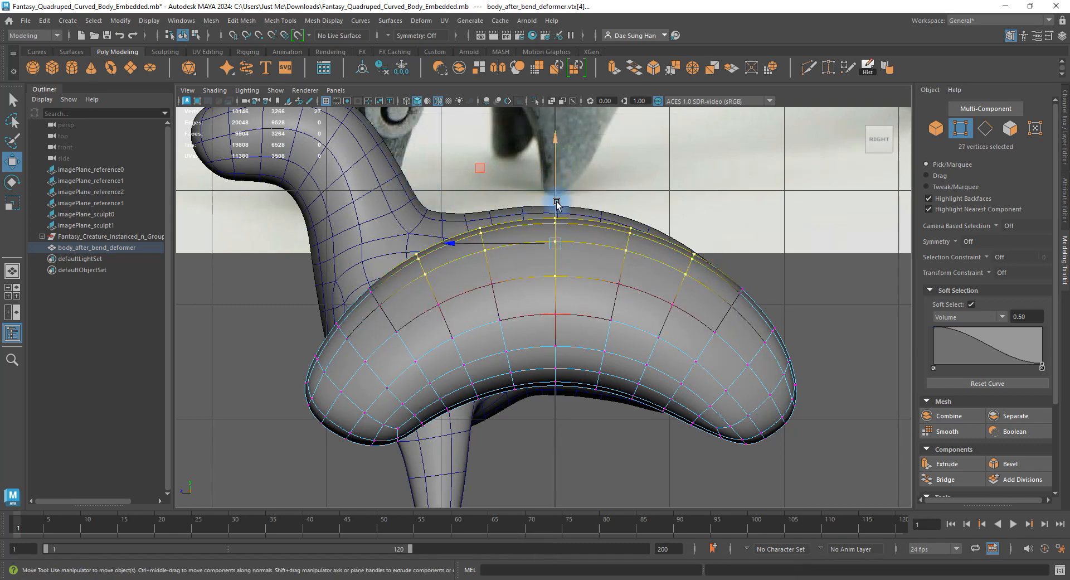
drag(555, 194, 555, 186)
key(z)
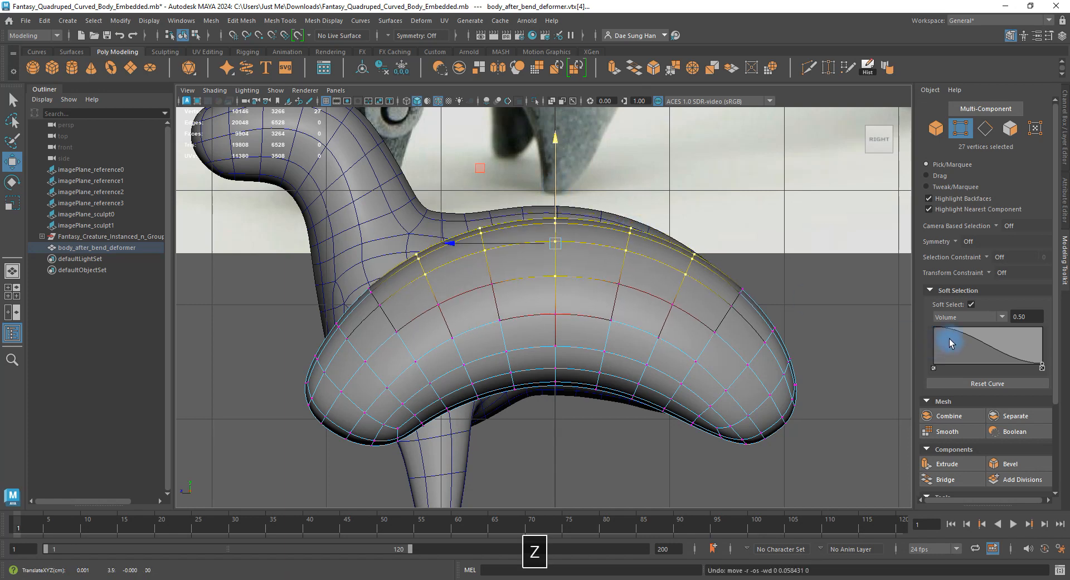
click(1027, 316)
text(1)
key(Return)
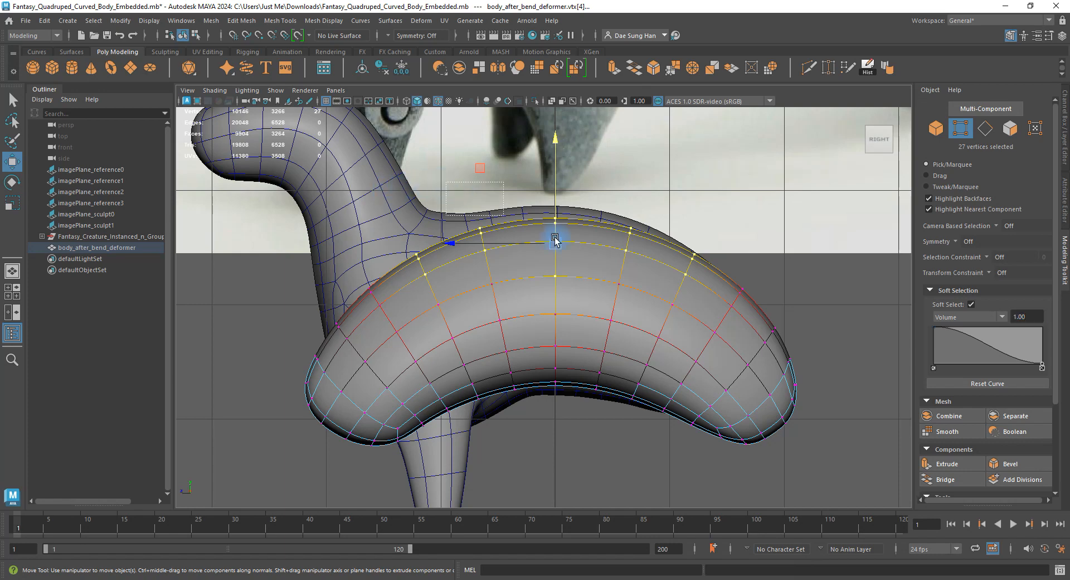
Select 15 top-back vertices and raise them into a smooth arch.
drag(658, 264, 659, 263)
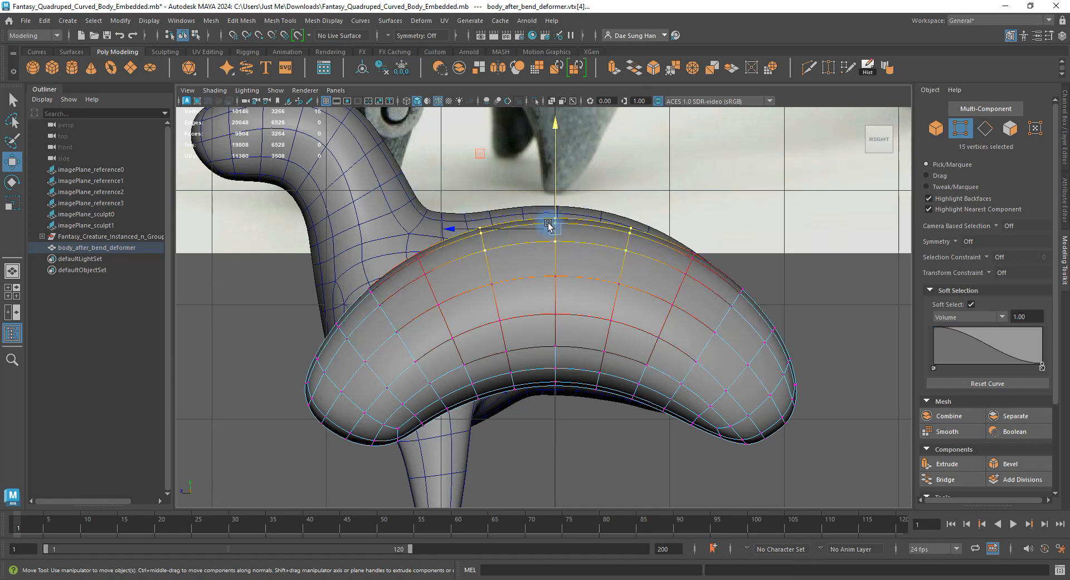
key(space)
alt+drag(613, 184, 738, 234)
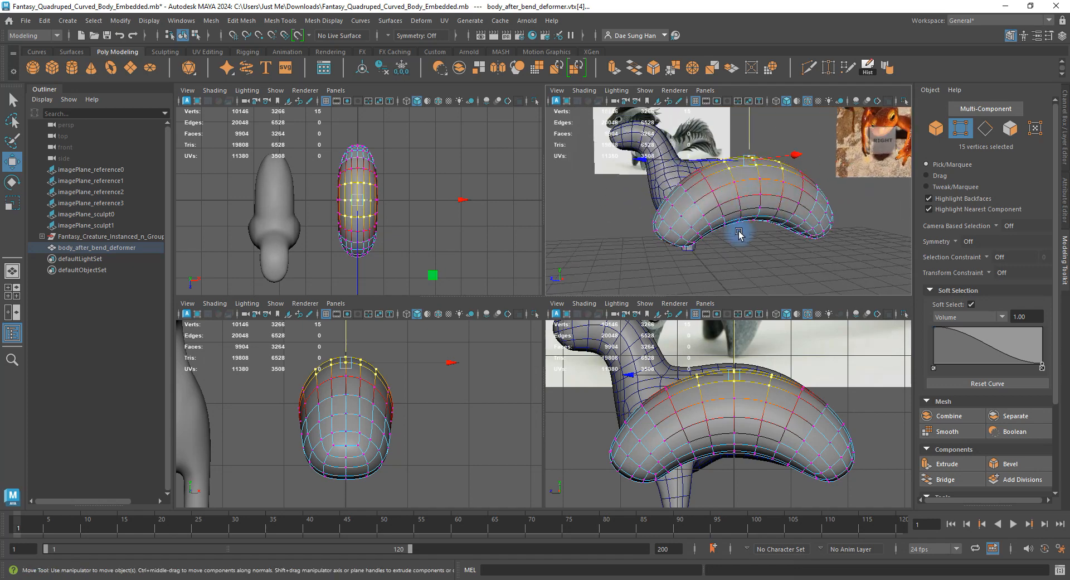
key(space)
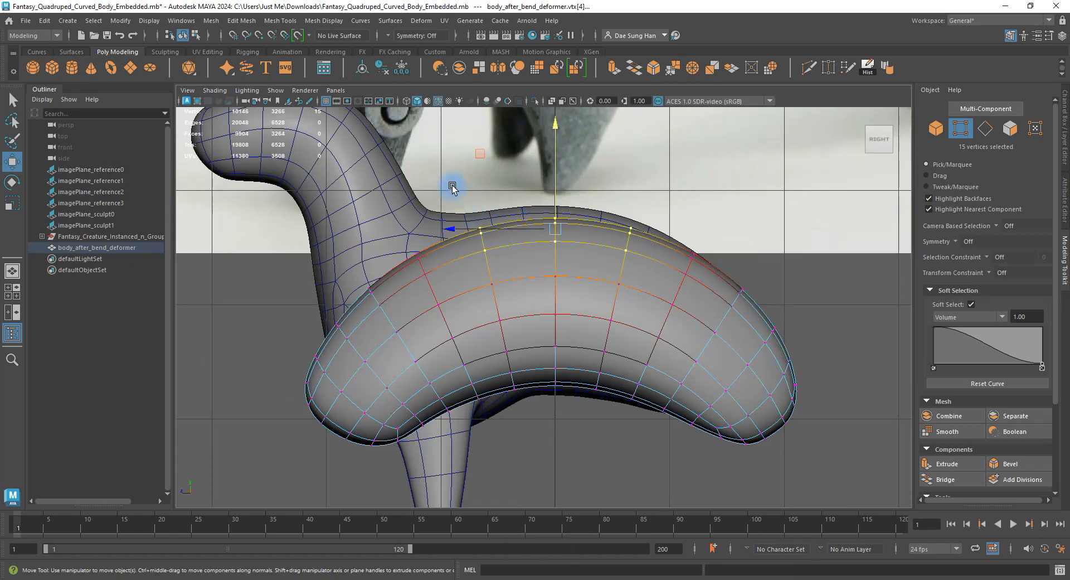
drag(557, 206, 557, 186)
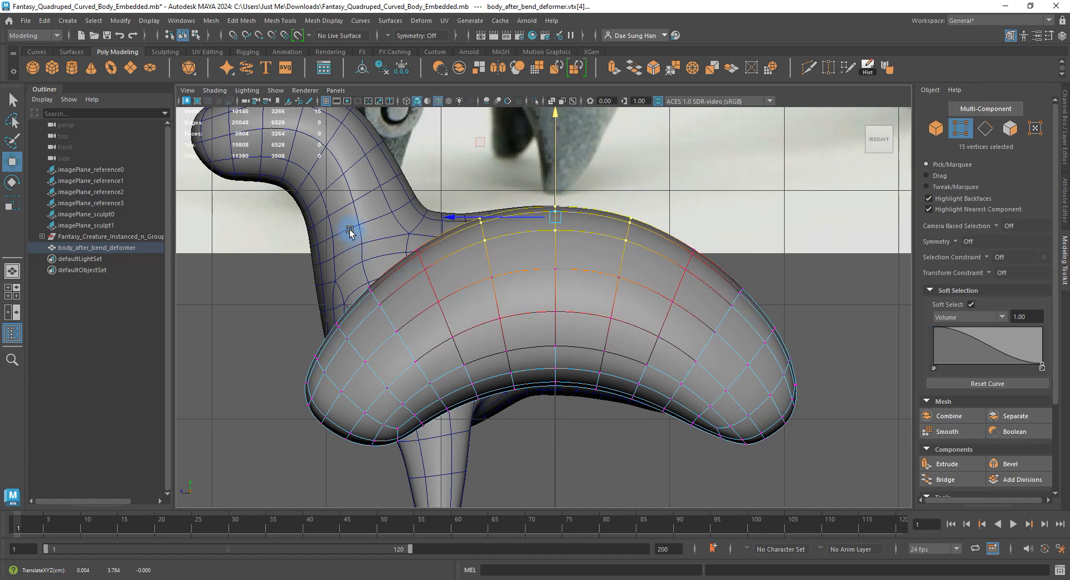
drag(337, 227, 436, 305)
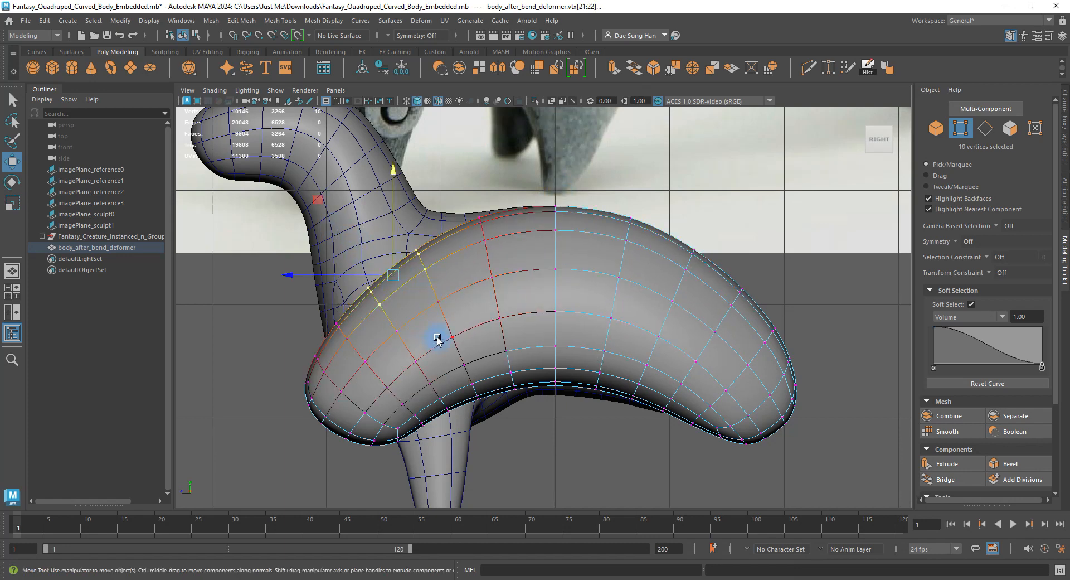
Reshape the chest front by selecting front-end vertices and lifting them.
ctrl+shift+drag(211, 258, 428, 450)
ctrl+shift+drag(422, 322, 469, 365)
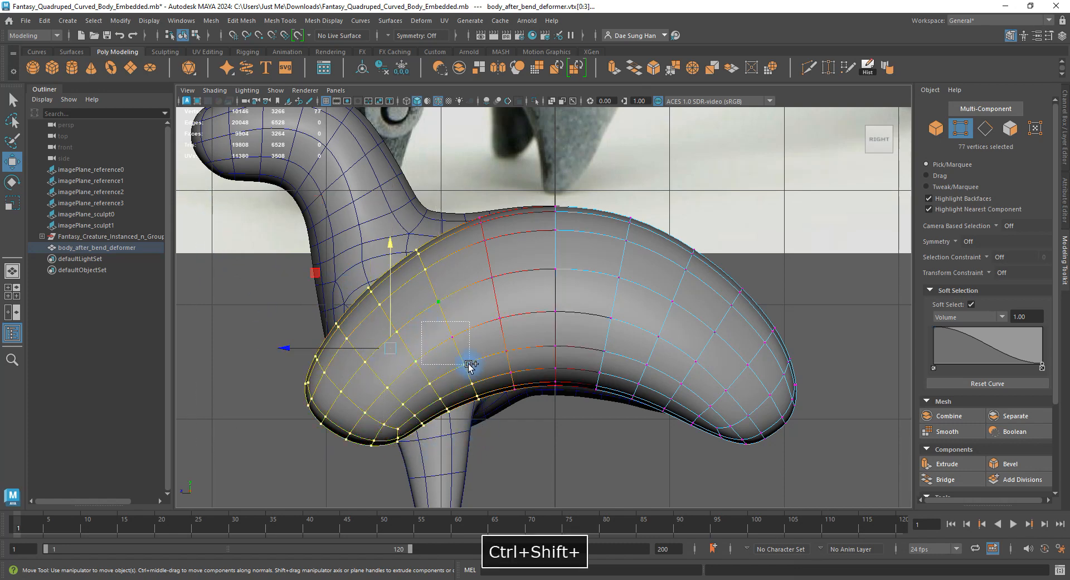
ctrl+shift+drag(490, 432, 375, 312)
ctrl+shift+drag(442, 337, 417, 334)
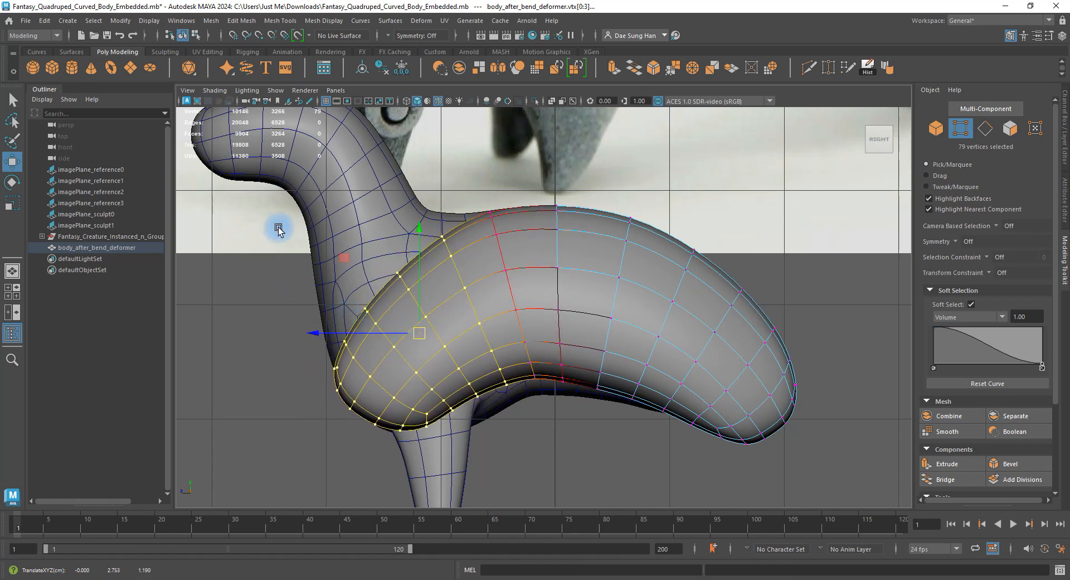
drag(279, 229, 412, 377)
drag(373, 325, 368, 300)
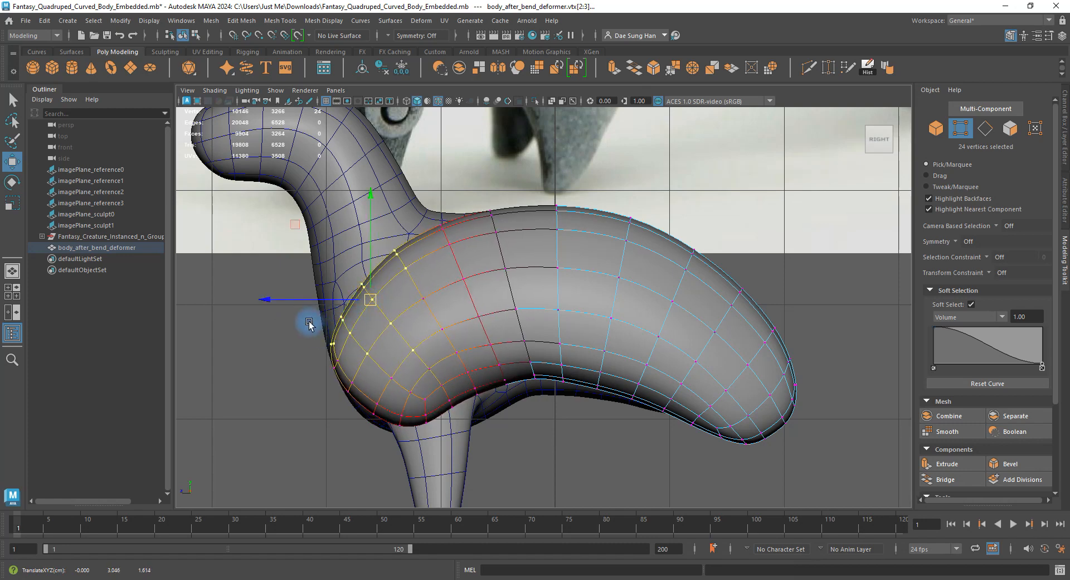
drag(269, 268, 367, 335)
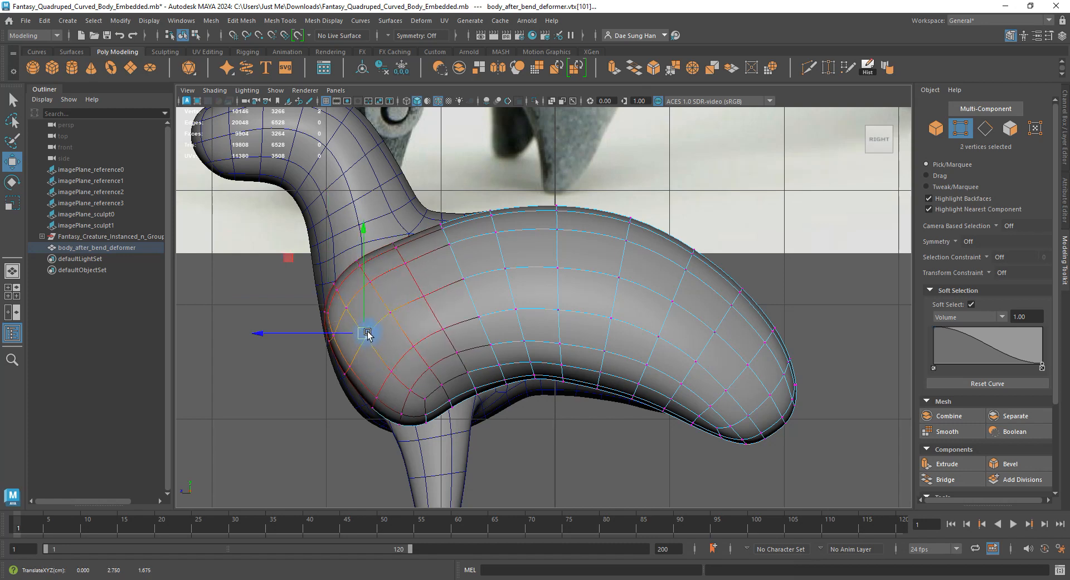
Pull the vertices where the back meets the neck up and slightly left.
click(400, 238)
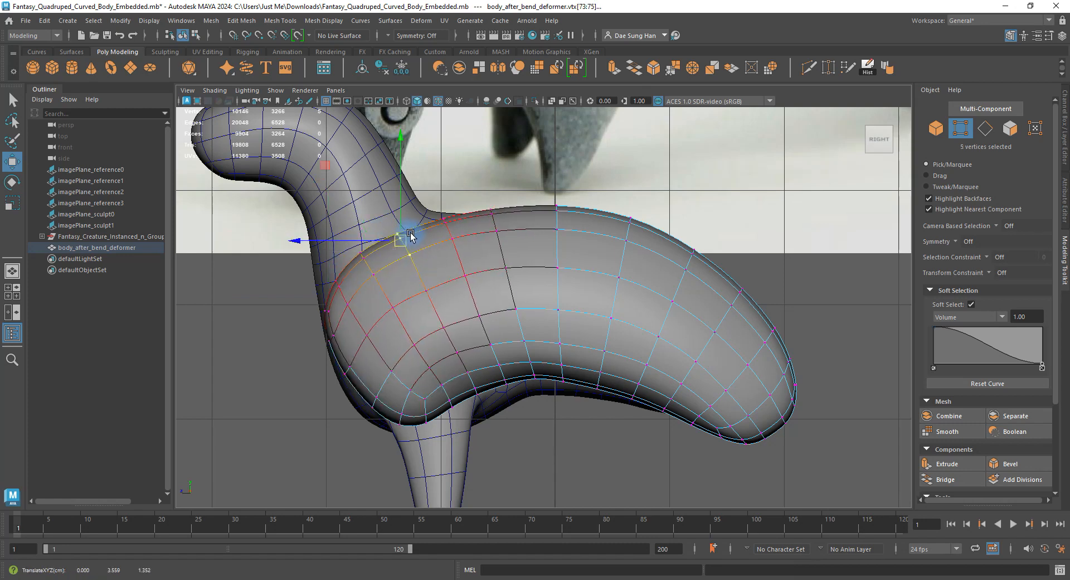
drag(447, 191, 472, 242)
drag(454, 229, 496, 216)
alt+right_drag(547, 236, 525, 225)
Zoom out to compare against the reference creature, then reframe on the back.
alt+middle_drag(493, 236, 454, 431)
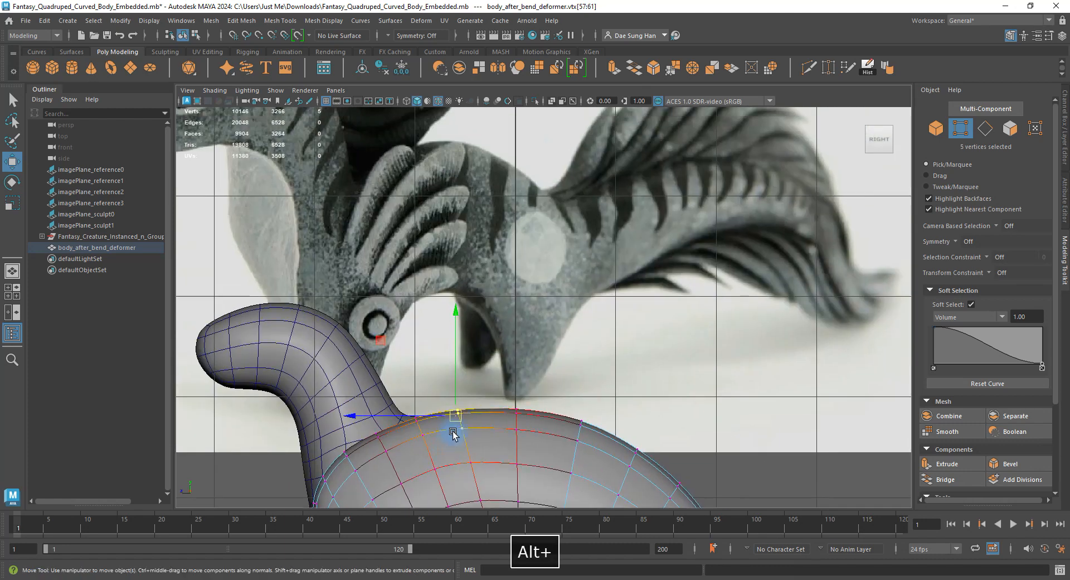
alt+right_drag(595, 331, 571, 312)
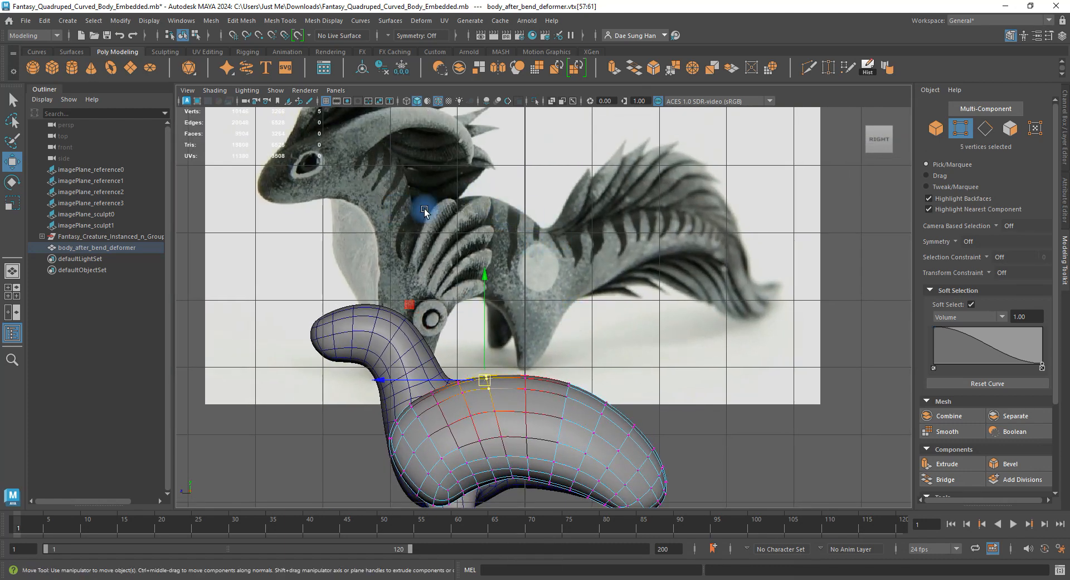
alt+middle_drag(488, 341, 561, 205)
alt+right_drag(575, 237, 641, 295)
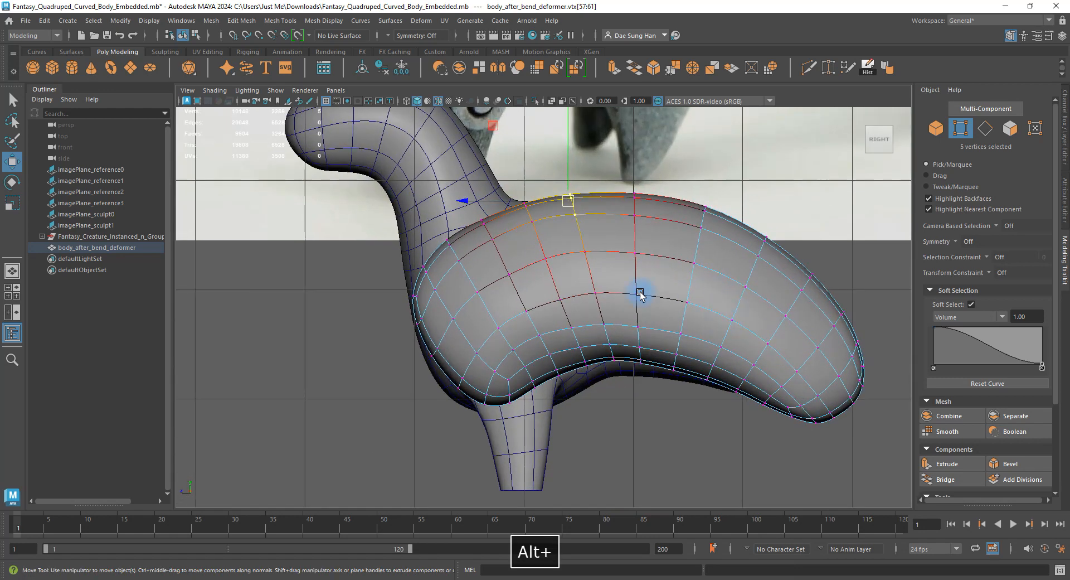
alt+middle_drag(640, 295, 630, 310)
alt+right_drag(609, 287, 632, 295)
double_click(1025, 316)
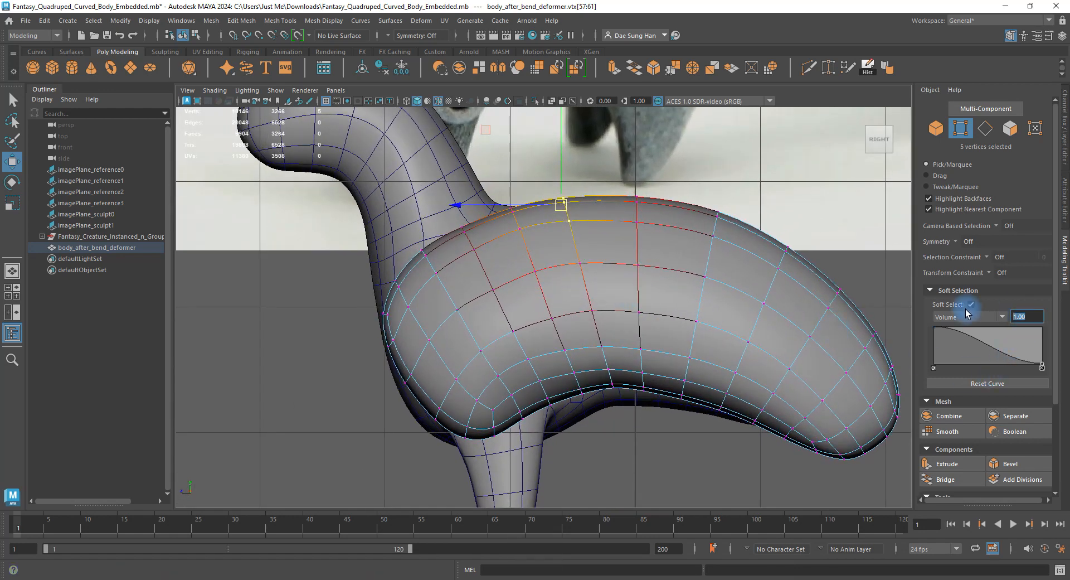
Set soft falloff to 0.75 and raise individual flank and back vertices.
text(.75)
key(Return)
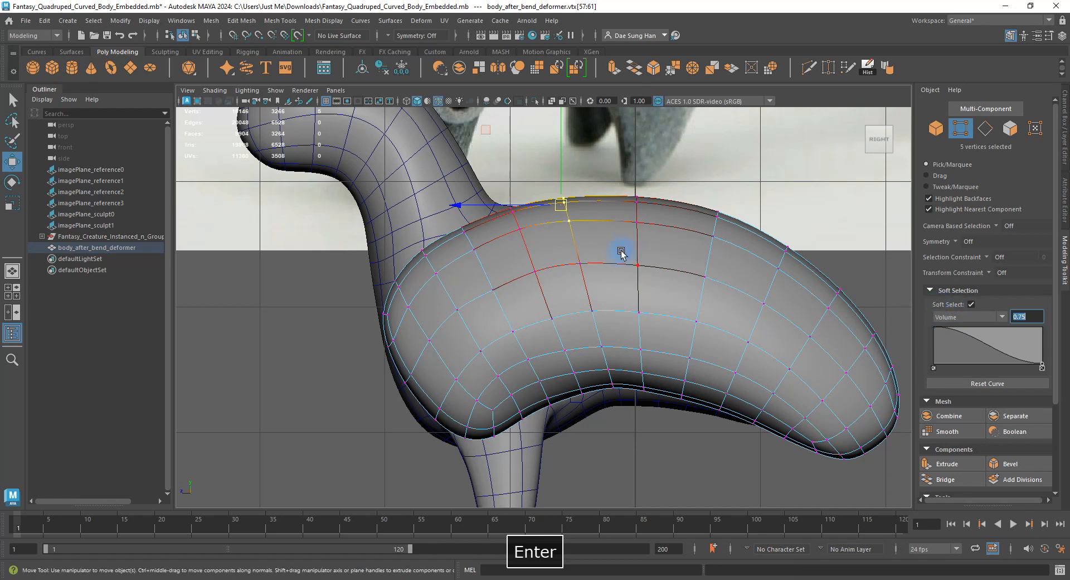
click(568, 262)
drag(568, 262, 578, 258)
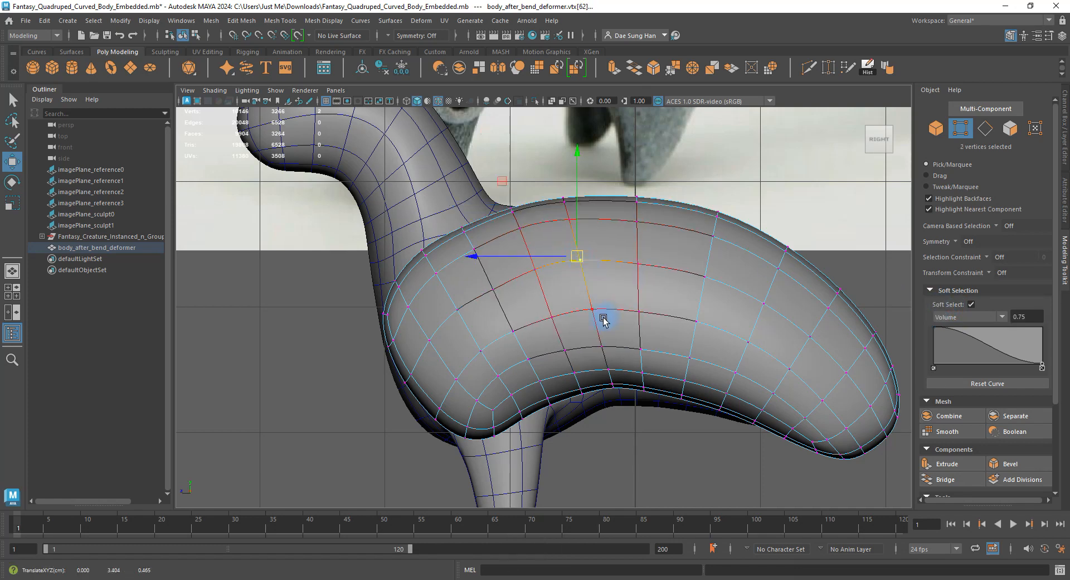
mouse_move(603, 319)
mouse_down()
mouse_move(583, 291)
mouse_move(596, 308)
mouse_up()
drag(656, 246, 642, 221)
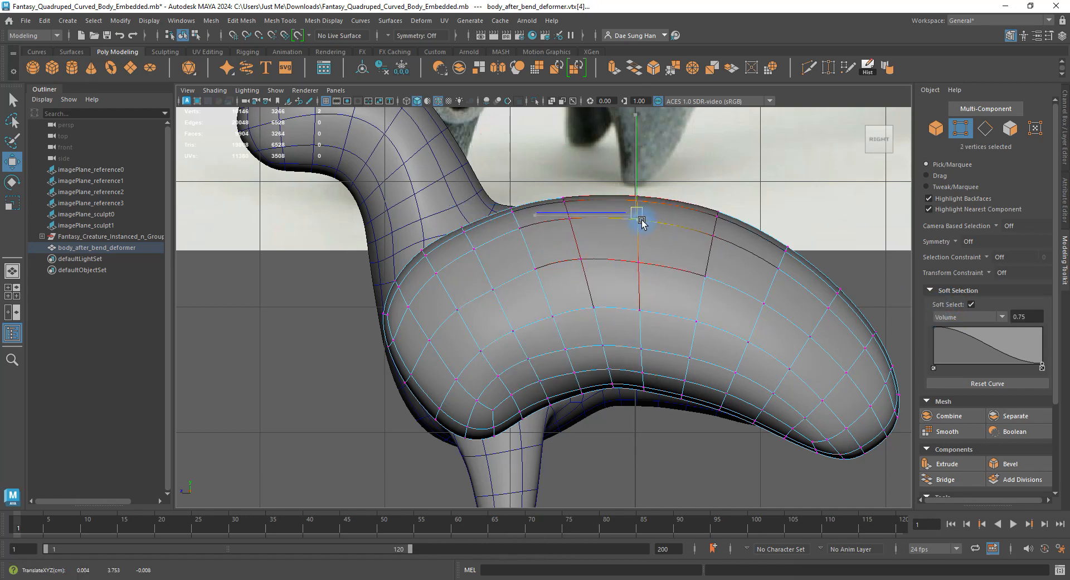
drag(645, 290, 629, 252)
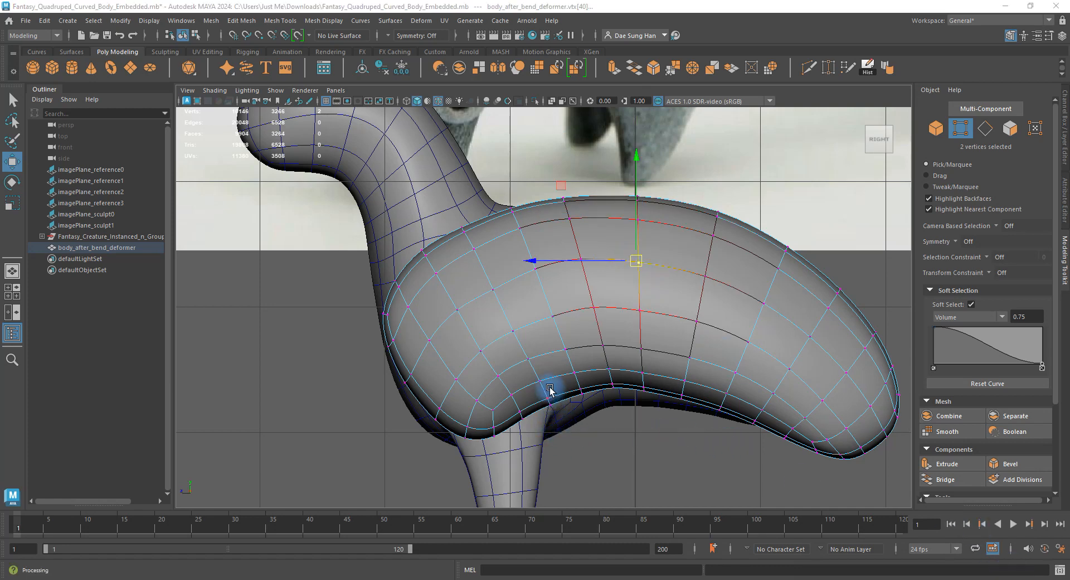
Smooth the lower side and chest vertices, then switch to wireframe display.
click(565, 351)
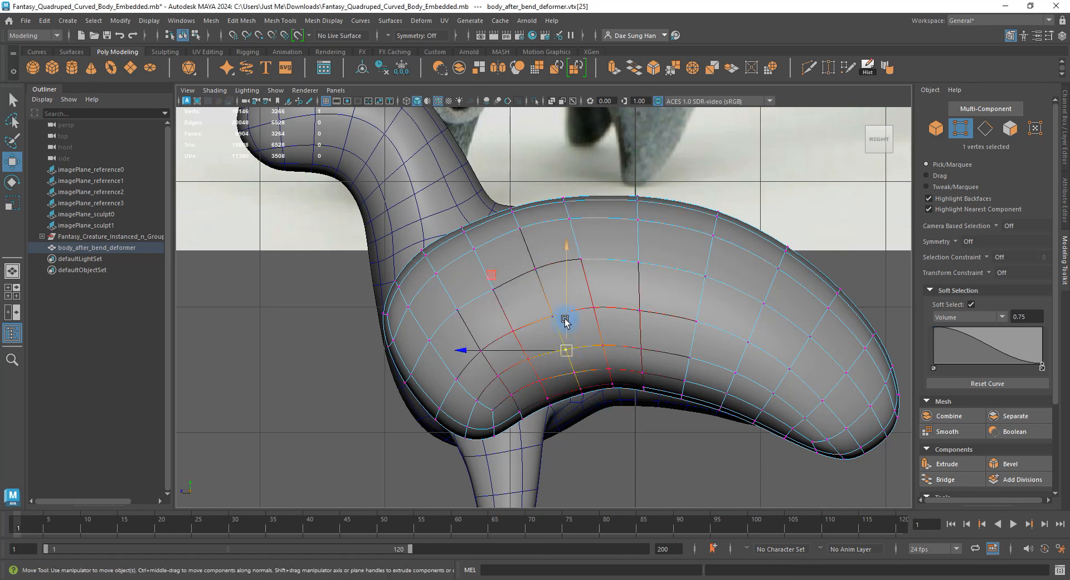
drag(566, 312, 564, 311)
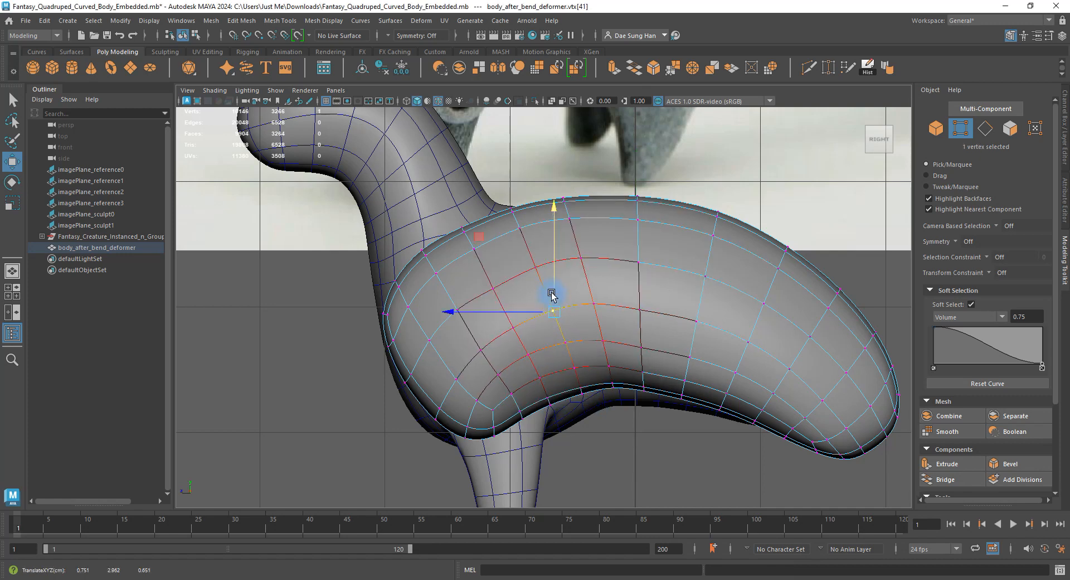
click(491, 272)
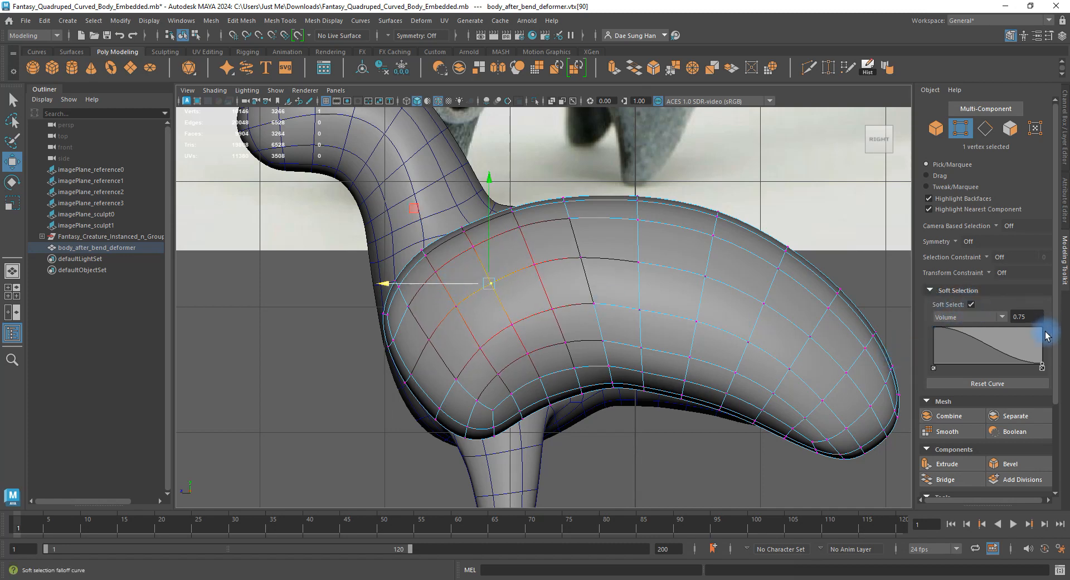
click(580, 273)
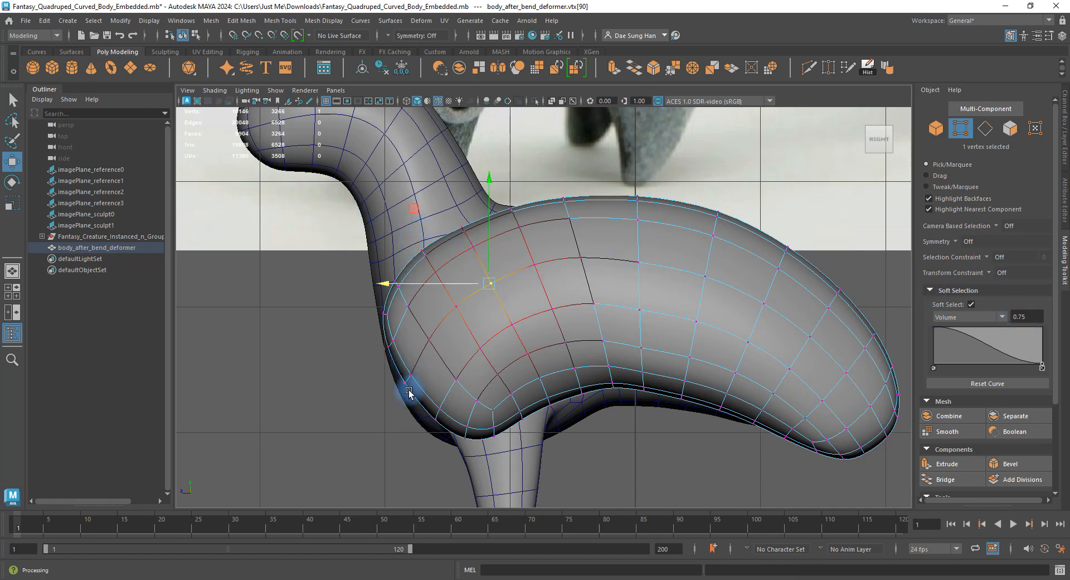
click(461, 227)
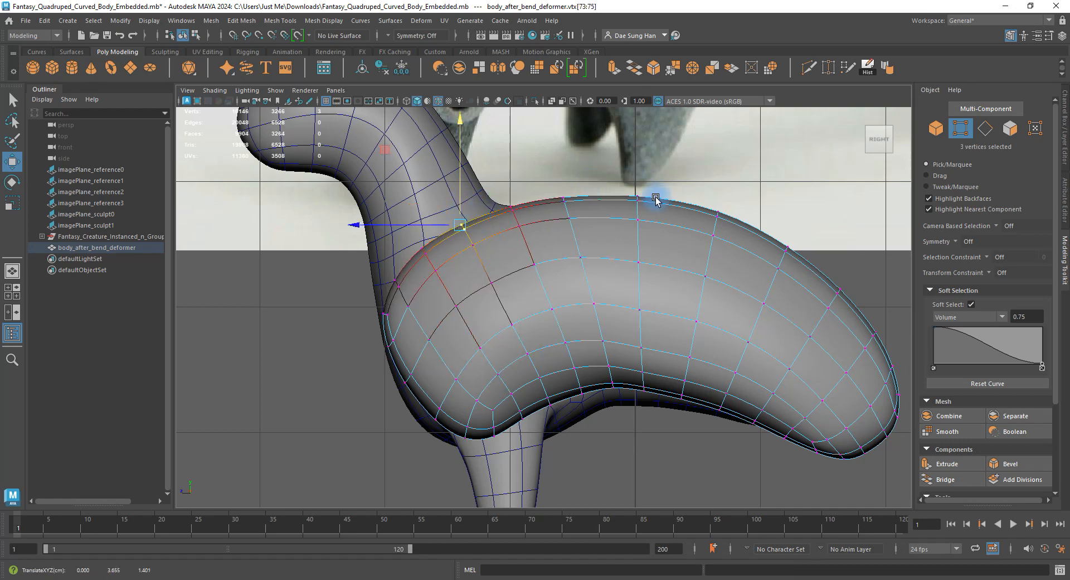
key(4)
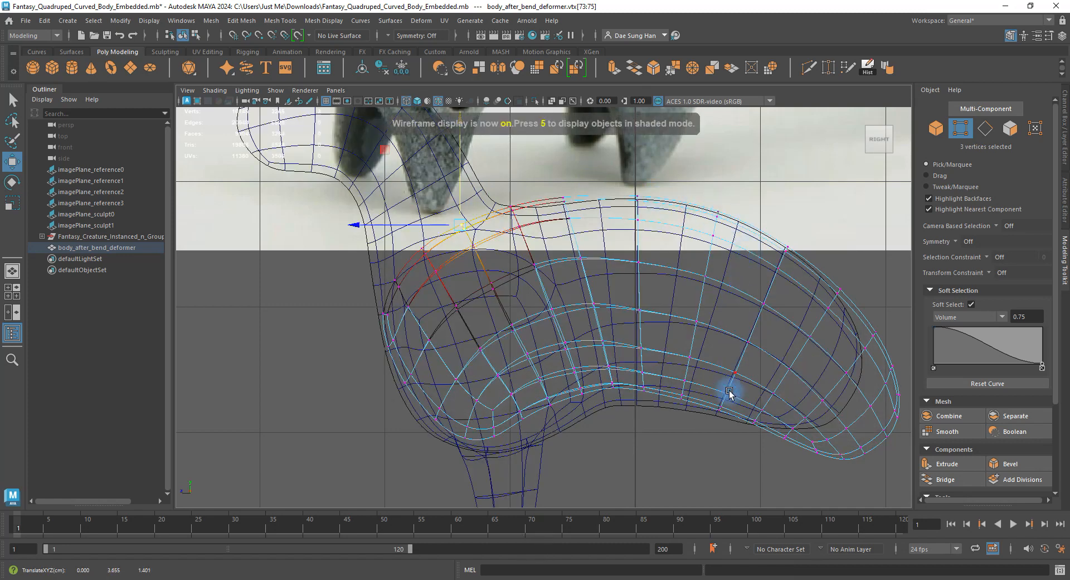
Select belly vertices and raise them slightly.
click(614, 387)
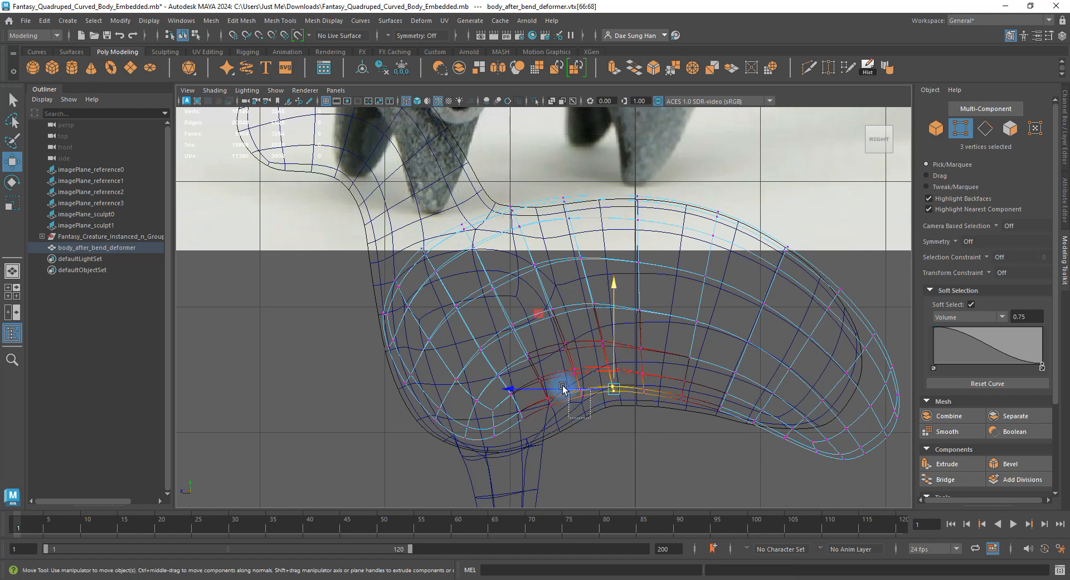
click(580, 371)
click(602, 377)
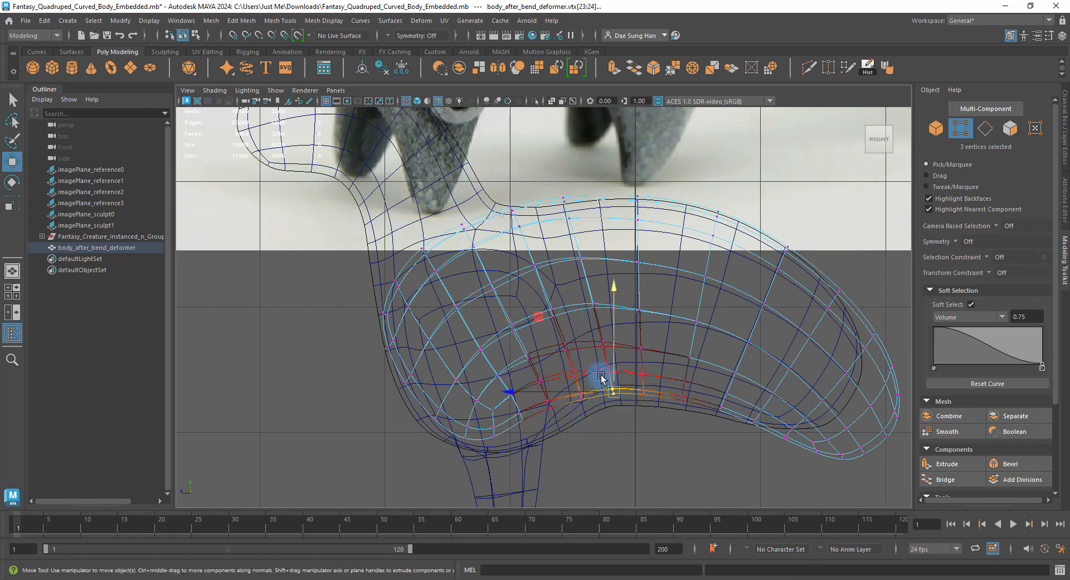
drag(610, 367, 644, 394)
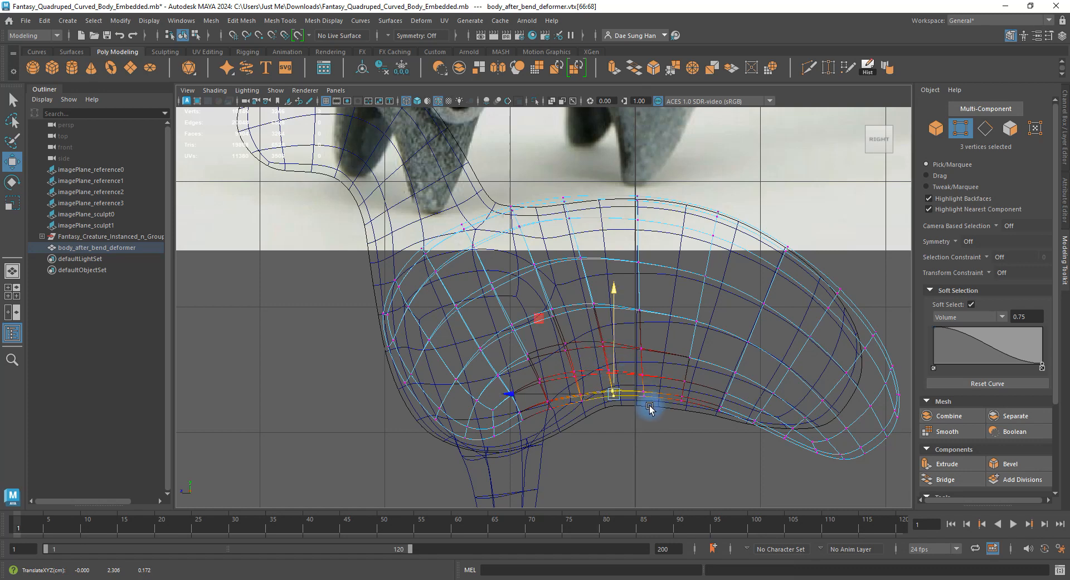
click(547, 393)
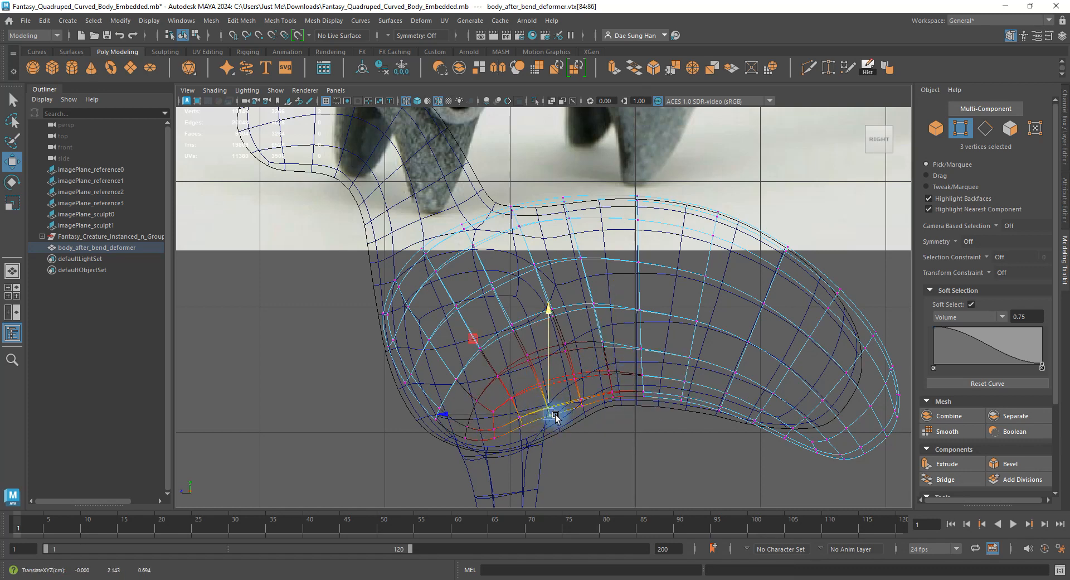
Inspect the leg in perspective, then select two chest vertices in the unsmoothed side view.
key(space)
key(space)
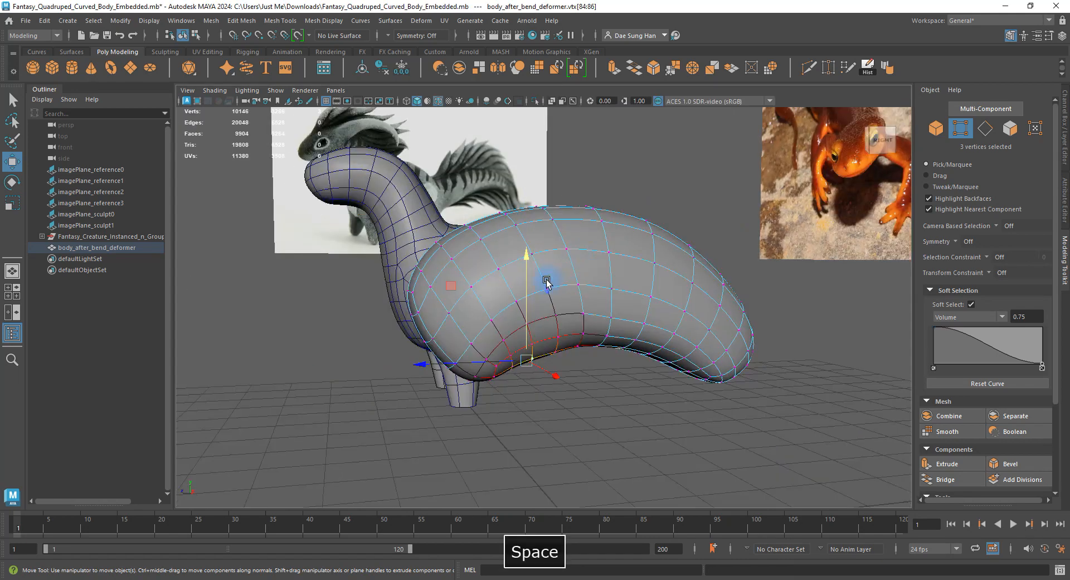
alt+drag(546, 282, 521, 348)
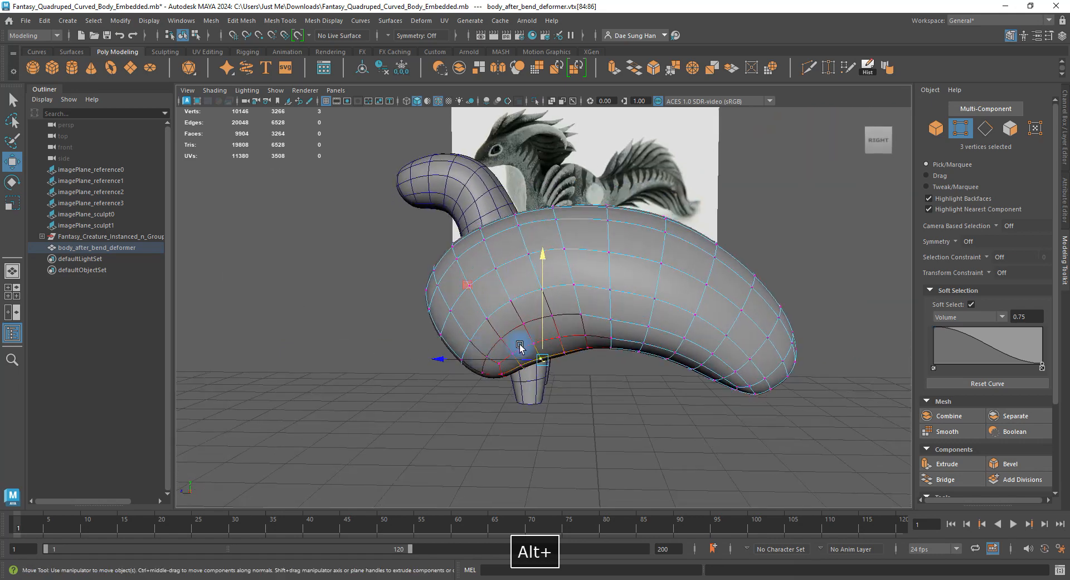
key(space)
key(space)
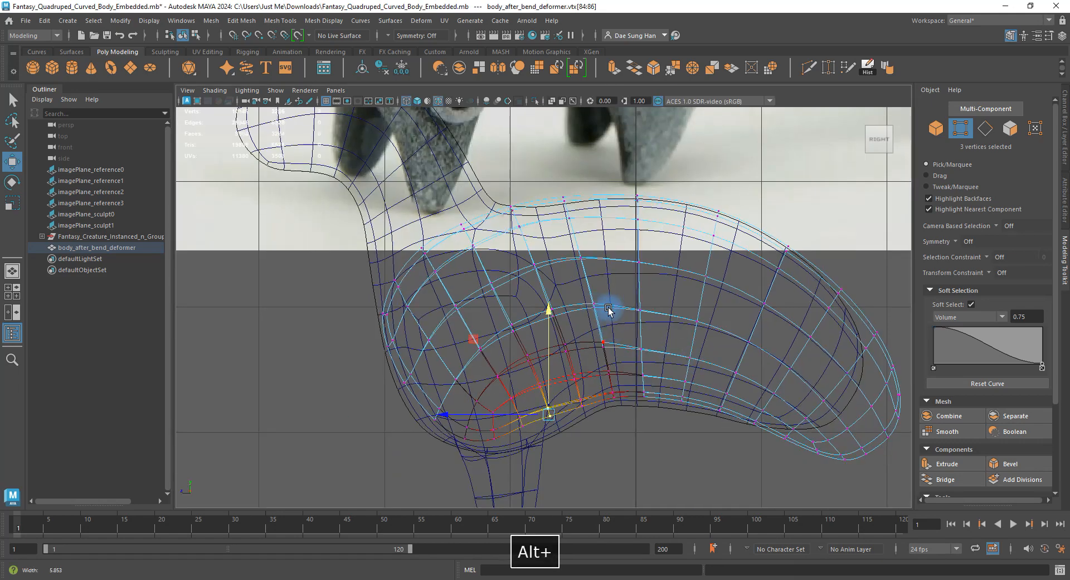
alt+right_drag(611, 308, 762, 344)
key(1)
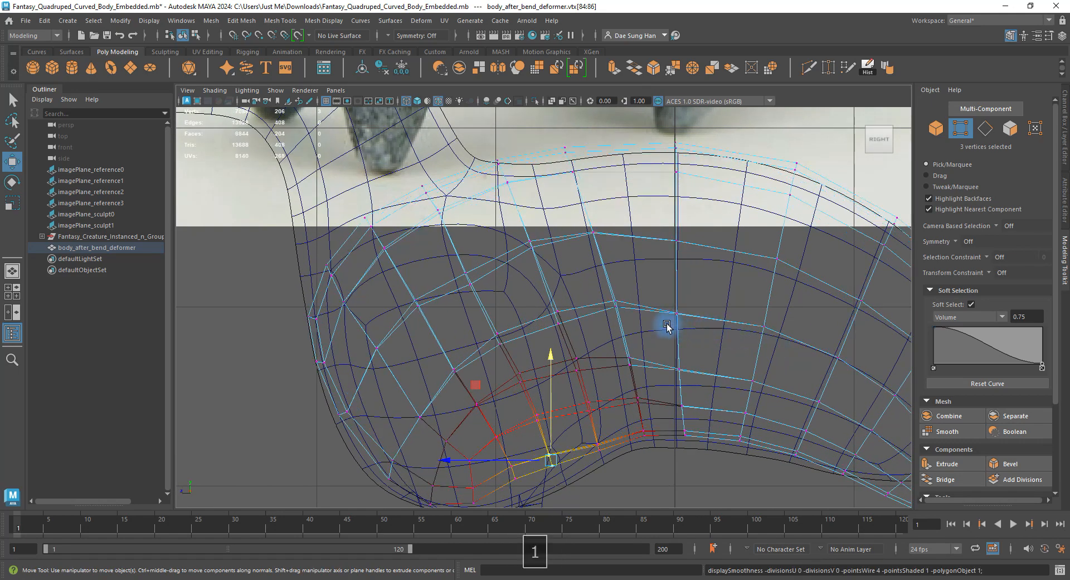
click(558, 323)
drag(566, 327, 567, 328)
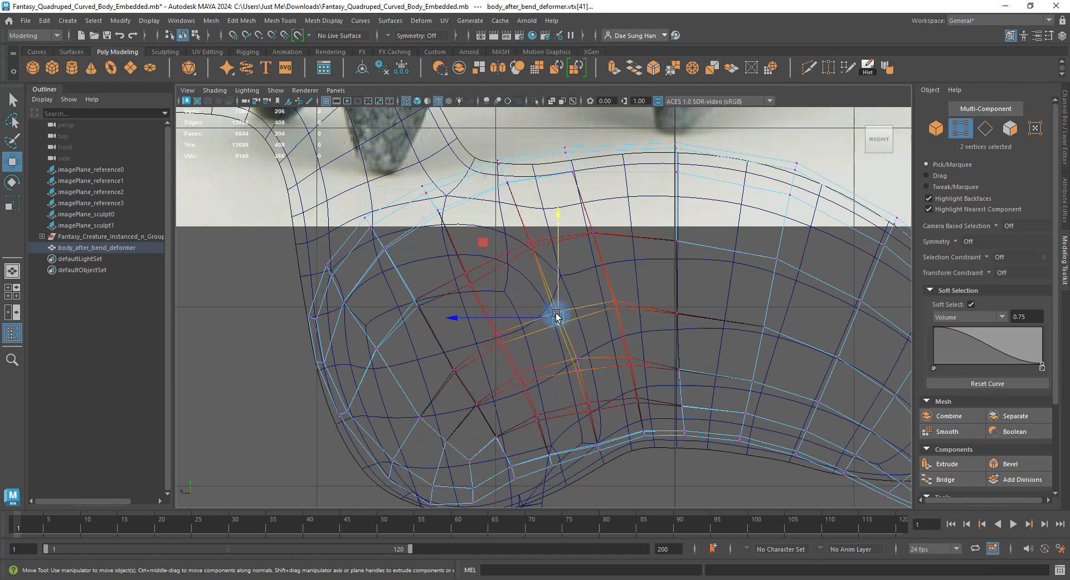
Orbit to inspect the body, then lower the top of the back.
key(space)
key(space)
alt+drag(507, 288, 557, 296)
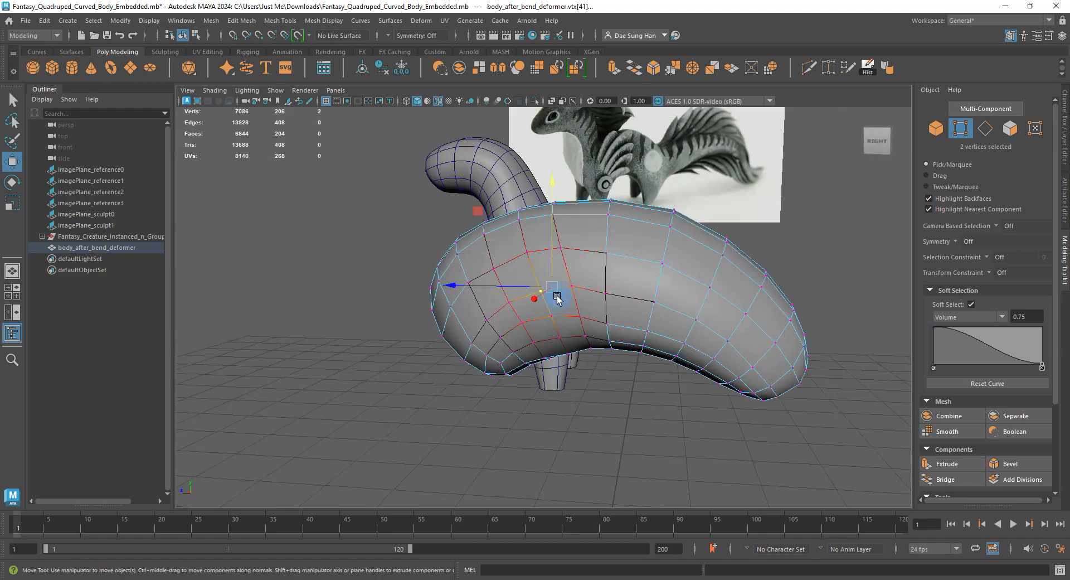
key(space)
key(space)
alt+middle_drag(673, 319, 514, 364)
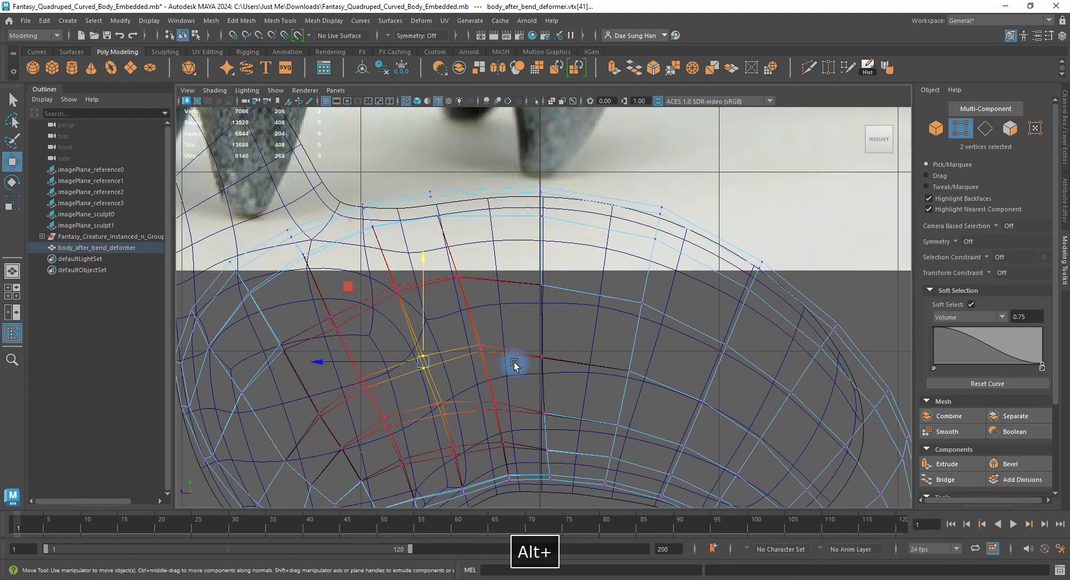
alt+right_drag(433, 369, 629, 369)
alt+middle_drag(615, 363, 543, 361)
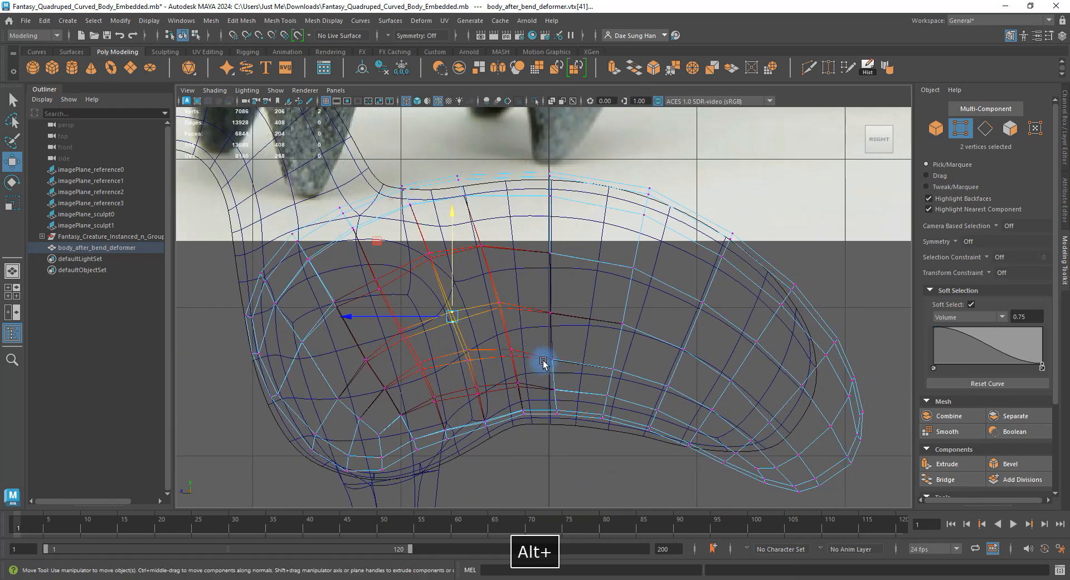
click(549, 250)
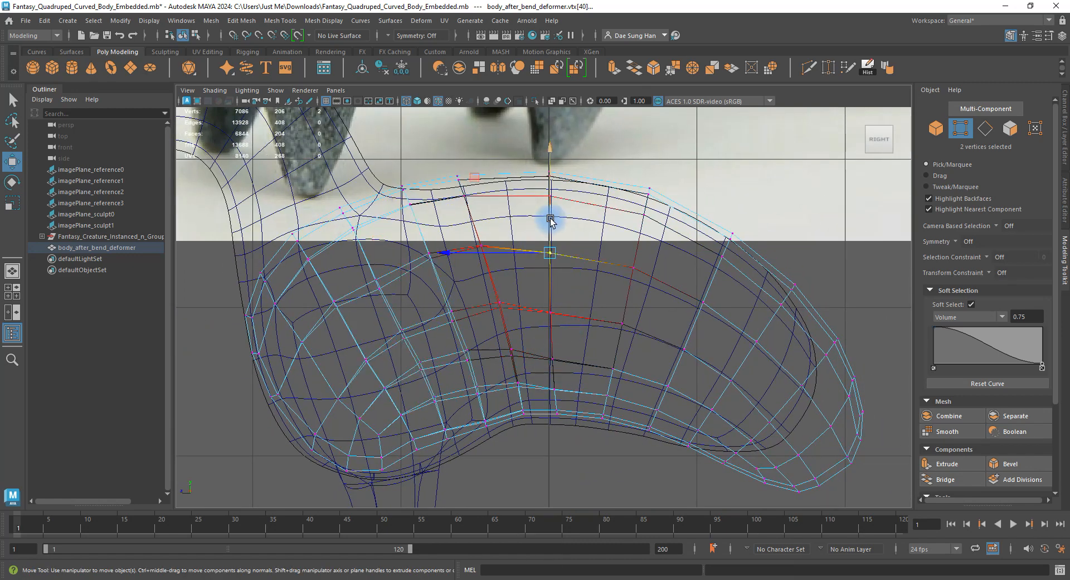
drag(550, 220, 554, 269)
Raise mid-body and belly vertices to fit the reference belly curve.
drag(573, 362, 555, 316)
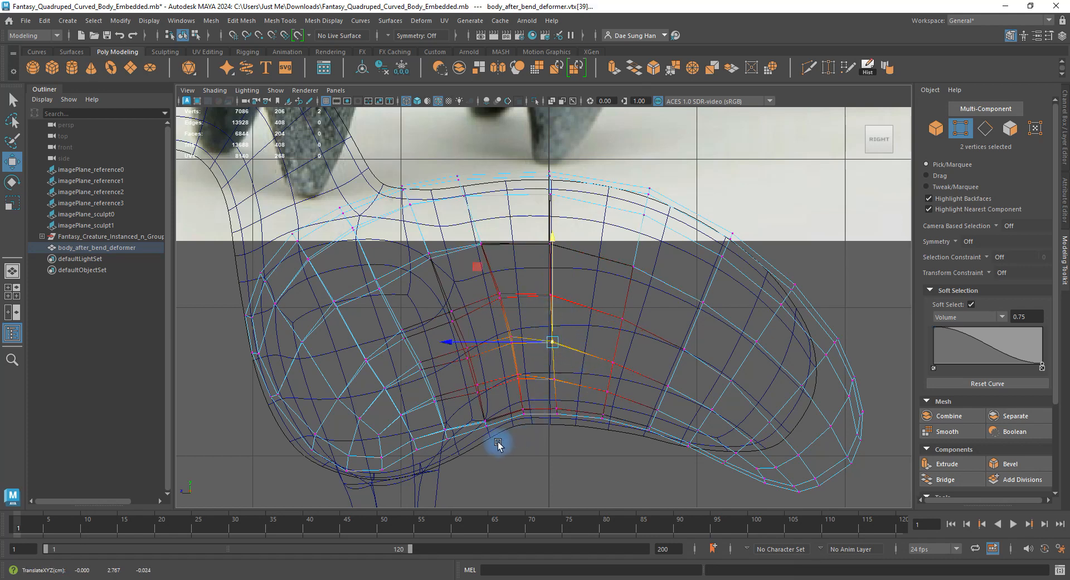
drag(497, 444, 476, 414)
alt+middle_drag(506, 362, 574, 328)
drag(558, 344, 555, 334)
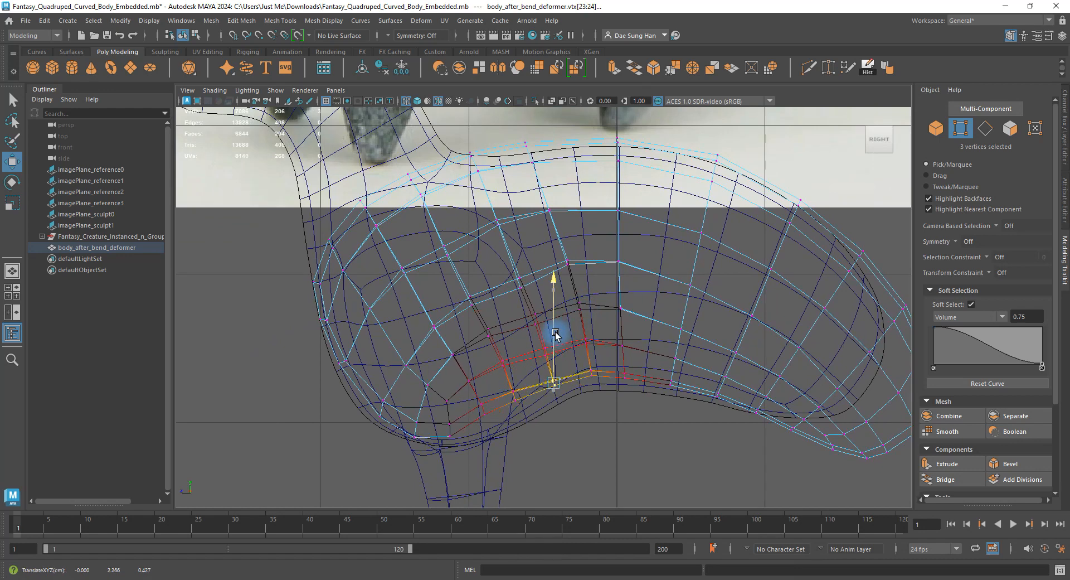
alt+middle_drag(514, 313, 611, 310)
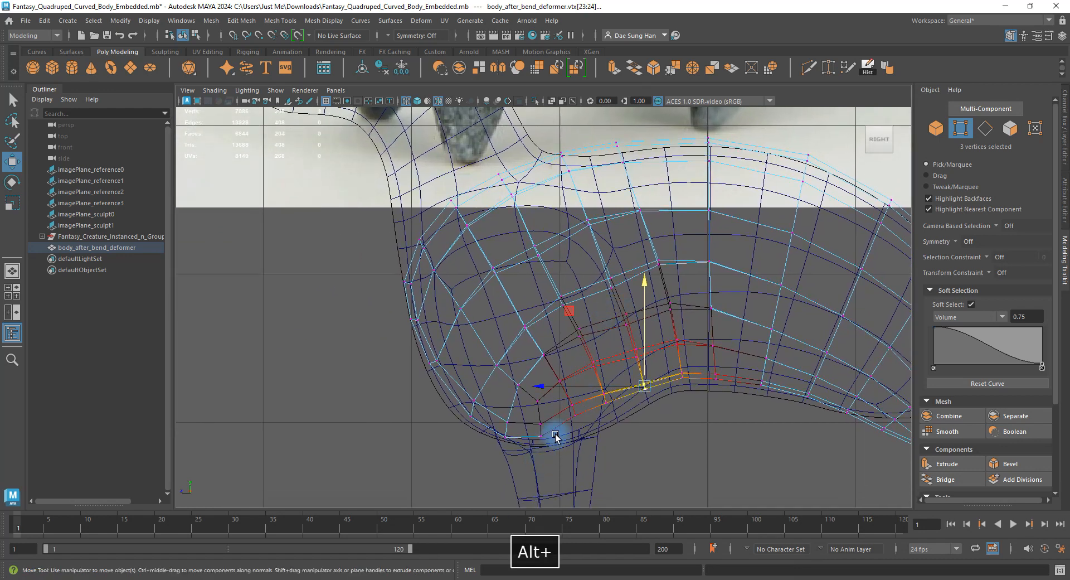
drag(553, 439, 549, 356)
drag(612, 374, 597, 356)
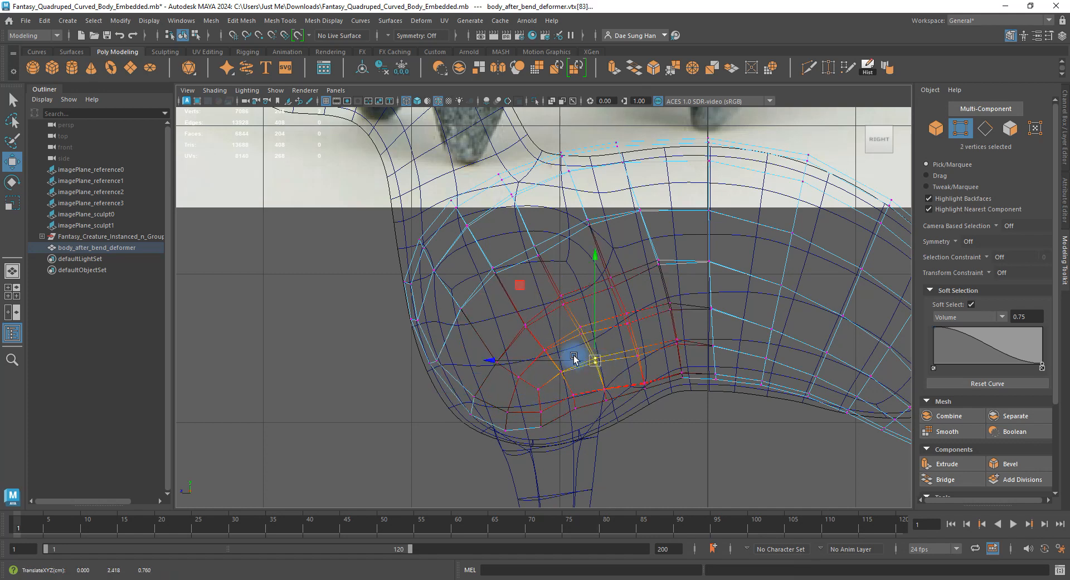
Nudge two more belly vertex pairs to follow the reference.
alt+right_drag(574, 359, 674, 375)
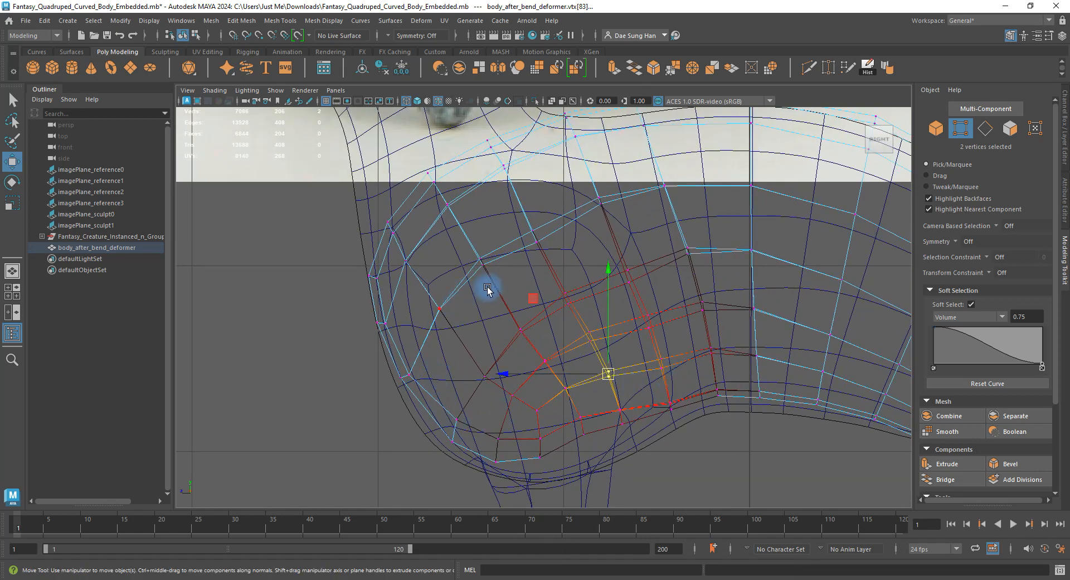
alt+middle_drag(318, 249, 452, 405)
drag(499, 408, 488, 384)
alt+middle_drag(594, 364, 540, 310)
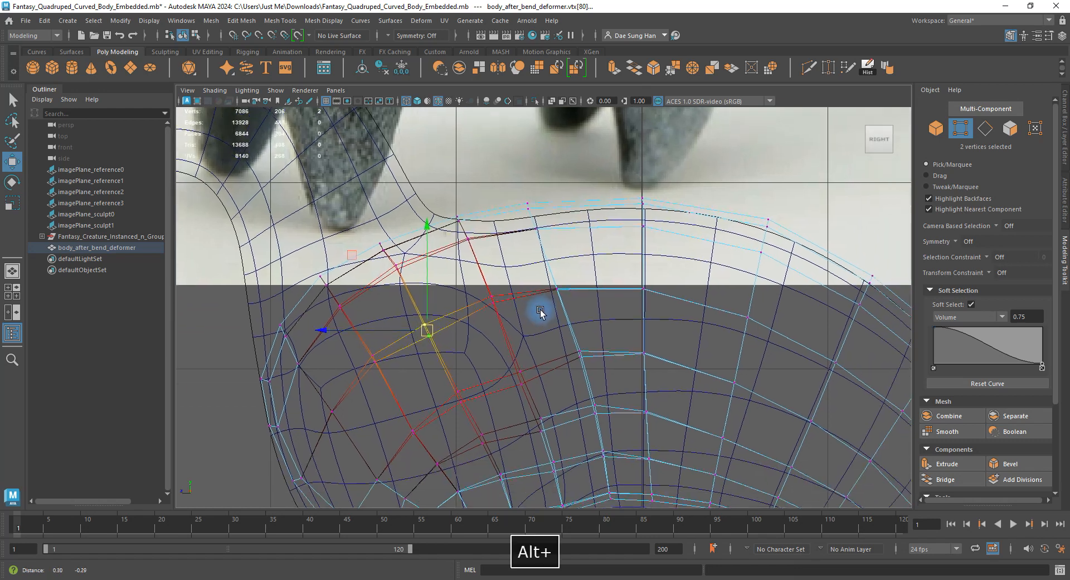
drag(563, 337, 591, 367)
drag(583, 352, 578, 348)
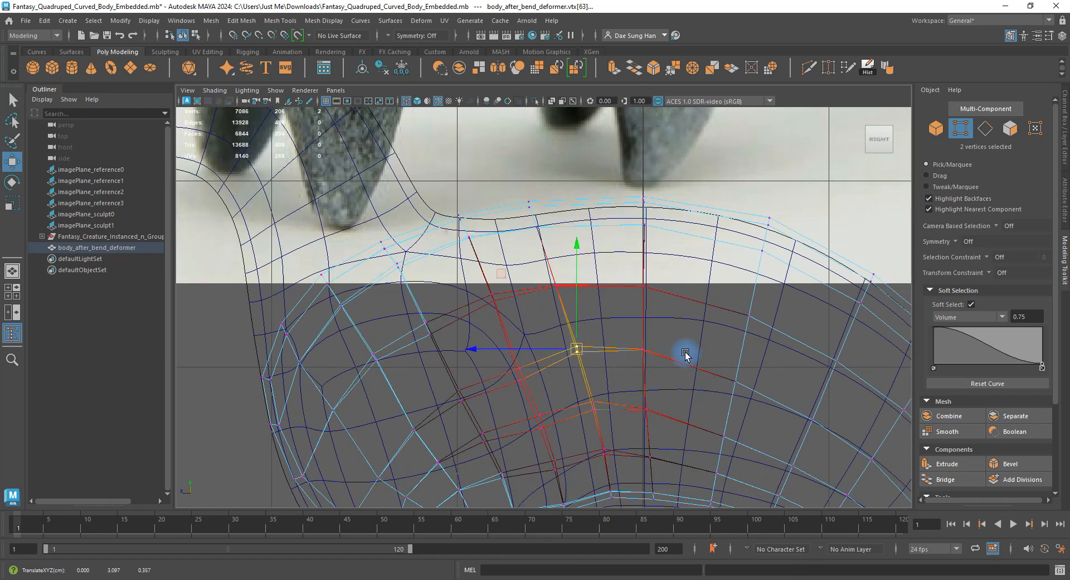
Frame the rear of the body and select the tail vertices.
alt+middle_drag(685, 353, 545, 313)
alt+middle_drag(660, 311, 660, 228)
alt+middle_drag(725, 301, 623, 260)
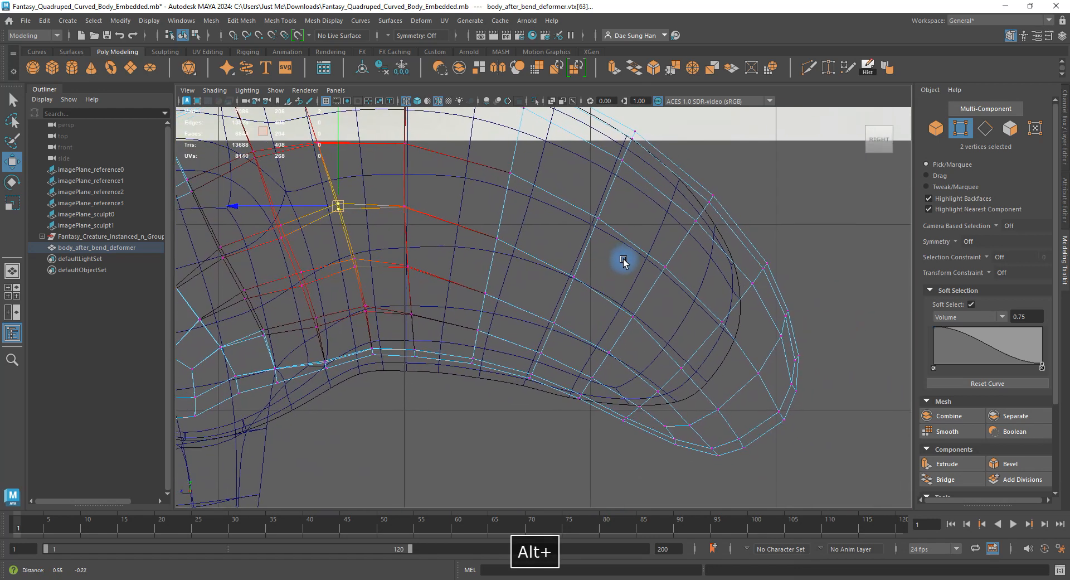
alt+right_drag(759, 310, 627, 269)
alt+middle_drag(627, 269, 657, 308)
drag(775, 475, 604, 216)
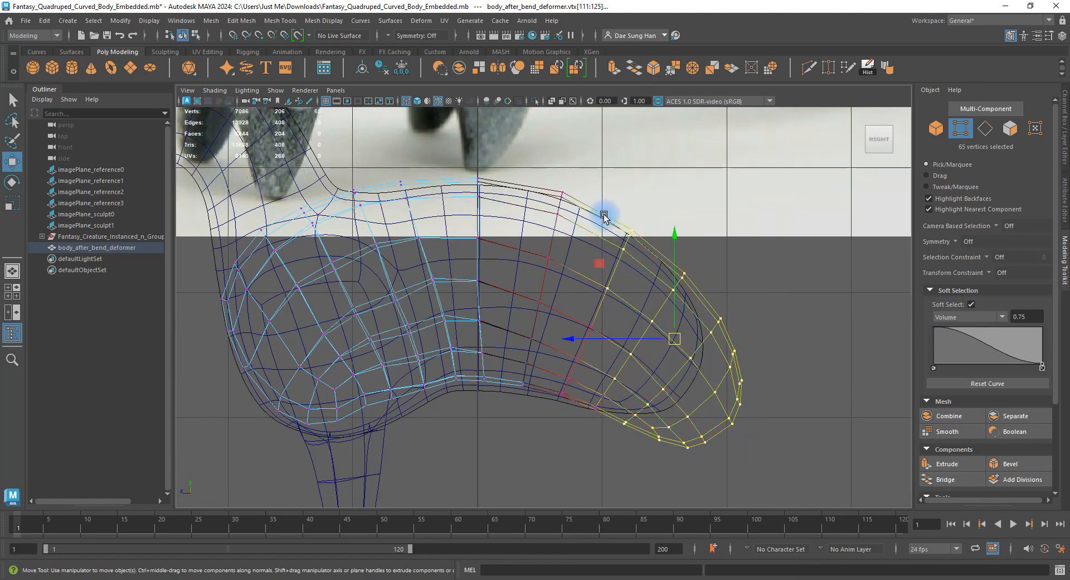
Add tail-base vertices and move the tail section up and to the left.
ctrl+shift+drag(578, 320, 597, 343)
ctrl+shift+drag(599, 427, 553, 372)
drag(651, 336, 622, 323)
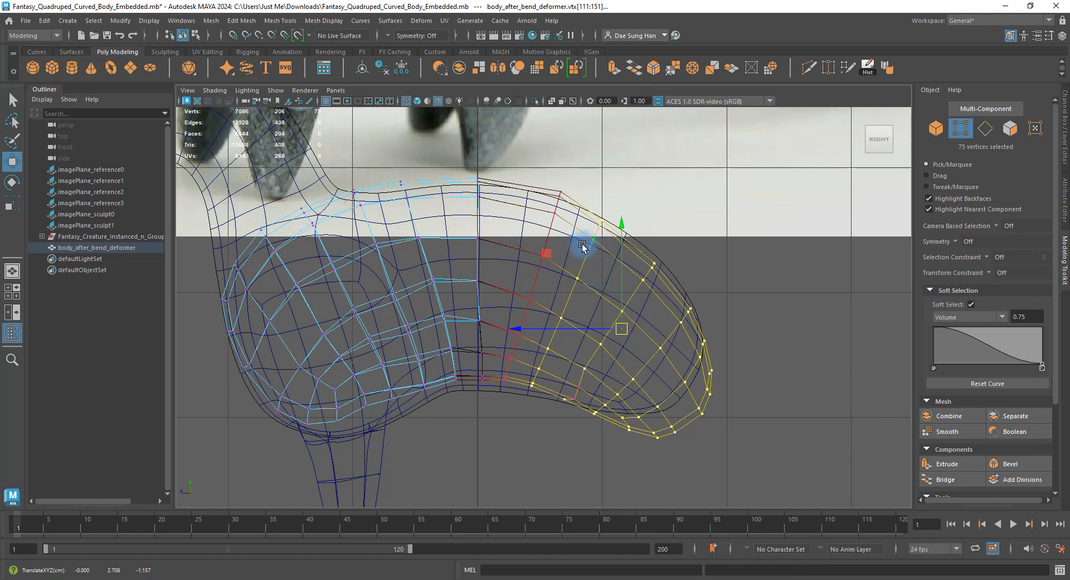
alt+middle_drag(572, 208, 574, 231)
alt+right_drag(574, 232, 684, 268)
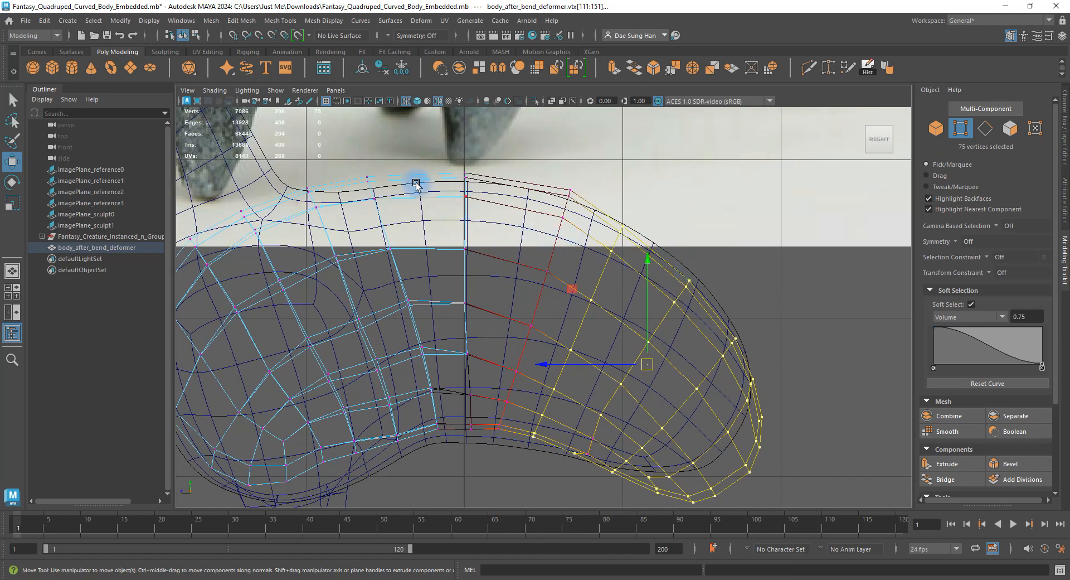
click(328, 101)
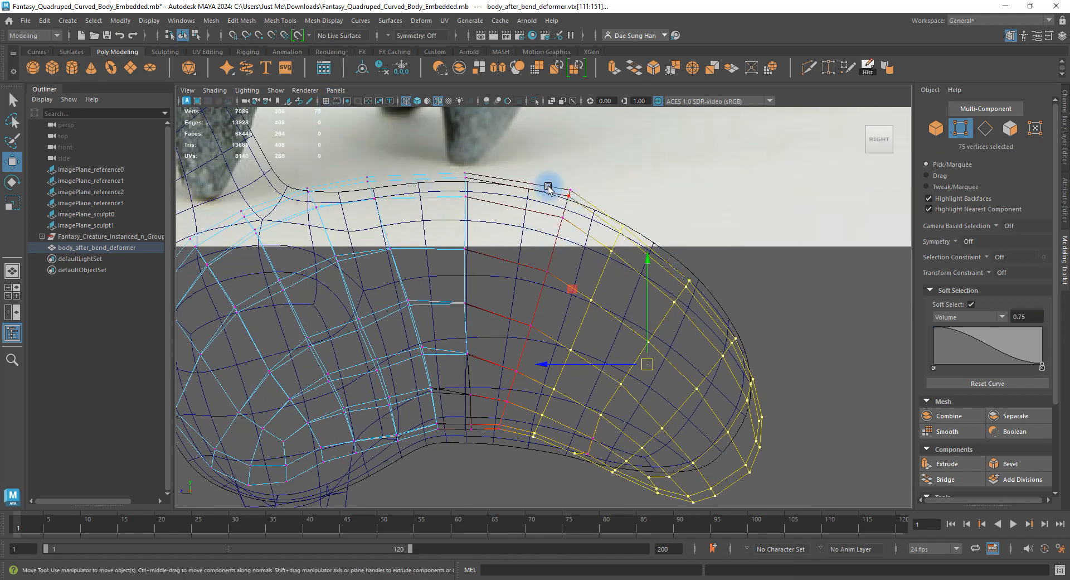
Shift the tail's top edge vertices left and up, then return to object mode.
drag(548, 183, 583, 232)
alt+middle_drag(578, 206, 518, 274)
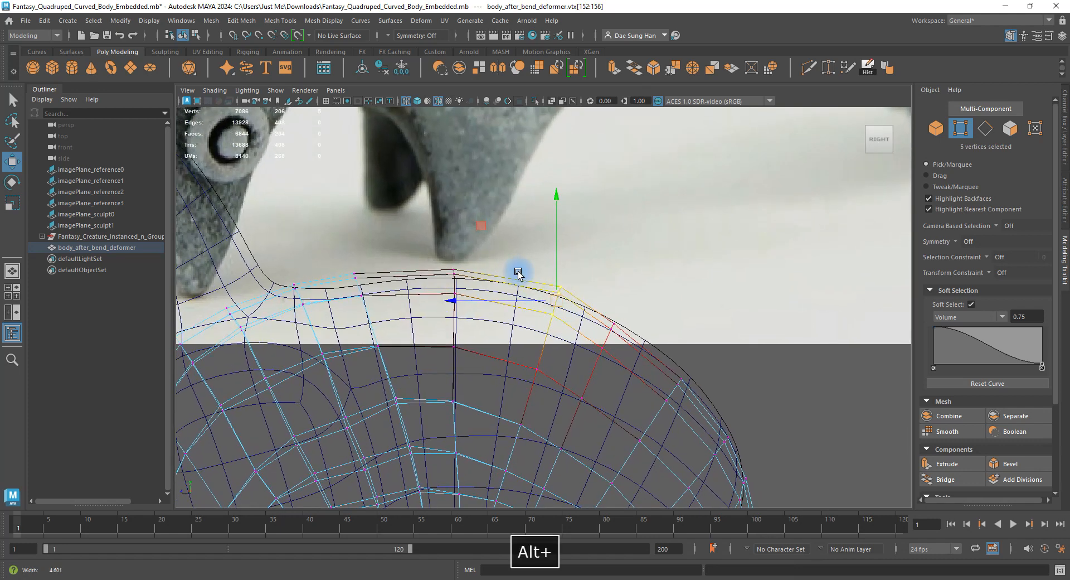
alt+right_drag(518, 275, 578, 346)
drag(557, 313, 531, 299)
alt+middle_drag(542, 352, 558, 228)
right_drag(585, 249, 614, 152)
key(F8)
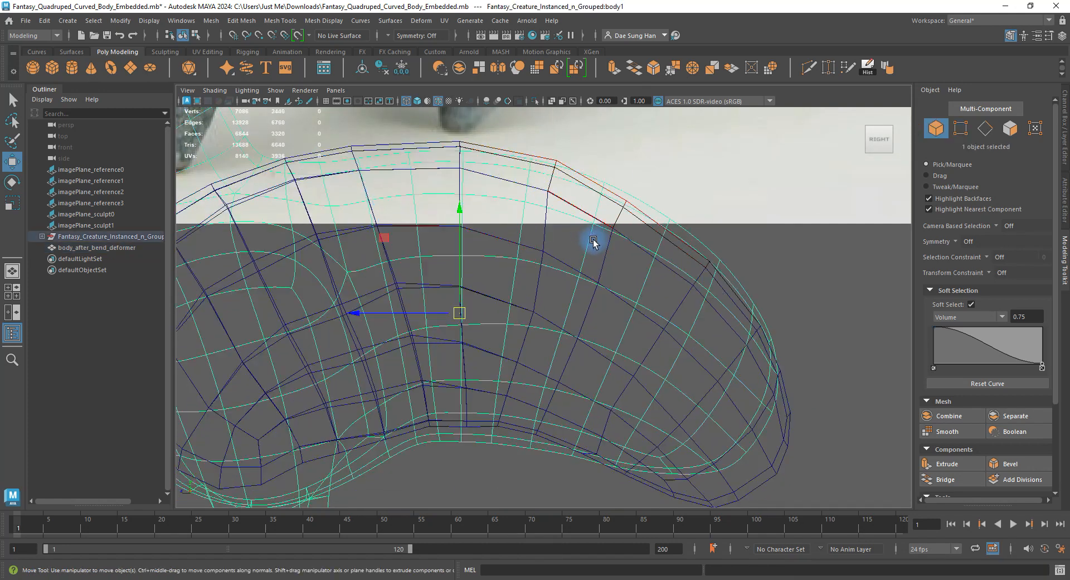
Check the body shaded, then select body_after_bend_deformer's vertices in wireframe.
key(5)
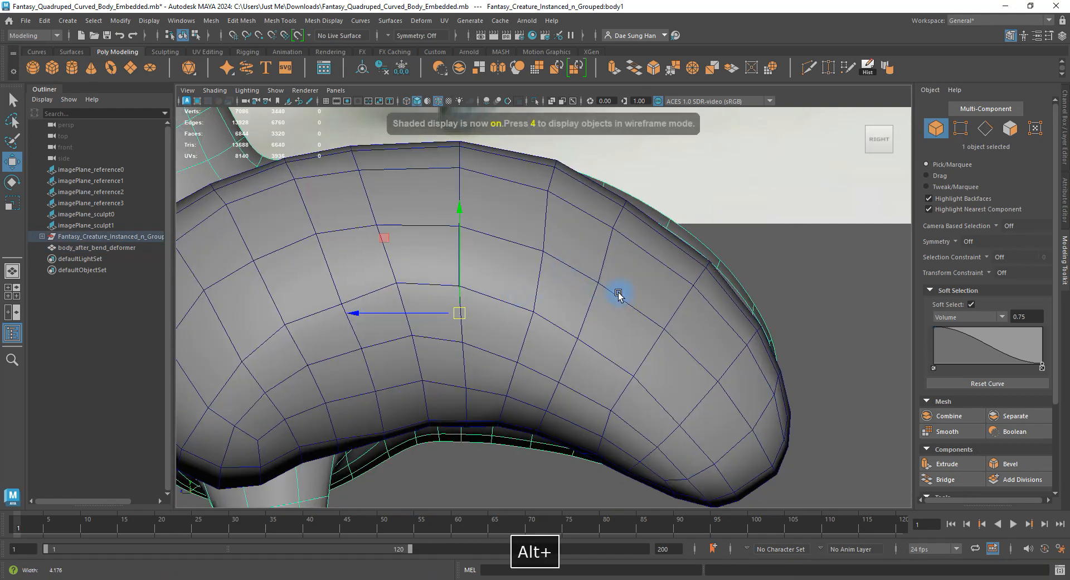
alt+right_drag(616, 296, 424, 275)
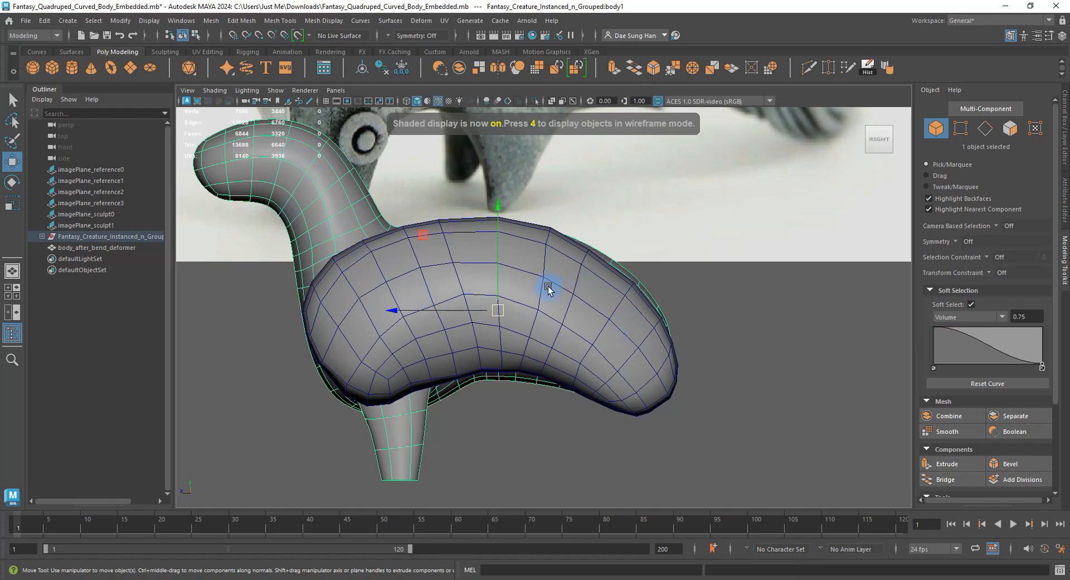
alt+right_drag(548, 287, 685, 356)
click(661, 309)
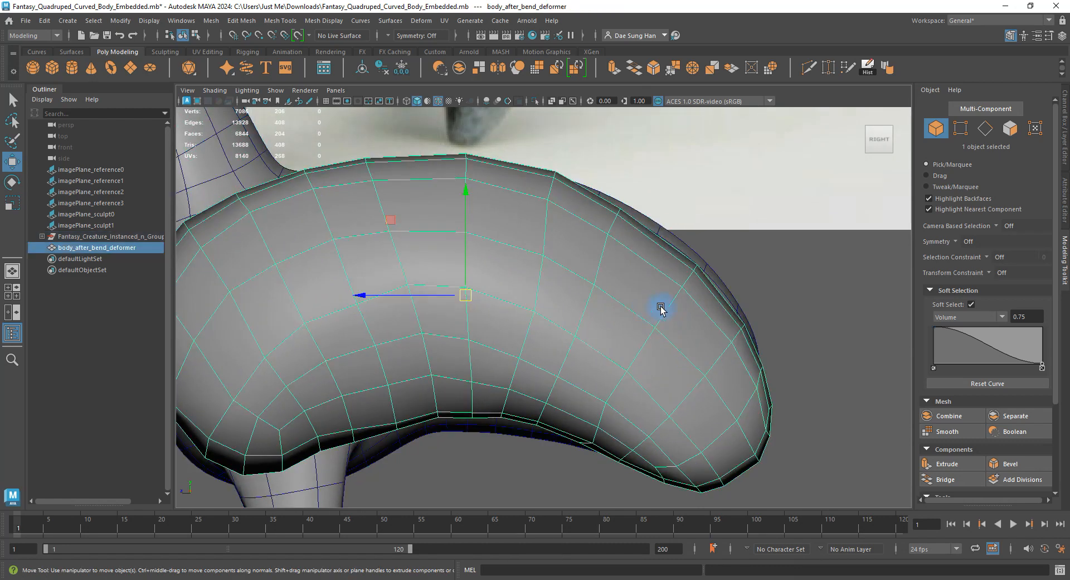
right_drag(447, 258, 440, 259)
key(space)
key(space)
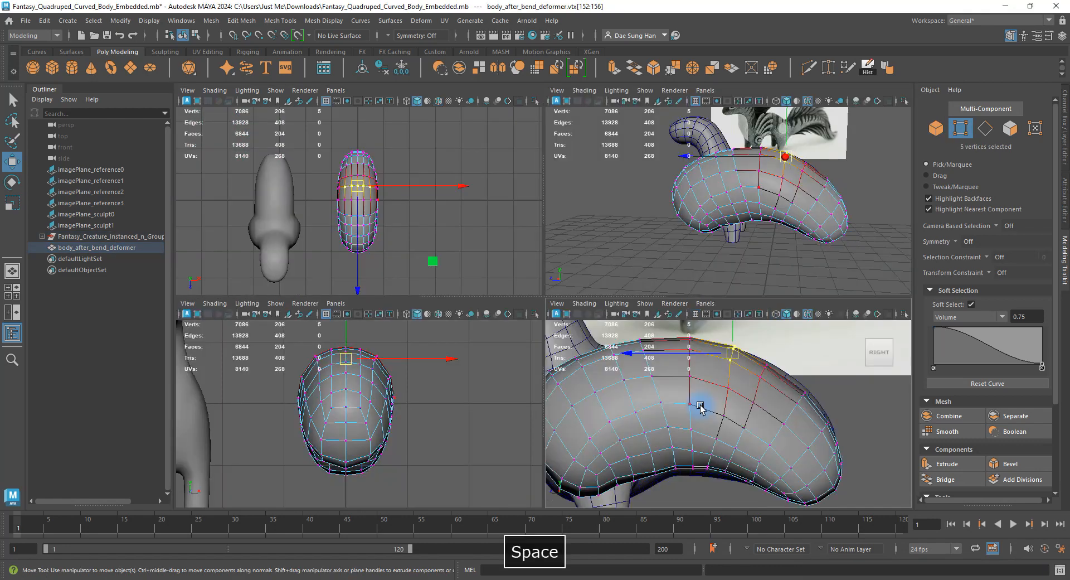
key(4)
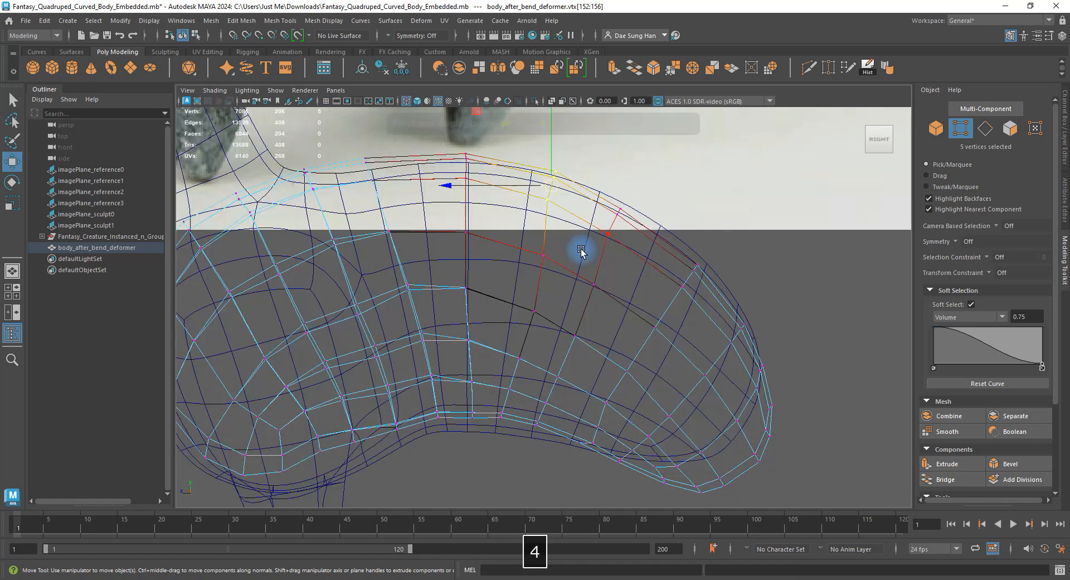
Nudge the soft-selected rear-top vertices upward toward the reference outline.
alt+drag(586, 241, 642, 212)
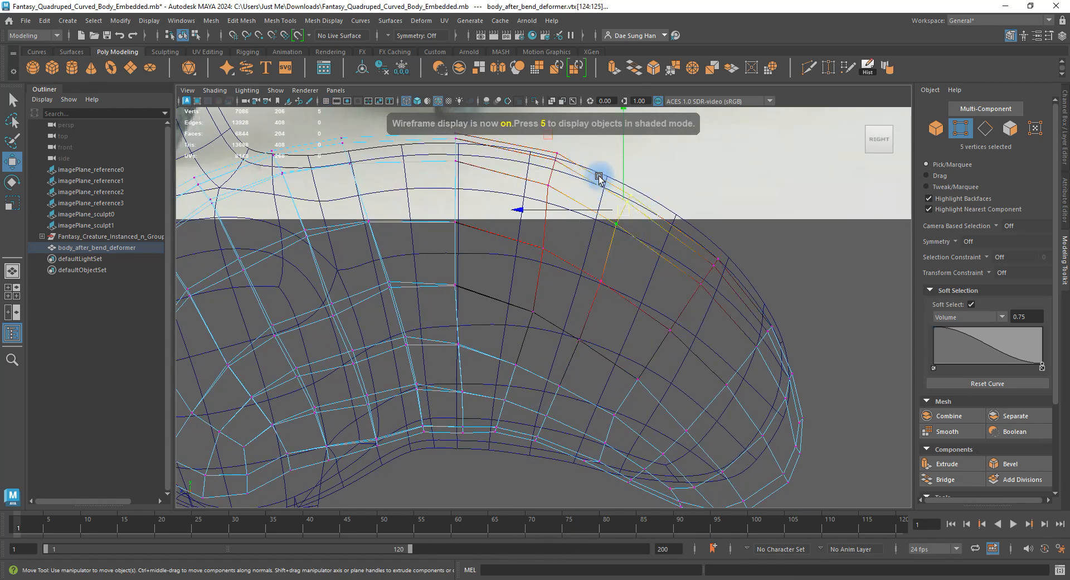
alt+middle_drag(595, 172, 545, 282)
mouse_move(568, 295)
mouse_down()
mouse_move(580, 272)
mouse_move(546, 263)
mouse_move(577, 293)
mouse_up()
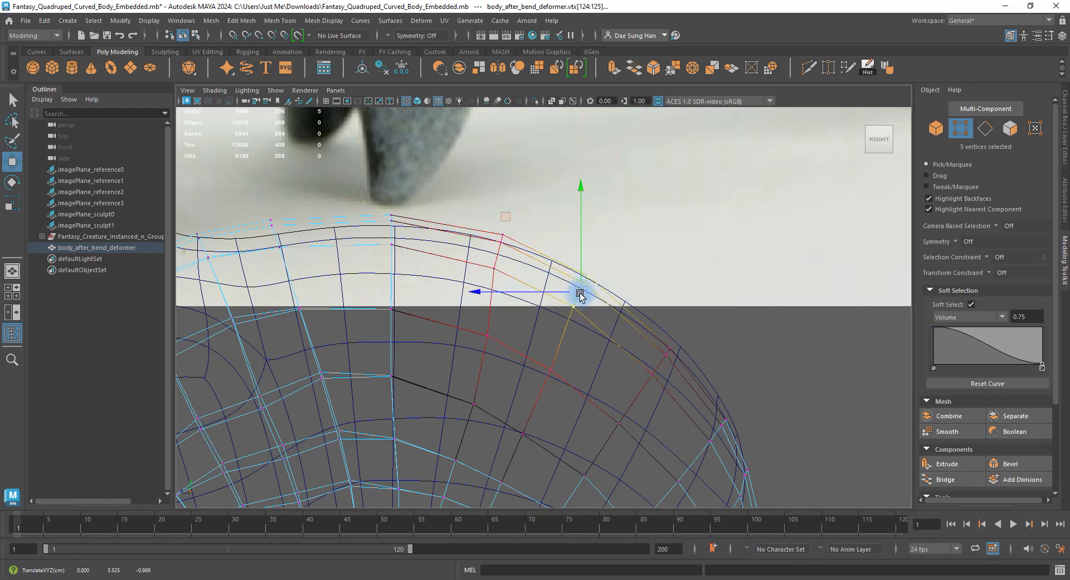
click(551, 363)
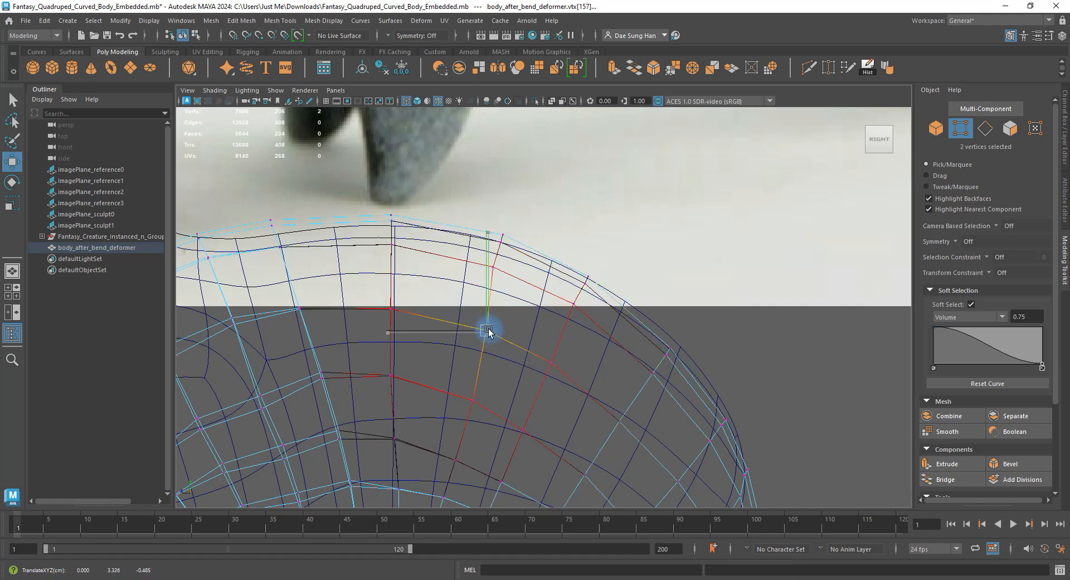
click(488, 332)
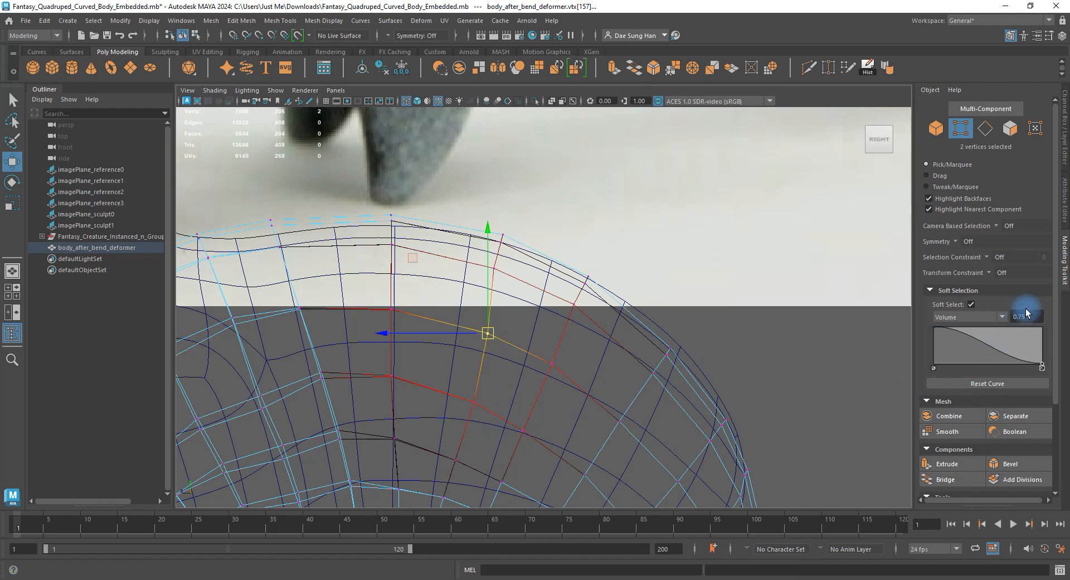
Set the Soft Select falloff to 0.55 and nudge back, flank and rear vertices.
text(.55)
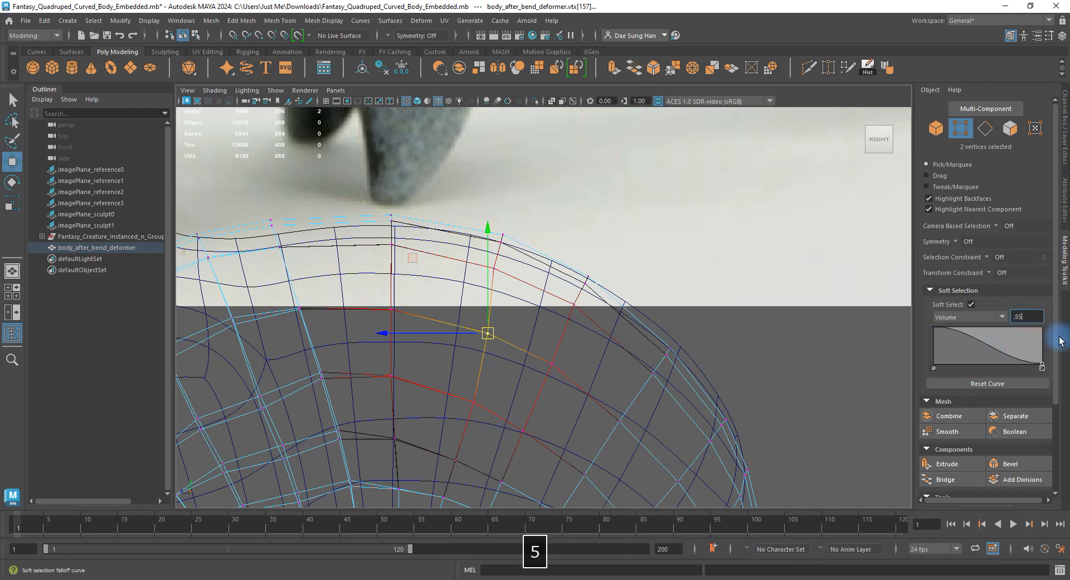
key(Return)
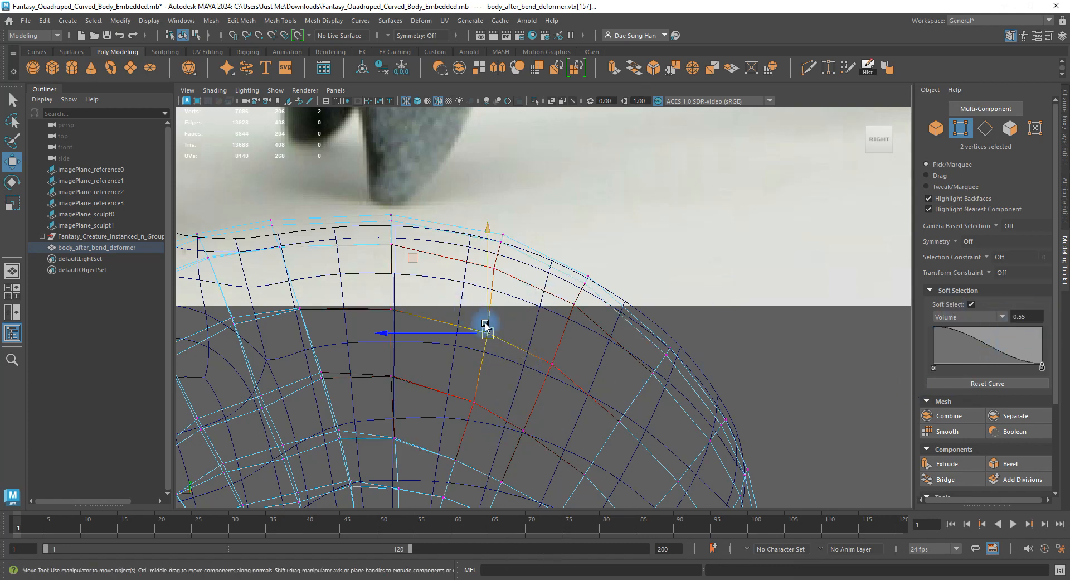
drag(486, 330, 476, 324)
click(551, 361)
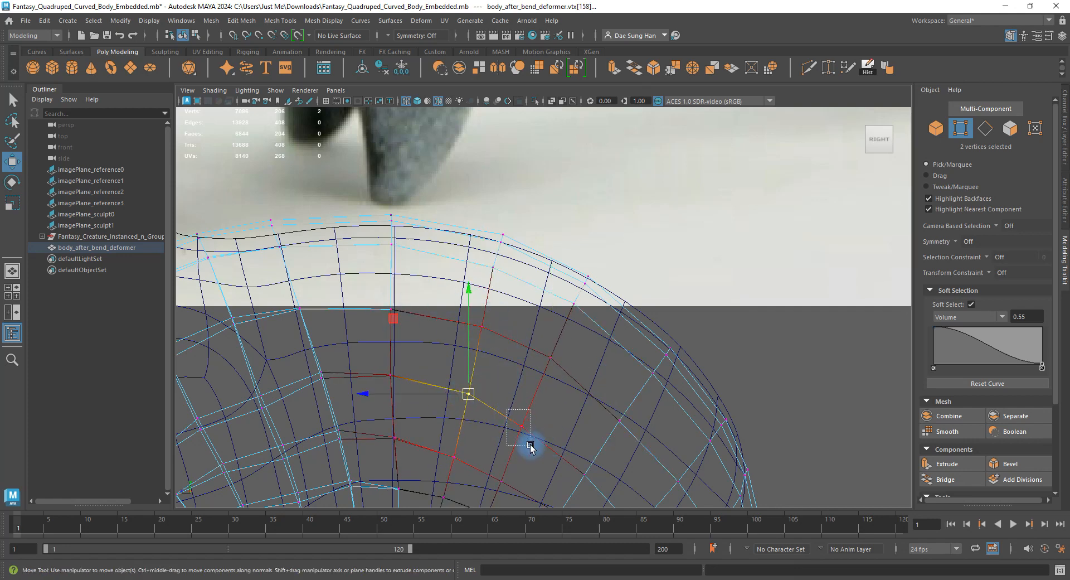
click(525, 421)
alt+right_drag(532, 420, 547, 279)
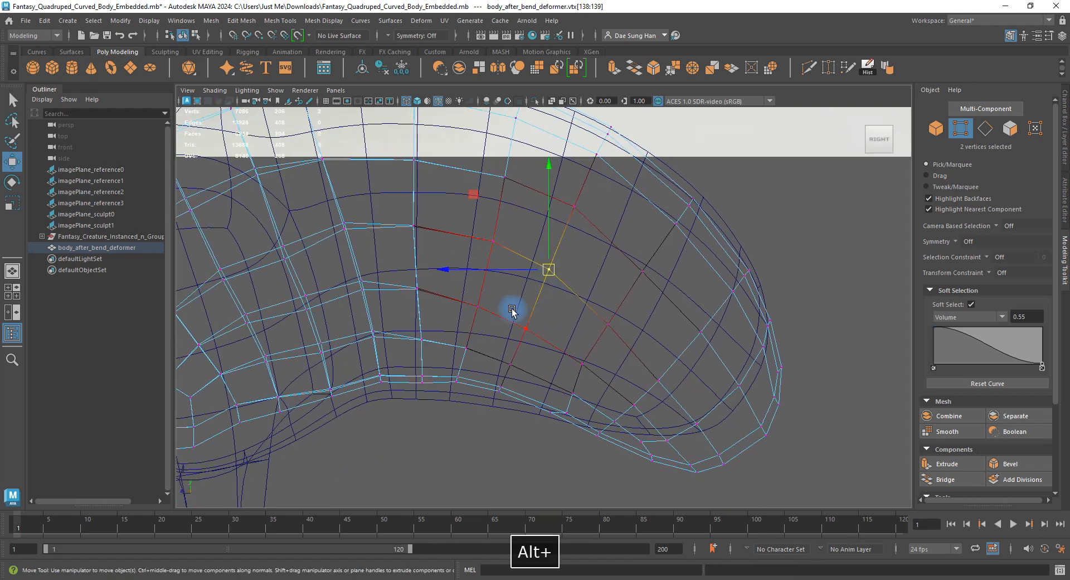
click(527, 323)
click(478, 303)
drag(479, 303, 484, 296)
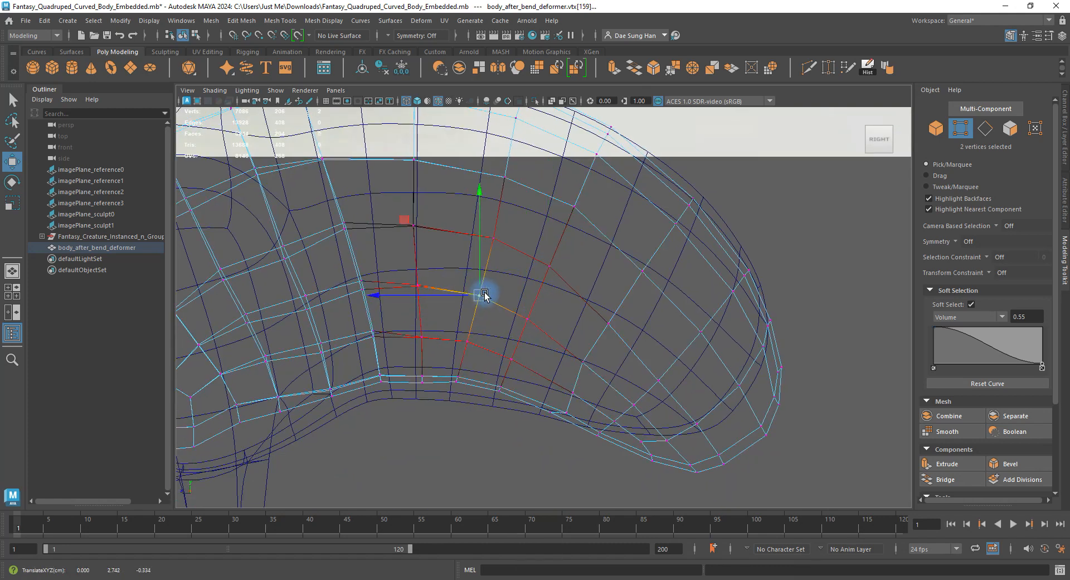
Lift the five vertices along the top of the tail curve.
click(550, 267)
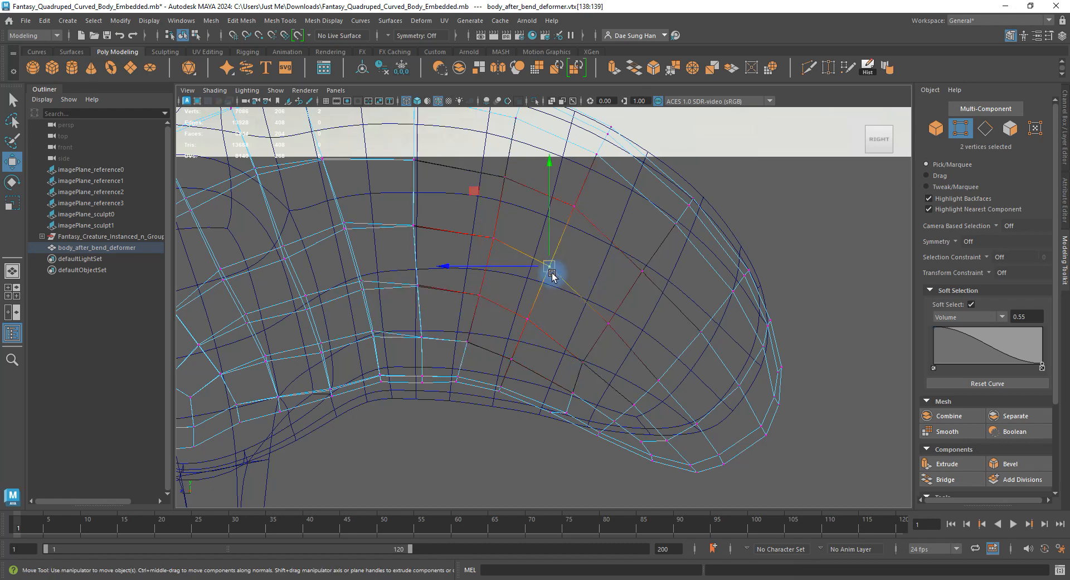
click(642, 269)
drag(640, 255, 639, 250)
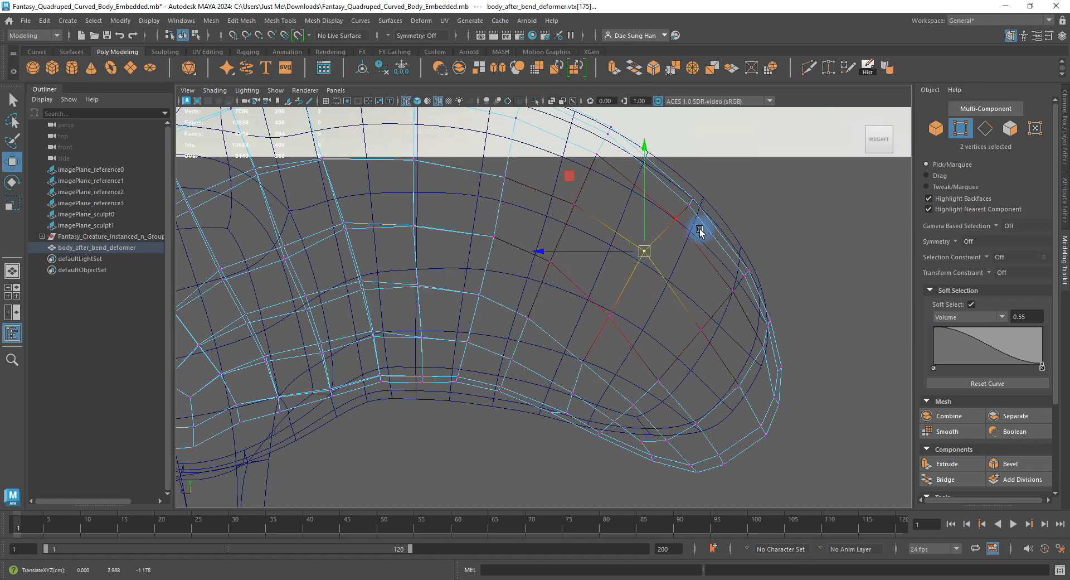
drag(724, 232, 663, 160)
alt+middle_drag(714, 221, 700, 275)
drag(675, 254, 663, 229)
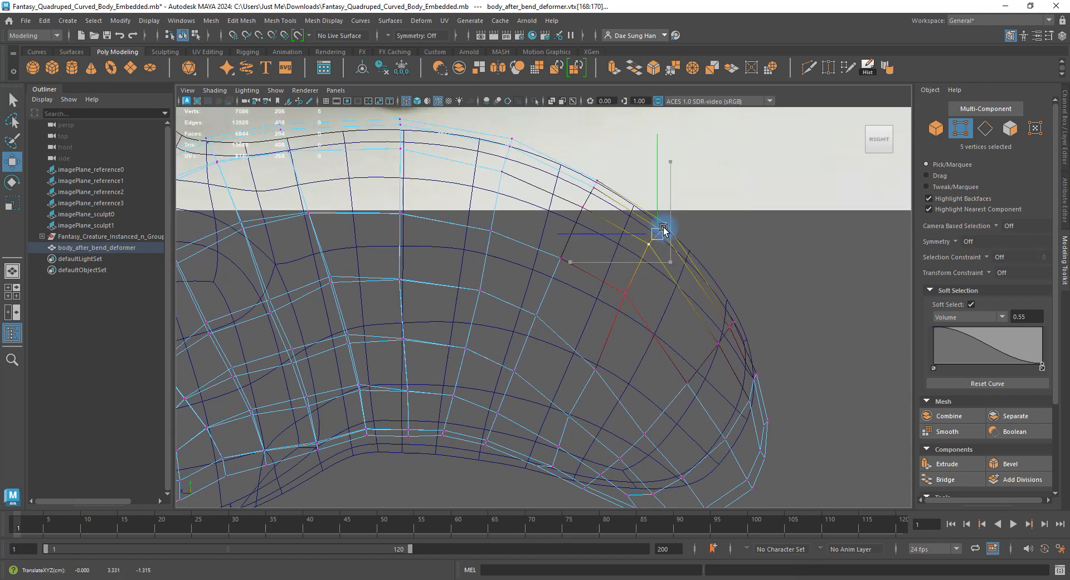
Pull the lower-edge and rear-underside vertices up and left toward the reference.
click(596, 369)
drag(596, 369, 596, 347)
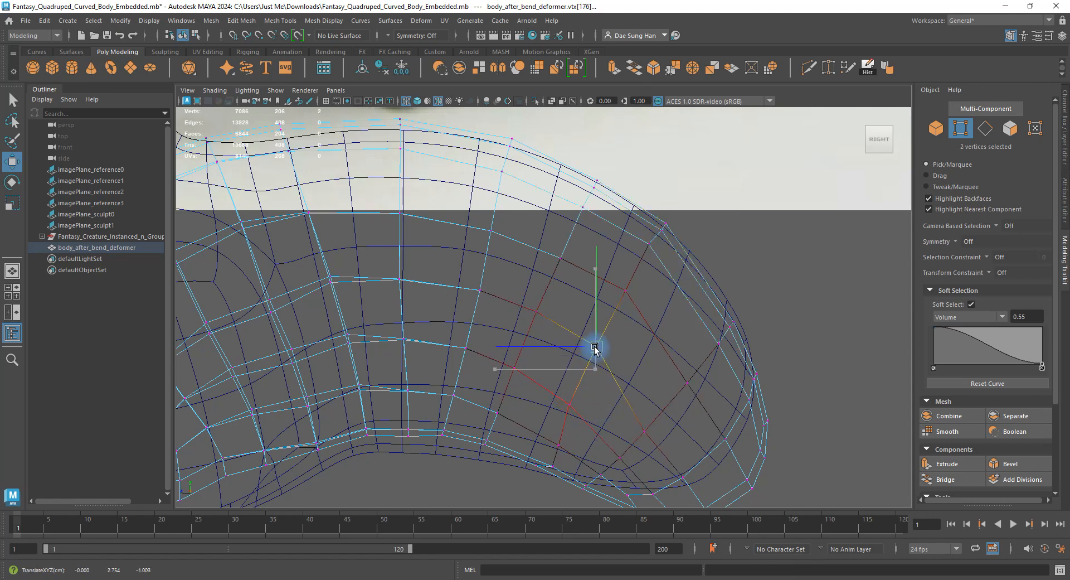
mouse_move(556, 442)
mouse_down()
mouse_move(566, 452)
mouse_move(553, 433)
mouse_up()
alt+middle_drag(561, 433, 518, 313)
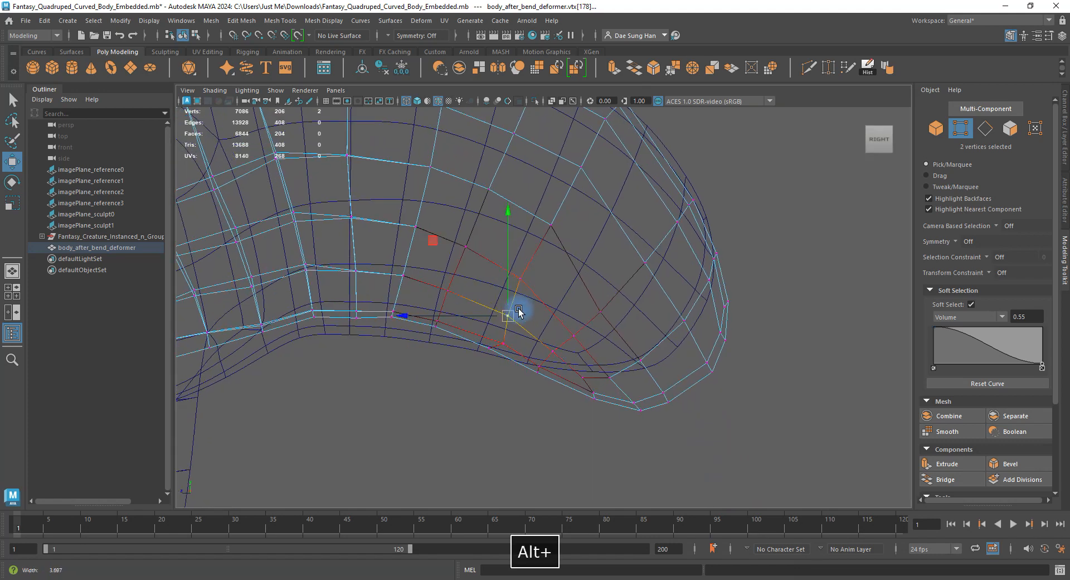
alt+right_drag(518, 312, 504, 389)
click(474, 369)
drag(473, 368, 453, 341)
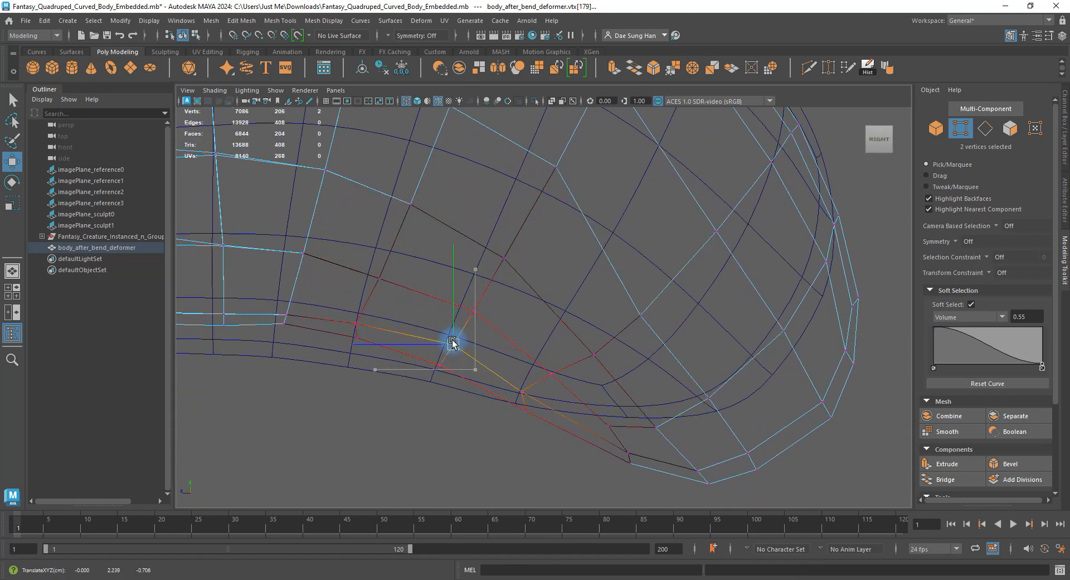
drag(376, 378, 329, 311)
drag(356, 330, 352, 345)
Raise the belly-line vertex pairs and reposition the five mesh-edge vertices.
alt+middle_drag(432, 358, 533, 339)
drag(572, 341, 571, 340)
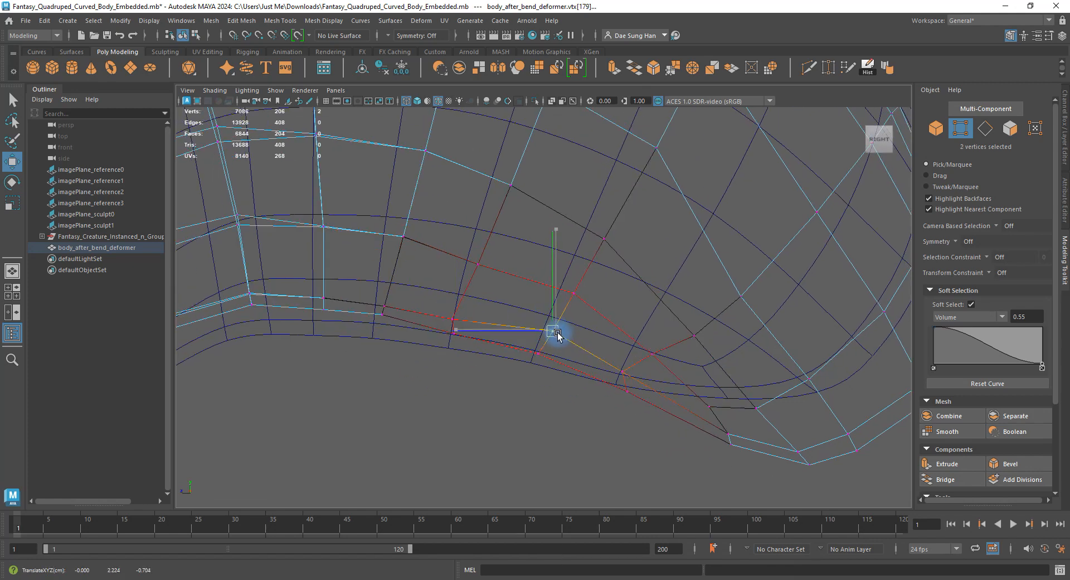
drag(372, 292, 455, 331)
drag(449, 321, 462, 314)
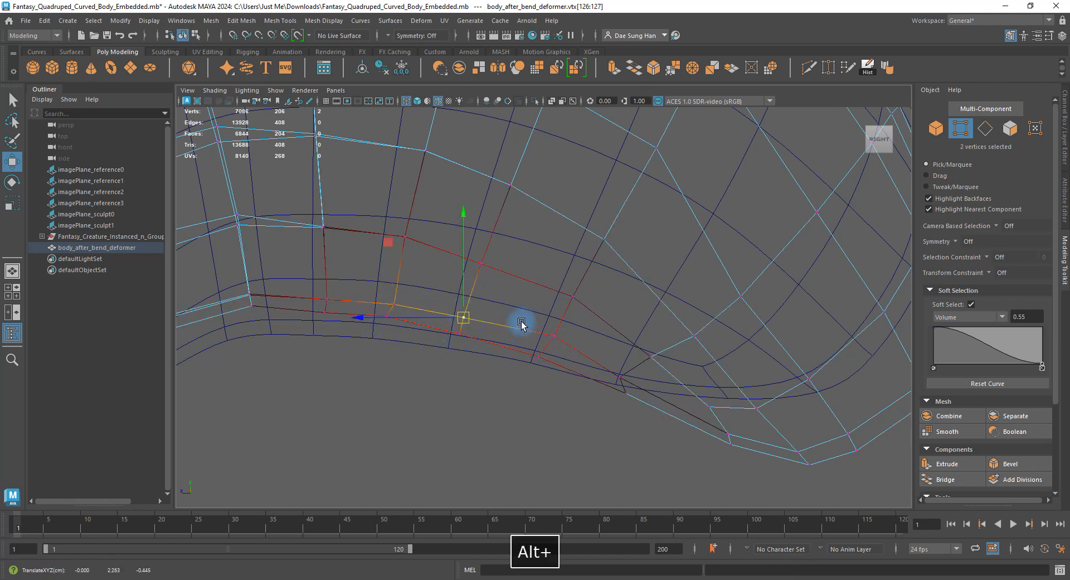
alt+right_drag(520, 322, 442, 284)
alt+middle_drag(446, 275, 385, 299)
alt+right_drag(499, 323, 609, 279)
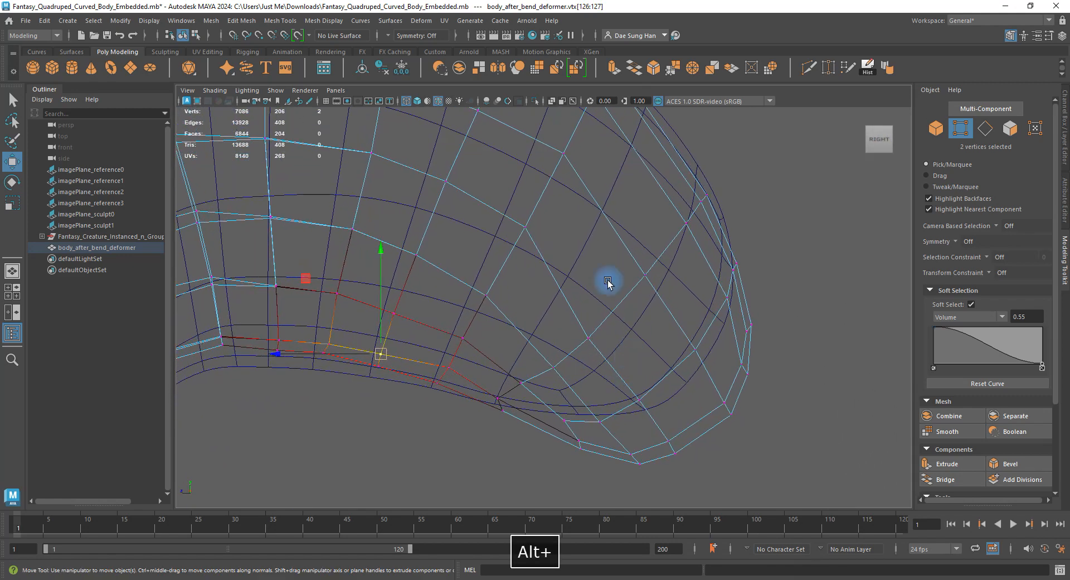
drag(708, 228, 713, 226)
alt+middle_drag(713, 224, 689, 335)
mouse_move(636, 267)
mouse_down()
mouse_move(694, 343)
mouse_move(639, 269)
mouse_move(650, 268)
mouse_up()
drag(580, 341, 654, 425)
drag(607, 365, 611, 334)
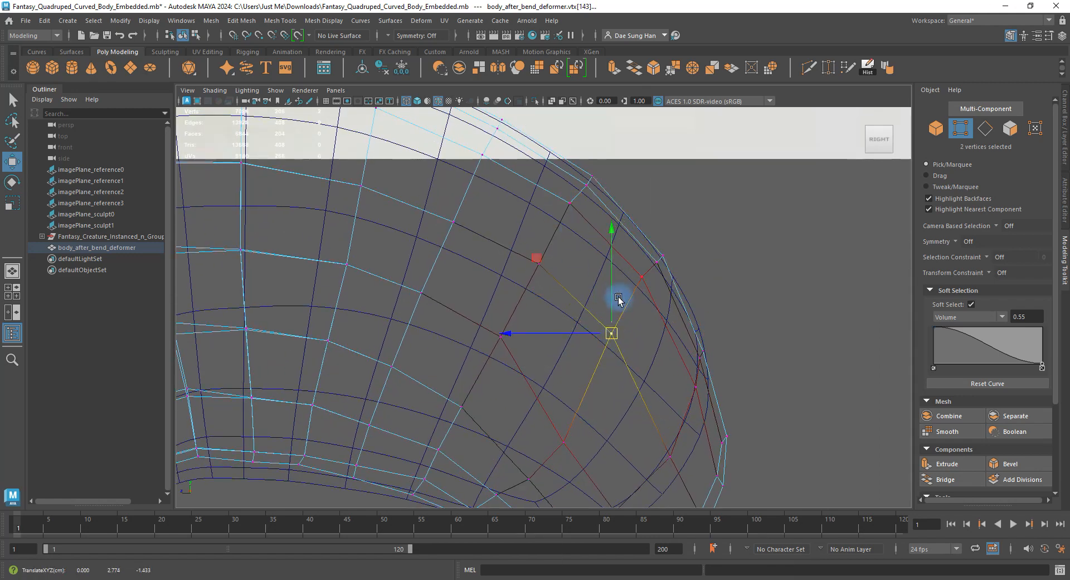
Round the rear by raising rear-edge and underside vertices up and left.
alt+middle_drag(505, 216, 591, 306)
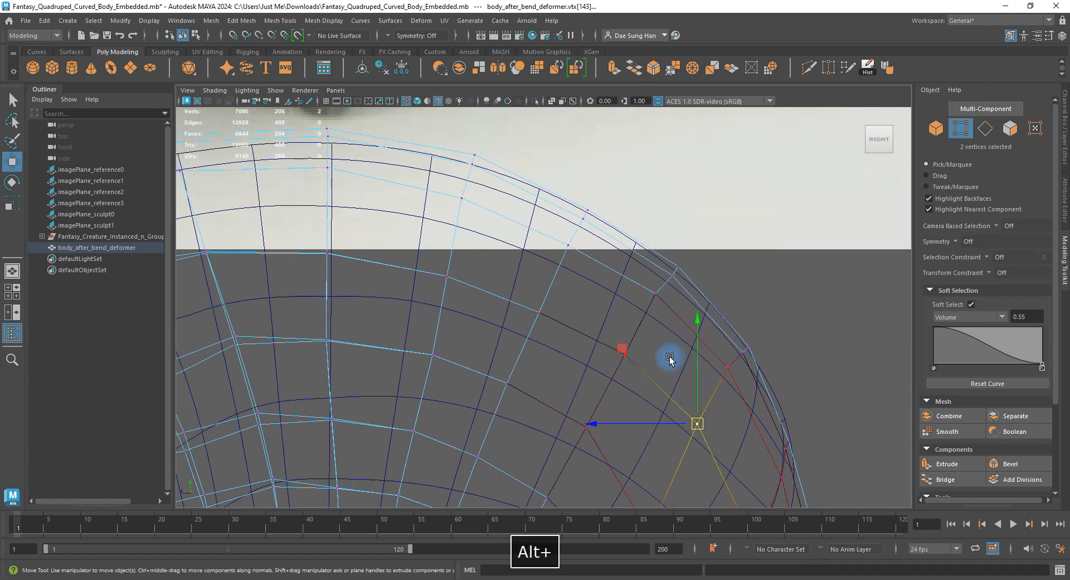
alt+middle_drag(669, 359, 625, 246)
drag(625, 246, 609, 319)
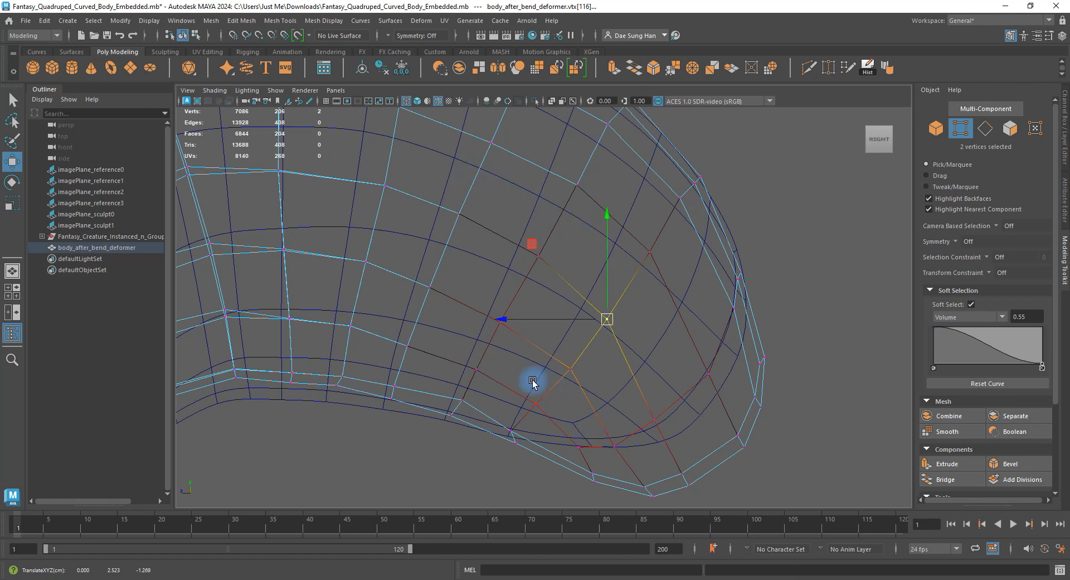
mouse_move(496, 424)
mouse_down()
mouse_move(528, 435)
mouse_move(528, 452)
mouse_move(516, 424)
mouse_up()
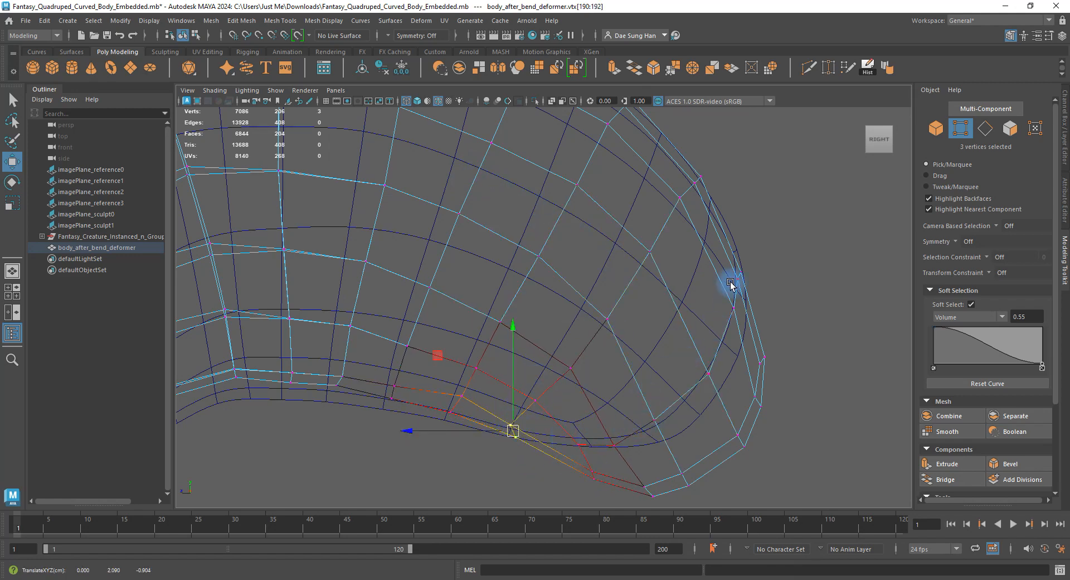
drag(709, 250, 764, 337)
drag(740, 267, 731, 245)
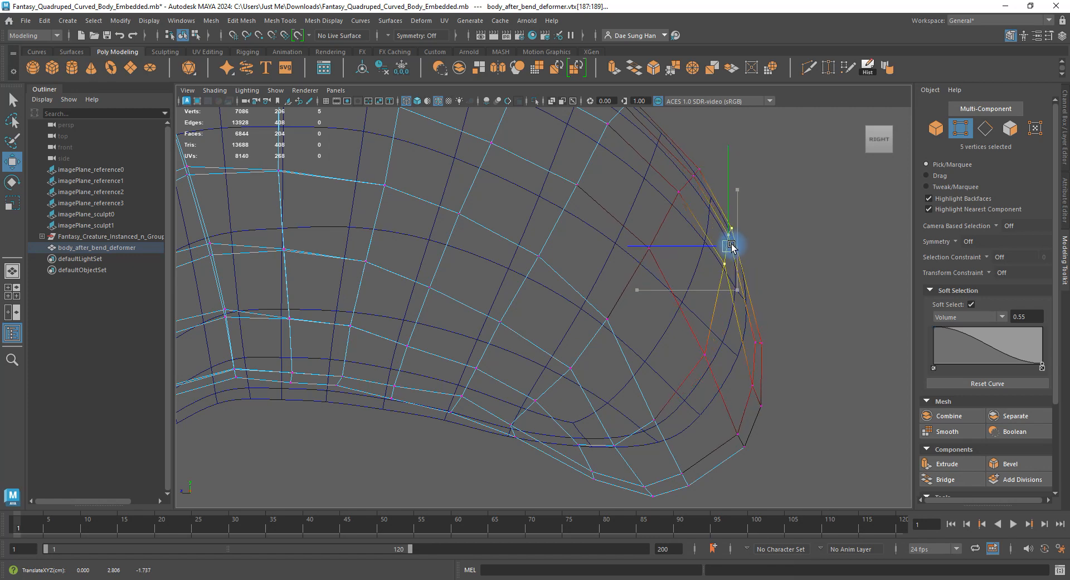
click(704, 348)
drag(704, 357, 687, 326)
drag(616, 378, 641, 362)
drag(585, 394, 631, 433)
drag(613, 410, 615, 394)
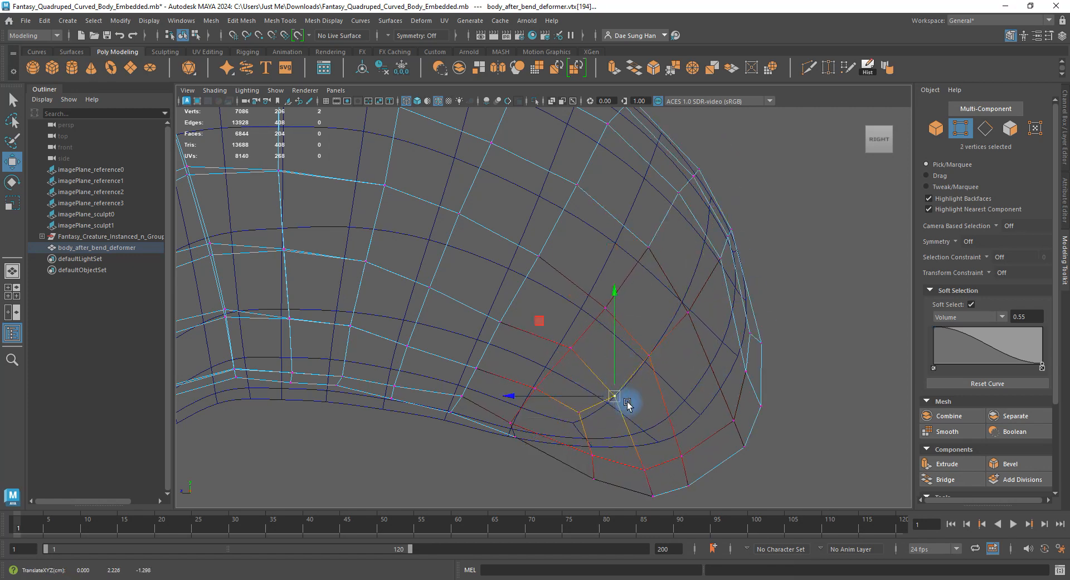
drag(737, 316, 772, 404)
click(763, 314)
Shape the rear tip outward and lift the nearby lower-edge vertices.
drag(746, 370, 733, 350)
drag(745, 450, 711, 379)
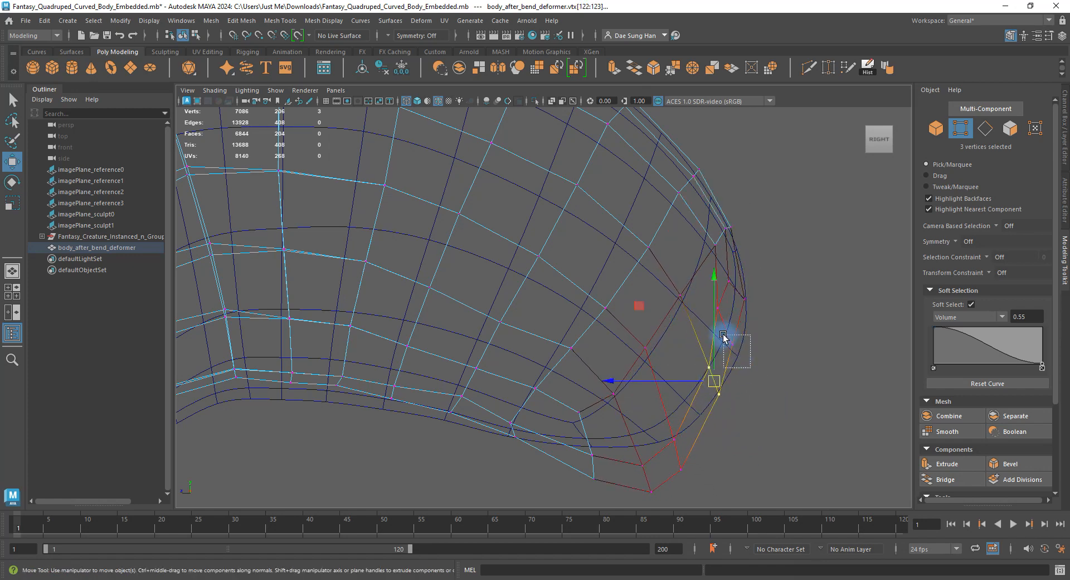
click(732, 344)
drag(731, 346, 738, 352)
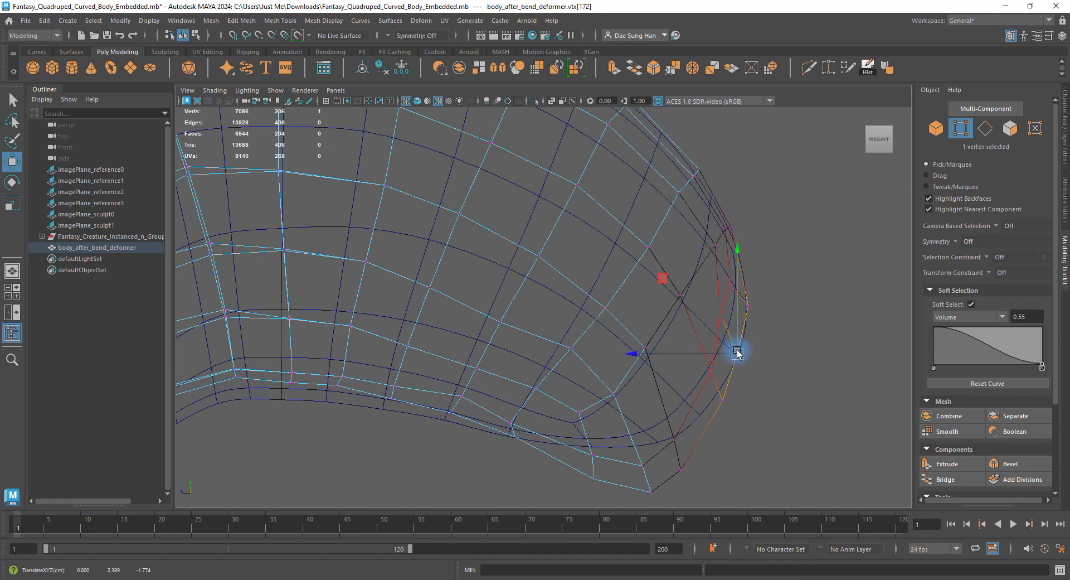
drag(700, 486, 677, 419)
drag(634, 427, 686, 420)
click(683, 417)
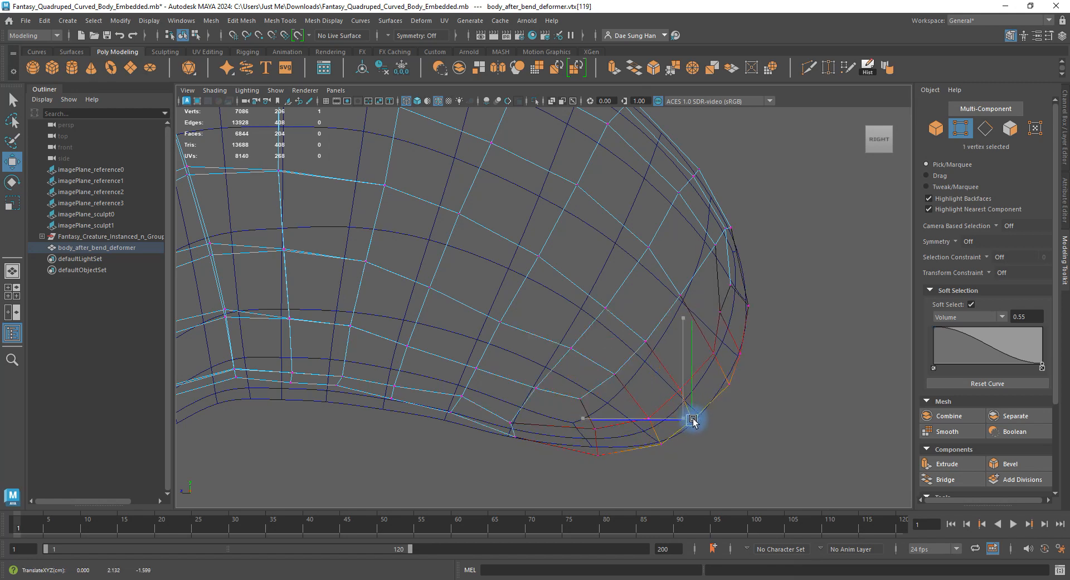
click(598, 454)
drag(598, 453, 594, 446)
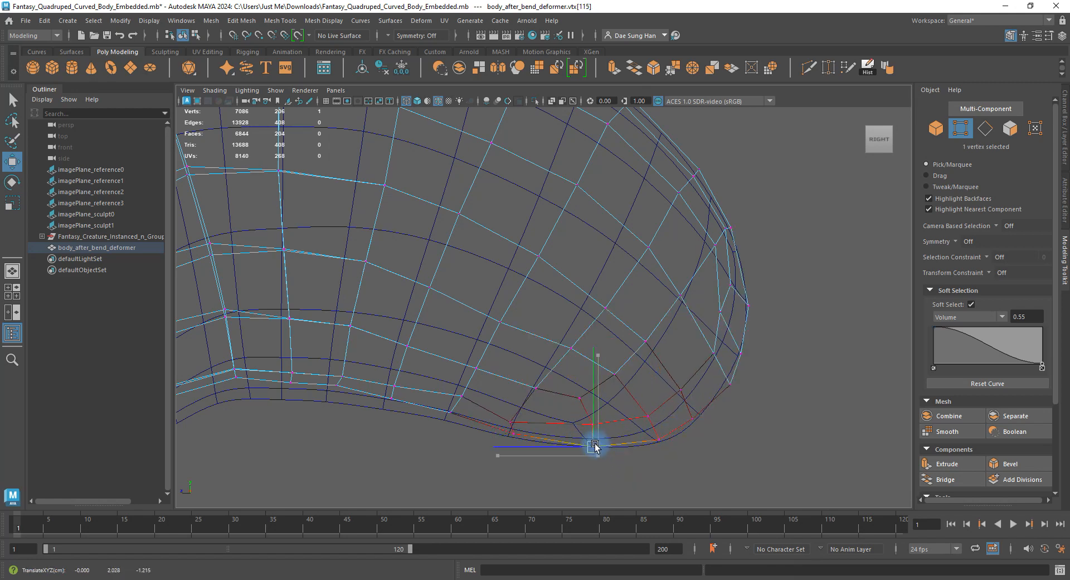
Adjust the belly vertices, lowering some slightly with horizontal constraint.
mouse_move(504, 413)
mouse_down()
mouse_move(518, 425)
mouse_move(523, 416)
mouse_up()
drag(458, 383, 481, 403)
drag(471, 391, 467, 397)
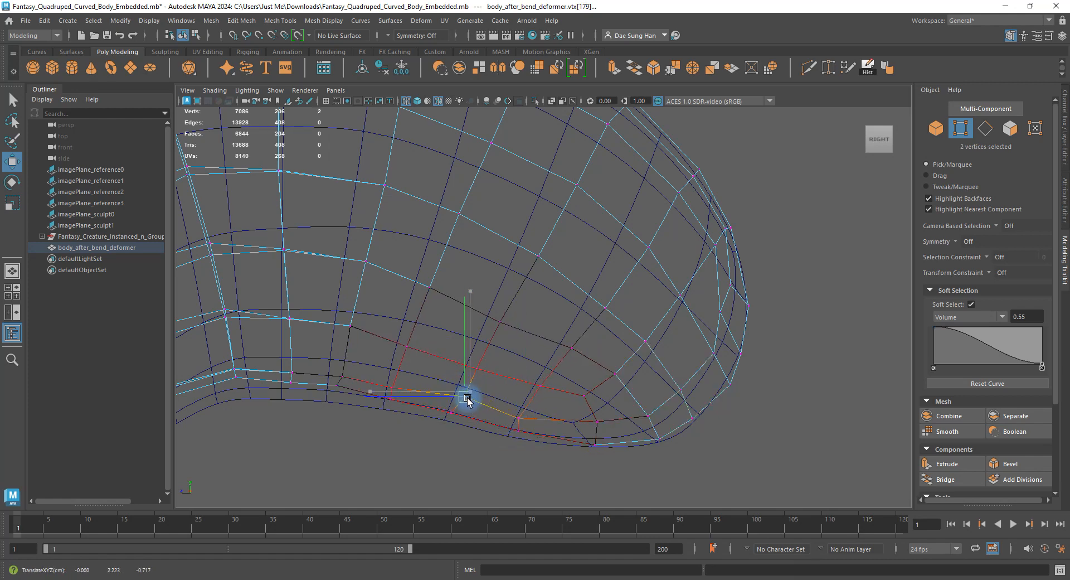
click(500, 322)
drag(500, 322, 506, 314)
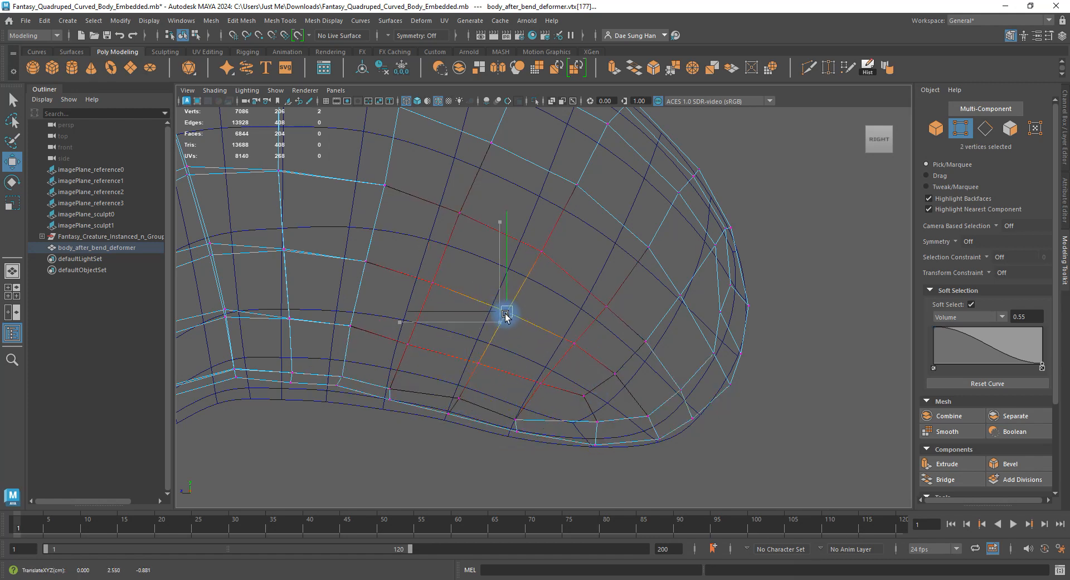
alt+middle_drag(507, 310, 577, 341)
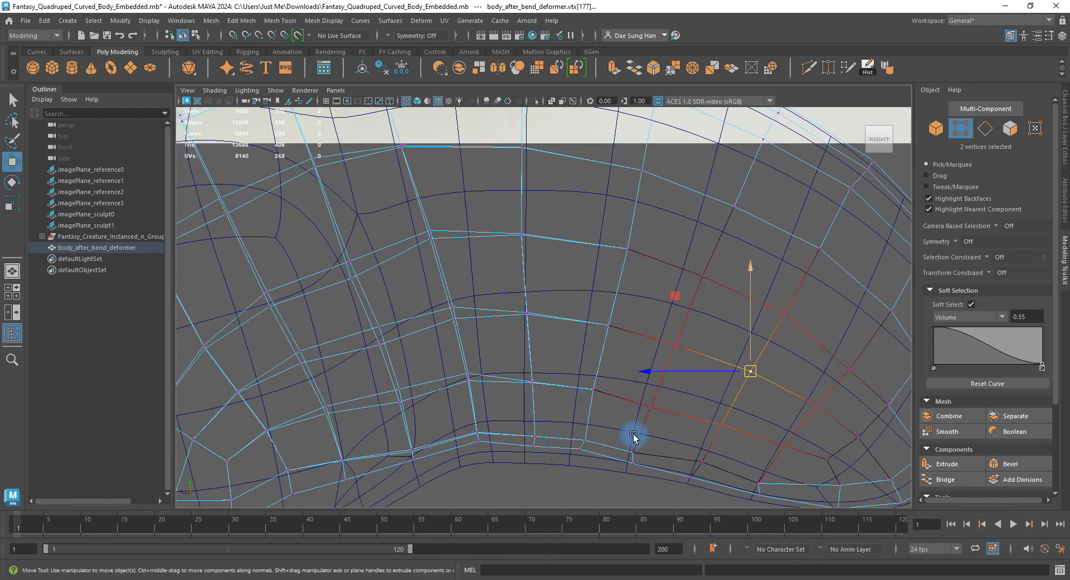
drag(640, 458, 631, 456)
click(616, 455)
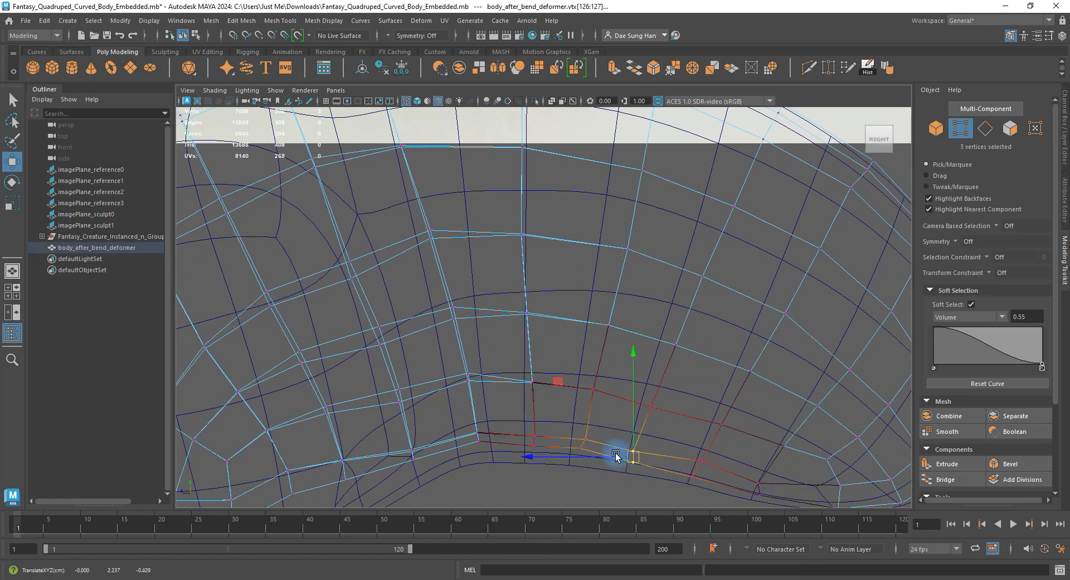
drag(460, 426, 495, 453)
drag(478, 437, 536, 425)
Raise belly vertex groups near the front legs, then view the arched body in shaded perspective.
alt+middle_drag(549, 396, 684, 342)
drag(527, 388, 559, 416)
drag(546, 404, 542, 396)
alt+right_drag(551, 343, 498, 463)
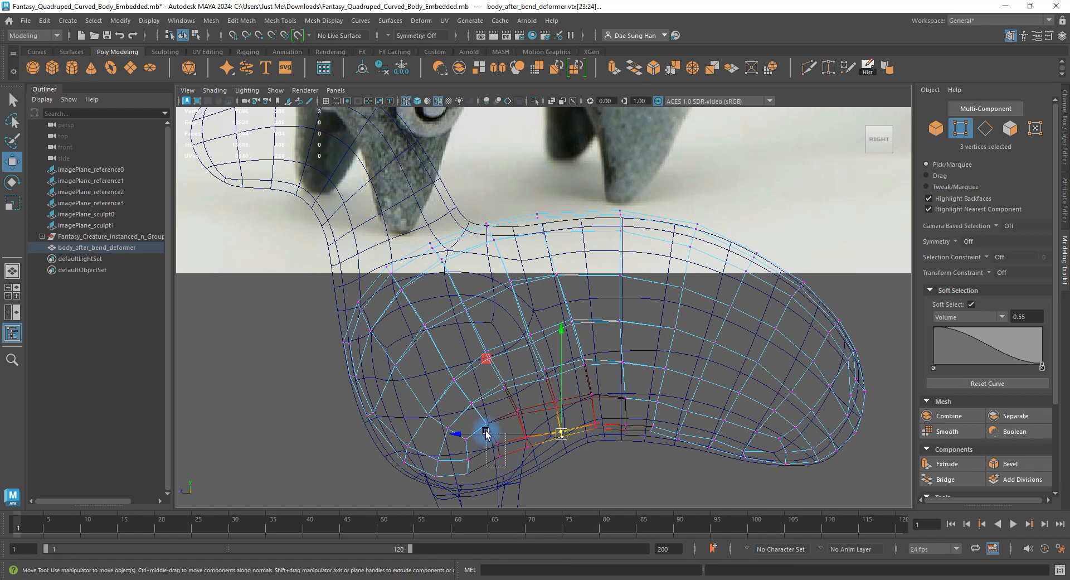
drag(486, 434, 508, 455)
mouse_move(519, 431)
mouse_down()
mouse_move(536, 458)
mouse_move(535, 440)
mouse_up()
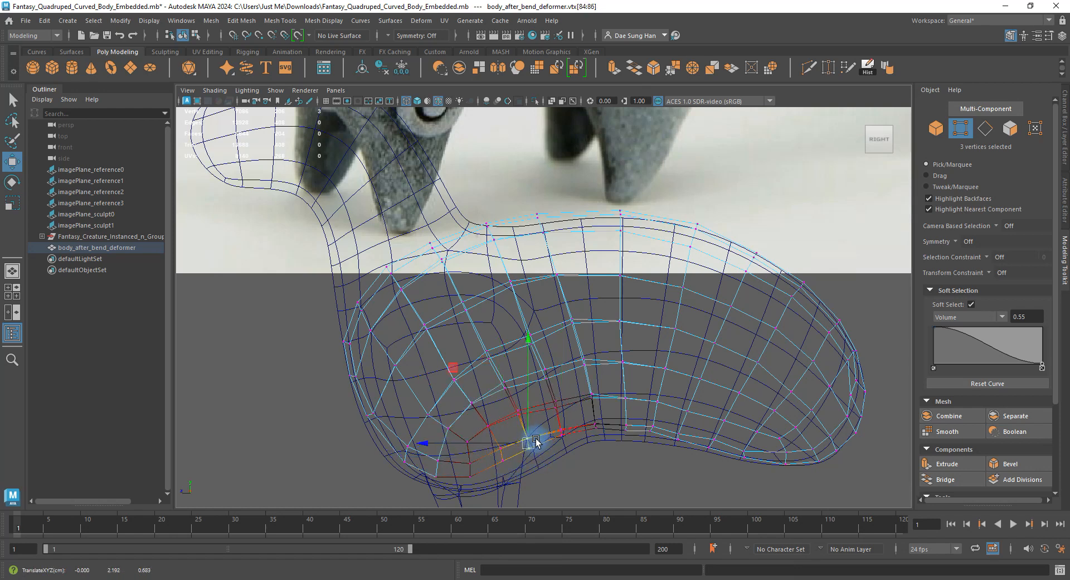
alt+middle_drag(533, 313, 515, 300)
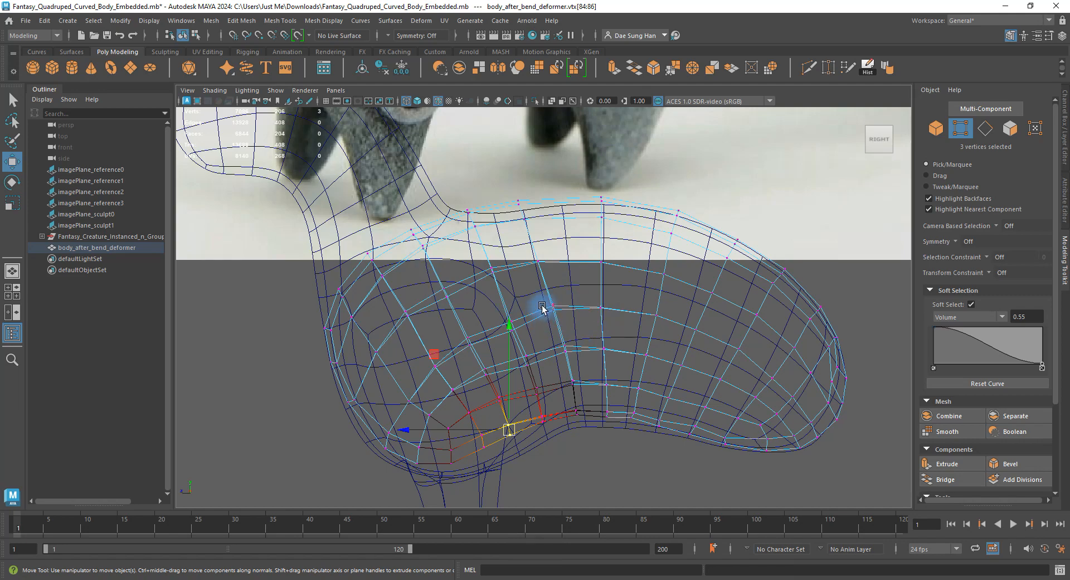
key(space)
key(space)
mouse_move(570, 282)
alt+mouse_down()
mouse_move(626, 250)
mouse_move(652, 275)
mouse_move(610, 272)
alt+mouse_up()
Deselect the body and put the separate rounded mesh into face mode.
right_drag(609, 272, 766, 215)
click(752, 300)
alt+drag(643, 294, 637, 362)
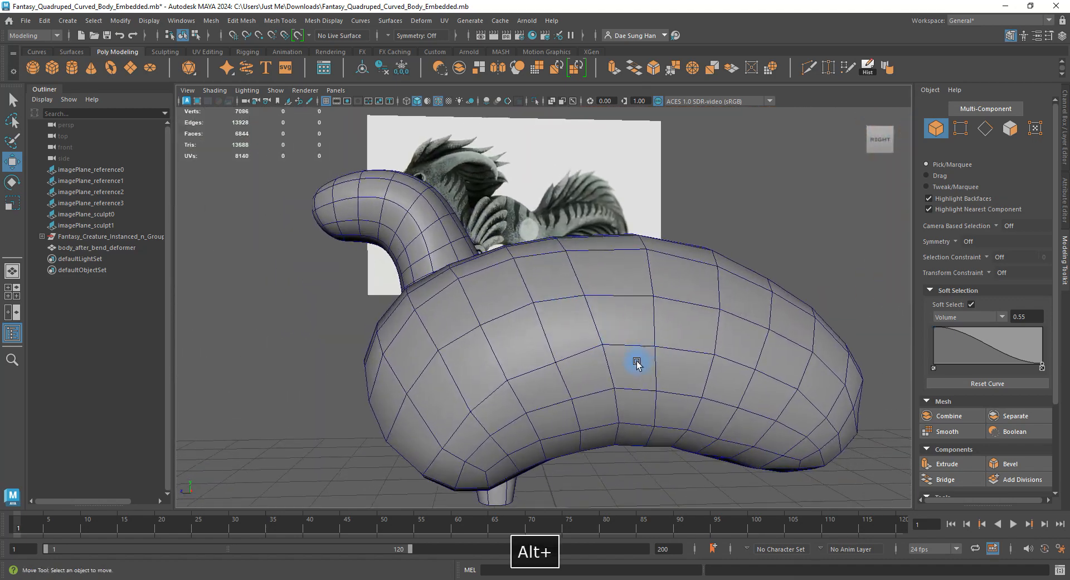
alt+drag(514, 334, 484, 334)
right_drag(519, 303, 518, 298)
click(519, 299)
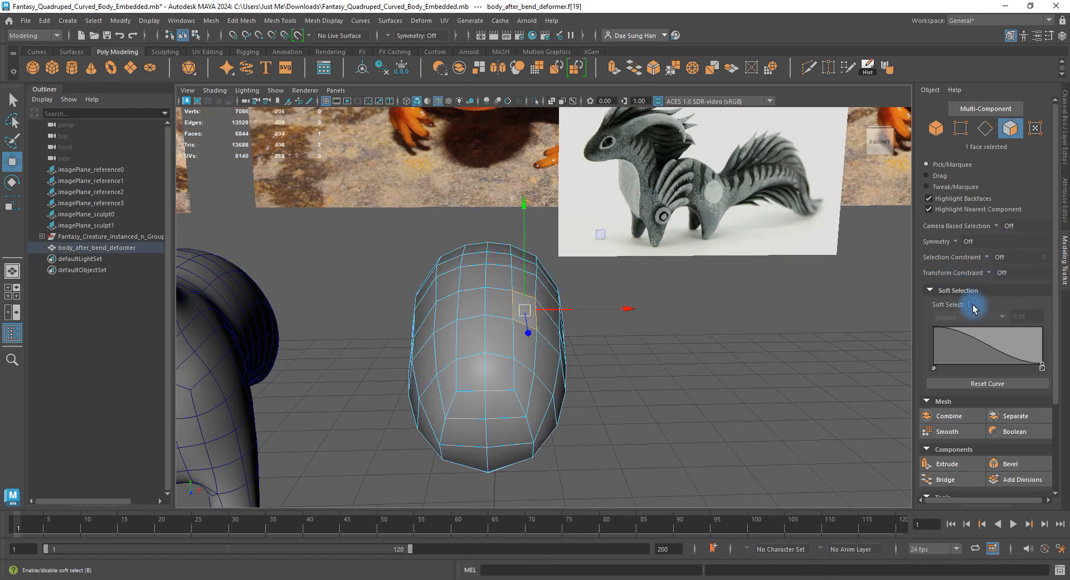
Select the 94 faces making up one half of the separate mesh.
alt+drag(485, 274, 525, 291)
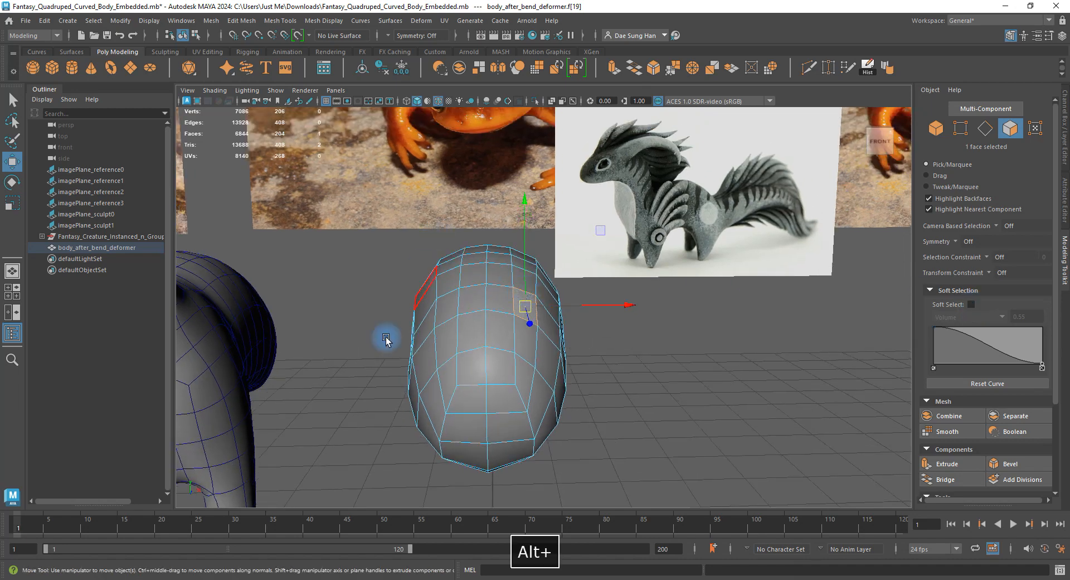
alt+drag(478, 333, 489, 353)
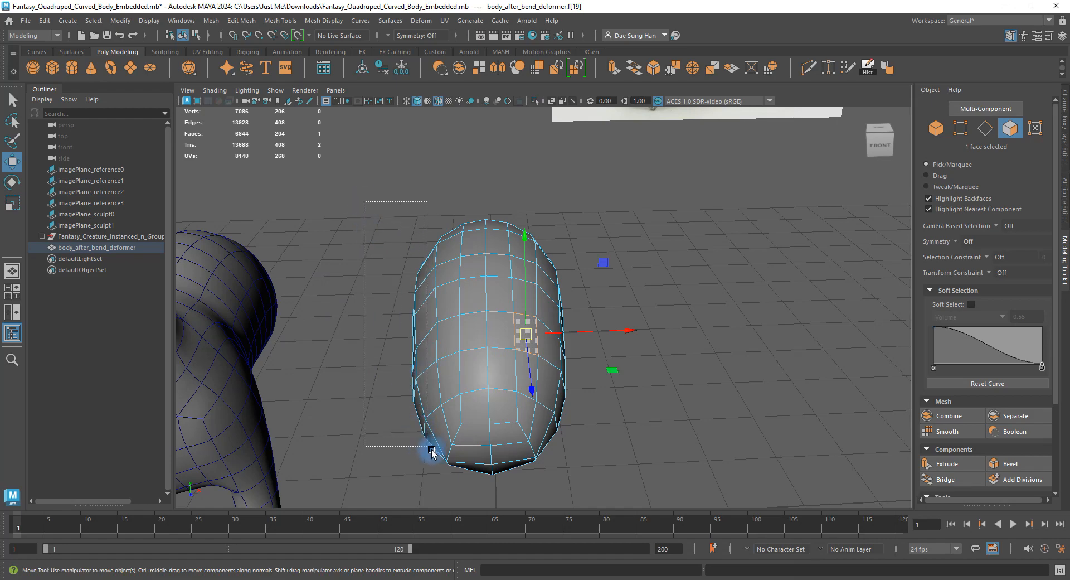
drag(467, 485, 467, 484)
alt+drag(467, 484, 569, 310)
alt+drag(546, 358, 492, 256)
In the wireframe top view, select and delete the 102 left-half faces.
key(4)
key(space)
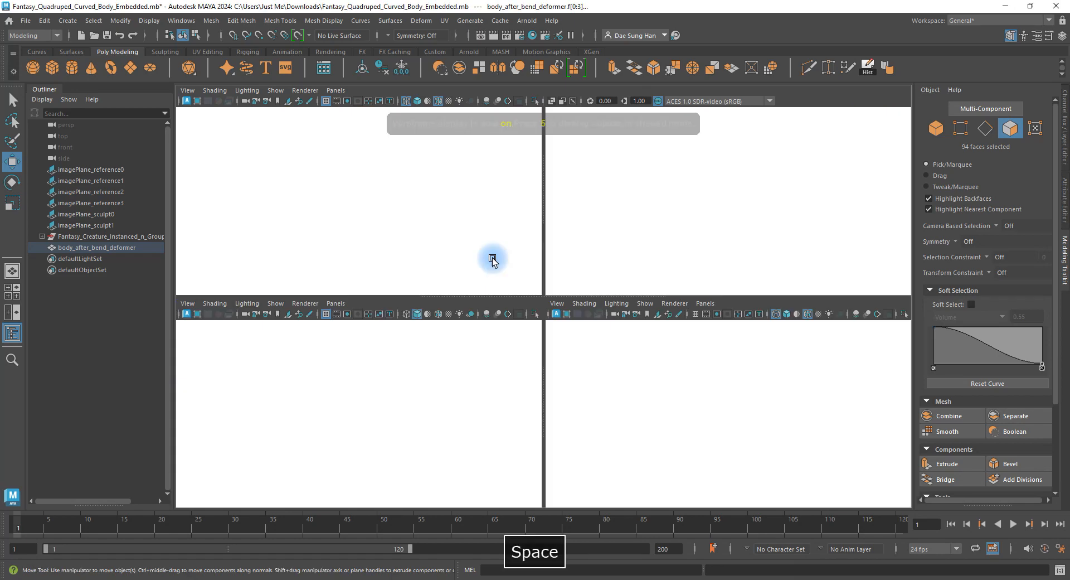
key(space)
key(4)
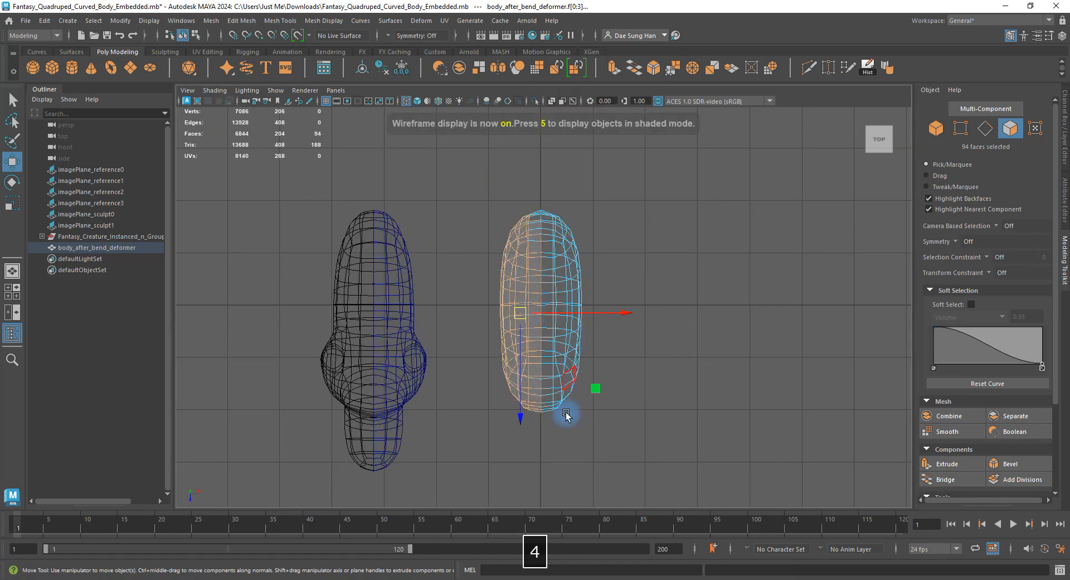
mouse_move(878, 158)
drag(408, 145, 537, 533)
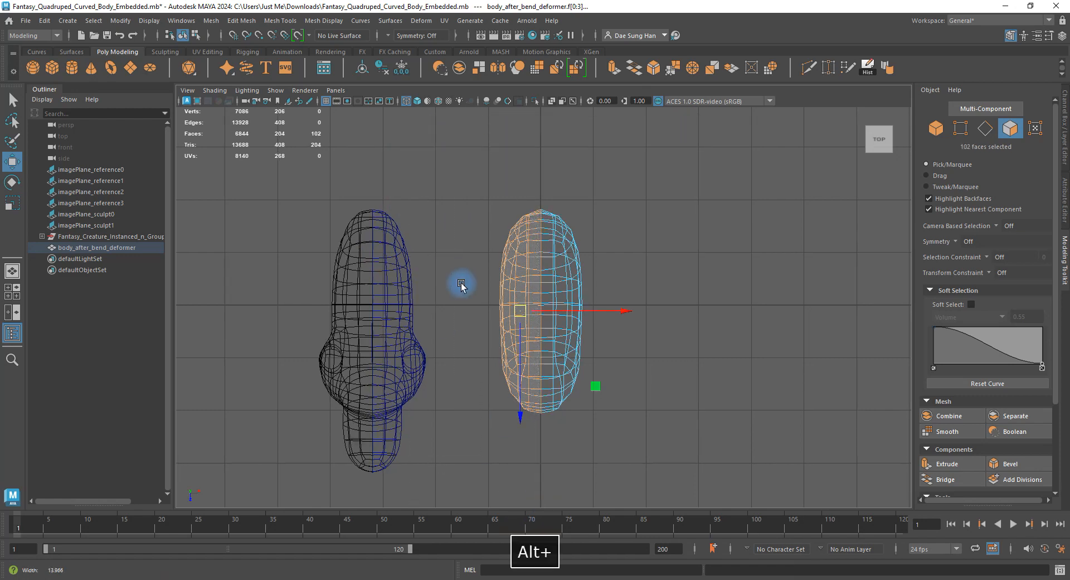
alt+right_drag(461, 286, 533, 358)
key(BackSpace)
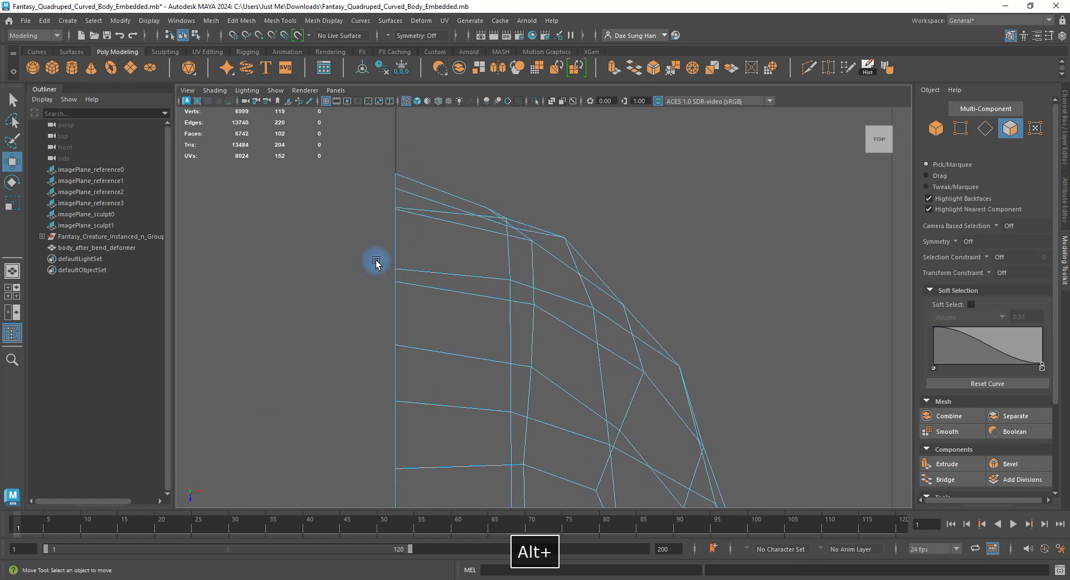
Switch the remaining half mesh to object mode with the Move tool, back in four views.
alt+right_drag(376, 262, 503, 336)
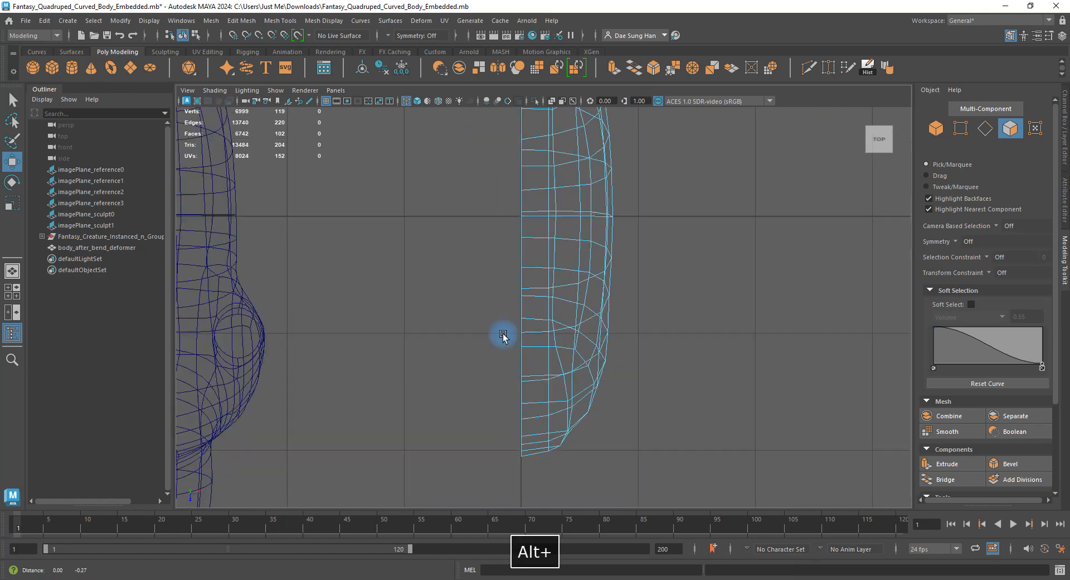
alt+middle_drag(504, 335, 495, 290)
alt+middle_drag(520, 251, 506, 400)
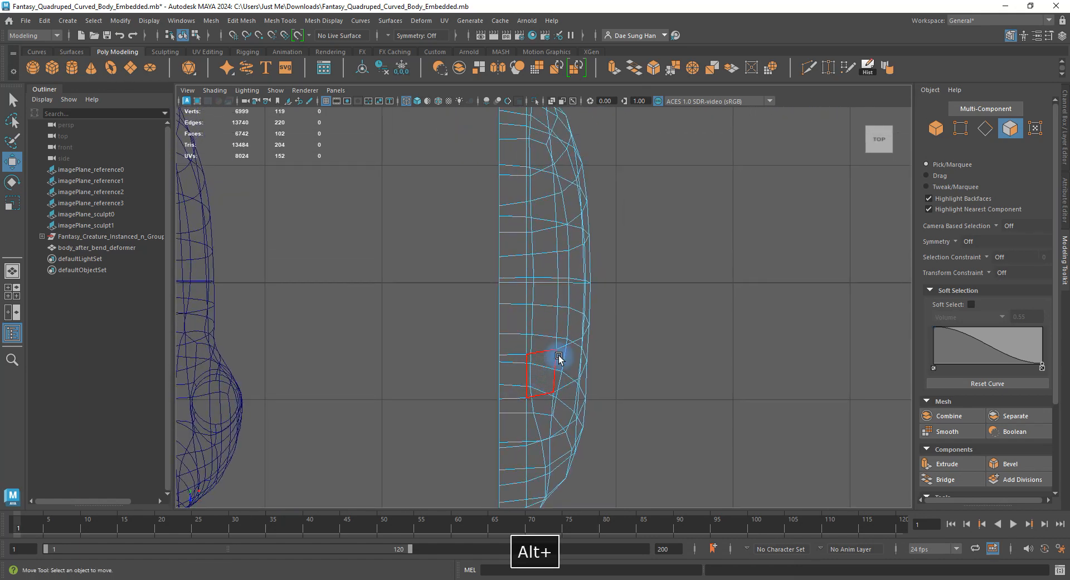
key(F8)
key(w)
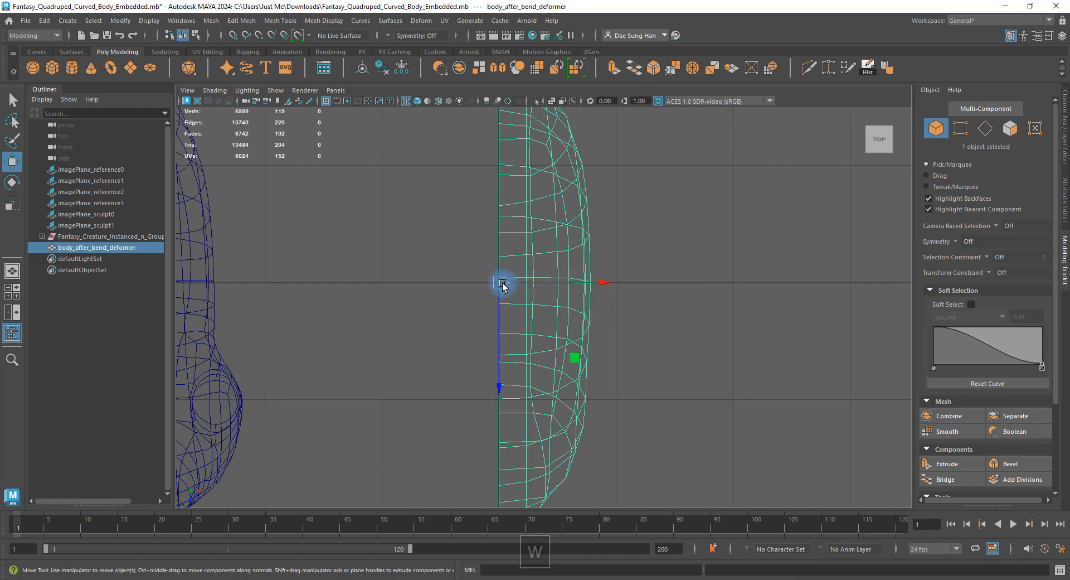
alt+right_drag(503, 286, 485, 238)
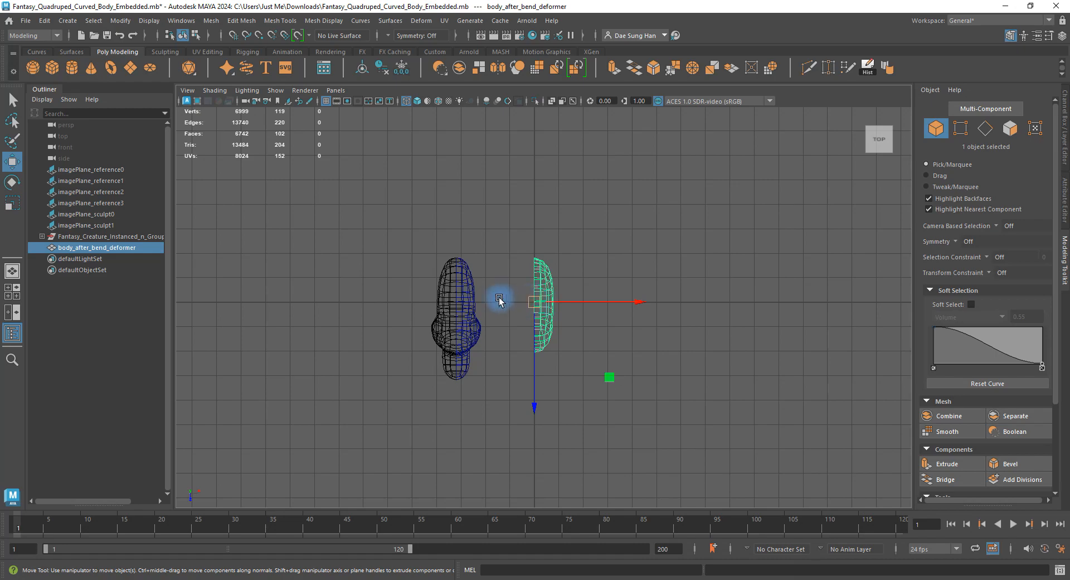
alt+right_drag(499, 299, 859, 384)
click(438, 247)
key(w)
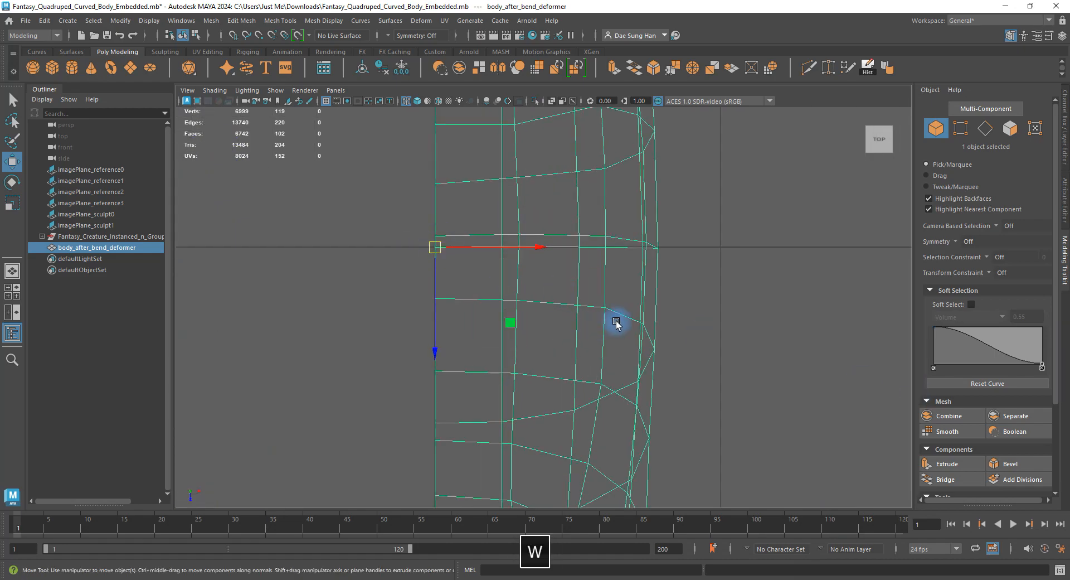
alt+right_drag(616, 323, 545, 290)
key(space)
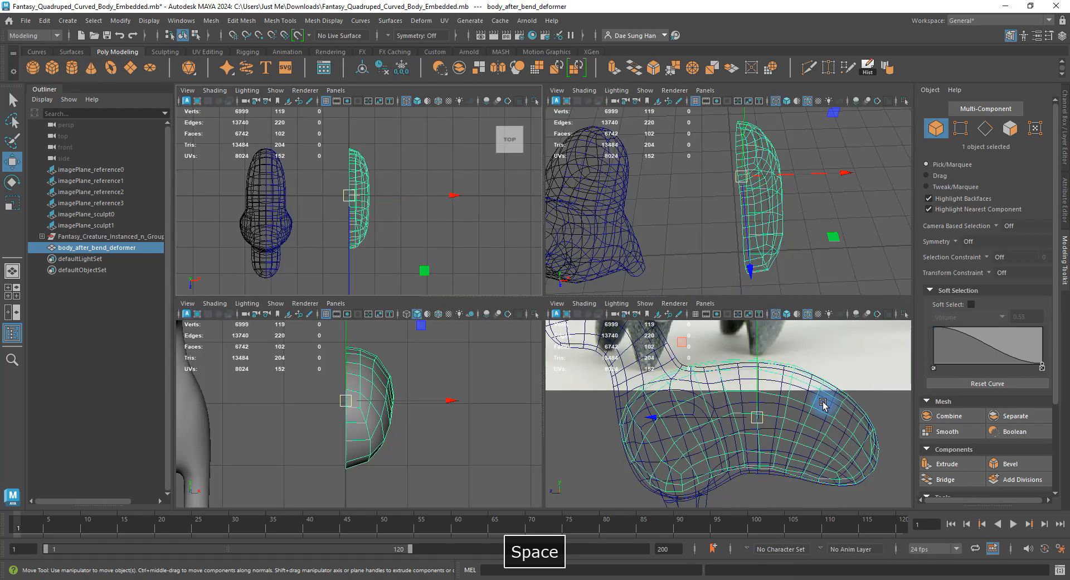
Maximize the side view, show its grid and frame the mesh.
key(space)
alt+right_drag(755, 372, 669, 373)
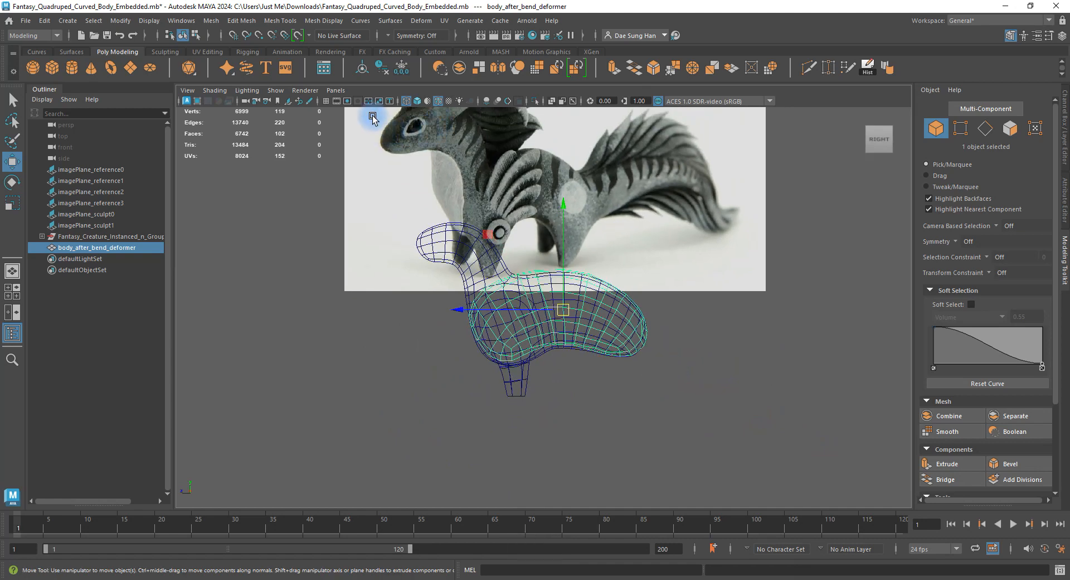
click(337, 103)
click(326, 102)
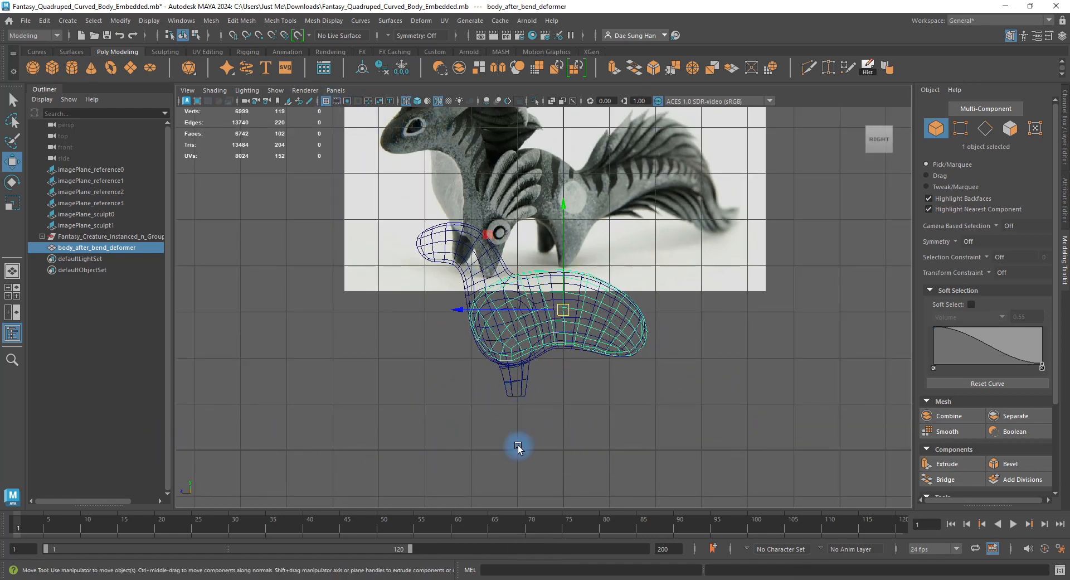
alt+right_drag(663, 434, 768, 452)
alt+middle_drag(593, 480, 572, 330)
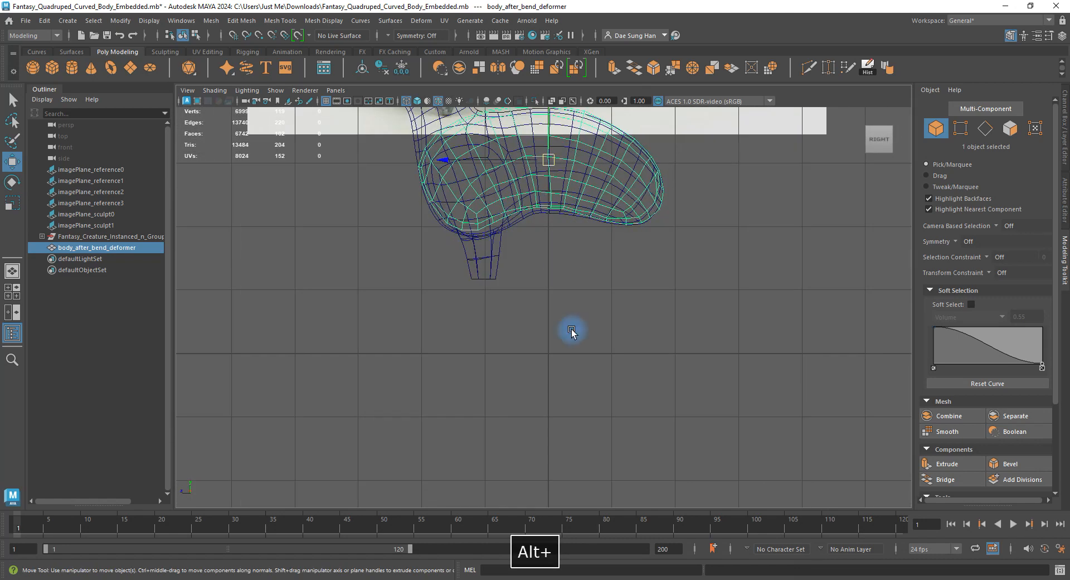
alt+middle_drag(585, 268, 559, 370)
key(space)
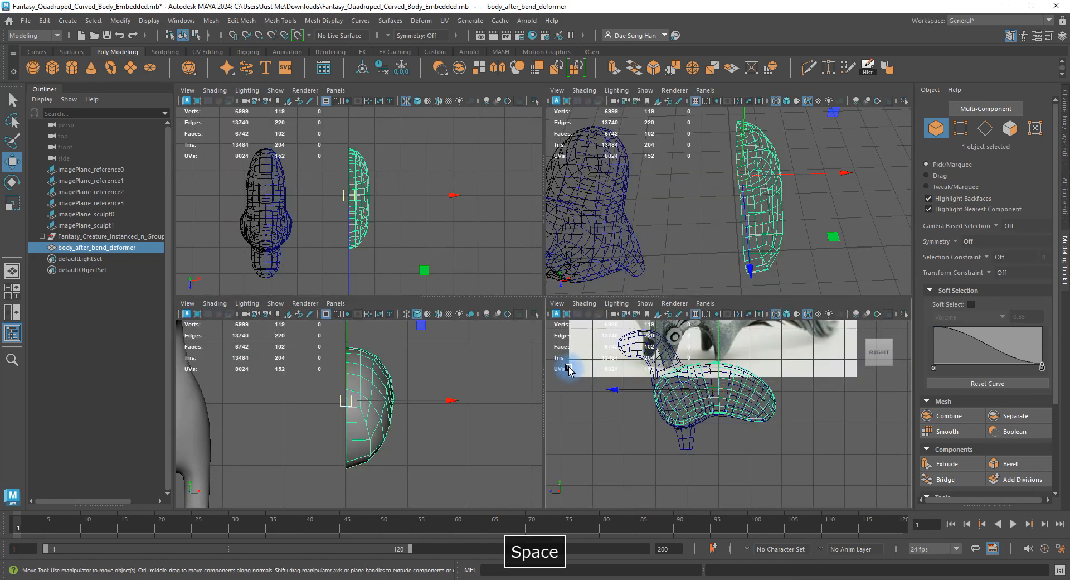
Orbit the perspective view around the creature and half mesh, leaving it maximized.
alt+right_drag(413, 396, 437, 420)
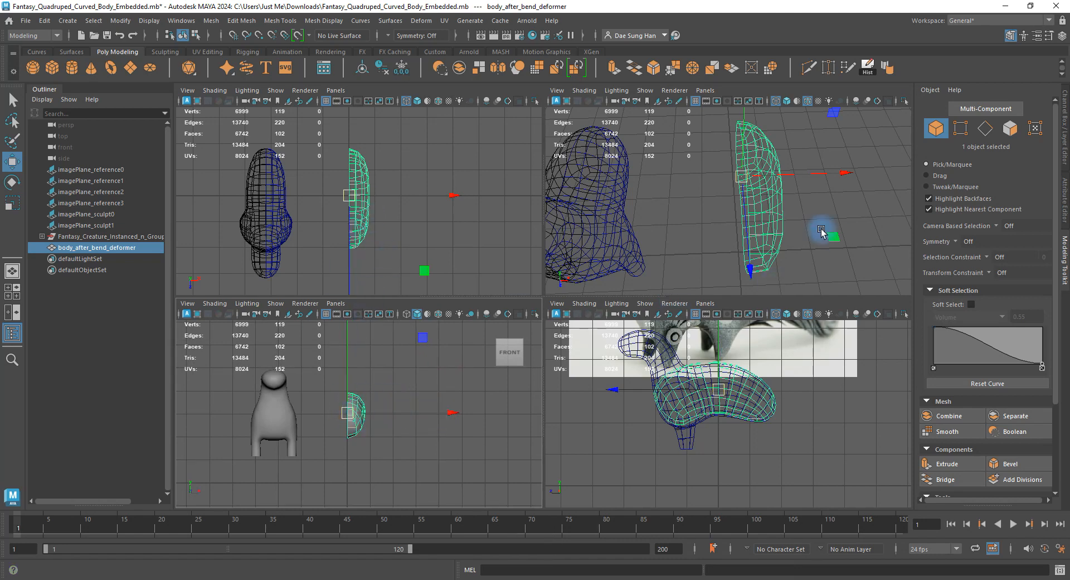
alt+drag(822, 231, 756, 173)
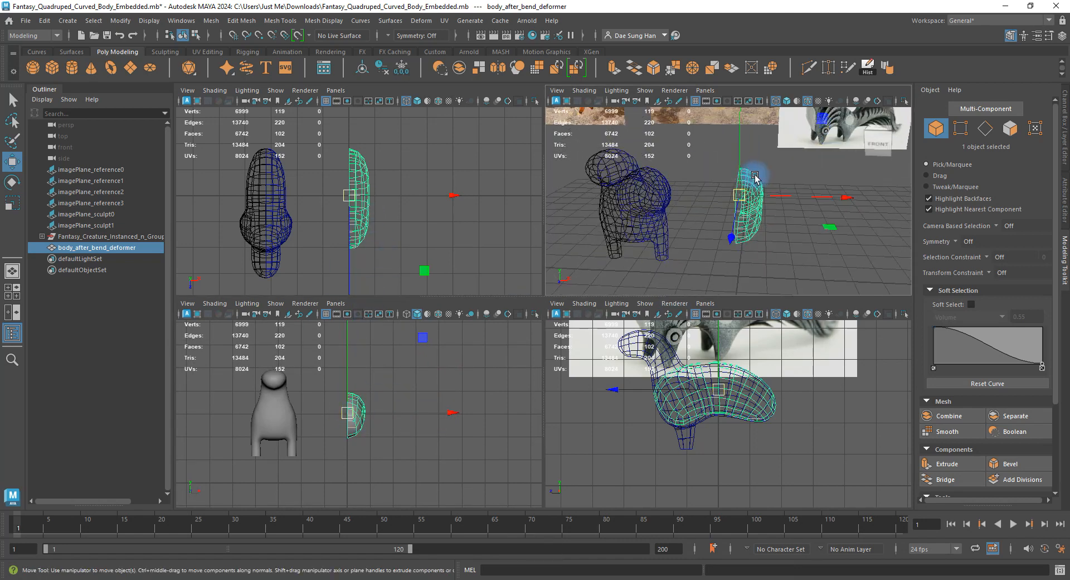
key(space)
alt+right_drag(750, 215, 699, 226)
alt+drag(881, 146, 747, 253)
alt+drag(588, 294, 460, 270)
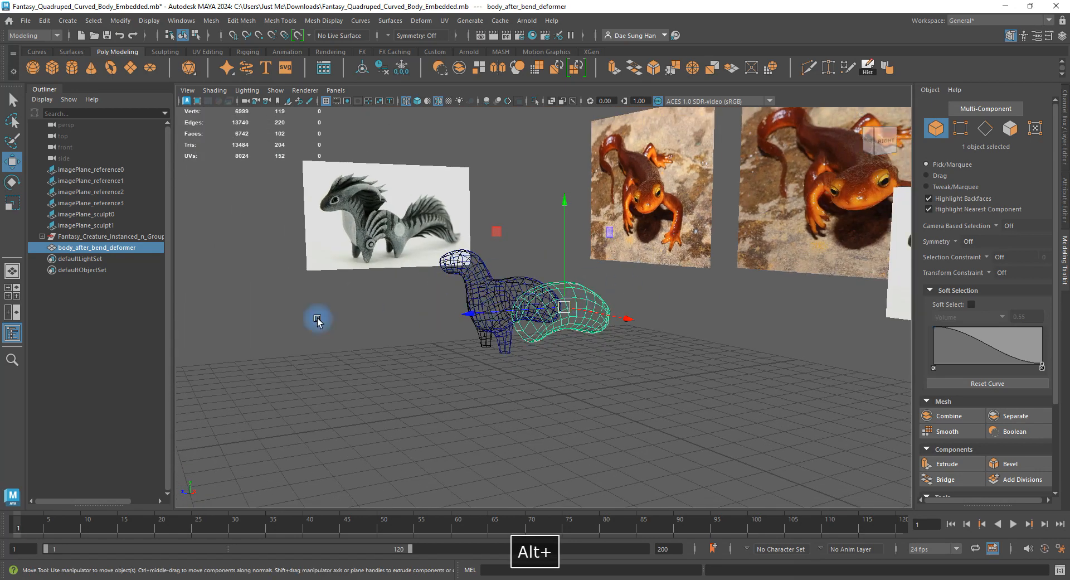
alt+drag(508, 319, 638, 348)
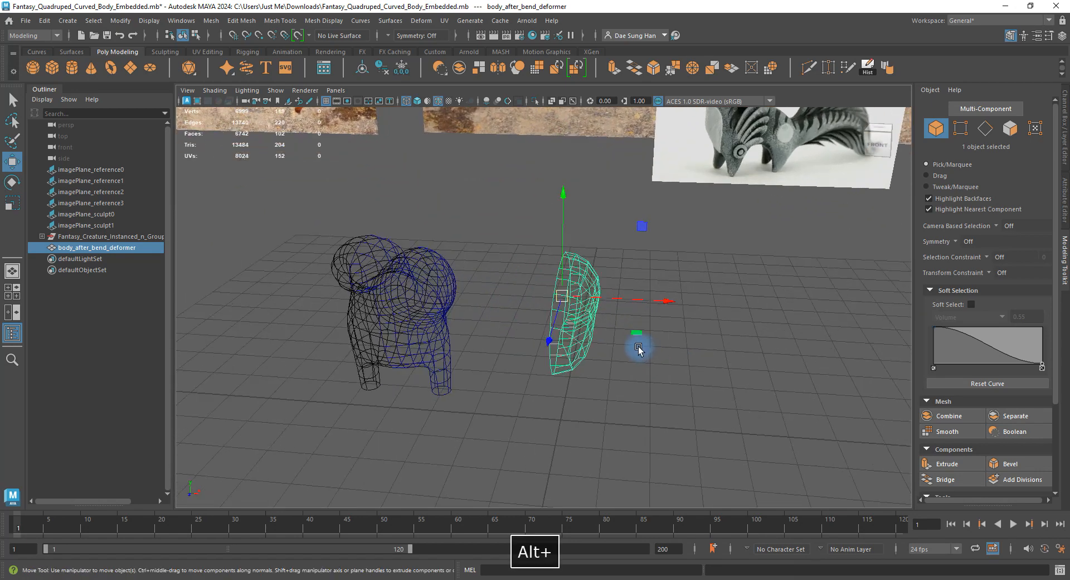
key(space)
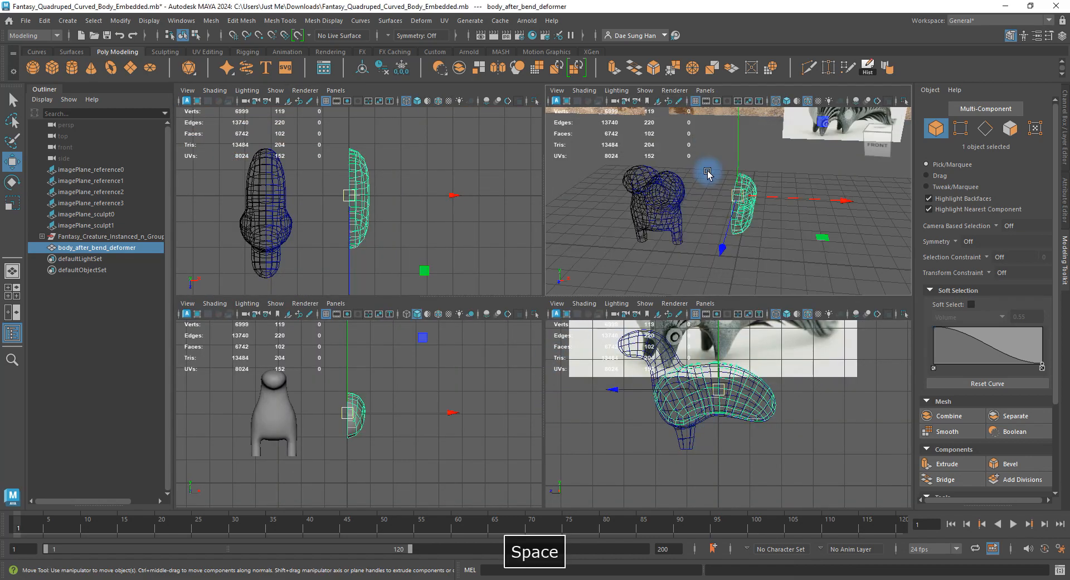
key(space)
Shade the models, open Duplicate Special options, and reset them to defaults with Geometry type Instance.
key(5)
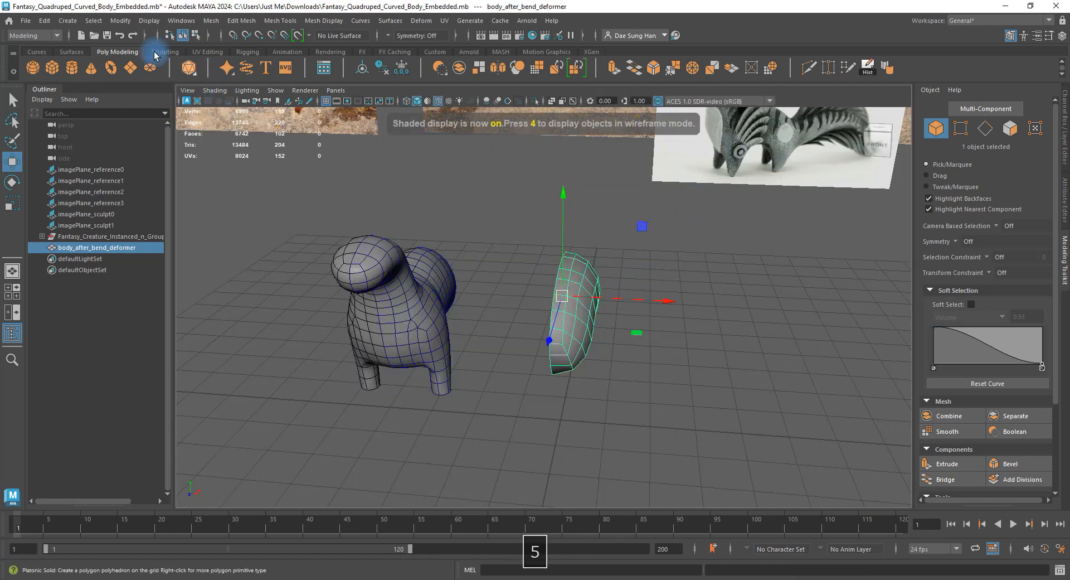
click(44, 20)
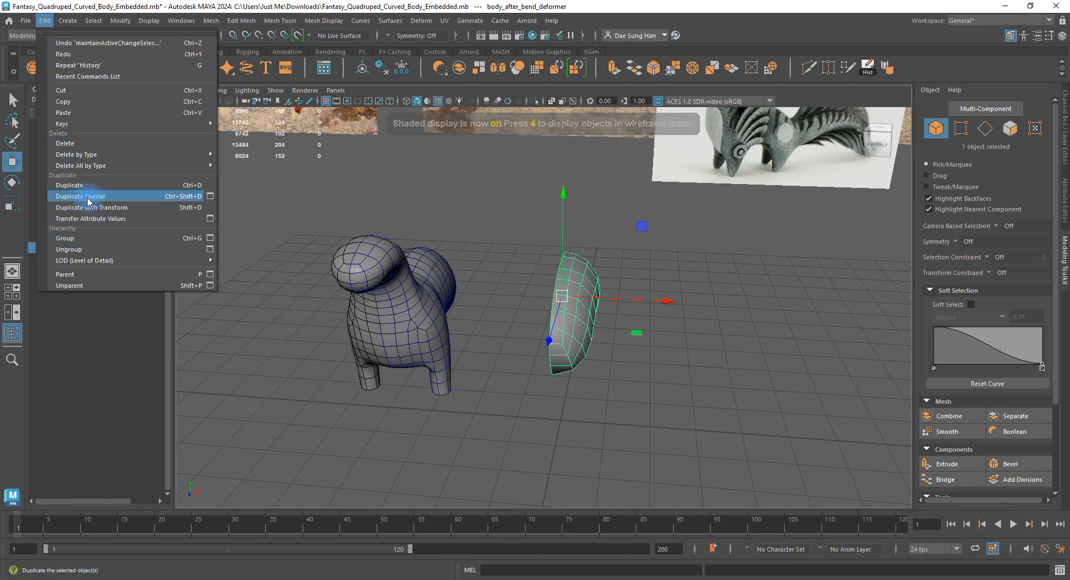
click(211, 197)
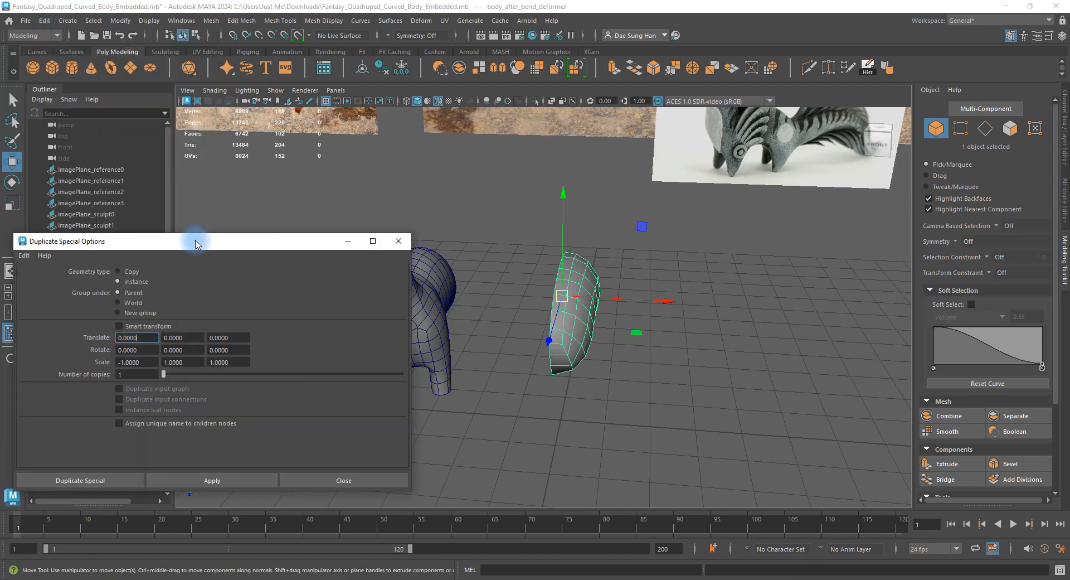
drag(196, 239, 198, 113)
click(48, 133)
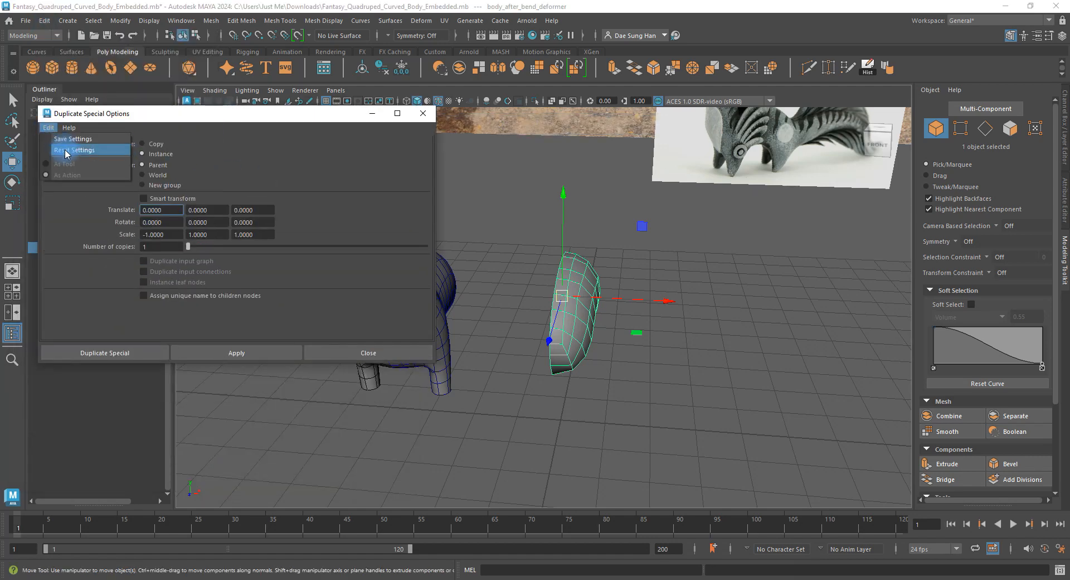
click(78, 154)
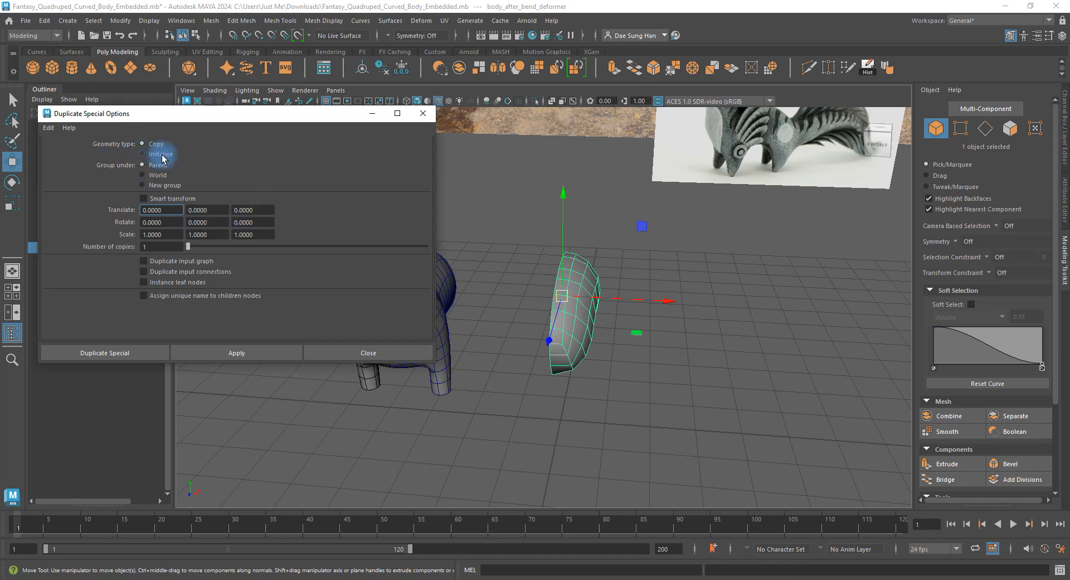
alt+drag(594, 299, 621, 276)
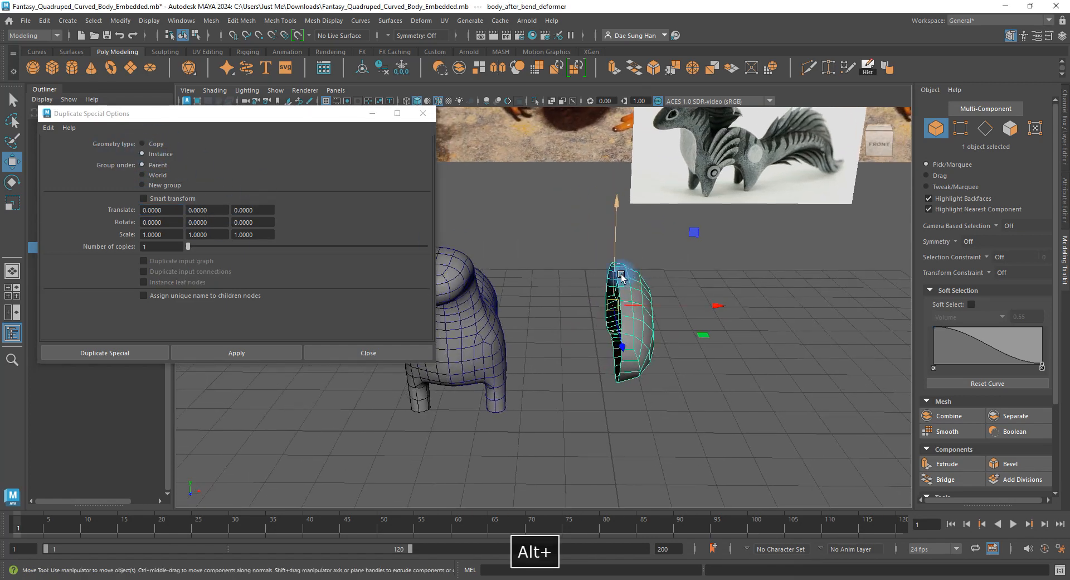
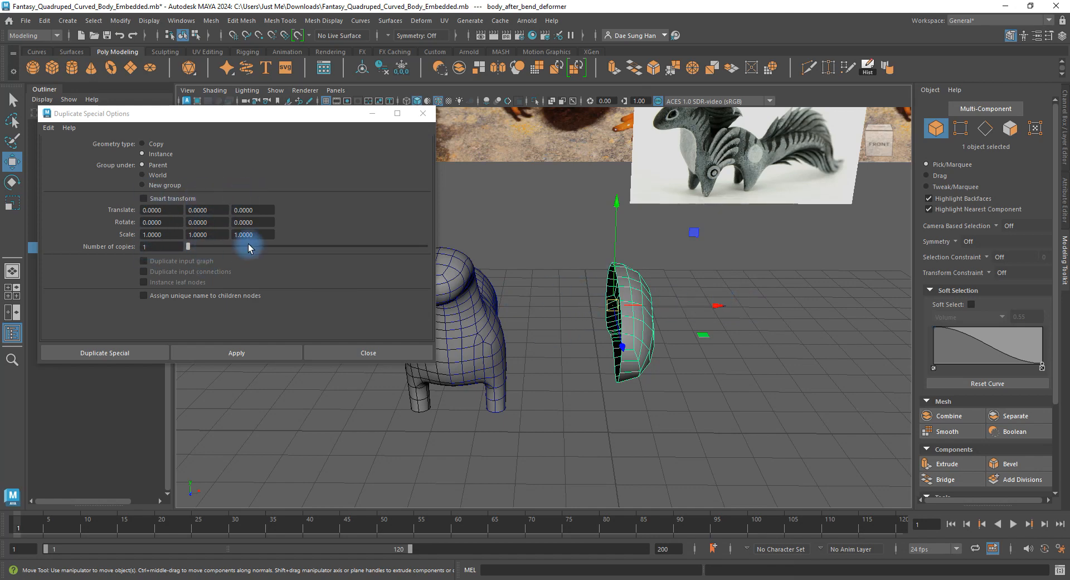
Create a mirrored instance of the half body with Scale X -1, then close the duplicate options.
click(142, 235)
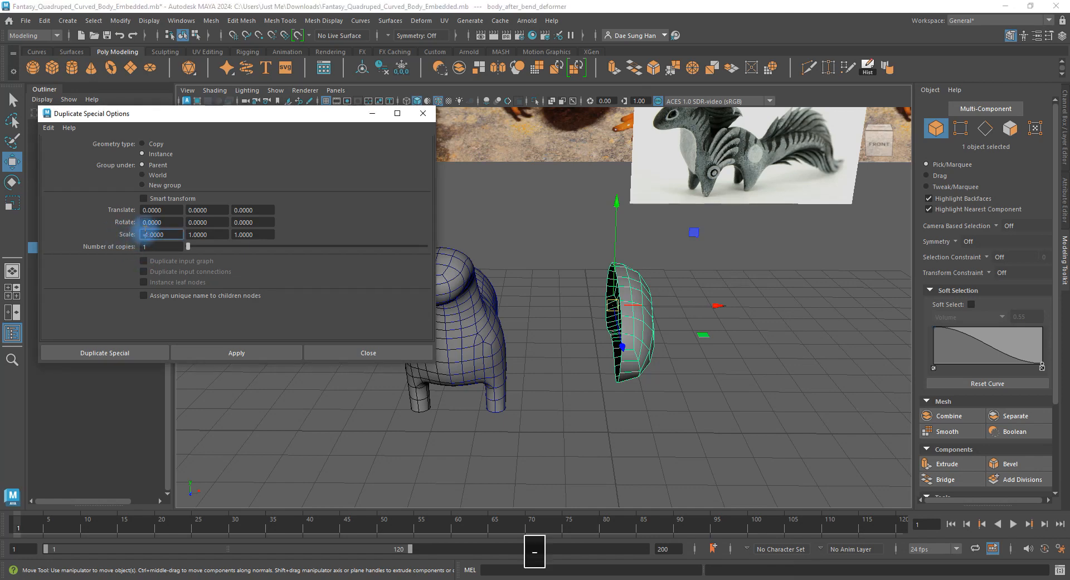
click(237, 347)
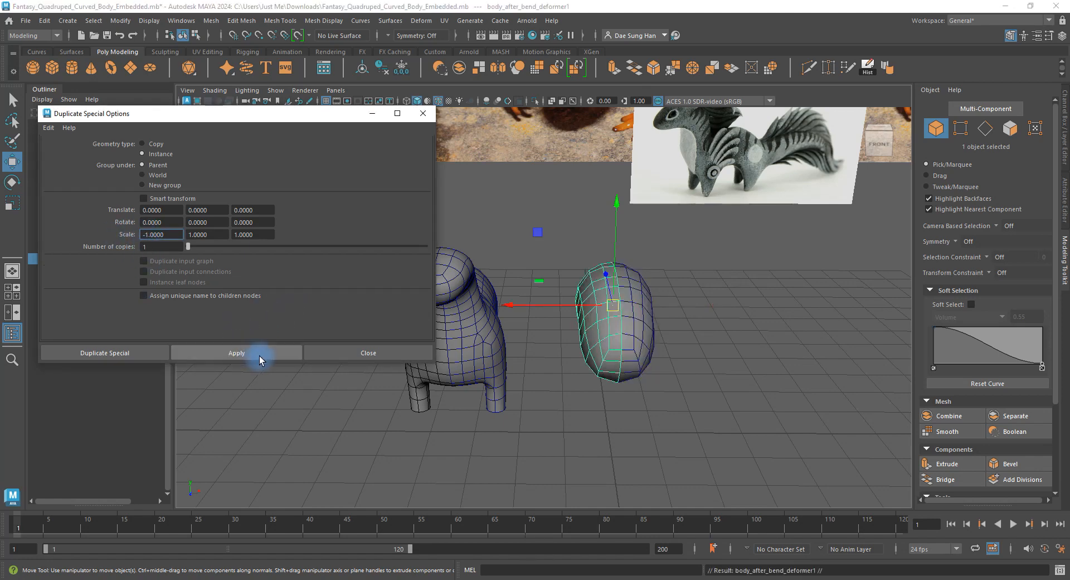
alt+drag(616, 327, 676, 310)
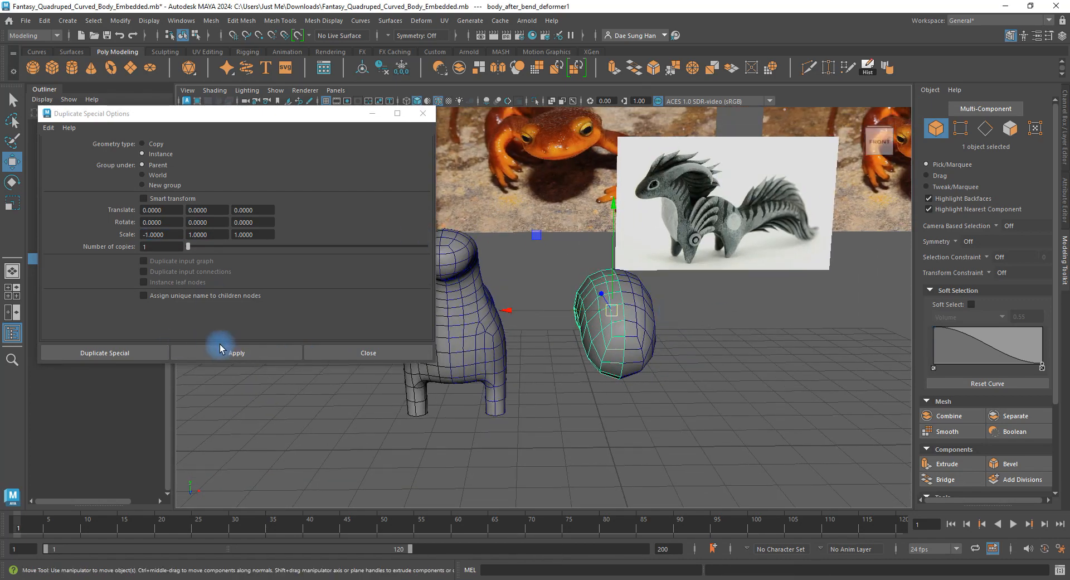
click(369, 353)
alt+drag(371, 351, 566, 367)
right_drag(565, 366, 455, 339)
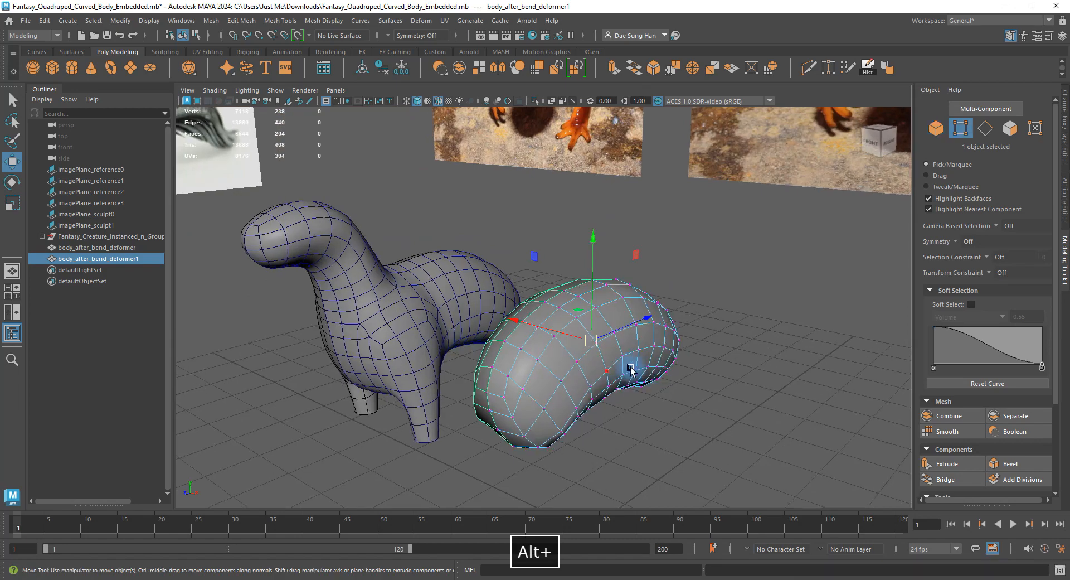
Switch between the four-view, perspective and side layouts, and zoom the side view onto the bodies.
alt+drag(630, 370, 599, 376)
key(space)
click(777, 287)
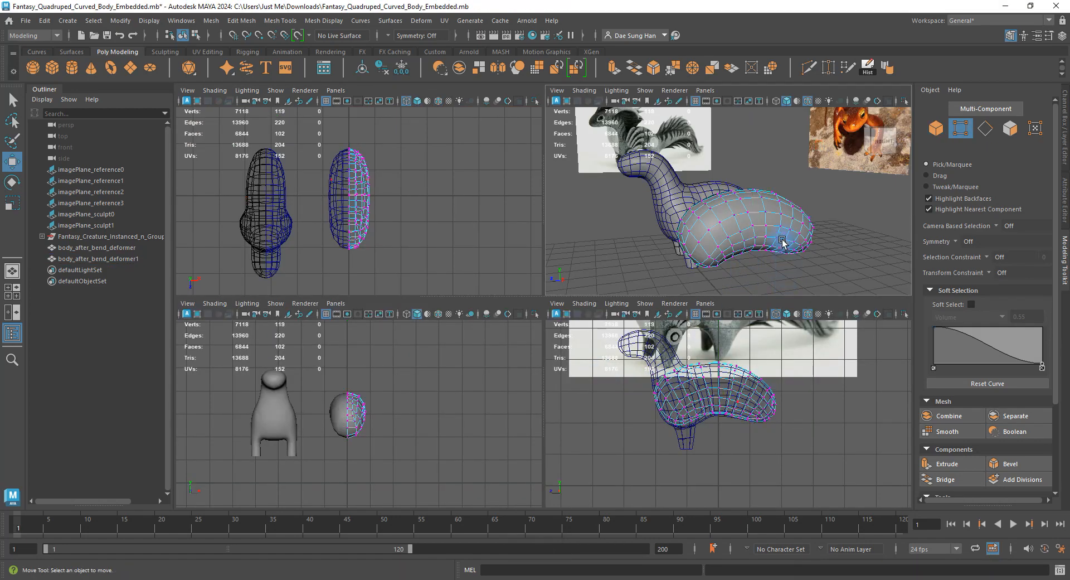
key(space)
alt+drag(544, 358, 401, 349)
key(space)
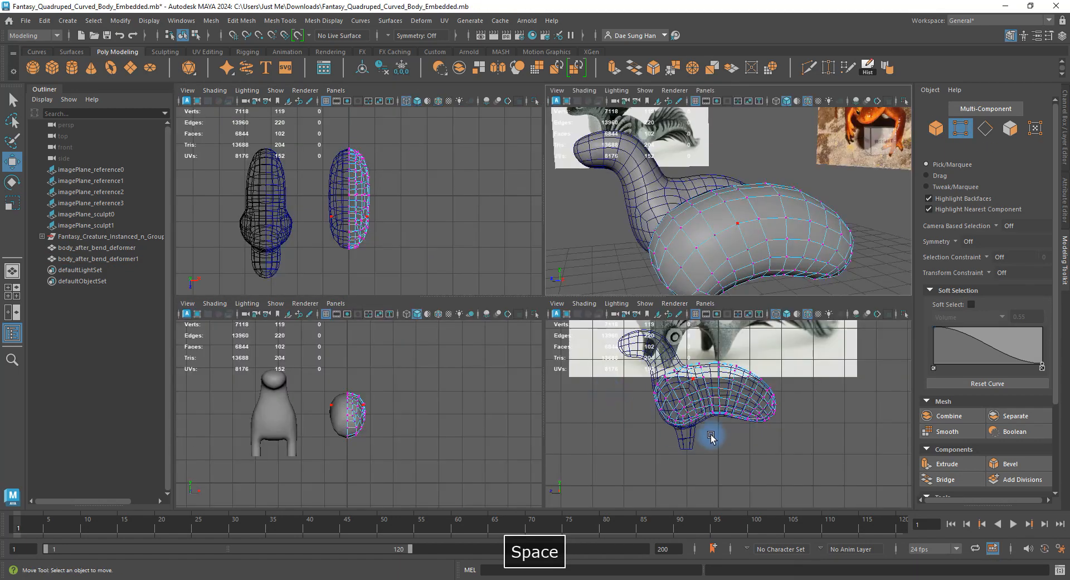
key(space)
alt+right_drag(446, 298, 520, 304)
alt+middle_drag(520, 303, 567, 383)
alt+right_drag(566, 384, 410, 248)
Select the whole creature group and show the Channel Box / Layer Editor.
click(371, 205)
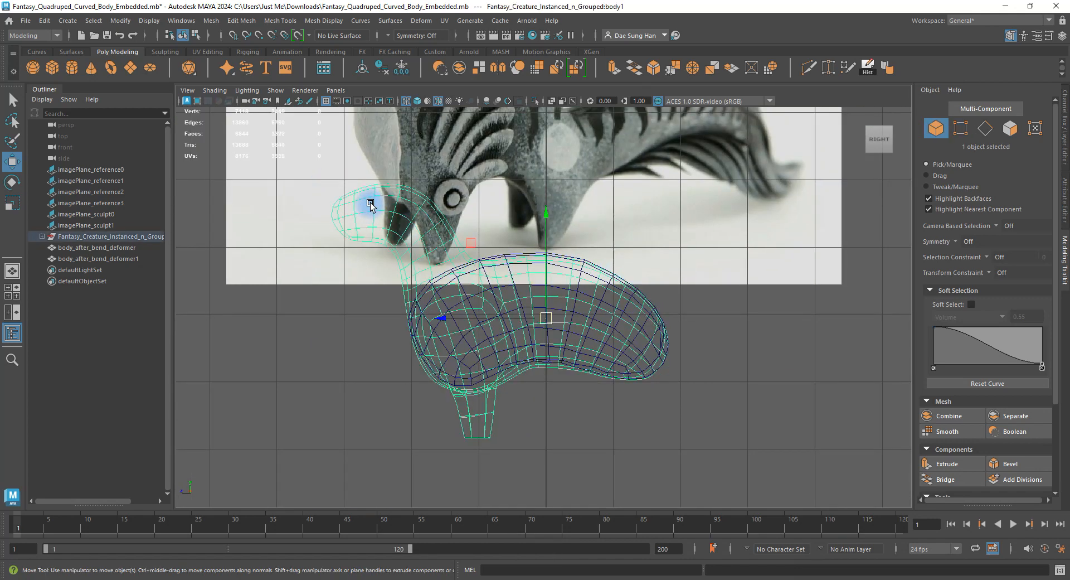
click(72, 237)
key(space)
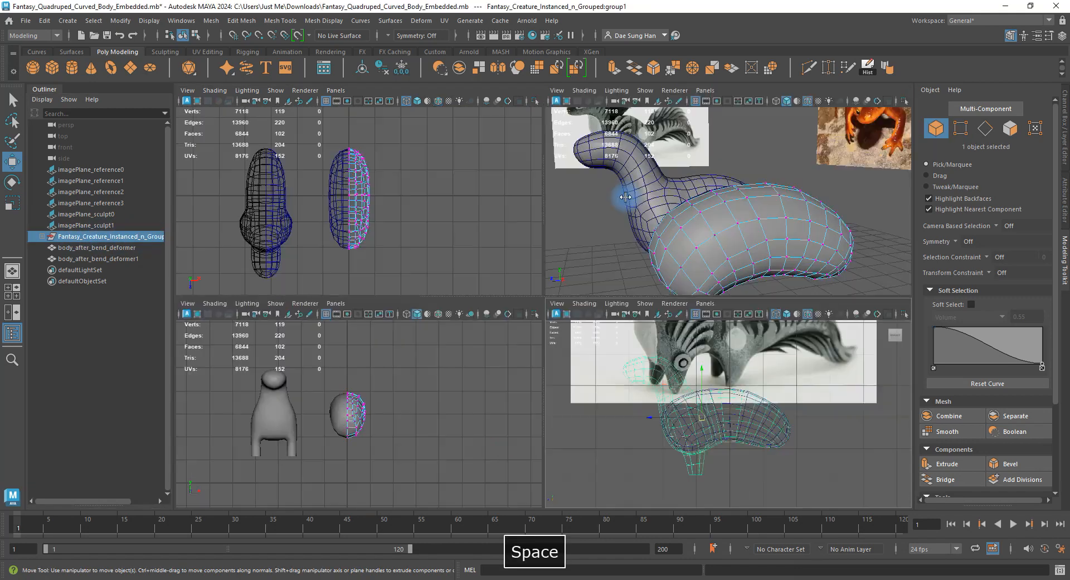
key(space)
alt+drag(586, 242, 385, 289)
click(1065, 132)
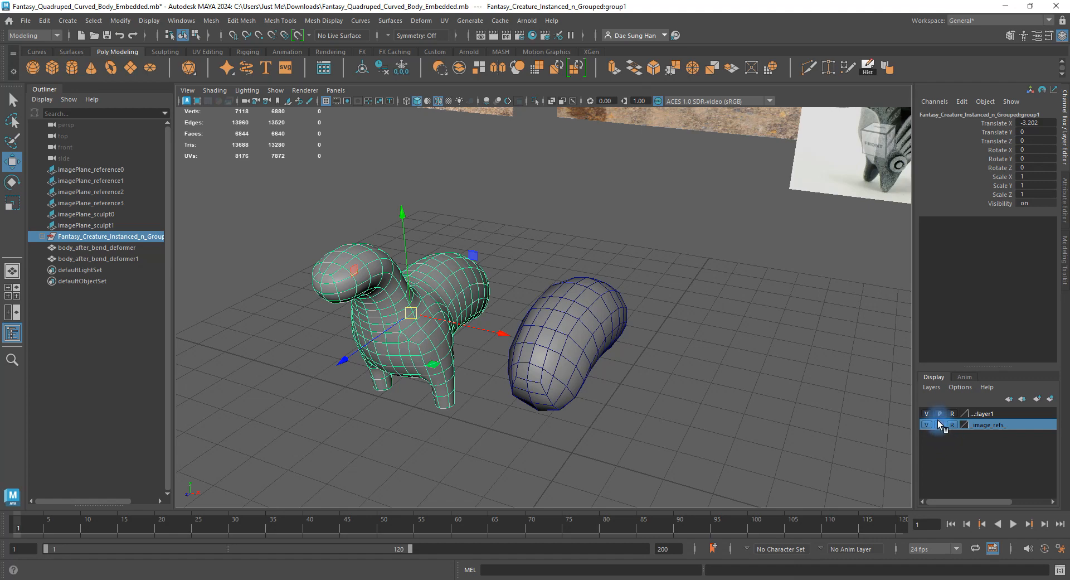
Check layer1's settings and make the layer visible.
click(980, 413)
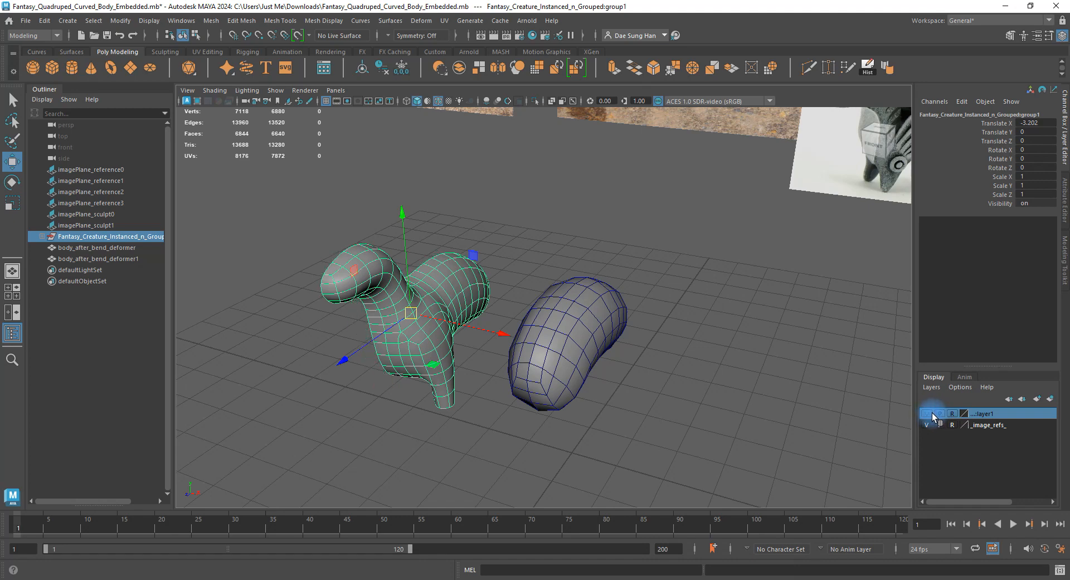
double_click(931, 416)
key(Return)
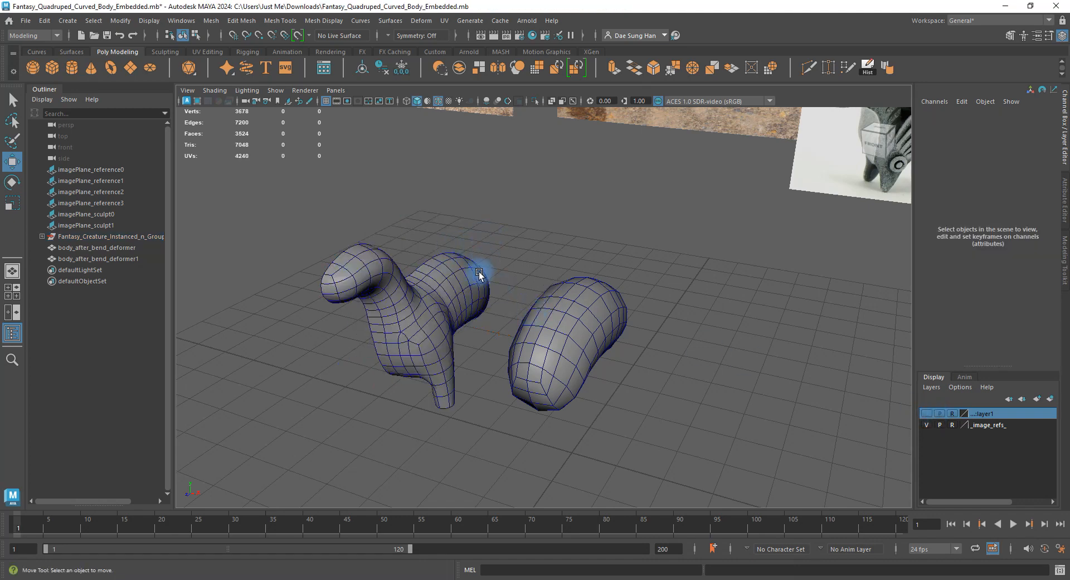
click(935, 413)
Marquee-select the whole quadruped and add it to layer1 with Add Selected Objects.
drag(315, 197, 466, 351)
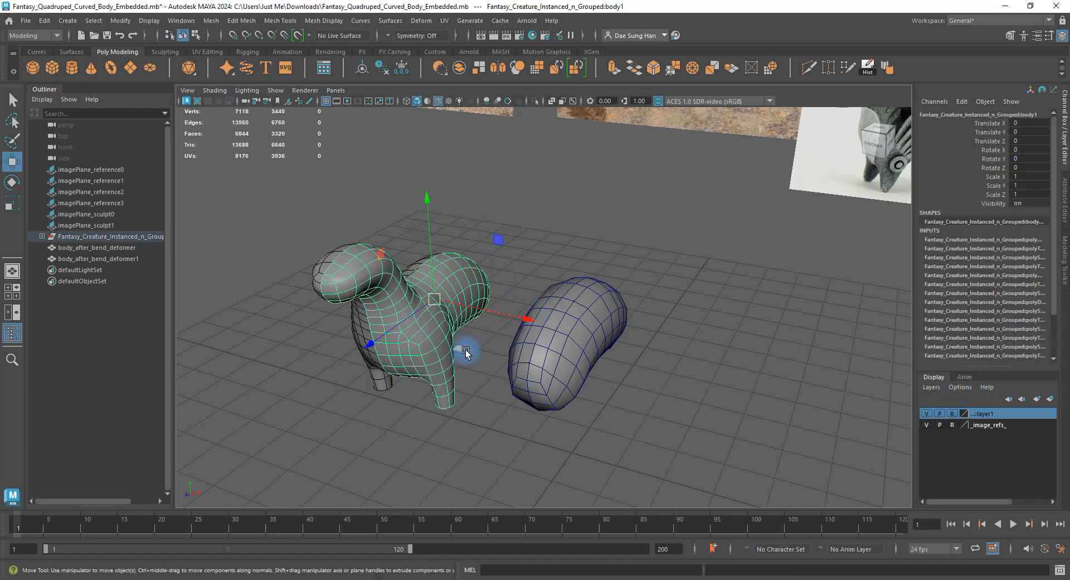
right_click(990, 417)
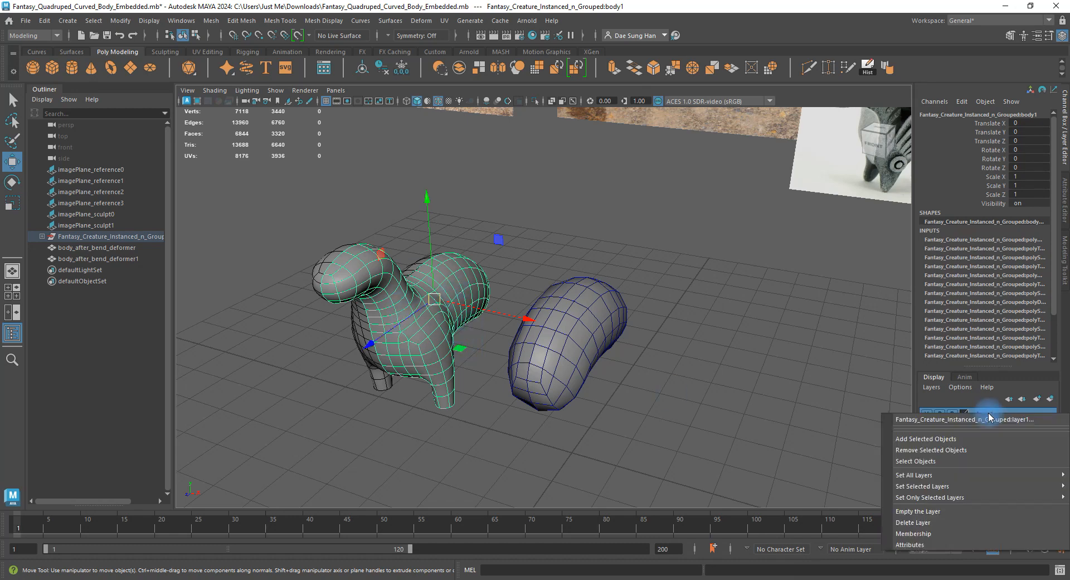
click(946, 444)
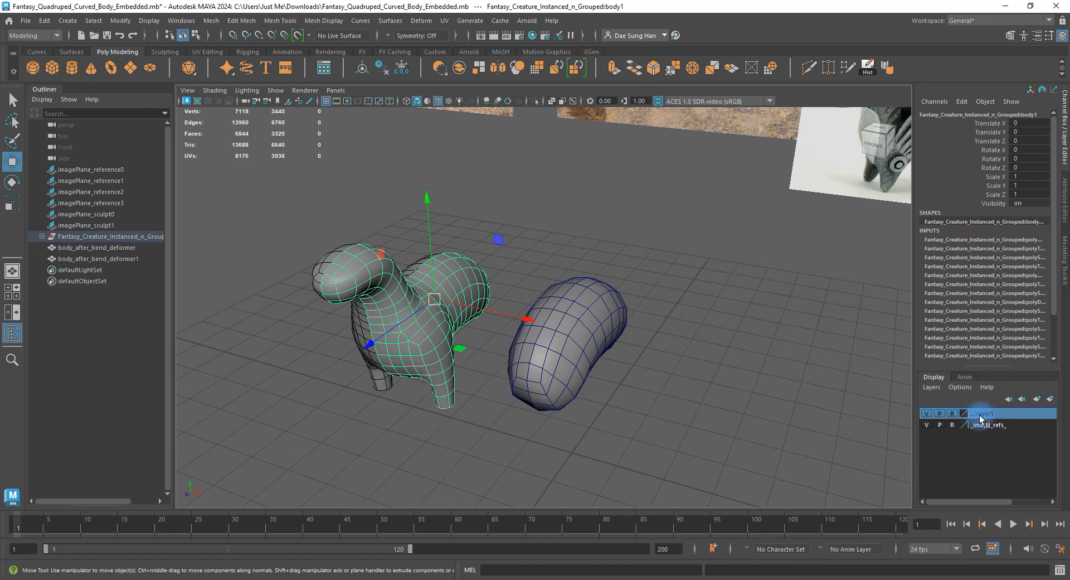
right_click(981, 416)
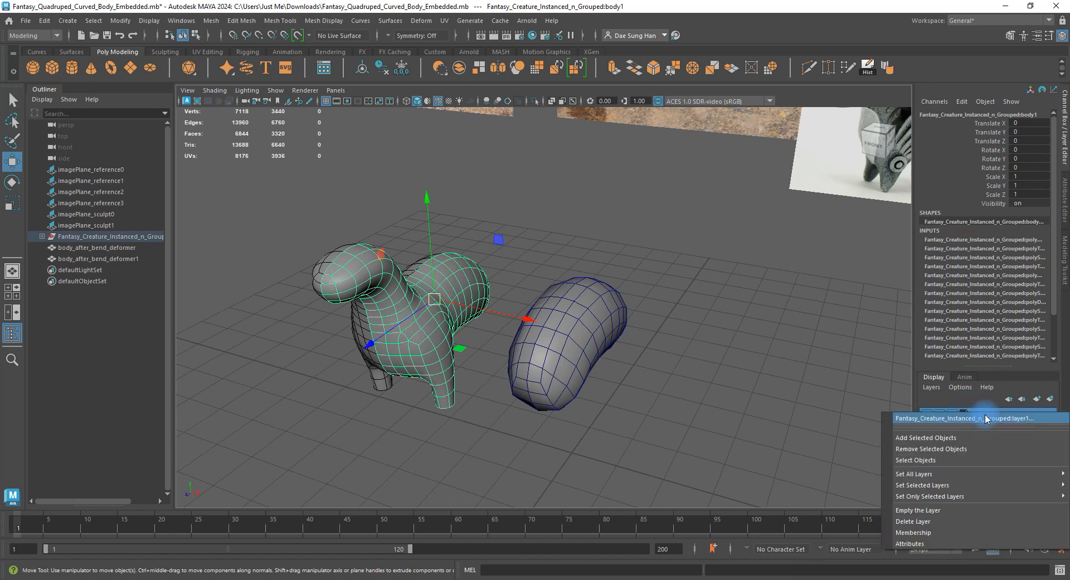
click(932, 438)
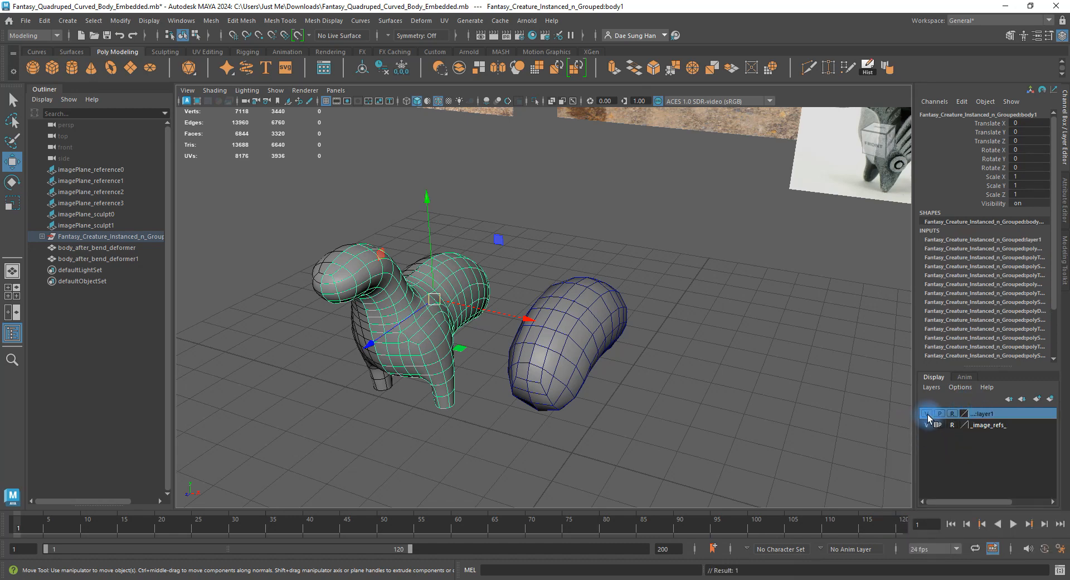
Toggle layer1's visibility several times to test it, leaving the quadruped visible.
click(928, 414)
click(929, 414)
click(928, 414)
click(930, 414)
click(929, 415)
click(930, 413)
click(931, 413)
click(932, 413)
click(780, 391)
Select the mirrored body_after_bend_deformer1 beside the original half body.
alt+drag(446, 319, 581, 335)
alt+right_drag(580, 334, 604, 346)
click(528, 340)
alt+drag(527, 340, 565, 319)
alt+middle_drag(421, 271, 596, 326)
alt+right_drag(566, 296, 869, 356)
click(620, 289)
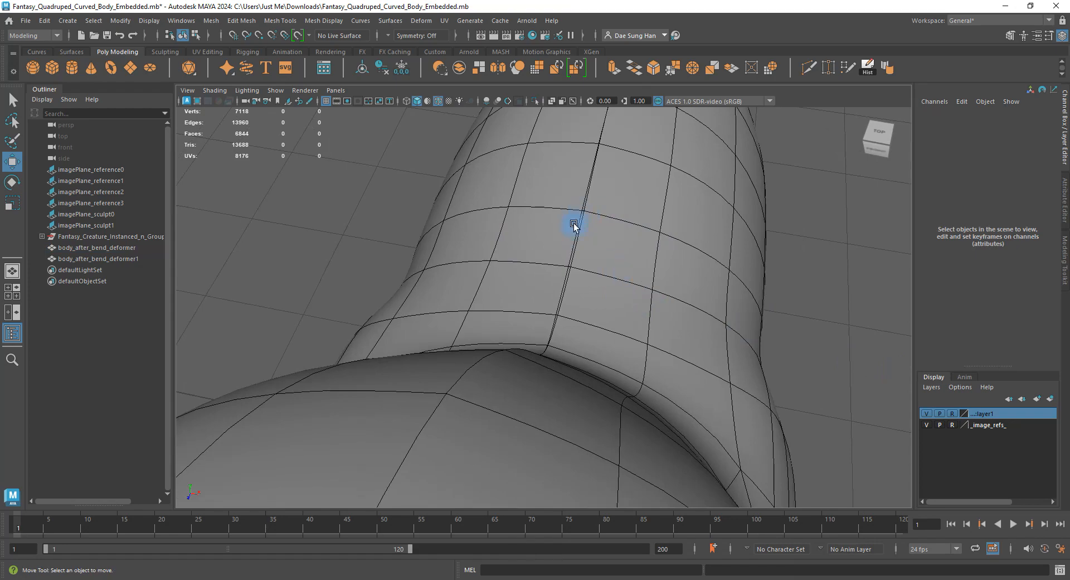
alt+right_drag(683, 301, 429, 289)
alt+middle_drag(753, 318, 485, 277)
click(669, 340)
alt+drag(669, 340, 555, 257)
alt+middle_drag(718, 354, 578, 227)
alt+right_drag(578, 227, 470, 225)
Maximize the side view, frame the body up close, and turn on shaded display.
key(space)
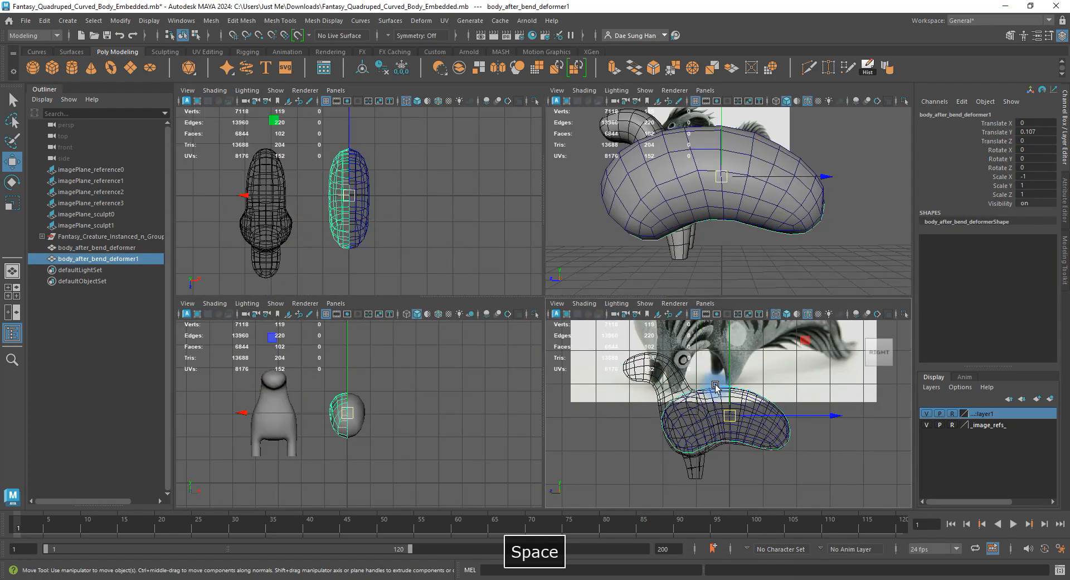
key(space)
alt+right_drag(731, 411, 900, 427)
alt+middle_drag(603, 299, 614, 311)
right_drag(585, 255, 505, 242)
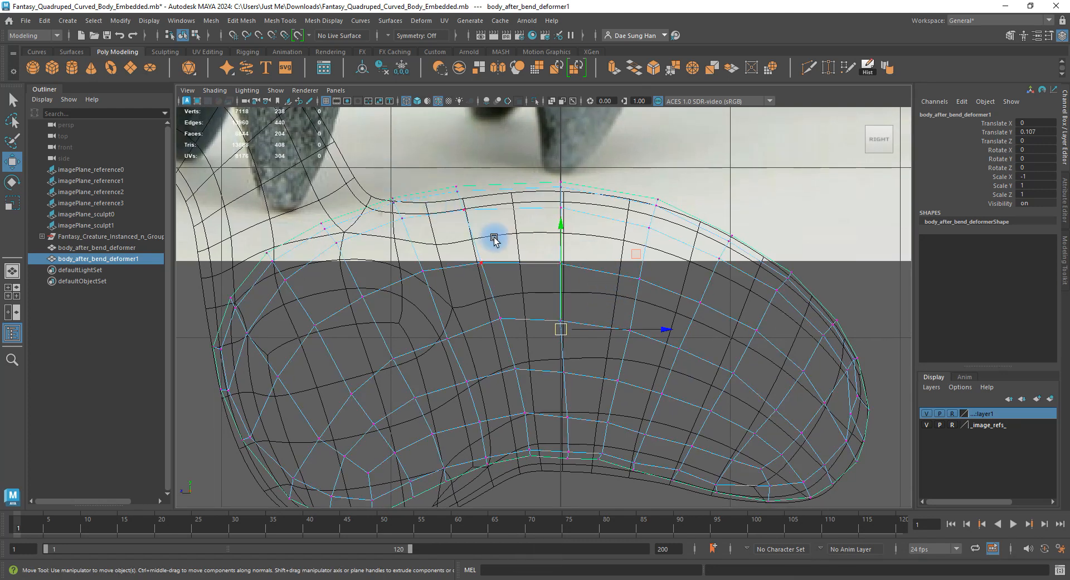
alt+right_drag(529, 192, 633, 231)
alt+middle_drag(591, 206, 612, 271)
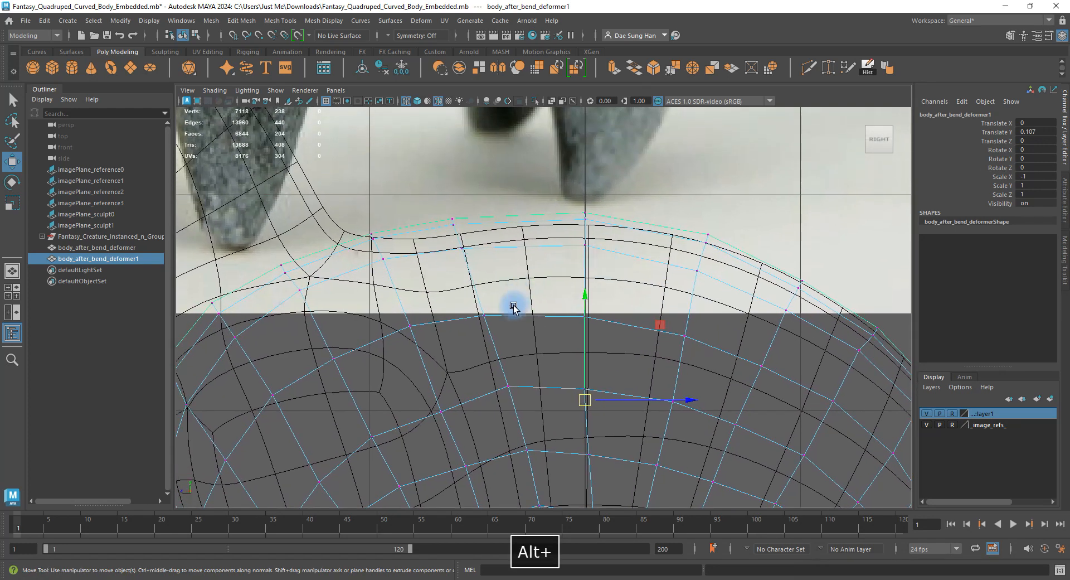
mouse_move(548, 282)
alt+middle_down()
mouse_move(533, 273)
mouse_move(559, 217)
alt+middle_up()
key(5)
alt+right_drag(560, 216, 618, 245)
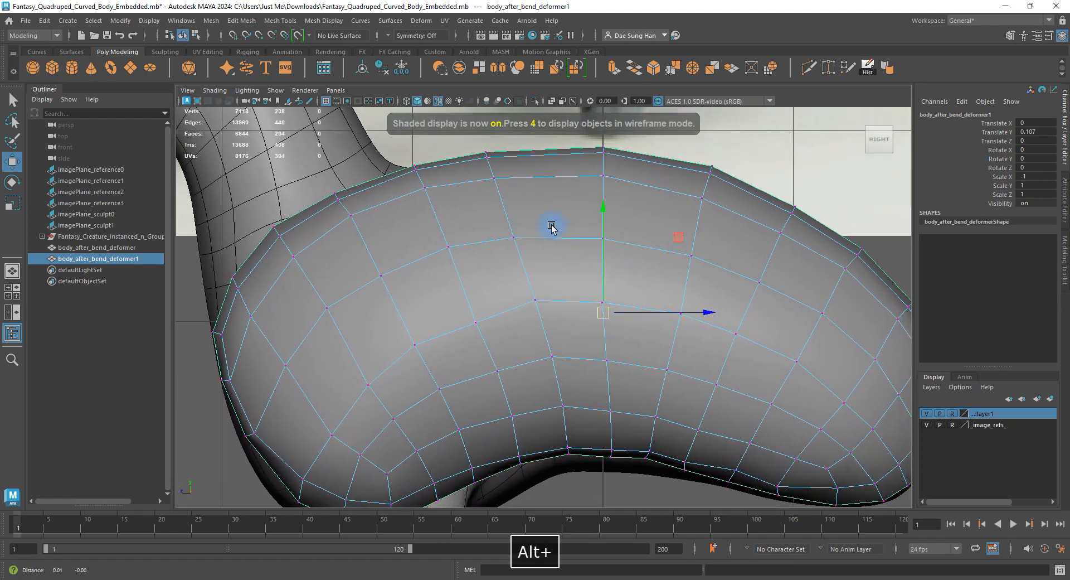
mouse_move(554, 228)
alt+middle_down()
mouse_move(520, 254)
mouse_move(509, 238)
alt+middle_up()
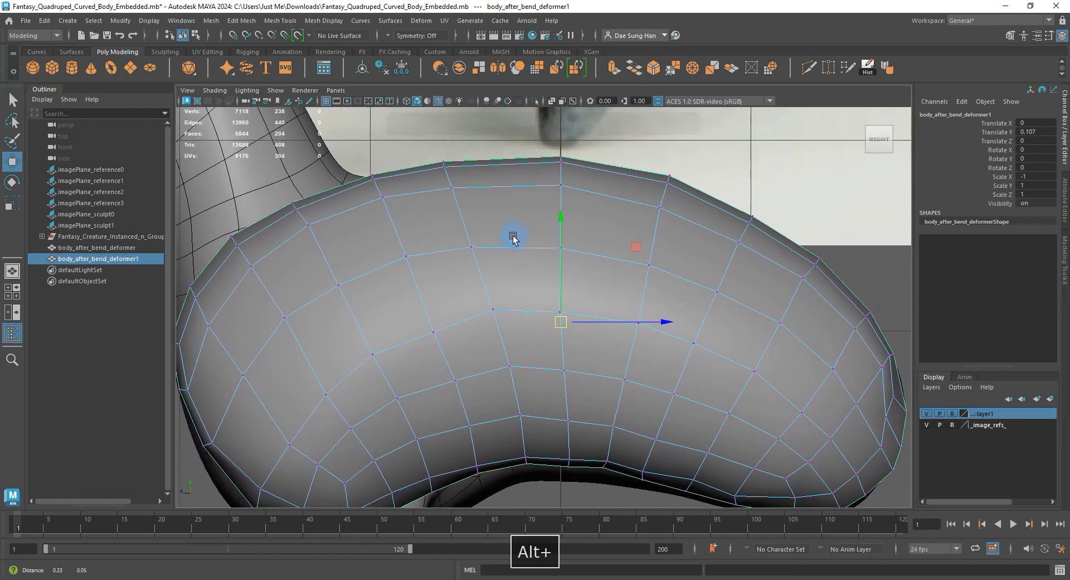
Nudge vertices along the body's back and top edge up and to the right.
click(447, 233)
drag(477, 248, 496, 244)
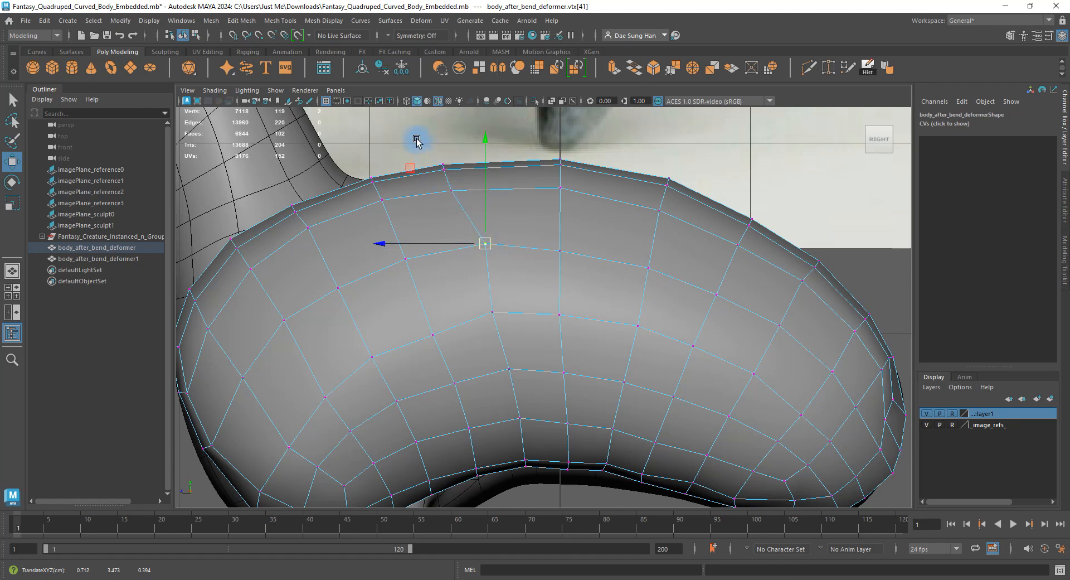
drag(416, 141, 481, 177)
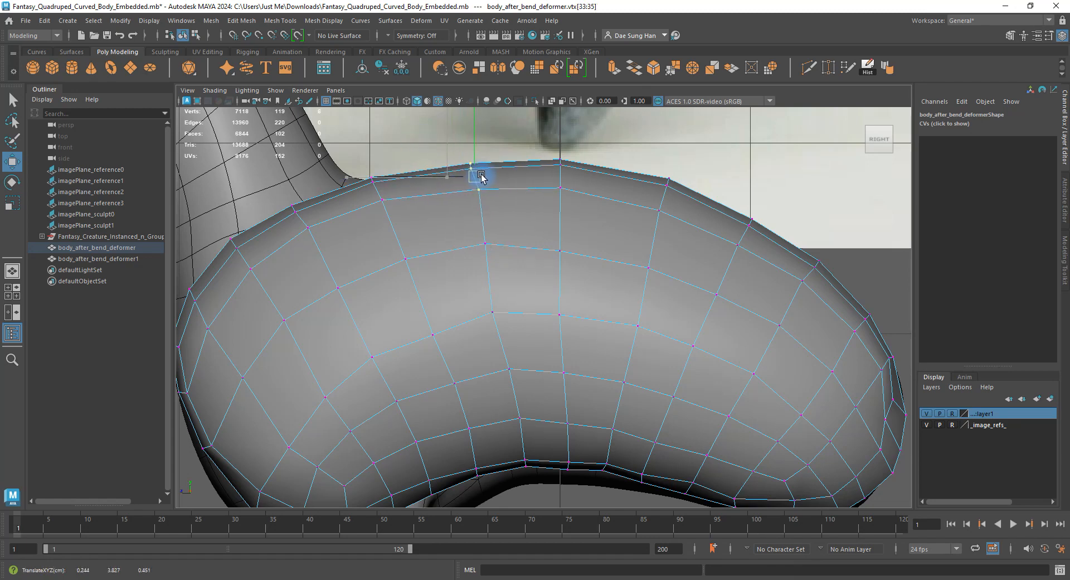
click(483, 243)
drag(485, 243, 495, 240)
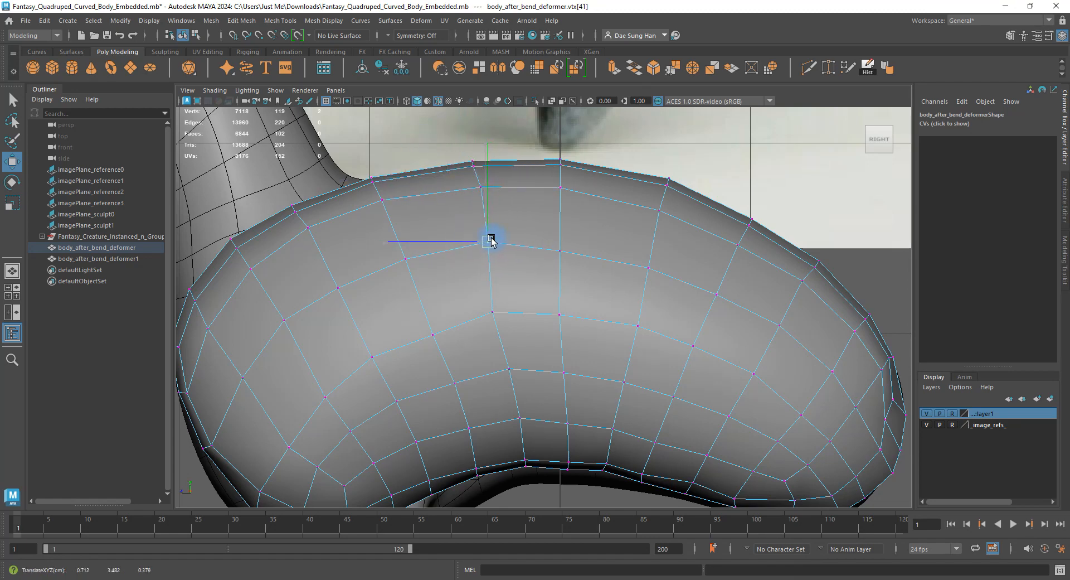
click(493, 313)
drag(492, 313, 497, 313)
click(567, 264)
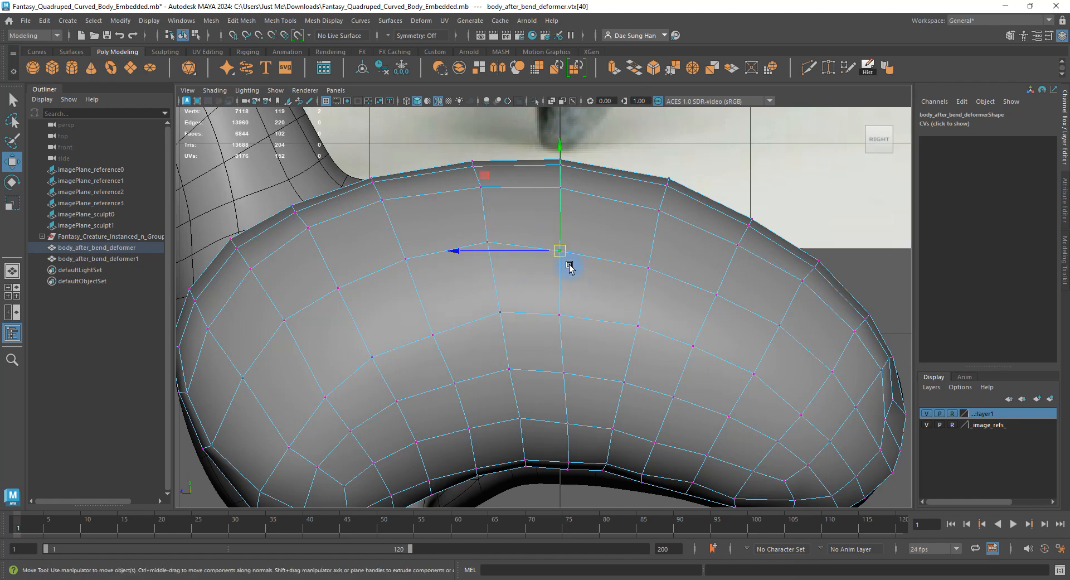
drag(561, 253, 561, 250)
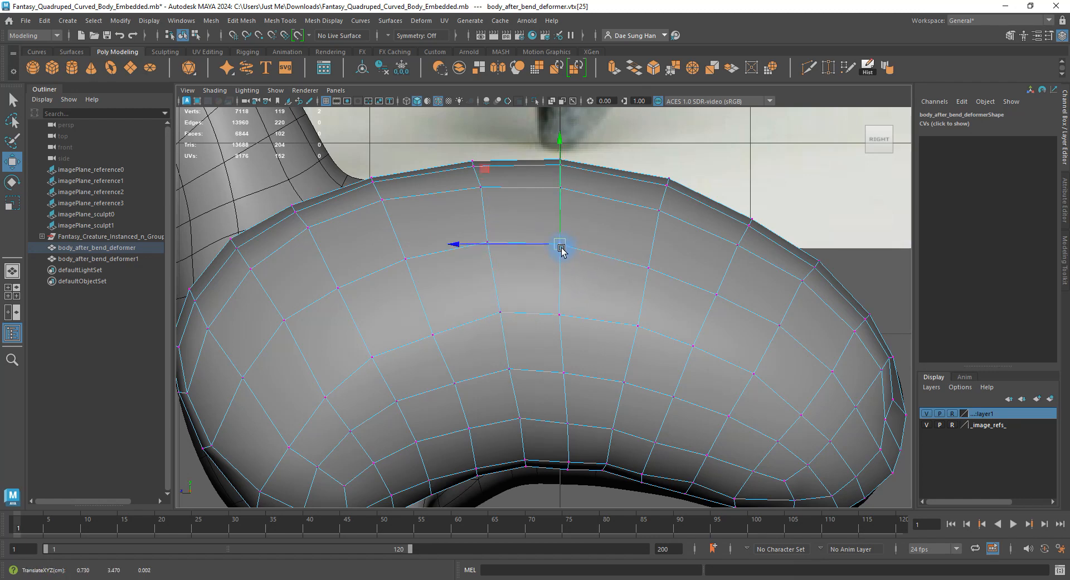
click(559, 314)
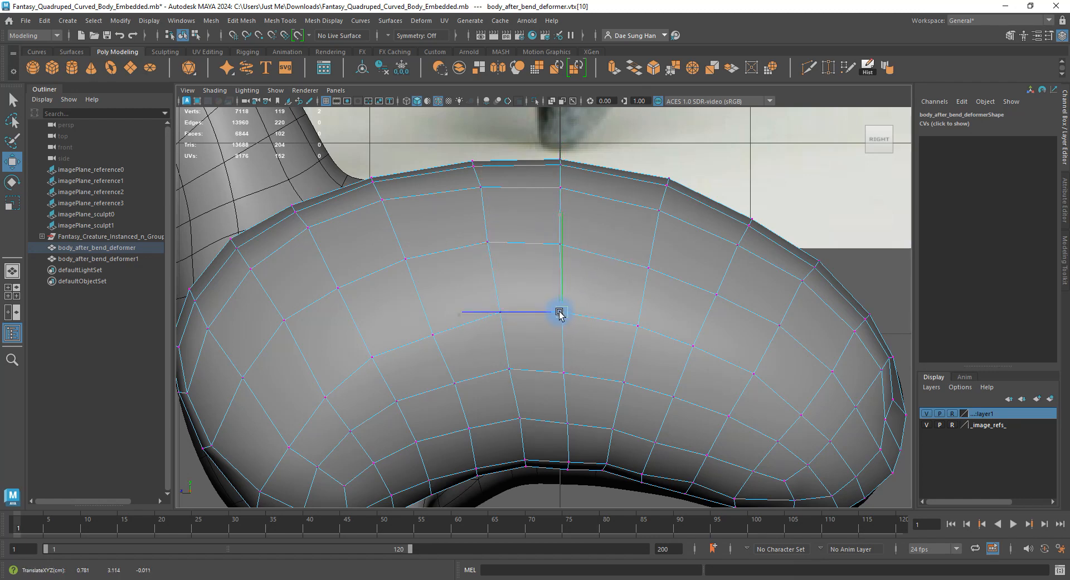
Pull lower-body and belly vertices up and left, then select the two lower-front vertices.
click(432, 336)
drag(432, 337, 427, 325)
click(369, 355)
drag(369, 355, 361, 344)
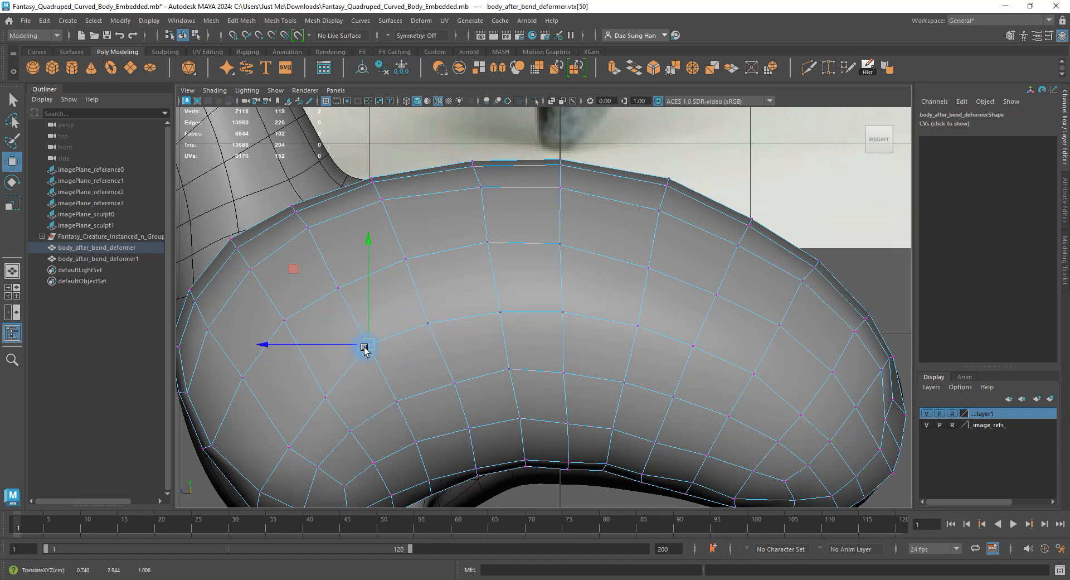
alt+middle_drag(365, 348, 466, 314)
drag(447, 314, 444, 296)
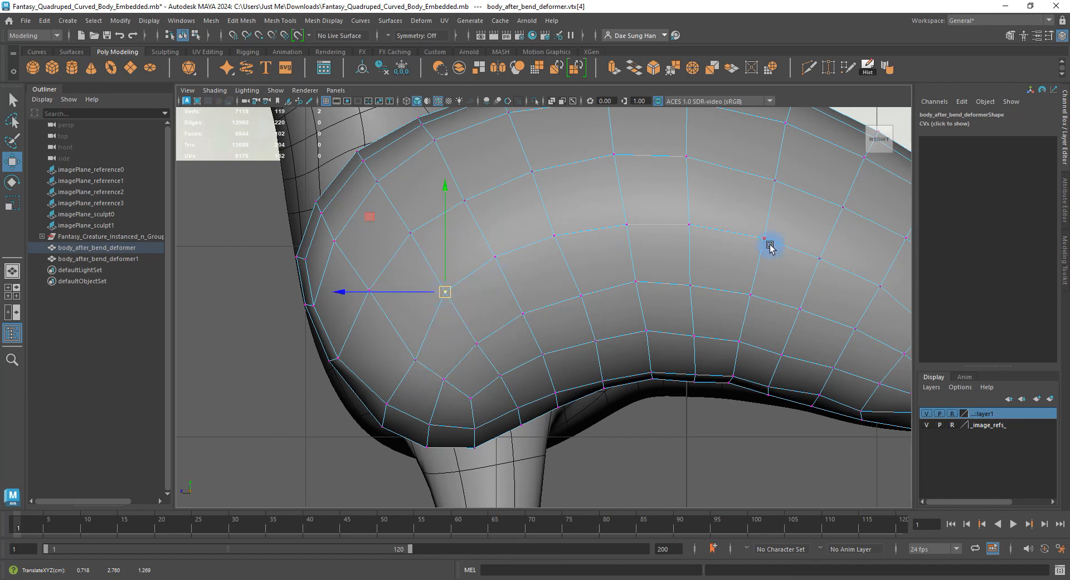
click(421, 361)
drag(422, 361, 407, 343)
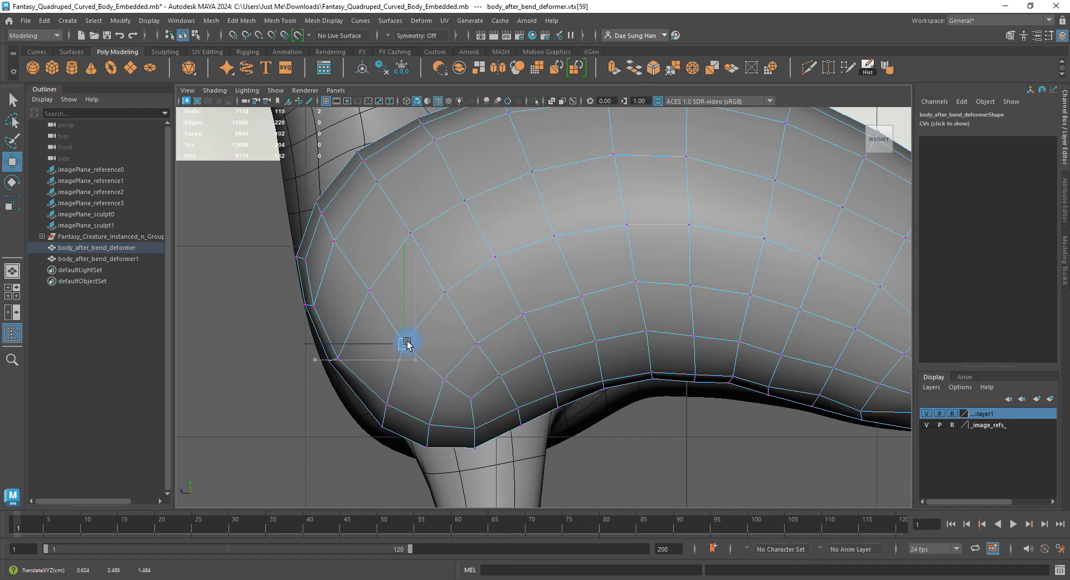
drag(400, 441, 375, 396)
alt+middle_drag(354, 372, 403, 318)
alt+right_drag(403, 317, 502, 370)
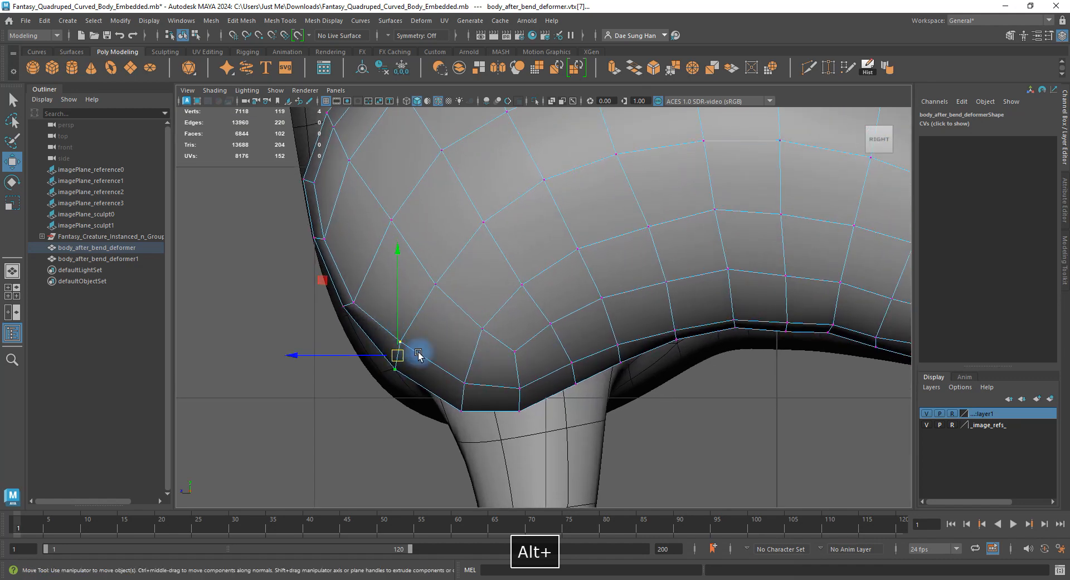
key(e)
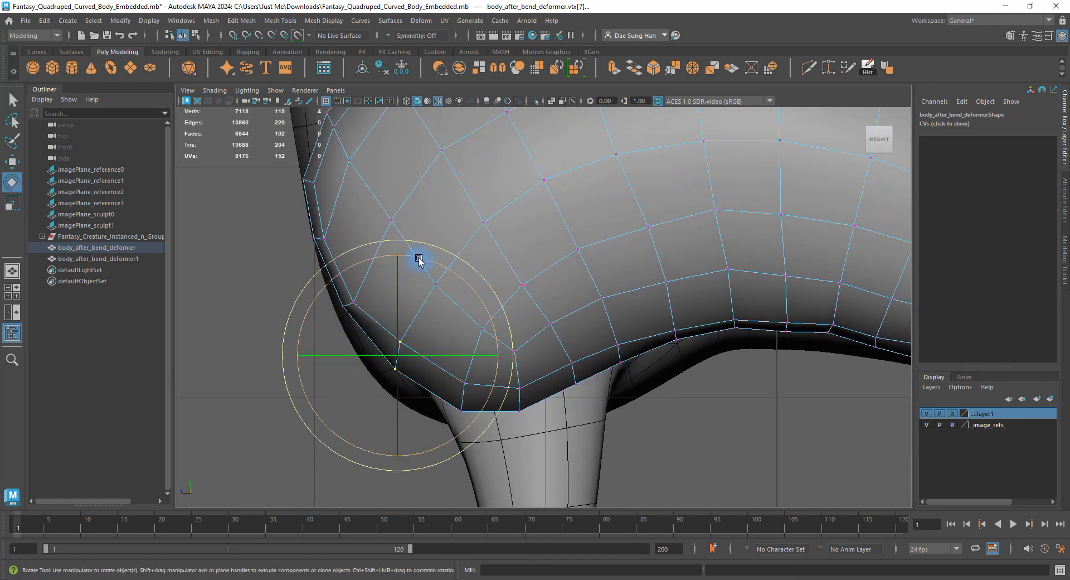
Rotate the selected vertices slightly, undo a bad move, and adjust one chest-curve vertex.
mouse_move(420, 256)
mouse_down()
mouse_move(476, 308)
mouse_move(399, 259)
mouse_up()
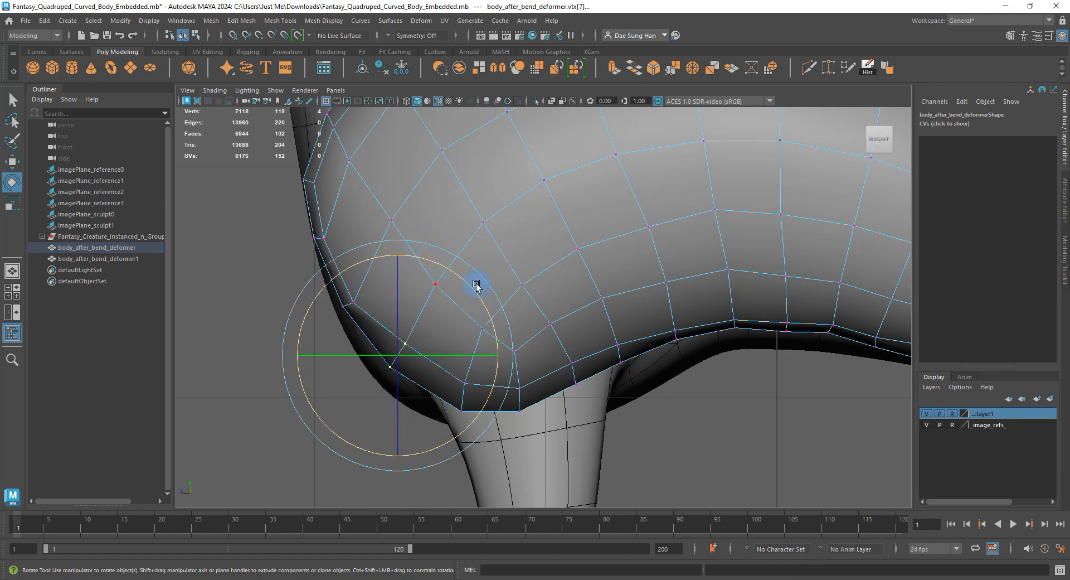
key(w)
middle_drag(313, 280, 377, 318)
key(z)
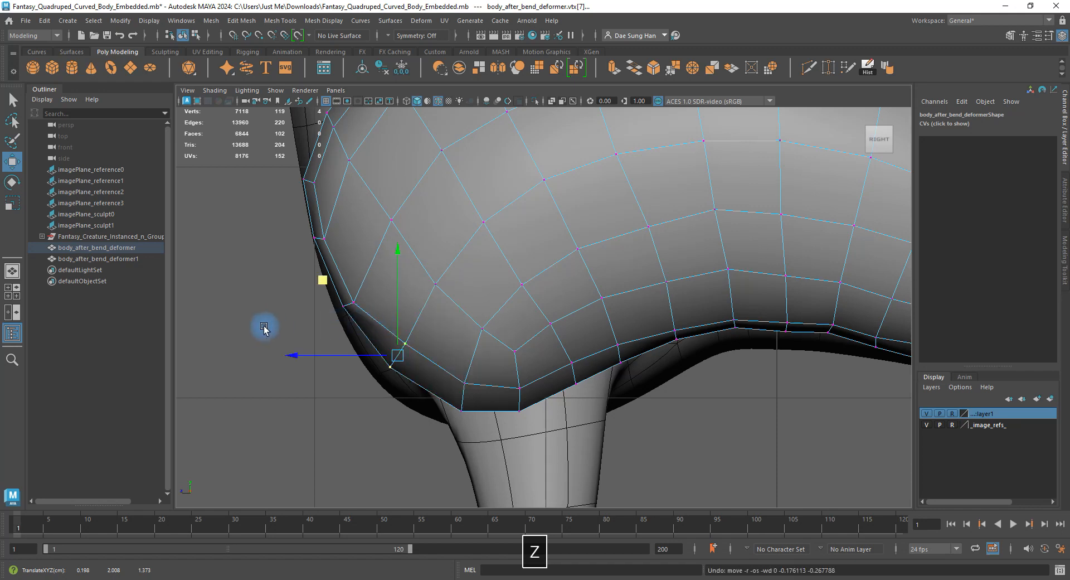
click(264, 329)
click(353, 307)
key(e)
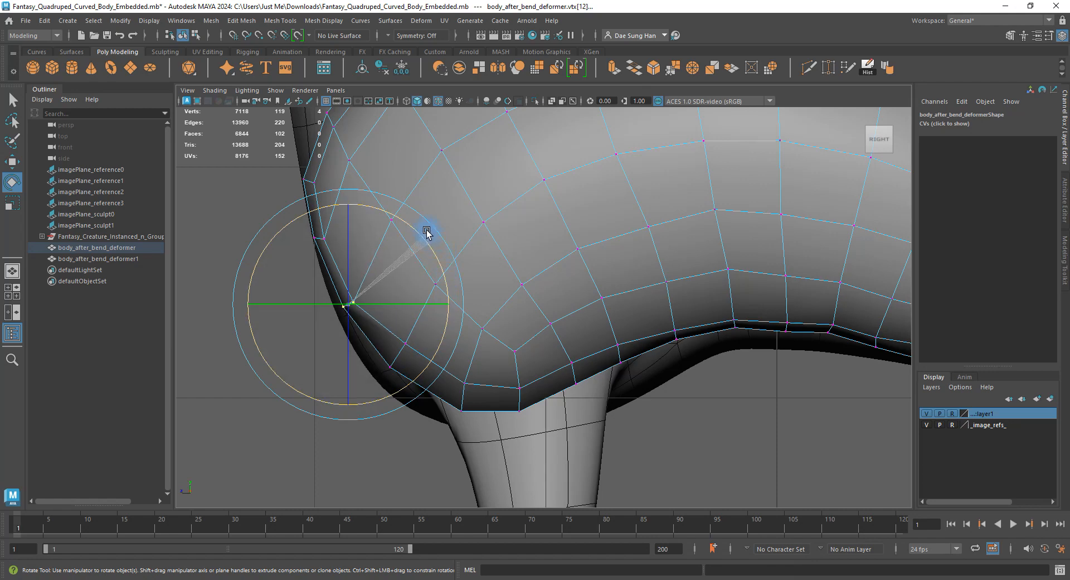
drag(392, 205, 391, 249)
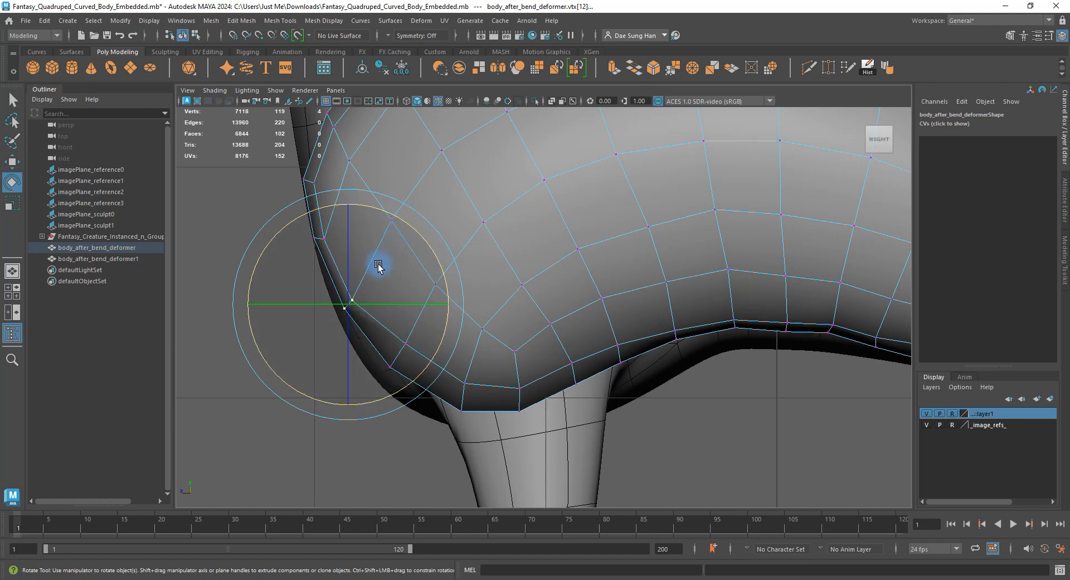
key(w)
drag(346, 305, 353, 294)
Marquee-select front-edge vertices and raise them, undoing an accidental object selection.
alt+middle_drag(352, 295, 389, 270)
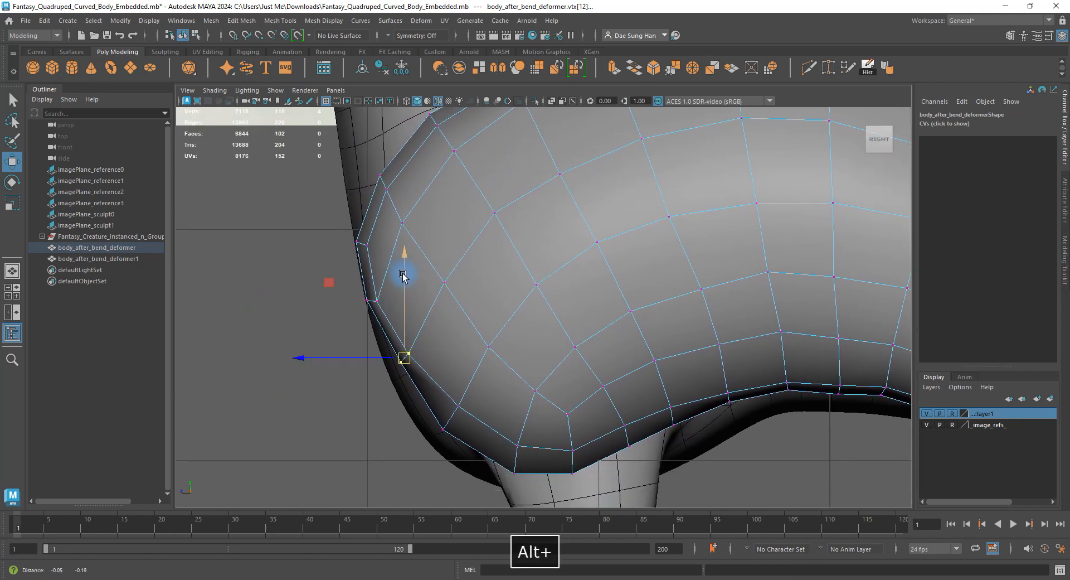
drag(341, 292, 366, 283)
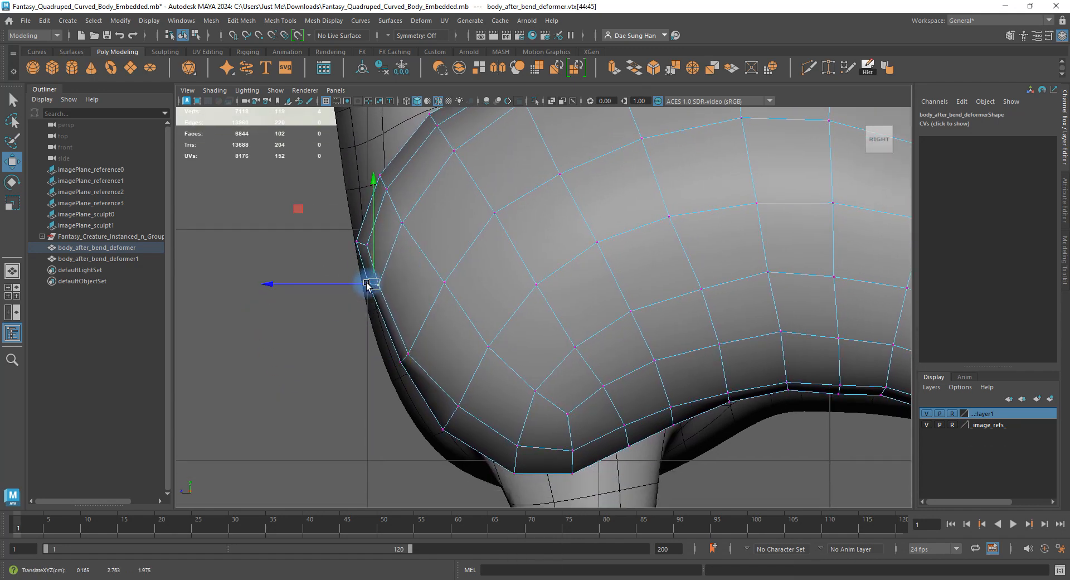
drag(348, 234, 369, 139)
drag(385, 180, 399, 163)
drag(390, 209, 421, 211)
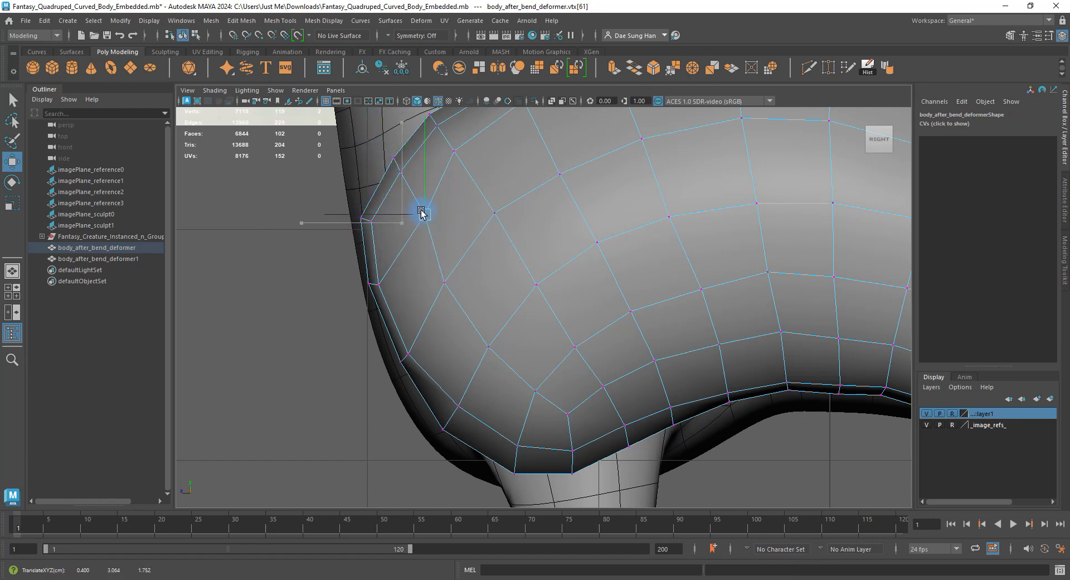
click(494, 354)
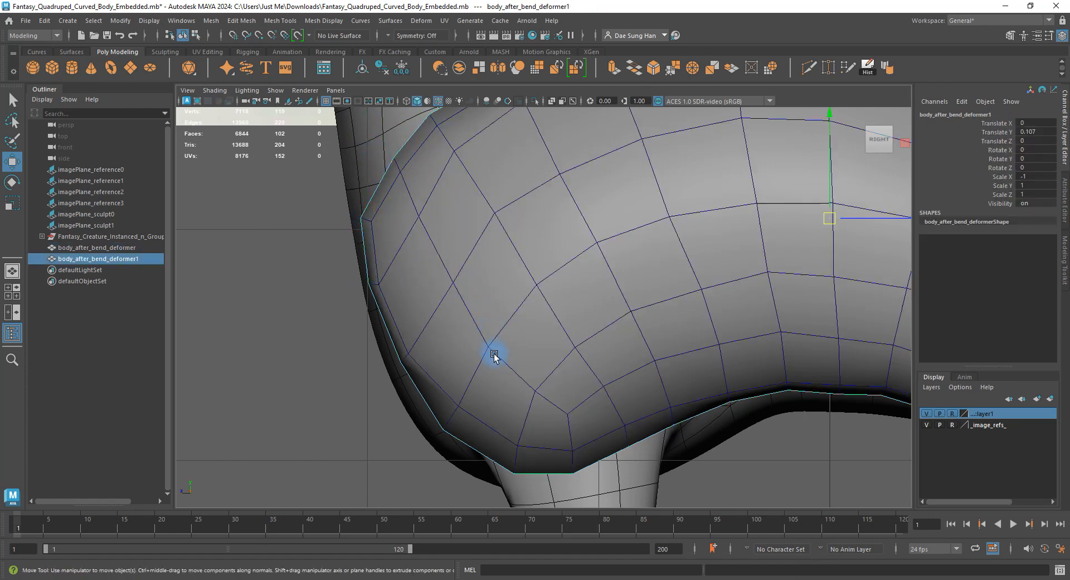
key(ctrl+z)
drag(492, 345, 492, 338)
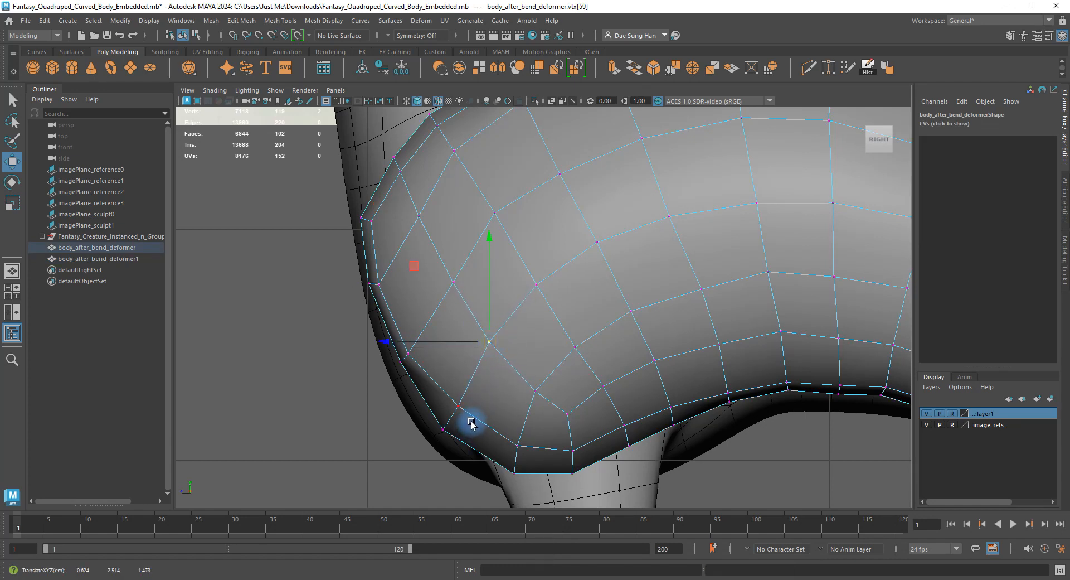
Push more front-curve vertices up and to the right along the chest edge.
click(408, 352)
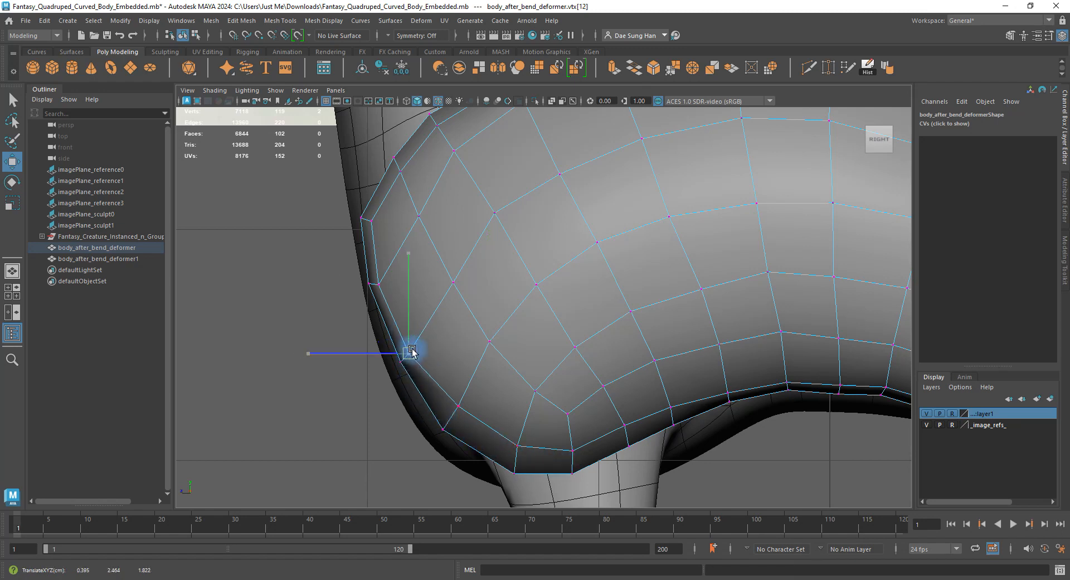
drag(409, 354, 416, 342)
click(393, 293)
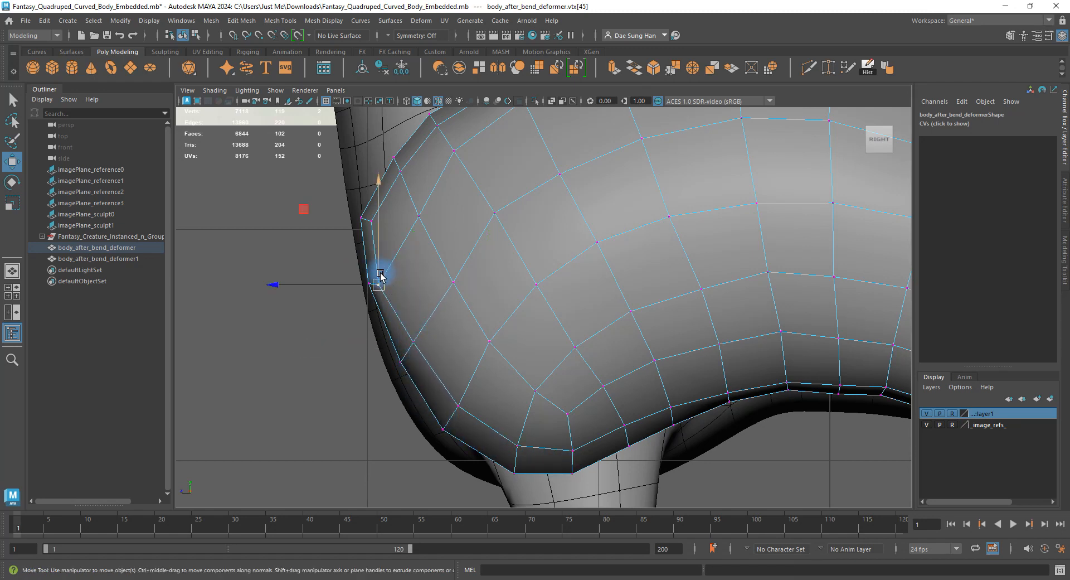
drag(378, 273, 392, 260)
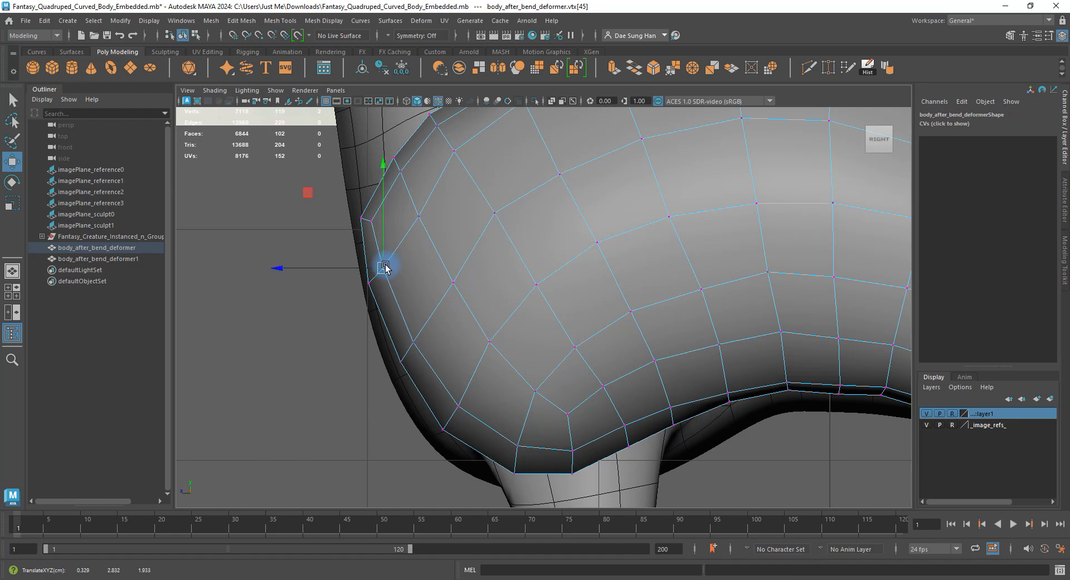
click(366, 216)
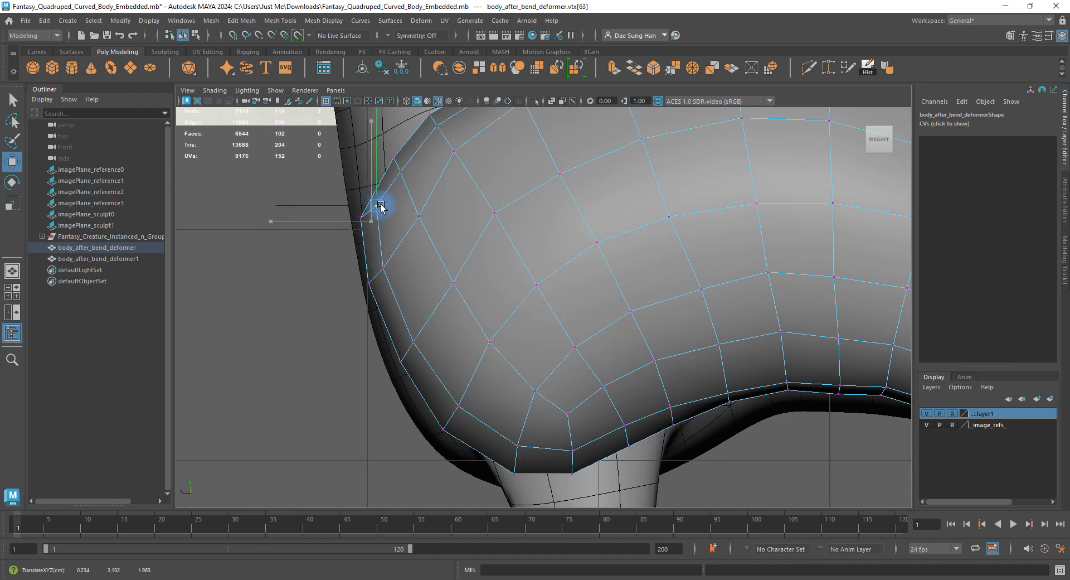
key(space)
key(space)
Orbit the perspective view around the bent body to inspect the chest, then clear the selection.
alt+drag(540, 277, 559, 357)
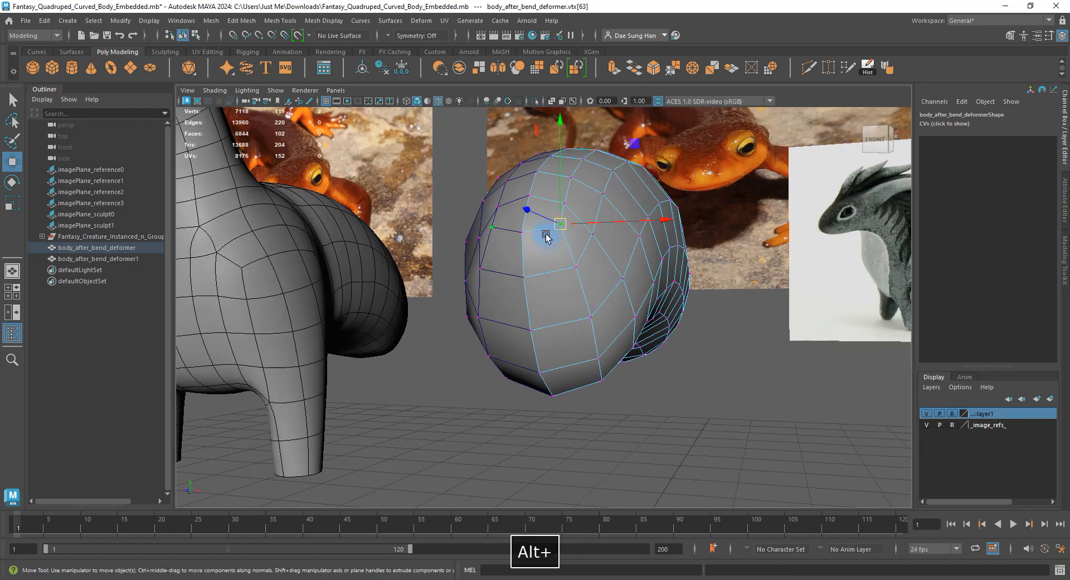
alt+drag(610, 332, 607, 295)
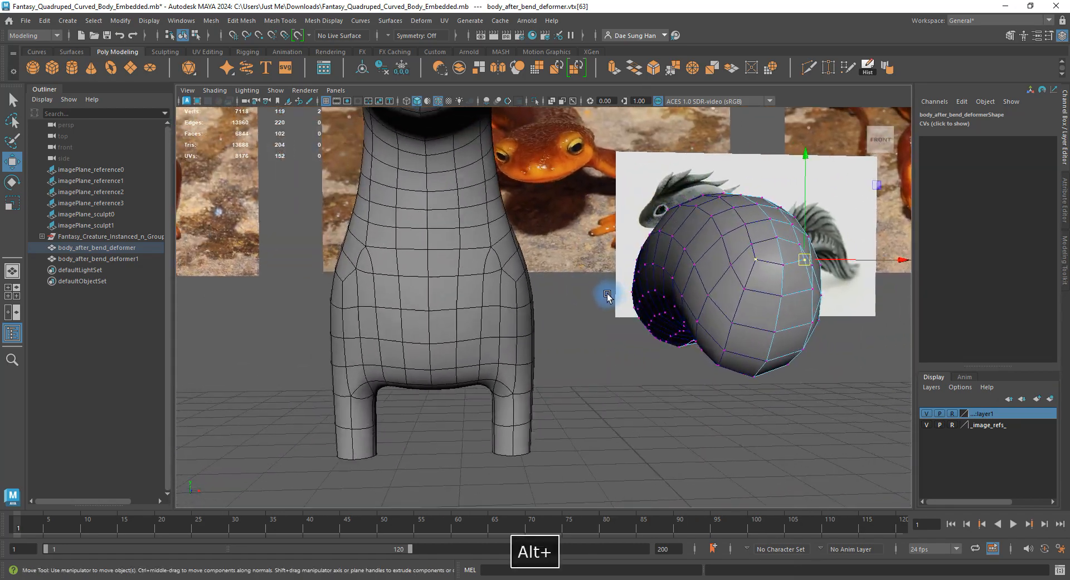
alt+drag(432, 289, 383, 295)
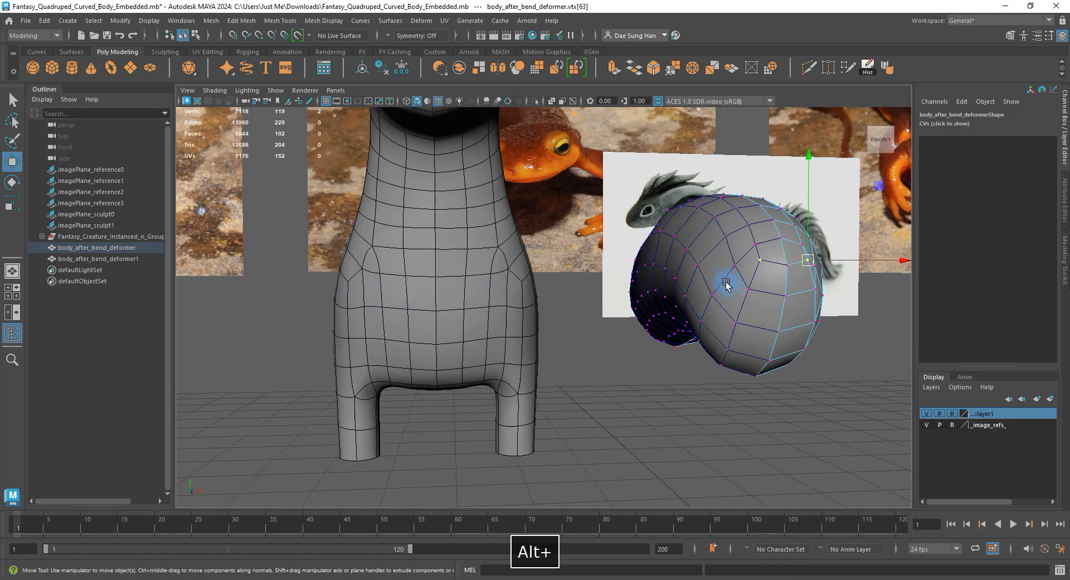
alt+drag(725, 284, 619, 269)
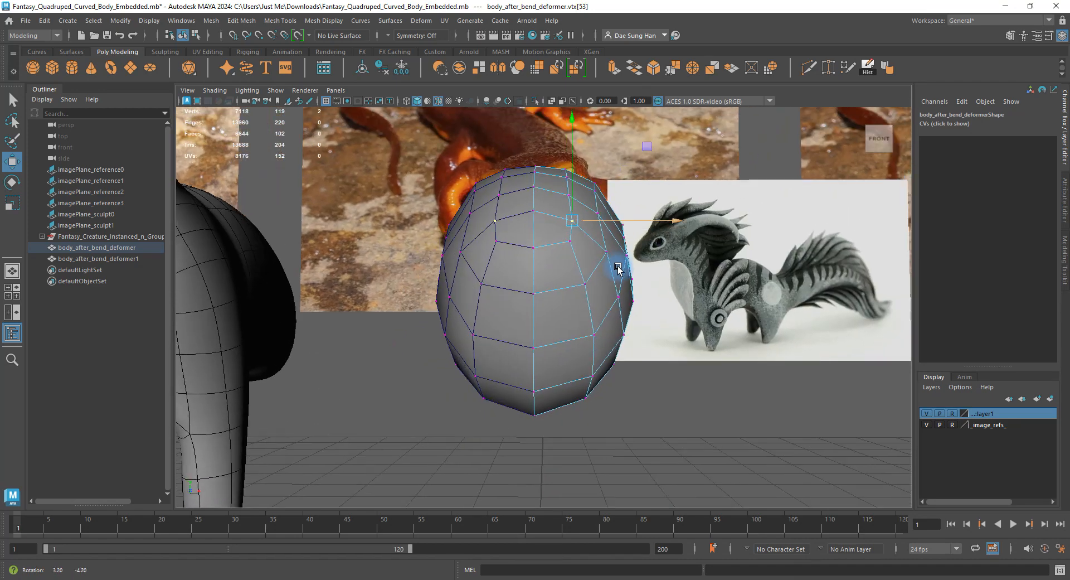
click(674, 282)
Return to the side view and check vertices across the body and front edge.
alt+drag(636, 320, 521, 318)
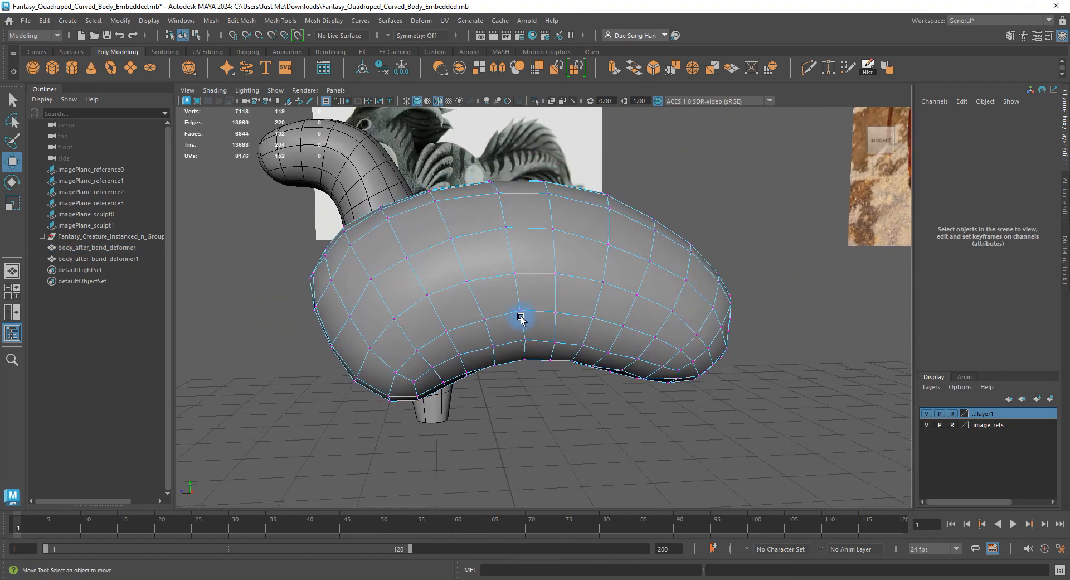
key(space)
key(space)
alt+right_drag(687, 363, 477, 306)
click(506, 297)
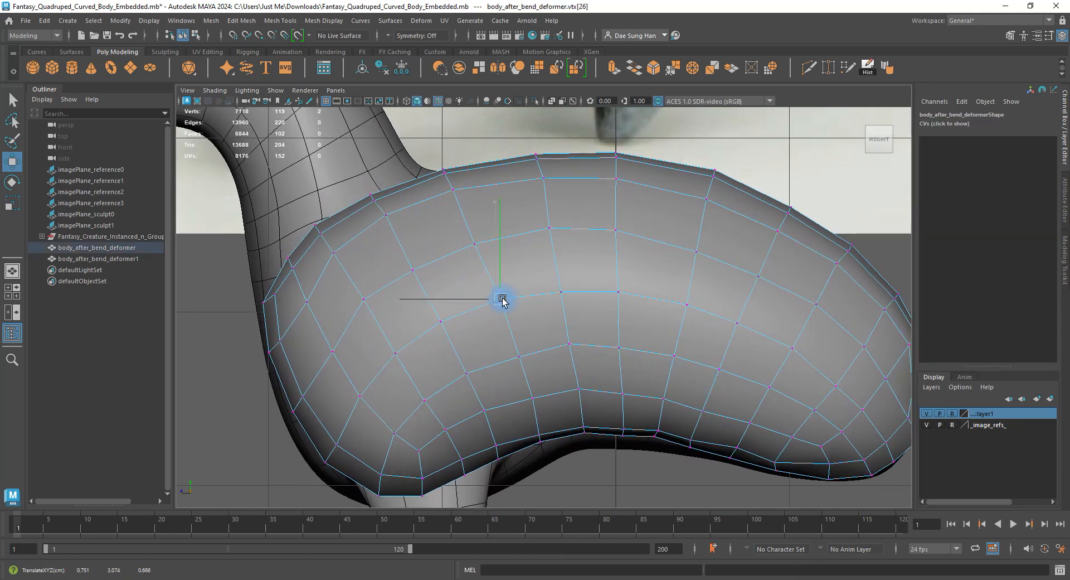
click(516, 352)
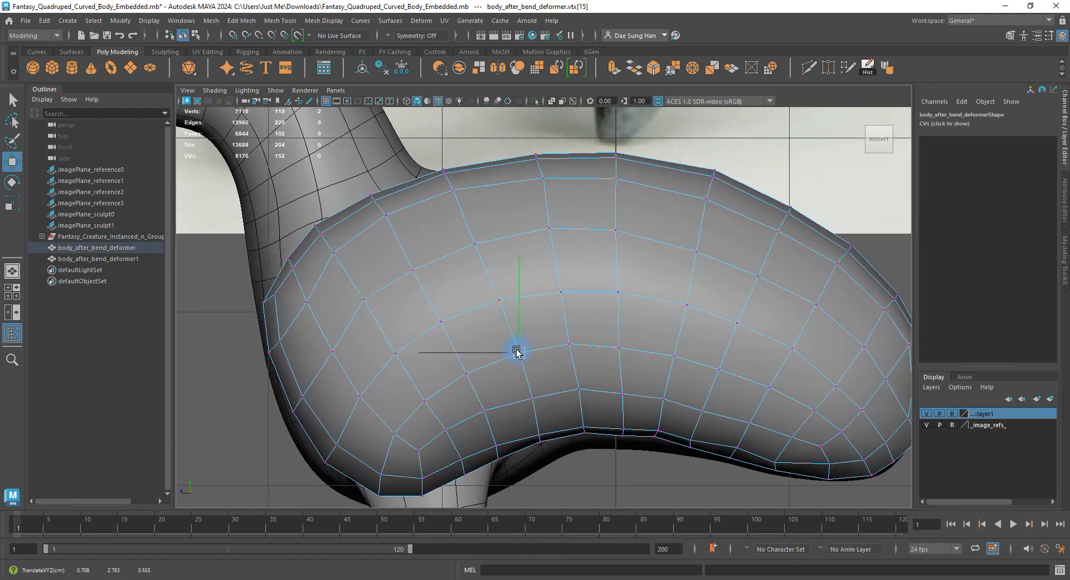
click(472, 243)
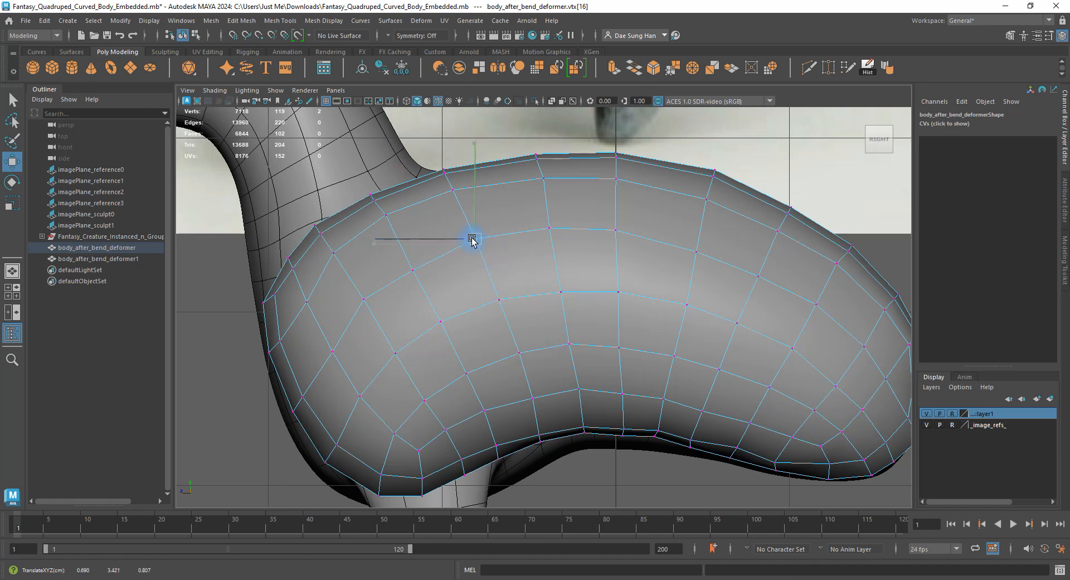
click(363, 299)
click(303, 301)
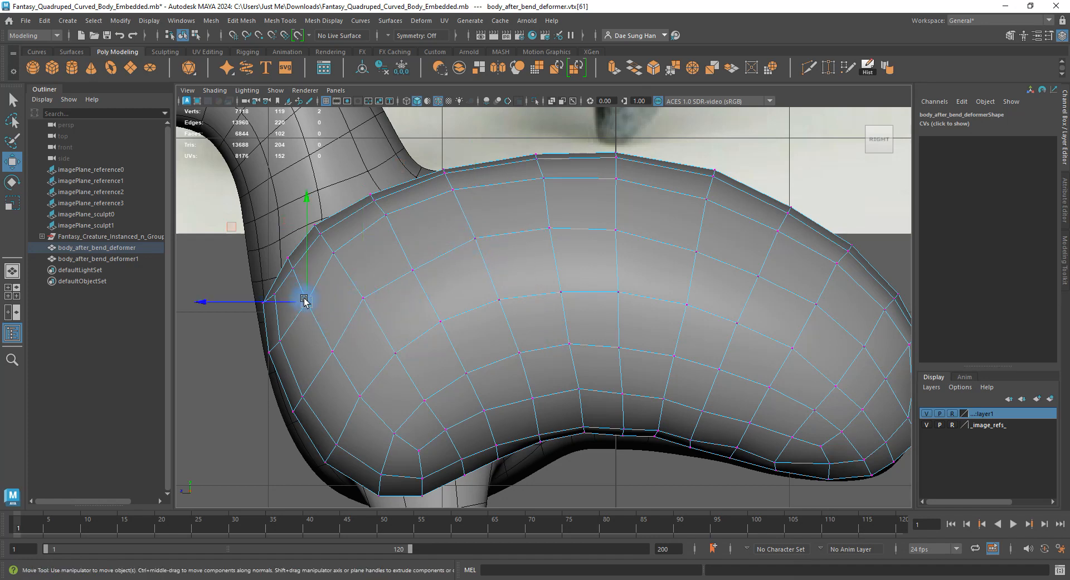
click(334, 253)
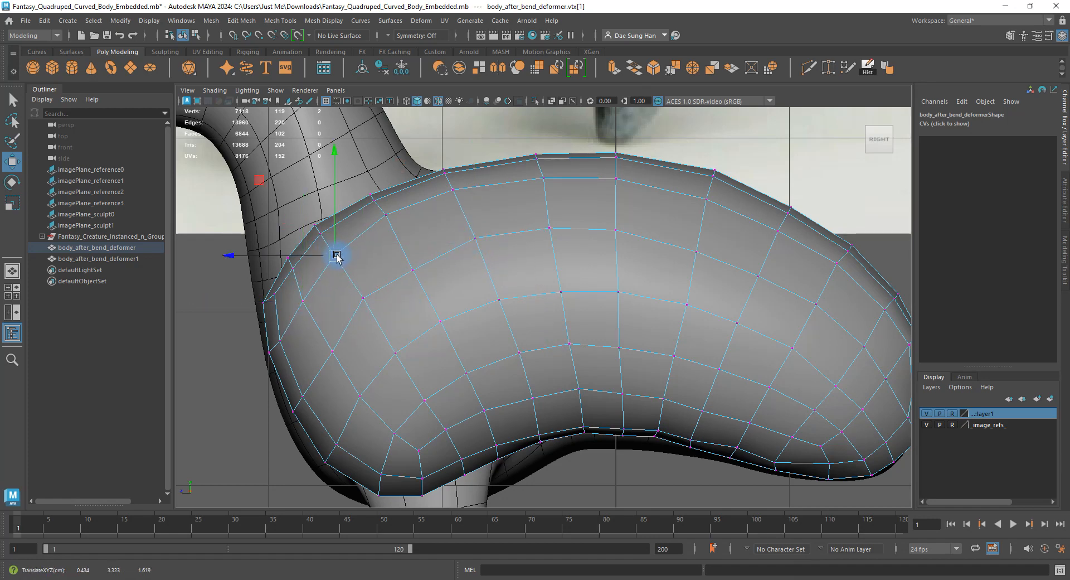
click(334, 352)
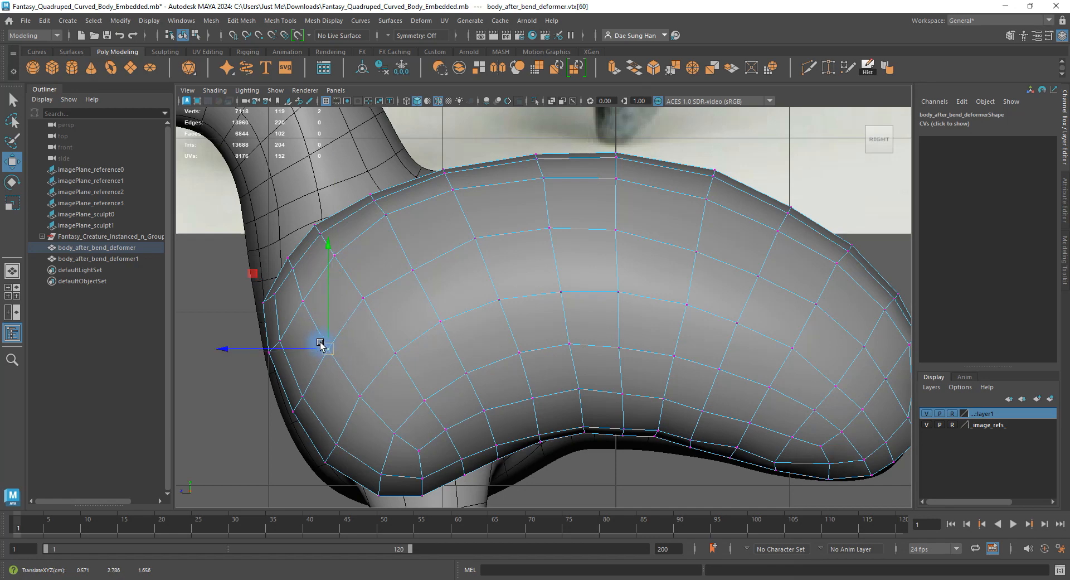
Select four lower-edge vertices and nudge them slightly right and up.
alt+middle_drag(723, 344, 519, 248)
alt+right_drag(520, 248, 573, 434)
drag(479, 401, 432, 348)
drag(454, 361, 468, 359)
alt+right_drag(468, 359, 580, 398)
Select the vertices along the belly edge and rotate them slightly.
click(464, 358)
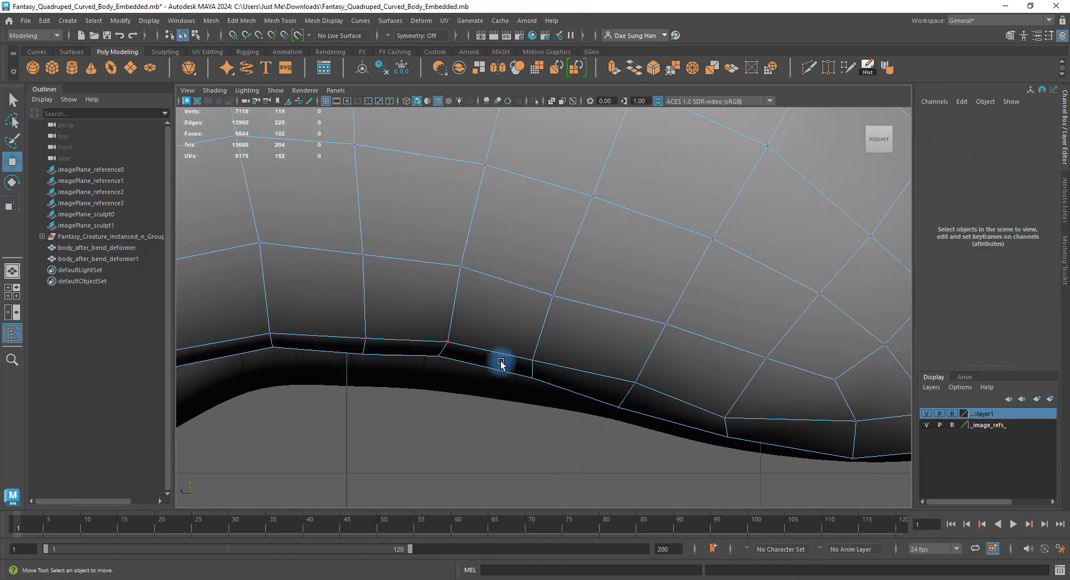
drag(567, 394, 489, 326)
key(e)
drag(601, 310, 540, 353)
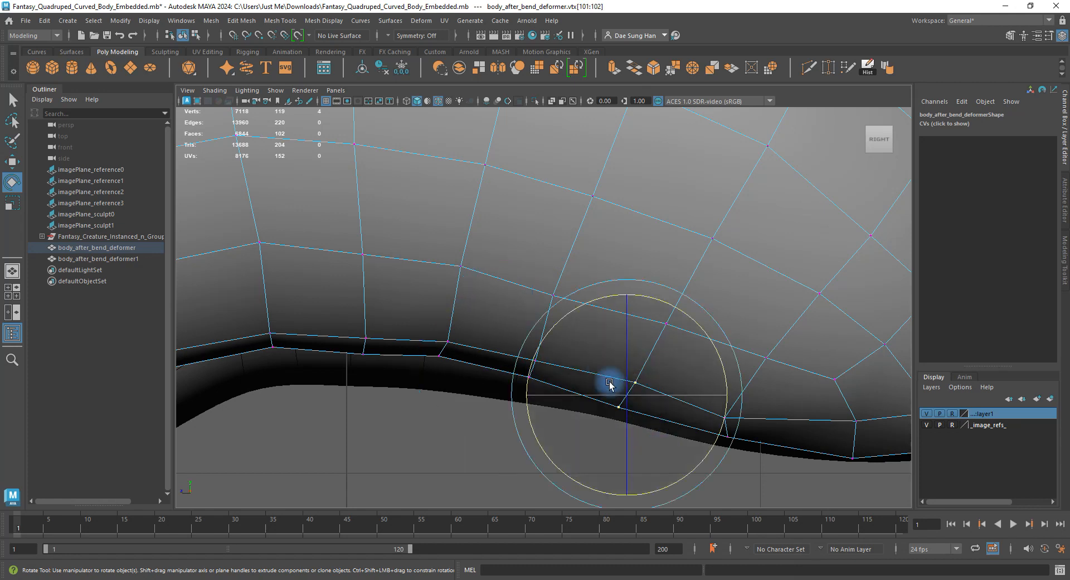
Nudge the next belly-edge vertices slightly up and right.
key(w)
click(694, 465)
drag(662, 396, 631, 388)
drag(652, 439, 628, 391)
Rotate the pair of lower-edge vertices to tilt that edge.
drag(706, 406, 763, 475)
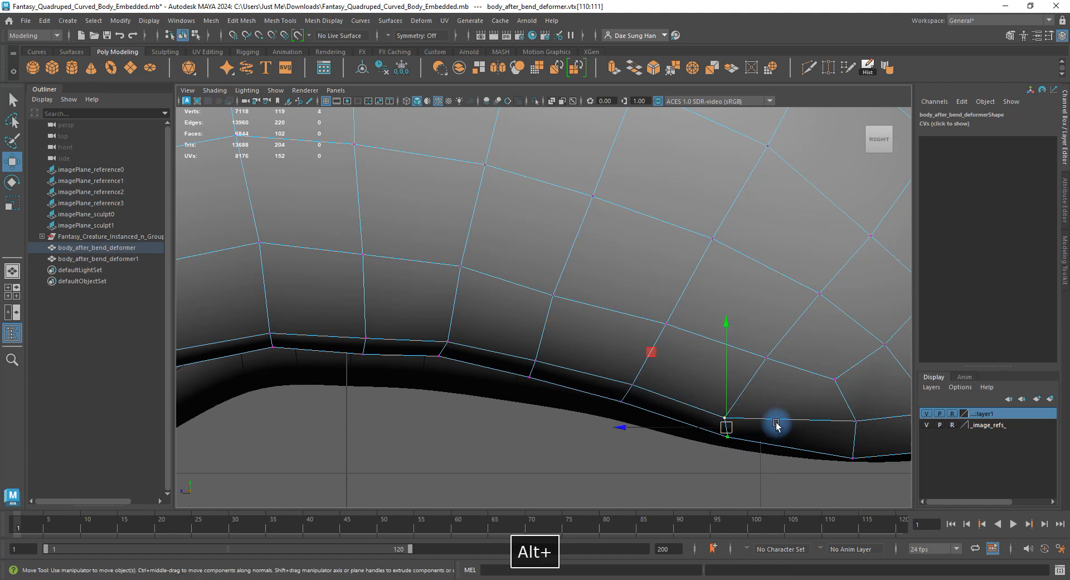
alt+middle_drag(724, 434, 578, 373)
key(e)
drag(639, 291, 436, 433)
click(436, 433)
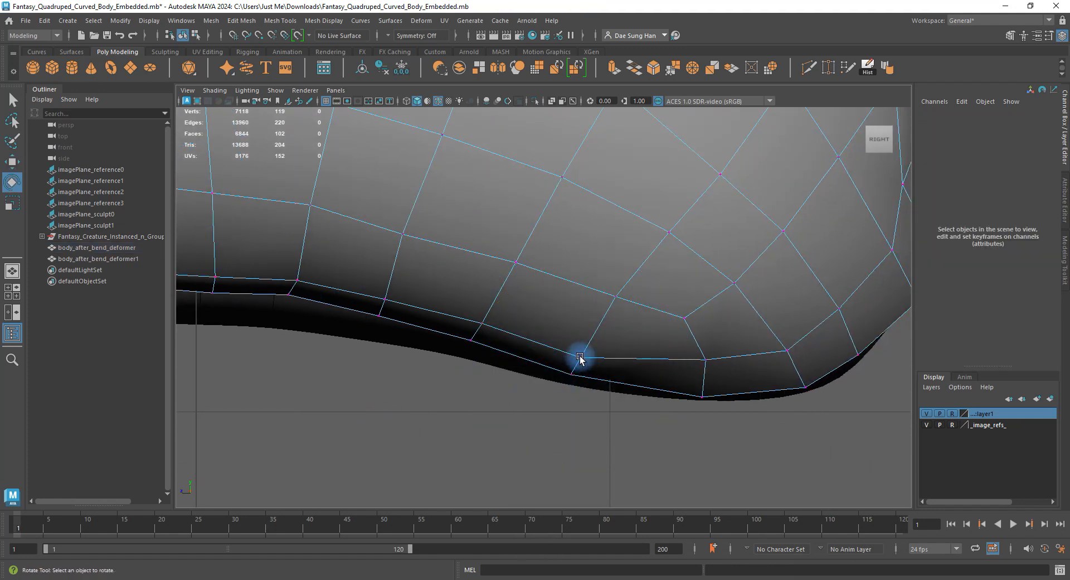
Pull a single lower-belly vertex down, then switch selection to faces.
click(706, 363)
key(w)
drag(707, 363, 708, 375)
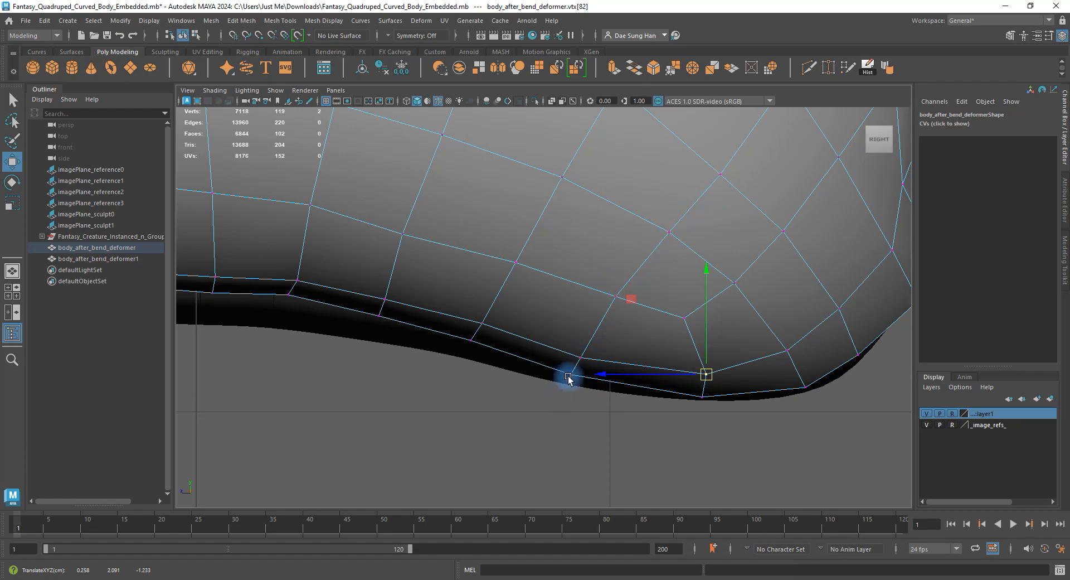
drag(600, 273, 638, 320)
right_drag(561, 335, 565, 284)
right_drag(566, 284, 539, 400)
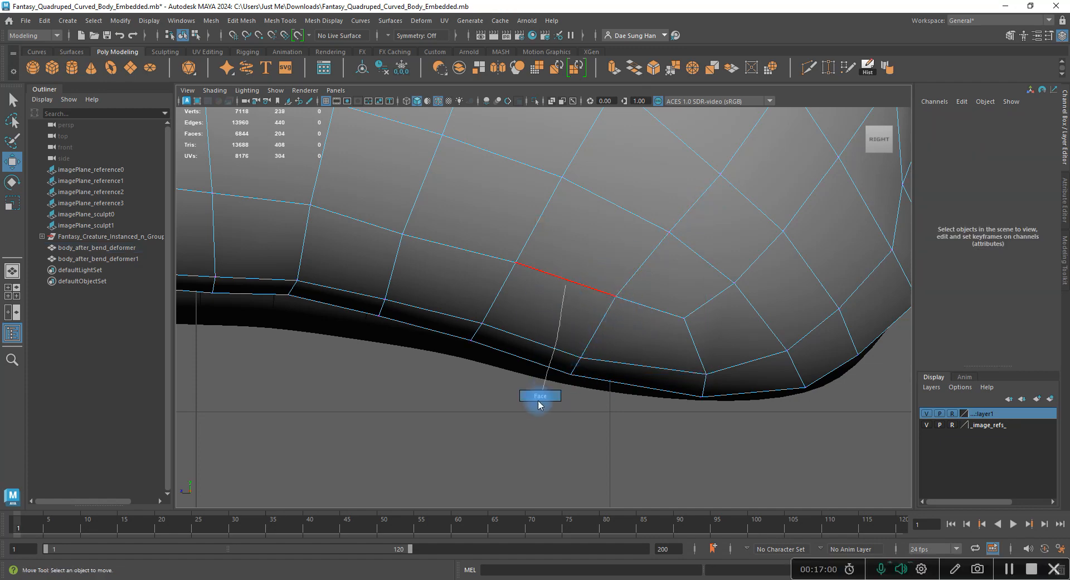
Select a belly face and inspect the body in the enlarged perspective view.
click(535, 351)
key(space)
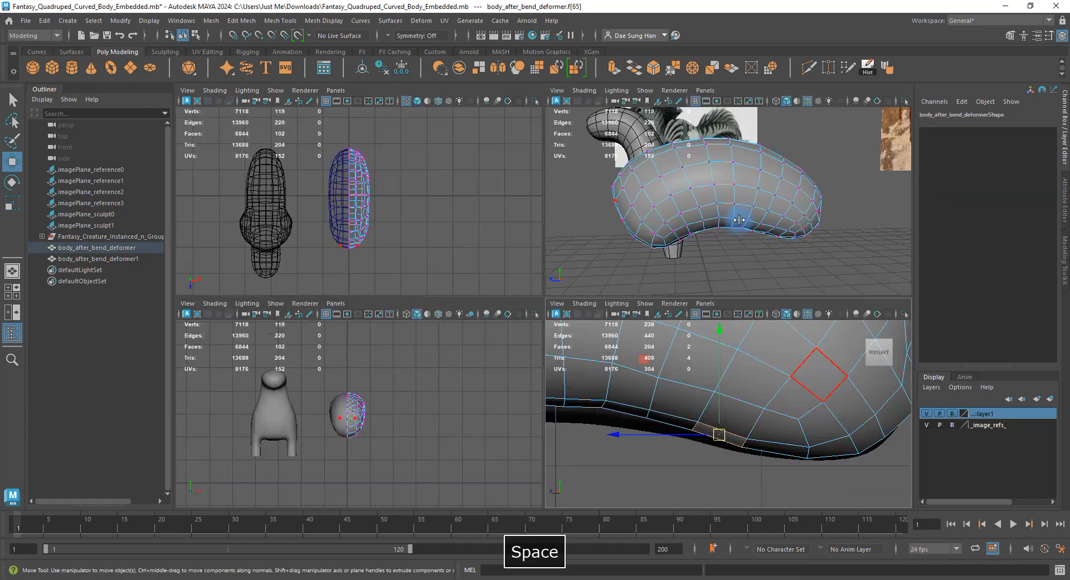
key(space)
alt+drag(733, 219, 712, 289)
alt+right_drag(711, 289, 771, 401)
alt+drag(771, 401, 661, 313)
alt+middle_drag(661, 313, 596, 281)
Select two belly vertices and return to the four-pane layout.
right_drag(605, 357, 490, 332)
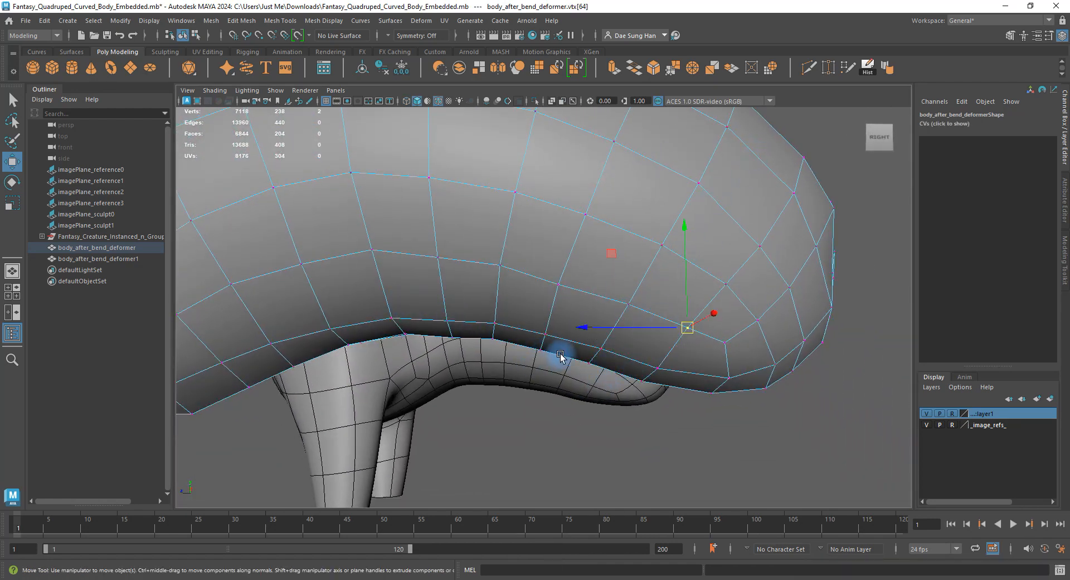
drag(584, 308, 587, 312)
key(space)
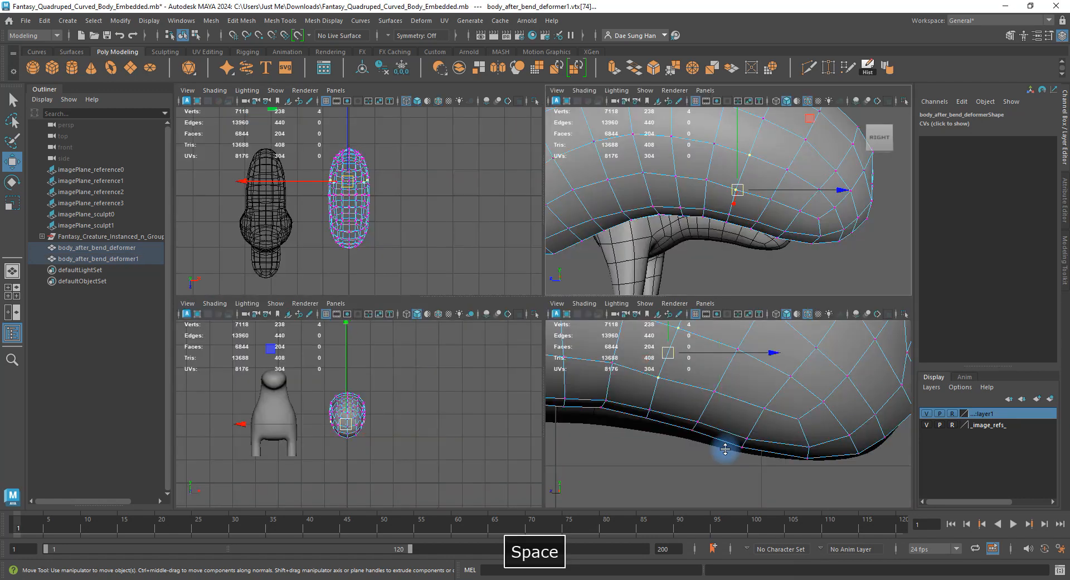
In the enlarged side view, raise a few belly vertices slightly up and right.
key(space)
alt+middle_drag(628, 325, 739, 449)
click(514, 358)
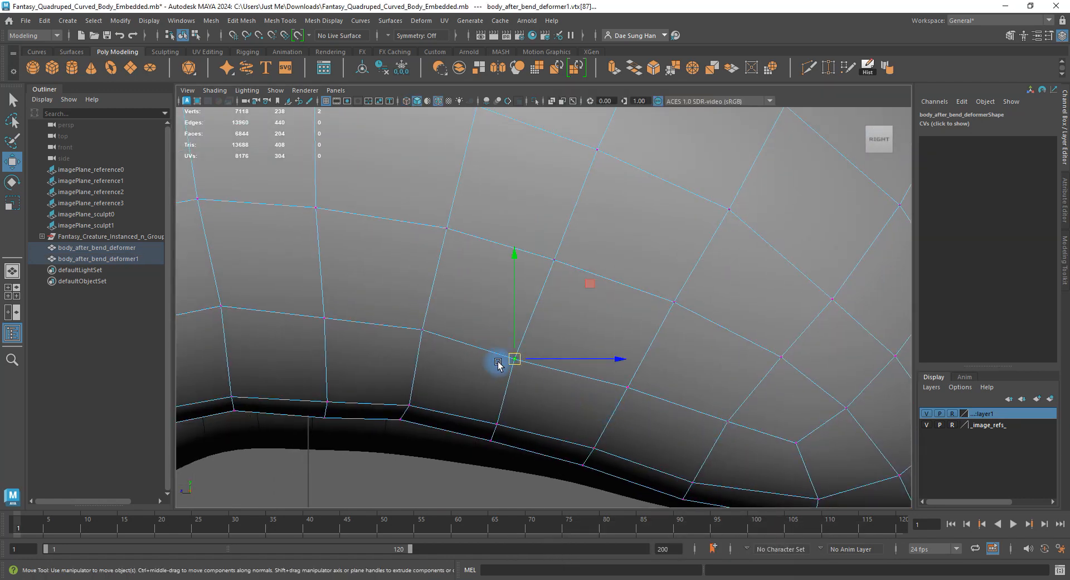
drag(514, 359, 521, 344)
alt+middle_drag(517, 346, 585, 313)
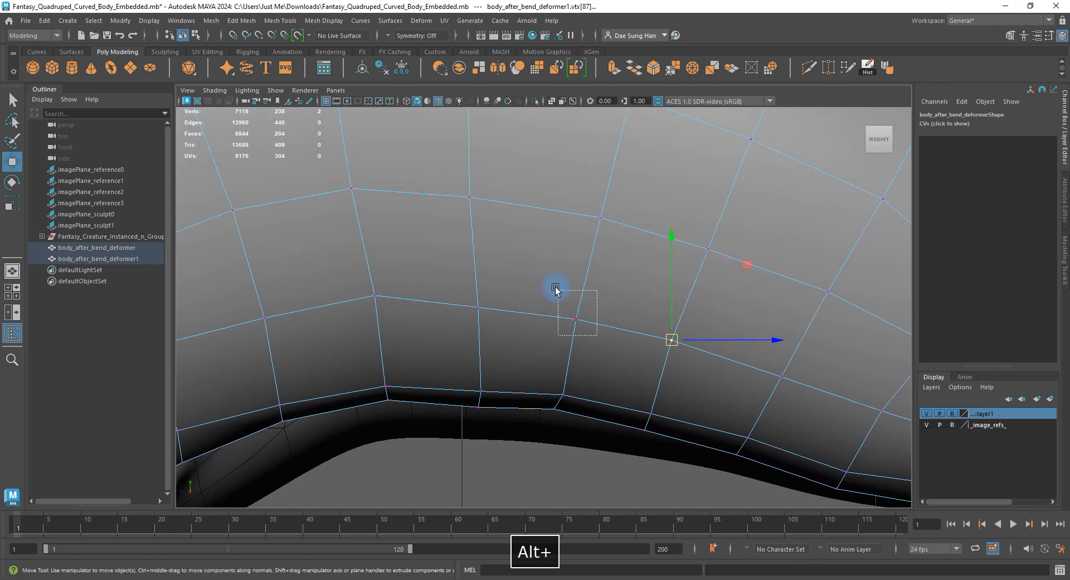
click(577, 312)
click(479, 310)
drag(479, 309, 475, 300)
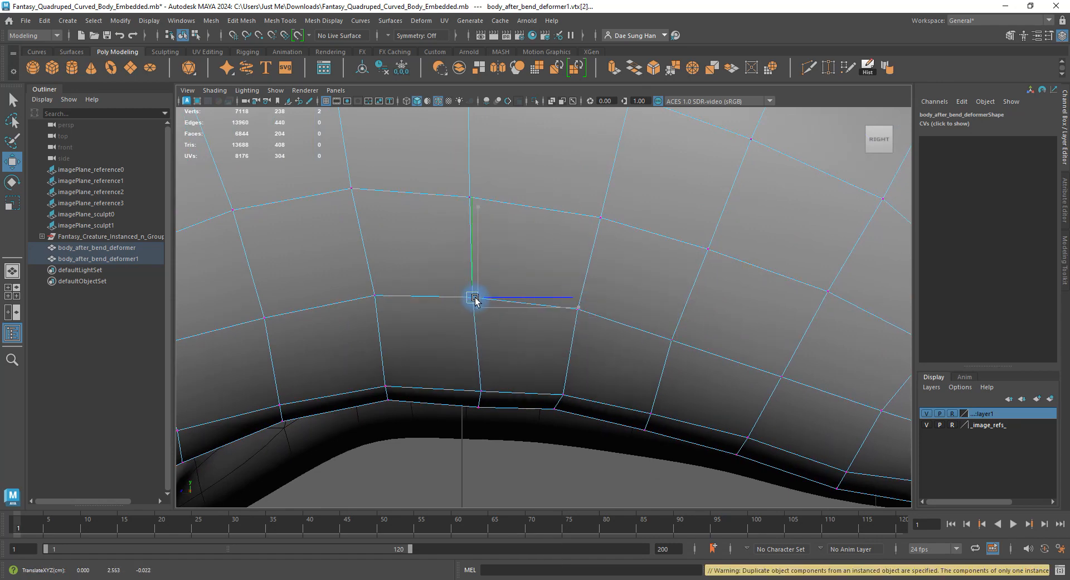
Lift the next vertices along the outer edge up and right.
alt+middle_drag(422, 151, 433, 246)
drag(433, 246, 500, 314)
drag(480, 291, 483, 280)
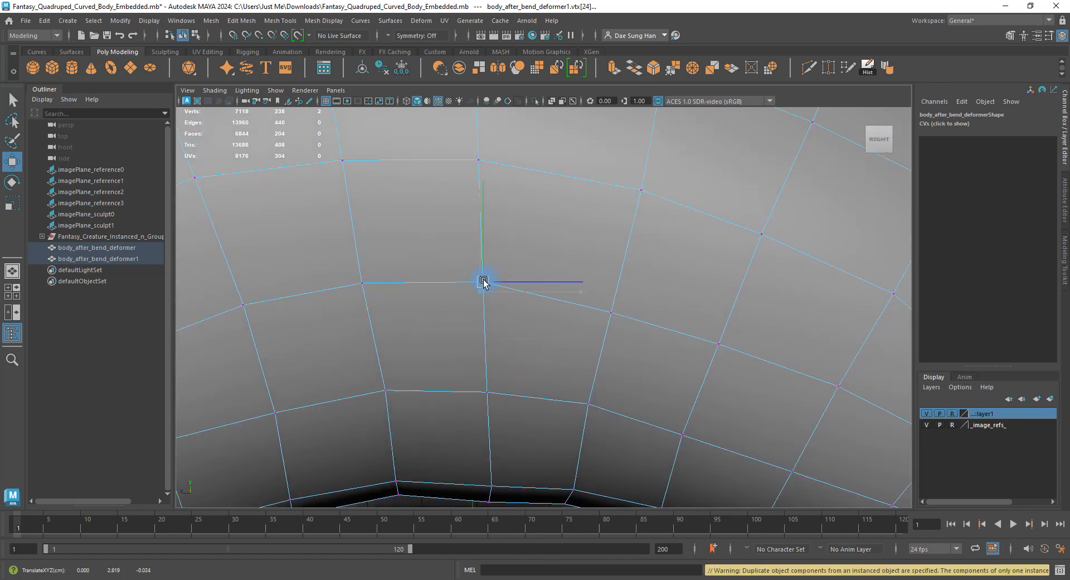
drag(584, 255, 626, 326)
mouse_move(610, 311)
mouse_down()
mouse_move(617, 300)
mouse_move(609, 304)
mouse_up()
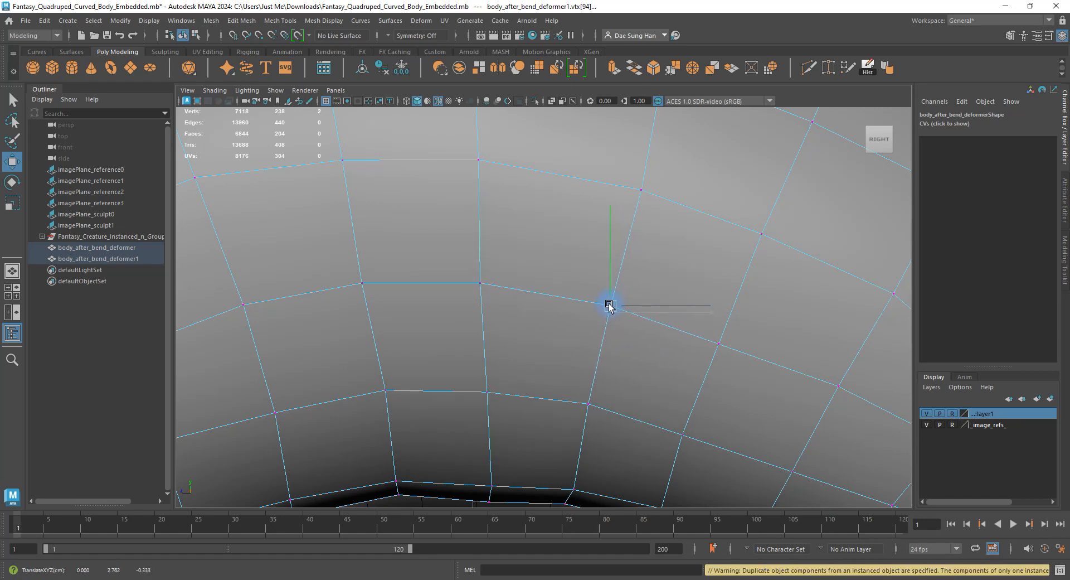
drag(778, 396, 722, 335)
drag(787, 279, 742, 192)
alt+middle_drag(762, 240, 709, 355)
drag(709, 349, 714, 339)
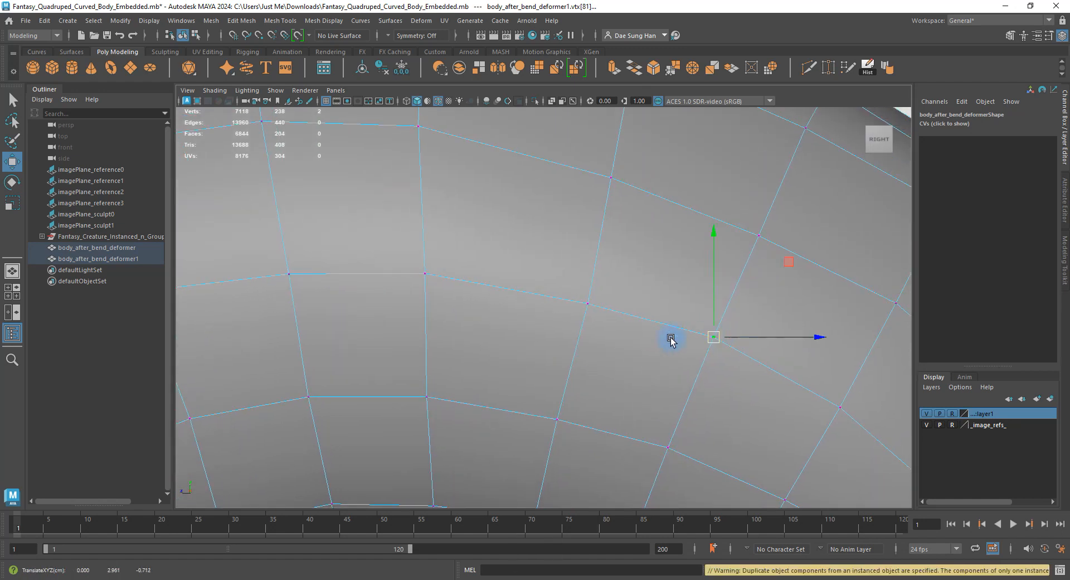
Raise further vertices along the edge loop to round the contour.
drag(629, 340, 583, 292)
alt+middle_drag(425, 267, 491, 331)
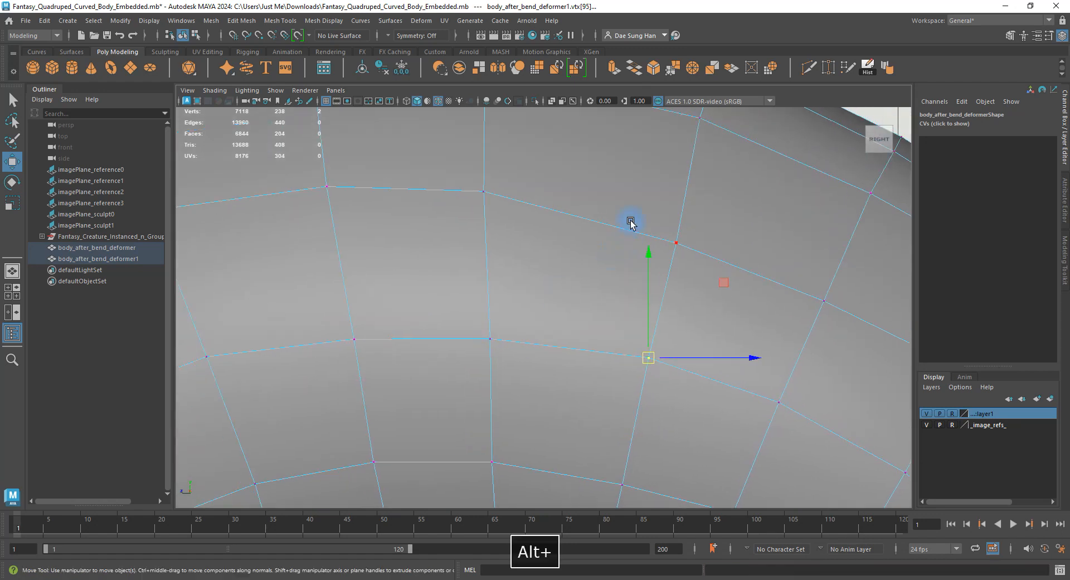
drag(631, 221, 679, 225)
alt+middle_drag(806, 265, 552, 285)
drag(555, 291, 608, 366)
drag(584, 304, 587, 364)
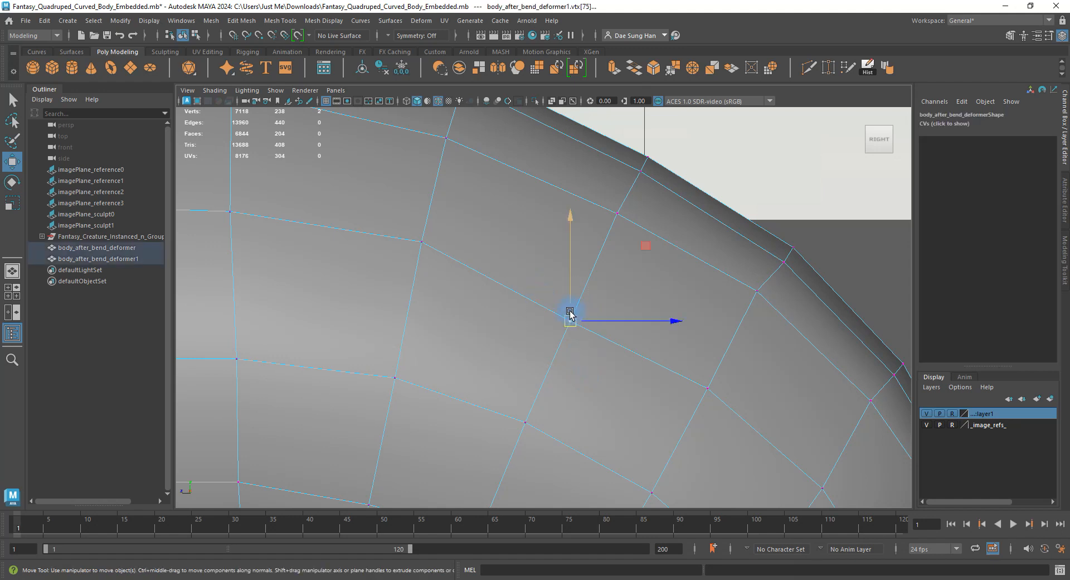
drag(571, 316, 577, 299)
Nudge vertices near the rear curve up and left.
alt+middle_drag(669, 302, 639, 386)
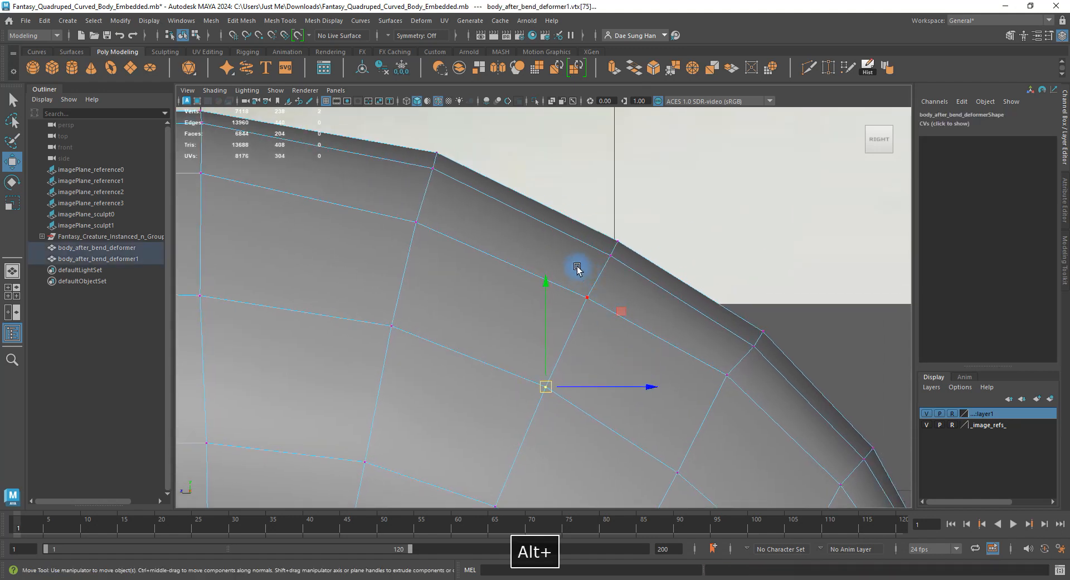
drag(577, 267, 600, 331)
drag(593, 295, 600, 290)
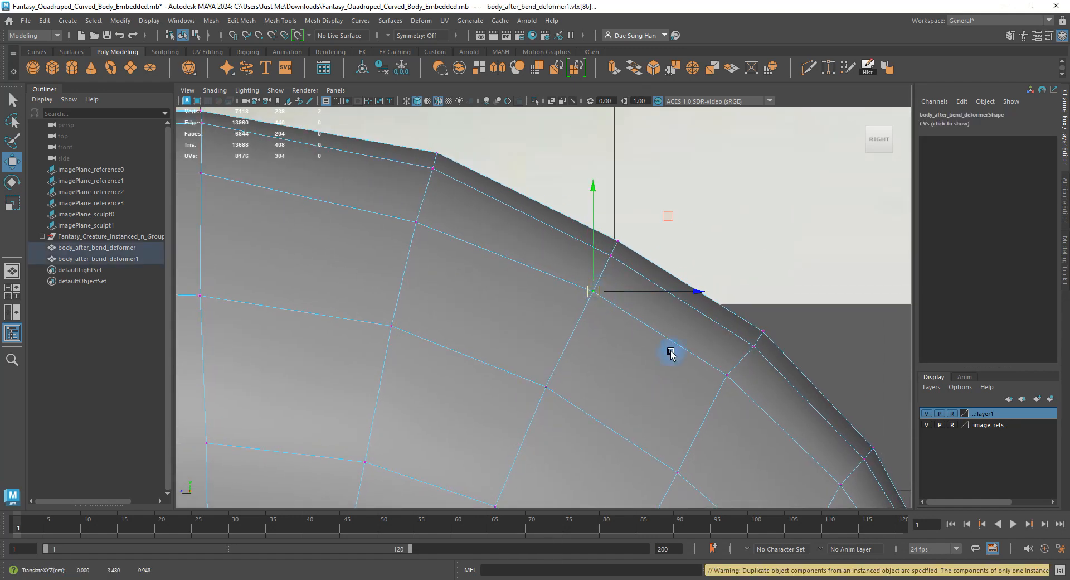
alt+middle_drag(670, 354, 574, 268)
click(573, 270)
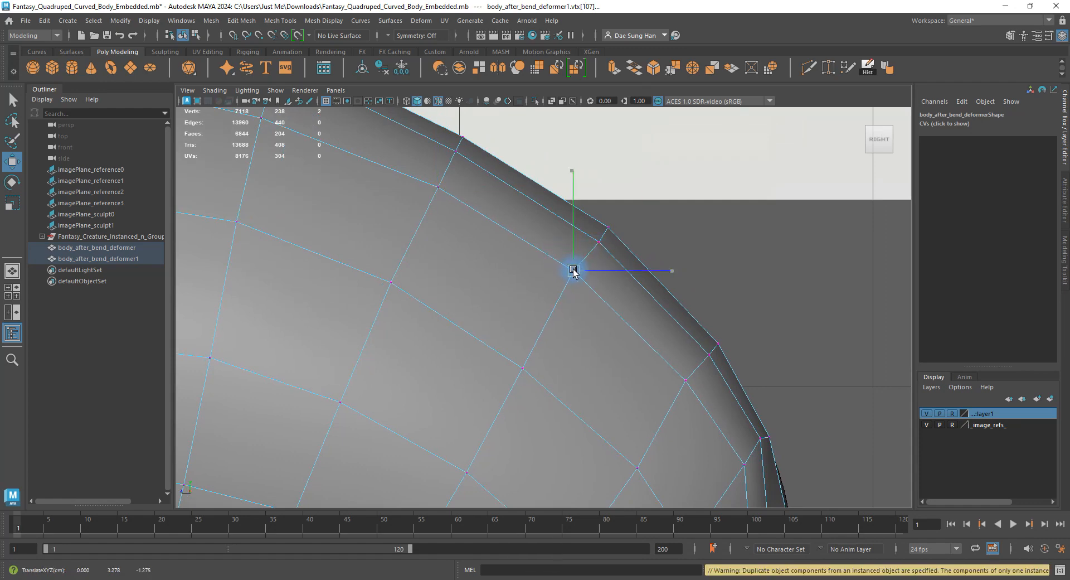
drag(576, 272, 577, 272)
alt+middle_drag(637, 353, 550, 144)
drag(584, 296, 518, 221)
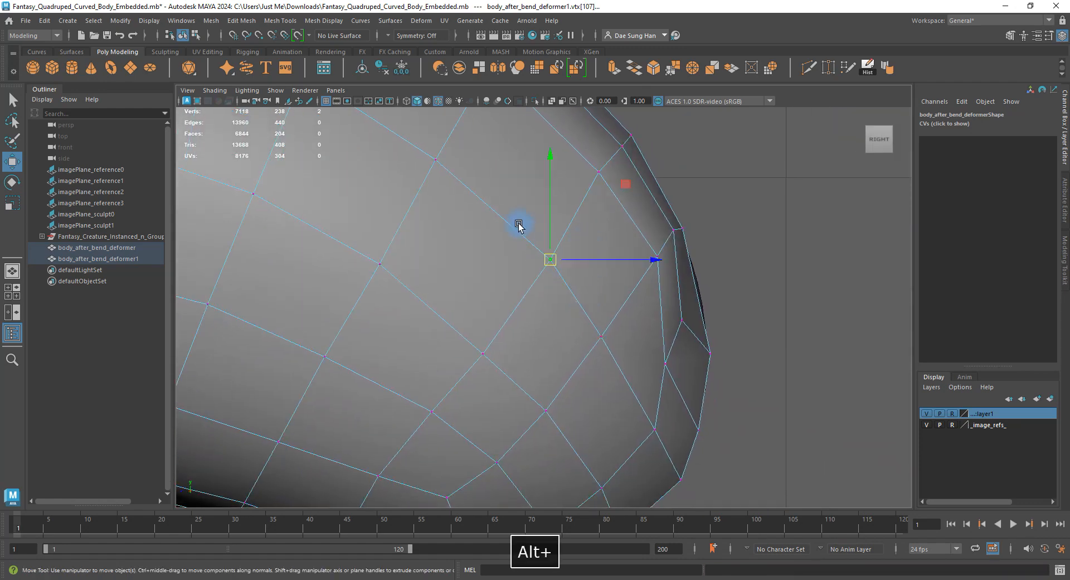
drag(556, 258, 552, 249)
Raise and nudge the rear-rim vertices up and left to smooth the rear outline.
click(482, 353)
drag(478, 354, 477, 342)
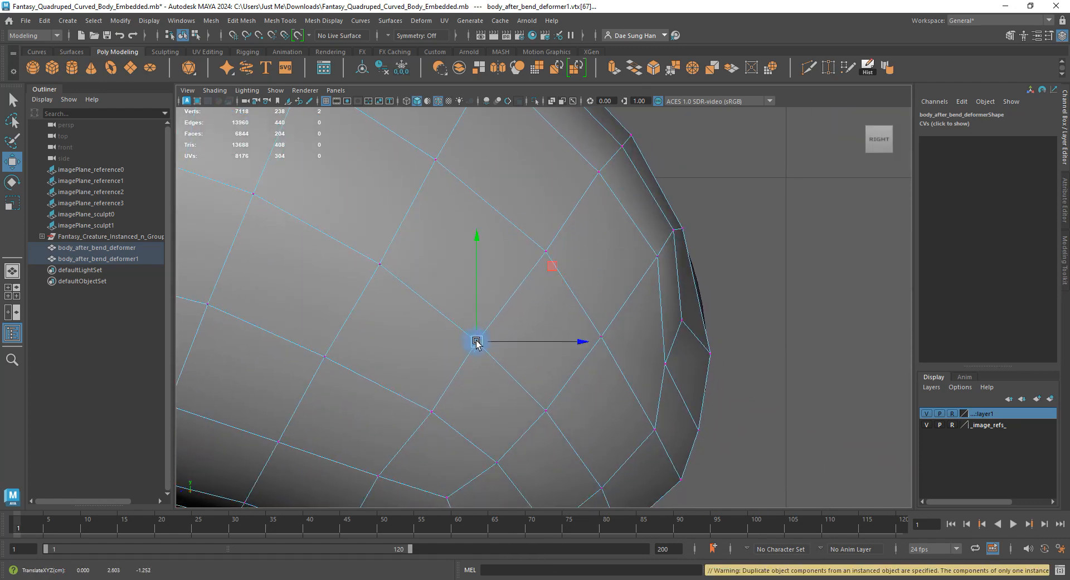
click(546, 251)
drag(546, 251, 540, 244)
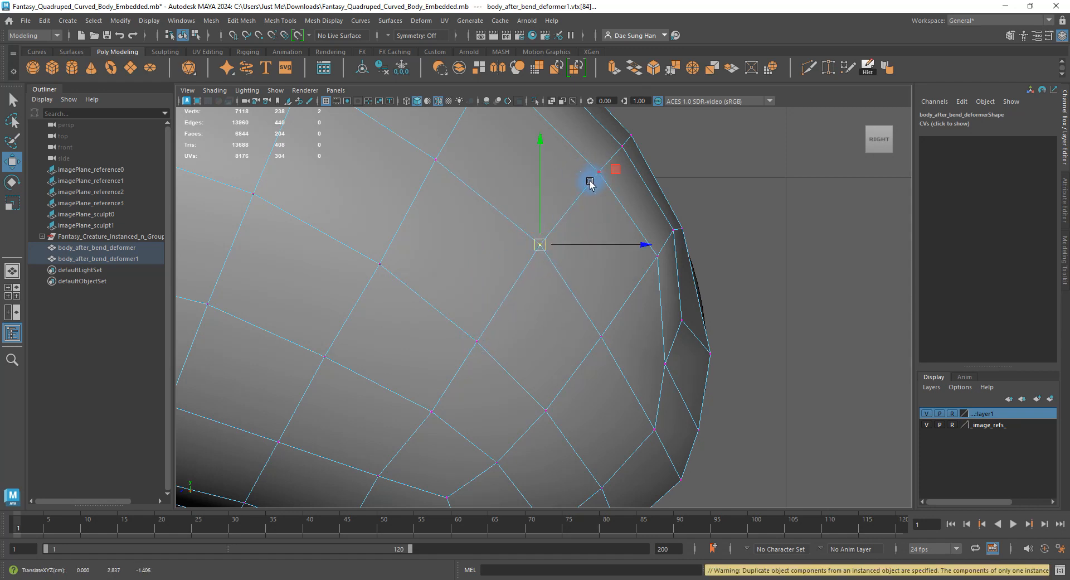
alt+middle_drag(509, 343, 572, 306)
drag(564, 329, 503, 262)
drag(541, 305, 534, 298)
Nudge a vertex just above the belly edge down and left.
drag(456, 348, 486, 385)
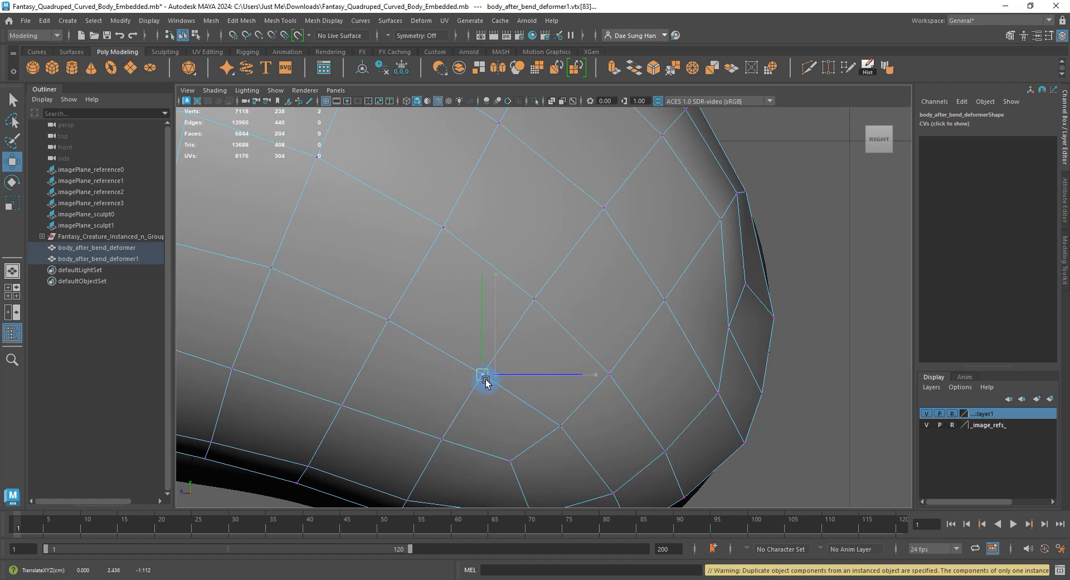
alt+middle_drag(484, 410, 495, 359)
click(477, 325)
drag(477, 326, 474, 330)
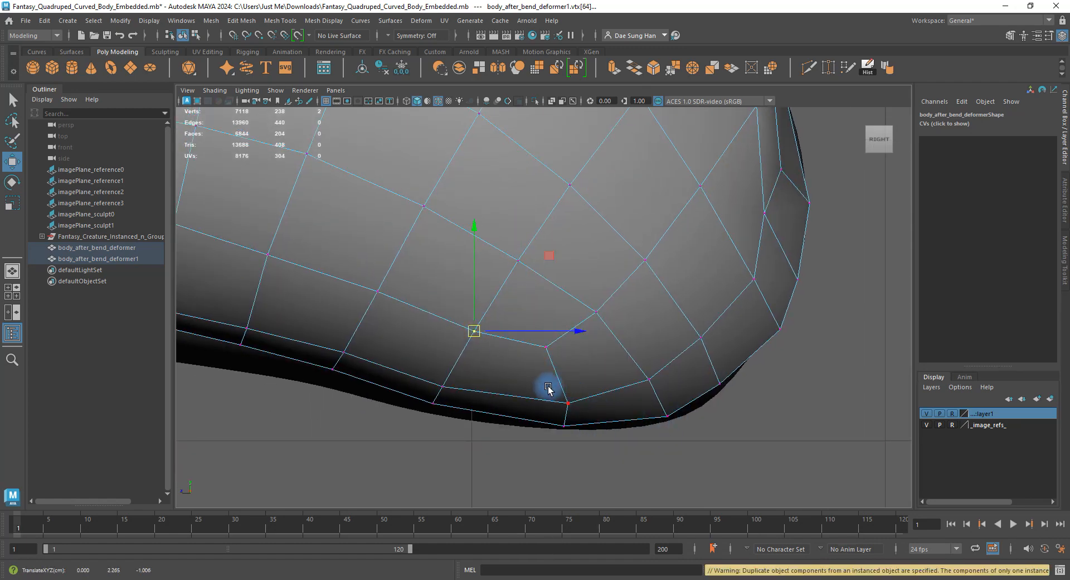
Rotate and shift two lower-edge vertices to level the belly edge.
drag(548, 389, 572, 432)
key(e)
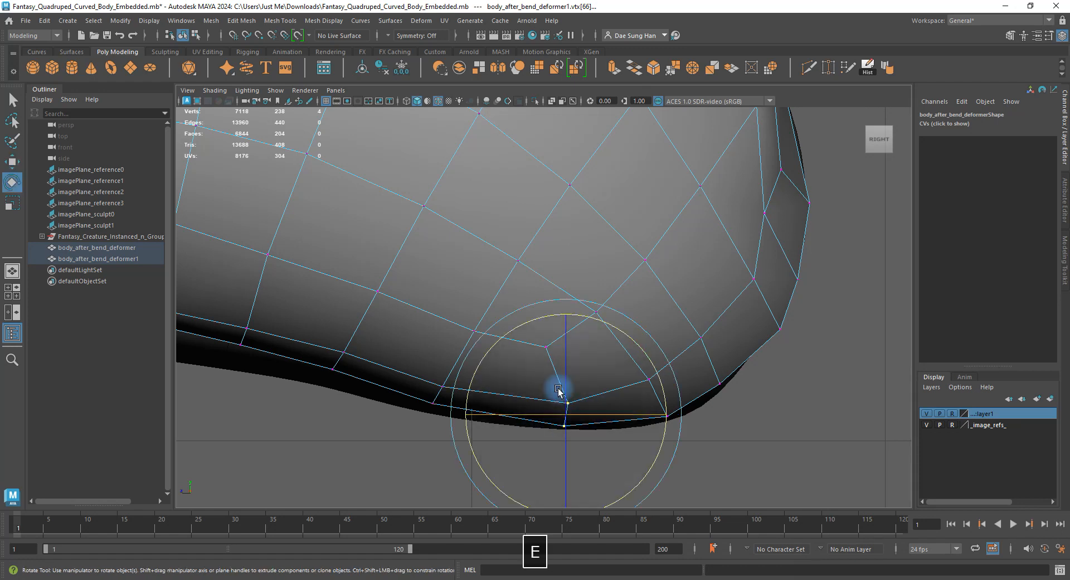
drag(502, 348, 489, 369)
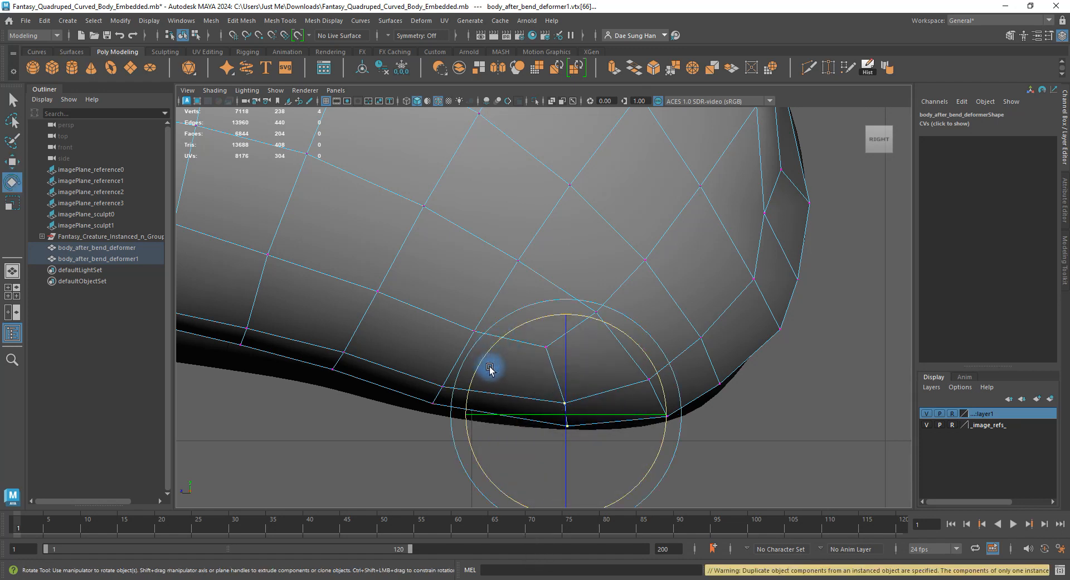
key(w)
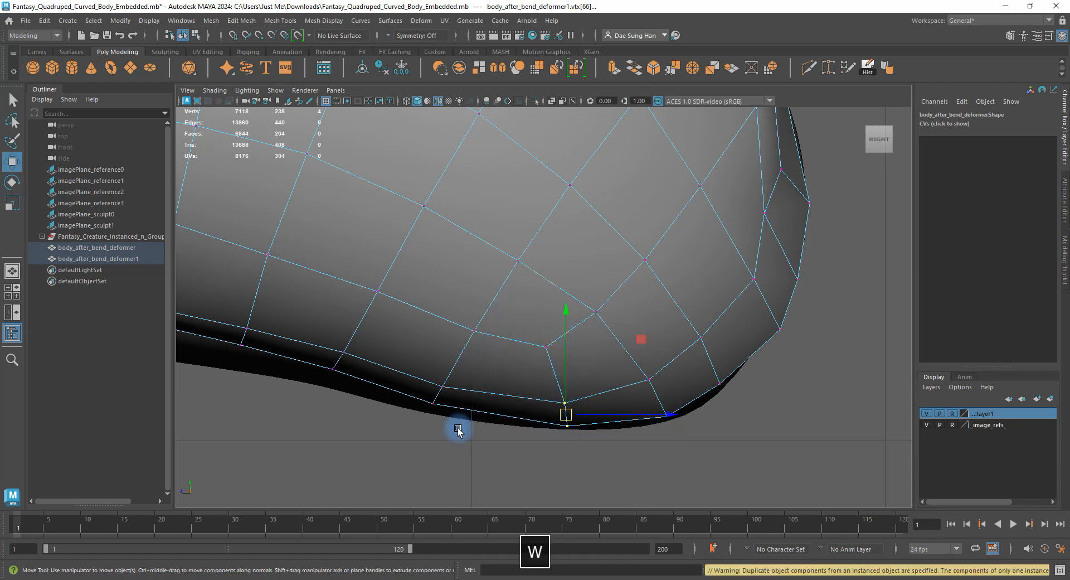
drag(457, 428, 444, 397)
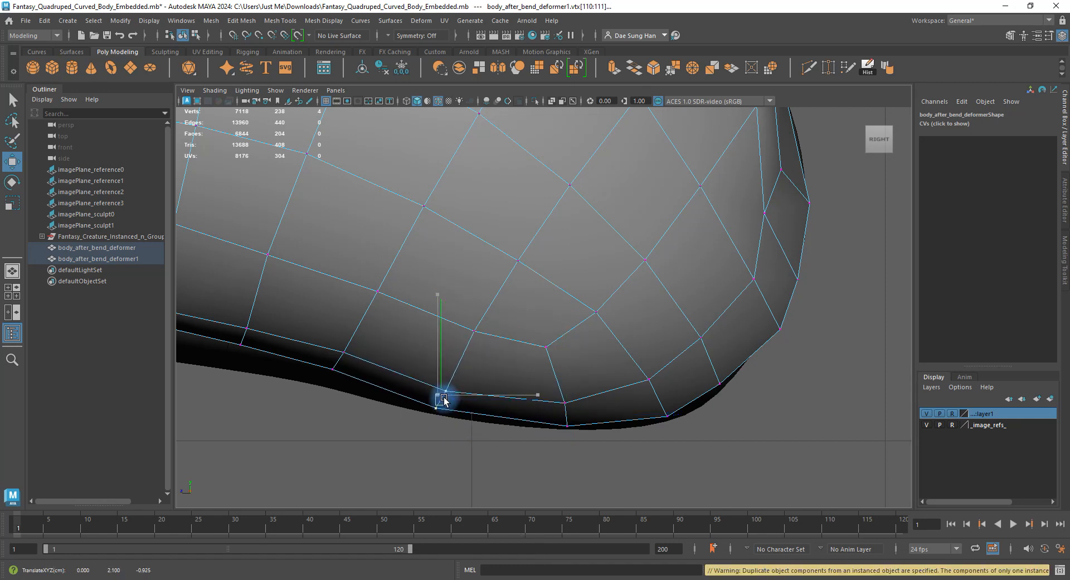
alt+middle_drag(506, 430, 521, 387)
key(e)
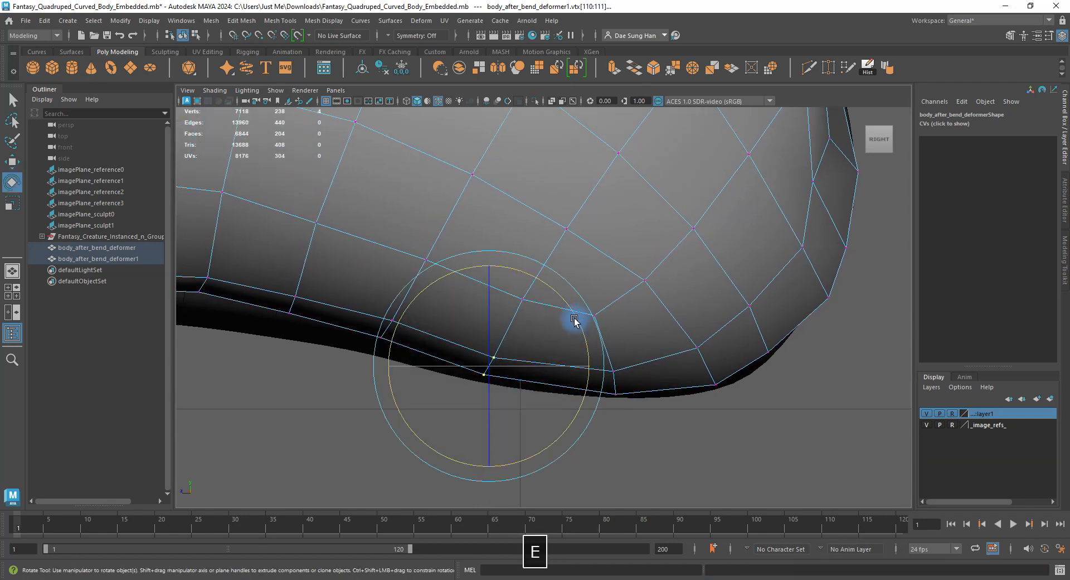
drag(574, 319, 554, 297)
click(449, 394)
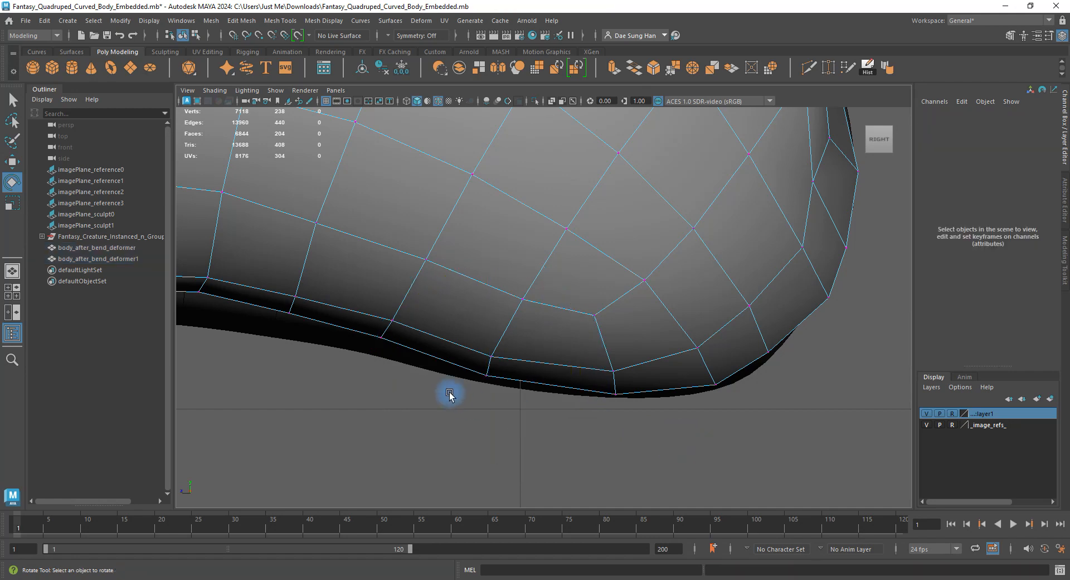
Zoom out and move a vertex near the rear rim.
alt+right_drag(547, 313, 550, 350)
click(486, 359)
key(w)
drag(530, 361, 517, 344)
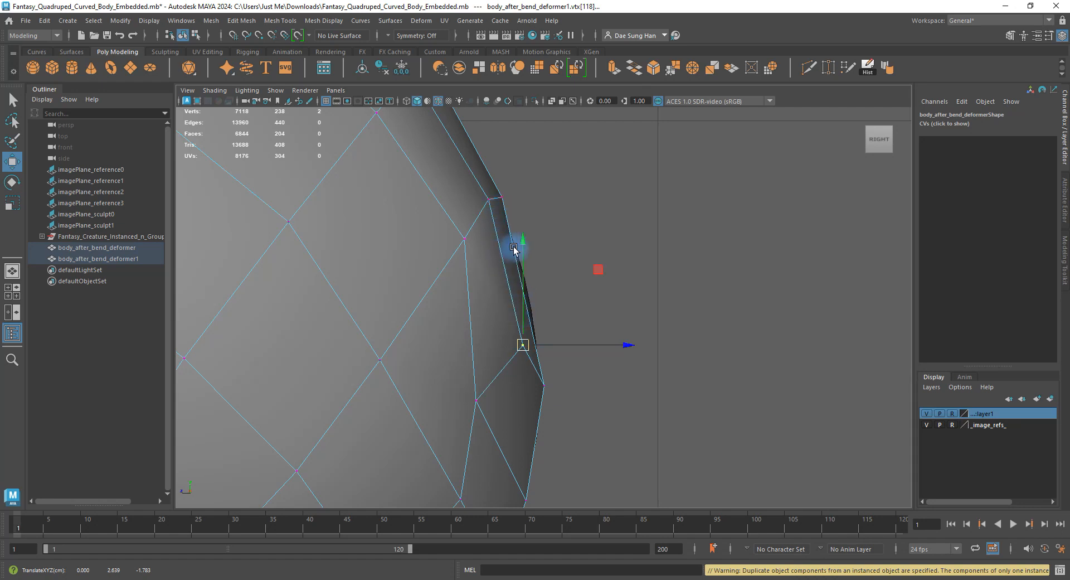
key(q)
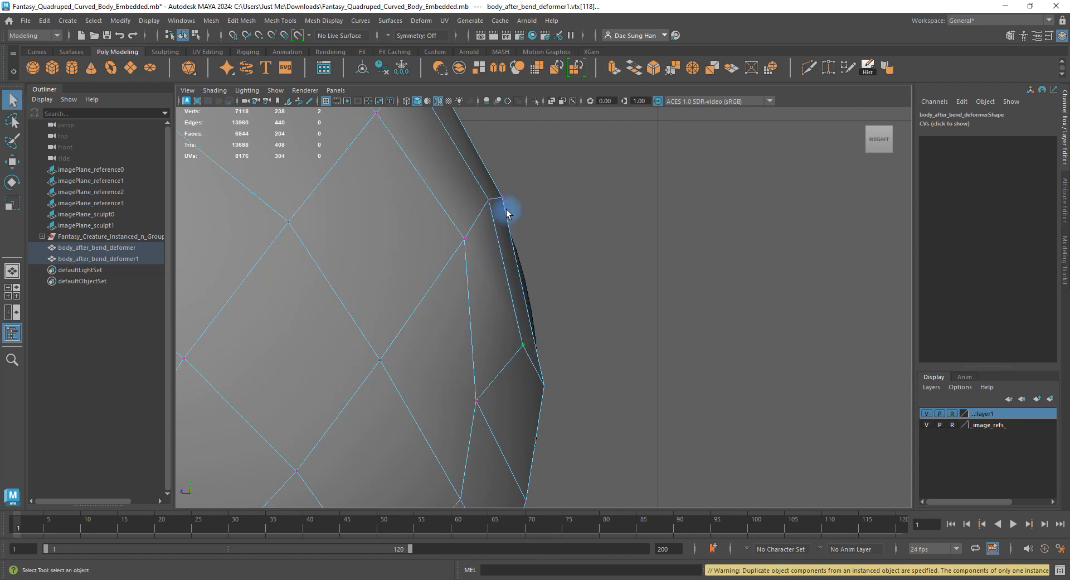
Check the reshaped body from behind in the enlarged perspective view.
alt+middle_drag(506, 210, 519, 340)
alt+middle_drag(540, 406, 451, 349)
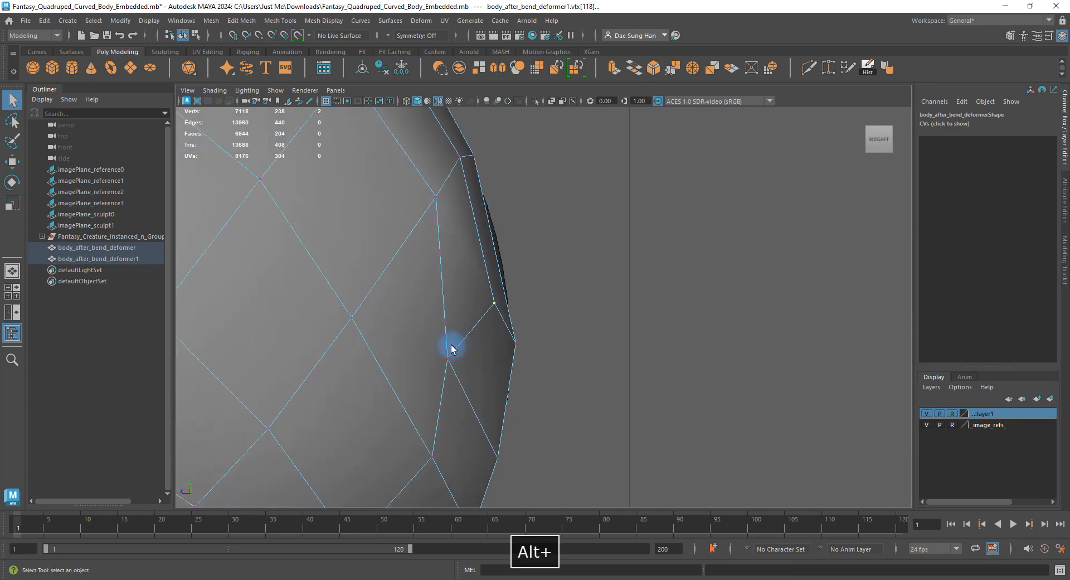
key(w)
key(space)
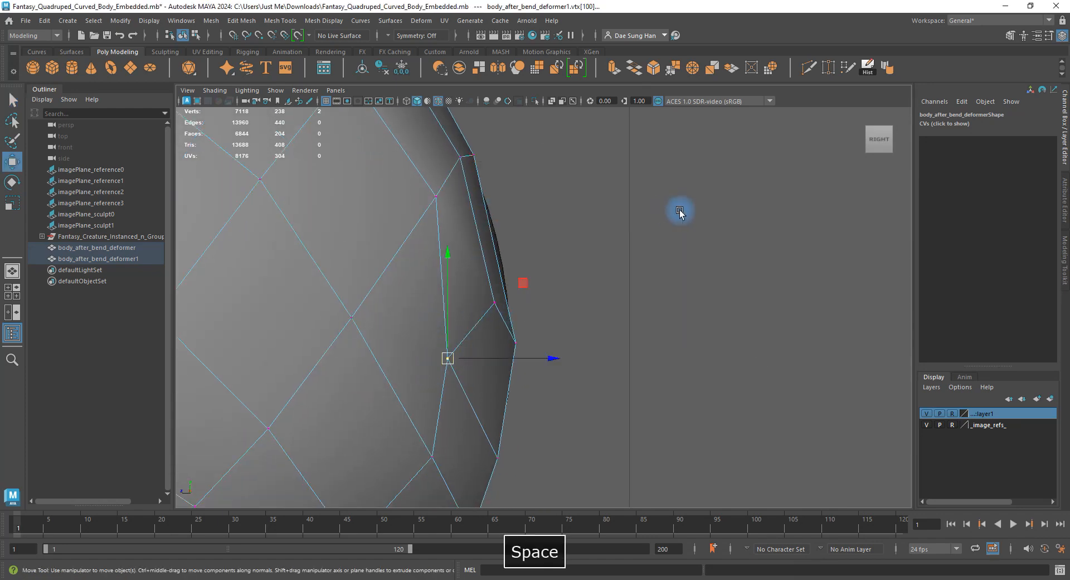
key(space)
alt+drag(682, 263, 657, 267)
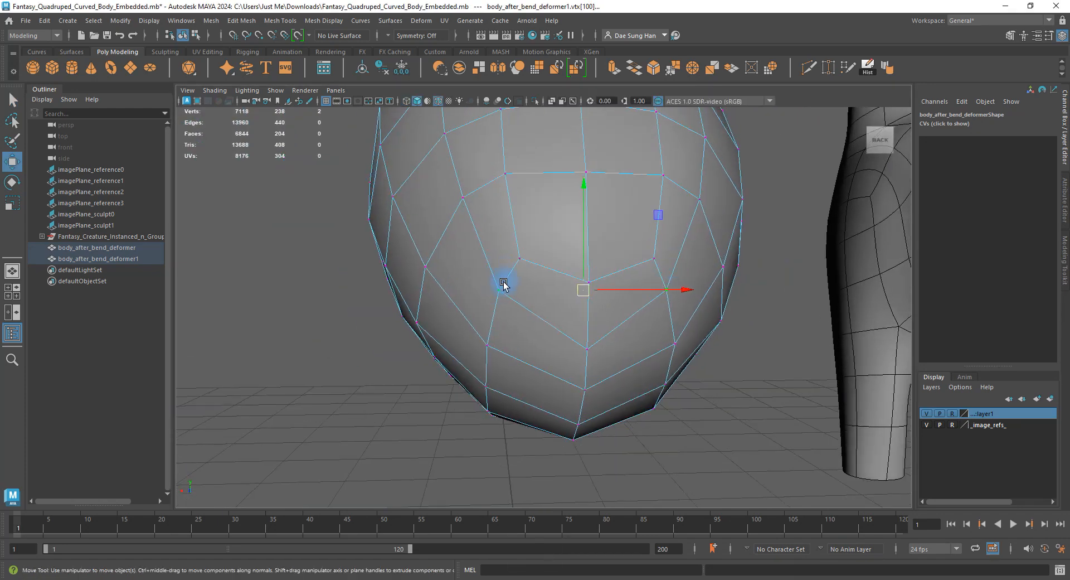
alt+drag(523, 290, 662, 351)
Maximize the Right view and pull the first edge vertices down and outward.
key(space)
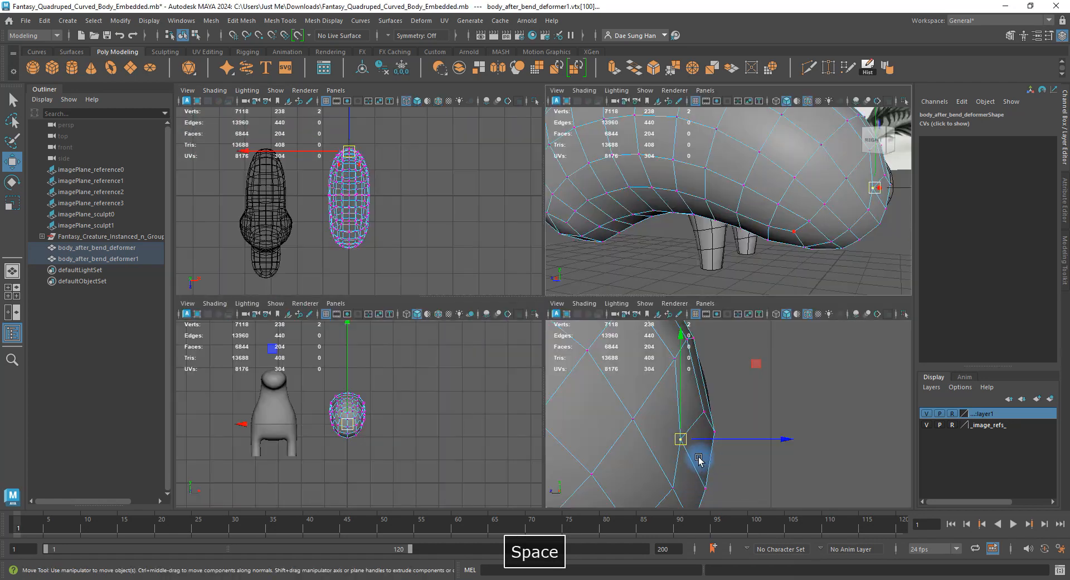
key(space)
drag(449, 354, 488, 375)
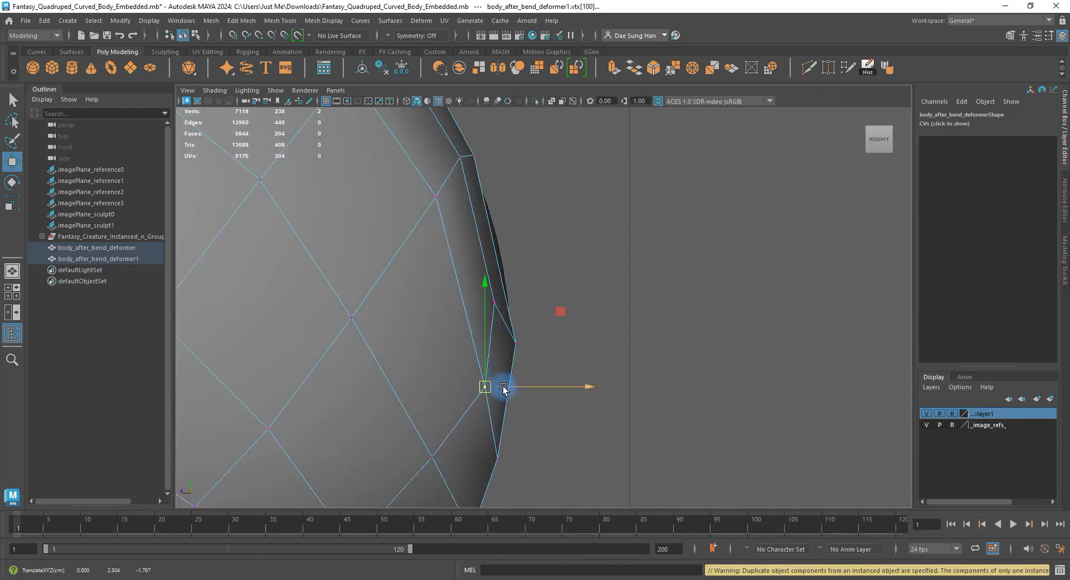
alt+middle_drag(441, 418, 450, 272)
drag(385, 270, 454, 352)
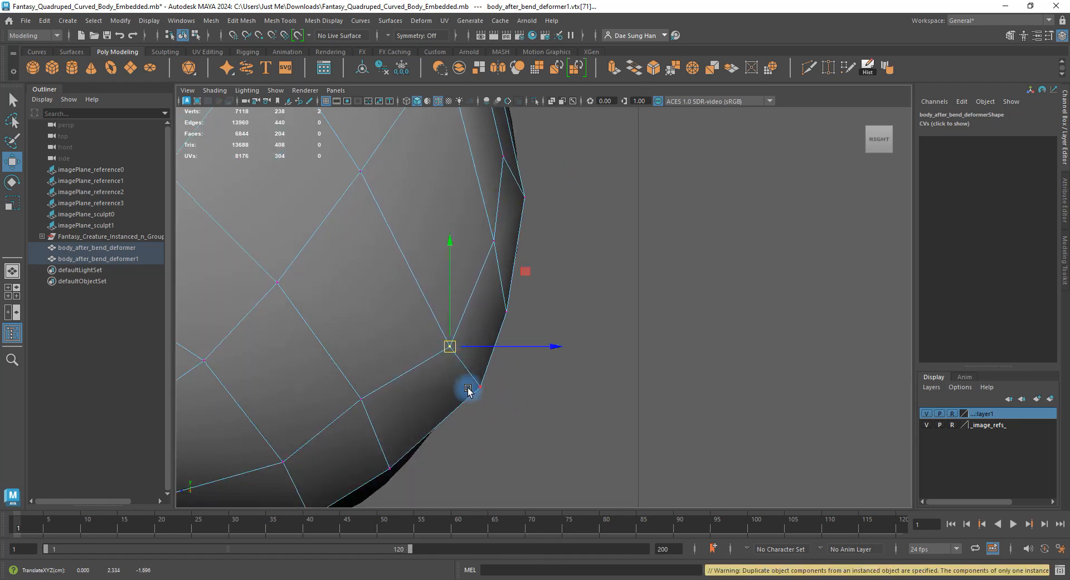
alt+middle_drag(441, 397, 601, 283)
click(520, 284)
drag(520, 284, 528, 312)
Push the neighbouring edge vertices downward and lift a vertex inside the rounded end outward.
click(442, 349)
drag(442, 349, 442, 352)
alt+middle_drag(325, 356, 517, 347)
drag(490, 362, 506, 376)
alt+middle_drag(587, 280, 516, 292)
click(525, 285)
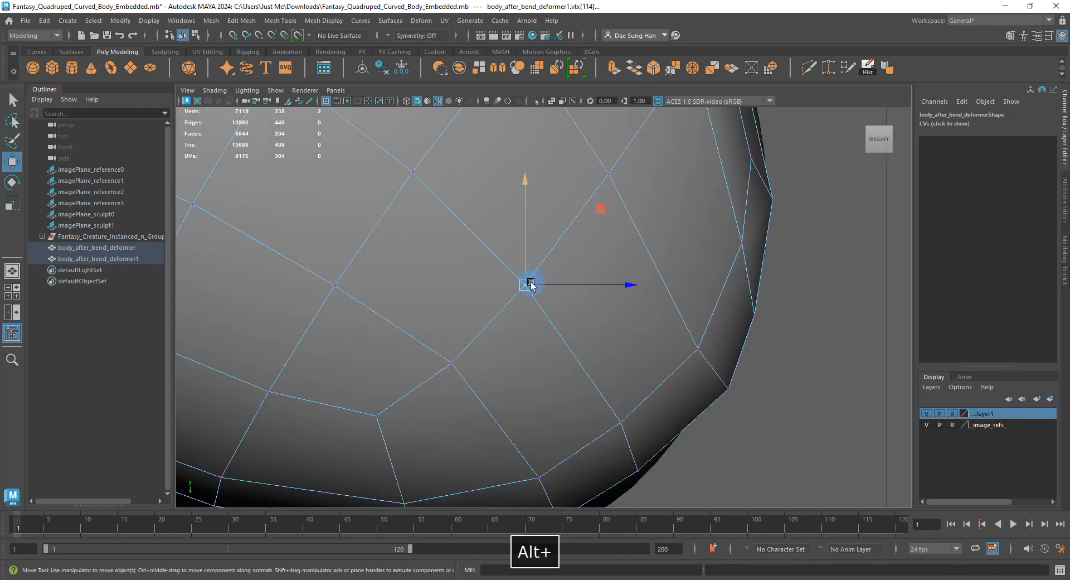
drag(525, 285, 548, 283)
Reposition the adjacent rounded-end vertices down and outward, undoing an accidental deselection.
click(608, 173)
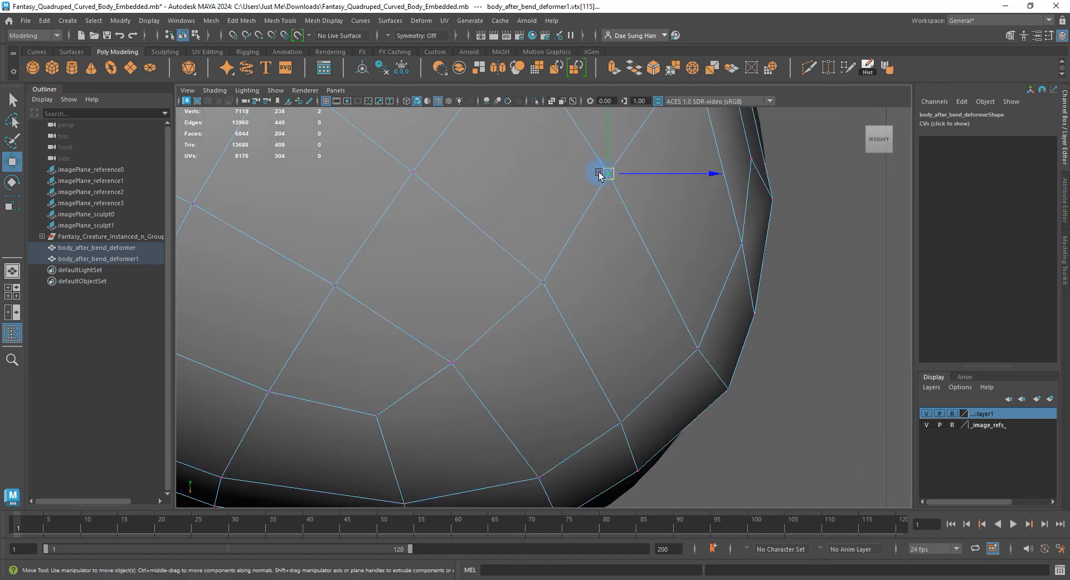
drag(608, 174, 633, 195)
drag(531, 284, 552, 292)
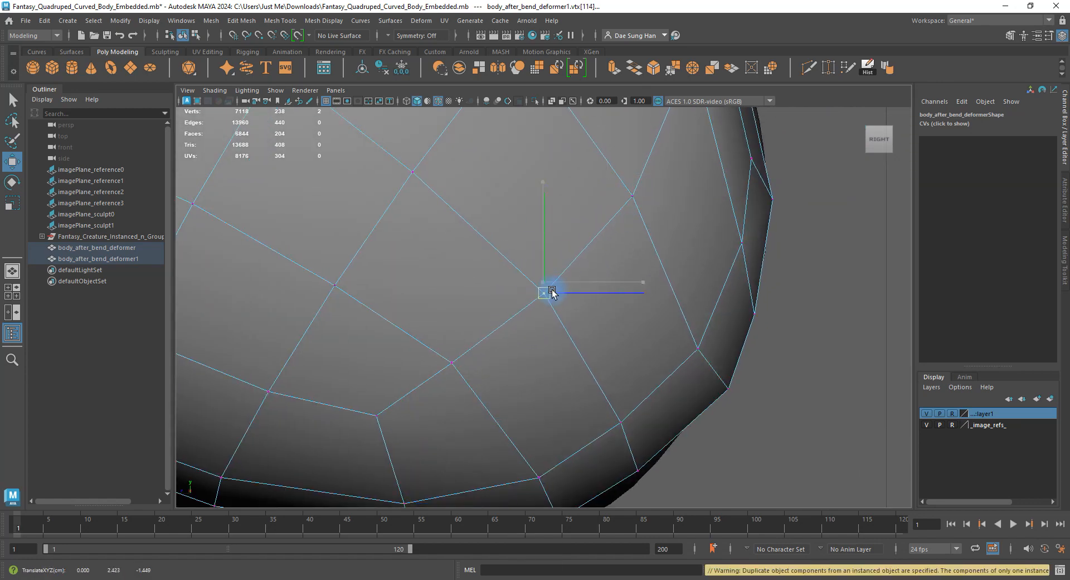
click(466, 375)
click(546, 293)
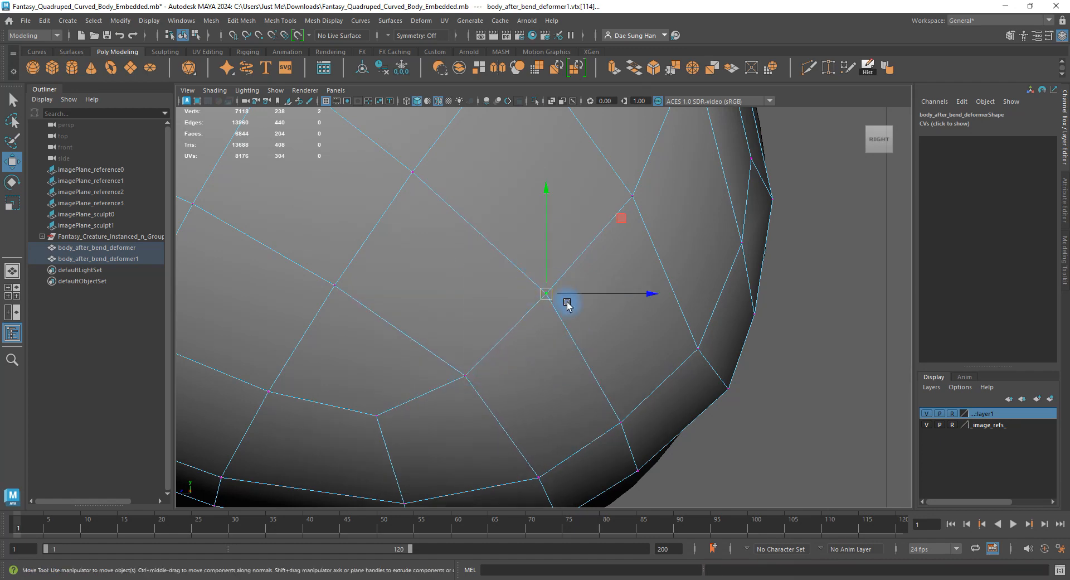
drag(578, 306, 579, 307)
key(z)
drag(546, 293, 558, 301)
Slide an outer edge vertex outward and lift the two outer edge vertices upward.
alt+middle_drag(703, 230, 620, 389)
drag(599, 376, 539, 340)
mouse_move(562, 352)
mouse_down()
mouse_move(576, 341)
mouse_move(565, 348)
mouse_up()
drag(653, 293, 714, 379)
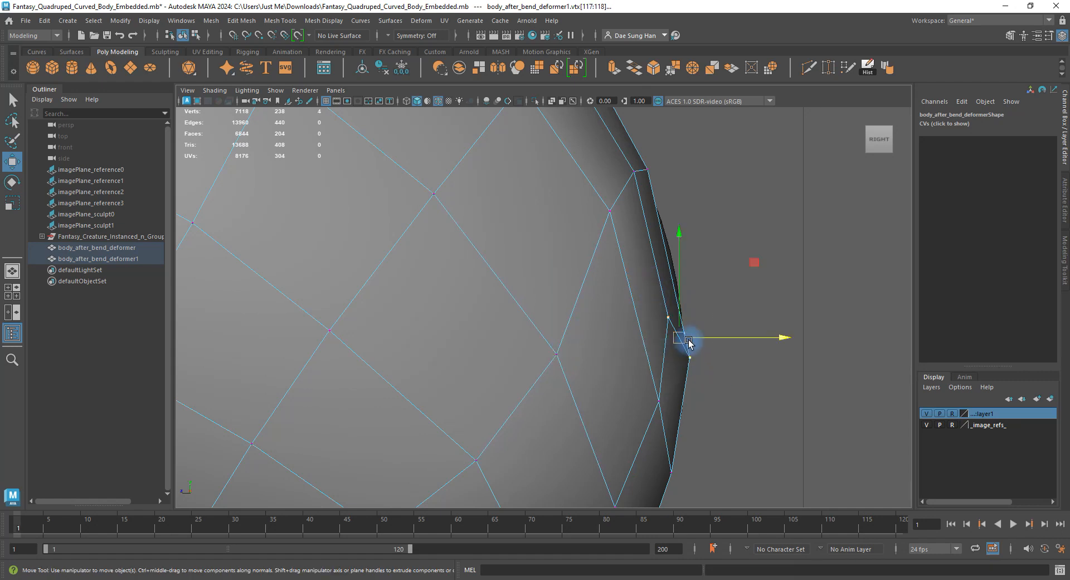
drag(678, 332, 669, 288)
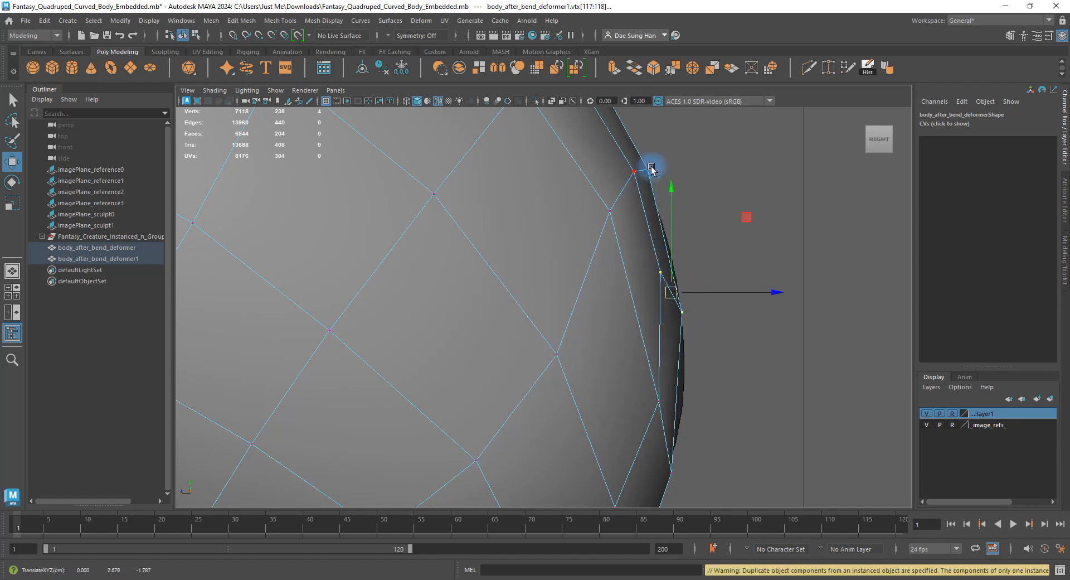
Rotate the outer vertex pair until level, then shift its inner vertex.
key(e)
mouse_move(611, 219)
mouse_down()
mouse_move(639, 231)
mouse_move(614, 210)
mouse_move(597, 213)
mouse_move(609, 299)
mouse_move(675, 299)
mouse_up()
key(w)
click(650, 292)
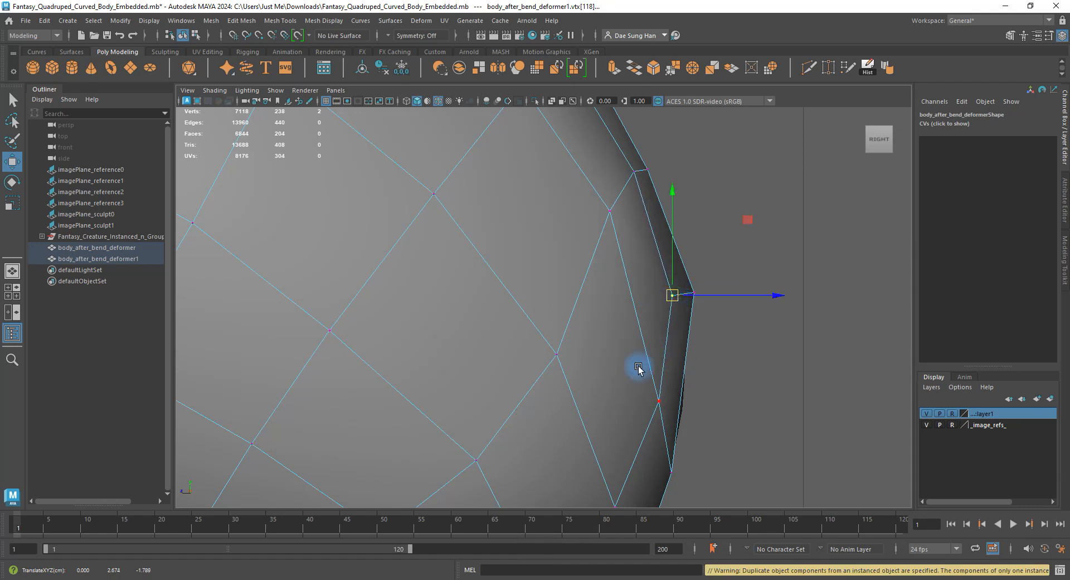
alt+middle_drag(686, 370, 602, 475)
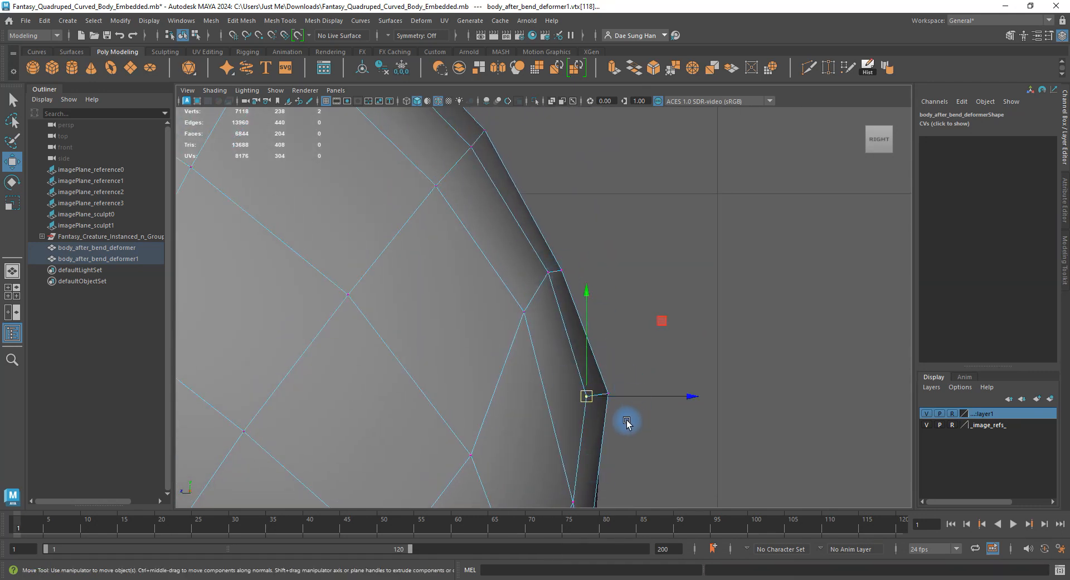
Push the lower vertices outward, nudge the inner vertex, and raise lower edge vertices slightly.
alt+middle_drag(627, 422, 634, 259)
drag(611, 298, 647, 319)
drag(588, 282, 626, 320)
drag(621, 302, 625, 311)
click(606, 450)
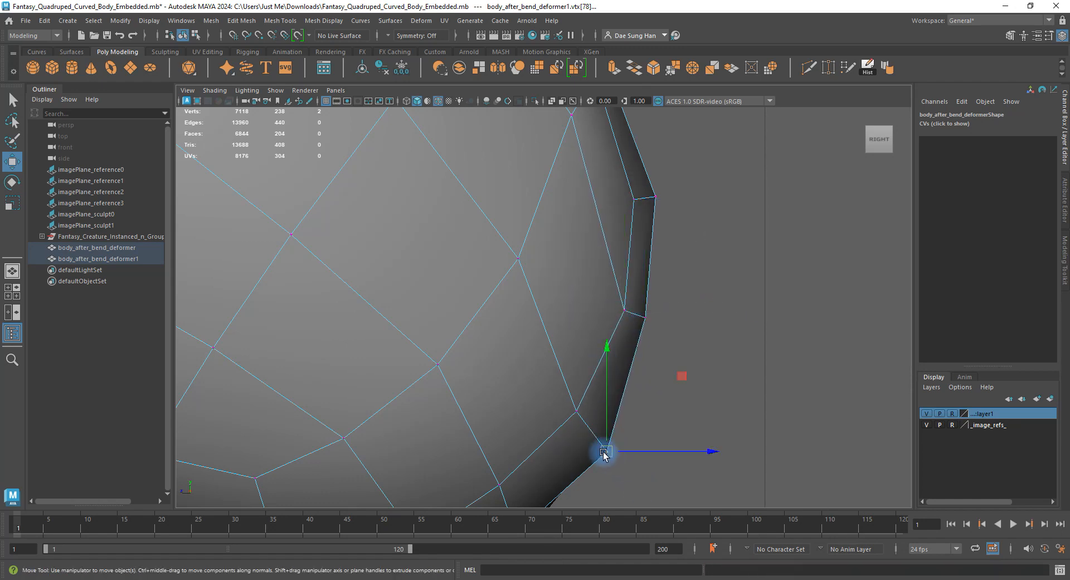
drag(606, 449, 594, 406)
click(578, 412)
Move the outer vertex up and outward, the inner one right, and bottom-edge vertices down-right.
click(634, 309)
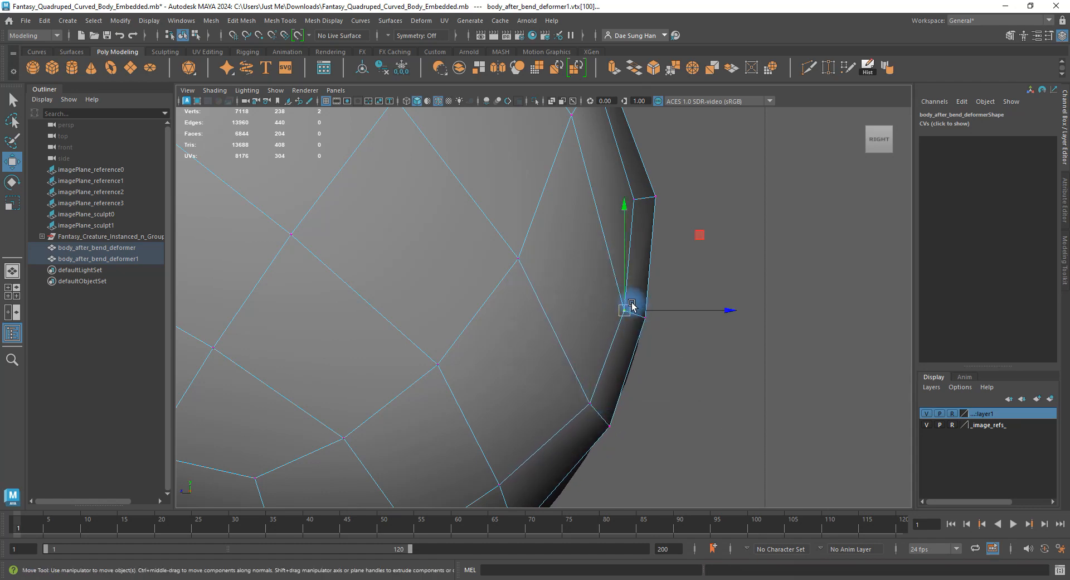
alt+middle_drag(633, 301, 606, 196)
drag(584, 373, 585, 375)
drag(577, 361, 599, 347)
drag(537, 297, 585, 332)
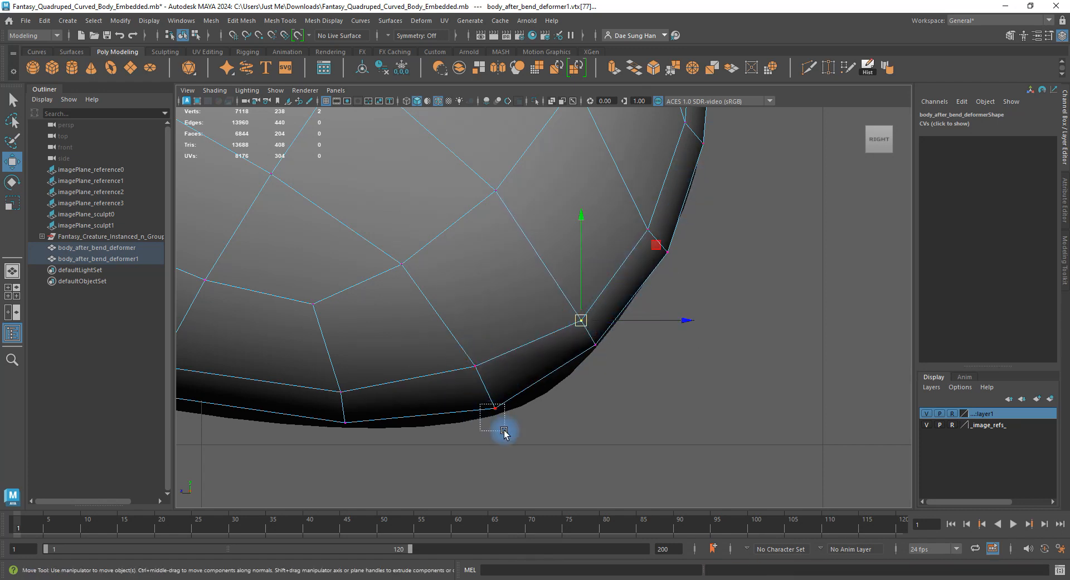
drag(495, 408, 502, 411)
click(476, 366)
drag(477, 373, 493, 380)
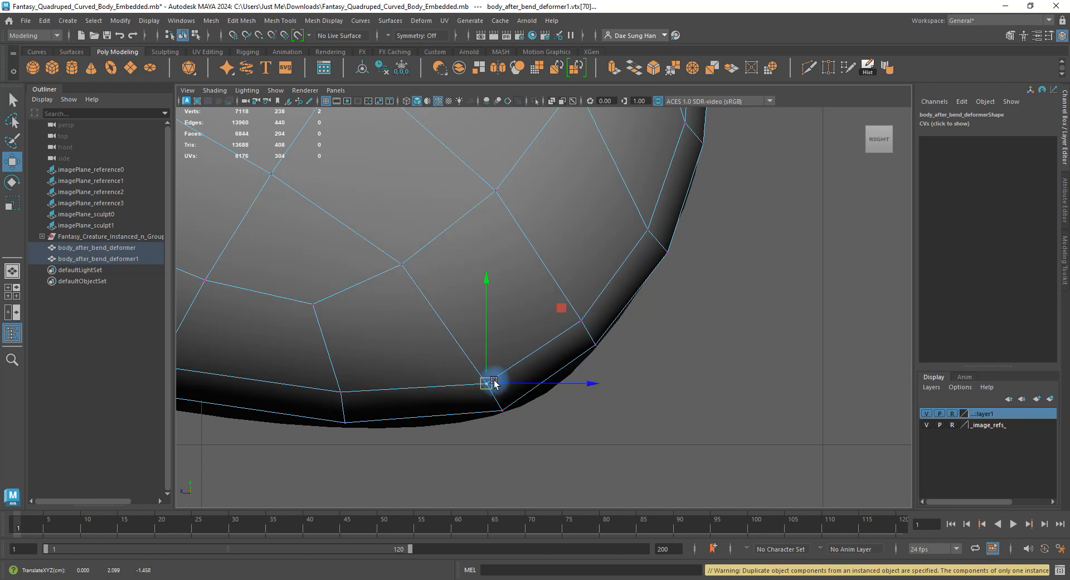
drag(404, 266, 426, 280)
Shift and raise a few more edge vertices, then zoom out to see the whole body.
alt+middle_drag(541, 235, 522, 390)
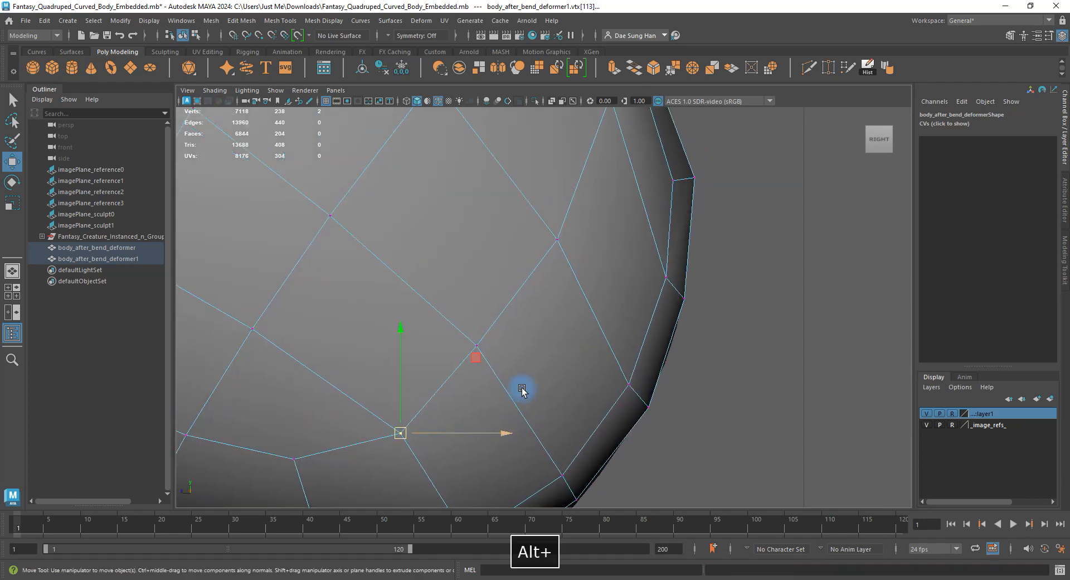
drag(479, 348, 499, 350)
drag(546, 206, 571, 224)
alt+middle_drag(580, 249, 525, 430)
drag(546, 267, 569, 312)
alt+middle_drag(634, 310, 644, 402)
alt+right_drag(643, 402, 607, 396)
alt+middle_drag(507, 375, 570, 315)
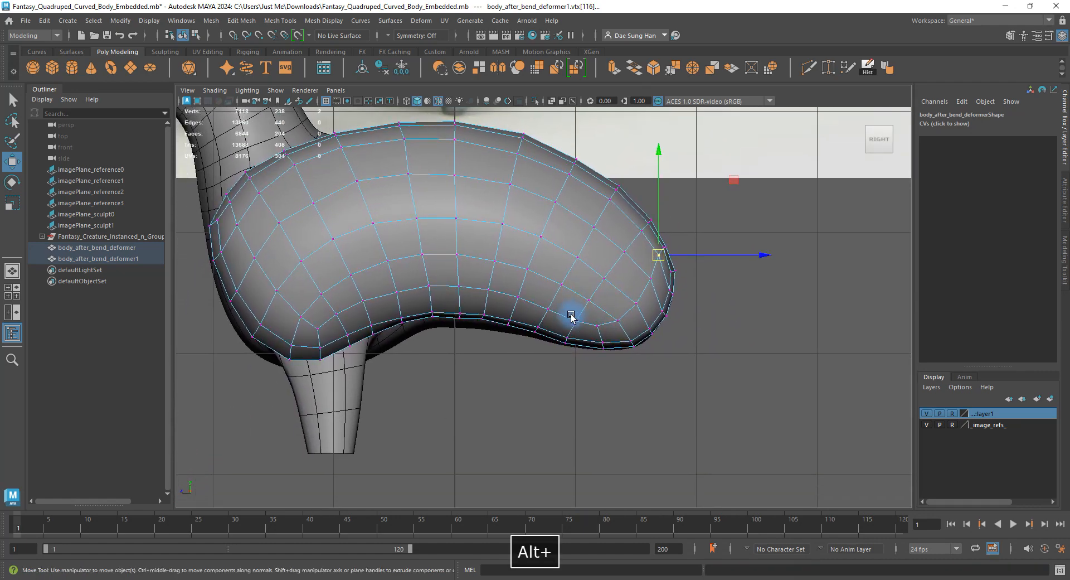
Raise the belly's lower-edge vertices slightly up and along the body.
alt+right_drag(571, 316, 926, 467)
drag(543, 283, 563, 309)
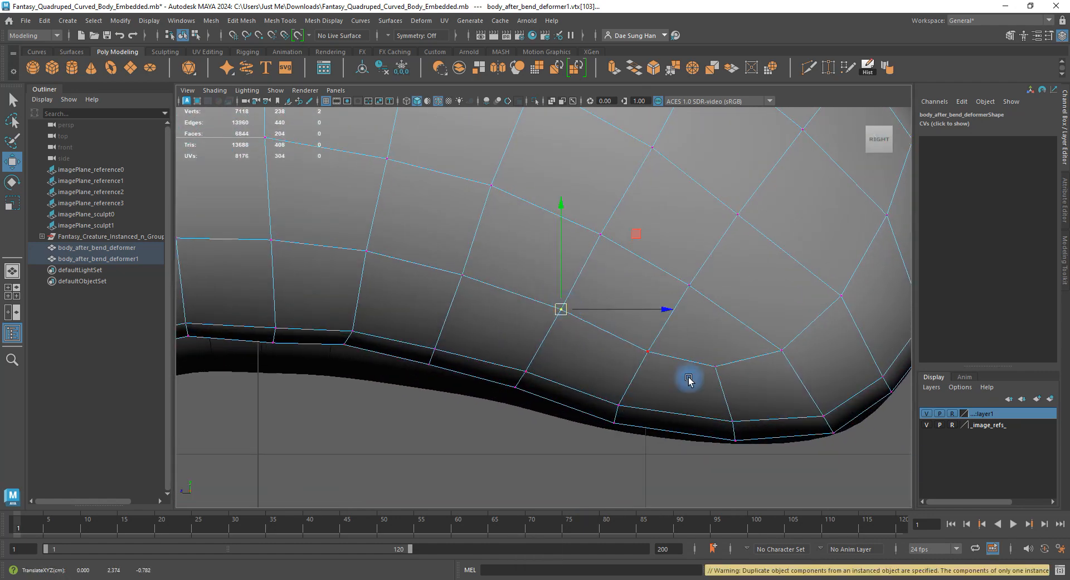
alt+middle_drag(682, 363, 666, 325)
alt+right_drag(781, 384, 692, 353)
alt+middle_drag(386, 306, 454, 337)
alt+right_drag(454, 337, 640, 460)
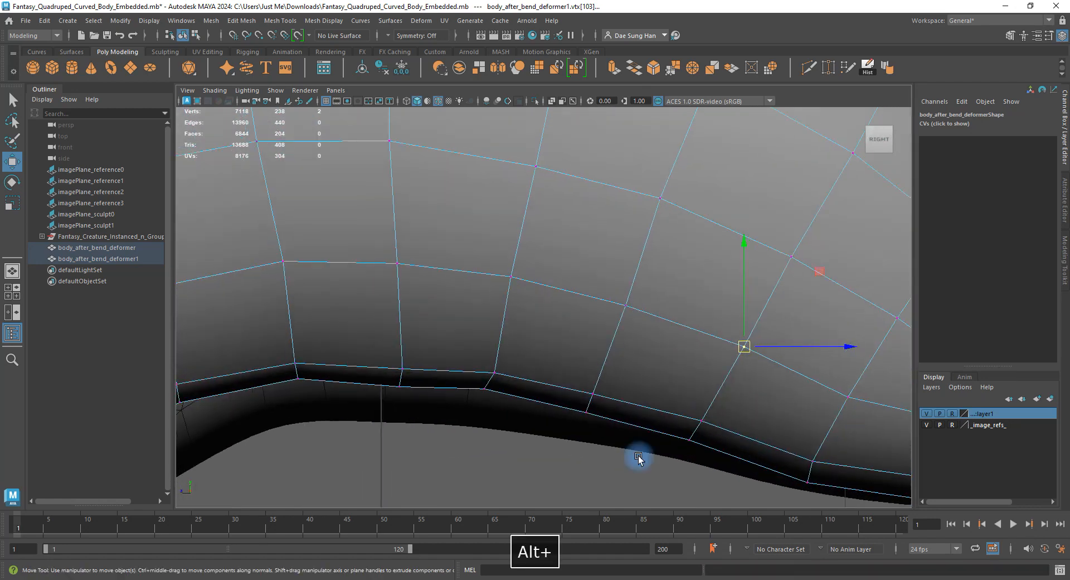
mouse_move(372, 333)
mouse_down()
mouse_move(446, 416)
mouse_move(345, 329)
mouse_up()
drag(401, 367, 399, 361)
drag(408, 369, 401, 363)
Move the next vertex pair up and right, rotating it to follow the edge.
drag(499, 428, 406, 343)
drag(493, 380, 497, 378)
drag(618, 439, 597, 403)
click(602, 390)
drag(528, 411, 461, 362)
key(e)
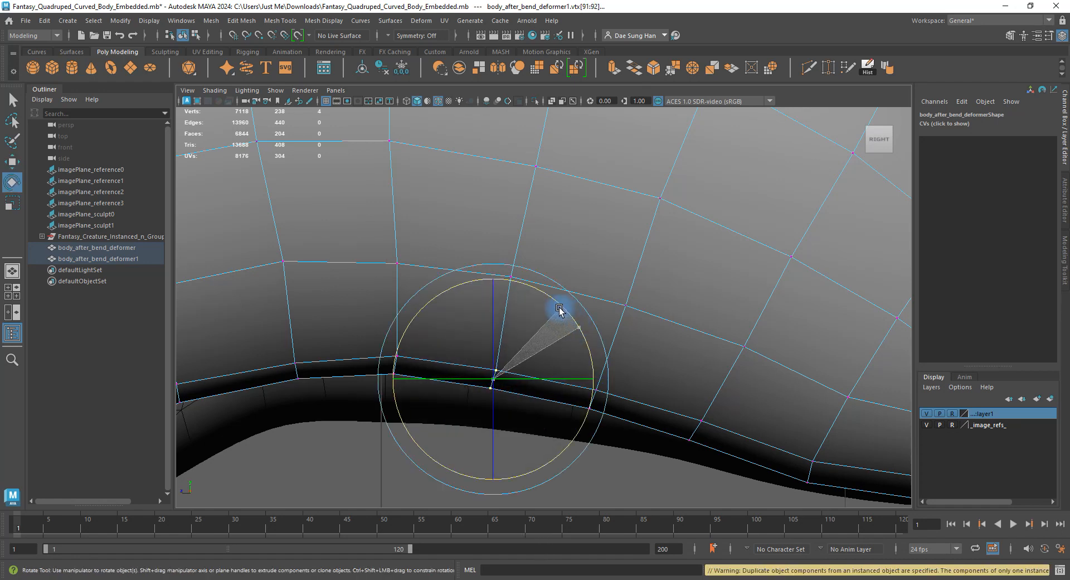
drag(560, 310, 560, 306)
key(w)
click(512, 276)
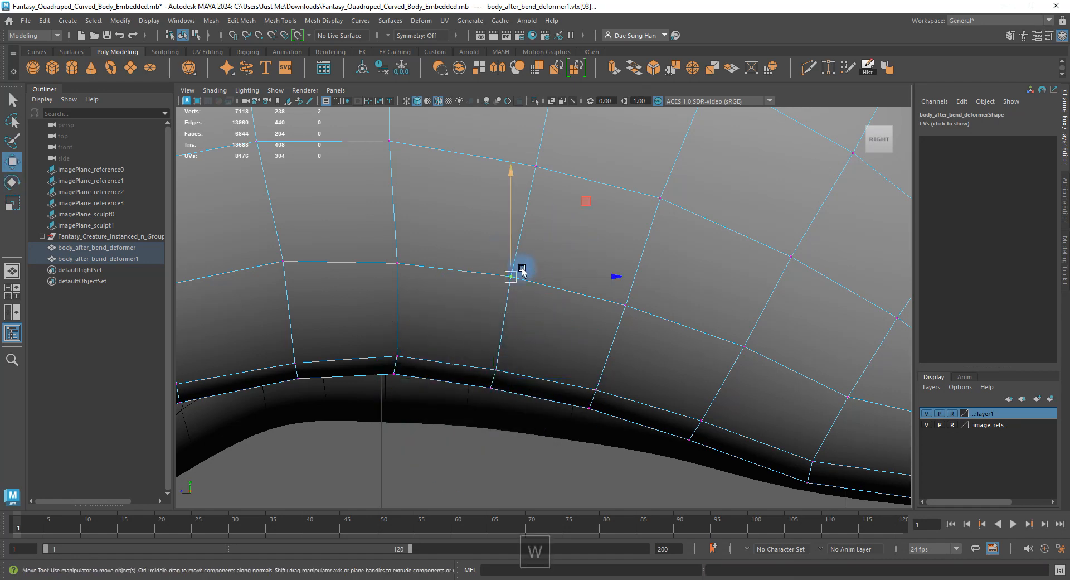
drag(513, 275, 515, 272)
Nudge vertices along the middle loop slightly upward.
alt+right_drag(606, 288, 557, 256)
alt+middle_drag(558, 256, 552, 341)
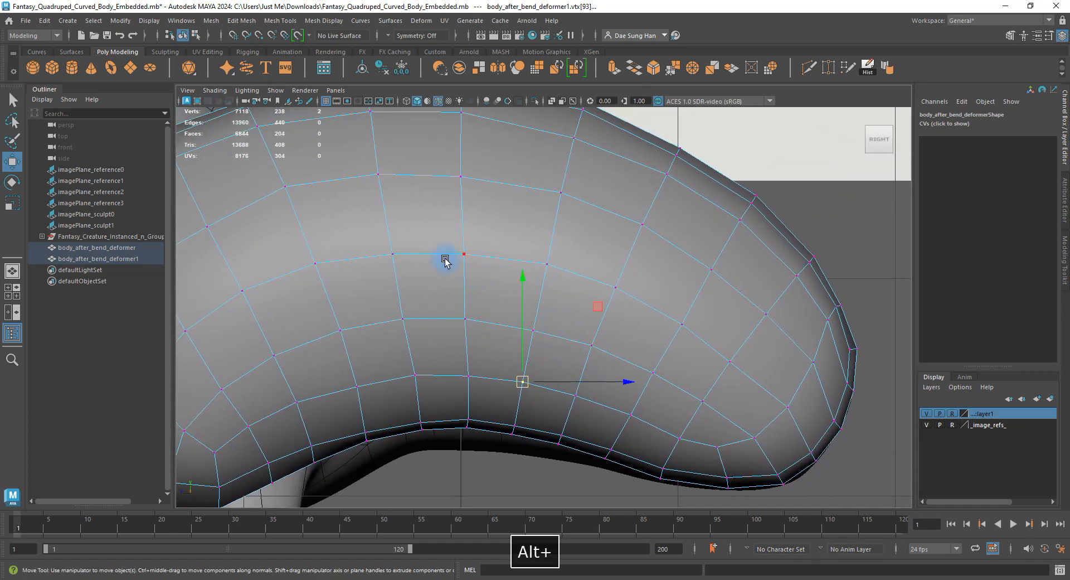
click(465, 252)
drag(464, 250, 466, 245)
click(394, 255)
drag(394, 255, 392, 250)
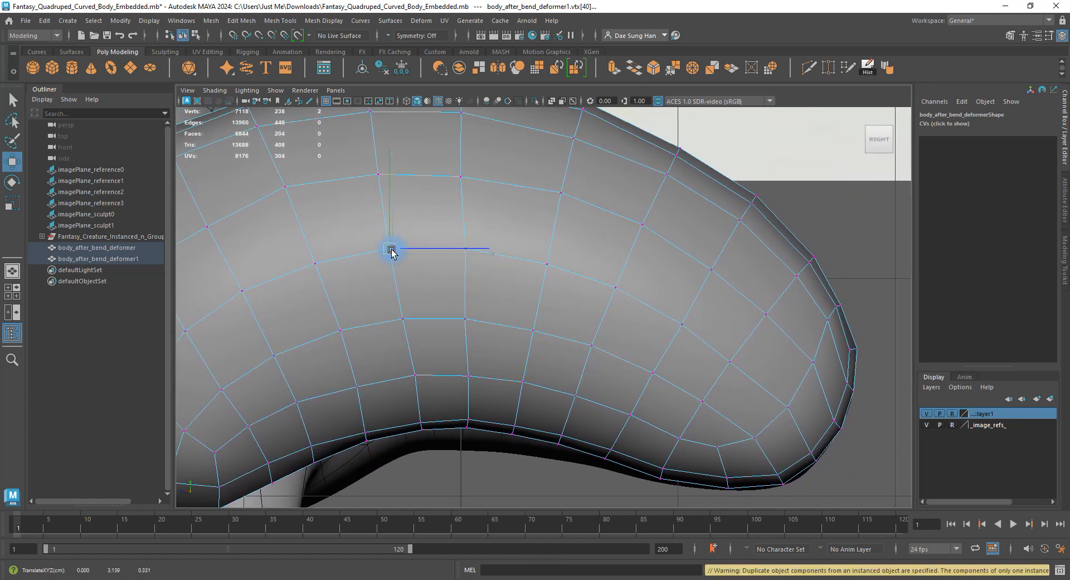
click(466, 319)
click(463, 248)
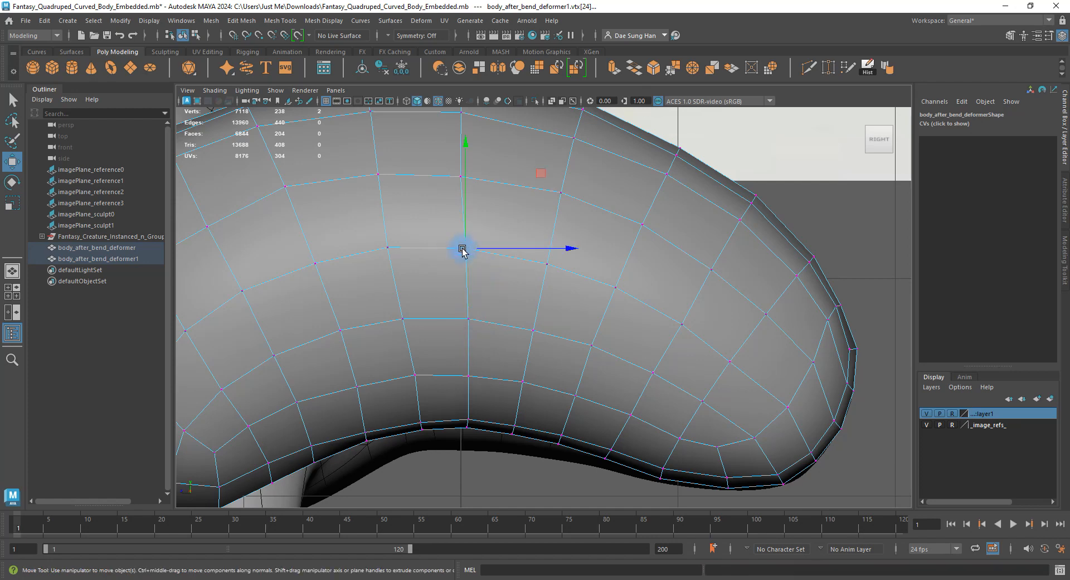
Nudge vertices along the back and top contour up, right and slightly left.
alt+middle_drag(492, 237, 495, 330)
drag(424, 251, 473, 298)
drag(458, 268, 462, 261)
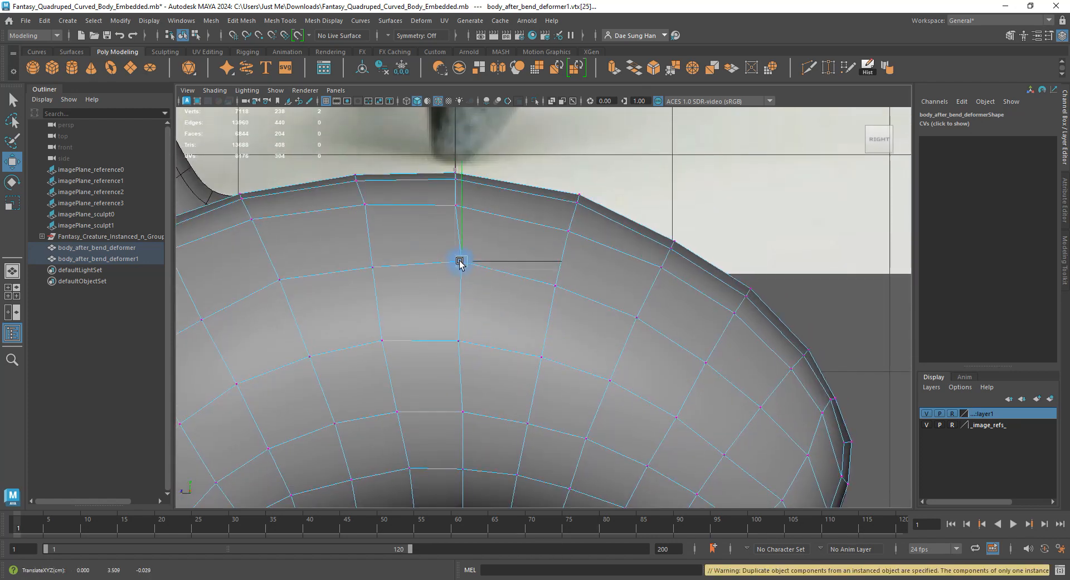
mouse_move(394, 296)
alt+middle_down()
mouse_move(480, 298)
mouse_move(522, 316)
alt+middle_up()
mouse_move(523, 313)
mouse_down()
mouse_move(485, 278)
mouse_move(499, 280)
mouse_up()
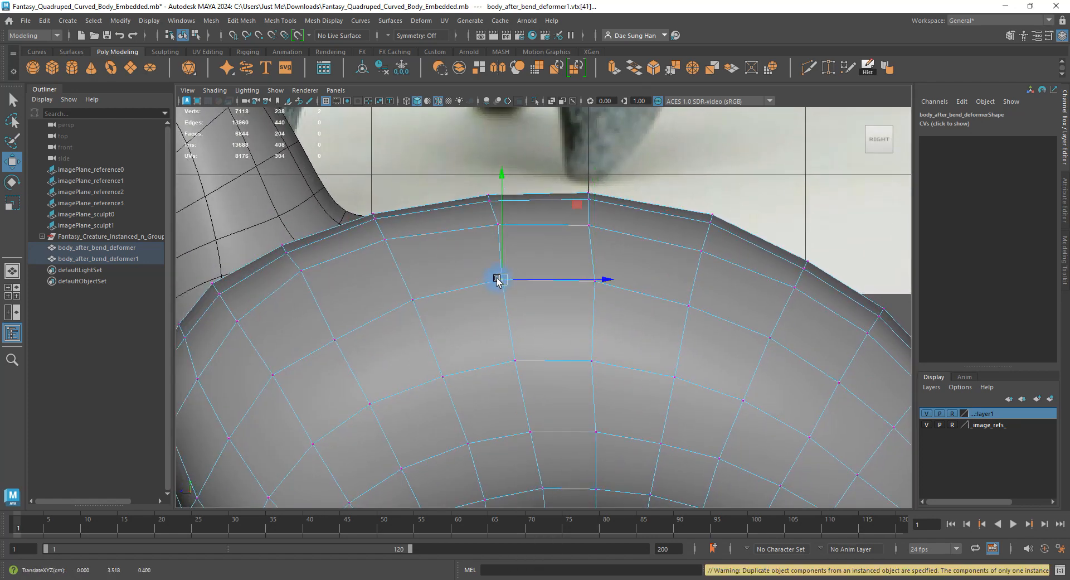
drag(558, 257, 647, 302)
click(499, 224)
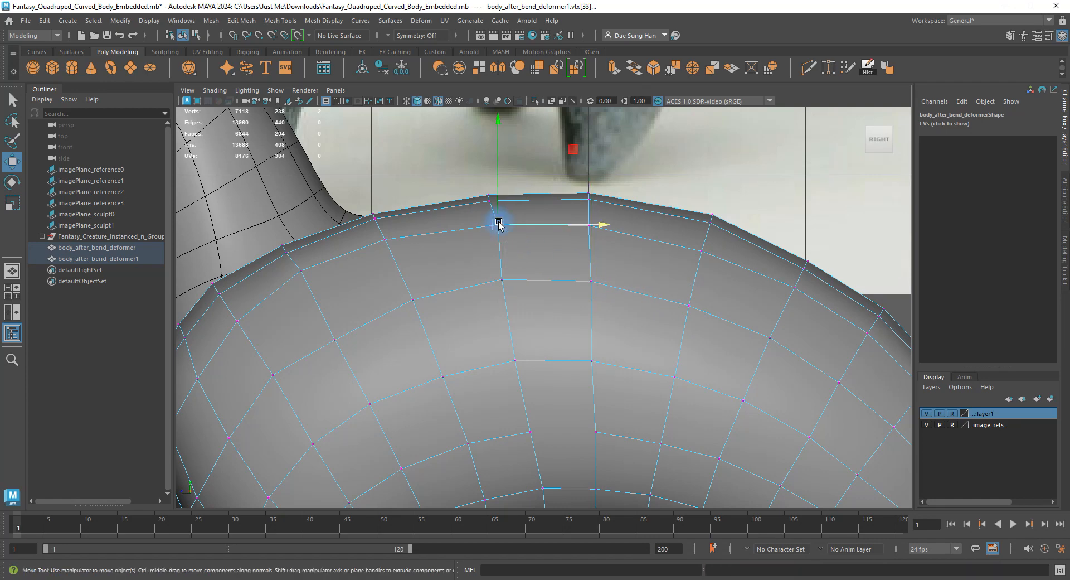
drag(499, 224, 494, 225)
alt+middle_drag(474, 249, 444, 290)
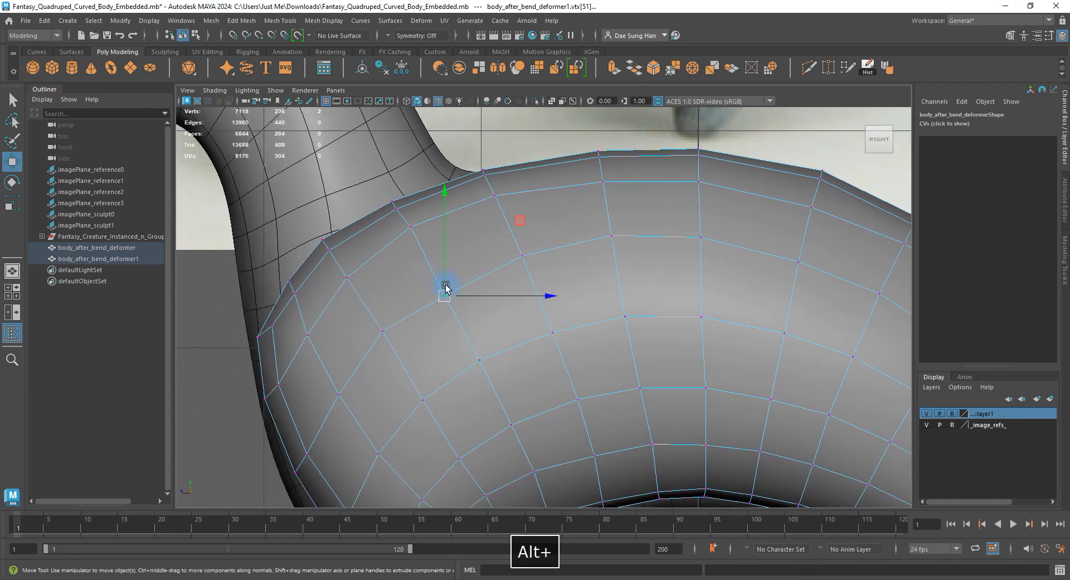
click(448, 286)
click(383, 329)
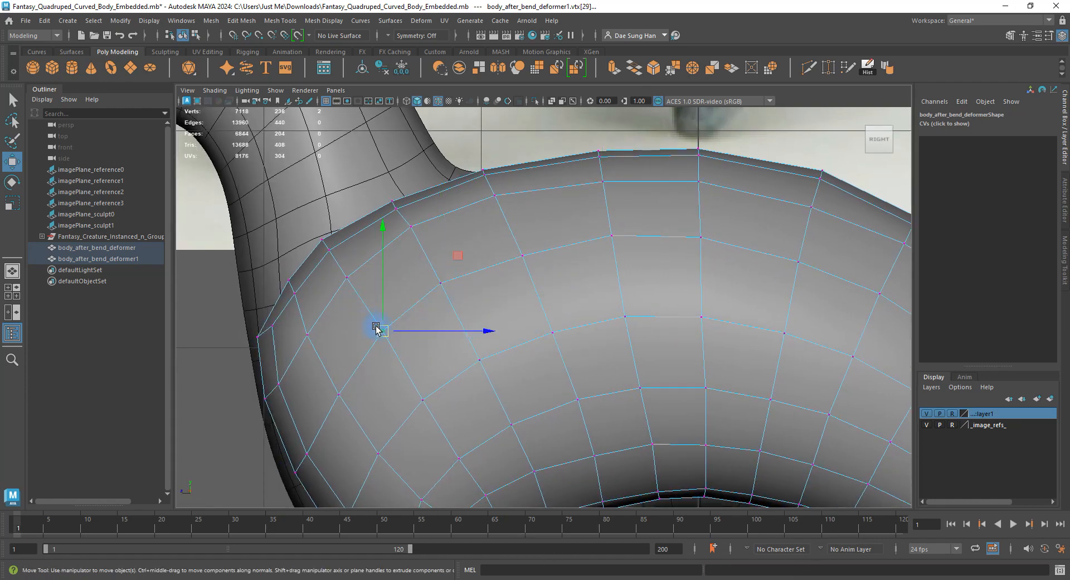
Zoom in on the belly underside and raise a lower belly-edge vertex slightly.
alt+middle_drag(379, 329, 402, 205)
alt+middle_drag(447, 293, 413, 279)
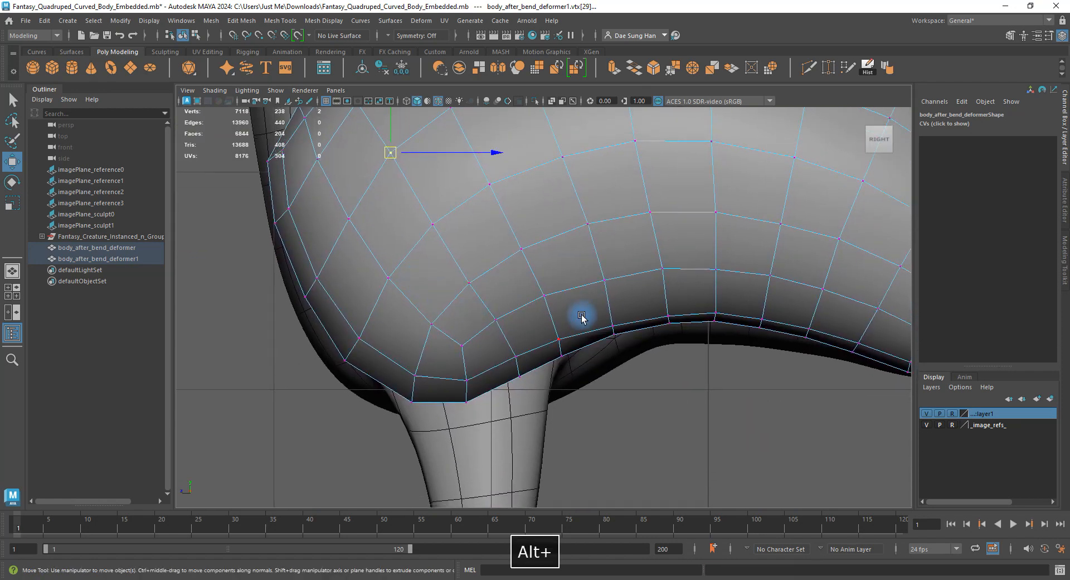
alt+middle_drag(601, 307, 500, 358)
click(505, 333)
alt+right_drag(512, 342, 621, 406)
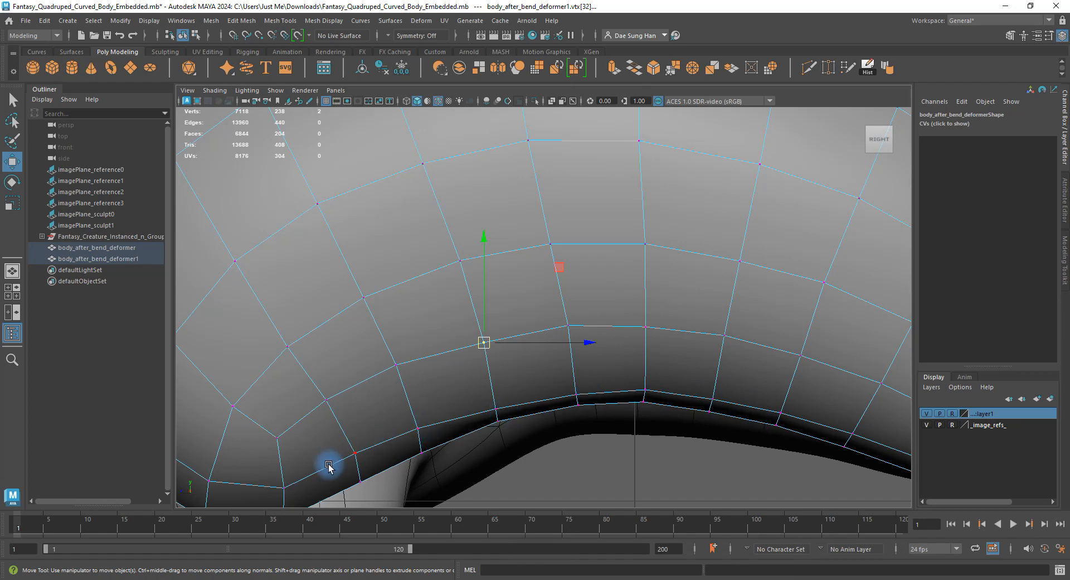
click(577, 394)
drag(573, 377, 575, 371)
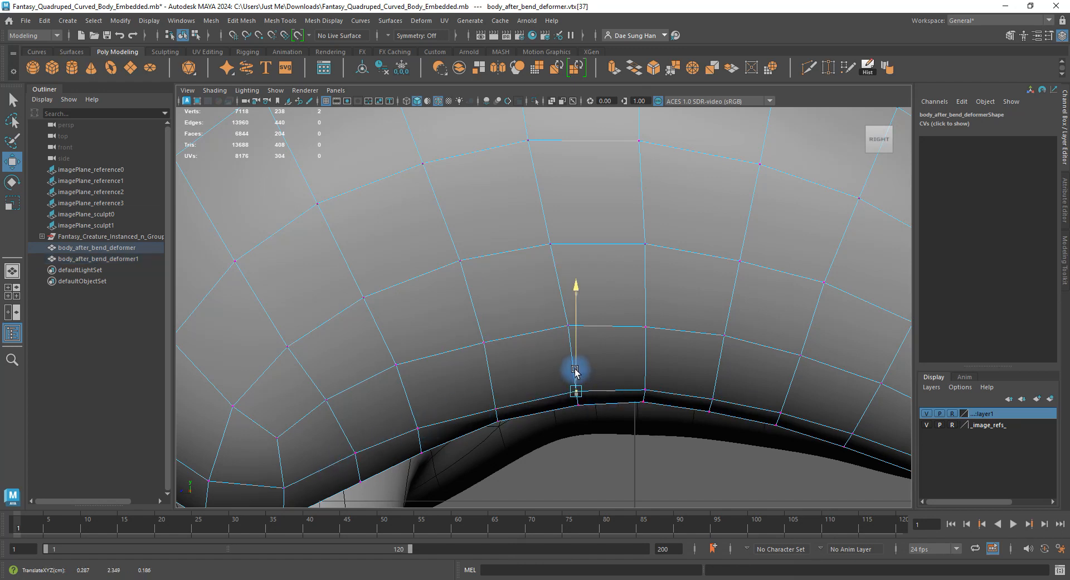
click(495, 408)
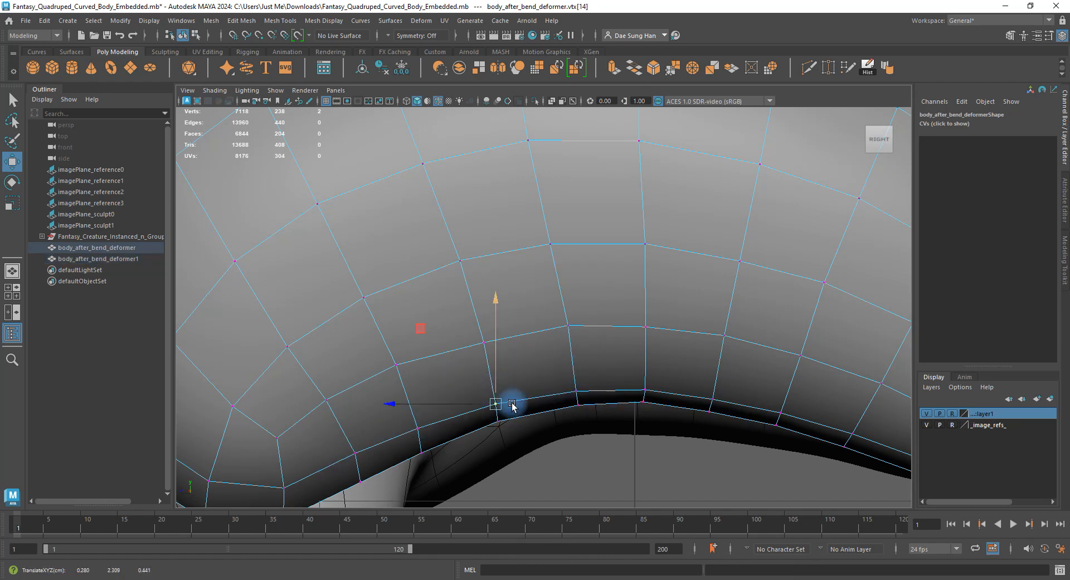
alt+drag(512, 405, 581, 293)
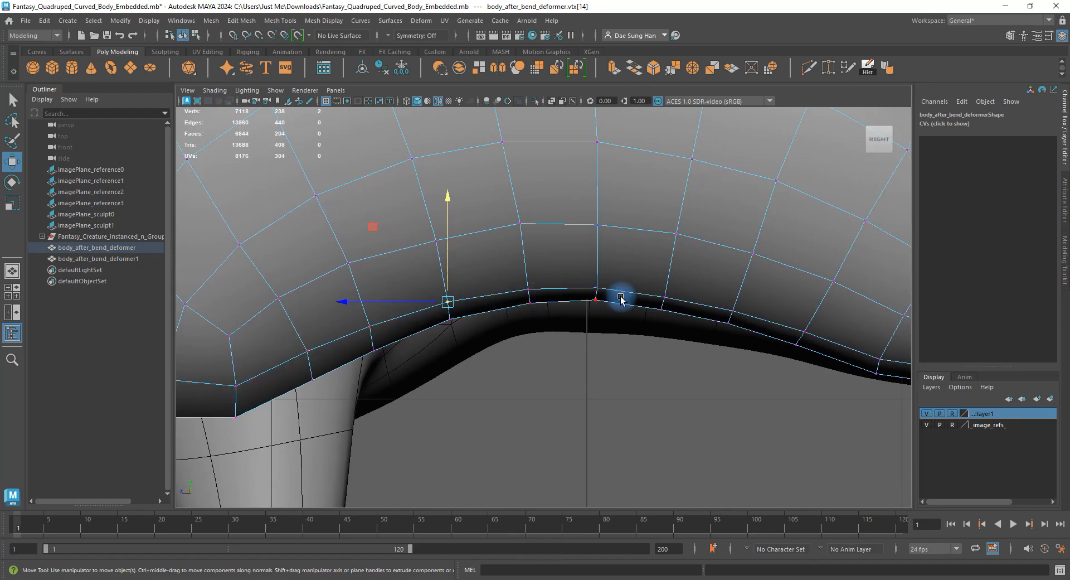
Return to the perspective view, clear the selection and orbit under the body.
key(space)
key(space)
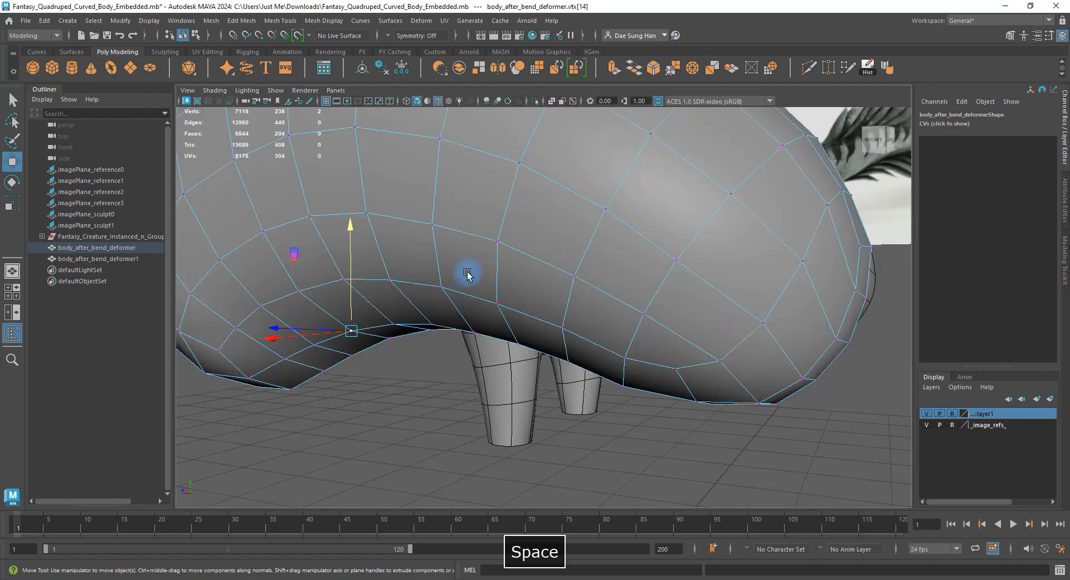
alt+drag(470, 275, 581, 160)
click(566, 325)
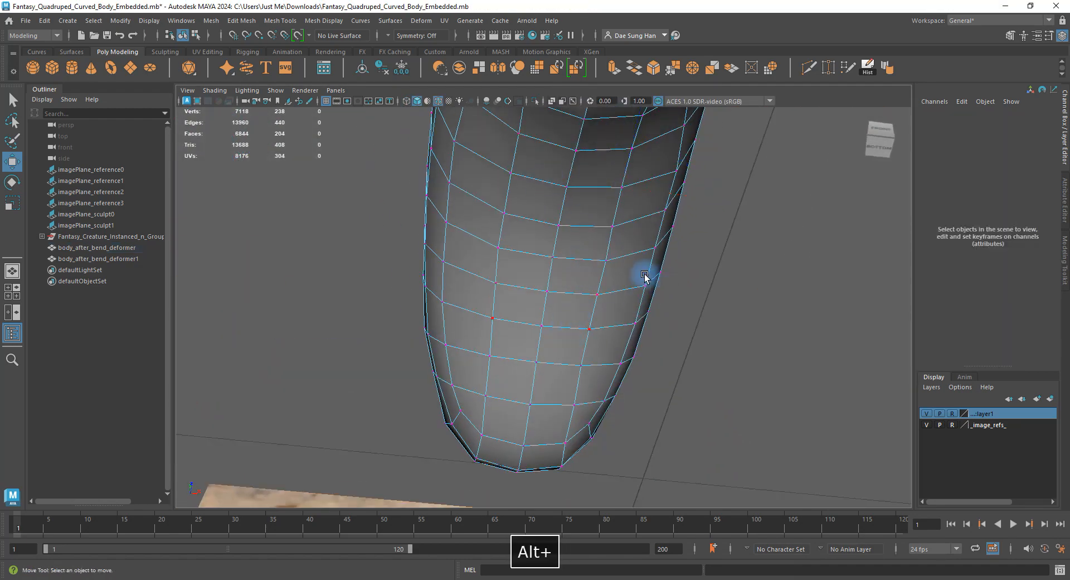
alt+drag(640, 275, 537, 250)
alt+drag(587, 306, 513, 348)
Turn on smooth preview (3) and orbit around the body to inspect its form.
key(3)
click(728, 289)
click(691, 407)
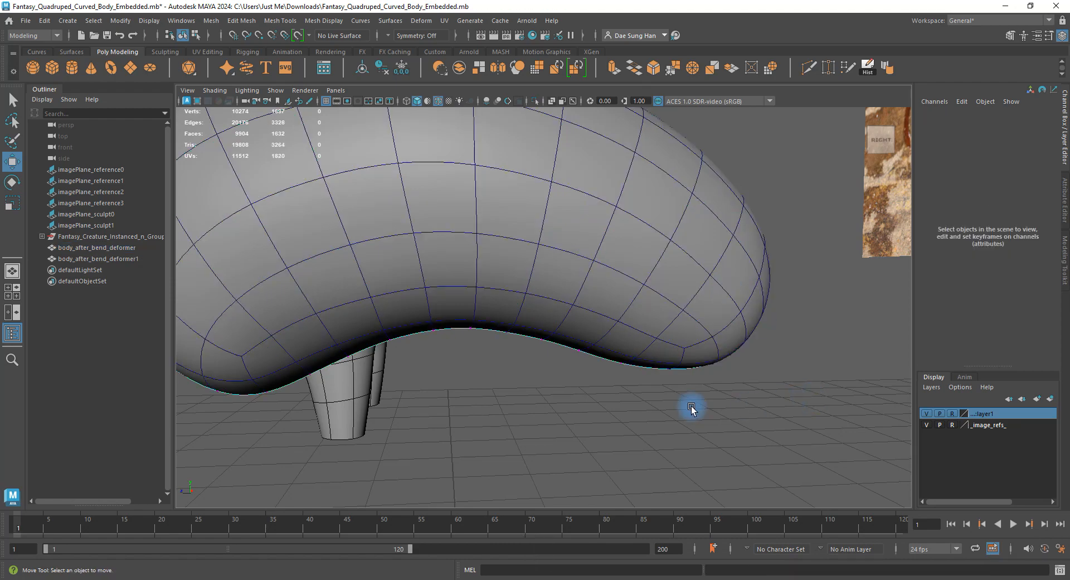
mouse_move(691, 406)
alt+mouse_down()
mouse_move(764, 382)
mouse_move(829, 380)
mouse_move(852, 392)
mouse_move(834, 426)
mouse_move(683, 396)
alt+mouse_up()
alt+right_drag(683, 396, 552, 306)
alt+drag(552, 305, 687, 323)
mouse_move(573, 302)
alt+mouse_down()
mouse_move(590, 303)
mouse_move(573, 358)
mouse_move(630, 311)
mouse_move(691, 296)
mouse_move(570, 308)
mouse_move(569, 317)
alt+mouse_up()
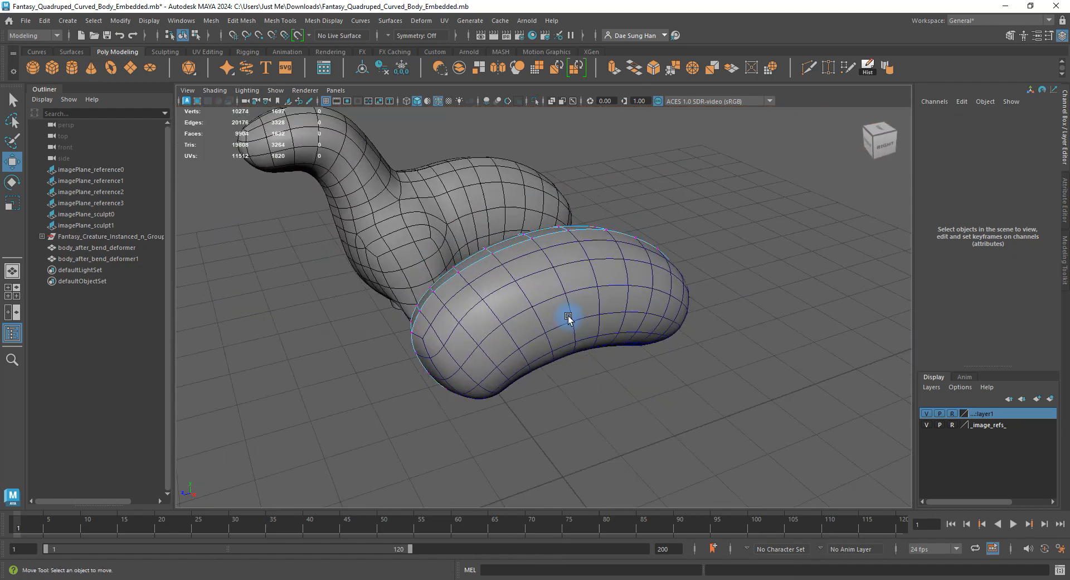
Try an incremental save with Ctrl+Alt+S and cancel the overwrite prompt.
key(q)
key(ctrl+alt+s)
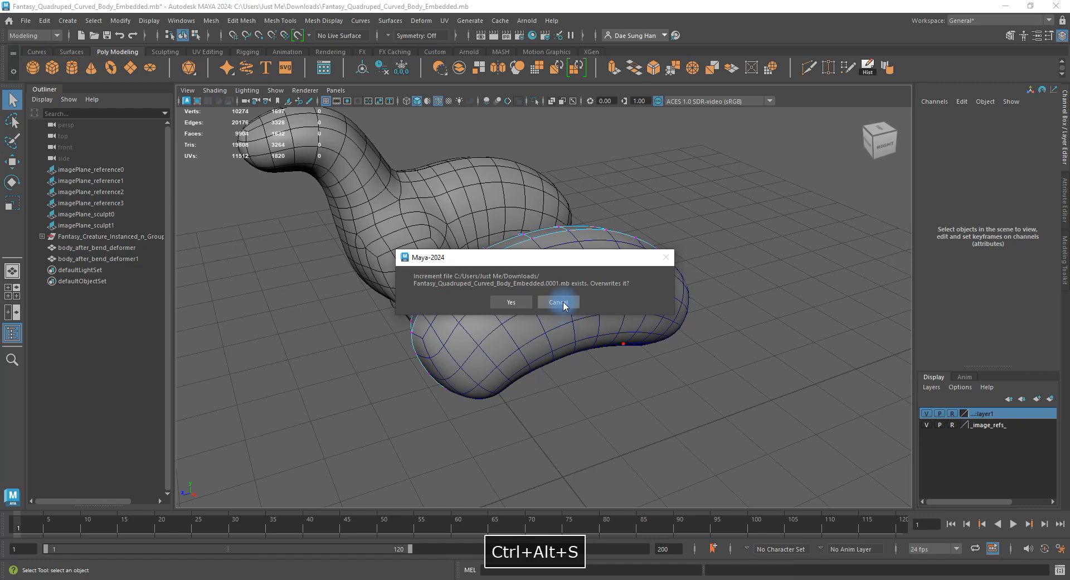
click(563, 305)
key(w)
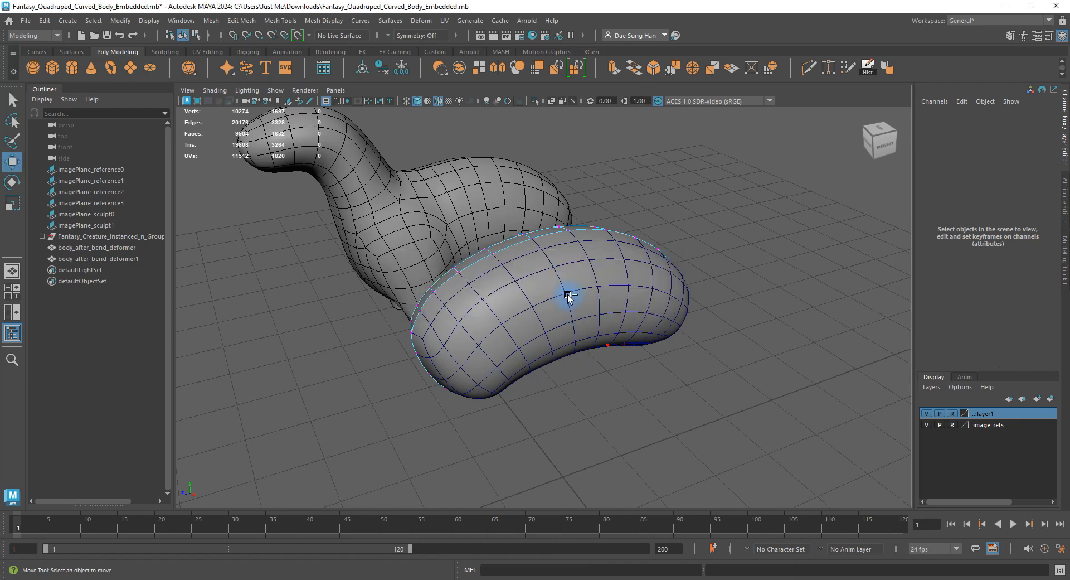
Save As with the name ending changed from Embedded.mb to Modified_More, into the scenes bookmark.
key(q)
key(ctrl+shift+s)
click(258, 422)
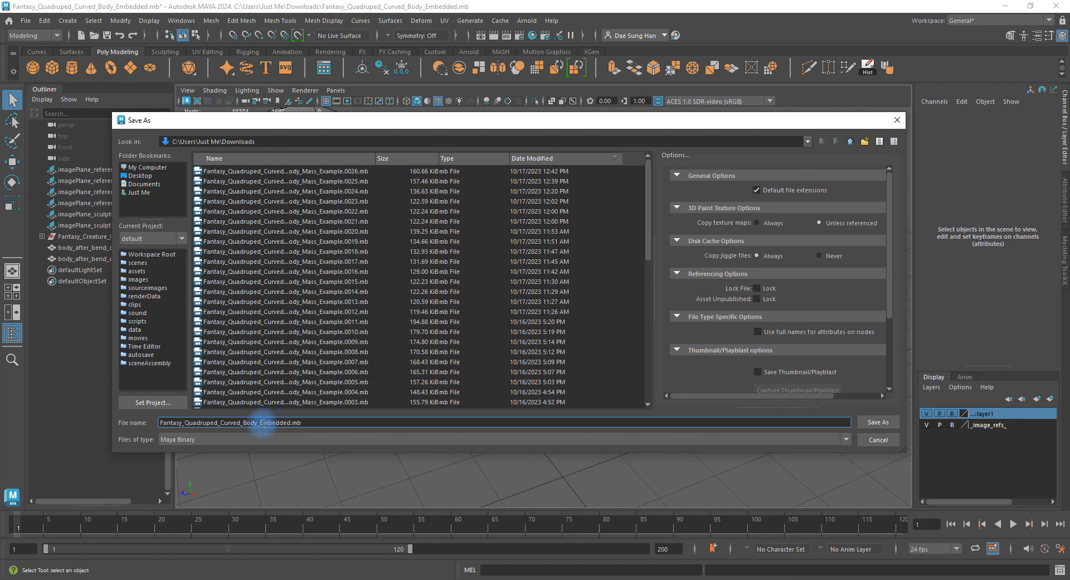
drag(261, 422, 381, 434)
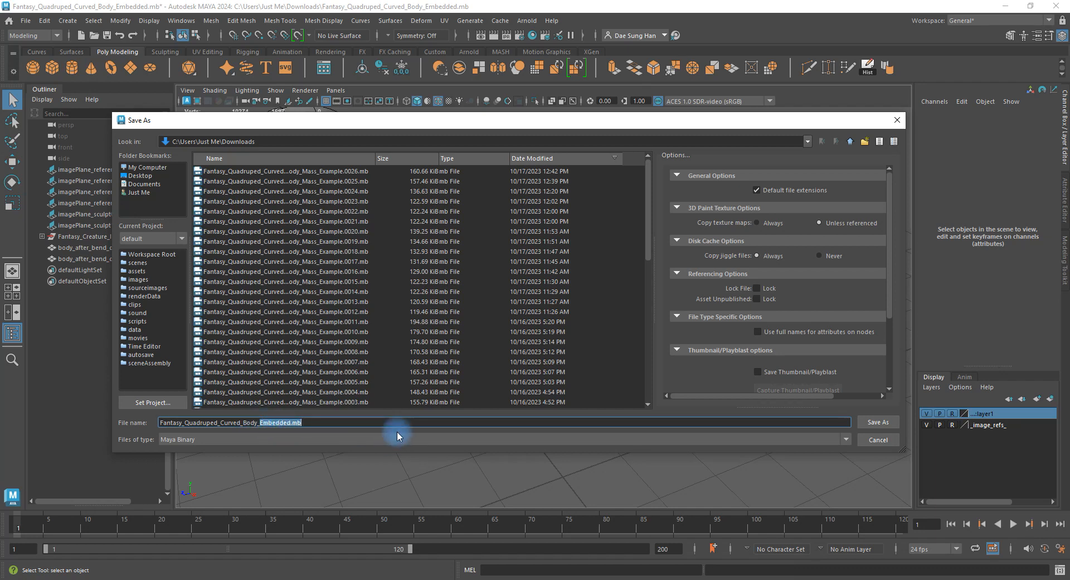
text(Modif)
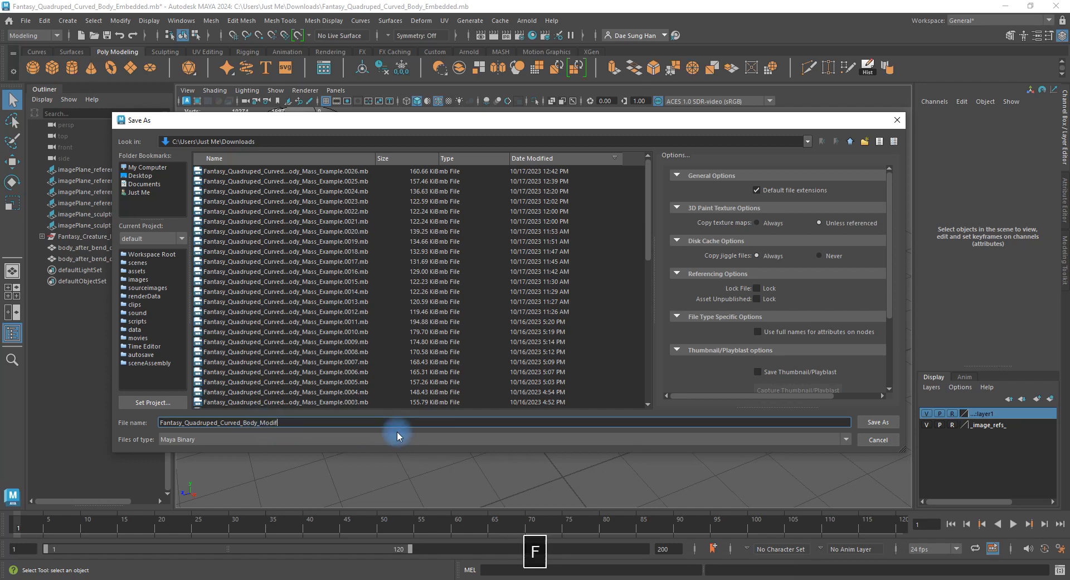
text(ied_)
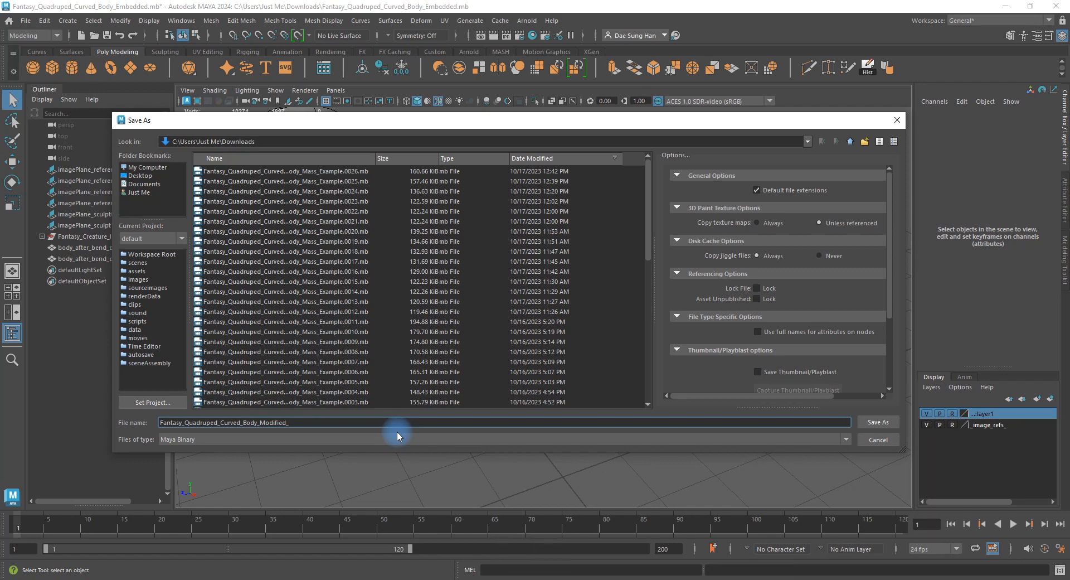
text(More)
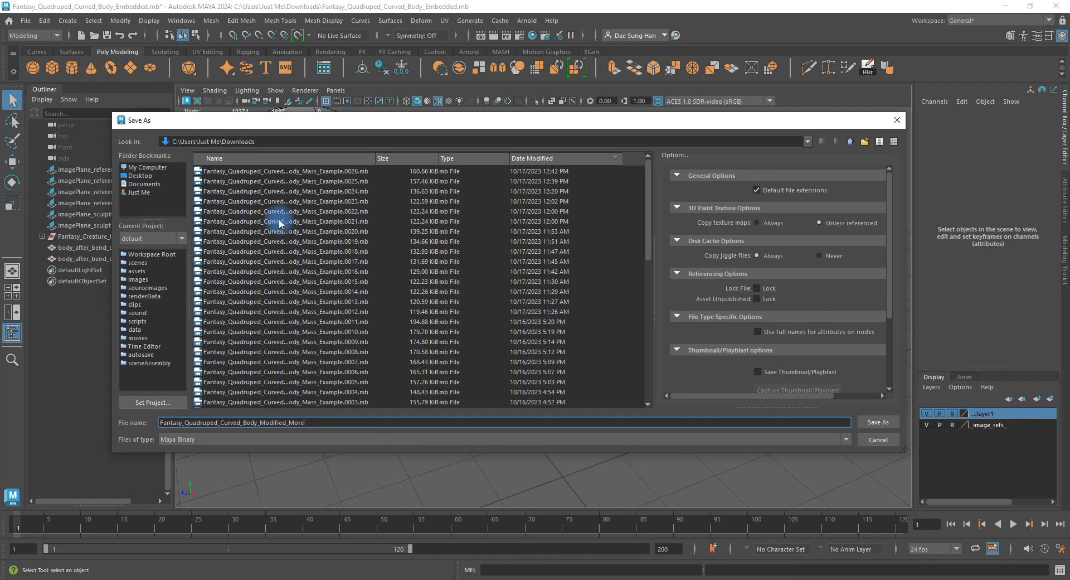
click(140, 264)
click(877, 423)
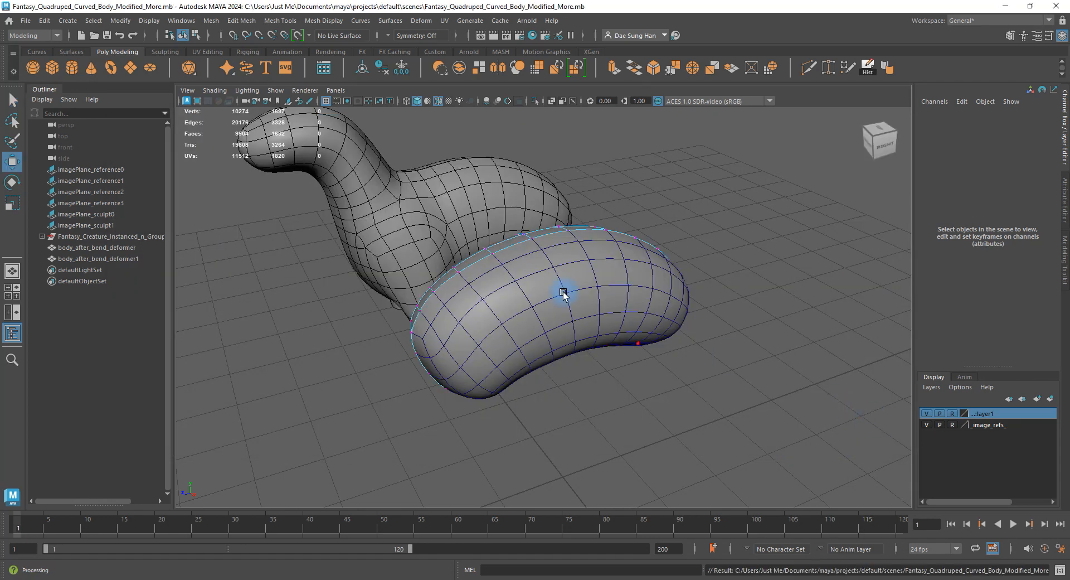
Orbit around the creature, pick a vertex on the body's back, and show four views.
alt+drag(527, 294, 409, 322)
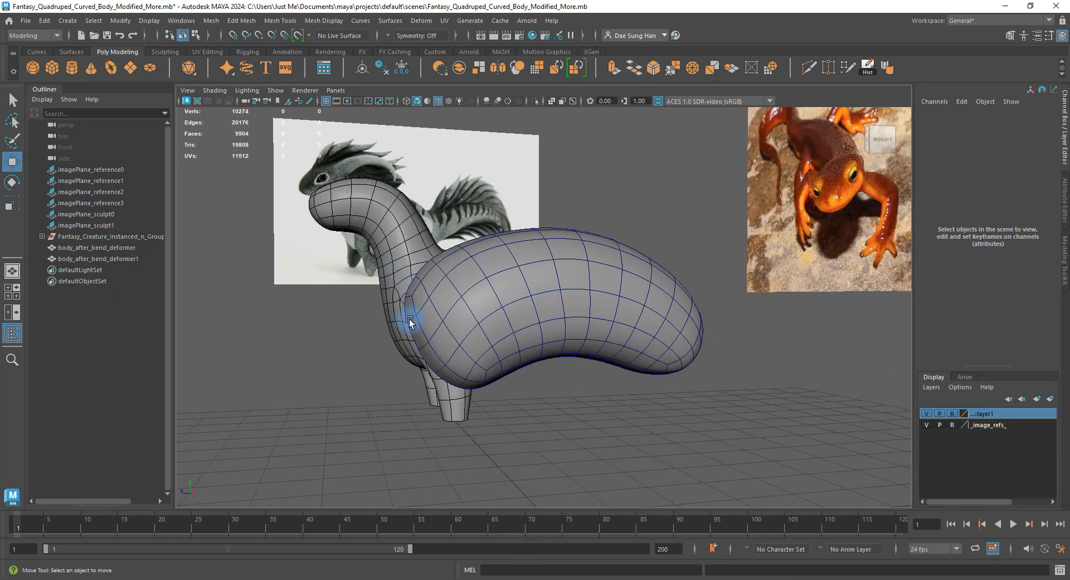
alt+drag(455, 402, 412, 230)
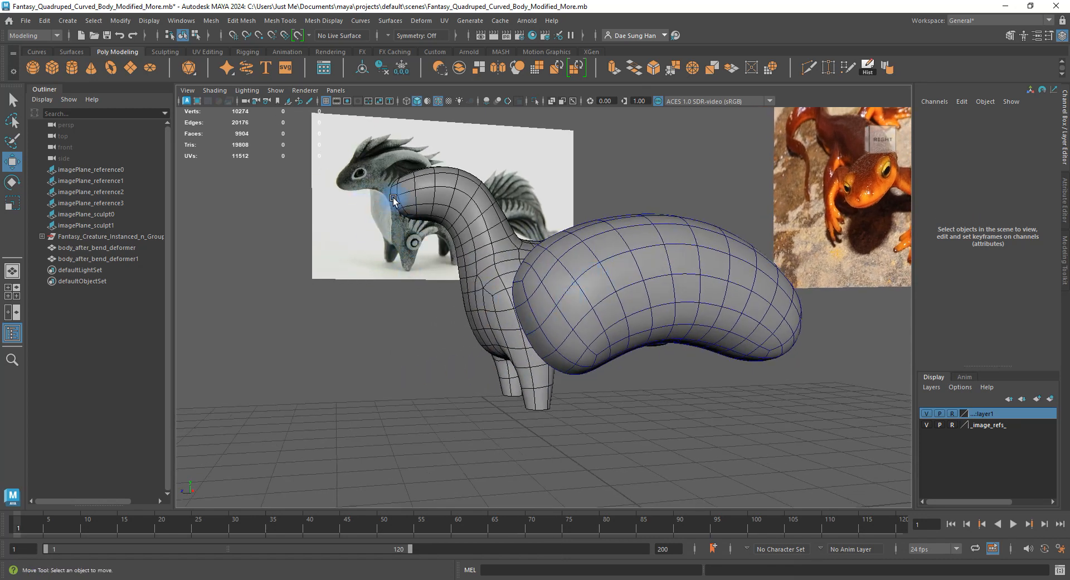
alt+drag(498, 313, 532, 318)
alt+drag(631, 349, 534, 291)
right_drag(606, 303, 534, 290)
alt+right_drag(510, 242, 534, 216)
click(529, 199)
key(space)
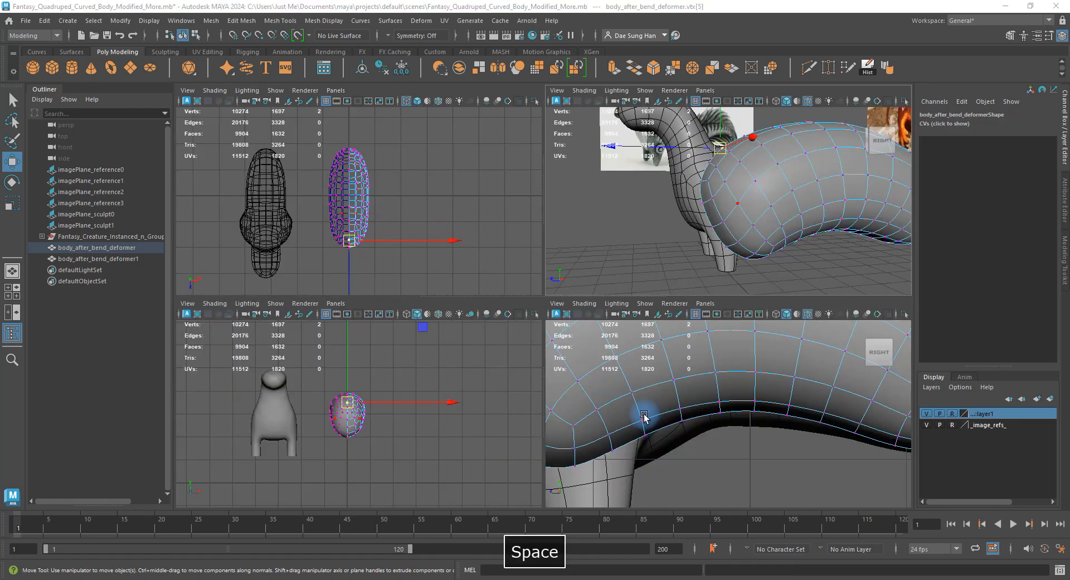
In the maximized side view, nudge the selected top vertex down-right, then turn off smooth preview.
key(space)
alt+right_drag(646, 323, 362, 214)
alt+middle_drag(363, 215, 446, 275)
alt+right_drag(447, 274, 831, 429)
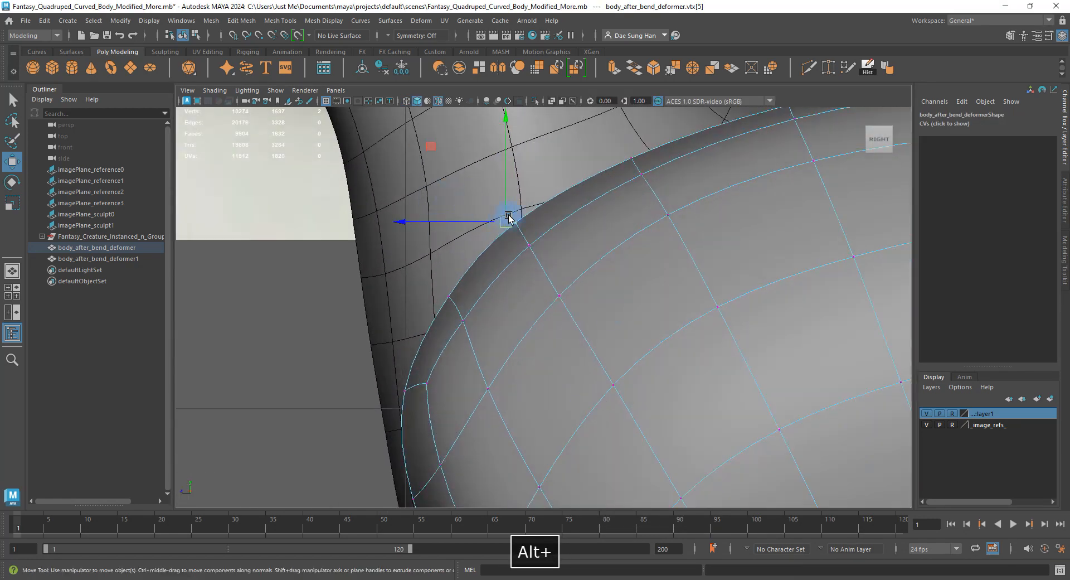
drag(515, 221, 520, 227)
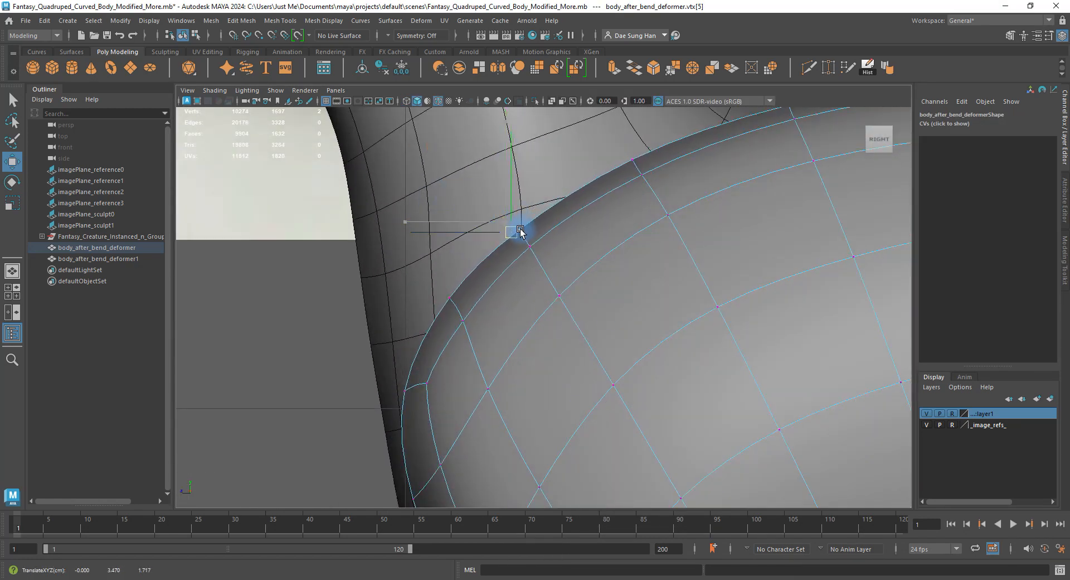
key(1)
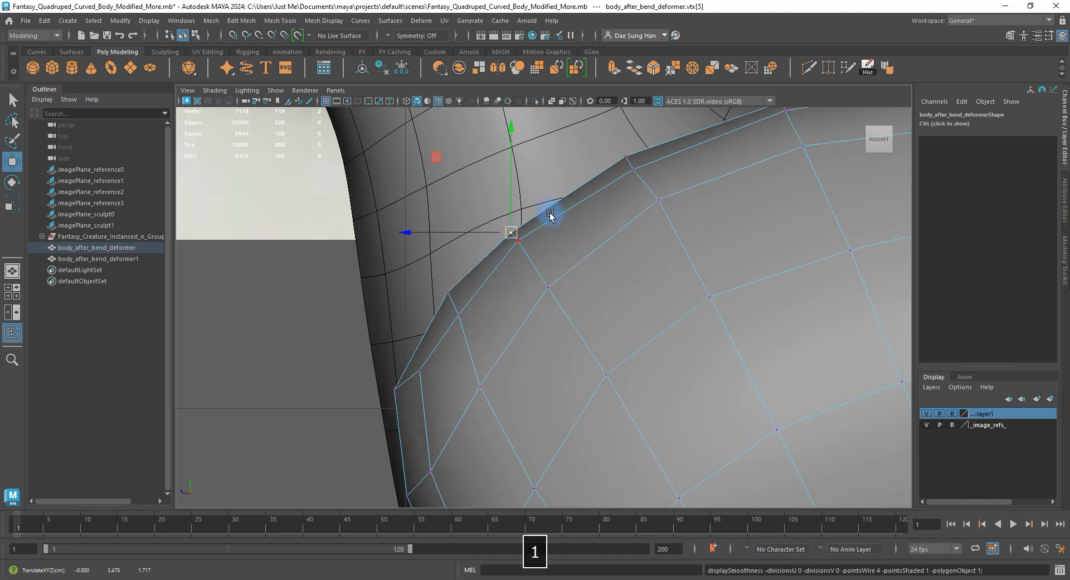
Select the vertices where the body's top contour meets the neck.
click(447, 292)
click(449, 314)
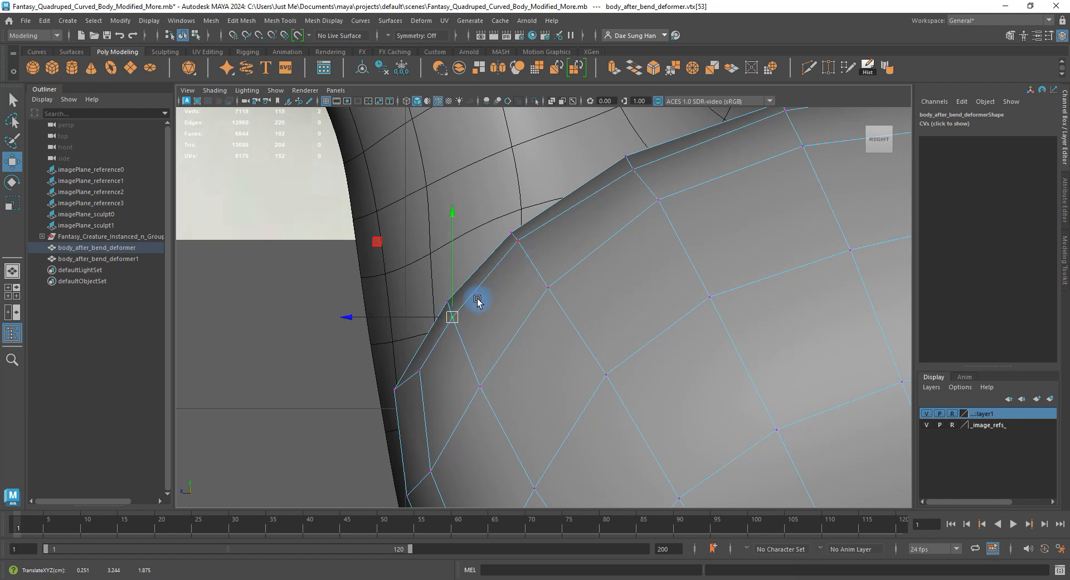
click(444, 304)
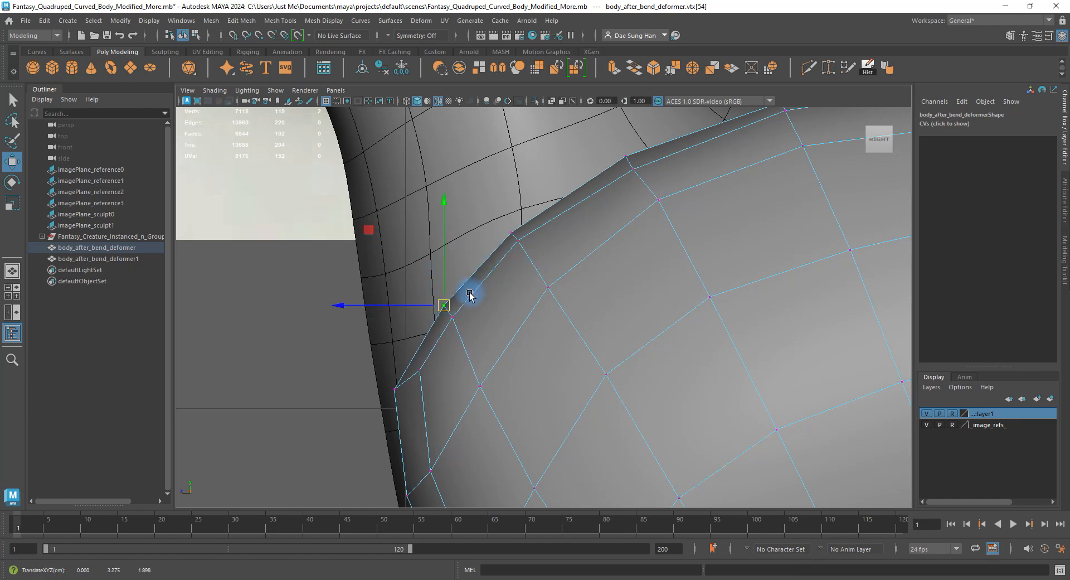
alt+drag(551, 270, 514, 275)
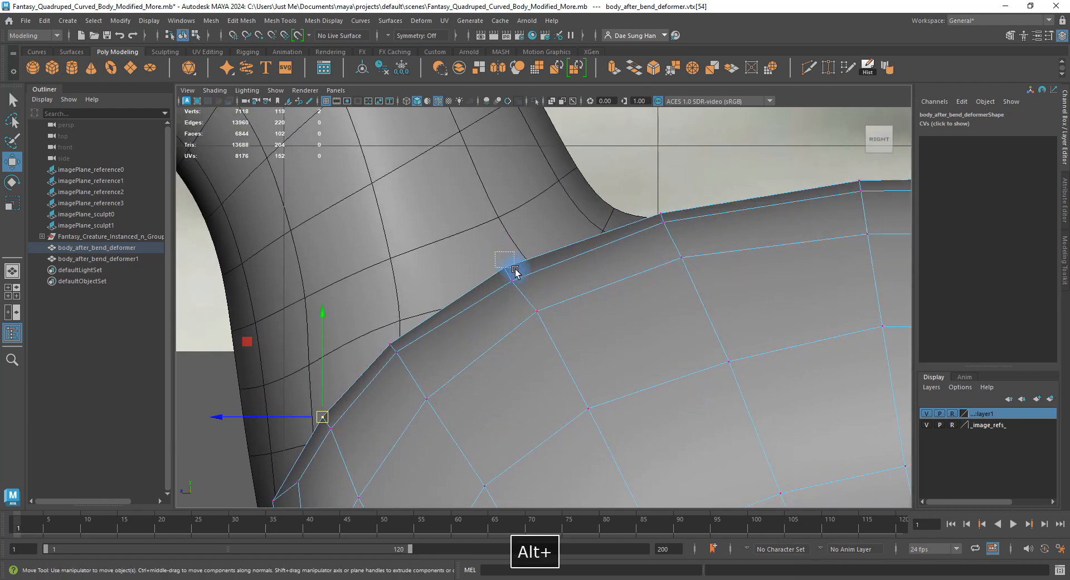
click(508, 267)
click(518, 278)
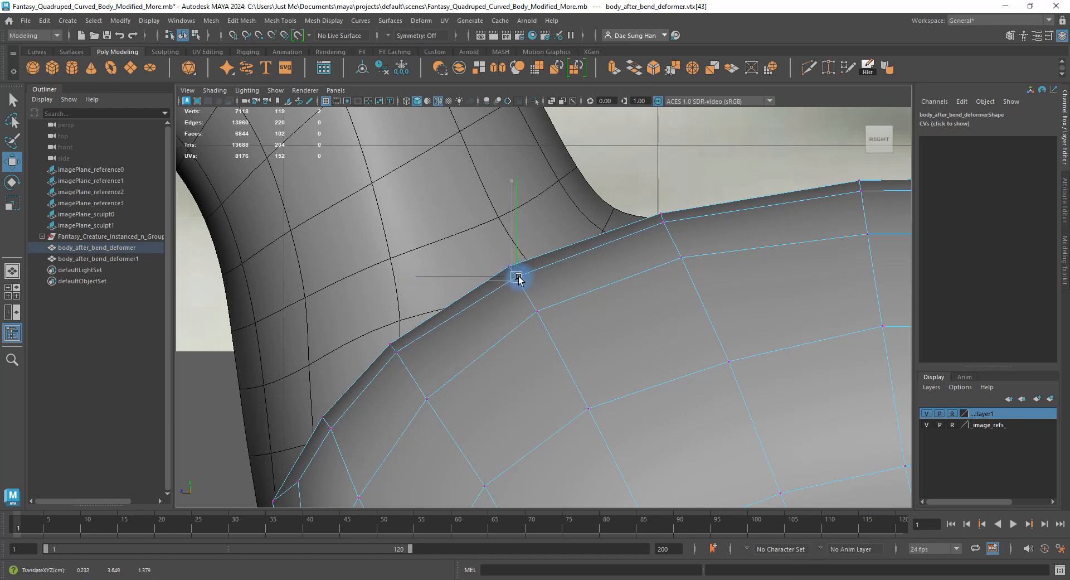
alt+drag(518, 276, 569, 241)
Pick further top-edge vertices and nudge one slightly up-left to refine the curve.
click(521, 233)
click(597, 206)
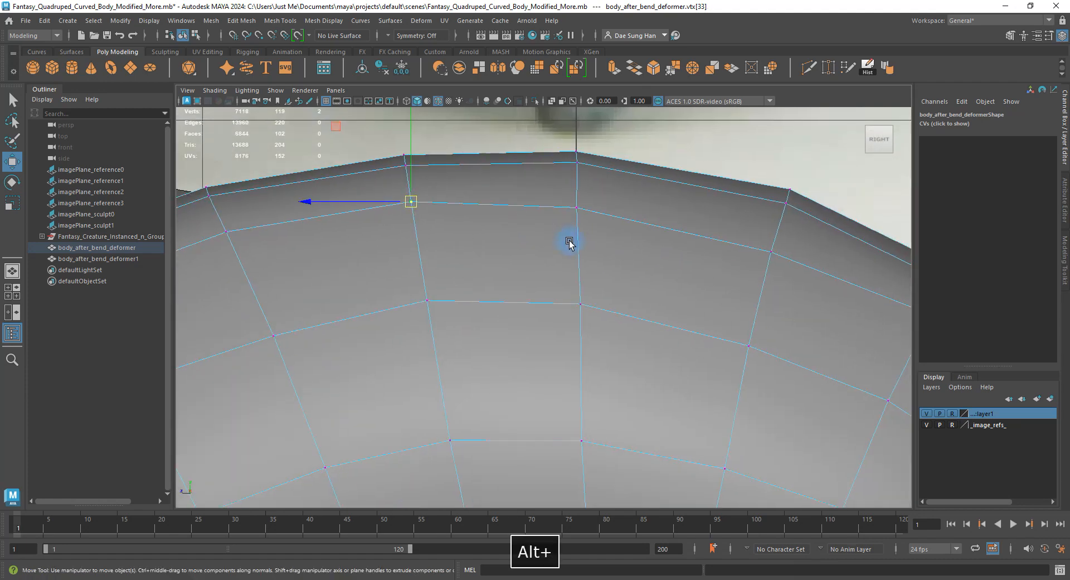
click(567, 293)
click(579, 205)
alt+drag(581, 201, 625, 191)
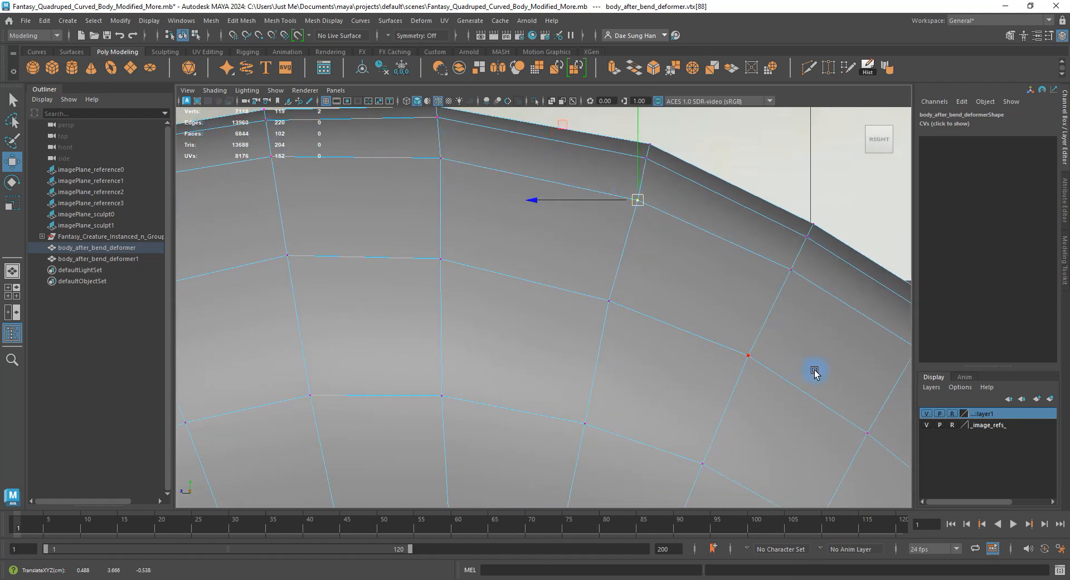
alt+middle_drag(800, 351, 593, 341)
drag(433, 187, 429, 182)
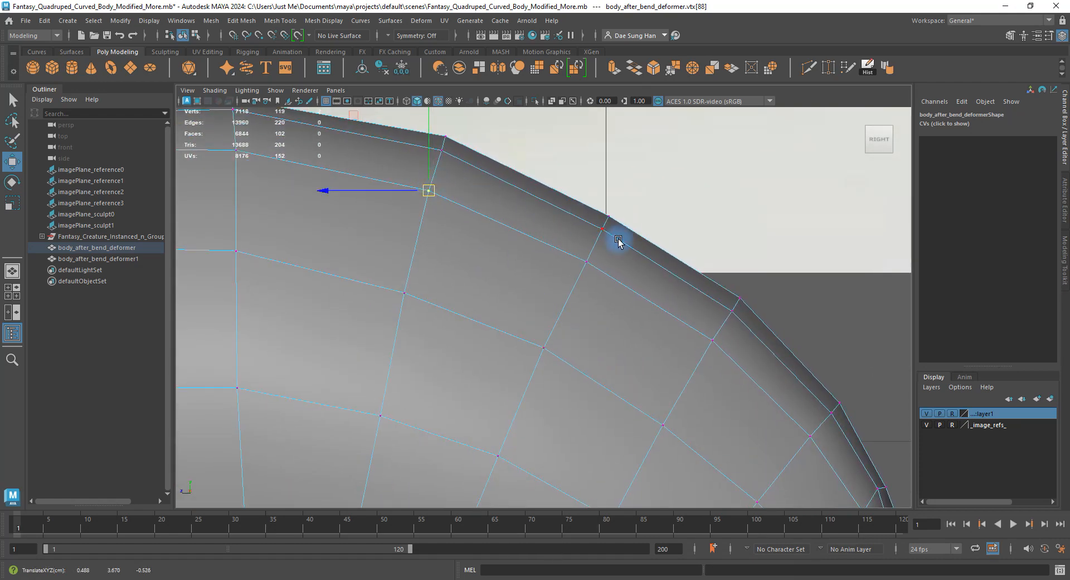
alt+right_drag(816, 436, 617, 196)
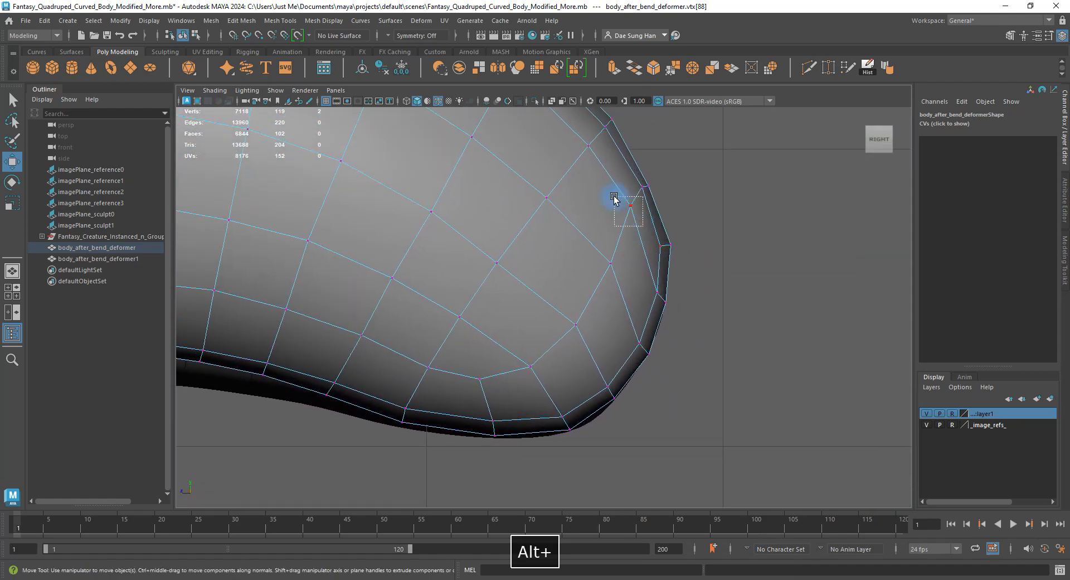
Pull the vertices around the body's rear tip downward to round it off.
click(629, 213)
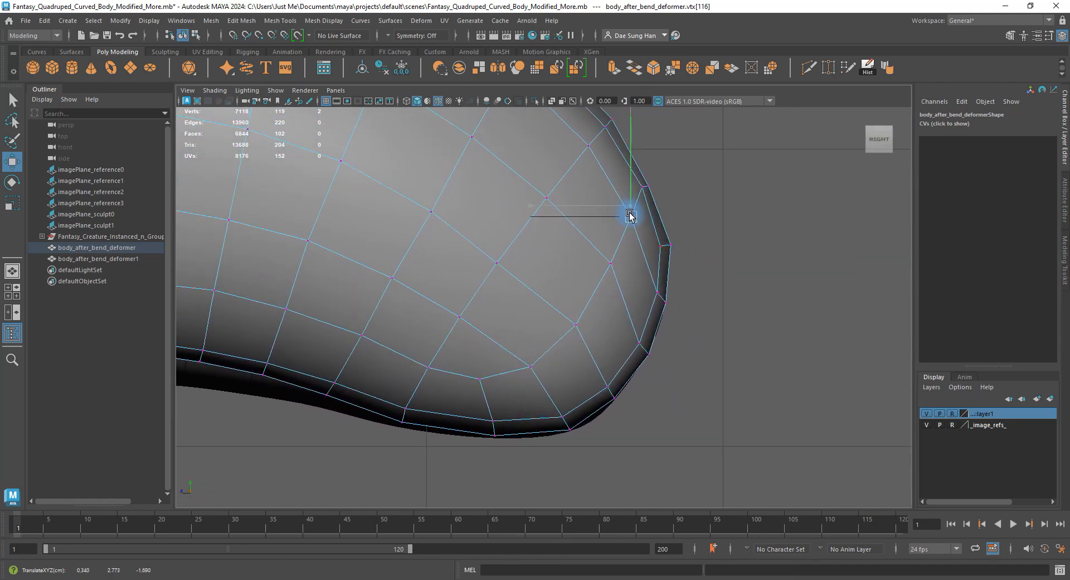
drag(612, 262, 612, 274)
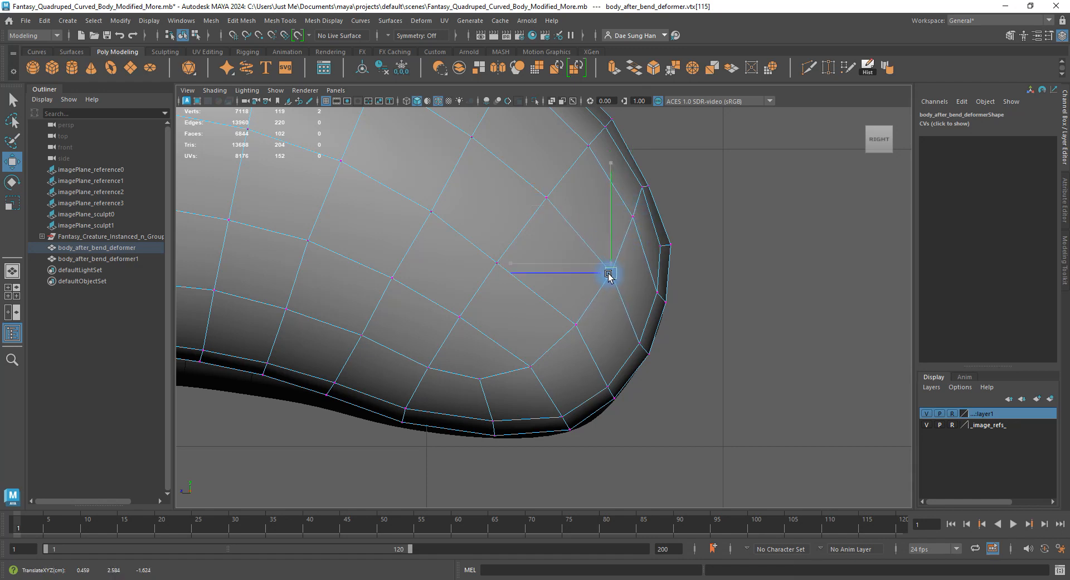
drag(575, 324, 580, 333)
drag(530, 366, 482, 384)
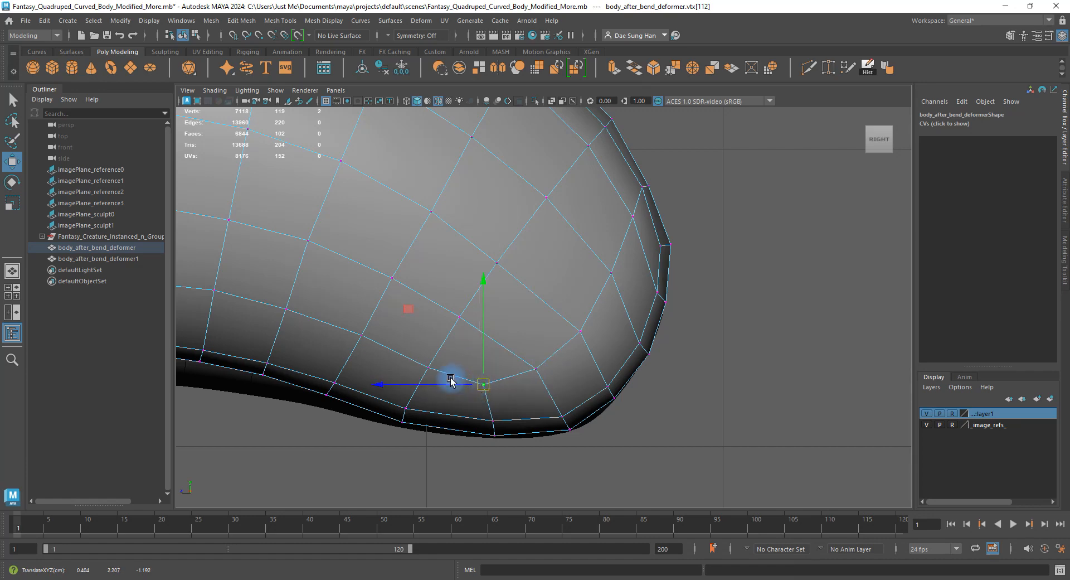
click(361, 335)
Adjust vertices along the body's upper middle row, then leave vertex mode with the body half selected.
alt+right_drag(371, 336, 377, 297)
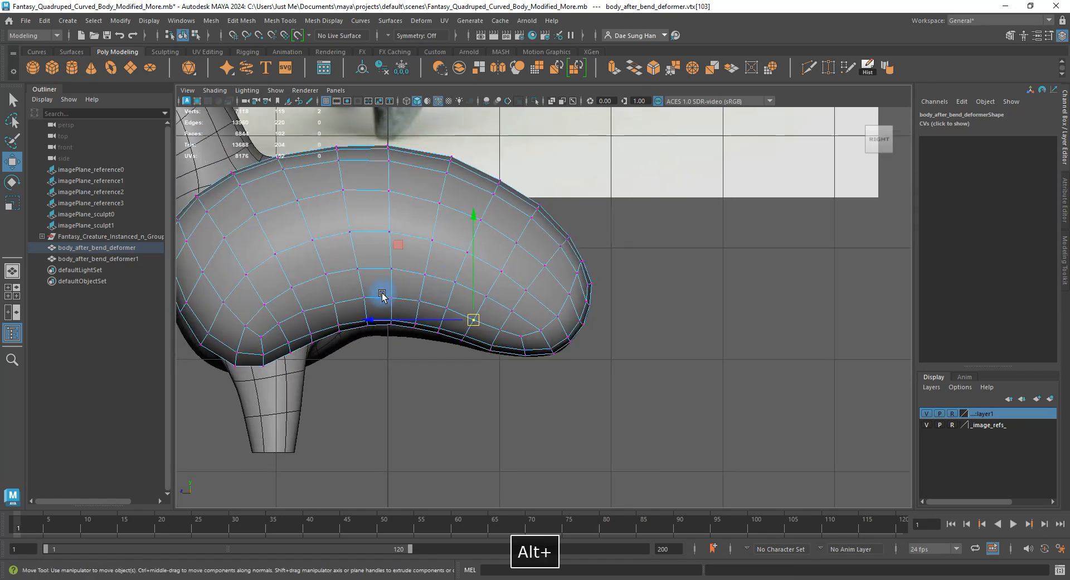
alt+middle_drag(369, 298, 486, 300)
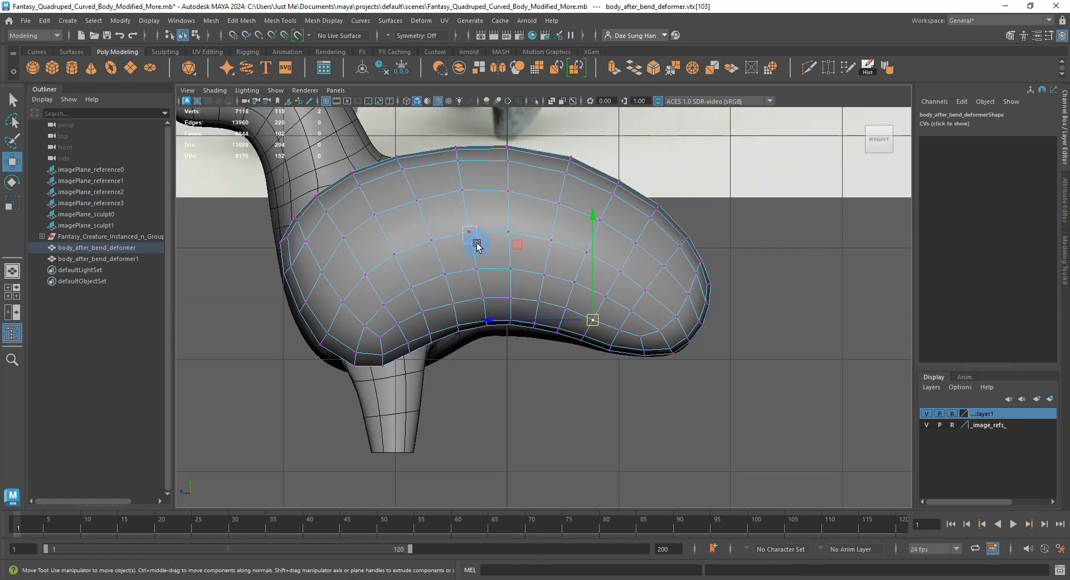
drag(463, 226, 476, 245)
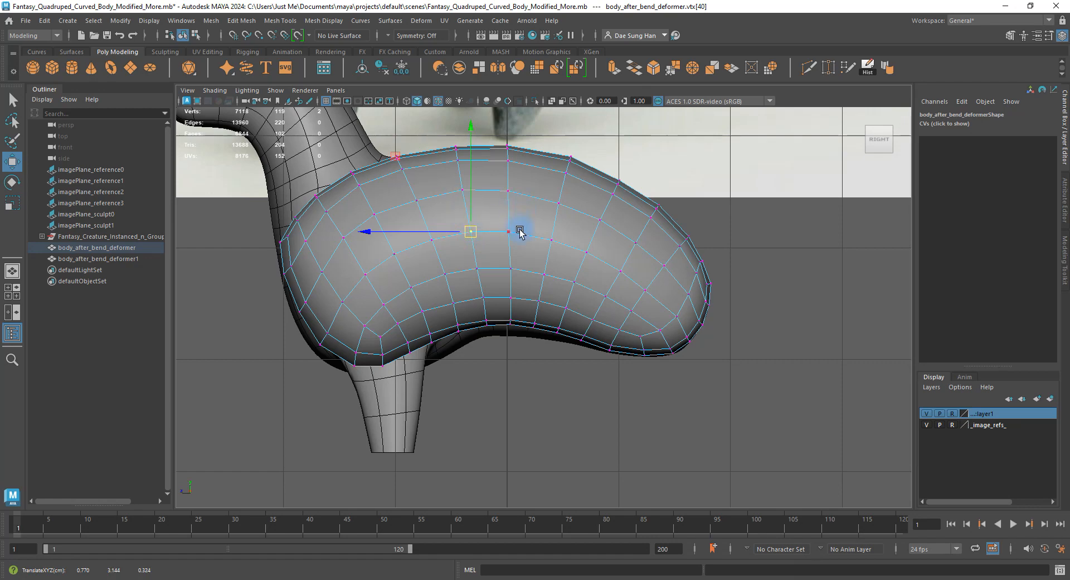
drag(527, 206, 504, 172)
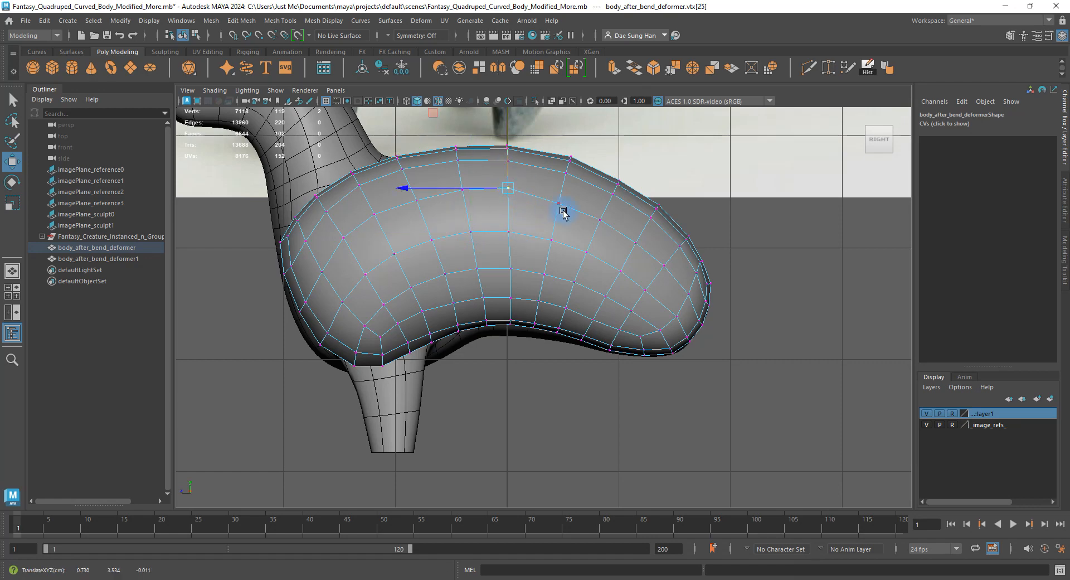
drag(563, 212, 555, 196)
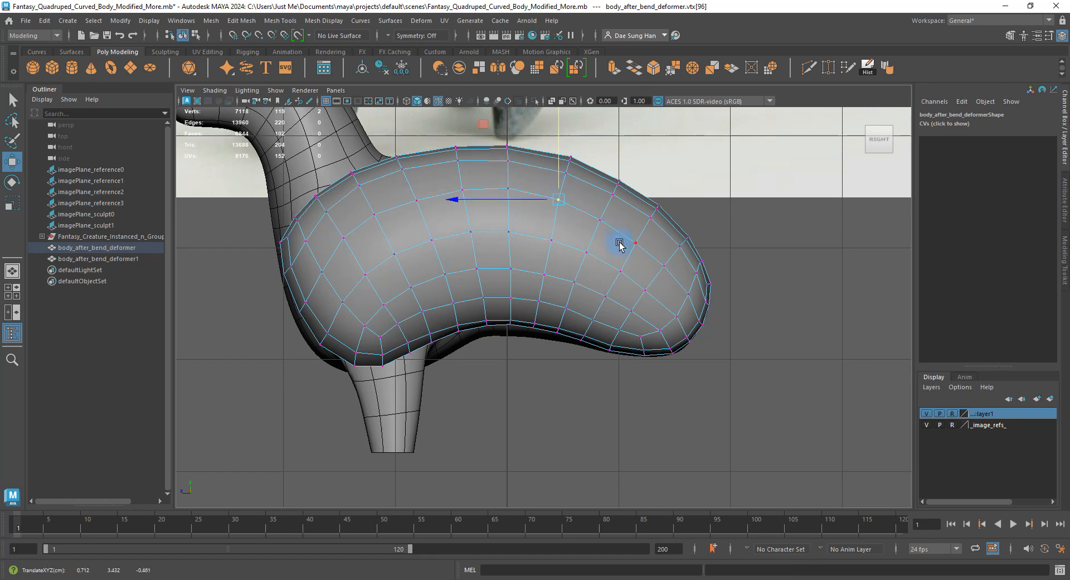
right_drag(387, 312, 386, 293)
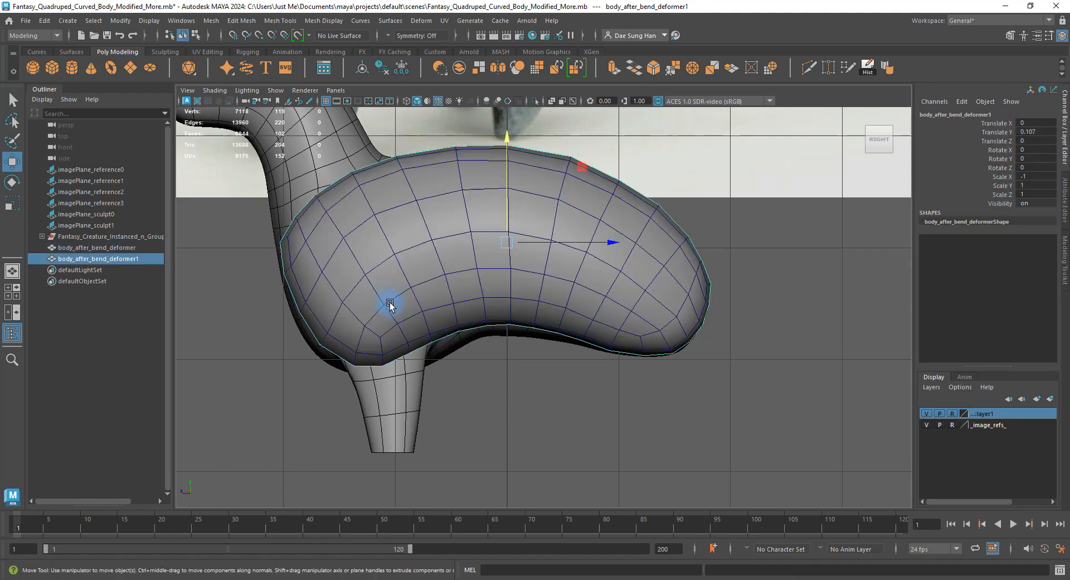
Maximize the perspective view and show the body half in smooth preview.
key(space)
key(space)
alt+drag(652, 219, 696, 242)
key(3)
click(716, 373)
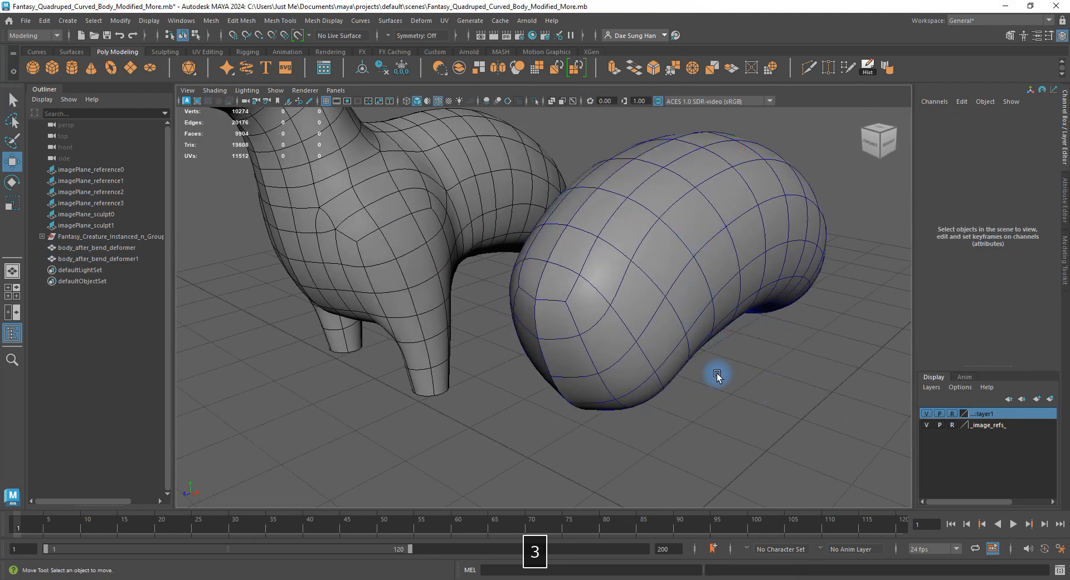
Switch the body half to vertex mode and pick the vertex at the top of the leg.
alt+drag(716, 374, 706, 298)
click(624, 330)
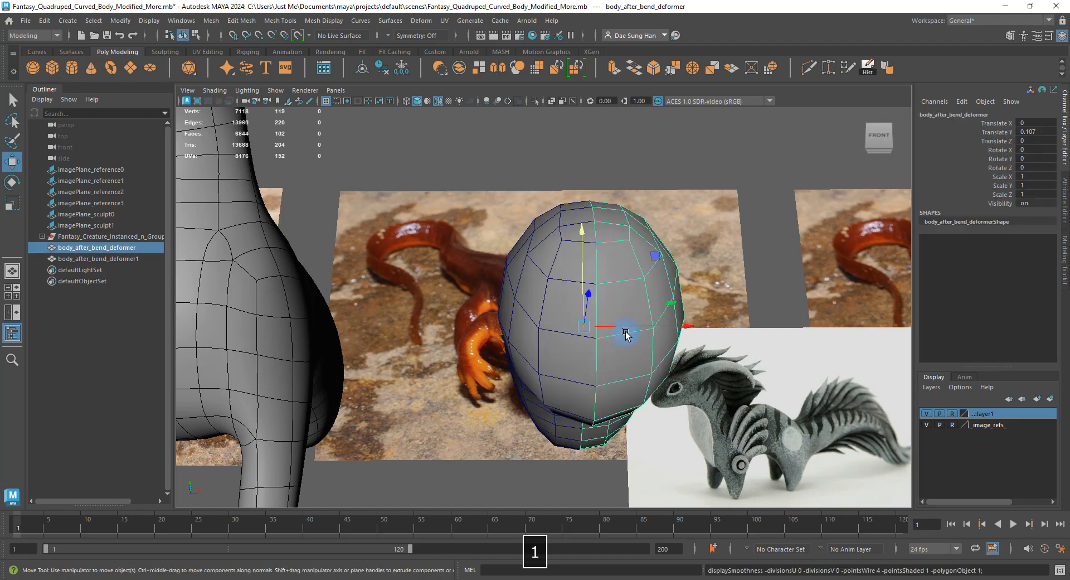
alt+drag(624, 330, 522, 294)
right_drag(522, 294, 480, 296)
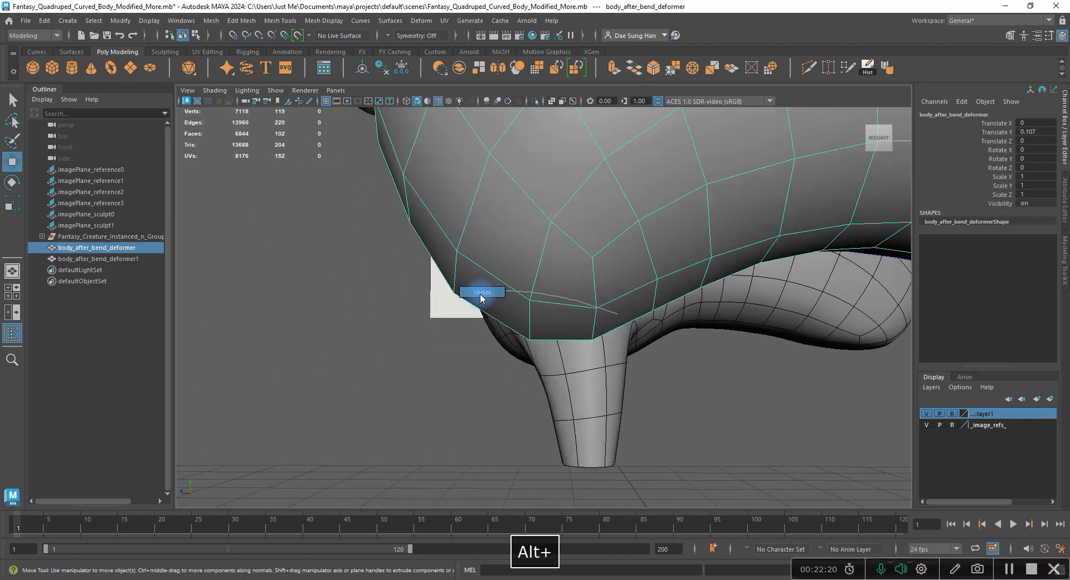
alt+drag(657, 312, 682, 296)
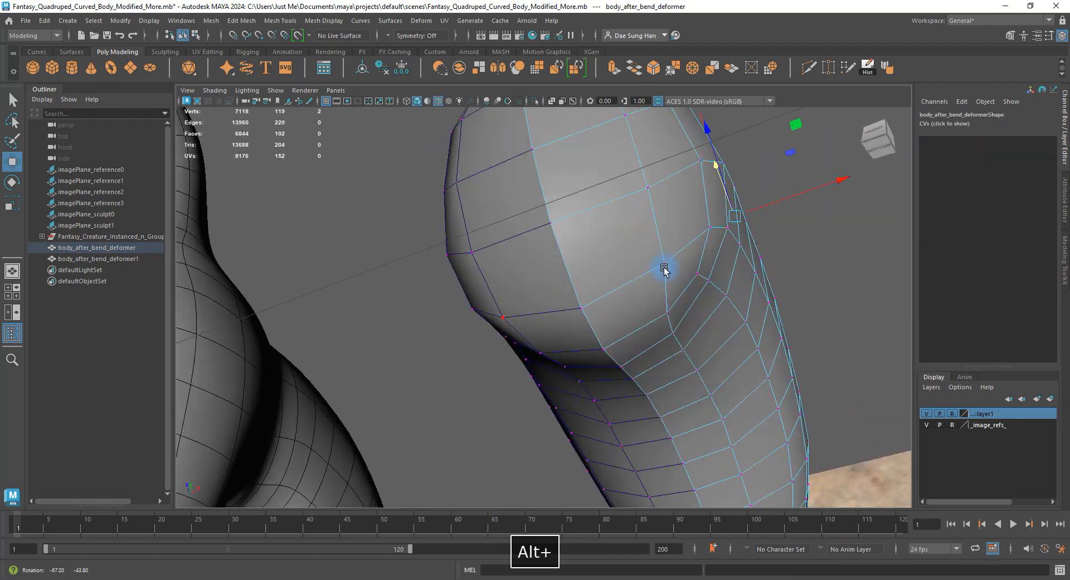
key(3)
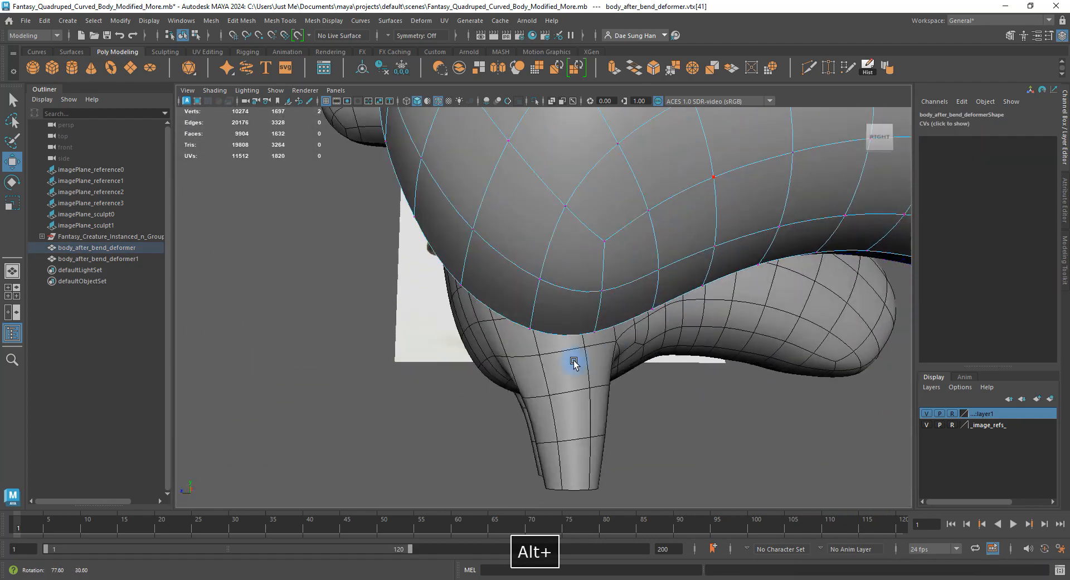
alt+drag(573, 364, 611, 363)
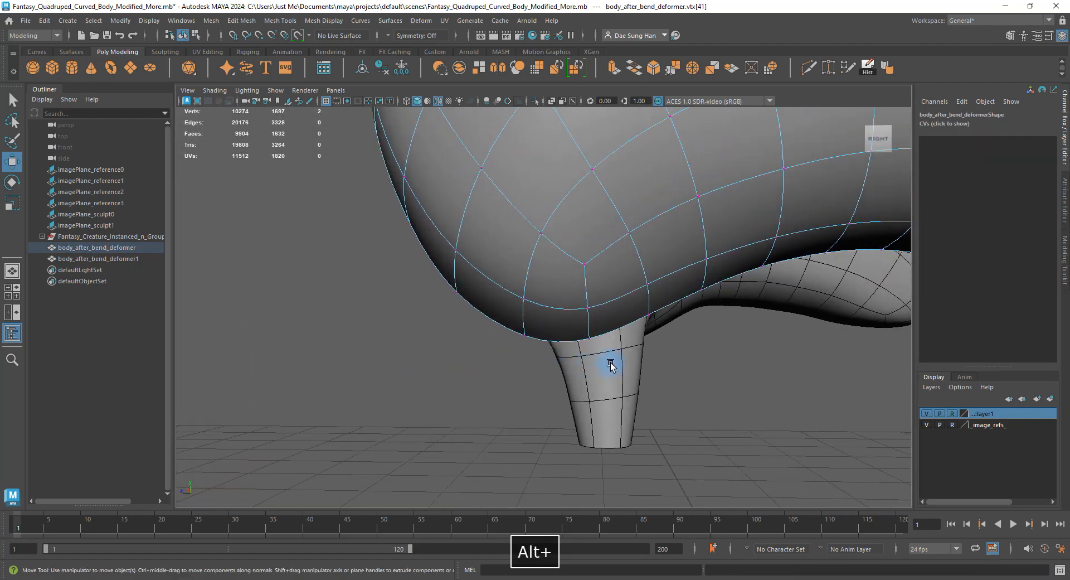
click(589, 342)
In the side view cage, raise the leg-top vertex and its corner neighbour.
key(1)
key(space)
key(space)
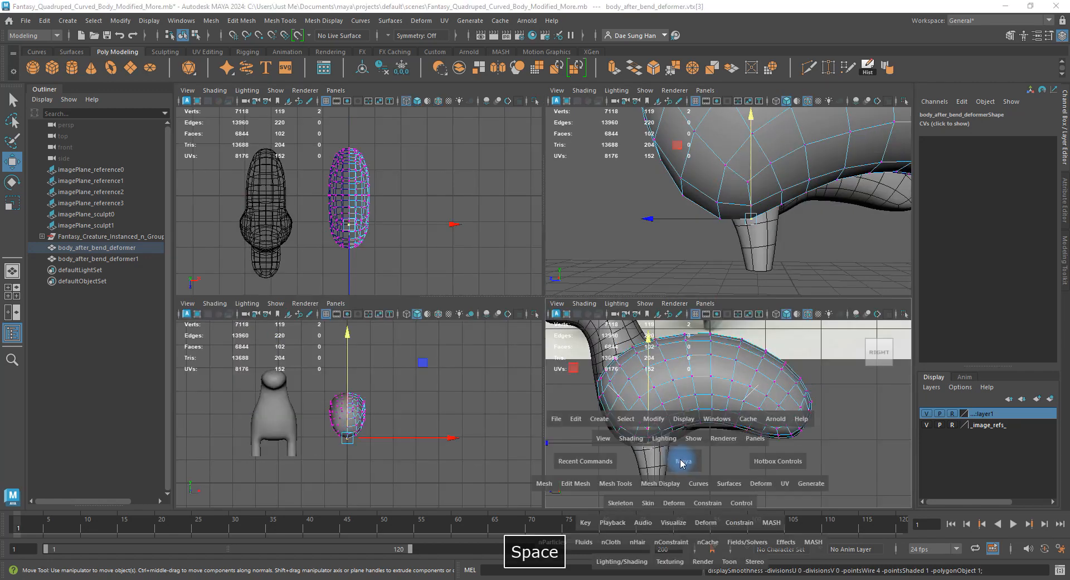
alt+middle_drag(466, 299, 563, 240)
alt+right_drag(562, 240, 694, 365)
alt+middle_drag(416, 332, 521, 324)
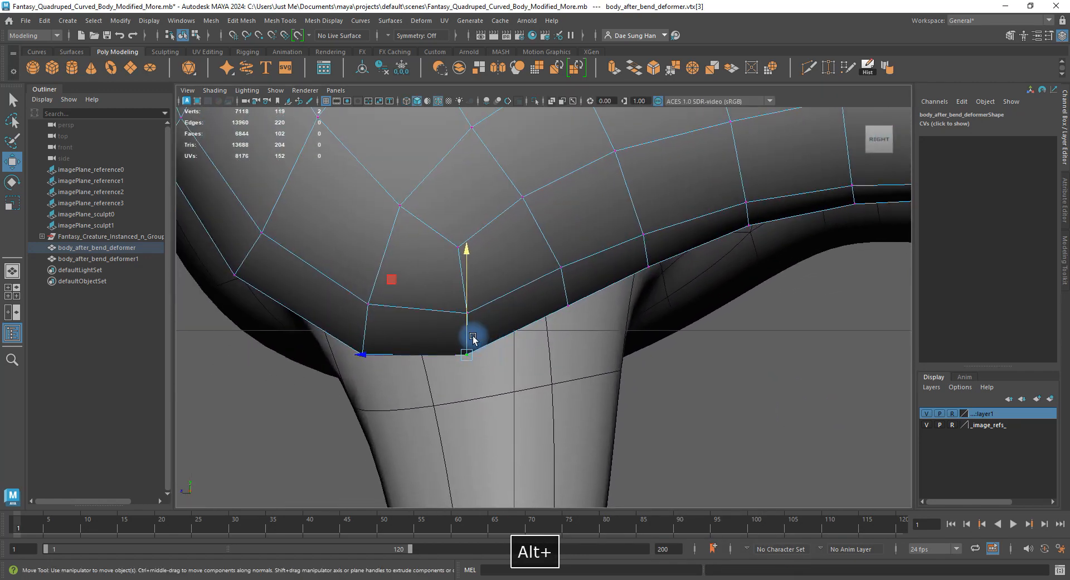
drag(468, 345, 466, 336)
click(363, 352)
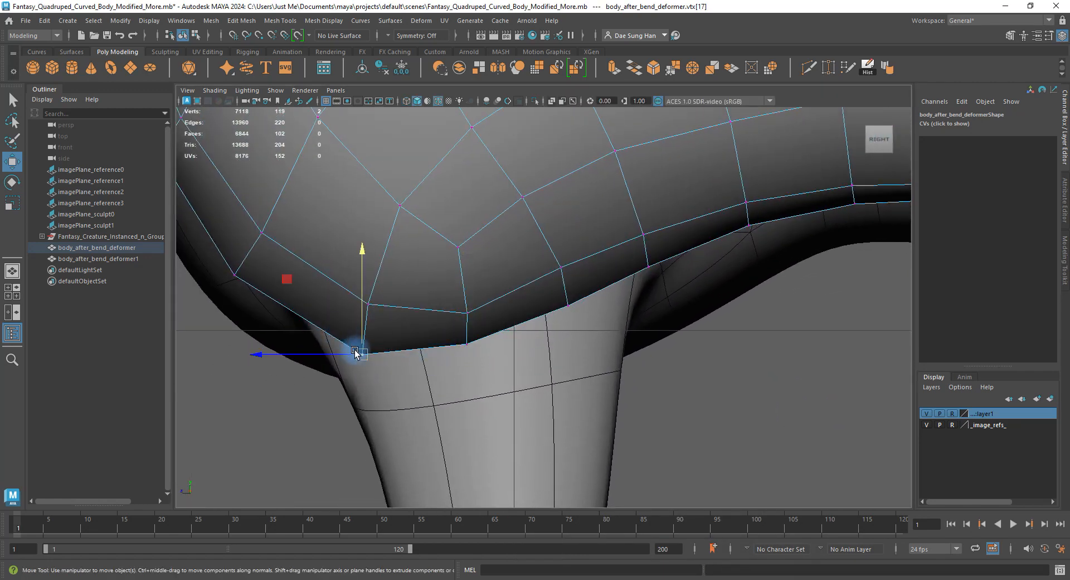
drag(361, 351, 354, 334)
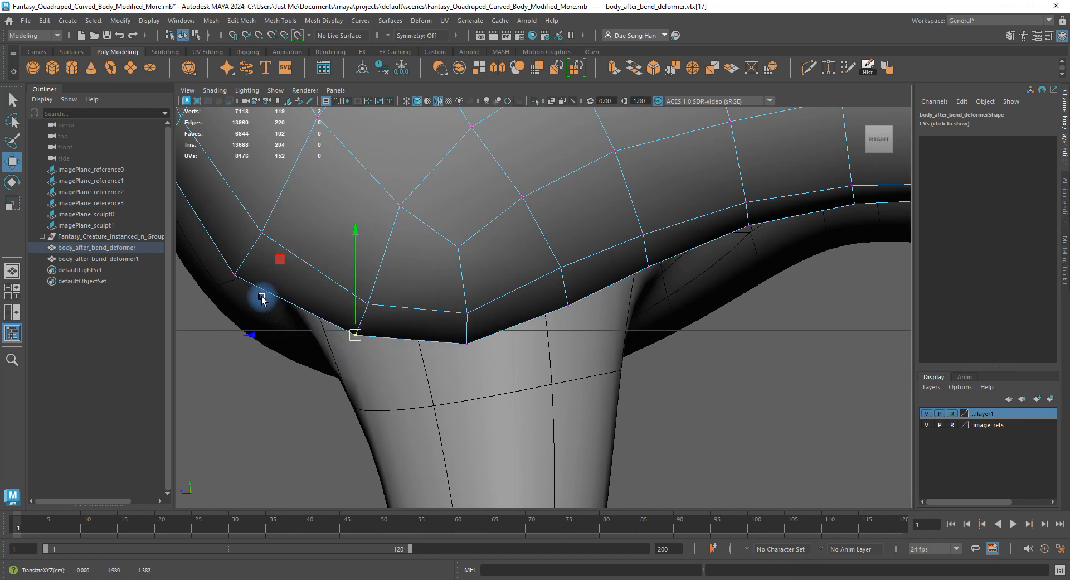
Nudge the underside vertices beside the leg upward.
click(236, 275)
alt+middle_drag(318, 260, 473, 336)
drag(396, 352, 400, 345)
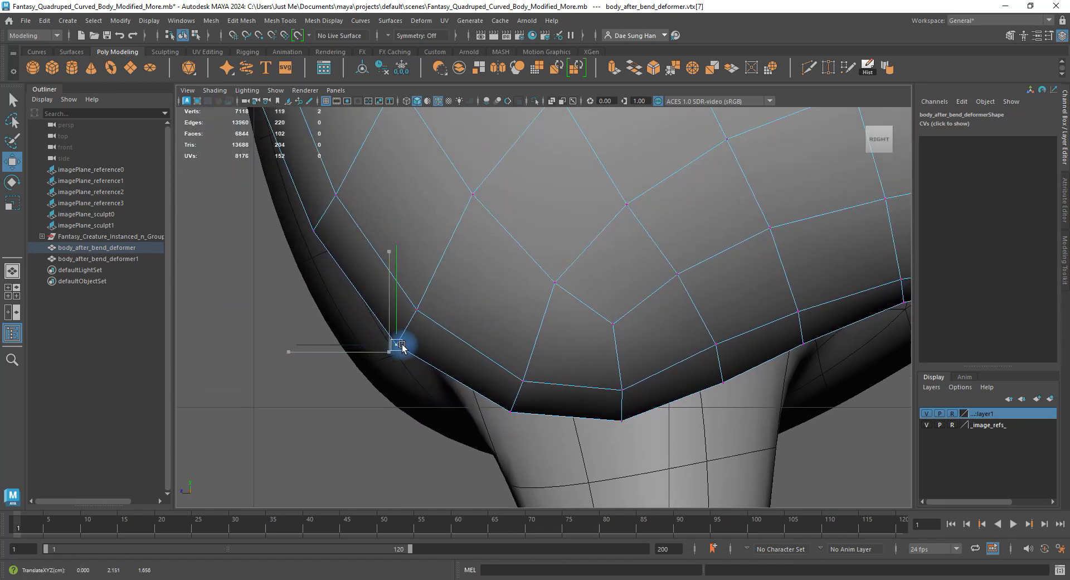
alt+middle_drag(631, 373, 498, 316)
drag(562, 316, 562, 315)
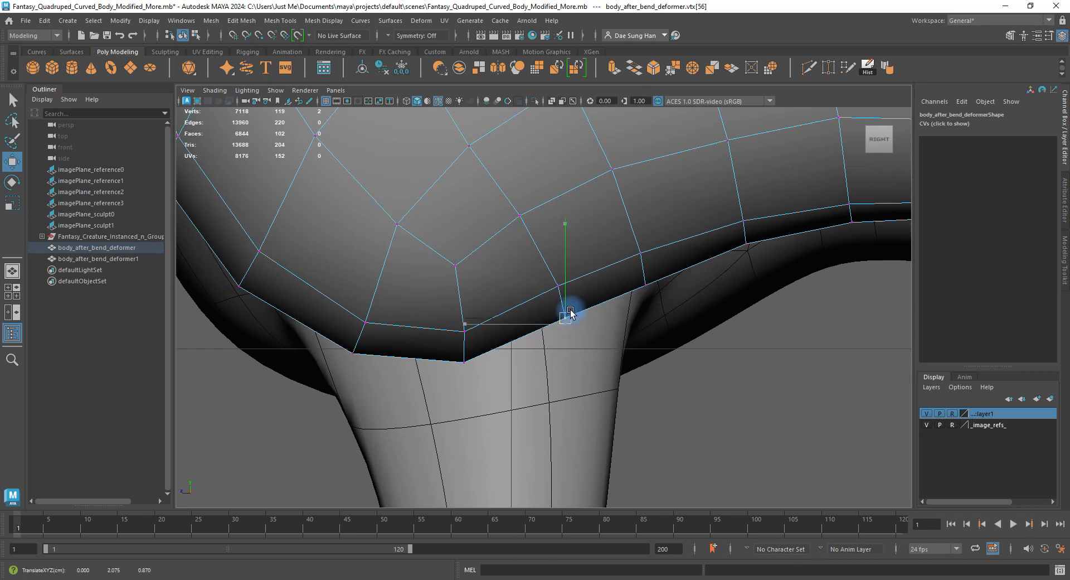
click(647, 282)
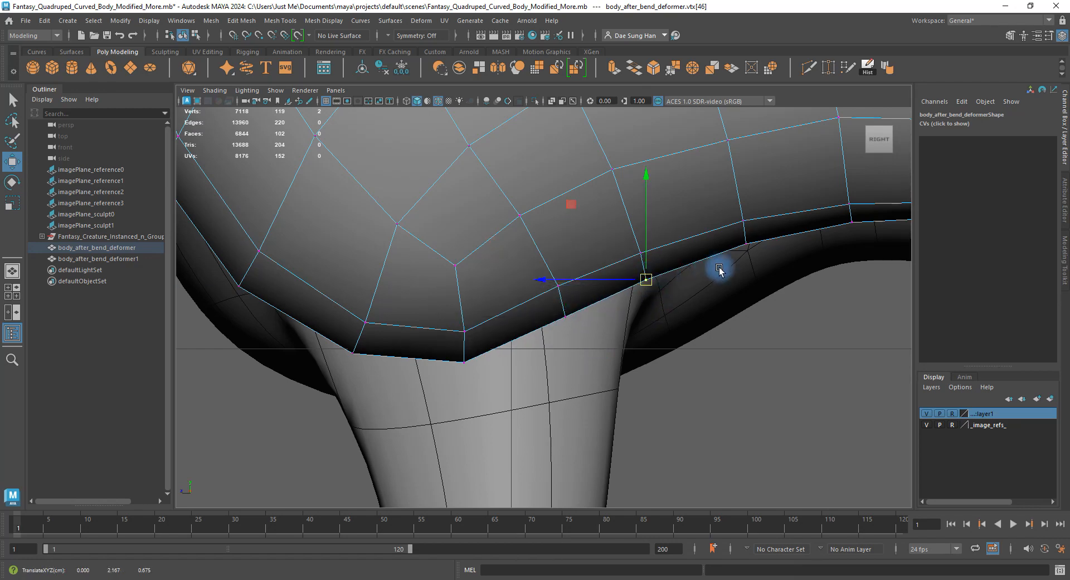
alt+middle_drag(719, 271, 607, 338)
Return to perspective with the body smoothed and select the whole mesh.
key(3)
key(space)
key(space)
right_drag(657, 215, 696, 181)
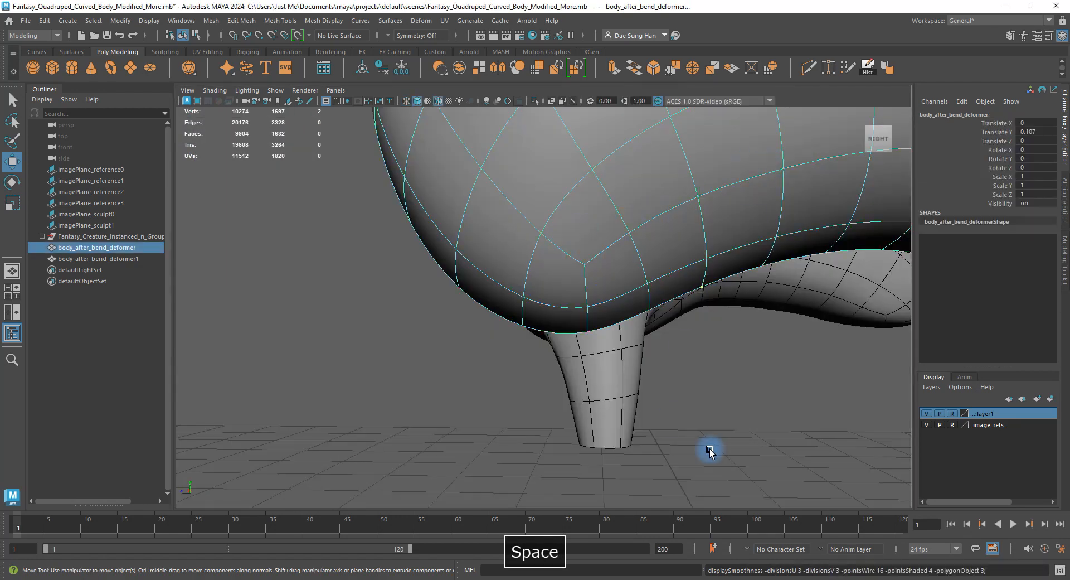
Orbit around the creature and compare the other body half in cage and smooth preview.
click(710, 451)
alt+drag(710, 450, 793, 271)
click(631, 266)
key(1)
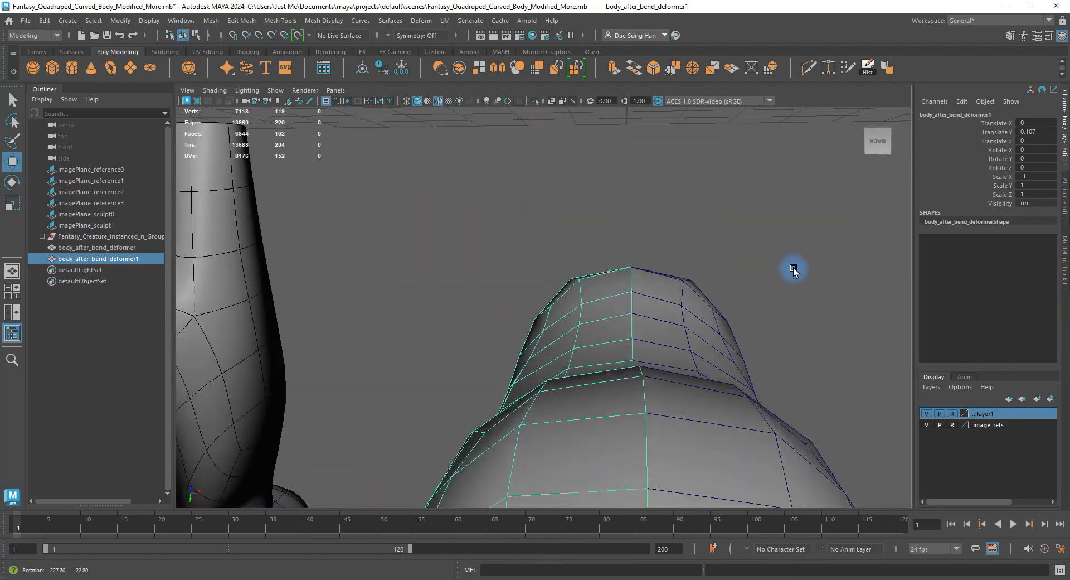
key(3)
Orbit past the reference images and leg stubs, toggling the body between cage and smoothed.
click(762, 237)
alt+drag(762, 237, 580, 298)
alt+drag(420, 299, 730, 319)
click(685, 287)
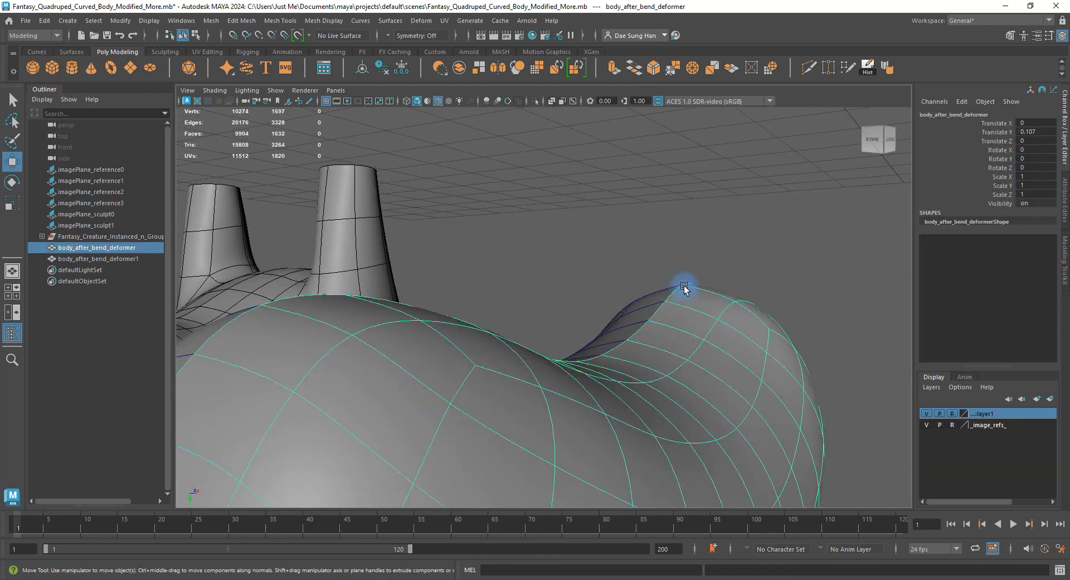
alt+drag(487, 322, 609, 262)
key(1)
key(3)
Orbit once more, select the body, and switch to the four-view layout.
click(608, 305)
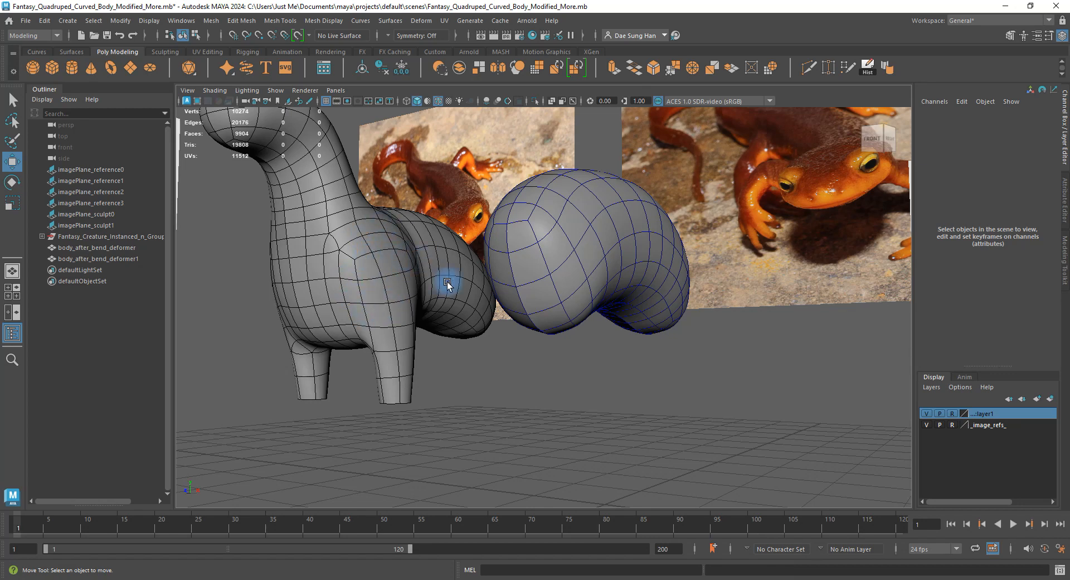
alt+drag(389, 225, 576, 316)
click(535, 246)
key(space)
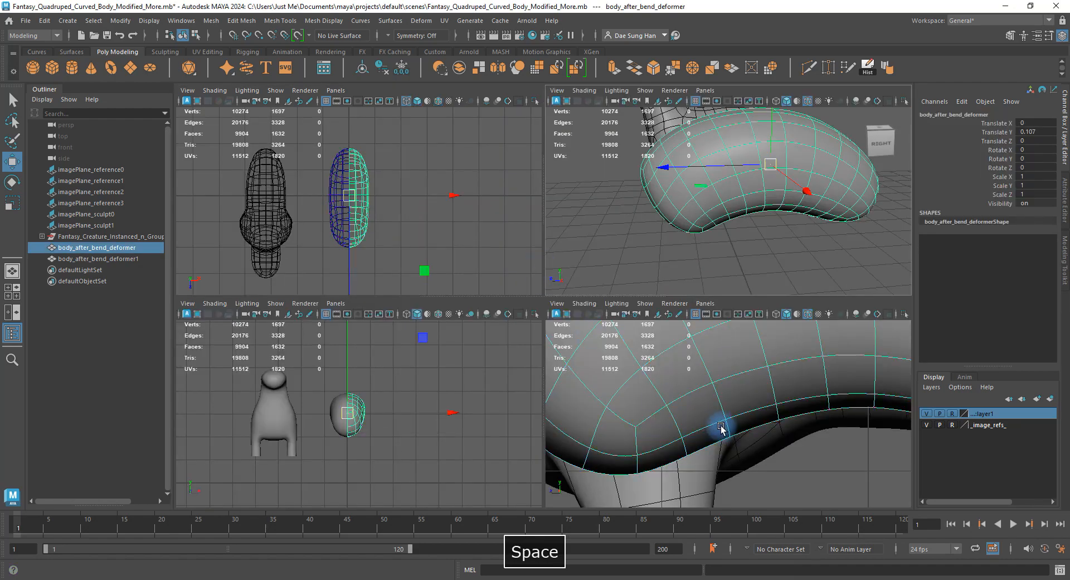
Put body_after_bend_deformer1 on a new display layer, layer1.
key(space)
alt+right_drag(712, 375, 829, 418)
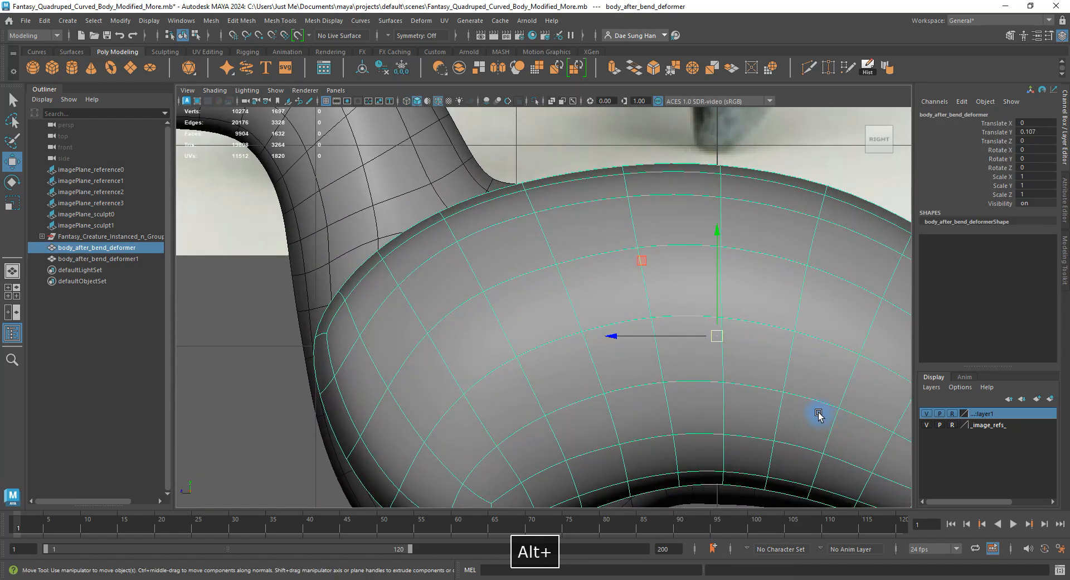
key(space)
alt+drag(690, 238, 794, 238)
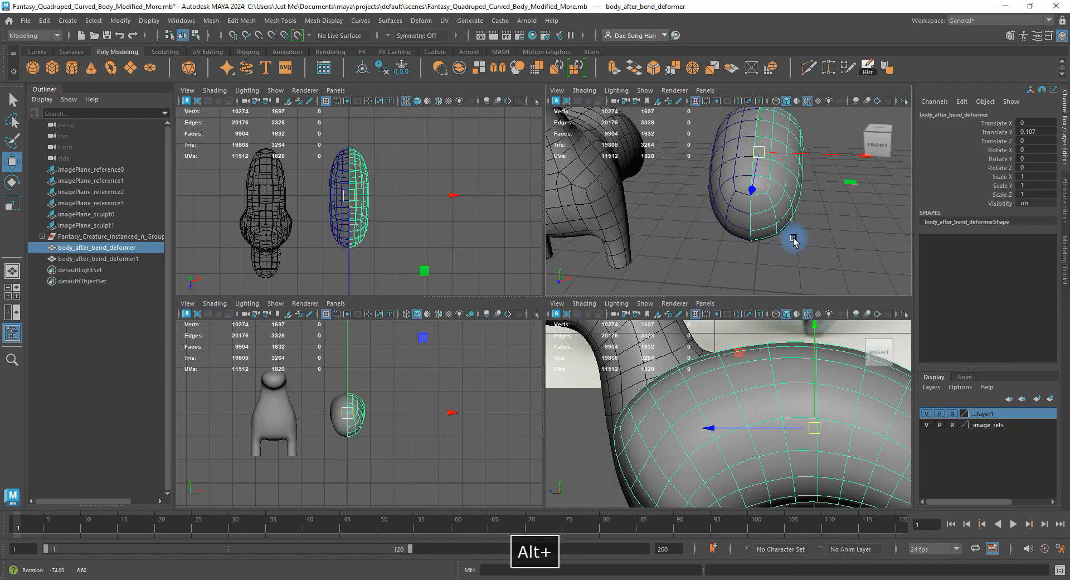
click(711, 170)
click(720, 171)
alt+drag(734, 192, 740, 139)
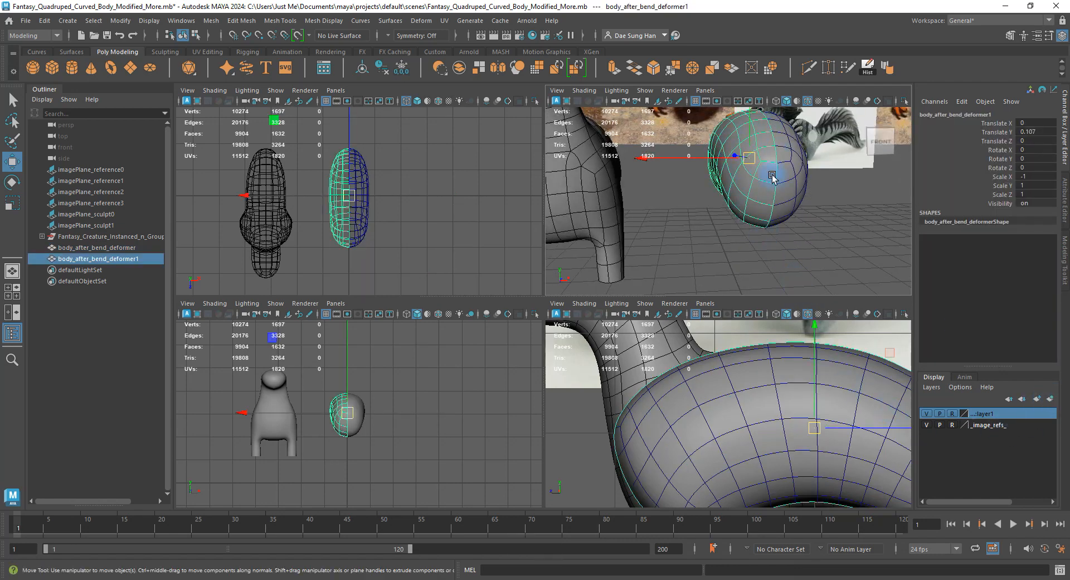
click(1051, 400)
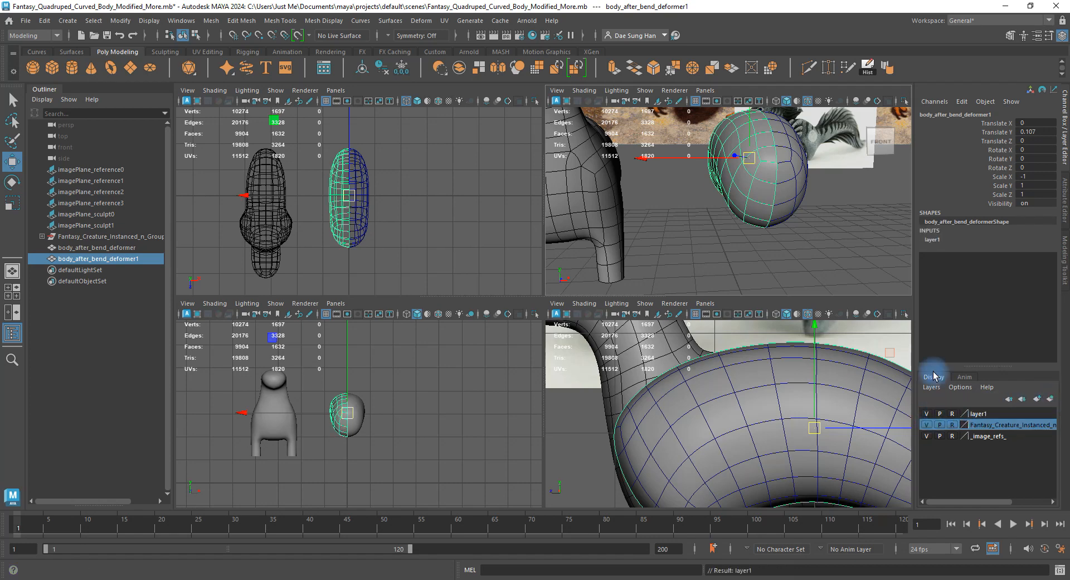
Orbit the perspective view and select the body_after_bend_deformer mesh.
click(809, 220)
shift+drag(729, 175, 735, 142)
shift+drag(734, 142, 725, 172)
shift+drag(731, 132, 716, 176)
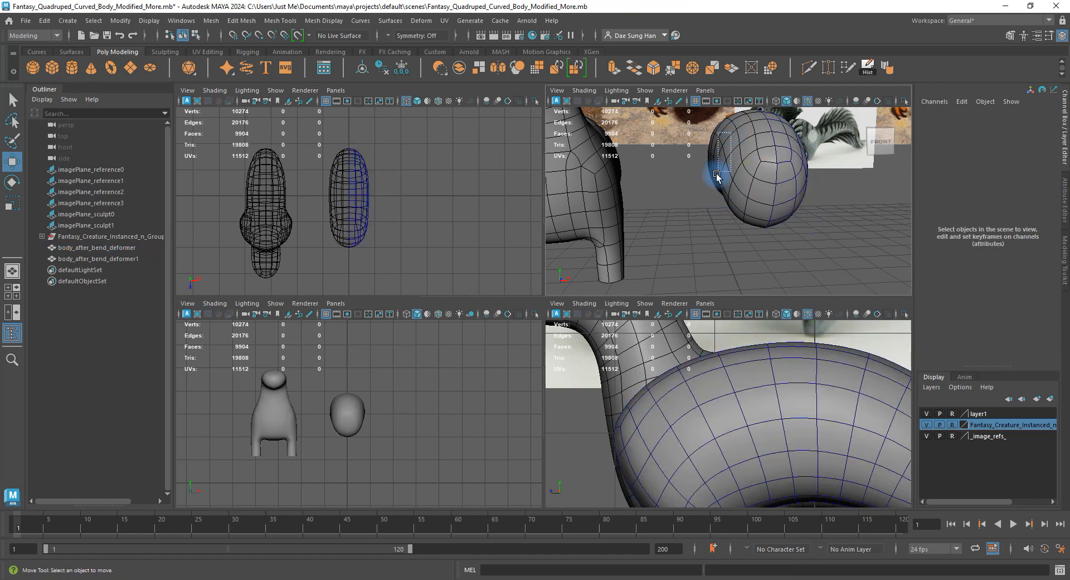
click(790, 157)
alt+drag(790, 158, 774, 135)
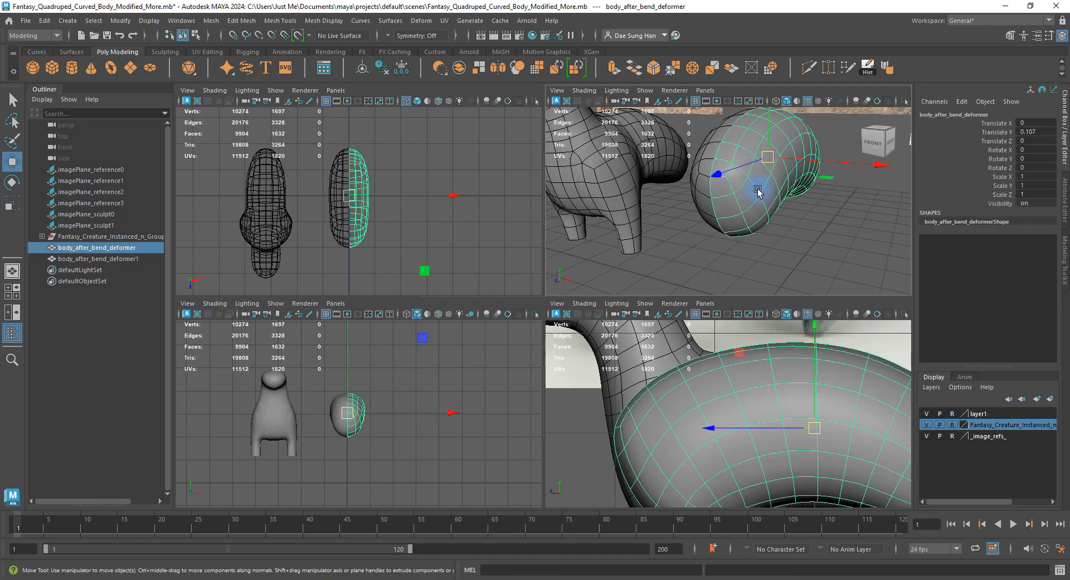
key(space)
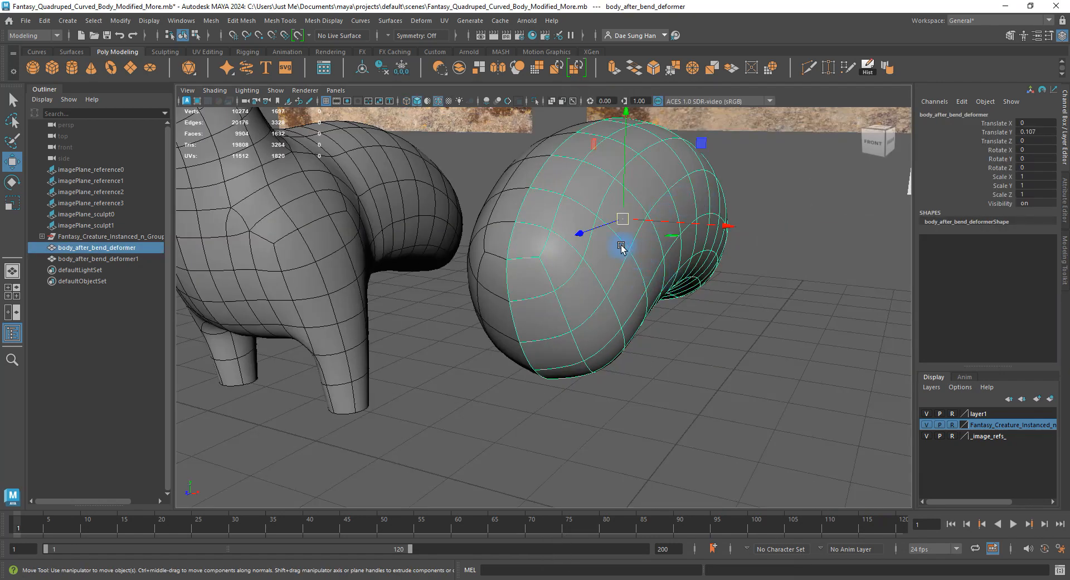
alt+drag(665, 283, 613, 277)
key(space)
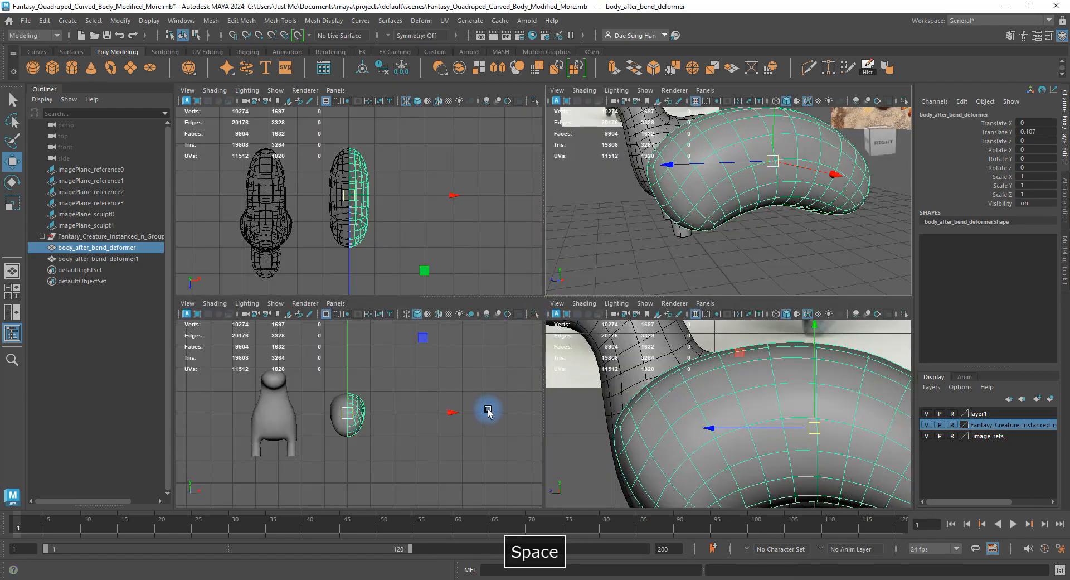
Frame the body up close in the maximized side view and turn off its smooth preview.
key(space)
alt+right_drag(576, 344, 564, 282)
alt+middle_drag(557, 307, 537, 280)
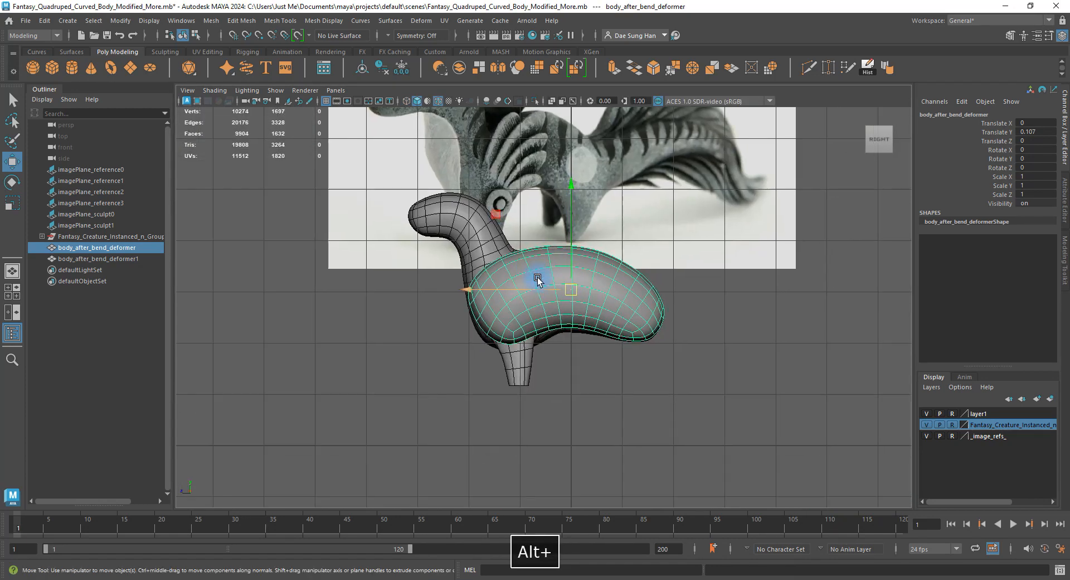
alt+right_drag(537, 280, 740, 463)
click(740, 462)
alt+right_drag(480, 262, 580, 329)
click(461, 296)
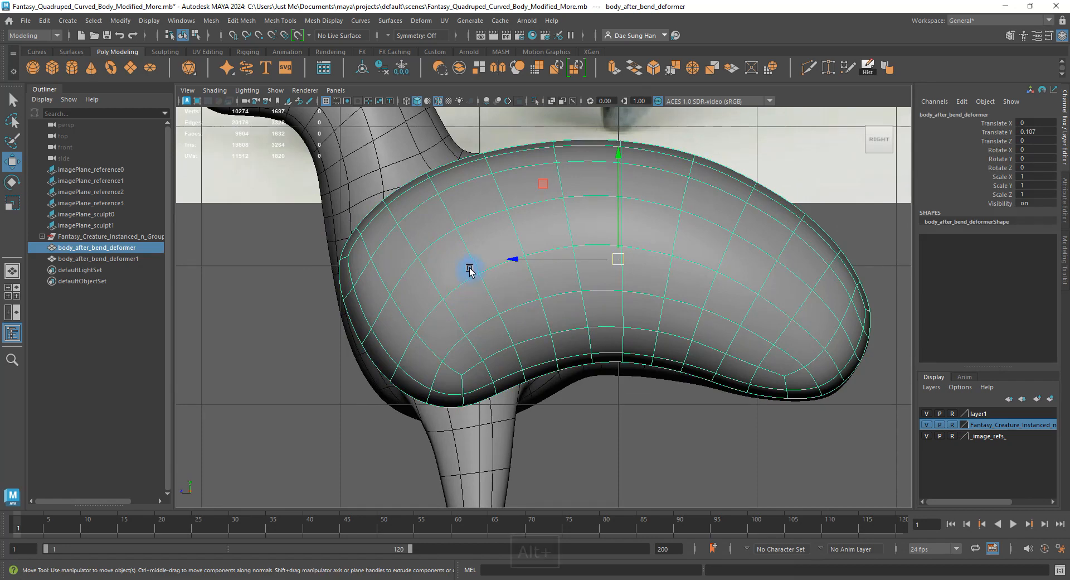
alt+middle_drag(470, 271, 491, 257)
key(1)
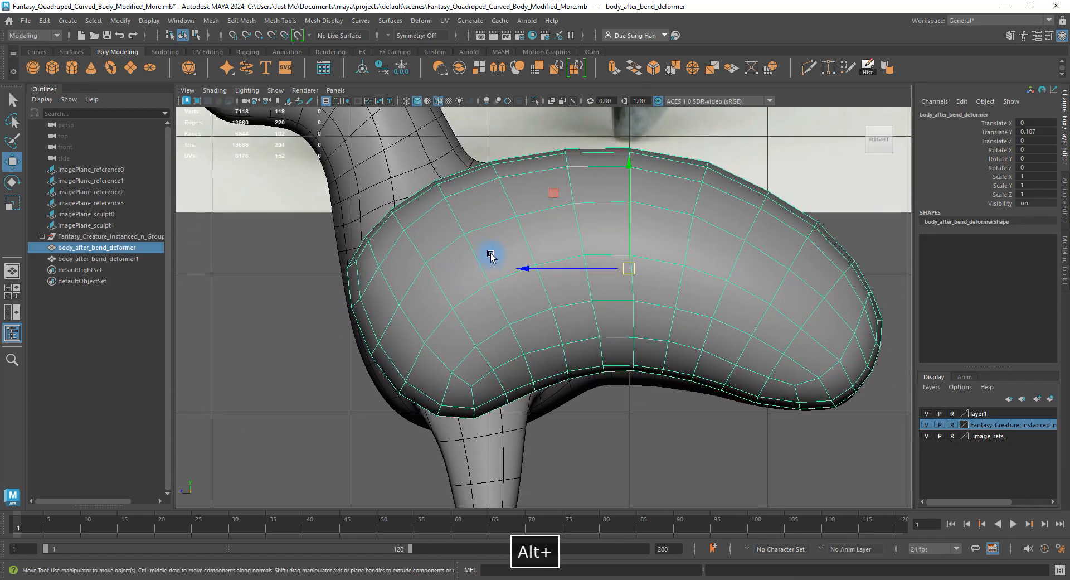
alt+right_drag(492, 256, 555, 300)
Activate Multi-Cut from the Shift+right-click marking menu, close its settings, and frame the body.
shift+right_click(437, 217)
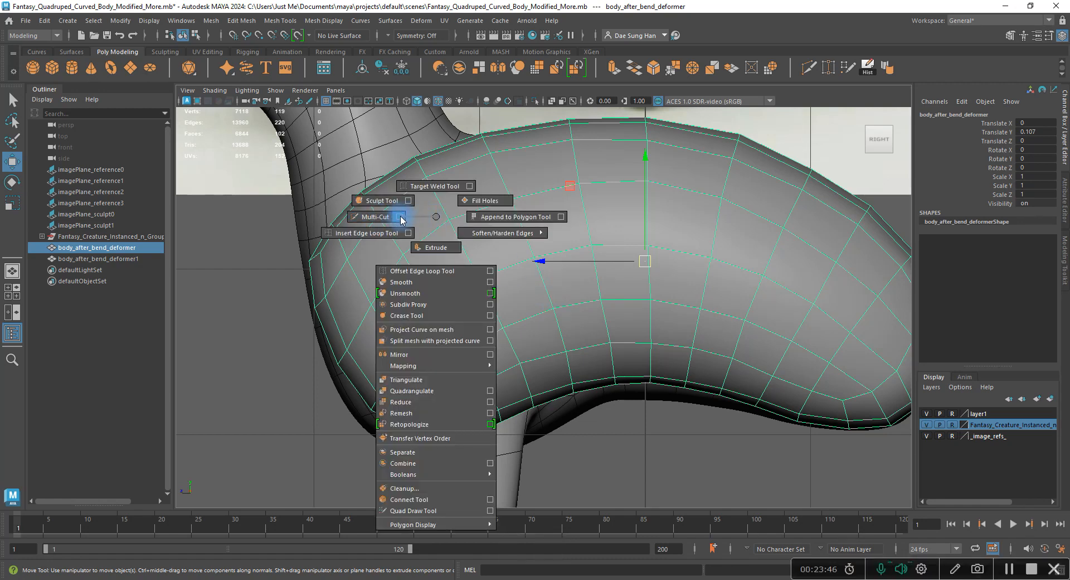
click(401, 218)
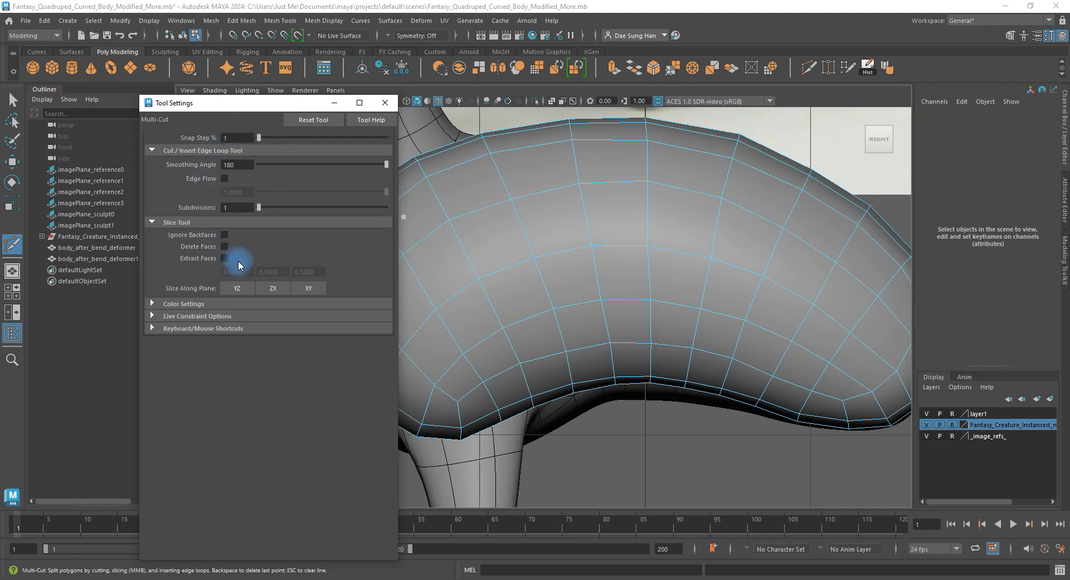
click(390, 102)
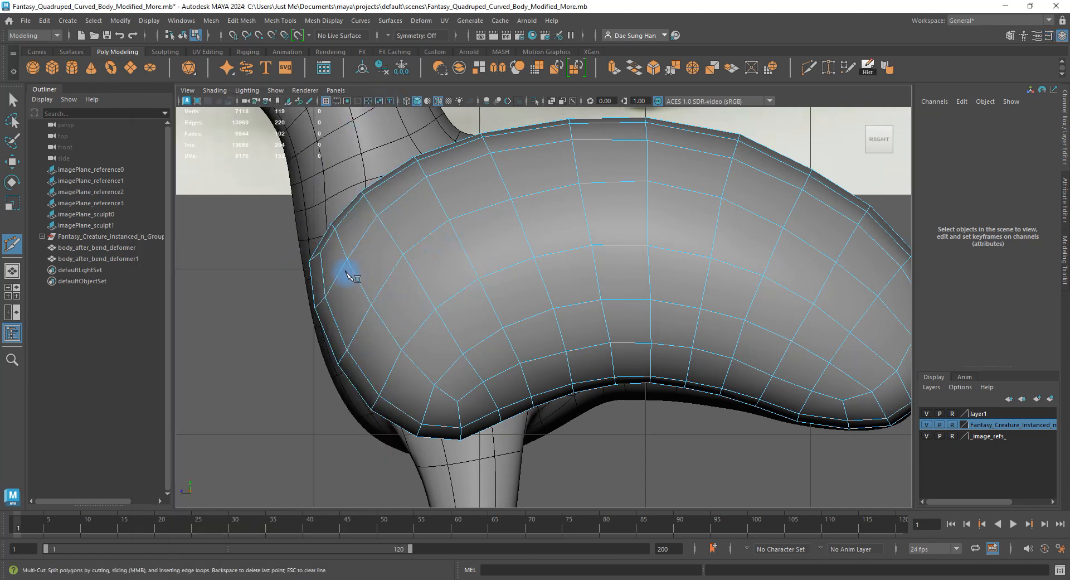
alt+middle_drag(450, 239, 417, 410)
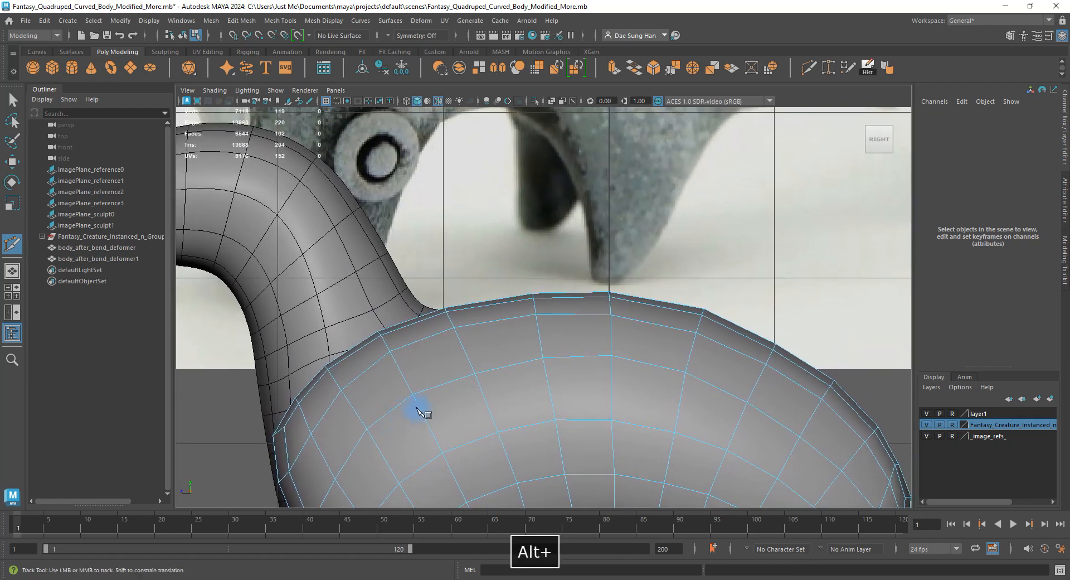
alt+right_drag(416, 412, 470, 248)
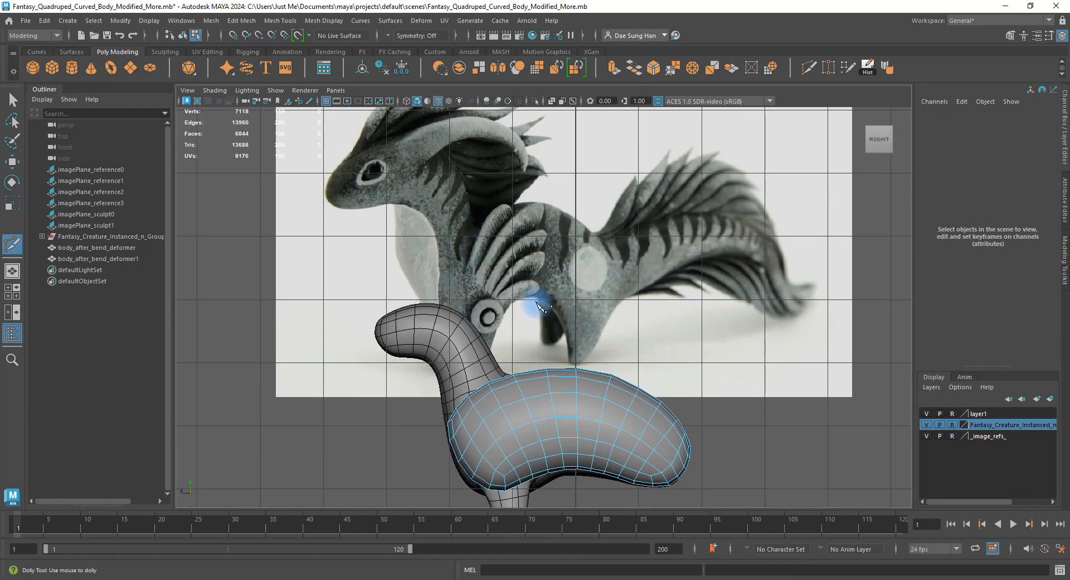
Raise imagePlane_sculpt0 to Translate Y 7.465, above the body.
key(w)
alt+right_drag(677, 282, 816, 274)
click(816, 274)
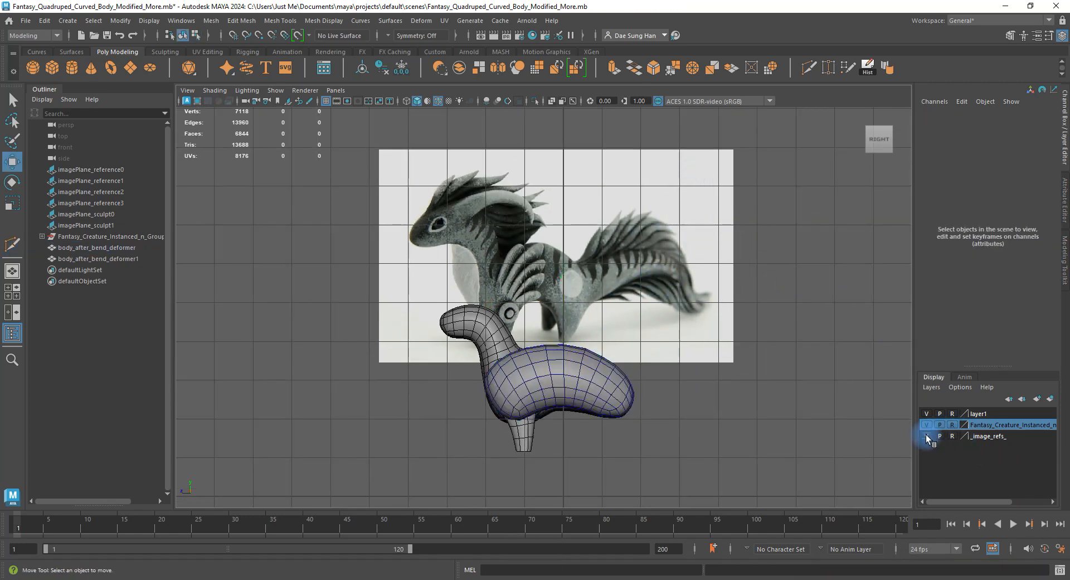
click(642, 195)
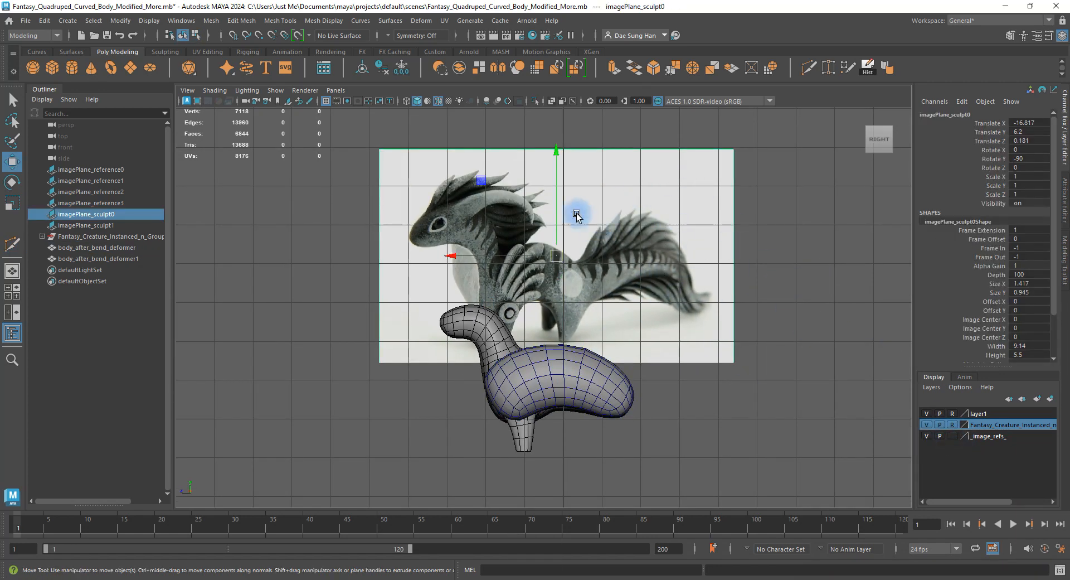
drag(557, 157, 569, 110)
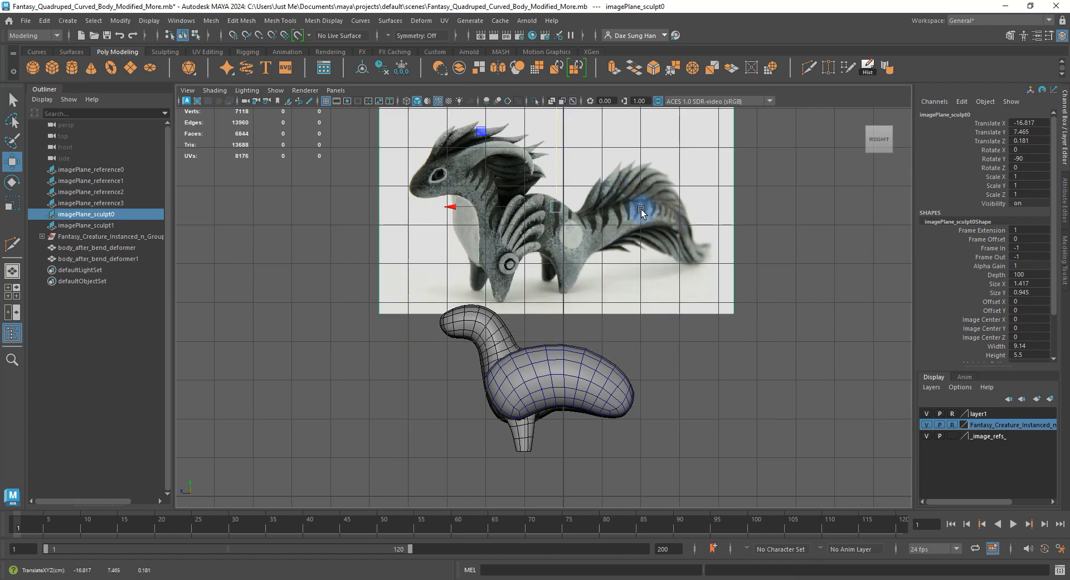
alt+middle_drag(819, 217, 809, 273)
click(810, 273)
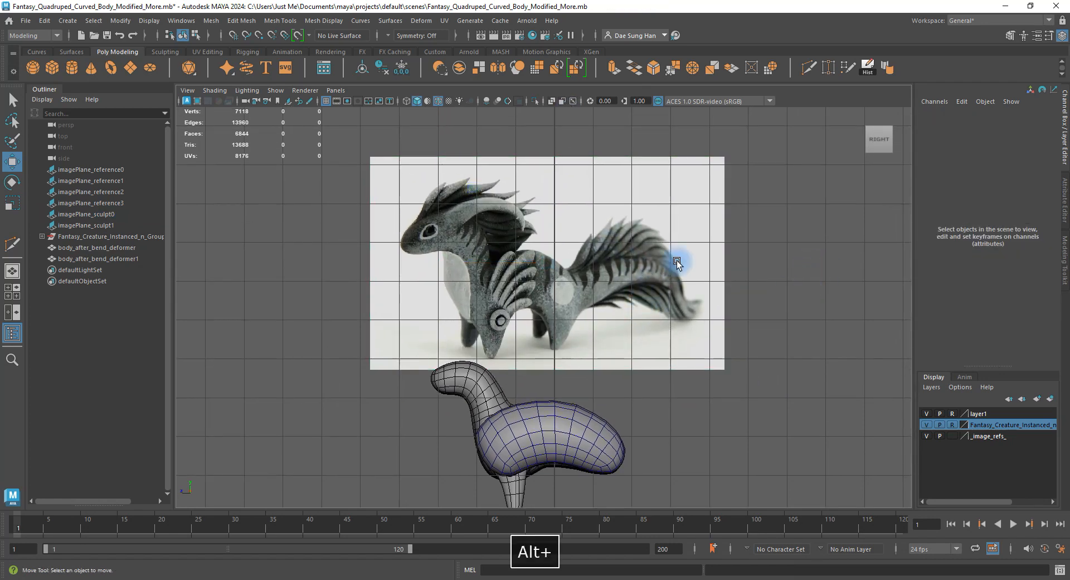
Hide the grid, set the _image_refs_ layer to reference, and reframe the side view.
click(326, 101)
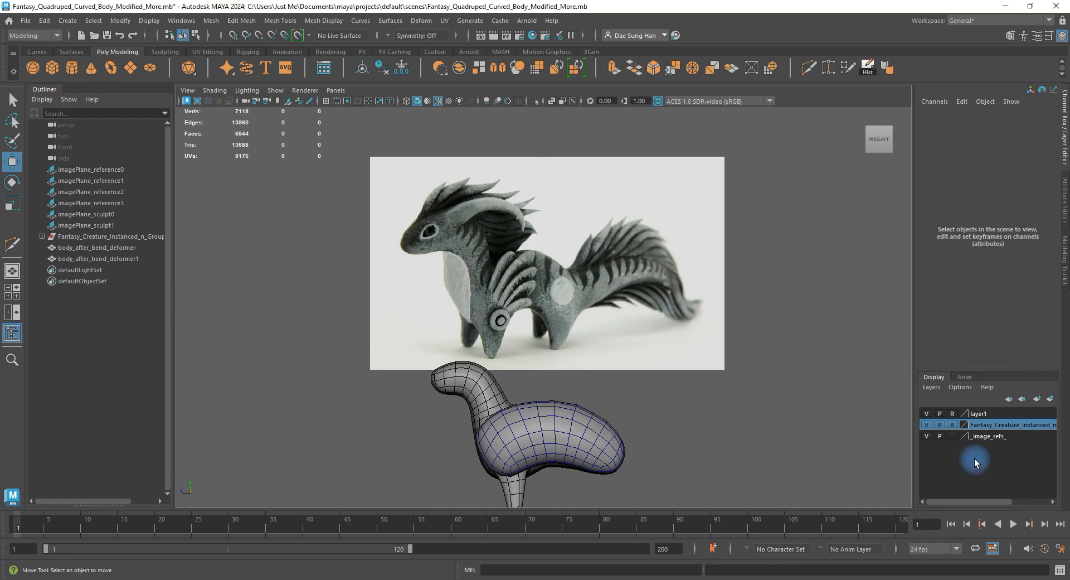
click(953, 438)
alt+middle_drag(529, 319, 556, 234)
alt+right_drag(556, 235, 610, 265)
alt+middle_drag(590, 261, 506, 288)
alt+right_drag(540, 273, 531, 269)
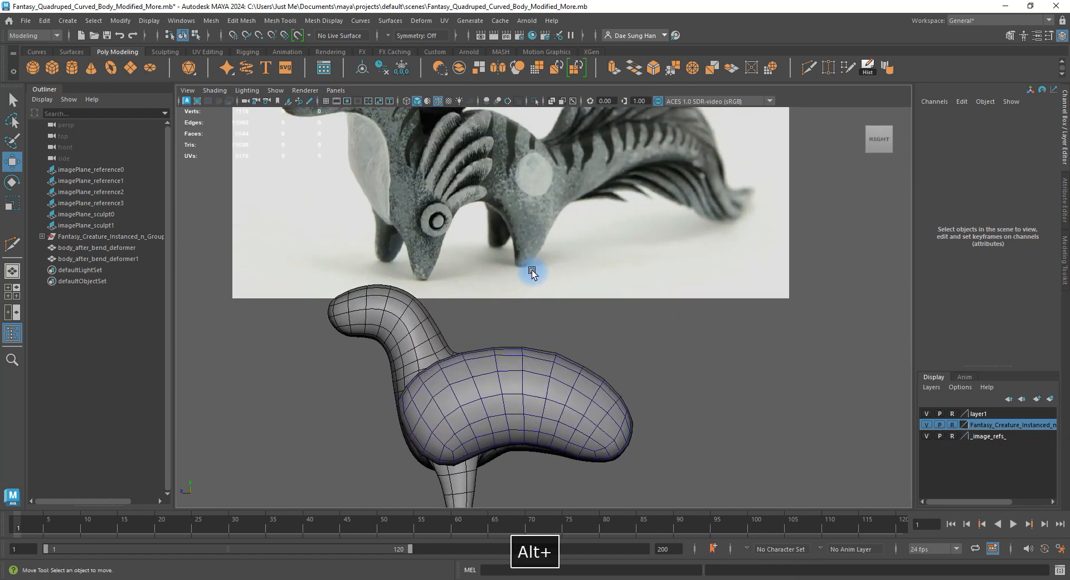
alt+middle_drag(473, 231, 475, 255)
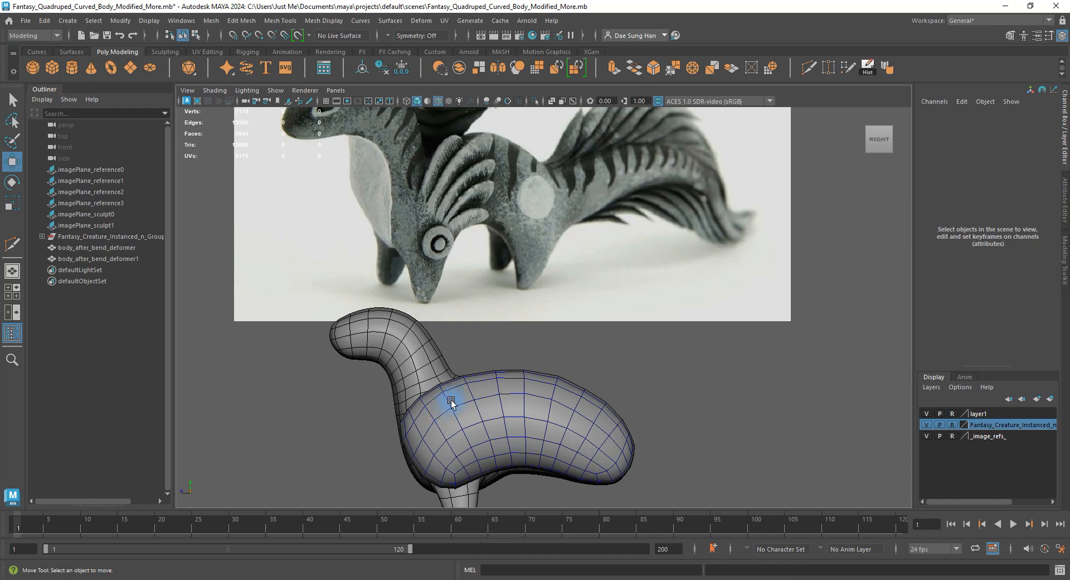
Frame the body in wireframe, zoom in, and select body_after_bend_deformer.
click(440, 412)
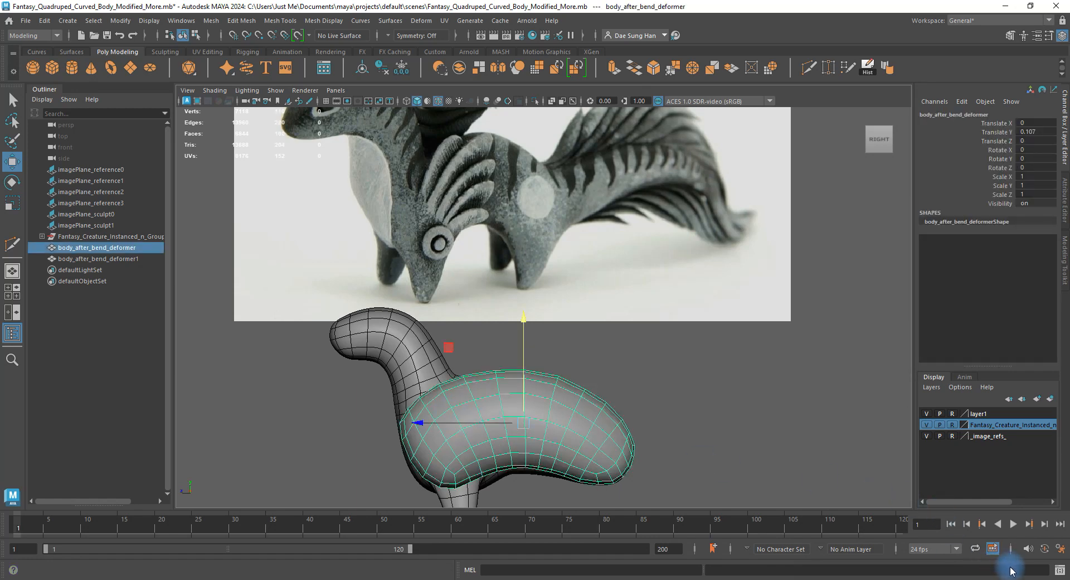
key(f)
key(4)
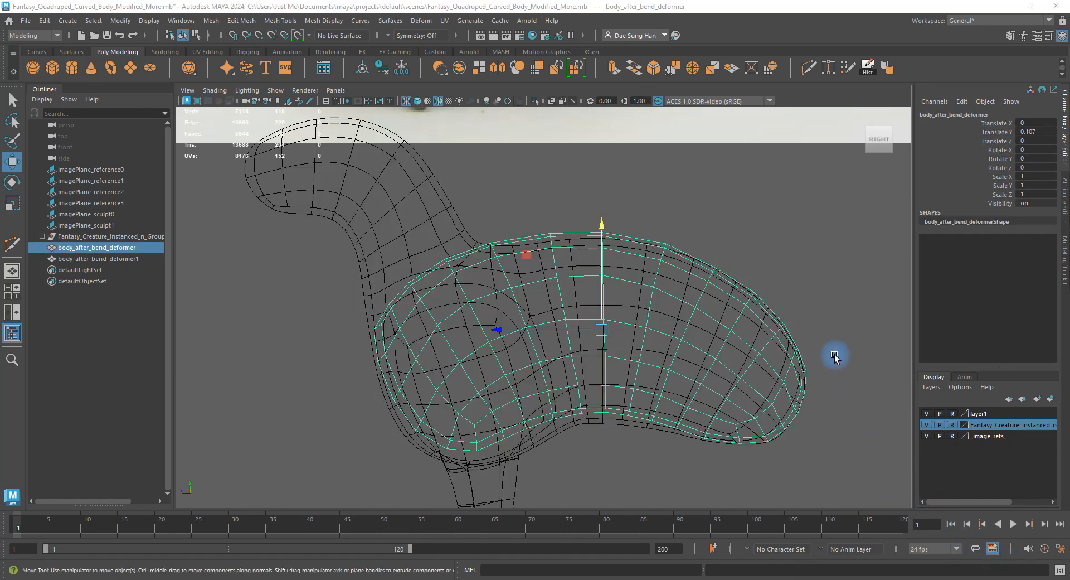
click(791, 256)
alt+right_drag(422, 293, 499, 272)
alt+middle_drag(498, 272, 500, 266)
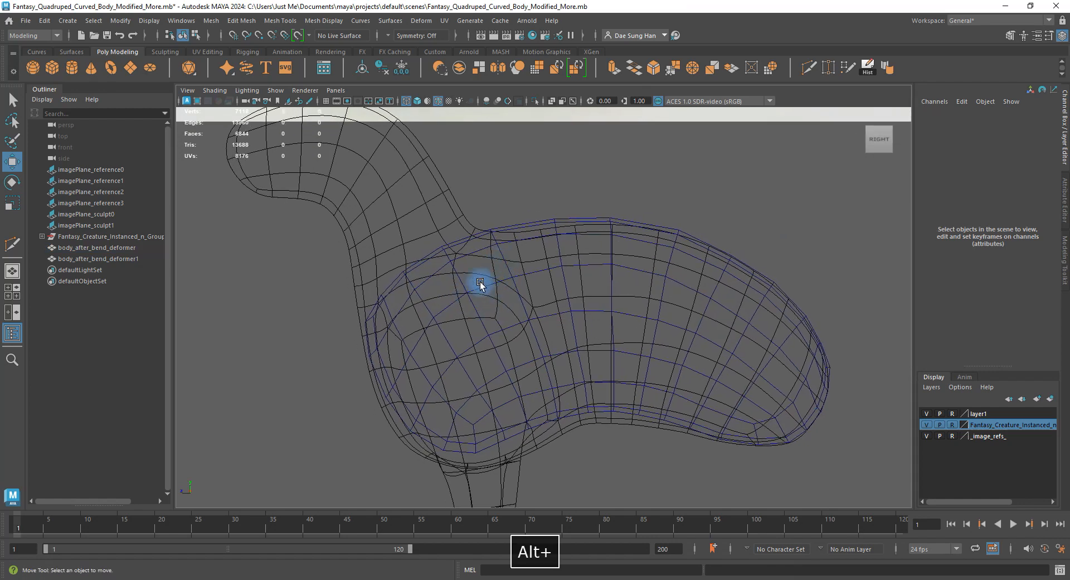
alt+right_drag(471, 241, 580, 271)
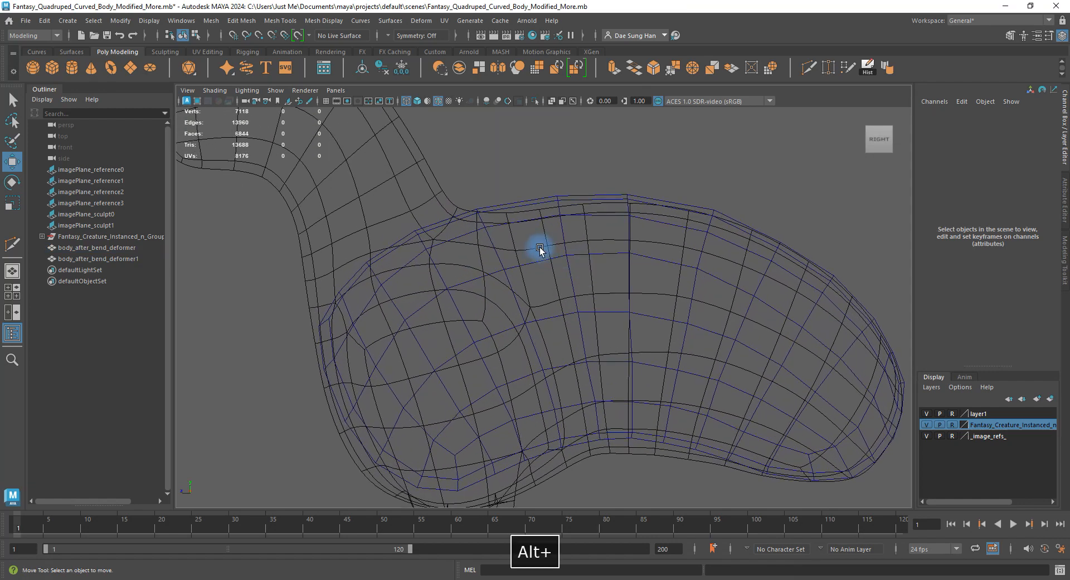
click(548, 270)
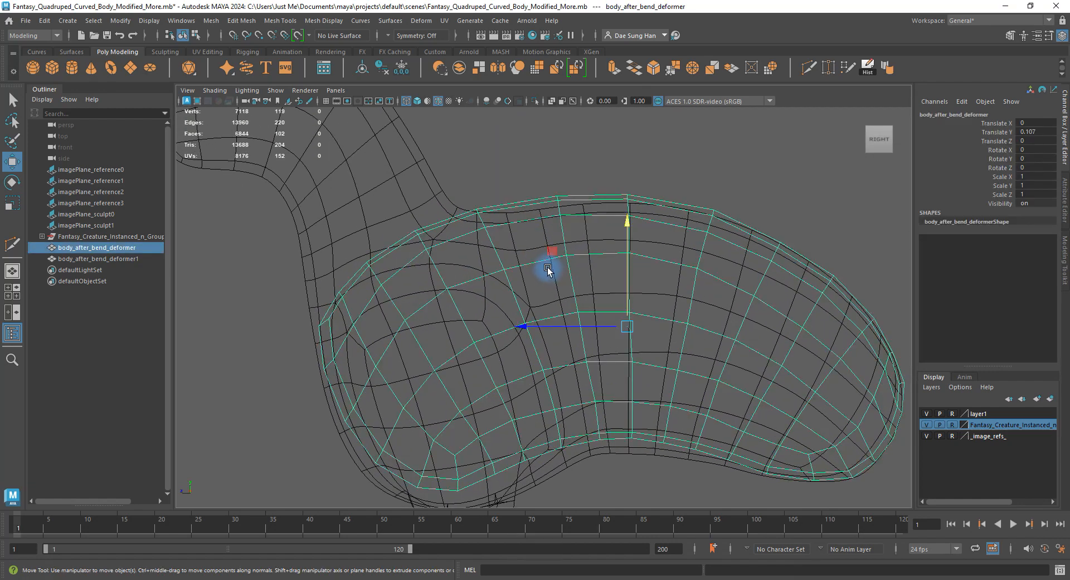
Hide the Fantasy creature layer, orbit around the body in perspective, then recentre the side view.
key(space)
click(927, 425)
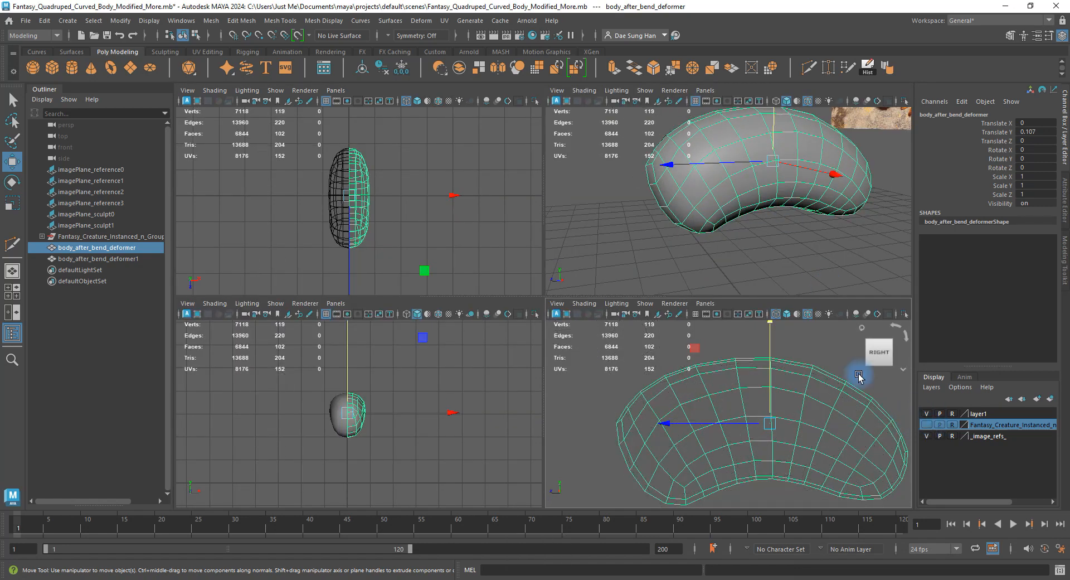
alt+drag(753, 223, 662, 221)
key(space)
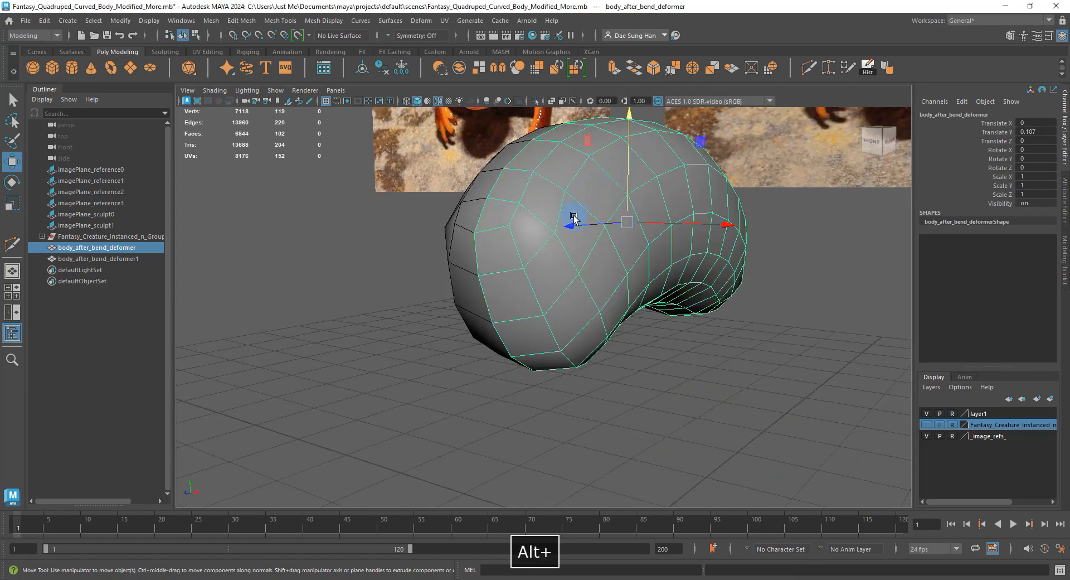
alt+drag(572, 220, 436, 189)
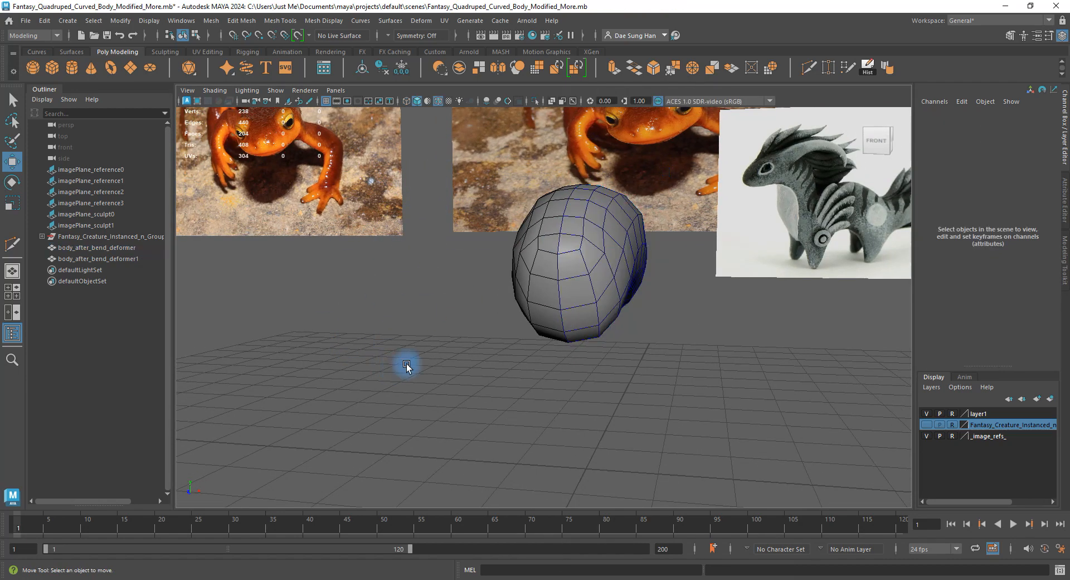
alt+drag(407, 366, 554, 239)
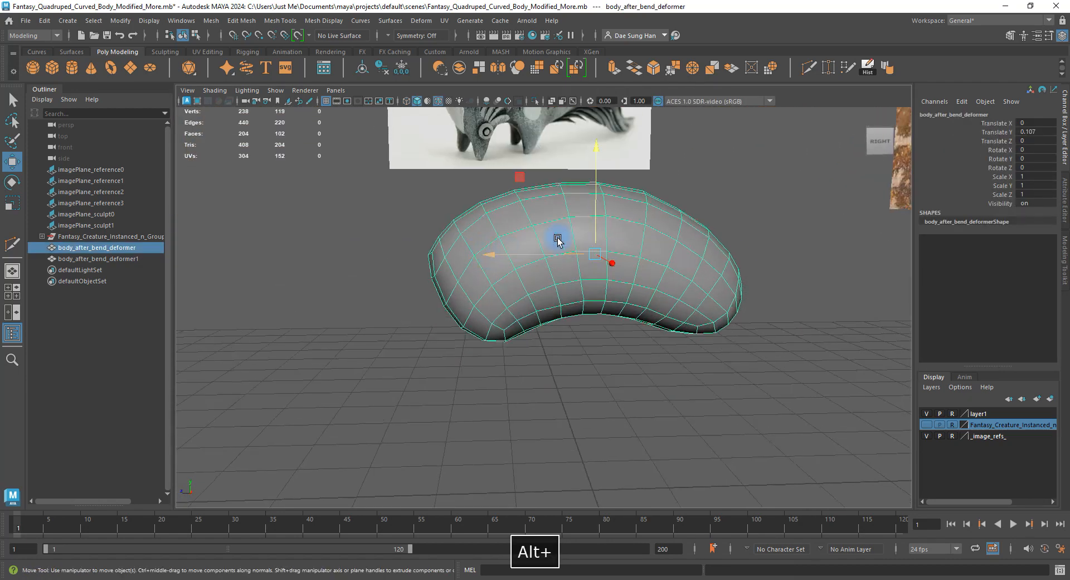
key(space)
key(space)
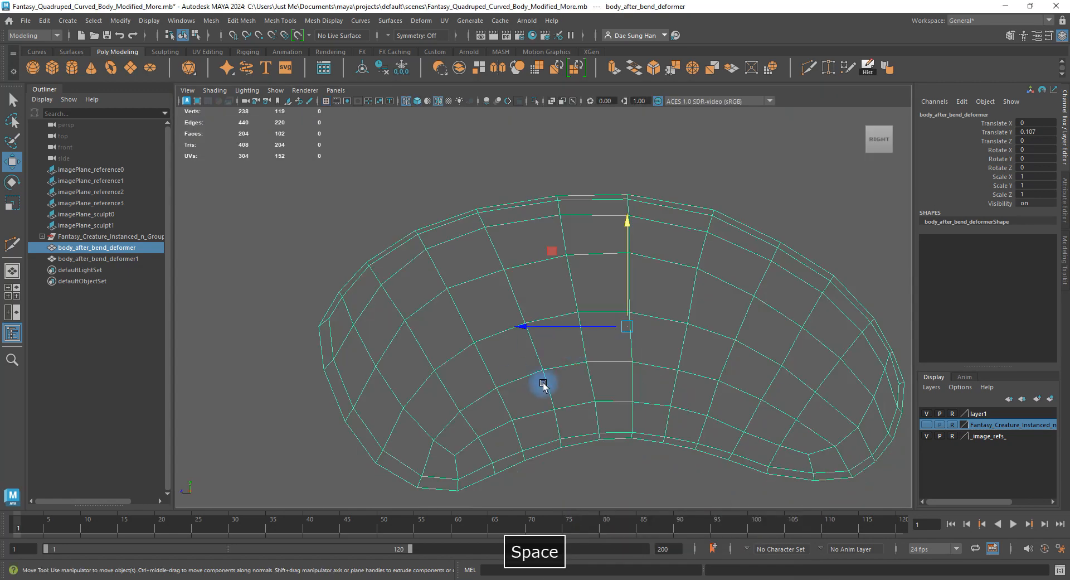
alt+drag(505, 295, 450, 290)
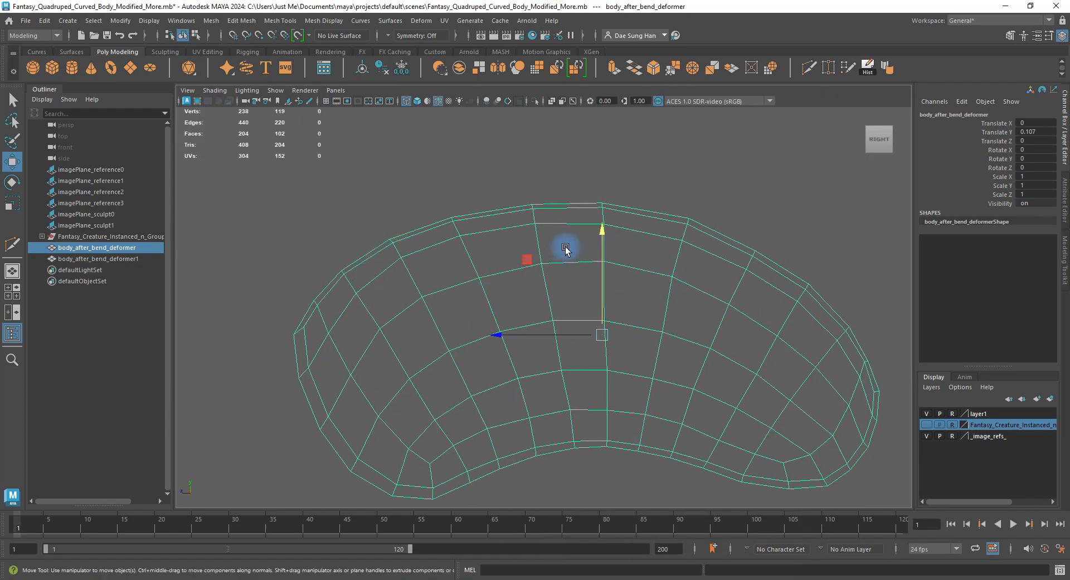
mouse_move(678, 289)
alt+middle_down()
mouse_move(697, 242)
mouse_move(509, 270)
alt+middle_up()
Show the mesh shaded and compare it against the creature reference photo.
key(5)
scroll(509, 266, down, 7)
alt+right_drag(496, 245, 634, 265)
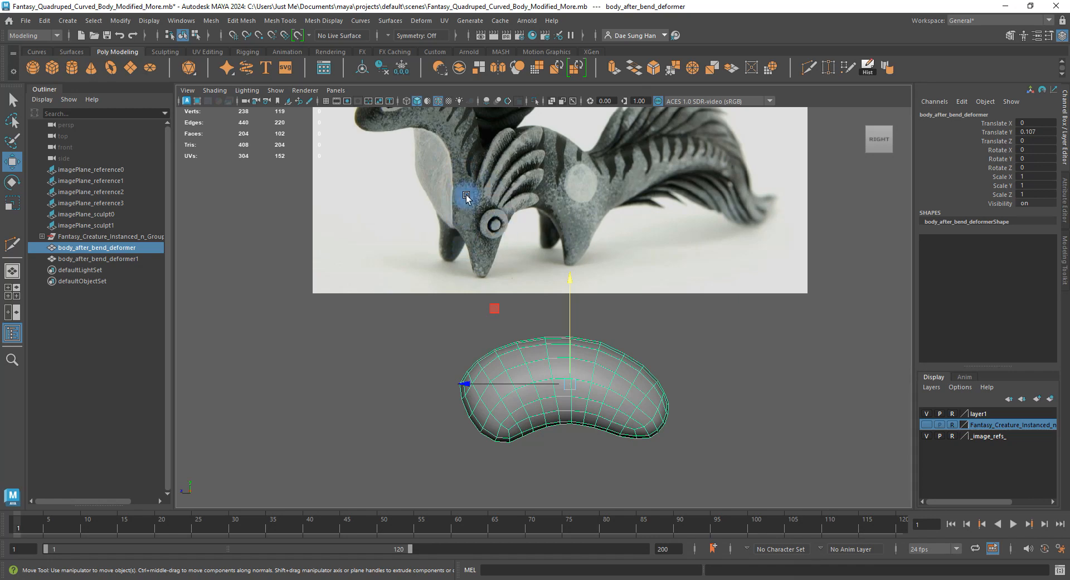
alt+right_drag(447, 319, 555, 376)
alt+middle_drag(555, 375, 563, 248)
alt+right_drag(440, 234, 639, 285)
alt+middle_drag(522, 238, 512, 416)
alt+middle_drag(554, 217, 477, 410)
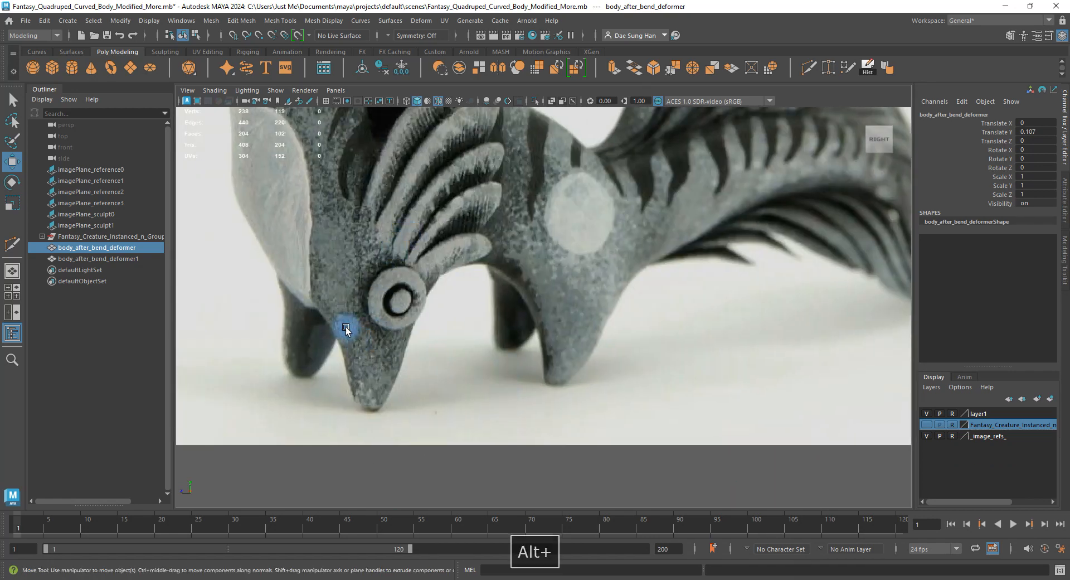
click(423, 371)
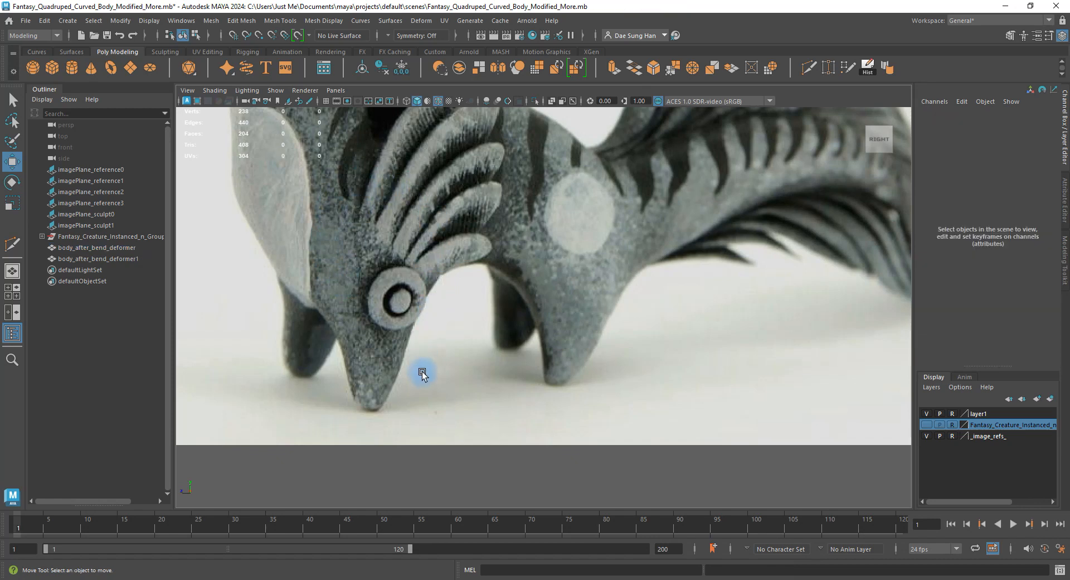
alt+middle_drag(422, 371, 472, 204)
alt+right_drag(504, 262, 557, 279)
Start a Multi-Cut on the body mesh, placing a first point on a lower vertex.
click(549, 274)
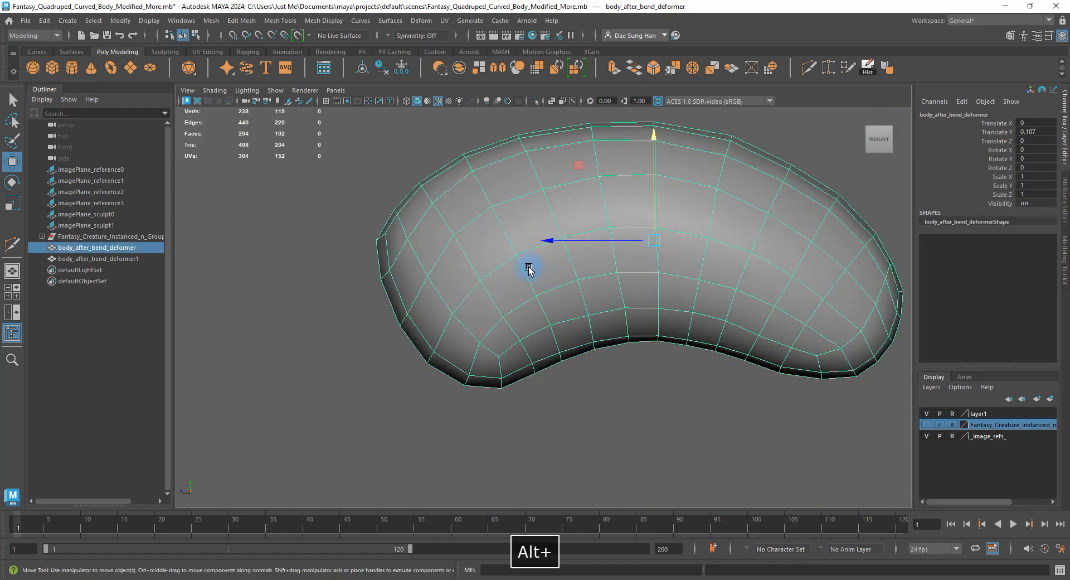
shift+right_click(490, 238)
click(453, 238)
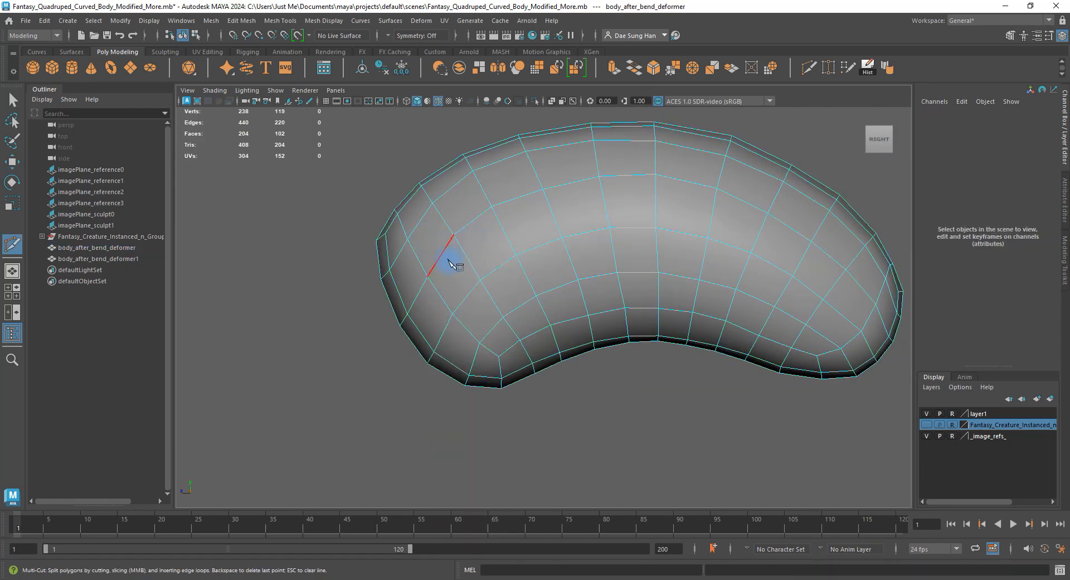
alt+right_drag(449, 259, 493, 347)
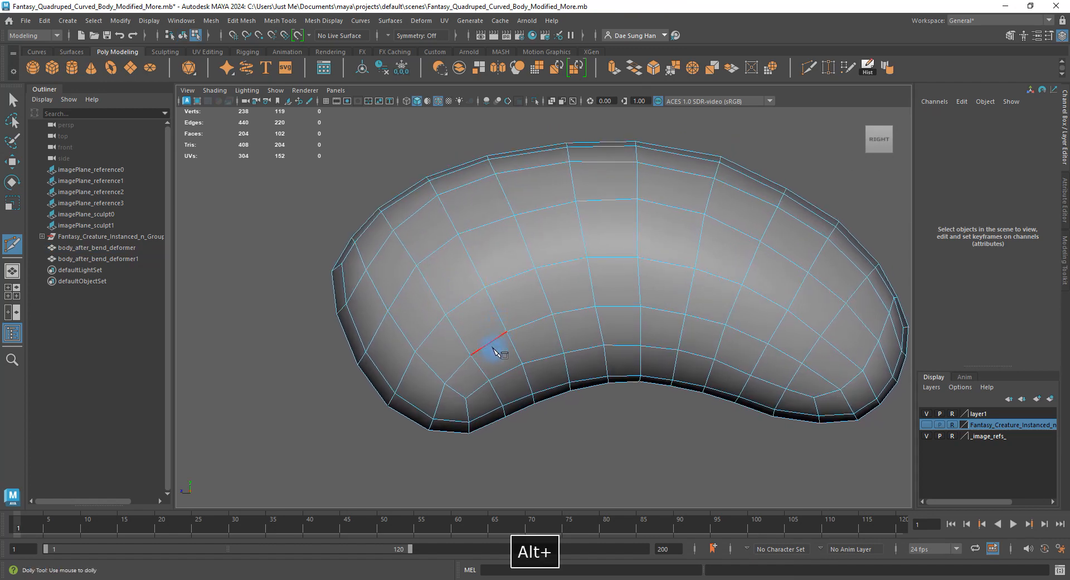
click(444, 385)
Tumble around the mesh in the four-view layout to see it end-on.
key(space)
key(space)
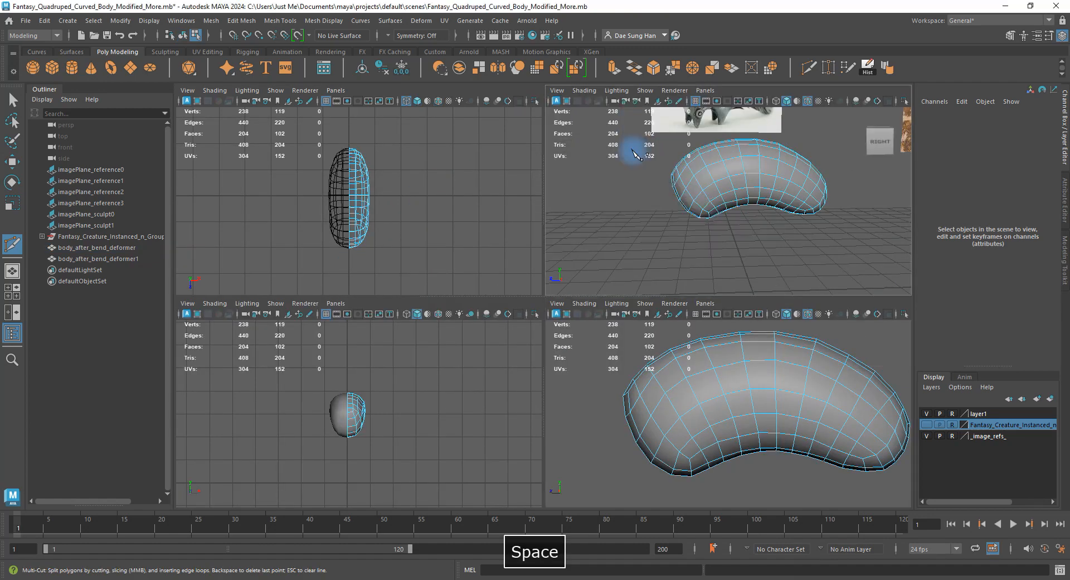
alt+drag(474, 296, 563, 304)
alt+right_drag(563, 304, 608, 322)
mouse_move(611, 326)
alt+mouse_down()
mouse_move(520, 294)
mouse_move(597, 323)
mouse_move(662, 327)
mouse_move(657, 279)
mouse_move(616, 251)
mouse_move(561, 303)
mouse_move(575, 327)
mouse_move(628, 329)
mouse_move(617, 318)
mouse_move(602, 332)
alt+mouse_up()
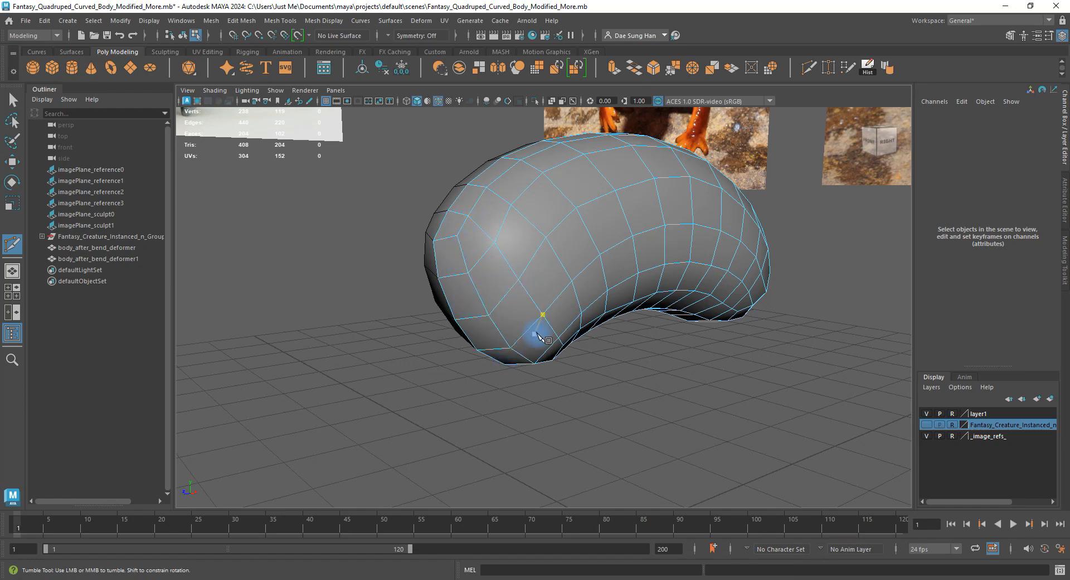
key(space)
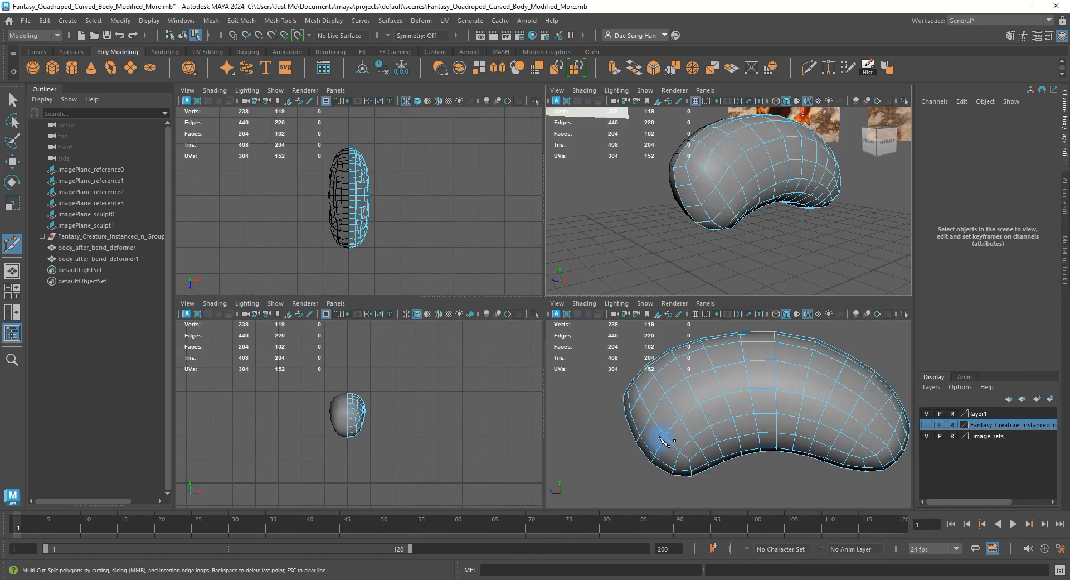
With the Move tool active, zoom the maximized side view onto the body's front end.
key(w)
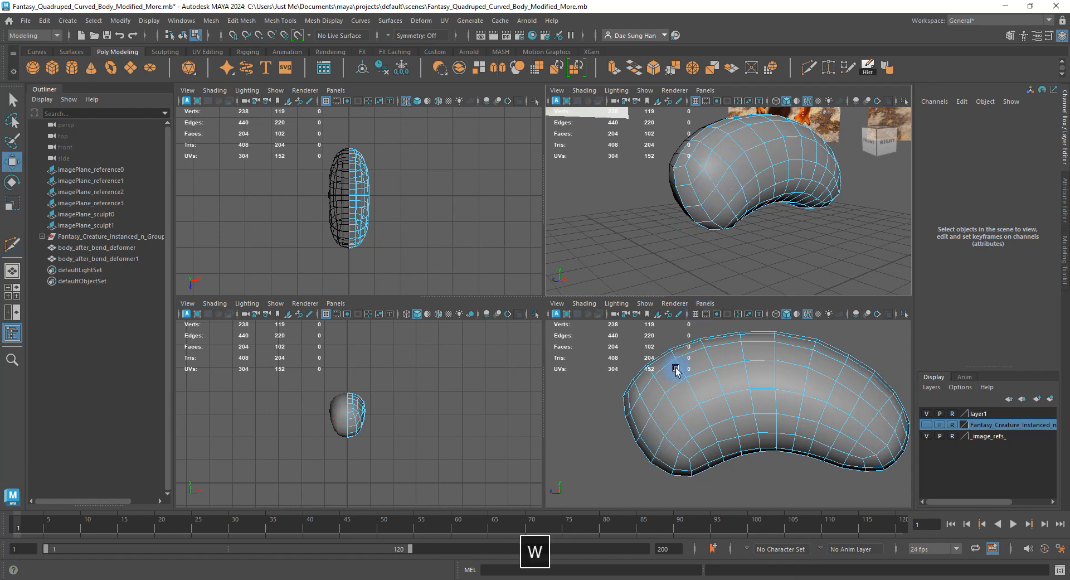
key(space)
alt+middle_drag(406, 236, 472, 184)
alt+right_drag(471, 184, 599, 257)
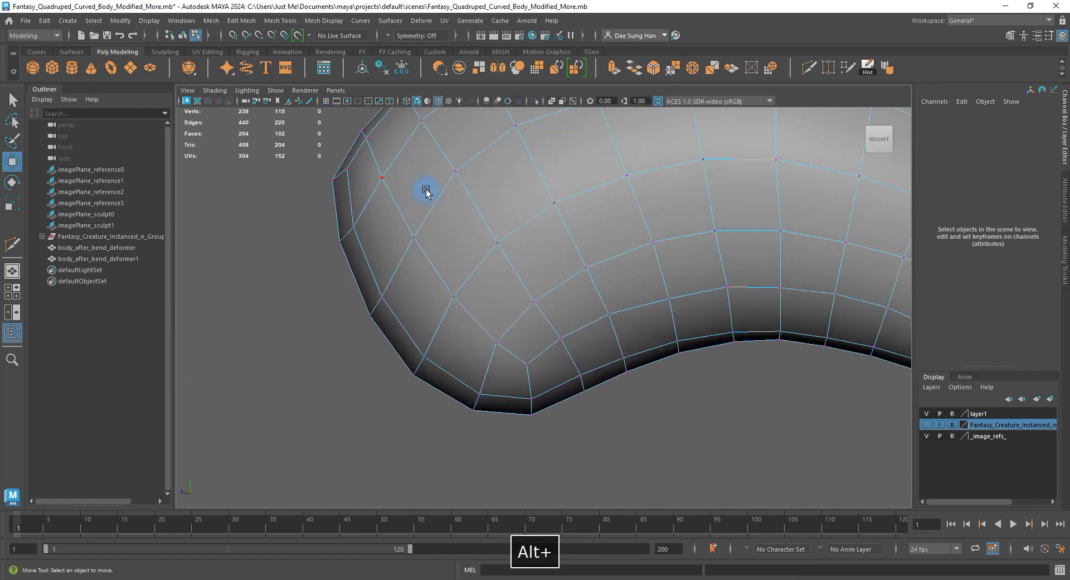
alt+middle_drag(421, 222, 466, 288)
right_drag(432, 251, 401, 209)
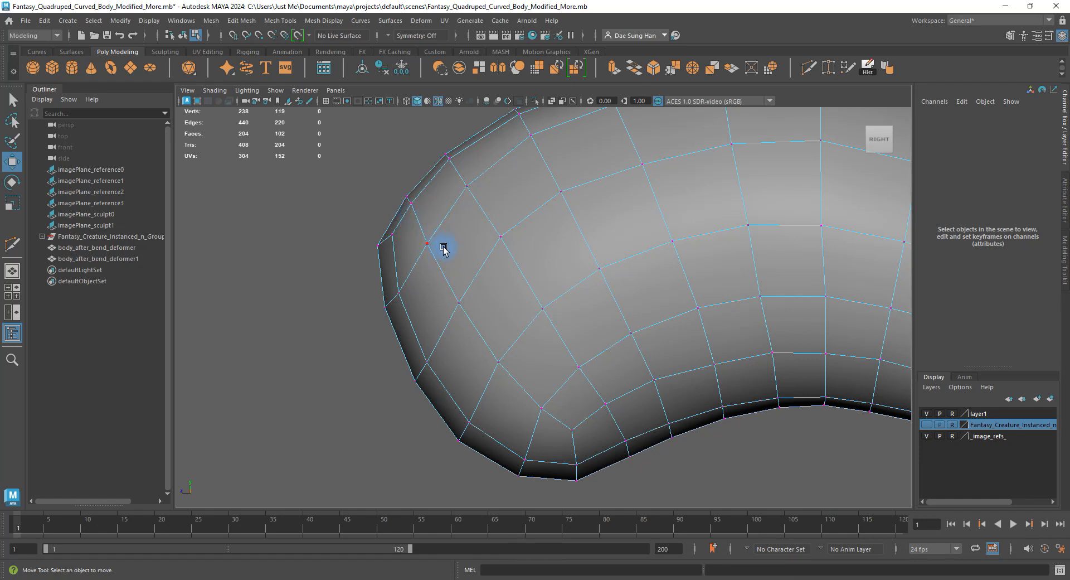
Pull the front-end vertices down and outward along the lower front curve.
click(442, 252)
drag(440, 246, 450, 330)
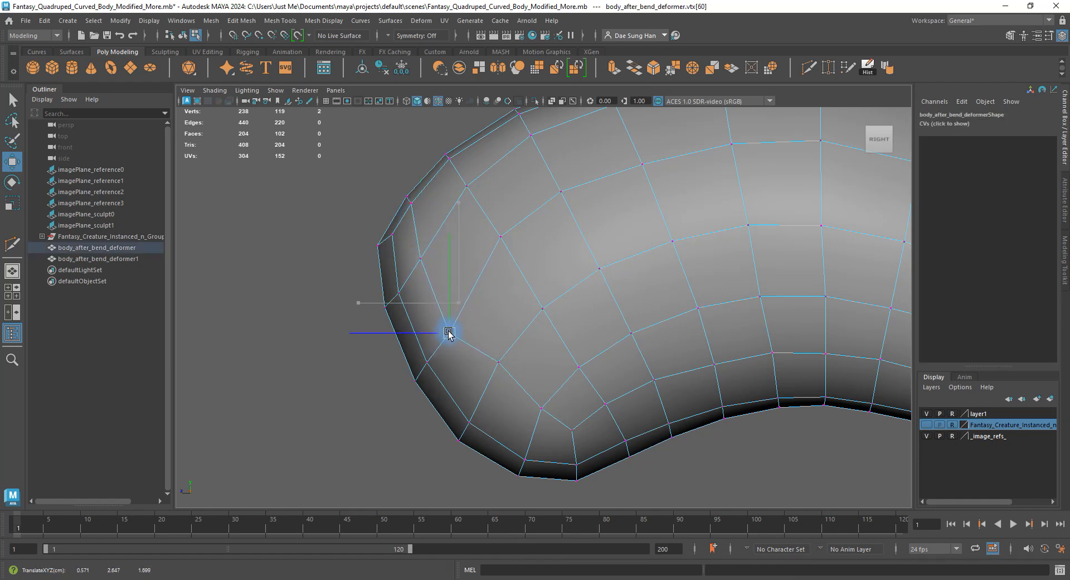
drag(499, 362, 494, 390)
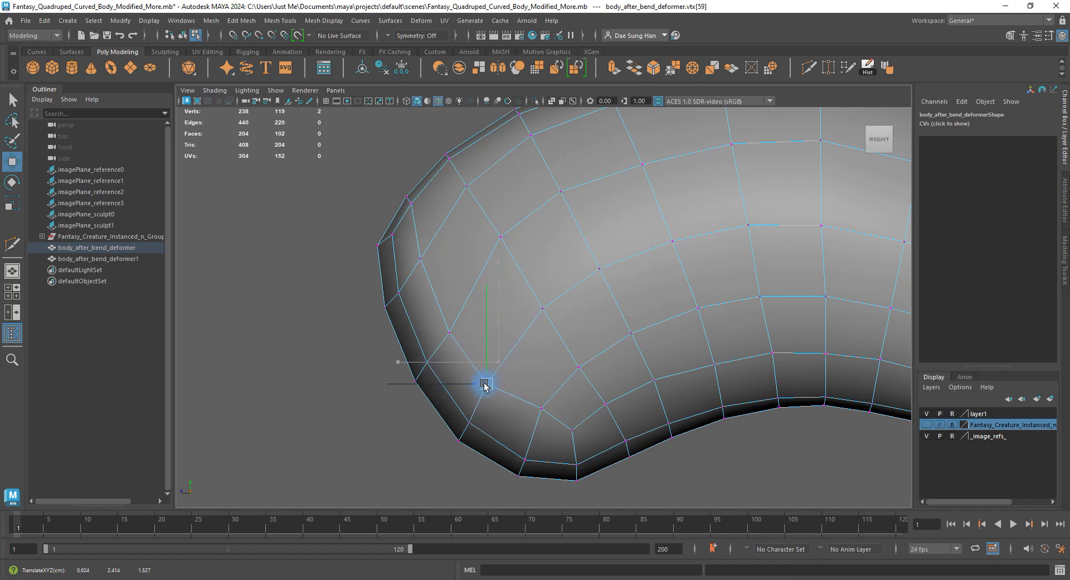
drag(449, 333, 441, 331)
drag(542, 408, 529, 431)
click(573, 431)
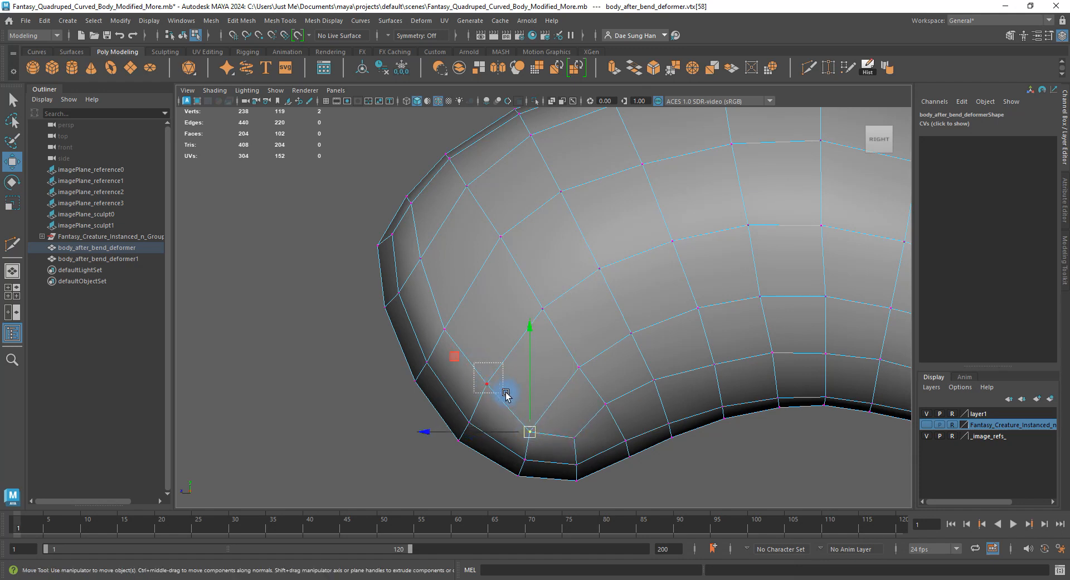
drag(487, 384, 480, 392)
Nudge the upper front and lower-edge vertices to refine the front curve.
drag(476, 338, 432, 300)
drag(442, 325, 438, 330)
drag(412, 244, 380, 294)
click(385, 306)
drag(434, 271, 418, 255)
key(space)
key(space)
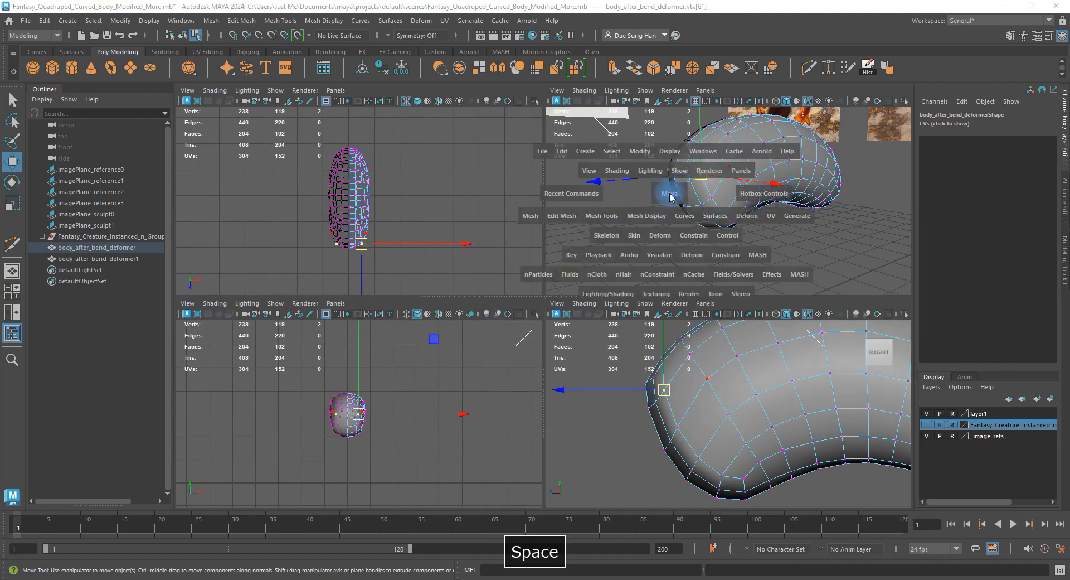
Push the first side vertices slightly outward in the perspective view.
alt+drag(670, 203, 609, 175)
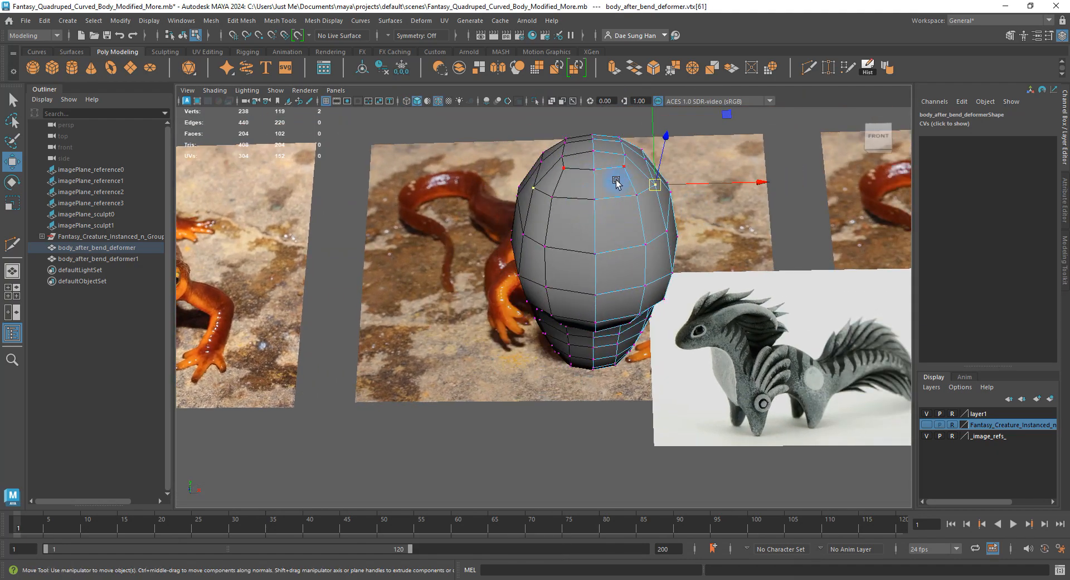
click(627, 161)
alt+drag(681, 172, 721, 260)
click(643, 228)
click(633, 225)
drag(693, 225, 700, 226)
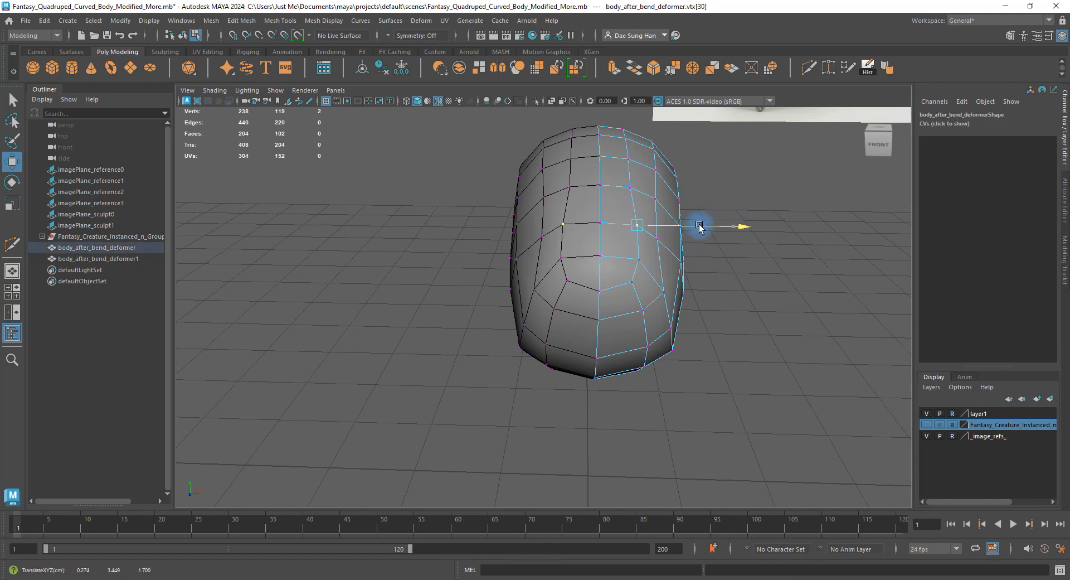
click(717, 189)
alt+drag(717, 189, 670, 228)
Push further vertices along the body's side slightly outward.
click(635, 226)
click(684, 283)
click(659, 285)
drag(708, 285, 712, 285)
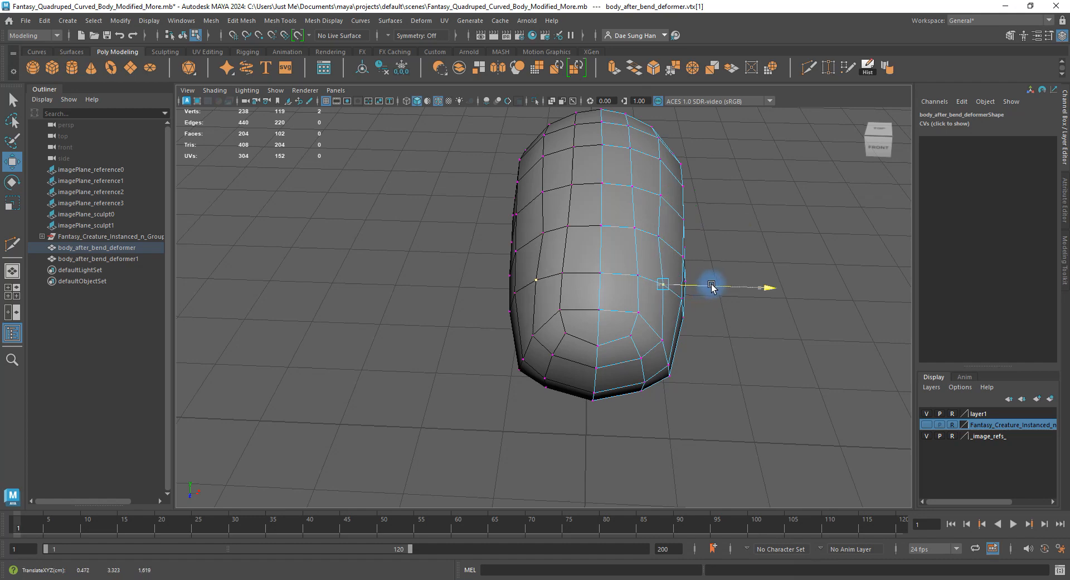
click(739, 238)
click(664, 237)
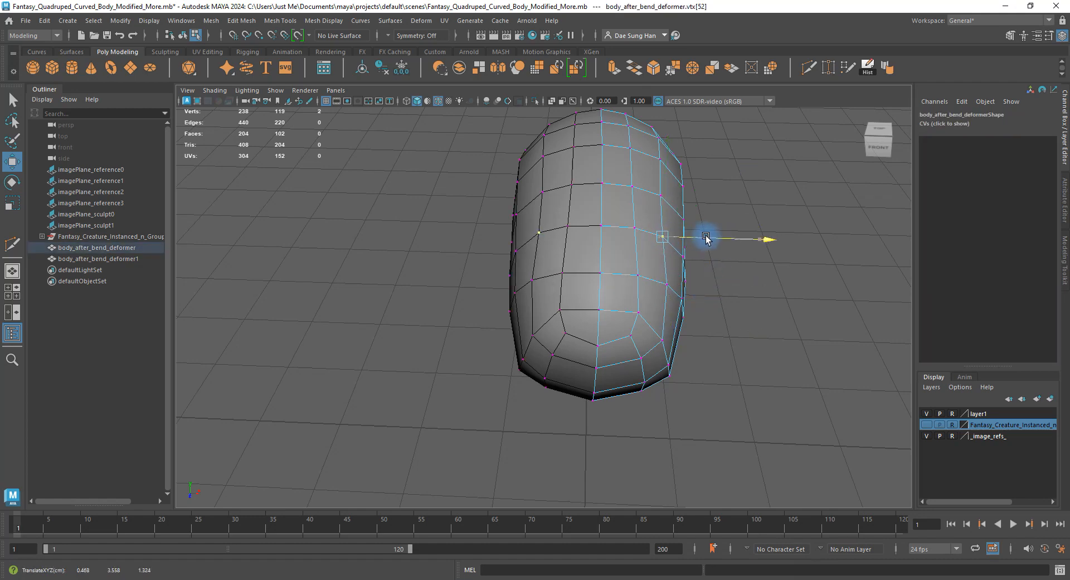
click(717, 216)
Select a vertex near the front end and show the Modeling Toolkit settings.
alt+drag(700, 251, 501, 248)
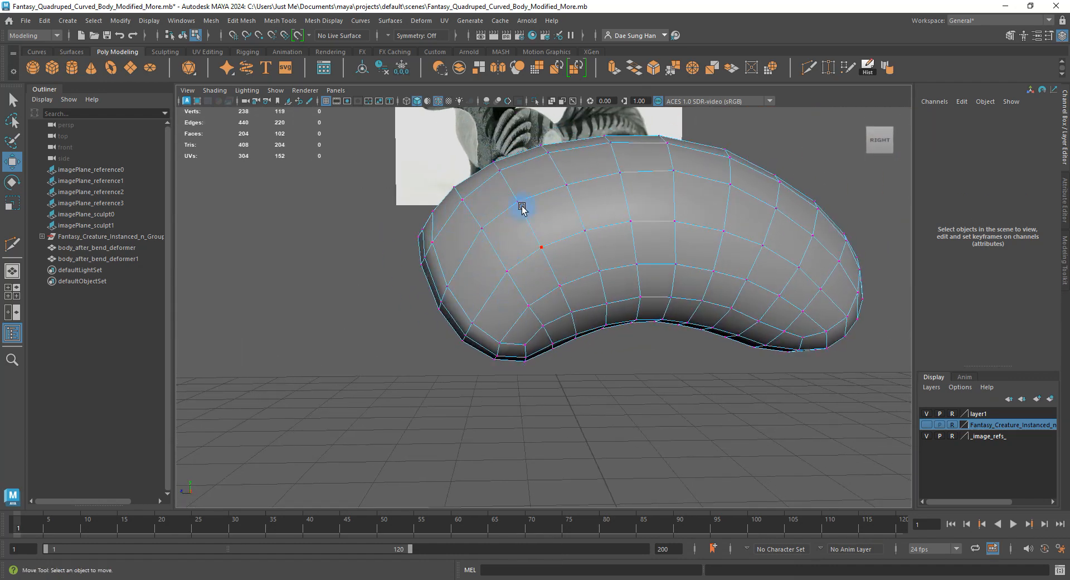
alt+drag(522, 208, 590, 272)
click(516, 232)
alt+drag(557, 303, 553, 242)
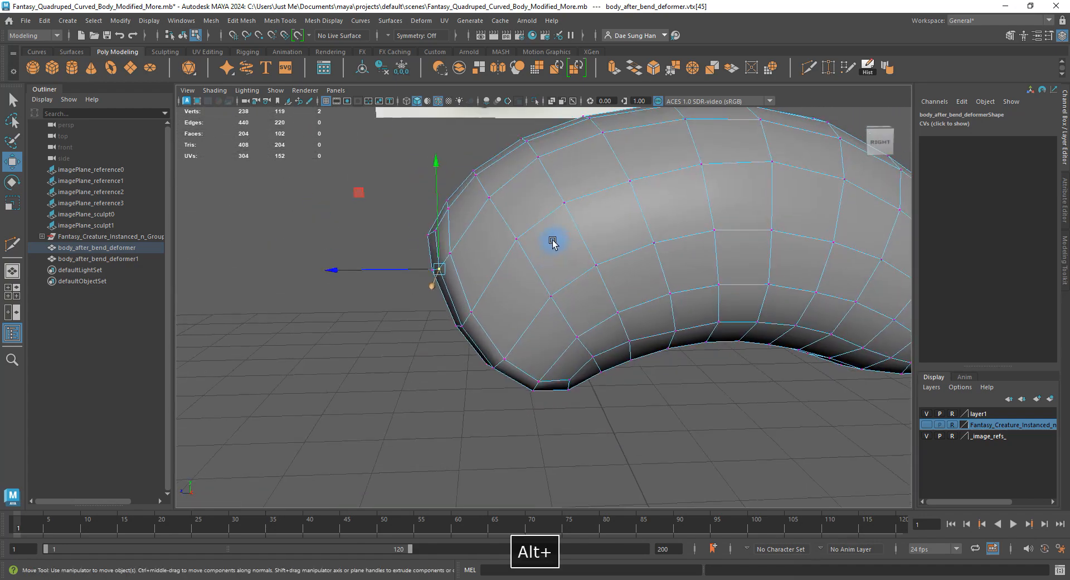
alt+drag(479, 238, 644, 219)
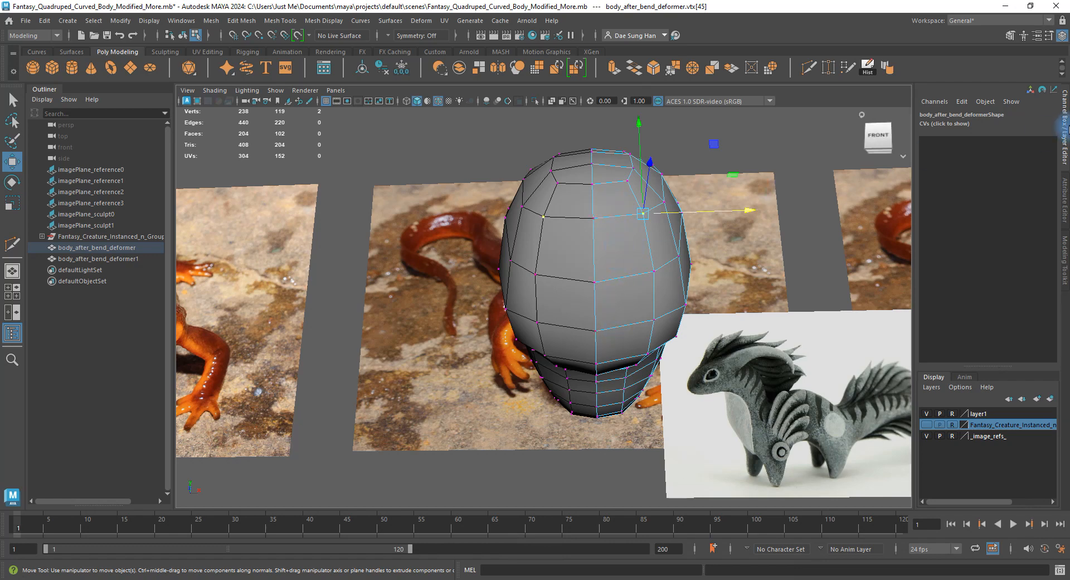
click(1066, 255)
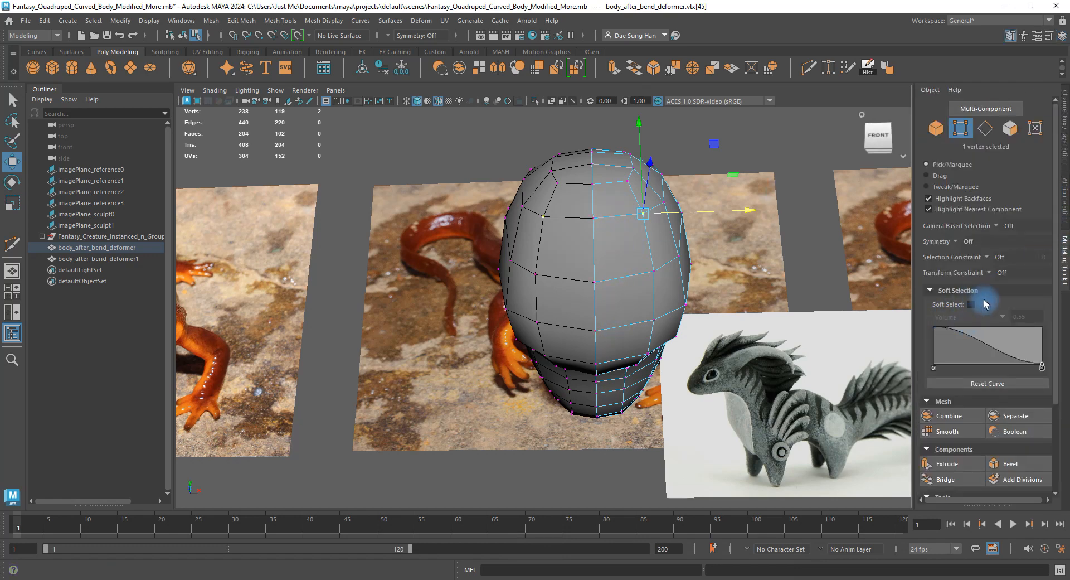
Set Transform Constraint to slide along edges and select edges on the body's front.
click(991, 273)
click(1005, 292)
alt+drag(653, 206, 661, 273)
right_drag(667, 301, 663, 271)
click(649, 307)
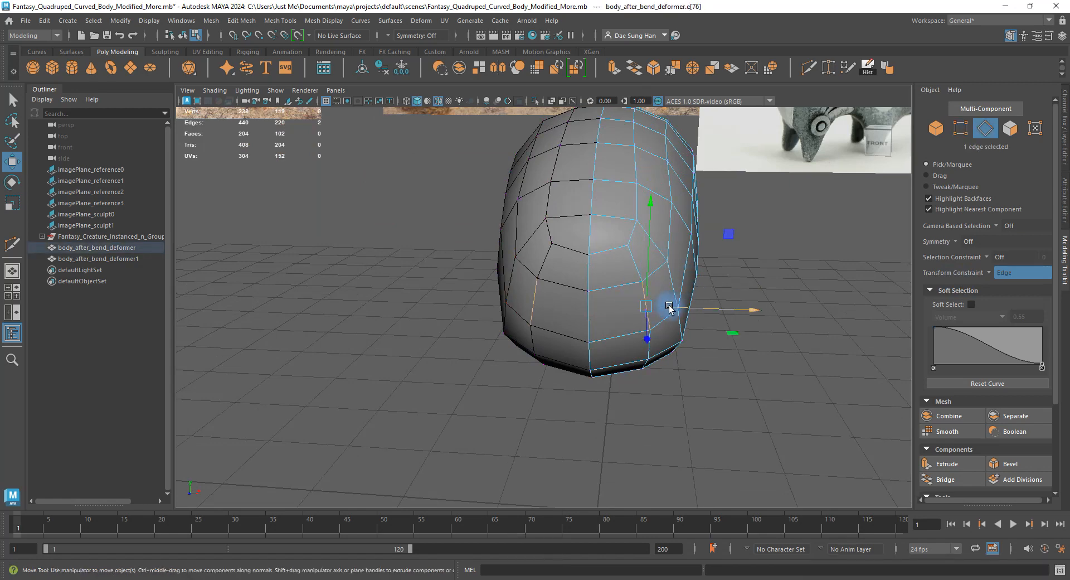
alt+drag(671, 306, 642, 314)
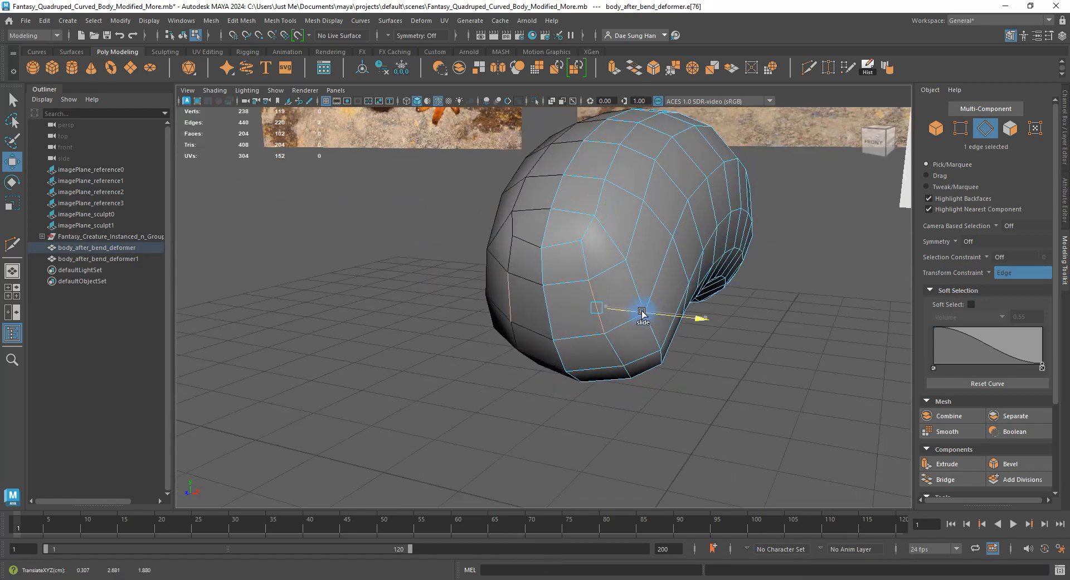
alt+drag(637, 340, 621, 172)
click(596, 235)
click(598, 235)
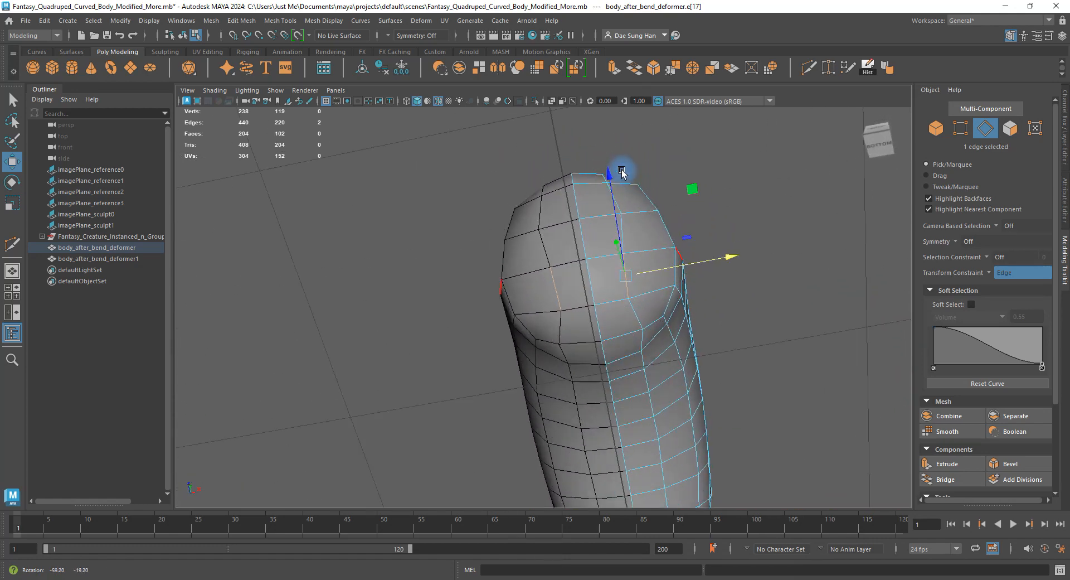
Select and slide vertices on the body's rounded front end.
alt+drag(632, 135, 594, 248)
right_drag(585, 239, 488, 222)
click(631, 232)
alt+drag(630, 231, 619, 205)
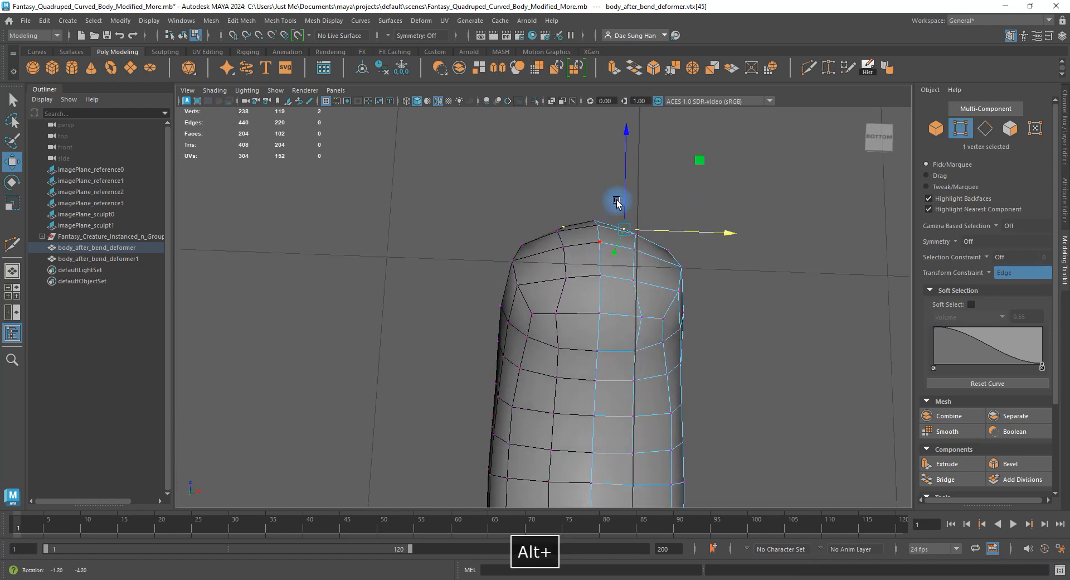
alt+middle_drag(627, 245, 581, 219)
alt+right_drag(581, 222, 605, 285)
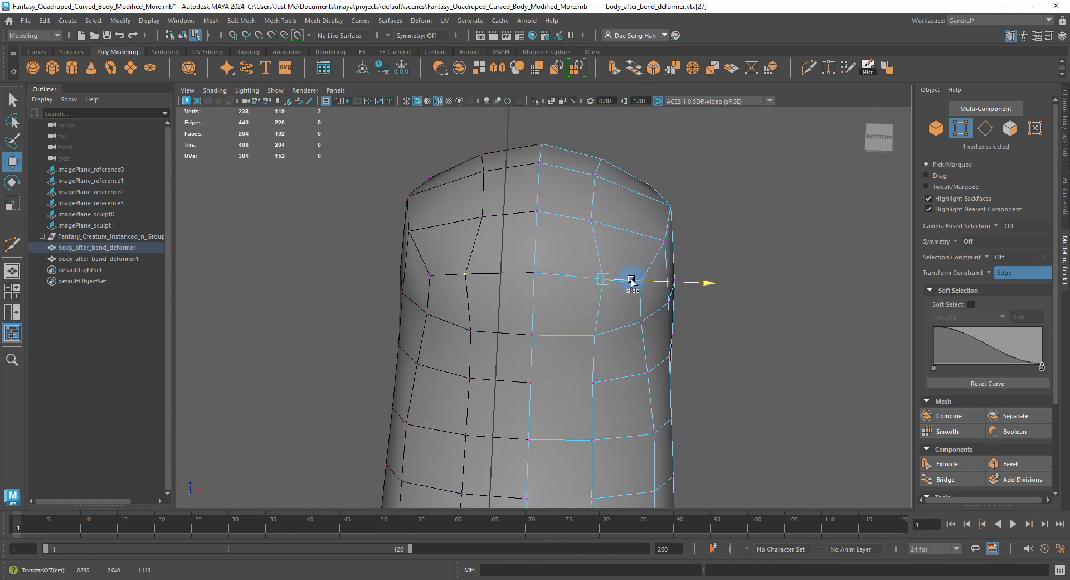
alt+drag(611, 248, 609, 269)
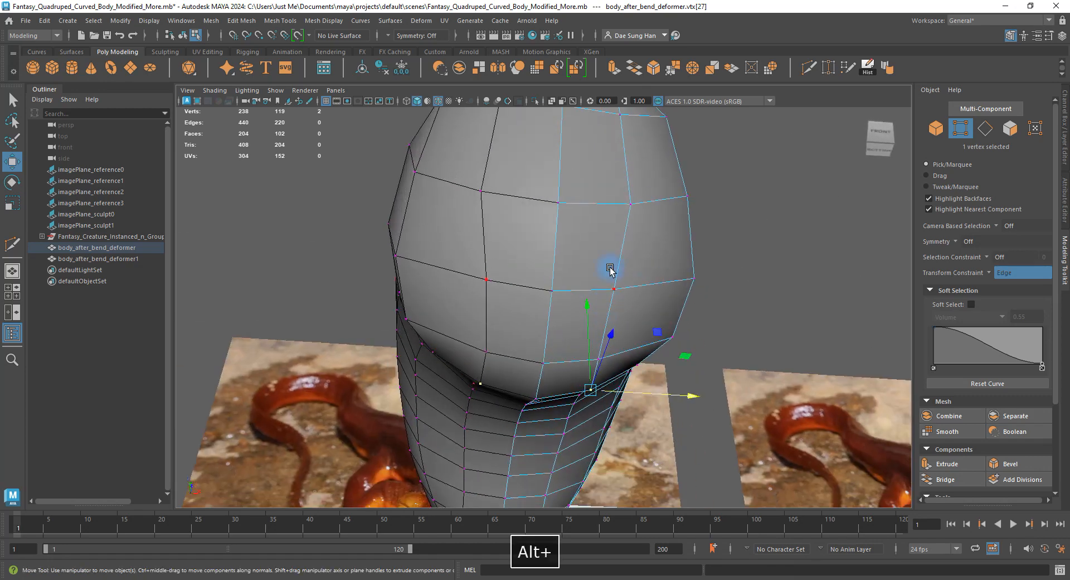
alt+drag(674, 213, 571, 286)
click(552, 282)
click(542, 222)
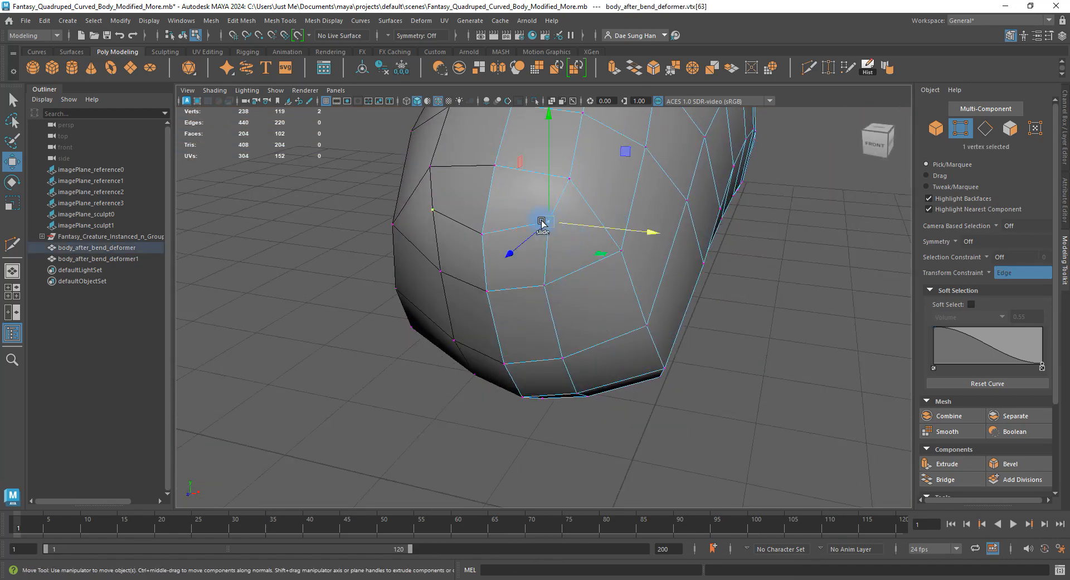
alt+drag(556, 221, 553, 249)
key(w)
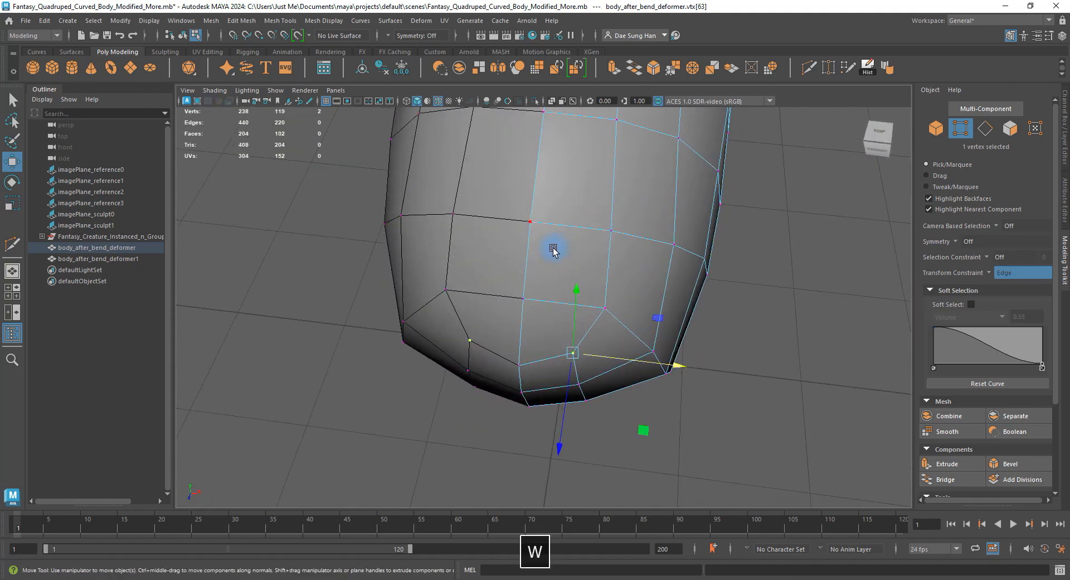
Preview the body_after_bend_deformer mesh smoothed, then turn the smooth preview off.
key(3)
double_click(824, 262)
alt+drag(728, 331, 570, 253)
click(599, 272)
key(1)
right_drag(569, 253, 501, 239)
Maximize the right side view and set Transform Constraint to Off.
key(space)
key(space)
alt+right_drag(426, 240, 478, 279)
alt+right_drag(405, 195, 905, 278)
click(981, 273)
click(997, 276)
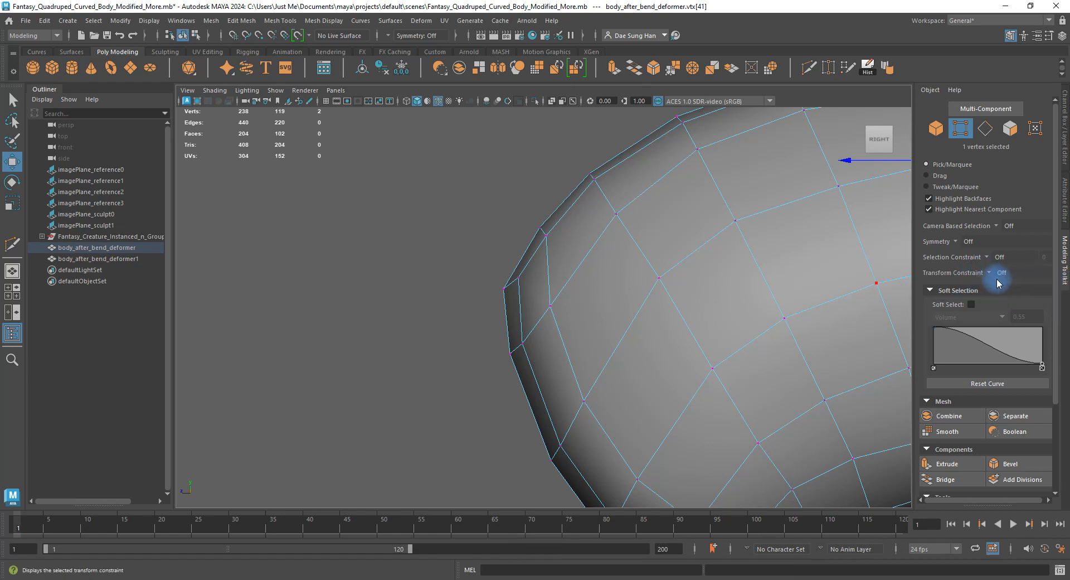
Undo a trial move, then pull the front-tip vertex outward and shift two rim vertices up-left.
drag(535, 224, 535, 224)
mouse_move(544, 233)
mouse_down()
mouse_move(546, 255)
mouse_move(540, 231)
mouse_move(541, 240)
mouse_up()
key(z)
click(549, 306)
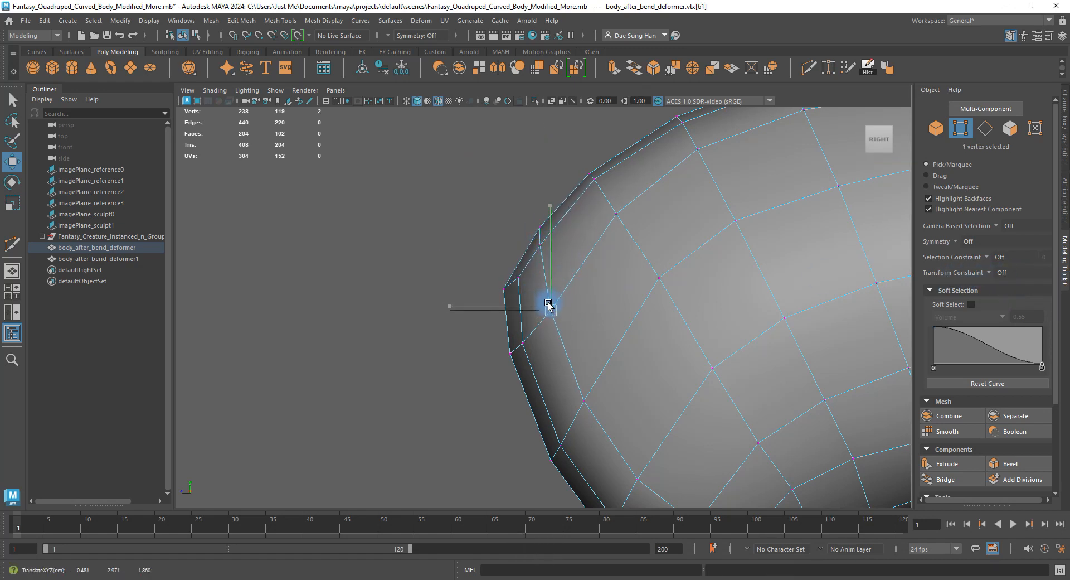
drag(544, 307, 546, 312)
drag(597, 396, 610, 405)
alt+middle_drag(589, 399, 516, 289)
drag(514, 356, 511, 278)
Shift successive rim vertices along the lower front curve up-left to round it.
drag(566, 444, 495, 383)
drag(539, 416, 528, 395)
click(581, 383)
drag(575, 370, 568, 360)
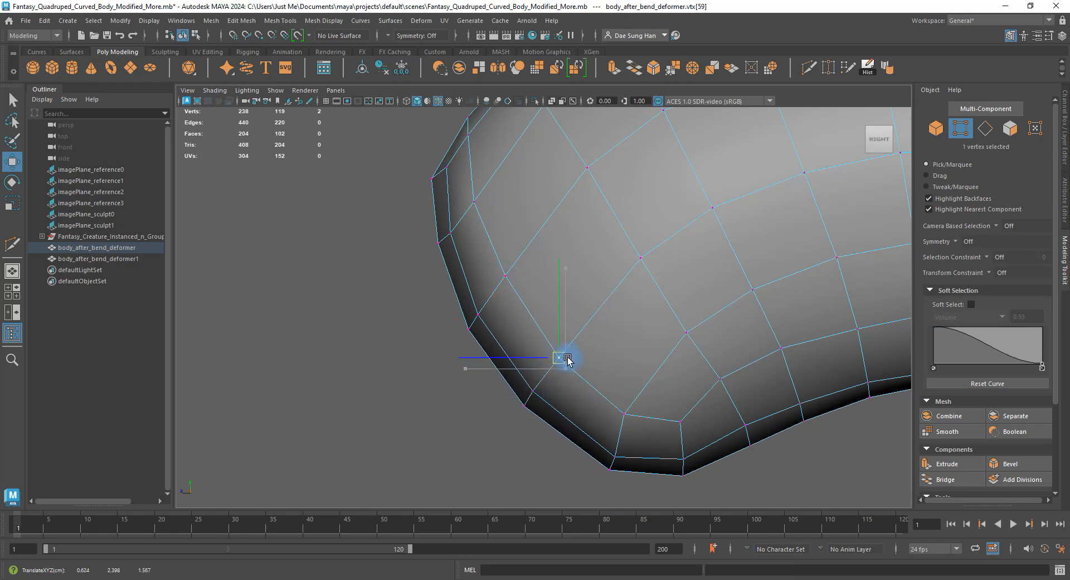
alt+middle_drag(620, 400, 590, 334)
drag(607, 421, 570, 386)
click(596, 349)
drag(596, 349, 590, 346)
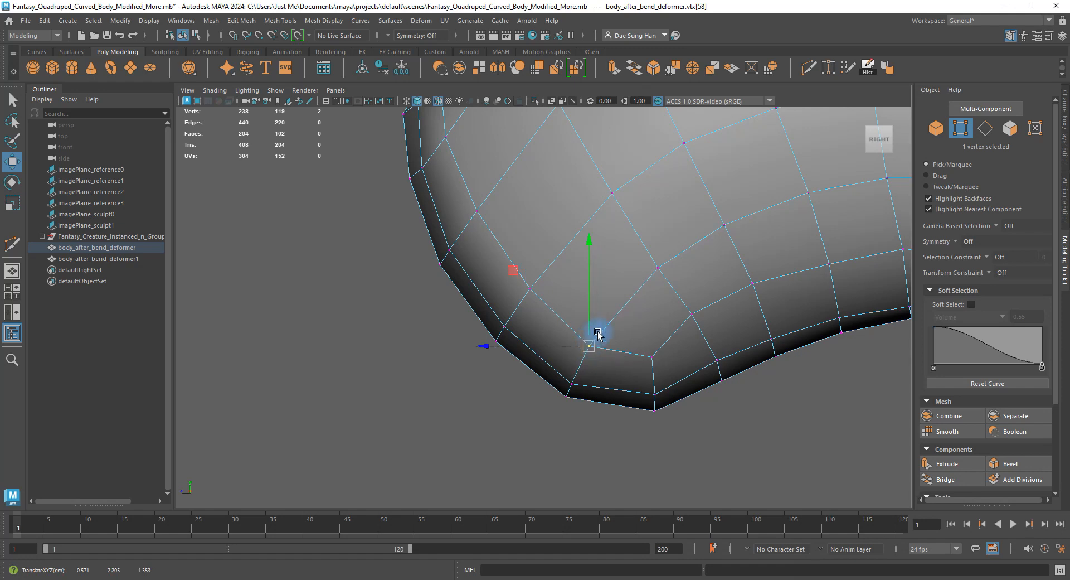
Move the top-front vertices down and left, raising one slightly, to shape the upper front end.
alt+middle_drag(618, 260, 594, 378)
alt+middle_drag(520, 221, 508, 290)
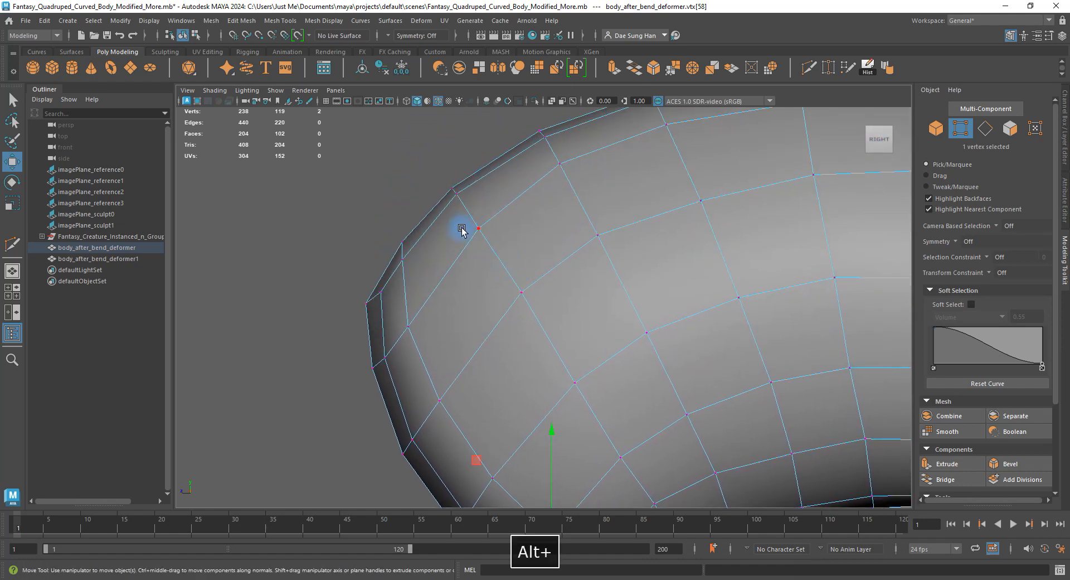
drag(462, 218, 467, 247)
drag(495, 262, 553, 320)
drag(523, 294, 506, 309)
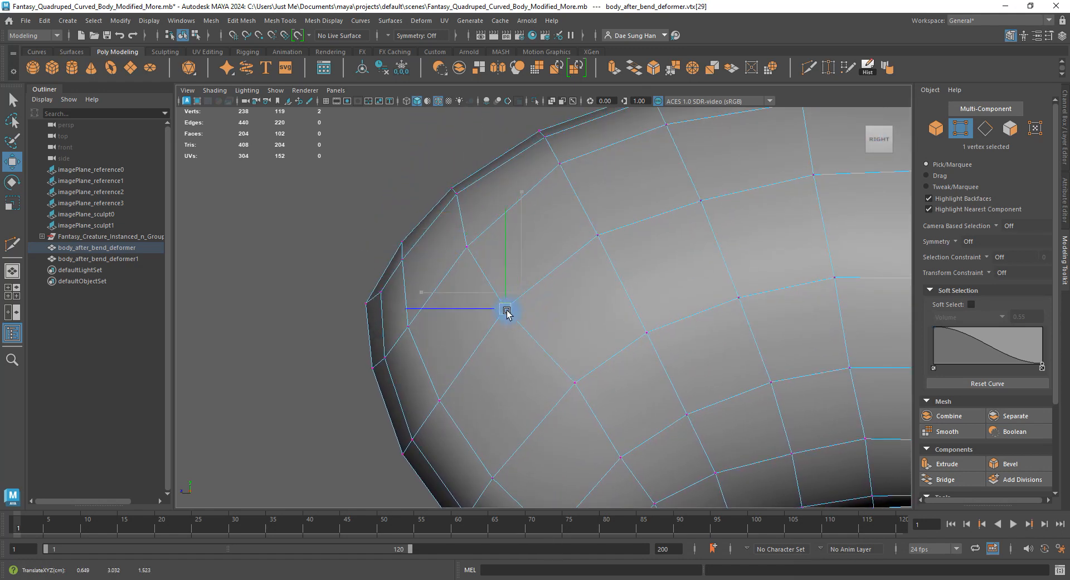
alt+middle_drag(573, 376, 557, 310)
drag(491, 242, 493, 237)
alt+middle_drag(493, 237, 529, 315)
drag(510, 277, 474, 247)
drag(489, 260, 490, 249)
drag(441, 197, 476, 210)
drag(447, 289, 426, 266)
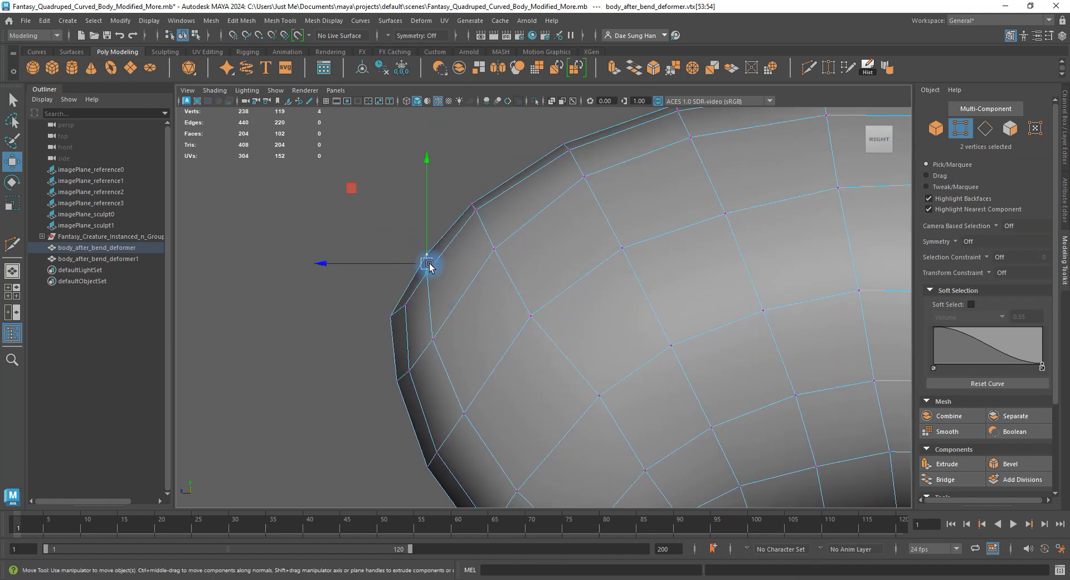
Rotate two front-edge vertex pairs to turn the edge, then move a single front vertex.
key(e)
drag(512, 214, 429, 195)
key(w)
click(429, 267)
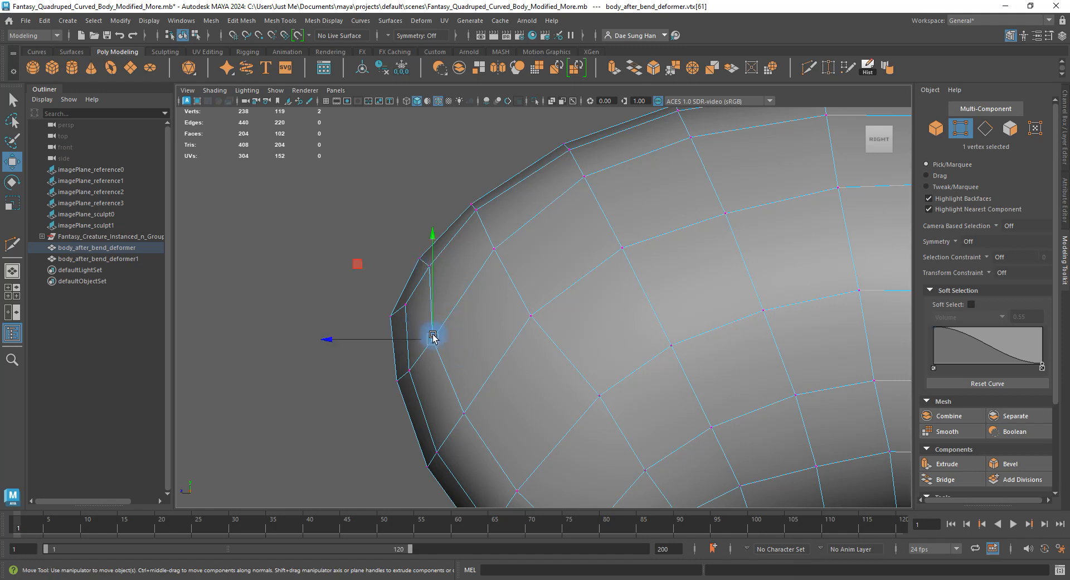
shift+drag(394, 244, 420, 267)
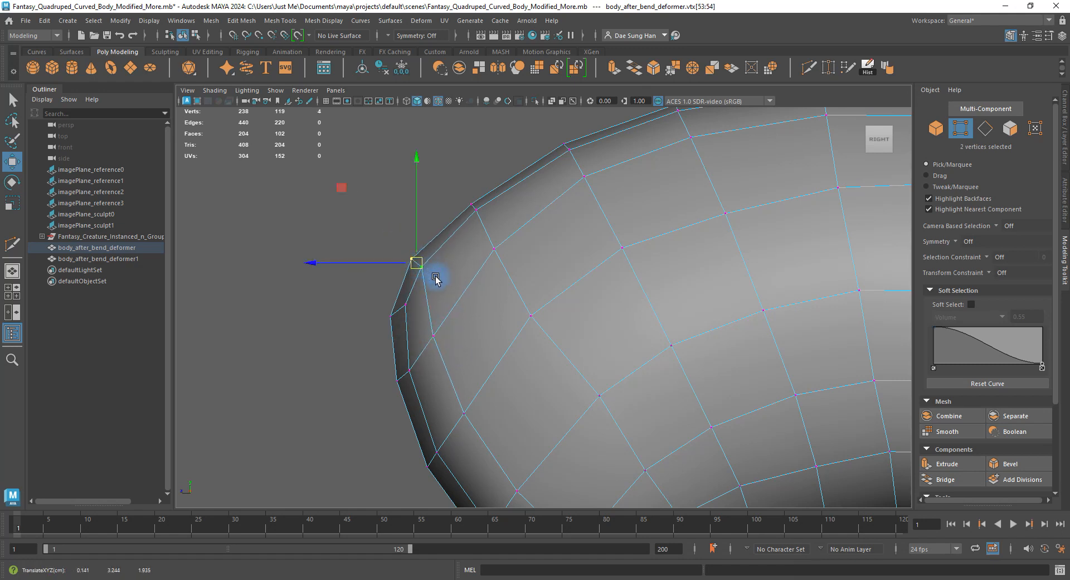
drag(421, 322, 376, 302)
key(e)
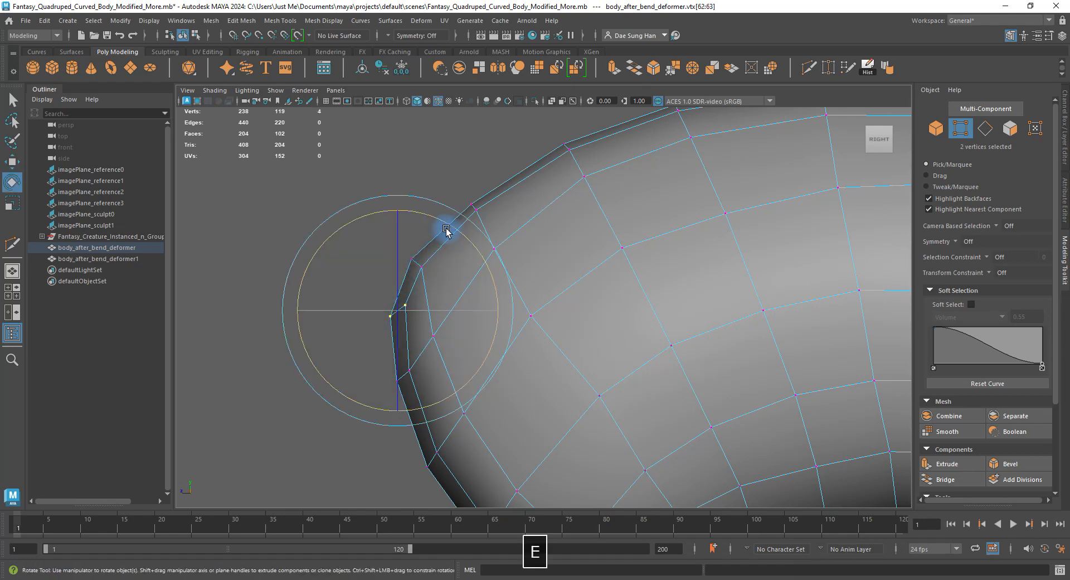
drag(449, 230, 468, 296)
key(w)
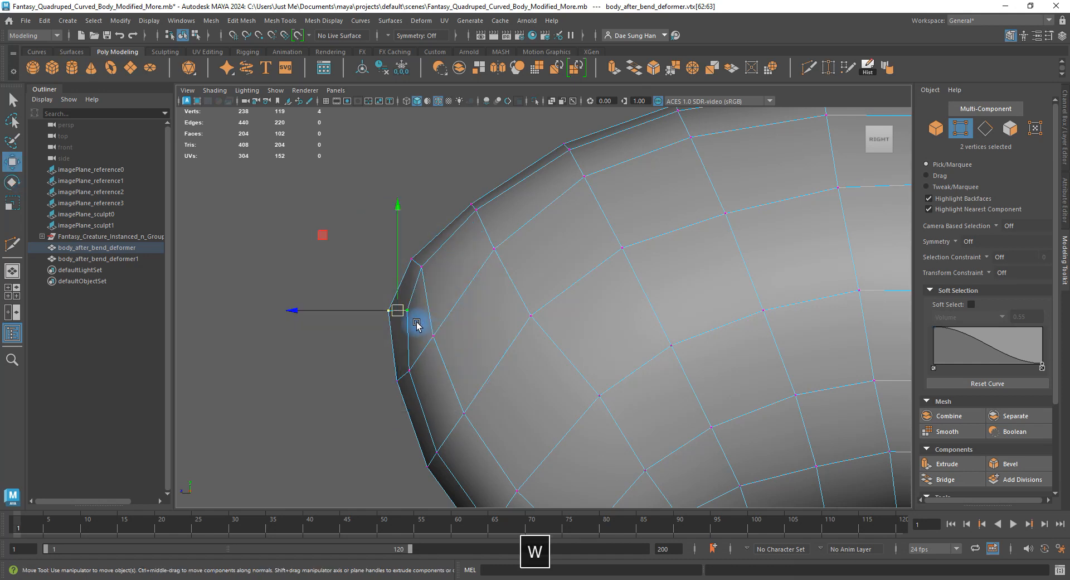
click(408, 310)
drag(400, 310, 399, 310)
Zoom in on the front edge and nudge two upper-edge vertices up-left.
alt+middle_drag(373, 282, 479, 278)
alt+right_drag(480, 279, 658, 340)
drag(498, 334, 413, 285)
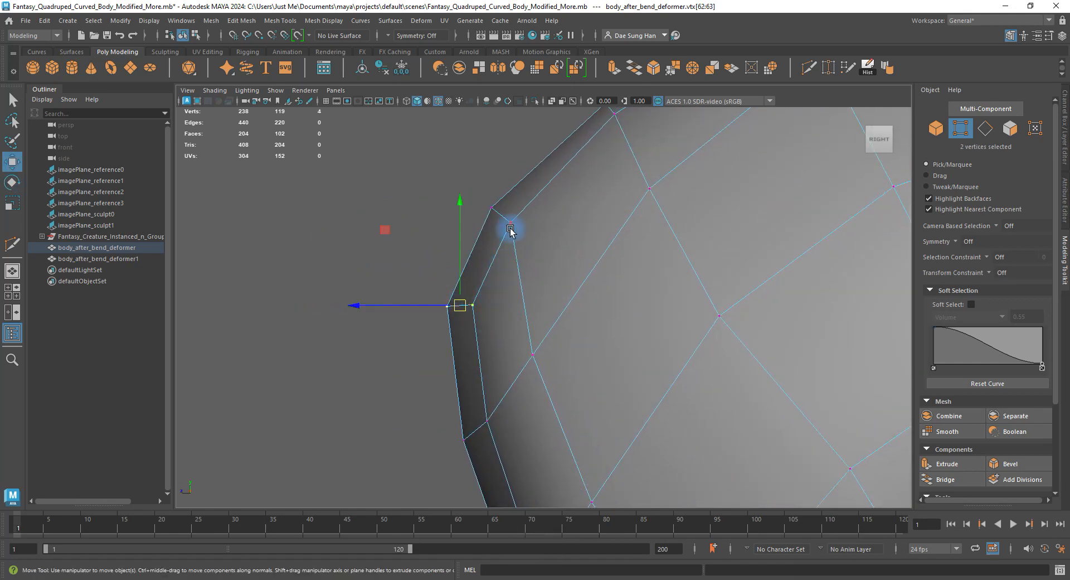
key(e)
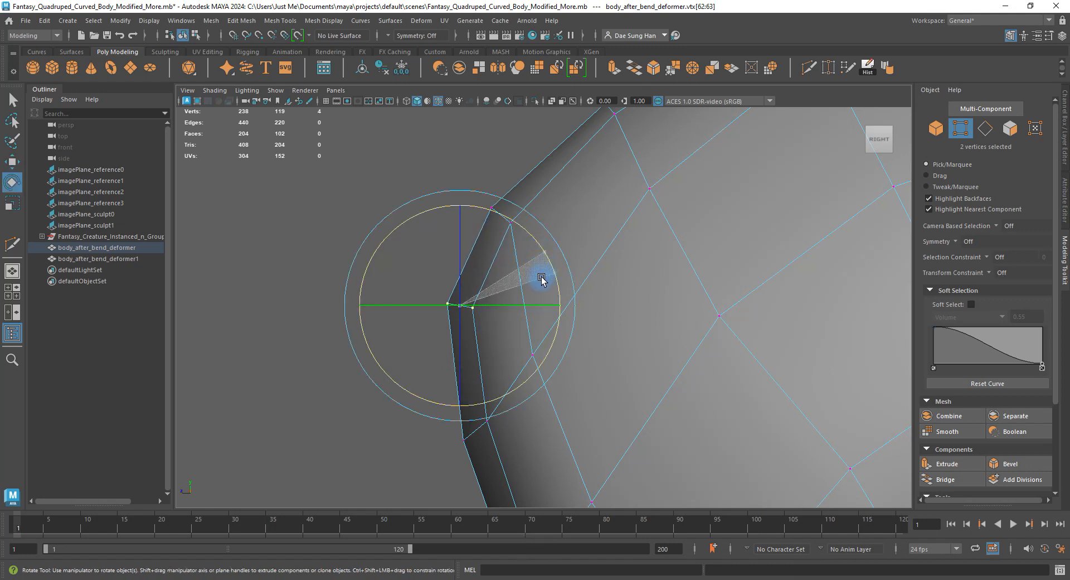
key(w)
drag(488, 331, 446, 294)
alt+middle_drag(617, 152, 559, 278)
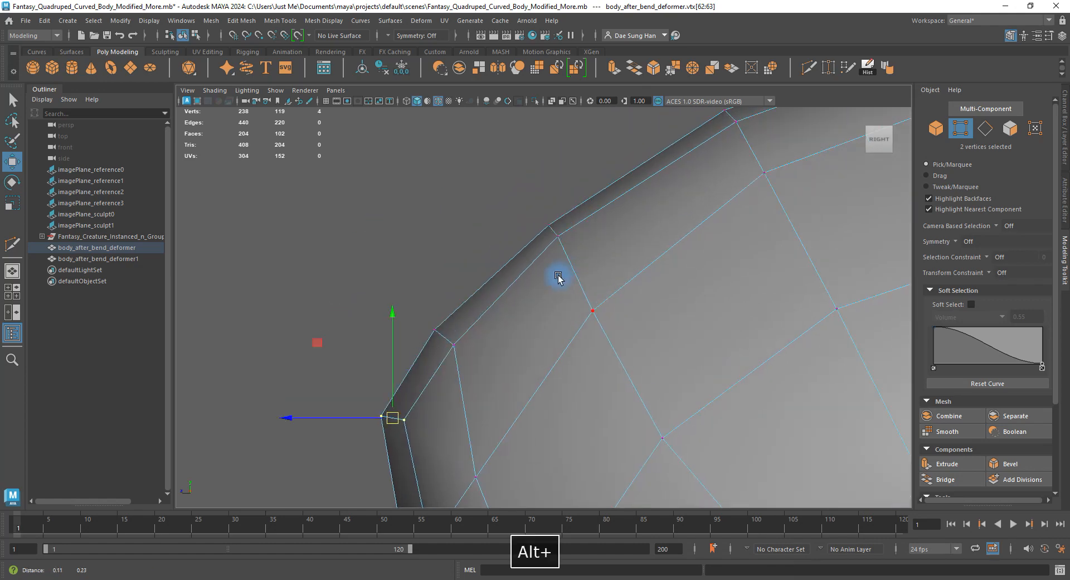
drag(575, 254, 546, 224)
Adjust front-end and lower-curve vertices, pulling a bottom-edge vertex slightly downward.
alt+right_drag(679, 181, 602, 363)
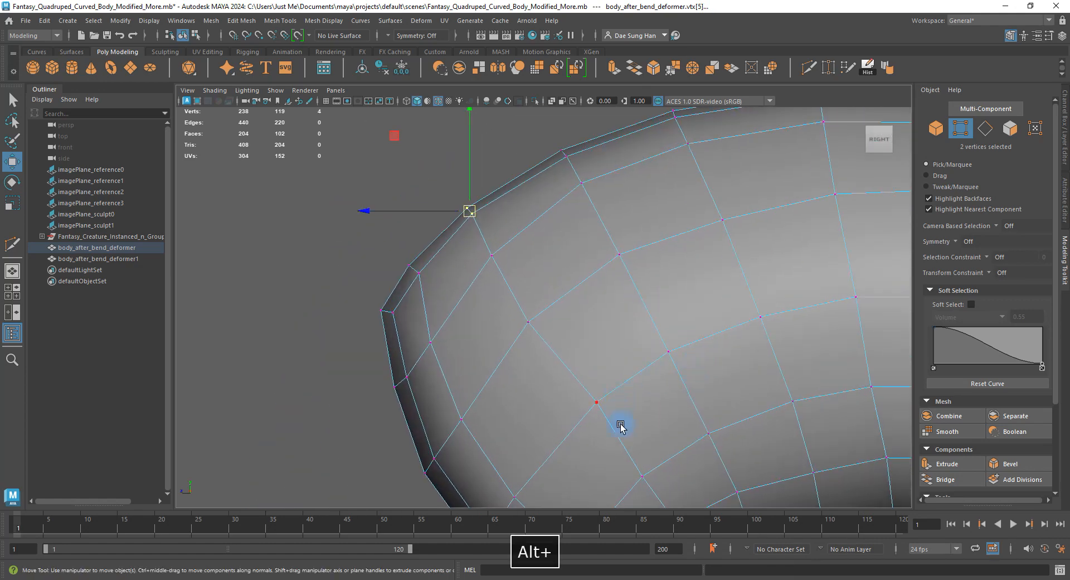
drag(619, 426, 564, 384)
alt+middle_drag(621, 355, 604, 219)
drag(585, 262, 575, 273)
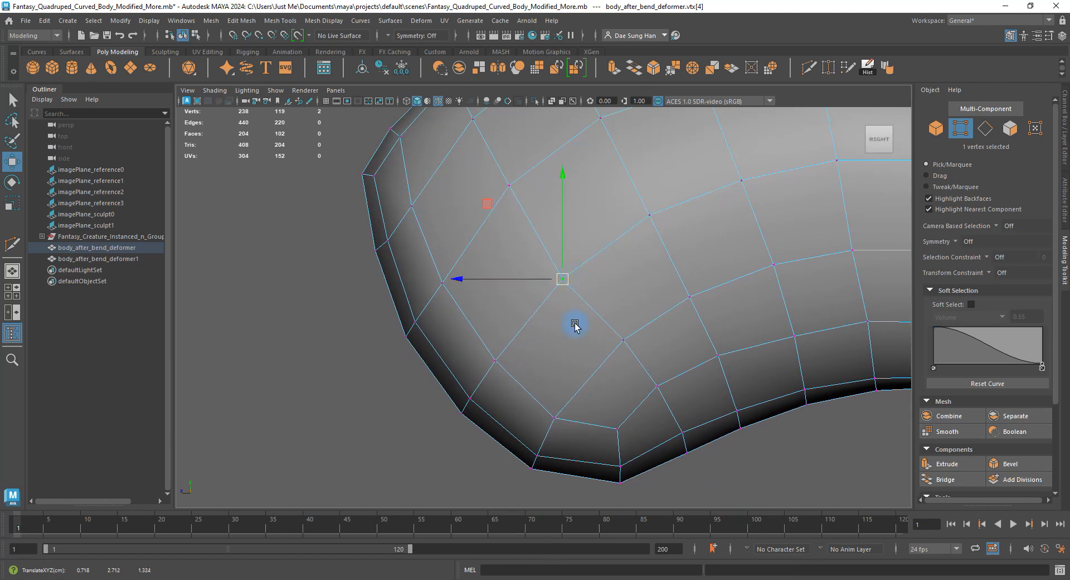
mouse_move(598, 360)
mouse_down()
mouse_move(653, 320)
mouse_move(605, 353)
mouse_up()
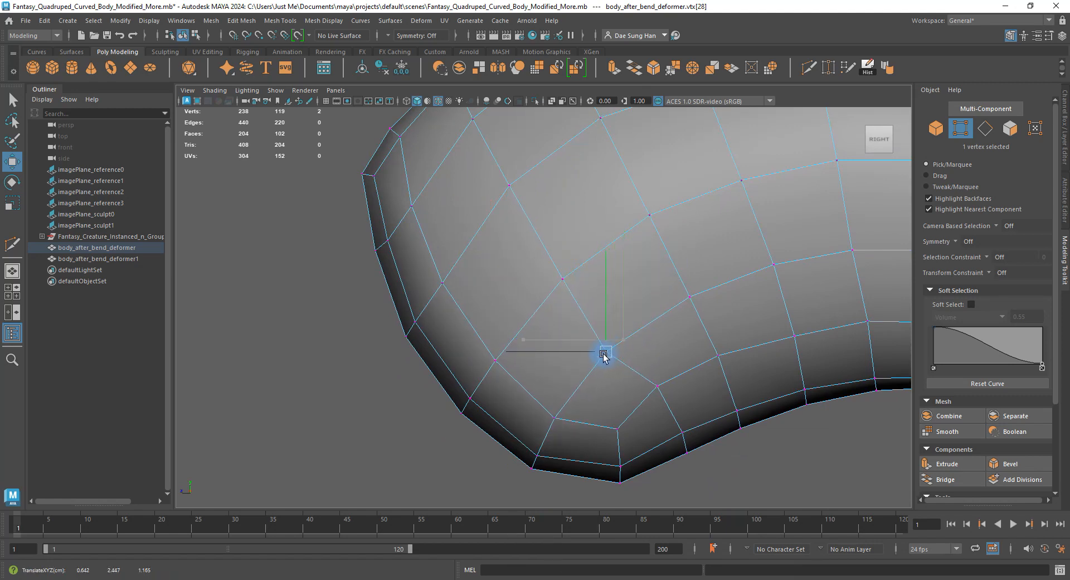
drag(652, 377, 665, 392)
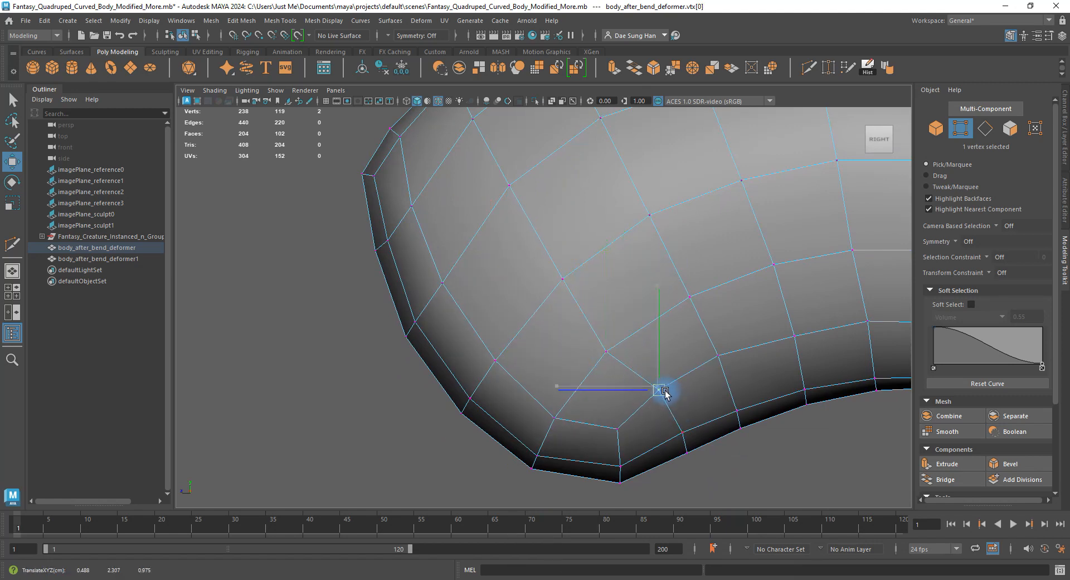
click(616, 428)
drag(617, 428, 613, 440)
click(721, 356)
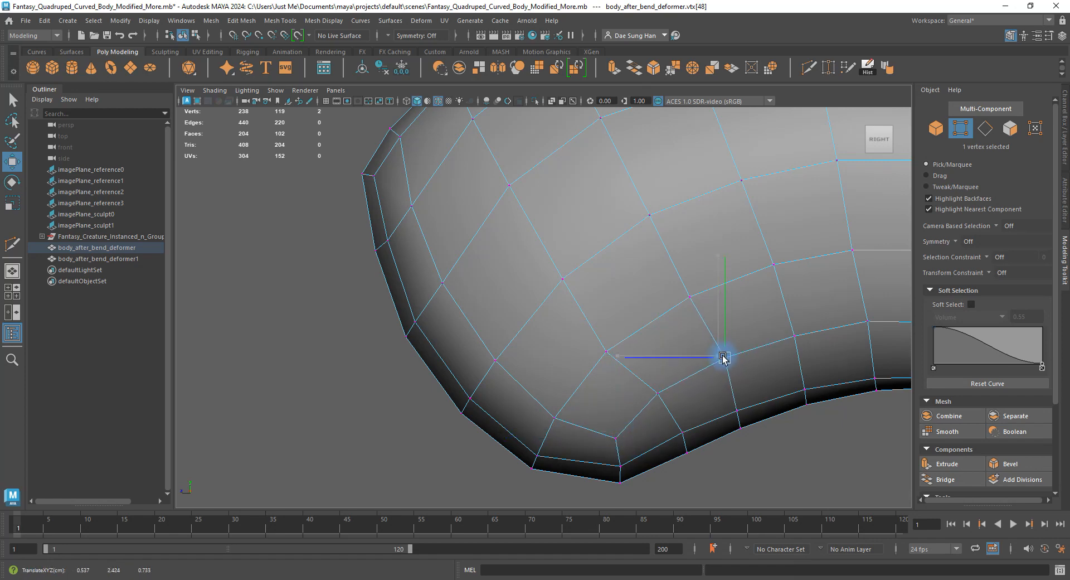
drag(722, 357, 725, 359)
Nudge vertices along the belly up-right to smooth the lower profile.
alt+middle_drag(773, 340, 554, 326)
click(647, 308)
drag(646, 309, 644, 308)
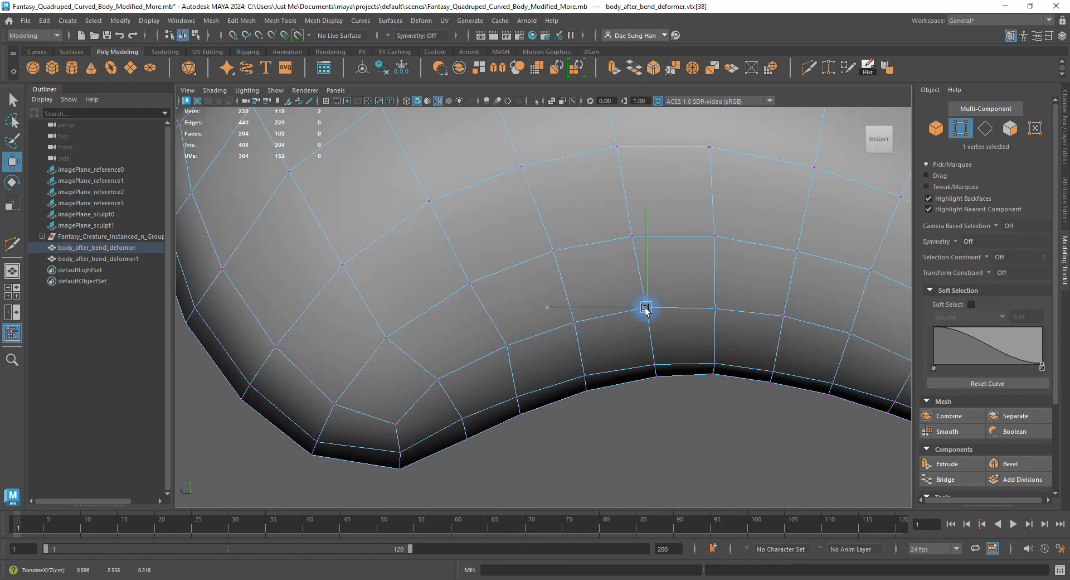
alt+middle_drag(550, 262, 701, 391)
alt+middle_drag(618, 313, 625, 187)
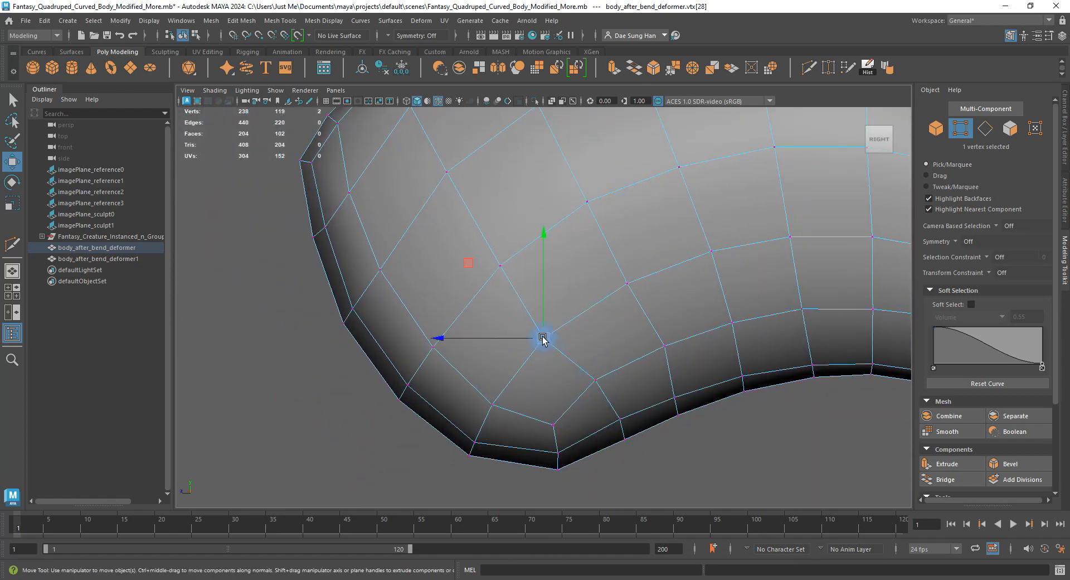
drag(543, 338, 545, 332)
mouse_move(627, 283)
mouse_down()
mouse_move(636, 289)
mouse_move(634, 277)
mouse_up()
drag(595, 209, 597, 204)
alt+middle_drag(614, 178, 637, 374)
alt+right_drag(637, 374, 623, 330)
alt+middle_drag(623, 330, 628, 280)
alt+right_drag(496, 249, 598, 363)
Raise vertices on the front curve, moving a pair slightly up-left.
drag(395, 306, 394, 299)
drag(383, 357, 349, 332)
drag(368, 337, 399, 292)
click(394, 298)
alt+middle_drag(455, 350, 437, 291)
Rotate two front-edge vertices, then shift them and neighbouring edge vertices up-left.
drag(357, 391, 388, 342)
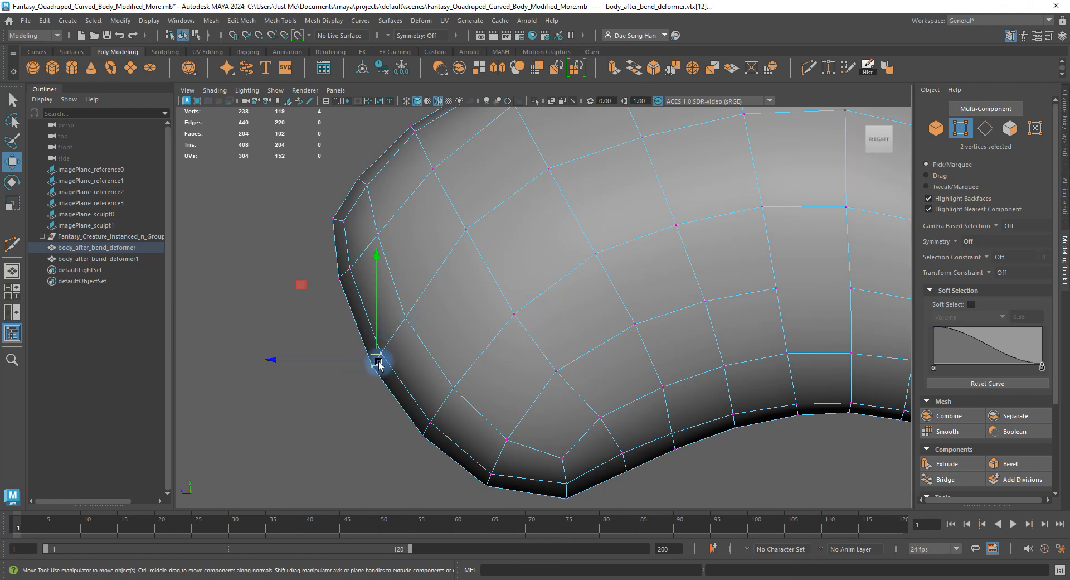
key(e)
drag(455, 305, 454, 319)
key(w)
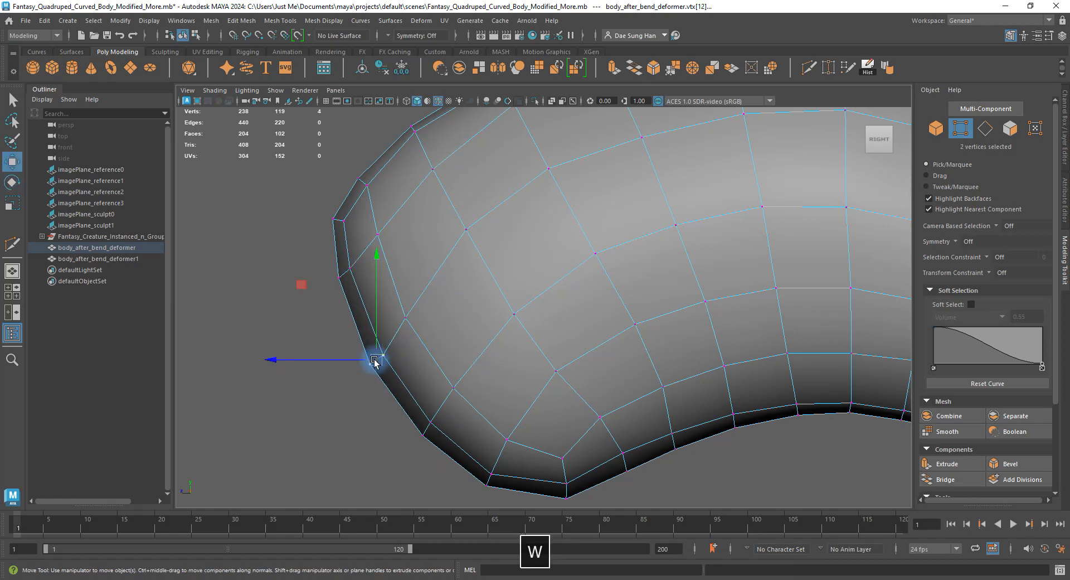
drag(376, 361, 371, 349)
drag(405, 317, 403, 307)
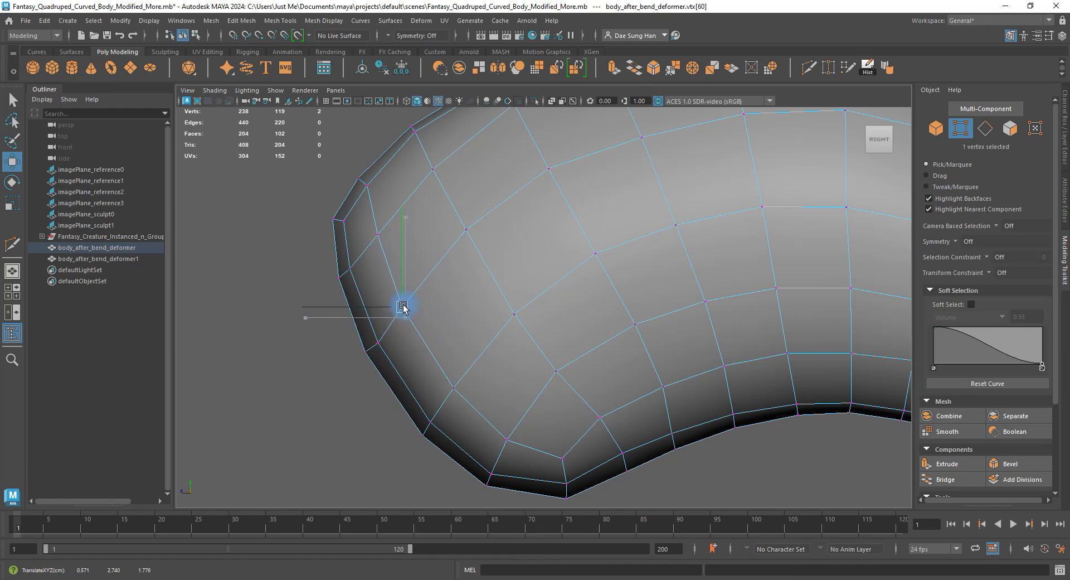
click(372, 347)
drag(376, 342, 373, 335)
click(432, 436)
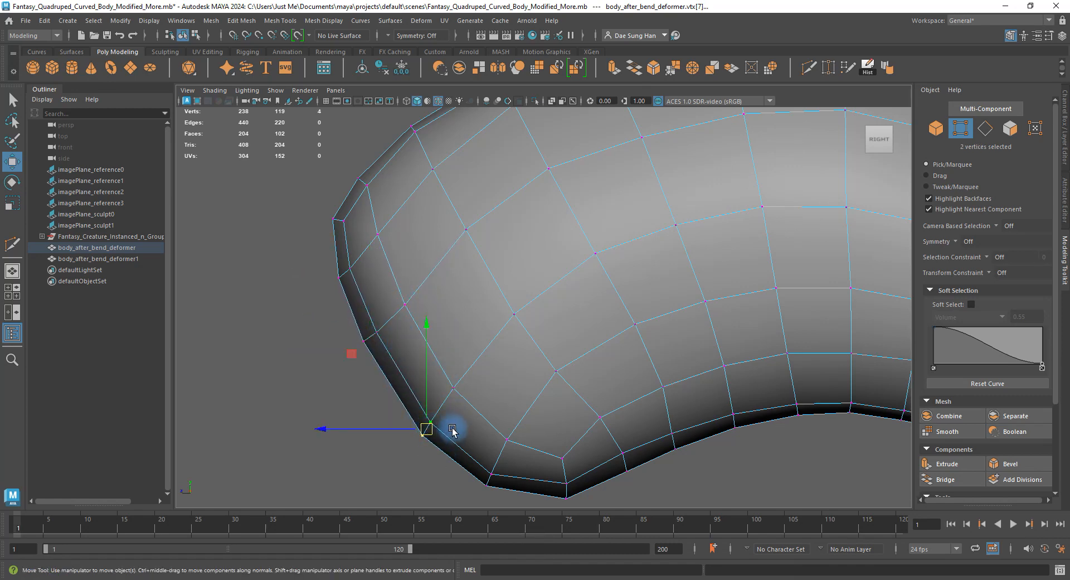
Rotate and then slightly move the two lower front vertices.
key(e)
drag(490, 358, 513, 394)
key(w)
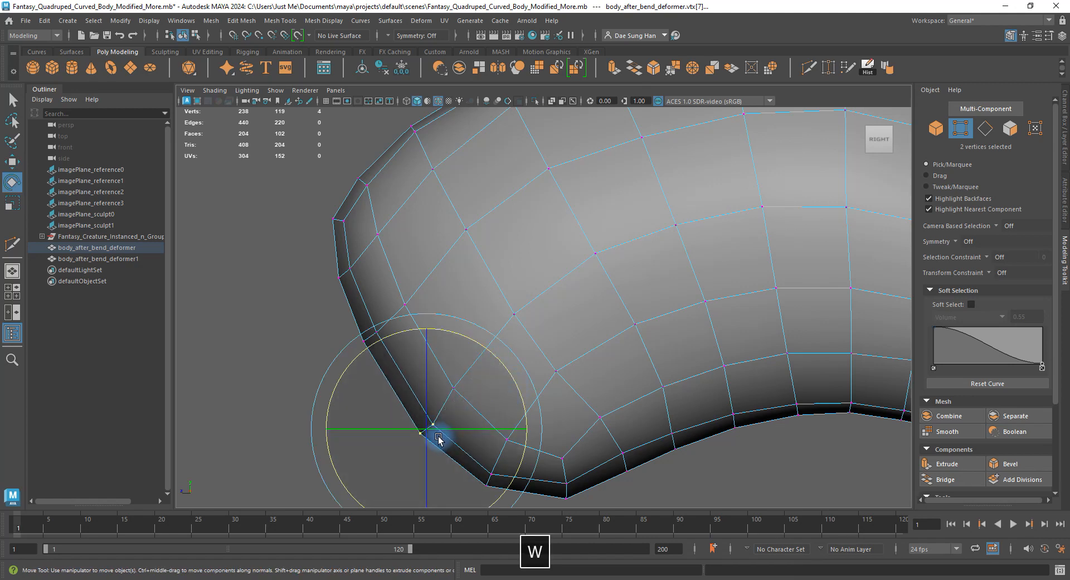
drag(419, 419, 421, 416)
Rotate the bottom belly-curve vertices slightly, undoing one attempt, and shift them up-left.
alt+middle_drag(455, 384, 442, 283)
drag(490, 405, 466, 364)
key(e)
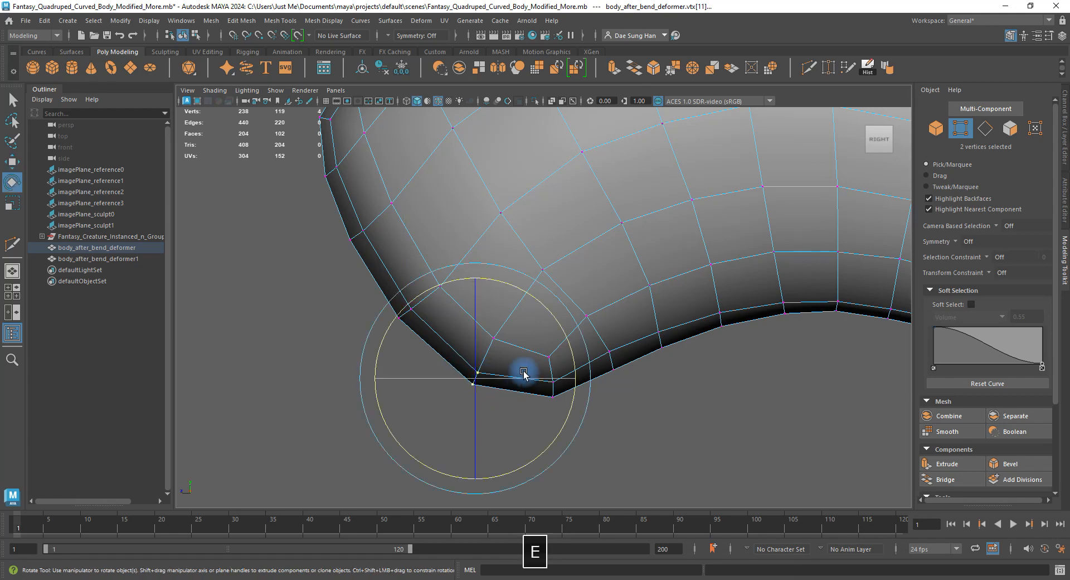
mouse_move(519, 275)
mouse_down()
mouse_move(551, 277)
mouse_move(559, 306)
mouse_move(519, 290)
mouse_move(530, 291)
mouse_up()
key(z)
key(w)
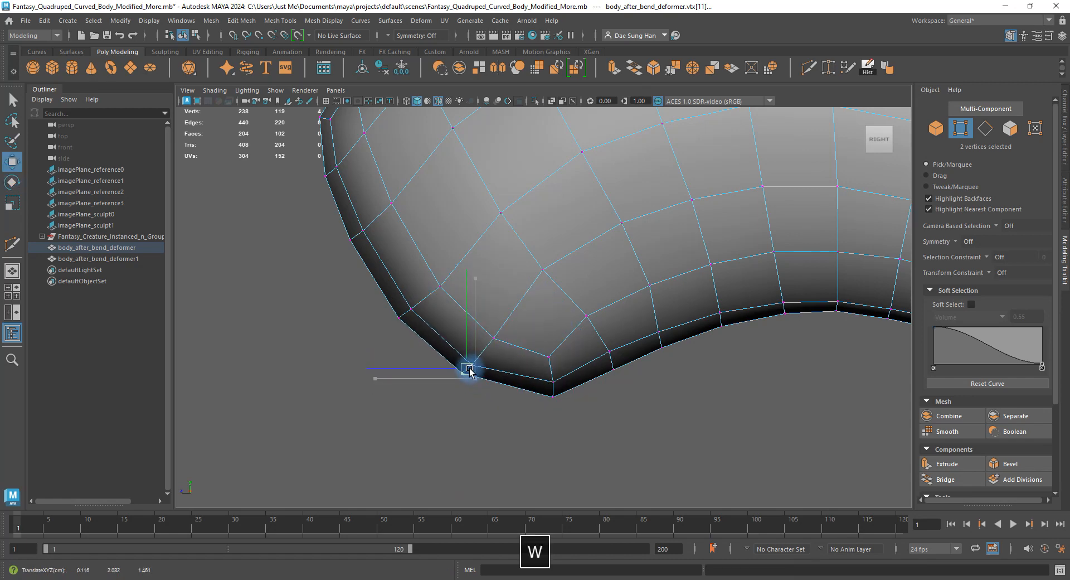
drag(542, 370, 574, 413)
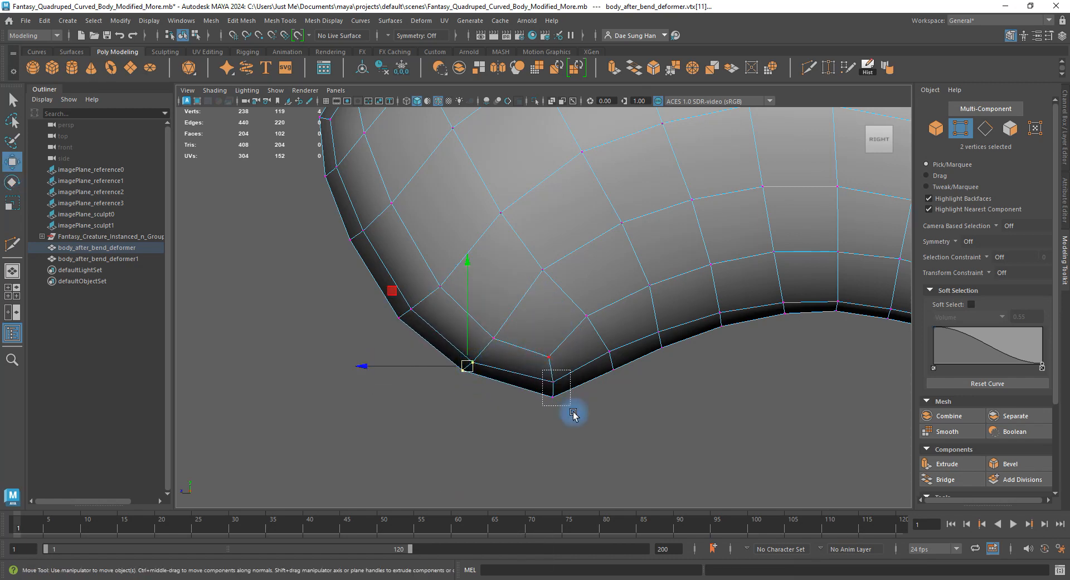
key(e)
drag(614, 311, 617, 374)
key(w)
drag(554, 389, 546, 381)
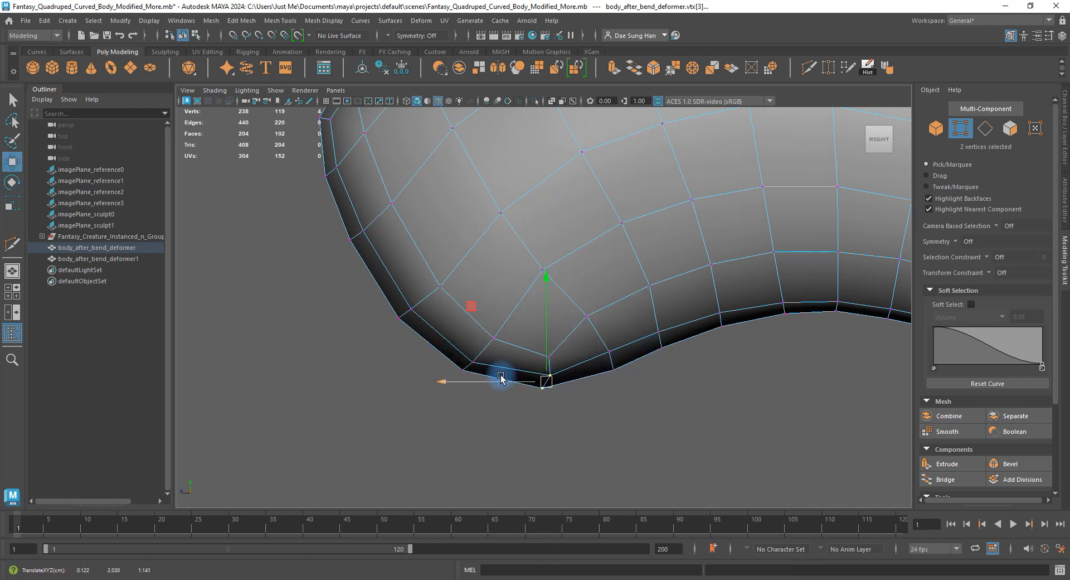
Nudge the inner bottom vertex up, its neighbour right, and front vertices left and down.
click(468, 354)
key(w)
drag(473, 363, 473, 358)
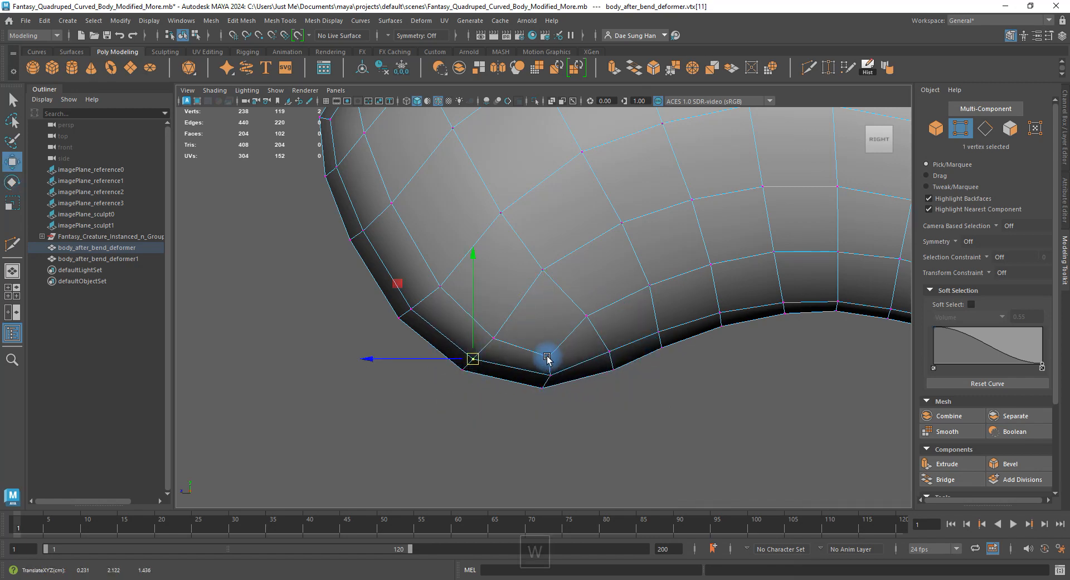
click(542, 271)
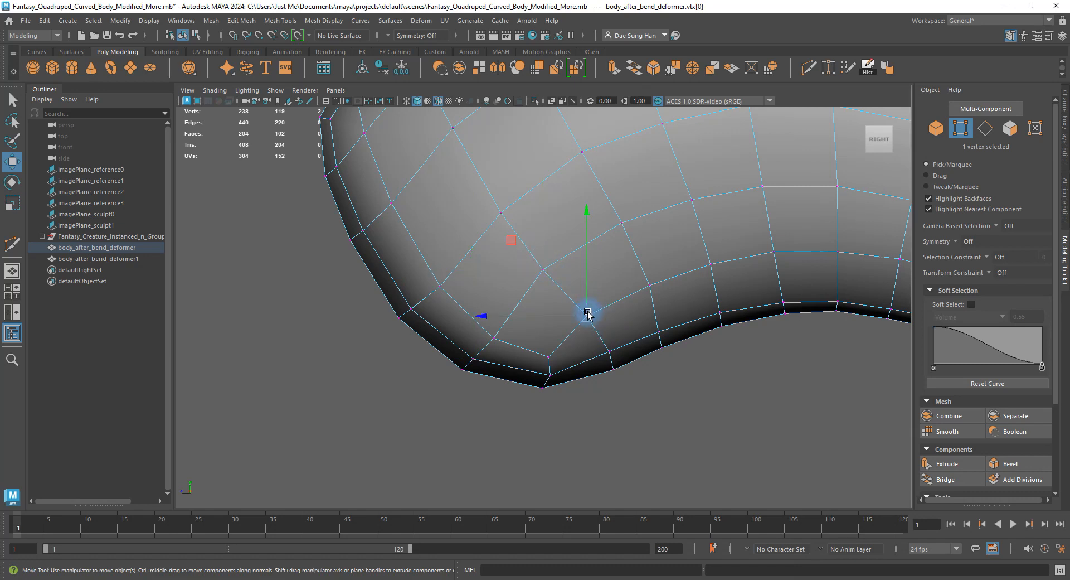
drag(588, 315, 594, 314)
alt+middle_drag(553, 252, 557, 346)
click(547, 333)
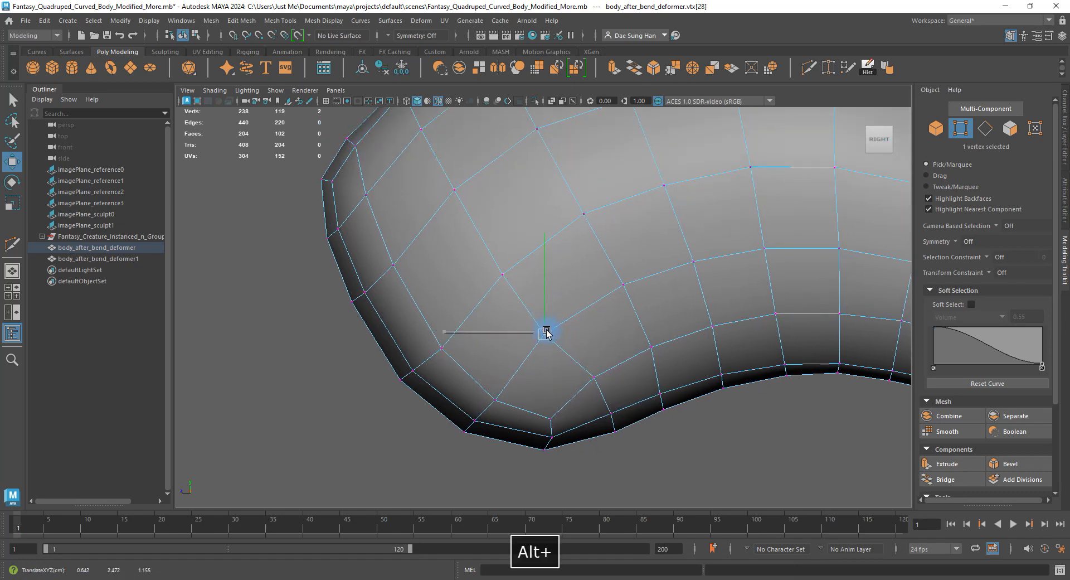
click(506, 273)
drag(506, 273, 498, 274)
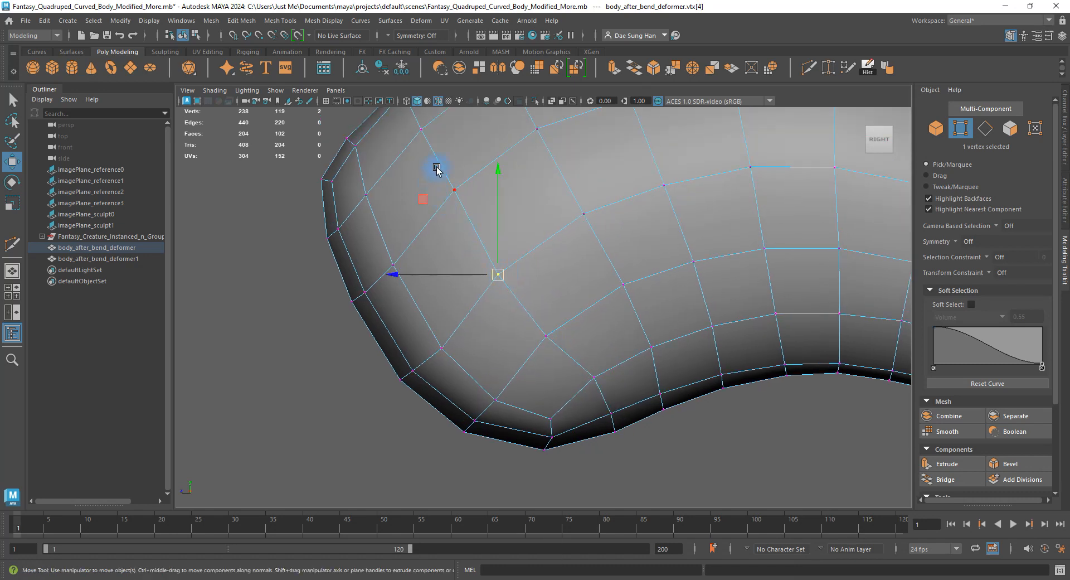
click(455, 190)
drag(454, 190, 452, 200)
Raise a vertex near the front edge slightly, then clear the selection.
alt+middle_drag(501, 215, 505, 290)
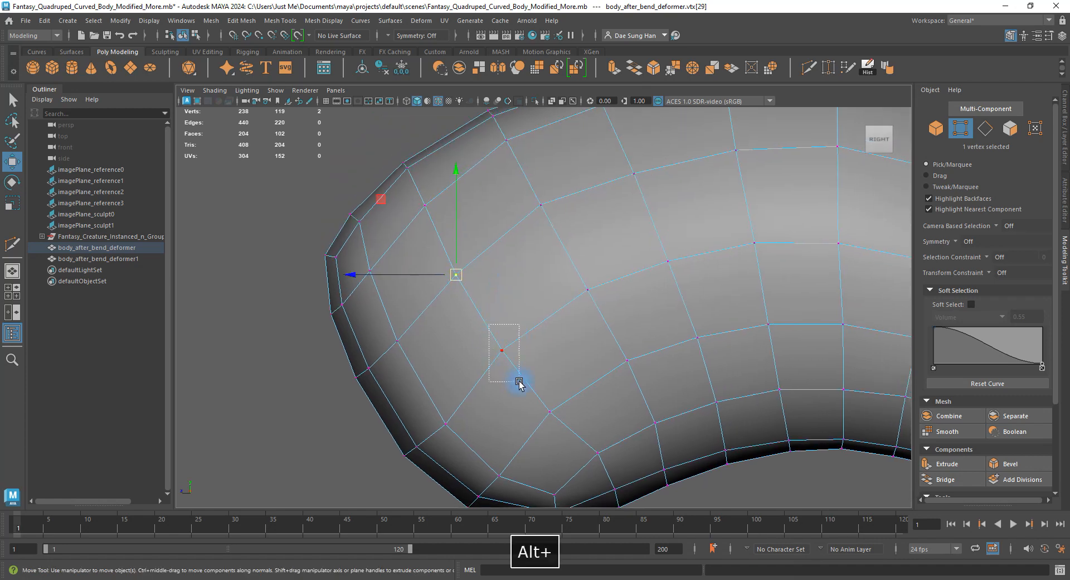
drag(518, 382, 518, 382)
drag(444, 430, 445, 416)
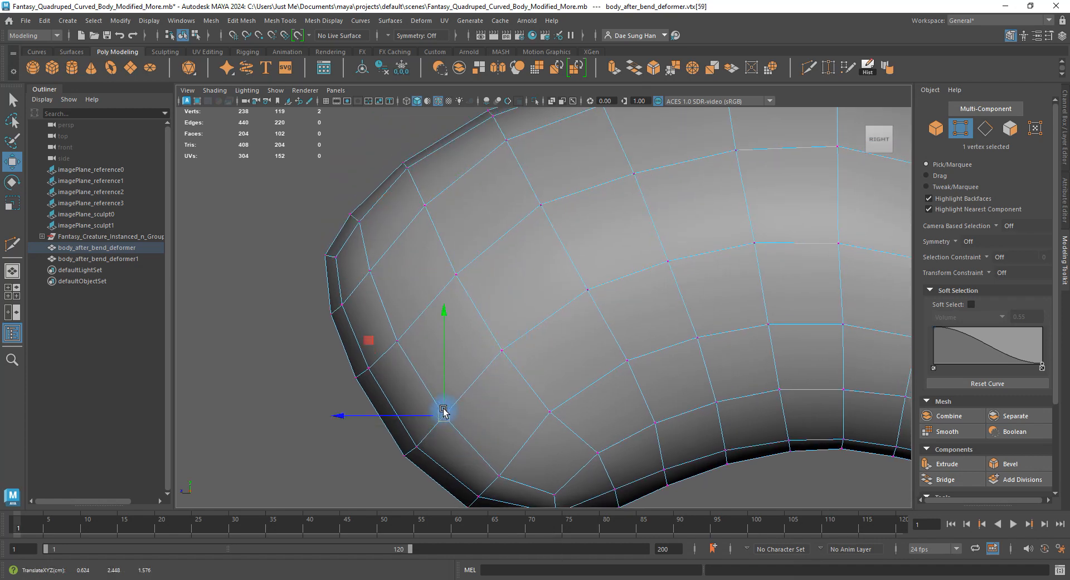
alt+middle_drag(467, 205, 355, 229)
alt+middle_drag(513, 288, 466, 174)
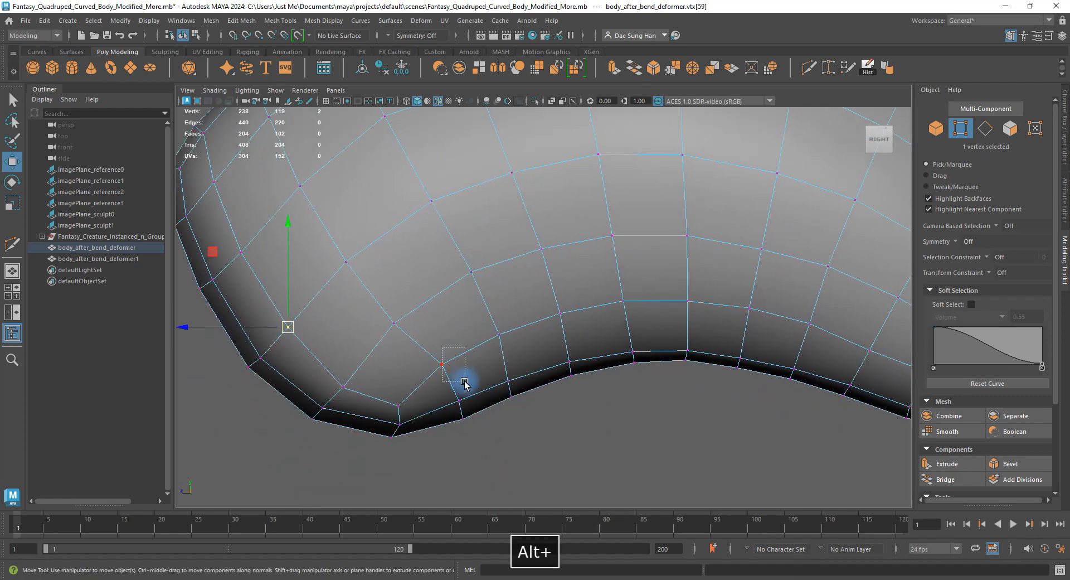
drag(465, 383, 463, 381)
Nudge belly vertices down-left and a belly pair up-right, then view the whole body.
click(438, 363)
click(500, 334)
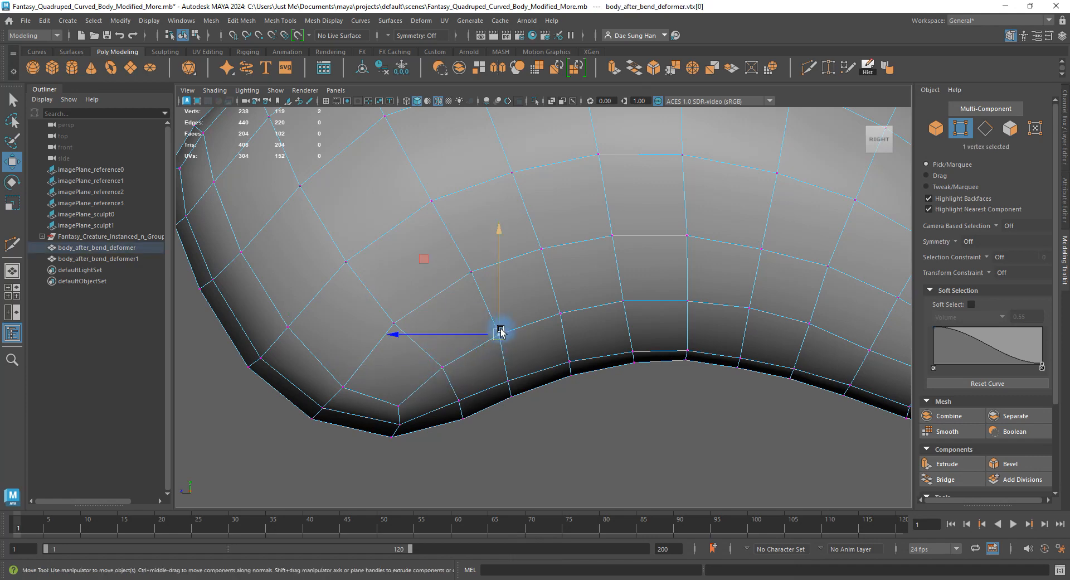
drag(501, 332, 497, 335)
drag(522, 405, 510, 385)
drag(486, 437, 451, 413)
drag(463, 418, 462, 415)
click(575, 417)
alt+right_drag(576, 416, 574, 324)
alt+middle_drag(544, 235, 557, 285)
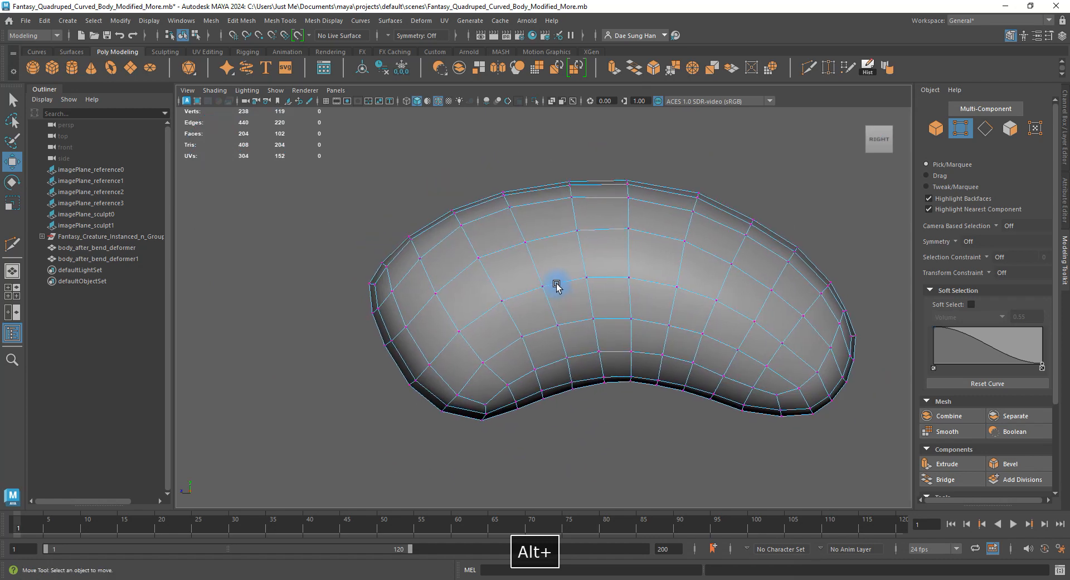
Select a row of vertices on the upper front of the body and nudge one slightly left.
alt+right_drag(557, 286, 707, 401)
click(502, 361)
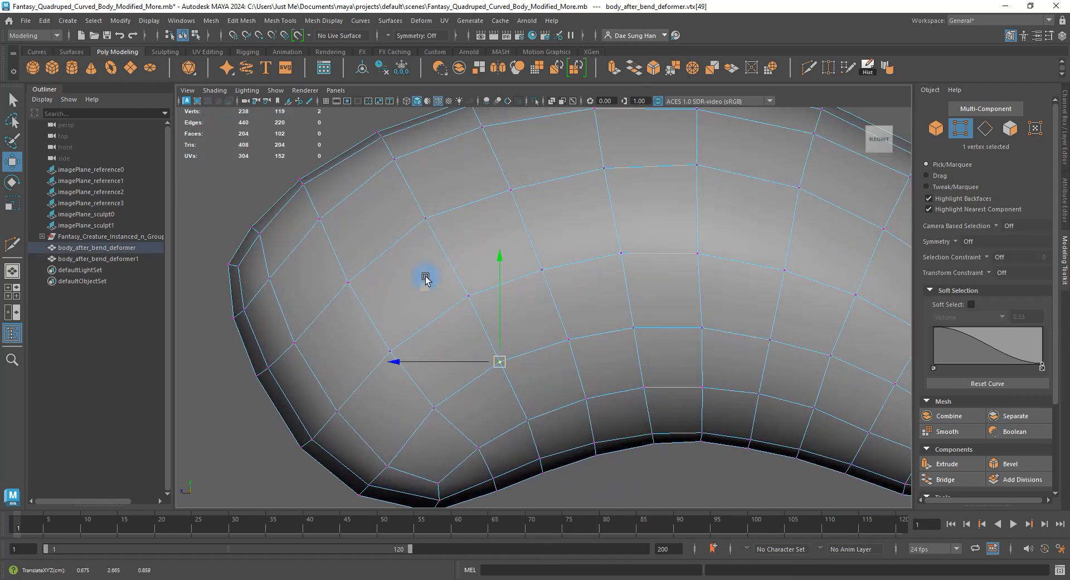
drag(426, 278, 468, 300)
drag(409, 203, 453, 236)
drag(426, 218, 424, 219)
alt+right_drag(559, 249, 525, 243)
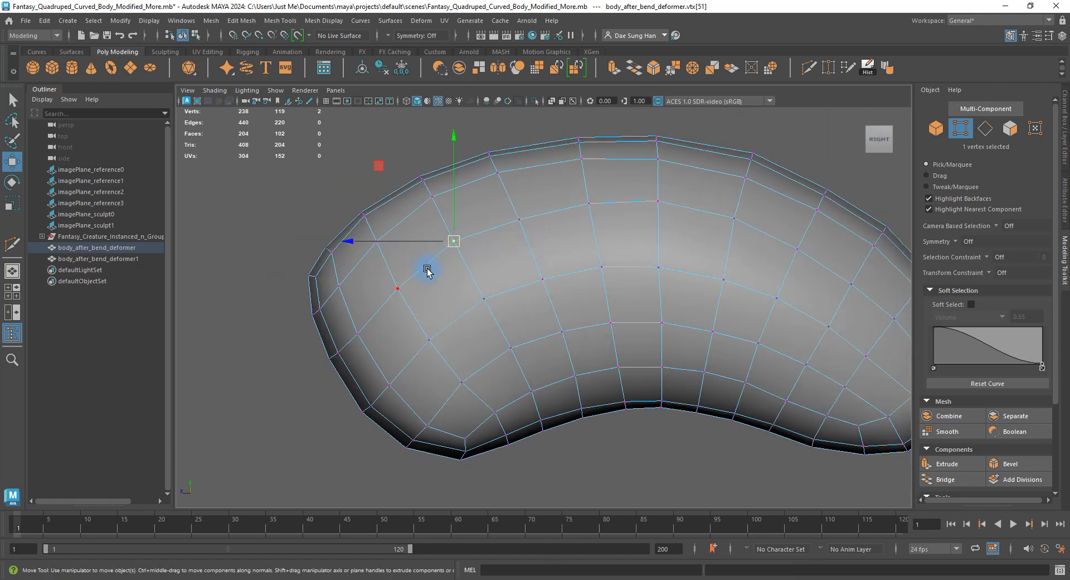
Check the smoothed body in perspective from the front, then return to the unsmoothed cage.
key(3)
right_drag(480, 282, 551, 194)
click(681, 432)
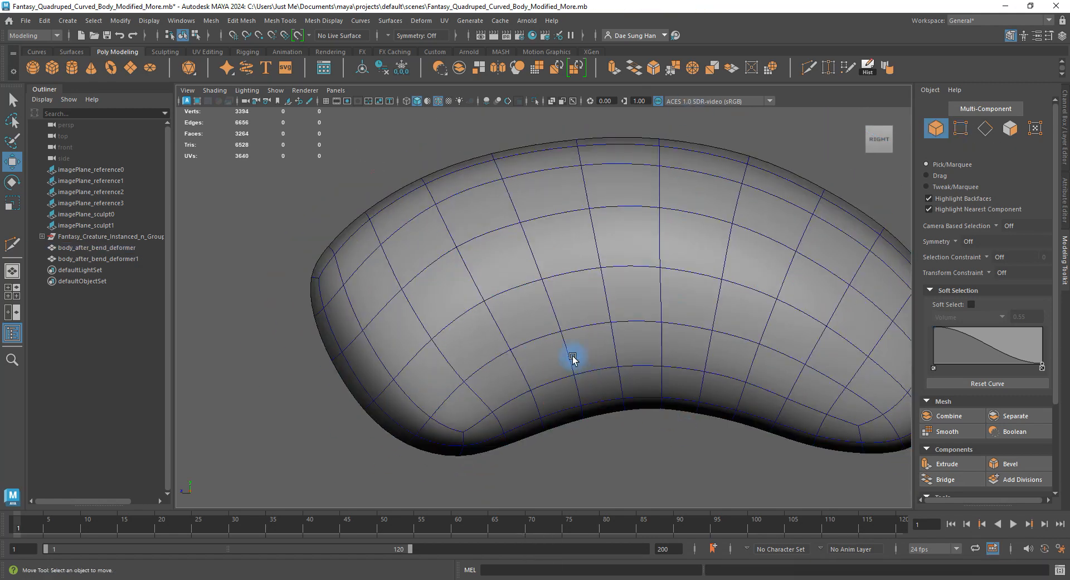
alt+middle_drag(517, 335, 583, 346)
key(space)
key(space)
alt+drag(581, 324, 596, 244)
alt+right_drag(508, 216, 647, 315)
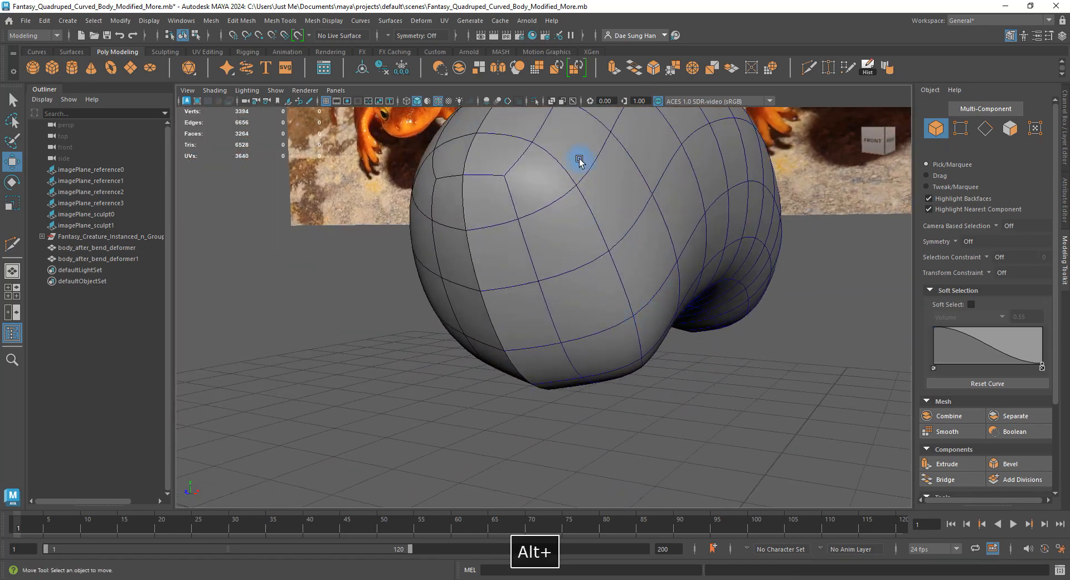
right_drag(578, 162, 577, 132)
key(1)
Select a column of faces running down the upper front and lower body.
right_drag(507, 192, 504, 287)
click(496, 153)
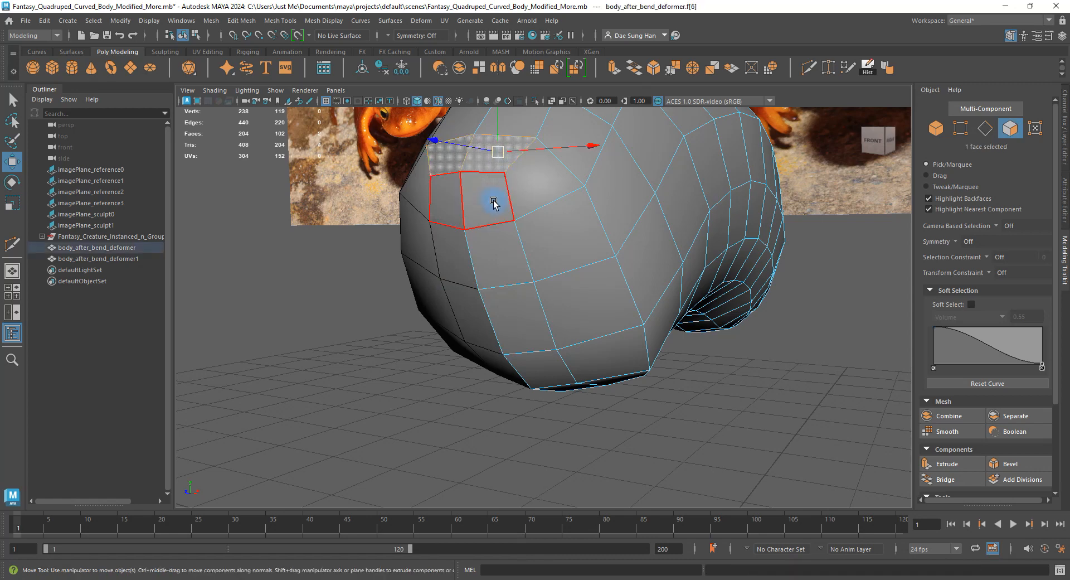
shift+click(493, 204)
shift+click(532, 193)
shift+click(551, 233)
shift+click(519, 254)
shift+click(561, 298)
shift+click(532, 322)
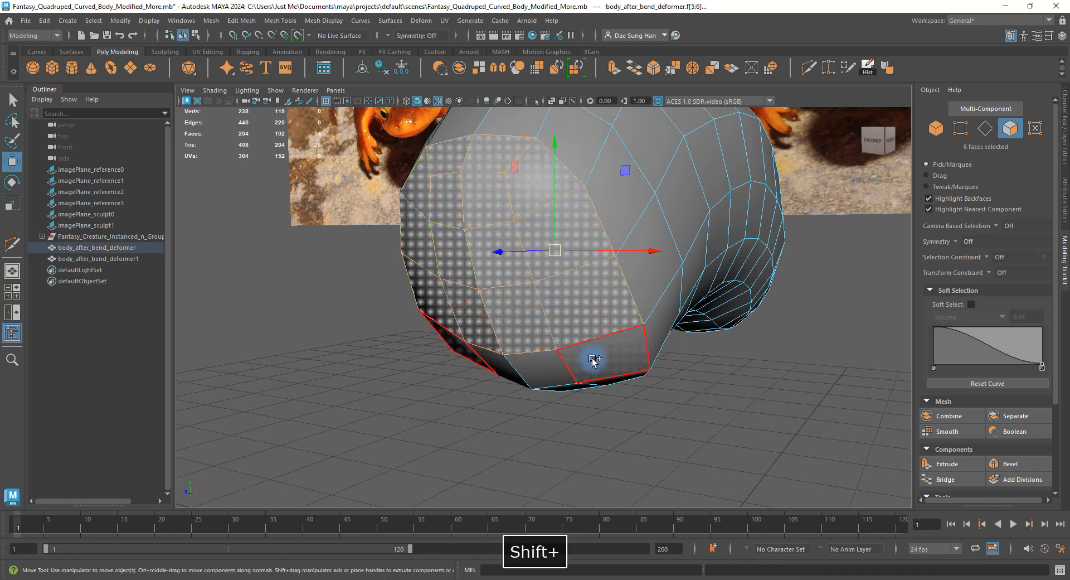
shift+click(593, 361)
shift+click(558, 373)
Add two underside faces to the selection and inspect the selected faces from several angles.
mouse_move(628, 336)
alt+mouse_down()
mouse_move(615, 269)
mouse_move(646, 327)
alt+mouse_up()
shift+click(621, 303)
shift+click(579, 338)
alt+drag(500, 214, 518, 361)
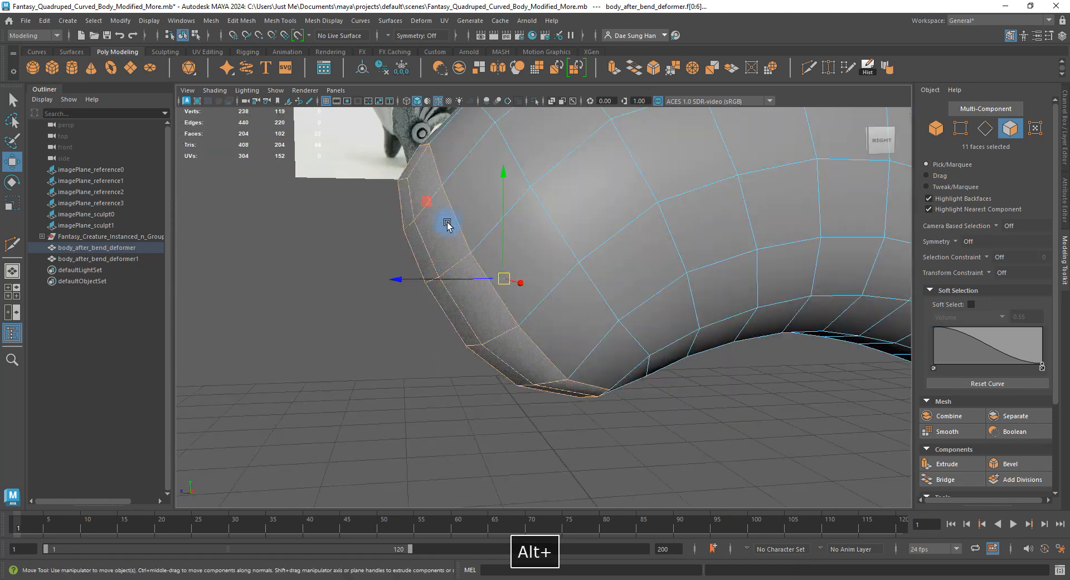
alt+drag(685, 241, 517, 225)
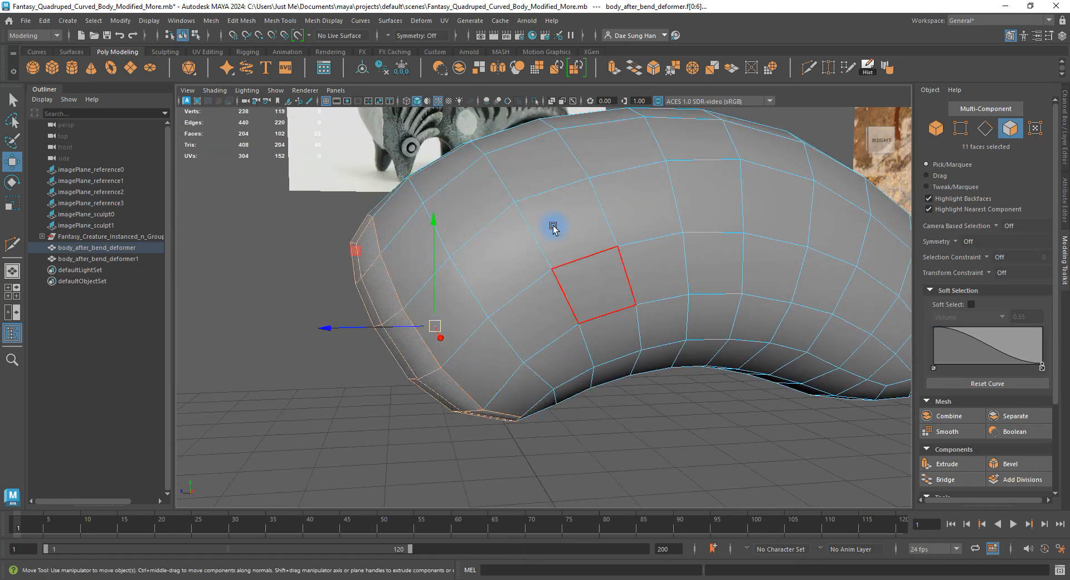
mouse_move(547, 385)
alt+mouse_down()
mouse_move(645, 370)
mouse_move(563, 383)
alt+mouse_up()
Clear the face selection and increment-save the scene as Fantasy_Quadruped_Curved_Body_Modified_More.0001.mb.
key(w)
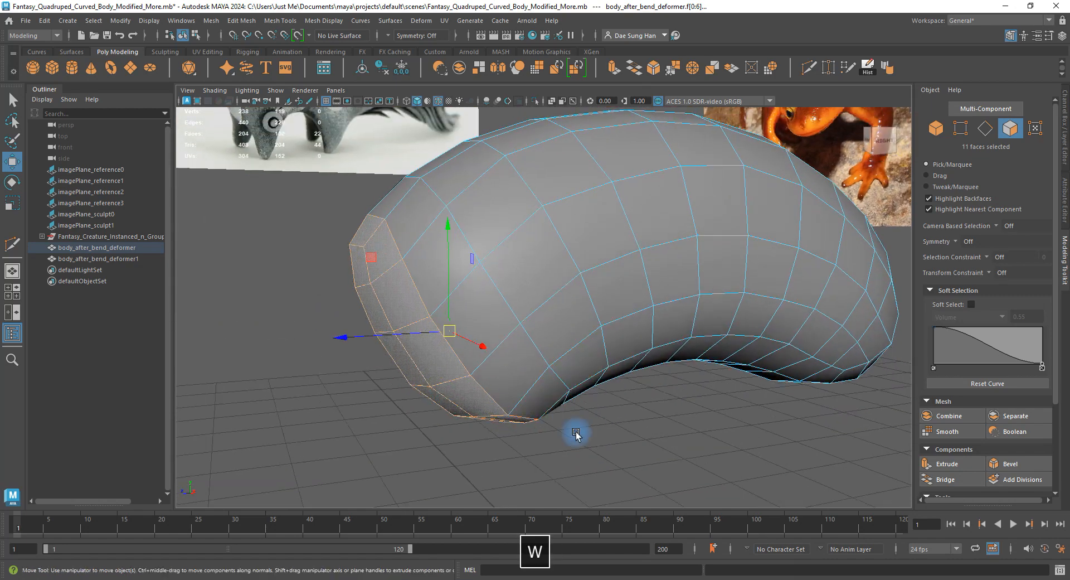
click(585, 458)
key(ctrl+alt+s)
key(w)
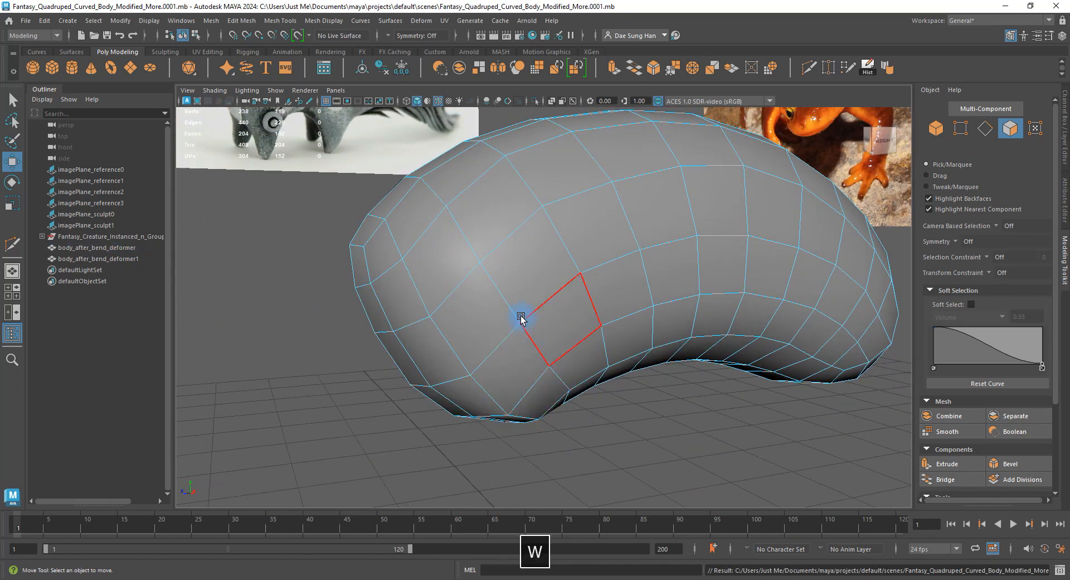
alt+drag(521, 318, 581, 286)
Activate Multi-Cut from the face marking menu and frame the body's side and upper front.
shift+right_click(582, 287)
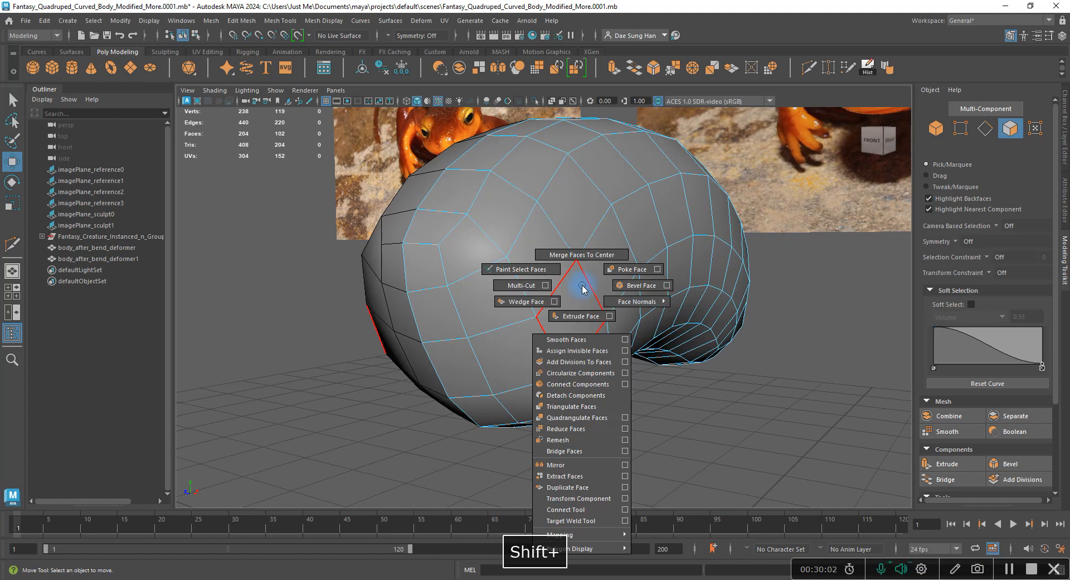
click(523, 286)
alt+drag(545, 287, 571, 298)
alt+drag(520, 311, 490, 282)
alt+right_drag(490, 282, 468, 318)
alt+middle_drag(468, 319, 412, 184)
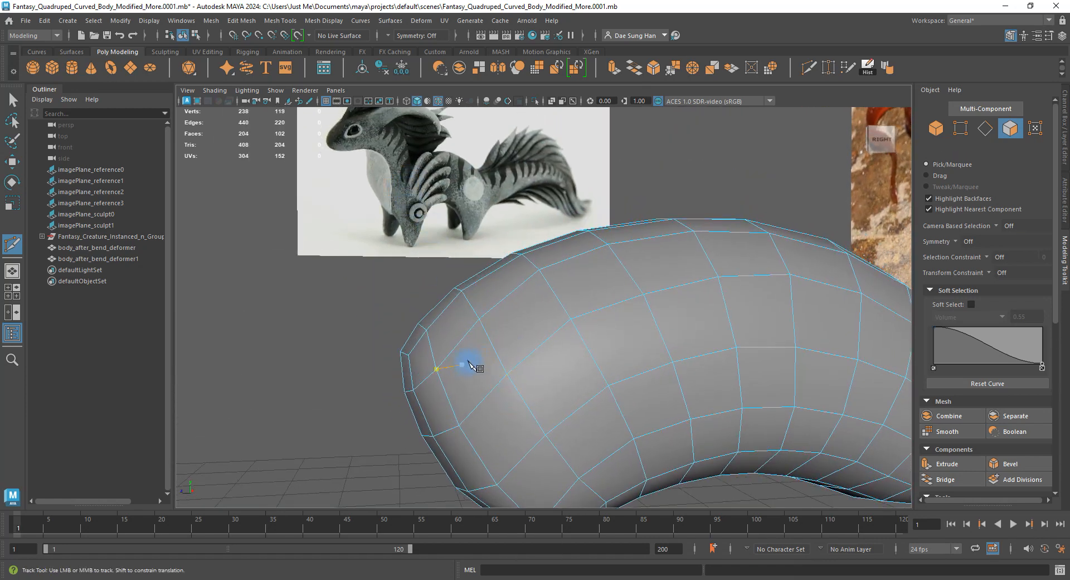
alt+drag(487, 350, 480, 274)
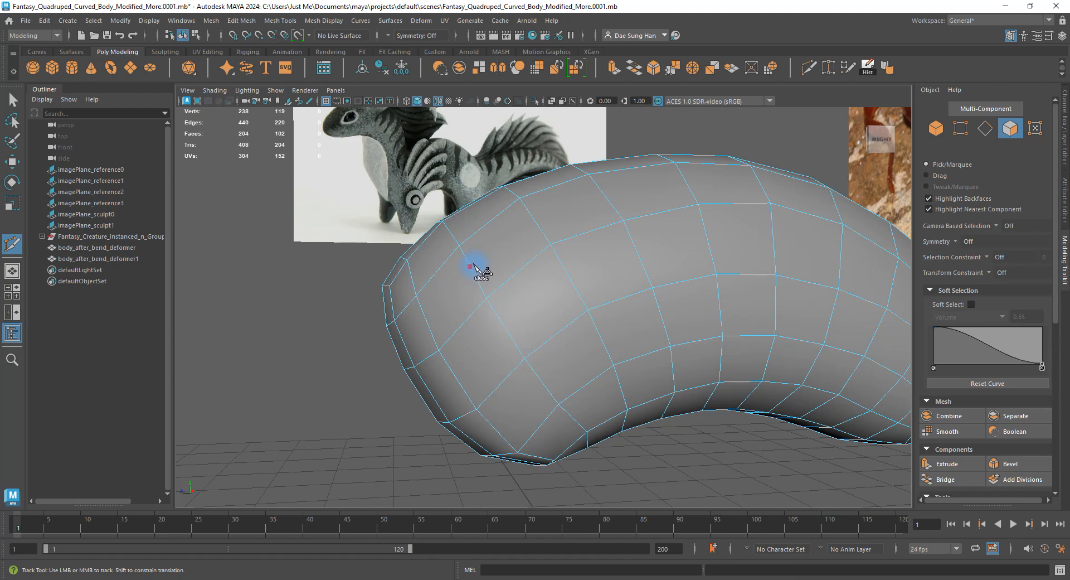
Abandon the Multi-Cut and frame the body's front end in a single enlarged view.
alt+drag(470, 275, 496, 292)
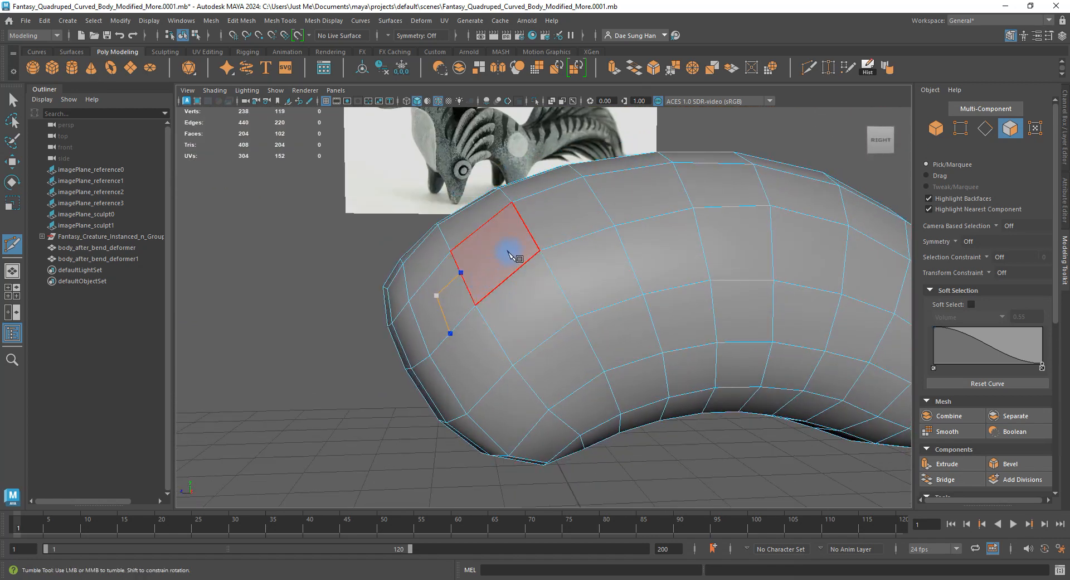
key(BackSpace)
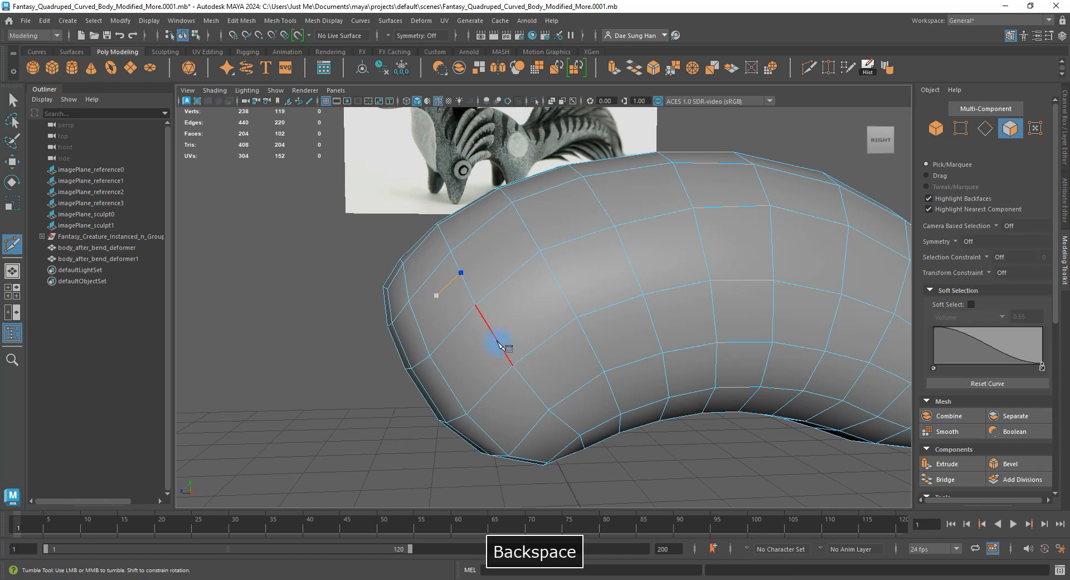
key(w)
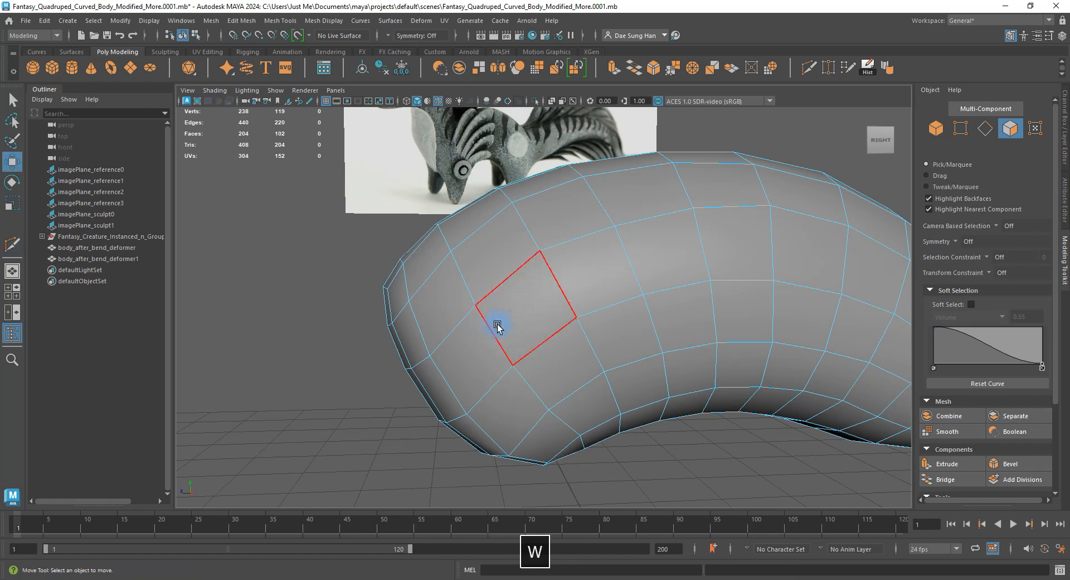
alt+drag(497, 326, 438, 276)
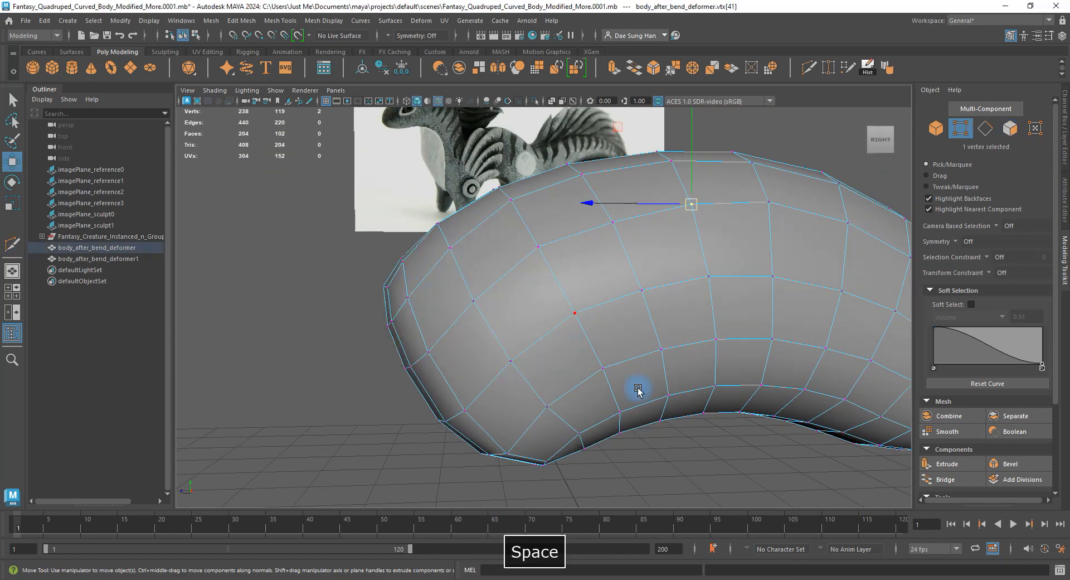
key(space)
key(space)
alt+right_drag(474, 327, 485, 380)
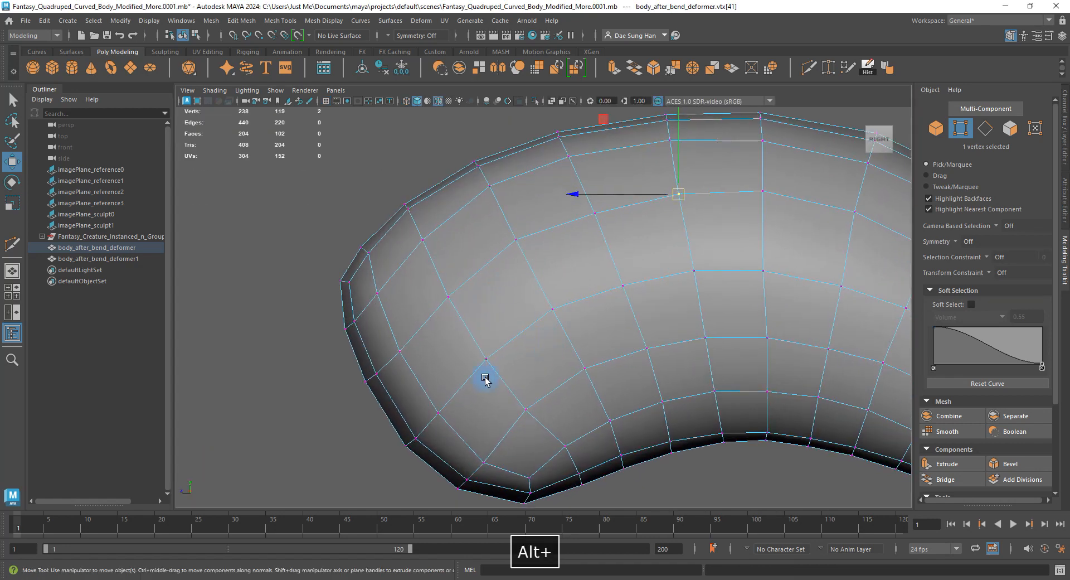
alt+middle_drag(413, 239, 480, 239)
alt+right_drag(465, 248, 501, 248)
Pull the front-end vertices and two outer-edge vertices into a smoother curve.
click(485, 229)
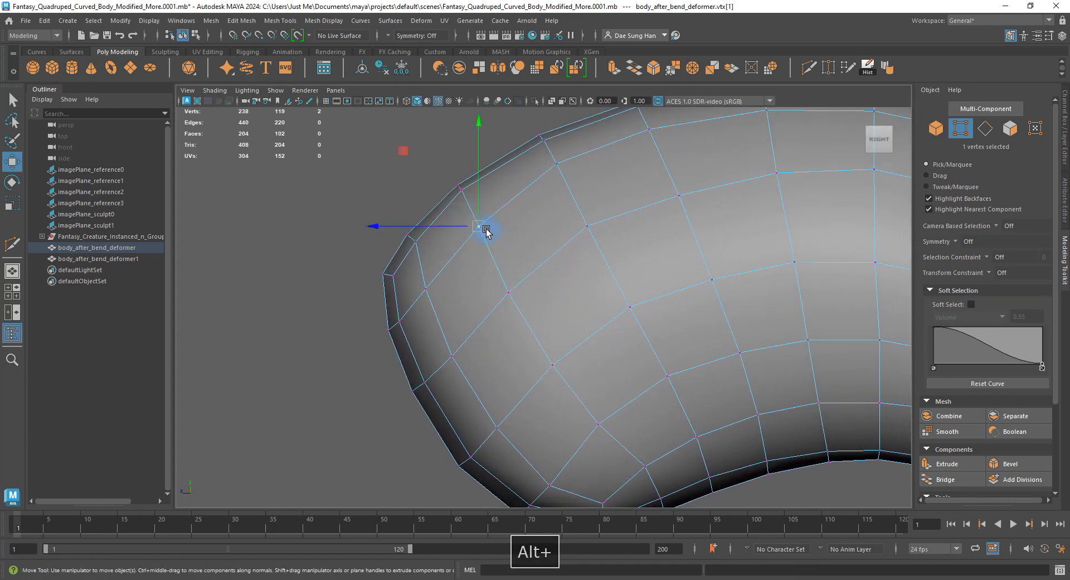
key(w)
drag(485, 231, 475, 234)
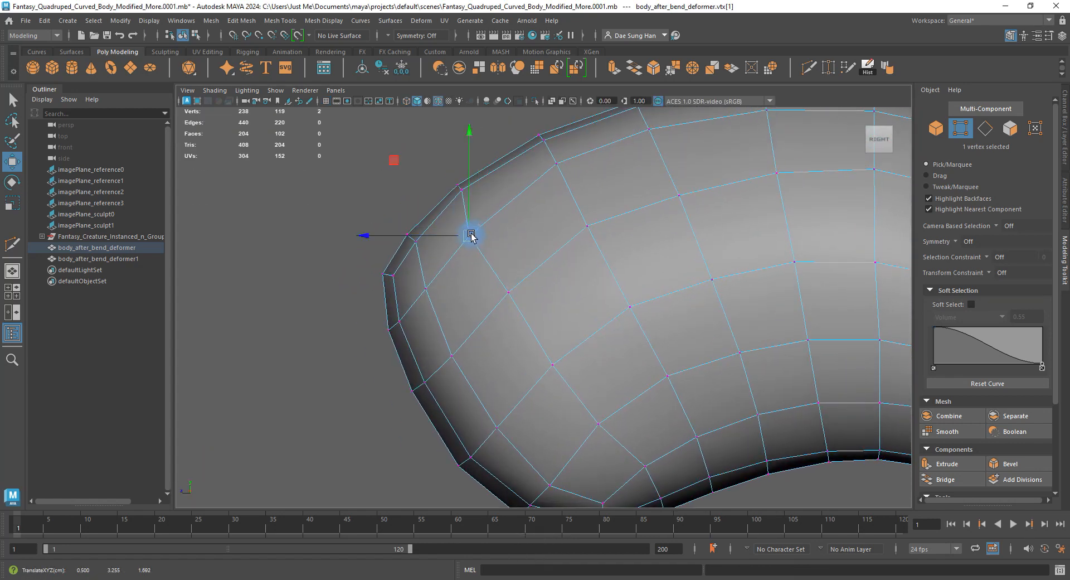
click(508, 291)
drag(508, 291, 500, 303)
click(553, 366)
drag(553, 372, 536, 388)
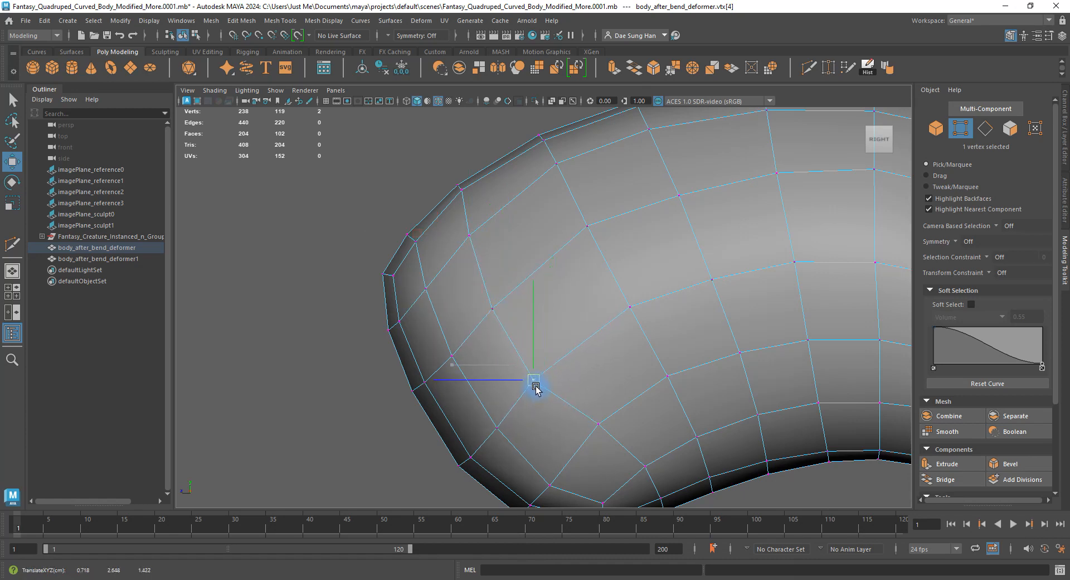
click(453, 361)
drag(453, 361, 449, 355)
drag(432, 397, 409, 380)
drag(414, 381, 411, 375)
Move a lower-front vertex and adjust the vertex pairs along the belly edge.
alt+middle_drag(563, 424, 507, 292)
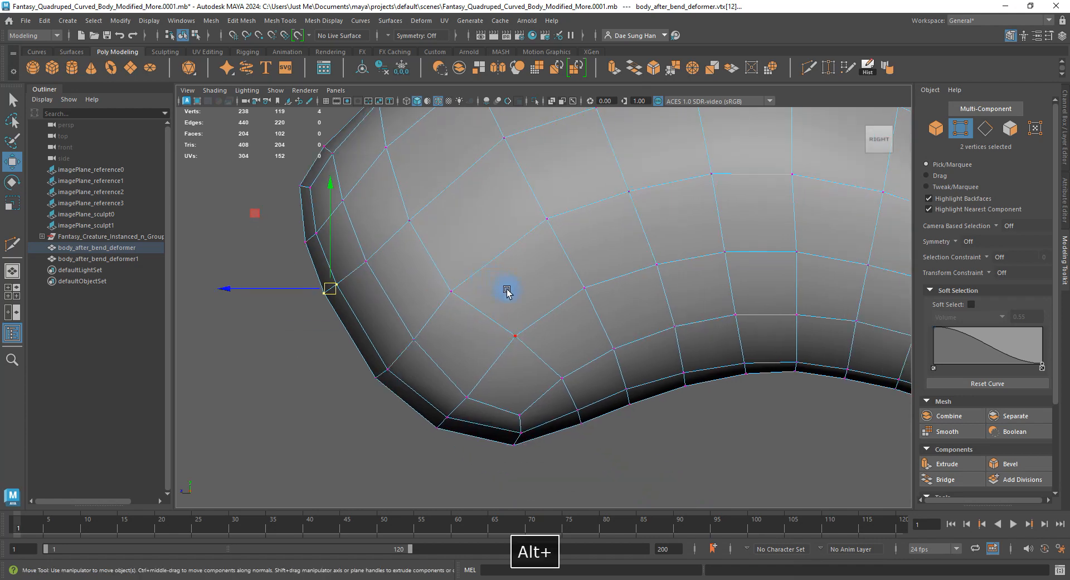
click(516, 349)
drag(516, 349, 630, 390)
click(583, 413)
click(628, 402)
click(683, 376)
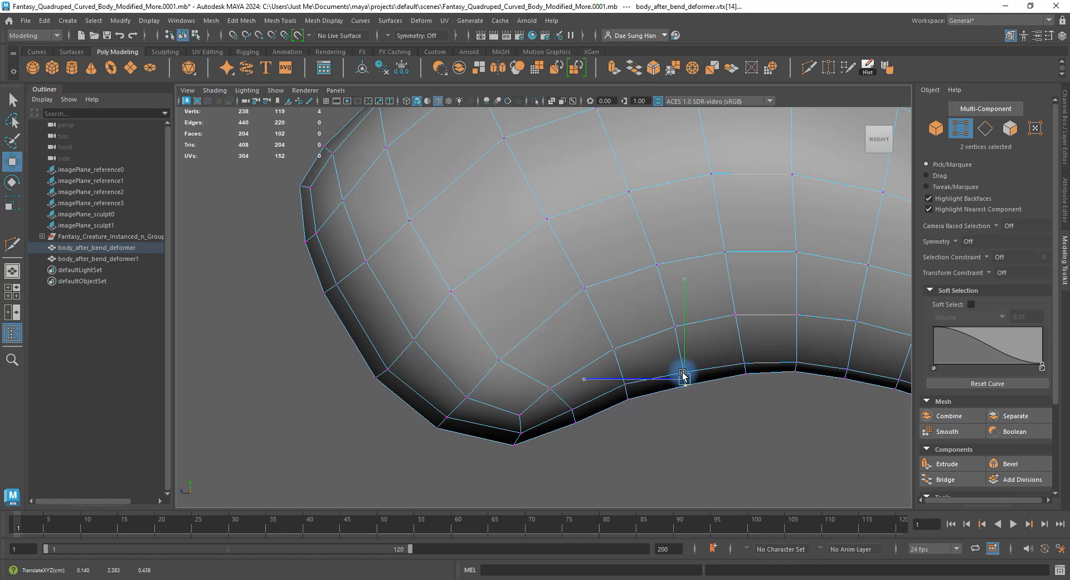
click(744, 366)
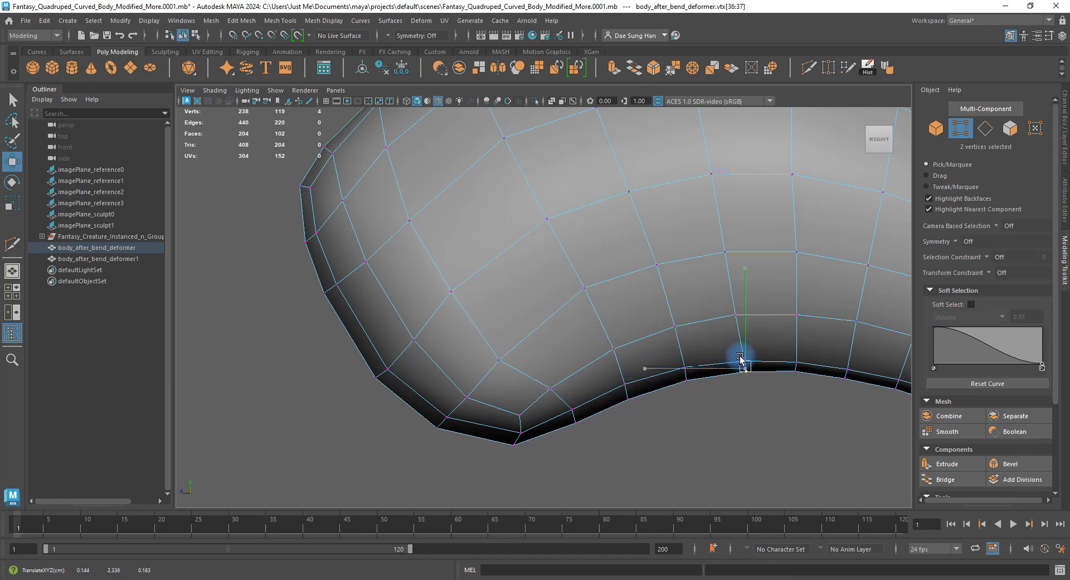
Adjust vertices along the body's top edge, undoing one move, then return to four views.
alt+middle_drag(645, 310, 640, 368)
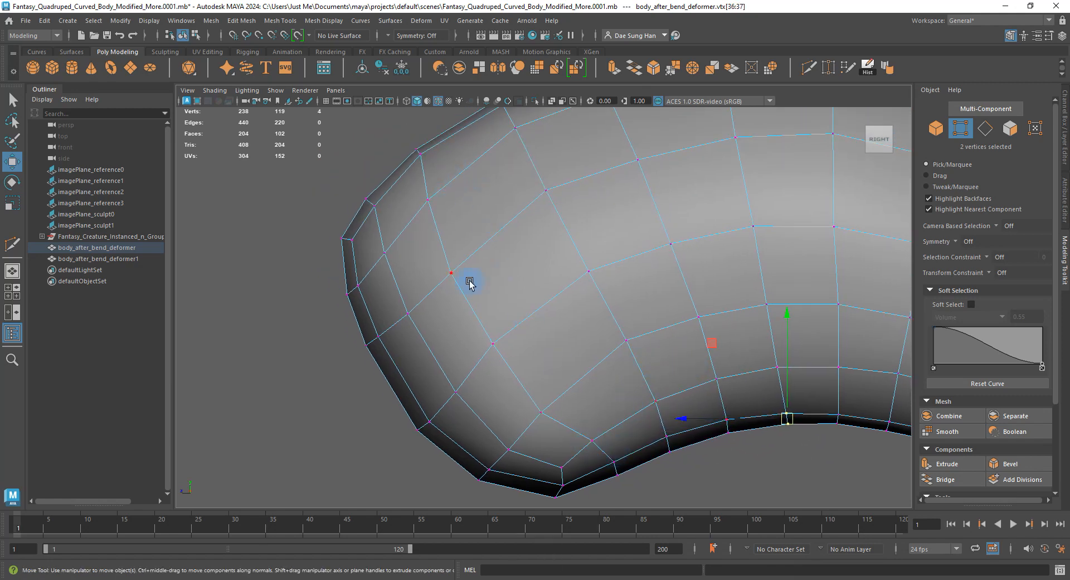
alt+middle_drag(470, 285, 516, 372)
click(513, 276)
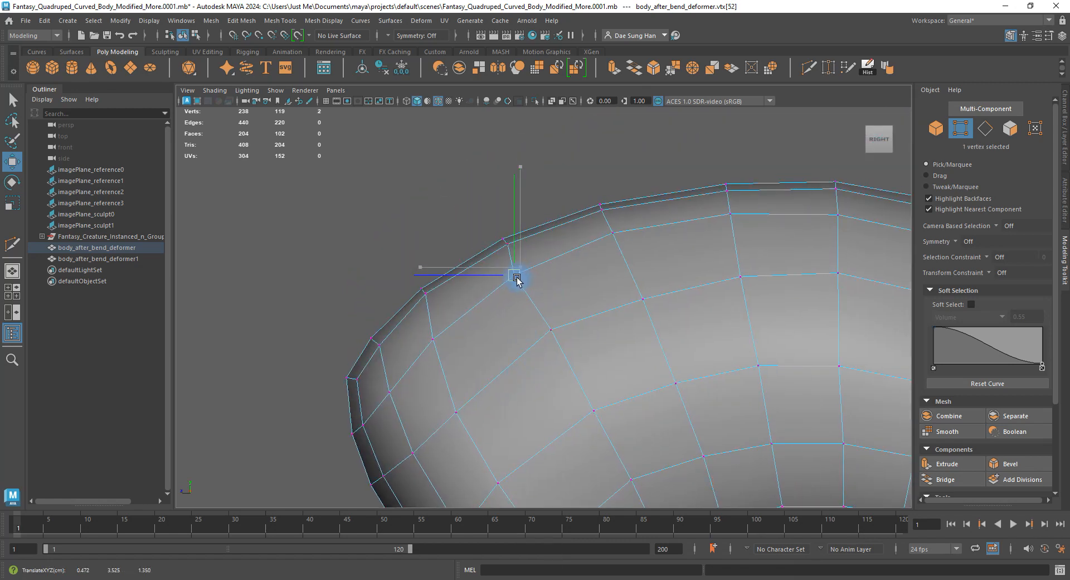
key(z)
key(z)
key(z)
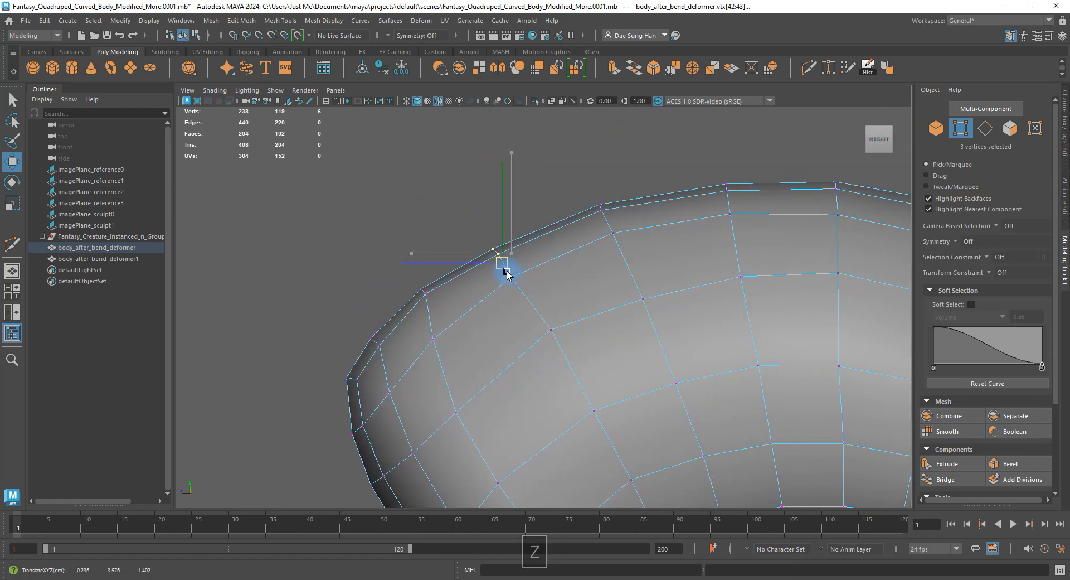
click(544, 342)
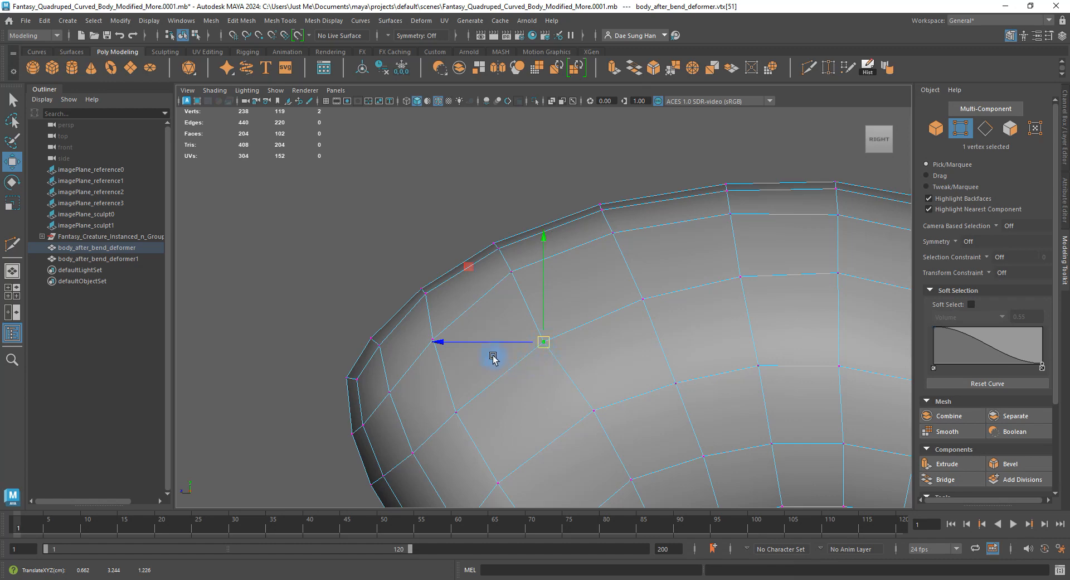
click(433, 341)
key(space)
alt+drag(626, 203, 825, 205)
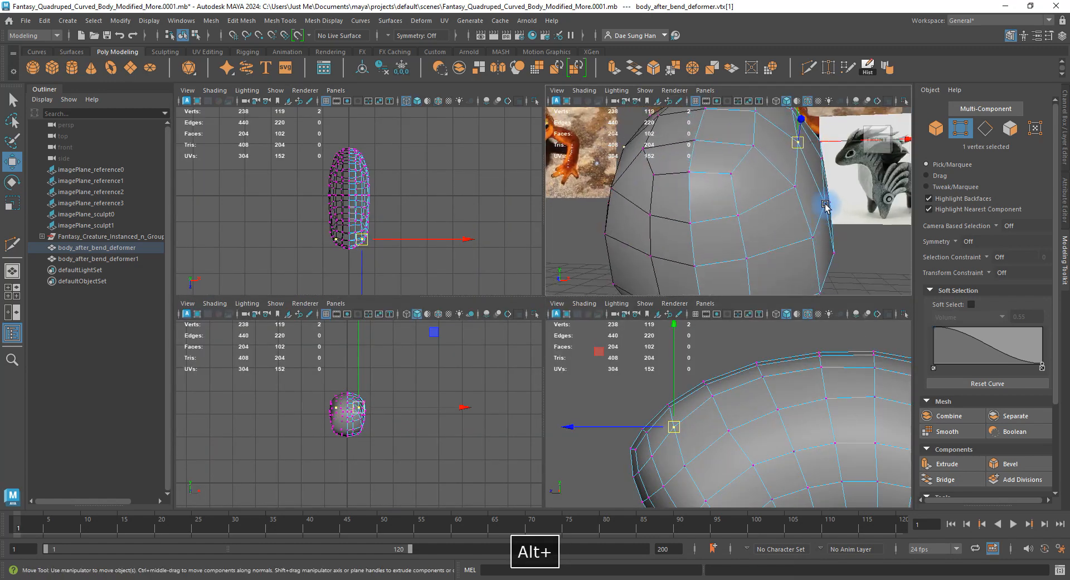
Switch to face selection and pick a strip of faces down the front end's side.
right_drag(744, 145, 764, 194)
alt+drag(764, 194, 700, 182)
right_drag(691, 159, 691, 187)
alt+drag(691, 187, 677, 190)
click(668, 163)
shift+click(695, 178)
shift+click(716, 208)
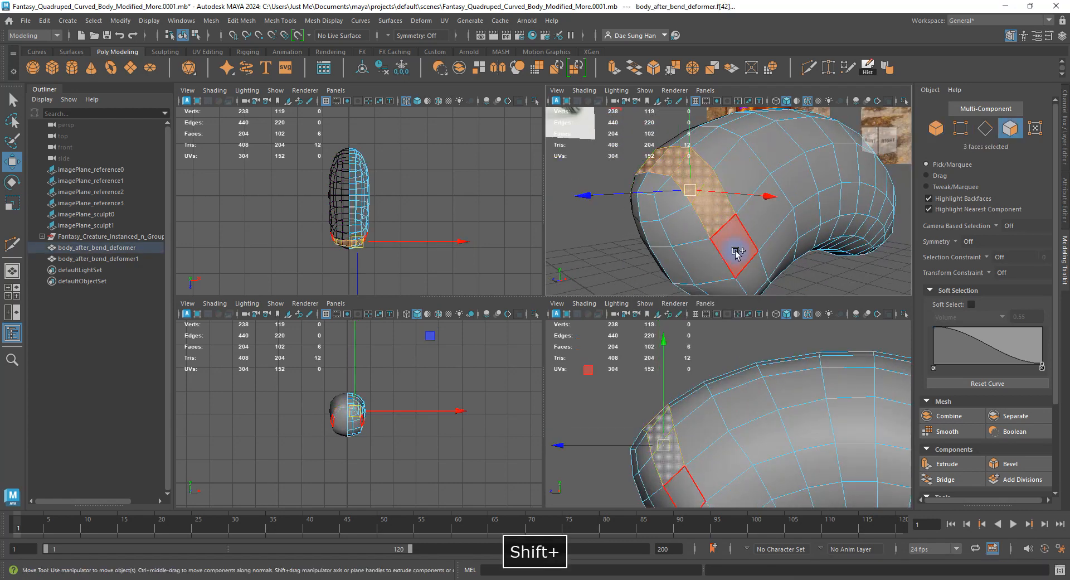
shift+click(736, 252)
shift+click(758, 283)
Add faces at the strip's lower end and from the next ring to complete the 19-face patch.
alt+drag(758, 284, 746, 254)
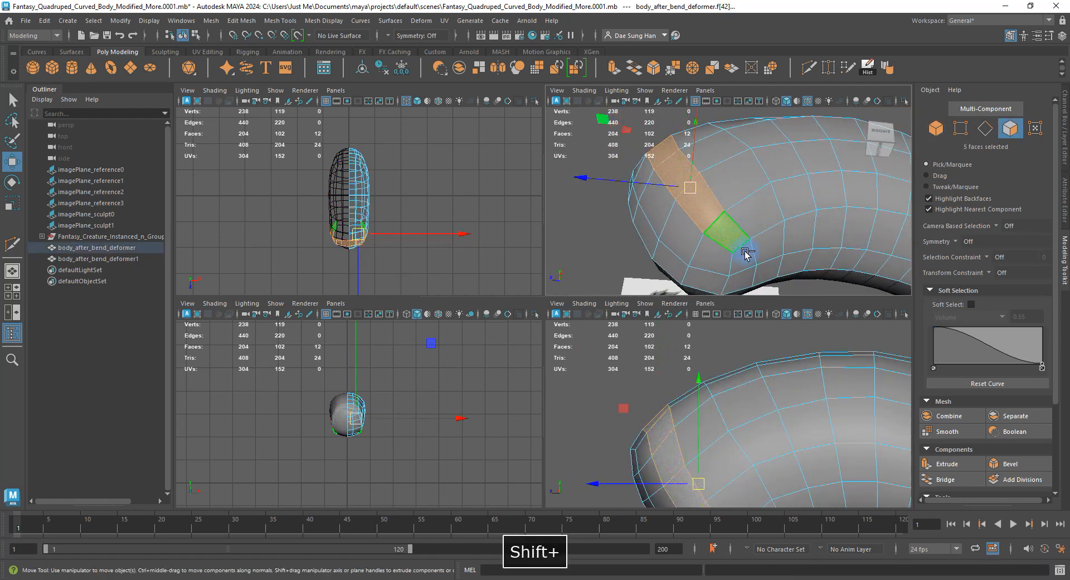
shift+click(743, 283)
shift+click(723, 285)
shift+click(671, 267)
shift+click(673, 238)
shift+click(652, 221)
shift+click(654, 227)
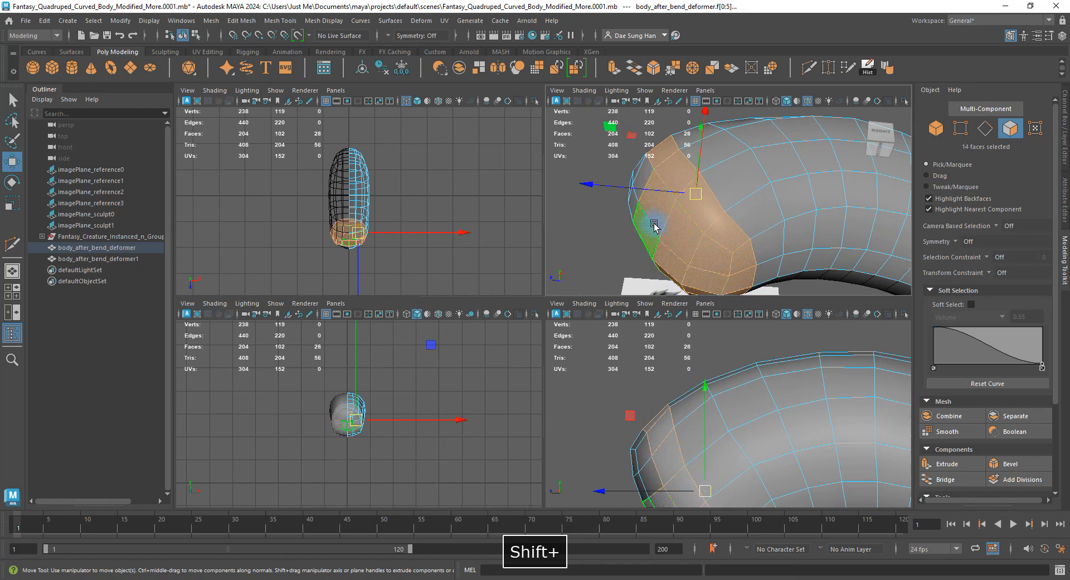
mouse_move(654, 226)
alt+mouse_down()
mouse_move(687, 229)
mouse_move(718, 212)
mouse_move(666, 216)
alt+mouse_up()
shift+click(687, 228)
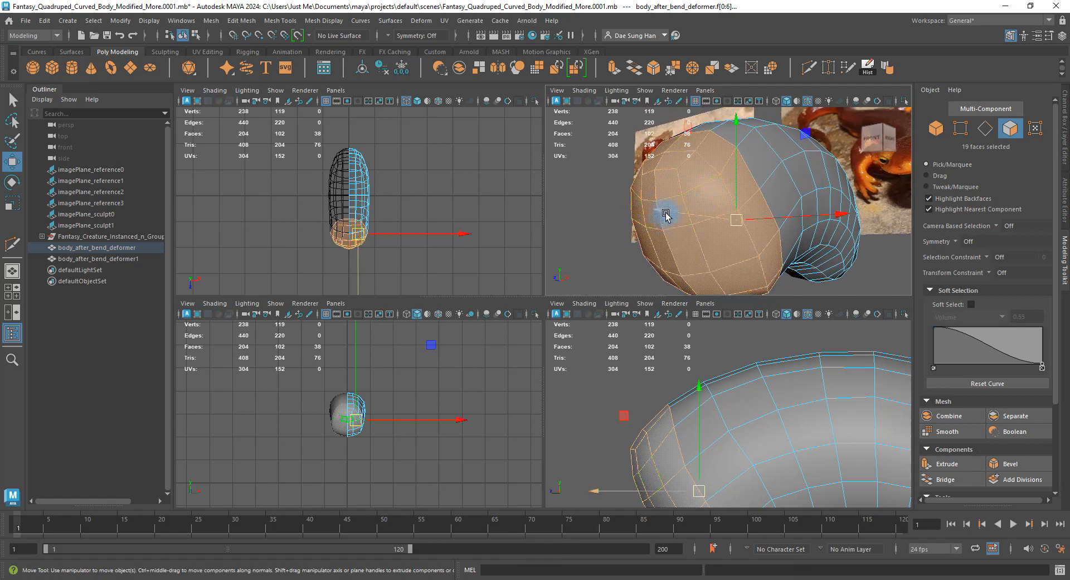
Orbit the enlarged perspective view to inspect the face patch alongside the head.
key(space)
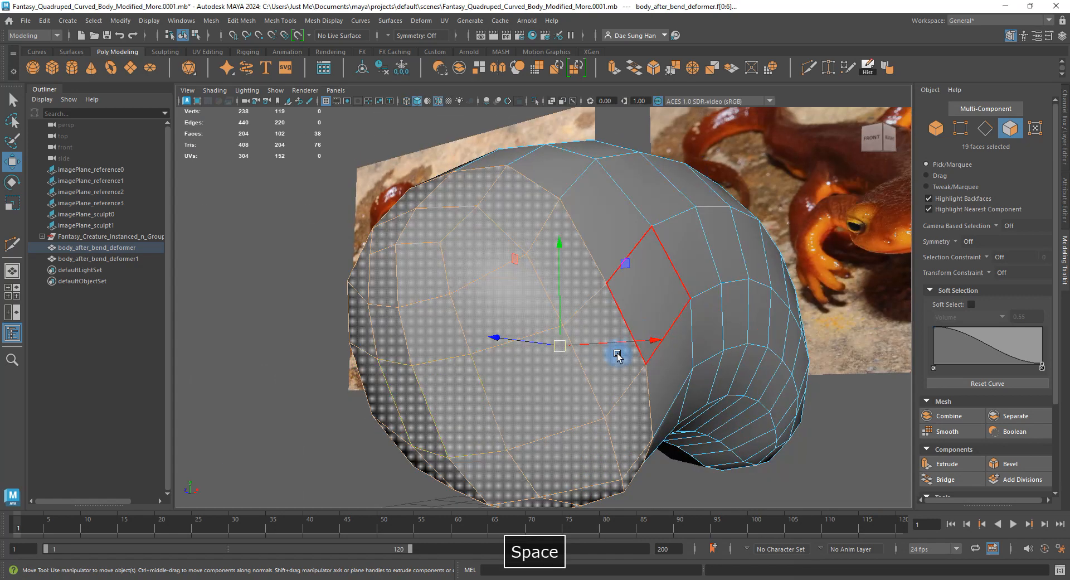
alt+drag(616, 353, 516, 354)
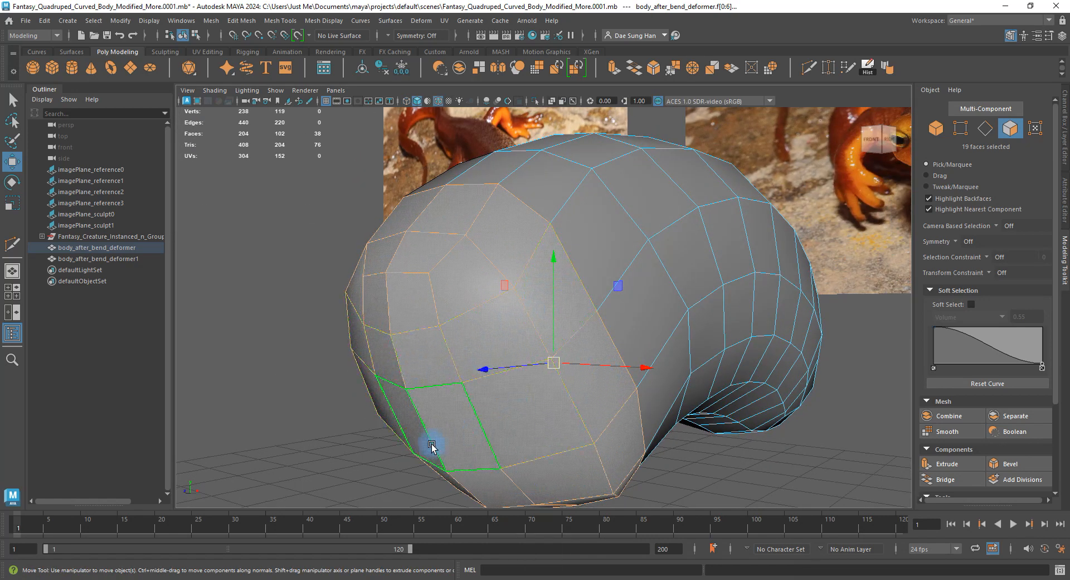
alt+drag(441, 459, 493, 165)
alt+drag(602, 330, 480, 220)
key(space)
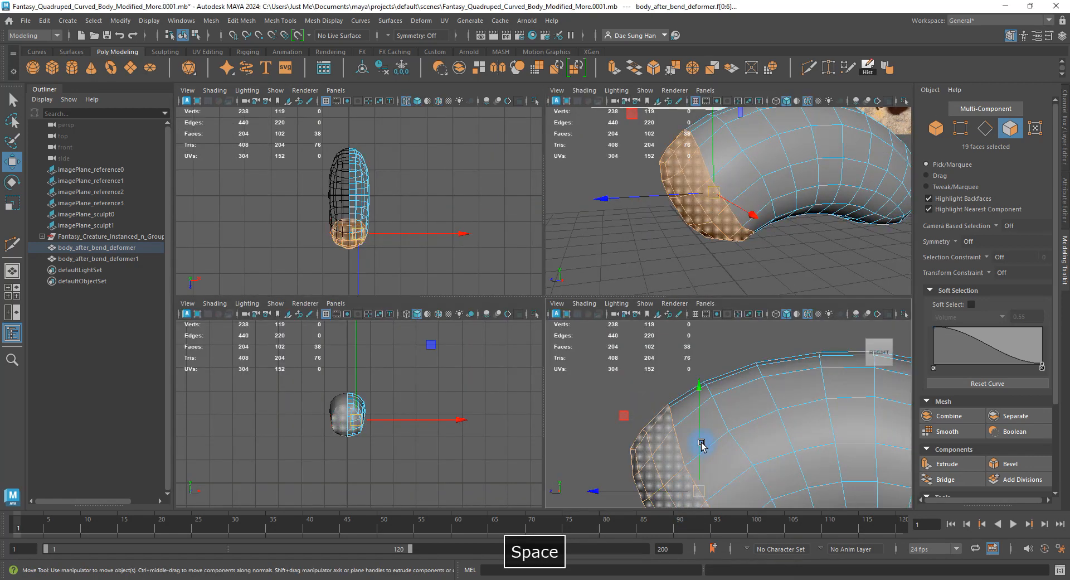
In the enlarged side view, nudge several front-end vertices down and left.
key(space)
right_drag(700, 435, 590, 390)
alt+middle_drag(606, 431, 580, 289)
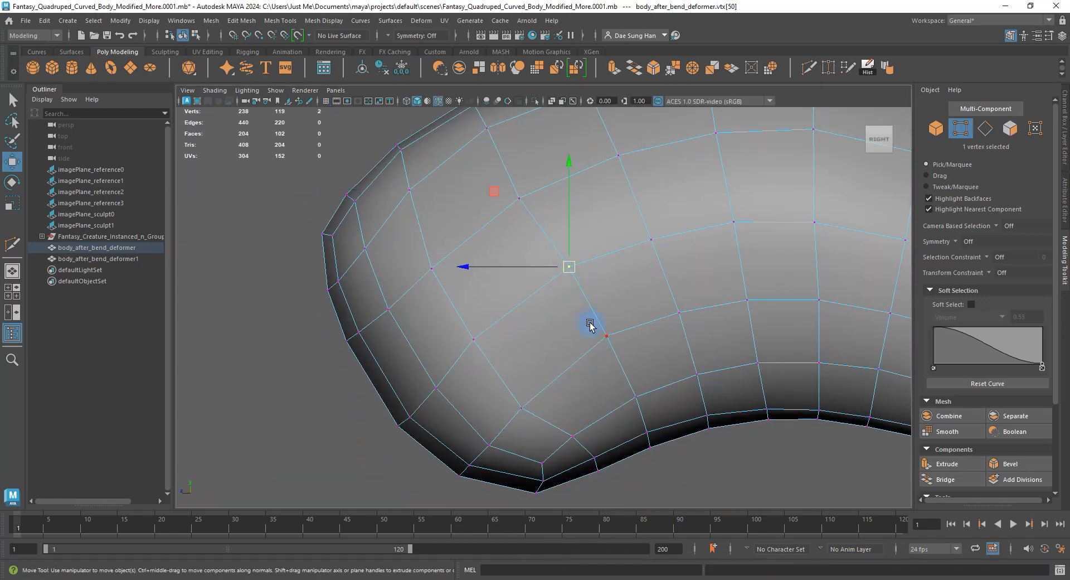
drag(609, 335, 588, 354)
click(569, 266)
drag(569, 267, 541, 284)
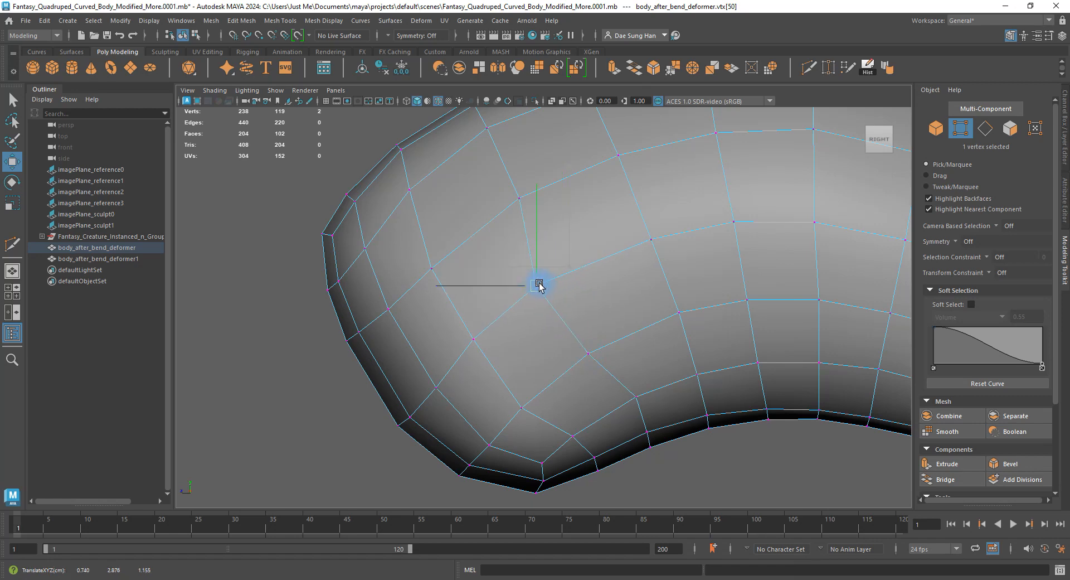
alt+middle_drag(542, 262, 561, 345)
click(539, 284)
drag(539, 284, 525, 301)
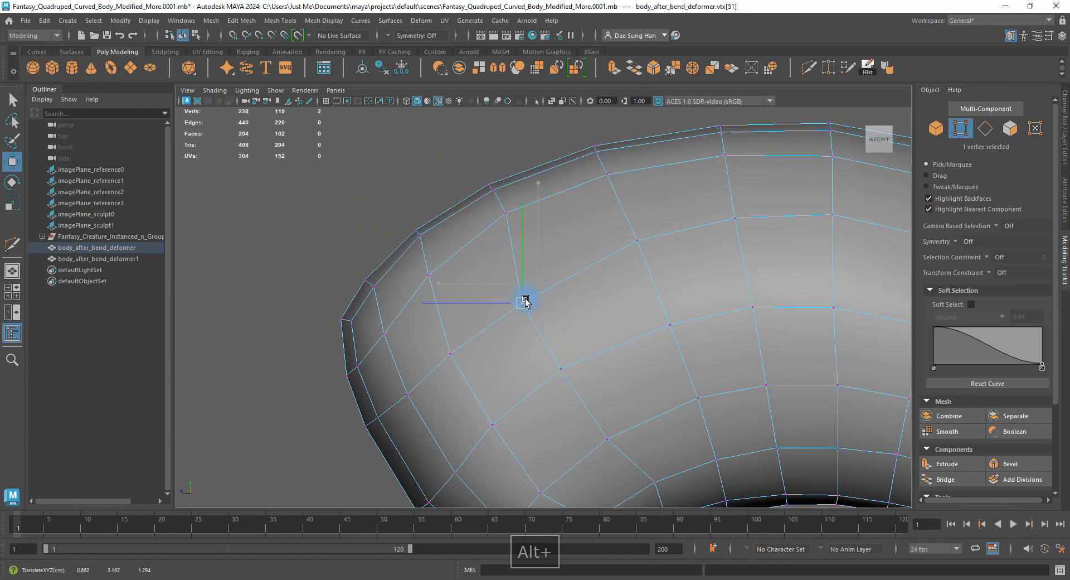
Reposition vertices near the top edge and the lower front of the body.
click(508, 213)
drag(511, 213, 473, 194)
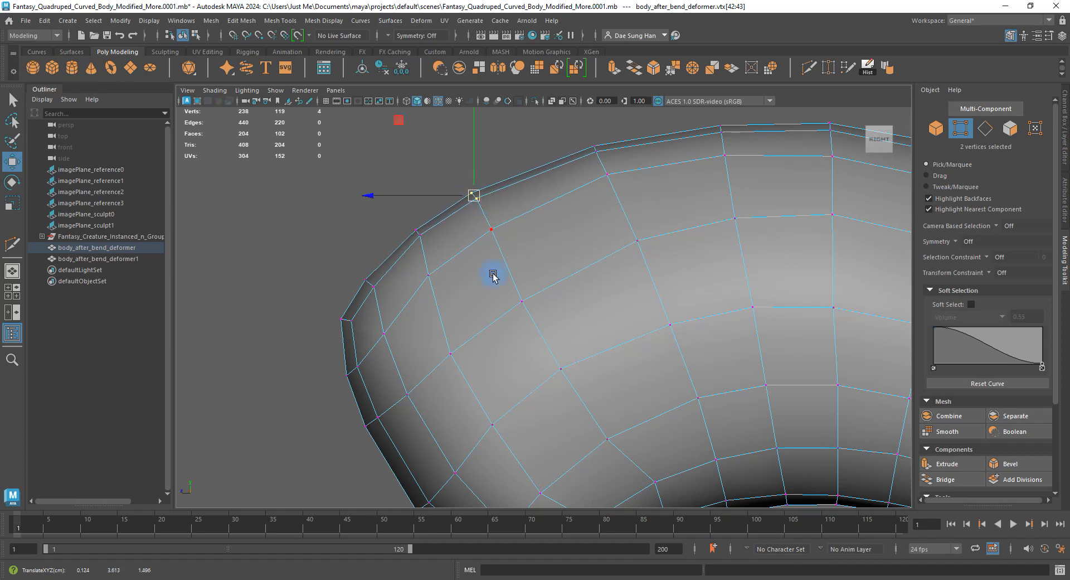
drag(412, 270, 442, 299)
drag(386, 317, 381, 327)
click(428, 276)
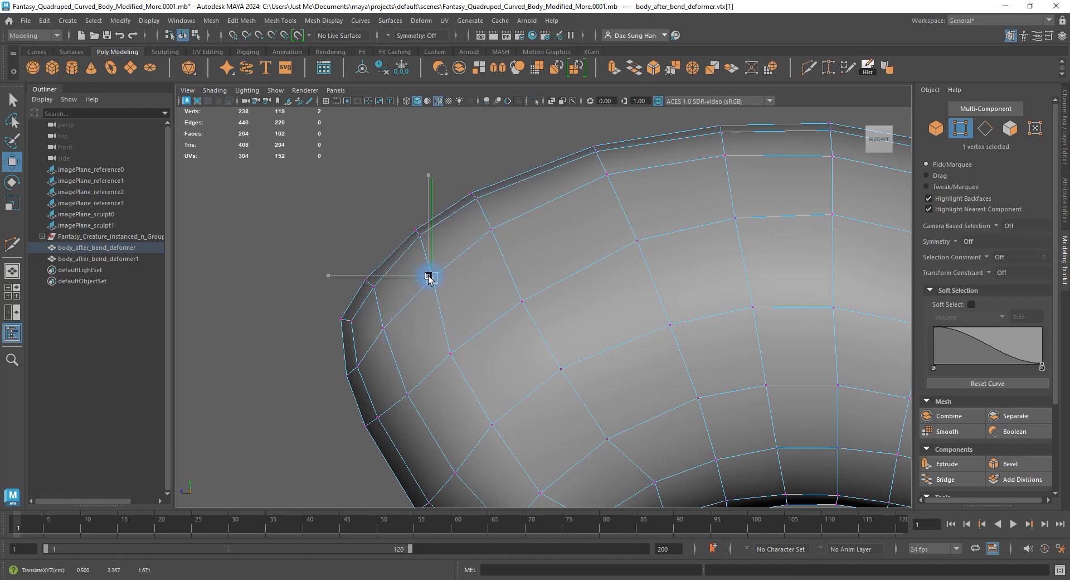
alt+middle_drag(573, 328, 457, 245)
drag(572, 354, 585, 373)
click(521, 340)
click(540, 325)
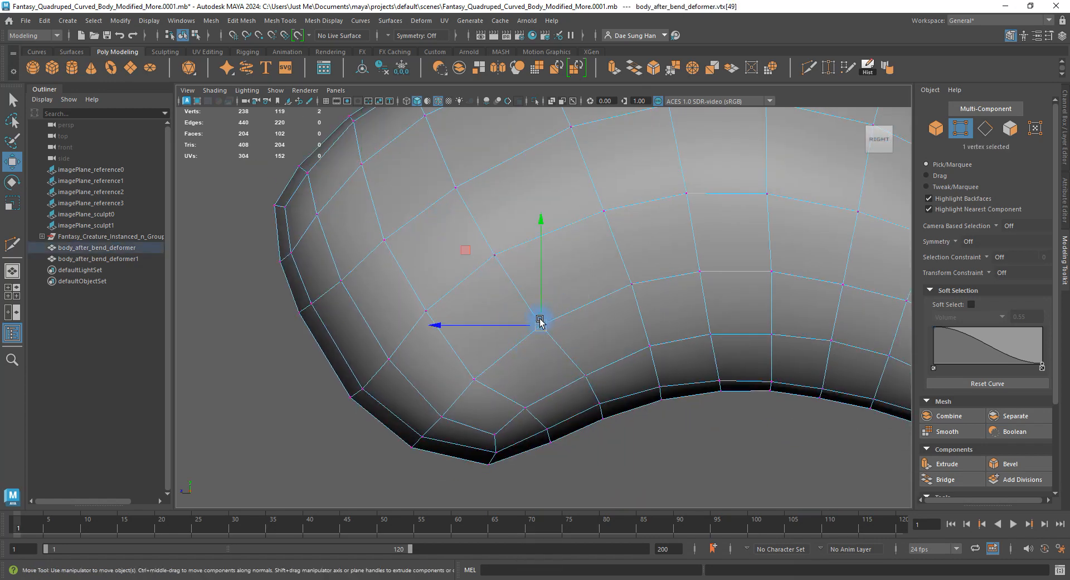
drag(460, 377, 482, 257)
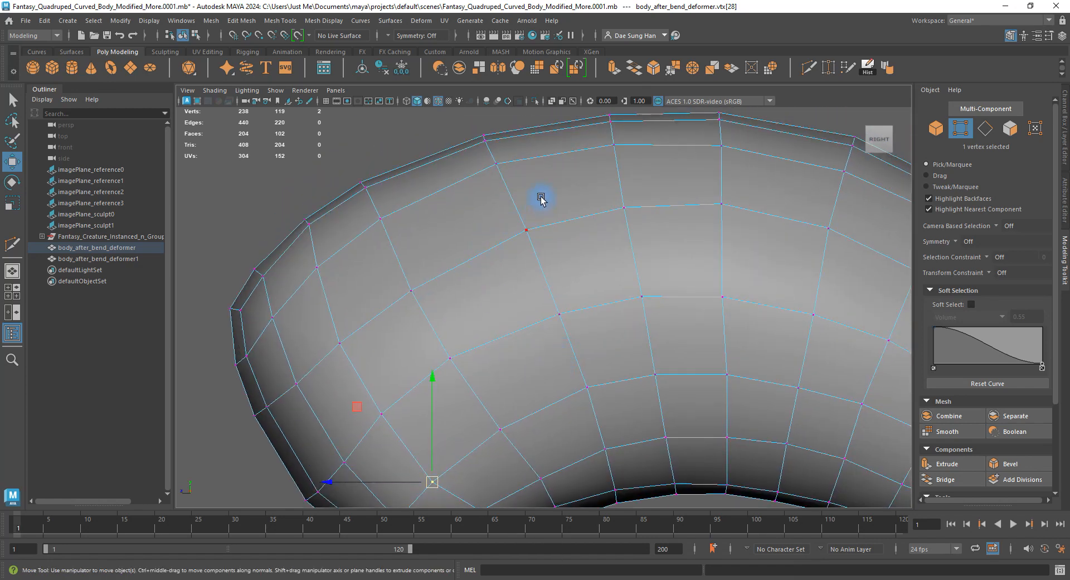
Nudge vertices along the upper loop and top rim into a smoother line.
alt+middle_drag(564, 237, 583, 174)
click(429, 228)
drag(430, 229, 430, 220)
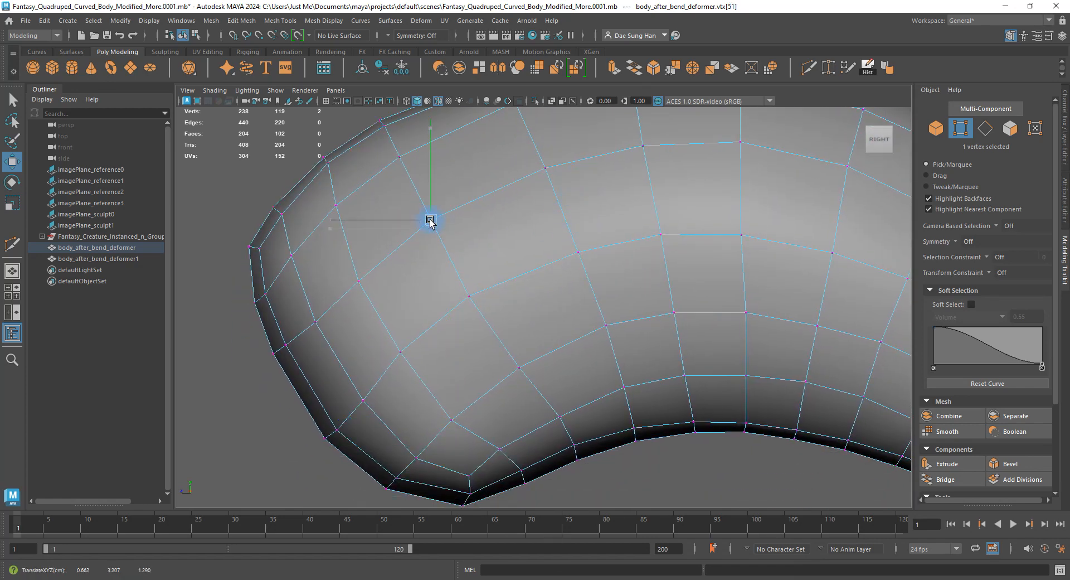
alt+middle_drag(439, 227, 453, 331)
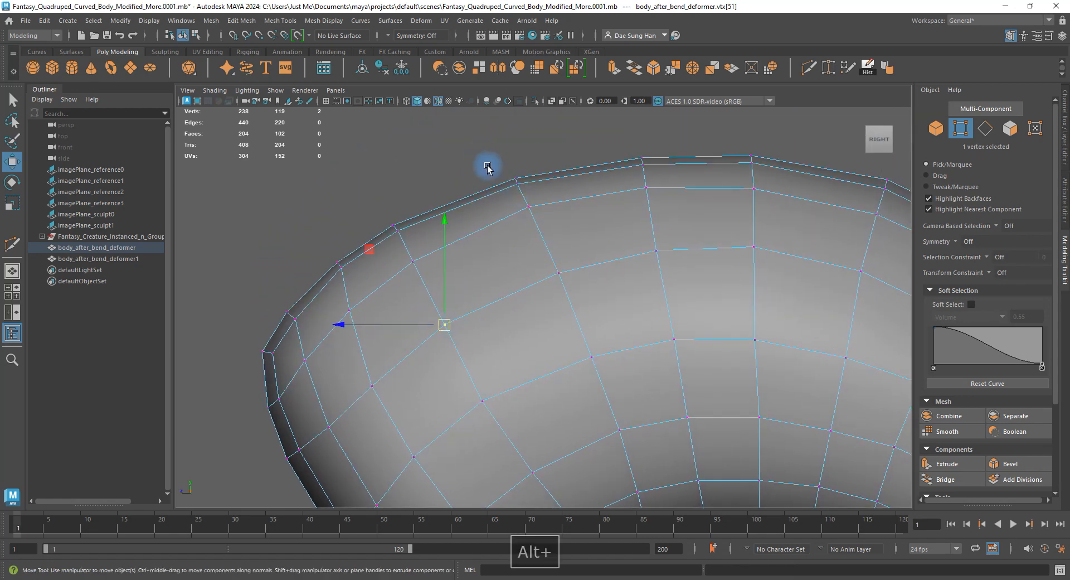
drag(487, 167, 537, 215)
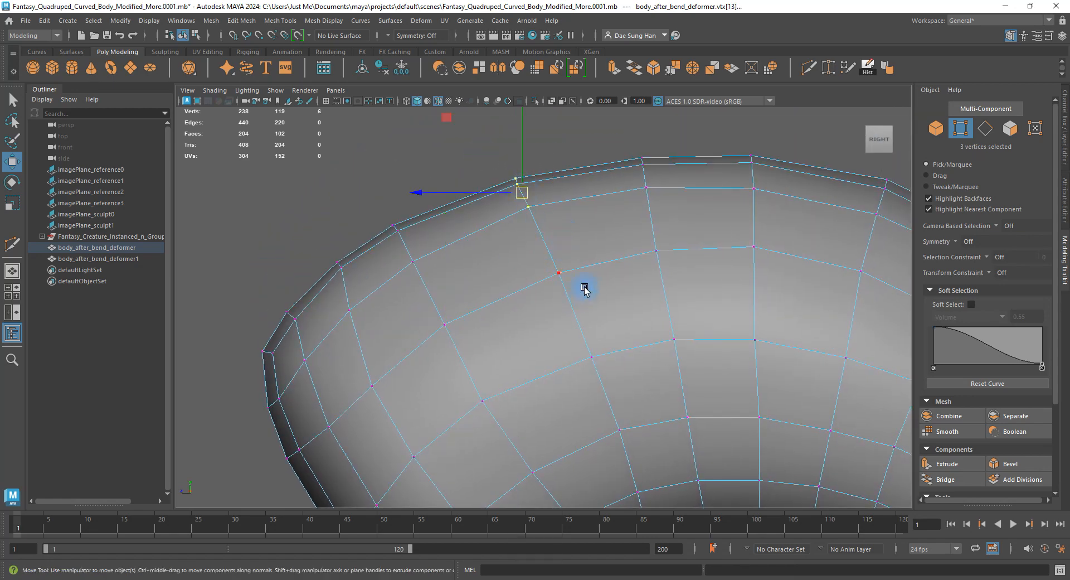
alt+drag(584, 288, 529, 249)
click(587, 332)
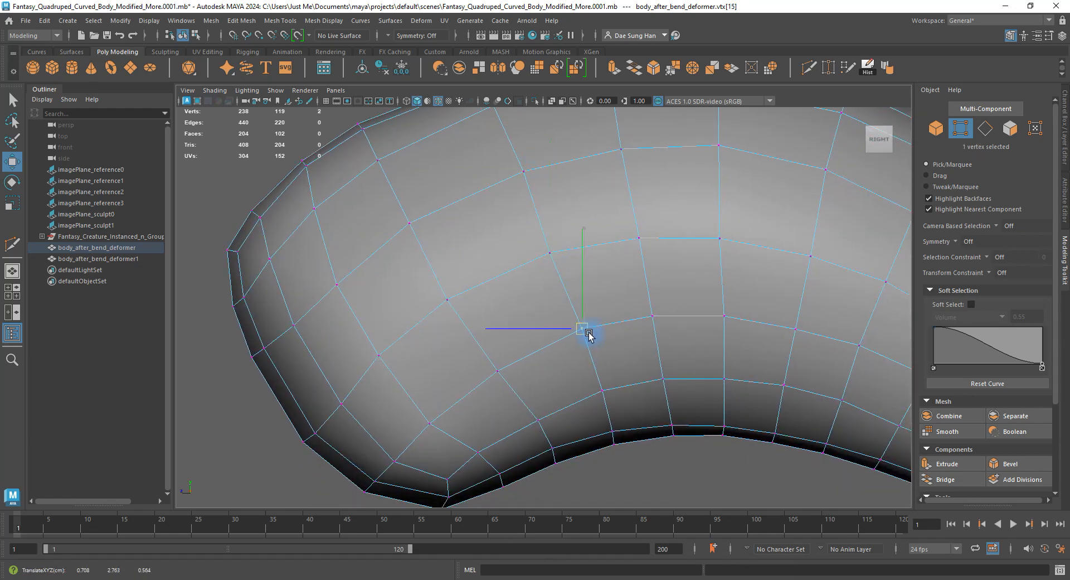
alt+middle_drag(511, 173, 528, 282)
click(541, 282)
drag(542, 283, 537, 284)
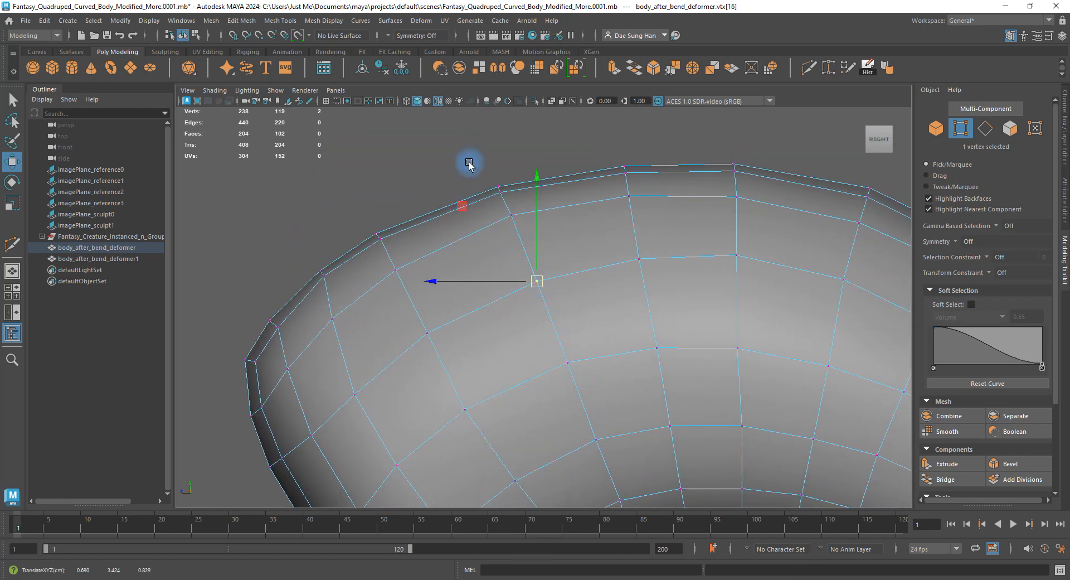
drag(469, 164, 506, 218)
click(511, 215)
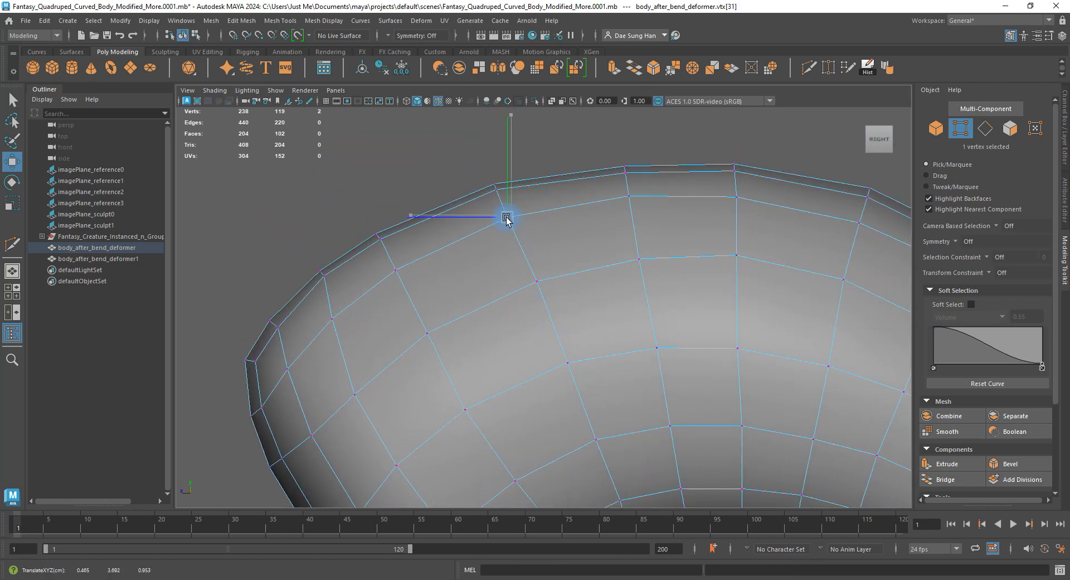
Adjust the two top-rim vertices and the vertices running down the side.
alt+right_drag(615, 221, 607, 203)
alt+middle_drag(607, 202, 557, 199)
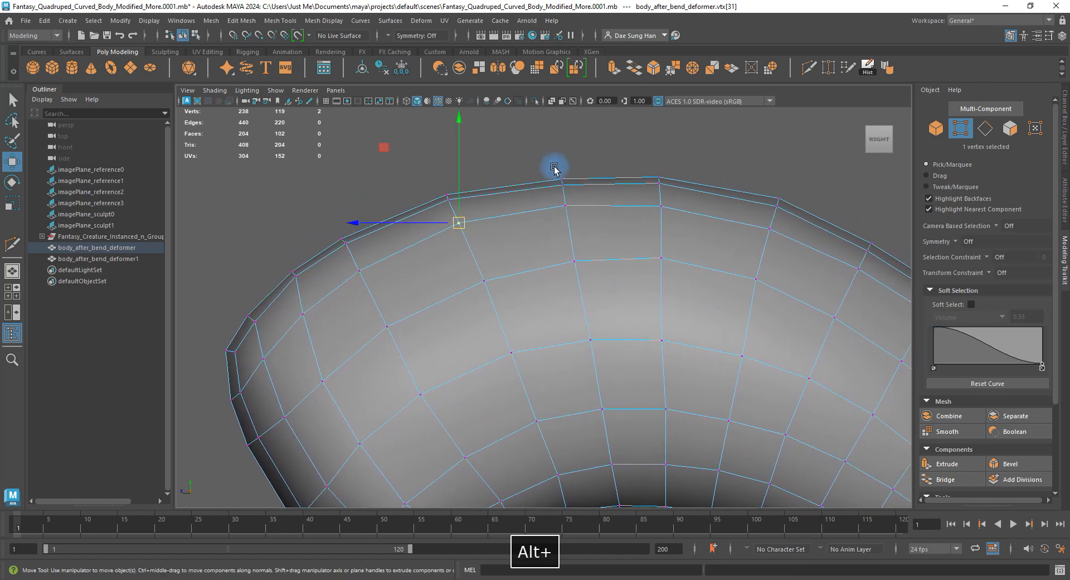
drag(554, 167, 575, 189)
drag(562, 179, 560, 179)
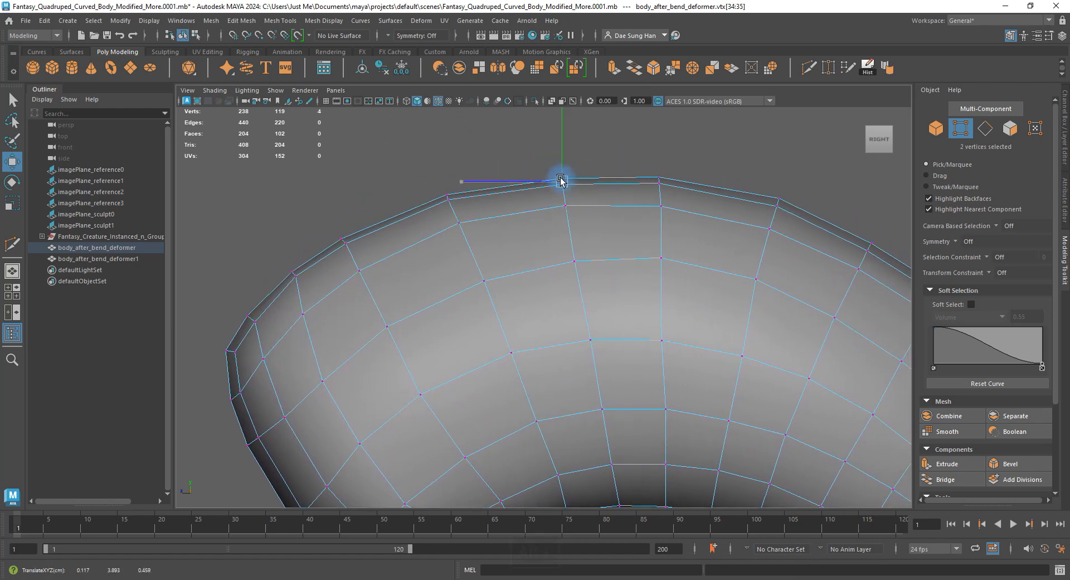
click(565, 206)
click(576, 260)
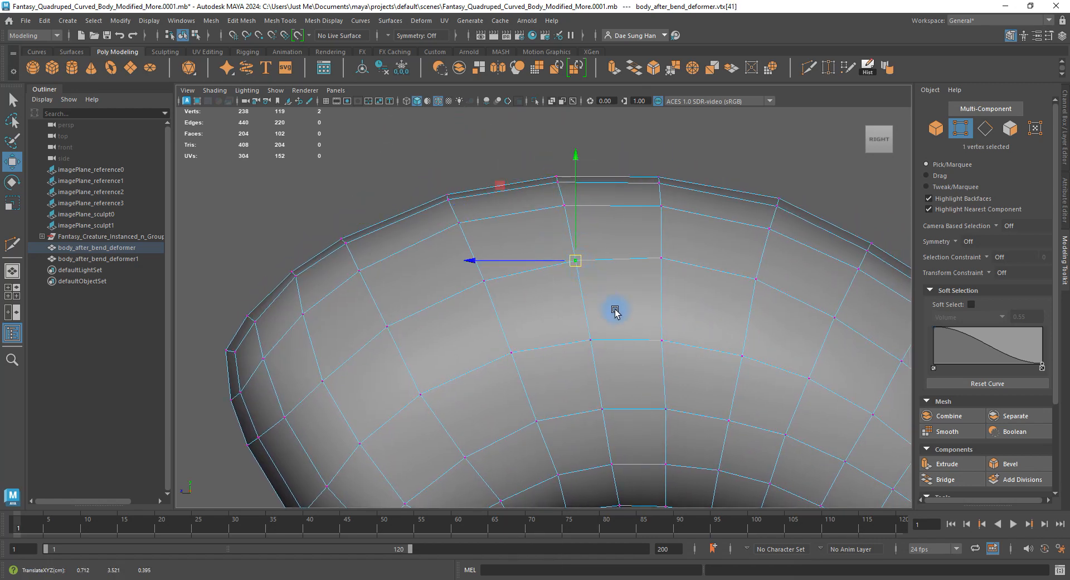
alt+middle_drag(615, 310, 596, 197)
alt+right_drag(641, 199, 521, 245)
alt+middle_drag(515, 238, 525, 253)
alt+right_drag(526, 253, 523, 344)
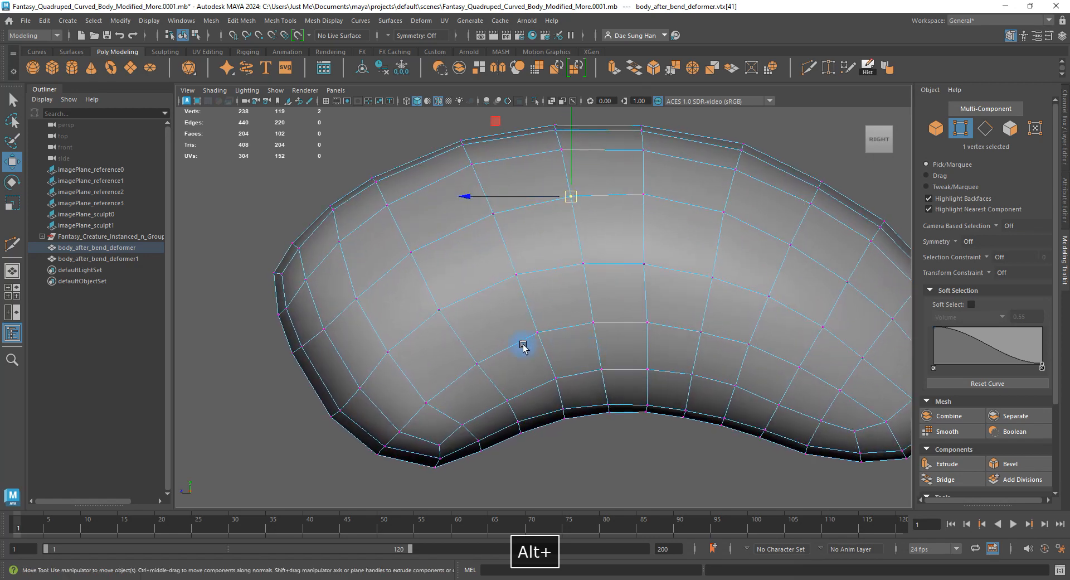
Select two vertices at the rounded end and rotate them into place.
click(427, 306)
click(389, 354)
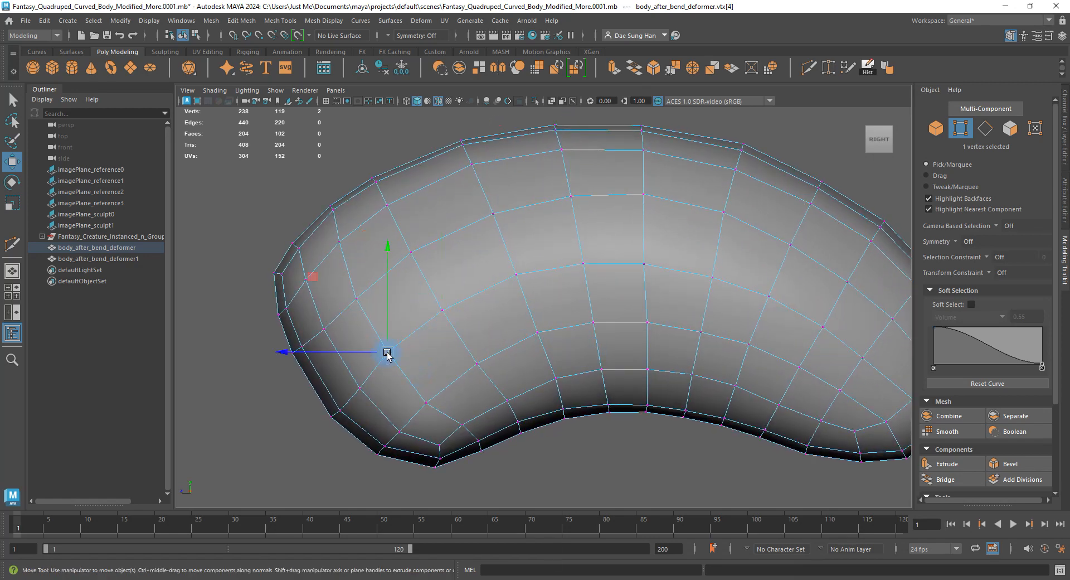
click(338, 241)
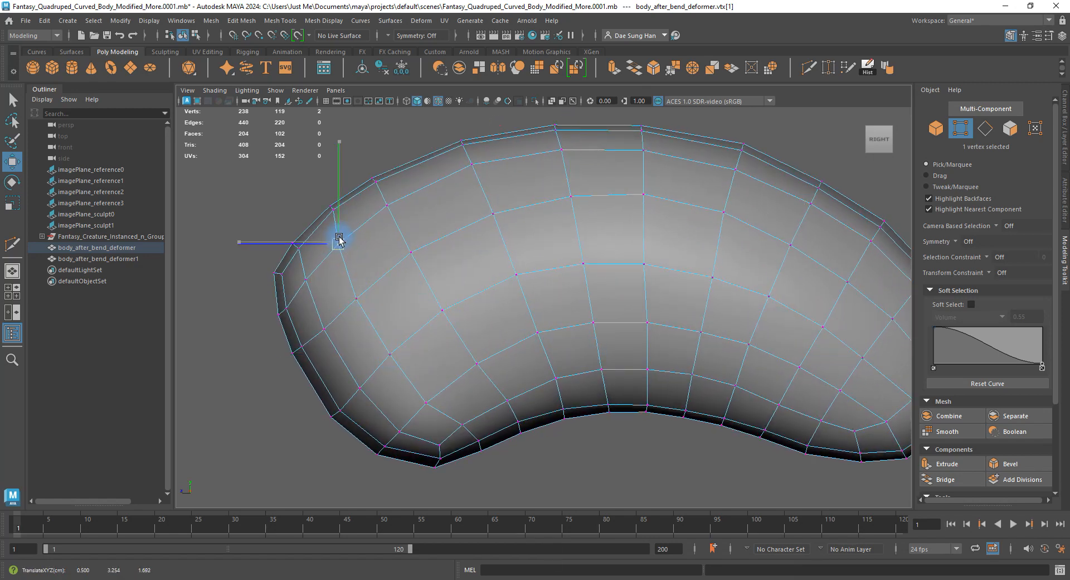
click(331, 207)
key(e)
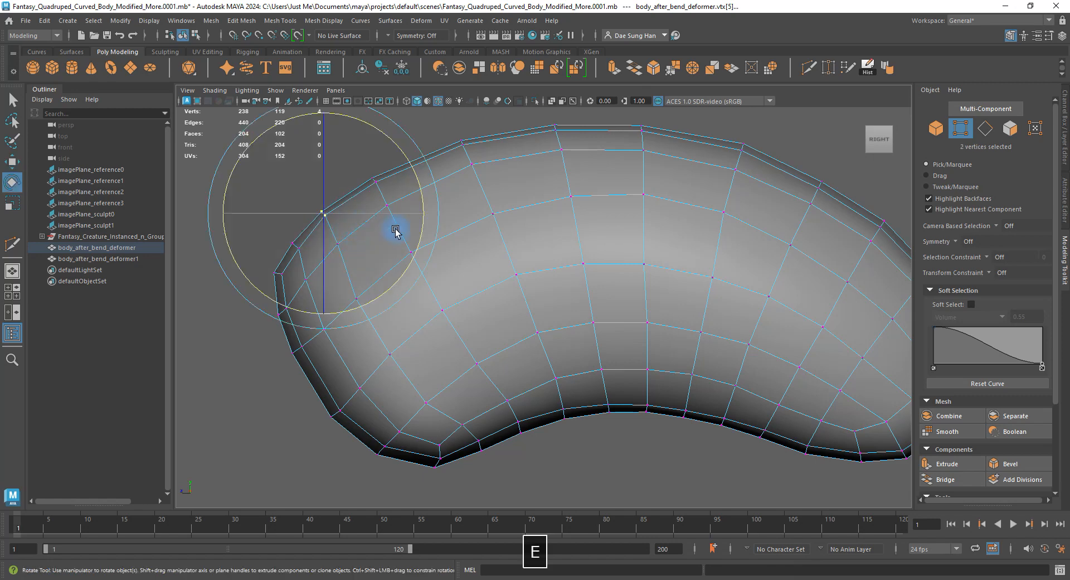
drag(420, 189, 389, 143)
key(w)
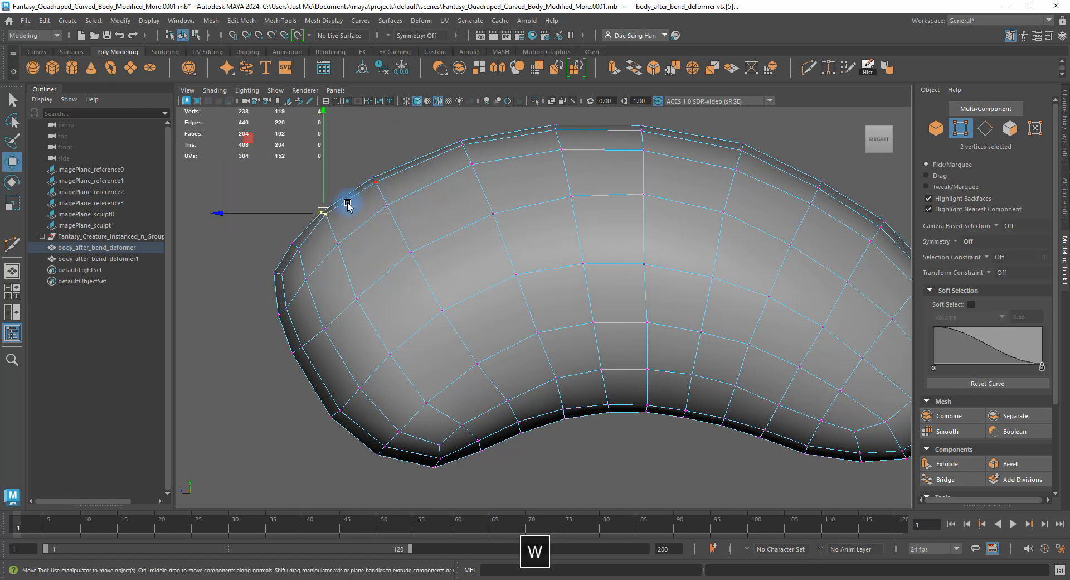
Nudge individual vertices on the rounded end and its outer rim into place.
alt+middle_drag(319, 221, 488, 266)
scroll(486, 265, up, 5)
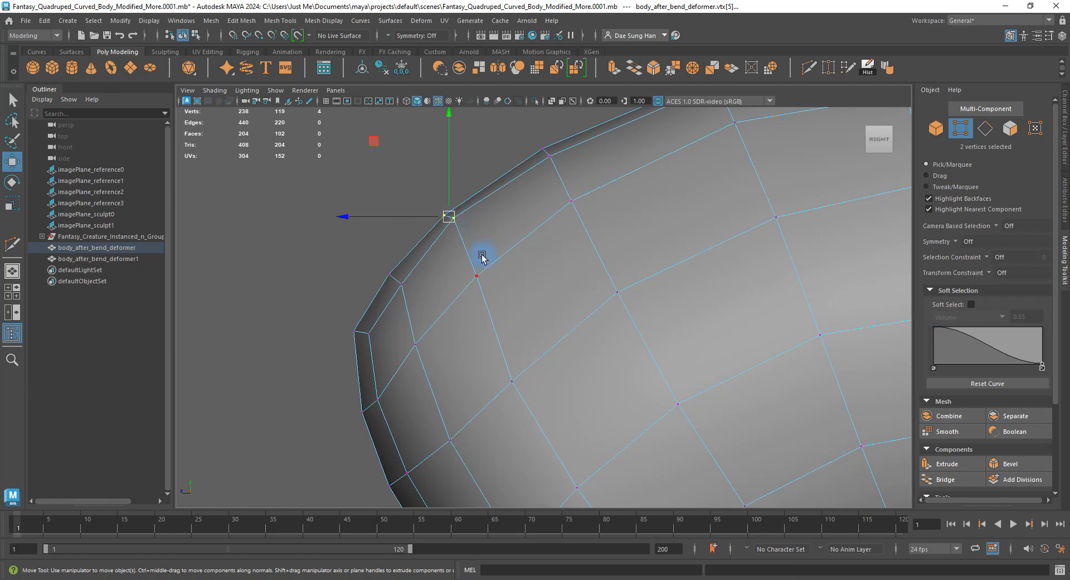
click(450, 216)
drag(450, 216, 456, 223)
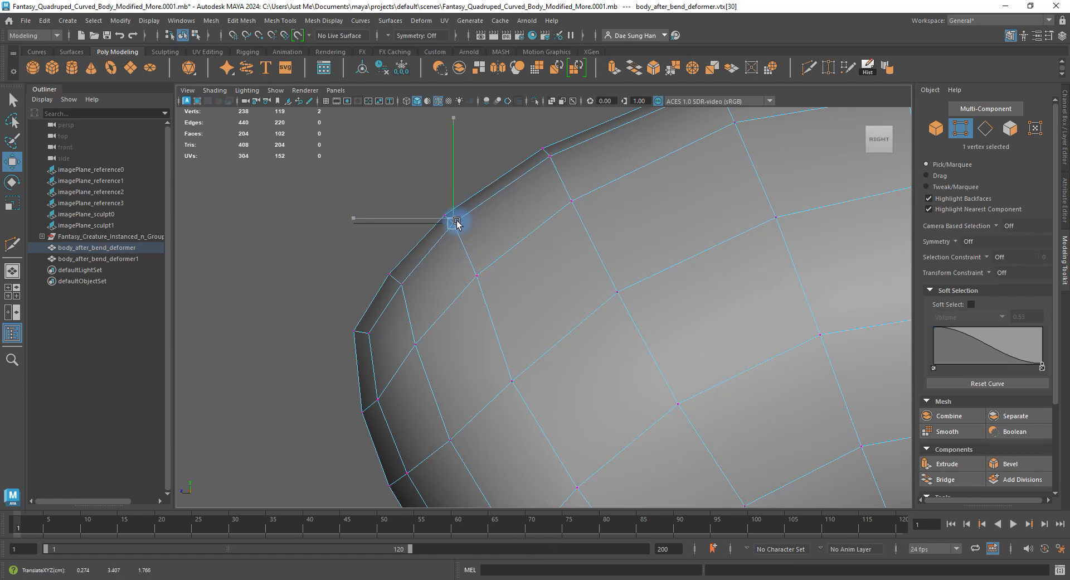
click(513, 380)
click(474, 279)
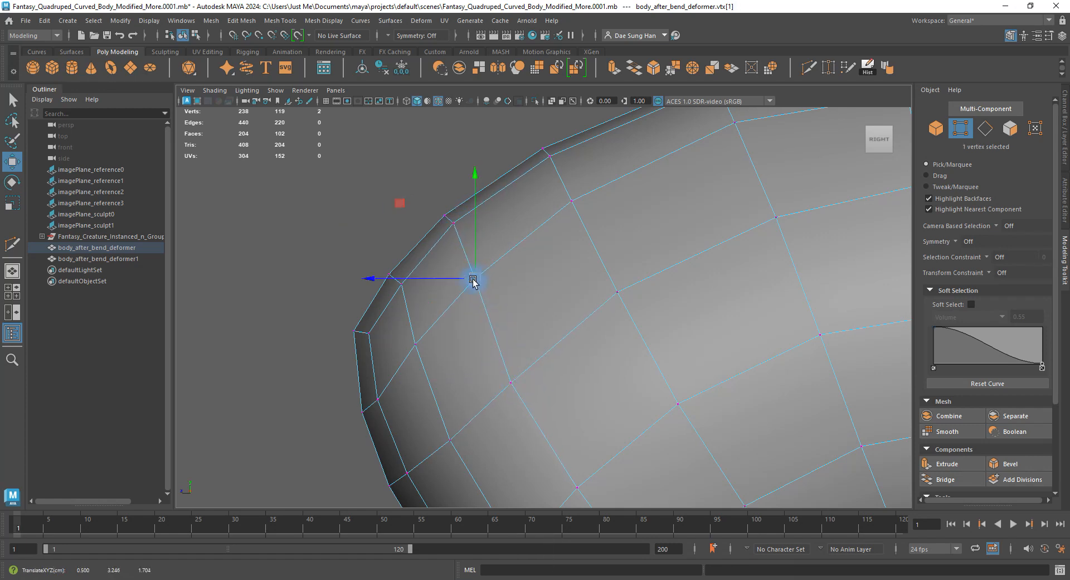
click(399, 283)
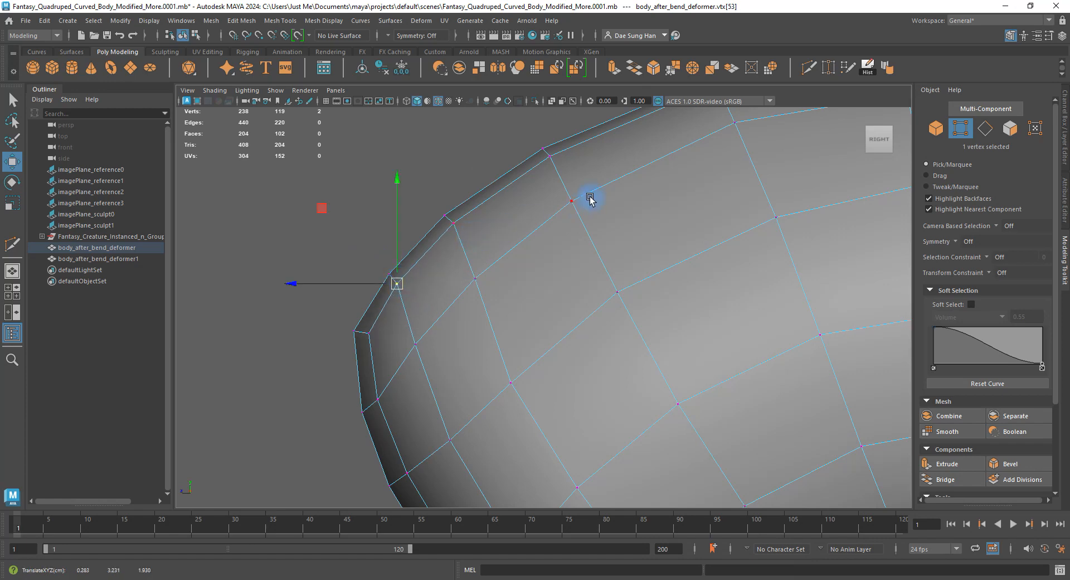
alt+right_drag(590, 199, 456, 265)
drag(447, 266, 449, 264)
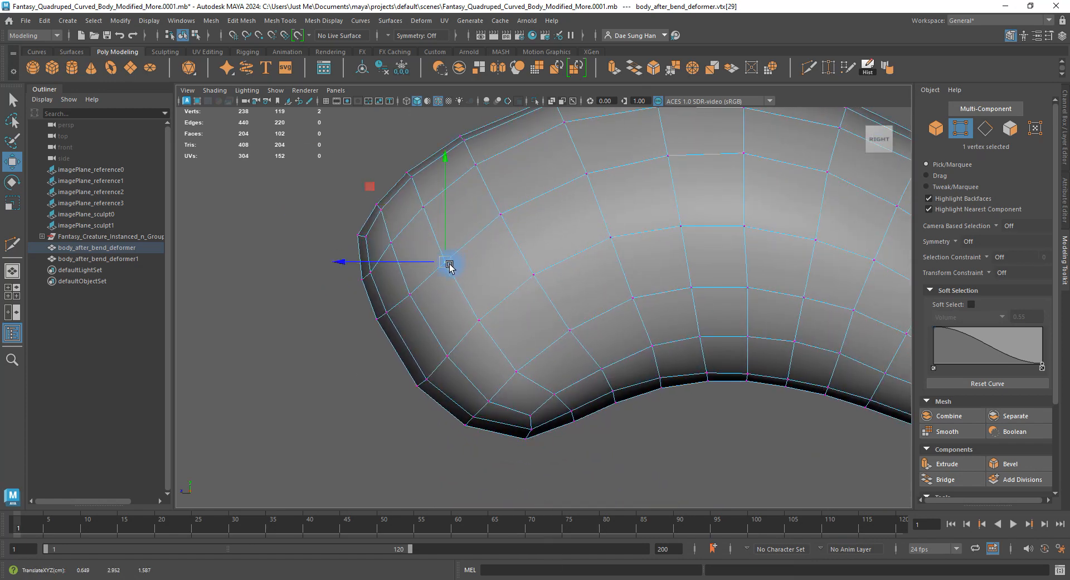
Select an edge near the rounded end and check the mesh with smooth preview on and off.
key(space)
key(space)
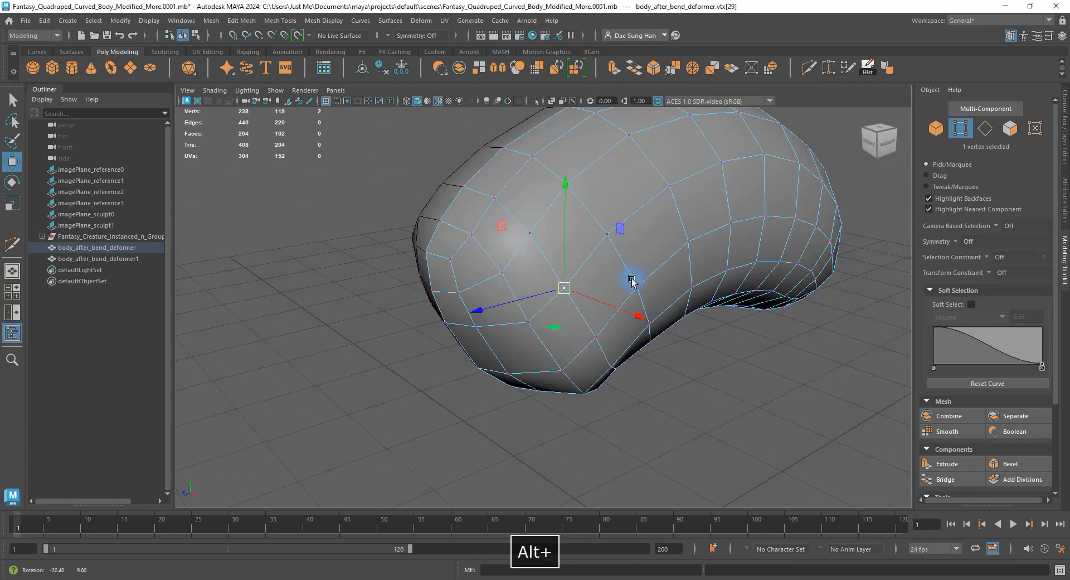
alt+drag(633, 280, 531, 269)
right_drag(524, 244, 521, 124)
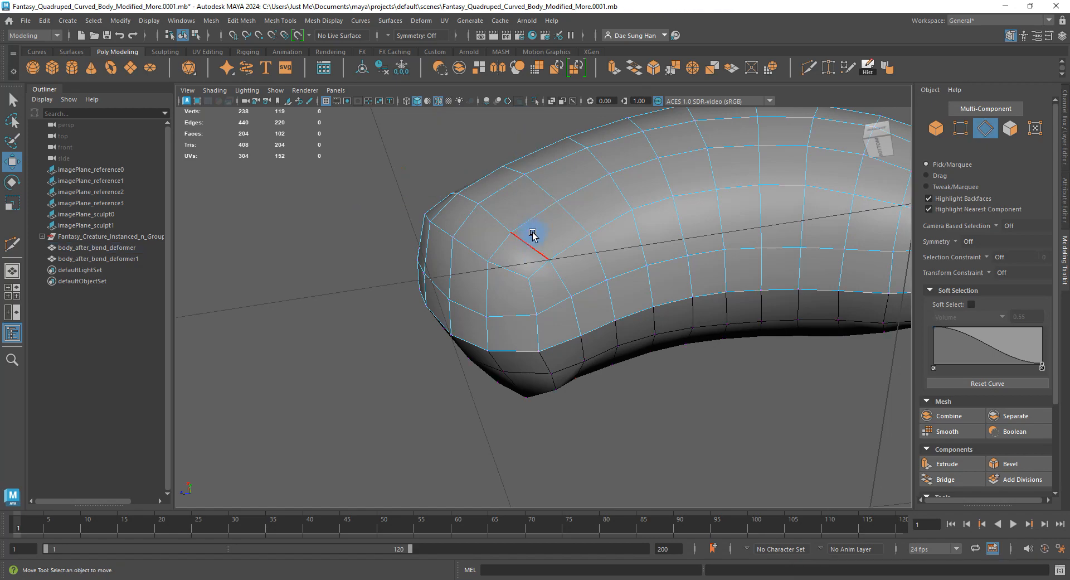
click(532, 236)
alt+drag(533, 236, 708, 293)
key(3)
key(1)
Select an underside edge, then clear it and frame the rounded end from above.
alt+drag(657, 341, 498, 338)
click(607, 218)
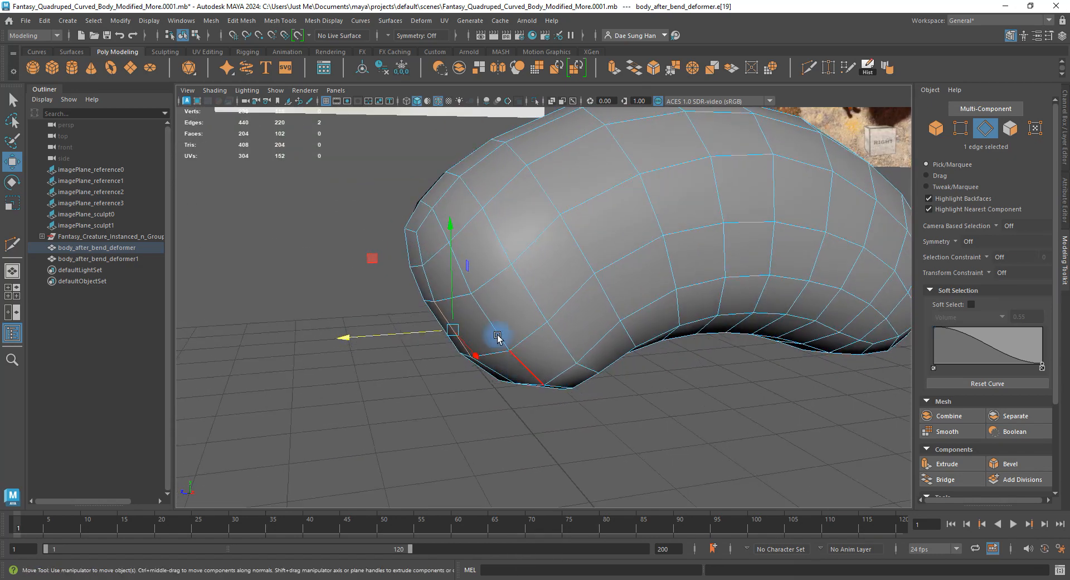
alt+drag(409, 267, 535, 376)
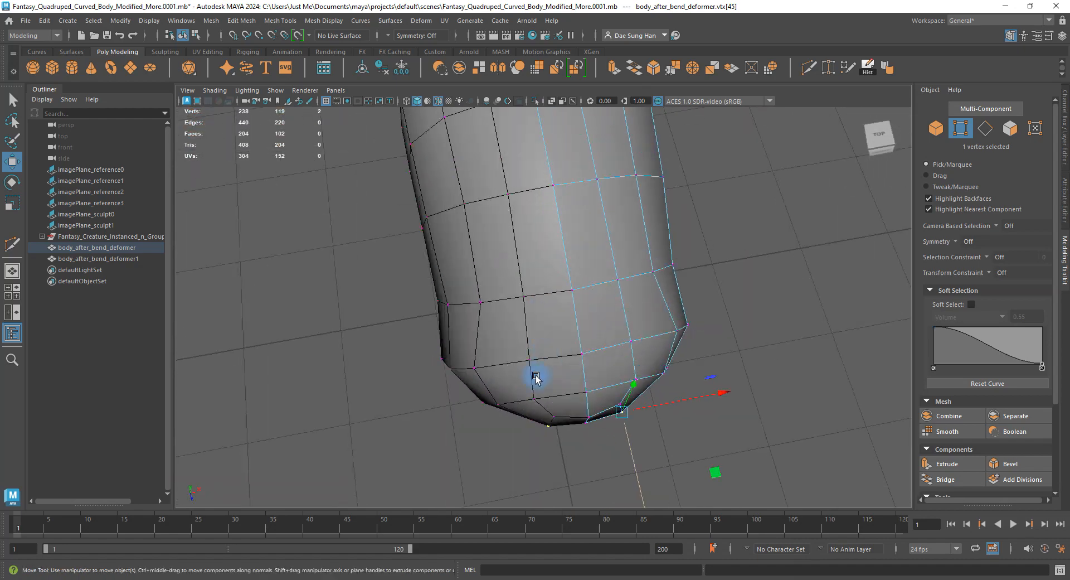
click(569, 425)
alt+drag(568, 424, 534, 379)
alt+middle_drag(534, 379, 498, 301)
alt+right_drag(497, 301, 671, 366)
alt+drag(671, 365, 621, 210)
Select a rounded-end vertex, inspect it against the reference image, then pick a front vertex.
click(641, 348)
alt+drag(601, 326, 572, 345)
alt+drag(594, 329, 615, 325)
click(715, 451)
alt+drag(618, 363, 595, 381)
click(588, 354)
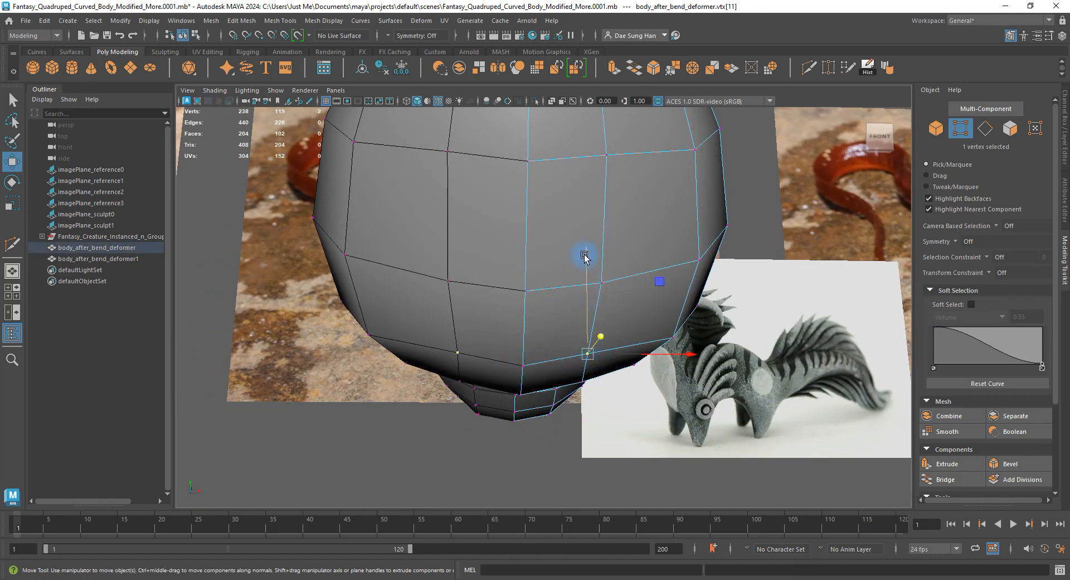
Pull several vertices at the body's rounded end slightly downward to smooth its outline.
drag(584, 256, 588, 266)
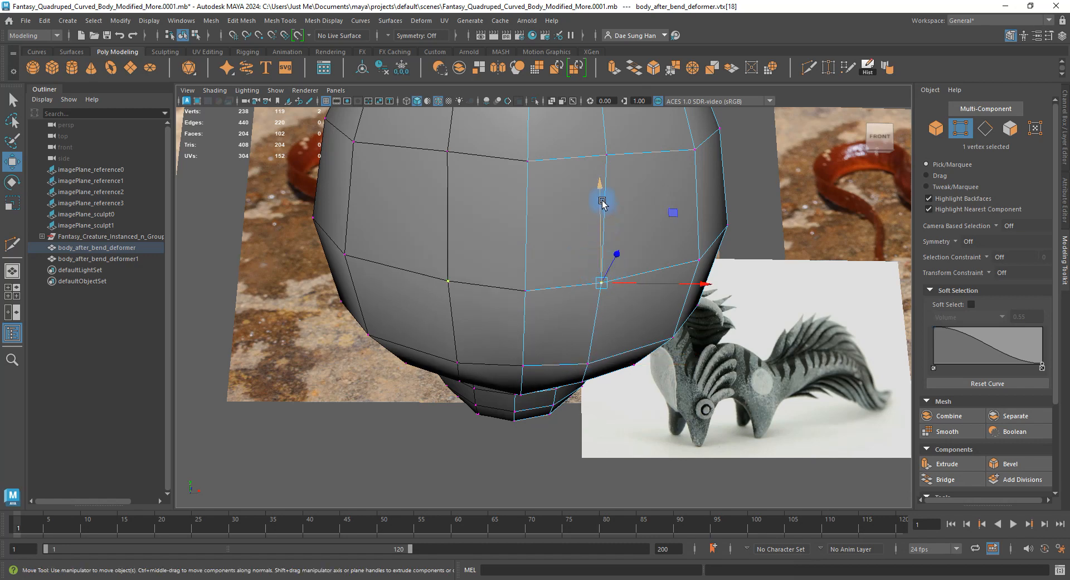
drag(602, 201, 602, 207)
alt+drag(602, 206, 593, 226)
click(595, 196)
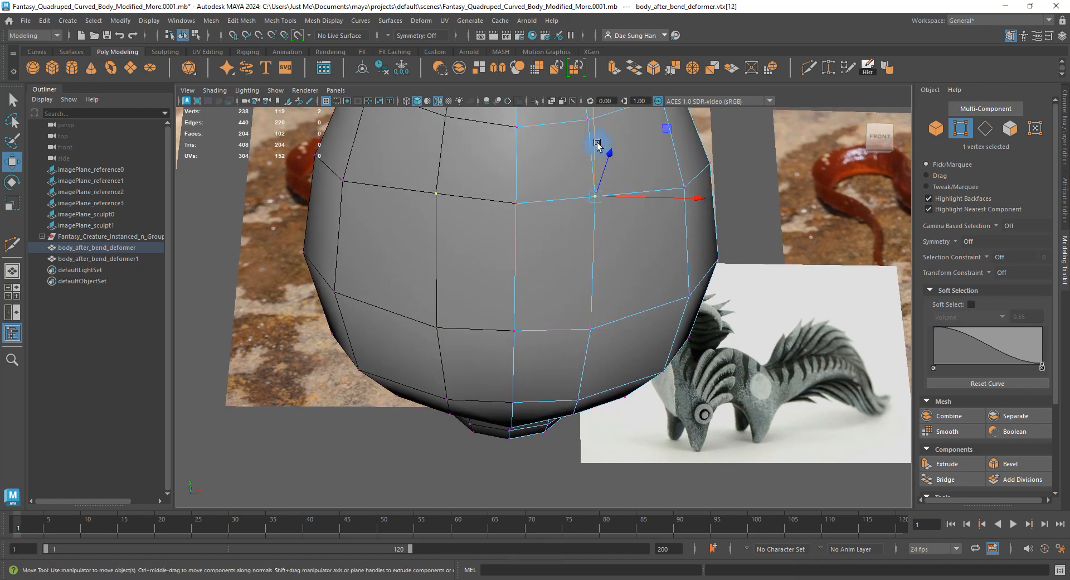
drag(597, 145, 542, 226)
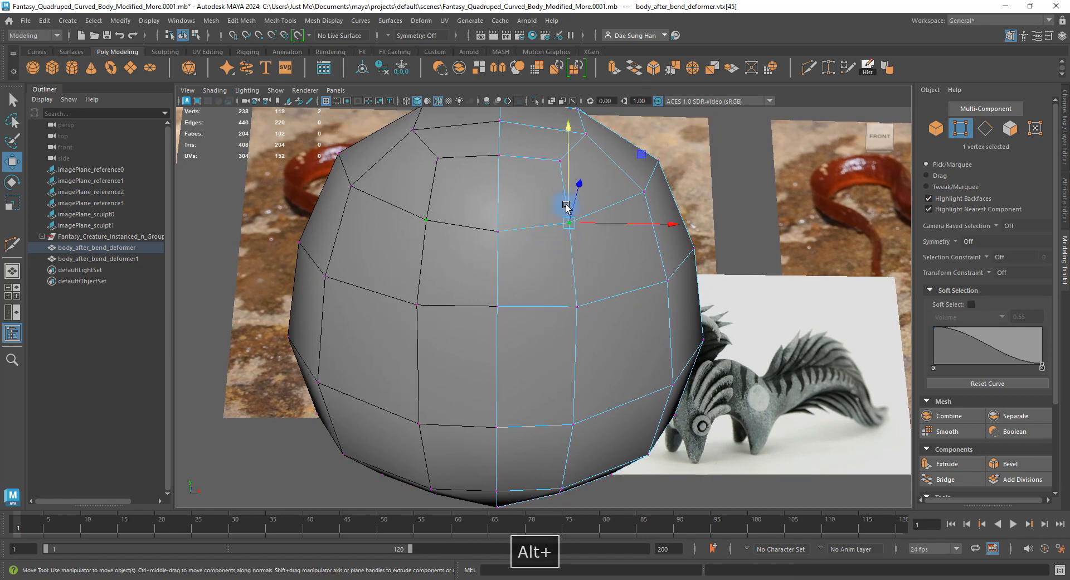
drag(569, 176, 572, 177)
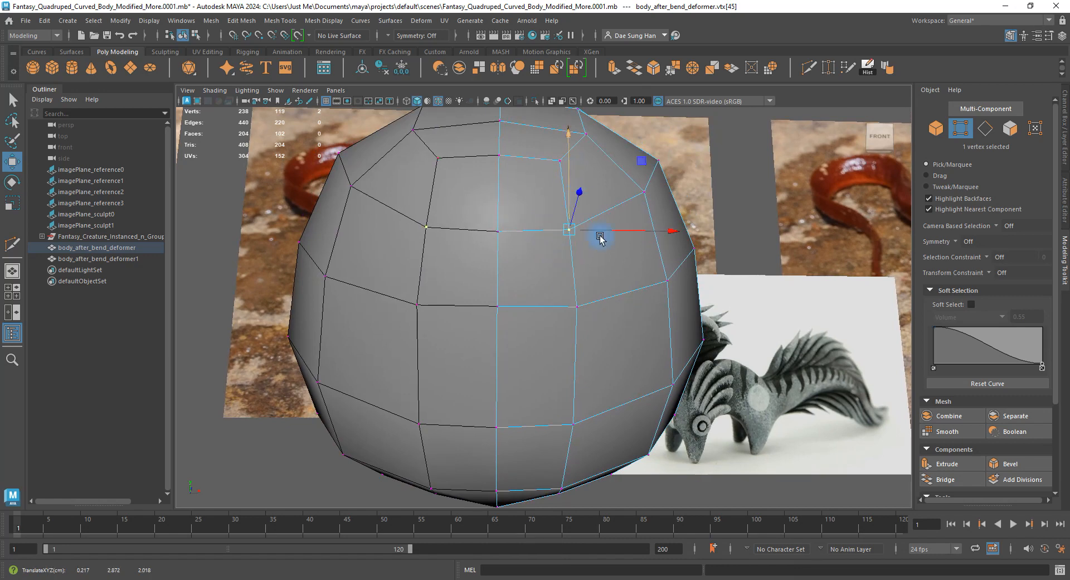
From a side view, pull two edge vertices down and outward and nudge nearby outline vertices up-left.
alt+drag(599, 237, 553, 341)
drag(323, 319, 480, 330)
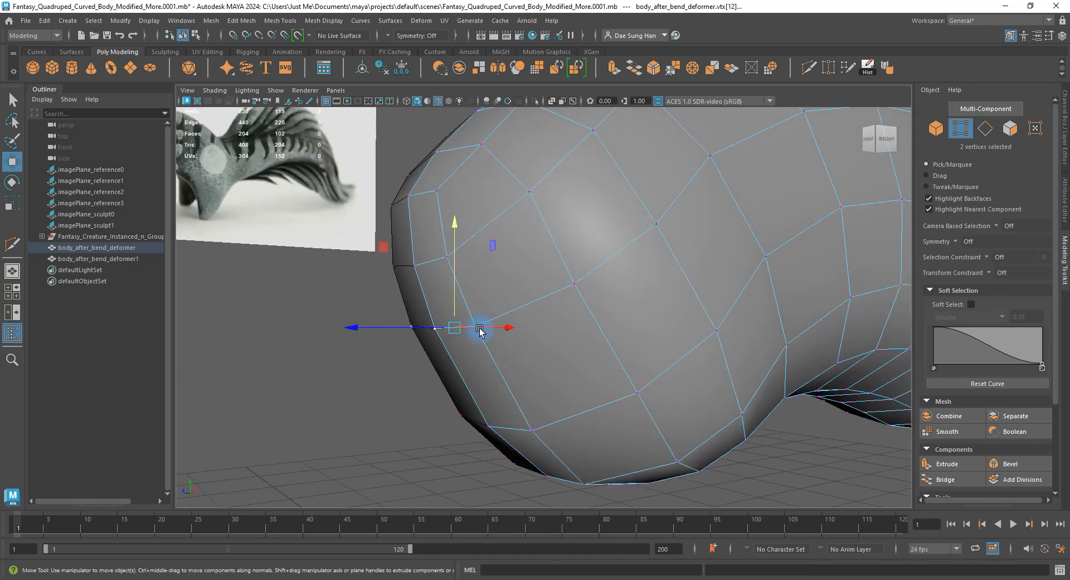
key(space)
key(space)
alt+right_drag(454, 342, 618, 282)
drag(490, 283, 493, 297)
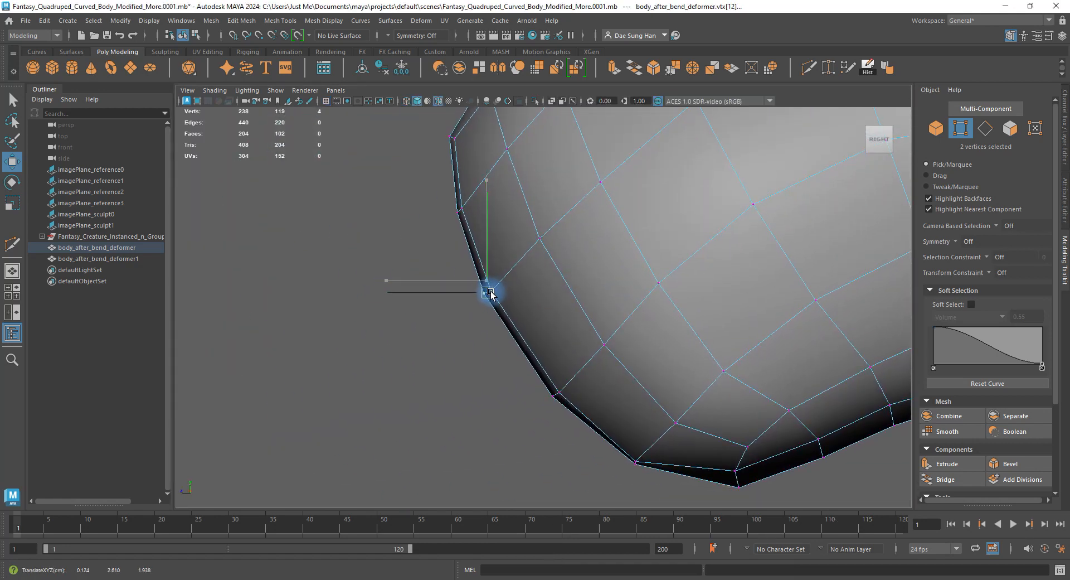
drag(571, 402, 563, 390)
drag(636, 462, 630, 460)
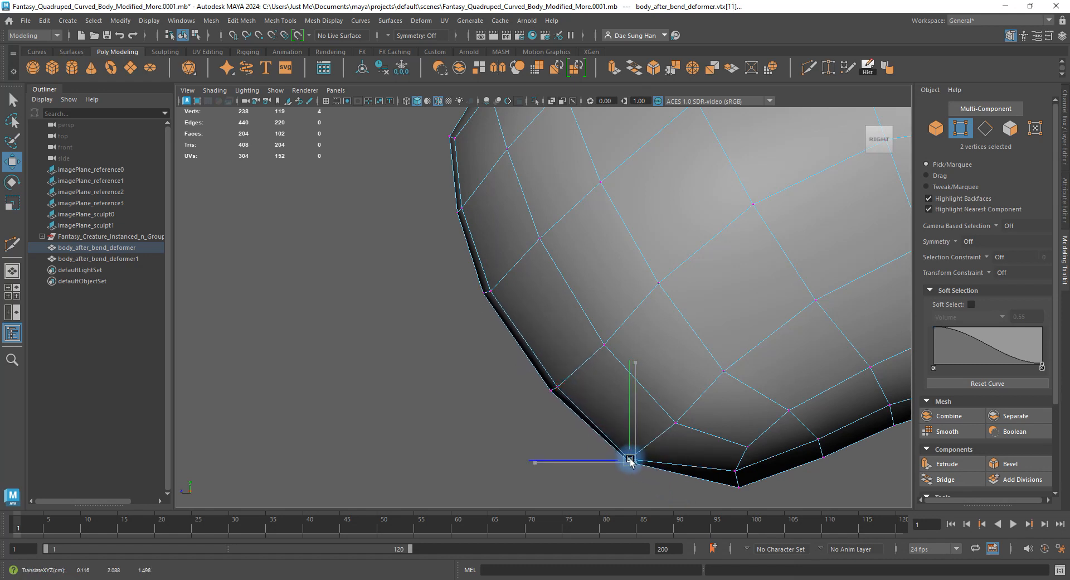
Pick a vertex on the end's lower outline and nudge it slightly right and up.
click(610, 434)
click(538, 435)
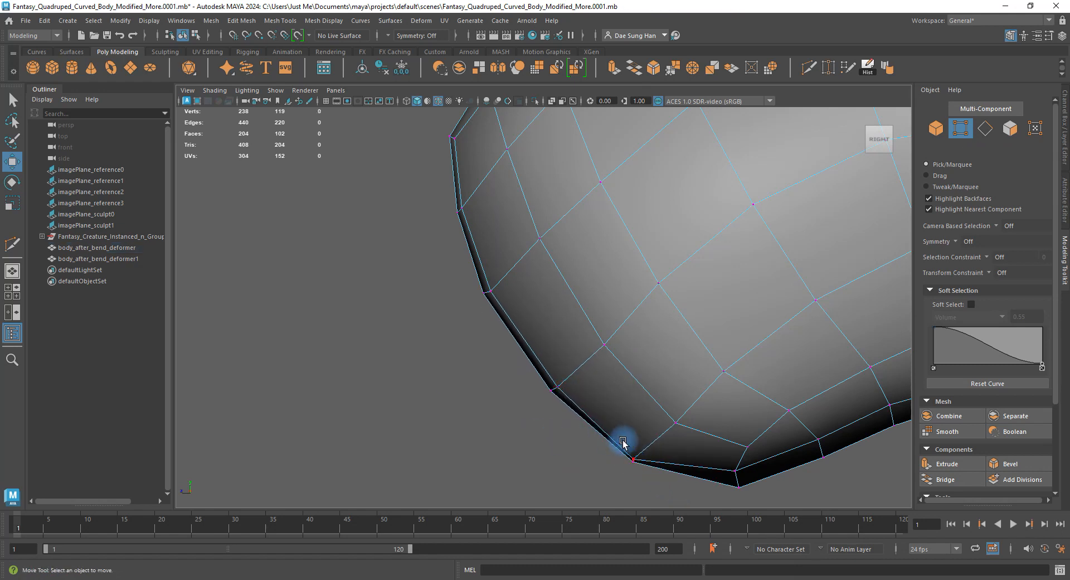
click(639, 455)
alt+middle_drag(607, 424, 542, 357)
alt+right_drag(542, 357, 619, 428)
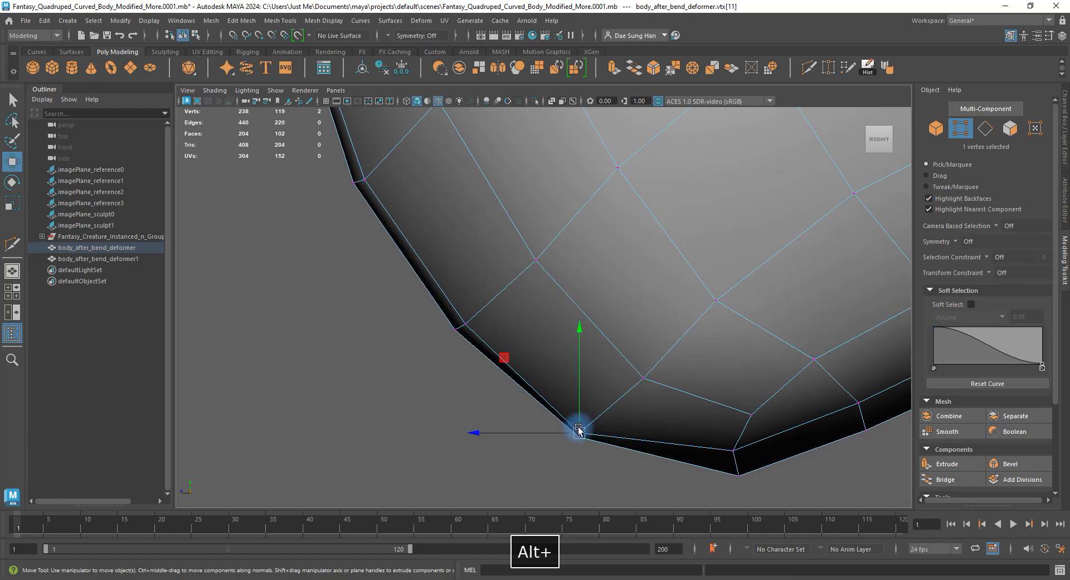
drag(579, 430, 586, 425)
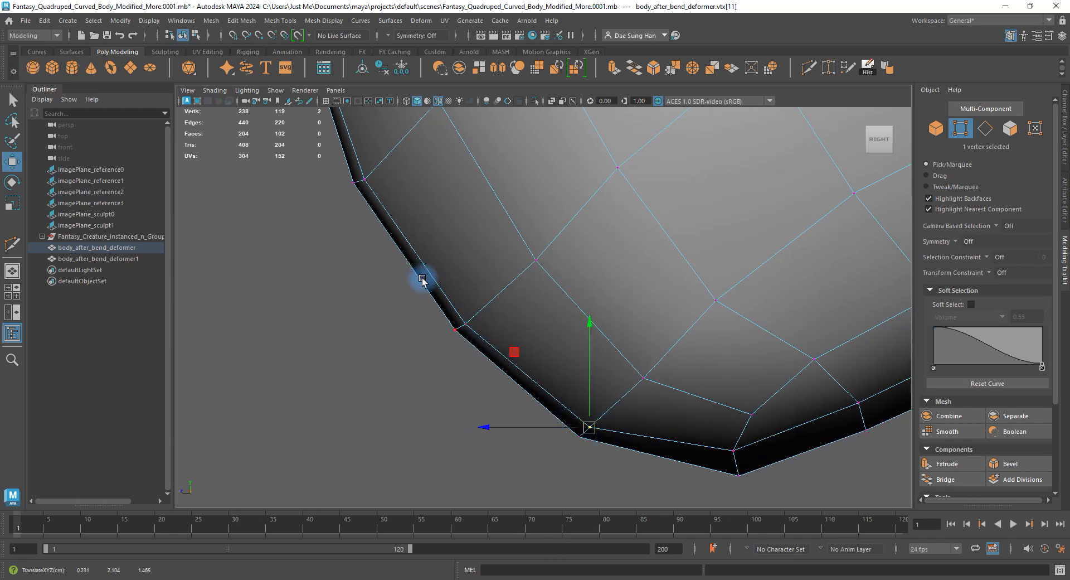
Reframe the body and marquee-select the four end vertices vtx[58:61].
alt+middle_drag(379, 170, 496, 421)
alt+right_drag(749, 217, 630, 249)
alt+middle_drag(630, 250, 465, 186)
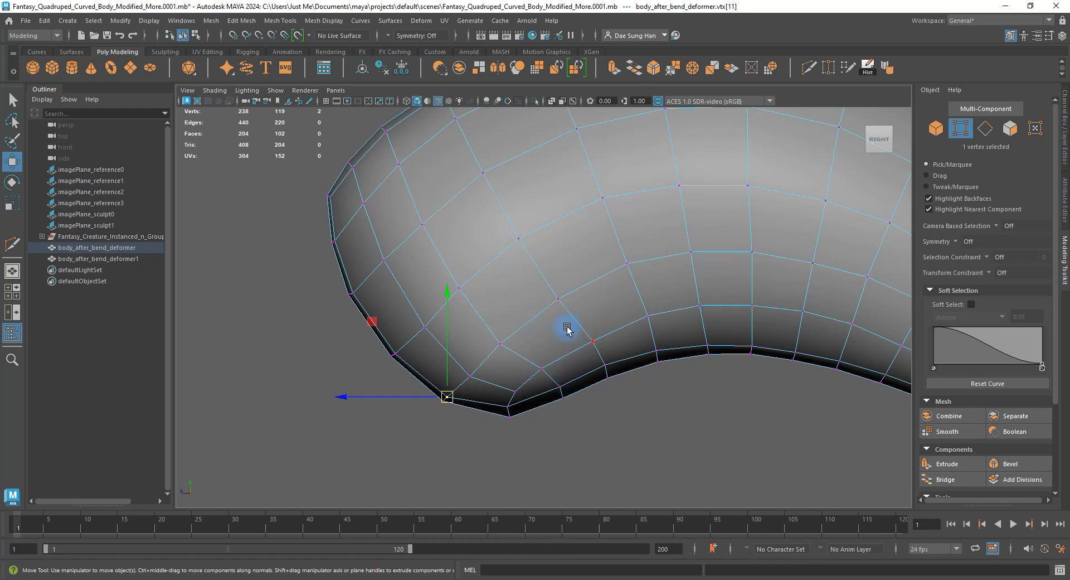
alt+right_drag(567, 329, 564, 353)
key(space)
key(space)
alt+drag(700, 232, 641, 312)
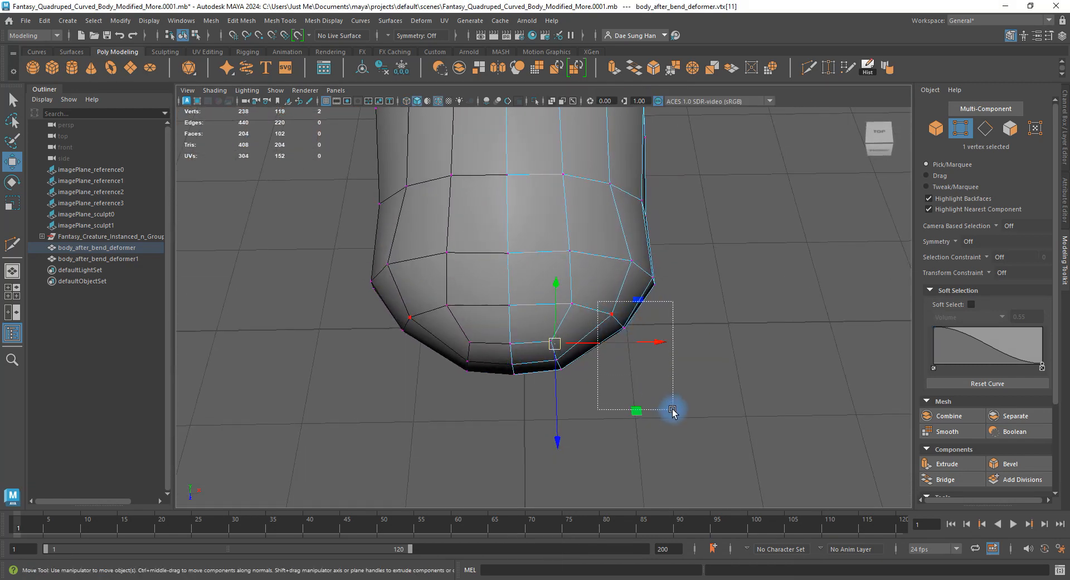
drag(673, 409, 673, 410)
alt+drag(569, 312, 561, 246)
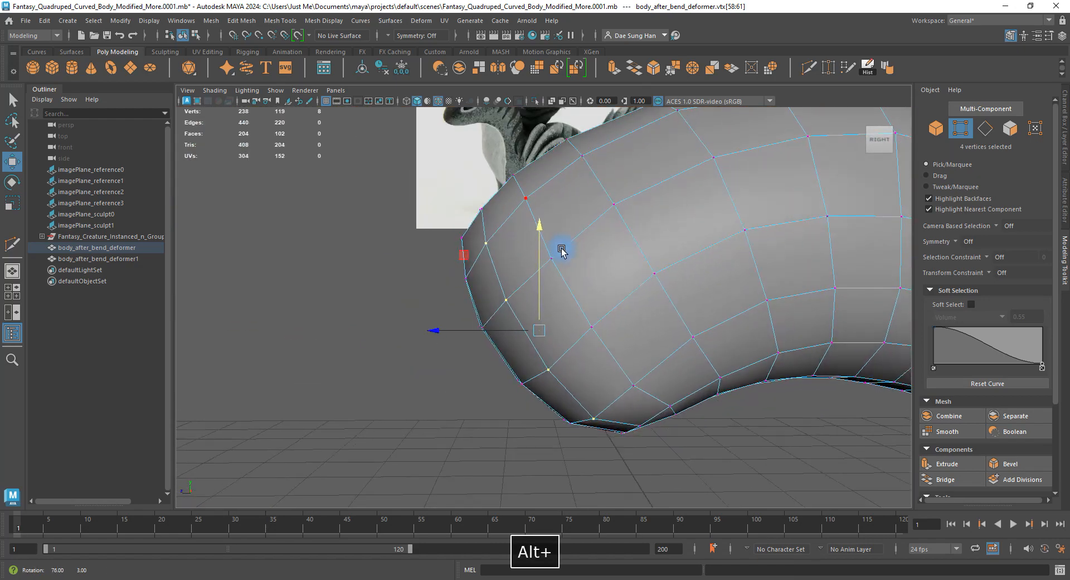
Raise vertices vtx[58:61] slightly with the Move tool and check them from the side.
key(space)
key(space)
key(e)
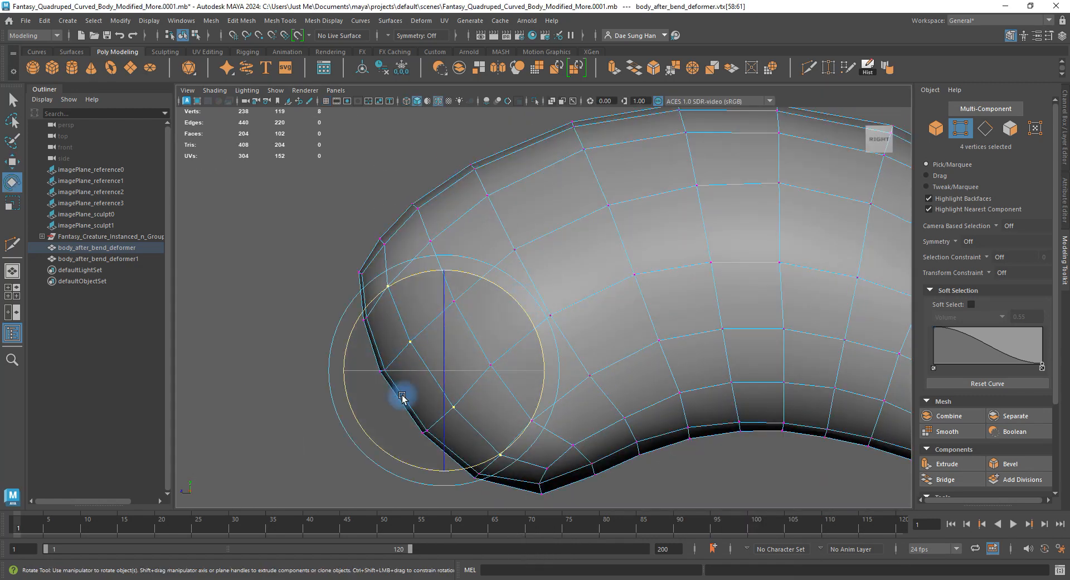
key(w)
drag(434, 368, 434, 363)
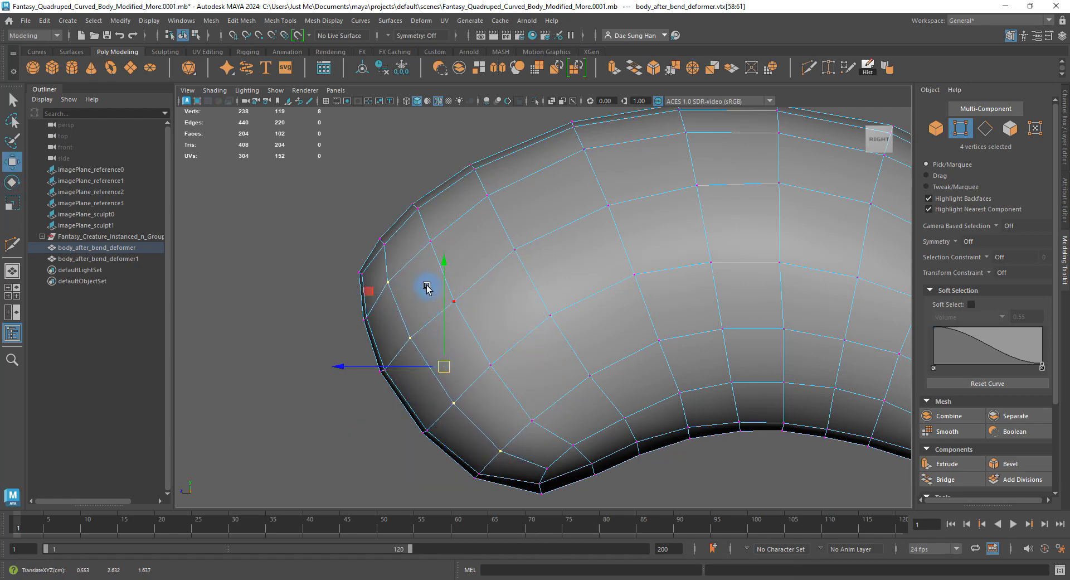
key(space)
key(space)
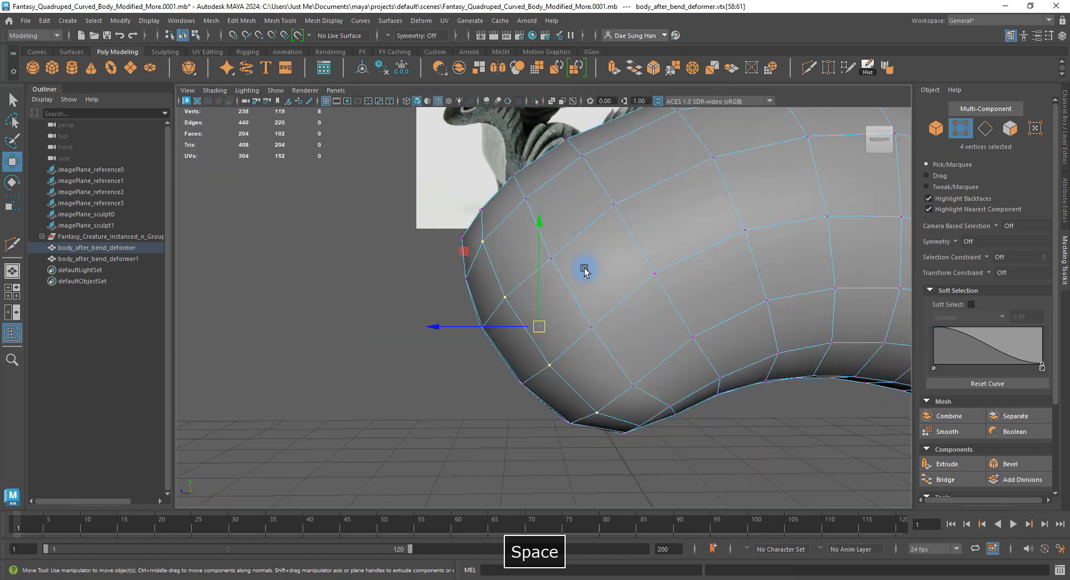
alt+drag(583, 270, 733, 196)
alt+drag(640, 329, 607, 286)
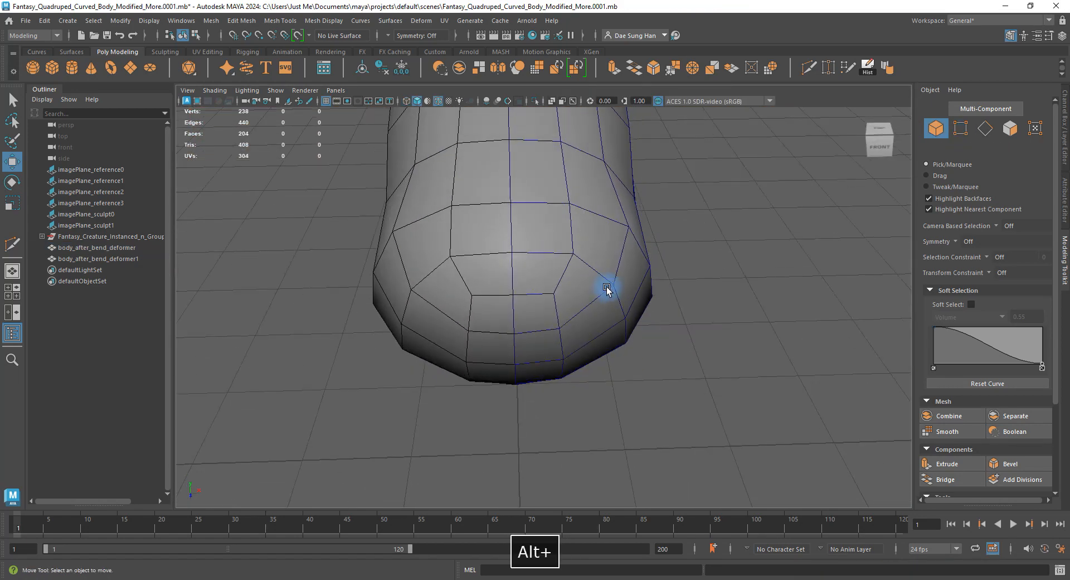
Back on the unsmoothed cage, push a side vertex at the body's end outward along X.
key(3)
alt+drag(735, 366, 657, 310)
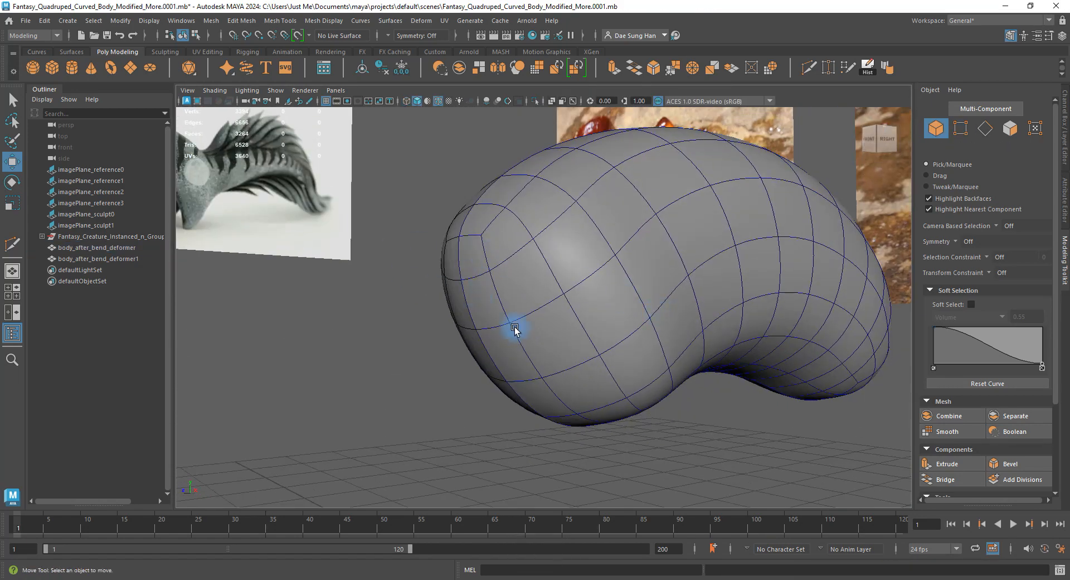
alt+drag(513, 329, 236, 212)
alt+drag(349, 292, 681, 263)
click(626, 294)
key(1)
key(F9)
click(635, 256)
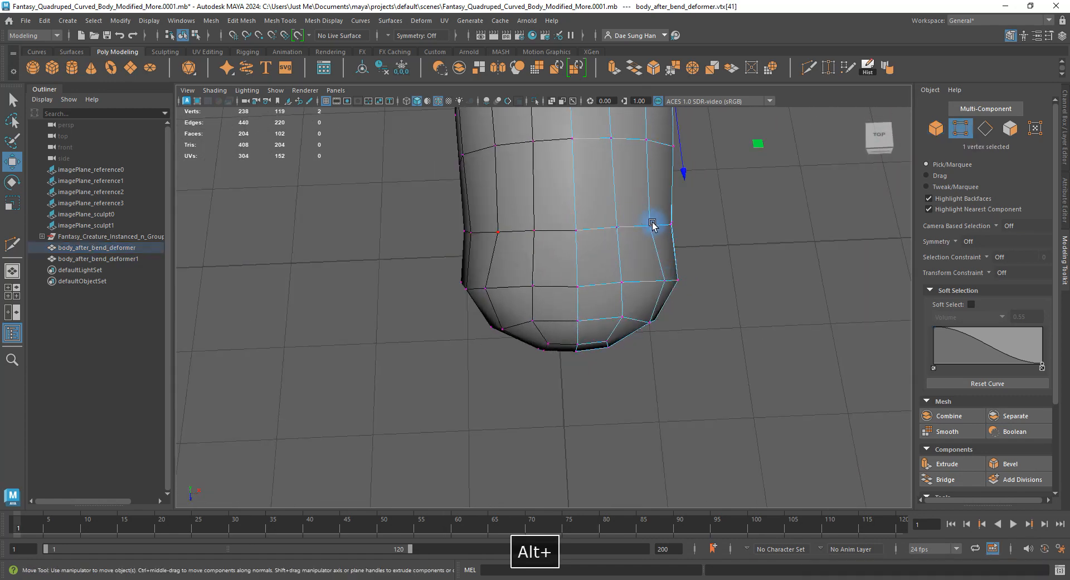
drag(706, 224, 708, 224)
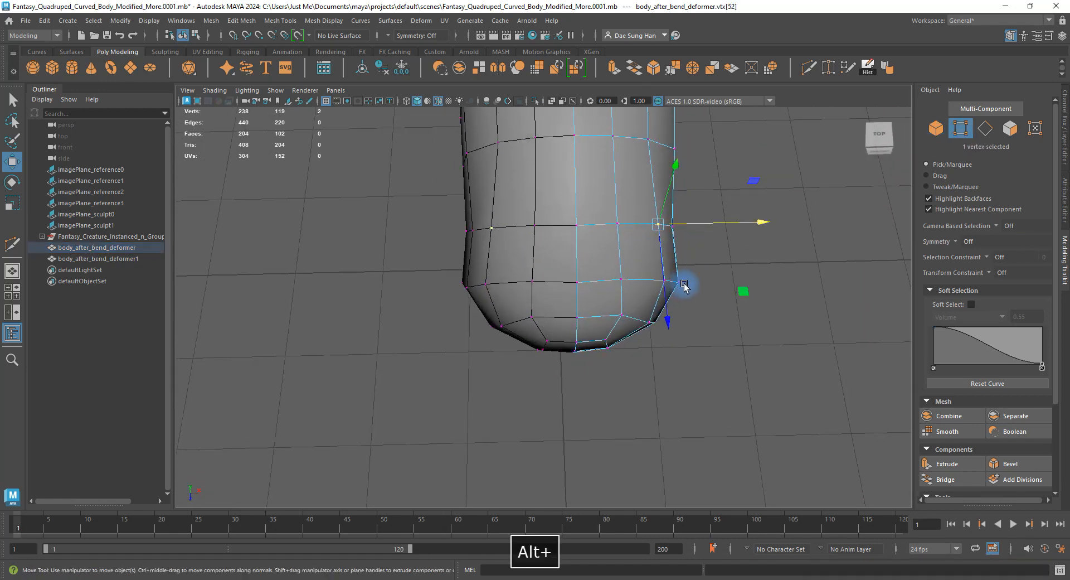
Push more side vertices on the lower end outward to the left.
alt+middle_drag(685, 284, 558, 316)
alt+right_drag(591, 326, 709, 330)
click(705, 324)
alt+middle_drag(655, 244, 703, 329)
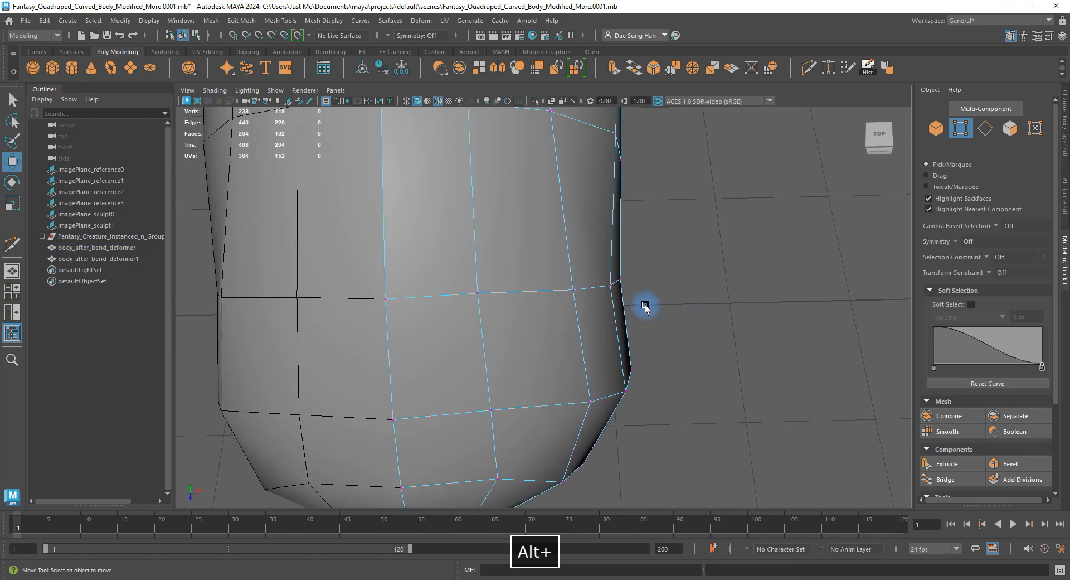
drag(645, 306, 614, 271)
alt+drag(716, 342, 440, 281)
click(428, 255)
click(480, 281)
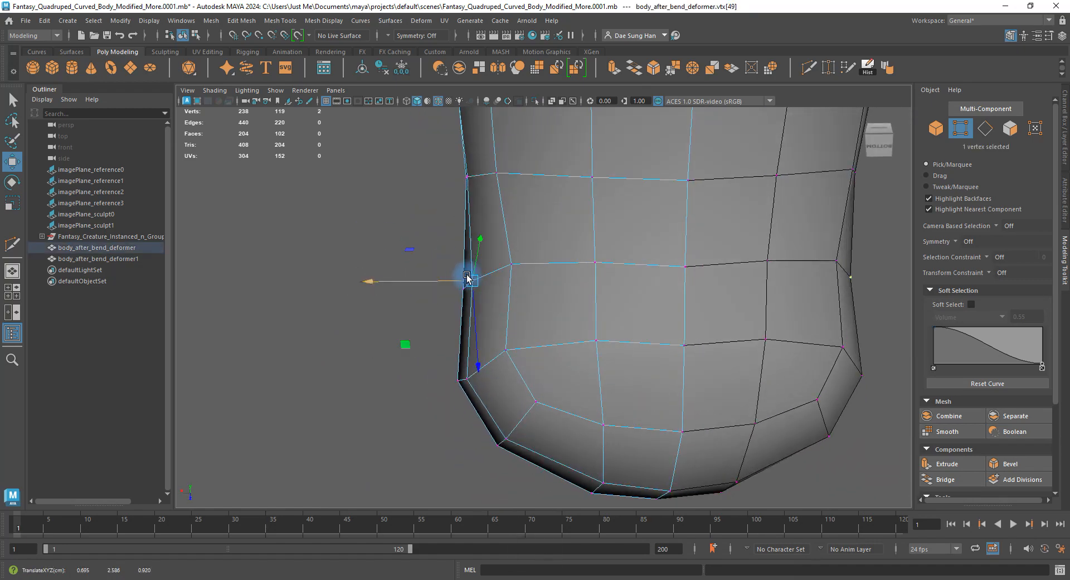
click(522, 345)
alt+drag(521, 344, 409, 357)
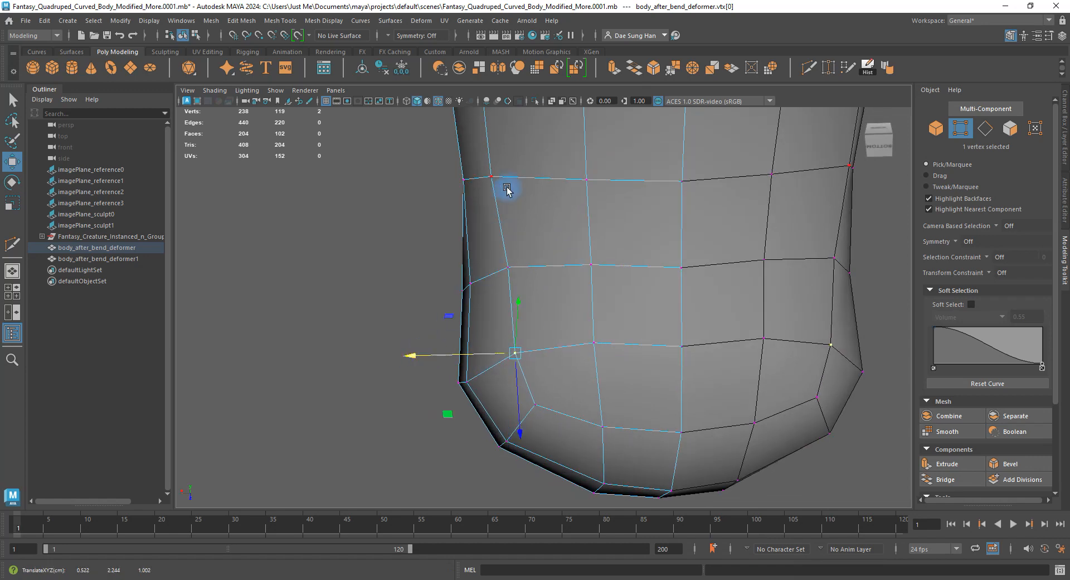
Check the smoothed shape and increment-save as Fantasy_Quadruped_Curved_Body_Modified_More.0002.mb.
alt+drag(454, 174, 569, 223)
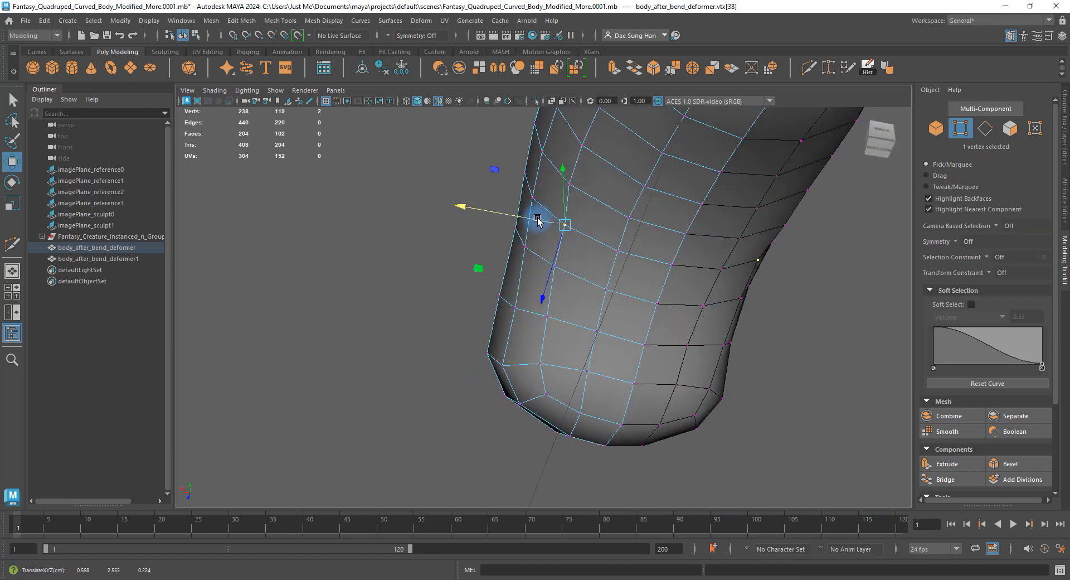
alt+drag(550, 183, 590, 347)
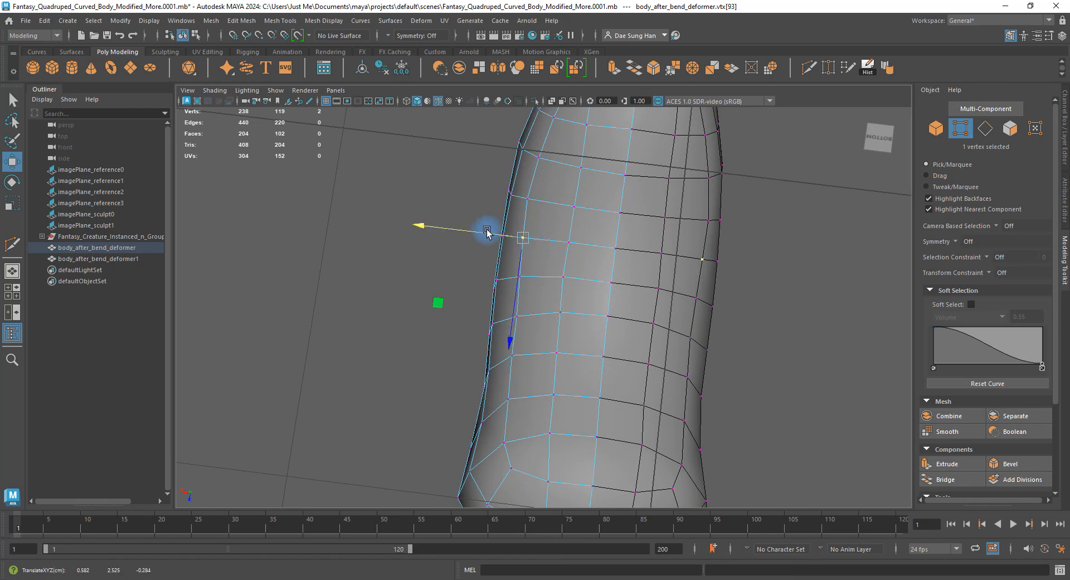
alt+drag(500, 198, 551, 289)
key(3)
double_click(671, 185)
alt+drag(671, 185, 753, 313)
alt+right_drag(753, 313, 602, 317)
alt+drag(602, 316, 487, 320)
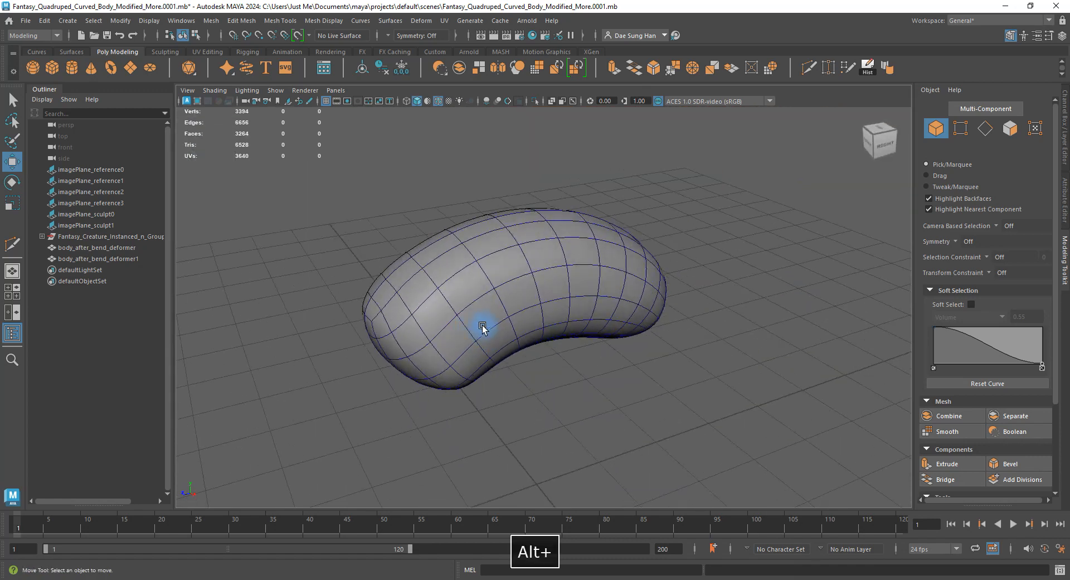
key(ctrl+alt+s)
Select the body mesh and display its unsmoothed cage.
key(w)
click(488, 317)
key(1)
alt+right_drag(488, 318, 557, 286)
Start a Multi-Cut between vertices on the body's side, then return to the Move tool.
shift+right_click(511, 228)
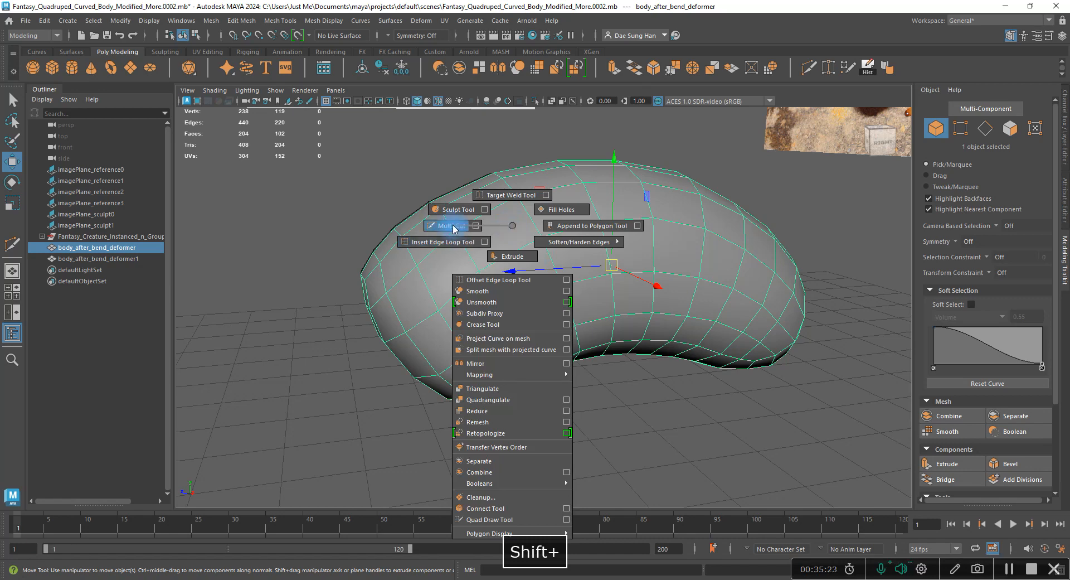
shift+right_drag(454, 228, 453, 228)
mouse_move(482, 320)
alt+mouse_down()
mouse_move(468, 300)
mouse_move(475, 305)
alt+mouse_up()
click(489, 297)
alt+middle_drag(489, 260, 489, 245)
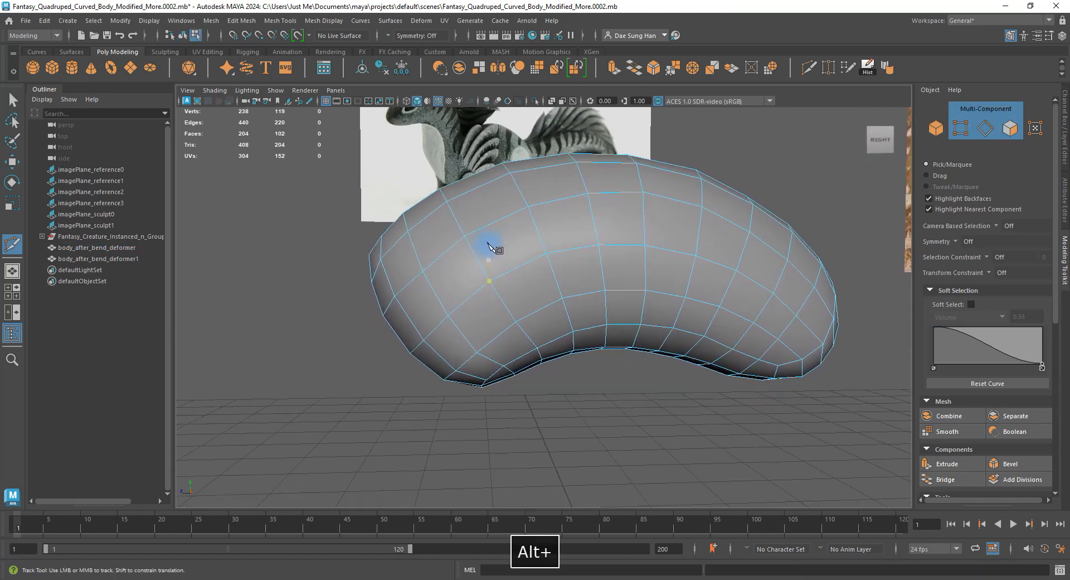
alt+drag(488, 245, 503, 274)
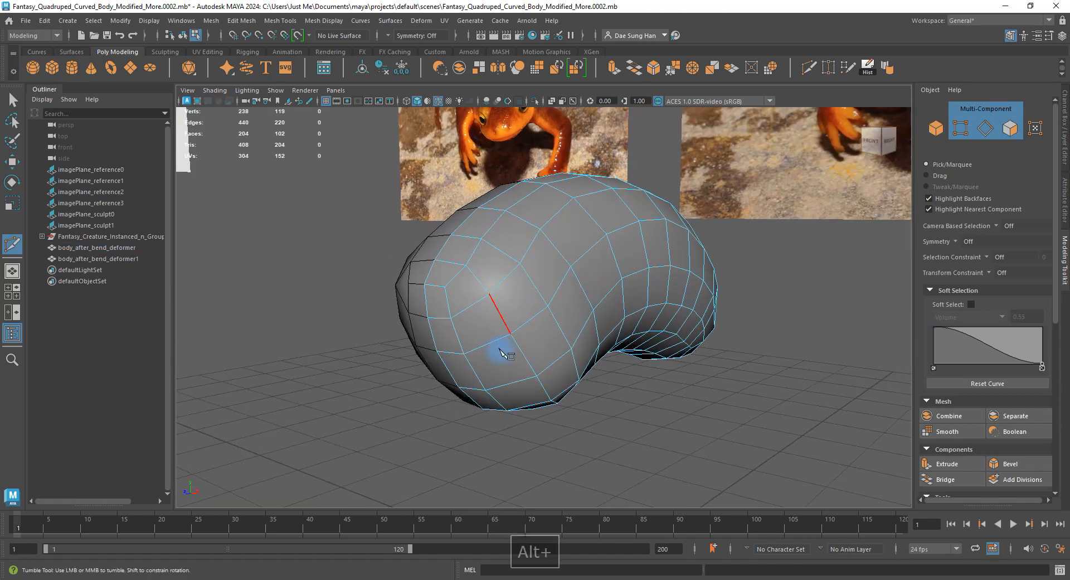
alt+drag(565, 372, 506, 375)
click(516, 365)
alt+right_drag(548, 365, 581, 303)
alt+drag(451, 242, 479, 234)
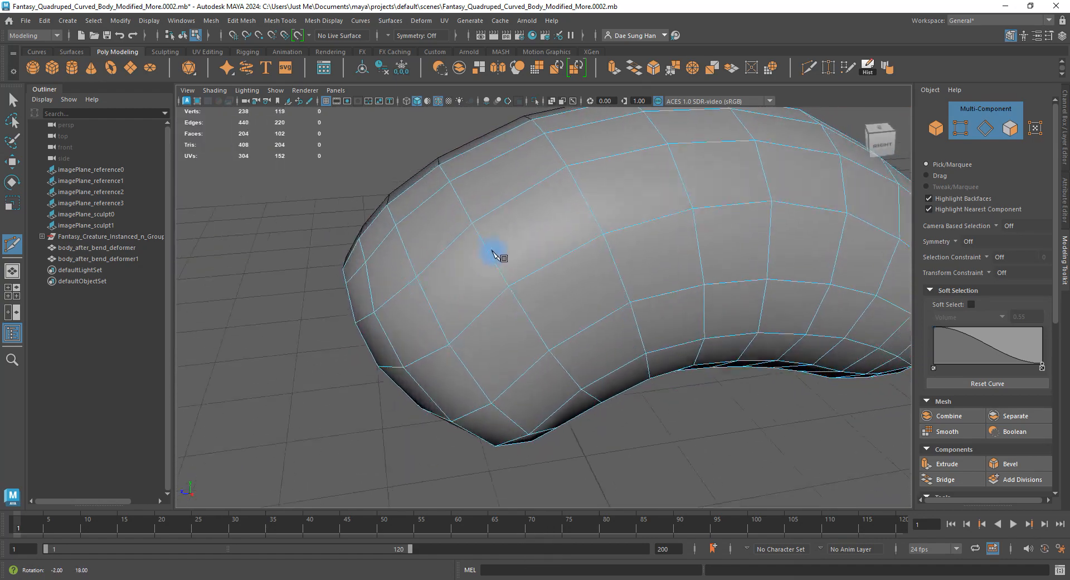
alt+drag(551, 235, 558, 267)
key(w)
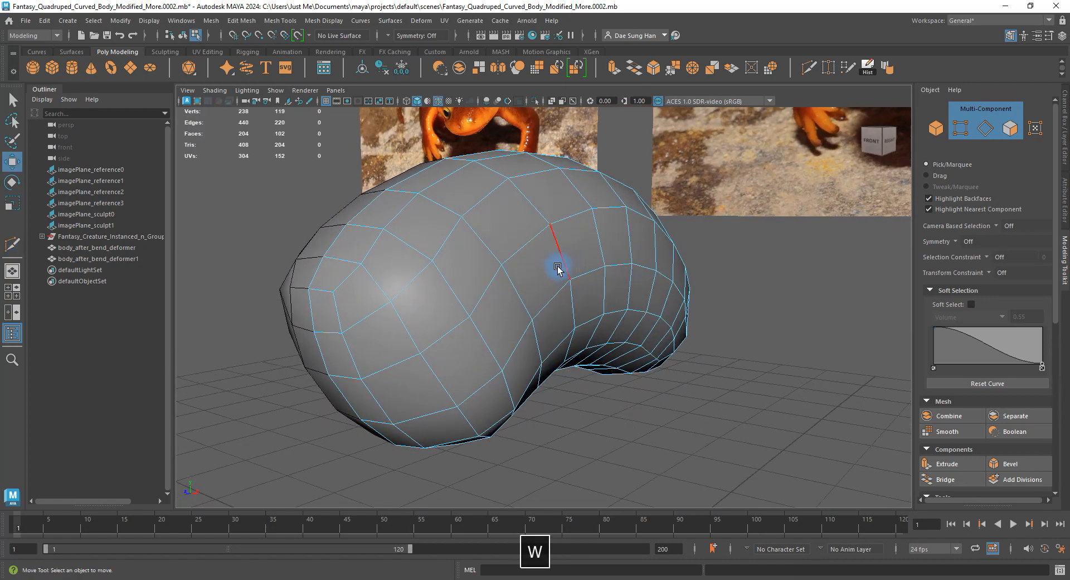
right_drag(581, 262, 577, 211)
Select the 14-edge loop around the body's middle and constrain moves to slide along edges.
double_click(573, 214)
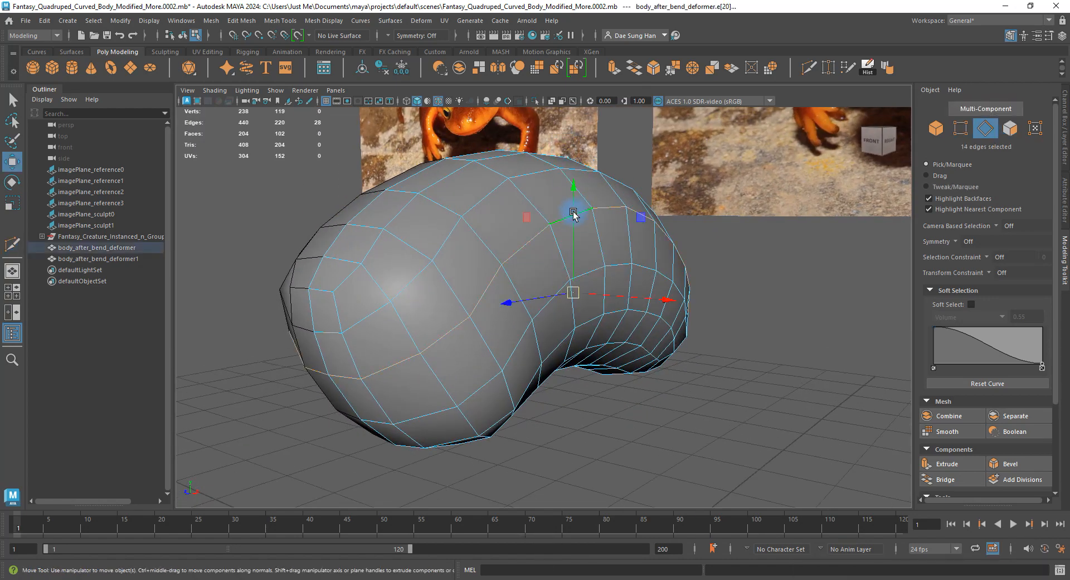
alt+drag(681, 259, 468, 279)
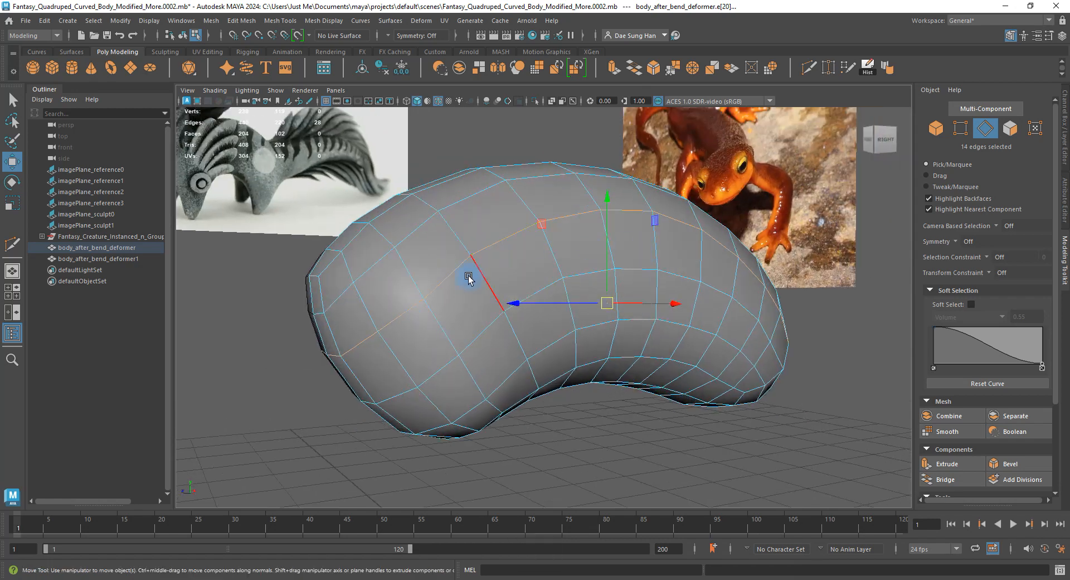
alt+drag(714, 308, 817, 299)
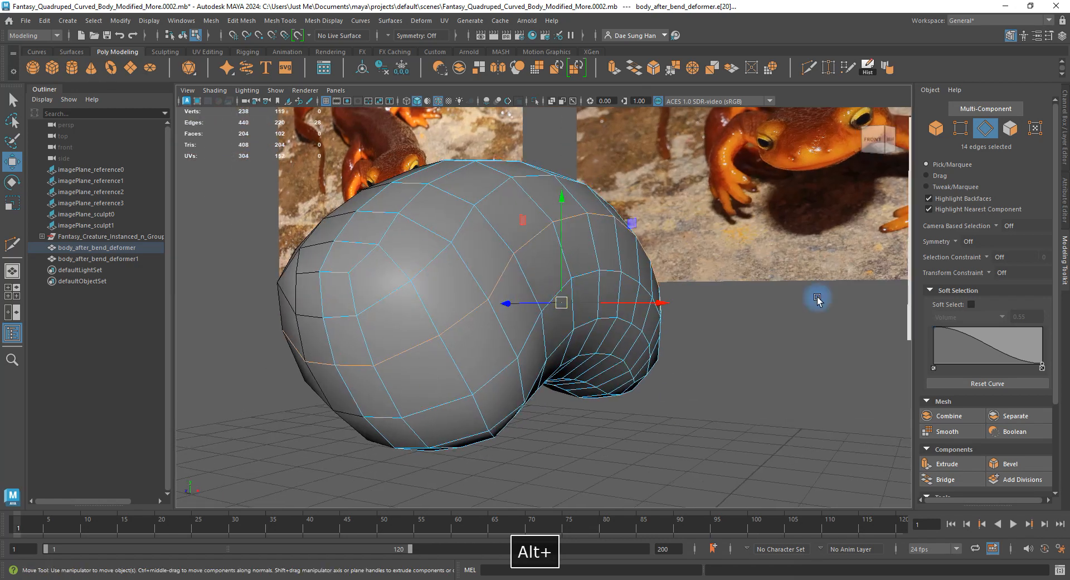
click(990, 272)
click(980, 272)
click(992, 274)
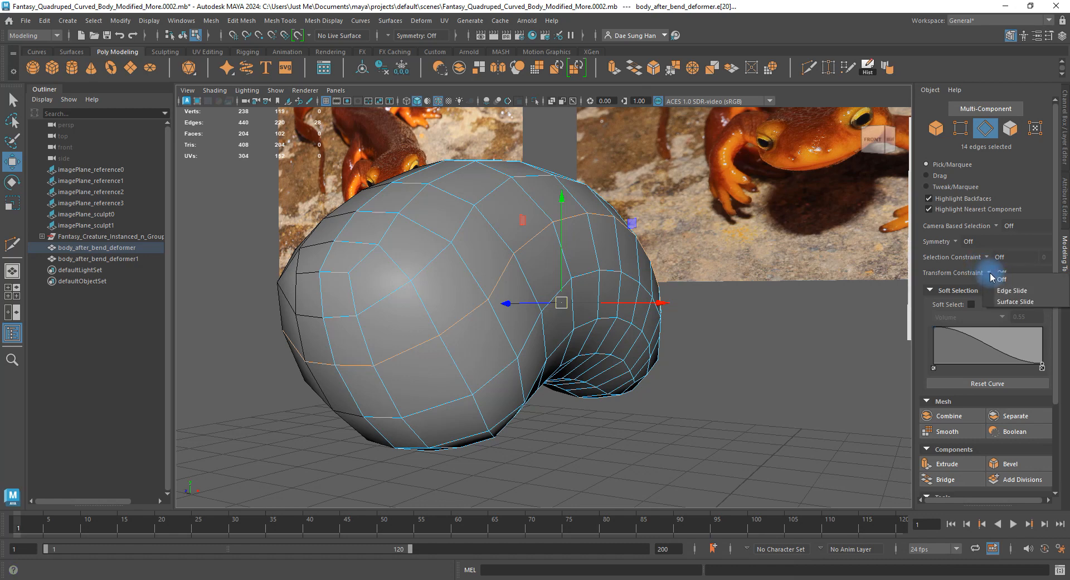
click(1013, 291)
alt+drag(724, 304, 558, 304)
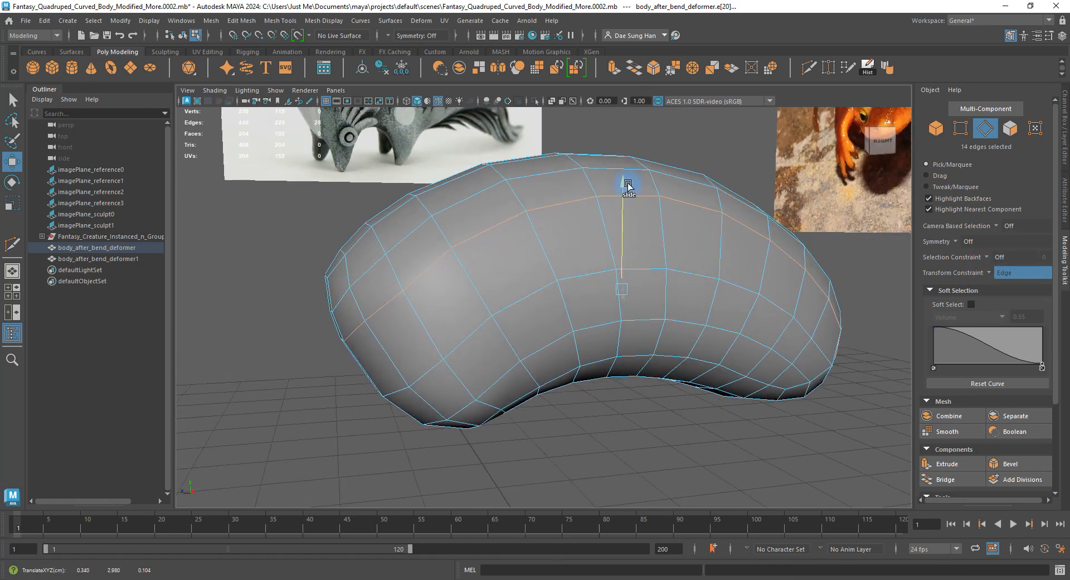
alt+drag(628, 187, 598, 268)
Compare the shifted loop in smooth and cage previews, then reselect the body in cage view.
key(3)
key(1)
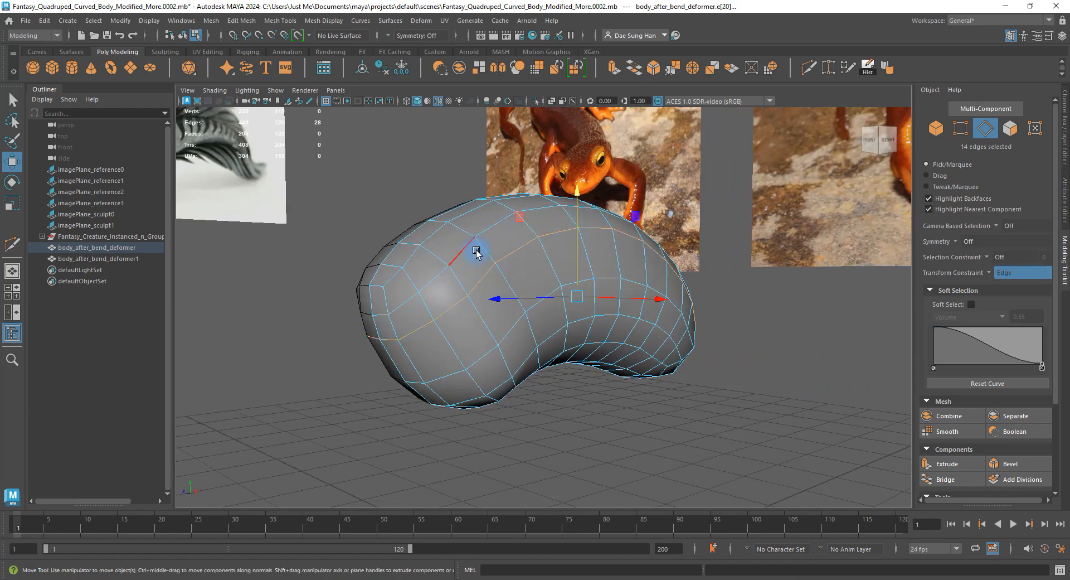
alt+drag(477, 252, 611, 174)
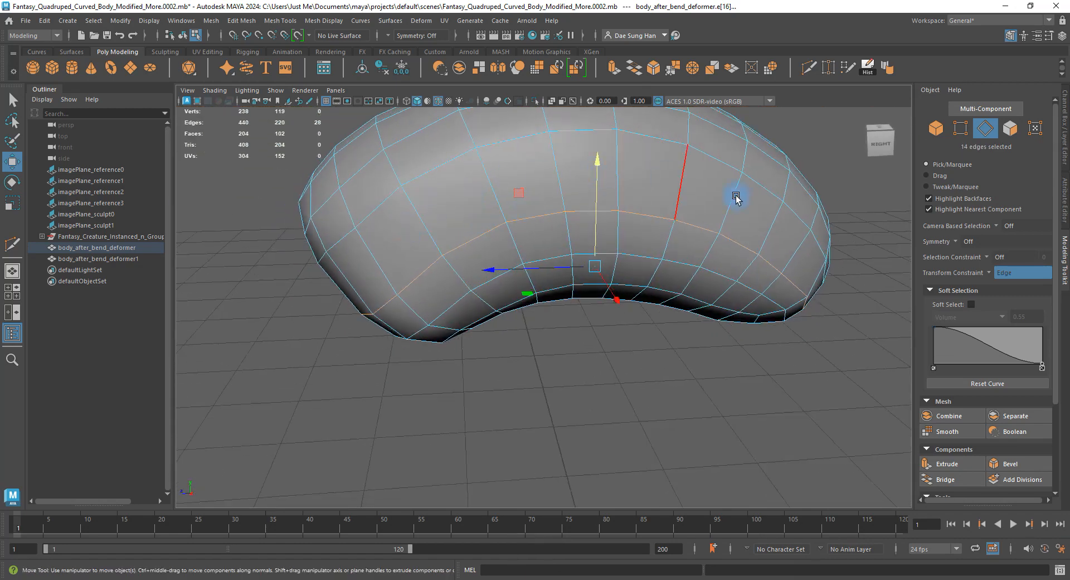
alt+drag(463, 272, 434, 252)
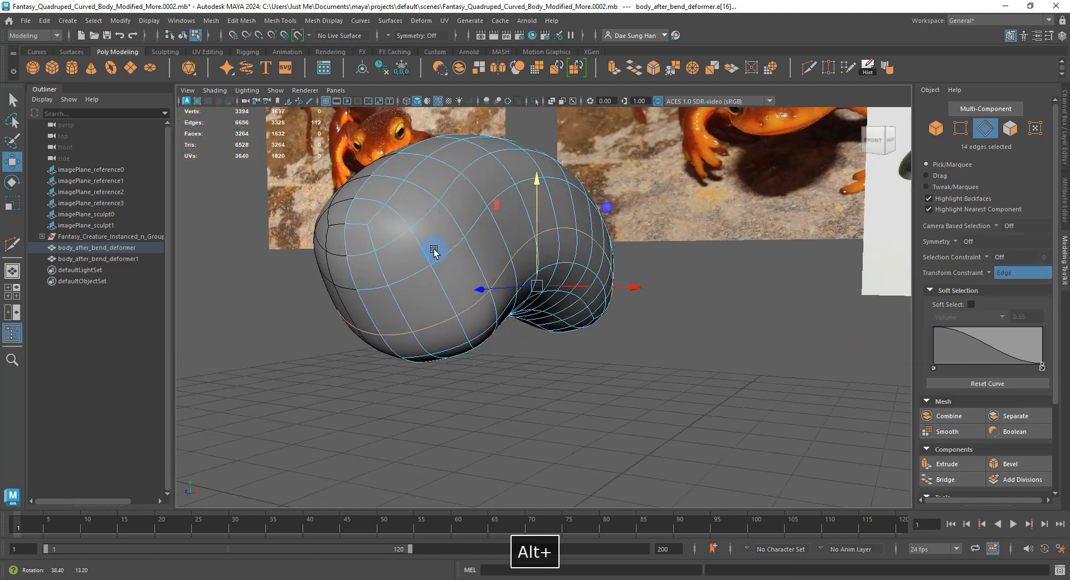
alt+right_drag(337, 255, 523, 265)
key(1)
alt+drag(523, 265, 397, 256)
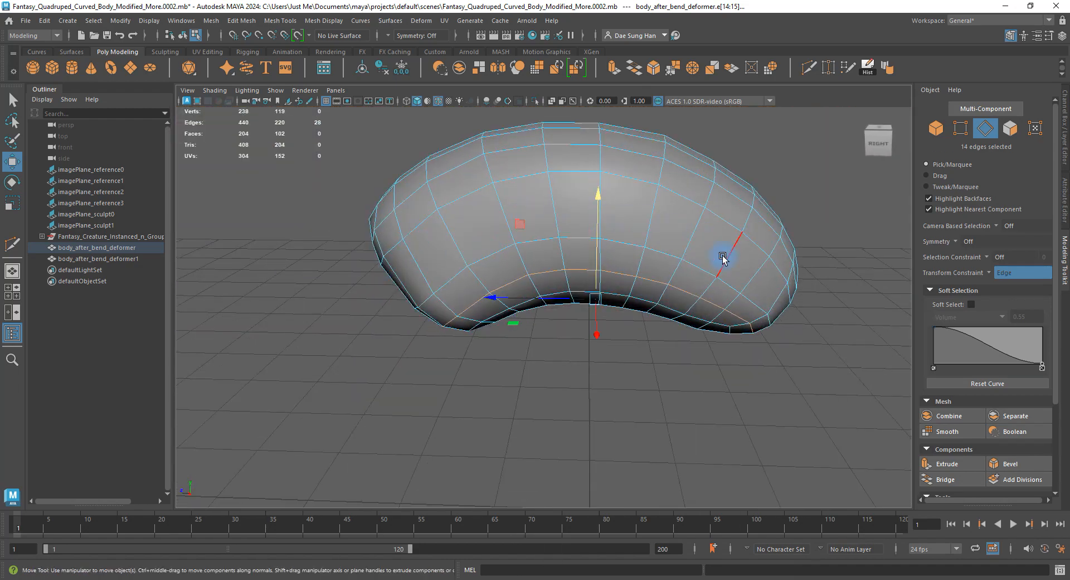
alt+drag(666, 305, 636, 270)
key(3)
right_drag(636, 269, 703, 243)
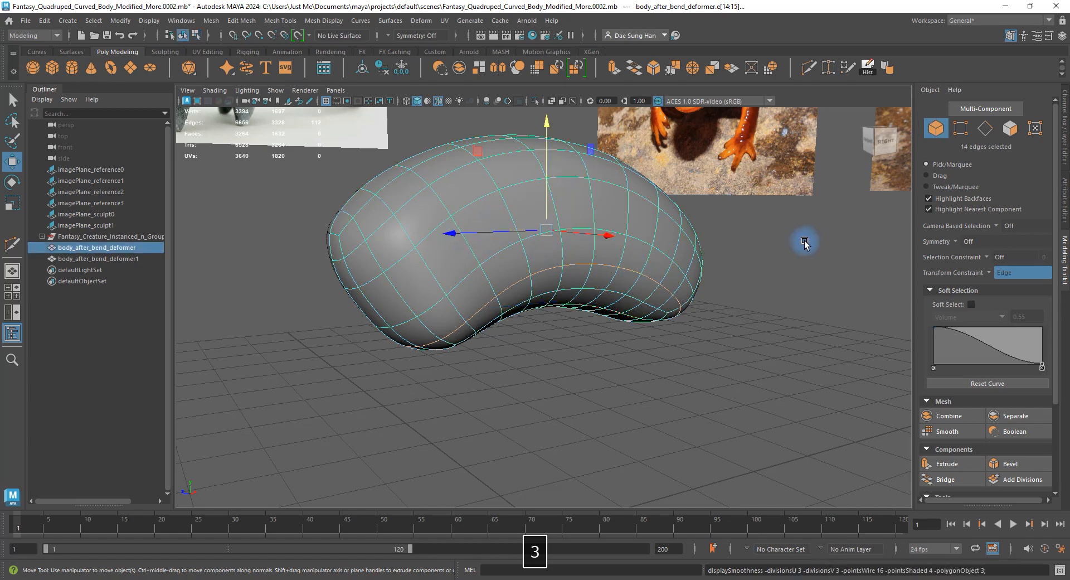
click(804, 243)
alt+drag(485, 265, 535, 270)
click(535, 269)
key(1)
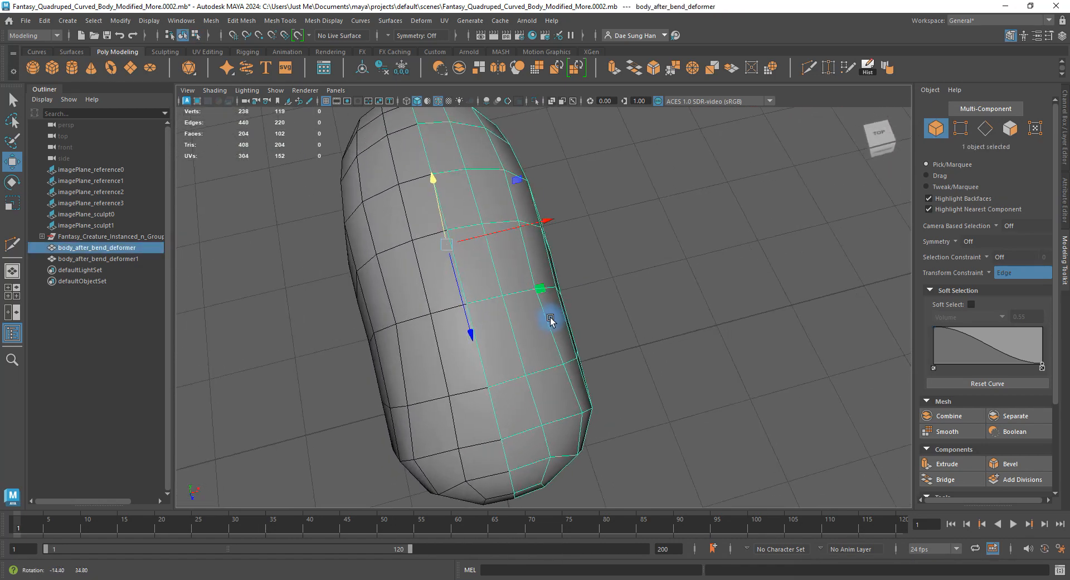
In component mode, select several adjacent faces on the upper front of the body.
alt+drag(416, 286, 531, 290)
alt+drag(462, 306, 431, 249)
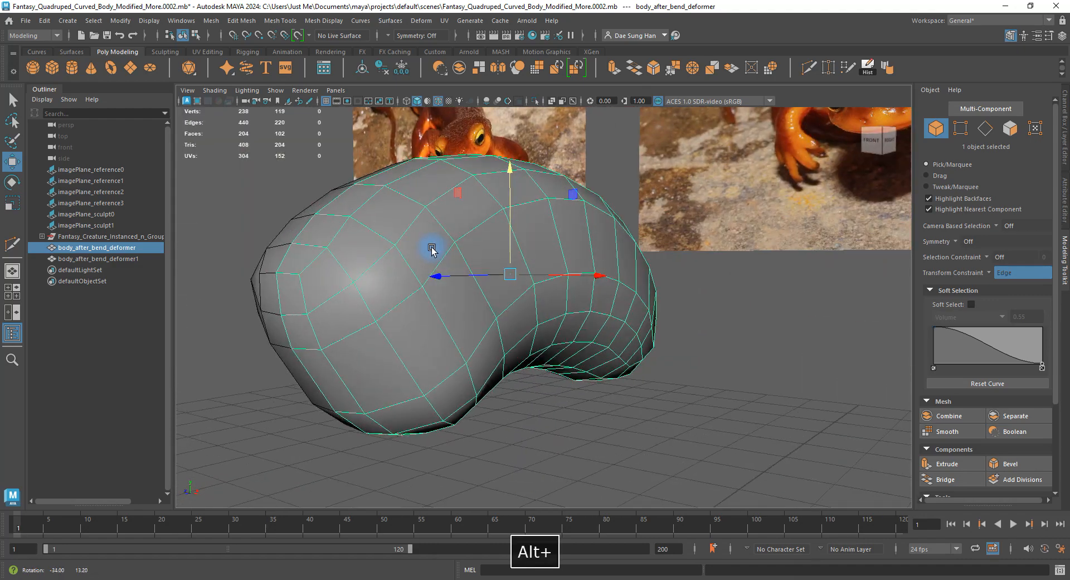
key(F7)
click(360, 203)
shift+click(387, 218)
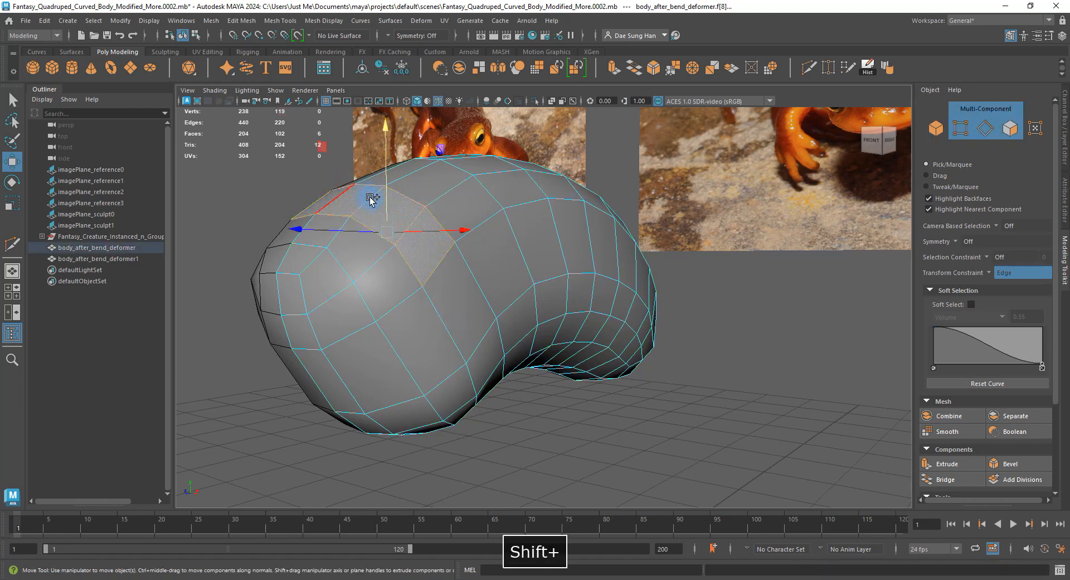
key(3)
mouse_move(411, 291)
alt+mouse_down()
mouse_move(361, 273)
mouse_move(392, 290)
mouse_move(412, 270)
mouse_move(478, 266)
mouse_move(411, 291)
alt+mouse_up()
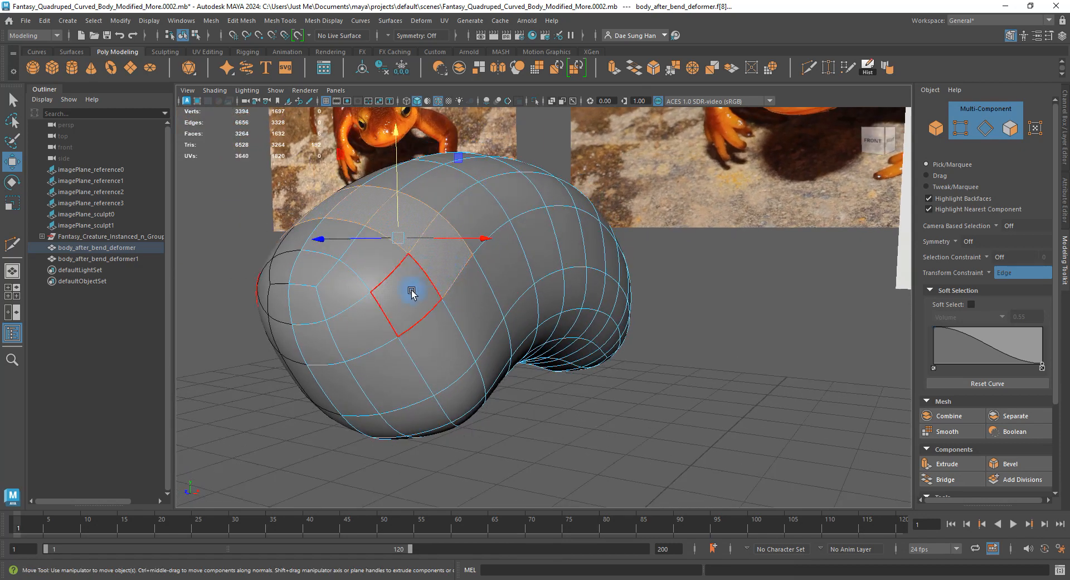
shift+click(315, 271)
shift+click(390, 372)
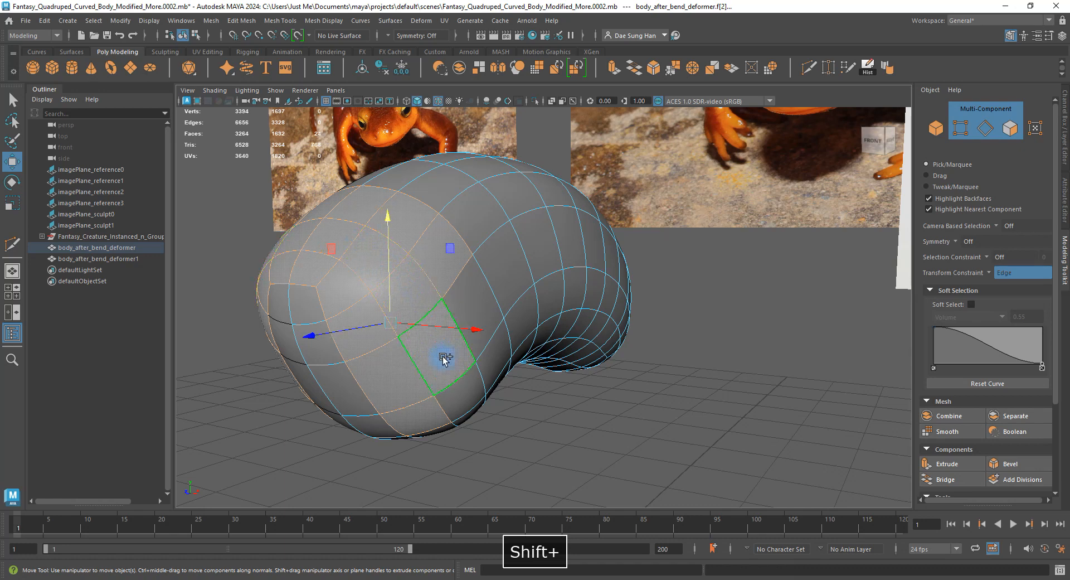
Add a lower front face, remove a stray face, and inspect the patch in cage view.
alt+drag(442, 358, 382, 314)
shift+click(368, 368)
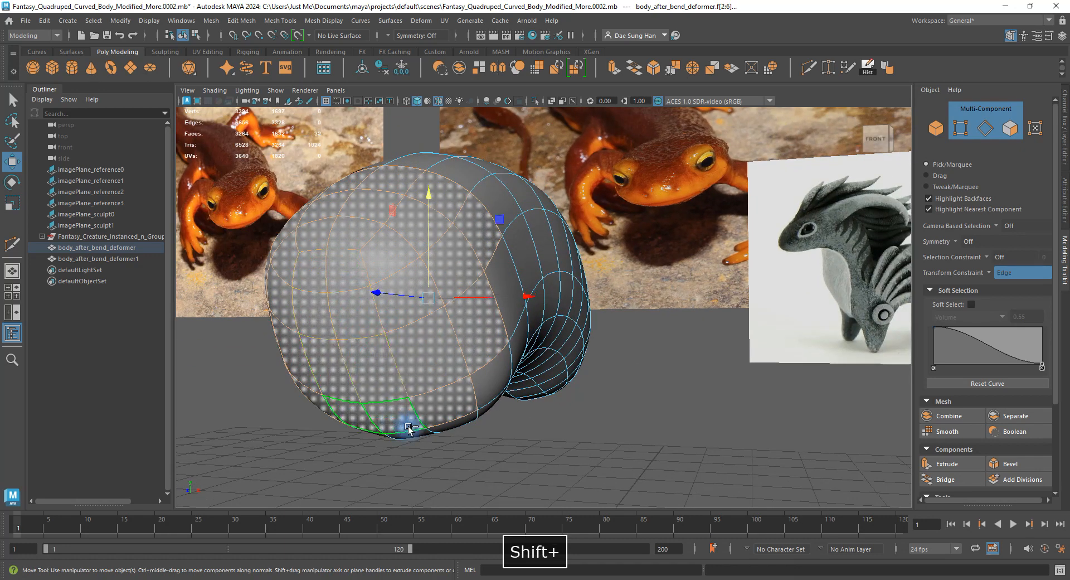
alt+drag(368, 368, 423, 378)
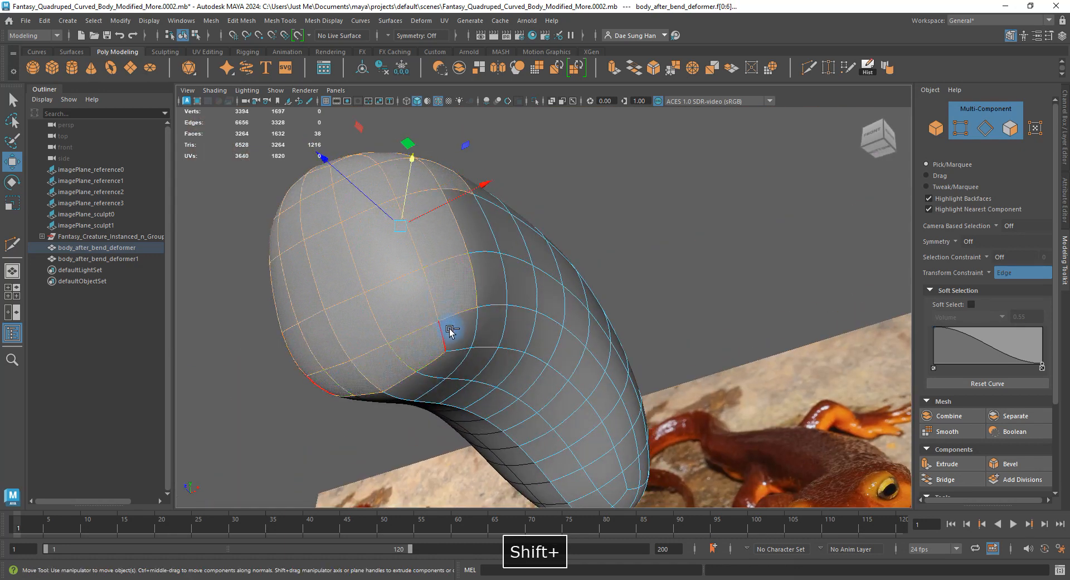
alt+drag(450, 331, 461, 264)
ctrl+click(415, 256)
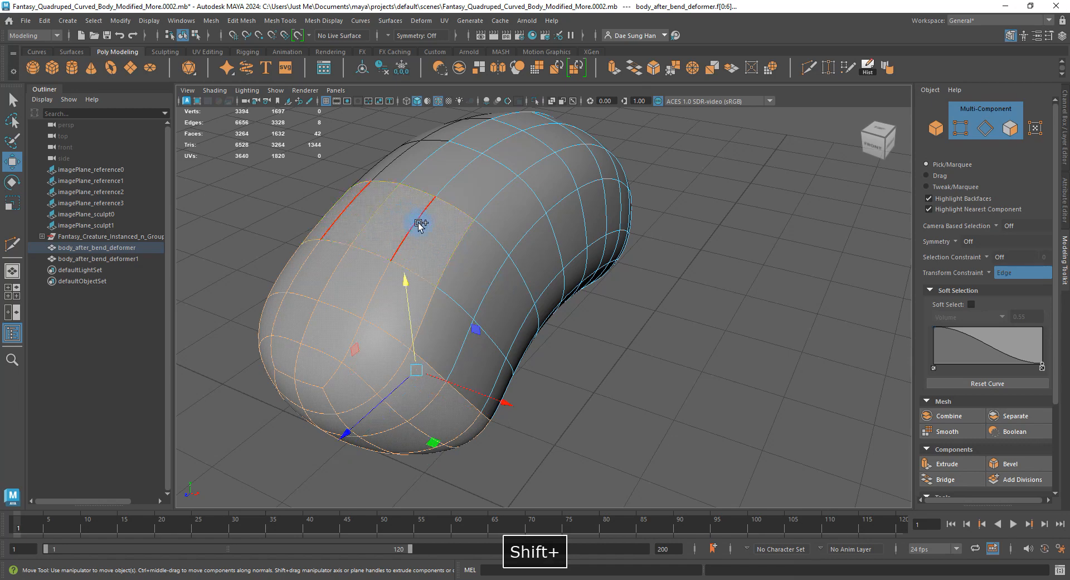
alt+drag(420, 224, 452, 204)
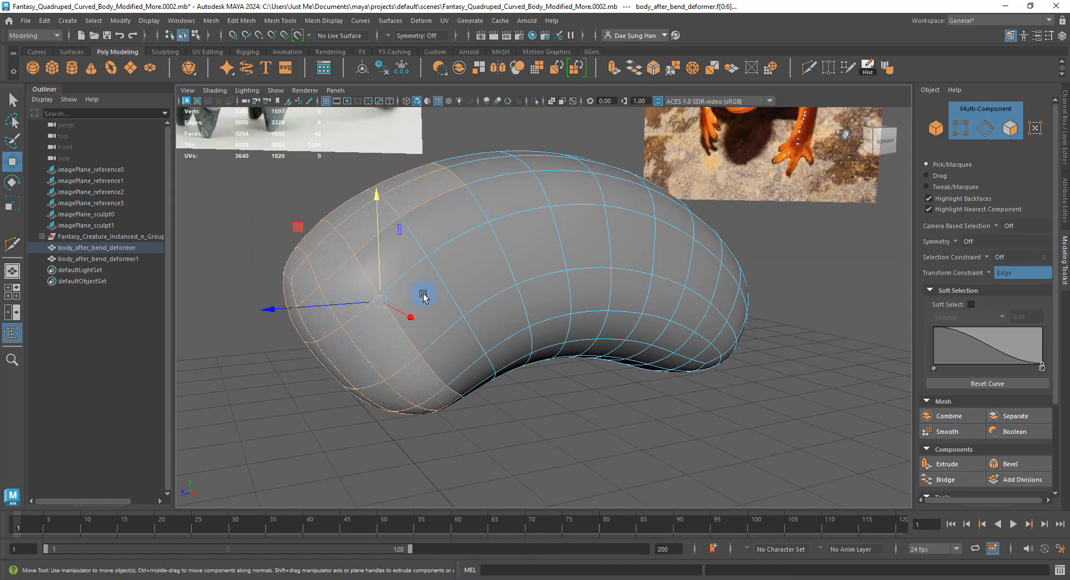
alt+drag(423, 295, 456, 207)
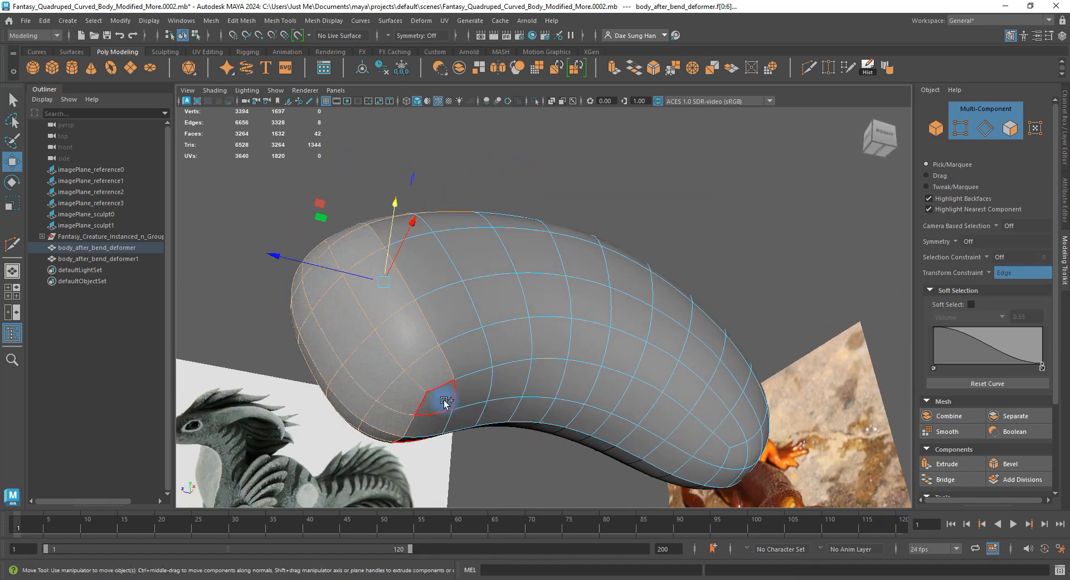
alt+drag(504, 370, 524, 277)
key(1)
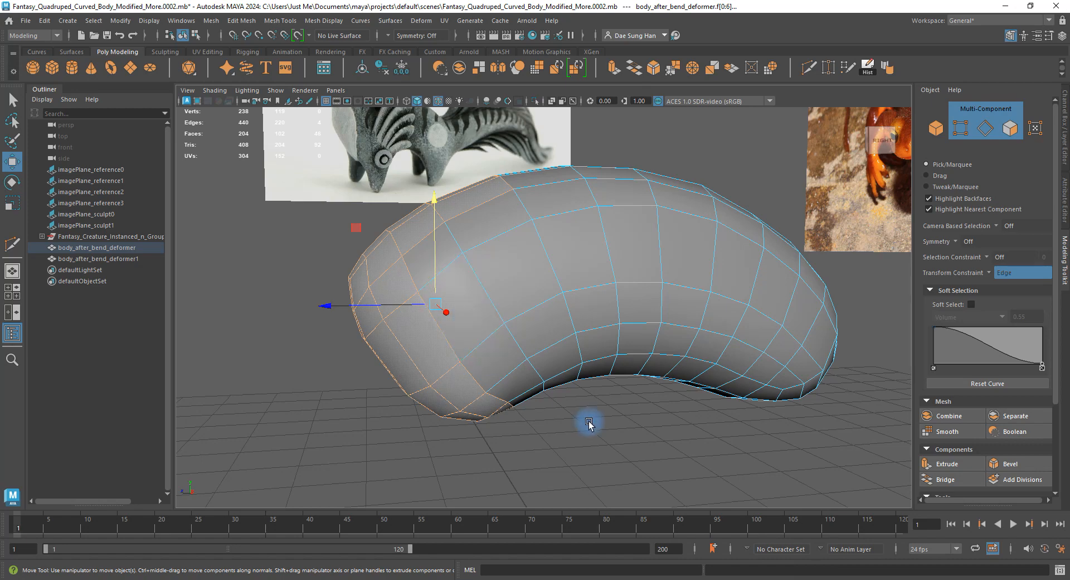
Select an edge loop near the body's front end and start sliding it along the surface.
click(581, 464)
alt+drag(466, 366, 486, 365)
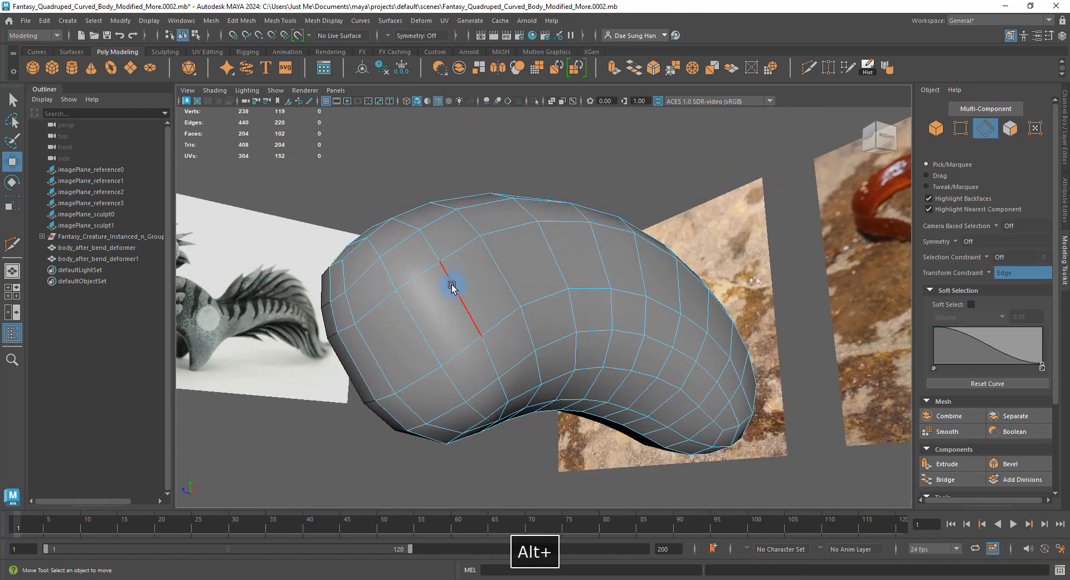
double_click(421, 326)
alt+drag(418, 318, 909, 341)
alt+drag(367, 383, 370, 295)
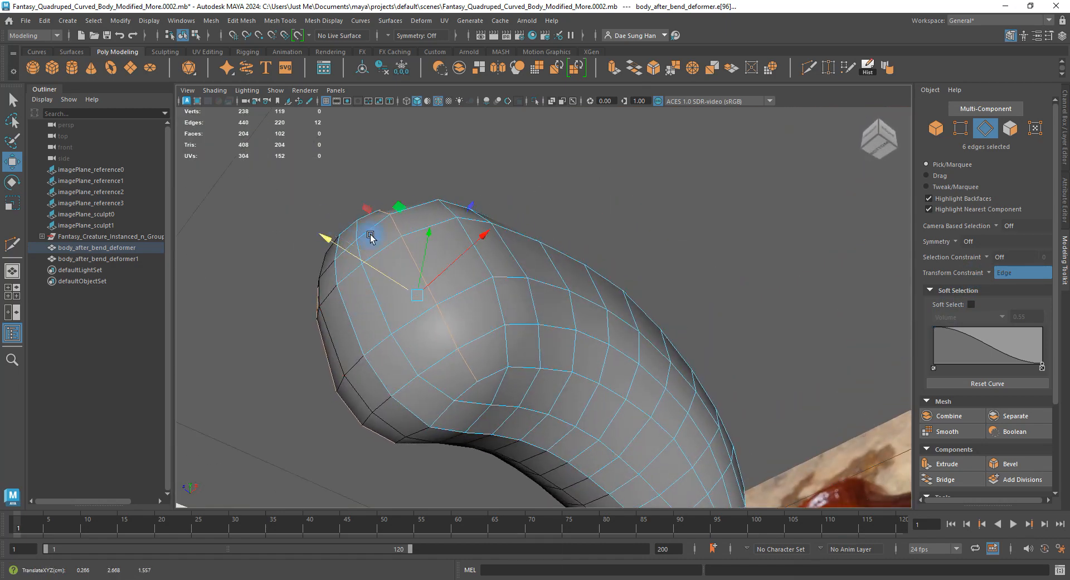
alt+drag(371, 237, 398, 302)
click(344, 323)
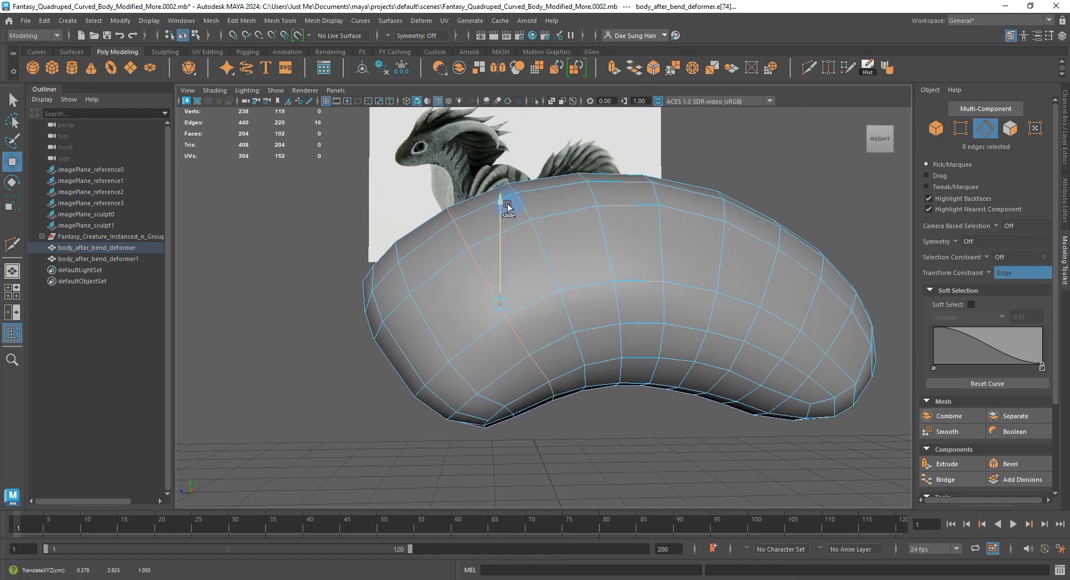
Slide the edge loop upward, preview the smoothed body, and clear the selection.
alt+drag(499, 215, 515, 256)
drag(575, 209, 576, 198)
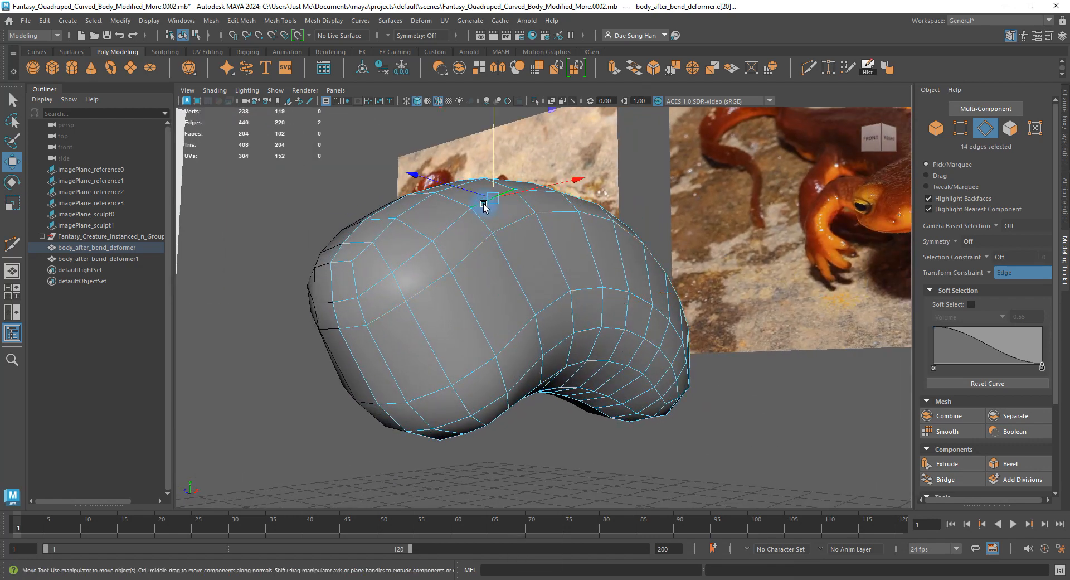
alt+drag(484, 208, 482, 274)
key(3)
click(679, 207)
key(alt+5)
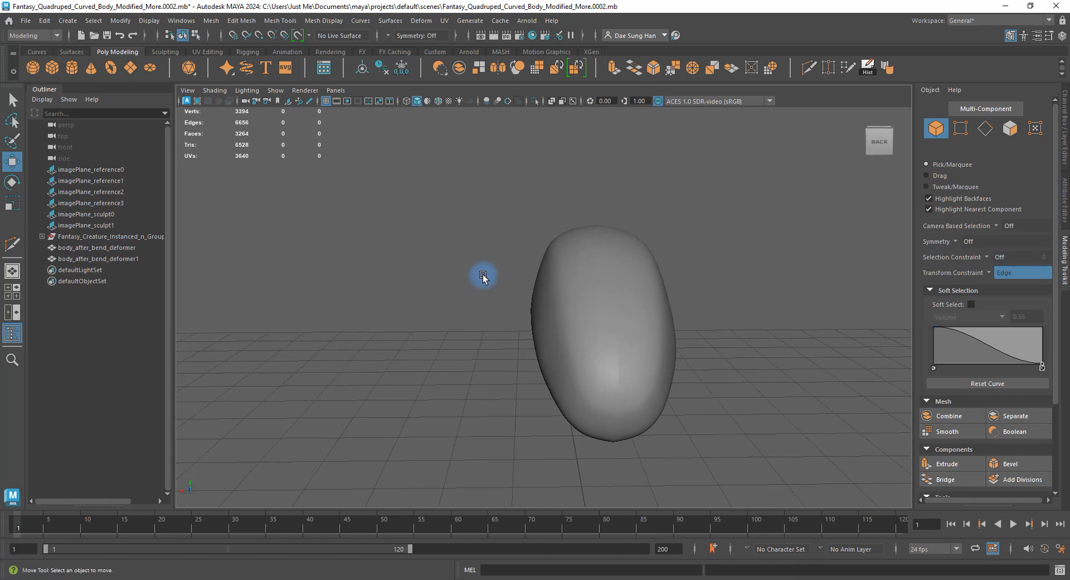
Select an edge loop around the curved body and check it with smooth preview on and off.
alt+drag(544, 252, 563, 274)
click(578, 258)
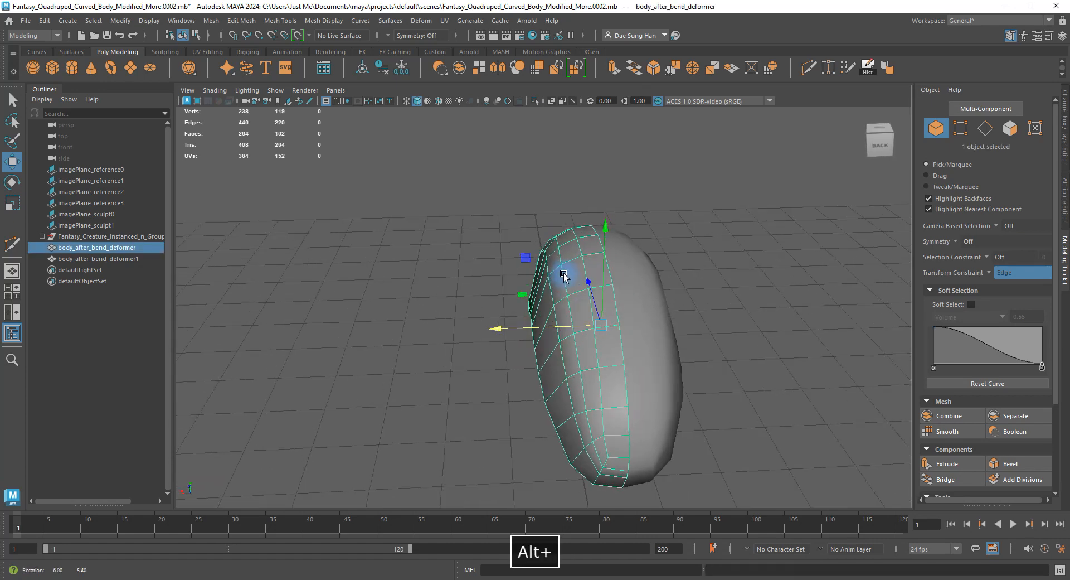
alt+right_drag(564, 274, 585, 190)
double_click(597, 227)
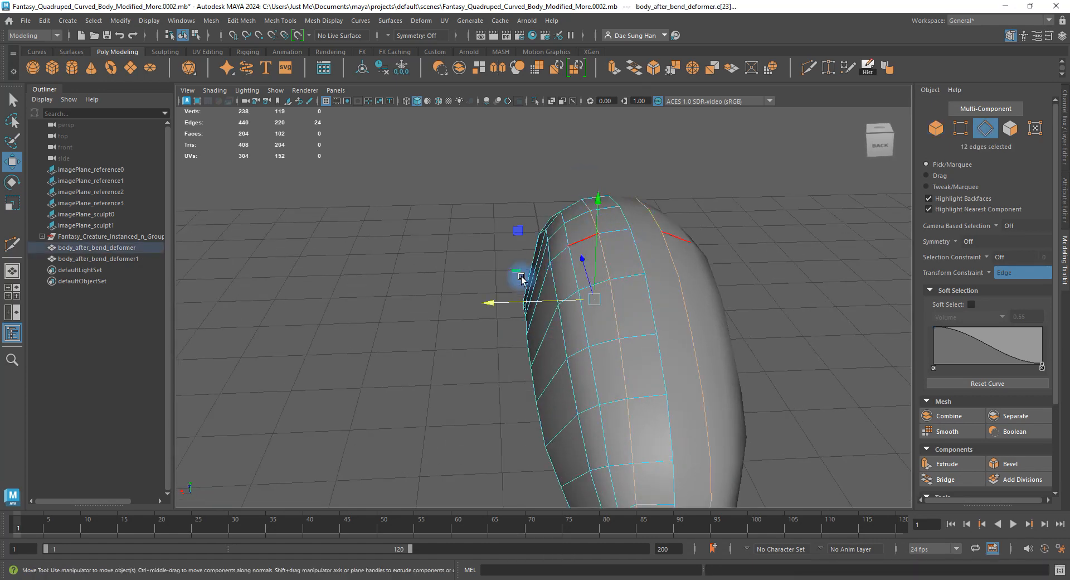
alt+drag(522, 277, 712, 274)
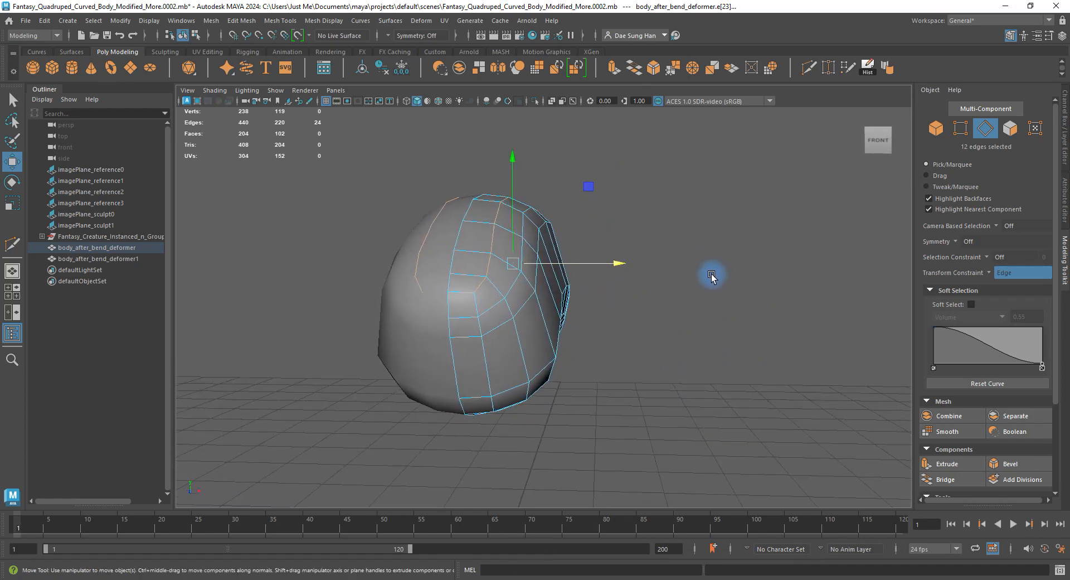
key(3)
alt+drag(613, 264, 340, 284)
alt+drag(567, 240, 545, 252)
key(1)
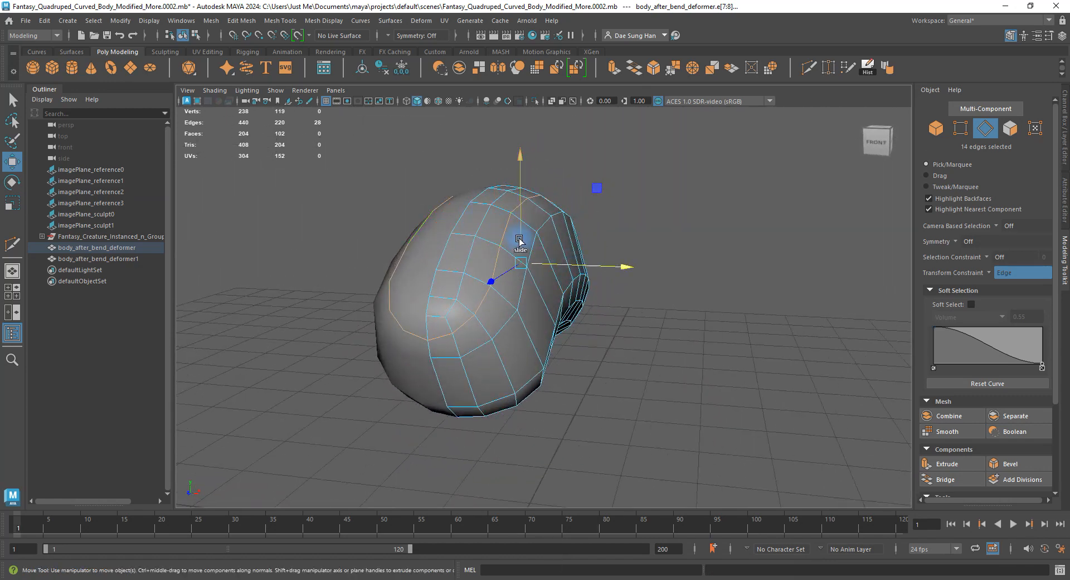
Slide an edge loop around the front end, then preview smoothed and reselect the whole body.
alt+drag(514, 251, 530, 231)
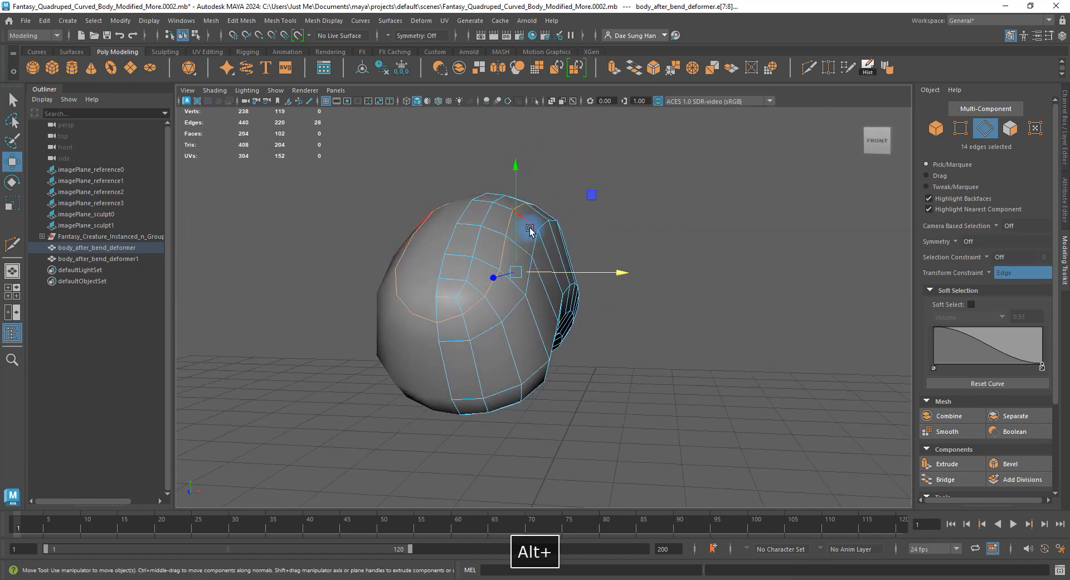
double_click(533, 240)
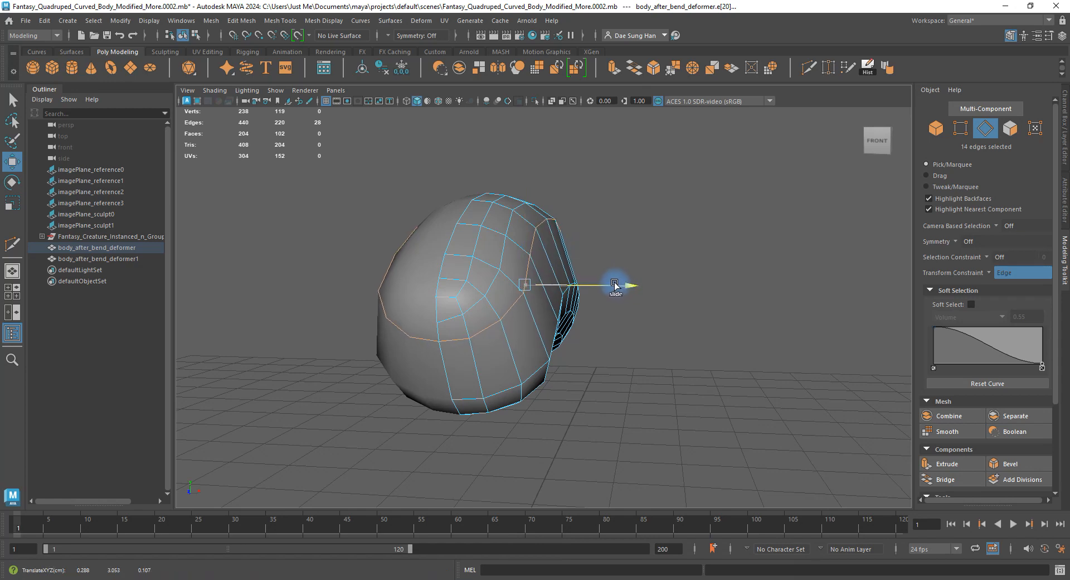
alt+drag(546, 297, 390, 324)
key(1)
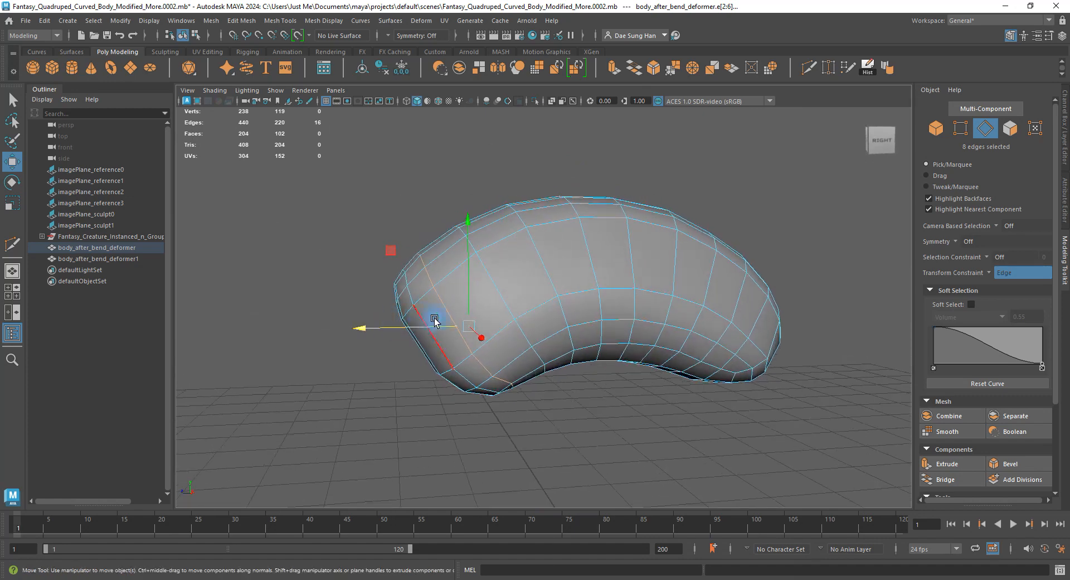
key(3)
double_click(591, 177)
alt+drag(583, 261, 681, 270)
click(534, 286)
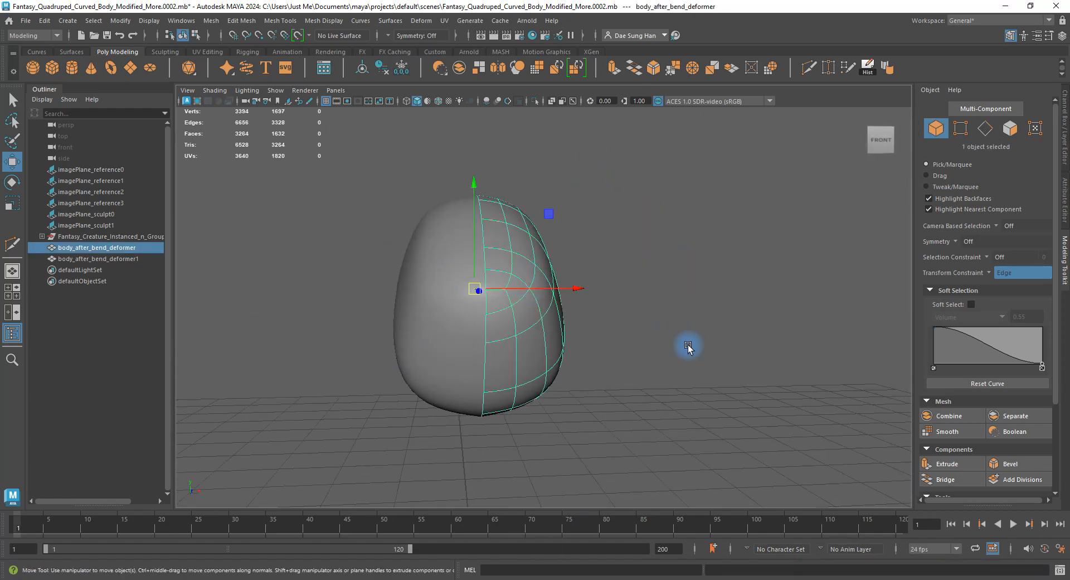
Frame the body side-on against the reference image and select it.
alt+drag(687, 348, 547, 357)
alt+right_drag(548, 357, 307, 283)
alt+drag(501, 304, 468, 340)
alt+right_drag(491, 343, 800, 379)
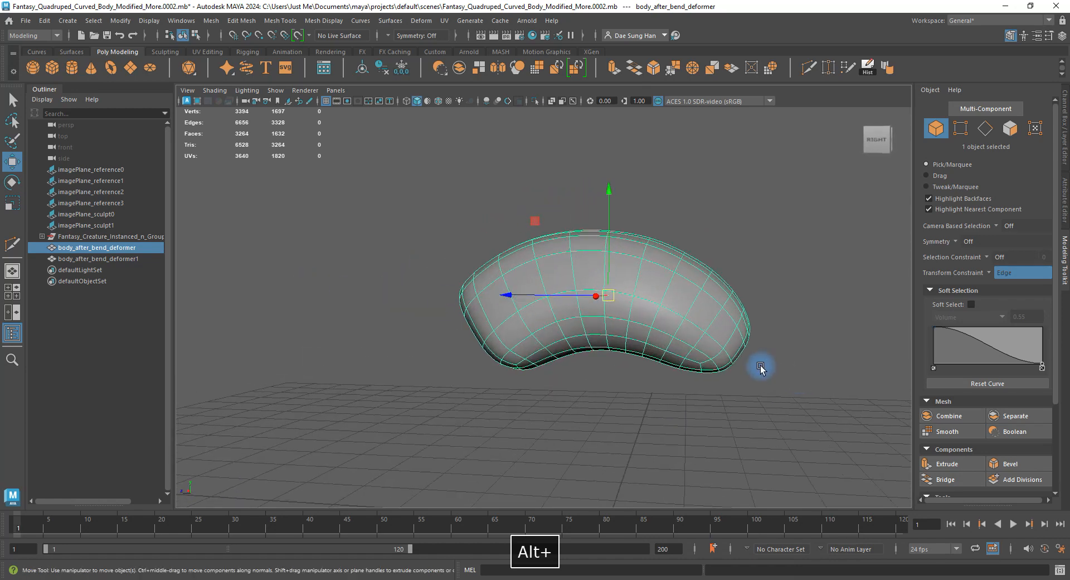
click(809, 380)
alt+drag(809, 380, 647, 351)
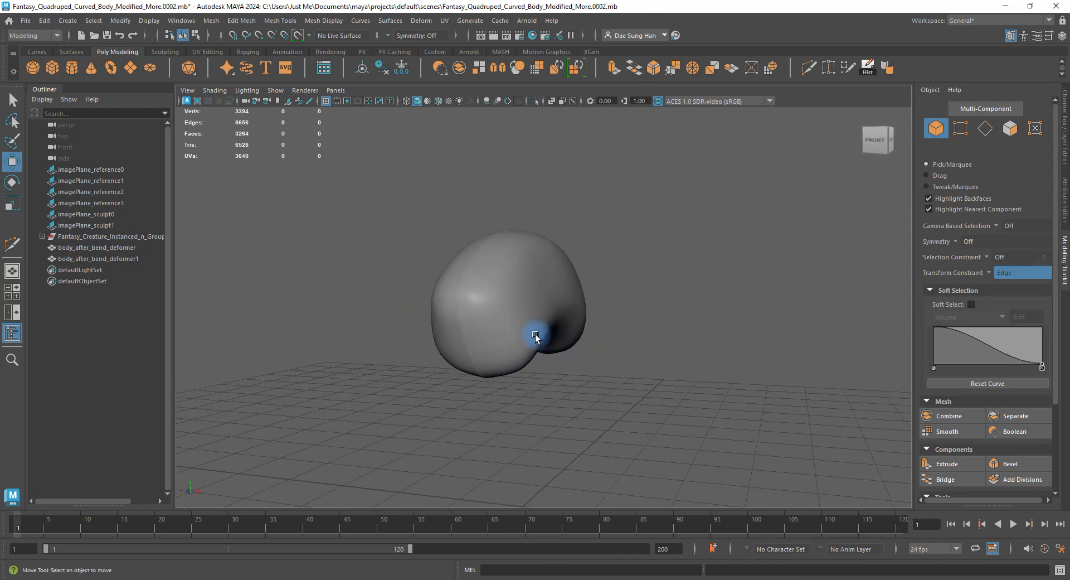
alt+drag(535, 334, 590, 349)
key(space)
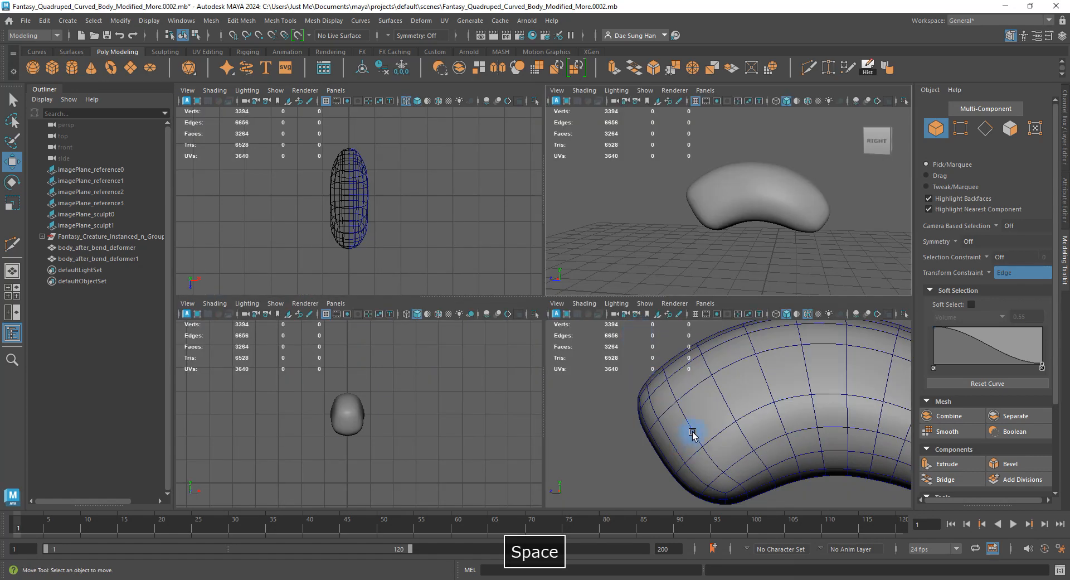
alt+right_drag(693, 434, 576, 406)
key(space)
alt+drag(576, 408, 553, 396)
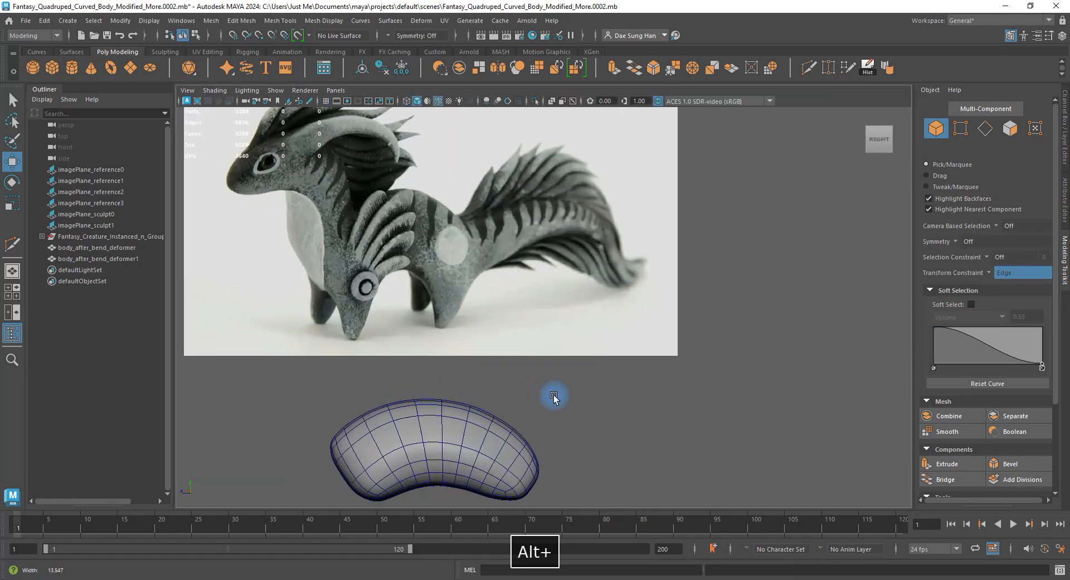
alt+right_drag(553, 396, 556, 396)
alt+middle_drag(447, 373, 490, 334)
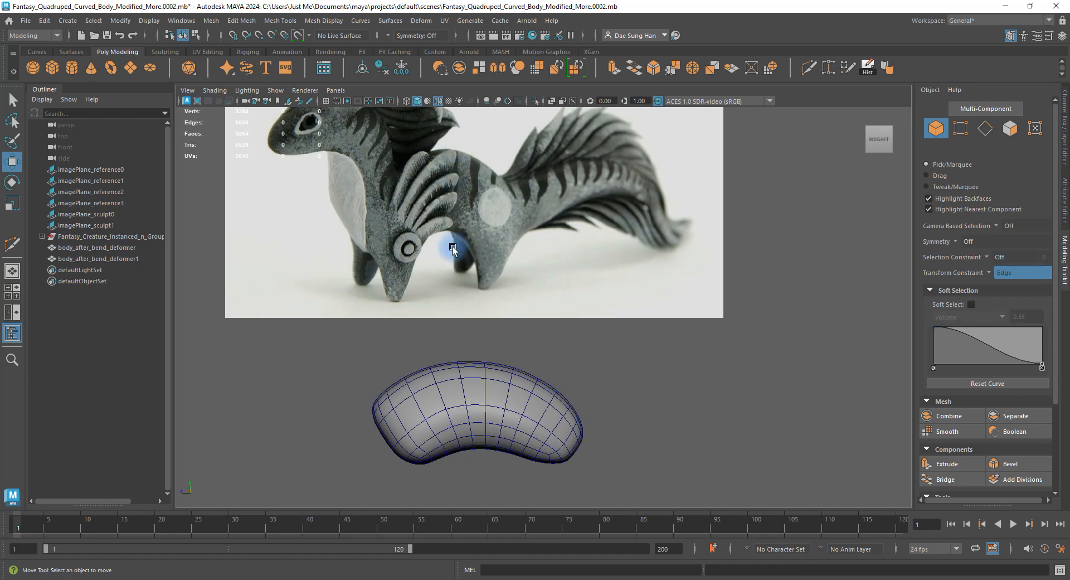
alt+right_drag(453, 246, 652, 396)
click(493, 408)
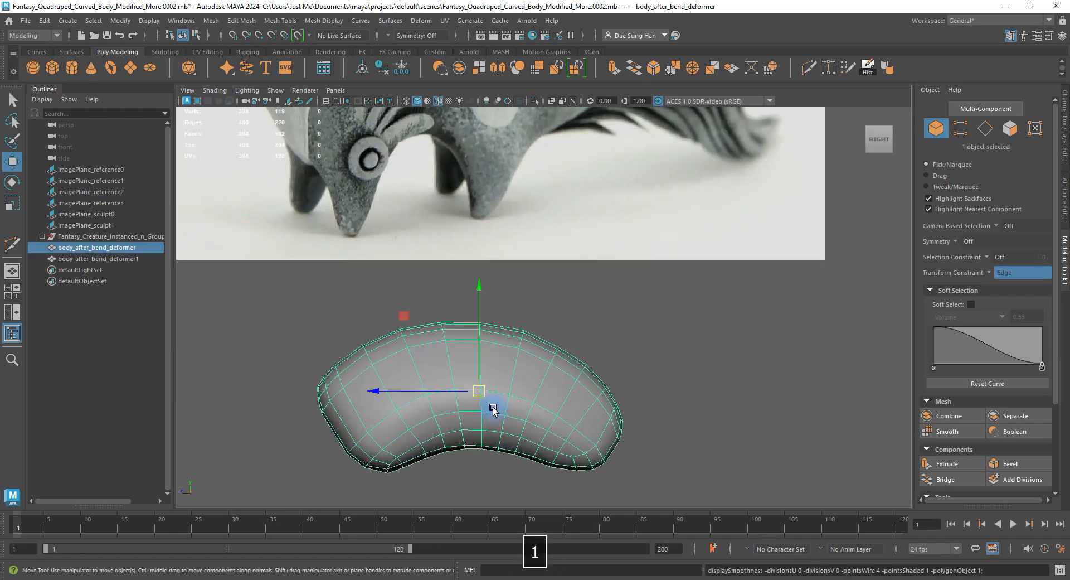
alt+middle_drag(467, 371, 469, 311)
alt+right_drag(502, 326, 557, 279)
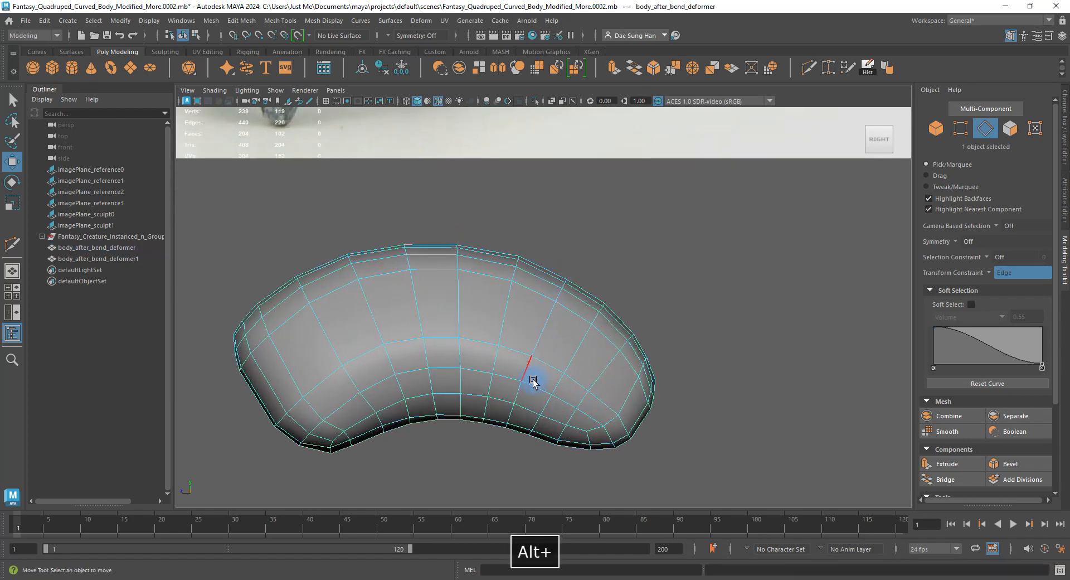
Move the edge loop running along the body's side slightly lower.
double_click(507, 398)
alt+right_drag(507, 398, 585, 376)
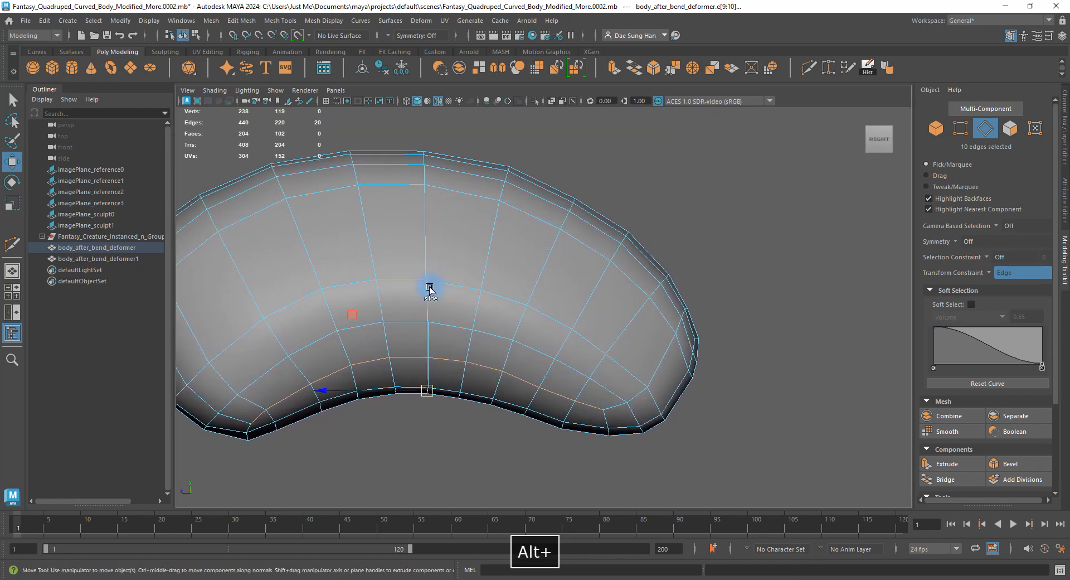
drag(429, 288, 421, 289)
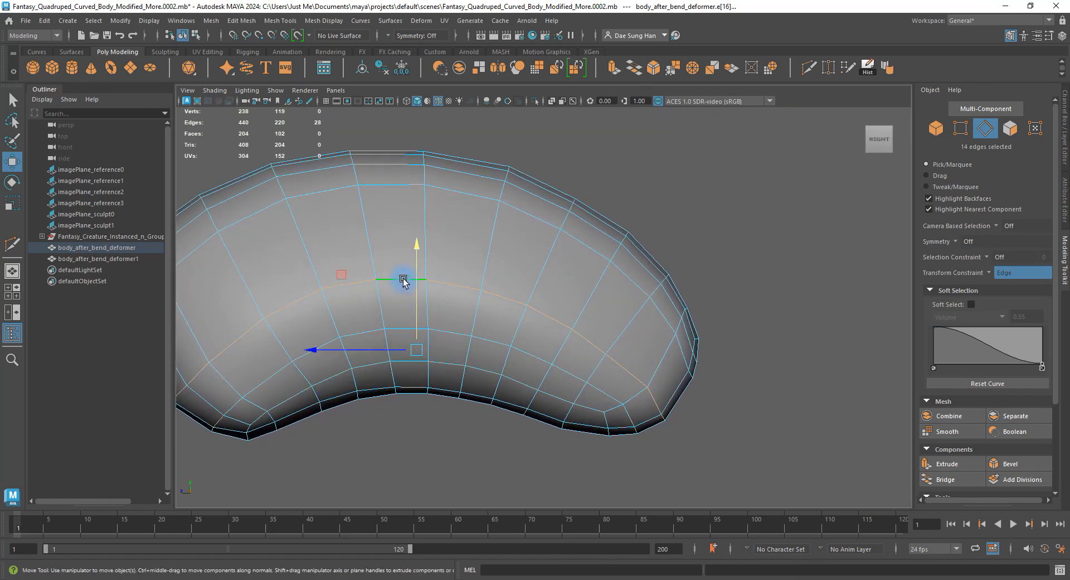
alt+right_drag(414, 282, 485, 289)
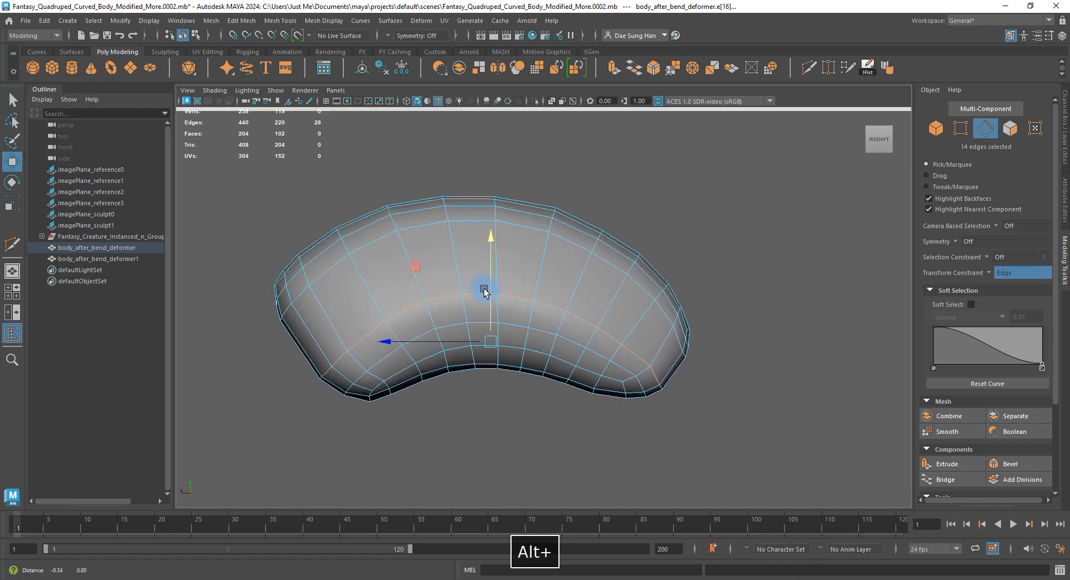
Check the smooth preview, return to the cage, and save as Fantasy_Quadruped_Curved_Body_Modified_More.0003.mb.
key(3)
click(686, 262)
key(space)
key(space)
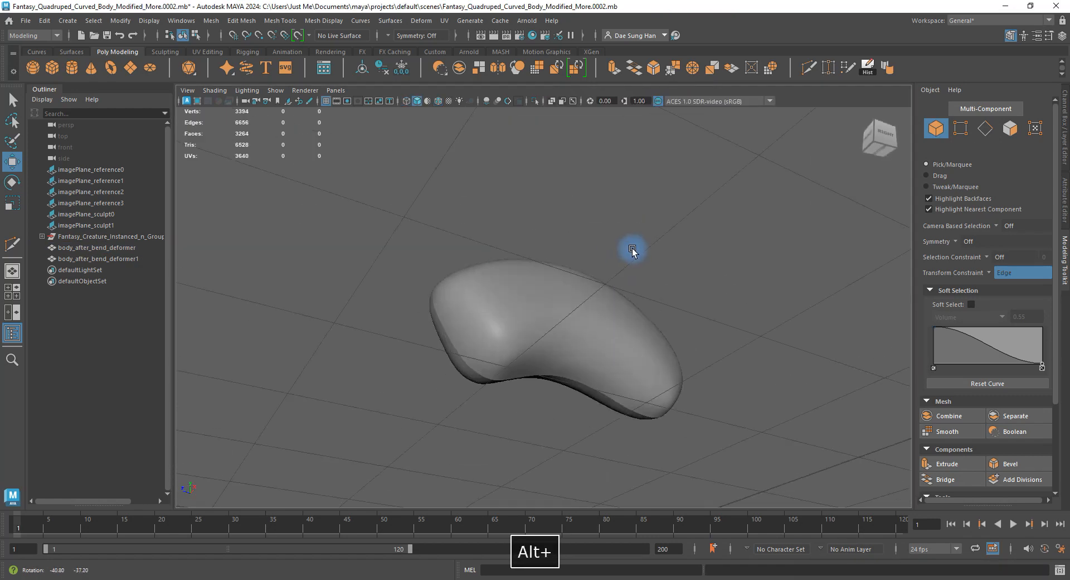
alt+drag(633, 250, 661, 277)
click(579, 292)
key(1)
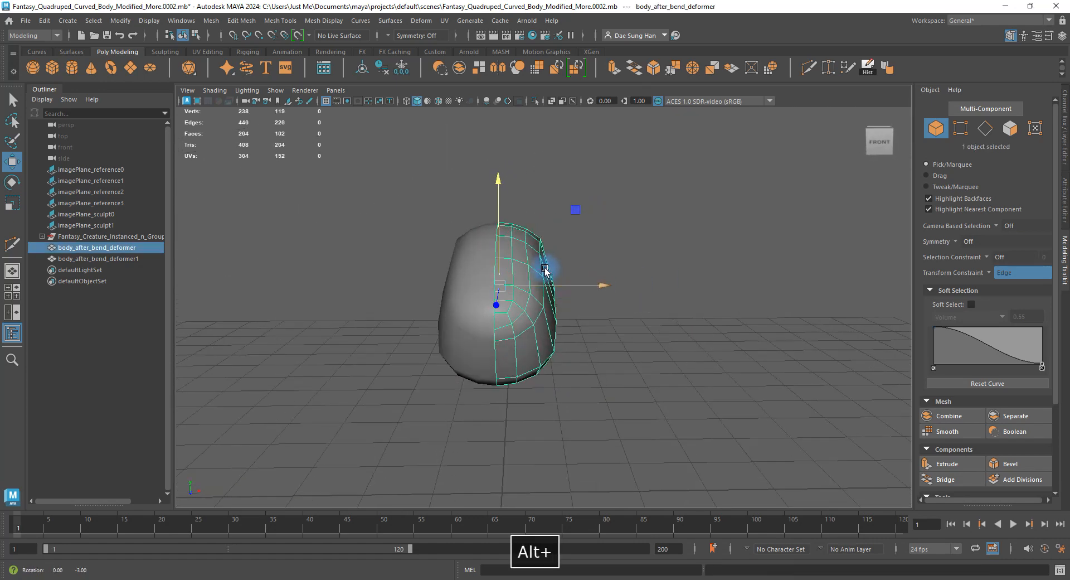
alt+drag(545, 271, 504, 246)
key(ctrl+alt+s)
shift+right_click(512, 233)
Start a Multi-Cut at the shoulder, removing two points and placing new ones along the edge.
click(446, 232)
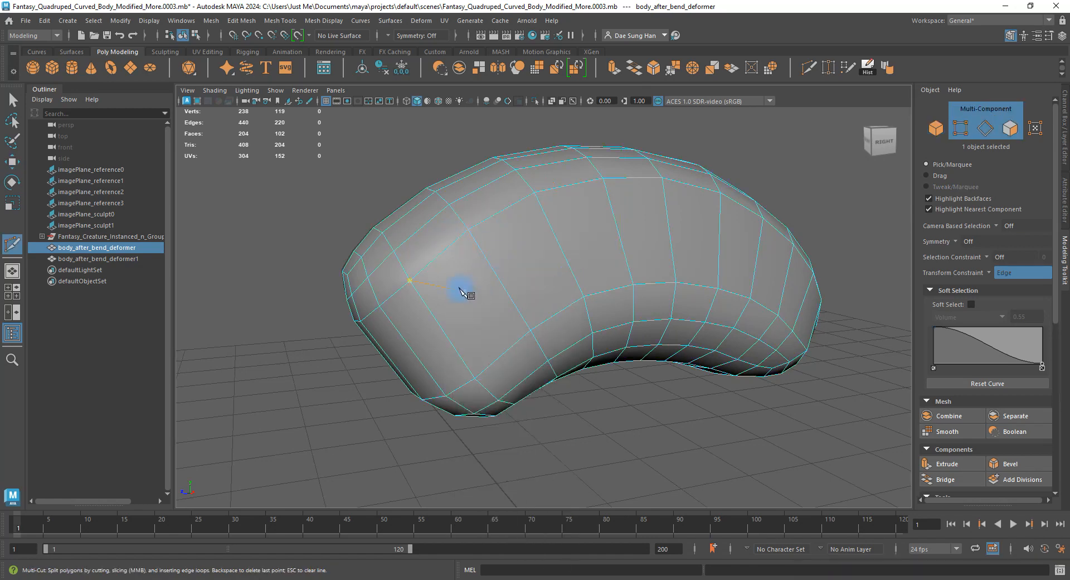
alt+drag(453, 291, 434, 281)
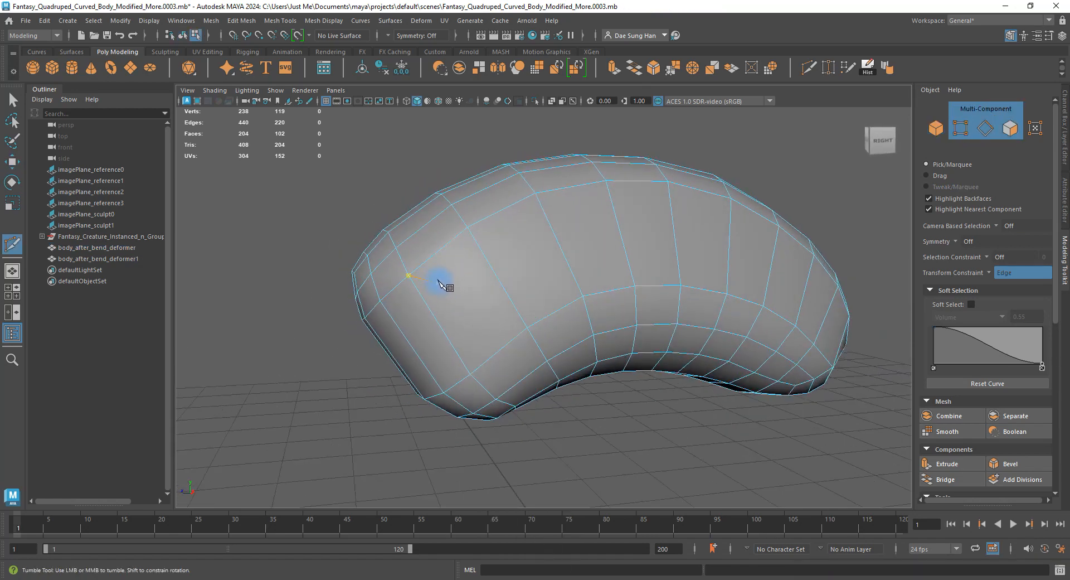
mouse_move(485, 308)
alt+mouse_down()
mouse_move(545, 291)
mouse_move(492, 301)
alt+mouse_up()
alt+right_drag(492, 301, 460, 272)
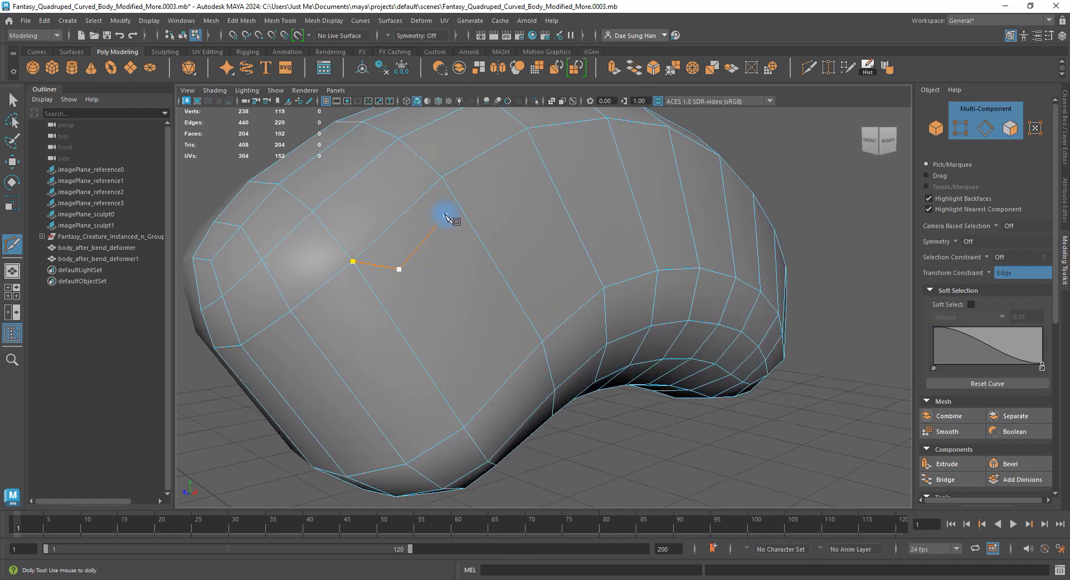
key(BackSpace)
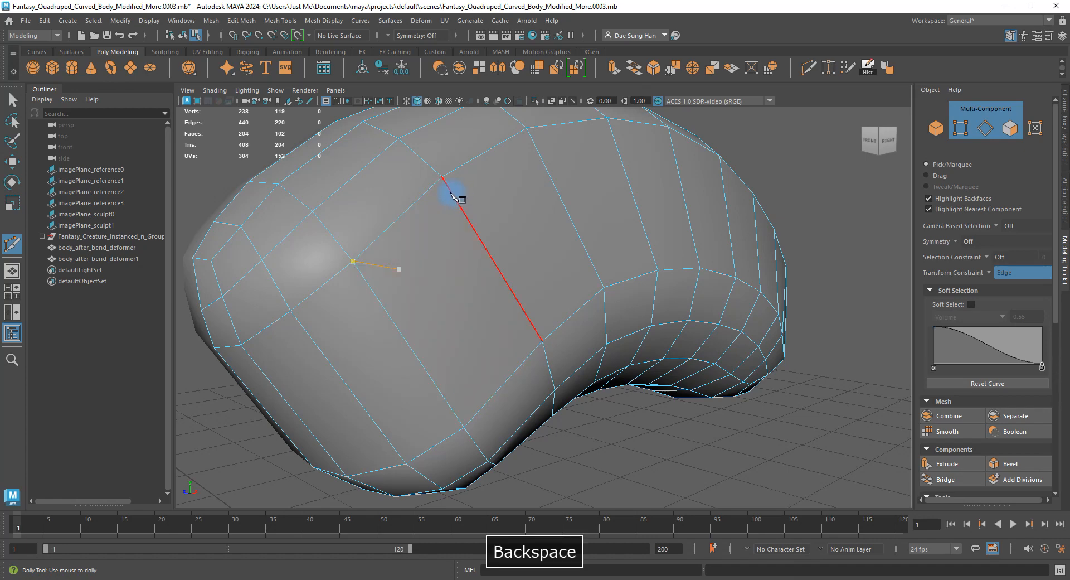
key(BackSpace)
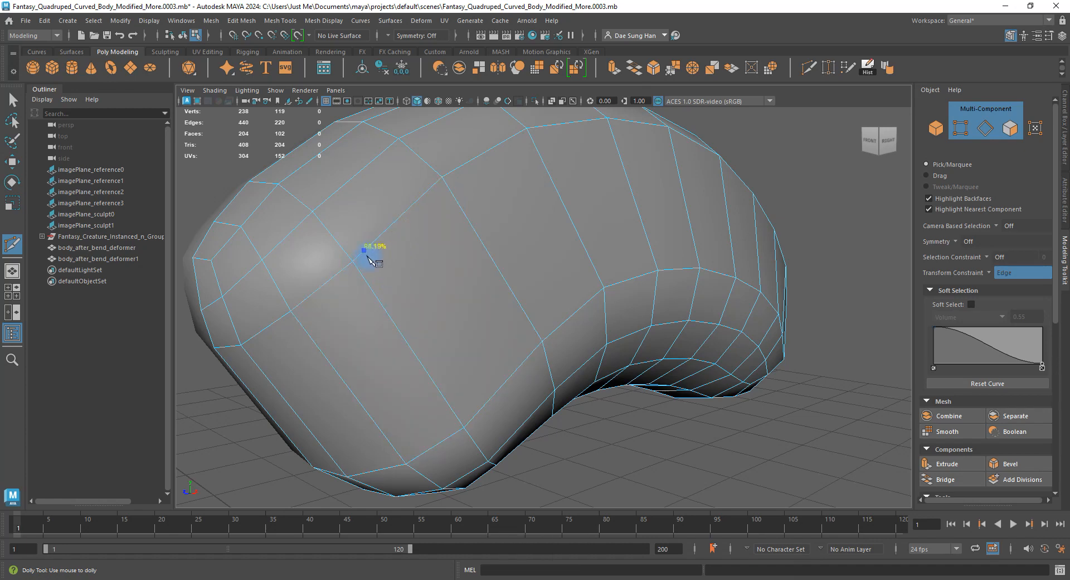
alt+drag(363, 277, 409, 325)
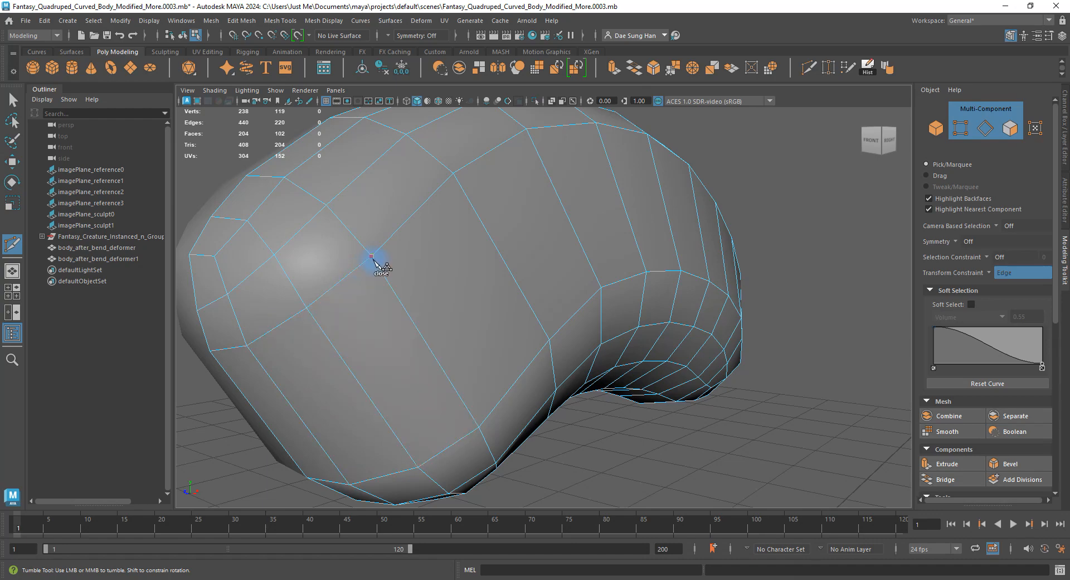
alt+drag(379, 260, 399, 293)
alt+drag(485, 287, 403, 288)
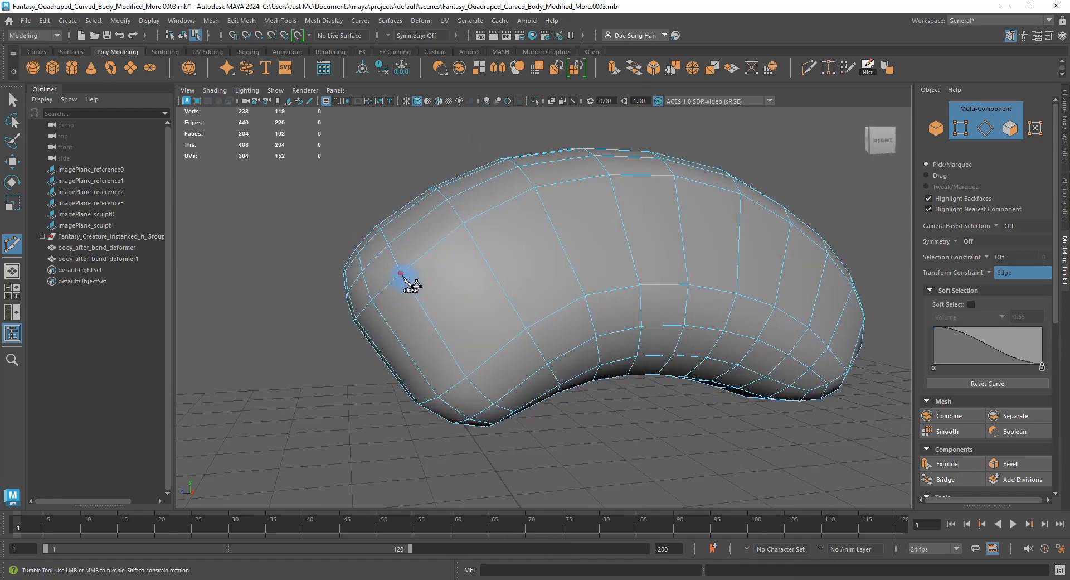
alt+right_drag(401, 273, 480, 305)
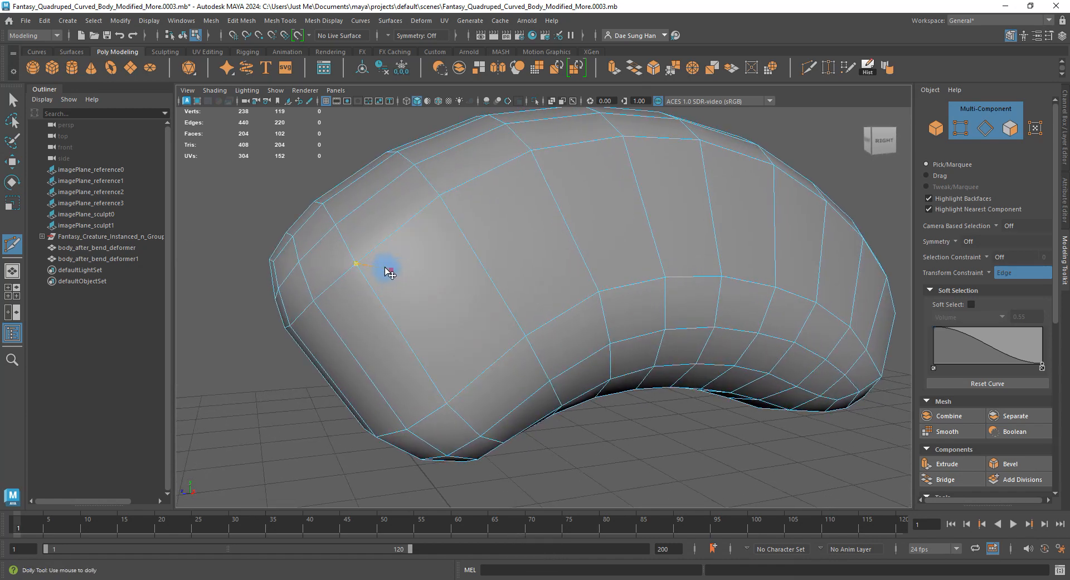
click(379, 272)
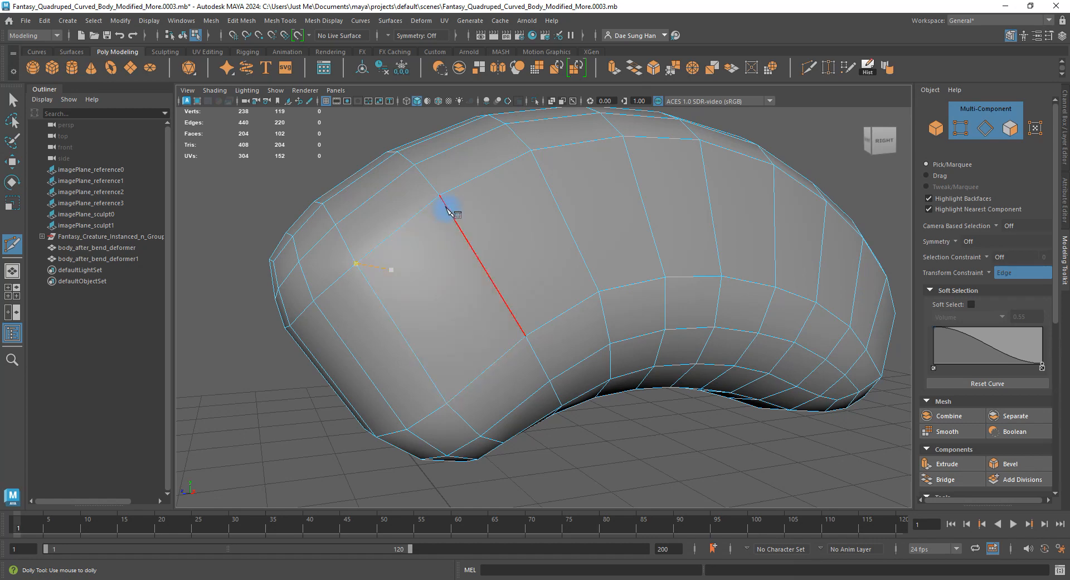
click(455, 216)
alt+drag(454, 215, 499, 257)
alt+right_drag(517, 240, 224, 228)
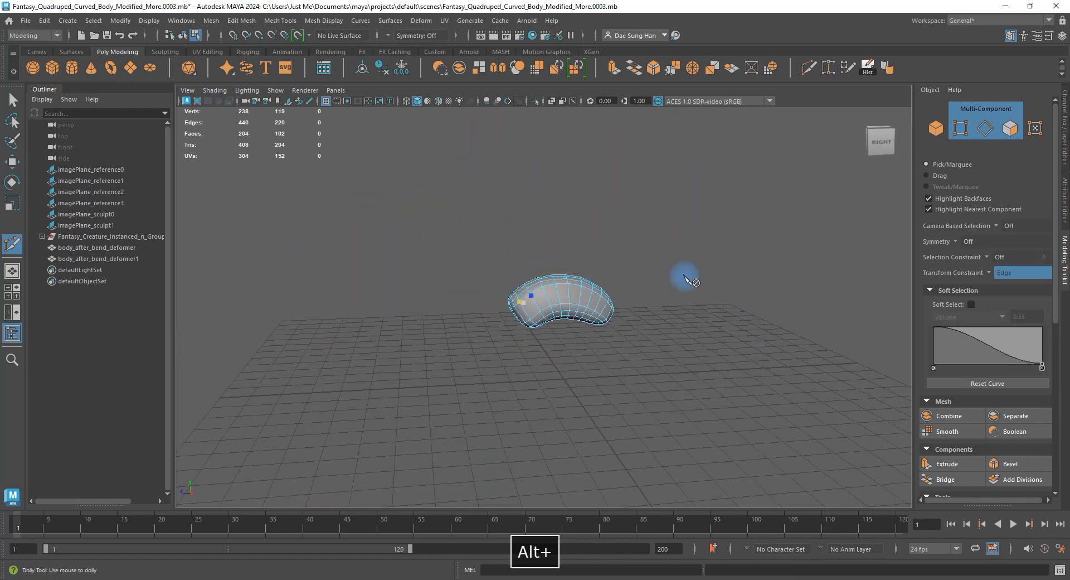
Check the shoulder against the reference images, then commit the first cut of new shoulder edges.
click(1064, 131)
alt+drag(562, 292, 528, 299)
key(alt+4)
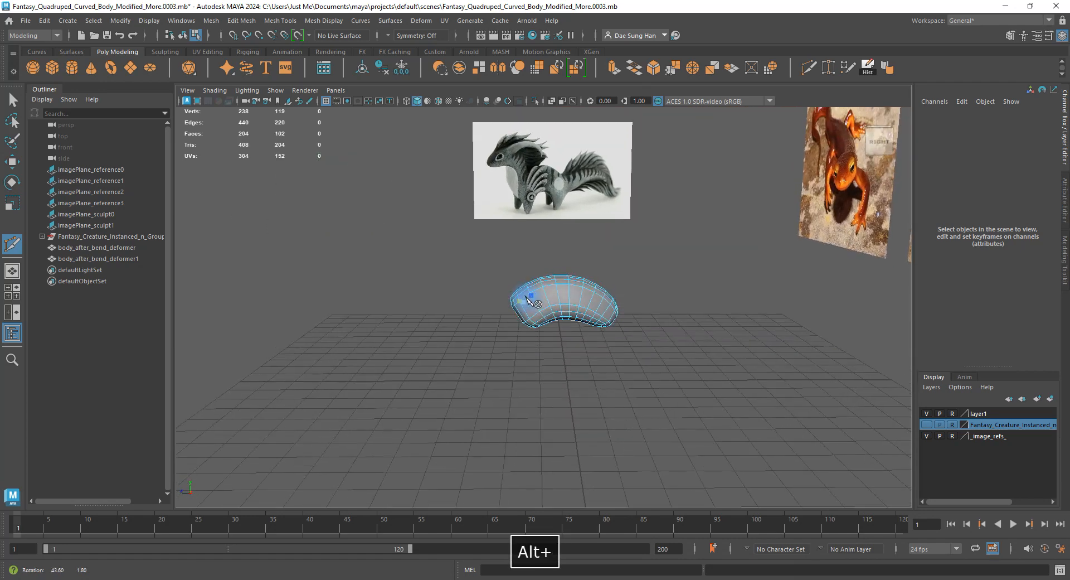
alt+right_drag(528, 298, 782, 336)
alt+middle_drag(530, 266, 511, 335)
alt+right_drag(460, 282, 385, 275)
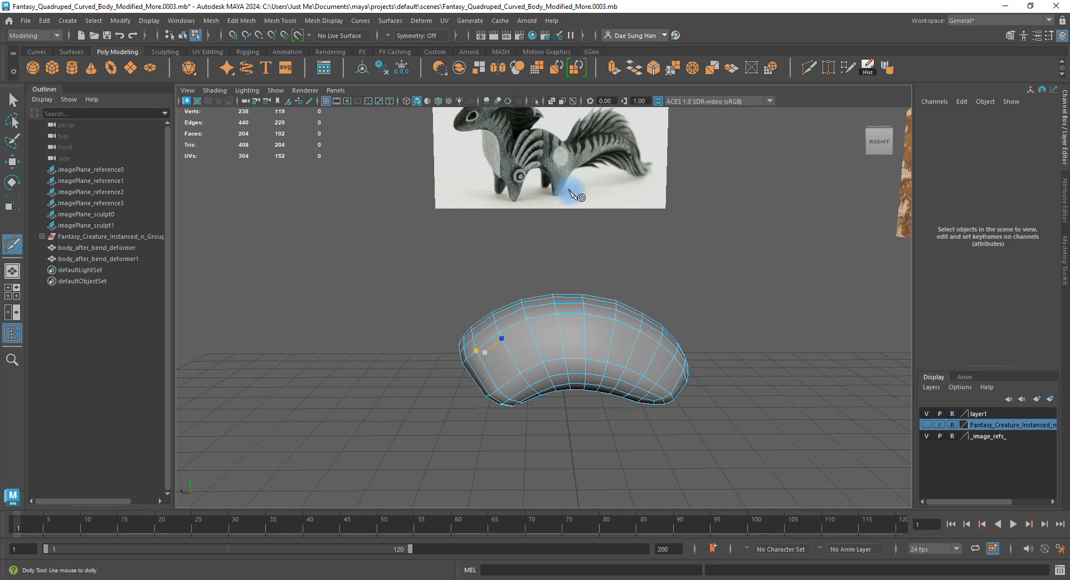
key(alt+4)
key(alt+4)
key(alt+4)
alt+drag(573, 193, 617, 301)
key(alt+4)
key(alt+4)
key(alt+4)
key(alt+4)
key(alt+4)
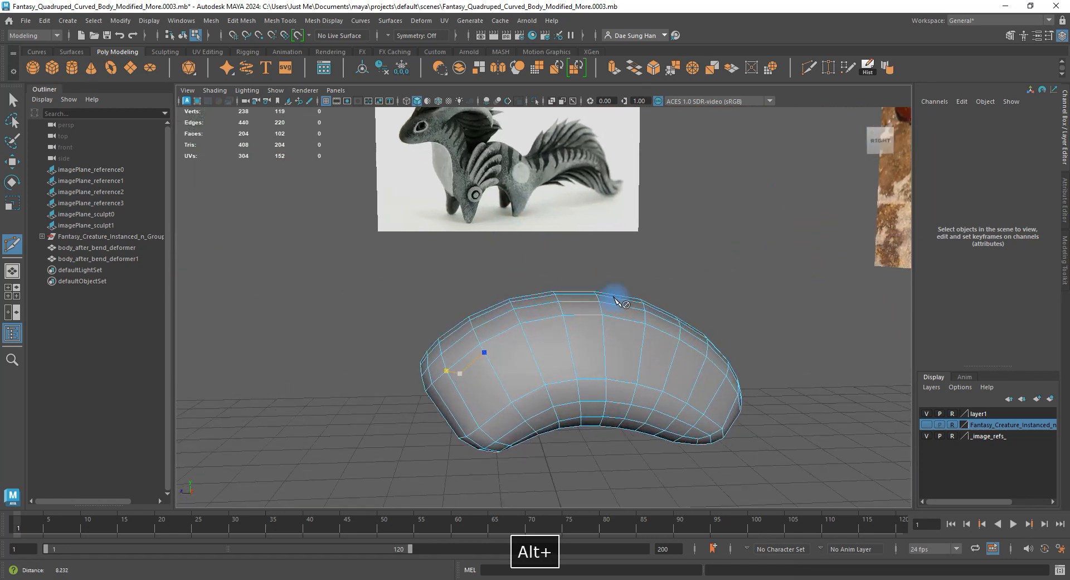
alt+right_drag(615, 298, 680, 295)
alt+middle_drag(478, 366, 498, 298)
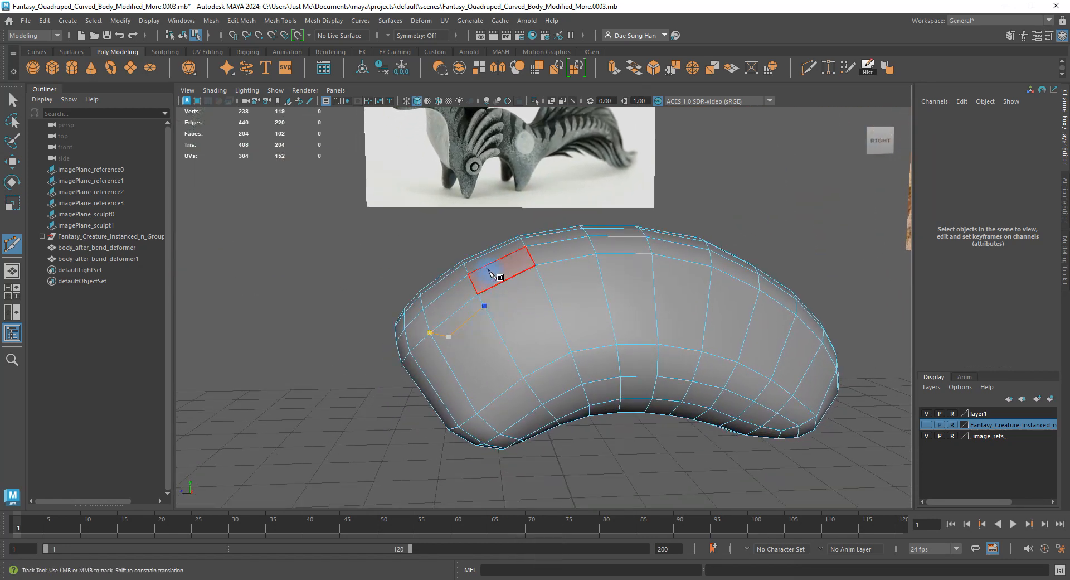
alt+right_drag(493, 273, 548, 344)
alt+middle_drag(468, 316, 487, 264)
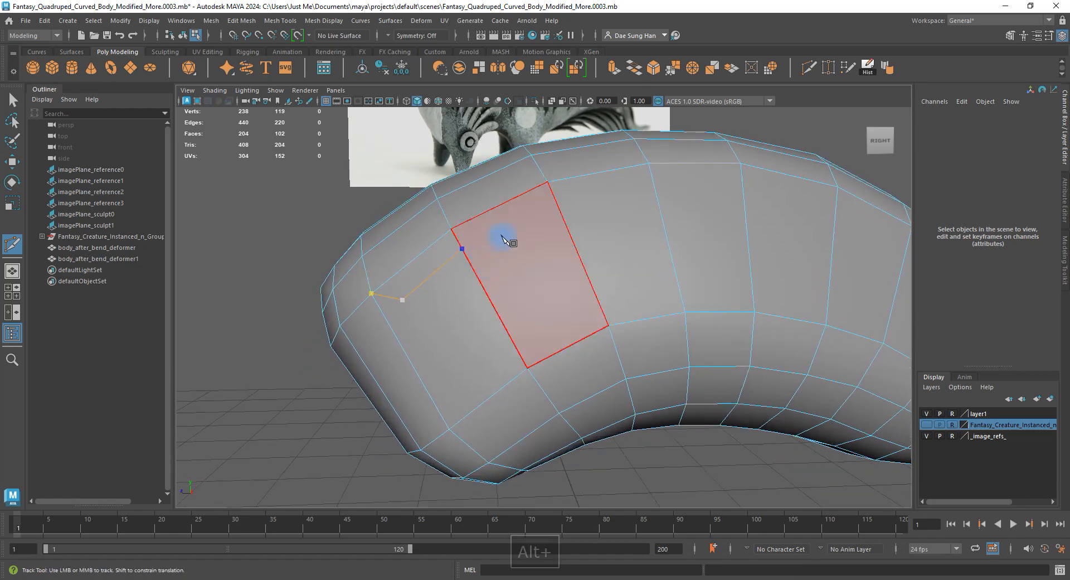
alt+drag(512, 232, 573, 248)
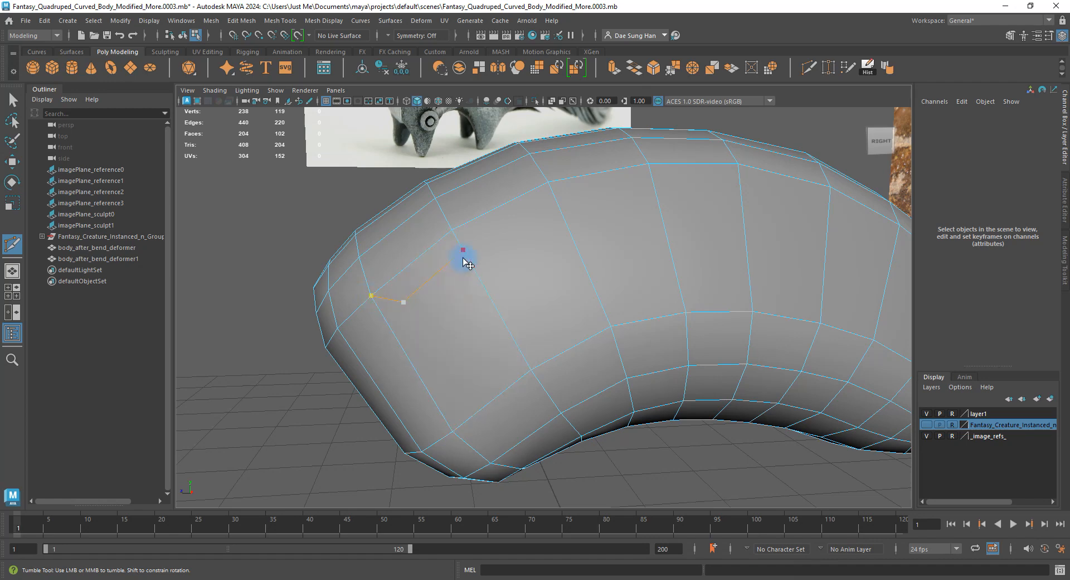
alt+drag(468, 258, 540, 312)
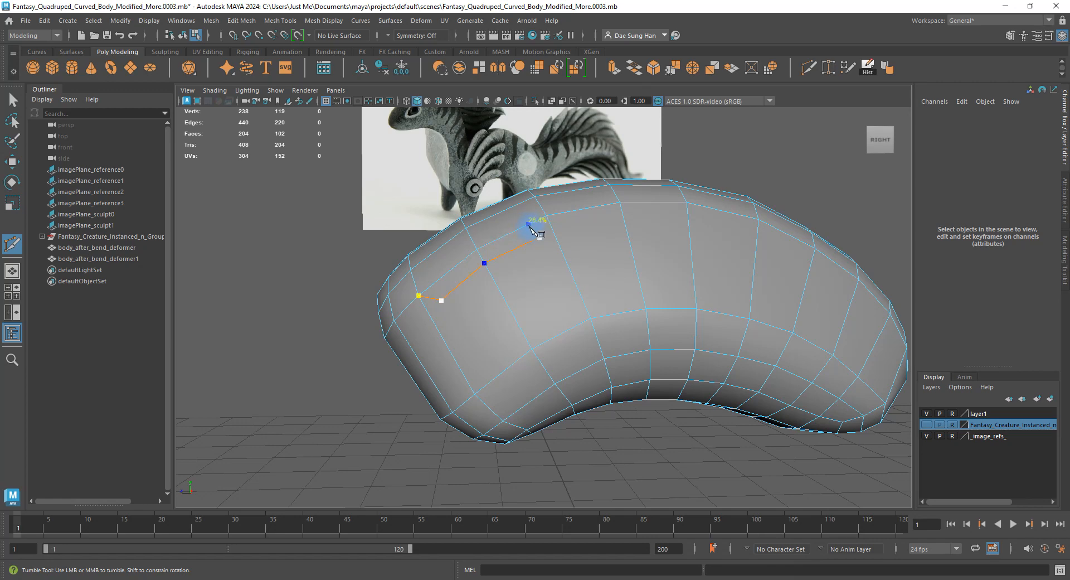
key(w)
Make a second Multi-Cut across the body's side, bringing the cage to 248 vertices.
alt+drag(550, 306, 563, 267)
shift+right_click(566, 258)
click(500, 259)
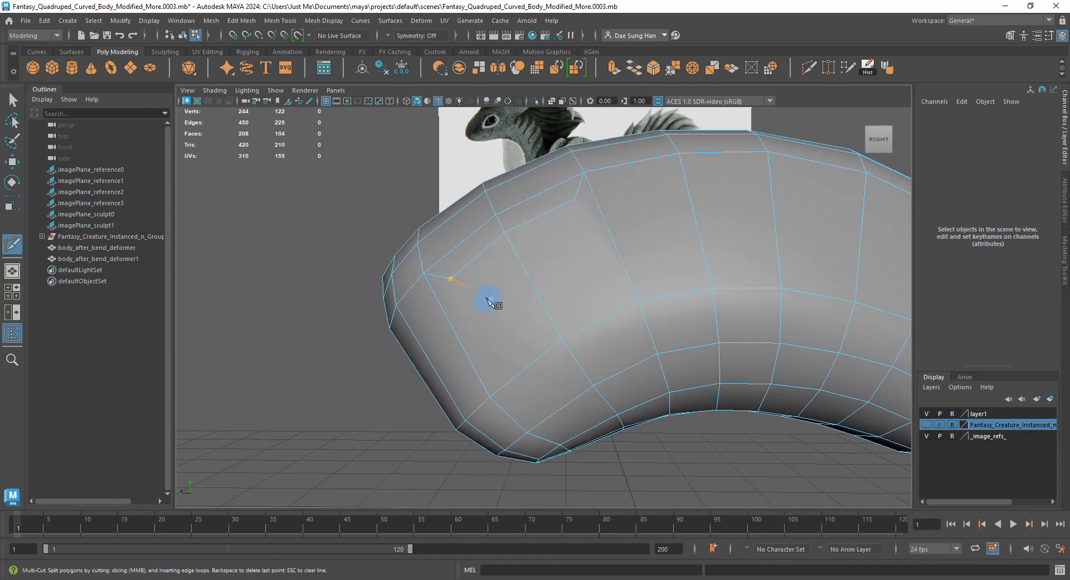
alt+drag(485, 300, 494, 270)
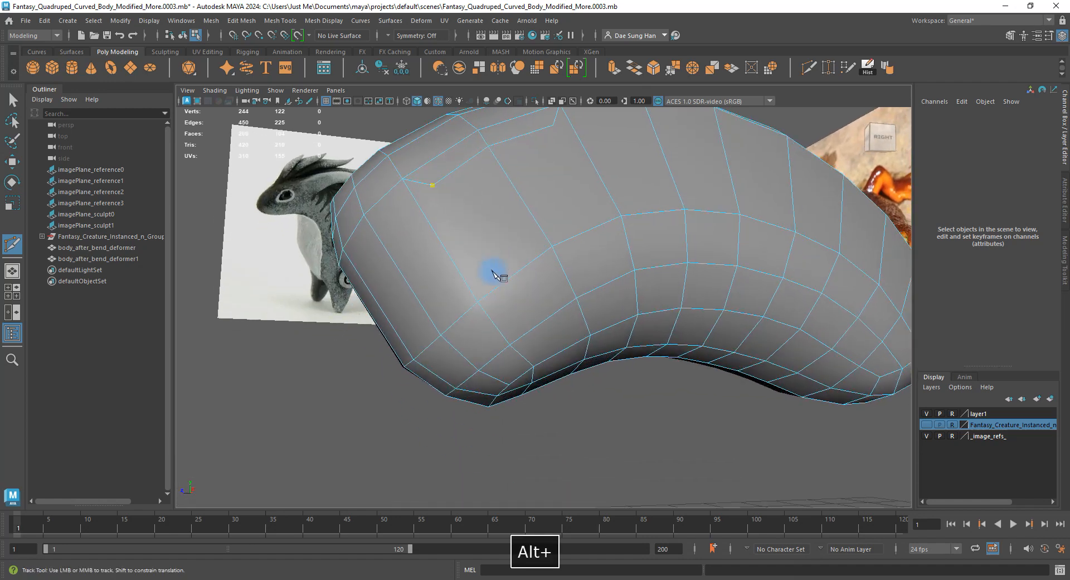
alt+right_drag(494, 269, 470, 288)
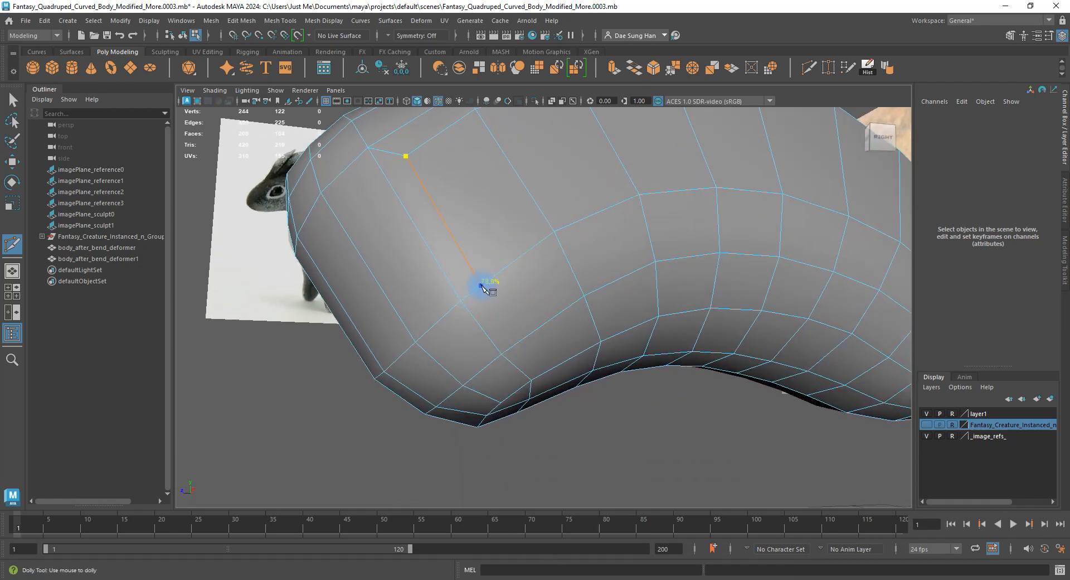
click(482, 287)
alt+drag(483, 287, 530, 325)
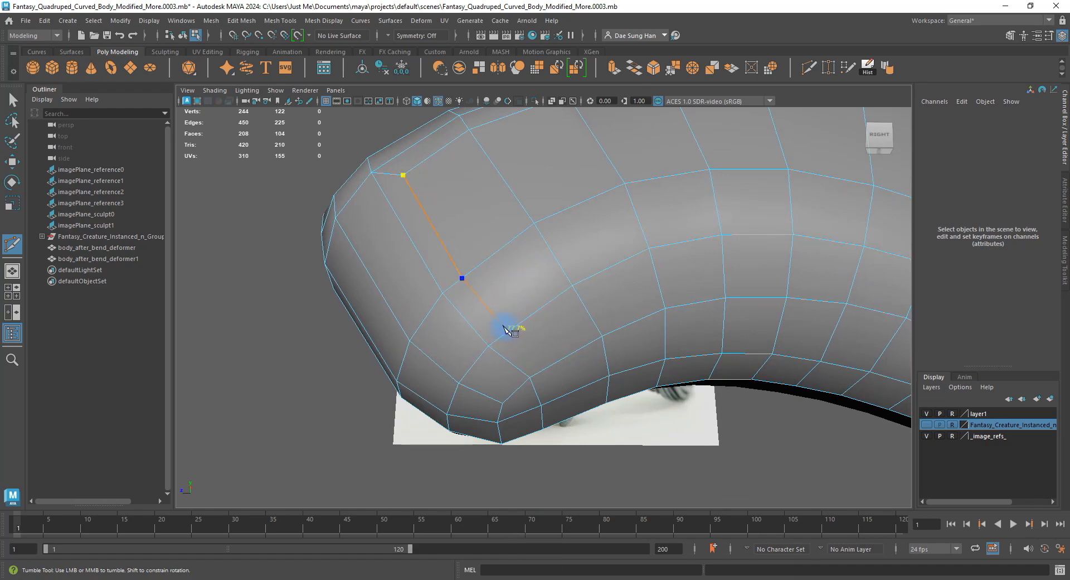
click(541, 337)
alt+drag(541, 338, 522, 275)
key(w)
Set Transform Constraint to Edge and slide the edge loop across the body's top.
alt+drag(615, 332, 520, 312)
double_click(510, 249)
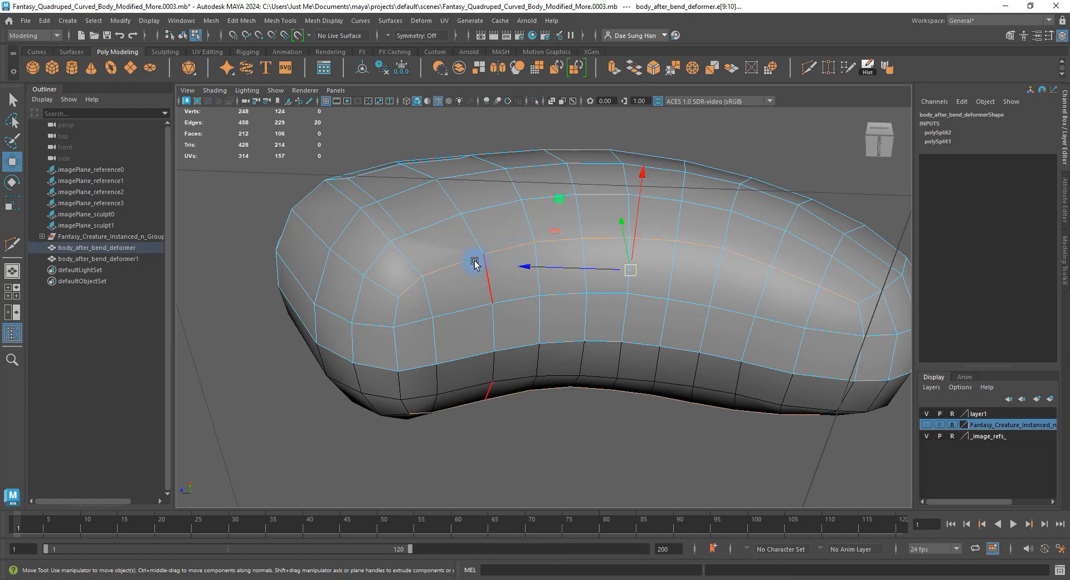
alt+drag(601, 250, 645, 267)
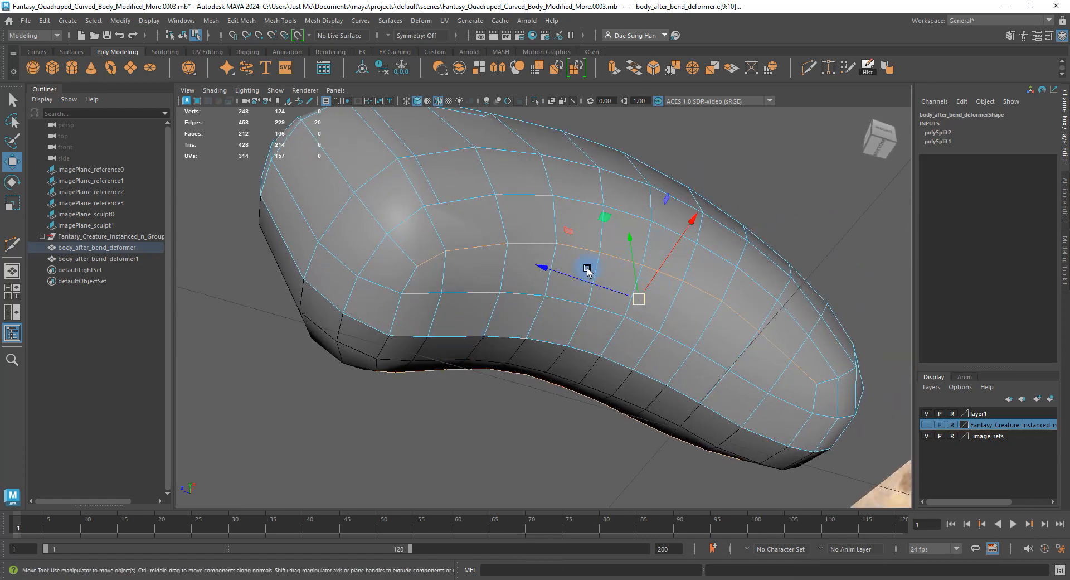
alt+drag(562, 310, 608, 309)
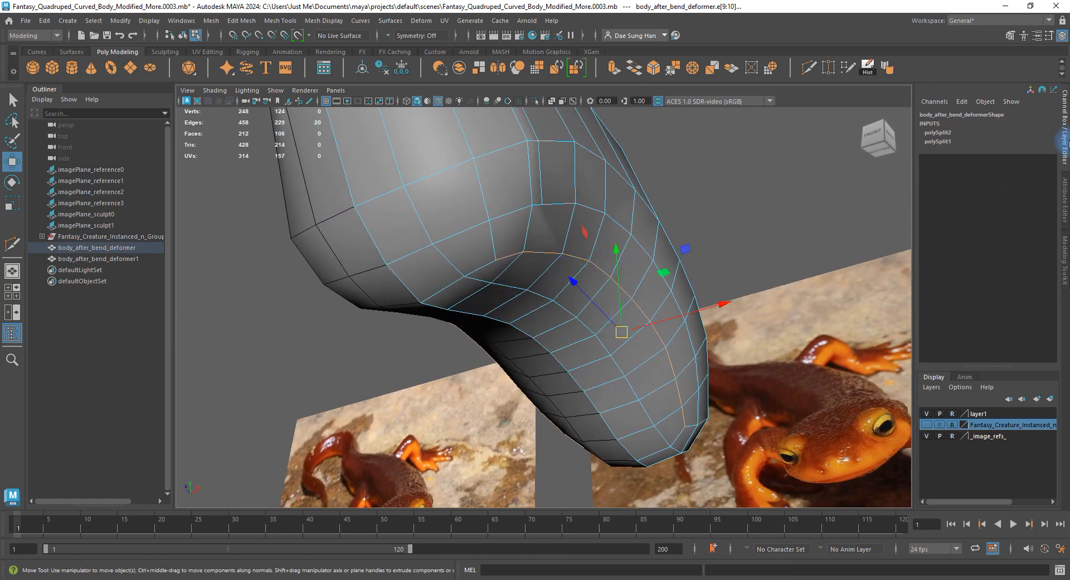
click(1065, 253)
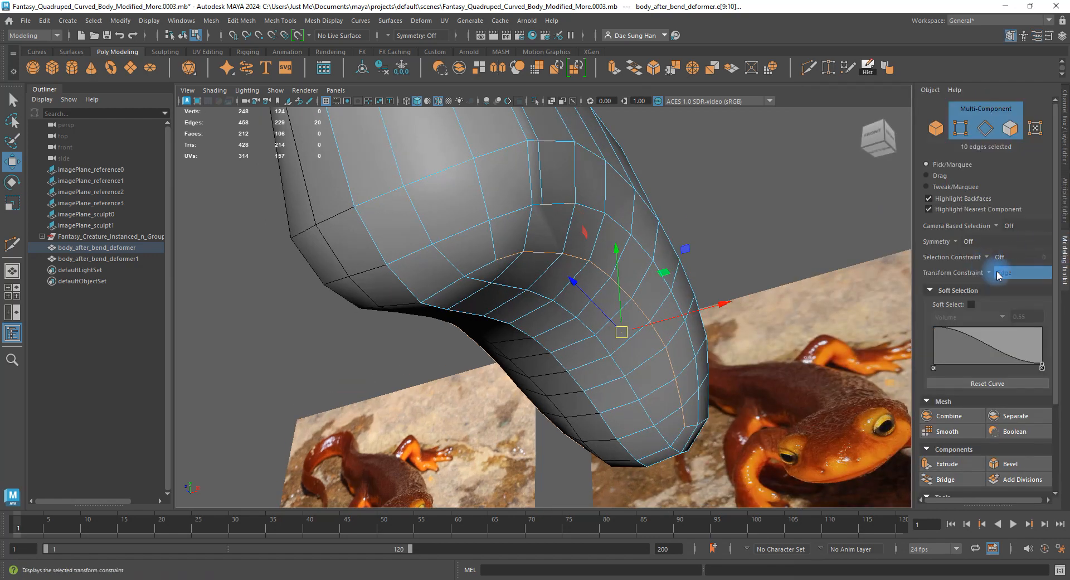
alt+drag(601, 292, 586, 251)
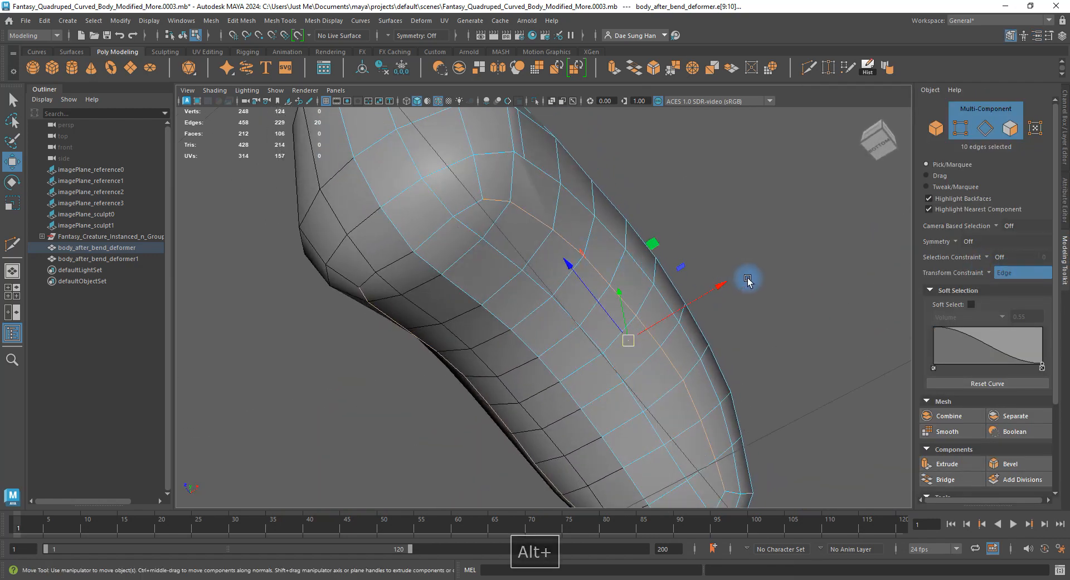
drag(721, 286, 710, 291)
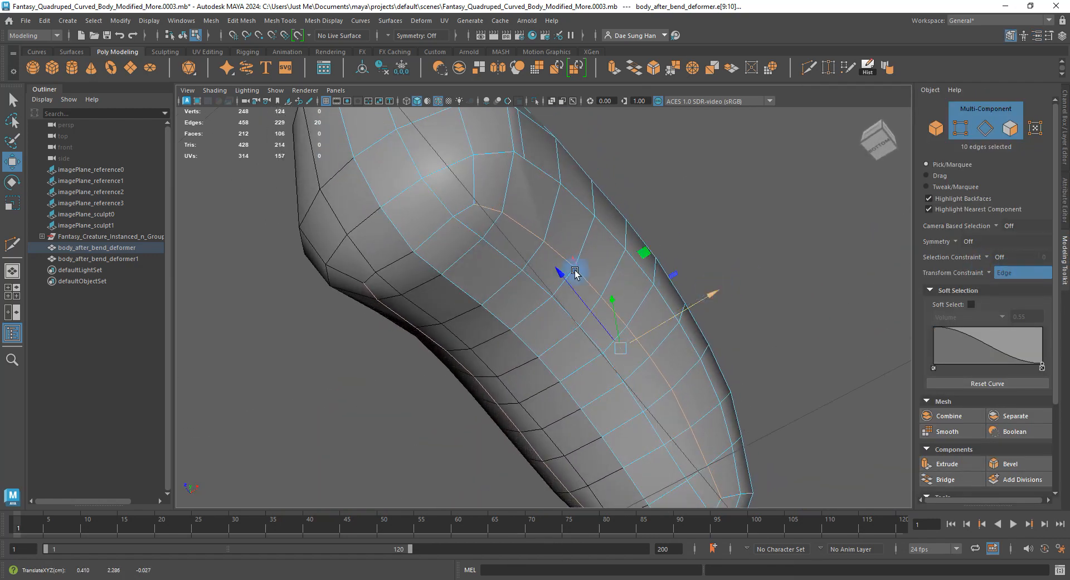
Select edge loops along the body's side and slide them across the body.
alt+drag(575, 271, 519, 289)
shift+double_click(524, 289)
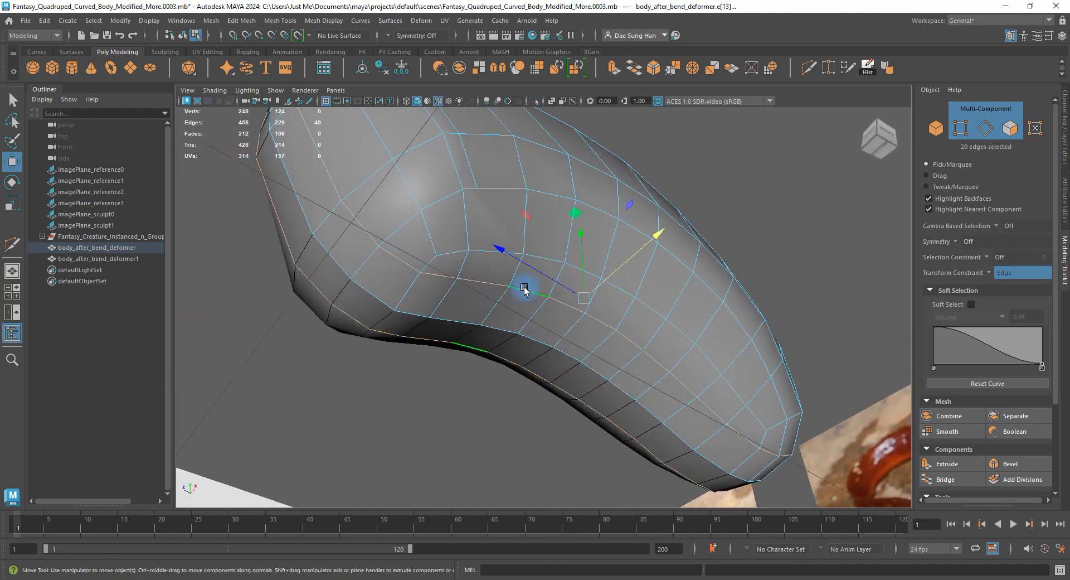
alt+drag(453, 291, 450, 289)
click(450, 278)
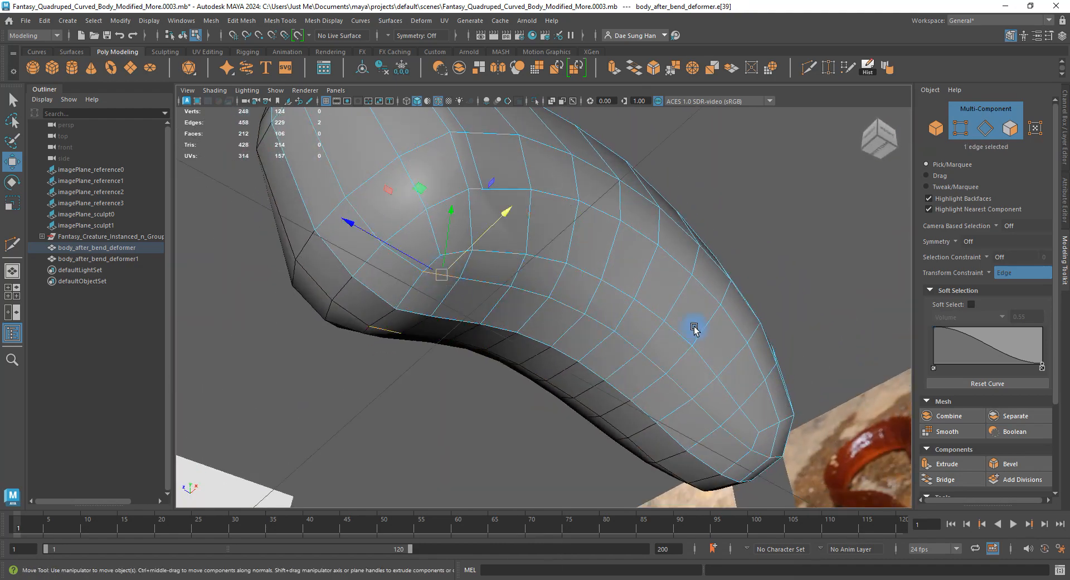
alt+drag(693, 328, 589, 293)
shift+double_click(848, 339)
drag(645, 235, 469, 296)
Build a partial edge-loop selection near the body's end and inspect the reshaped flank.
click(419, 302)
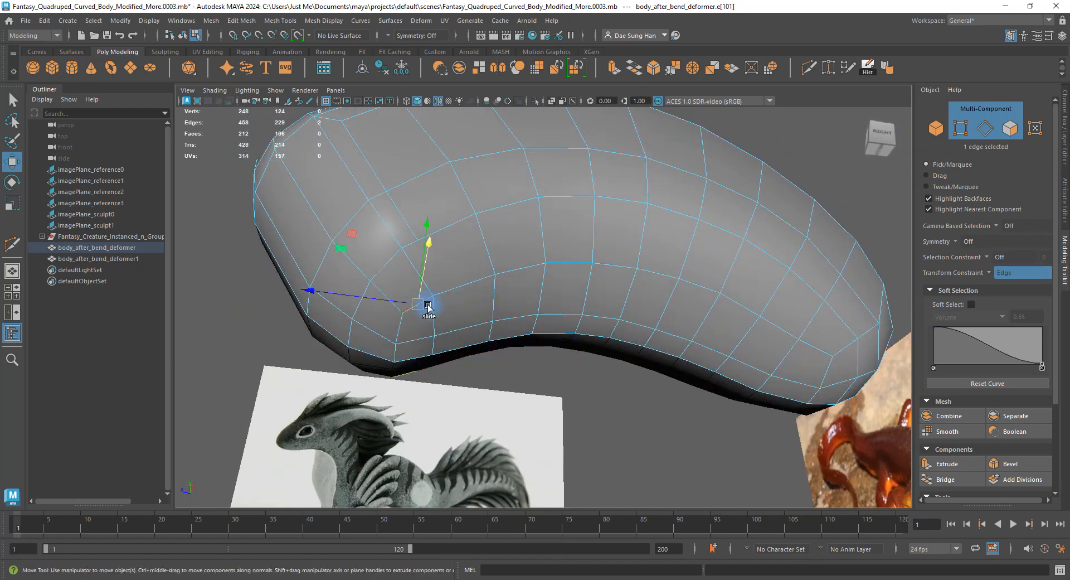
shift+double_click(814, 346)
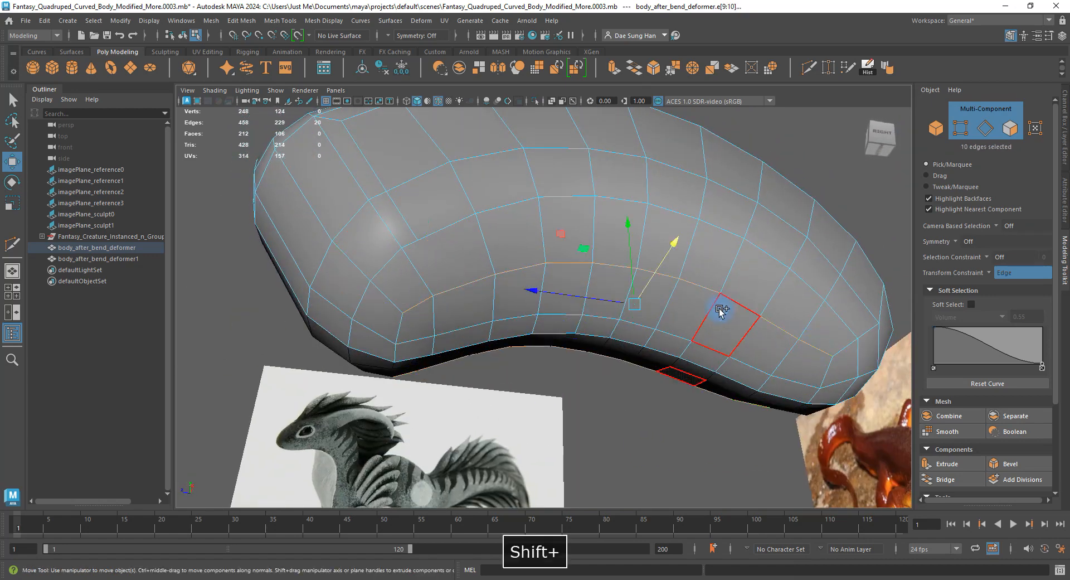
alt+drag(717, 311, 483, 285)
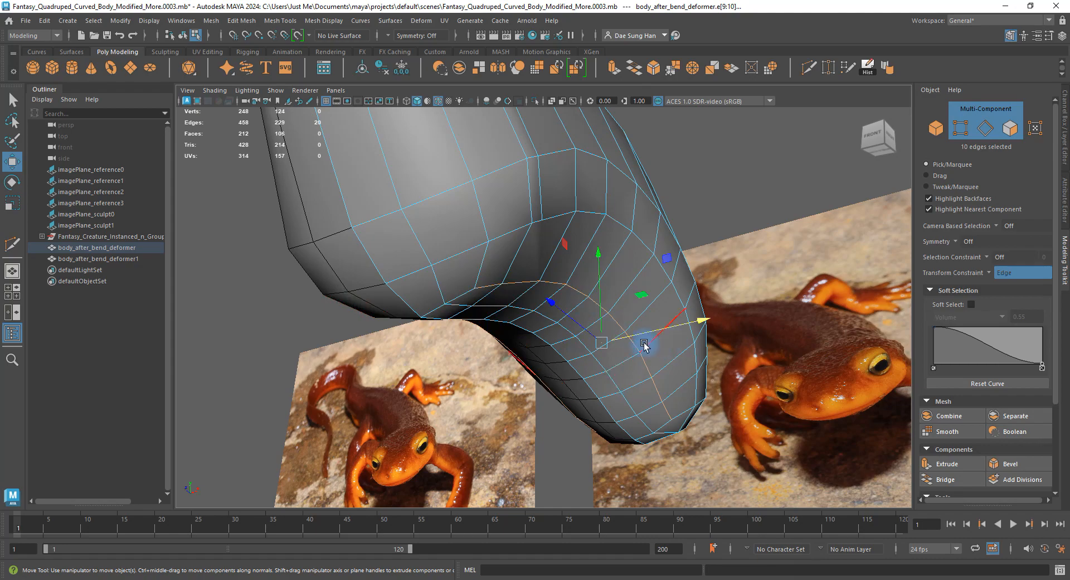
alt+drag(644, 346, 495, 327)
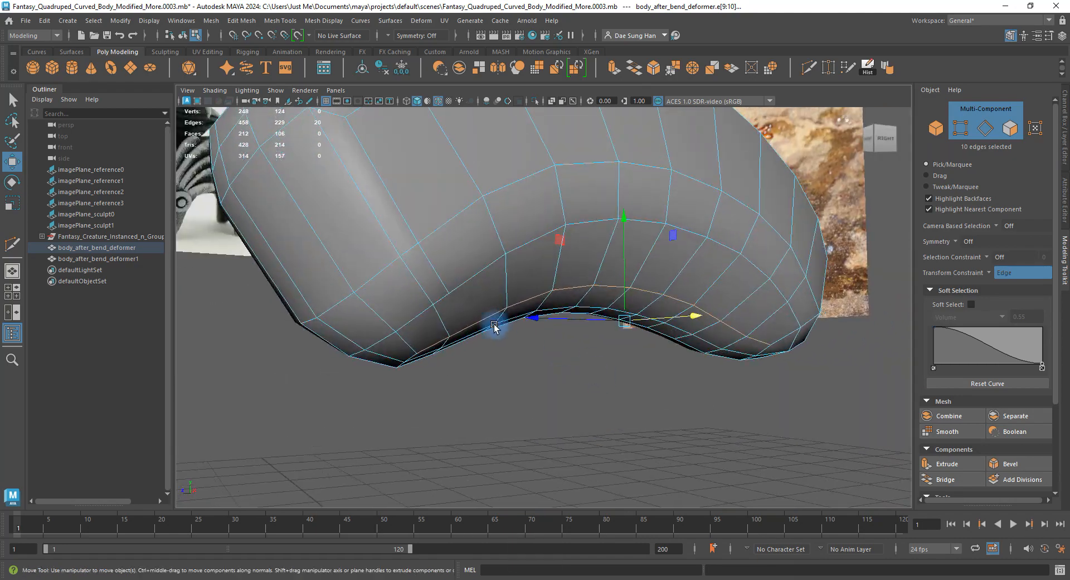
click(793, 311)
alt+drag(792, 311, 724, 296)
alt+middle_drag(860, 297, 786, 322)
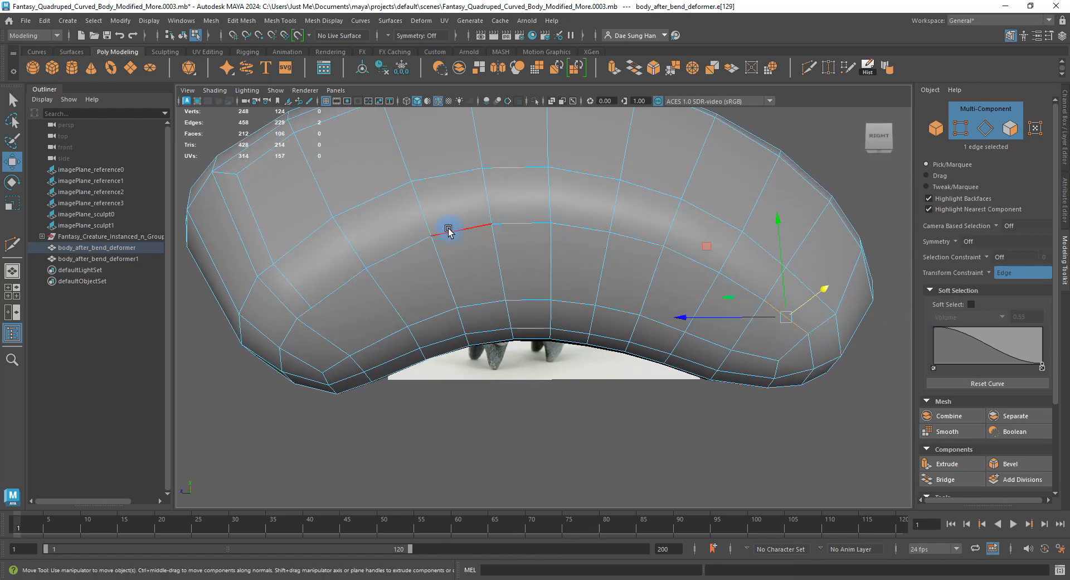
shift+double_click(342, 285)
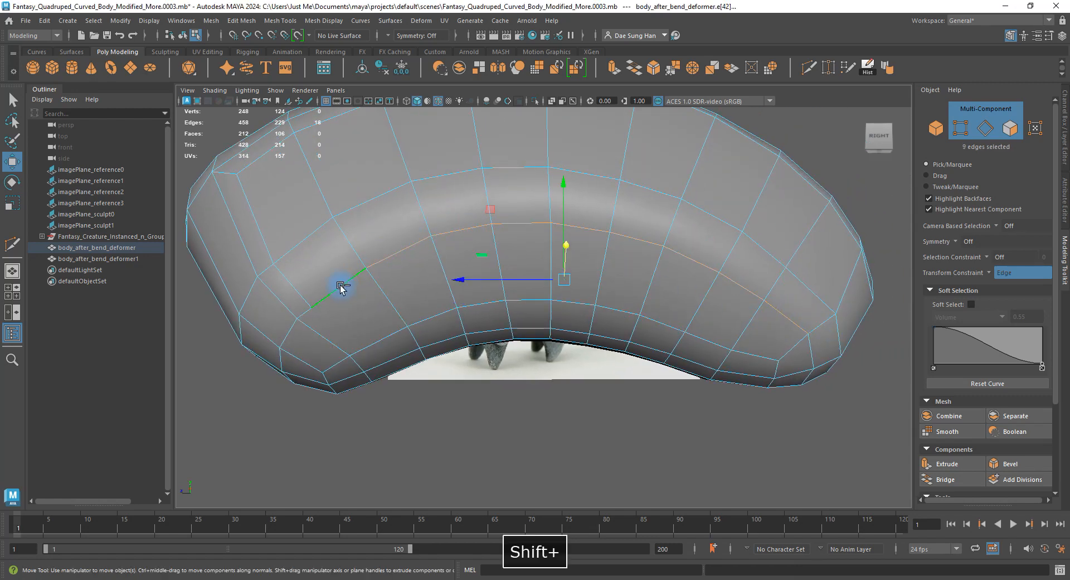
alt+drag(341, 287, 361, 272)
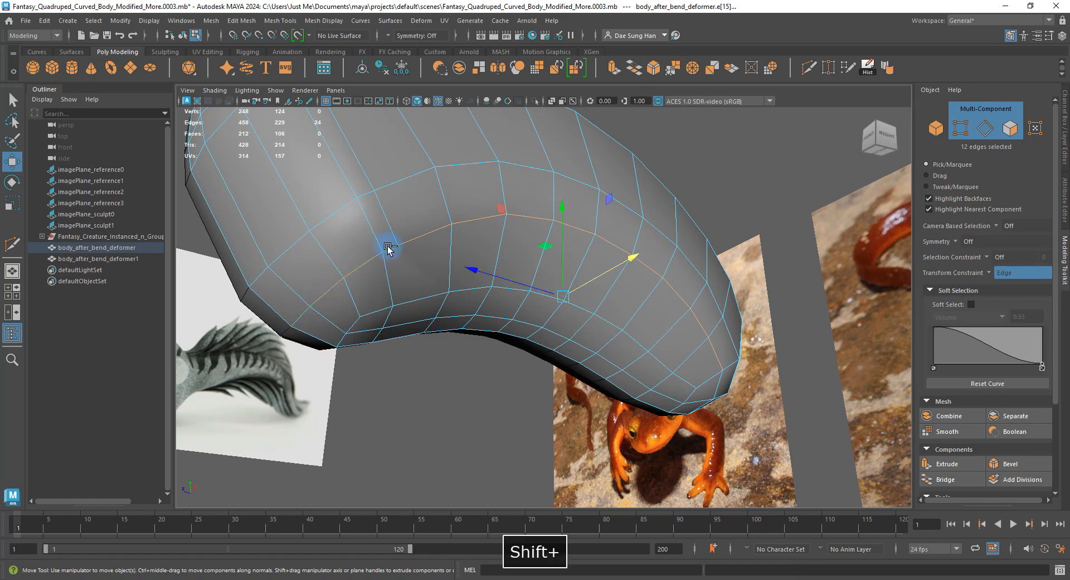
shift+click(301, 316)
alt+drag(580, 334, 716, 333)
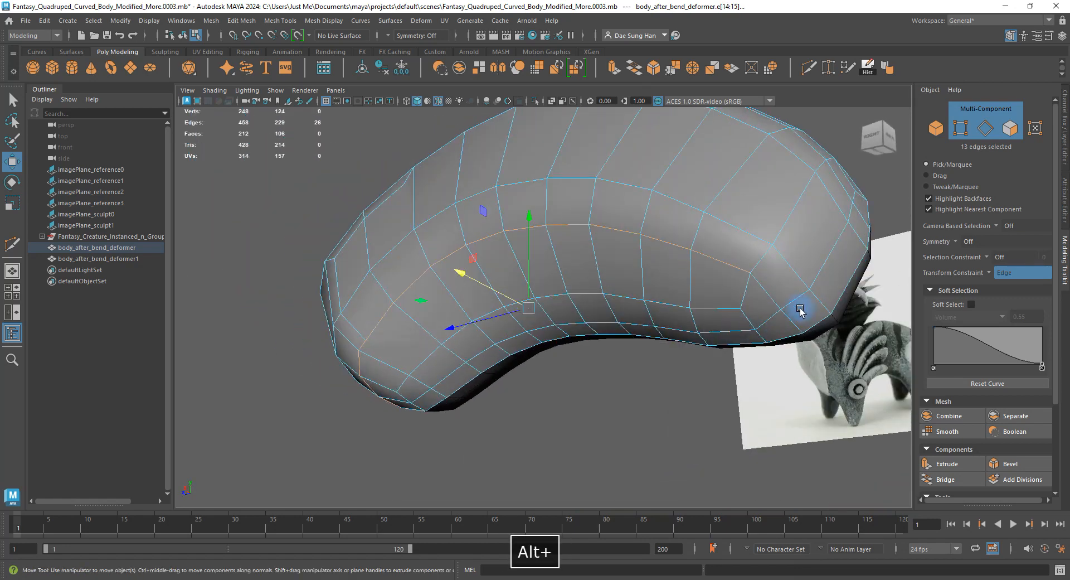
alt+drag(574, 286, 546, 222)
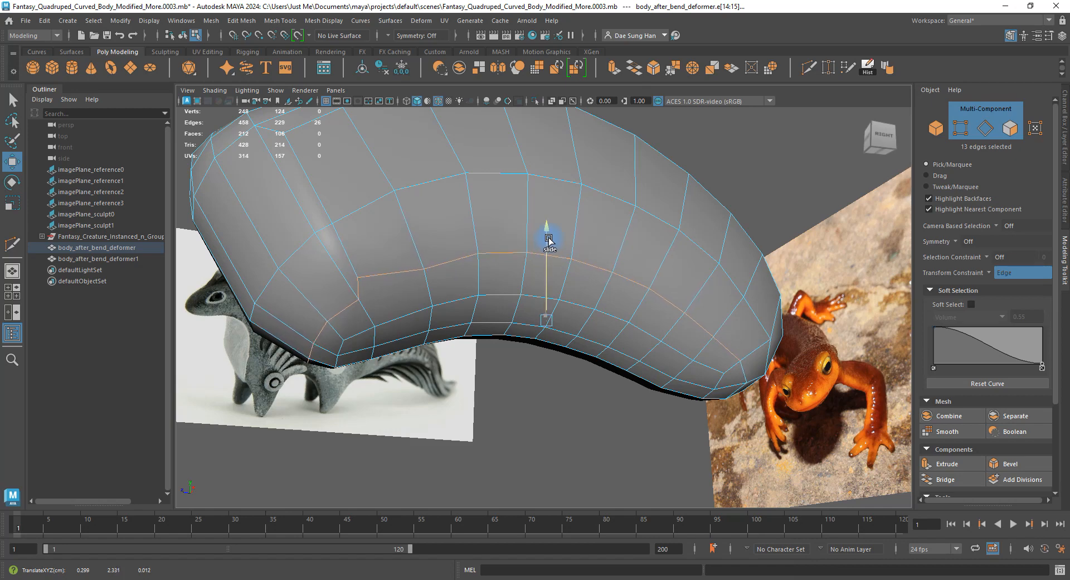
mouse_move(600, 263)
alt+mouse_down()
mouse_move(566, 291)
mouse_move(542, 258)
mouse_move(573, 232)
mouse_move(504, 240)
mouse_move(545, 184)
mouse_move(607, 177)
mouse_move(621, 229)
mouse_move(587, 250)
alt+mouse_up()
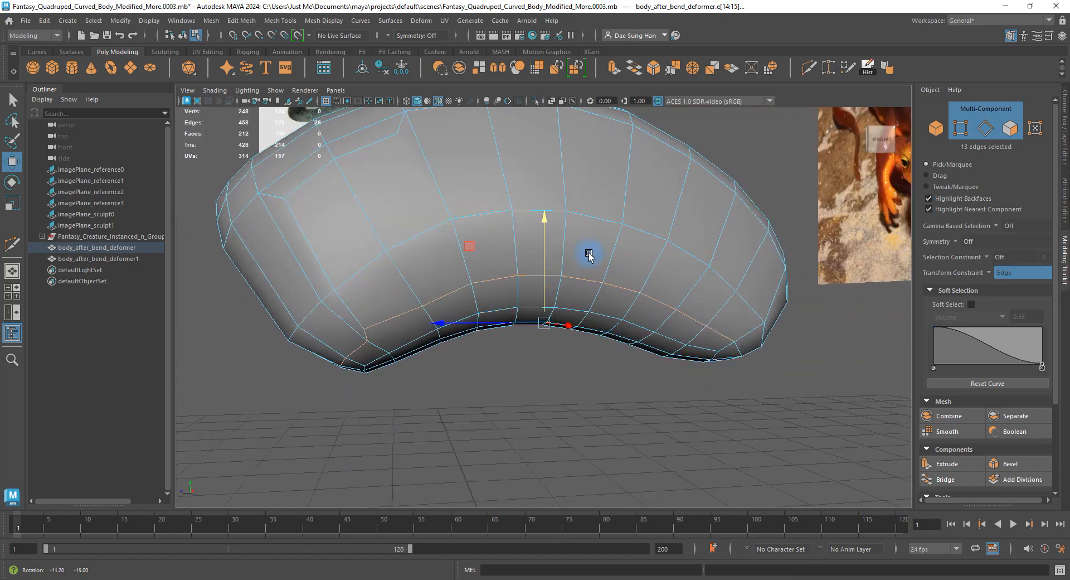
alt+drag(559, 394, 485, 306)
alt+right_drag(485, 306, 453, 207)
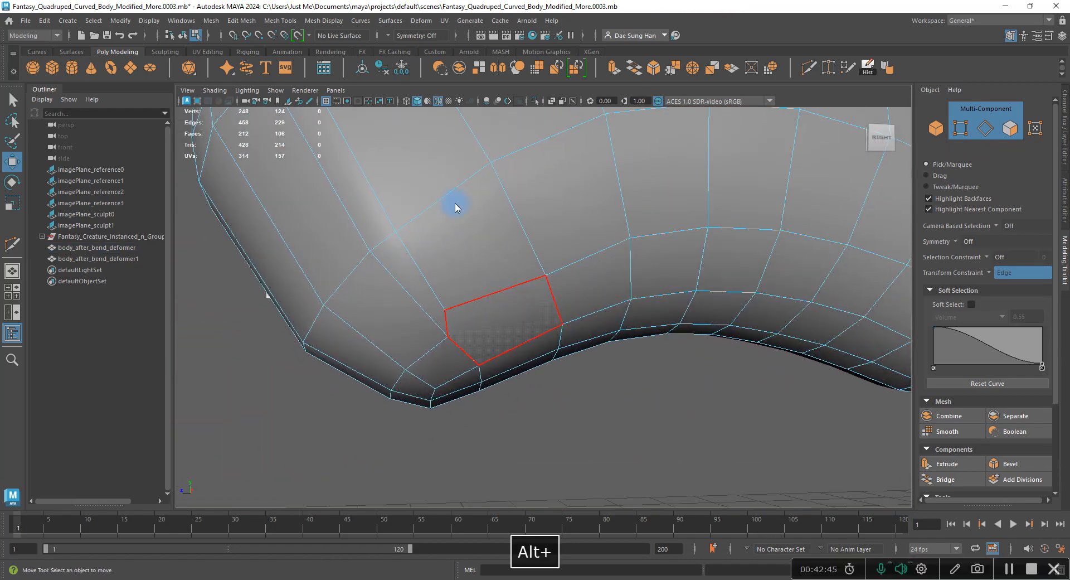
Delete an edge on the body's lower side.
click(413, 261)
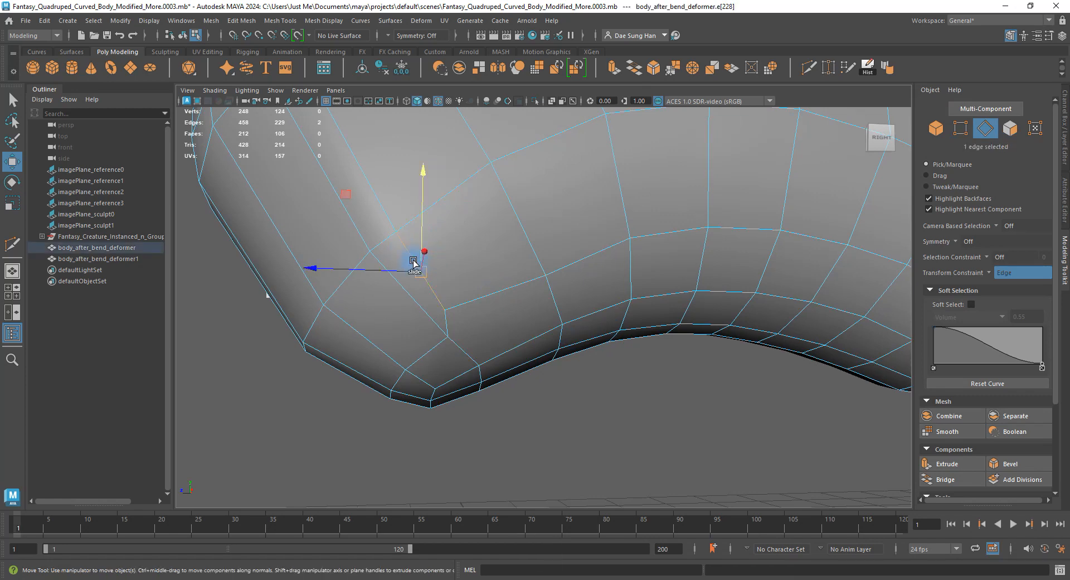
shift+right_click(479, 251)
click(440, 266)
Select a vertex on the body's lower side and slide it down along the surface.
alt+drag(561, 268, 507, 245)
alt+drag(384, 279, 576, 301)
right_drag(576, 301, 502, 303)
click(427, 313)
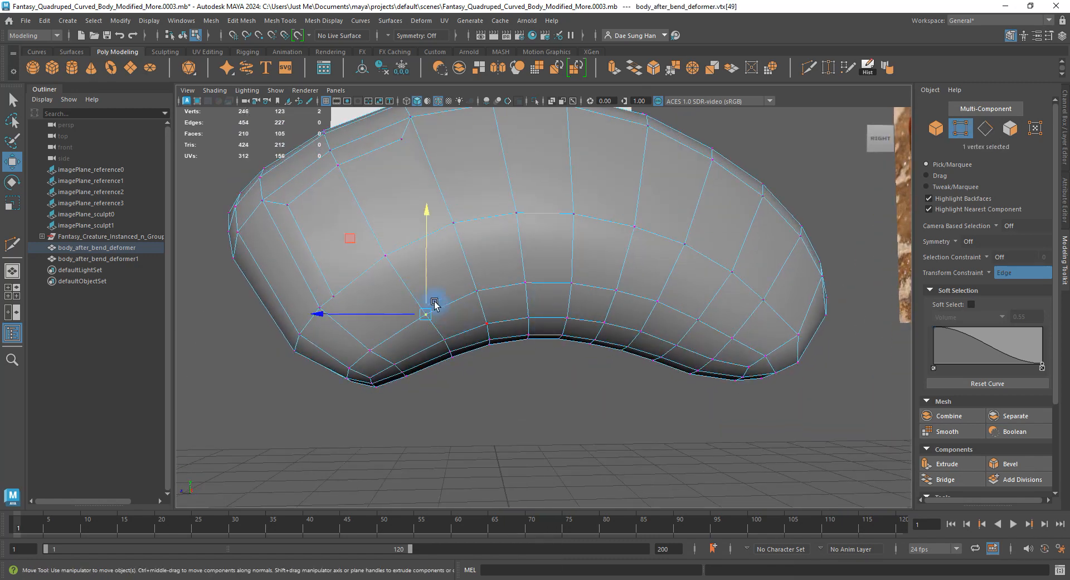
alt+middle_drag(457, 286, 509, 261)
alt+right_drag(506, 261, 594, 273)
key(w)
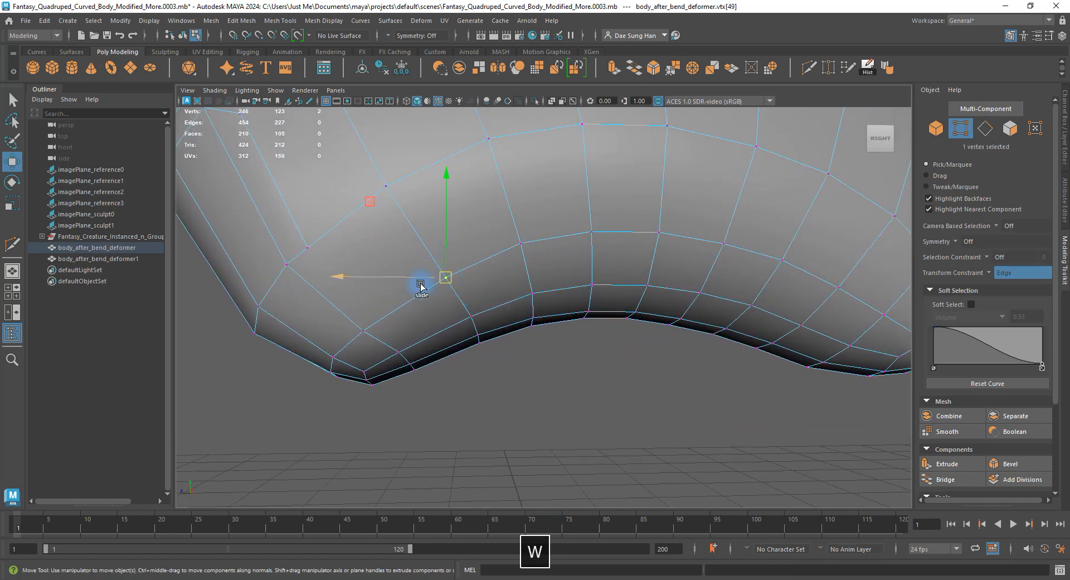
alt+drag(420, 286, 470, 190)
click(439, 219)
key(z)
click(541, 237)
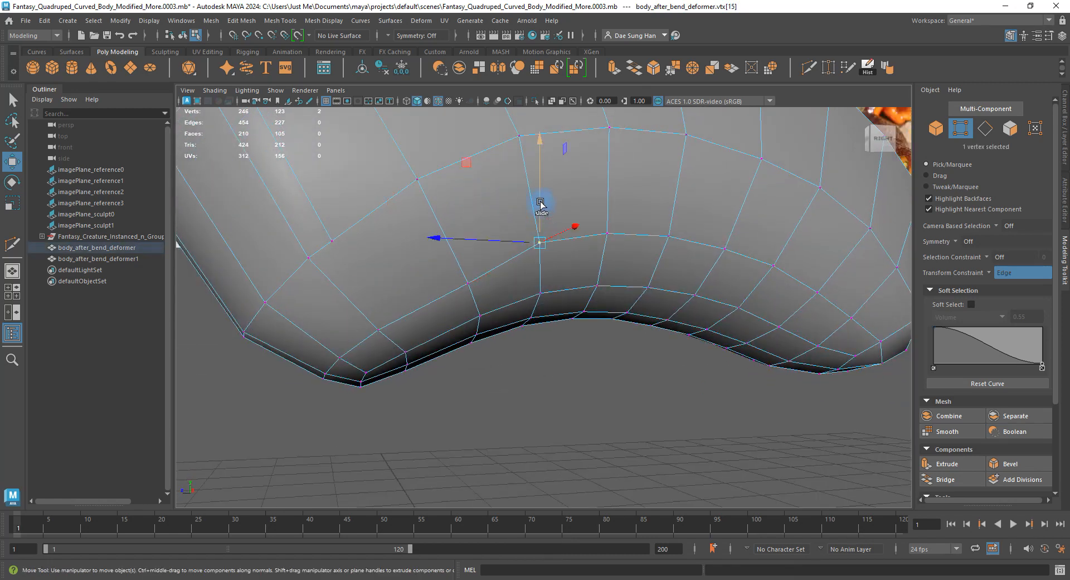
drag(540, 206, 540, 219)
Slide and nudge the next vertices along the row down to smooth the side contour.
click(611, 214)
drag(611, 215, 611, 205)
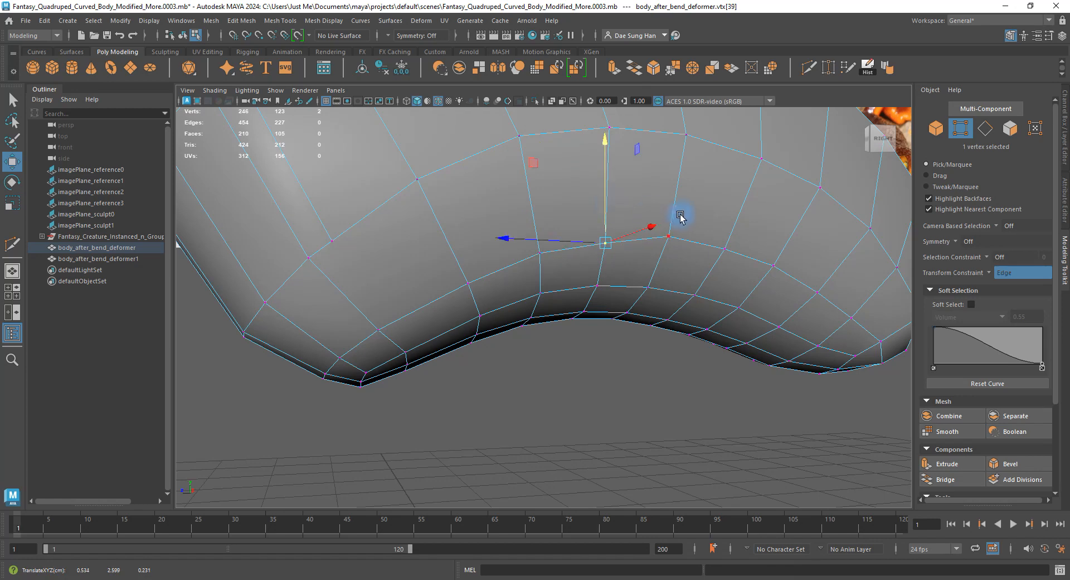
click(669, 237)
alt+drag(669, 234, 650, 186)
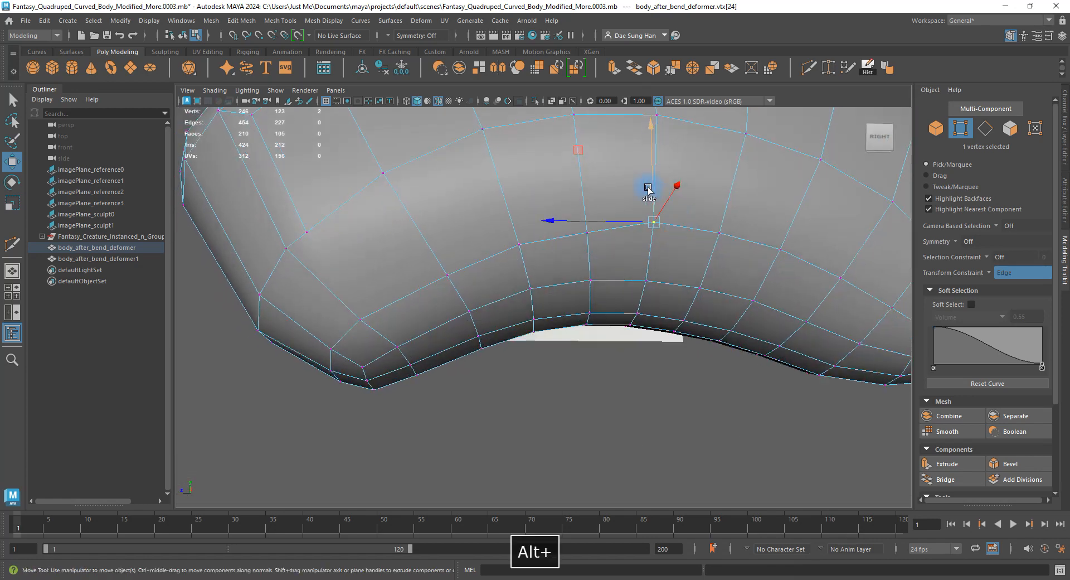
click(722, 215)
drag(719, 186, 779, 209)
click(781, 247)
alt+middle_drag(844, 251, 651, 227)
click(650, 228)
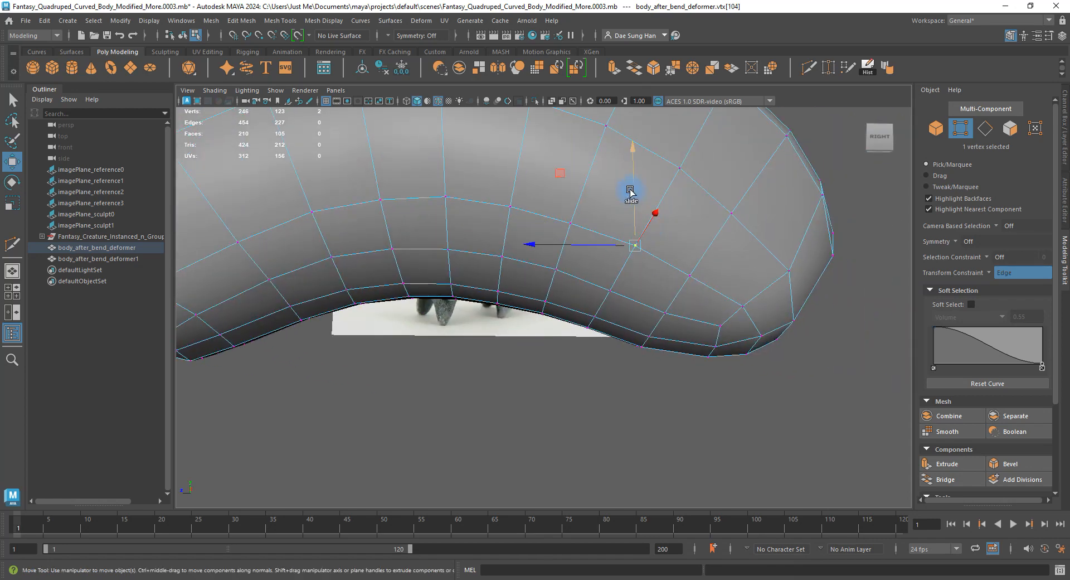
drag(634, 191, 637, 196)
alt+drag(696, 259, 626, 277)
Slide further lower-side vertices along their edges, then inspect the body's underside.
click(548, 240)
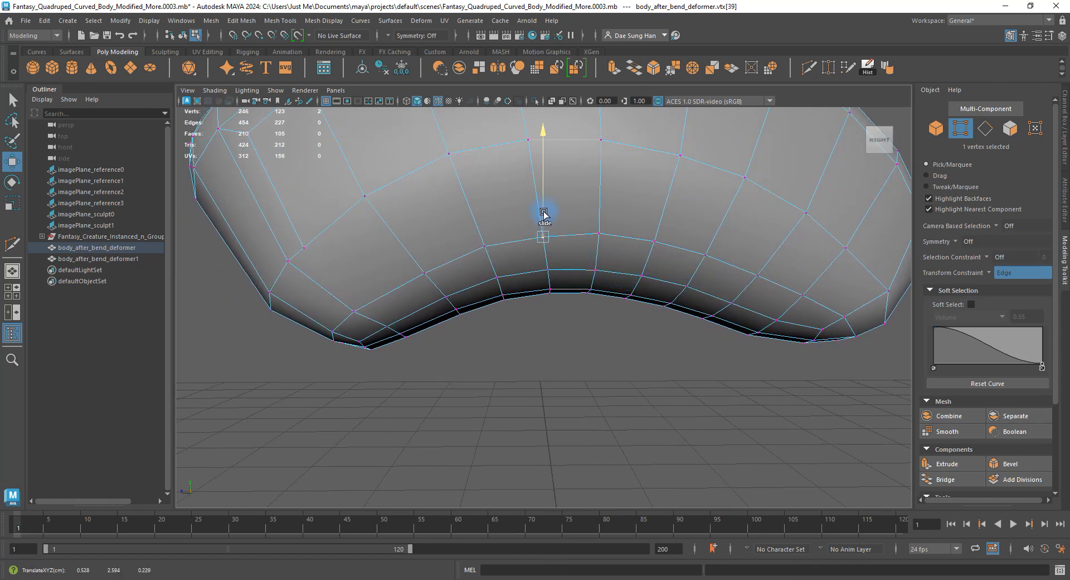
click(597, 217)
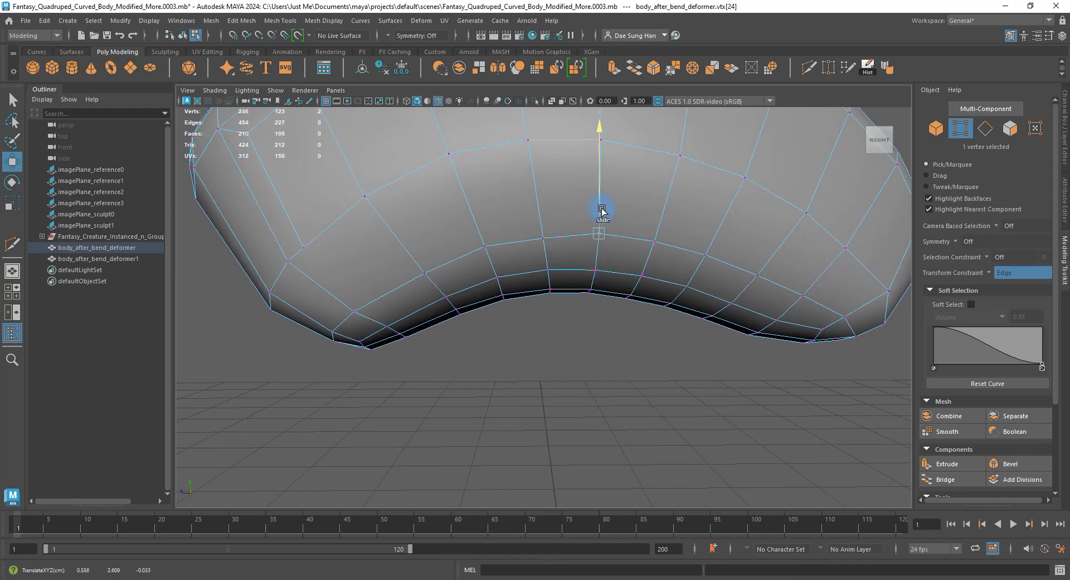
click(703, 233)
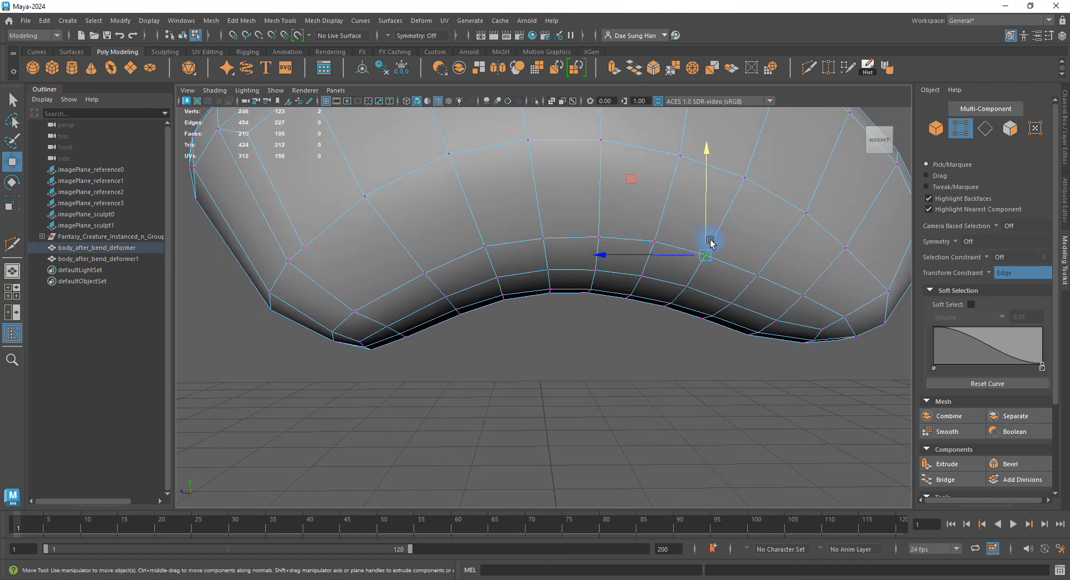
click(810, 283)
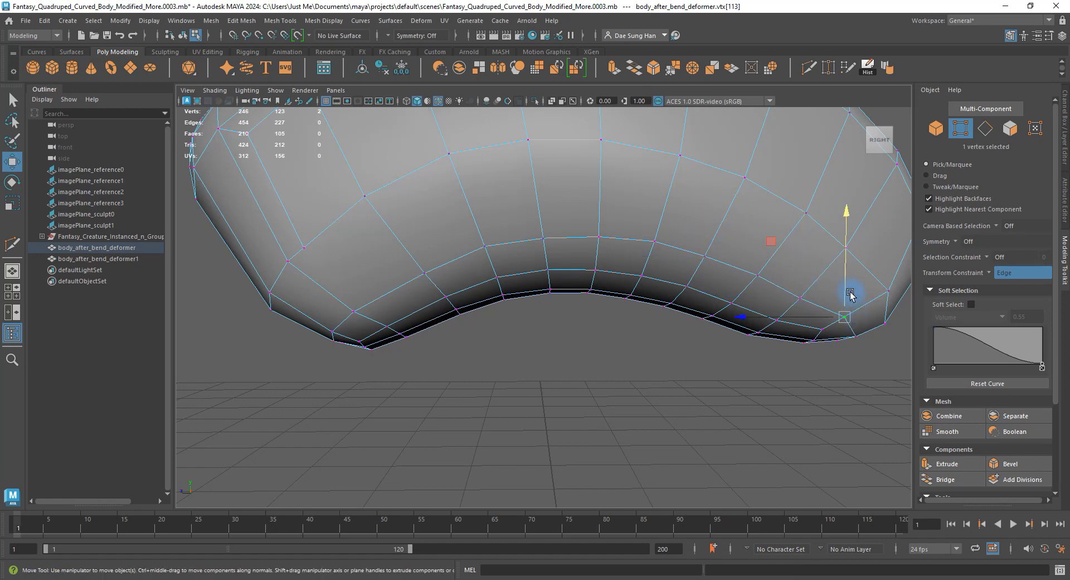
alt+drag(850, 296, 739, 229)
click(773, 248)
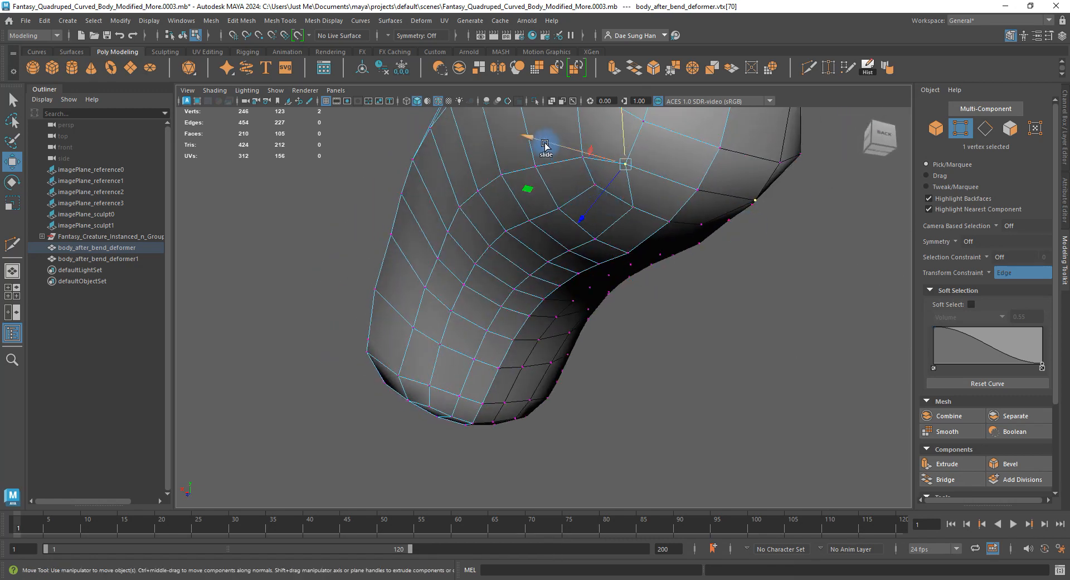
drag(545, 143, 569, 144)
alt+drag(701, 166, 768, 196)
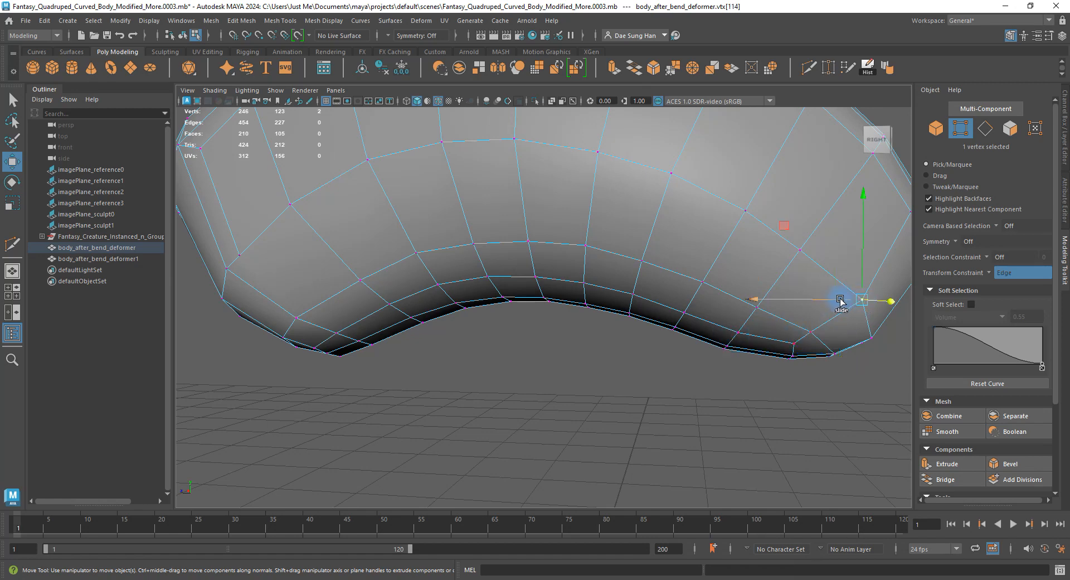
drag(840, 300, 820, 304)
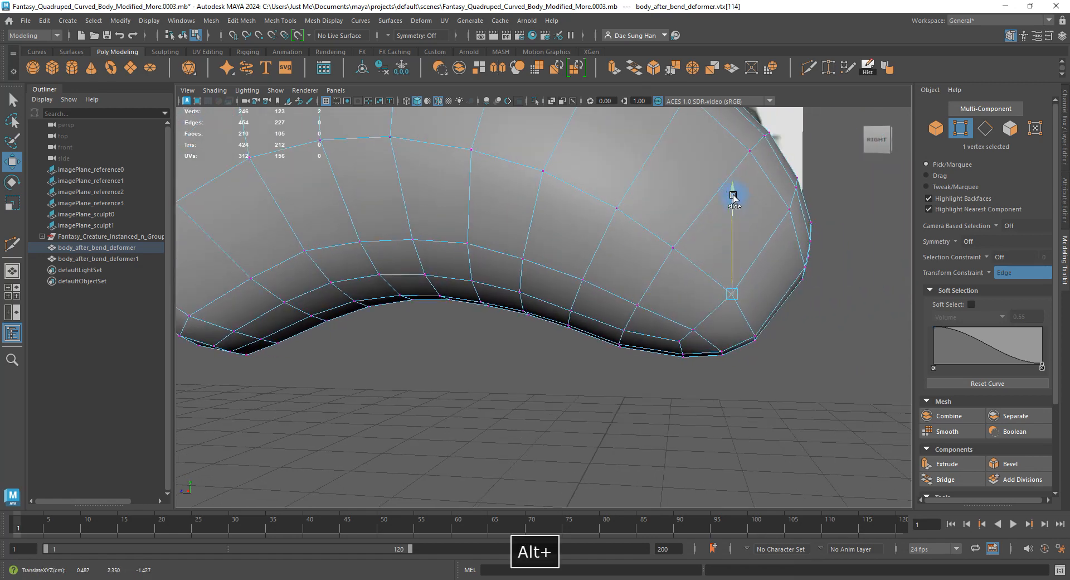
alt+drag(673, 251, 611, 275)
alt+drag(453, 283, 490, 264)
alt+middle_drag(489, 264, 545, 241)
alt+right_drag(545, 241, 613, 330)
alt+drag(358, 327, 544, 233)
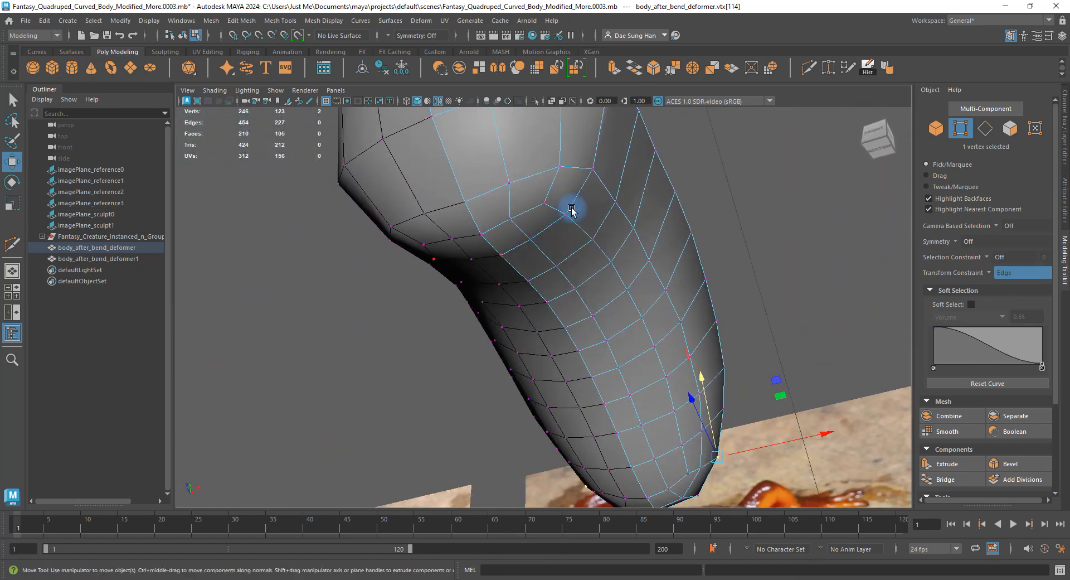
right_drag(549, 220, 537, 278)
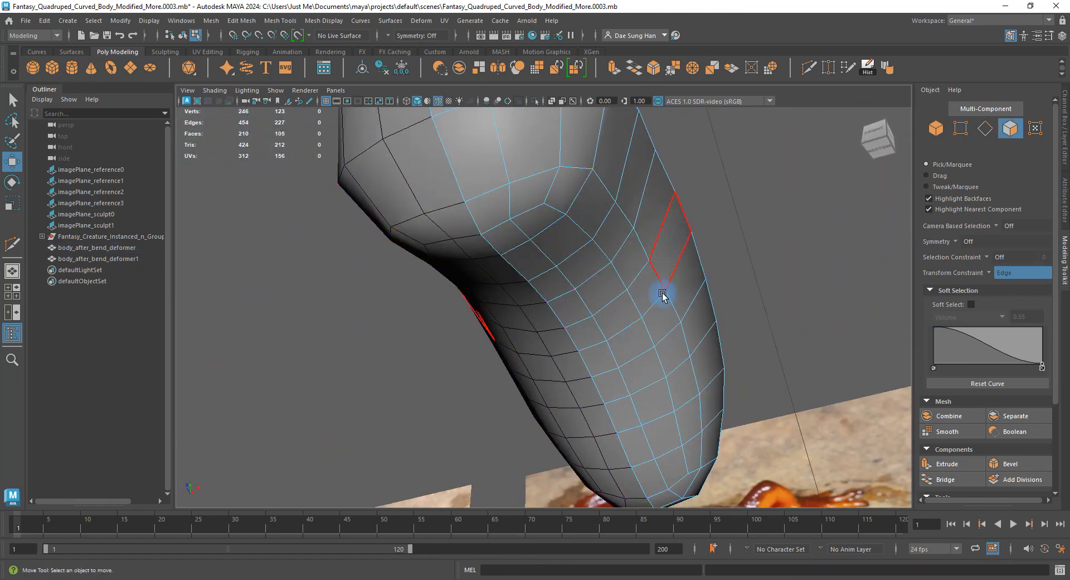
Select the 10-edge partial loop on the body's underside and slide it along the surface.
click(555, 211)
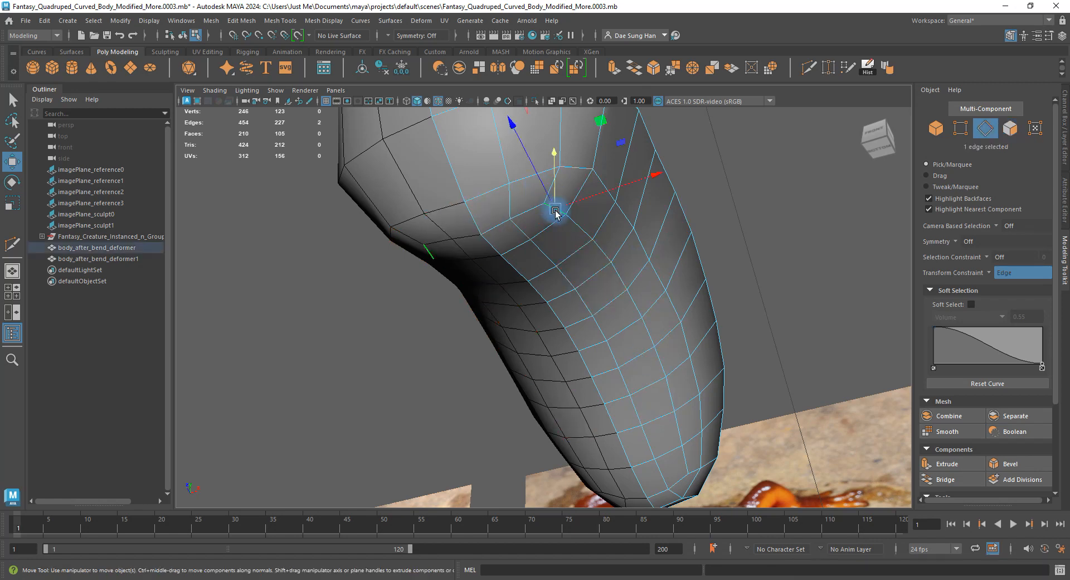
shift+double_click(685, 453)
drag(734, 316, 727, 318)
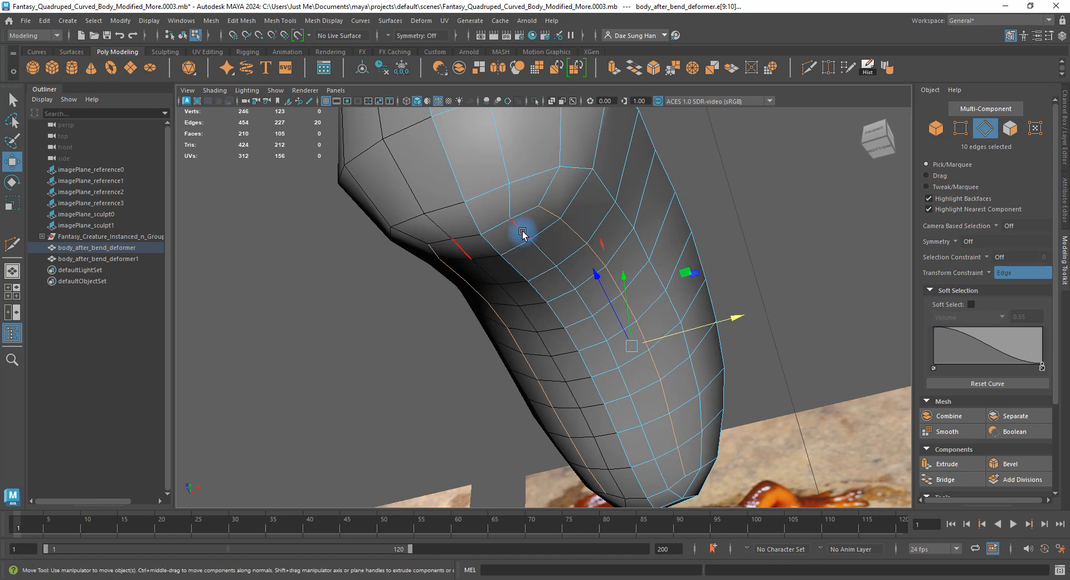
alt+drag(674, 407, 649, 329)
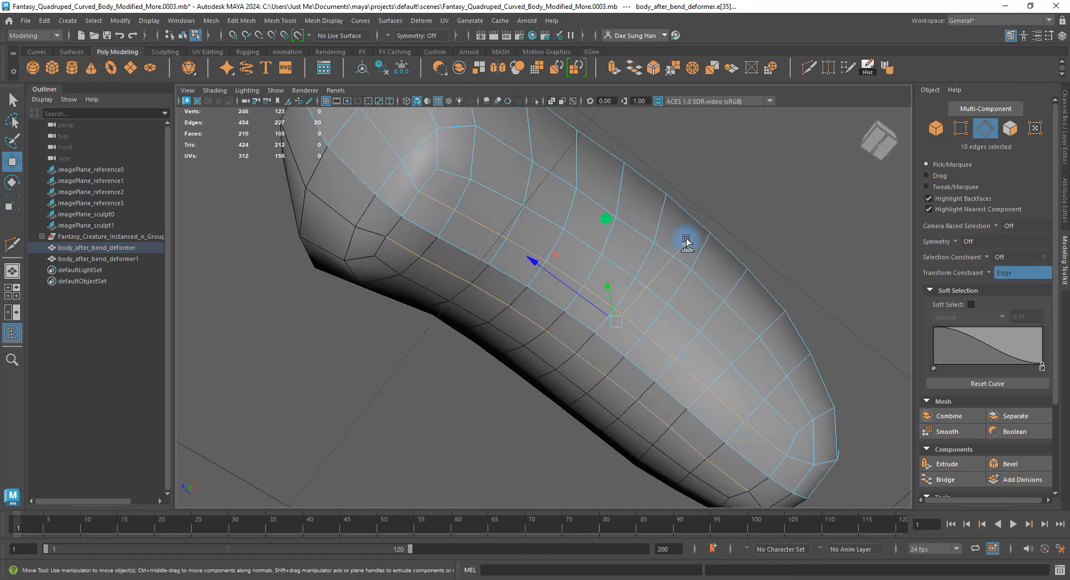
shift+middle_drag(686, 241, 684, 245)
alt+drag(668, 244, 491, 280)
Preview the body smoothed, then clear the selection and reselect the body mesh.
key(w)
key(3)
key(F8)
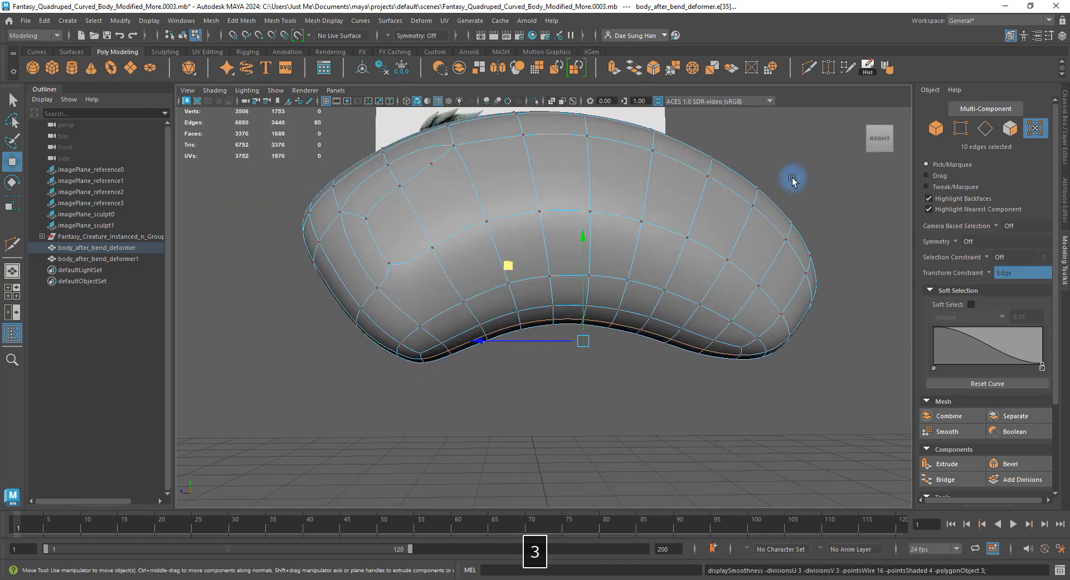
alt+drag(791, 177, 471, 210)
click(536, 390)
click(619, 214)
Return to the low-poly view and make a first Multi-Cut on the body's side.
key(1)
shift+right_drag(466, 189, 368, 189)
alt+drag(427, 289, 410, 203)
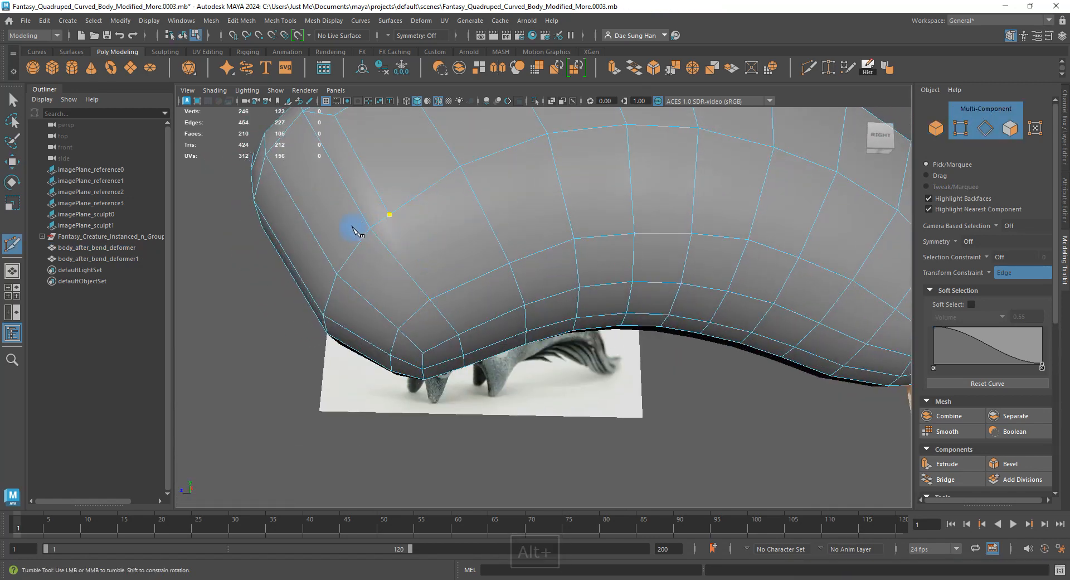
alt+drag(453, 279, 495, 285)
alt+right_drag(494, 284, 504, 291)
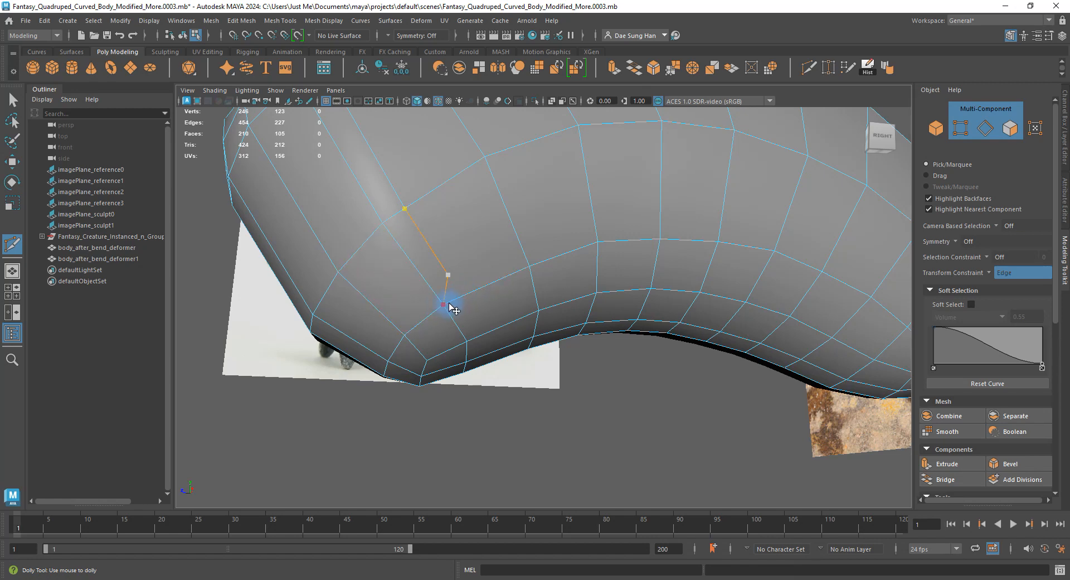
key(w)
alt+drag(487, 294, 456, 289)
alt+right_drag(457, 290, 462, 286)
alt+middle_drag(548, 260, 533, 315)
Cut new edges across the side faces, growing the cage to 254 vertices and 220 faces.
key(g)
alt+right_drag(511, 156, 521, 163)
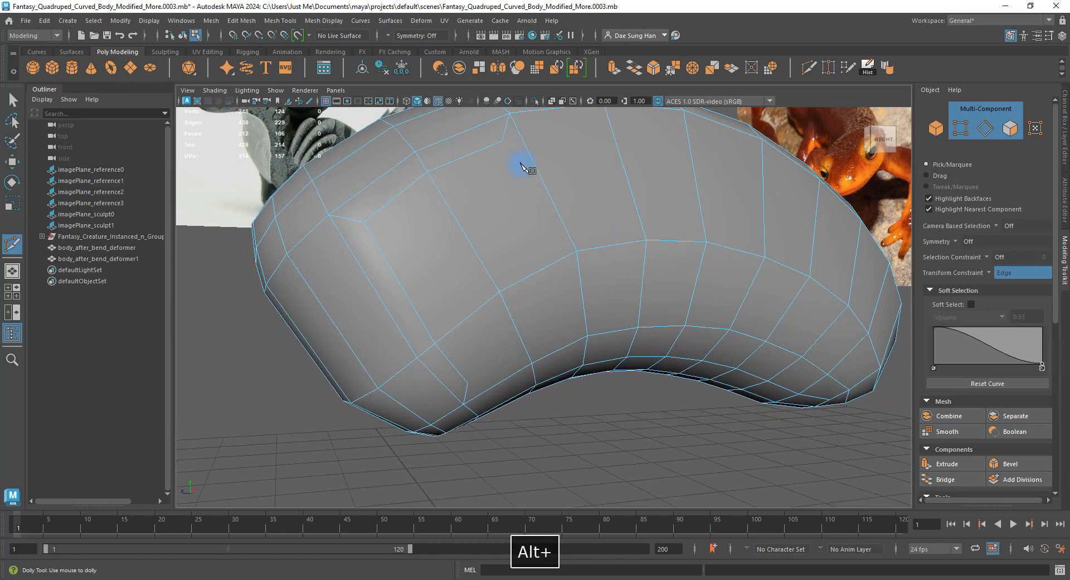
mouse_move(525, 196)
alt+mouse_down()
mouse_move(547, 186)
mouse_move(544, 249)
mouse_move(530, 238)
mouse_move(517, 185)
alt+mouse_up()
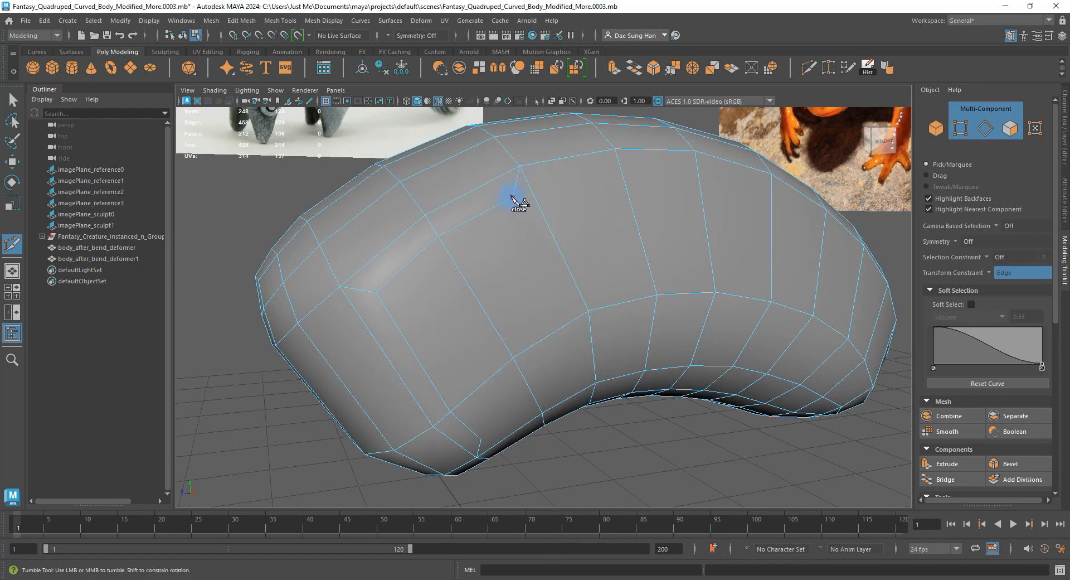
click(513, 197)
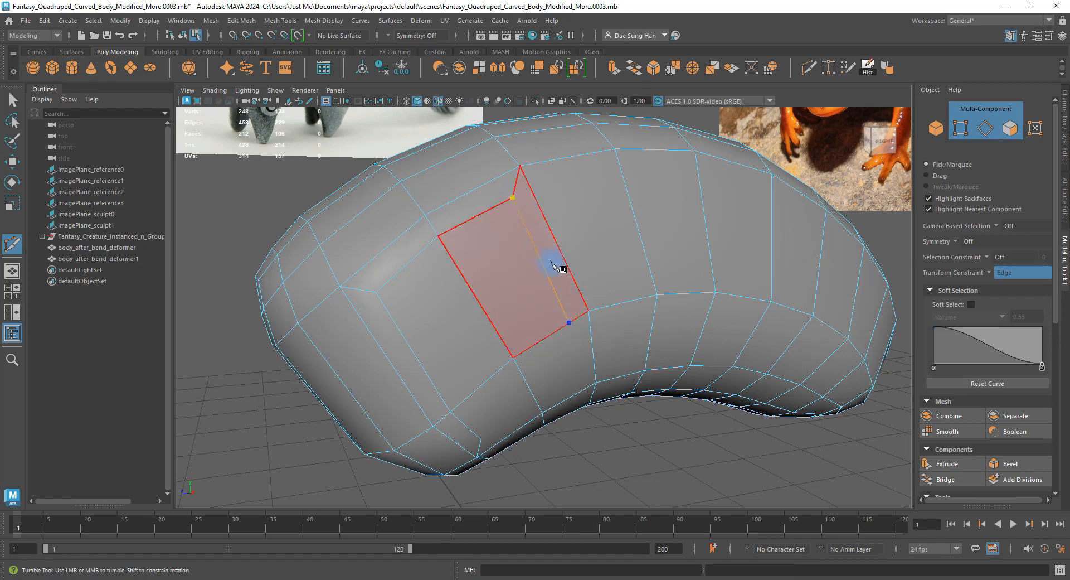
alt+drag(454, 442, 521, 325)
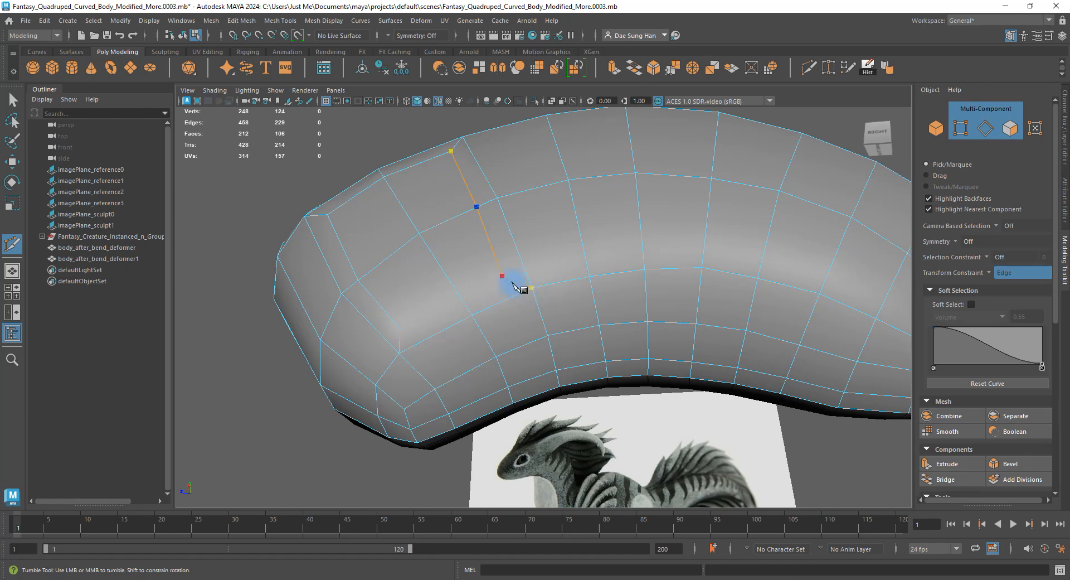
key(w)
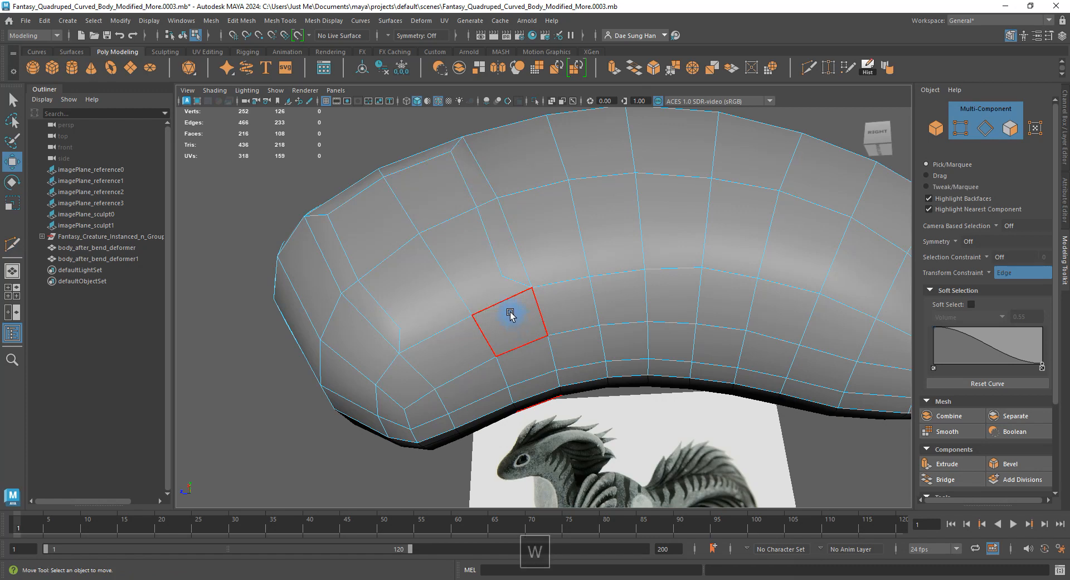
key(g)
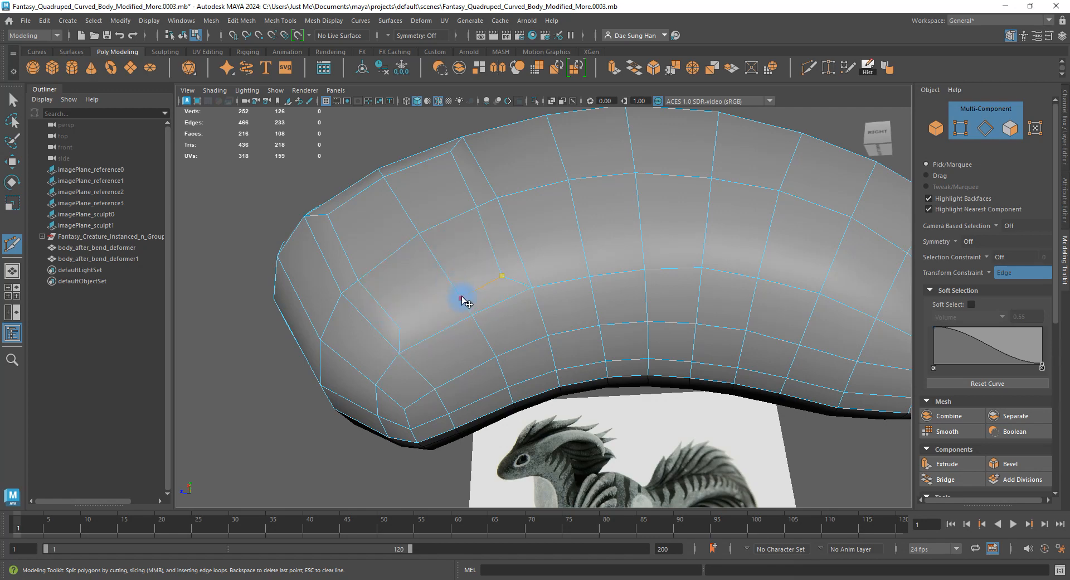
click(400, 329)
key(w)
Incrementally save the scene as Fantasy_Quadruped_Curved_Body_Modified_More.0004.mb.
alt+drag(504, 303, 512, 271)
key(ctrl+alt+s)
alt+right_drag(512, 271, 544, 331)
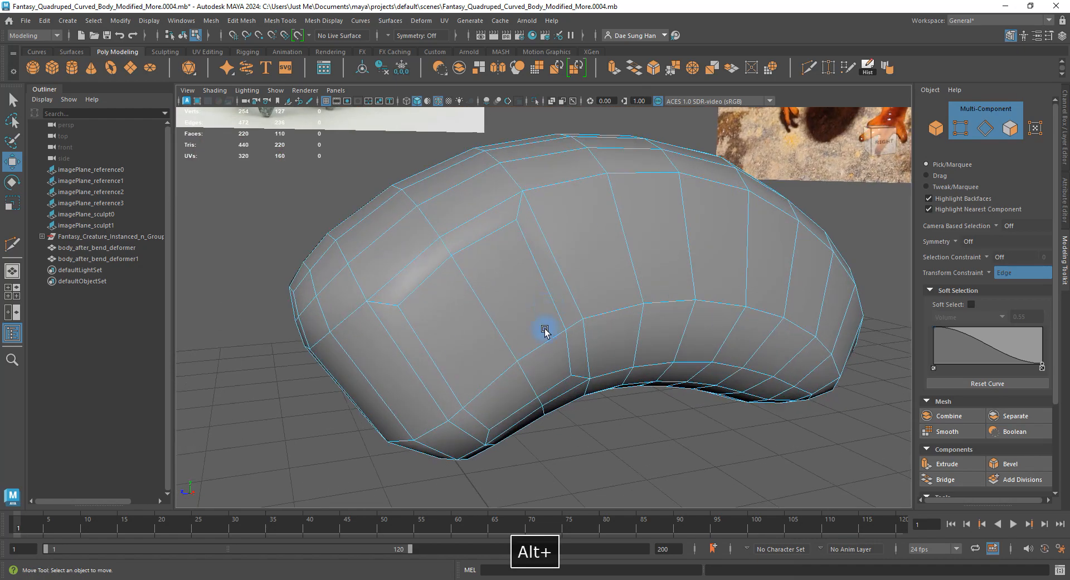
alt+drag(545, 331, 485, 268)
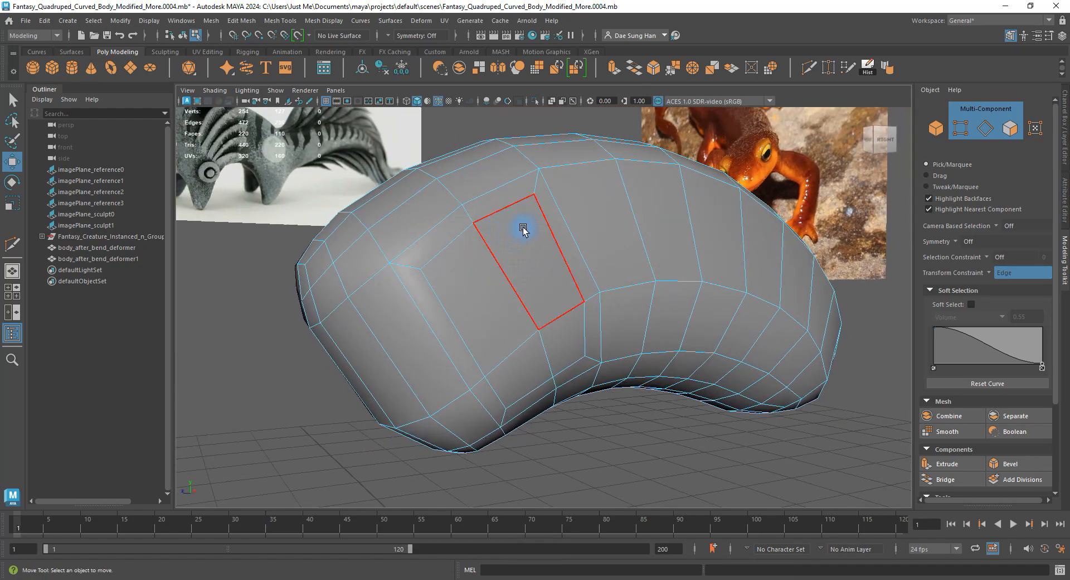
click(511, 198)
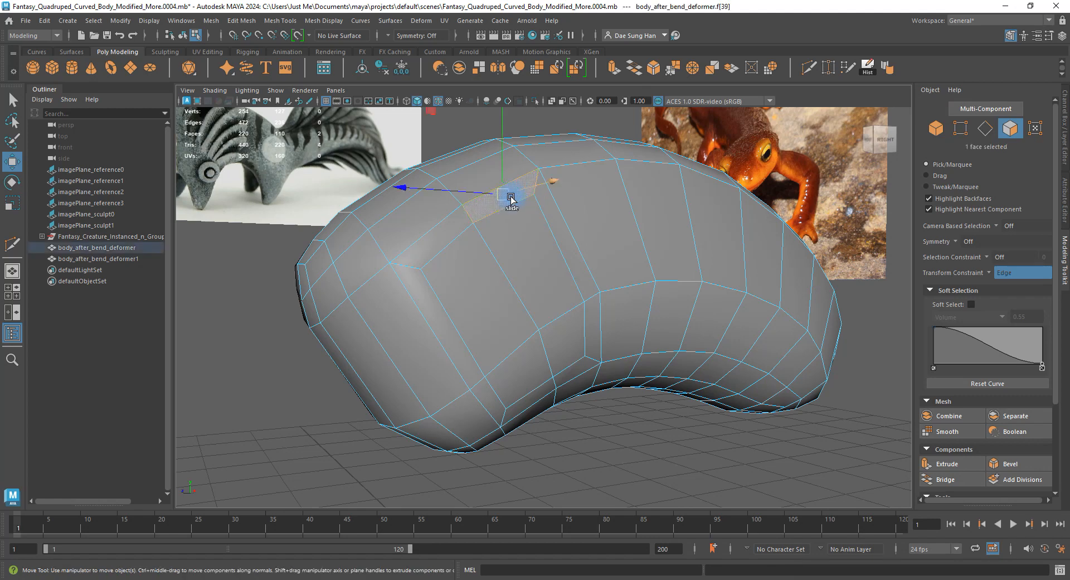
shift+double_click(436, 319)
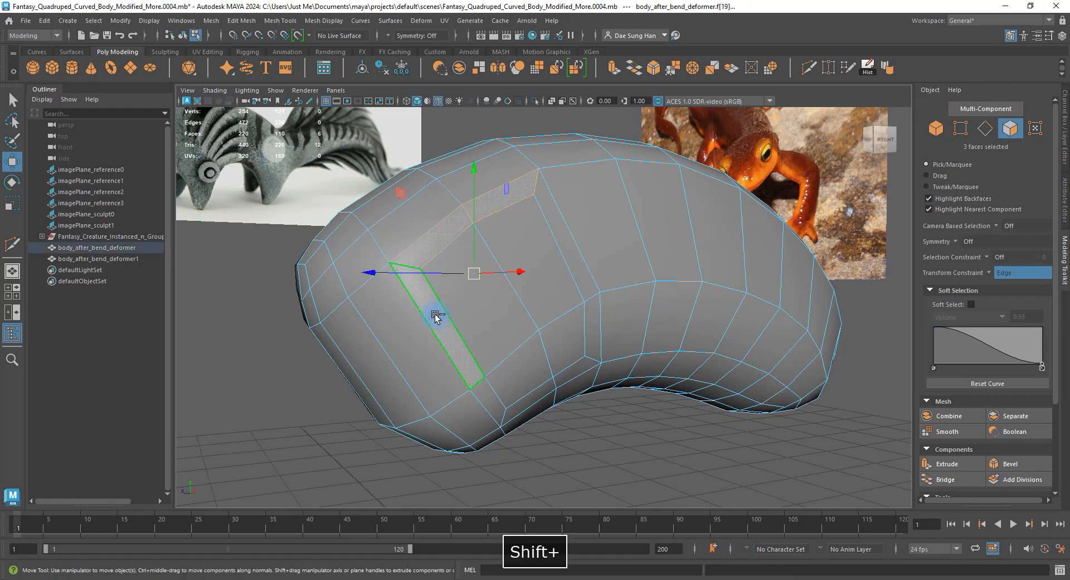
shift+double_click(593, 336)
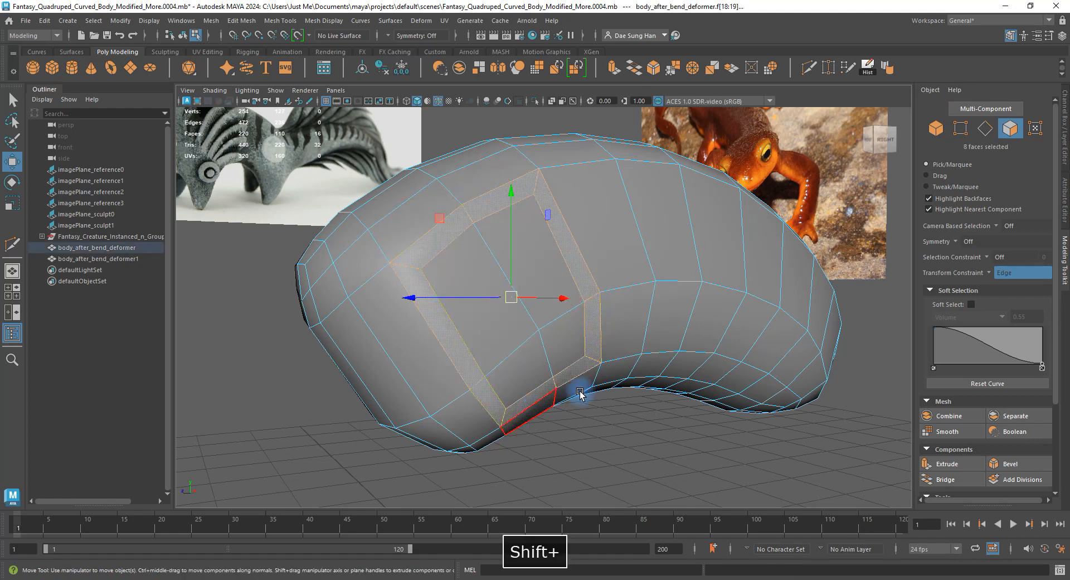
key(3)
alt+drag(518, 283, 574, 217)
key(1)
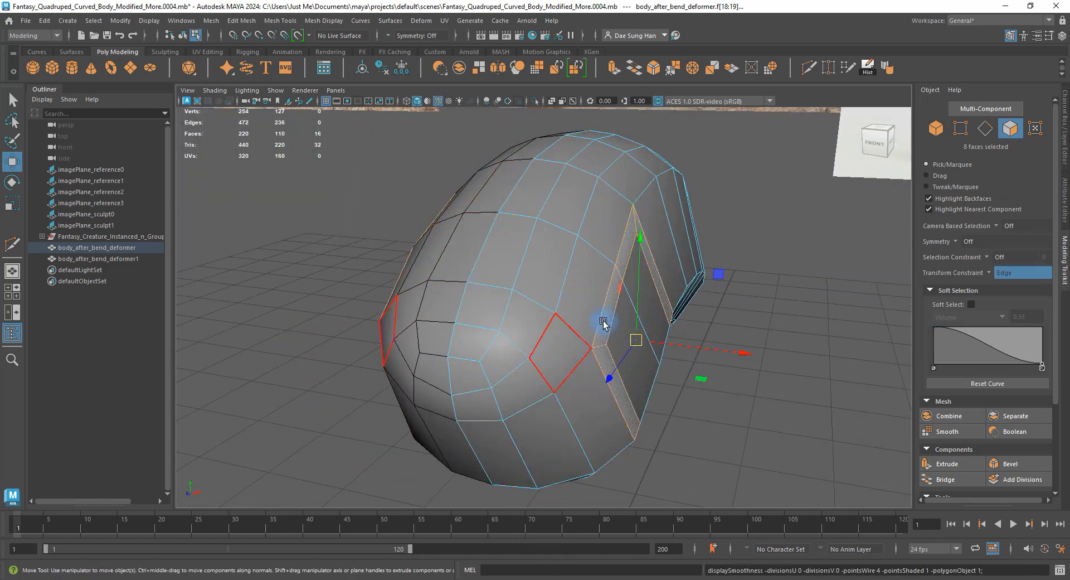
alt+drag(603, 323, 508, 175)
key(3)
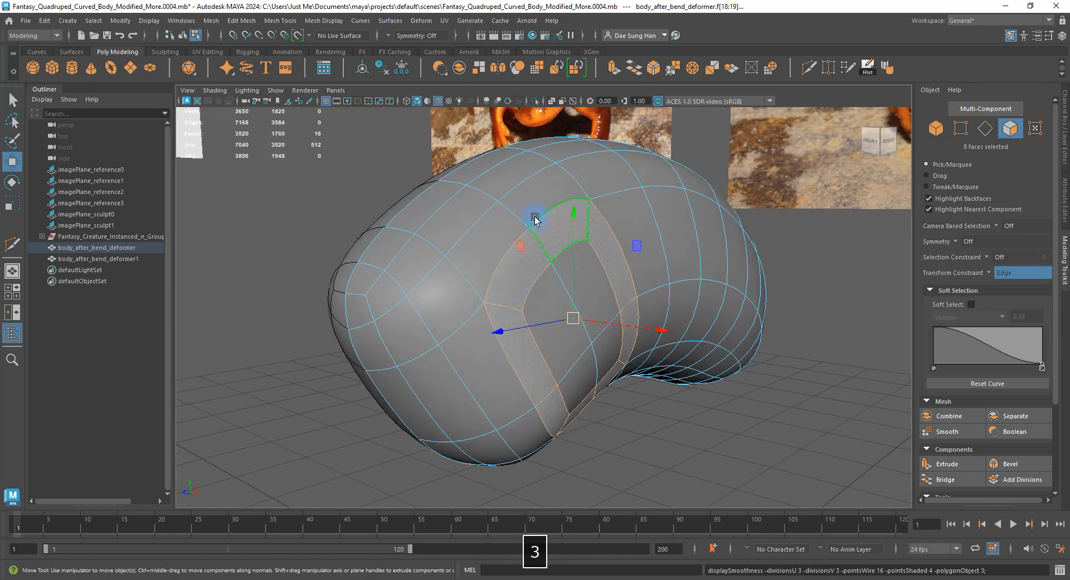
alt+drag(576, 328, 521, 275)
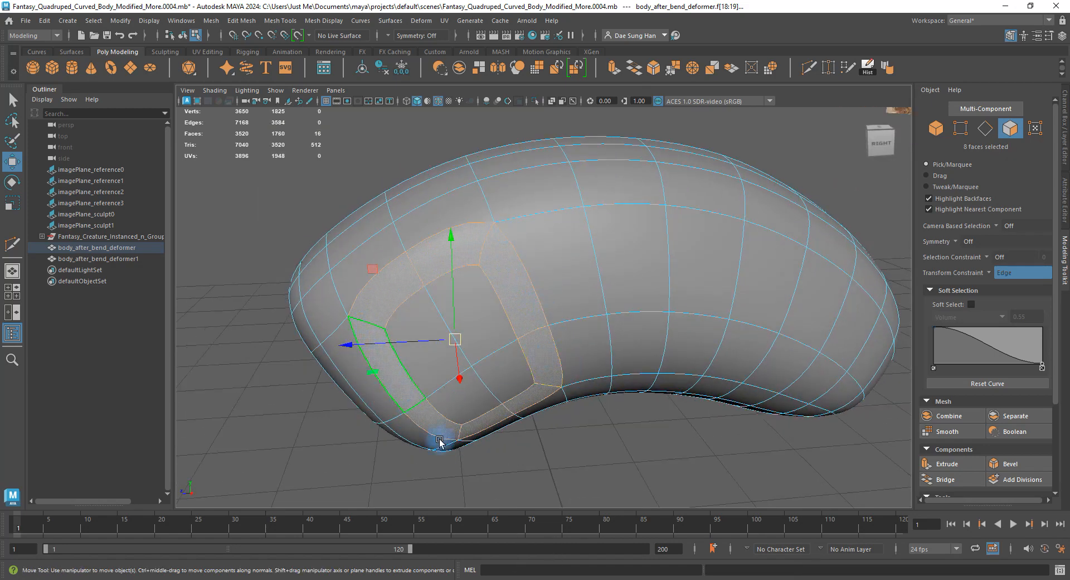
key(1)
alt+drag(454, 274, 511, 327)
key(3)
click(621, 482)
key(1)
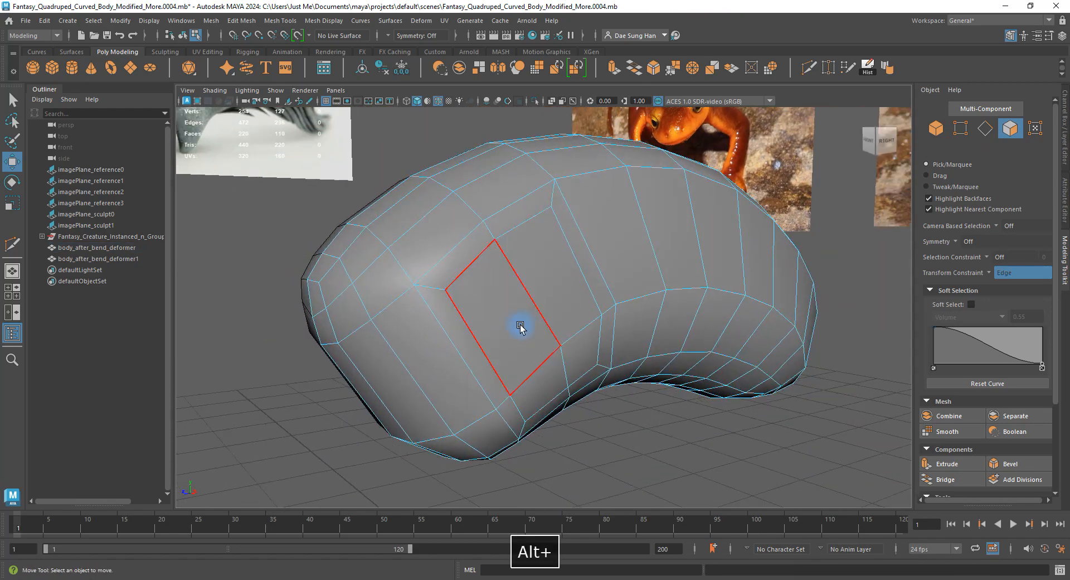
Select the side faces and set the Transform Constraint to Off.
click(545, 254)
shift+click(517, 328)
alt+drag(580, 355, 633, 346)
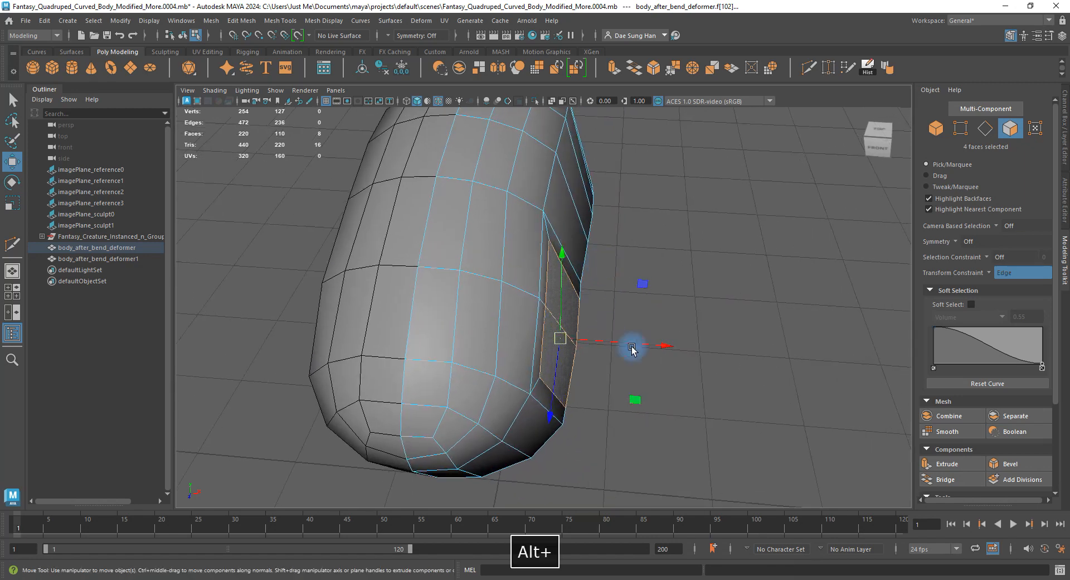
middle_drag(634, 346, 691, 348)
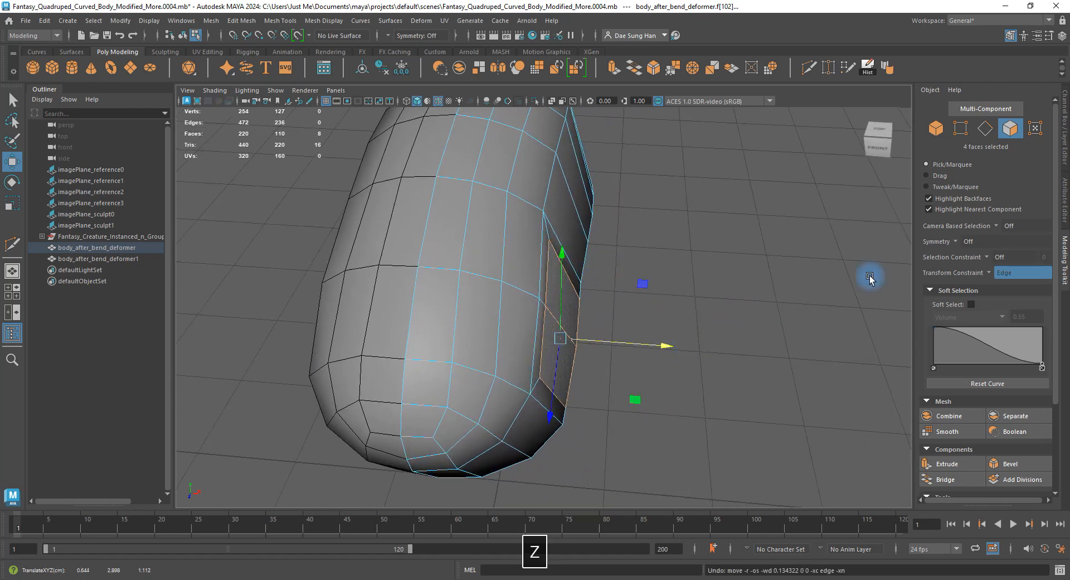
click(1027, 273)
click(989, 273)
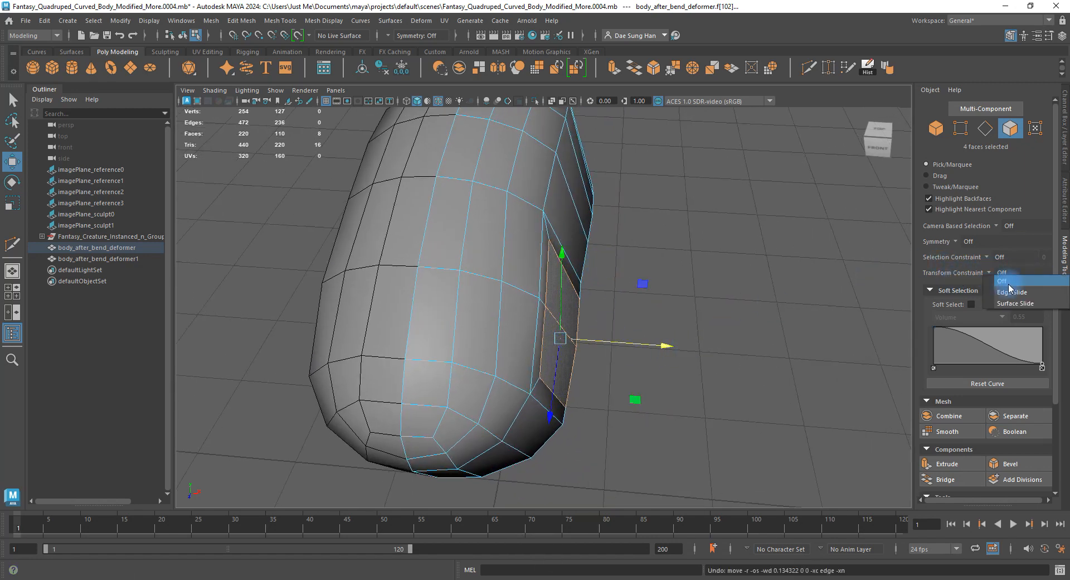
click(1009, 284)
Push the four selected faces outward along X, checking the smoothed preview.
alt+drag(650, 296, 612, 288)
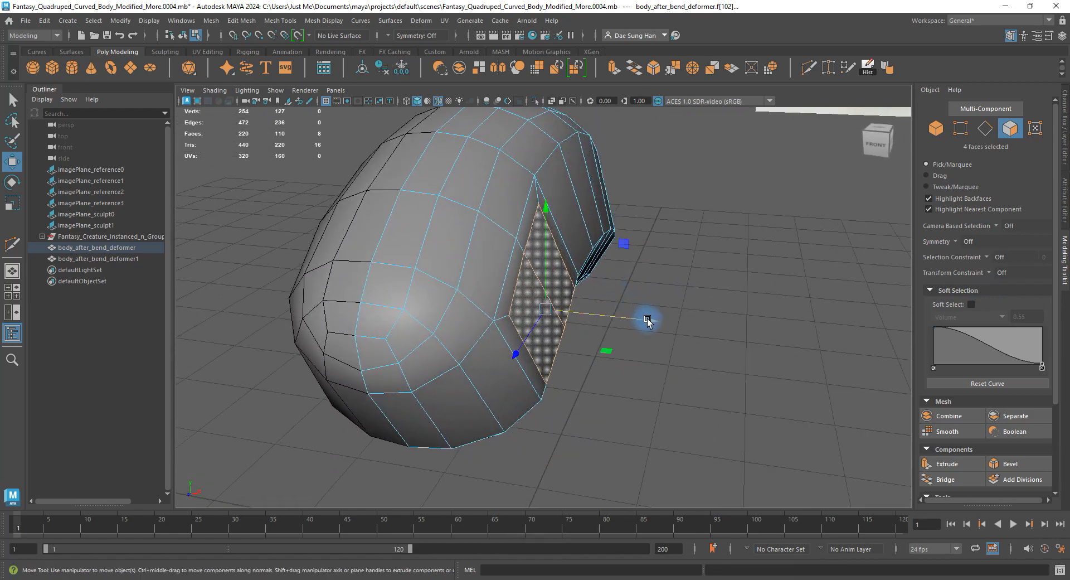
drag(647, 318, 609, 258)
key(3)
key(1)
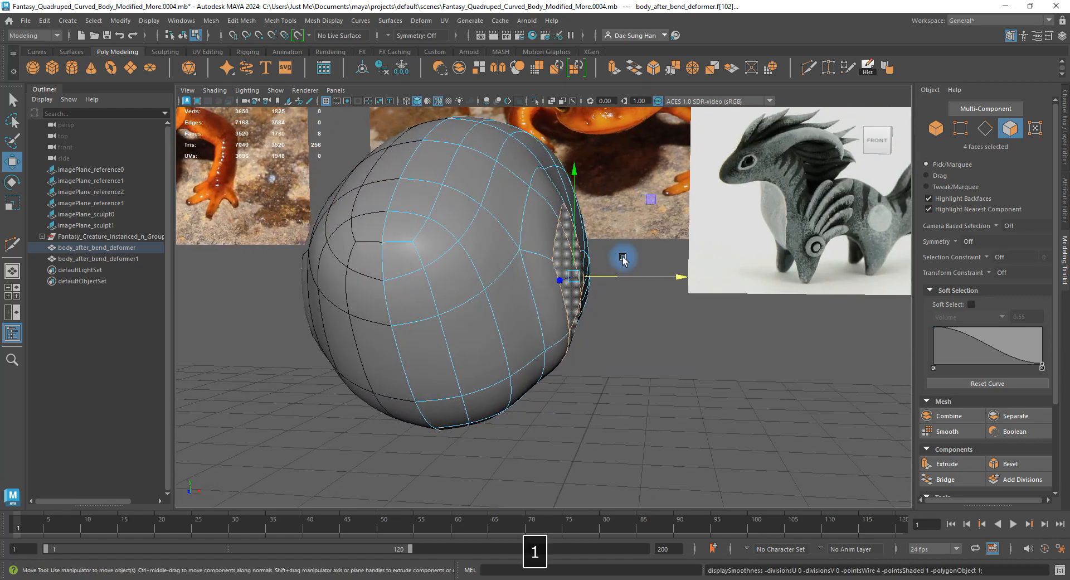
drag(671, 279, 578, 241)
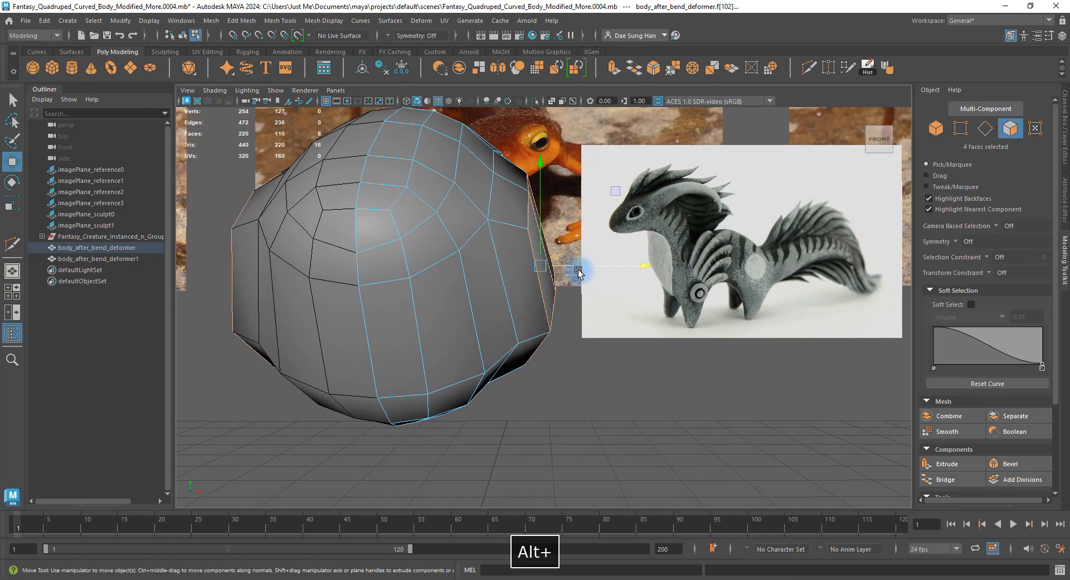
key(d)
alt+drag(726, 336, 489, 254)
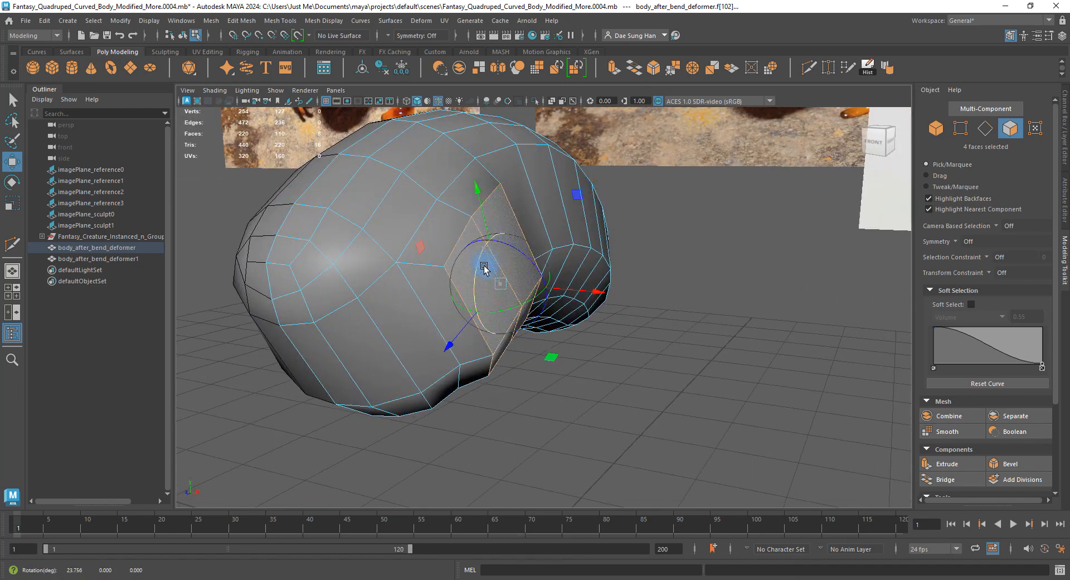
Align the manipulator orientation to the four-face shoulder patch.
alt+drag(484, 274, 387, 132)
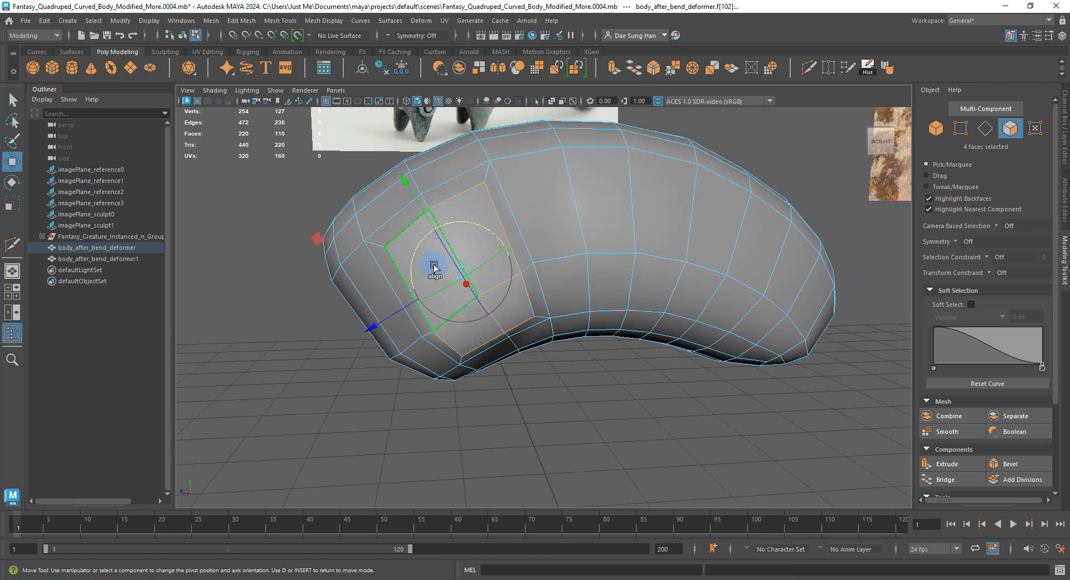
alt+drag(435, 268, 640, 246)
click(463, 323)
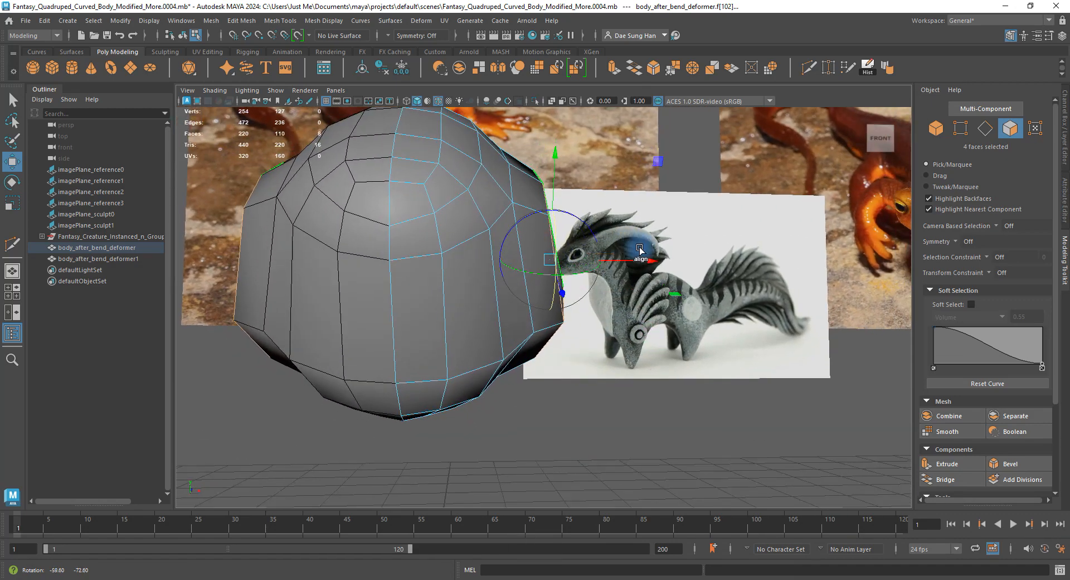
alt+drag(632, 264, 489, 232)
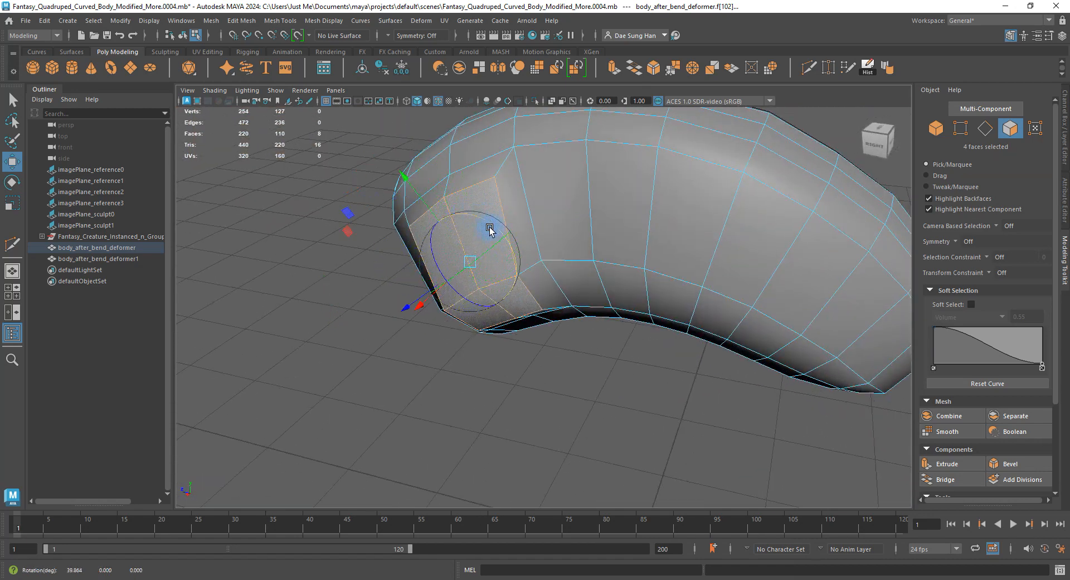
alt+drag(499, 290, 559, 272)
alt+middle_drag(513, 251, 585, 251)
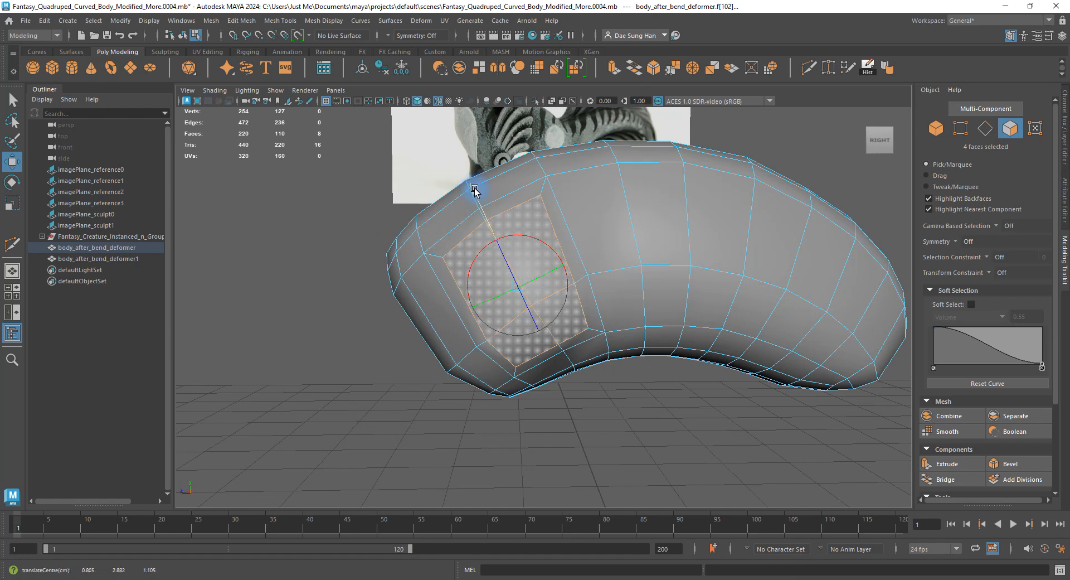
mouse_move(618, 264)
alt+mouse_down()
mouse_move(662, 265)
mouse_move(619, 266)
alt+mouse_up()
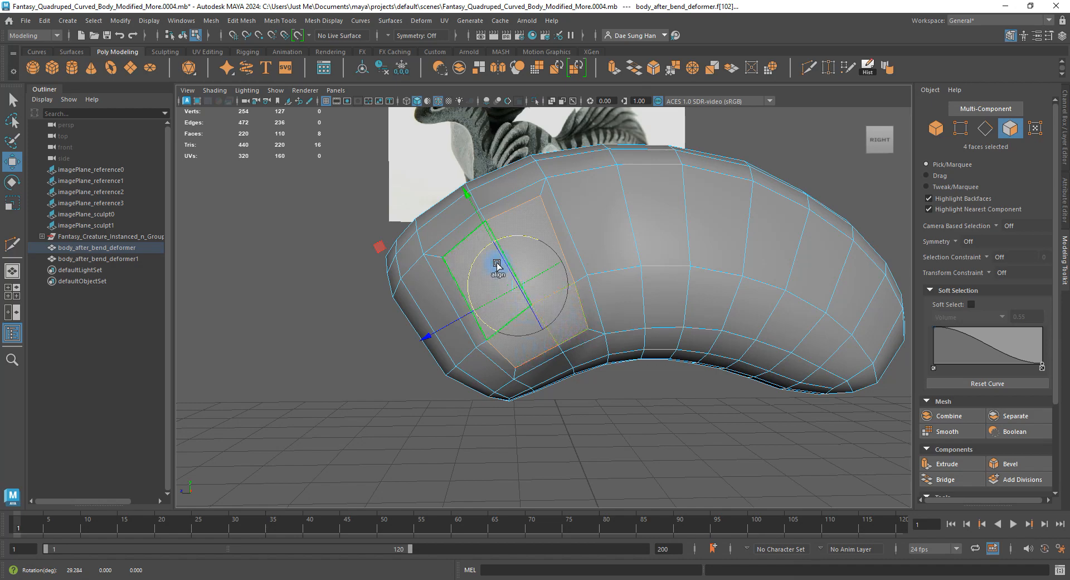
alt+drag(465, 195, 673, 280)
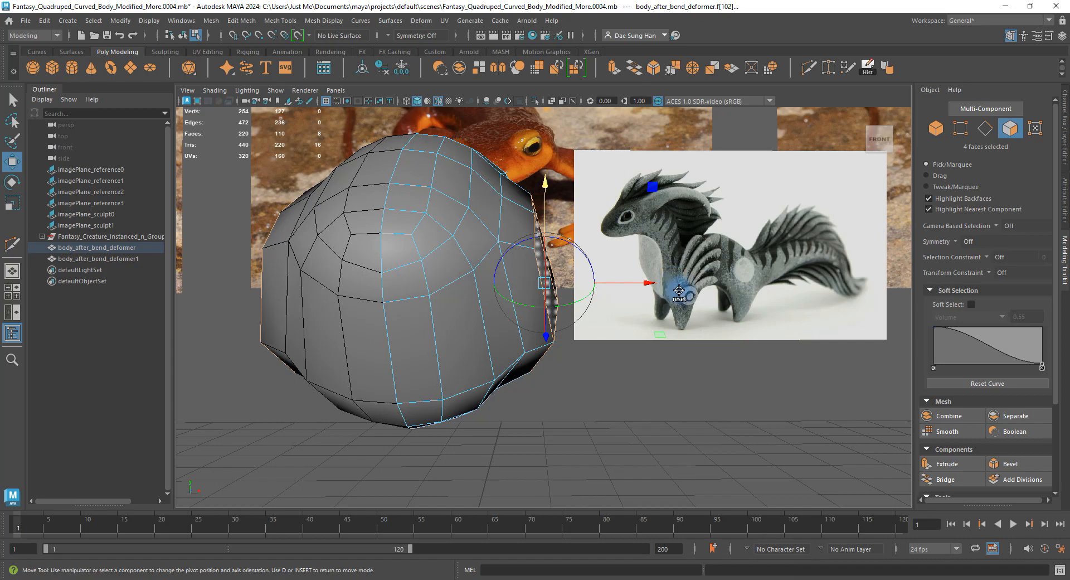
Scale the four faces along X to flatten them into a panel.
key(r)
alt+drag(664, 299, 625, 284)
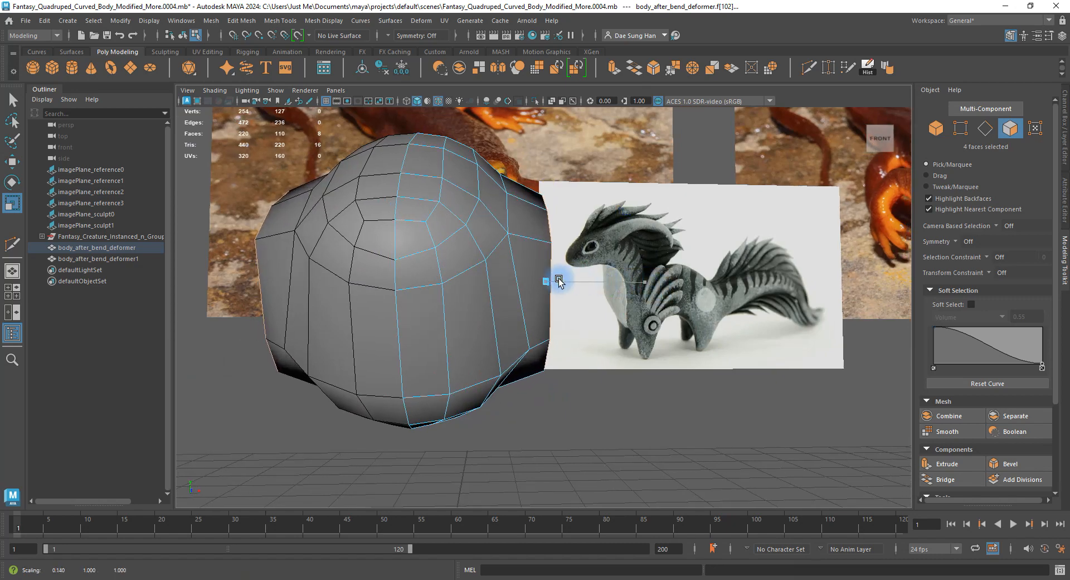
alt+drag(576, 284, 419, 333)
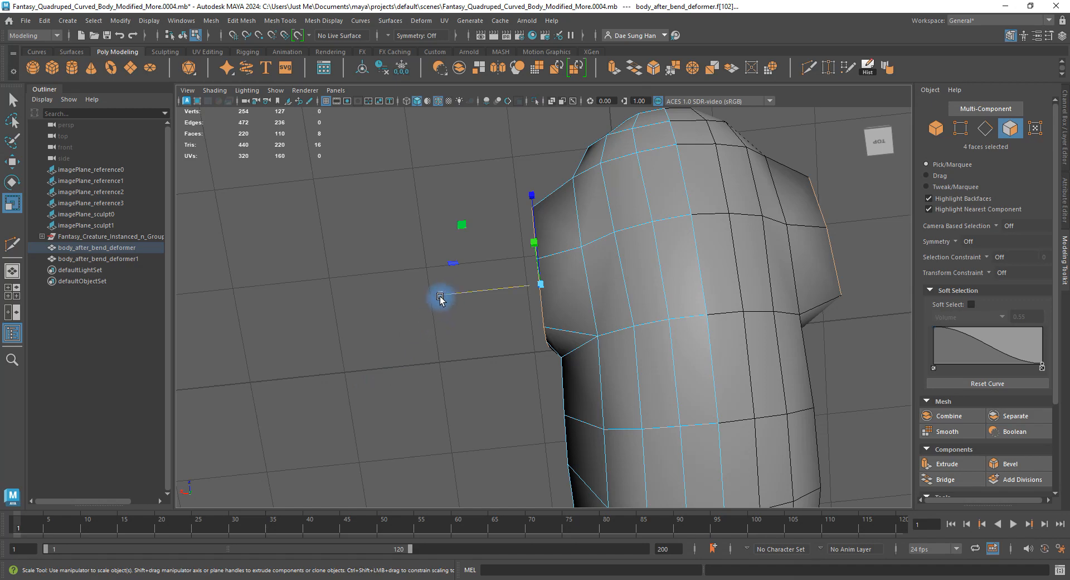
alt+drag(535, 283, 633, 302)
Check the flattened panel in the front view, wireframe, four-view layout and smoothed preview.
key(space)
key(space)
alt+right_drag(499, 332, 903, 434)
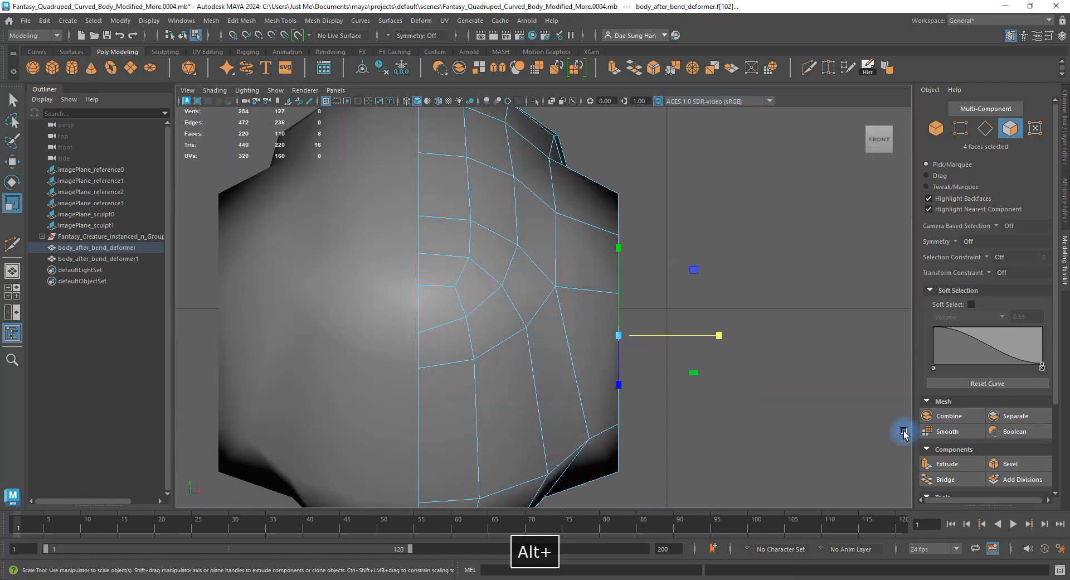
alt+middle_drag(692, 392, 693, 366)
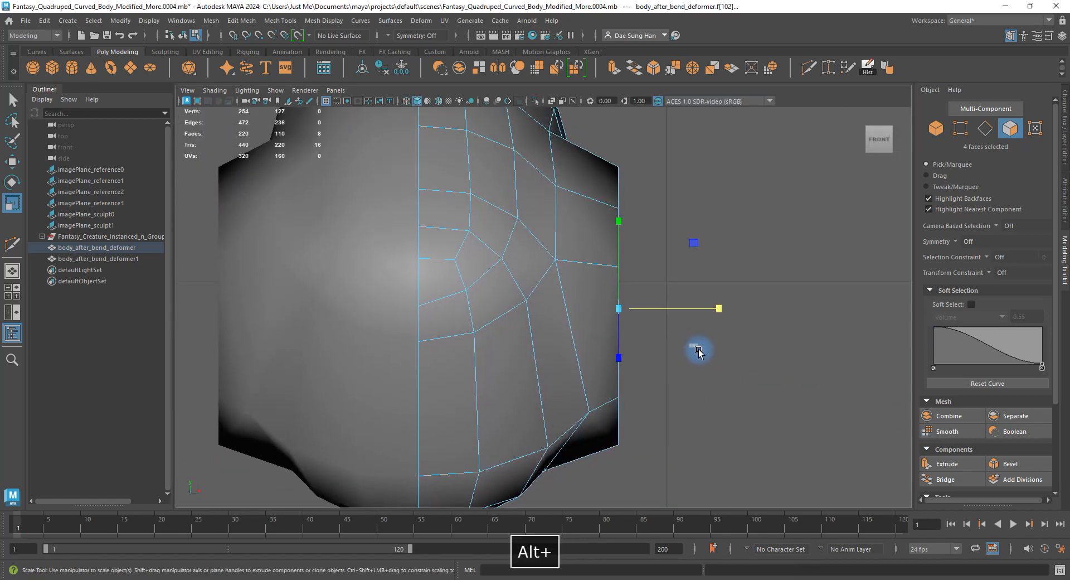
key(4)
alt+right_drag(704, 424, 771, 365)
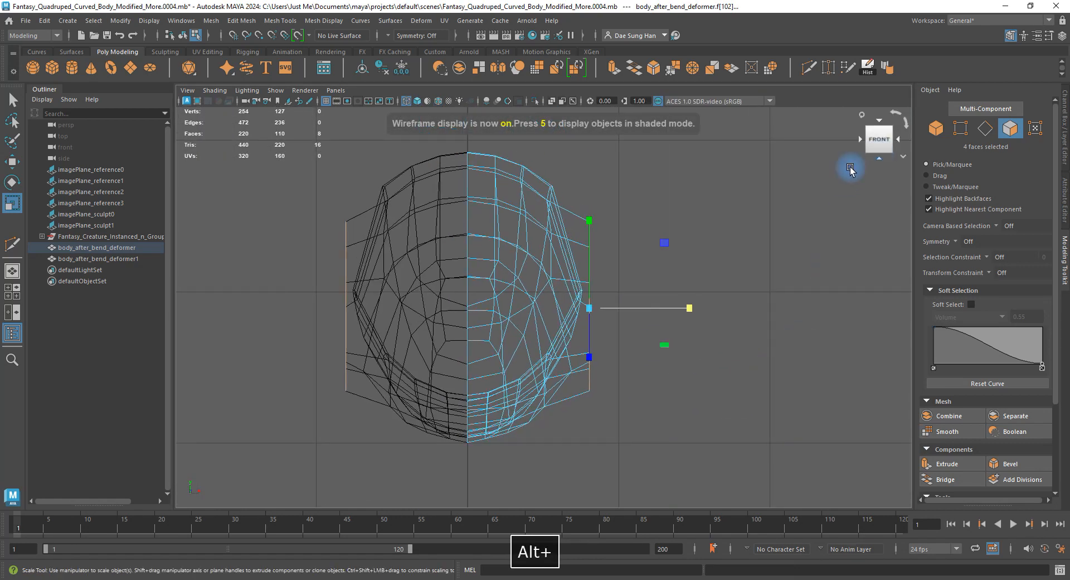
key(space)
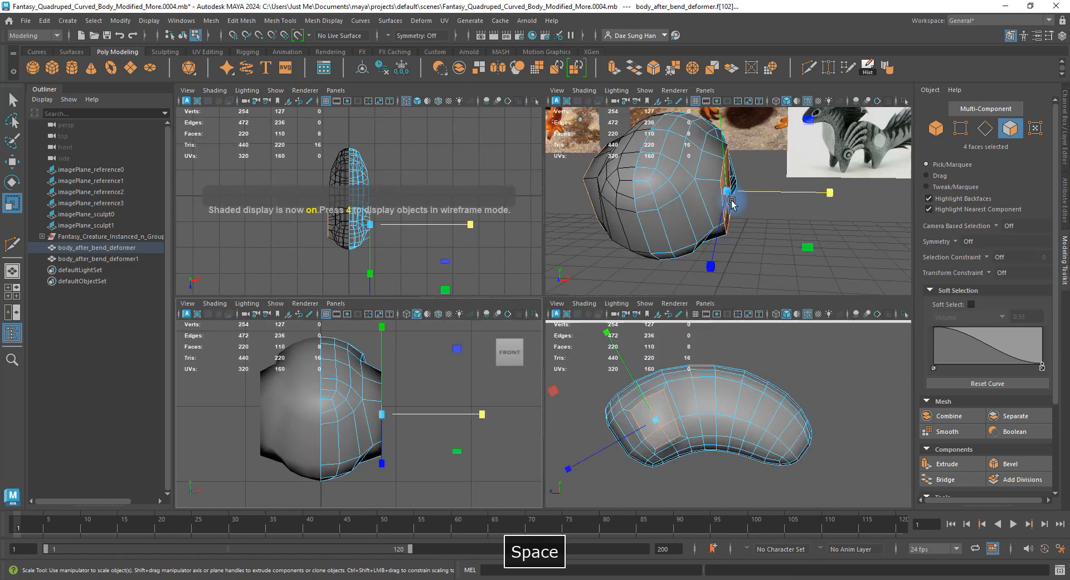
key(space)
alt+drag(716, 239, 637, 287)
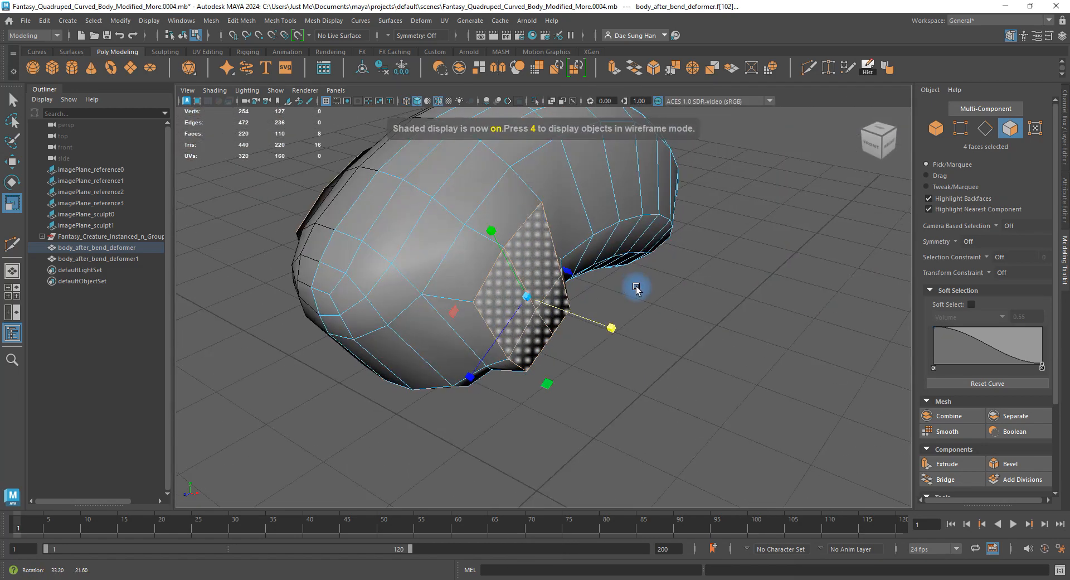
key(3)
alt+drag(587, 312, 543, 222)
key(1)
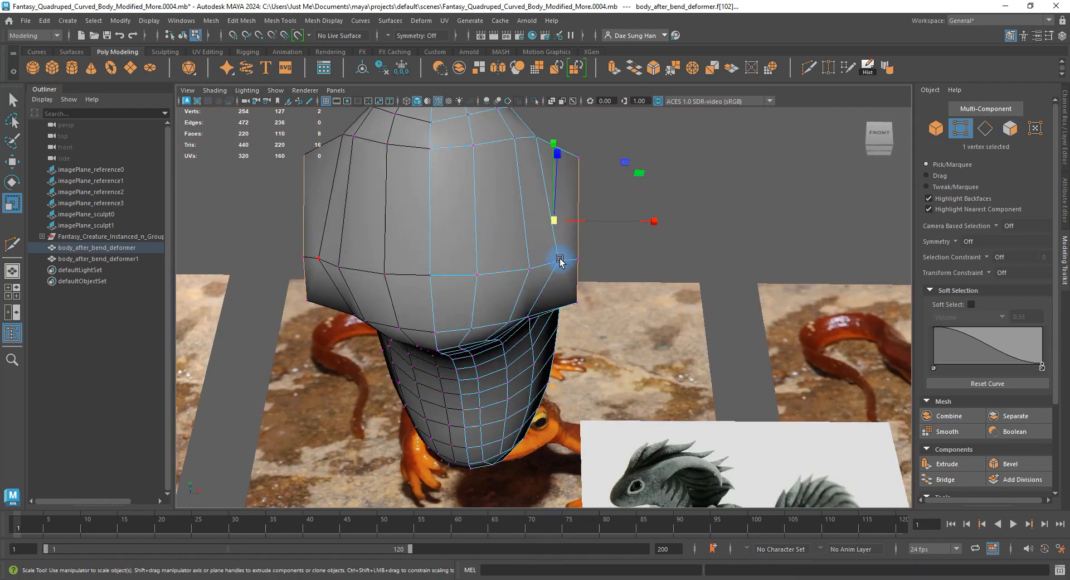
Select a vertex beside the shoulder patch and set the Transform Constraint to Edge Slide.
alt+drag(560, 260, 599, 258)
key(w)
key(3)
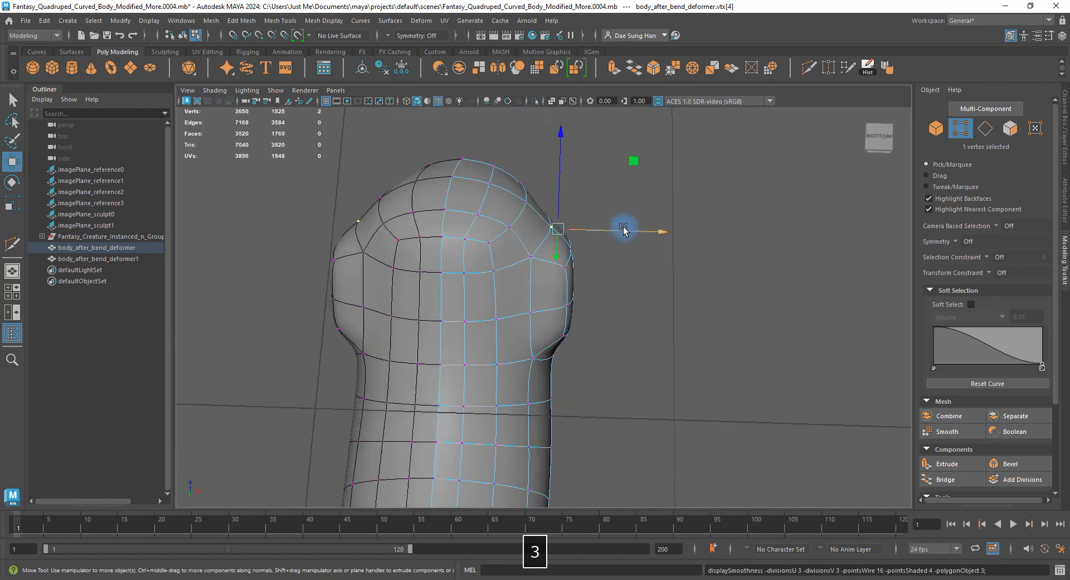
key(1)
alt+drag(653, 236, 546, 267)
key(3)
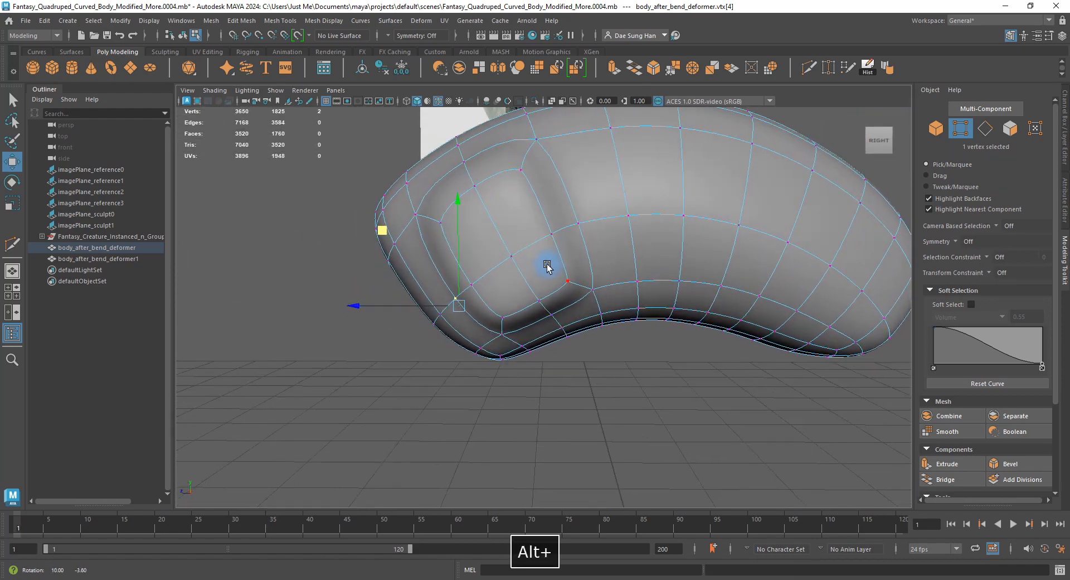
click(527, 146)
mouse_move(526, 146)
alt+mouse_down()
mouse_move(536, 173)
mouse_move(537, 160)
alt+mouse_up()
click(999, 272)
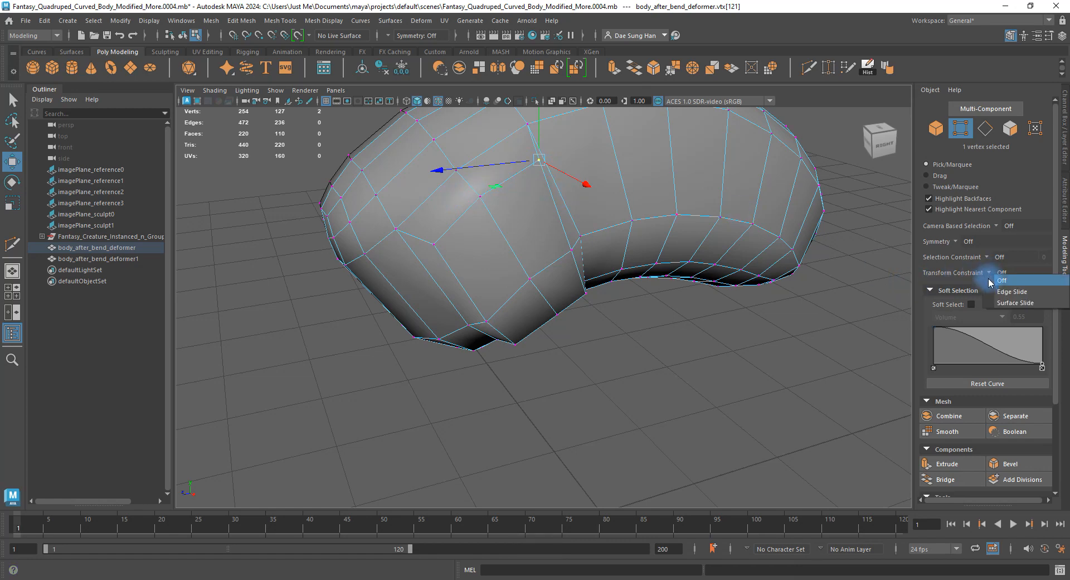
click(1013, 291)
Slide the neighbouring vertex along its edge, comparing with the smoothed preview.
alt+drag(497, 255, 502, 226)
key(3)
key(1)
click(587, 232)
key(3)
right_drag(586, 166, 593, 162)
Deselect, hide the wireframe-on-shaded overlay, and reselect the body in low-poly display.
click(600, 361)
mouse_move(600, 361)
alt+mouse_down()
mouse_move(620, 330)
mouse_move(700, 291)
mouse_move(418, 244)
mouse_move(446, 209)
mouse_move(558, 279)
mouse_move(459, 218)
alt+mouse_up()
key(alt+5)
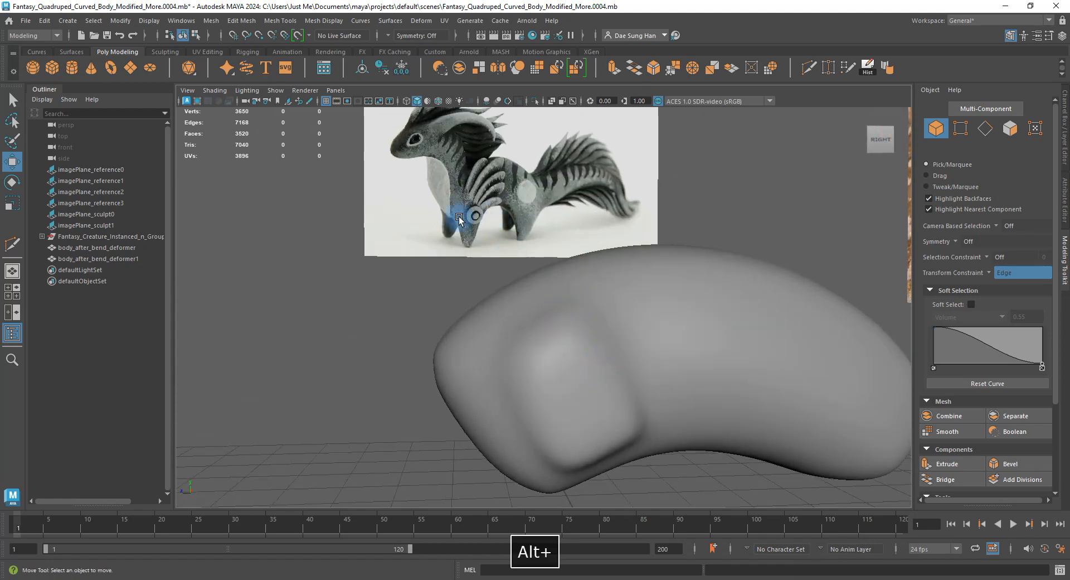
alt+drag(549, 253, 530, 301)
click(610, 387)
key(1)
Slide the vertex at the patch corner along its edge.
alt+right_drag(530, 301, 612, 344)
alt+drag(611, 343, 615, 310)
right_drag(647, 309, 615, 309)
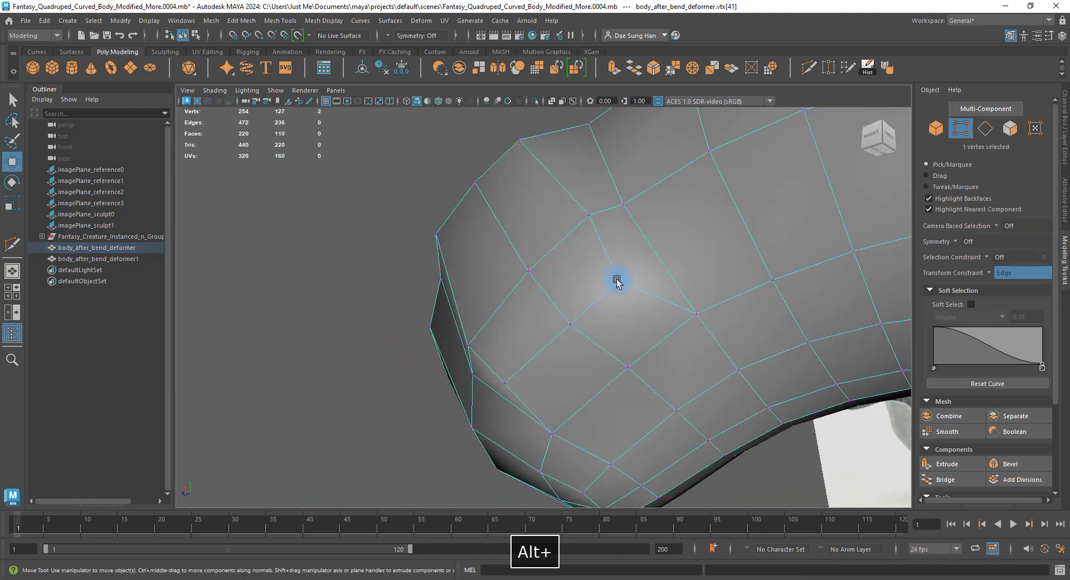
alt+drag(617, 282, 664, 298)
click(646, 330)
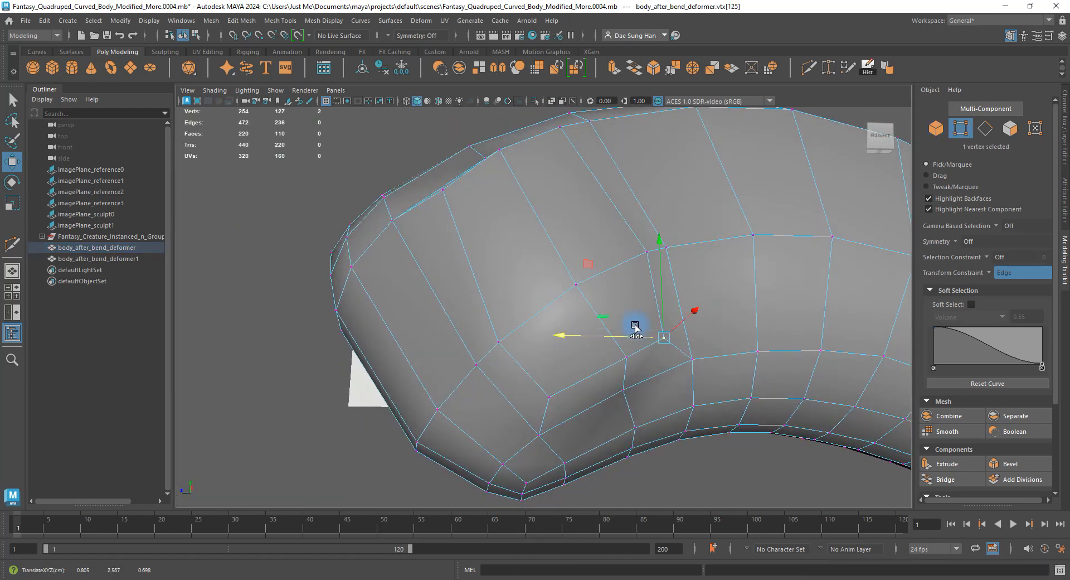
drag(509, 404, 609, 303)
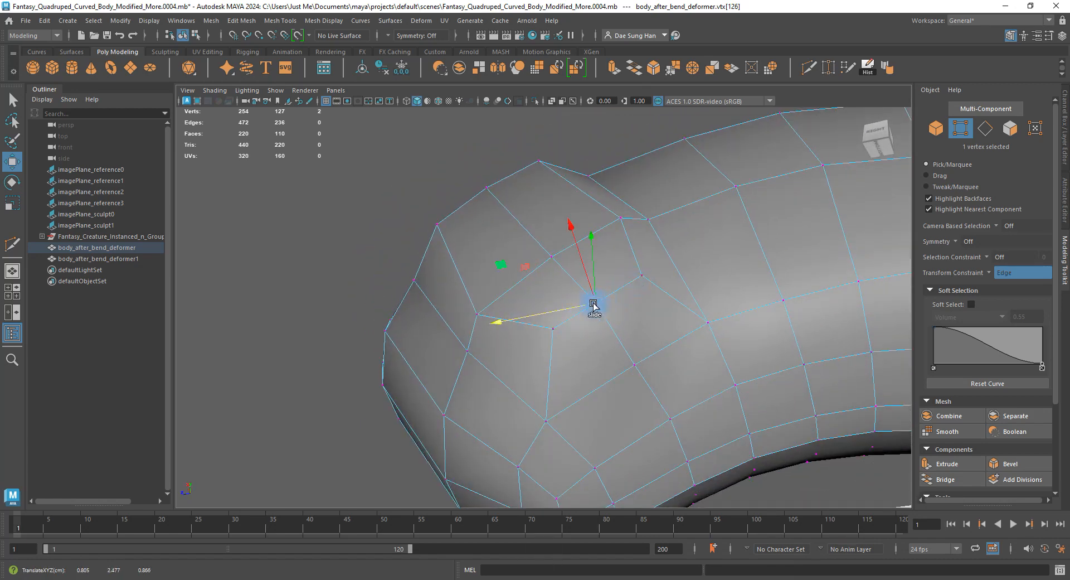
alt+drag(563, 312, 604, 338)
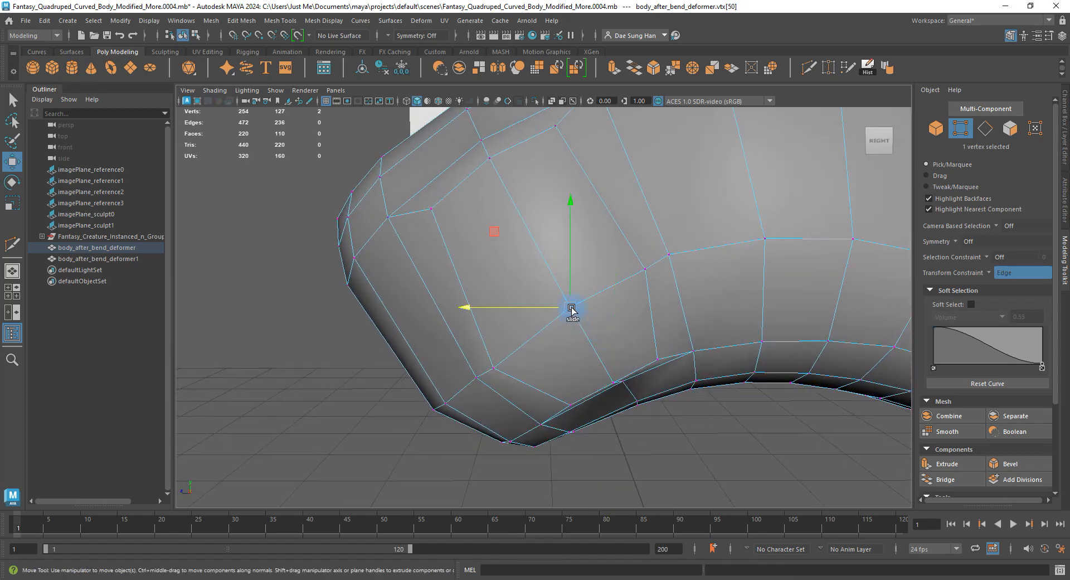
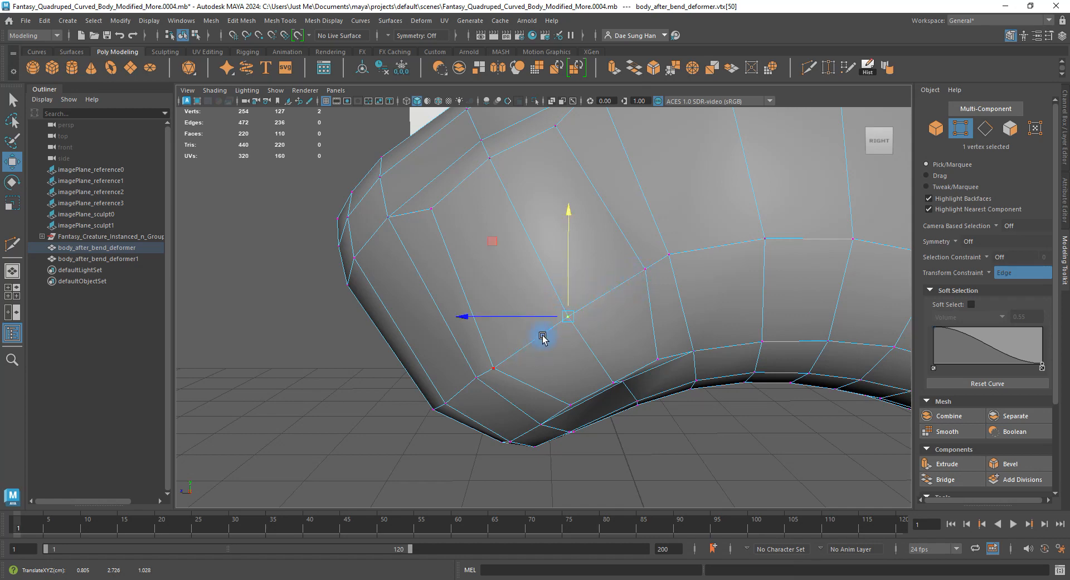
Compare the smoothed body with the salamander reference, then reselect it in cage display.
alt+drag(542, 338, 581, 269)
mouse_move(504, 231)
alt+mouse_down()
mouse_move(671, 229)
mouse_move(553, 188)
mouse_move(569, 213)
mouse_move(545, 201)
mouse_move(575, 217)
mouse_move(562, 200)
mouse_move(513, 220)
alt+mouse_up()
key(3)
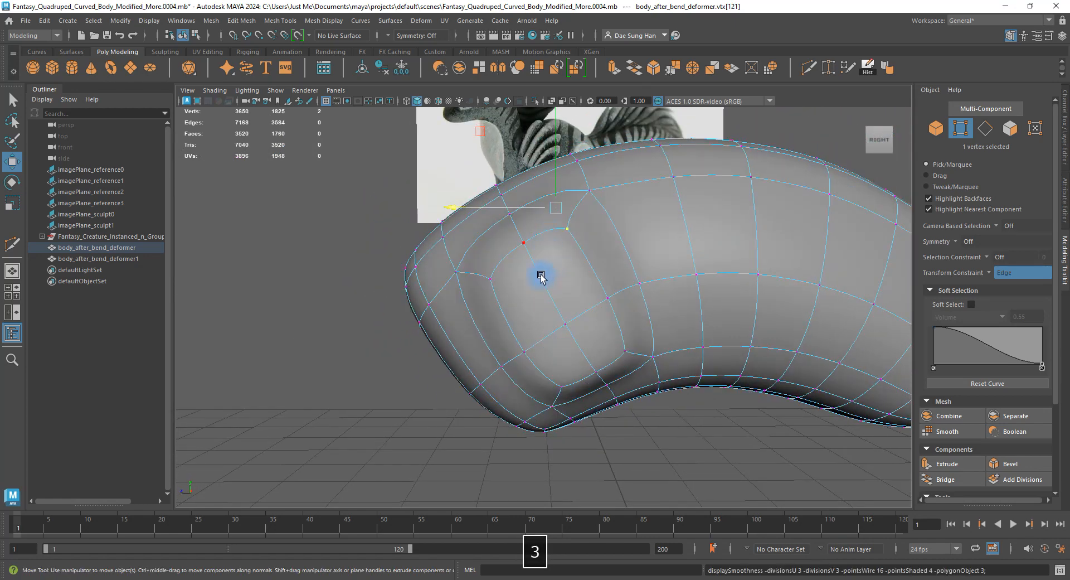
alt+drag(540, 277, 666, 174)
click(723, 479)
alt+drag(723, 479, 682, 393)
click(588, 336)
key(1)
alt+drag(587, 335, 509, 286)
alt+drag(485, 366, 527, 329)
right_drag(409, 258, 371, 254)
Select a shoulder vertex and turn the Transform Constraint off.
click(478, 253)
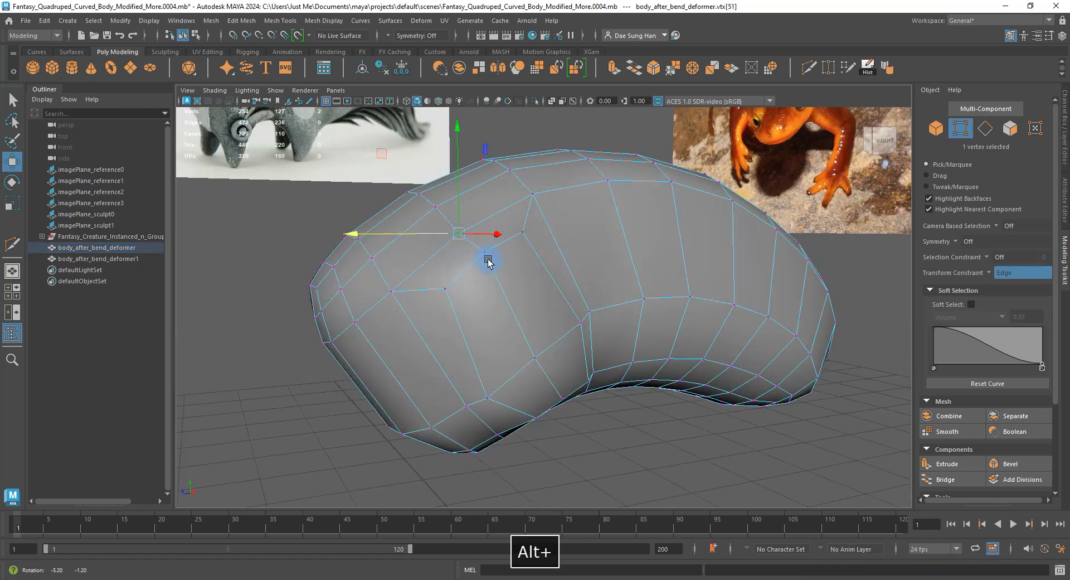
alt+drag(485, 256, 553, 258)
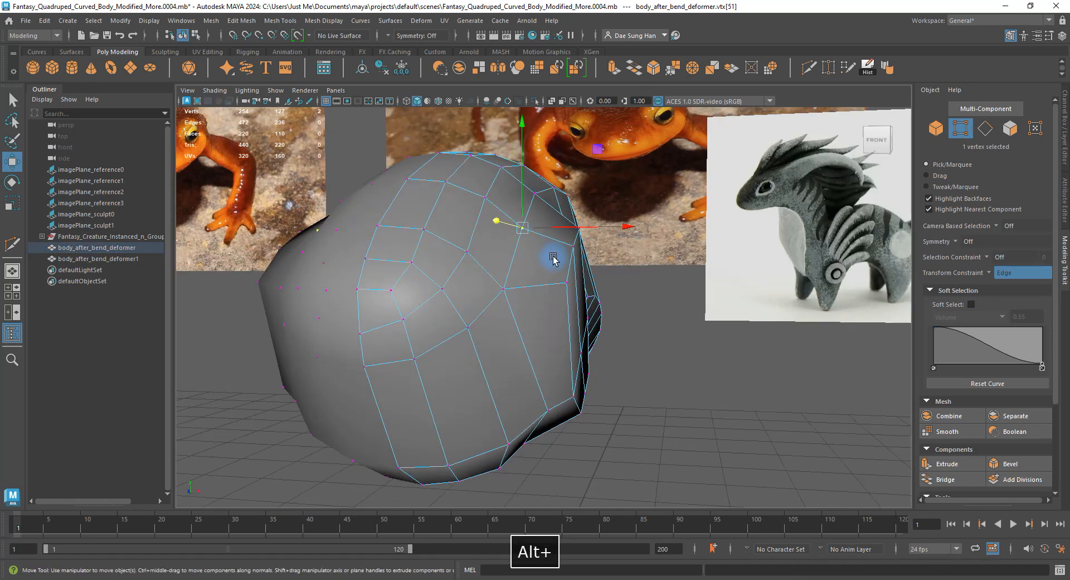
click(991, 277)
click(1002, 280)
Raise the selected shoulder vertex, checking the smoothed preview.
alt+drag(545, 268, 563, 294)
key(3)
alt+drag(691, 286, 708, 256)
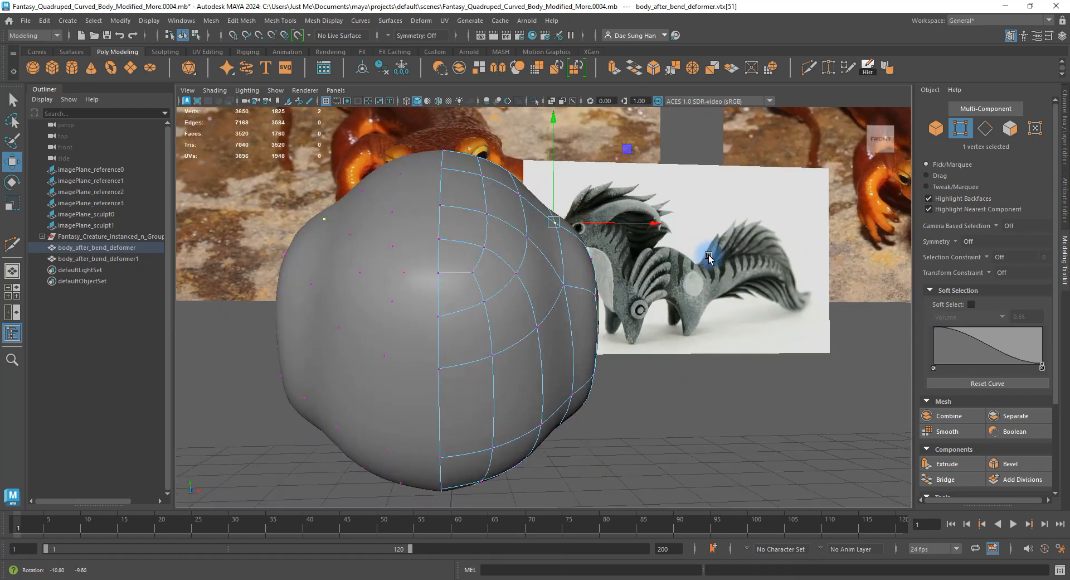
key(1)
drag(558, 188, 557, 177)
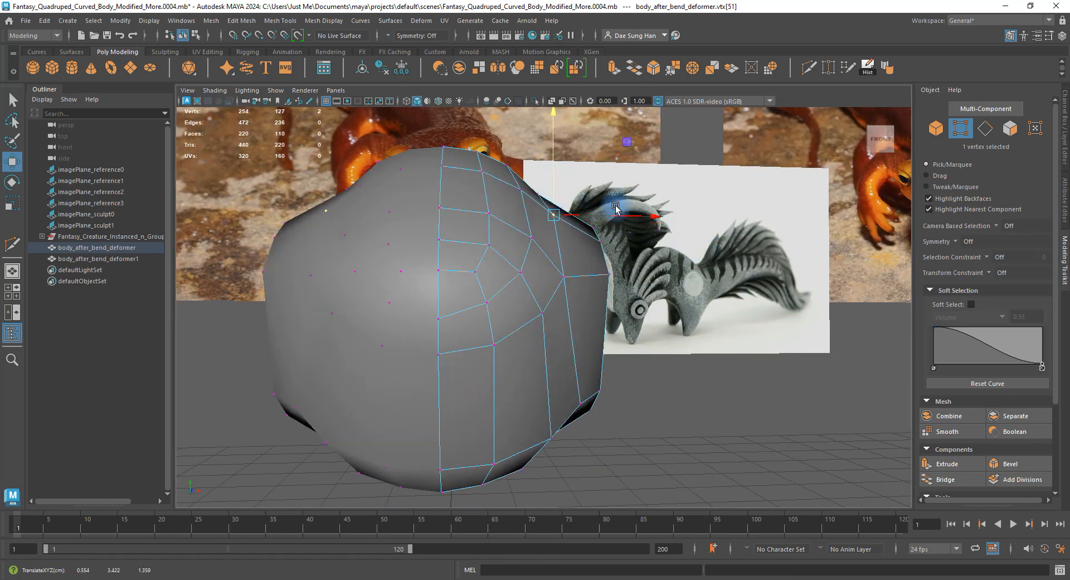
alt+drag(615, 207, 640, 274)
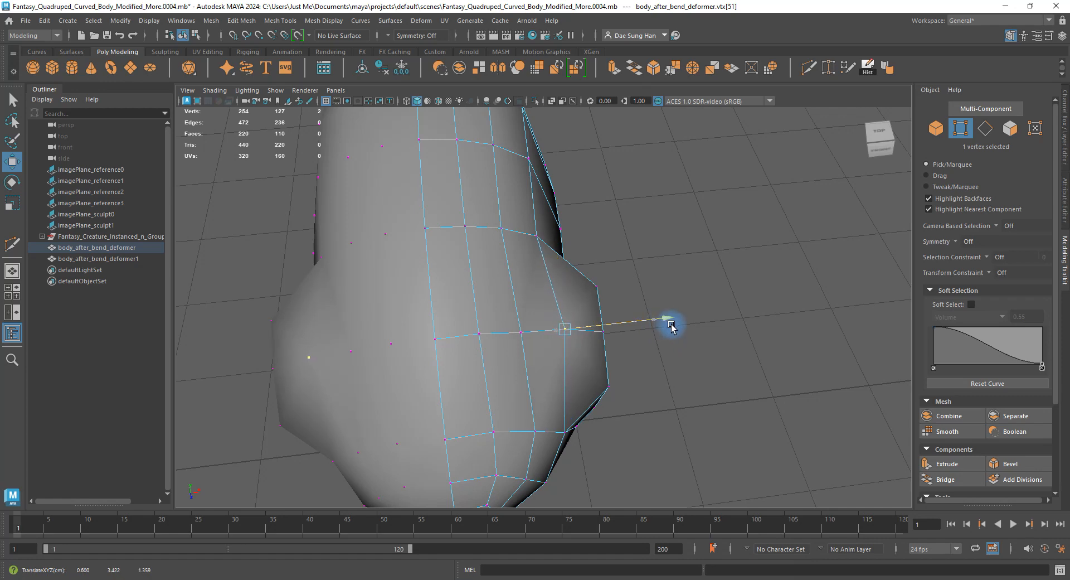
alt+drag(671, 327, 594, 275)
key(3)
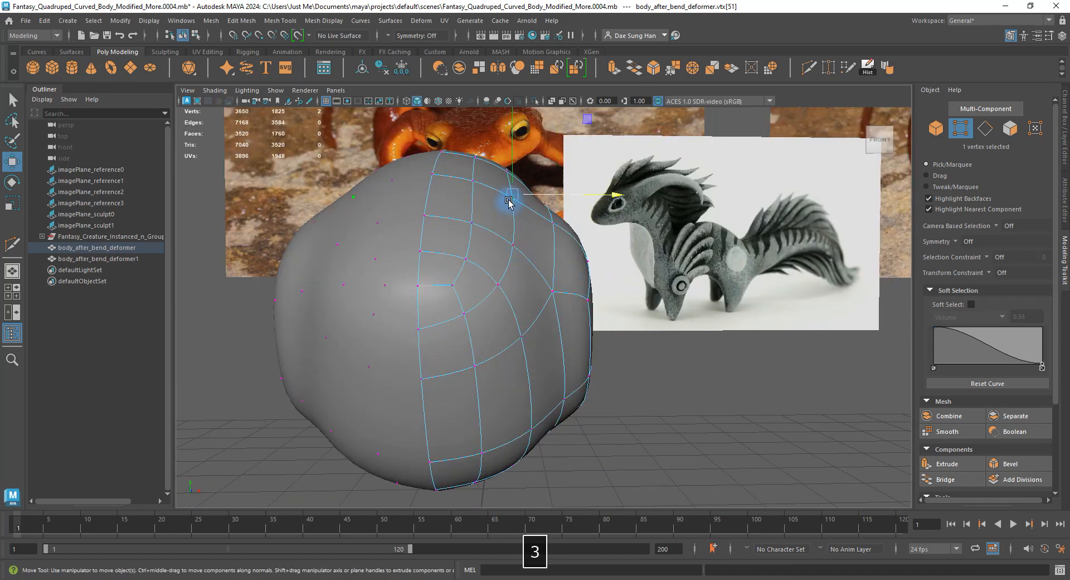
key(1)
Select another vertex on the front of the chest and check it smoothed.
alt+drag(513, 196, 617, 341)
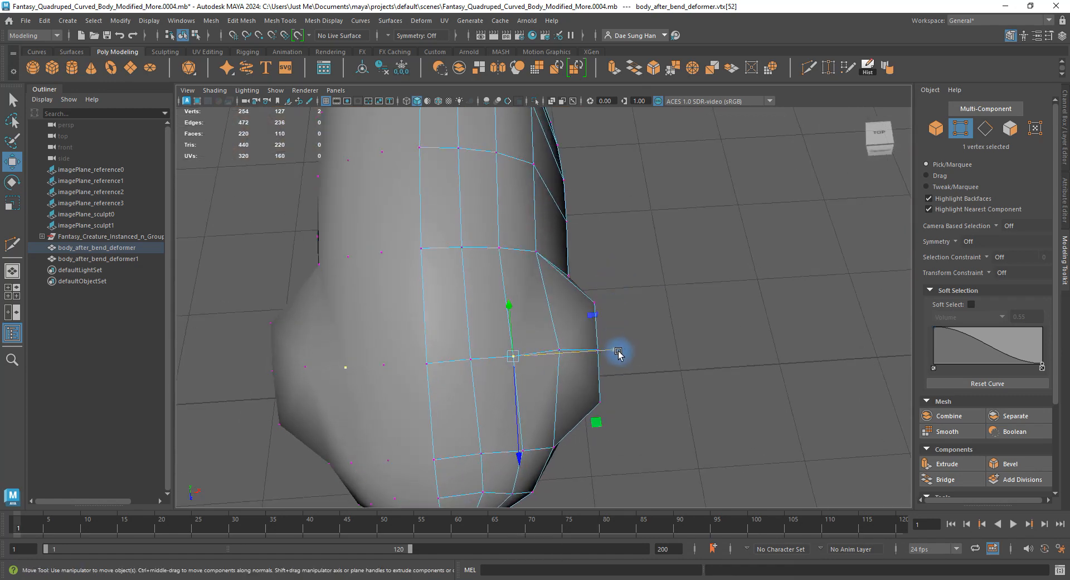
click(499, 248)
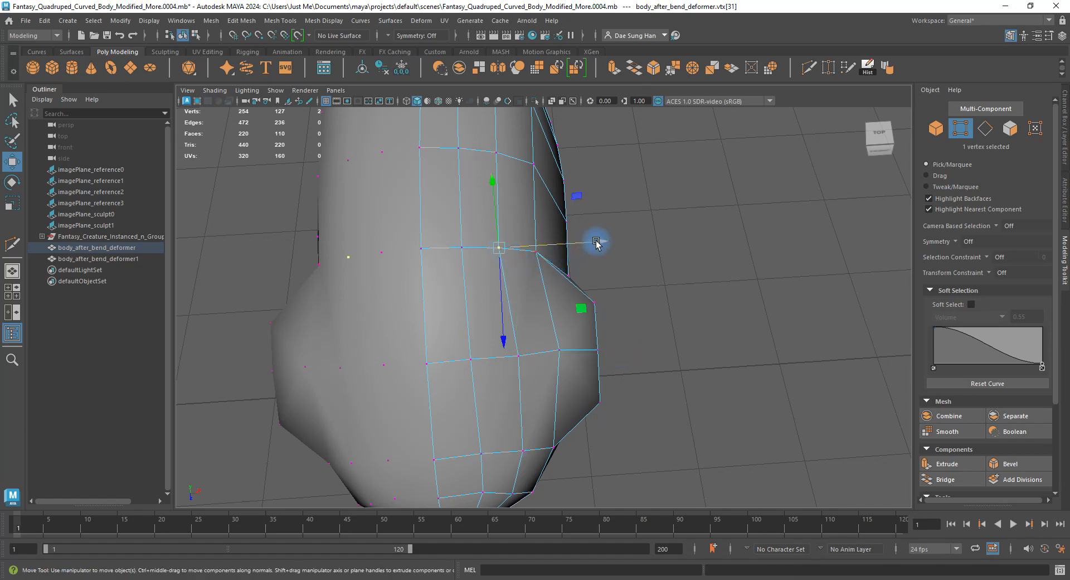
alt+drag(599, 243, 519, 212)
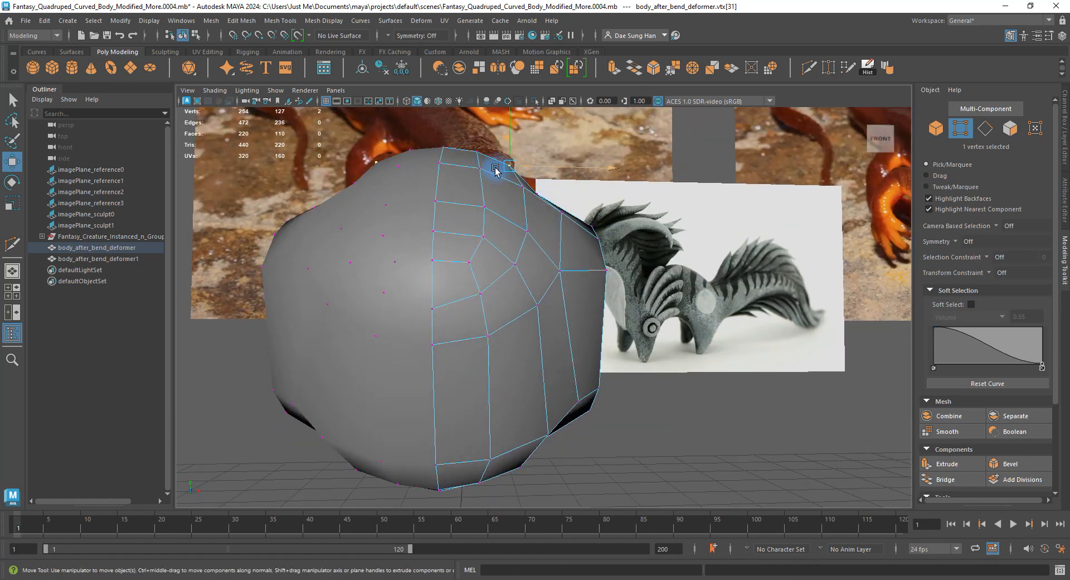
key(3)
alt+drag(562, 243, 589, 385)
key(1)
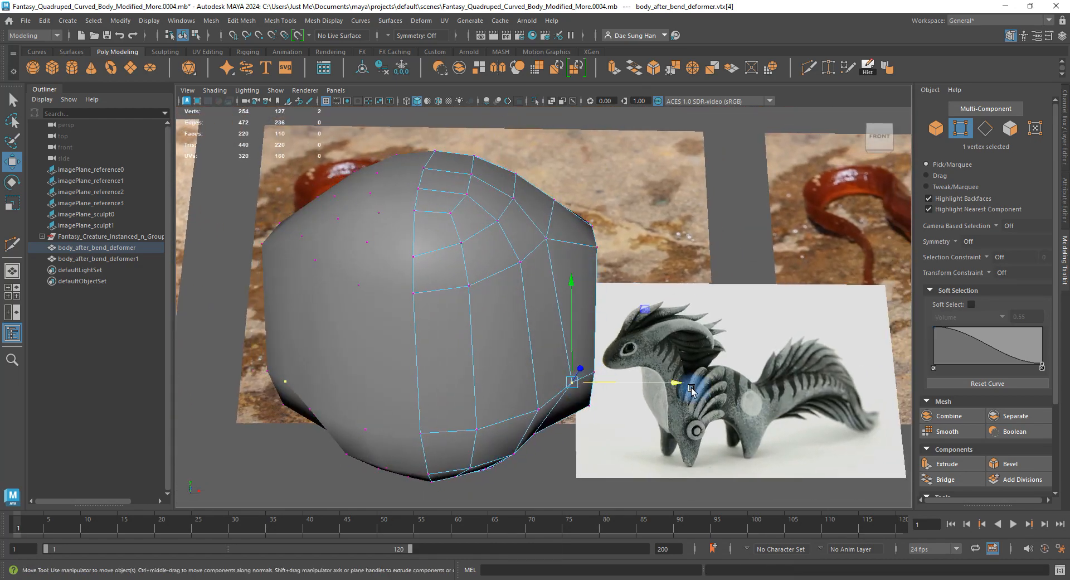
Inspect the chest bulge from several angles, toggling smoothed and cage displays.
alt+drag(692, 390, 695, 273)
key(3)
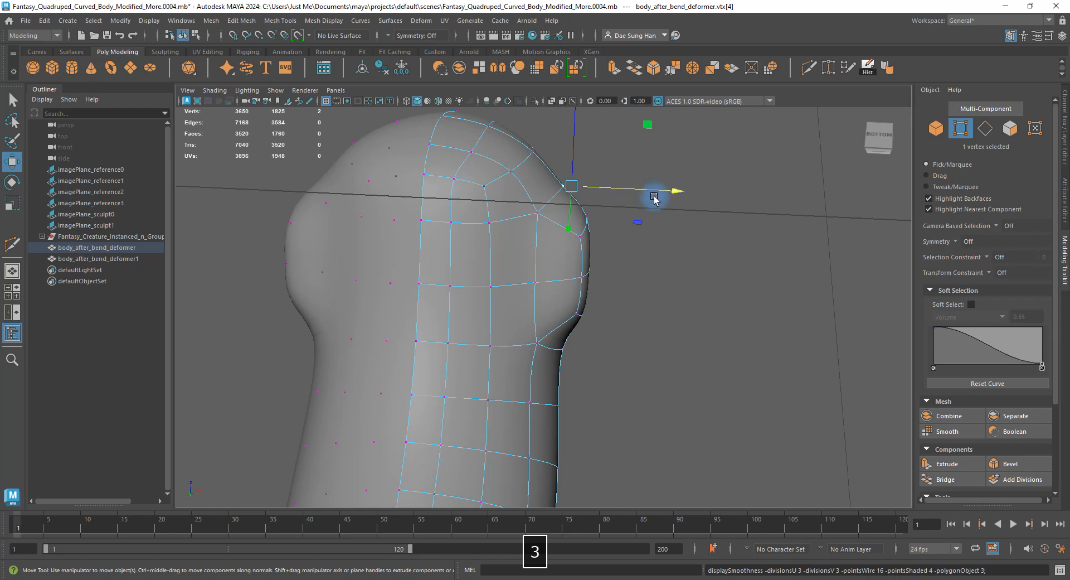
key(1)
mouse_move(654, 199)
alt+mouse_down()
mouse_move(640, 199)
mouse_move(658, 207)
alt+mouse_up()
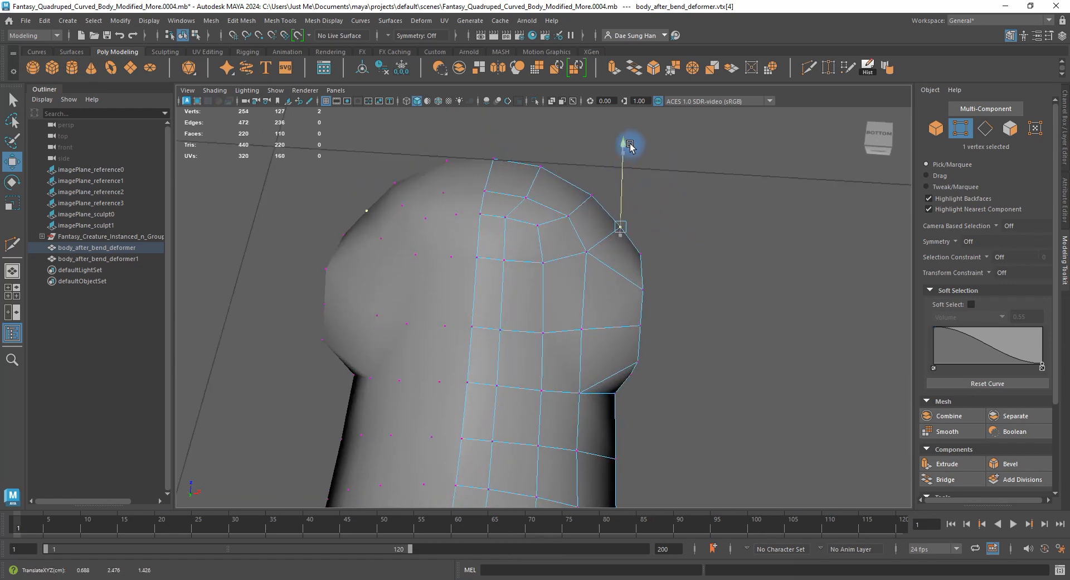
key(3)
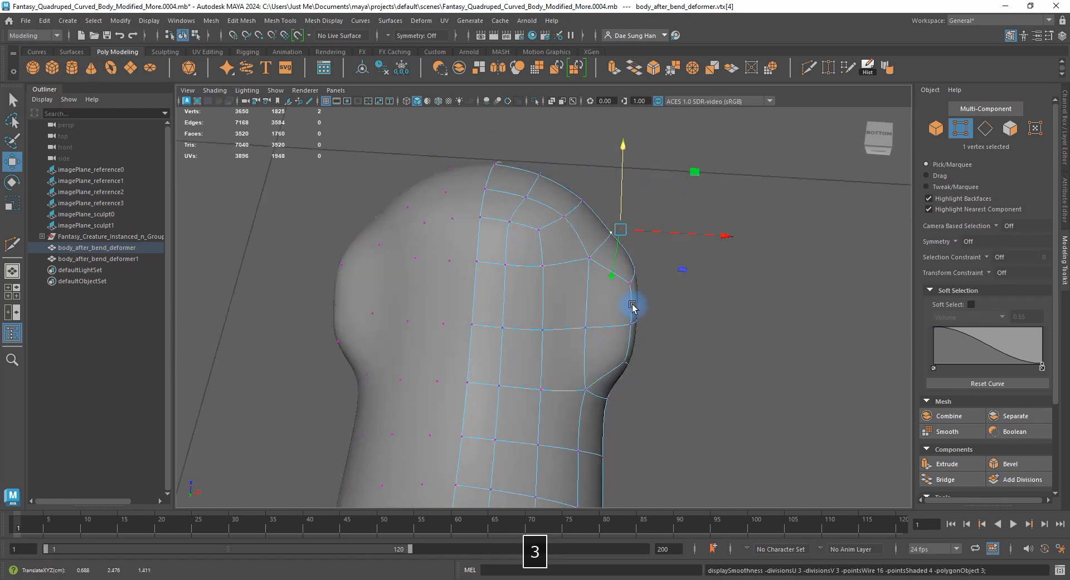
key(1)
alt+drag(654, 219, 551, 354)
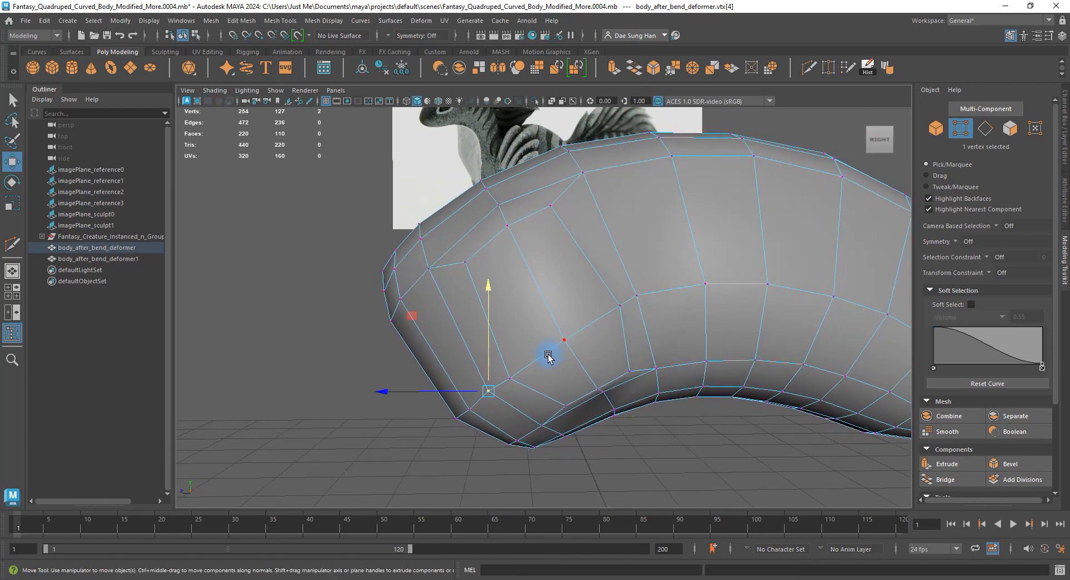
key(3)
Reselect the body in cage display, view it from below, and switch to face selection.
right_drag(543, 360, 574, 321)
click(704, 410)
alt+drag(573, 375, 520, 353)
click(550, 313)
key(1)
alt+drag(550, 312, 489, 316)
alt+drag(495, 266, 575, 266)
key(F11)
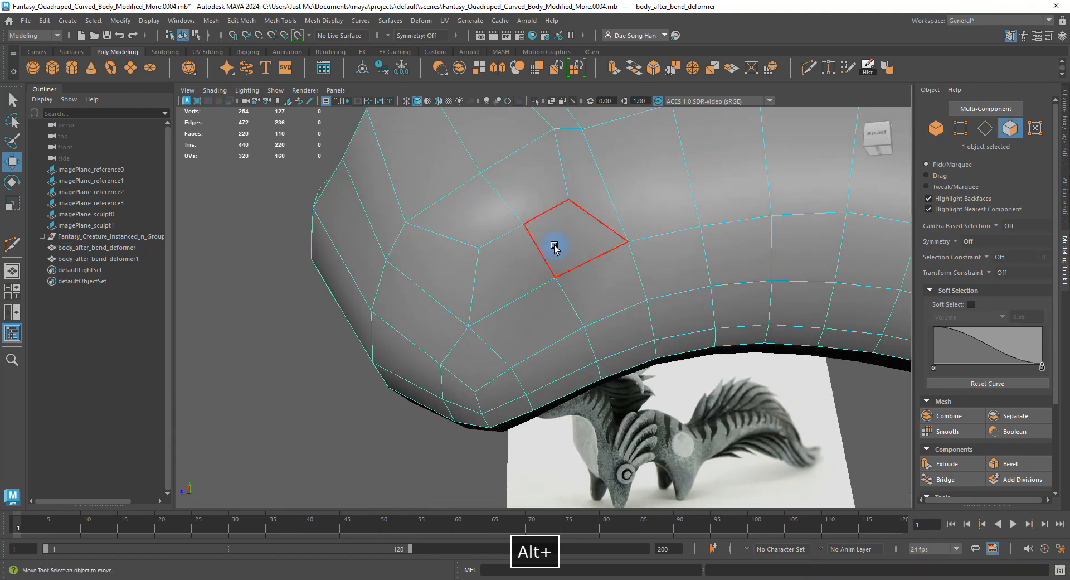
click(555, 241)
alt+drag(647, 241, 556, 279)
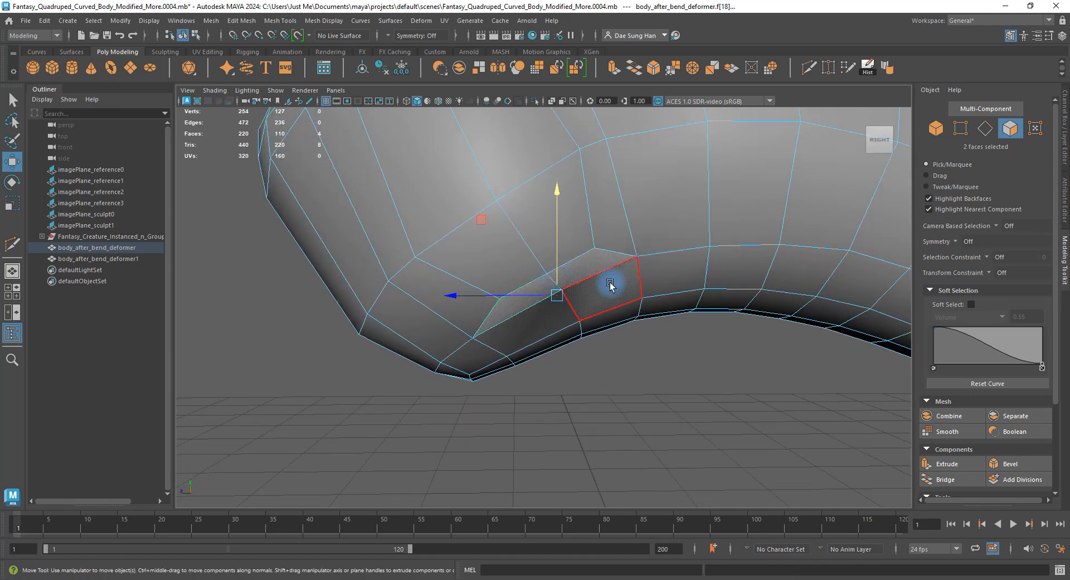
click(654, 423)
alt+drag(654, 423, 527, 282)
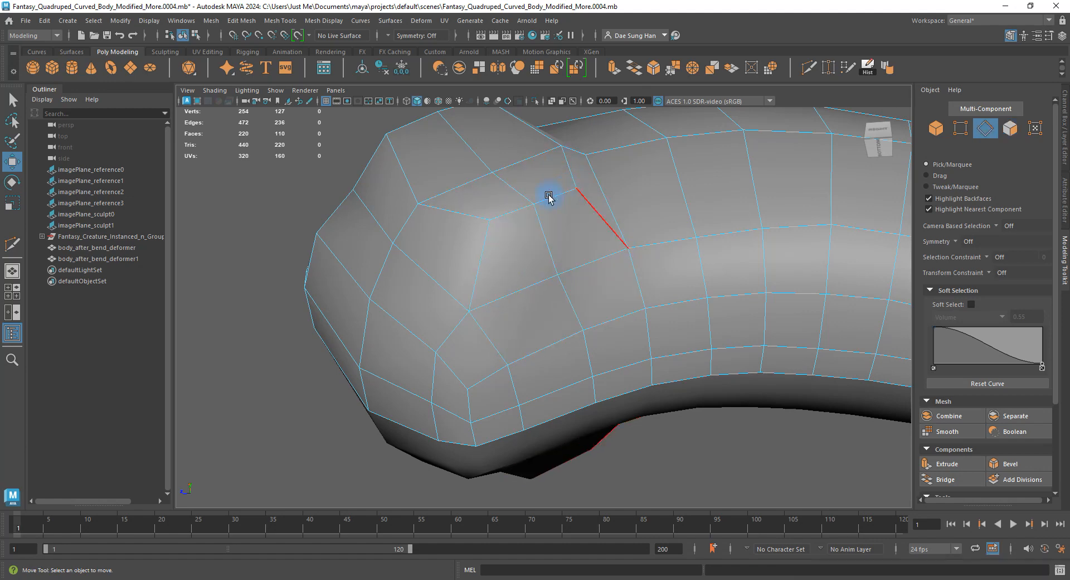
click(549, 197)
alt+drag(573, 186, 613, 264)
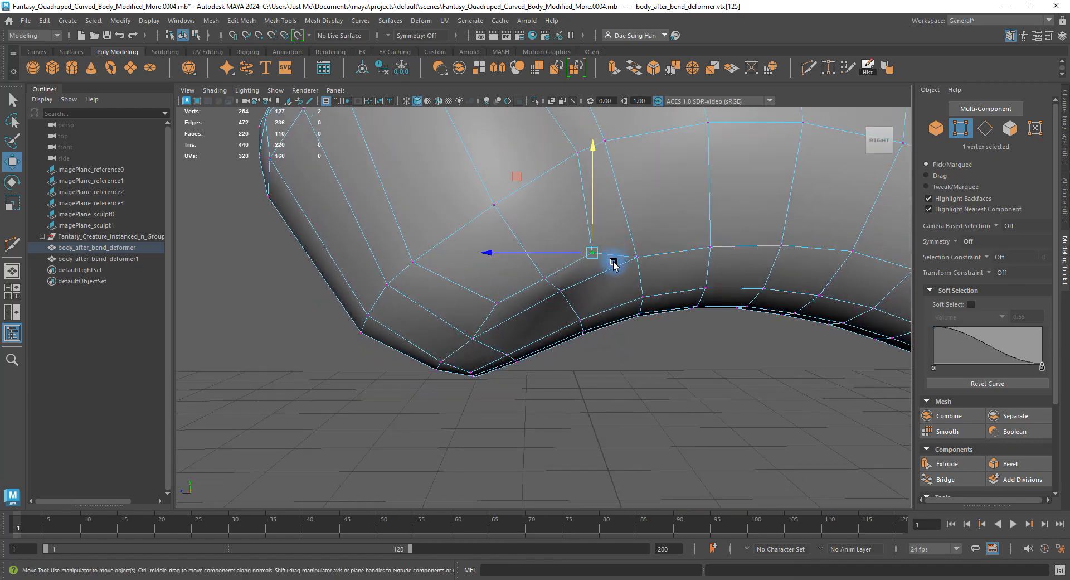
In the maximised side view, reposition the leg-junction vertex to smooth the underside curve.
key(space)
key(space)
alt+right_drag(480, 373, 630, 384)
alt+middle_drag(365, 413, 544, 348)
alt+right_drag(544, 348, 819, 400)
alt+middle_drag(583, 355, 583, 282)
drag(599, 257, 645, 242)
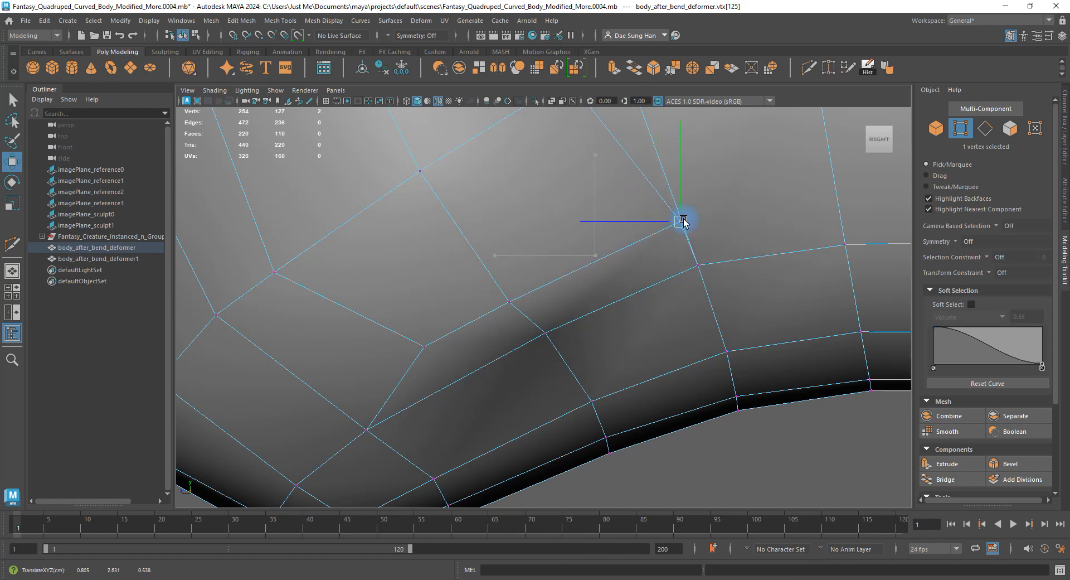
alt+middle_drag(430, 363, 568, 302)
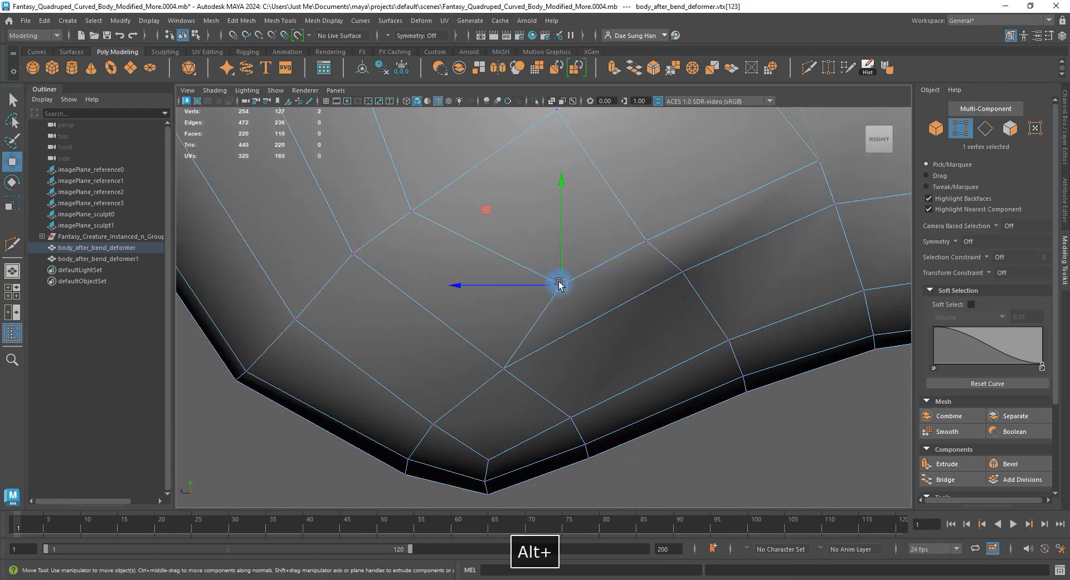
drag(559, 284, 476, 340)
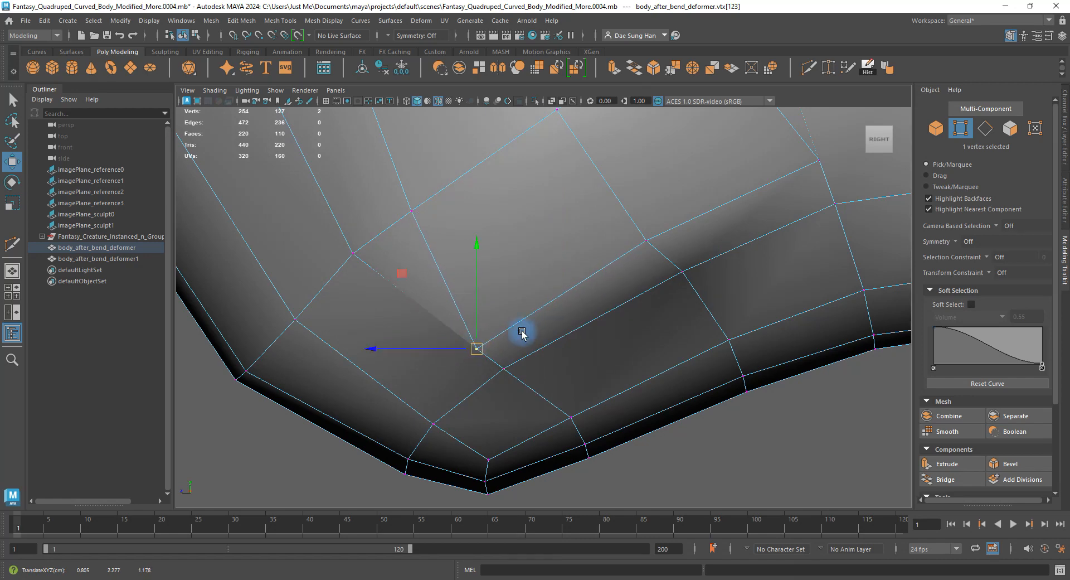
alt+right_drag(522, 332, 432, 321)
alt+middle_drag(594, 265, 553, 284)
alt+right_drag(552, 284, 678, 250)
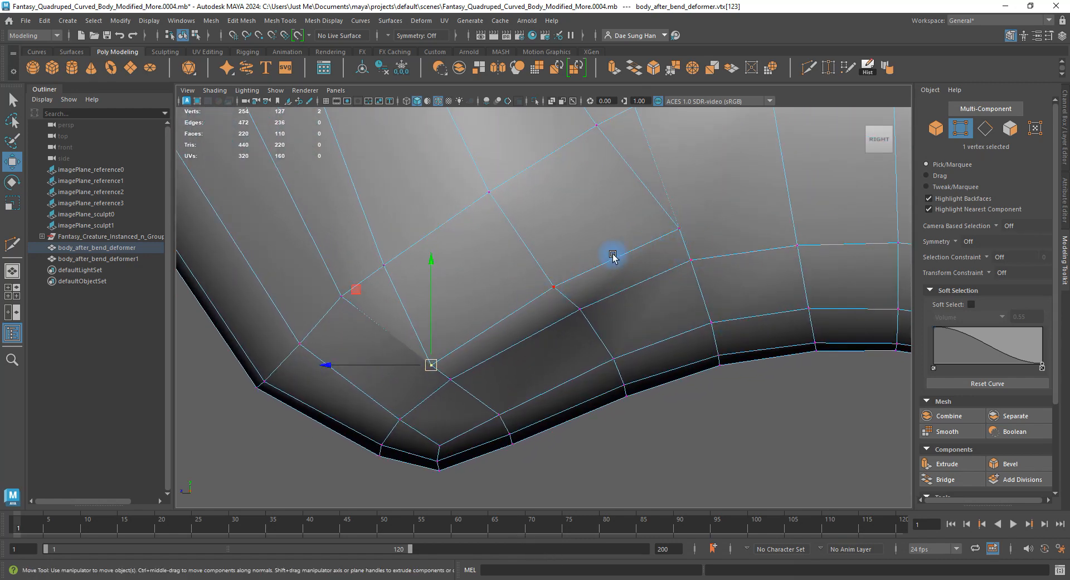
drag(436, 357, 433, 357)
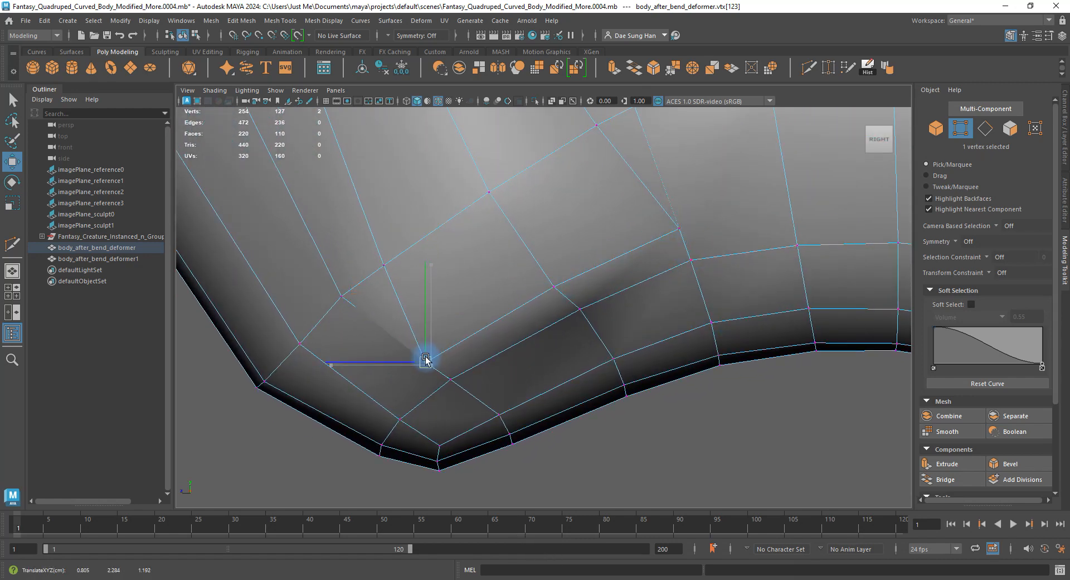
Adjust the next junction vertex, then check the result in perspective and smoothed preview.
drag(669, 221, 691, 245)
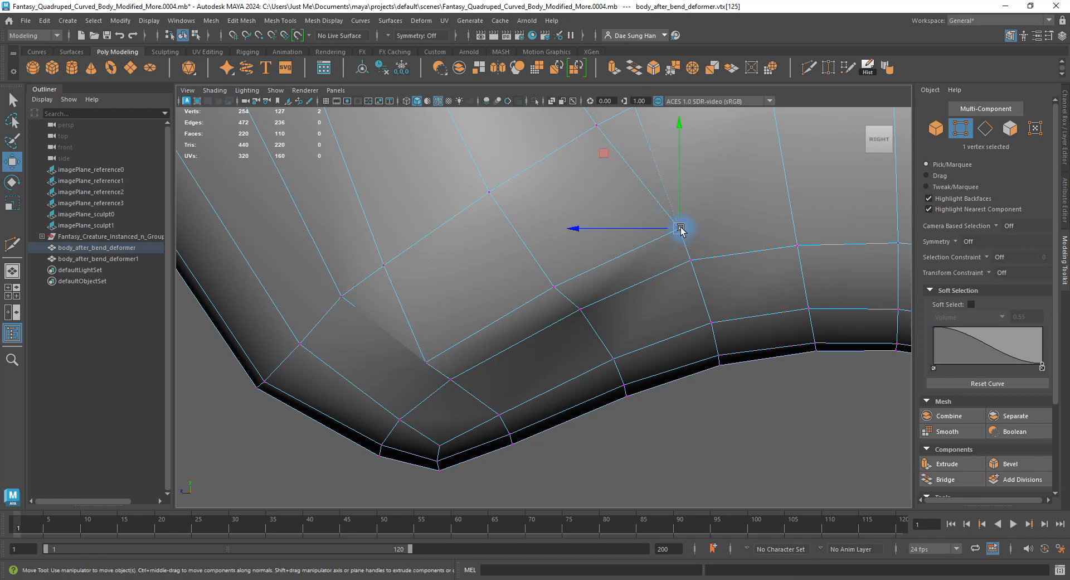
alt+right_drag(680, 227, 534, 300)
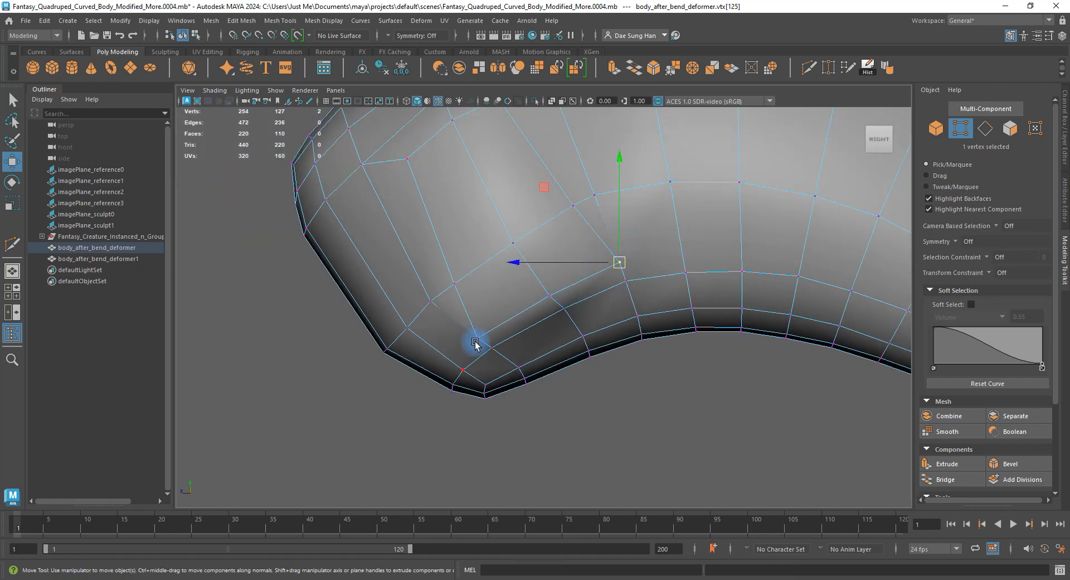
key(4)
key(space)
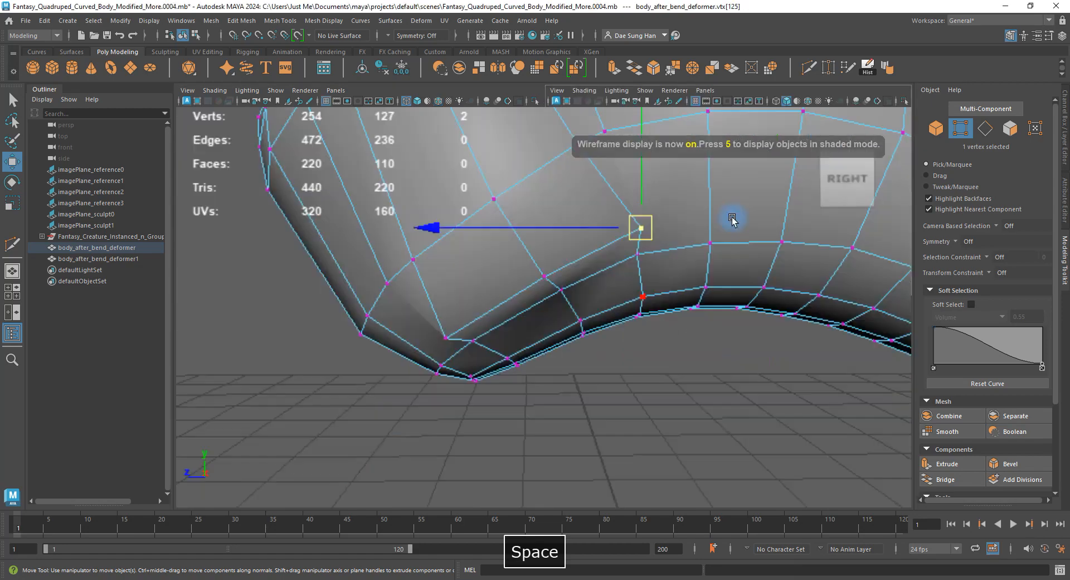
alt+drag(574, 303, 584, 249)
alt+drag(624, 285, 580, 202)
key(3)
key(1)
Select the two adjacent shoulder faces at the leg junction.
right_drag(580, 202, 585, 213)
click(585, 212)
shift+click(480, 268)
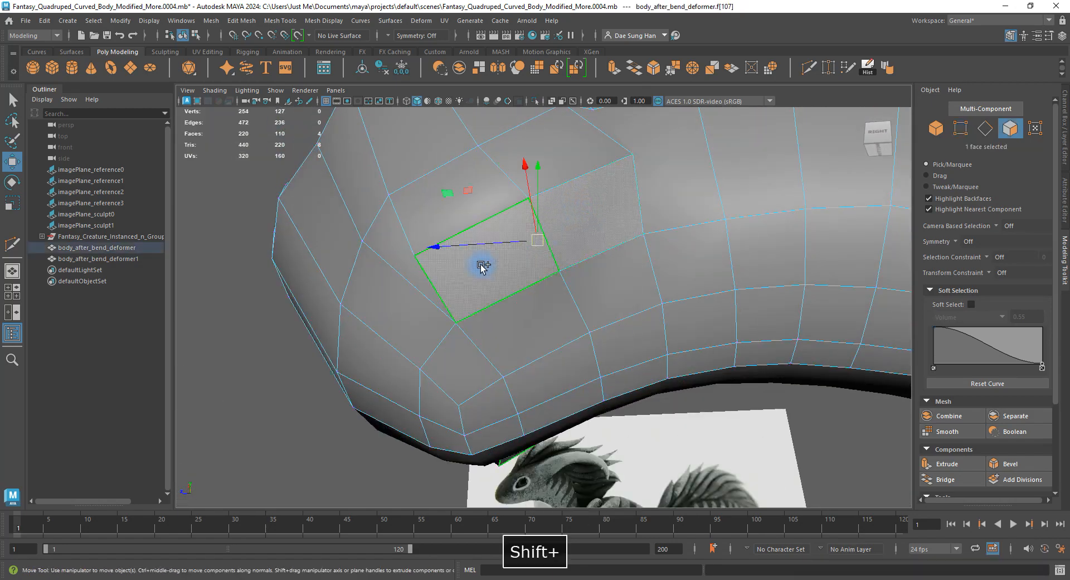
Adjust the manipulator pivot for the two selected junction faces.
alt+drag(480, 267, 566, 208)
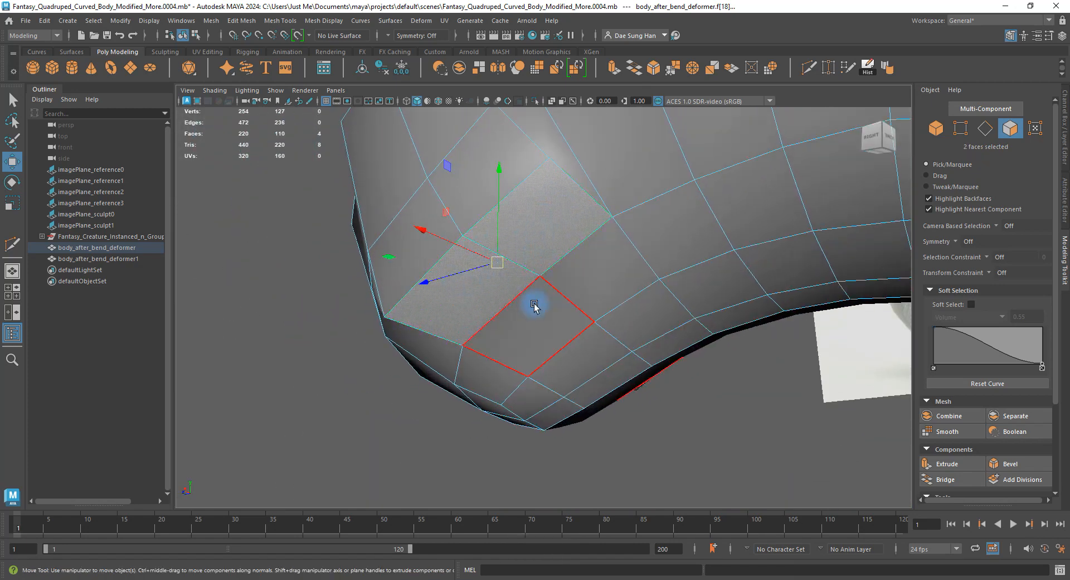
alt+drag(729, 268, 654, 376)
key(d)
key(w)
scroll(642, 364, up, 5)
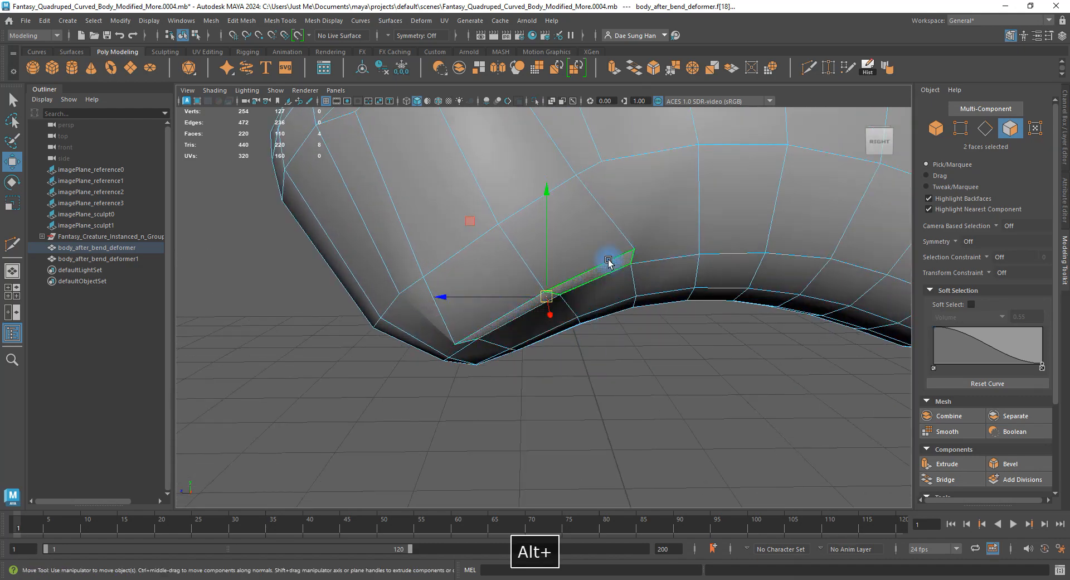
alt+drag(529, 326, 546, 312)
Rotate the two faces, checking them in the side orthographic view.
key(e)
alt+drag(573, 254, 603, 271)
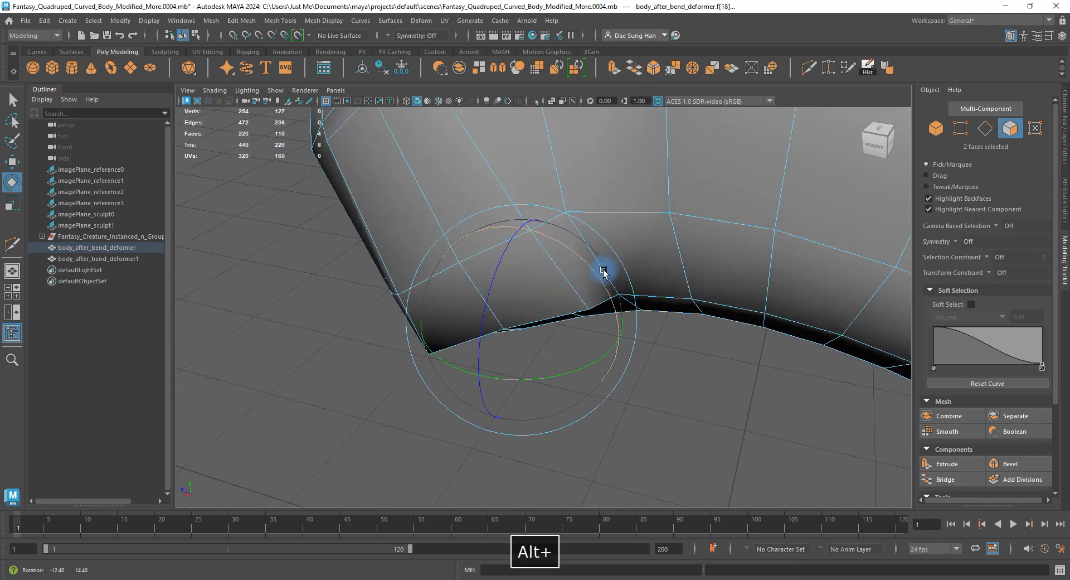
key(space)
key(space)
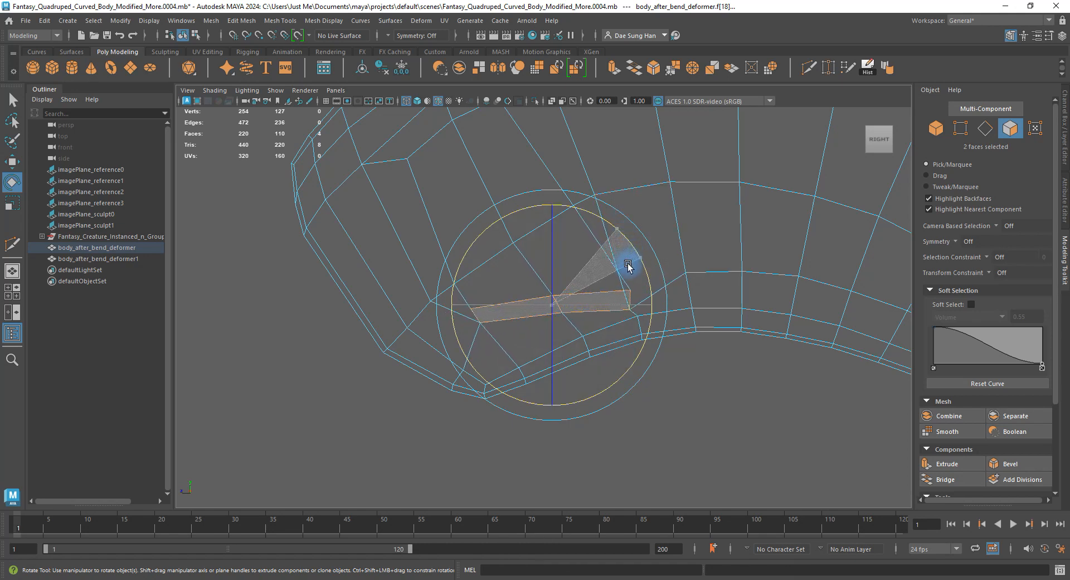
key(space)
key(space)
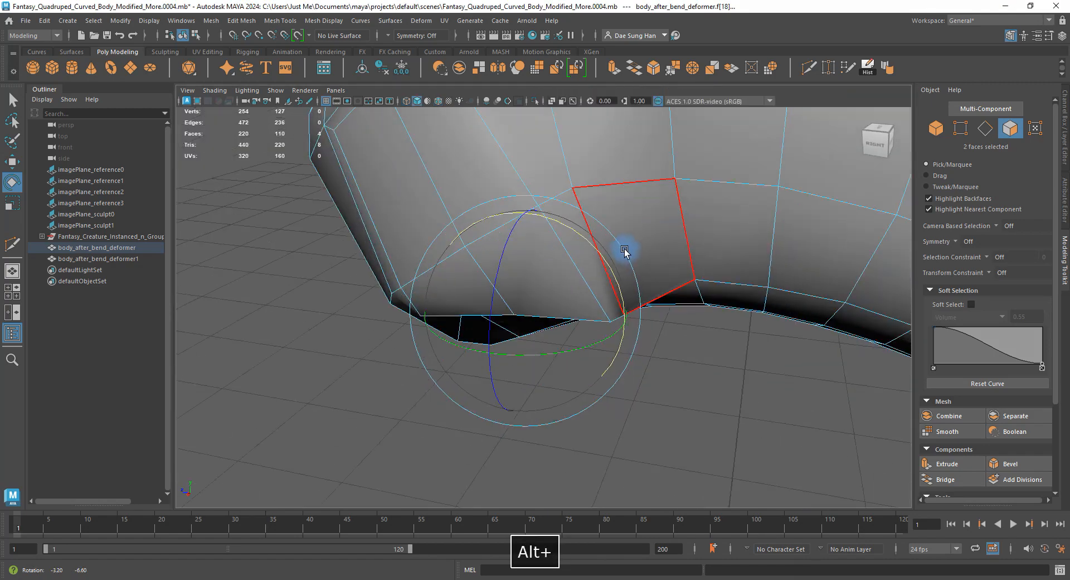
mouse_move(623, 246)
alt+mouse_down()
mouse_move(518, 253)
mouse_move(577, 262)
mouse_move(510, 276)
alt+mouse_up()
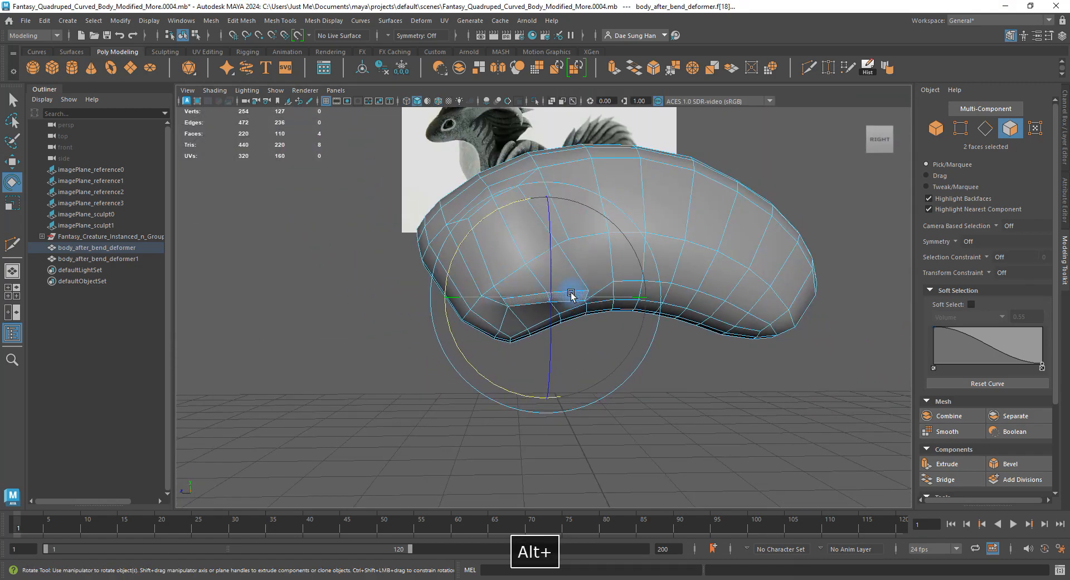
Move the faces and scale them flat in Y to about 0.34.
key(w)
mouse_move(573, 299)
alt+mouse_down()
mouse_move(605, 267)
mouse_move(566, 293)
alt+mouse_up()
alt+right_drag(566, 294, 705, 328)
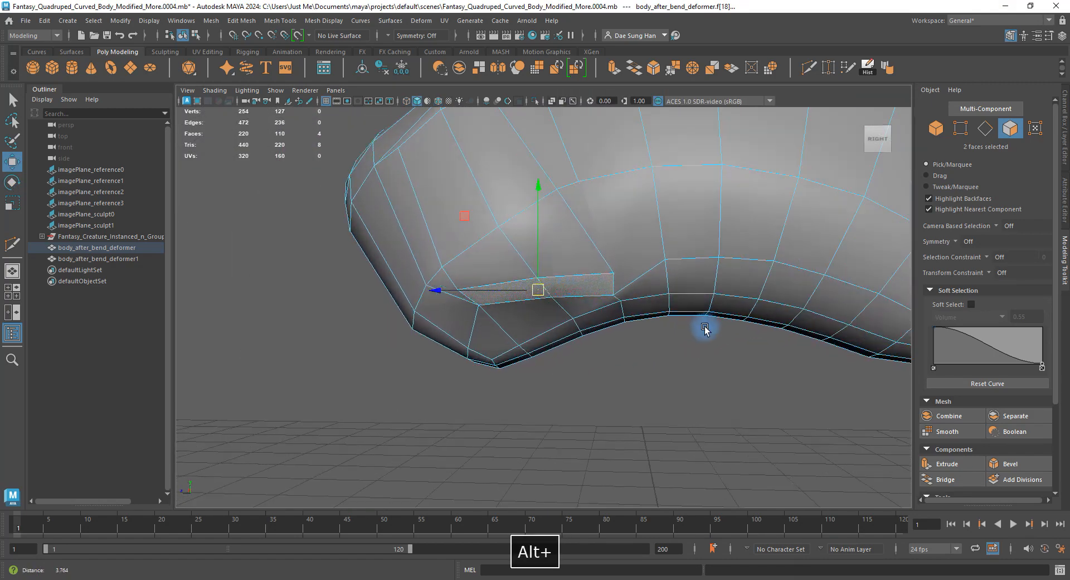
alt+drag(705, 329, 608, 267)
key(r)
drag(588, 191, 588, 266)
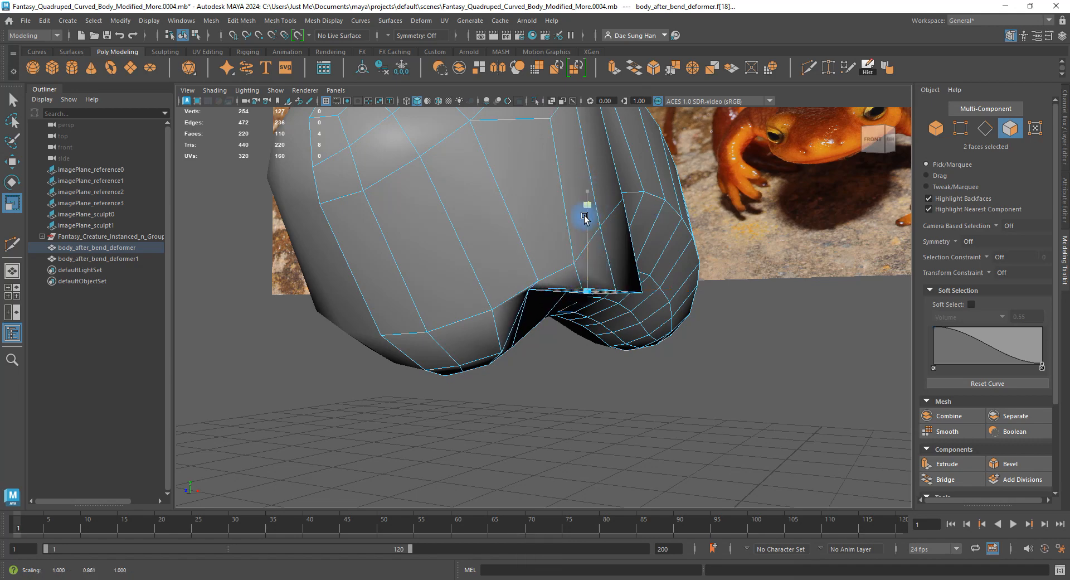
alt+drag(584, 217, 726, 206)
Select the edge above the leg junction and scale it down vertically.
click(716, 217)
click(617, 244)
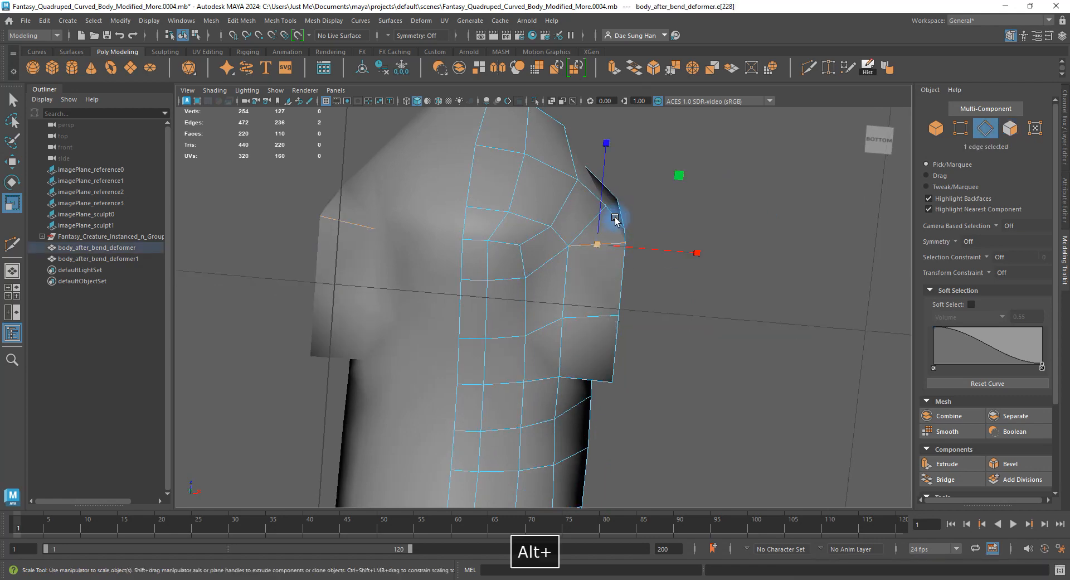
alt+drag(613, 223, 577, 182)
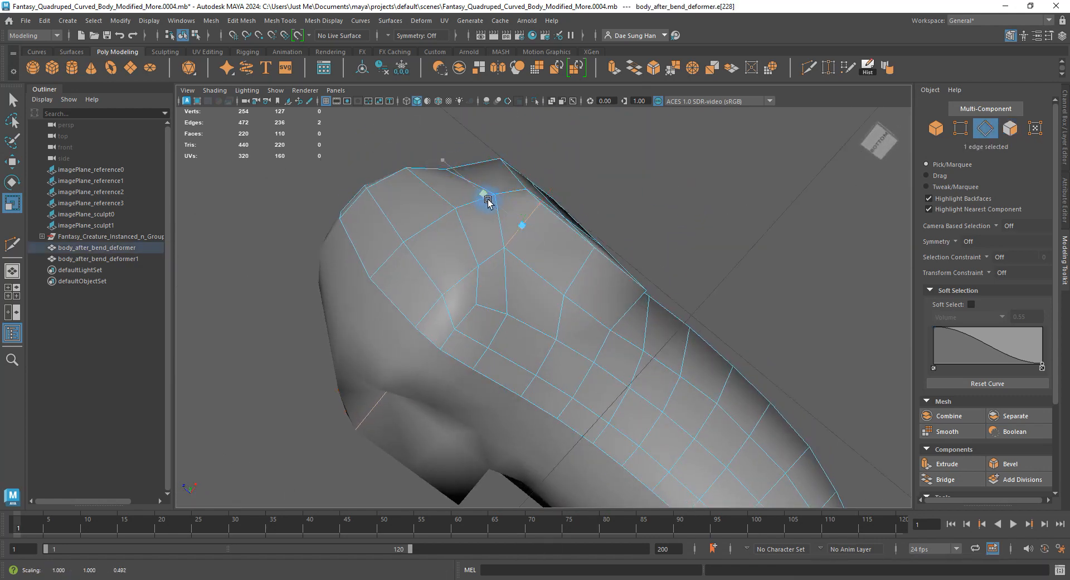
alt+drag(488, 202, 521, 266)
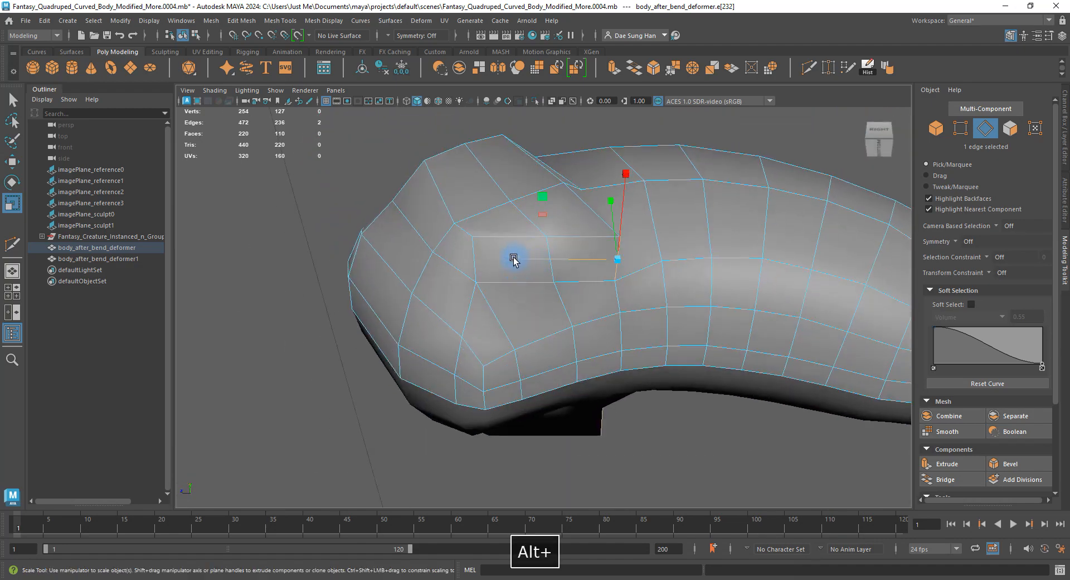
alt+drag(610, 255, 621, 186)
mouse_move(576, 308)
alt+mouse_down()
mouse_move(577, 379)
mouse_move(565, 294)
alt+mouse_up()
click(676, 459)
click(562, 269)
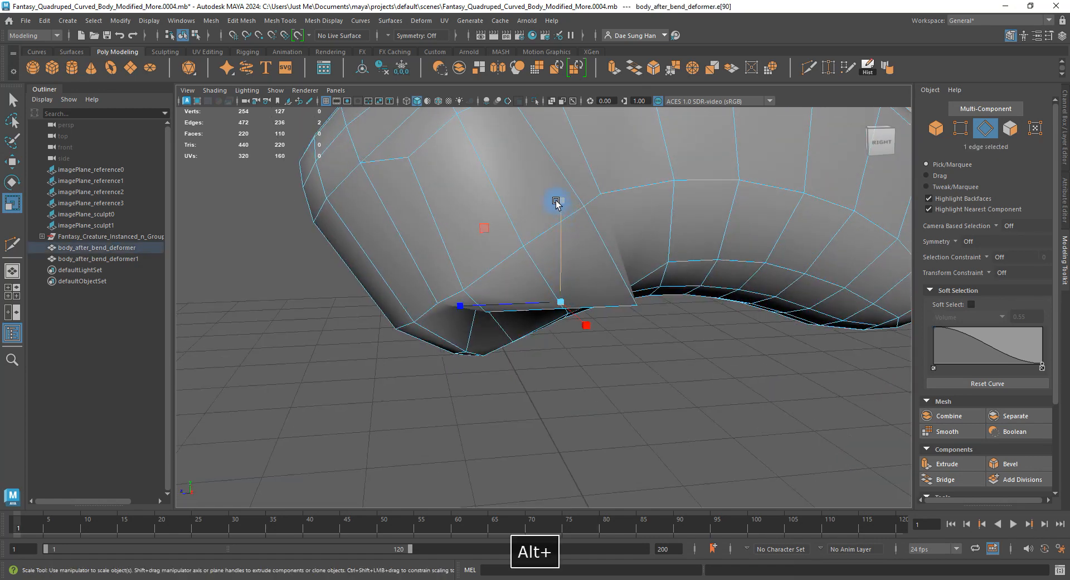
drag(560, 202, 567, 298)
alt+drag(568, 298, 463, 282)
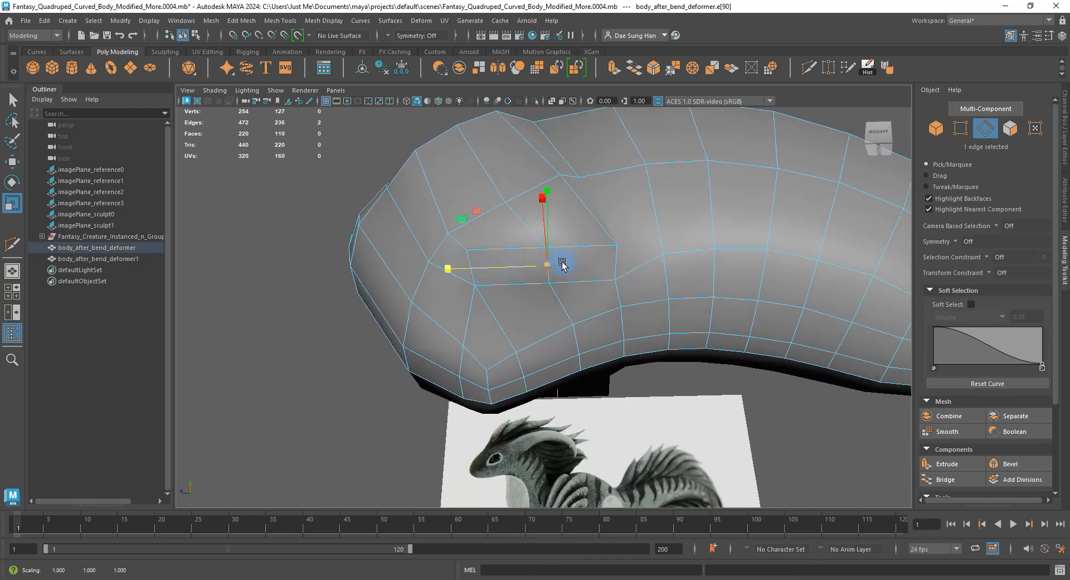
alt+drag(561, 264, 562, 288)
key(w)
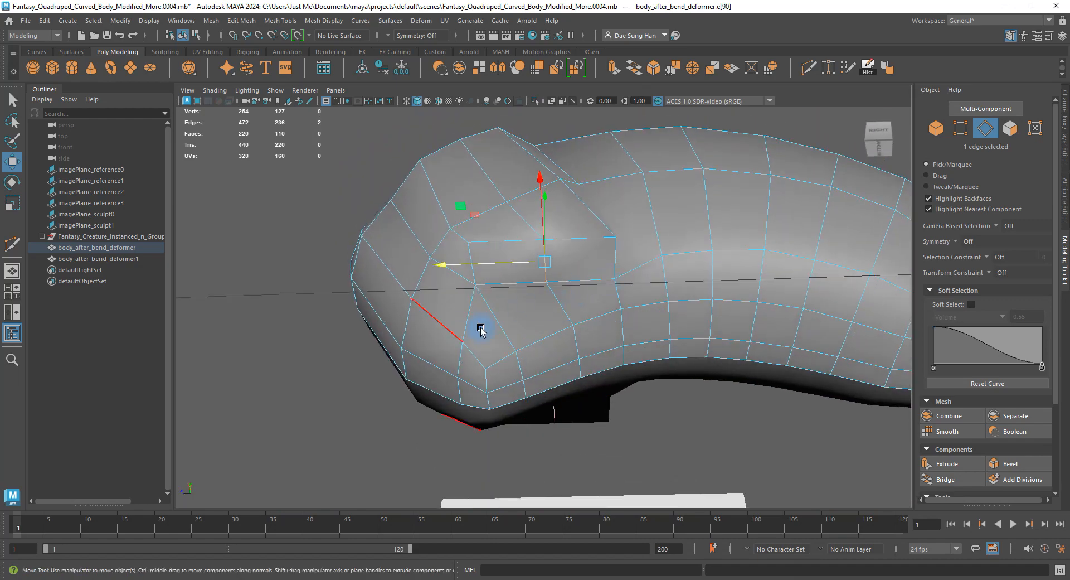
Select the two shoulder faces and move them along the vertical axis.
alt+drag(517, 318, 531, 255)
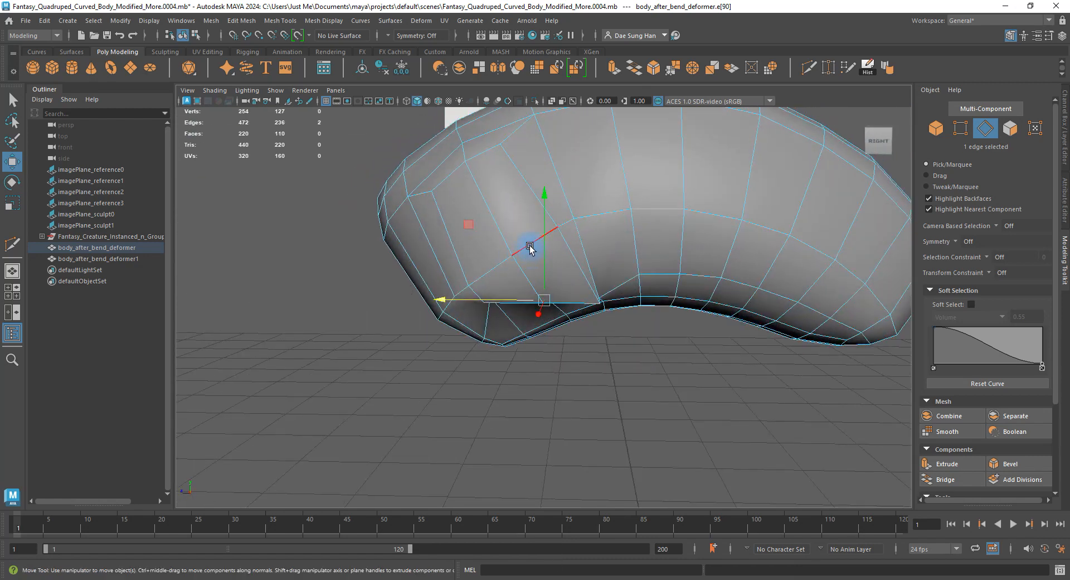
alt+drag(546, 333, 596, 311)
scroll(557, 287, up, 3)
click(581, 272)
shift+click(511, 276)
drag(550, 212, 509, 246)
alt+right_drag(509, 246, 495, 268)
alt+drag(495, 267, 550, 363)
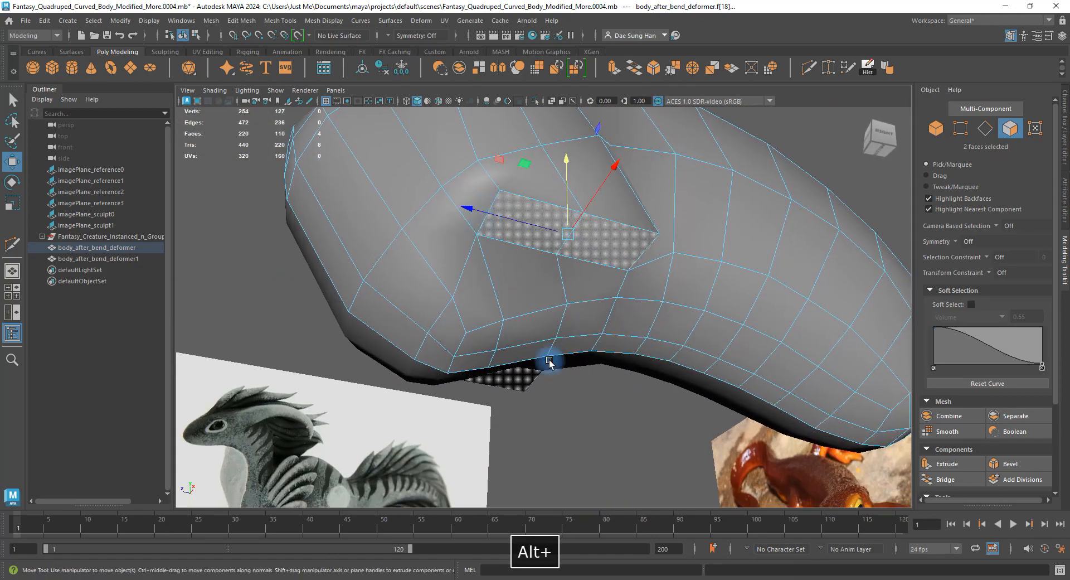
Cut a first Multi-Cut line across the shoulder edges, dropping a stray point.
click(550, 363)
right_drag(529, 273, 547, 240)
shift+right_click(516, 264)
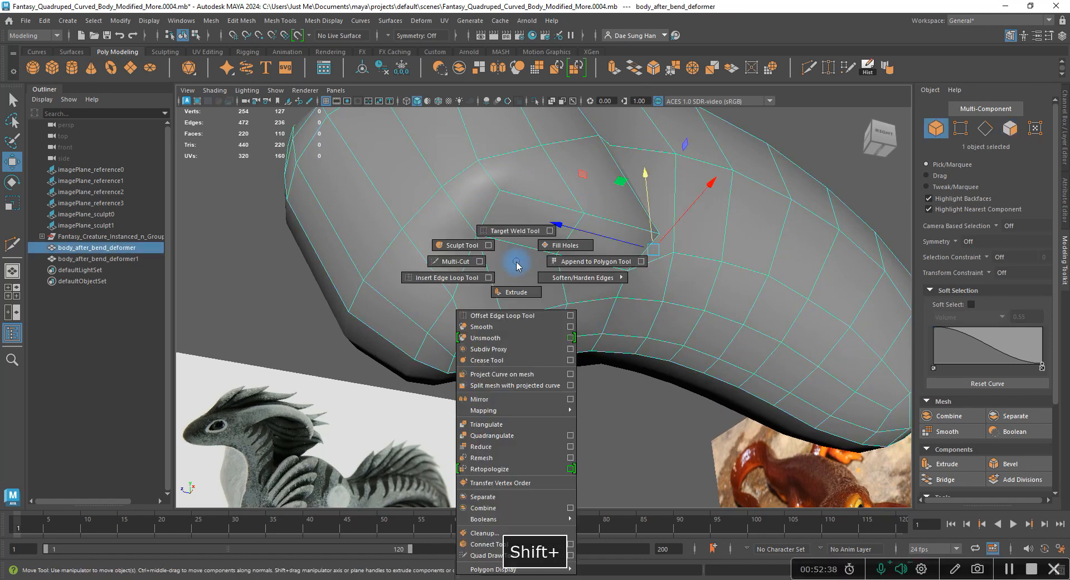
click(426, 272)
alt+drag(407, 368, 375, 402)
alt+right_drag(445, 370, 535, 347)
alt+drag(408, 341, 428, 273)
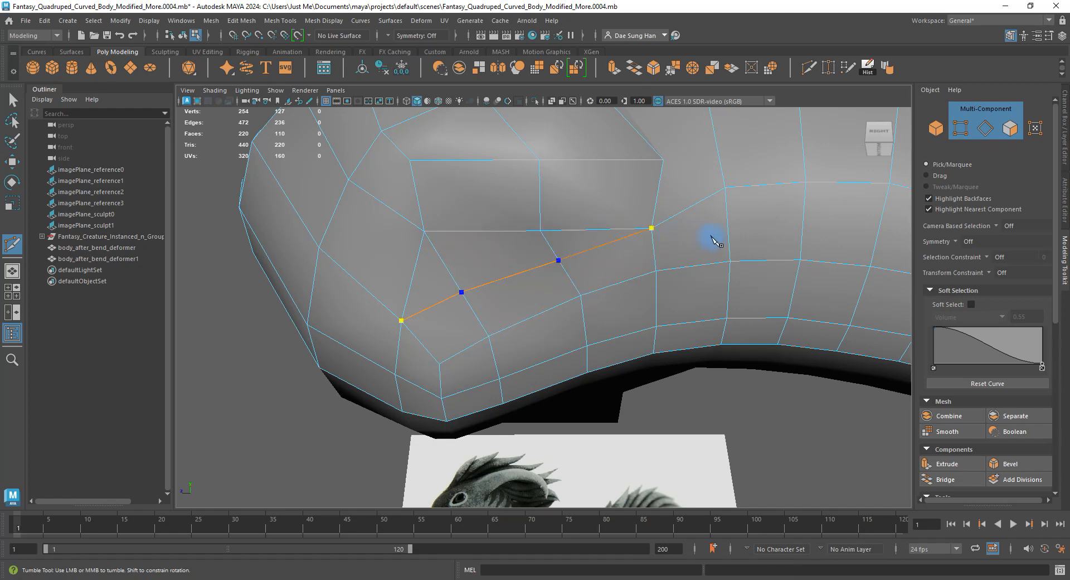
alt+drag(715, 241, 628, 248)
key(BackSpace)
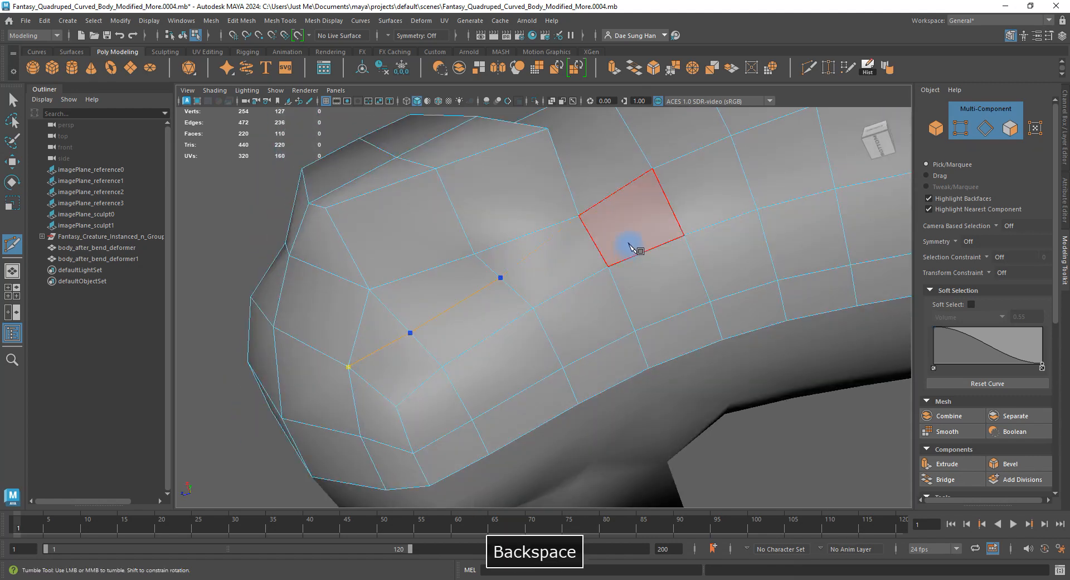
click(588, 228)
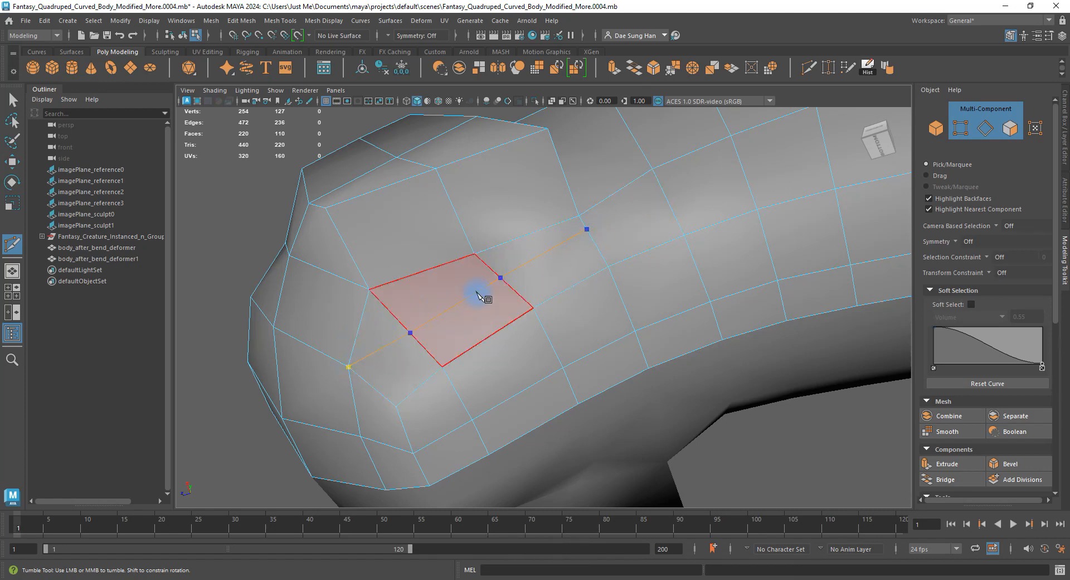
alt+drag(478, 294, 617, 230)
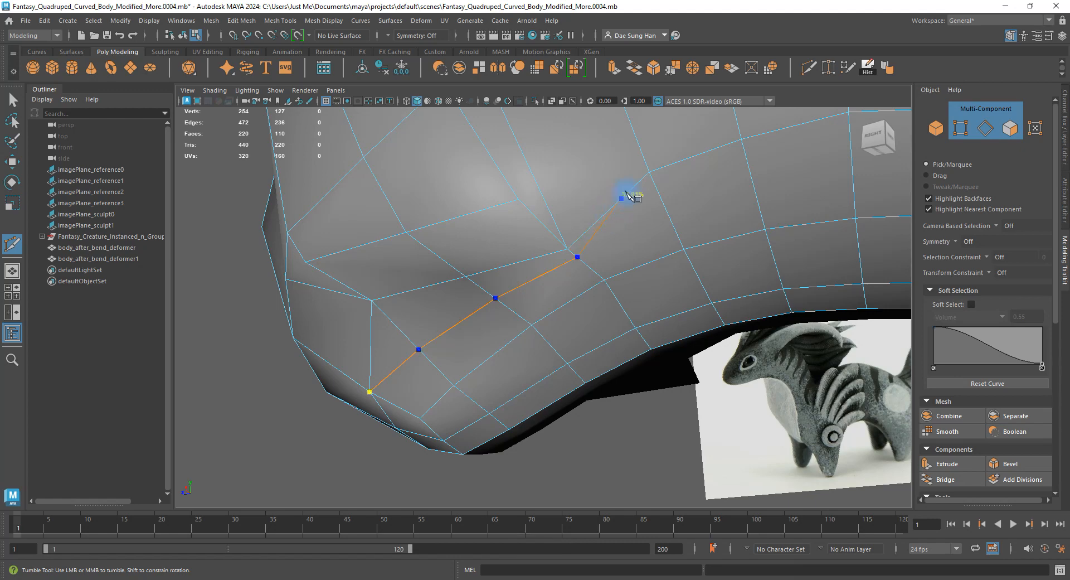
alt+drag(705, 172, 676, 185)
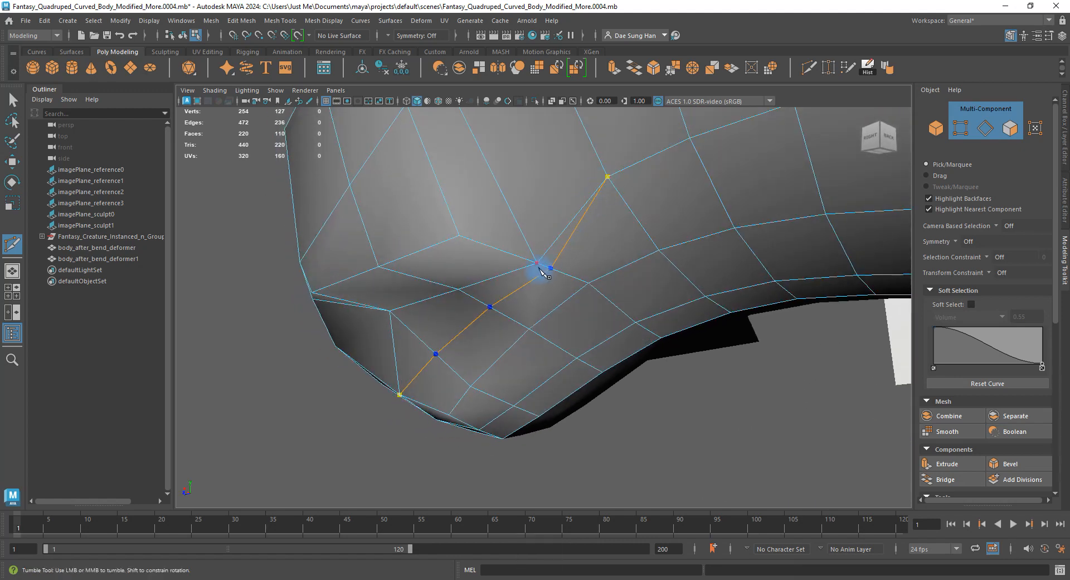
key(Return)
Make a second cut through the shoulder, bringing the mesh to 264 vertices.
alt+drag(545, 287, 587, 201)
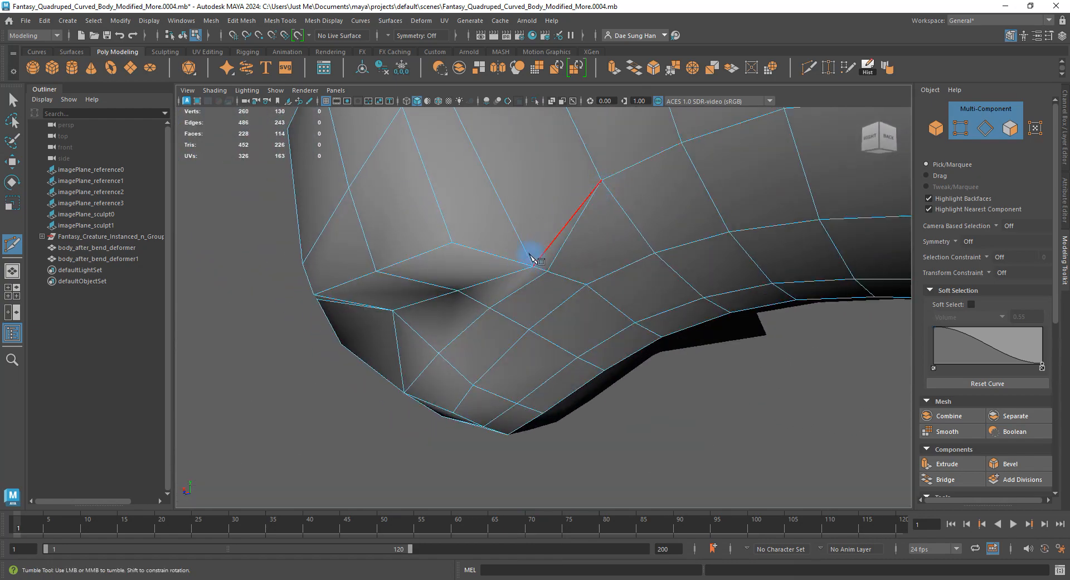
alt+right_drag(604, 159, 568, 179)
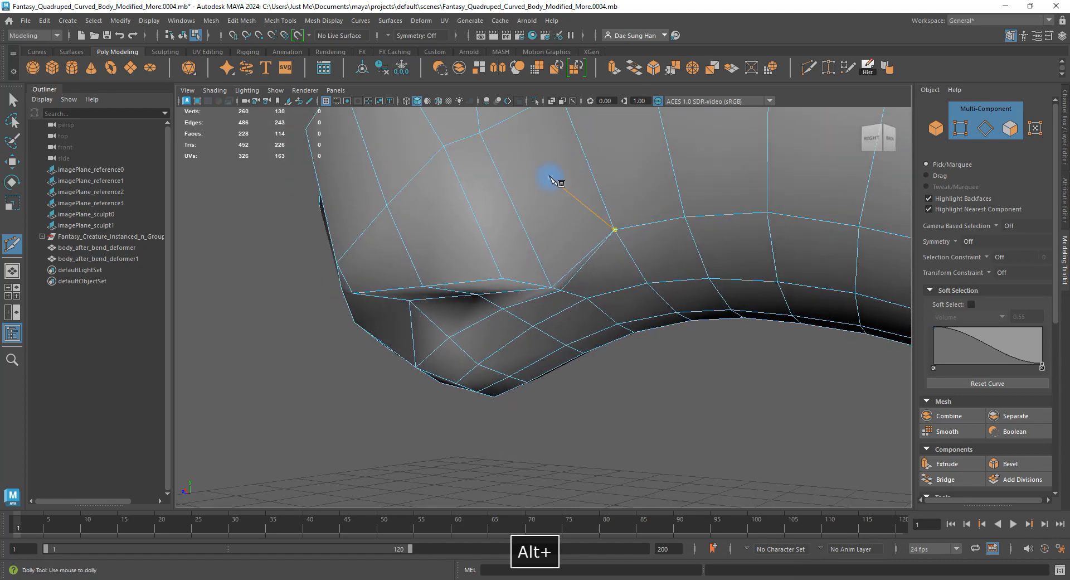
alt+drag(562, 193, 539, 182)
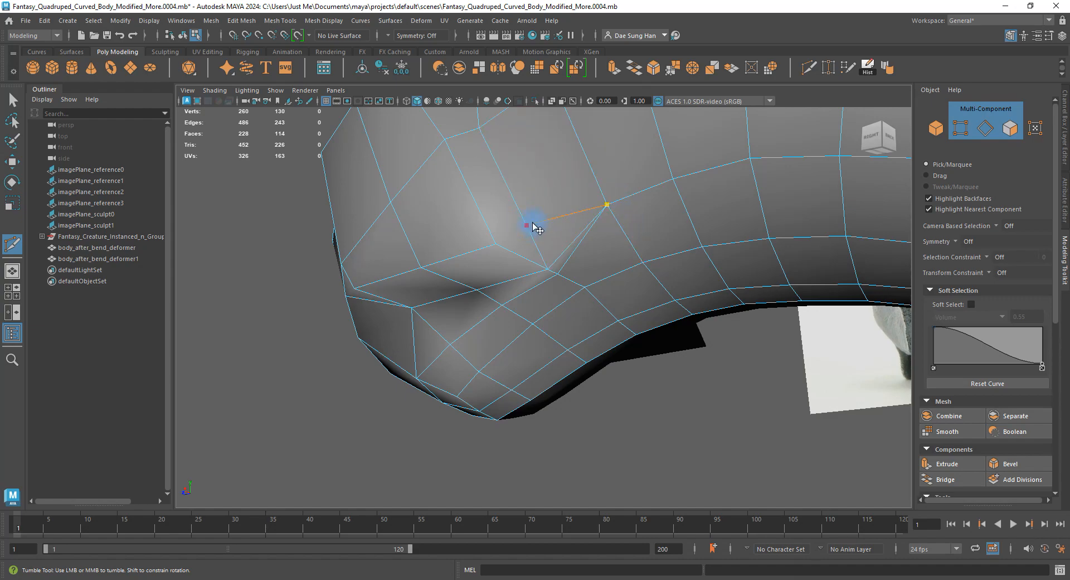
alt+drag(534, 226, 616, 272)
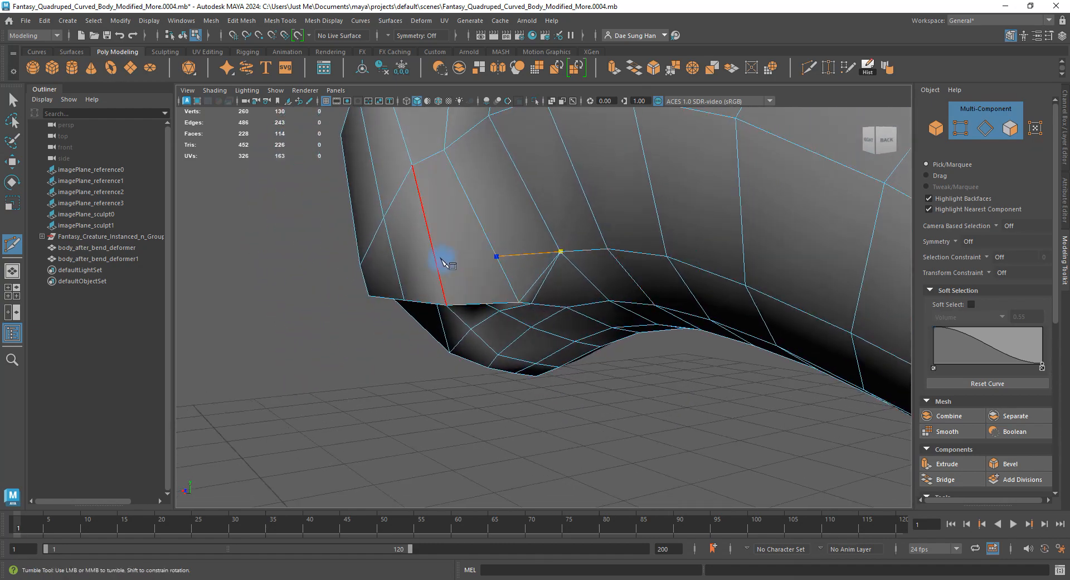
alt+drag(438, 261, 493, 258)
alt+drag(487, 256, 549, 296)
click(496, 234)
key(w)
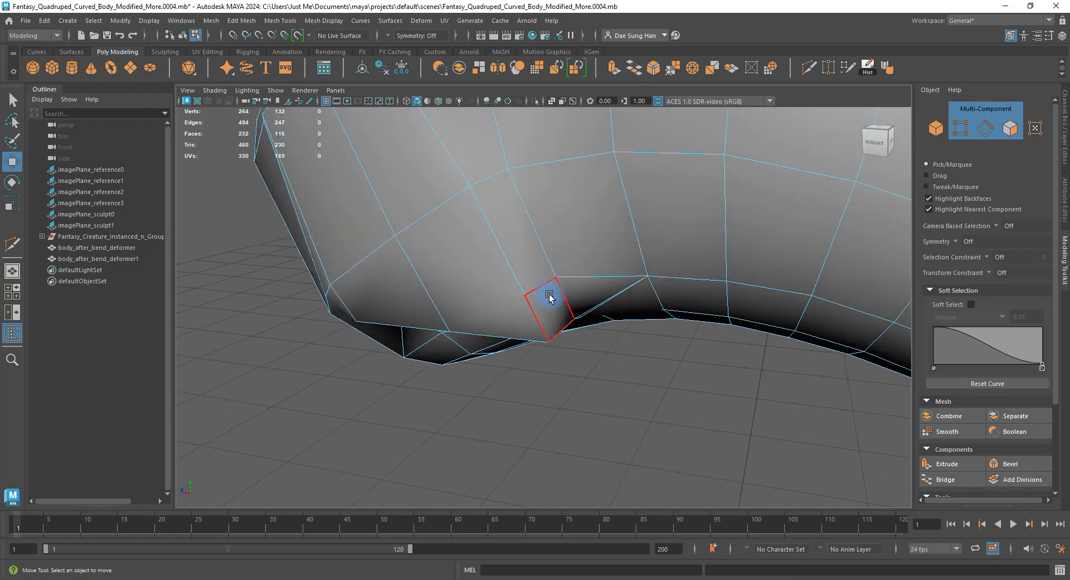
Multi-Cut one more edge across the shoulder face, taking the mesh to 118 faces.
key(g)
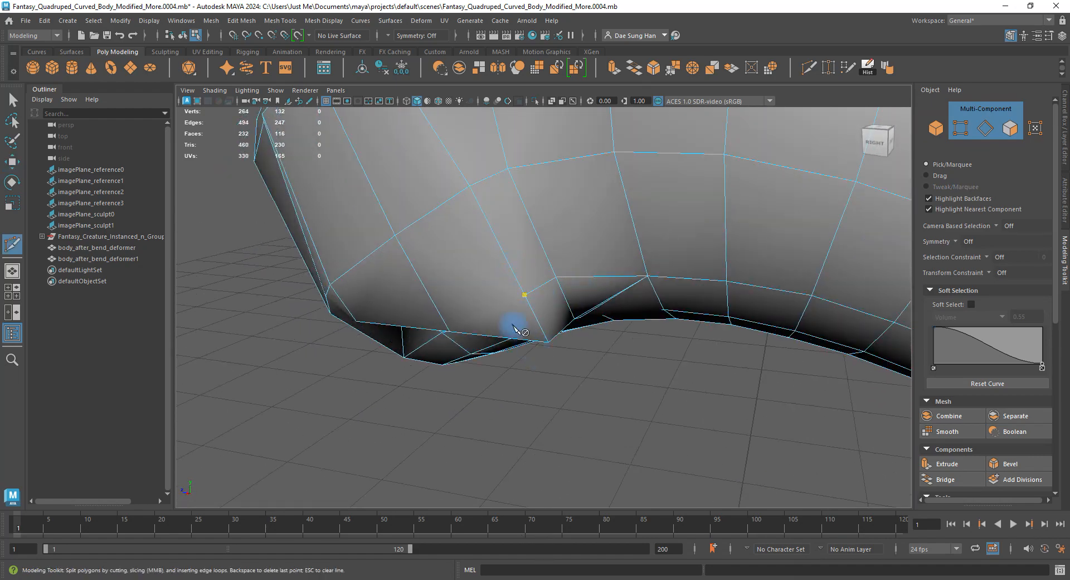
alt+drag(514, 327, 521, 268)
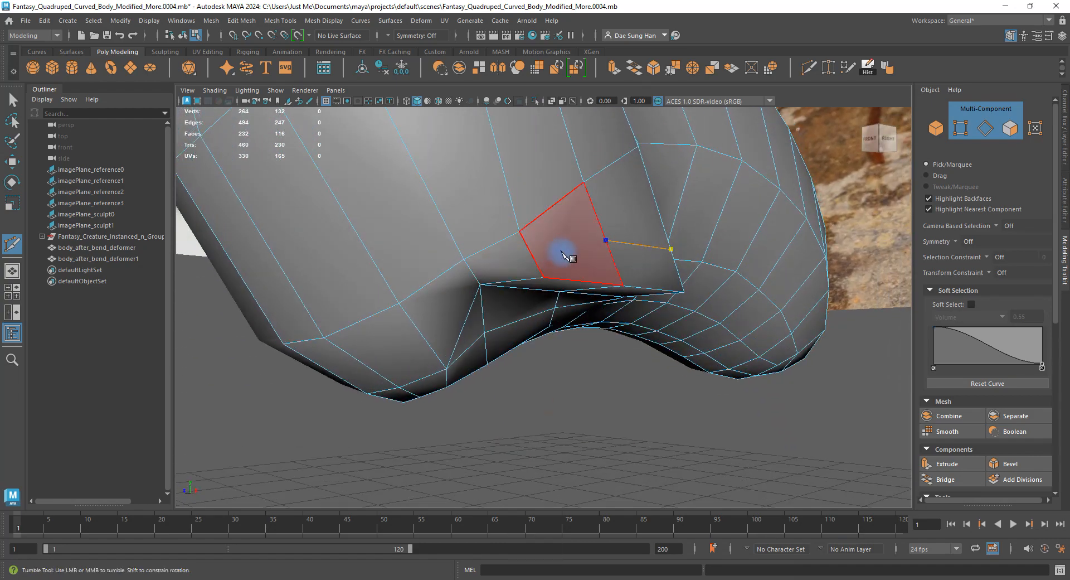
alt+right_drag(564, 256, 541, 254)
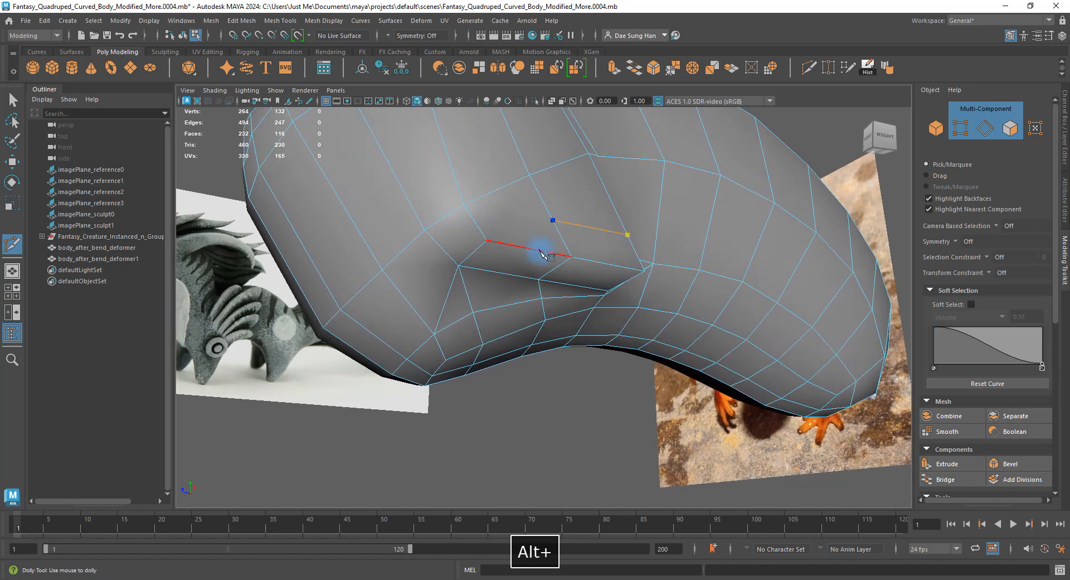
alt+drag(541, 253, 516, 273)
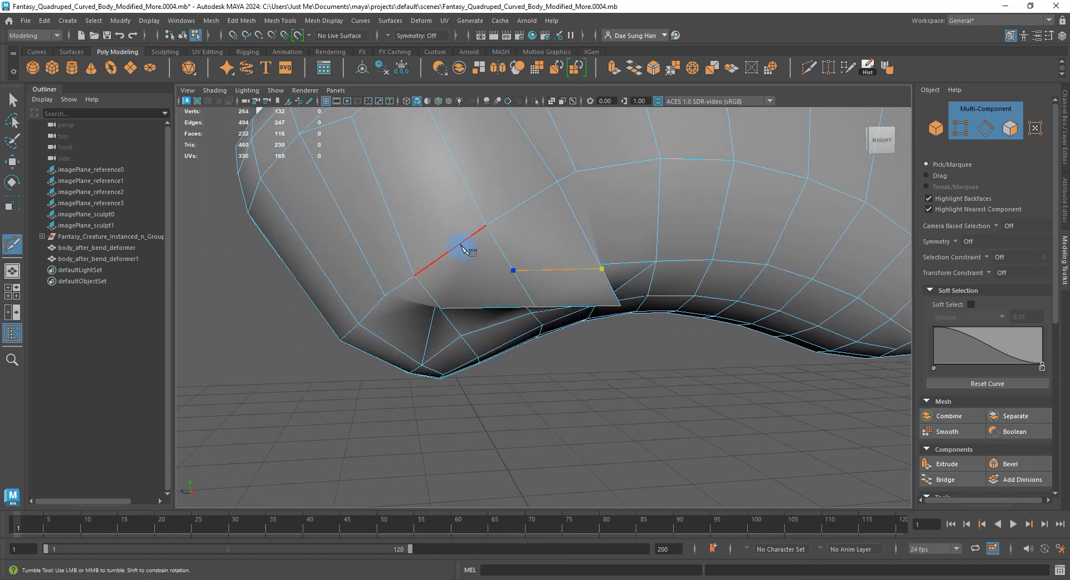
alt+drag(460, 247, 510, 248)
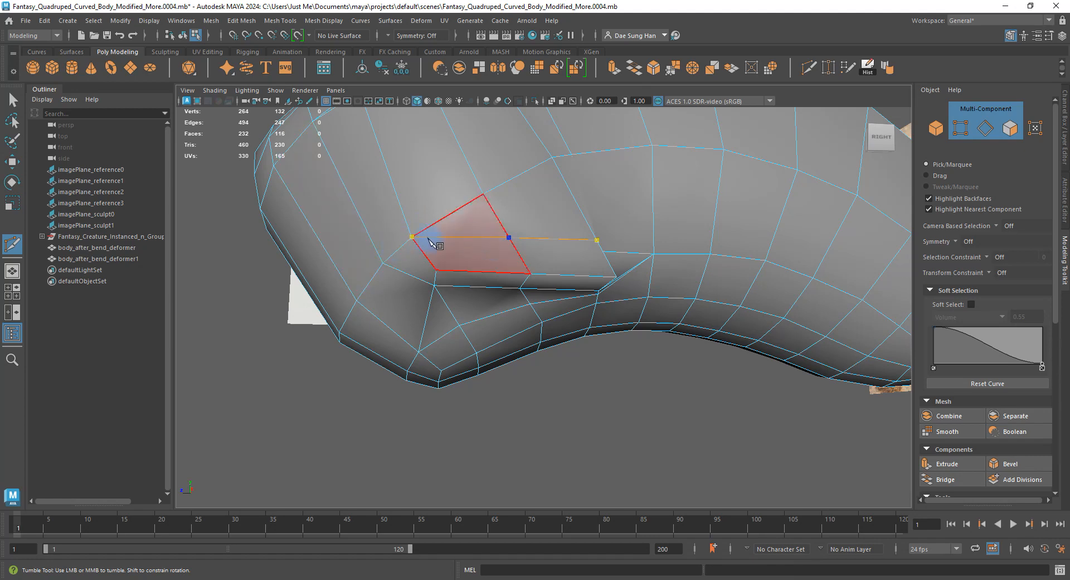
alt+drag(523, 247, 461, 252)
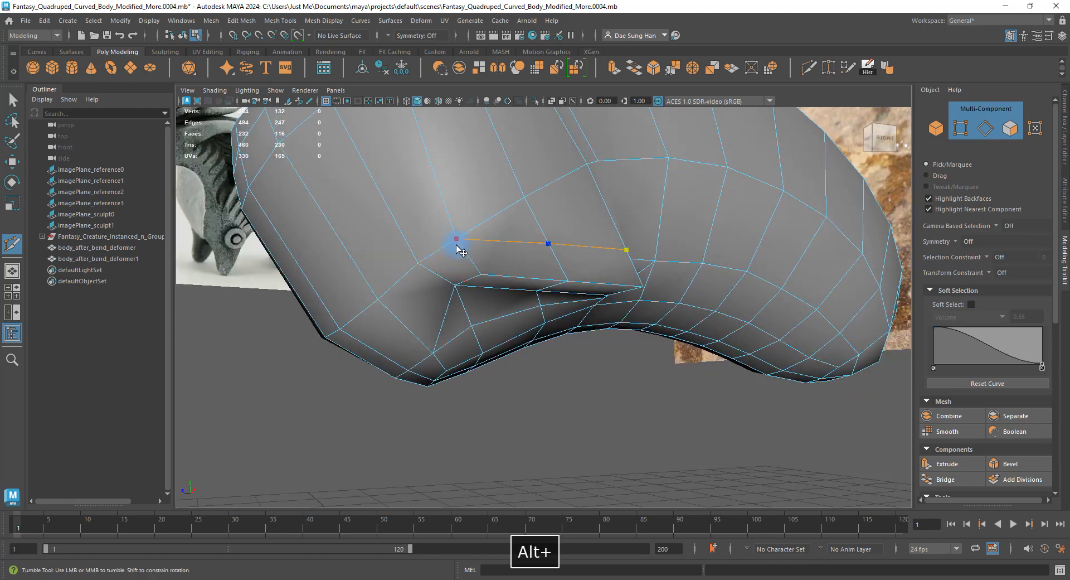
key(BackSpace)
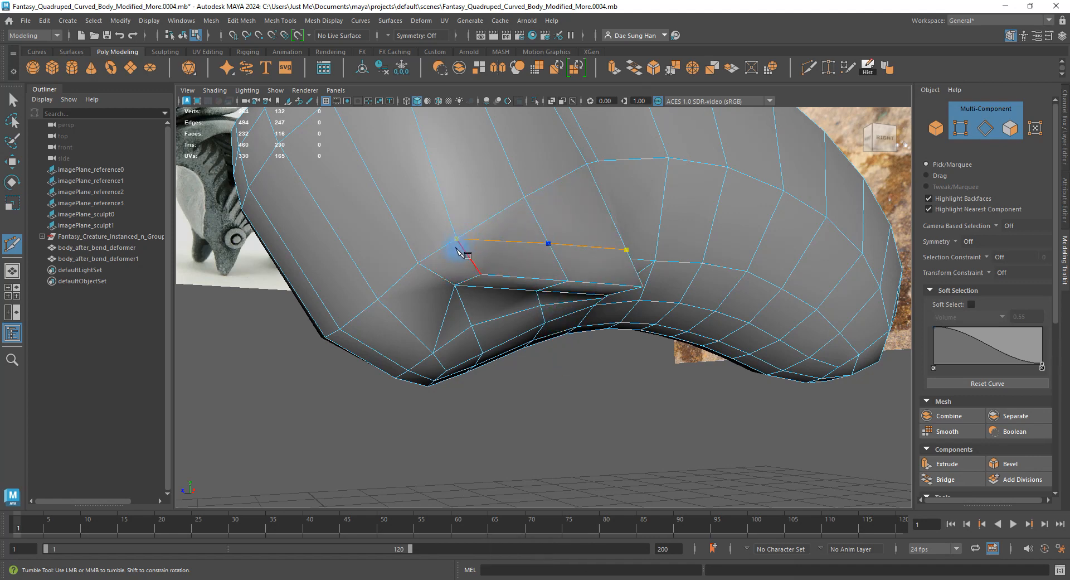
key(Return)
alt+drag(628, 285, 543, 238)
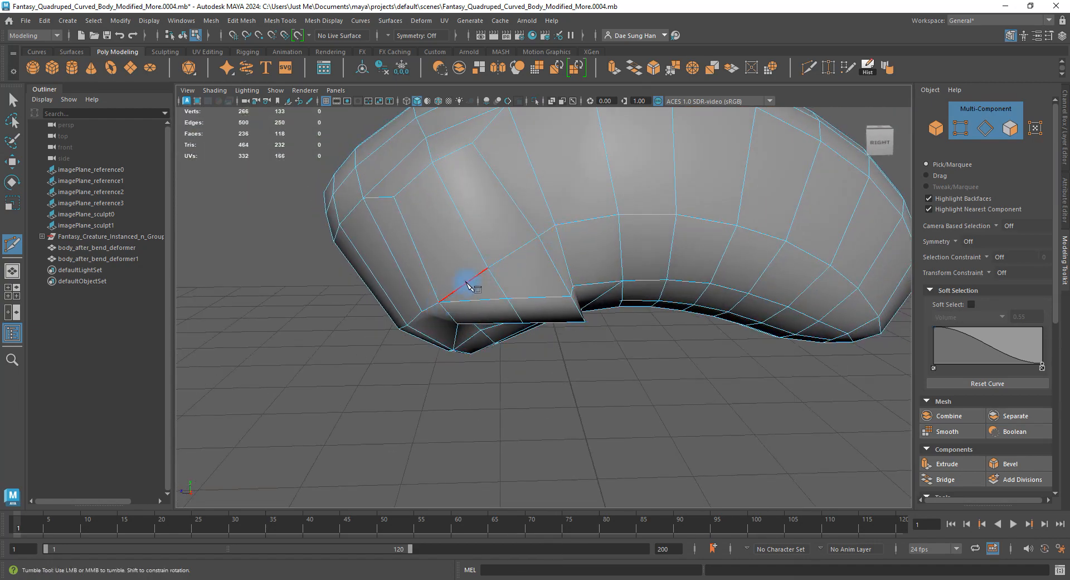
alt+drag(469, 285, 491, 279)
key(w)
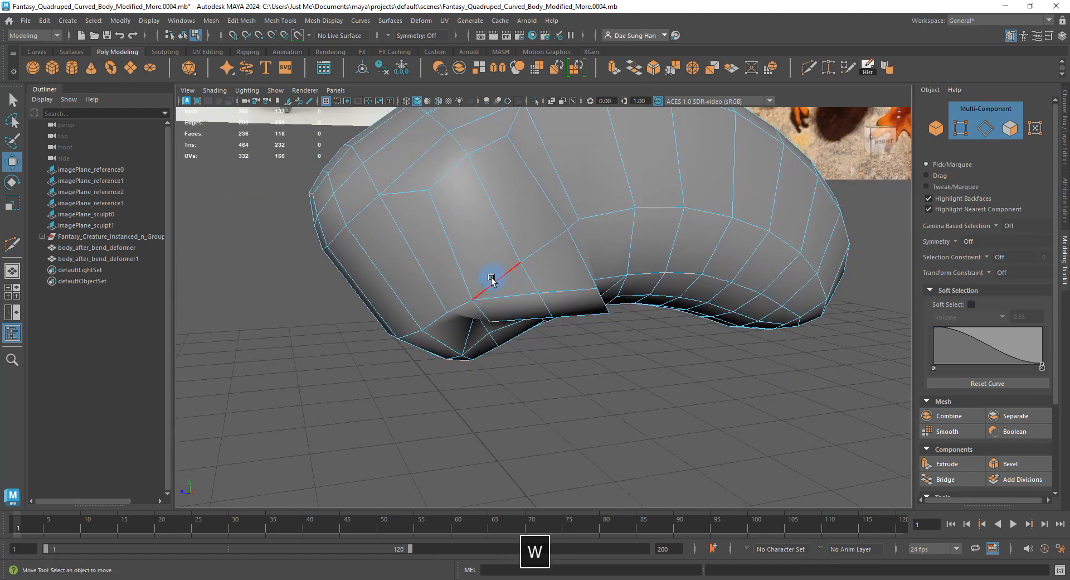
alt+right_drag(491, 279, 566, 283)
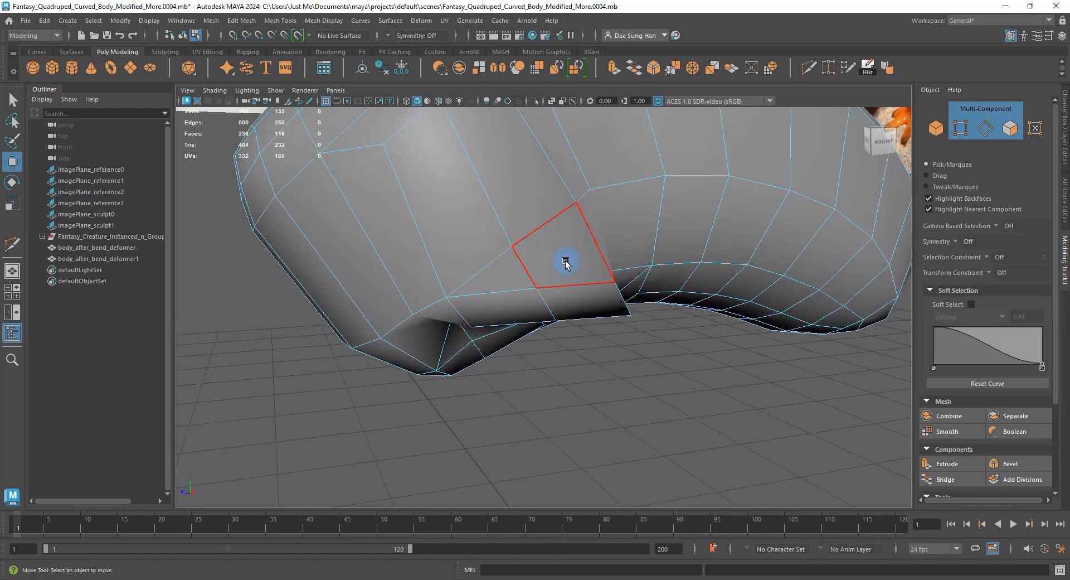
Switch to vertex selection and set the Transform Constraint to Edge.
right_drag(664, 285, 256, 238)
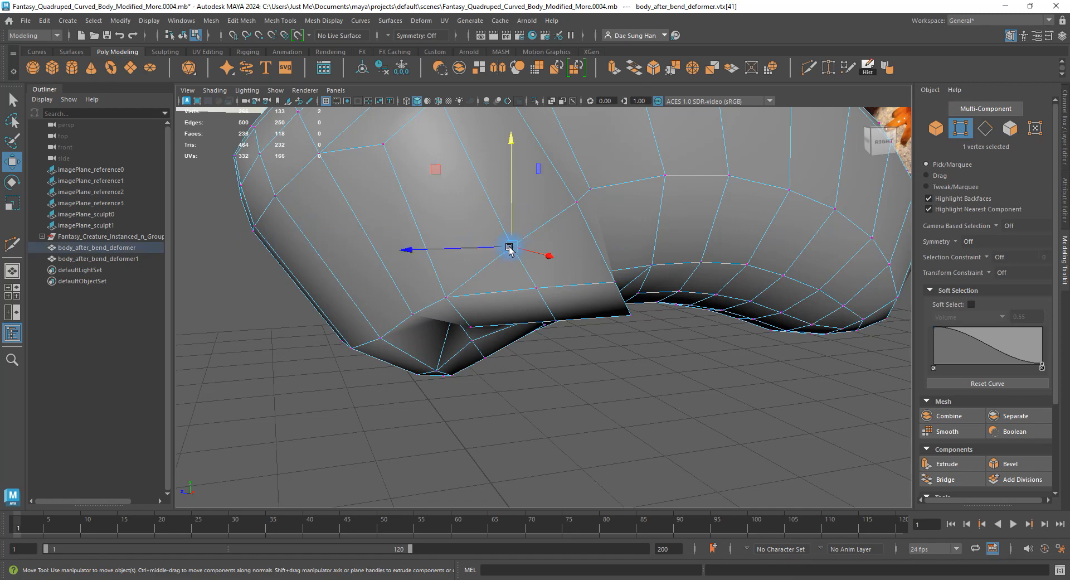
click(1002, 272)
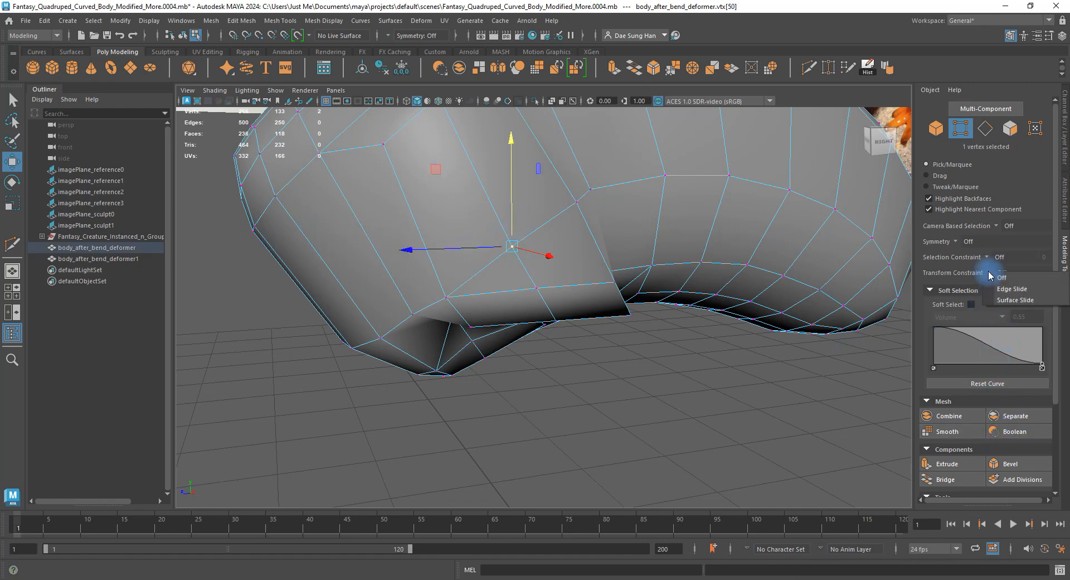
click(1003, 282)
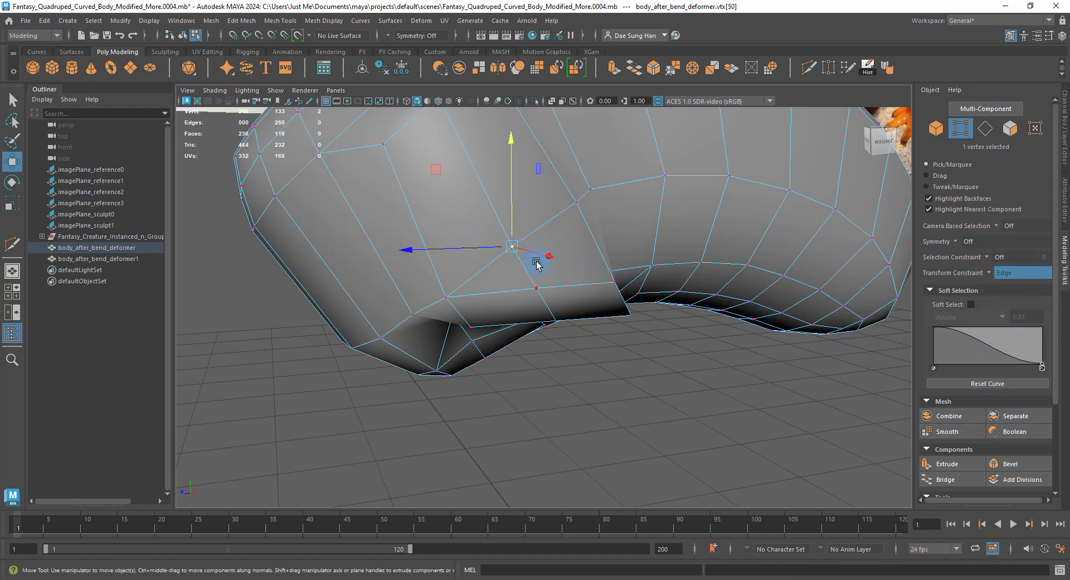
Slide the shoulder vertex at the leg junction slightly along its edge.
alt+drag(509, 179, 549, 218)
alt+middle_drag(549, 218, 529, 229)
alt+drag(529, 229, 531, 349)
click(503, 300)
drag(473, 312, 519, 296)
key(w)
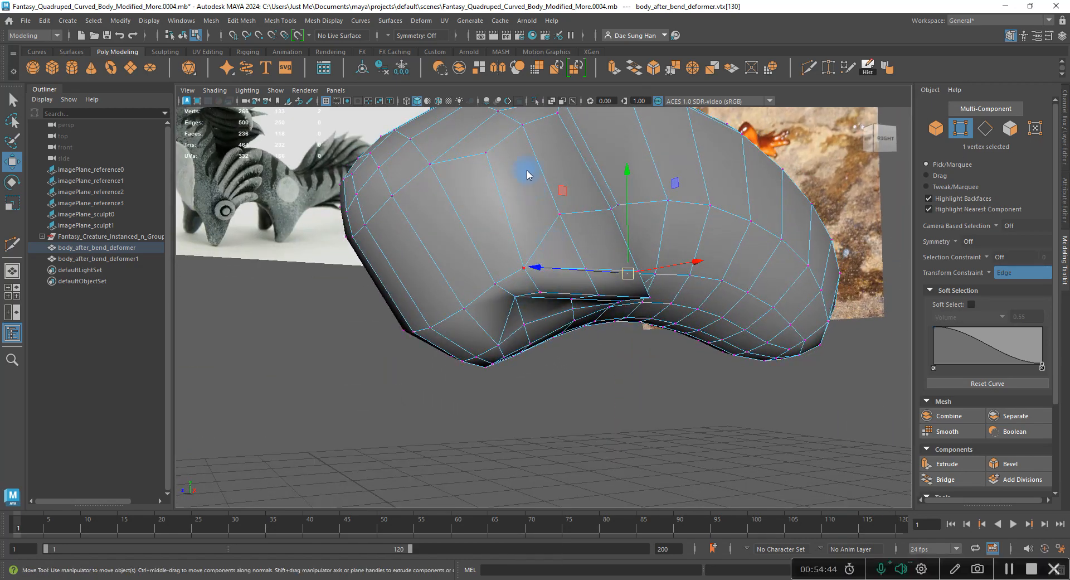
Delete the selected shoulder edge with Delete Edge.
click(544, 238)
shift+right_click(518, 198)
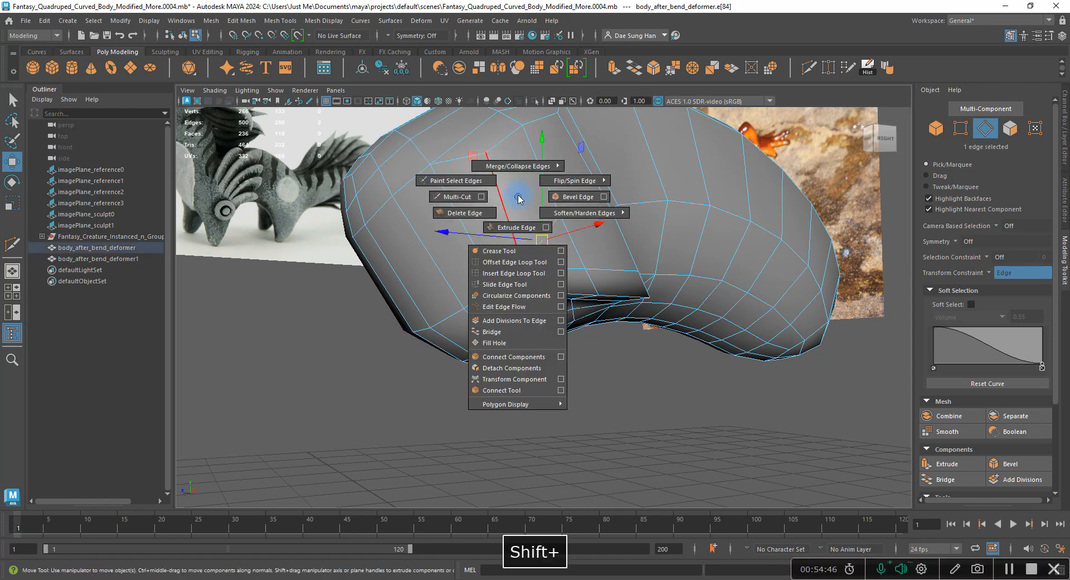
click(480, 214)
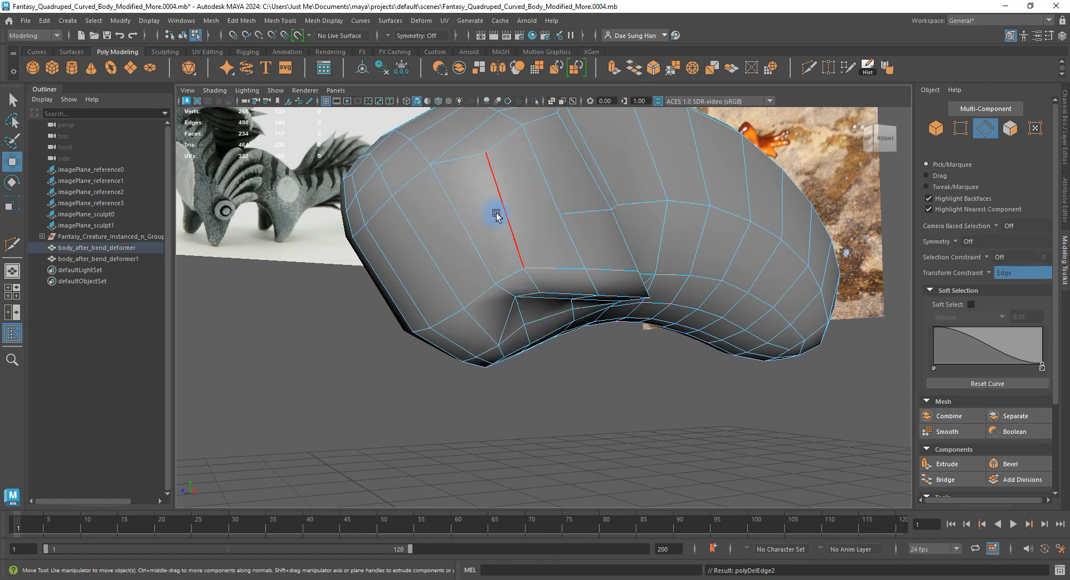
alt+drag(497, 215, 537, 196)
Multi-Cut a new line of edges across the shoulder and commit it.
shift+right_drag(535, 195, 470, 196)
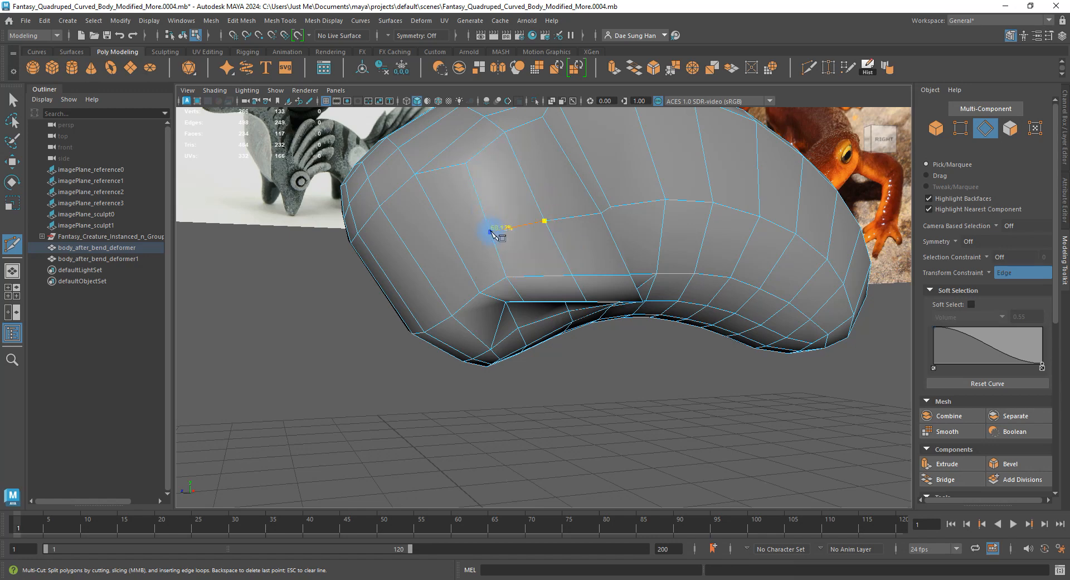
mouse_move(490, 228)
alt+mouse_down()
mouse_move(507, 246)
mouse_move(553, 249)
mouse_move(471, 230)
alt+mouse_up()
click(539, 249)
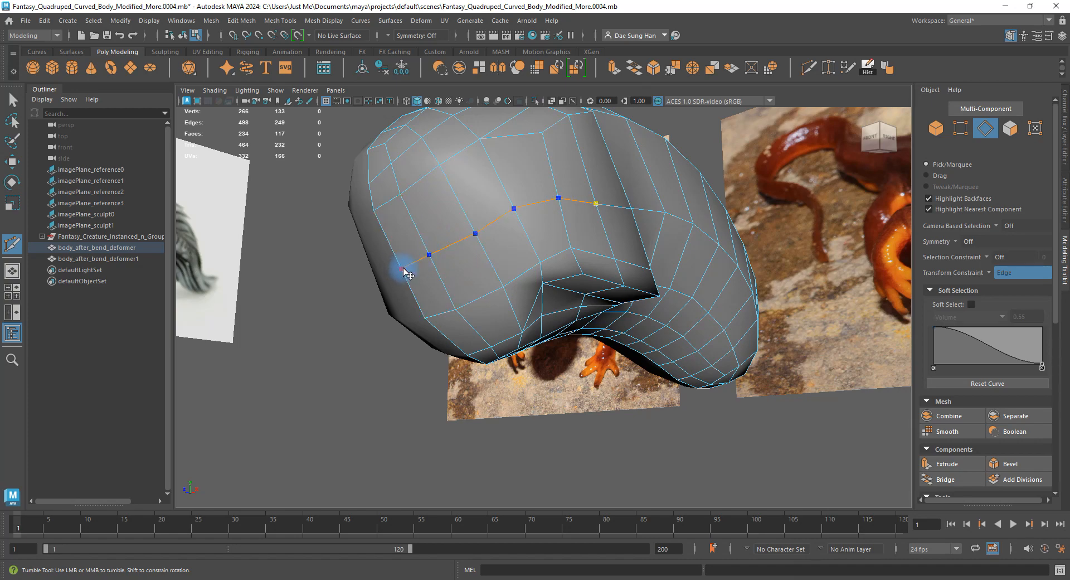
key(w)
alt+drag(408, 273, 449, 277)
right_drag(448, 277, 401, 282)
alt+drag(401, 282, 449, 301)
key(space)
key(space)
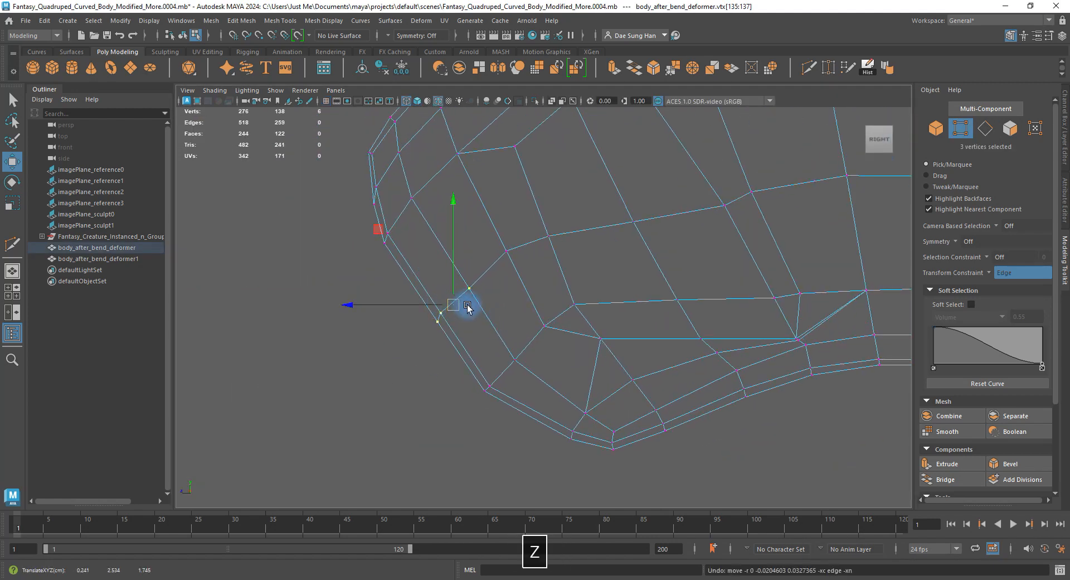
Turn the Transform Constraint off and nudge several junction vertices in the side view.
click(993, 275)
click(1009, 286)
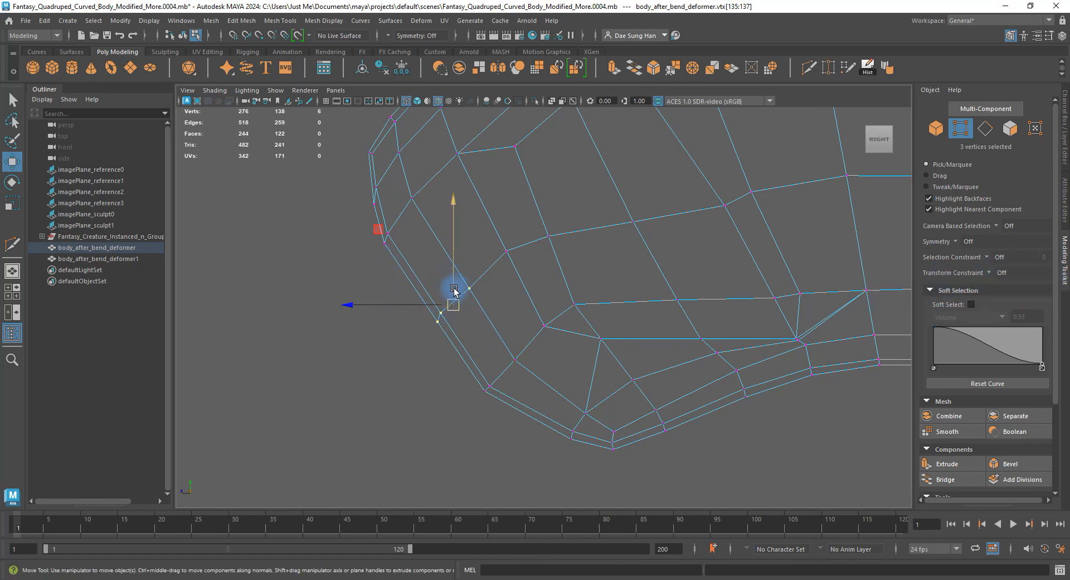
drag(454, 290, 447, 306)
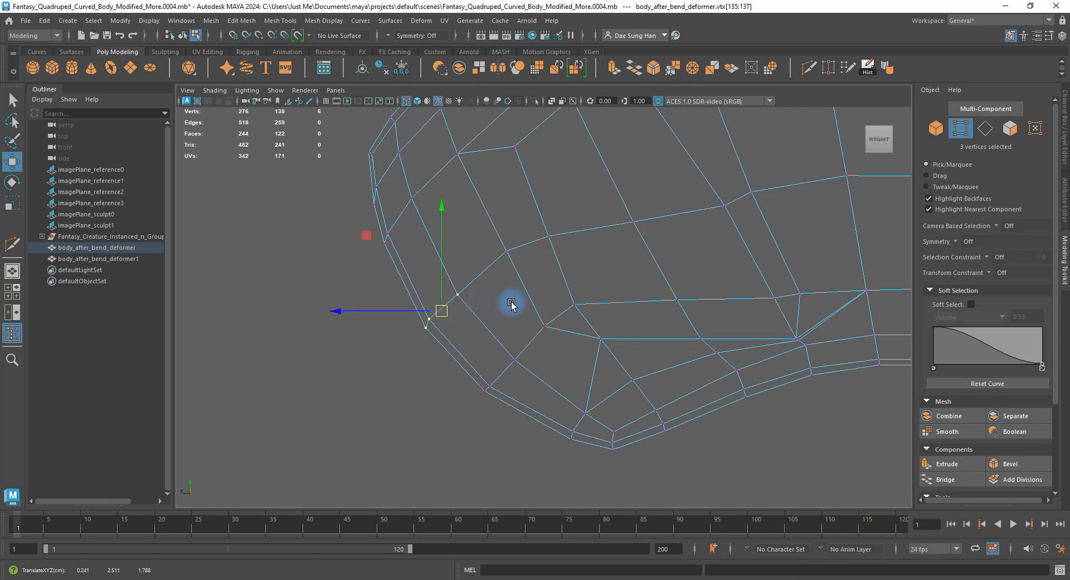
click(456, 292)
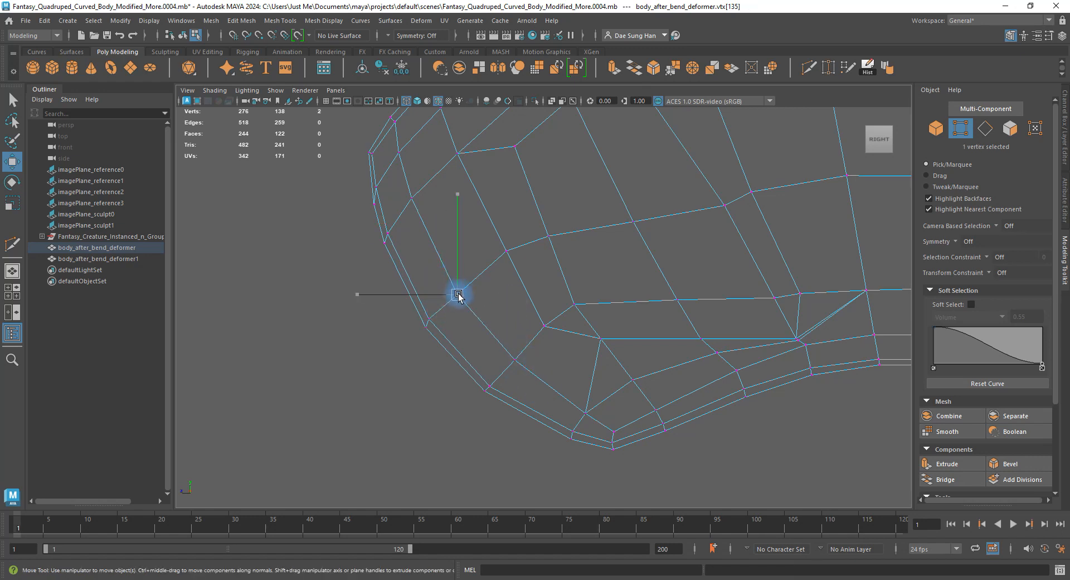
drag(471, 351, 393, 279)
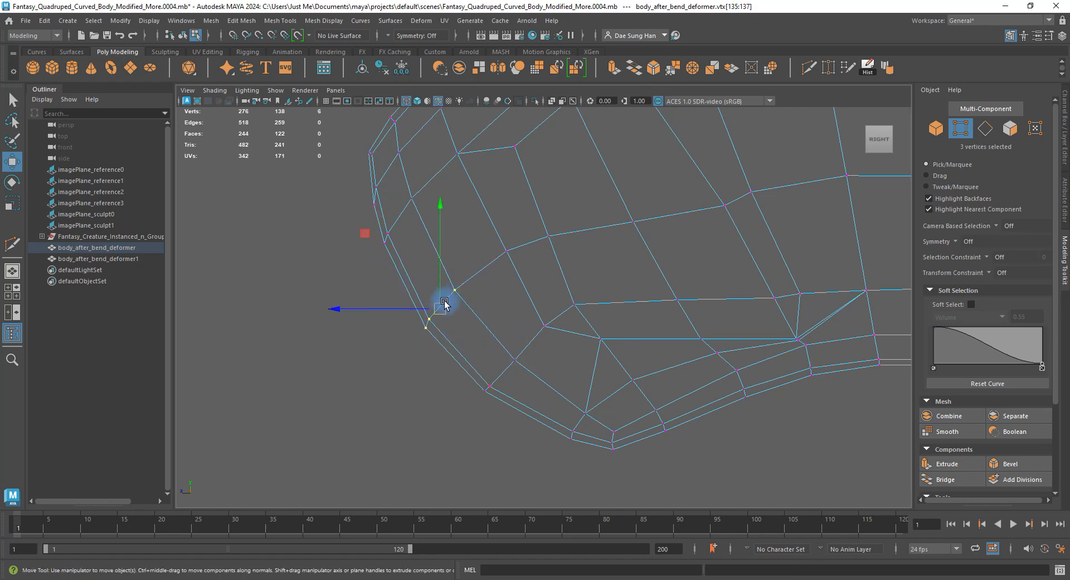
drag(506, 251, 496, 256)
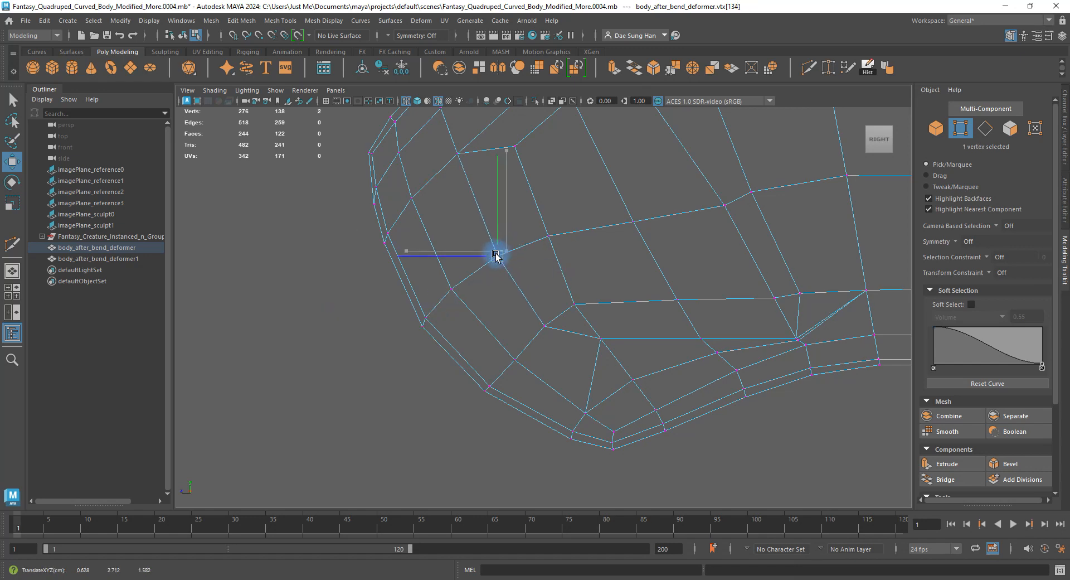
alt+middle_drag(496, 259, 428, 319)
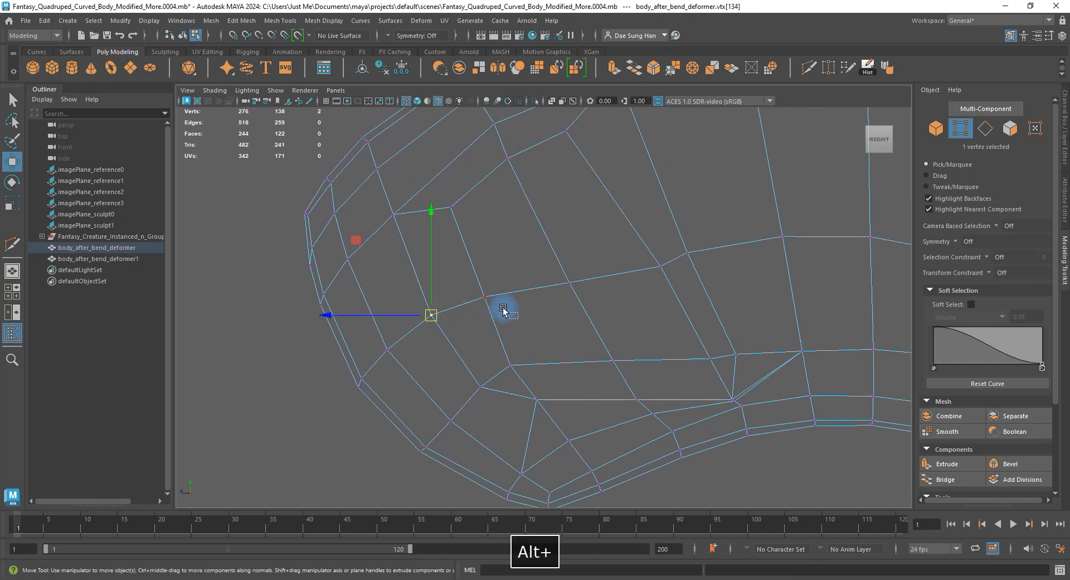
click(484, 296)
drag(569, 283, 567, 274)
alt+middle_drag(564, 275, 539, 294)
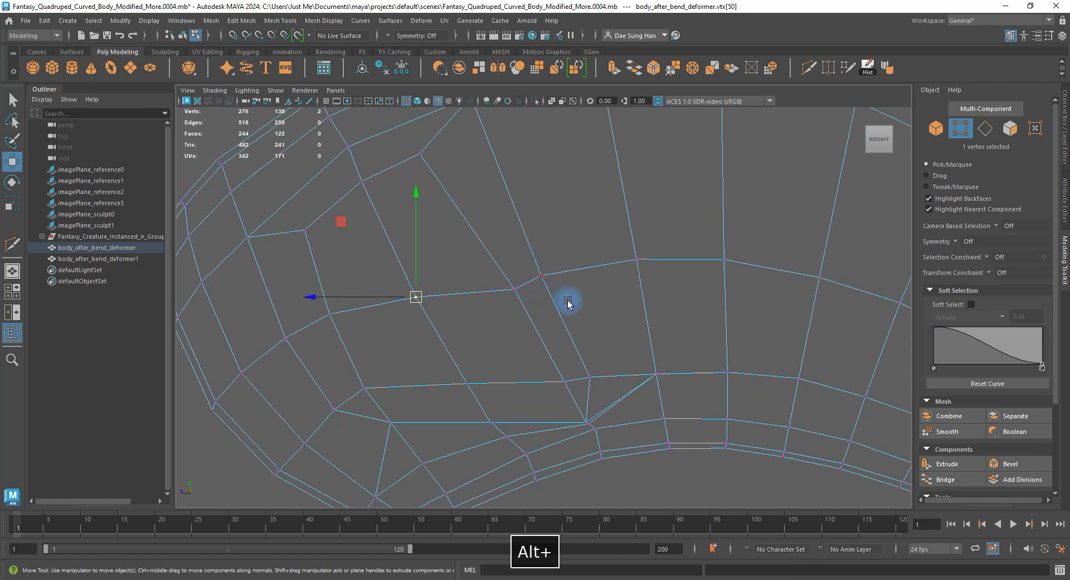
drag(541, 275, 515, 284)
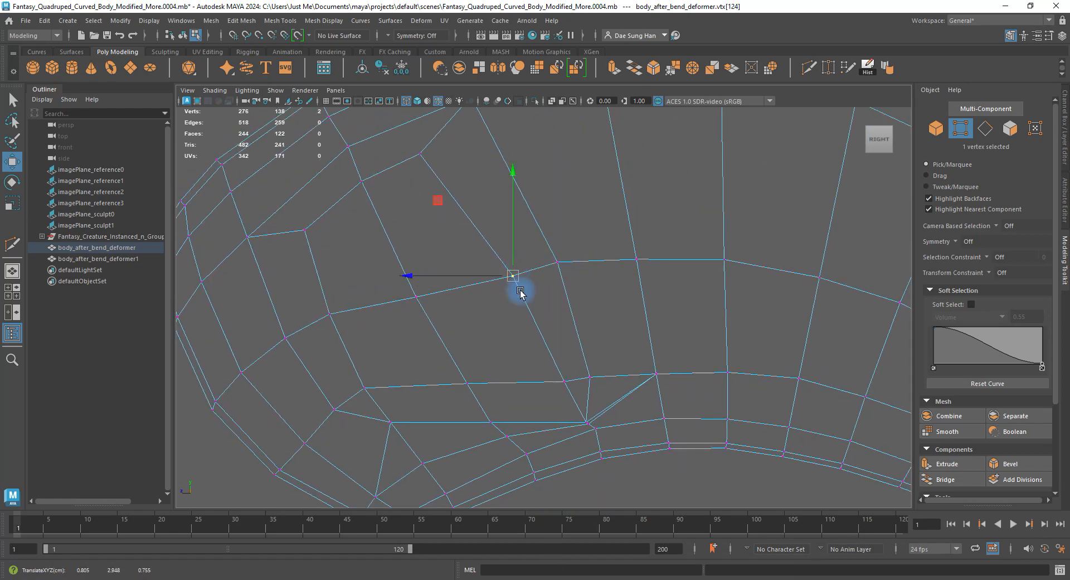
alt+middle_drag(520, 291, 532, 291)
click(523, 307)
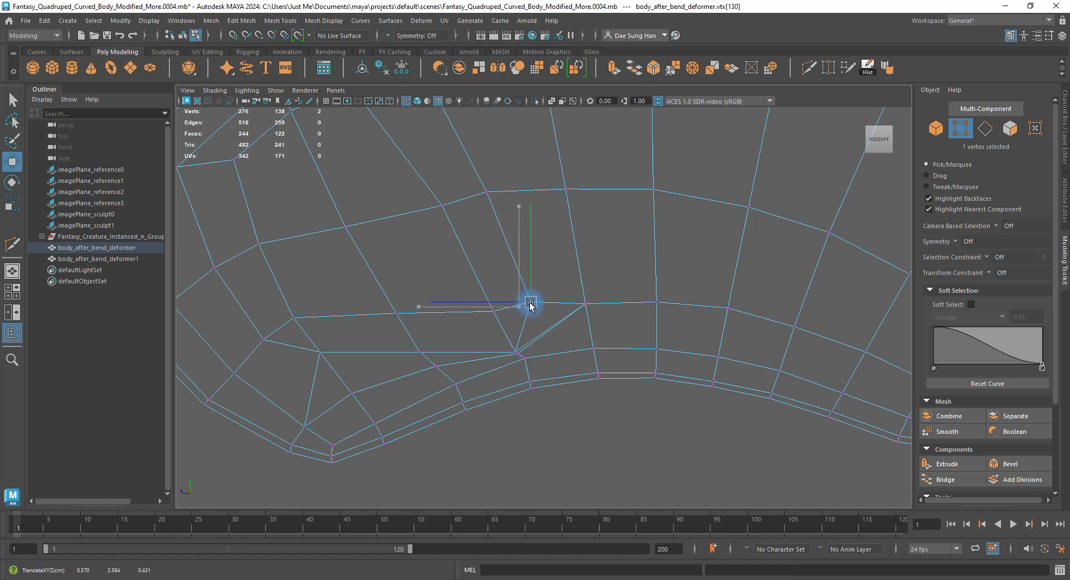
In perspective, raise a vertex near the leg junction slightly.
alt+right_drag(496, 302, 497, 252)
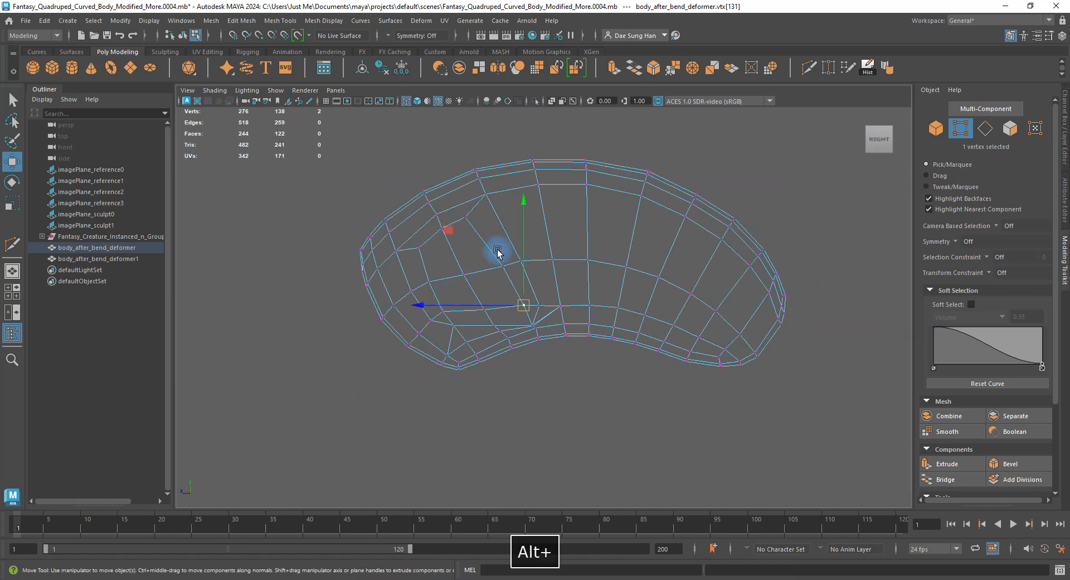
key(space)
key(space)
alt+drag(579, 245, 626, 243)
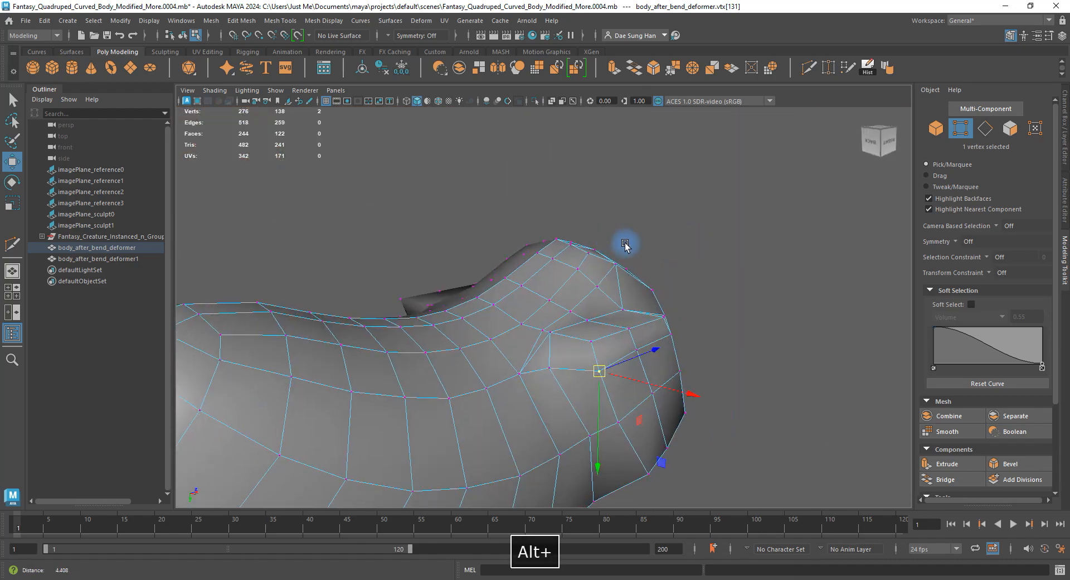
alt+right_drag(626, 244, 591, 305)
alt+drag(591, 305, 584, 267)
alt+drag(651, 267, 643, 229)
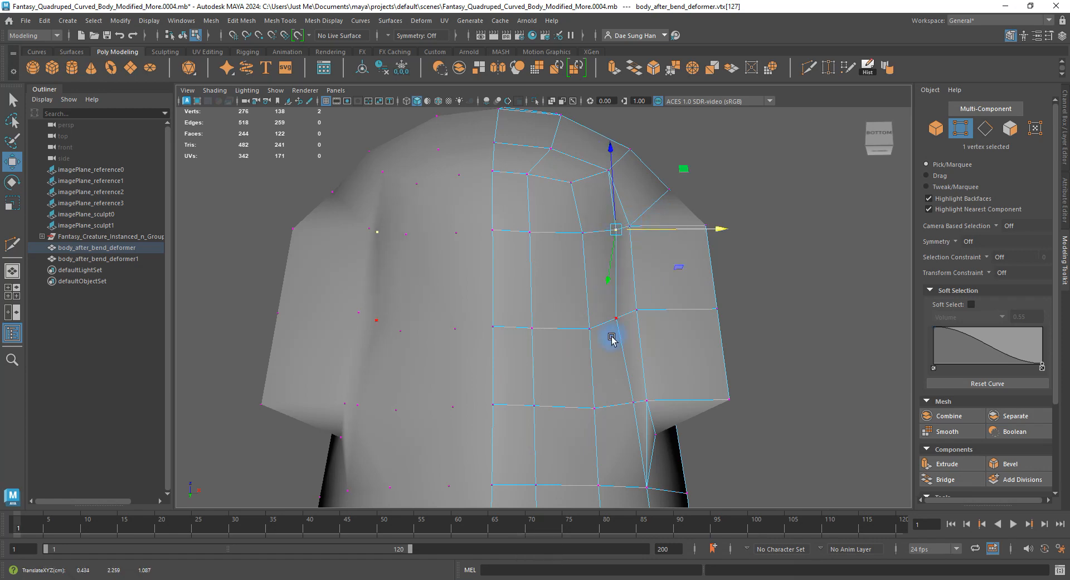
alt+drag(681, 317, 577, 331)
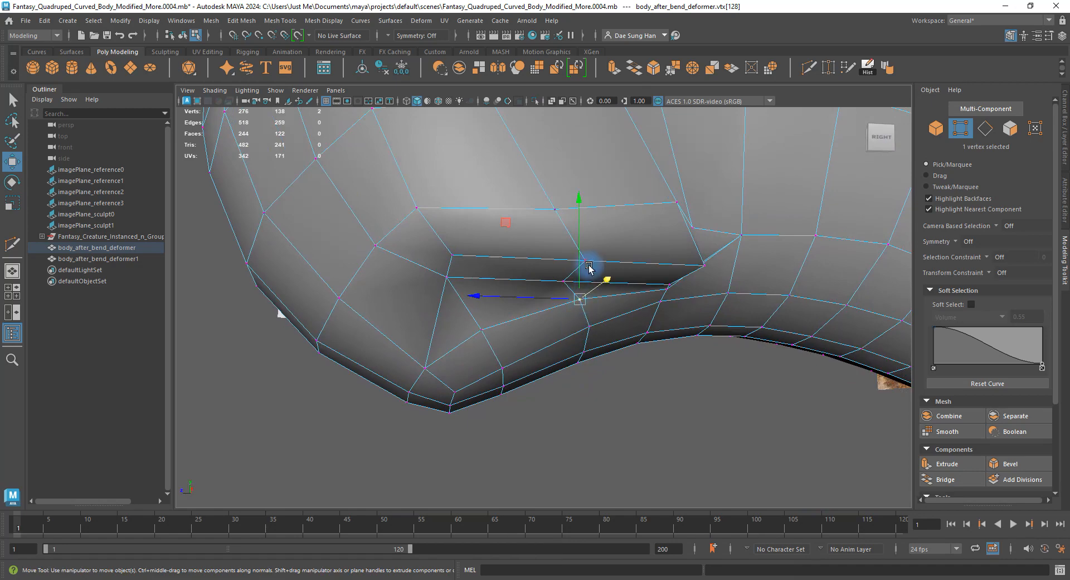
alt+drag(580, 267, 472, 308)
alt+drag(536, 308, 579, 287)
click(544, 284)
drag(535, 241, 534, 230)
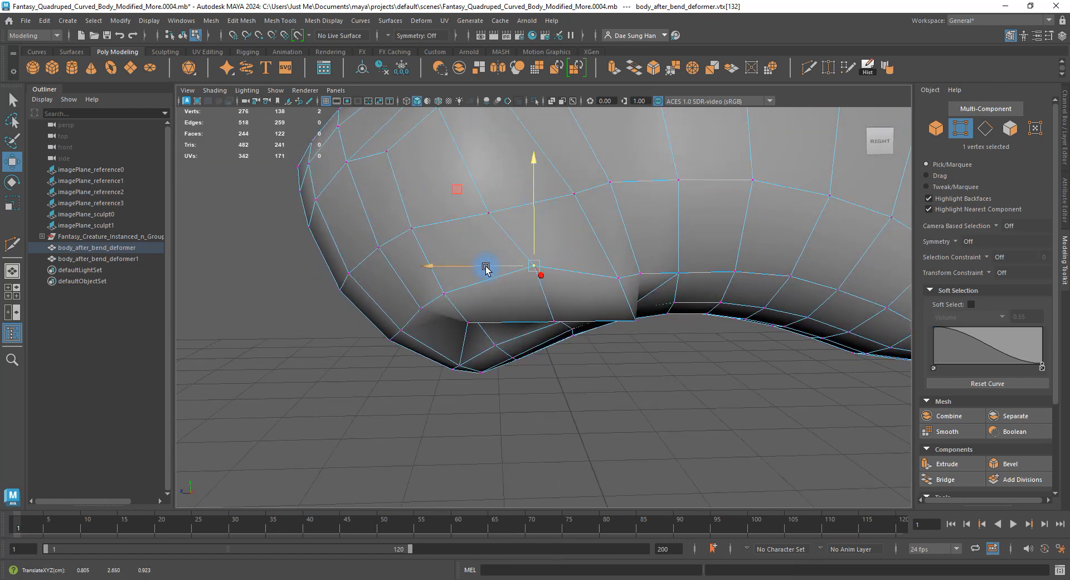
alt+drag(467, 266, 606, 283)
Preview the body smoothed with 3, then return to the unsmoothed mesh with 1.
key(3)
right_drag(605, 281, 692, 200)
click(691, 354)
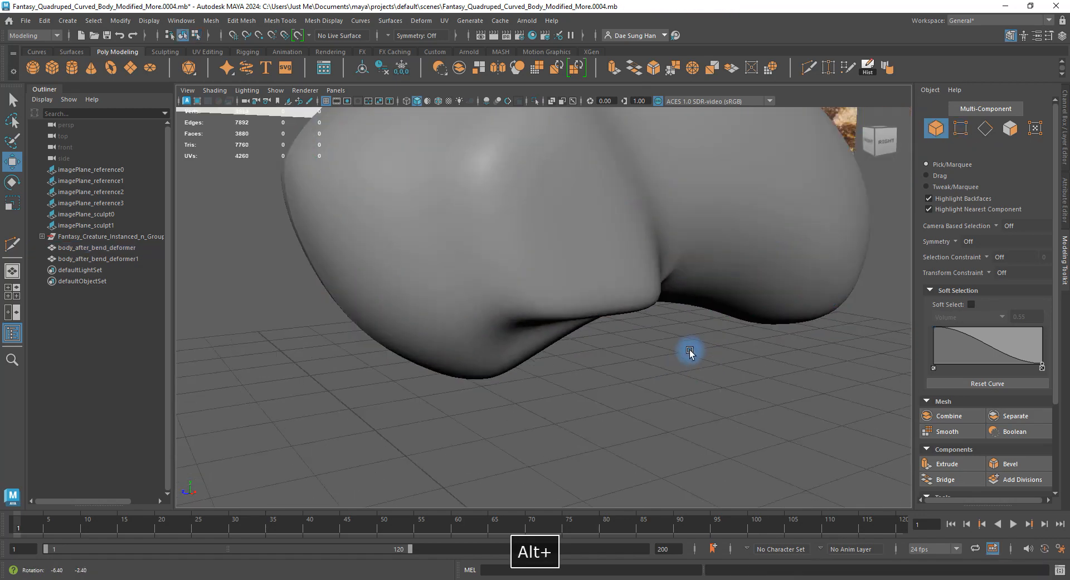
alt+drag(691, 353, 554, 220)
key(1)
click(604, 261)
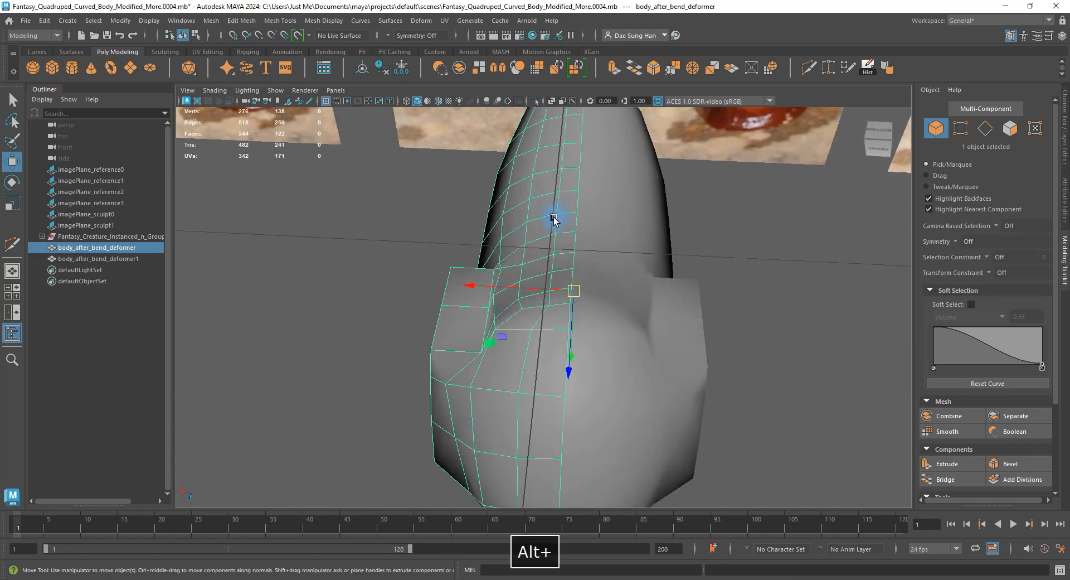
Slide a shoulder vertex slightly to the left along X.
alt+right_drag(554, 220, 570, 308)
alt+drag(571, 308, 563, 284)
right_drag(564, 284, 480, 304)
alt+drag(479, 304, 625, 220)
click(648, 310)
drag(686, 312, 680, 307)
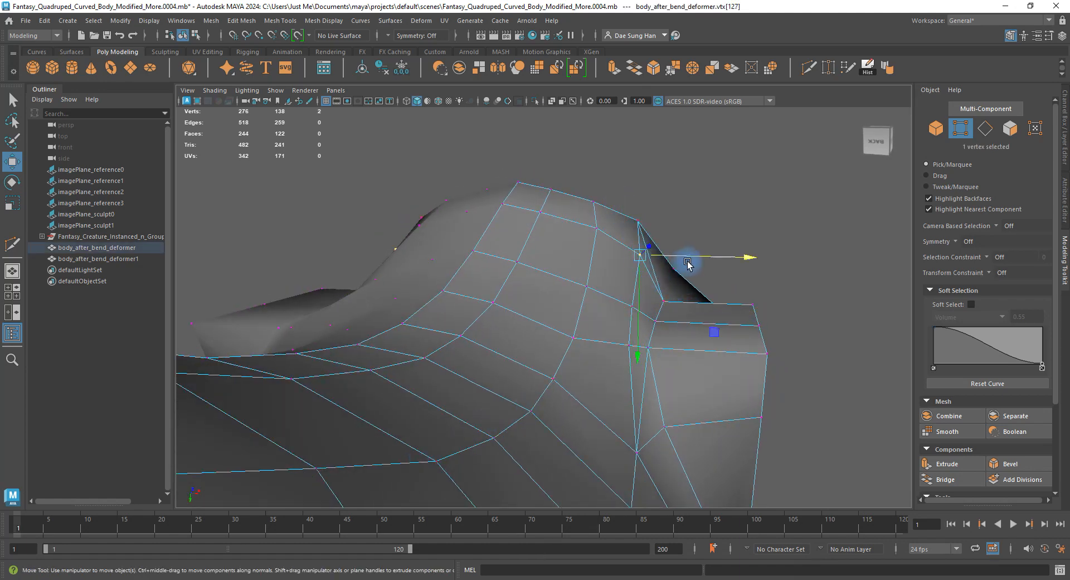
drag(687, 264, 684, 260)
alt+drag(646, 322, 533, 229)
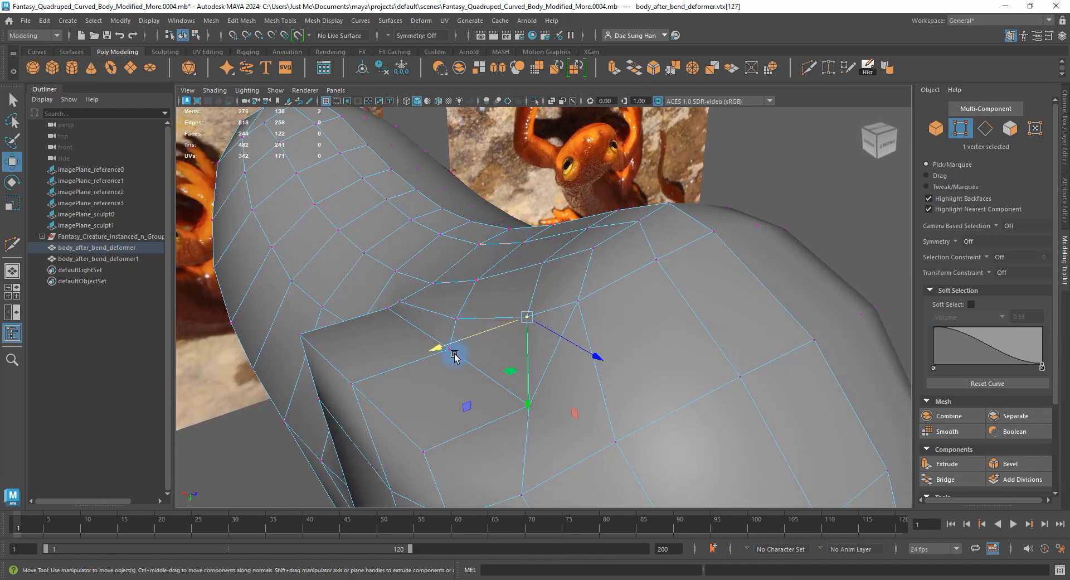
alt+drag(481, 365, 491, 266)
Move a leg-junction vertex along one axis.
click(724, 206)
click(484, 260)
alt+drag(485, 260, 556, 275)
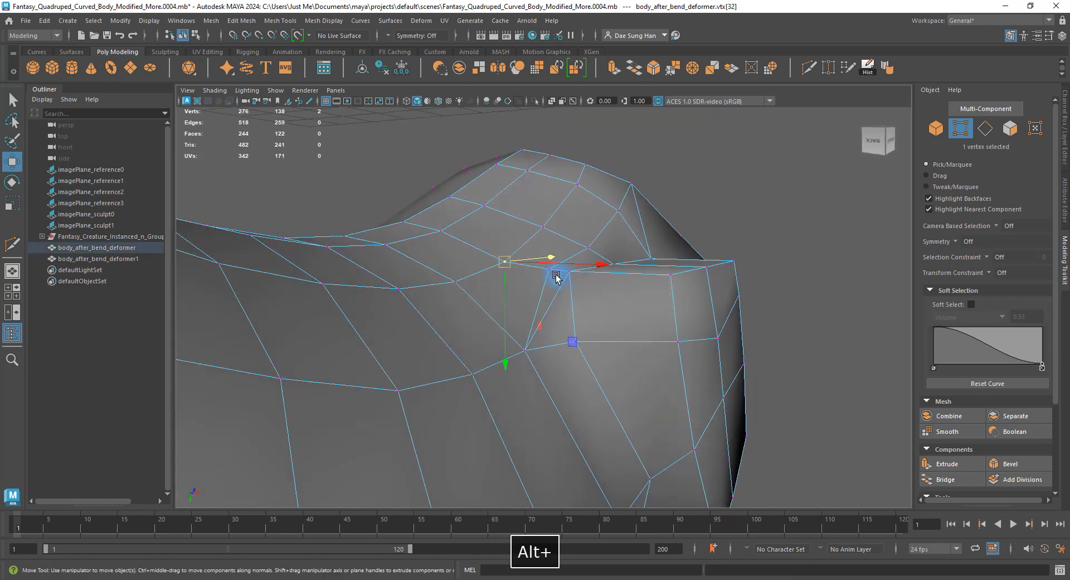
alt+drag(499, 296, 556, 291)
alt+drag(601, 250, 518, 256)
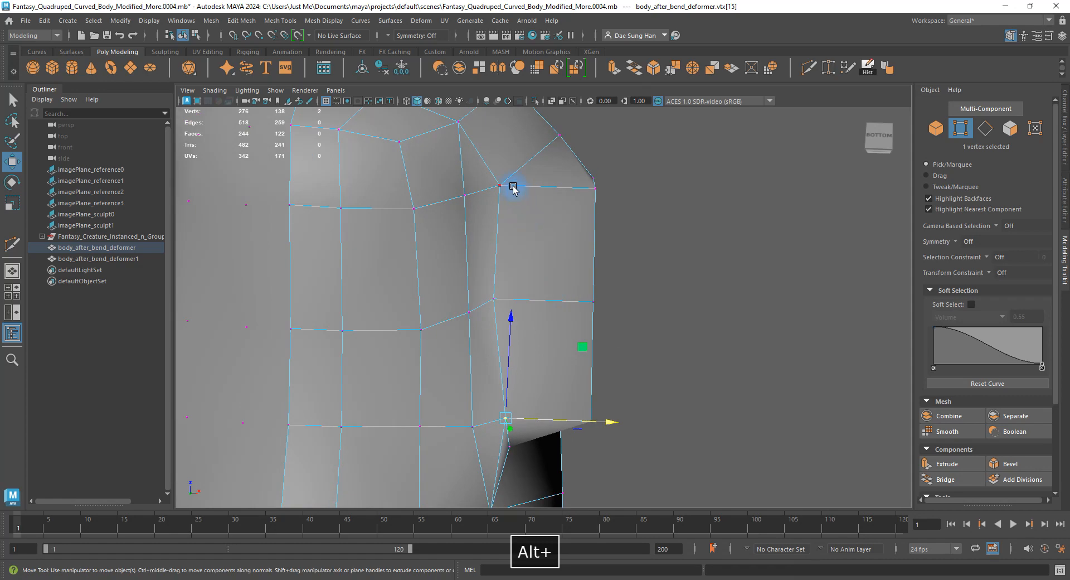
drag(583, 188, 586, 189)
alt+drag(601, 226, 552, 193)
Select a vertex near the leg top and begin a Multi-Cut across the shoulder.
click(502, 277)
alt+drag(566, 296, 609, 280)
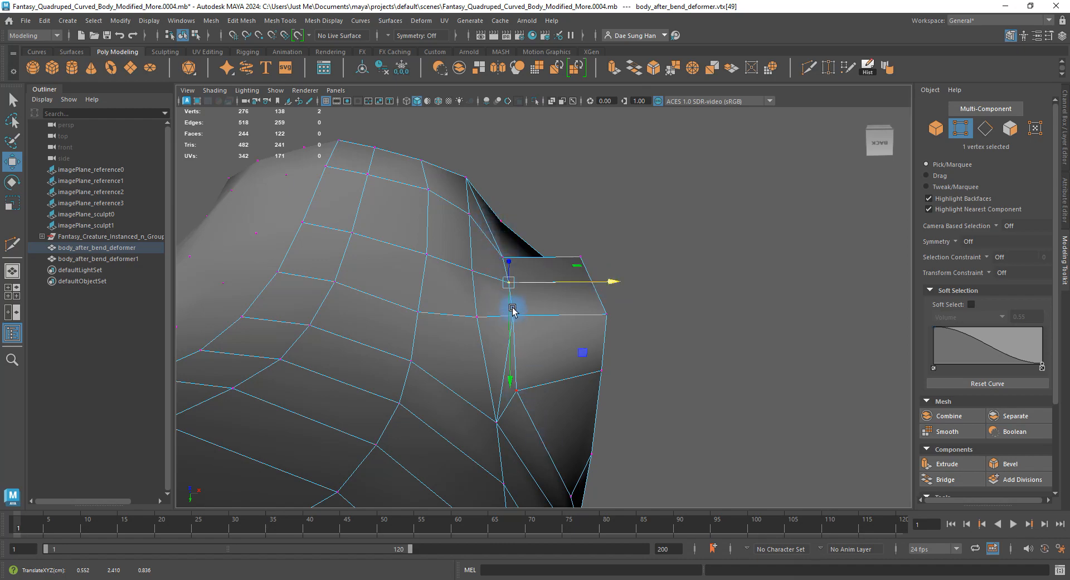
alt+drag(513, 310, 545, 337)
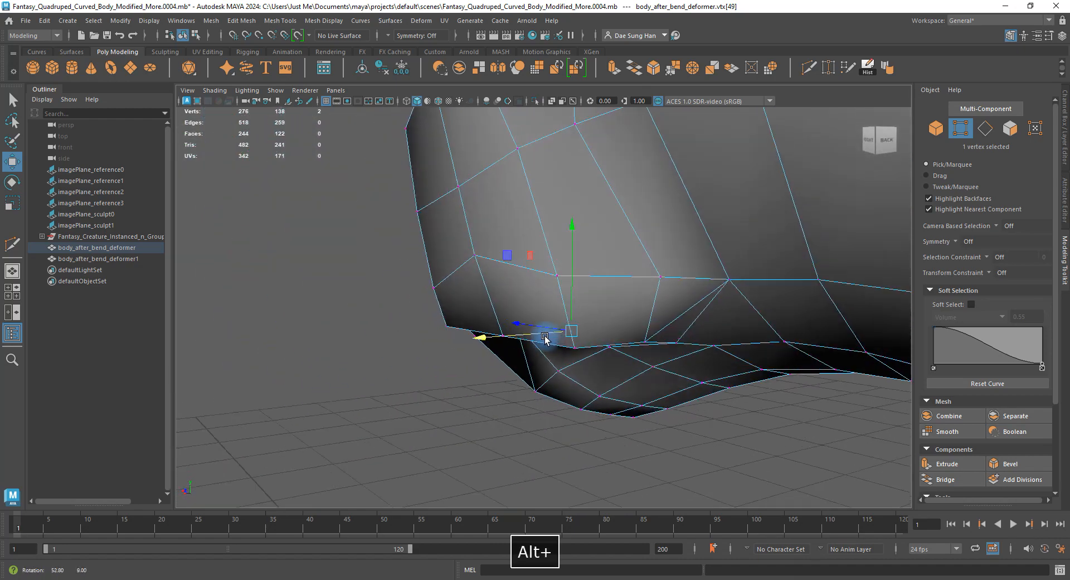
alt+drag(613, 171, 492, 252)
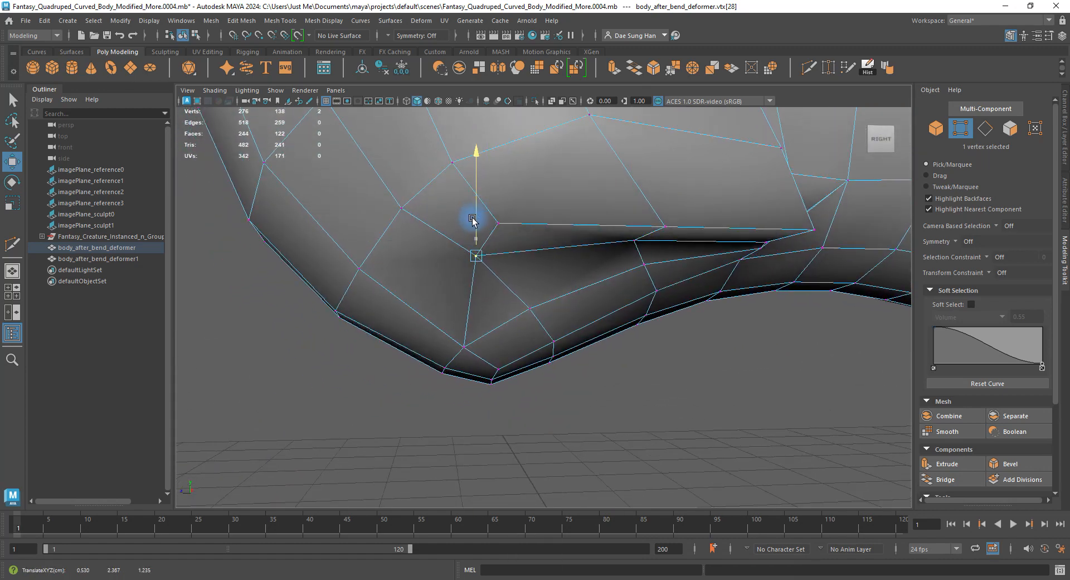
alt+drag(465, 287, 498, 237)
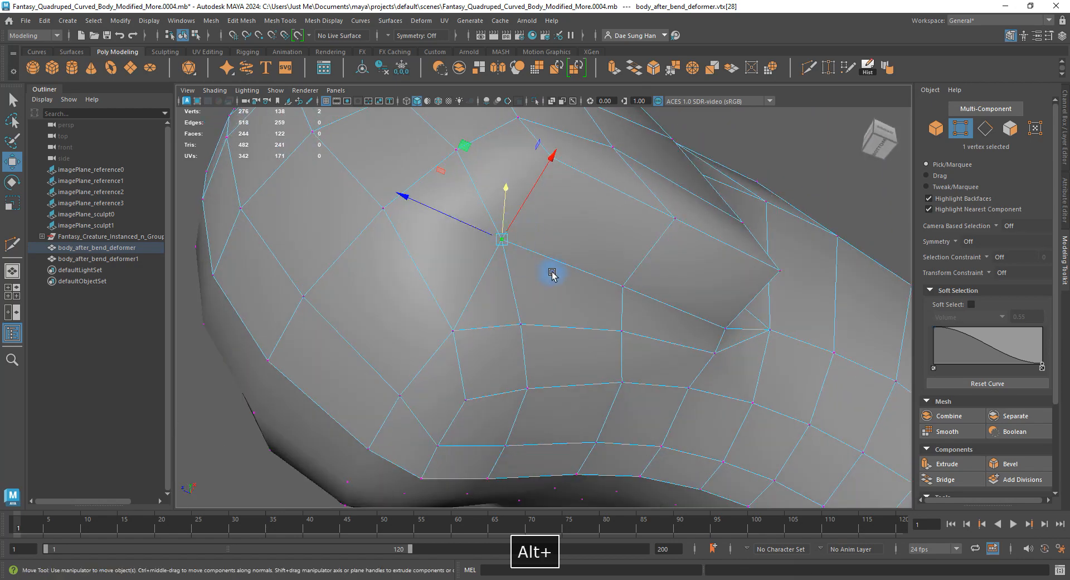
alt+drag(552, 274, 482, 246)
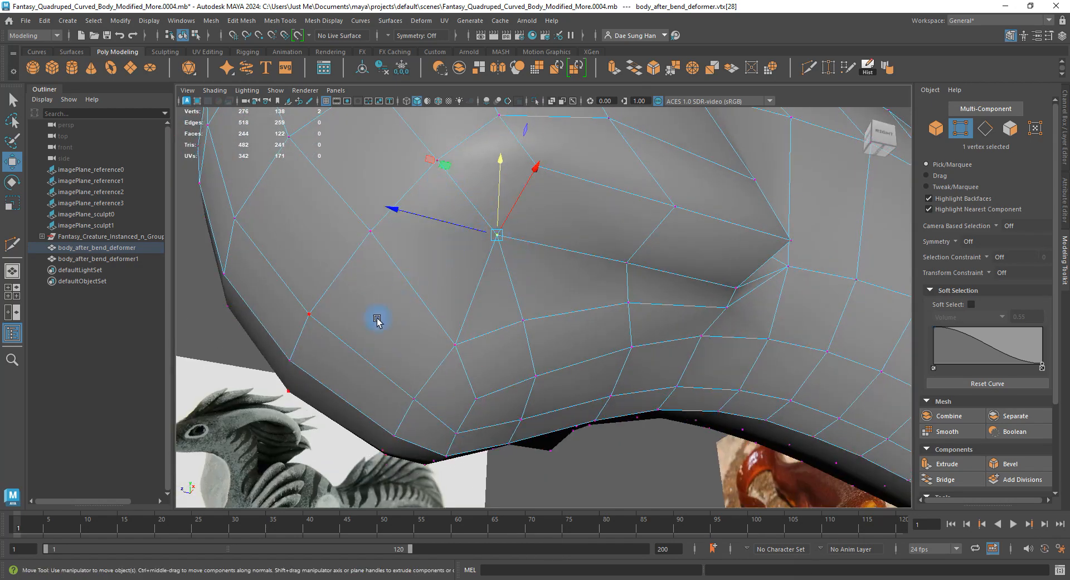
alt+drag(377, 319, 478, 310)
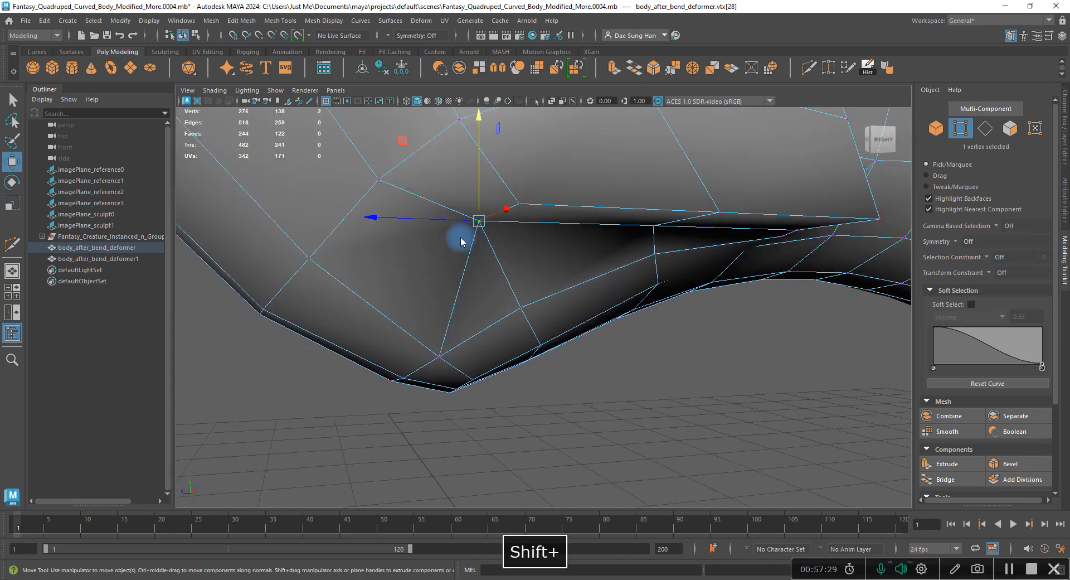
shift+right_drag(460, 238, 371, 236)
alt+drag(419, 285, 463, 178)
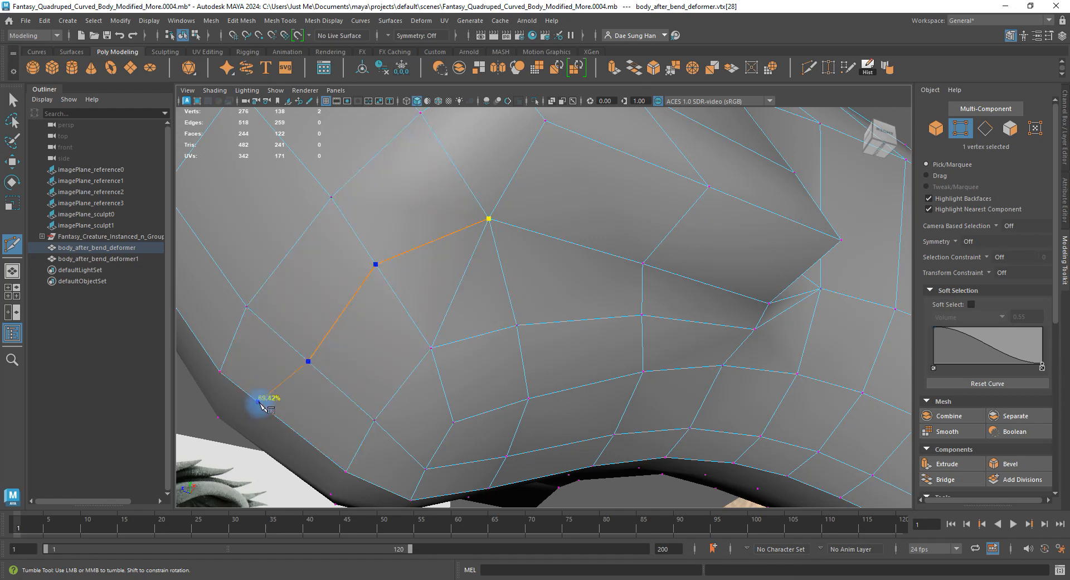
Delete the unneeded shoulder edge and select a nearby vertex to adjust.
alt+drag(523, 284, 482, 222)
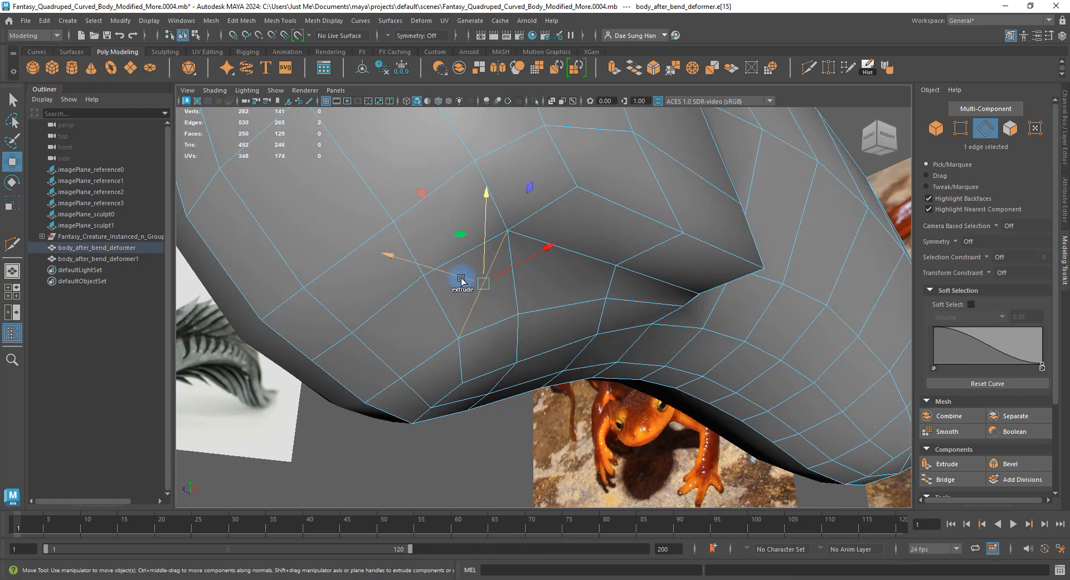
shift+right_drag(461, 280, 406, 294)
alt+drag(437, 290, 700, 287)
right_drag(700, 286, 625, 289)
click(574, 296)
alt+drag(643, 343, 601, 251)
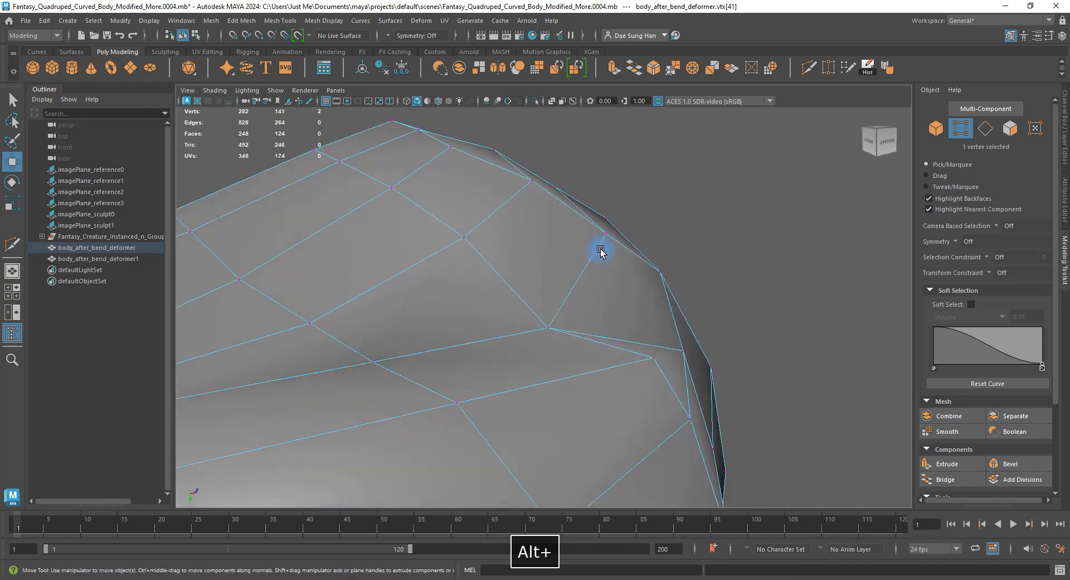
alt+drag(658, 376, 488, 365)
Return to object mode and frame the front leg's lower tip in the side view.
key(F8)
click(552, 353)
right_drag(488, 365, 466, 368)
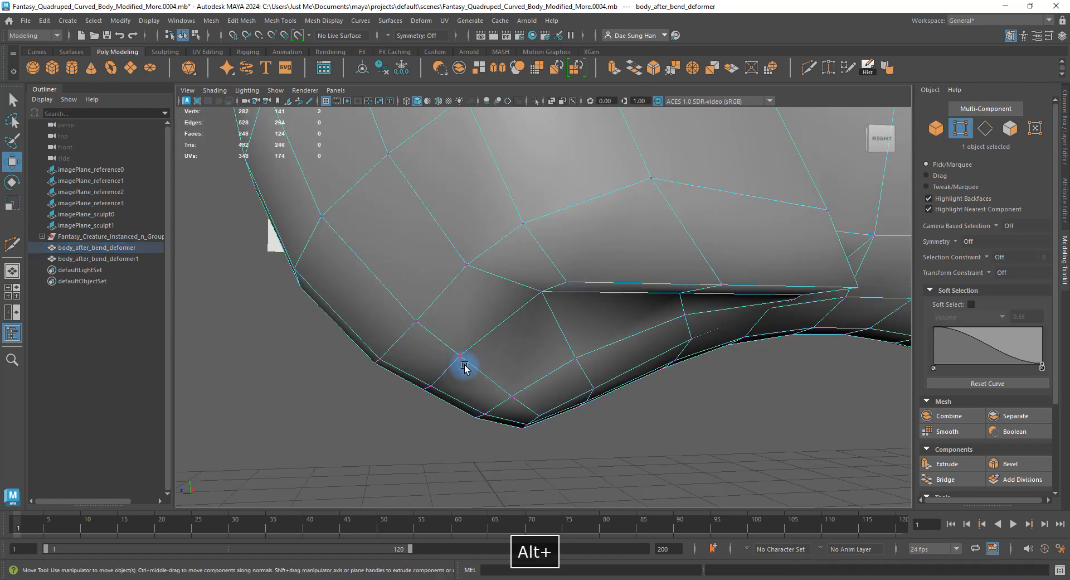
key(space)
key(space)
alt+middle_drag(501, 398, 543, 313)
alt+right_drag(543, 313, 585, 303)
alt+middle_drag(446, 245, 596, 370)
alt+right_drag(488, 379, 517, 375)
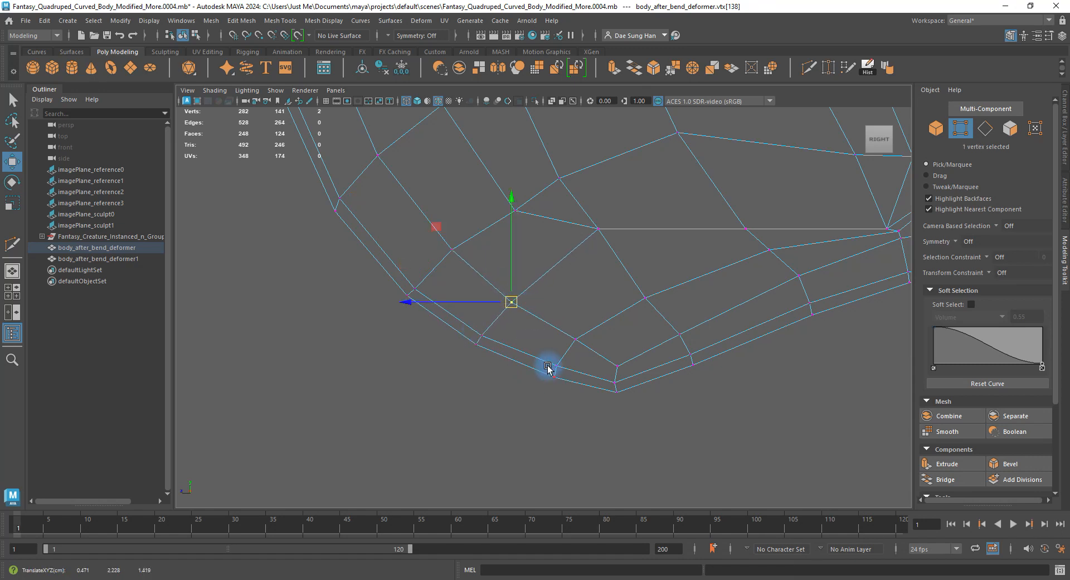
Reframe the front leg in the side view, then orbit under the body in perspective.
alt+middle_drag(545, 259, 559, 352)
drag(562, 328, 532, 298)
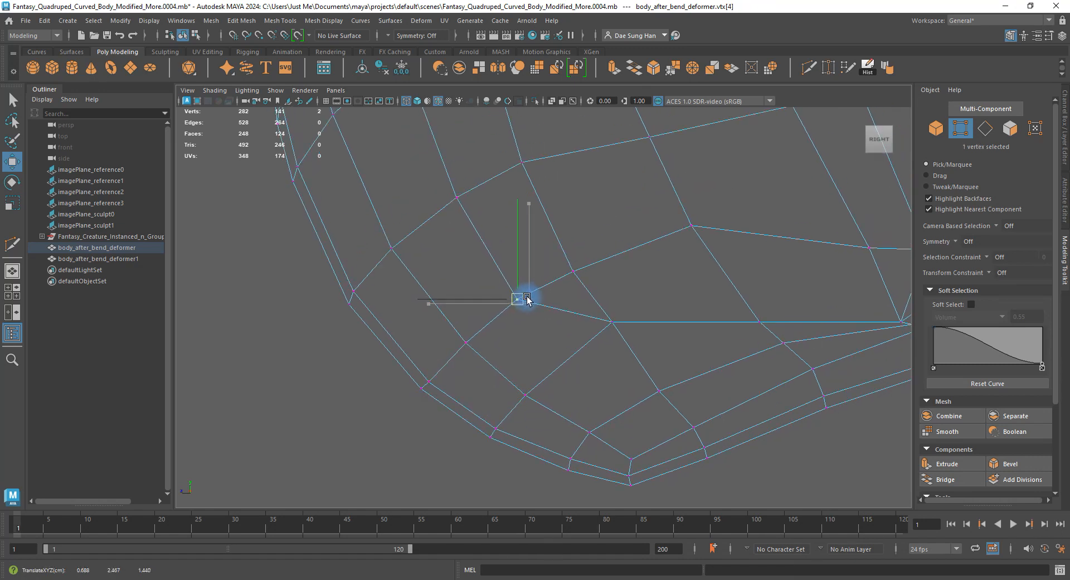
alt+middle_drag(613, 256, 618, 384)
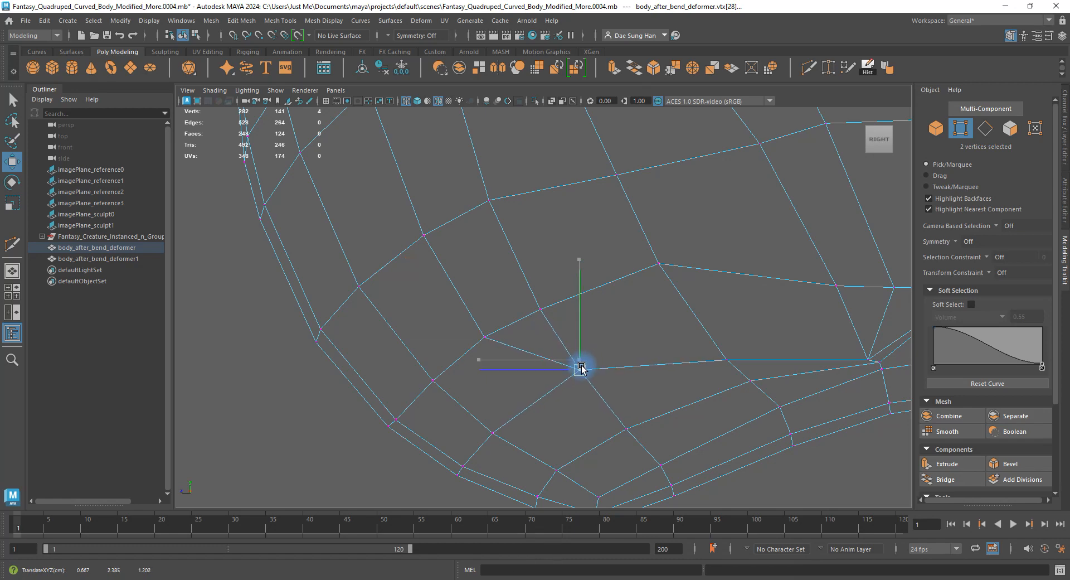
alt+drag(664, 218, 588, 283)
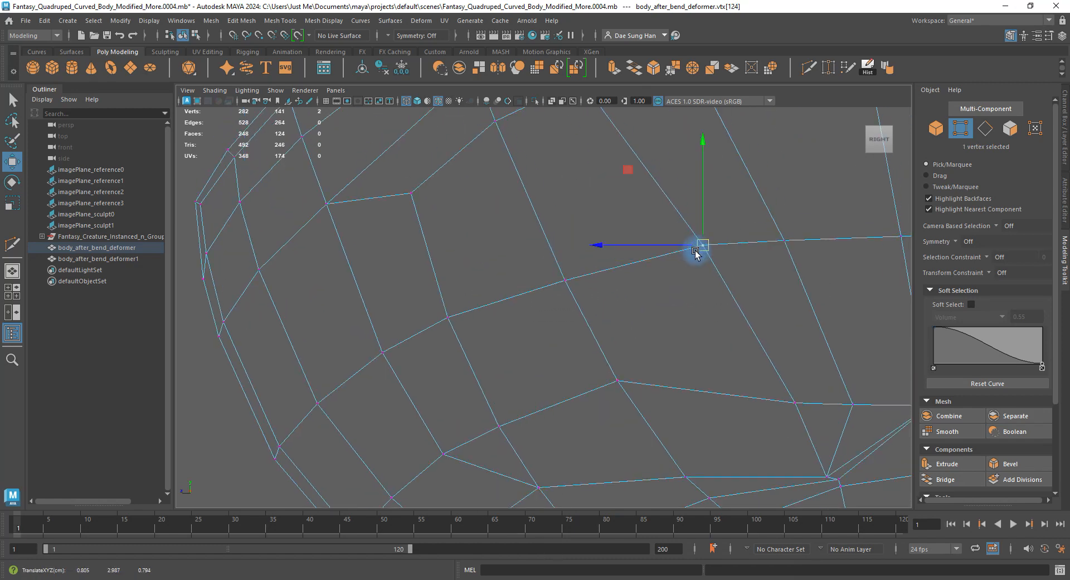
alt+right_drag(696, 252, 673, 246)
alt+middle_drag(685, 273, 656, 266)
alt+right_drag(628, 274, 714, 293)
key(space)
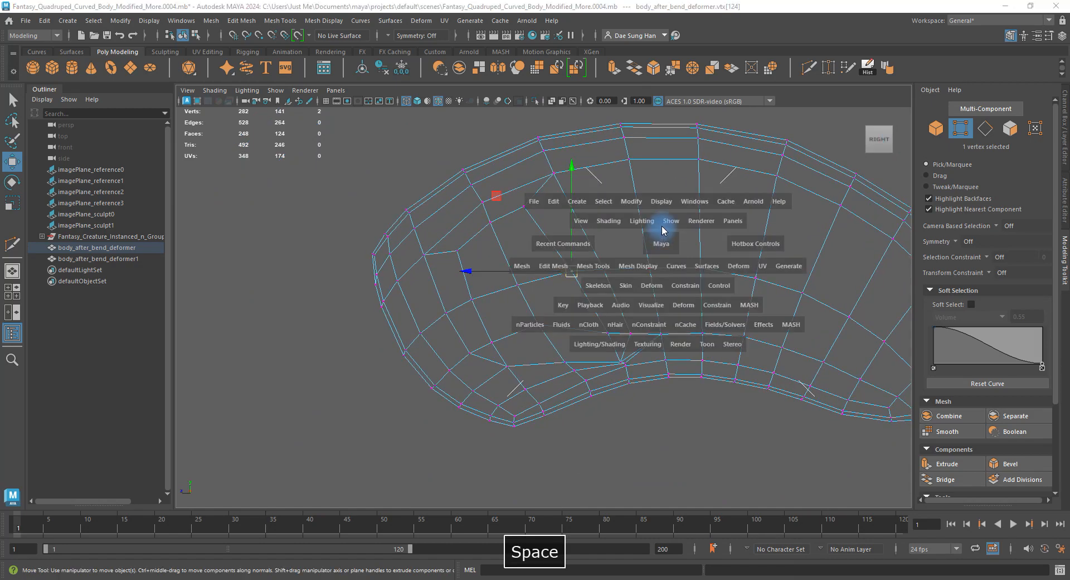
drag(662, 234, 668, 197)
mouse_move(630, 240)
alt+mouse_down()
mouse_move(738, 177)
mouse_move(728, 192)
alt+mouse_up()
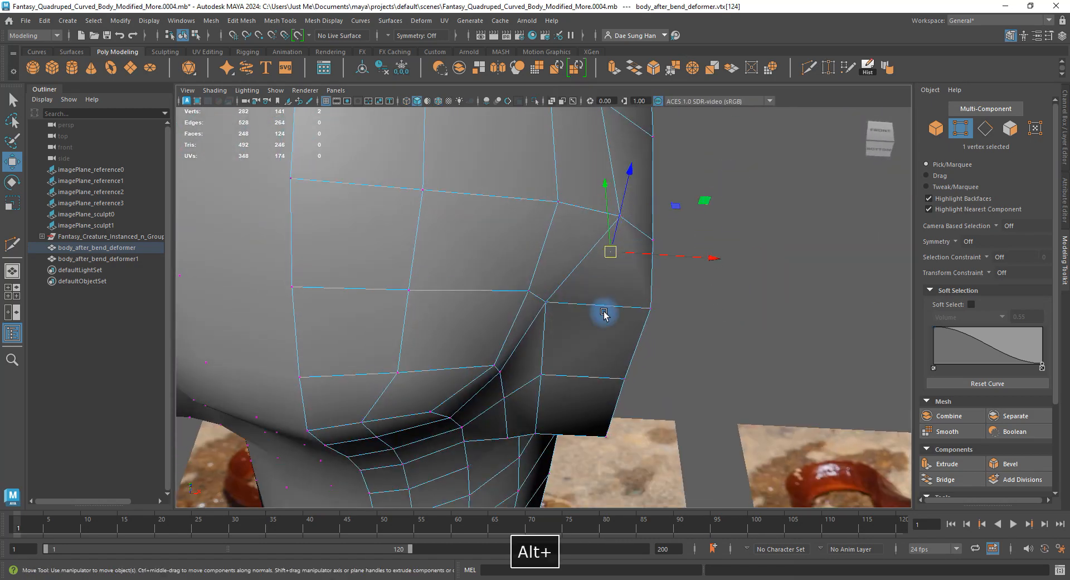
alt+drag(604, 314, 422, 318)
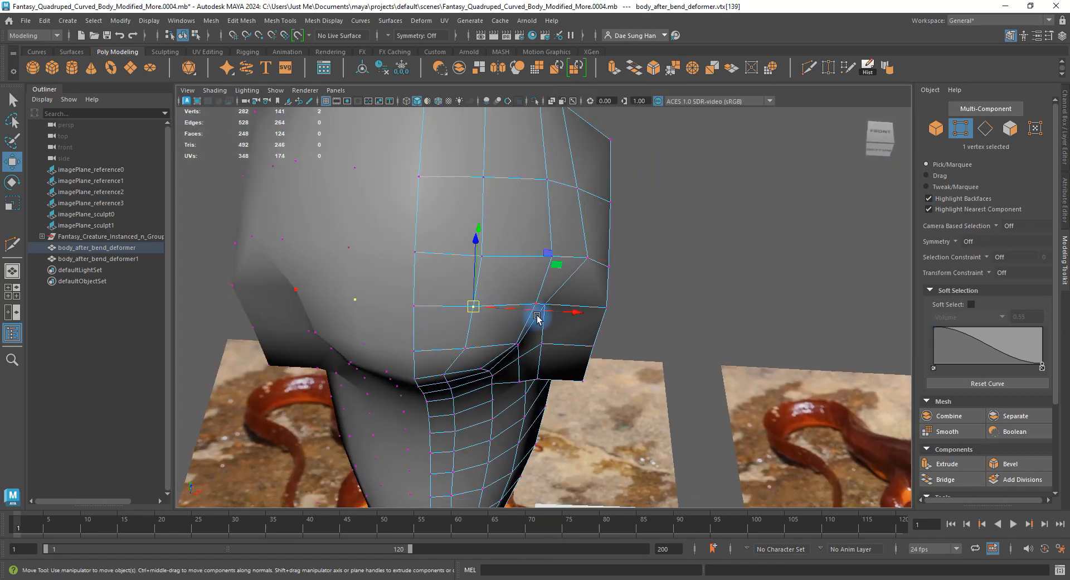
alt+drag(529, 313, 430, 394)
Check the body with smooth preview on (3), then turn it off (1).
key(3)
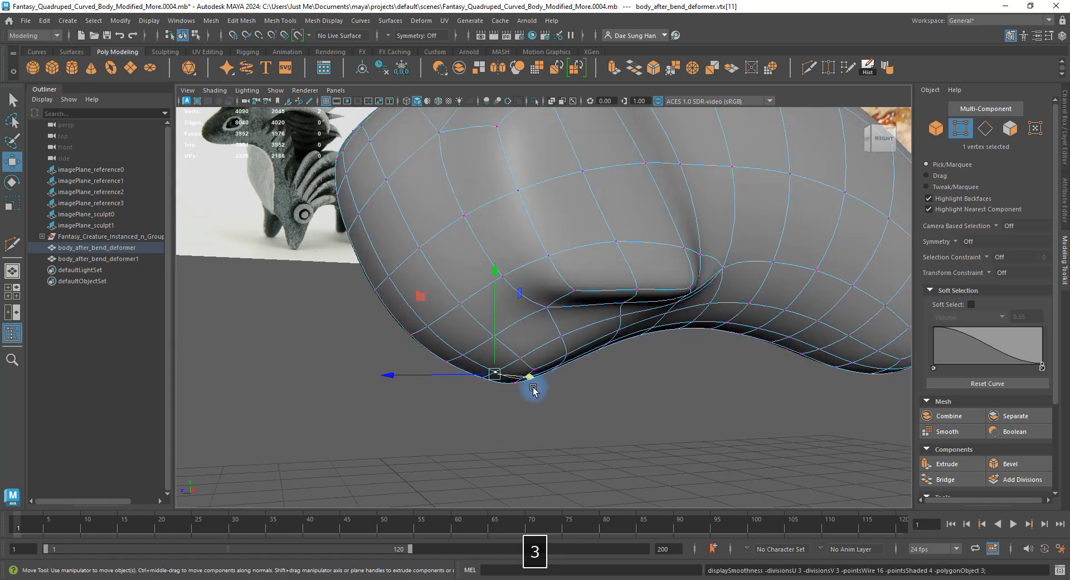
click(651, 411)
alt+drag(652, 411, 561, 272)
click(676, 332)
right_drag(734, 175, 747, 163)
click(689, 367)
alt+drag(673, 312, 482, 219)
click(665, 289)
key(1)
Select a vertex on the body's underside near the front leg.
right_drag(483, 218, 484, 194)
alt+drag(505, 273, 524, 236)
right_drag(523, 237, 496, 235)
click(526, 231)
alt+drag(540, 252, 678, 329)
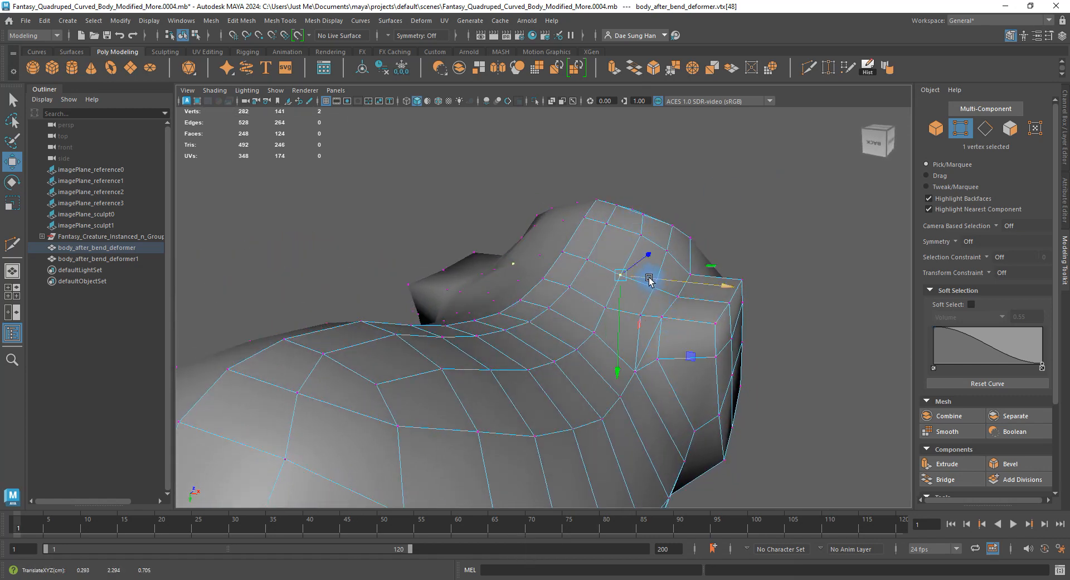
Inspect the shoulder from several angles, toggling smooth preview on and off.
alt+drag(647, 243, 689, 253)
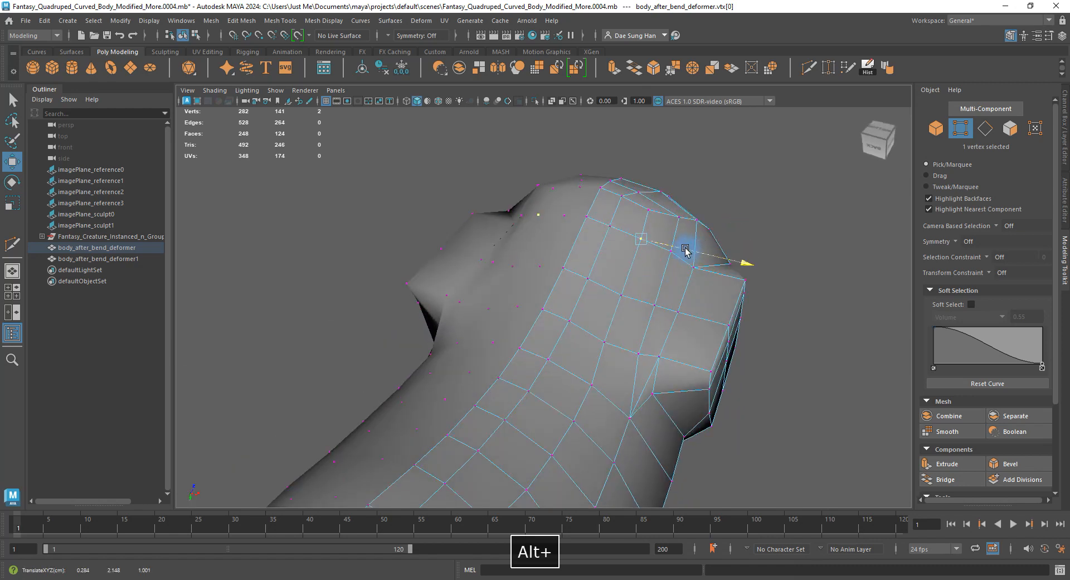
alt+drag(590, 381, 647, 368)
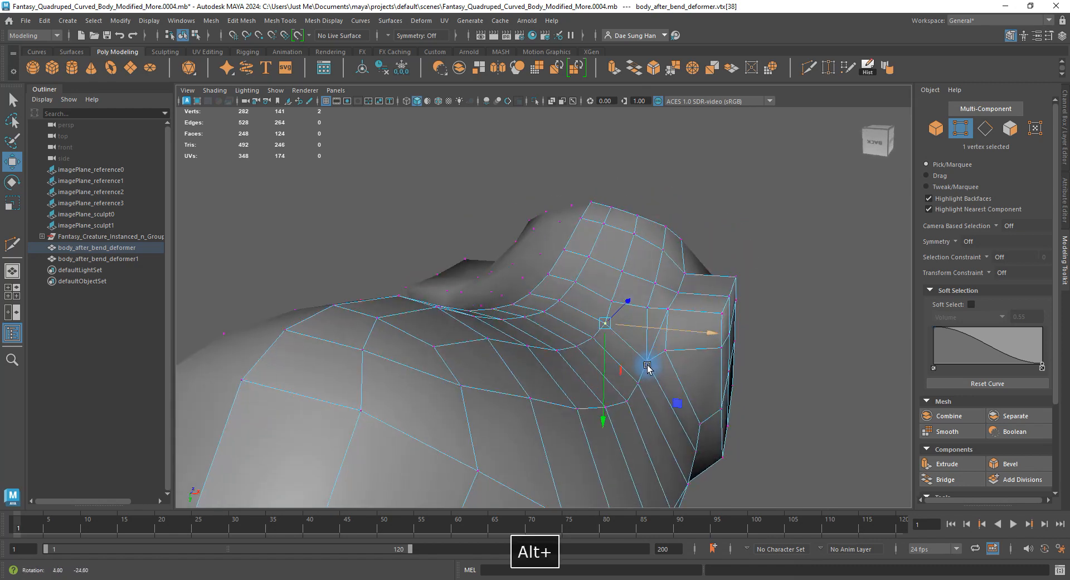
key(3)
alt+drag(645, 329, 627, 299)
key(F8)
key(1)
alt+right_drag(626, 299, 629, 301)
right_drag(629, 301, 620, 265)
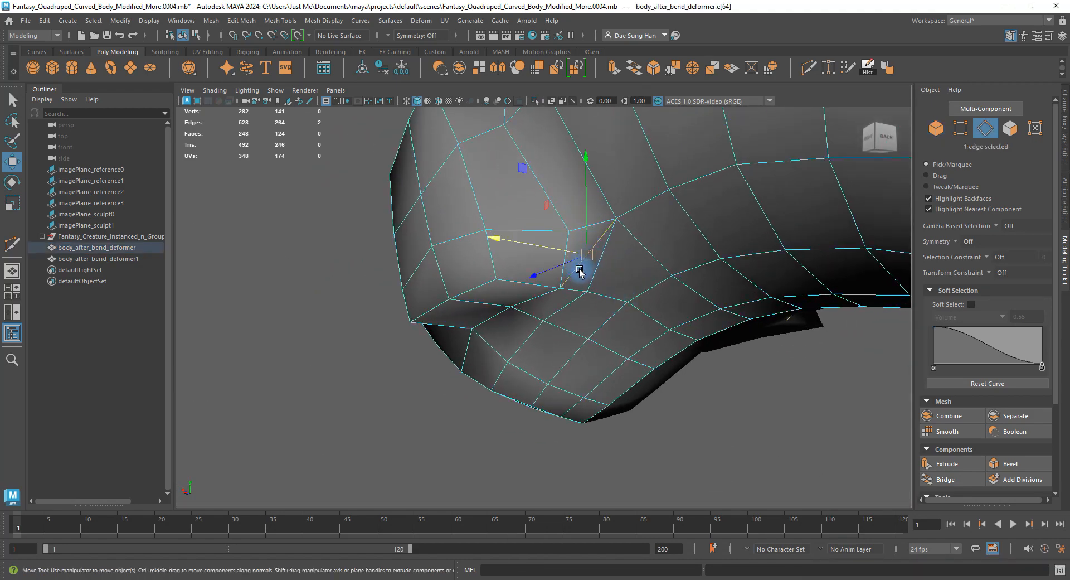
alt+drag(580, 271, 608, 252)
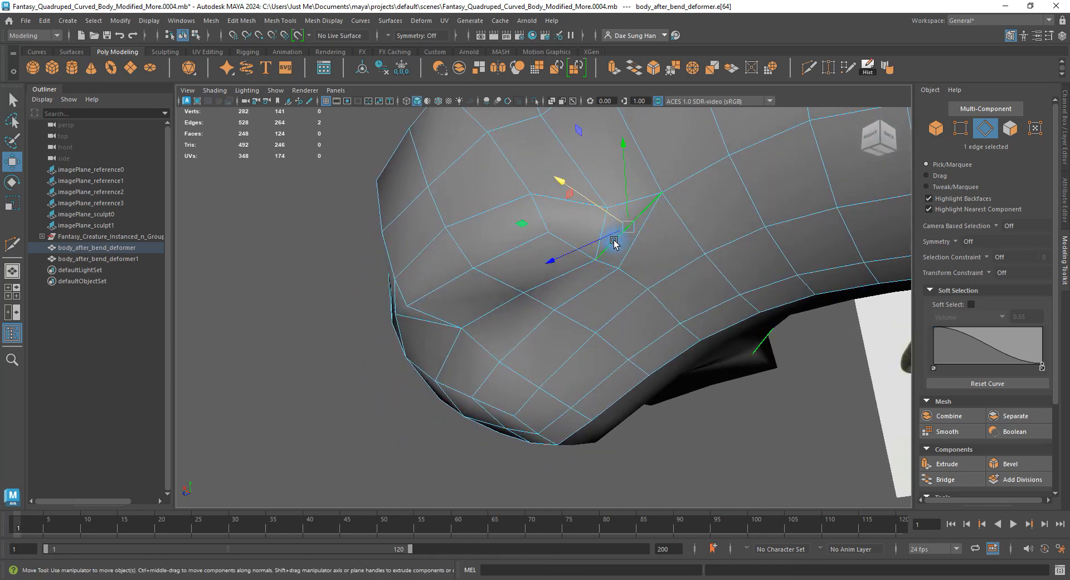
Delete an edge on the shoulder and check the body in smooth preview.
shift+right_click(628, 232)
click(556, 252)
key(3)
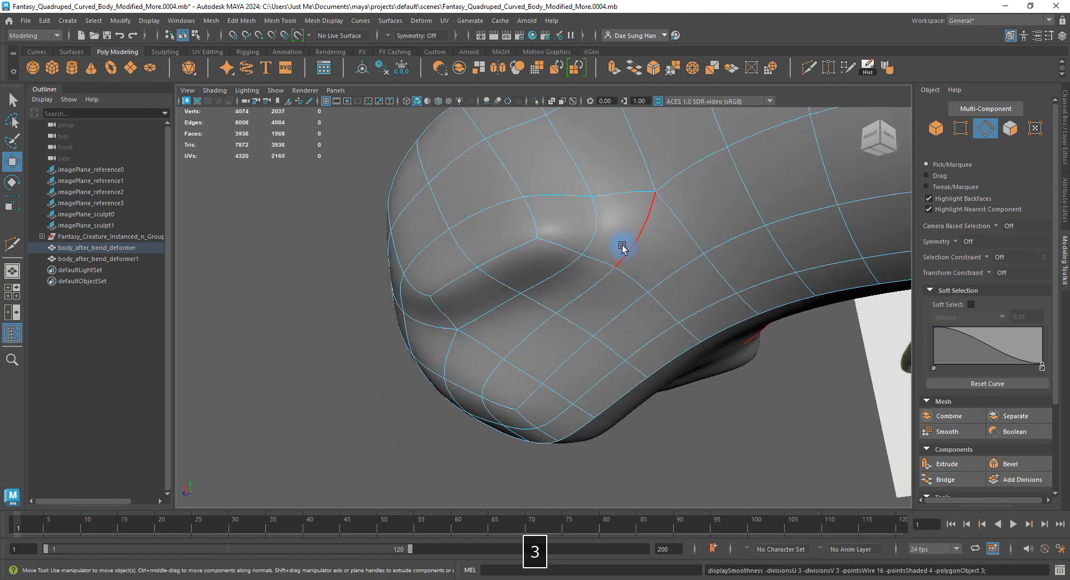
right_drag(671, 208, 681, 200)
click(764, 366)
alt+drag(764, 366, 586, 333)
click(604, 328)
key(1)
Orbit under the head comparing smoothed and cage views, then enter face selection mode.
right_drag(557, 282, 530, 279)
click(645, 272)
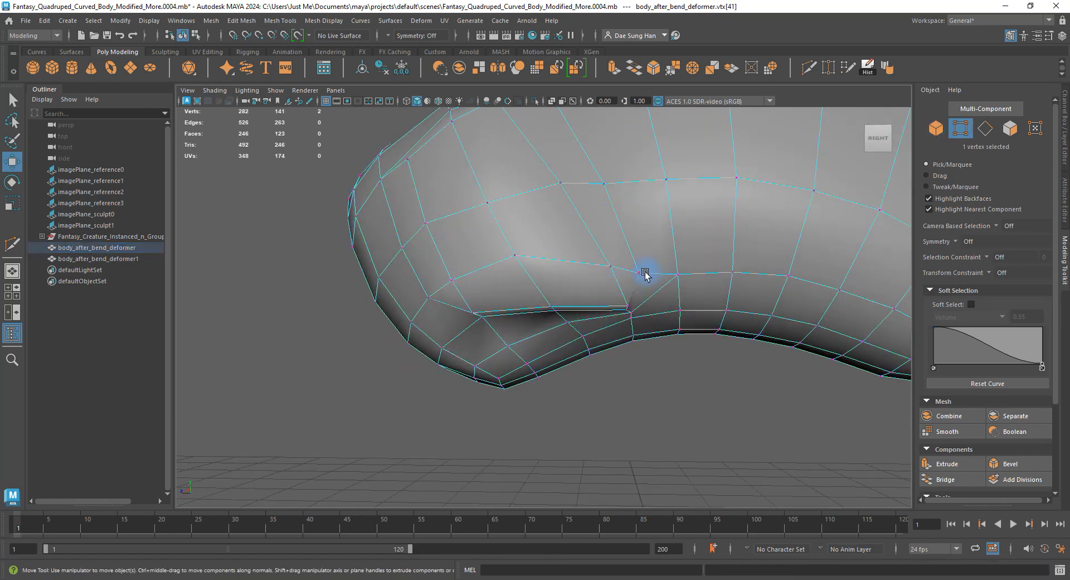
alt+drag(645, 273, 539, 302)
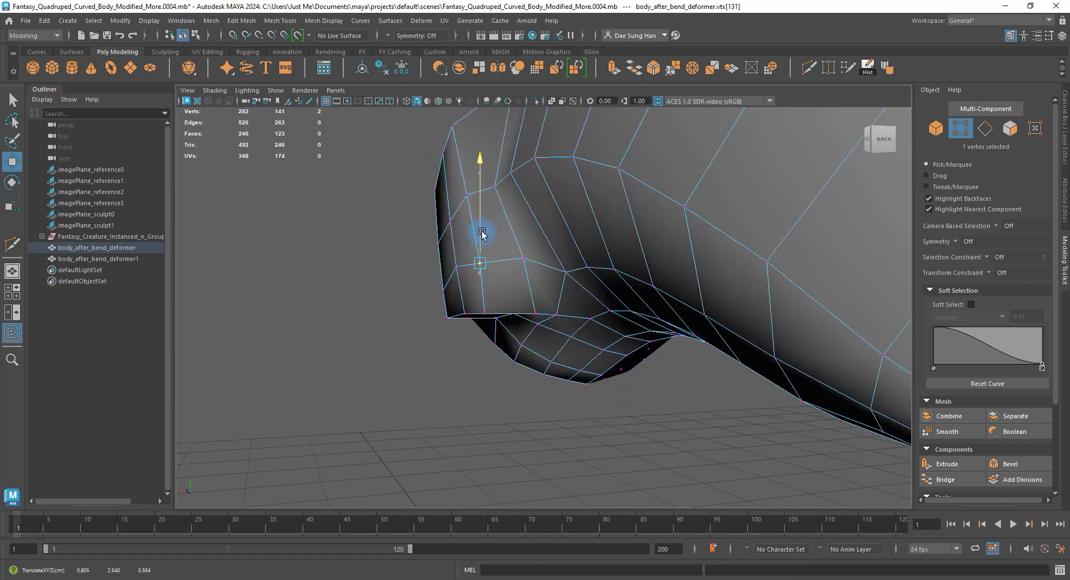
alt+drag(482, 234, 648, 287)
key(3)
key(1)
key(3)
alt+drag(633, 212, 650, 290)
key(1)
alt+drag(592, 270, 645, 212)
key(F11)
Extrude the two underside faces and pull them down into a long front leg.
shift+right_drag(645, 210, 646, 242)
alt+drag(647, 246, 563, 355)
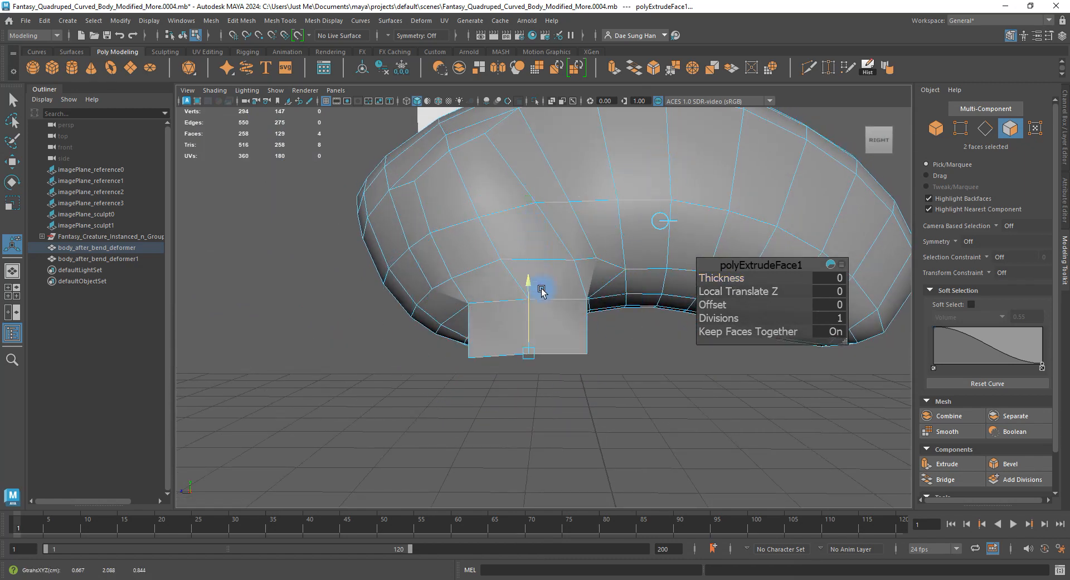
drag(541, 290, 599, 325)
key(space)
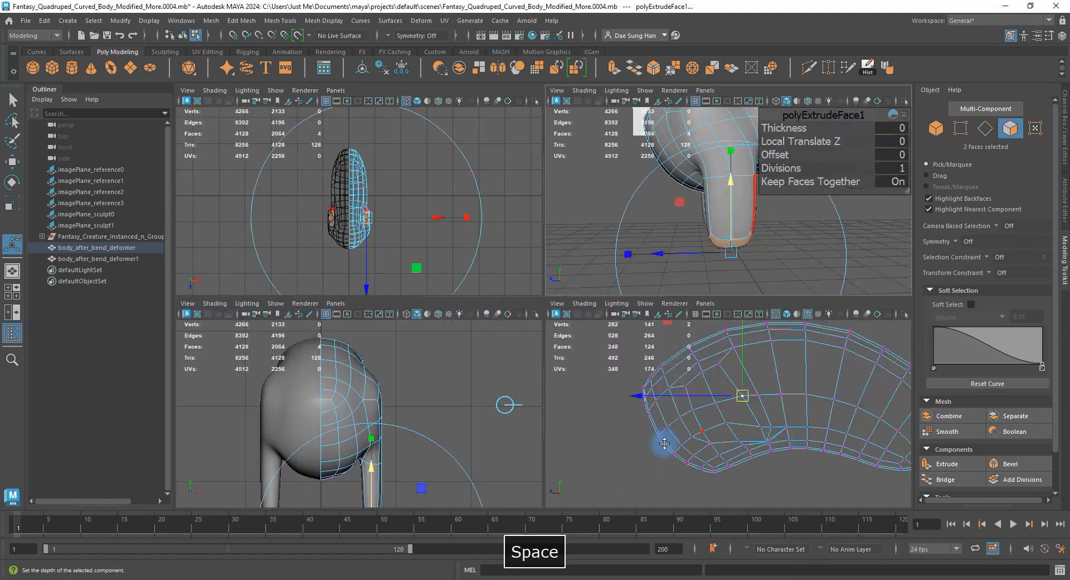
key(space)
alt+drag(650, 436, 643, 325)
key(1)
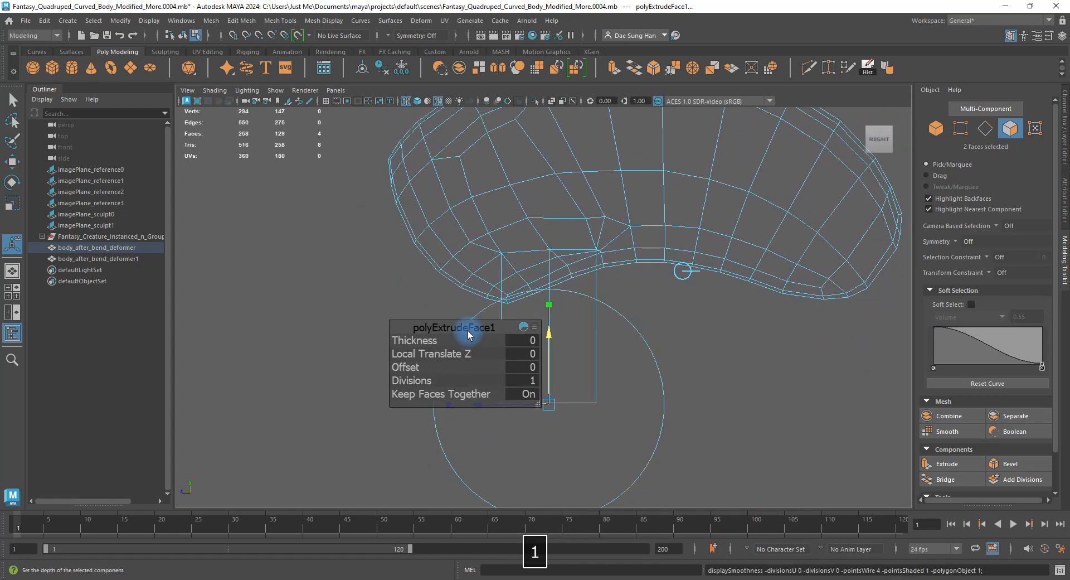
Move the extrude settings aside and check the leg from the side and below.
drag(468, 333, 272, 203)
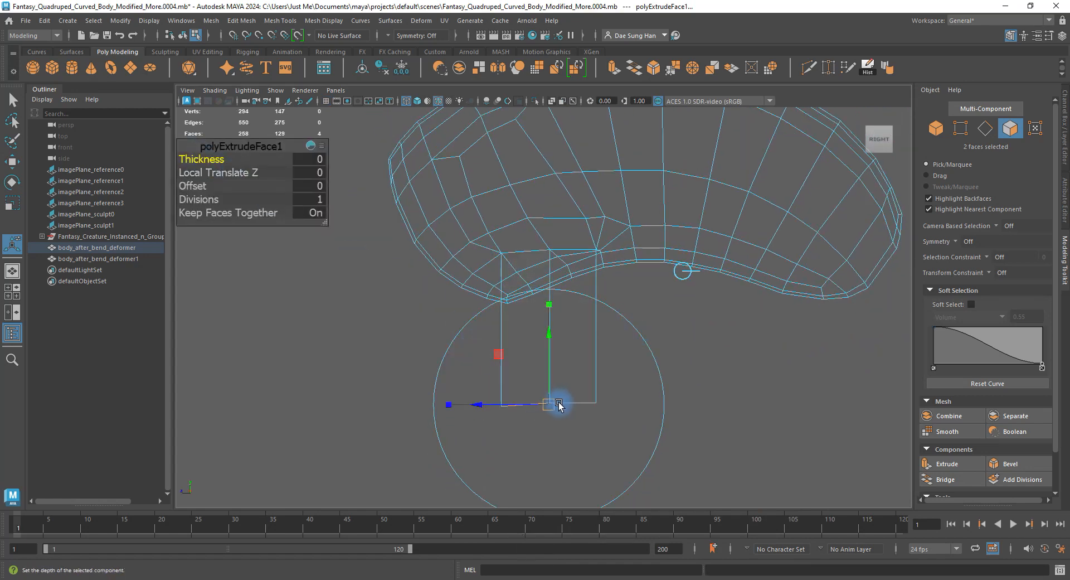
key(space)
key(space)
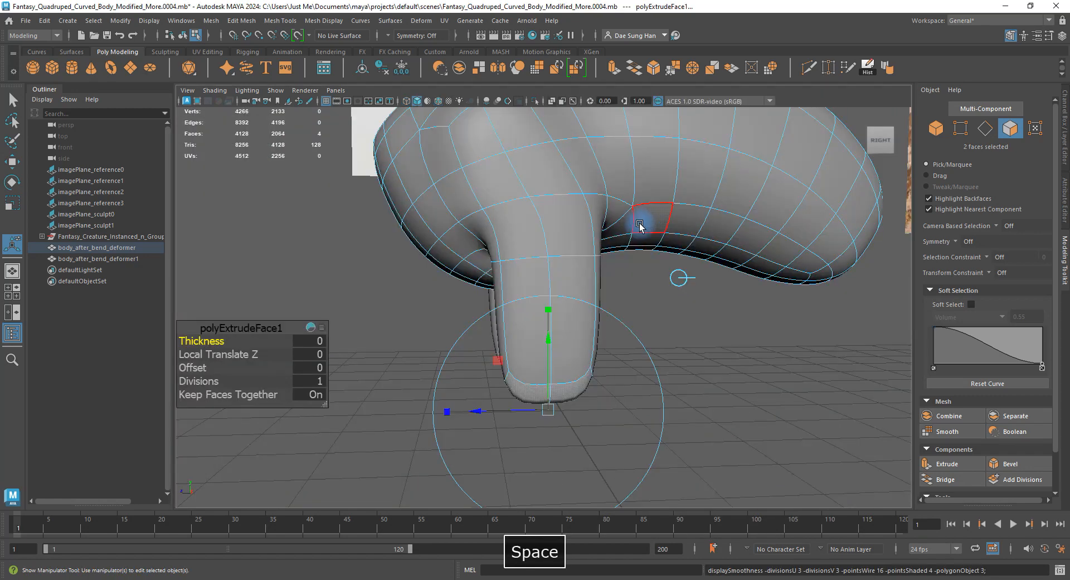
mouse_move(640, 222)
alt+mouse_down()
mouse_move(704, 258)
mouse_move(730, 253)
mouse_move(681, 280)
mouse_move(690, 288)
alt+mouse_up()
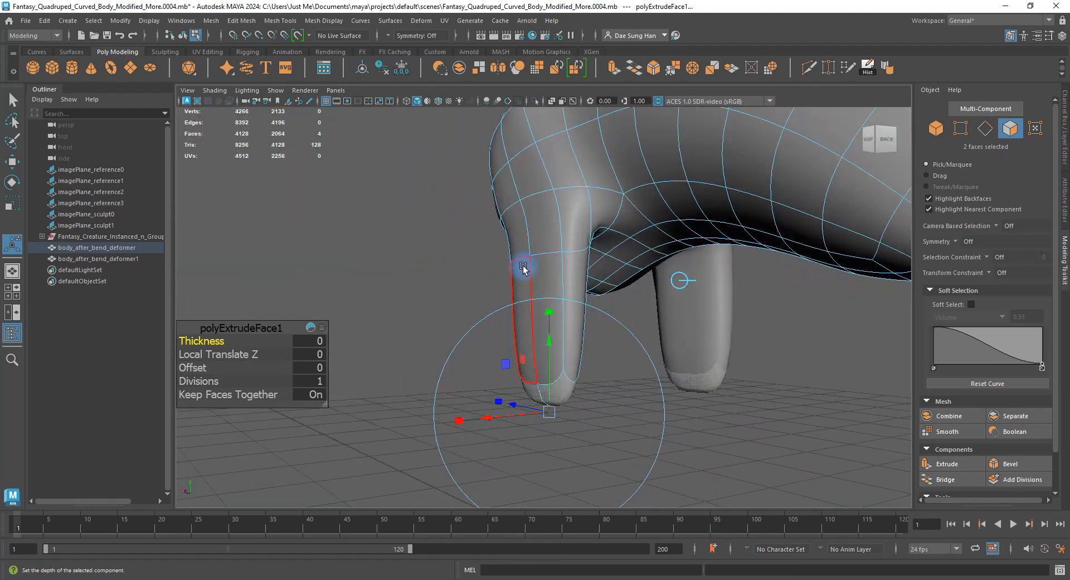
key(w)
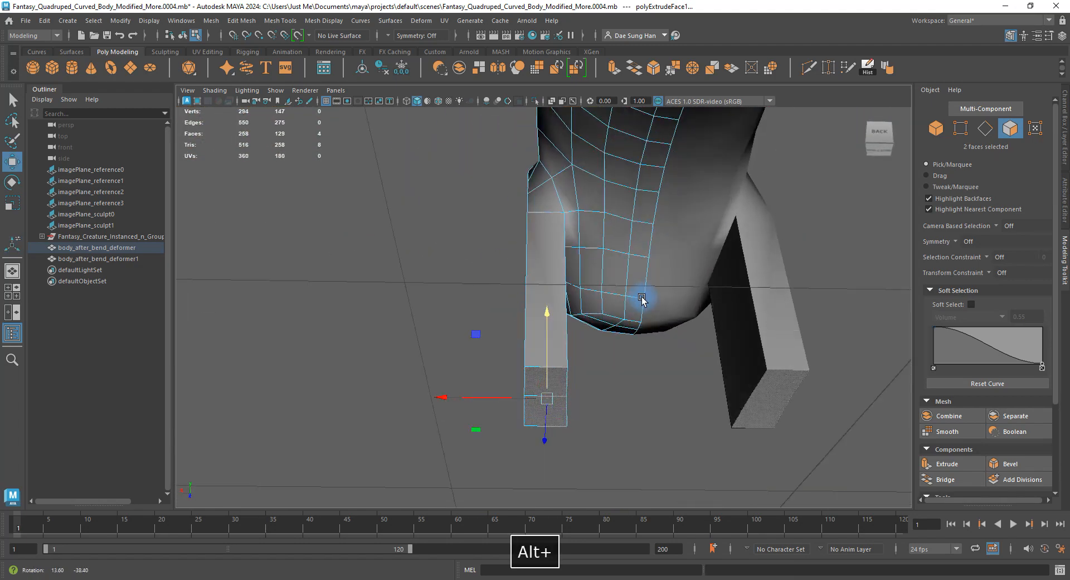
alt+drag(558, 259, 544, 315)
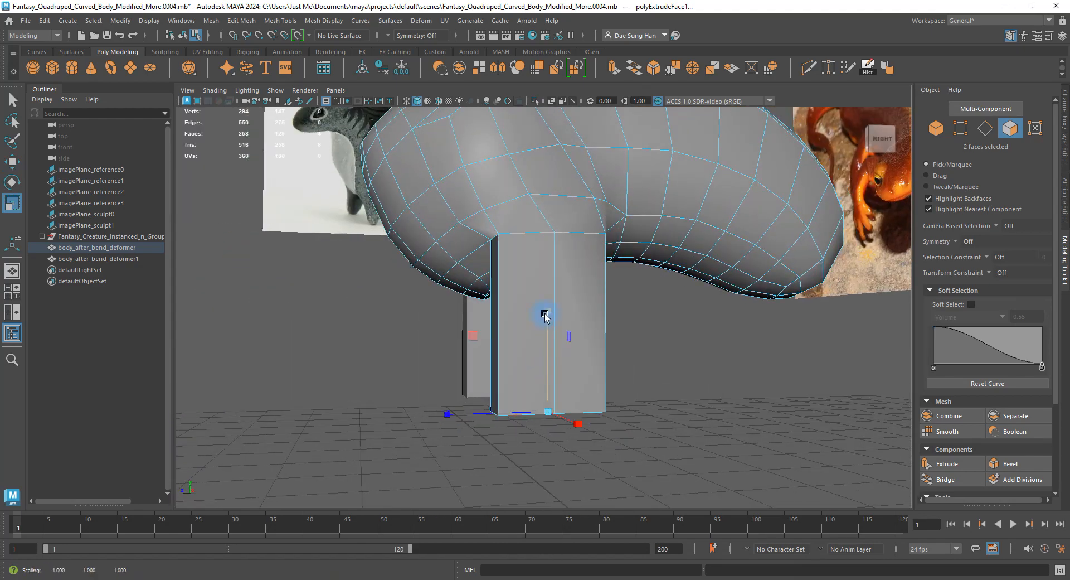
alt+drag(543, 396, 549, 313)
alt+drag(657, 365, 604, 310)
Clear the faces and select the front leg's top edge, viewing it from several angles.
click(709, 311)
mouse_move(539, 333)
alt+mouse_down()
mouse_move(544, 317)
mouse_move(521, 351)
mouse_move(485, 299)
mouse_move(495, 358)
mouse_move(526, 322)
alt+mouse_up()
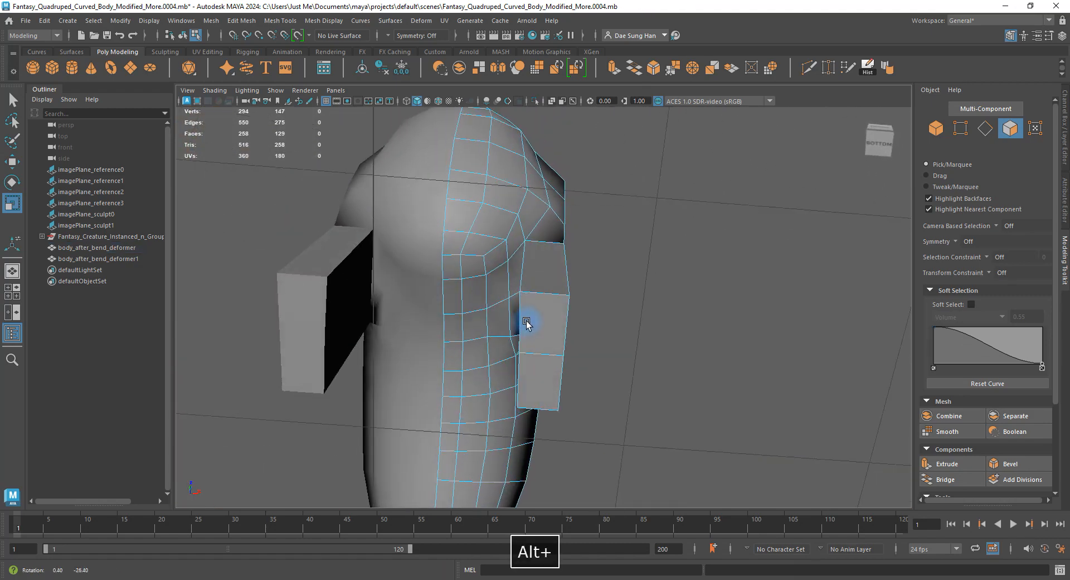
click(545, 278)
alt+drag(549, 280, 554, 253)
alt+right_drag(555, 254, 613, 254)
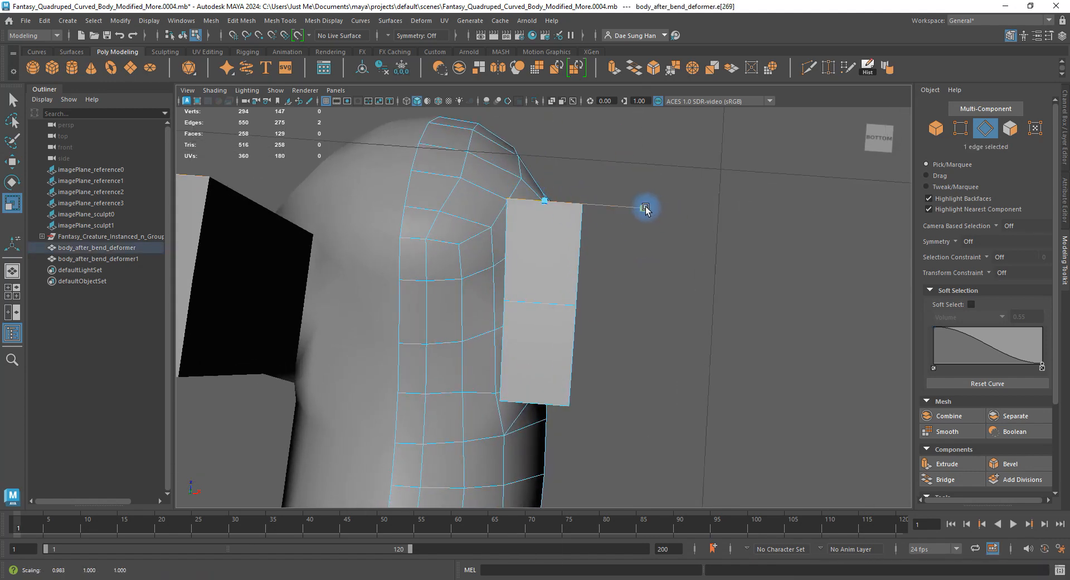
alt+drag(623, 204, 647, 289)
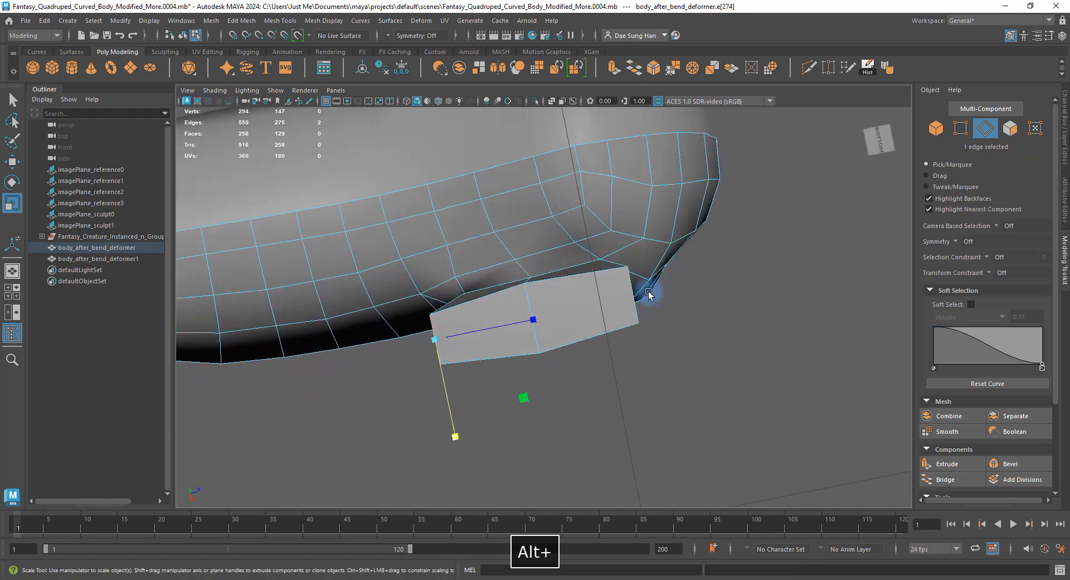
Shift the leg's top edge sideways and scale it flat so the leg tapers.
key(w)
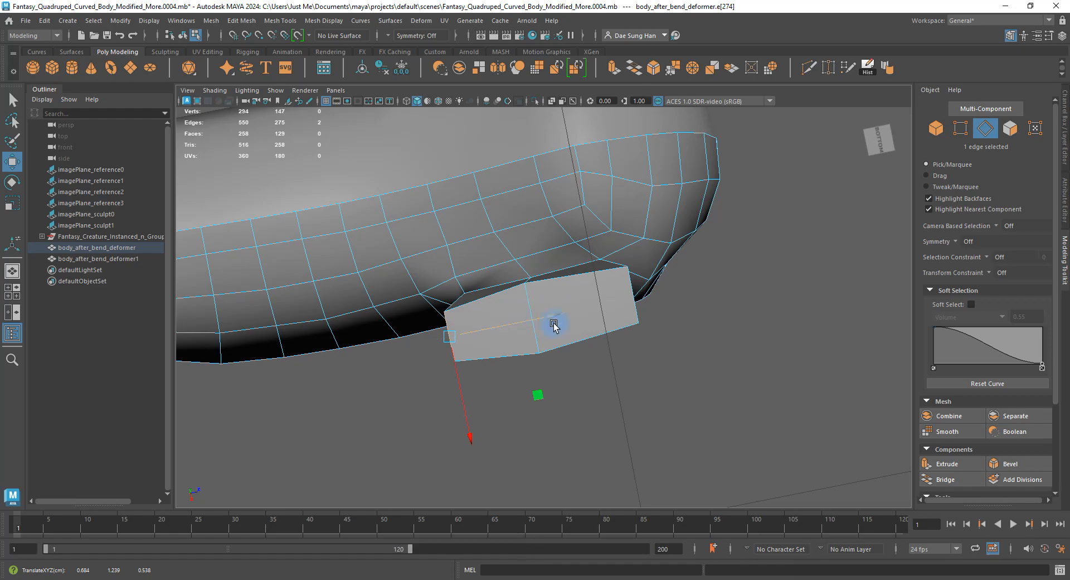
alt+drag(553, 326, 650, 327)
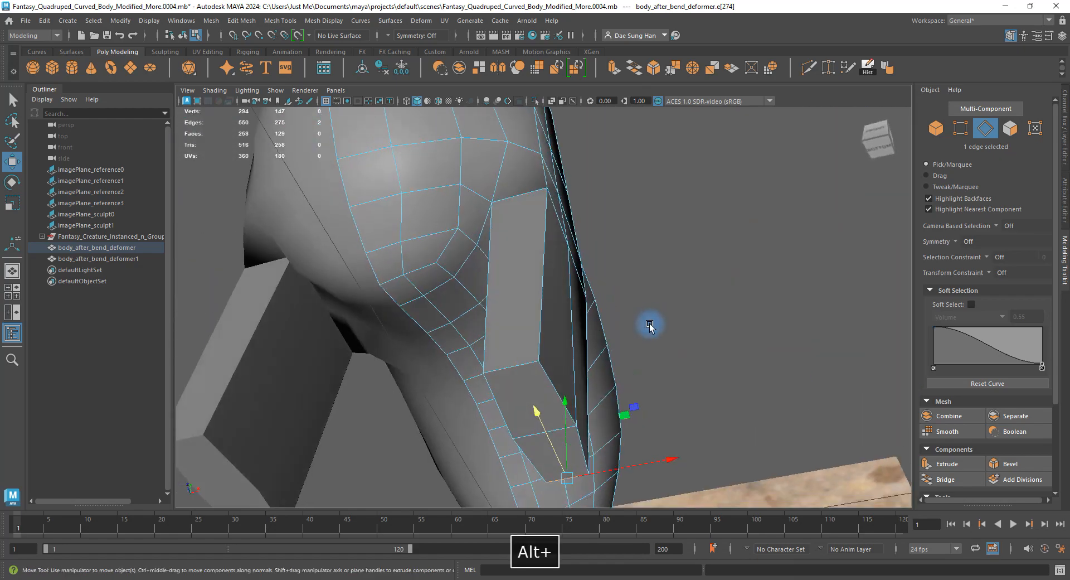
alt+drag(554, 369, 477, 317)
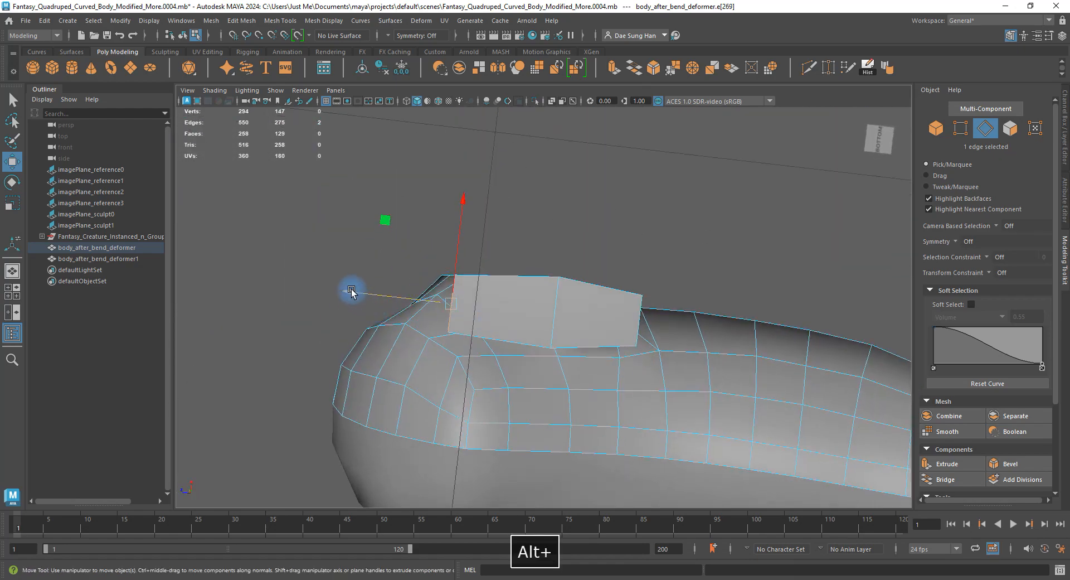
drag(351, 291, 541, 278)
key(r)
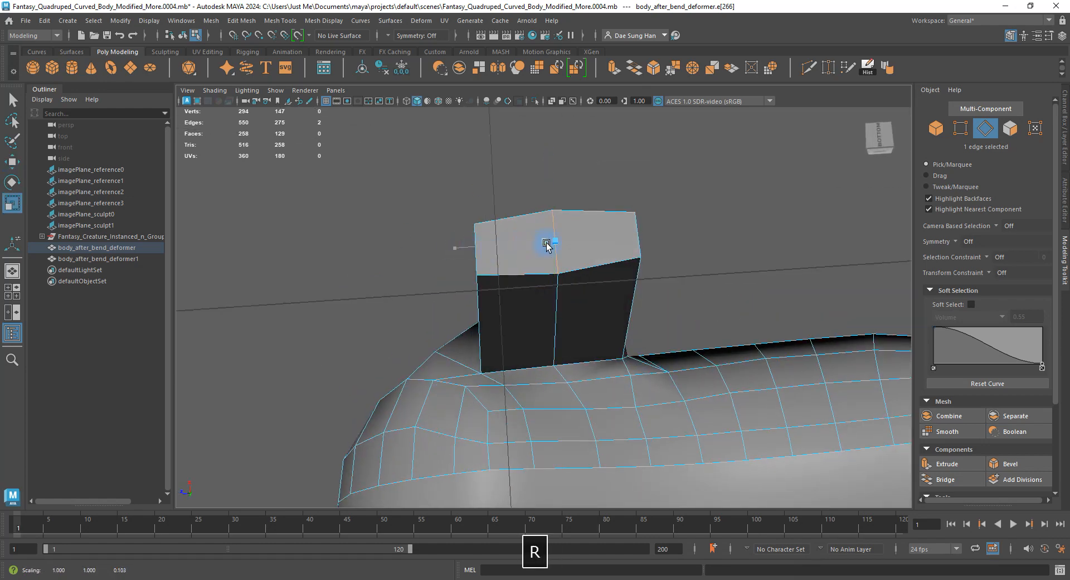
alt+drag(546, 244, 621, 254)
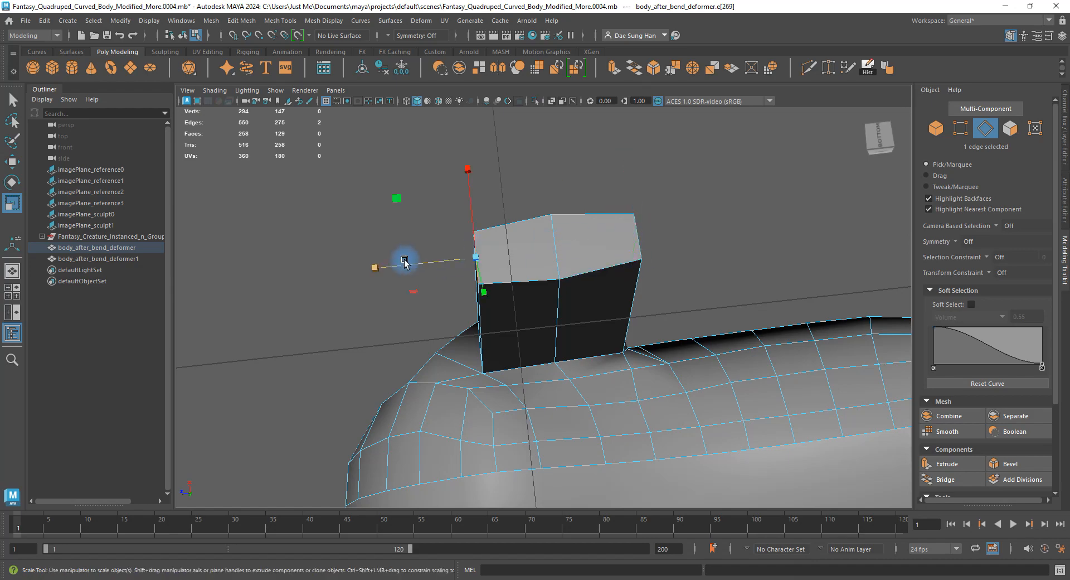
key(w)
Check the legs from beneath in smooth preview, then switch to edge selection.
alt+drag(540, 268, 728, 299)
key(3)
alt+drag(689, 352, 573, 255)
key(1)
right_drag(573, 253, 571, 287)
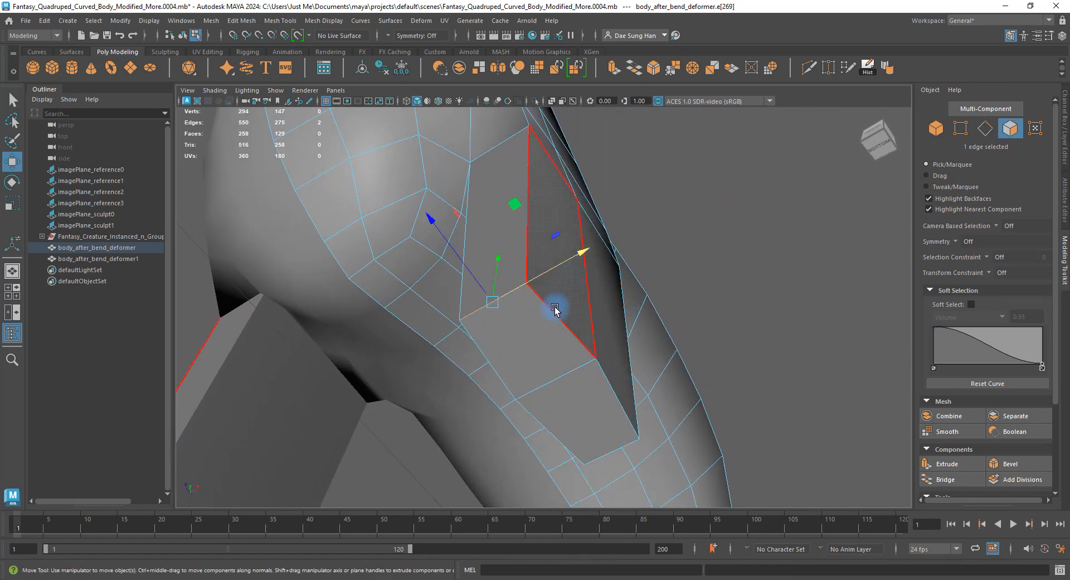
alt+drag(557, 308, 568, 229)
key(F10)
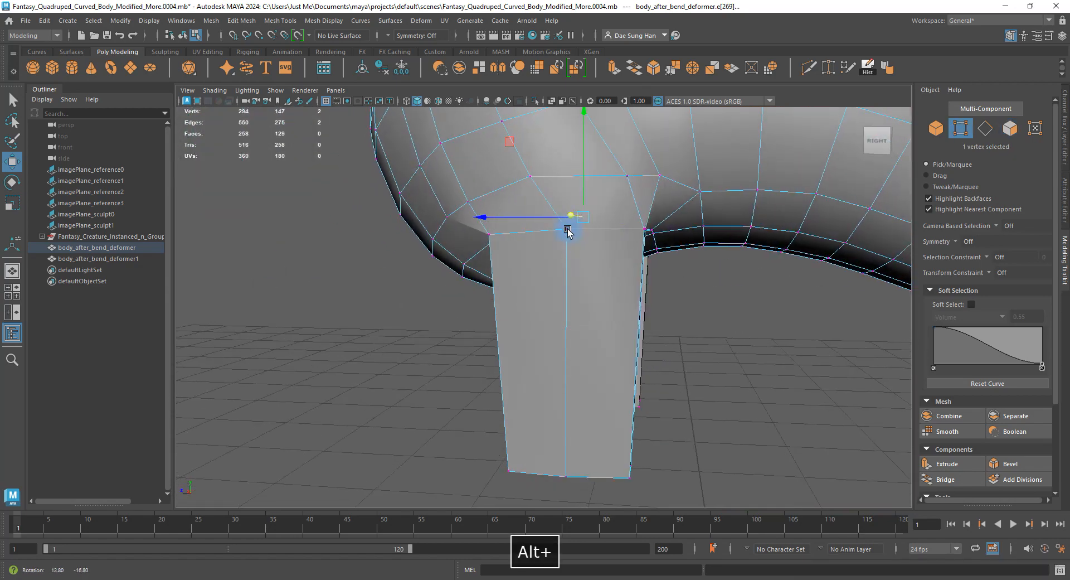
Select a vertex at the top of the leg and compare smoothed and cage views.
key(3)
click(718, 353)
click(564, 262)
key(1)
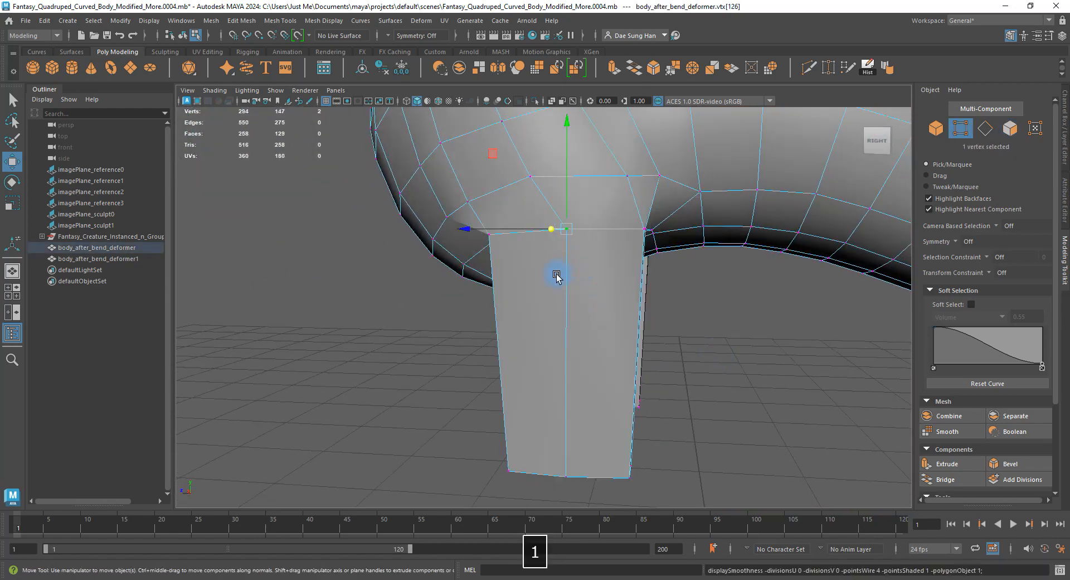
alt+drag(460, 229, 544, 212)
key(3)
key(1)
View the back of the leg in smooth preview and deselect the vertex.
alt+scroll(461, 303, up, 4)
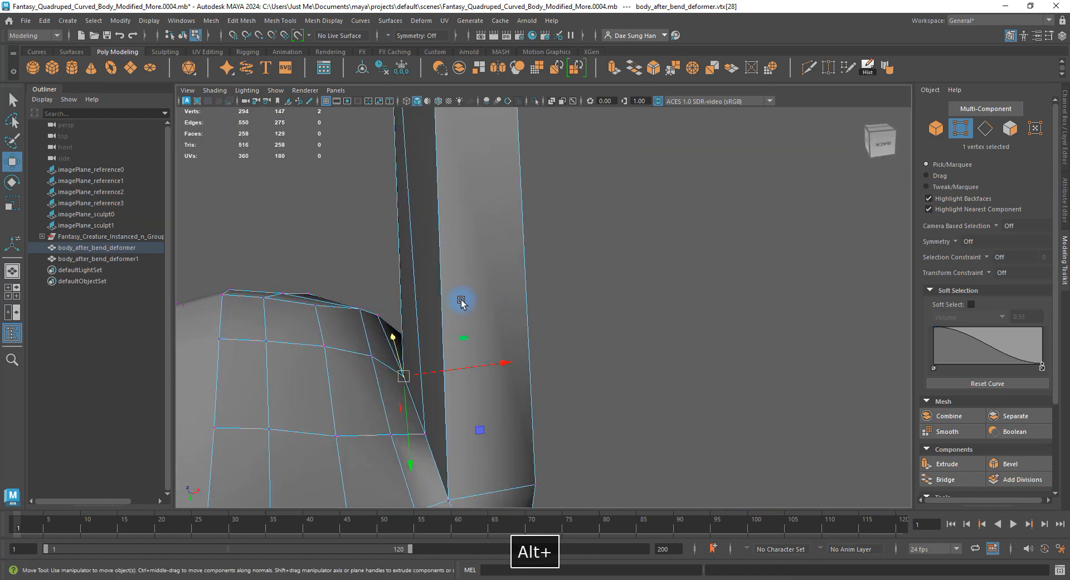
alt+drag(461, 303, 464, 254)
alt+middle_drag(464, 254, 530, 233)
alt+drag(530, 233, 525, 303)
key(3)
click(667, 342)
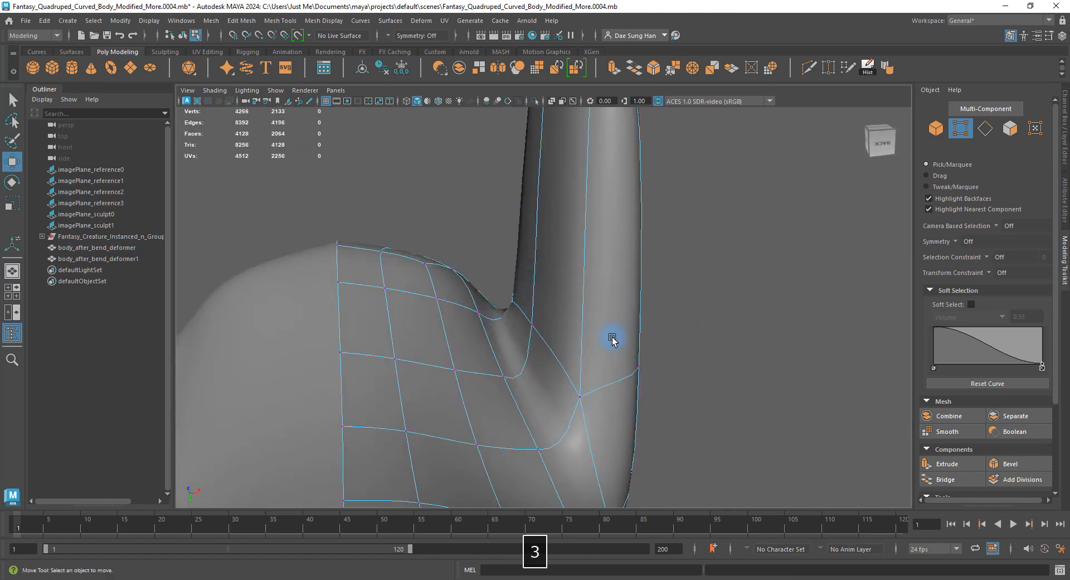
Reselect the body mesh in object mode and return to vertex editing.
right_drag(560, 259, 606, 228)
click(666, 233)
alt+drag(666, 233, 564, 294)
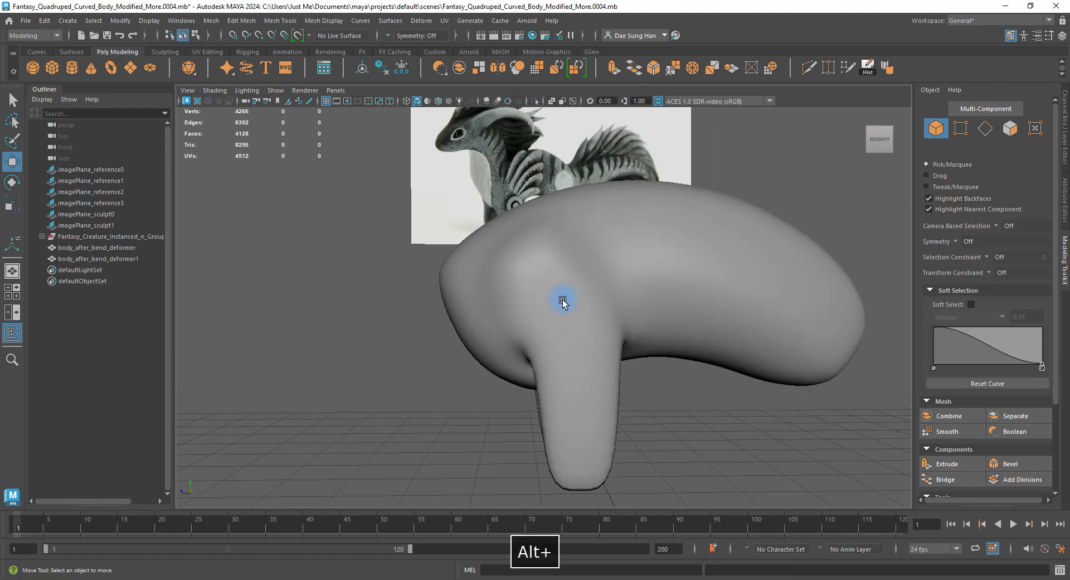
mouse_move(580, 259)
alt+middle_down()
mouse_move(587, 351)
mouse_move(575, 276)
alt+middle_up()
click(541, 299)
right_drag(540, 298, 502, 299)
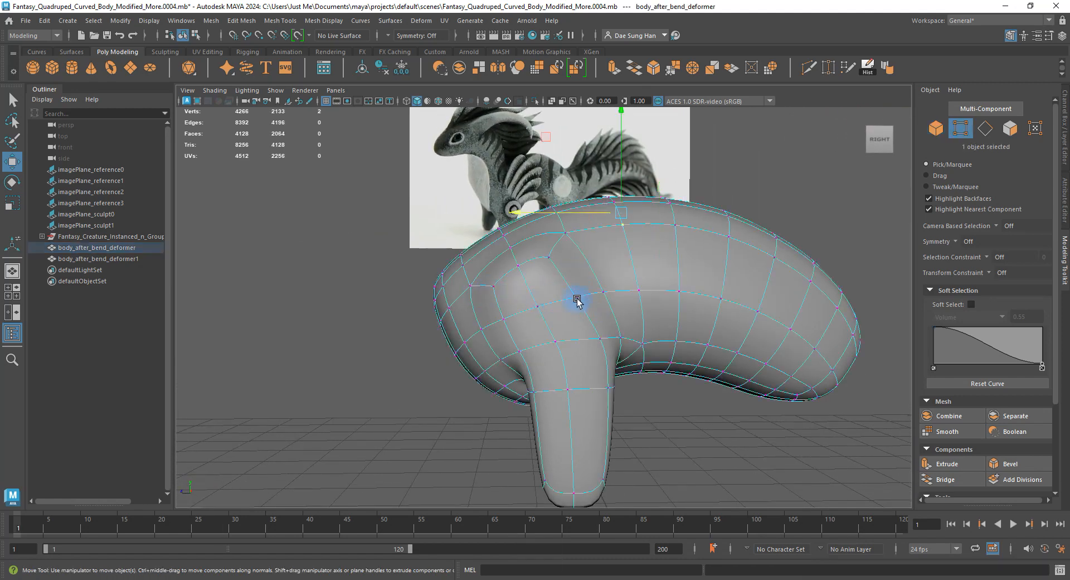
key(1)
key(3)
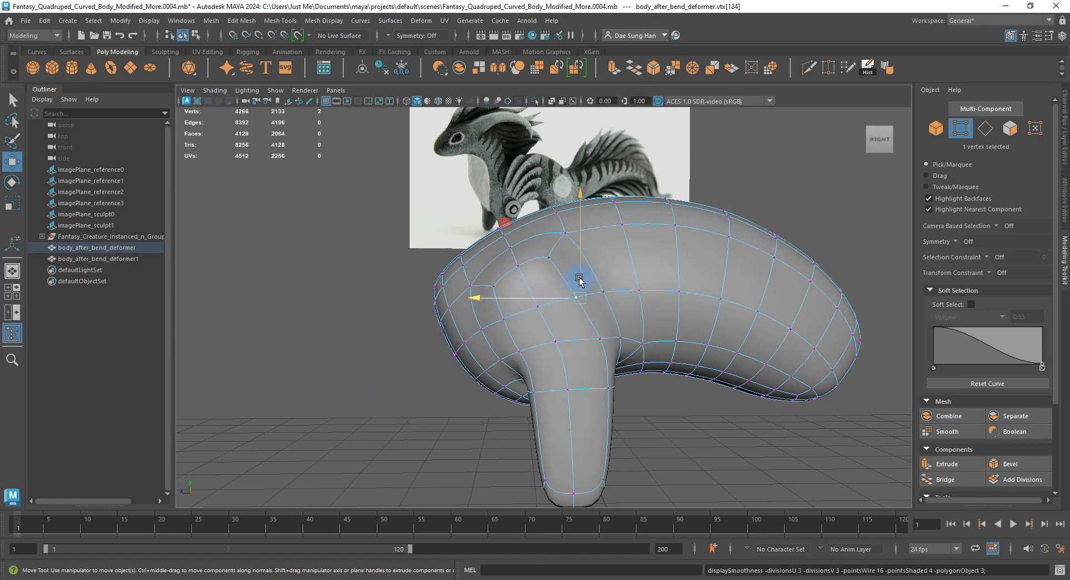
key(1)
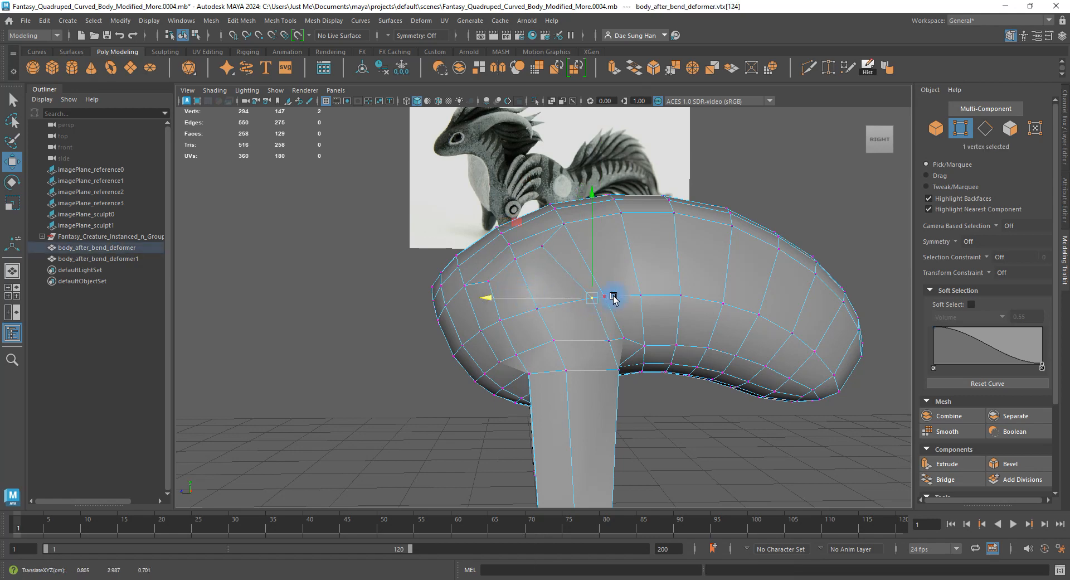
Pull down a shoulder vertex where the leg joins the body, checking the smoothed blend.
alt+drag(604, 298, 624, 283)
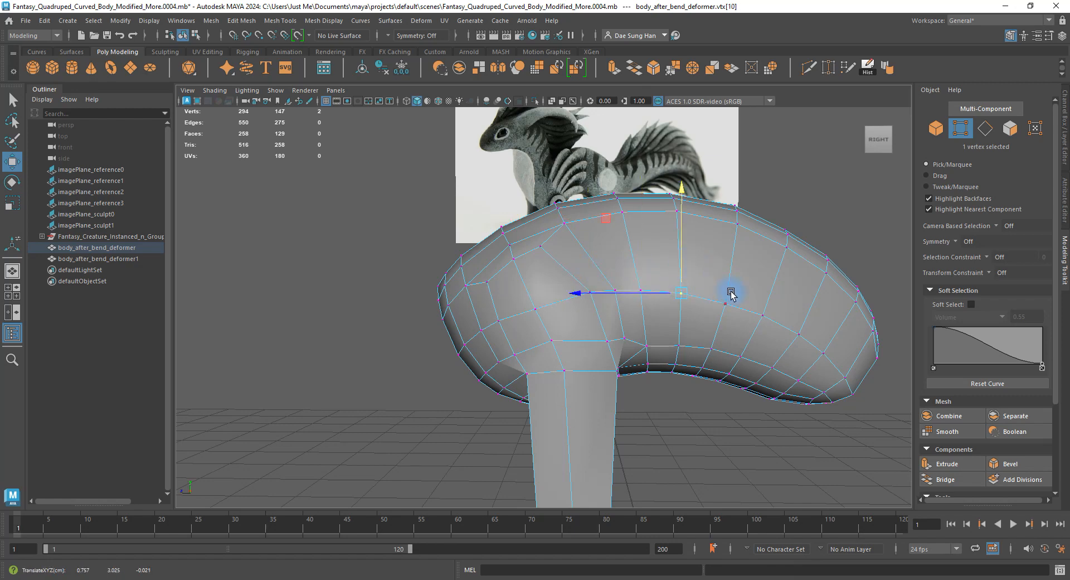
key(3)
key(1)
alt+drag(552, 279, 567, 296)
click(544, 253)
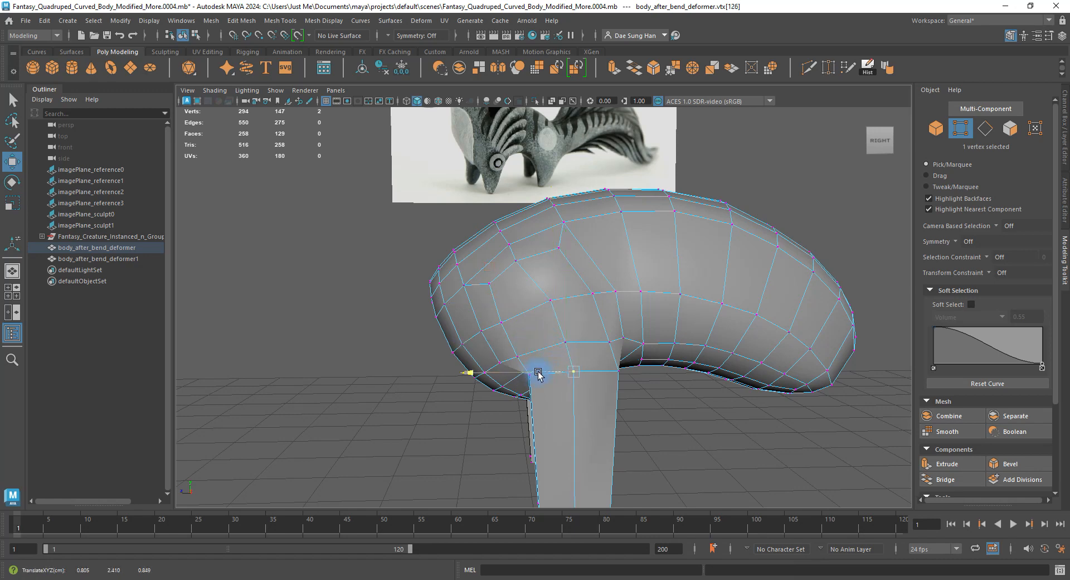
alt+drag(562, 325, 449, 315)
key(3)
key(1)
key(3)
Leave vertex mode, reselect the body mesh, and bring up the component modes.
key(F8)
click(329, 231)
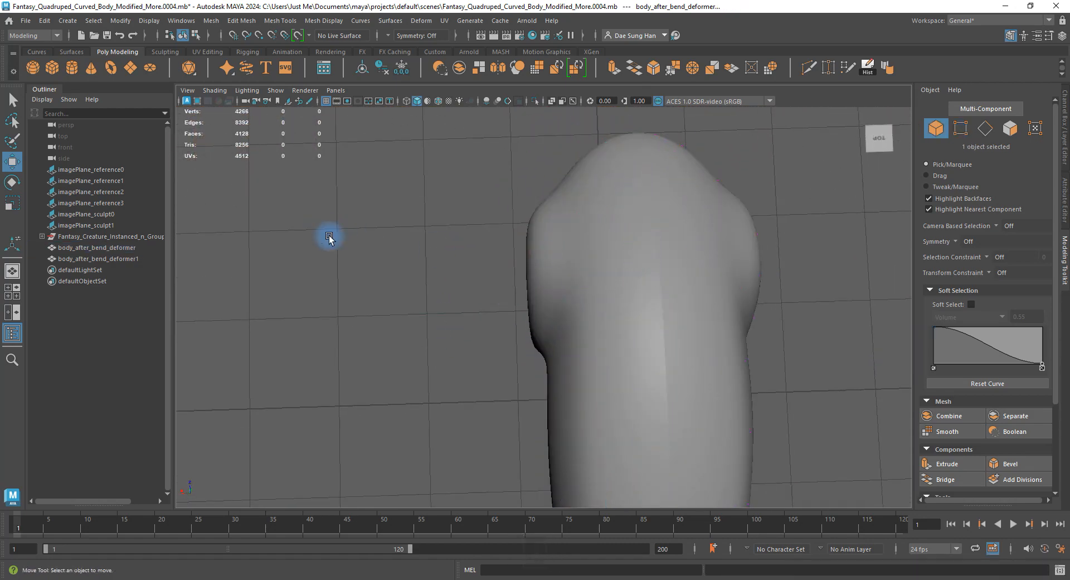
alt+drag(330, 231, 569, 318)
click(574, 313)
right_drag(589, 310, 432, 308)
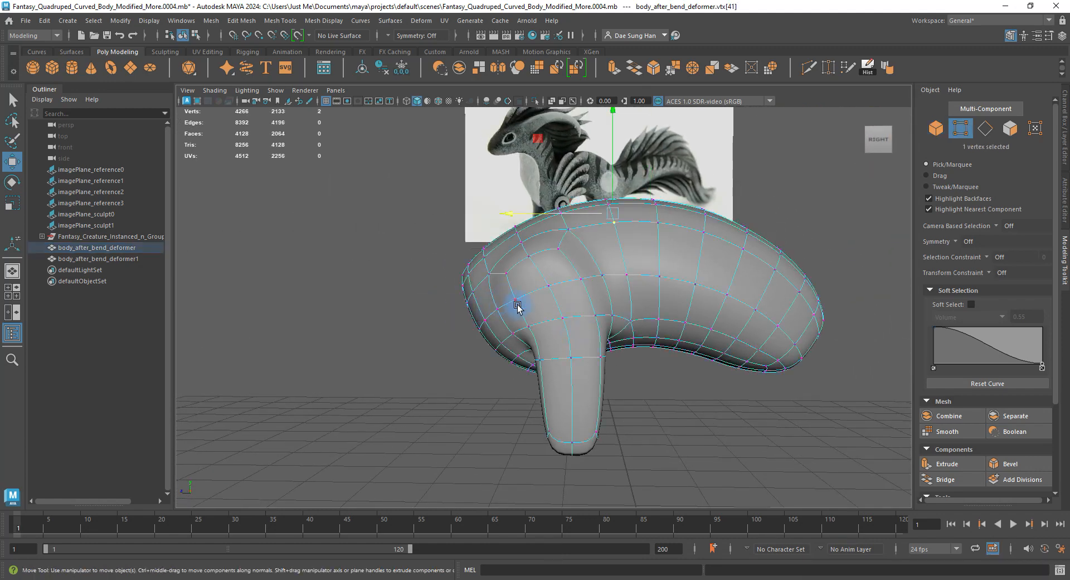
Select the six vertices at the leg bottom and compare its smoothed and cage shapes.
alt+middle_drag(559, 332, 528, 241)
alt+right_drag(527, 242, 585, 279)
key(1)
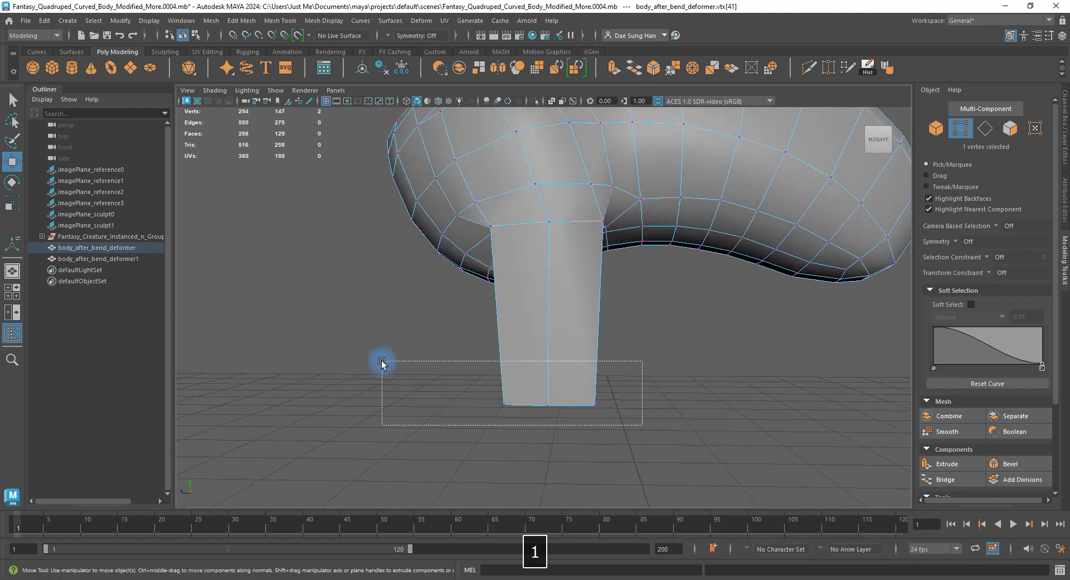
drag(382, 362, 382, 361)
key(3)
alt+drag(382, 361, 458, 402)
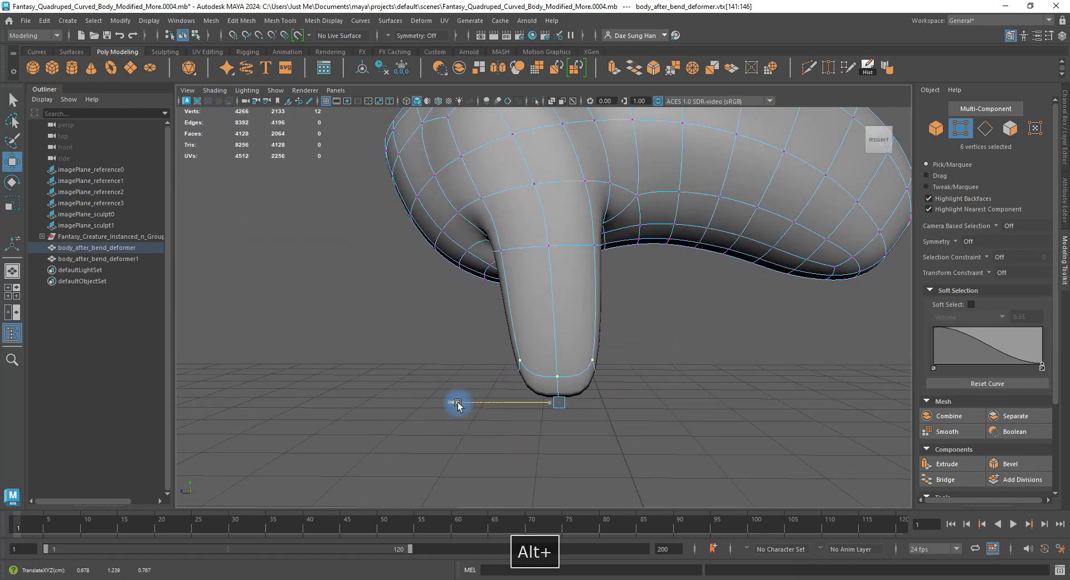
key(1)
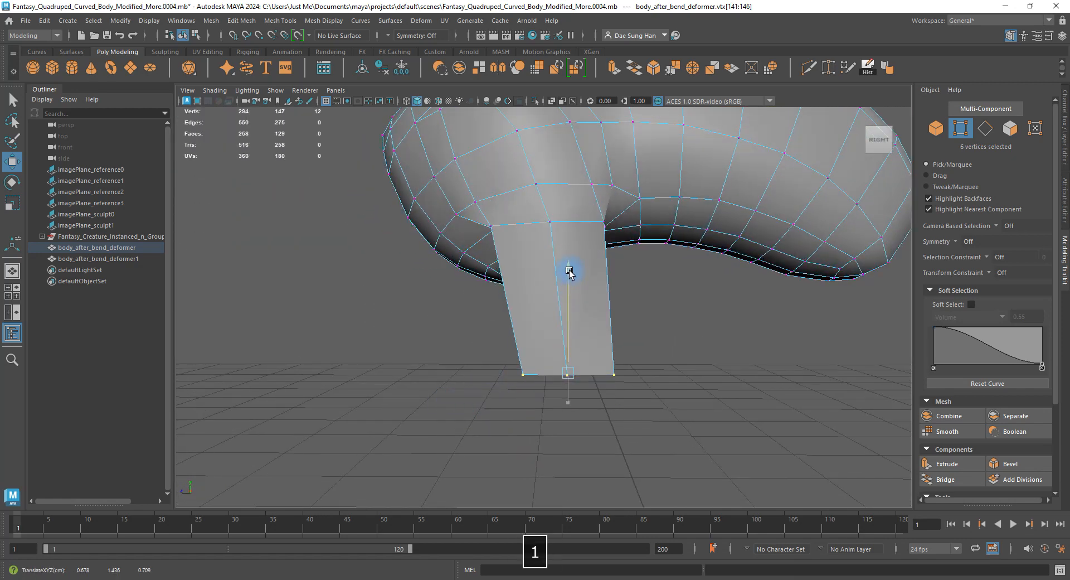
Return to object mode and deselect the body, leaving it in smooth preview.
mouse_move(569, 271)
alt+mouse_down()
mouse_move(496, 256)
mouse_move(580, 310)
mouse_move(480, 279)
mouse_move(605, 275)
mouse_move(453, 286)
mouse_move(568, 280)
alt+mouse_up()
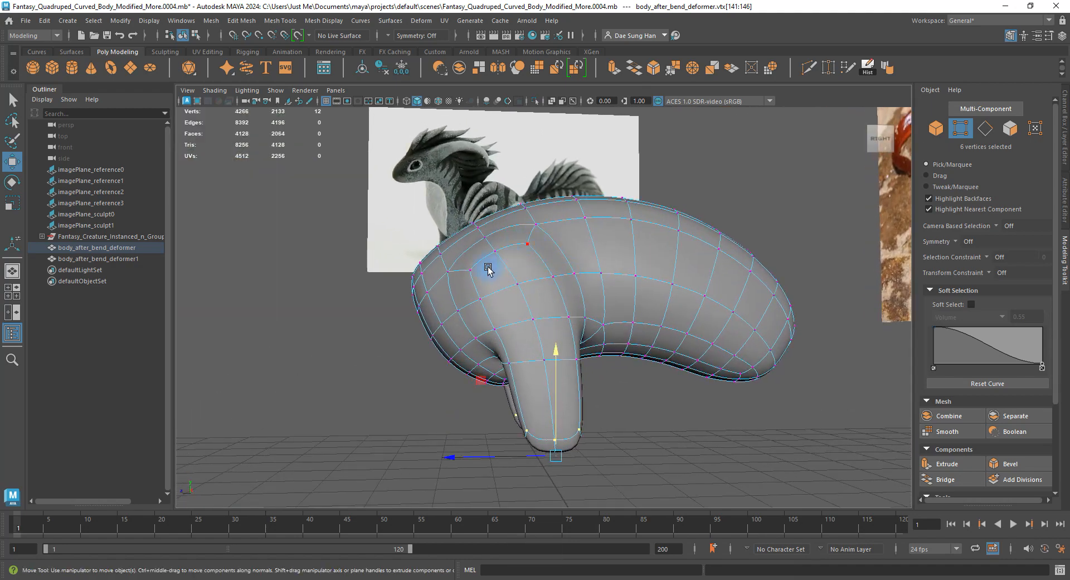
alt+drag(488, 269, 541, 262)
right_drag(541, 262, 594, 209)
click(621, 373)
alt+drag(622, 373, 524, 347)
Select the body, enter vertex mode, and inspect the chest from front and side views.
click(471, 282)
key(1)
alt+drag(470, 282, 542, 241)
alt+right_drag(542, 241, 691, 293)
right_drag(691, 293, 514, 243)
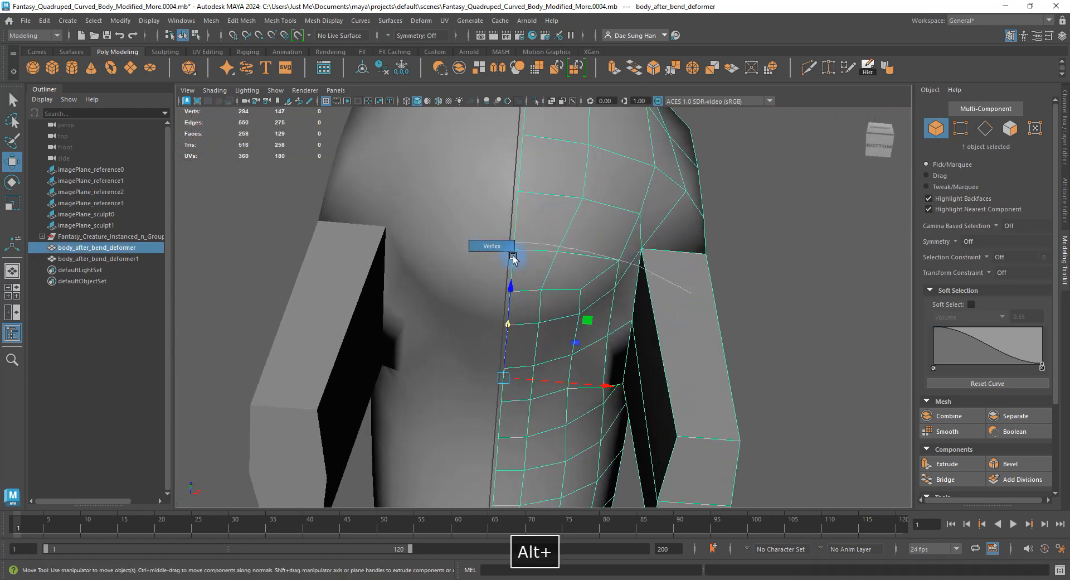
alt+drag(662, 240, 796, 306)
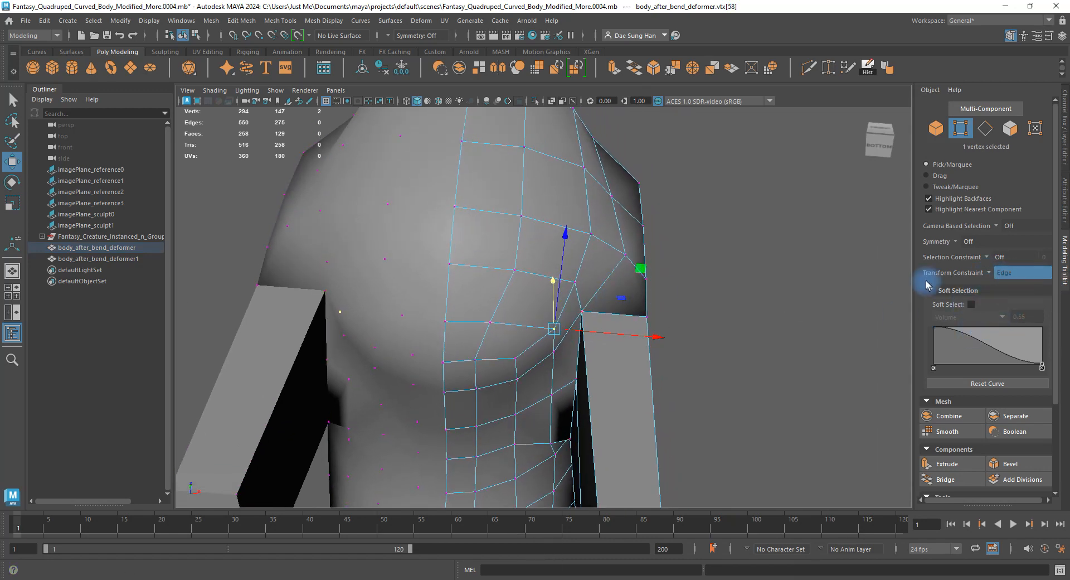
alt+drag(636, 335, 550, 319)
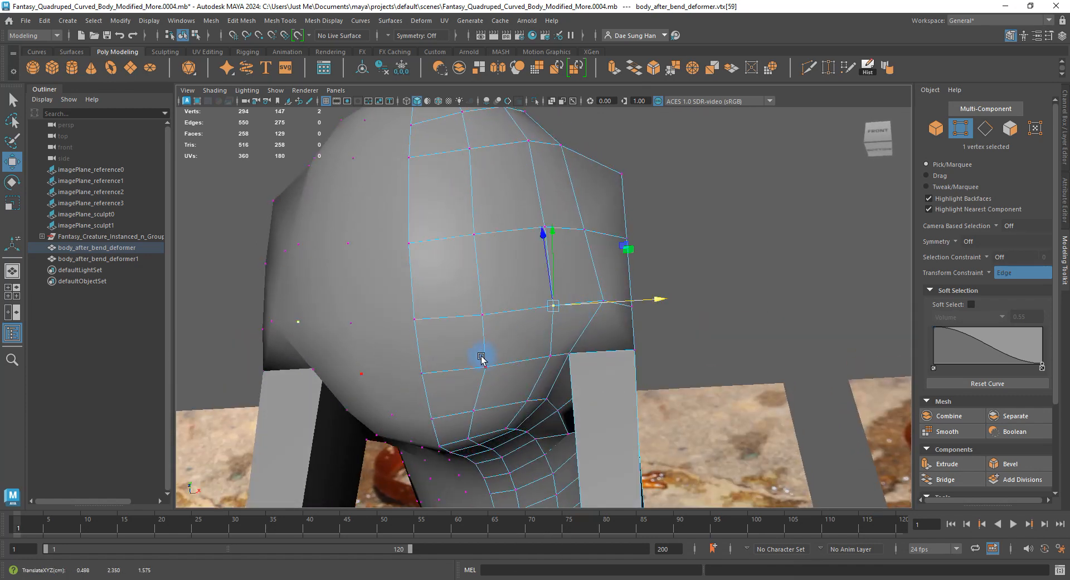
alt+drag(516, 365, 579, 222)
key(1)
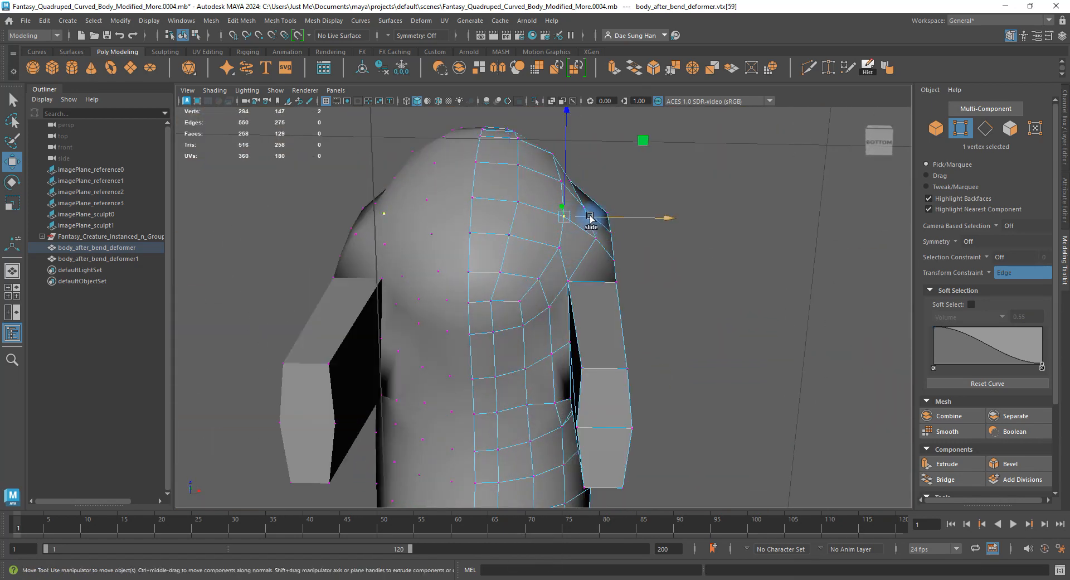
alt+drag(582, 247, 562, 342)
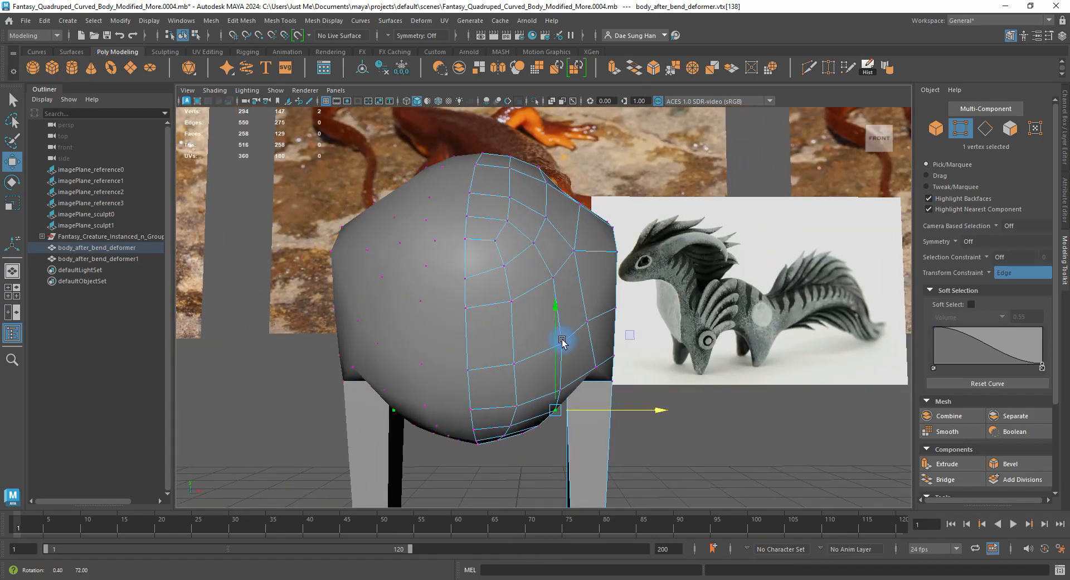
alt+drag(508, 304, 474, 312)
Select a shoulder edge and check the area in smooth preview.
right_drag(426, 319, 425, 301)
click(409, 309)
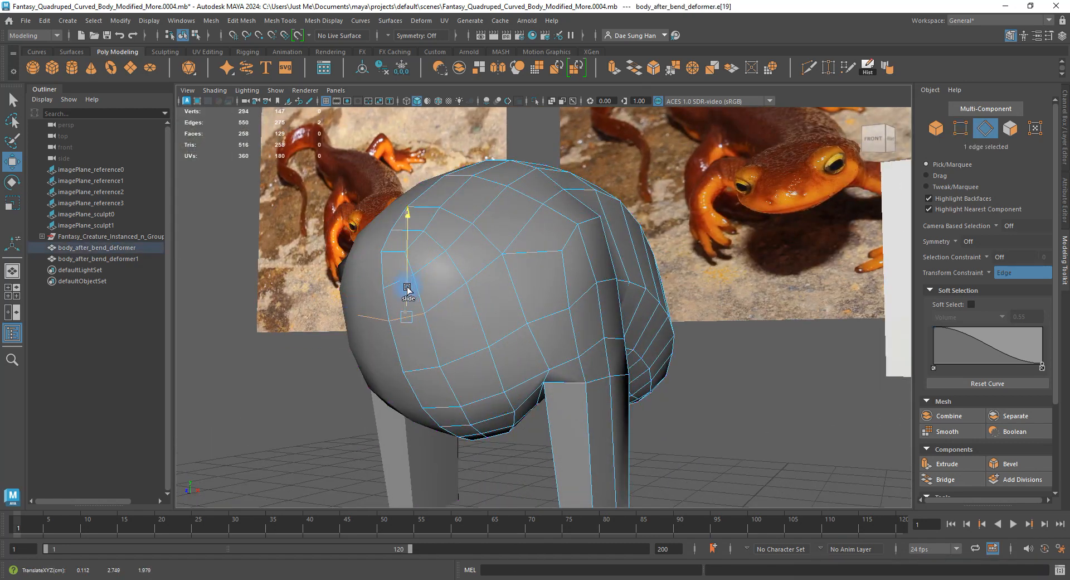
mouse_move(407, 291)
alt+mouse_down()
mouse_move(432, 301)
mouse_move(413, 295)
alt+mouse_up()
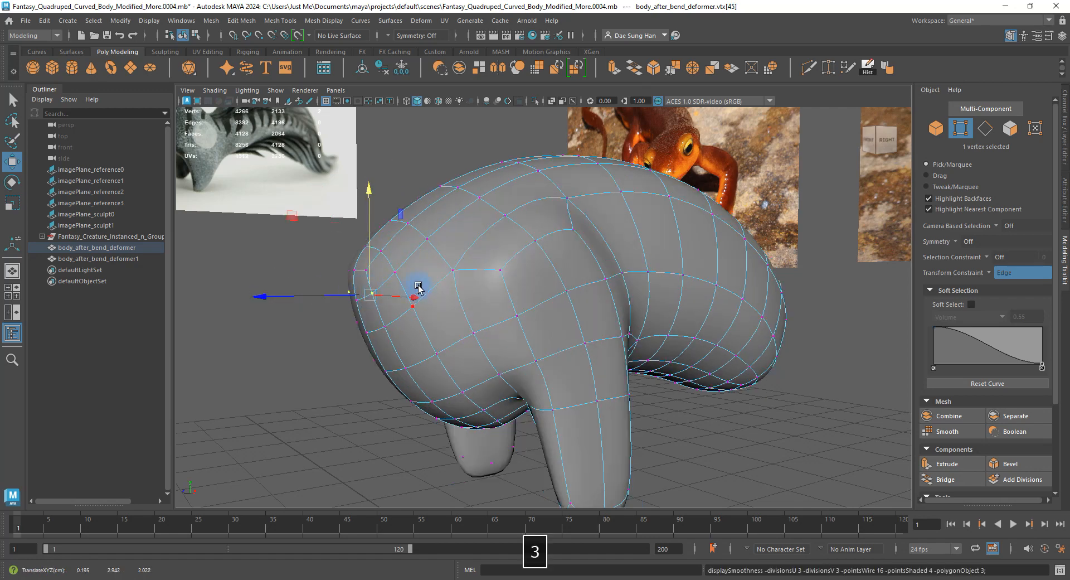
alt+drag(418, 286, 486, 211)
key(3)
key(1)
Slide a shoulder vertex into place, then reselect the body in object mode, smoothed.
click(458, 267)
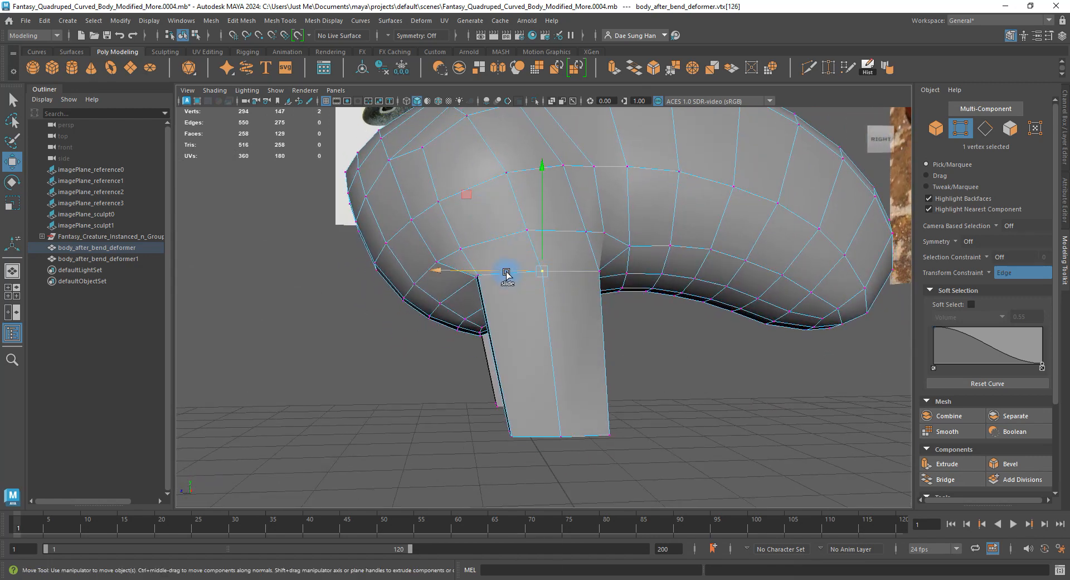
alt+drag(494, 269, 554, 356)
key(3)
click(637, 337)
alt+drag(637, 336, 528, 316)
click(542, 258)
Preview the smoothed body and orbit to see it alongside the reference images.
key(3)
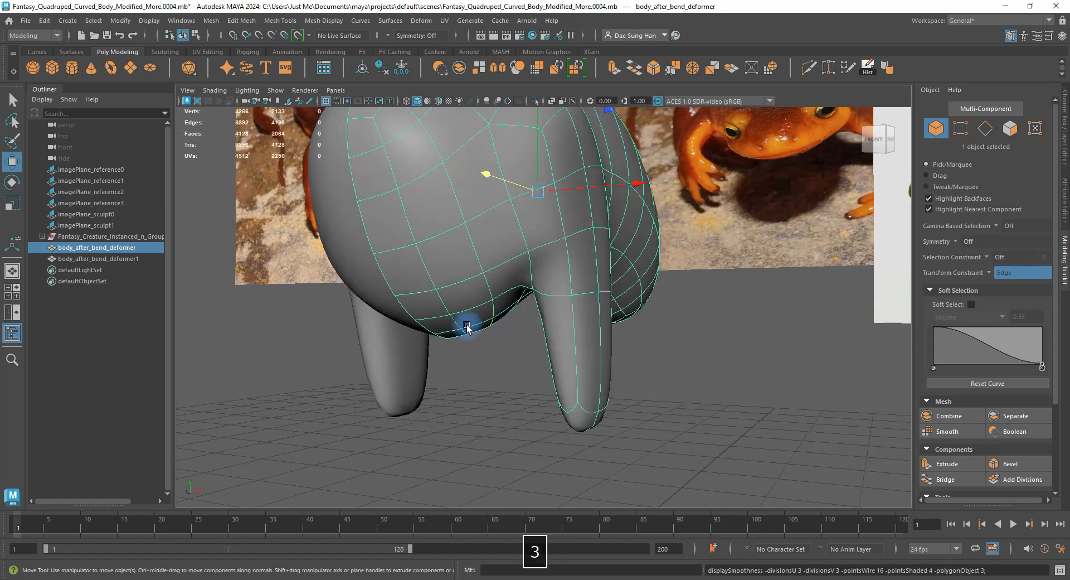
click(467, 327)
alt+drag(437, 303, 527, 293)
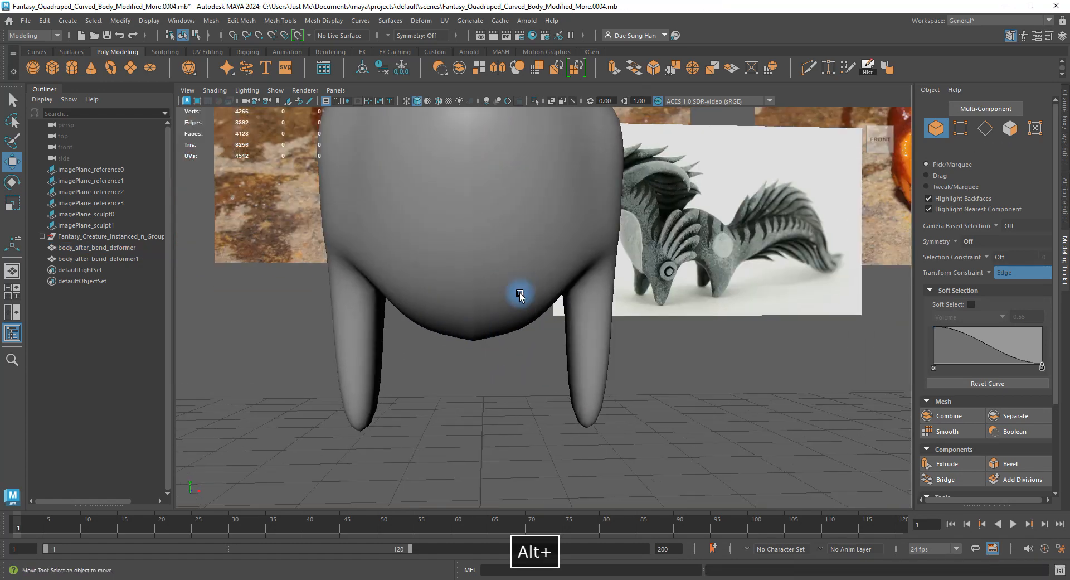
alt+right_drag(520, 296, 382, 314)
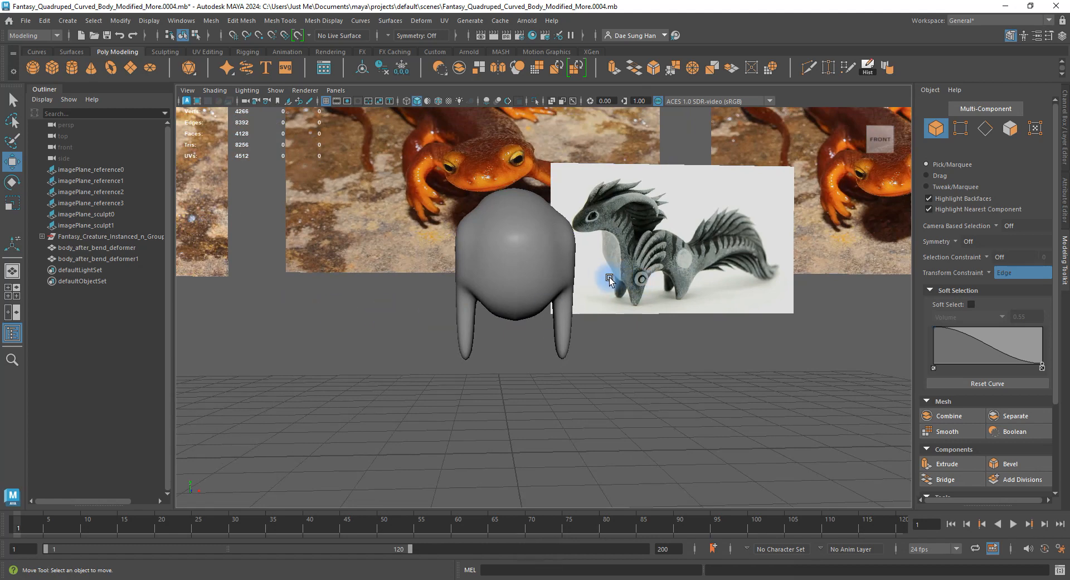
alt+right_drag(552, 269, 709, 290)
alt+drag(650, 266, 528, 294)
Switch the body to its low-poly cage and select a vertex under the belly.
click(446, 262)
right_drag(446, 261, 396, 285)
key(1)
click(417, 298)
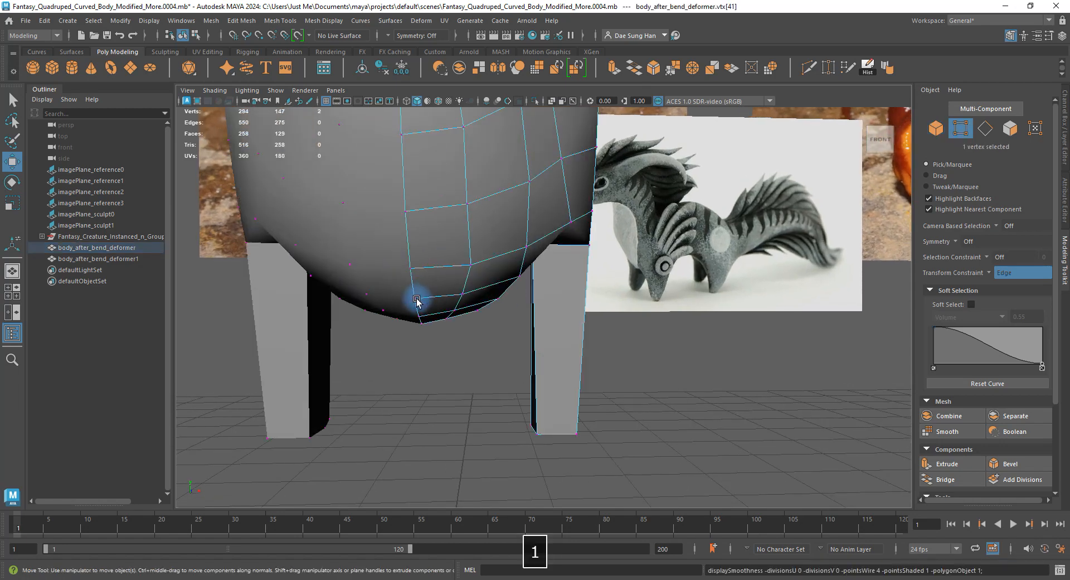
alt+drag(519, 358, 696, 349)
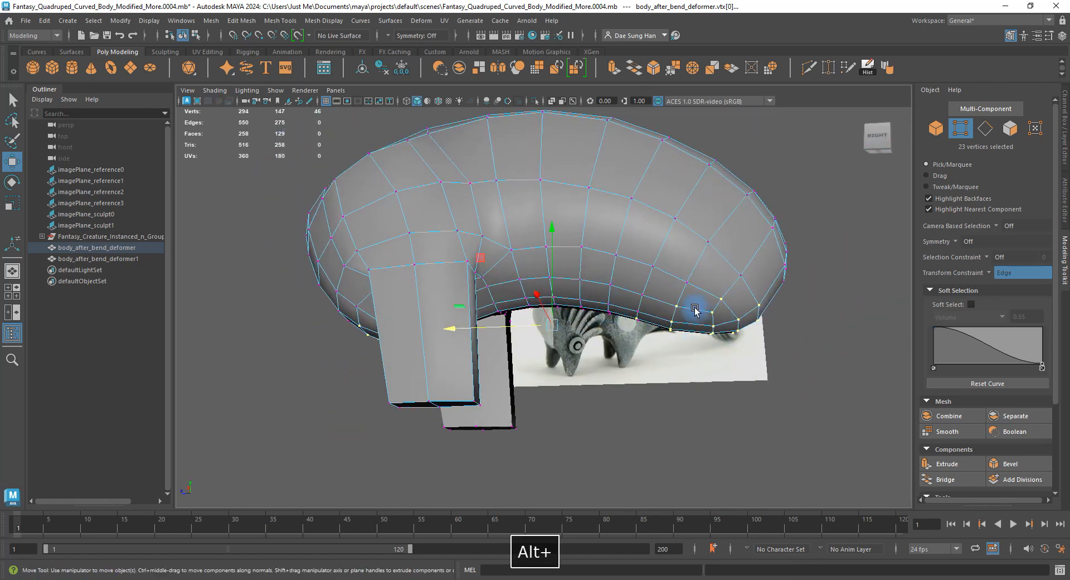
alt+drag(695, 310, 669, 299)
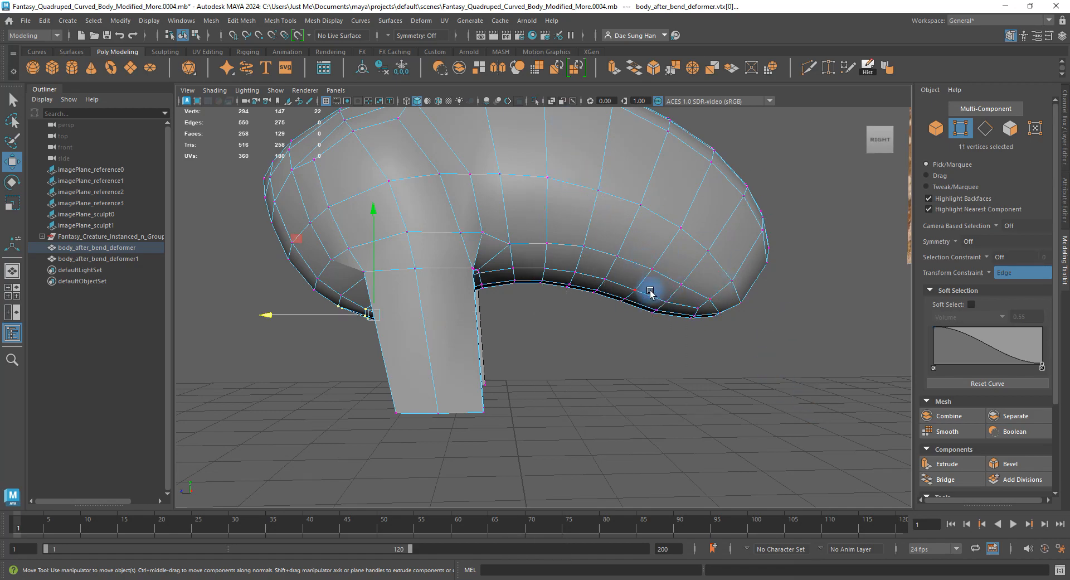
alt+drag(508, 287, 496, 249)
alt+right_drag(497, 249, 594, 299)
Edge-slide the belly underside vertices to smooth the leg junction, undoing then redoing the last move.
alt+drag(595, 299, 779, 308)
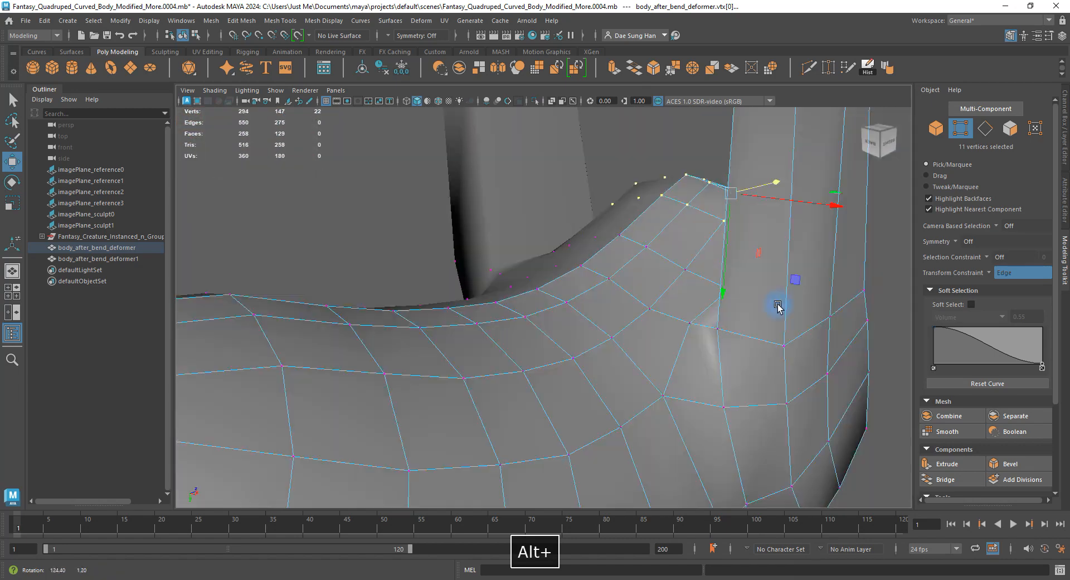
alt+middle_drag(779, 308, 517, 287)
alt+drag(518, 287, 590, 322)
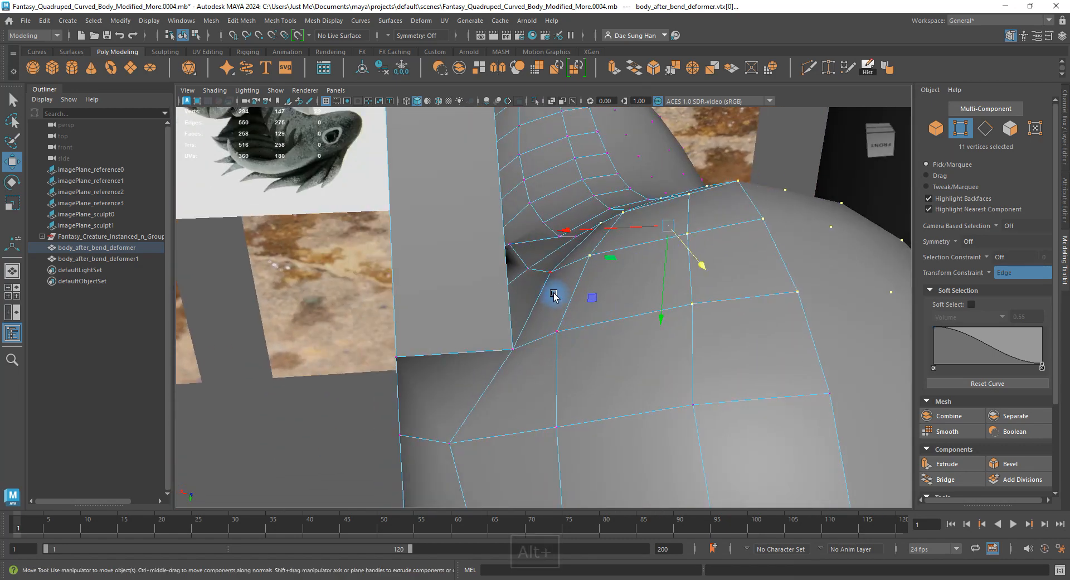
mouse_move(704, 332)
alt+mouse_down()
mouse_move(707, 351)
mouse_move(680, 349)
mouse_move(711, 330)
mouse_move(699, 348)
alt+mouse_up()
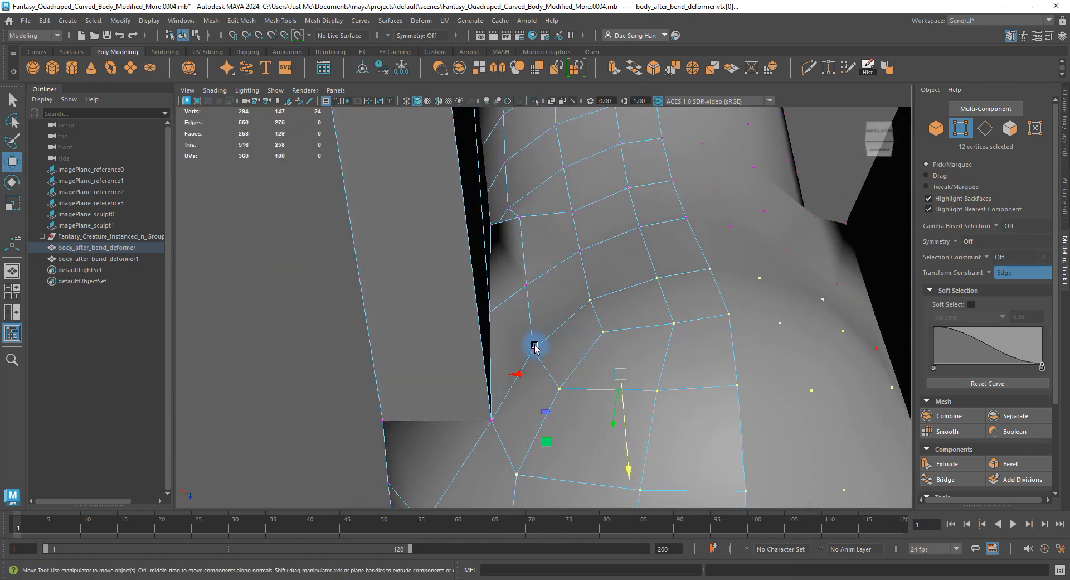
alt+drag(535, 347, 651, 307)
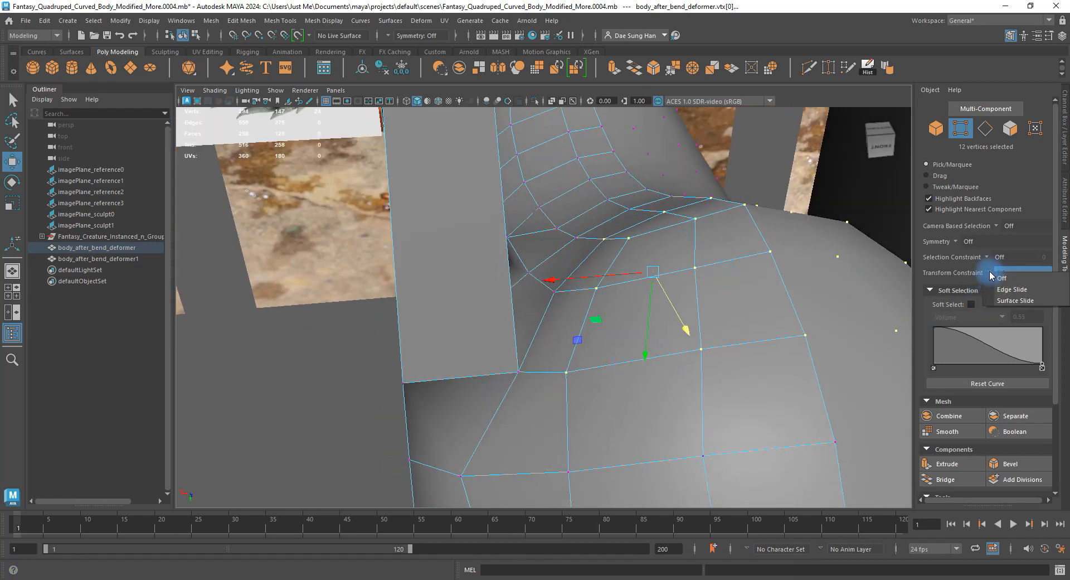
alt+drag(630, 279, 591, 319)
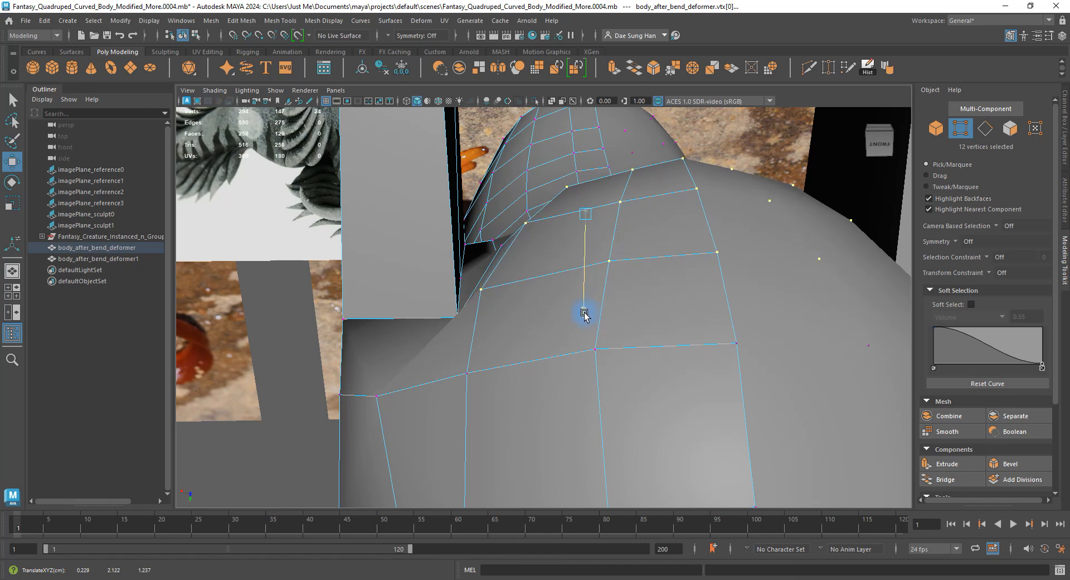
alt+drag(582, 328, 635, 303)
key(z)
key(shift+z)
alt+middle_drag(635, 304, 550, 317)
alt+right_drag(550, 318, 647, 339)
alt+drag(647, 339, 564, 284)
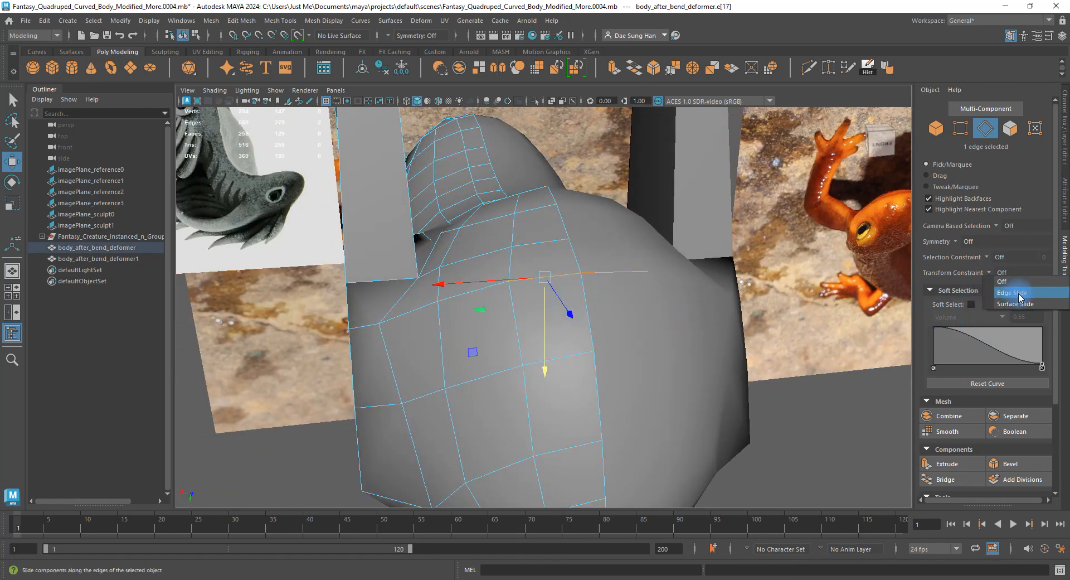
Adjust the front leg's cross-section vertices while orbiting around the shoulder and leg.
alt+drag(775, 290, 656, 316)
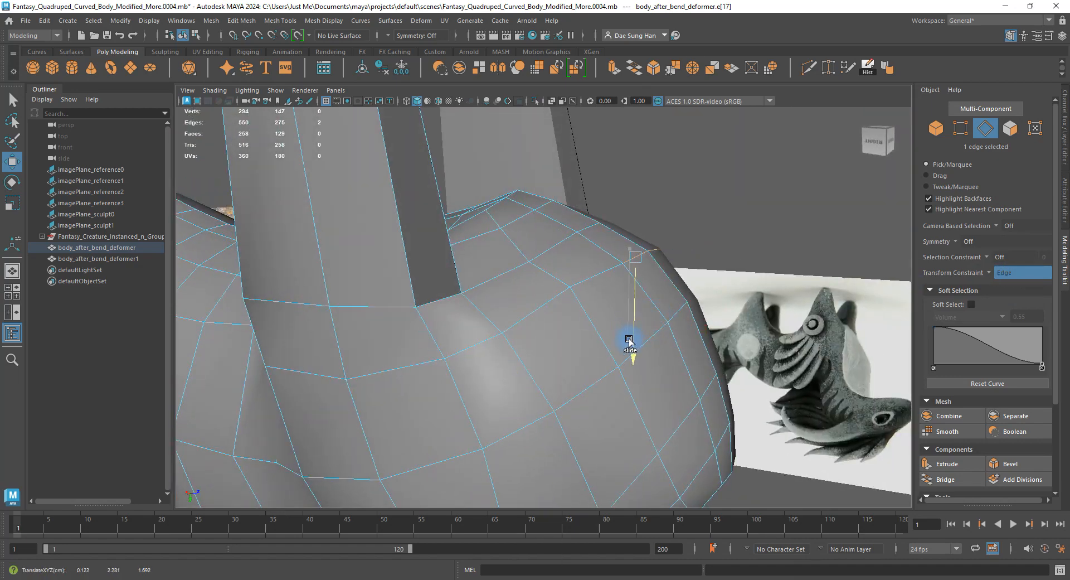
alt+drag(617, 315, 633, 295)
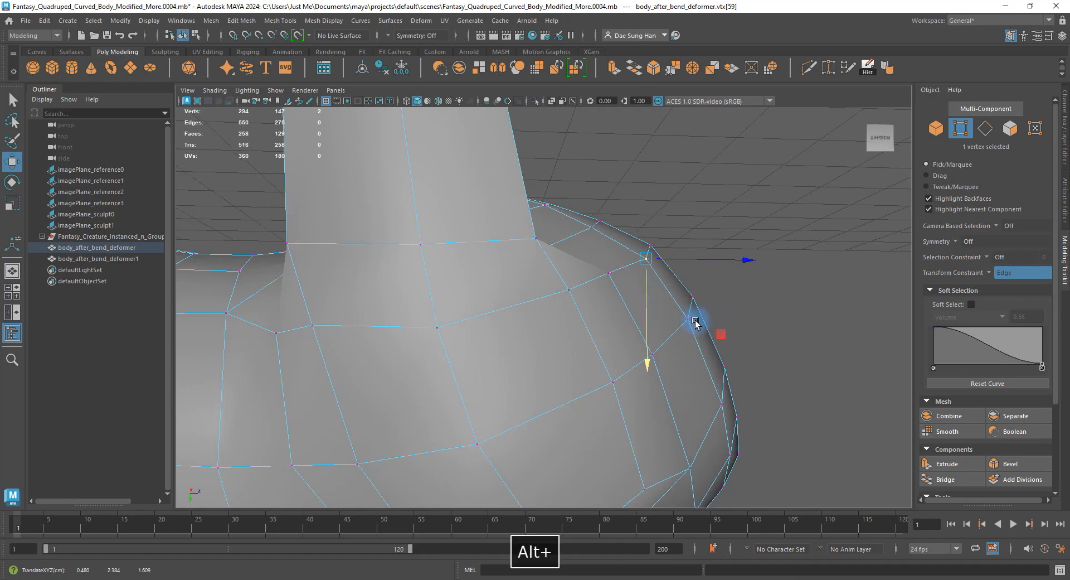
alt+drag(695, 322, 562, 379)
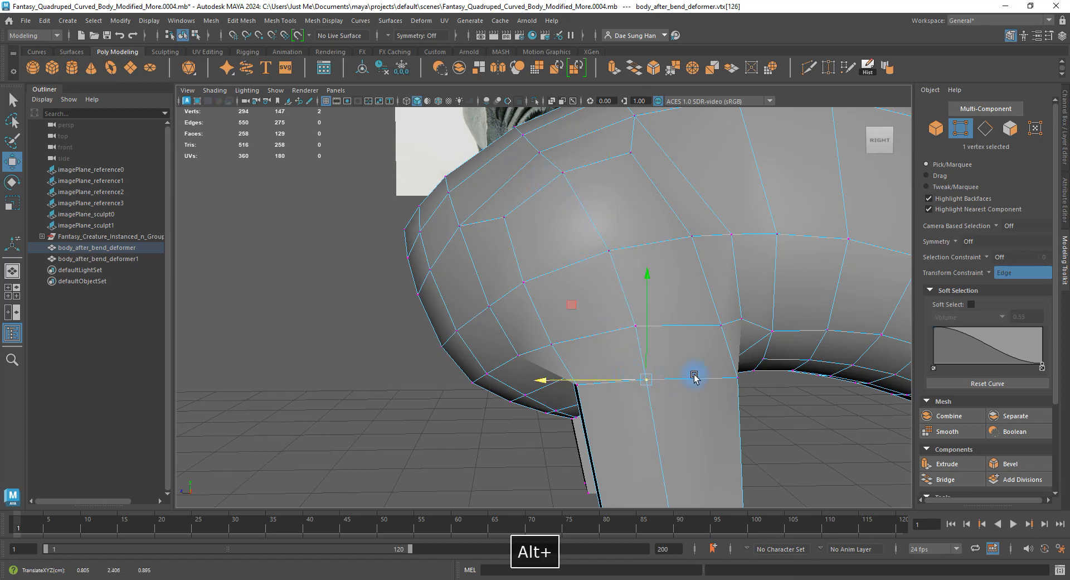
alt+right_drag(694, 376, 624, 406)
alt+middle_drag(624, 407, 590, 282)
alt+drag(618, 355, 626, 409)
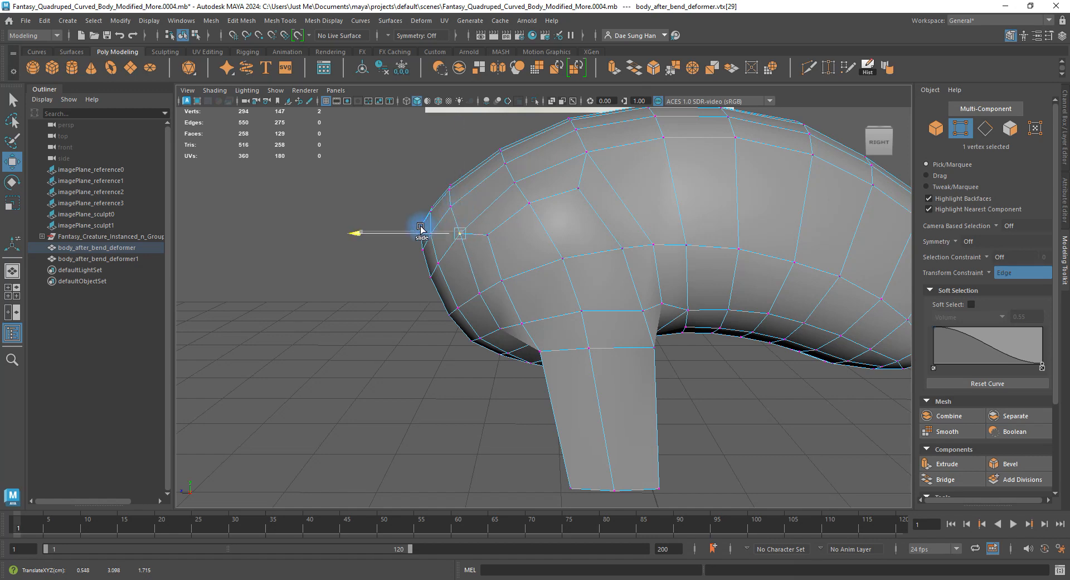
alt+drag(459, 223, 622, 276)
Compare smoothed and cage views of the body, then deselect it in a front-right view.
key(3)
key(1)
key(3)
key(1)
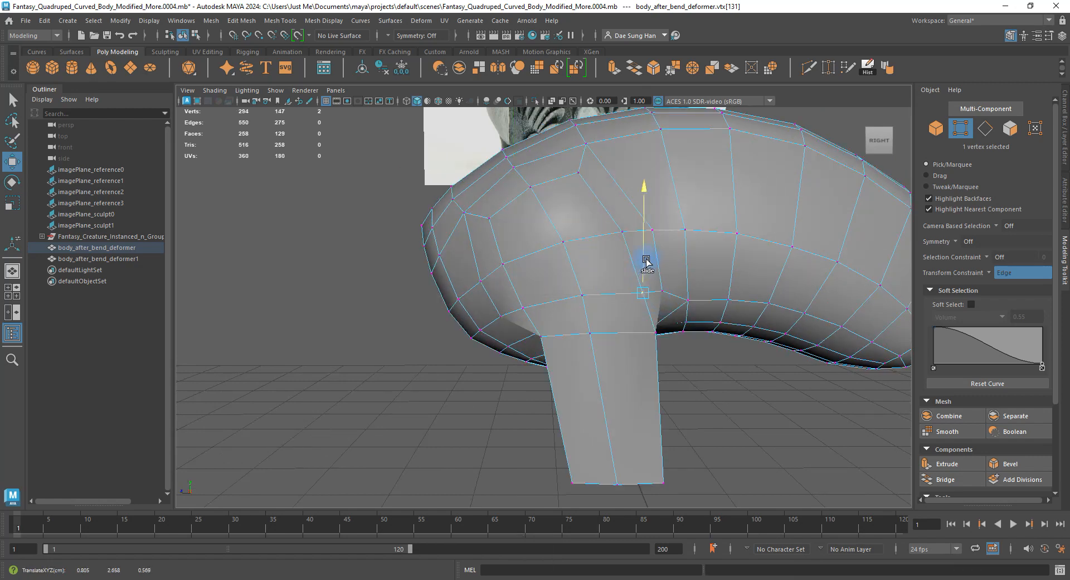
alt+drag(649, 257, 594, 357)
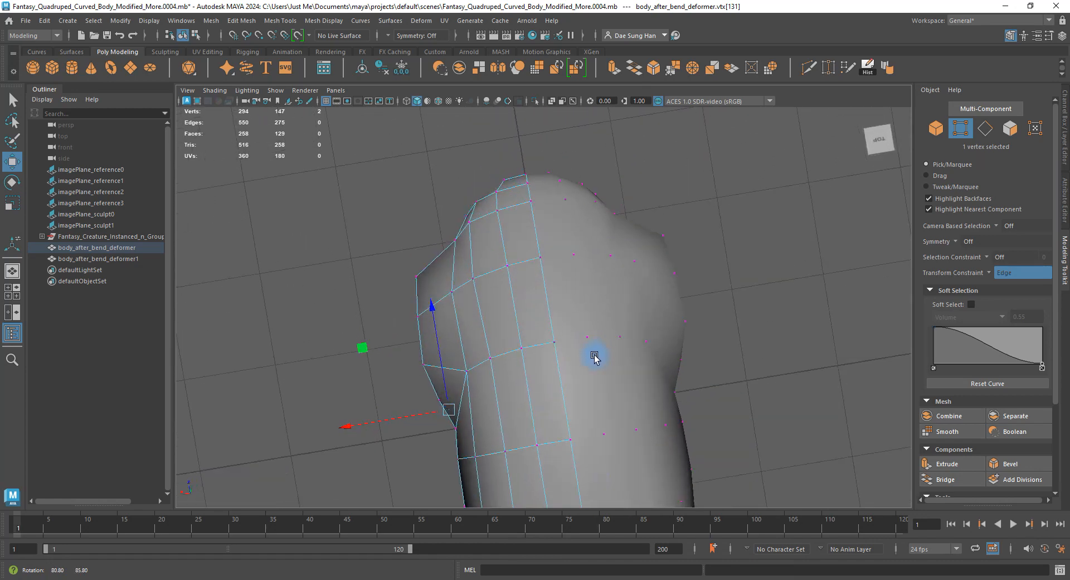
key(3)
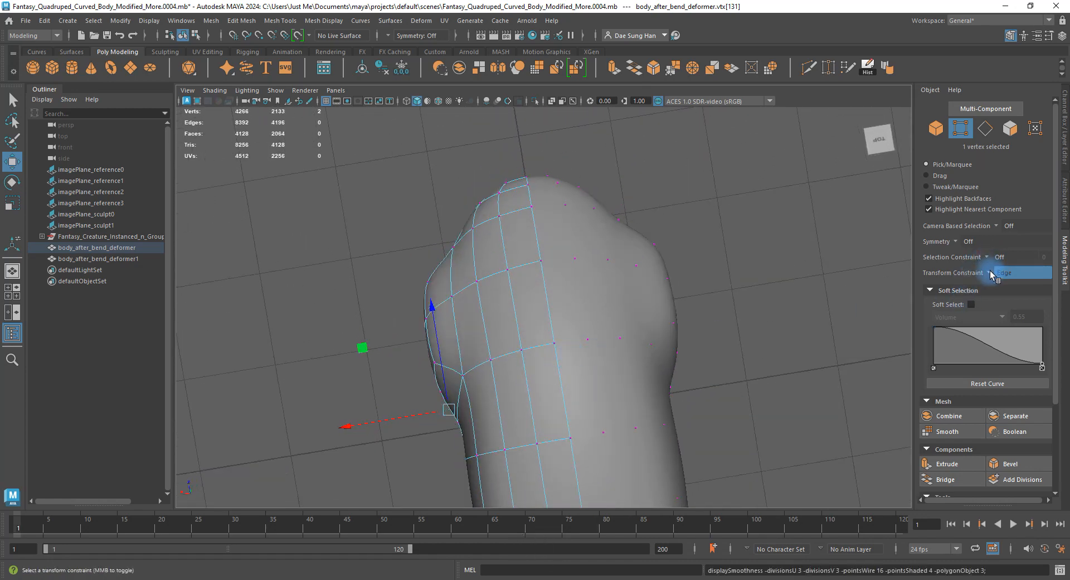
alt+drag(870, 385, 571, 312)
right_drag(658, 346, 780, 311)
click(782, 316)
alt+drag(663, 358, 461, 283)
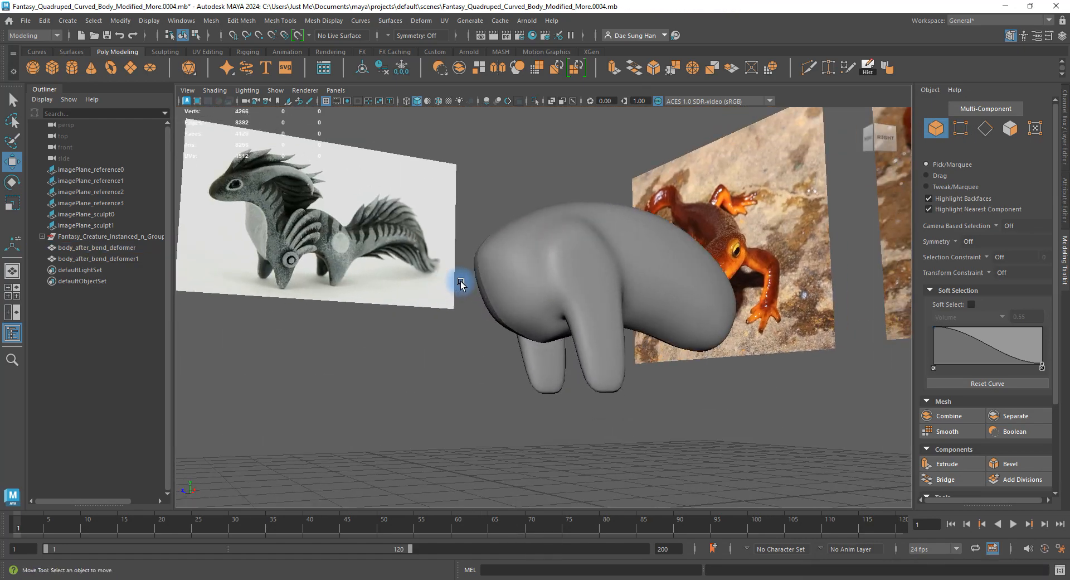
Select the body and compare its low-poly cage against the smoothed preview.
scroll(461, 284, up, 4)
alt+drag(604, 329, 566, 334)
click(632, 354)
key(1)
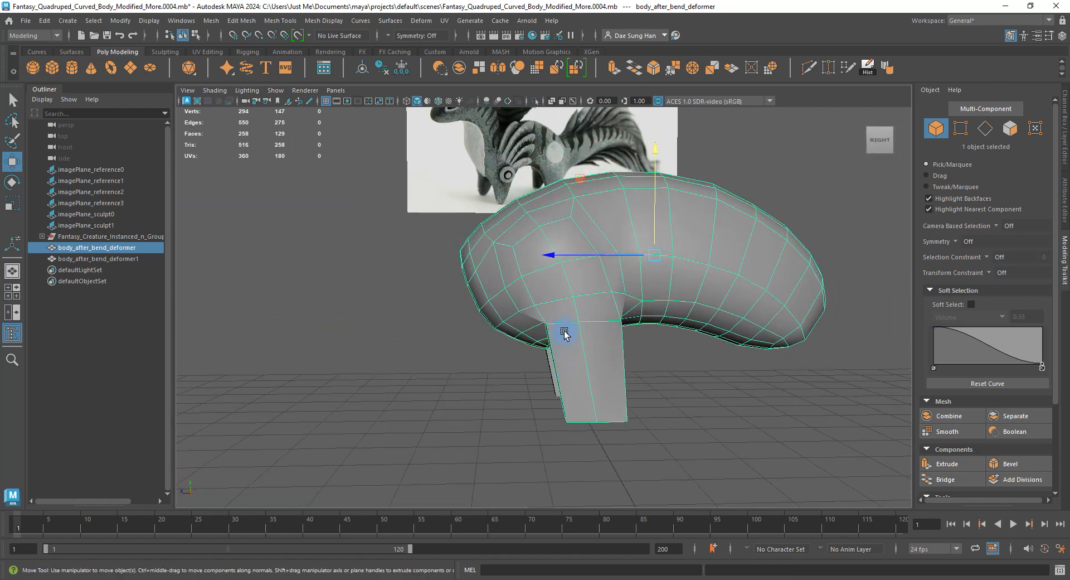
key(3)
click(690, 408)
alt+drag(690, 408, 594, 389)
click(593, 388)
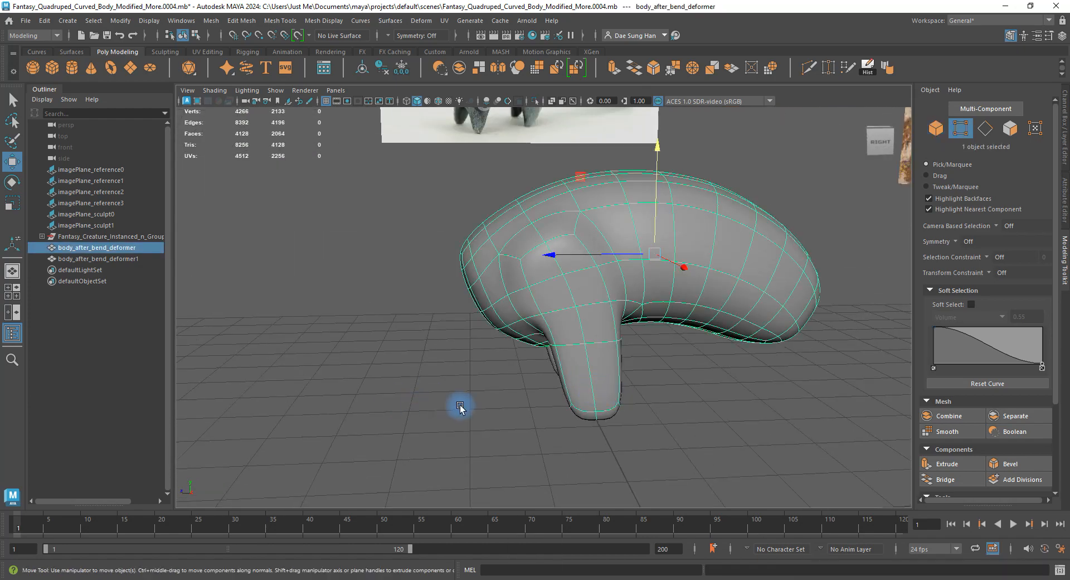
key(1)
Marquee-select the six leg-bottom vertices and scale them down to taper the leg.
key(F9)
alt+drag(459, 407, 608, 379)
drag(561, 382, 738, 485)
alt+drag(618, 488, 566, 426)
key(r)
key(w)
key(3)
alt+drag(602, 394, 610, 380)
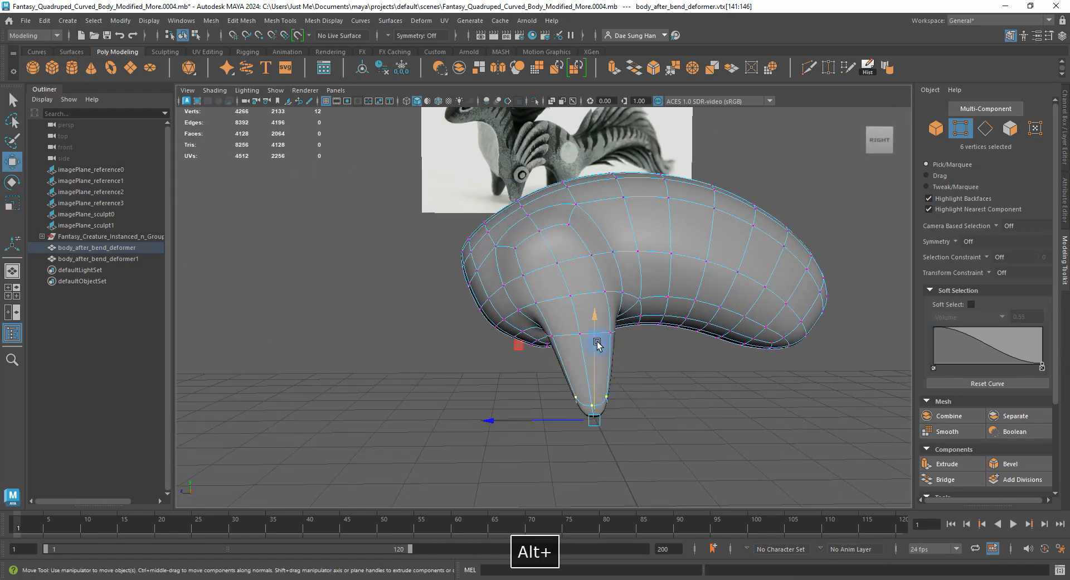
key(1)
Check the tapered leg in smoothed view and deselect the leg vertices.
alt+right_drag(600, 288, 527, 214)
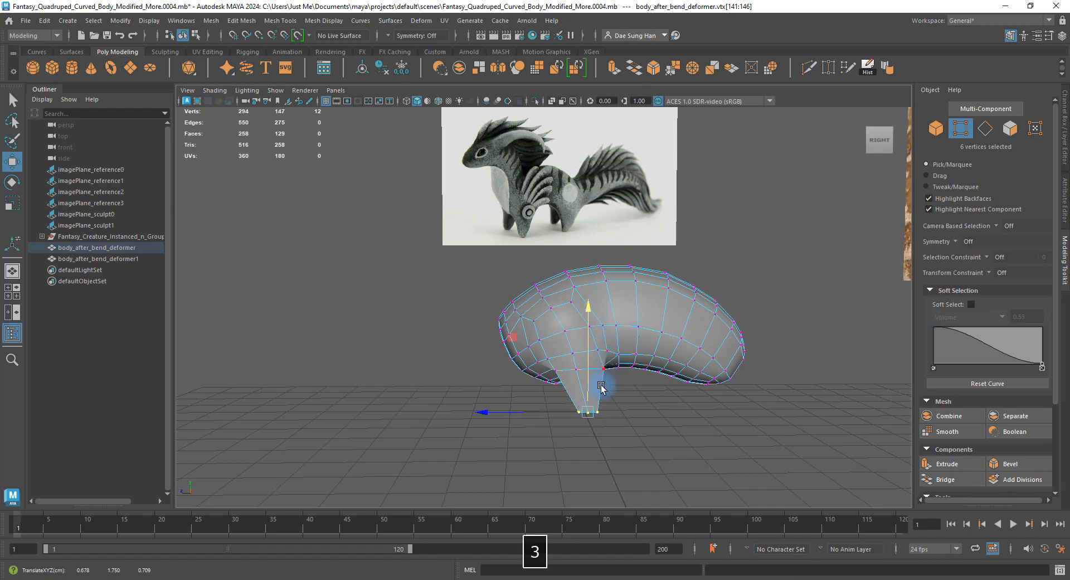
key(3)
alt+right_drag(602, 388, 620, 354)
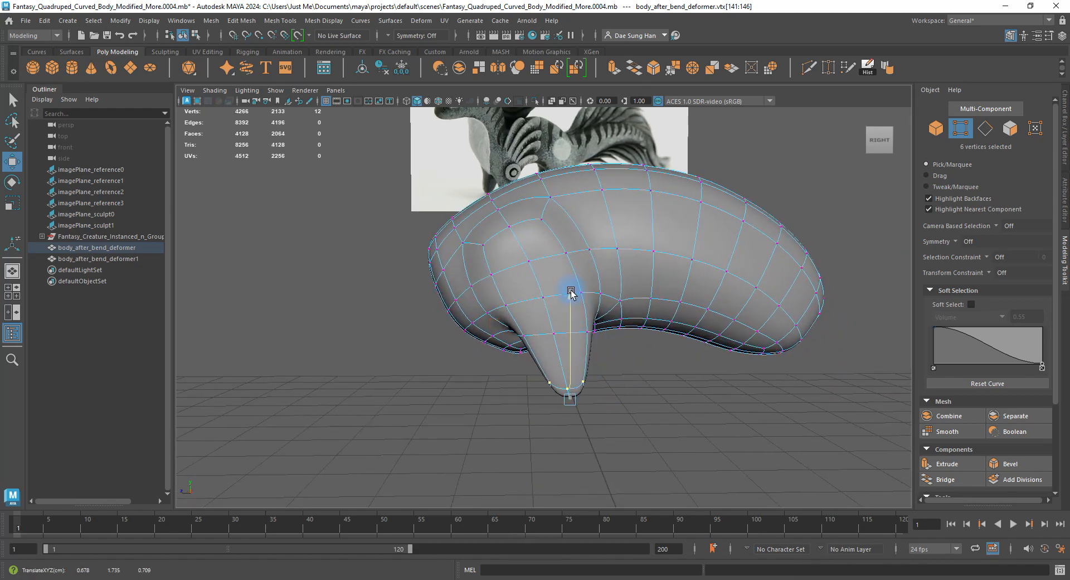
click(635, 396)
mouse_move(579, 400)
alt+mouse_down()
mouse_move(630, 377)
mouse_move(681, 375)
mouse_move(589, 371)
mouse_move(580, 404)
mouse_move(580, 389)
alt+mouse_up()
key(1)
Select the faces at the leg junction in face mode.
alt+right_drag(580, 389, 692, 405)
alt+drag(691, 404, 580, 308)
alt+right_drag(579, 308, 569, 329)
key(F11)
click(571, 333)
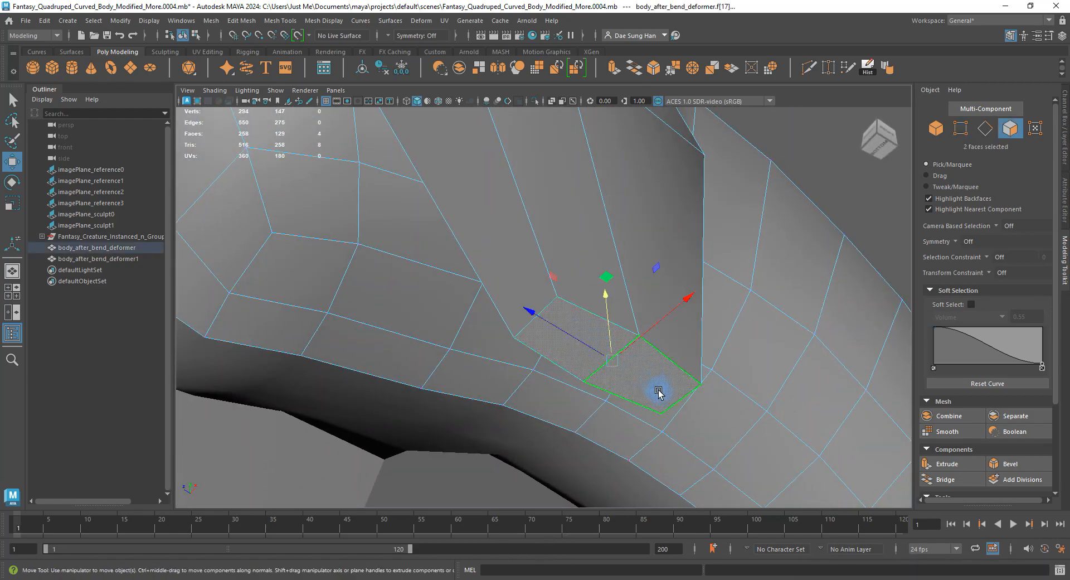
Delete the two leg-junction faces and preview the opening smoothed.
key(BackSpace)
alt+drag(645, 374, 705, 382)
alt+right_drag(704, 381, 541, 386)
key(3)
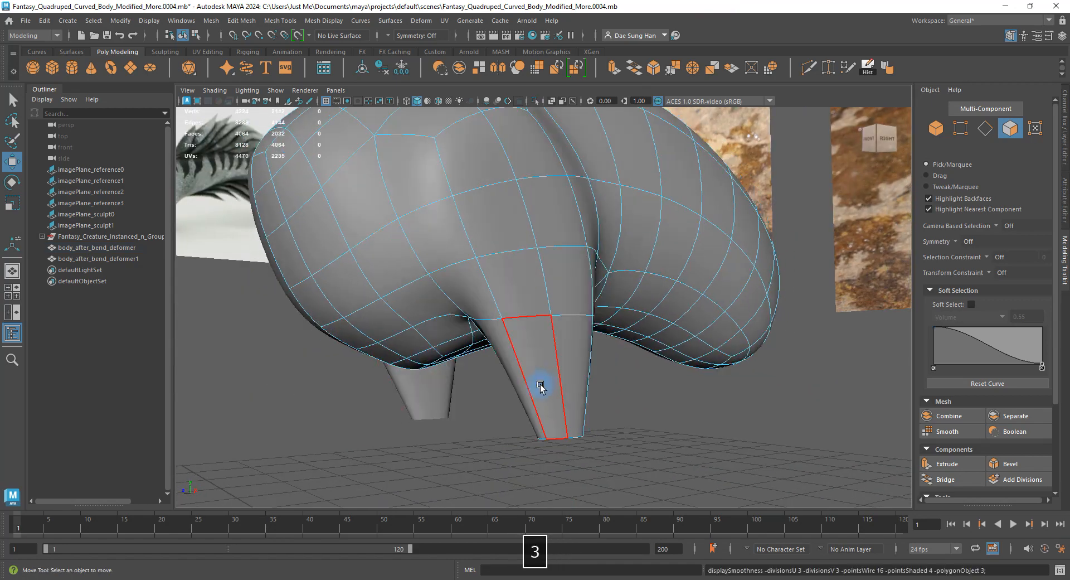
click(661, 424)
alt+drag(695, 378, 647, 352)
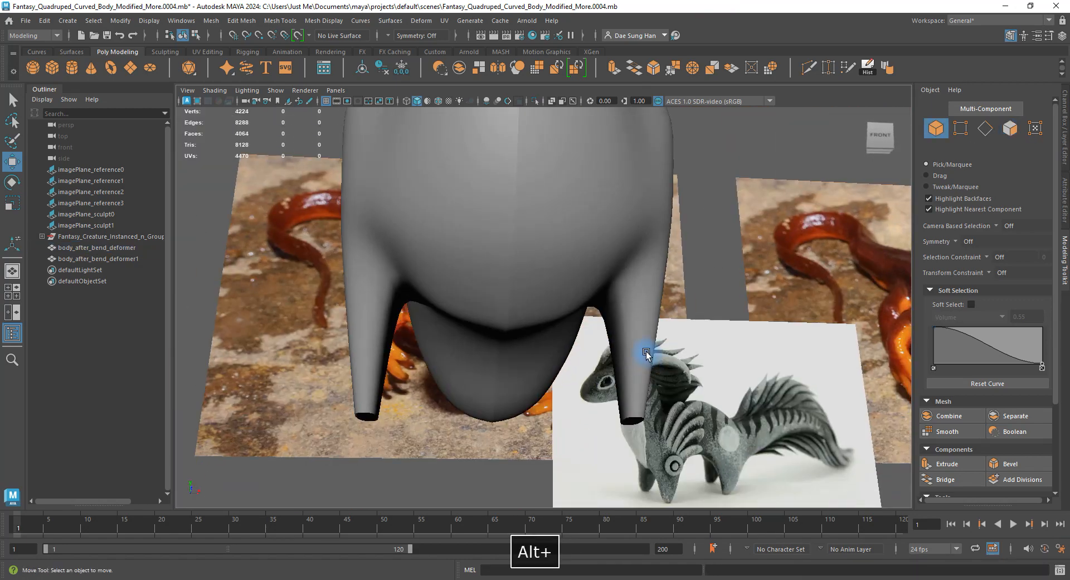
Inspect the body from low and front angles, alternating cage and smoothed previews.
click(646, 353)
key(1)
alt+drag(637, 394, 351, 353)
key(3)
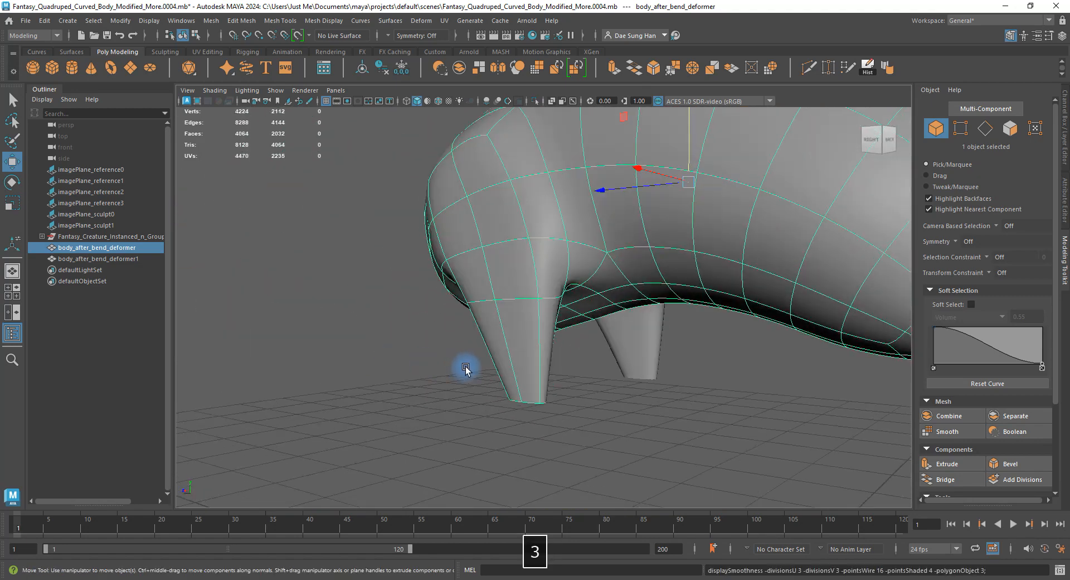
alt+drag(465, 369, 626, 342)
click(637, 401)
click(625, 342)
key(1)
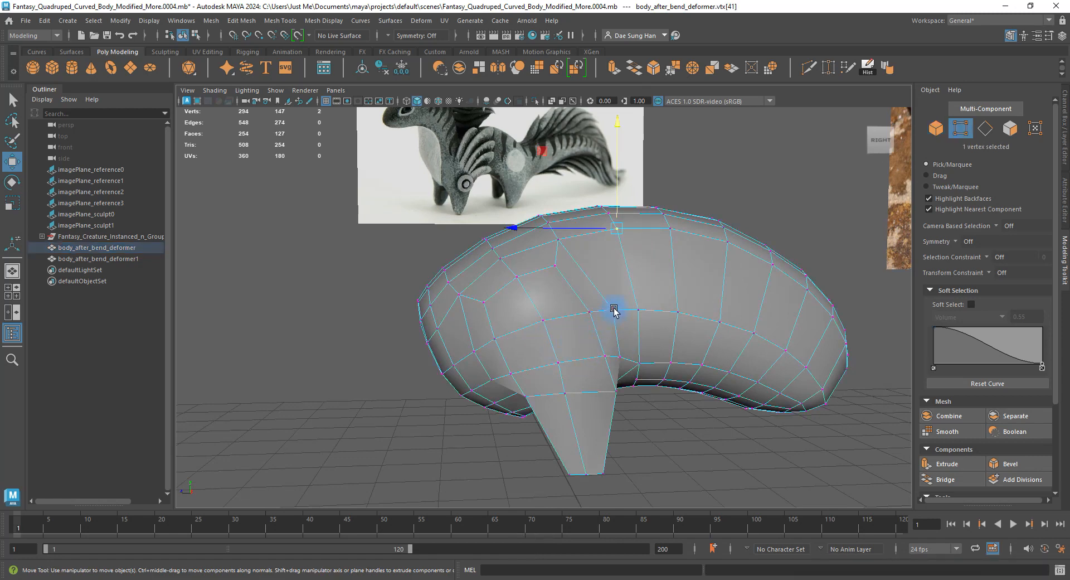
alt+drag(783, 310, 609, 301)
Shift shoulder vertices above the leg and select a neighbouring vertex and edge for moving.
key(3)
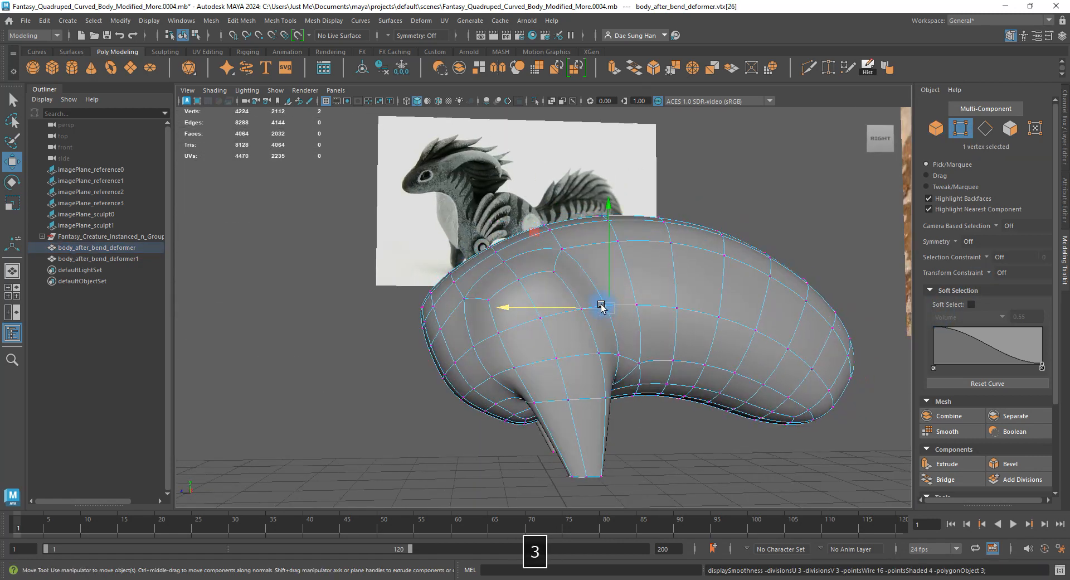
key(1)
click(602, 356)
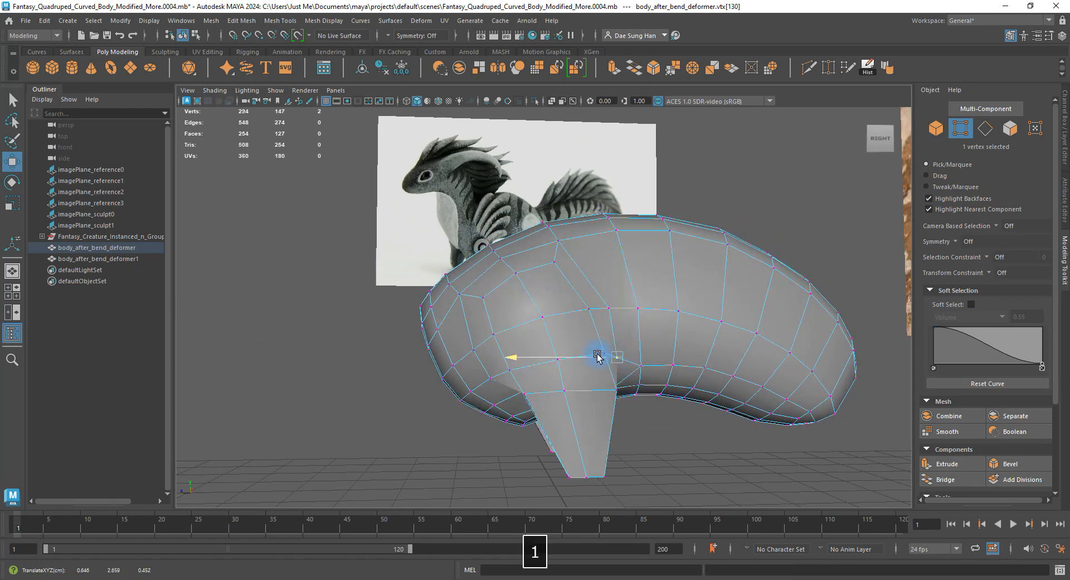
drag(598, 357, 598, 357)
alt+drag(632, 390, 607, 398)
click(614, 389)
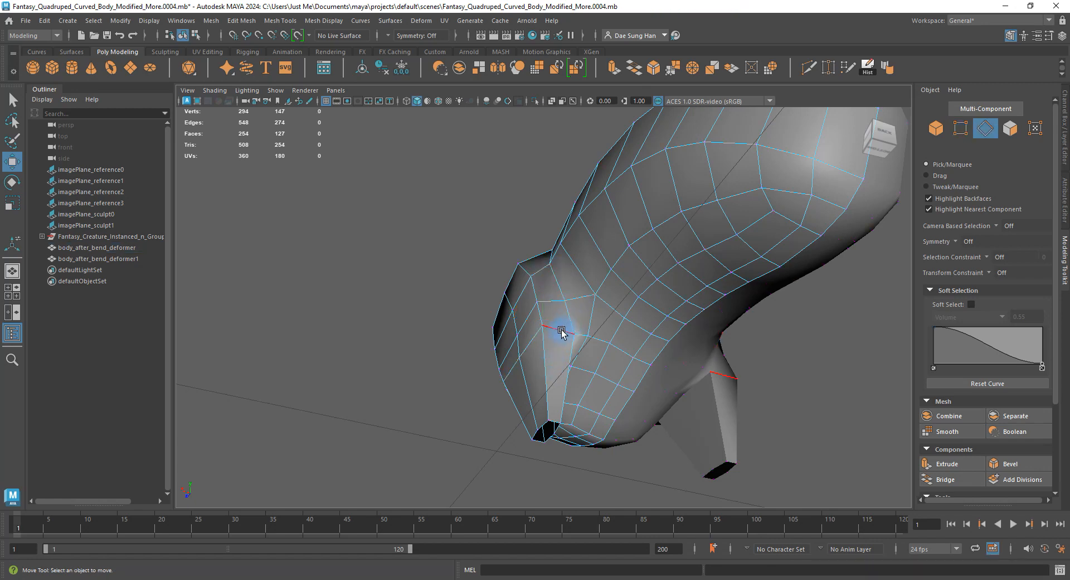
alt+drag(559, 338, 539, 474)
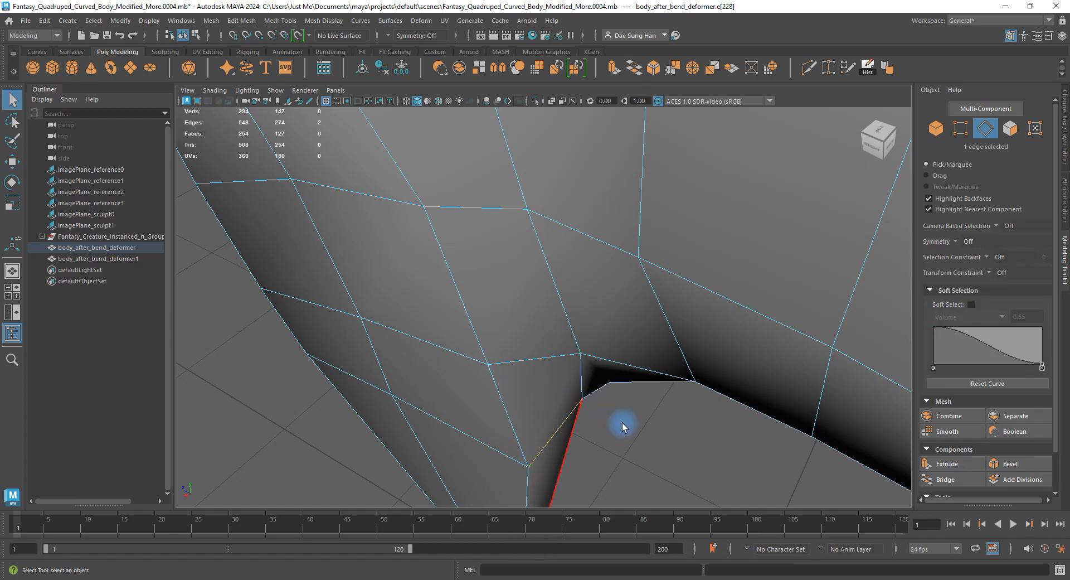
alt+drag(623, 427, 538, 323)
key(w)
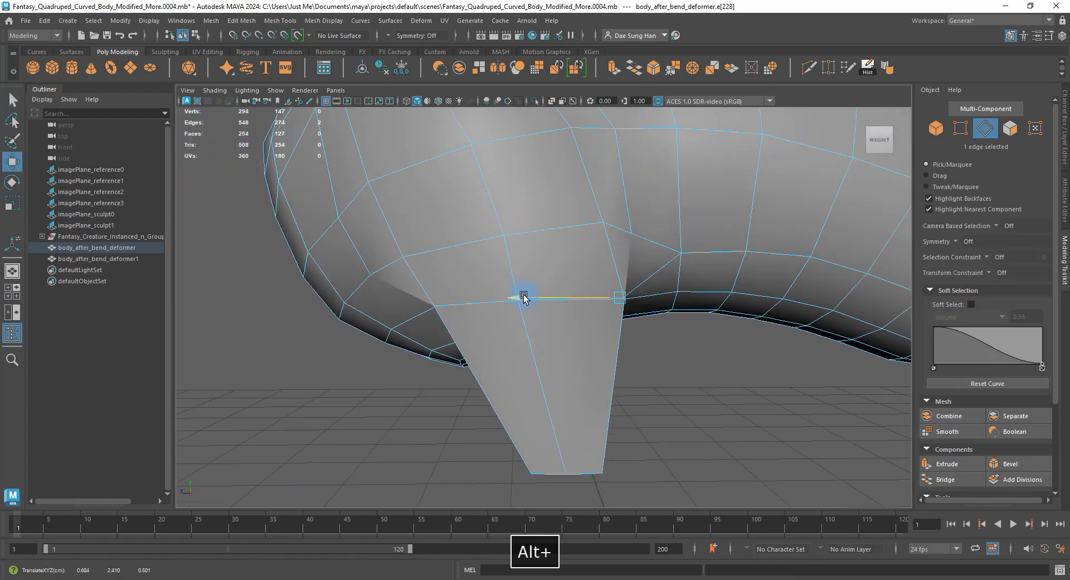
Check the reshaped shoulder from front, side and top in smoothed and cage views.
key(3)
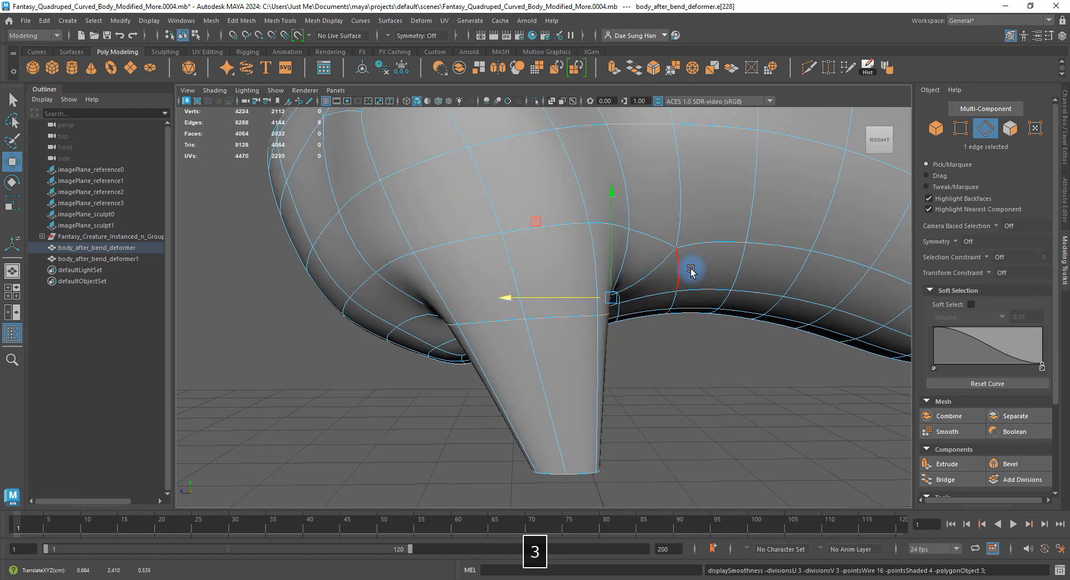
alt+right_drag(690, 272, 531, 208)
alt+drag(533, 204, 630, 262)
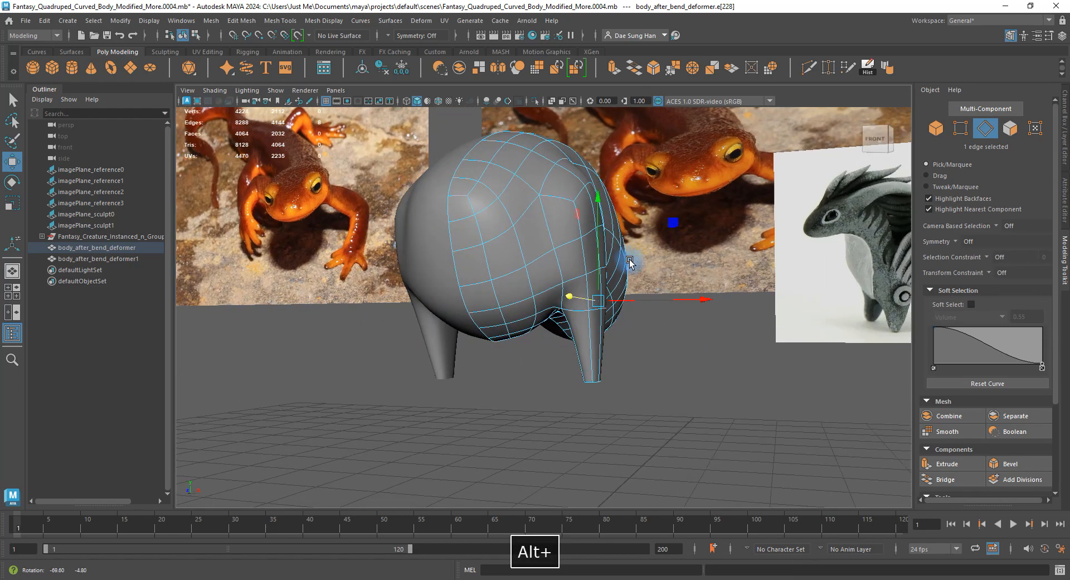
alt+drag(549, 190, 514, 182)
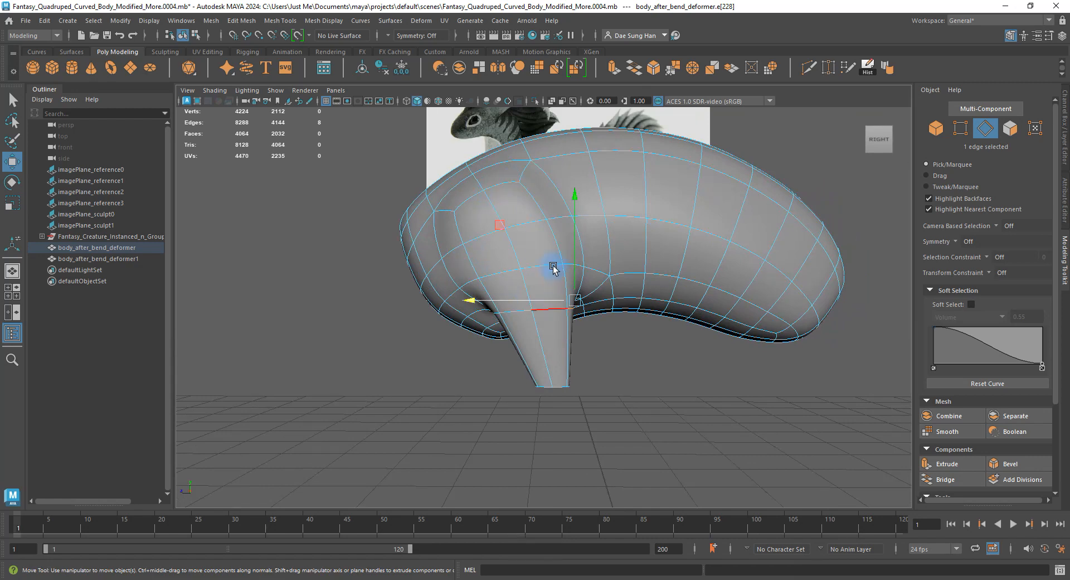
alt+drag(558, 362, 564, 236)
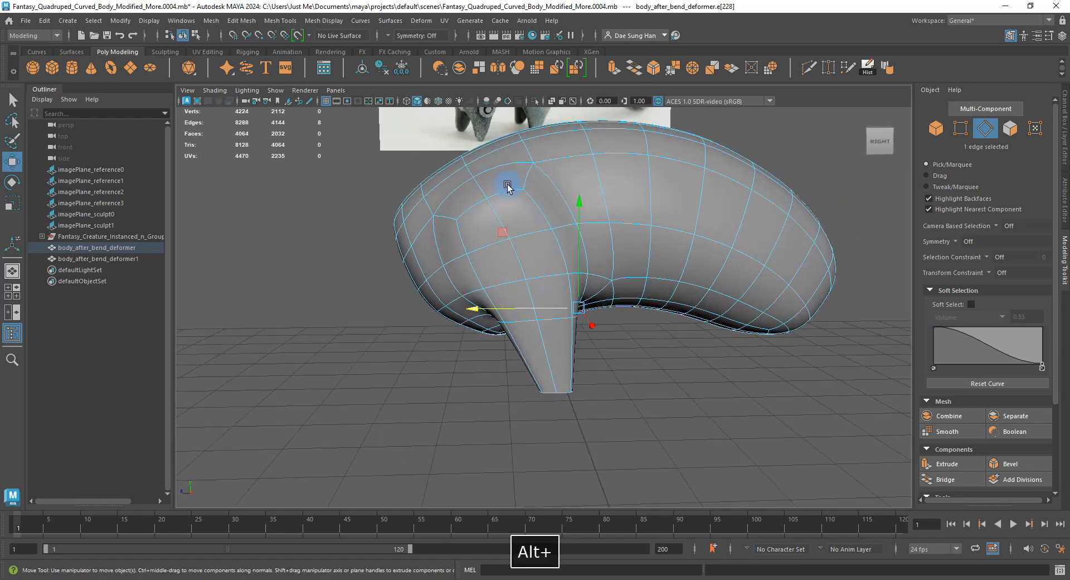
mouse_move(593, 327)
alt+mouse_down()
mouse_move(625, 282)
mouse_move(593, 329)
alt+mouse_up()
key(1)
alt+right_drag(484, 313, 510, 309)
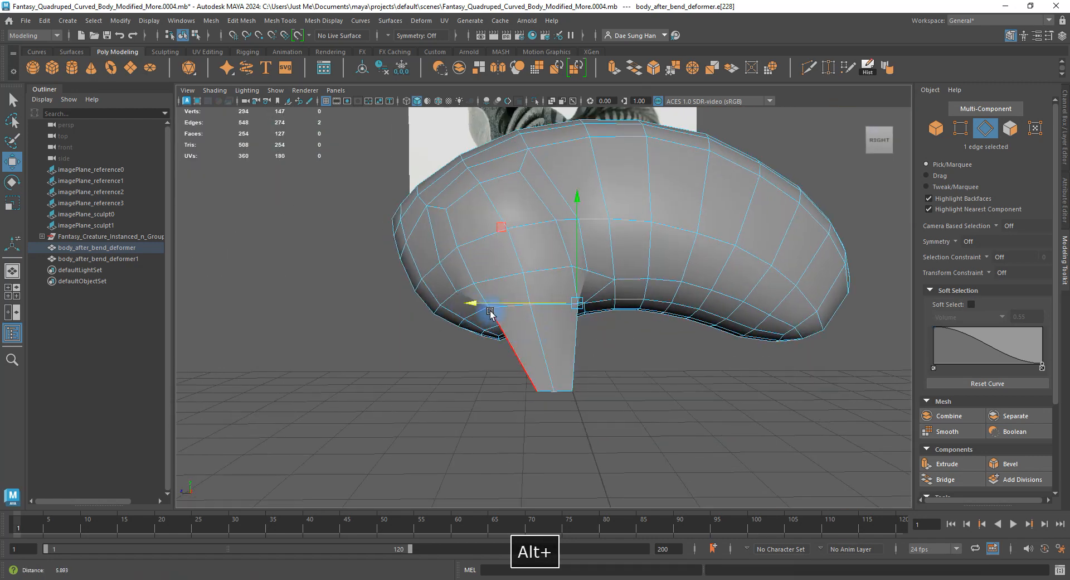
mouse_move(644, 298)
alt+mouse_down()
mouse_move(592, 289)
mouse_move(645, 301)
alt+mouse_up()
key(3)
Reframe on the leg and return to vertex selection on the low-poly cage.
alt+right_drag(526, 316, 429, 309)
alt+middle_drag(589, 264, 616, 398)
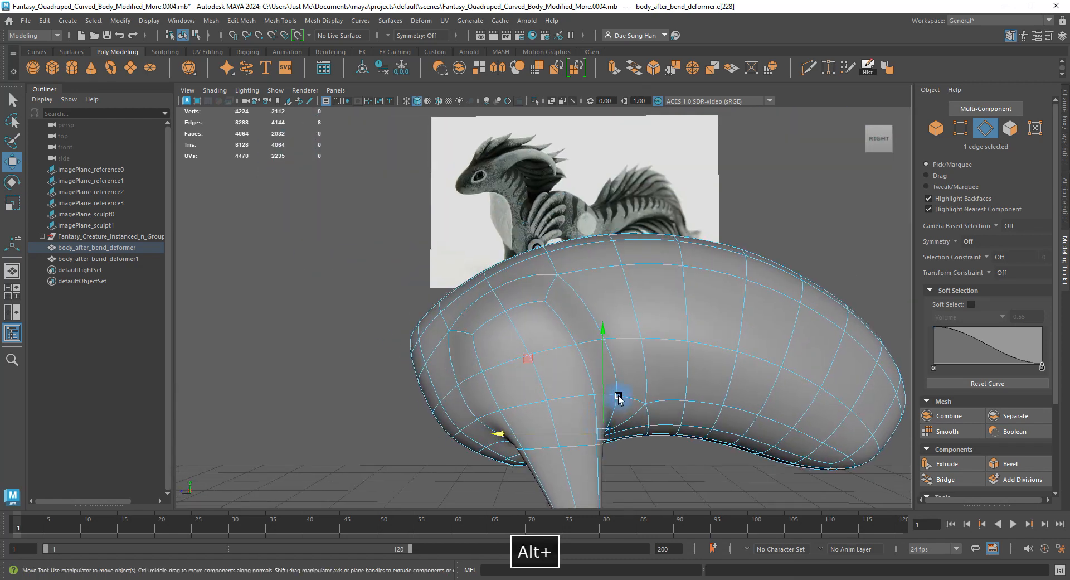
alt+right_drag(616, 398, 532, 388)
alt+middle_drag(548, 403, 533, 305)
alt+right_drag(532, 304, 621, 329)
right_drag(428, 363, 426, 365)
mouse_move(466, 386)
alt+mouse_down()
mouse_move(487, 389)
mouse_move(470, 390)
alt+mouse_up()
key(1)
mouse_move(508, 343)
alt+mouse_down()
mouse_move(573, 327)
mouse_move(504, 351)
mouse_move(533, 346)
mouse_move(523, 344)
alt+mouse_up()
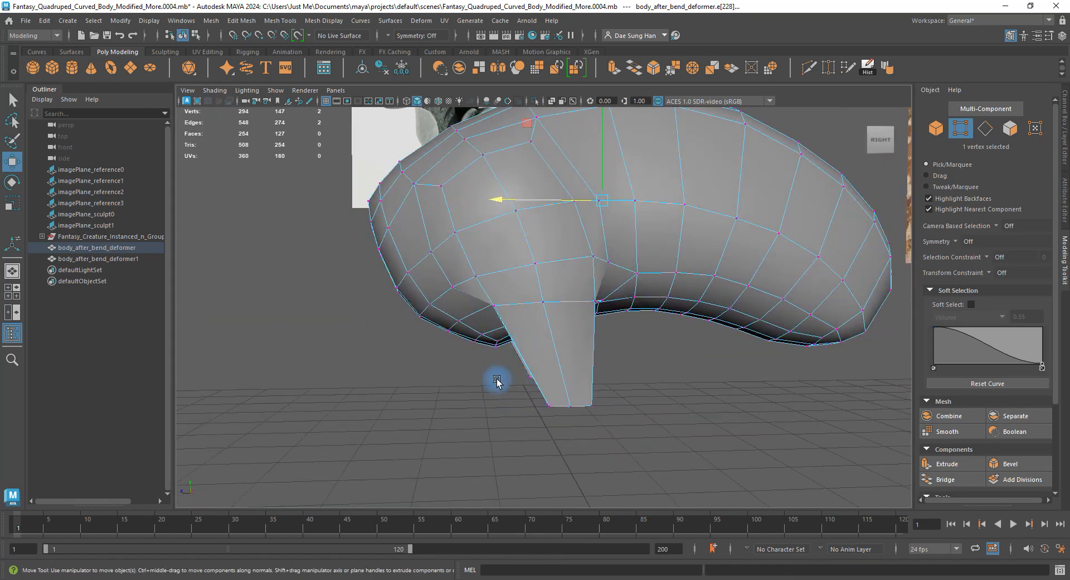
Reposition the leg-tip and shoulder vertices, checking side and front views smoothed and as cage.
alt+drag(537, 427, 472, 414)
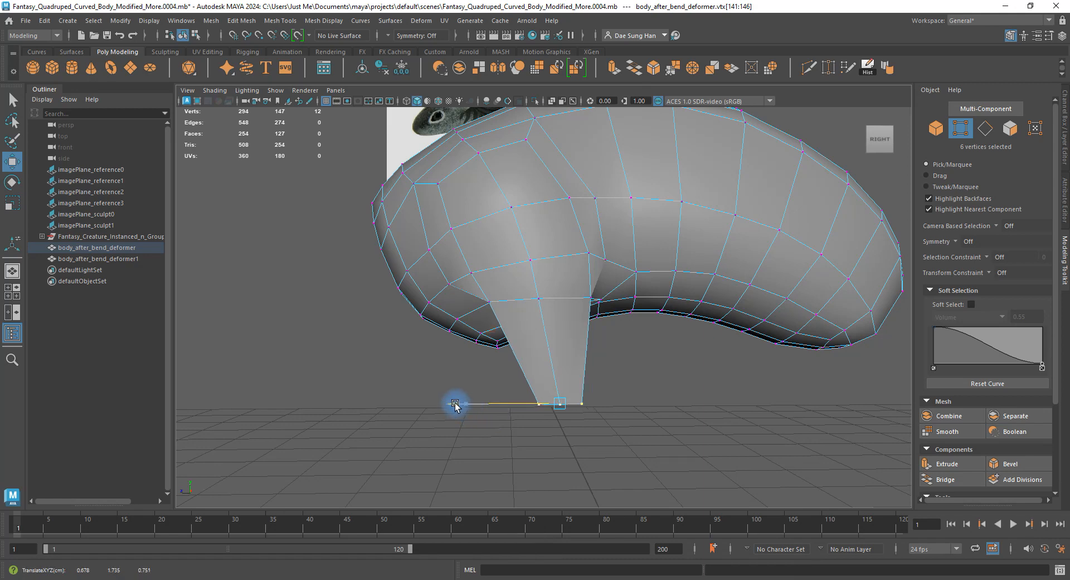
key(3)
alt+drag(523, 346, 569, 305)
key(1)
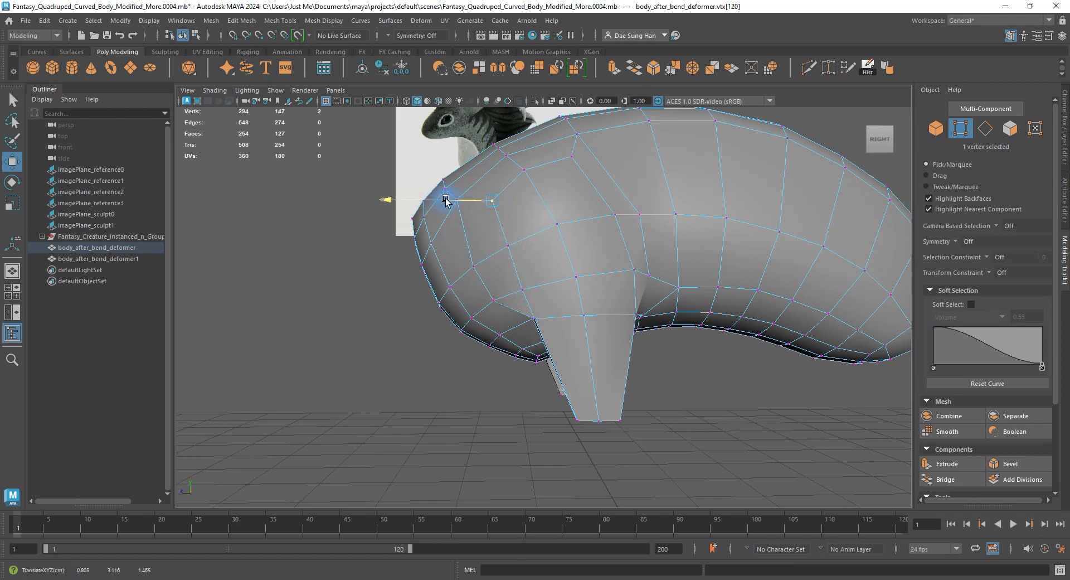
alt+drag(504, 190, 533, 202)
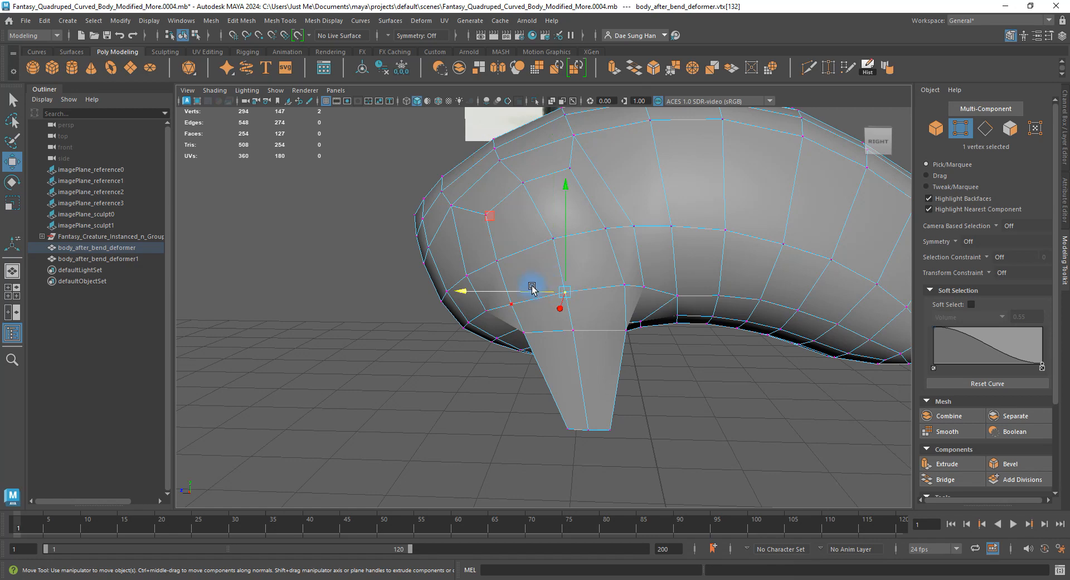
alt+drag(531, 290, 575, 281)
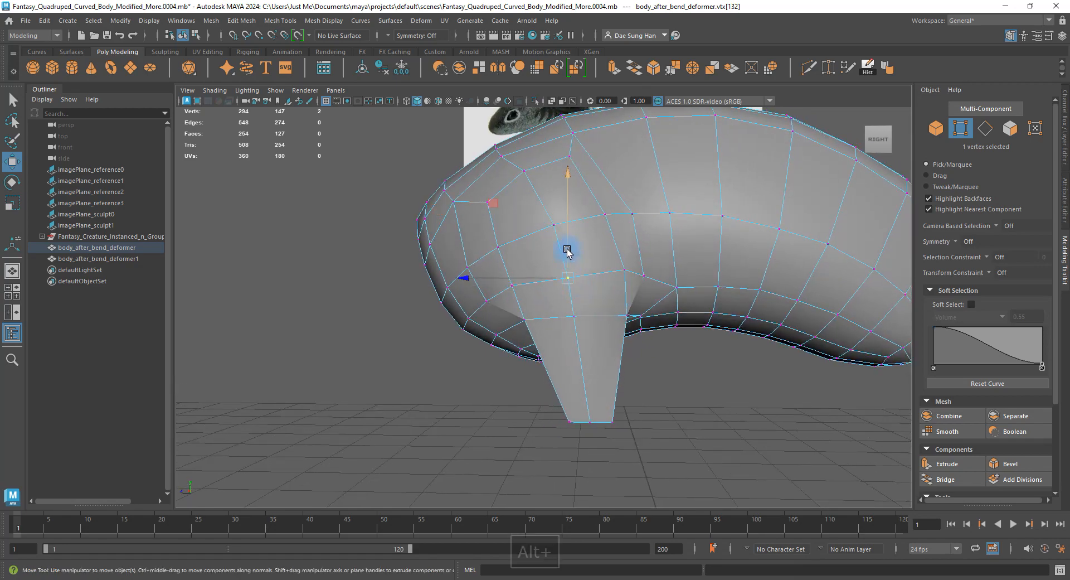
alt+drag(569, 246, 470, 202)
Shift-select two edges on the front leg and preview the body smoothed.
click(566, 303)
shift+click(549, 287)
key(3)
Add another leg edge and move the edges so the leg tapers to a narrow tip.
key(1)
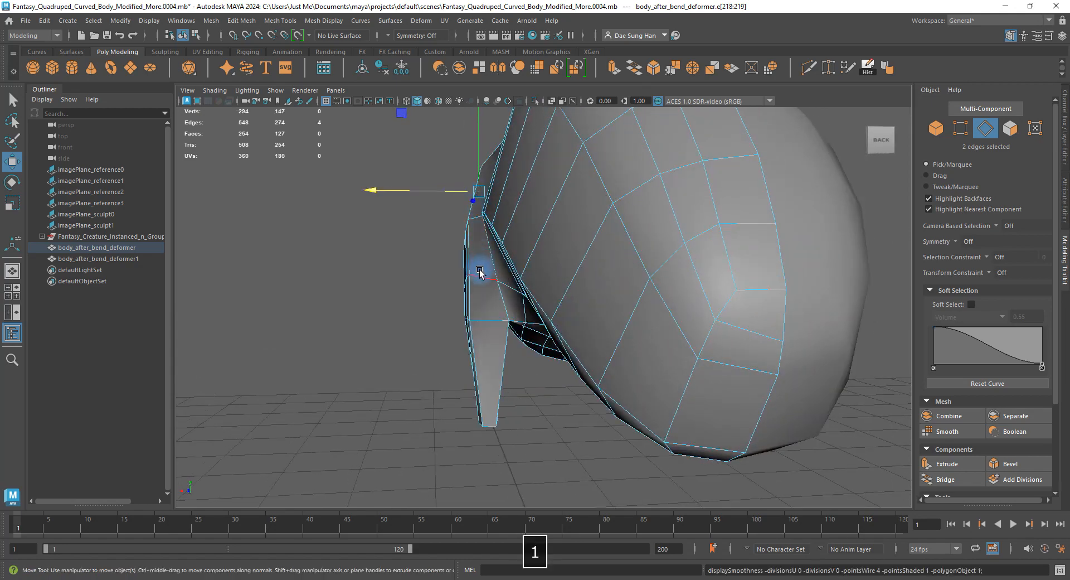
alt+drag(479, 272, 485, 249)
key(3)
key(1)
shift+click(621, 255)
alt+right_drag(485, 249, 675, 289)
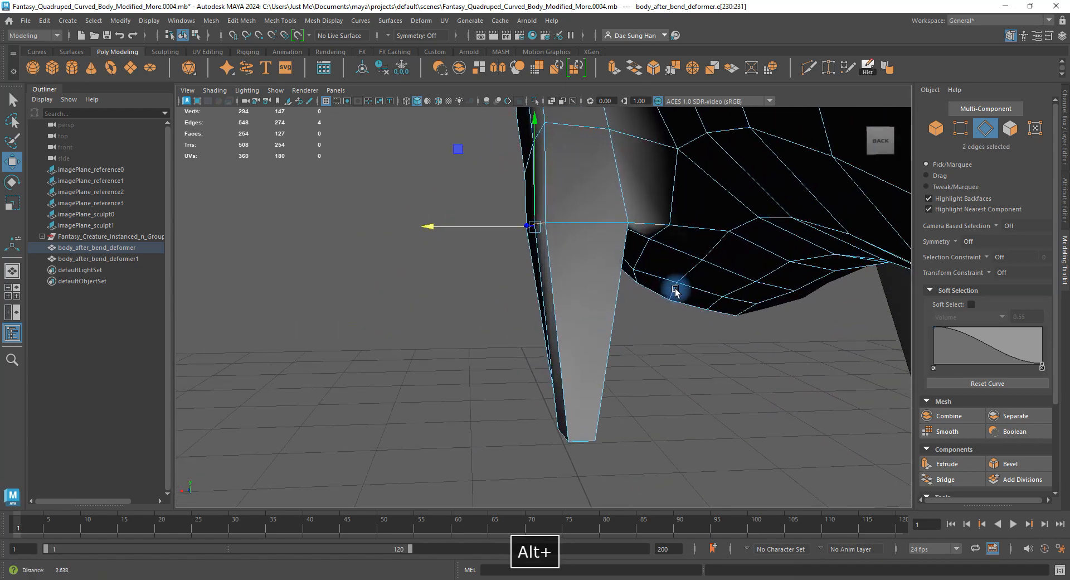
alt+drag(675, 290, 499, 330)
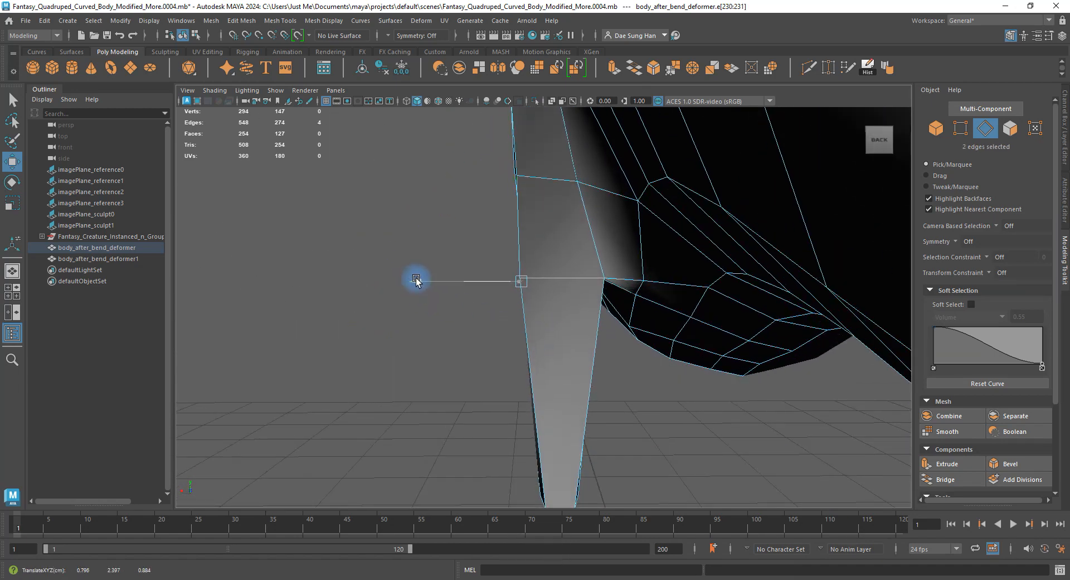
alt+drag(421, 285, 480, 262)
Check the smoothed result, clear the edge selection and reselect the body mesh.
key(1)
key(3)
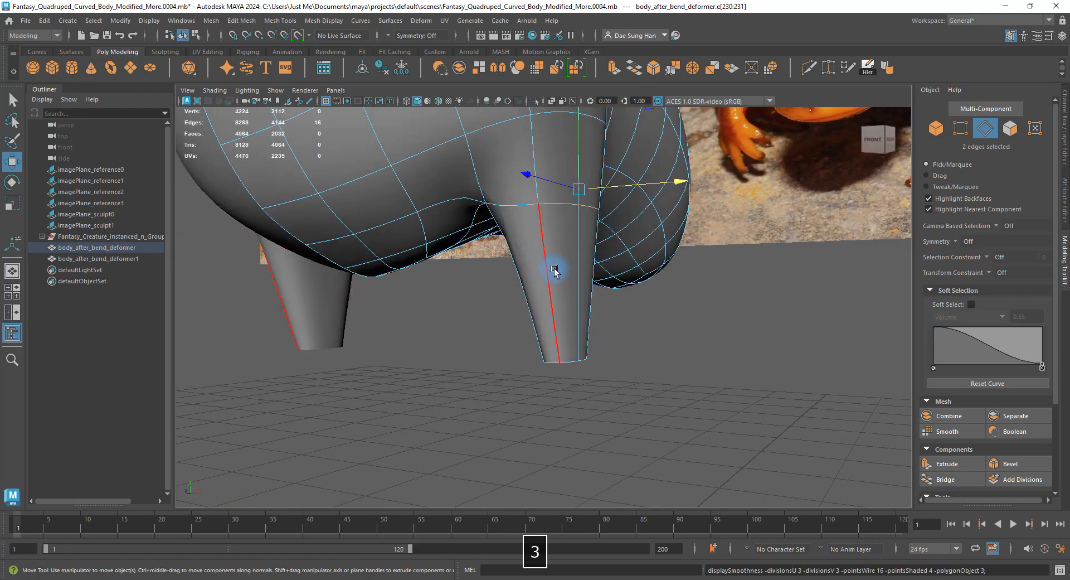
click(735, 346)
alt+drag(736, 346, 447, 258)
alt+right_drag(446, 258, 514, 279)
click(499, 306)
Reframe the body toward the front legs, comparing cage and smooth preview, then select the mesh.
key(1)
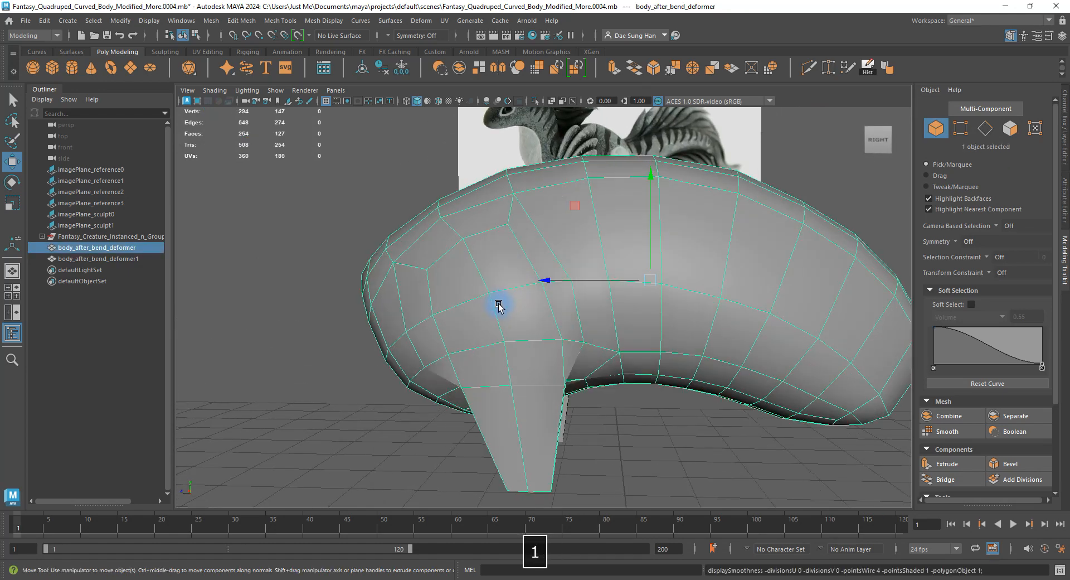
alt+middle_drag(615, 200, 576, 322)
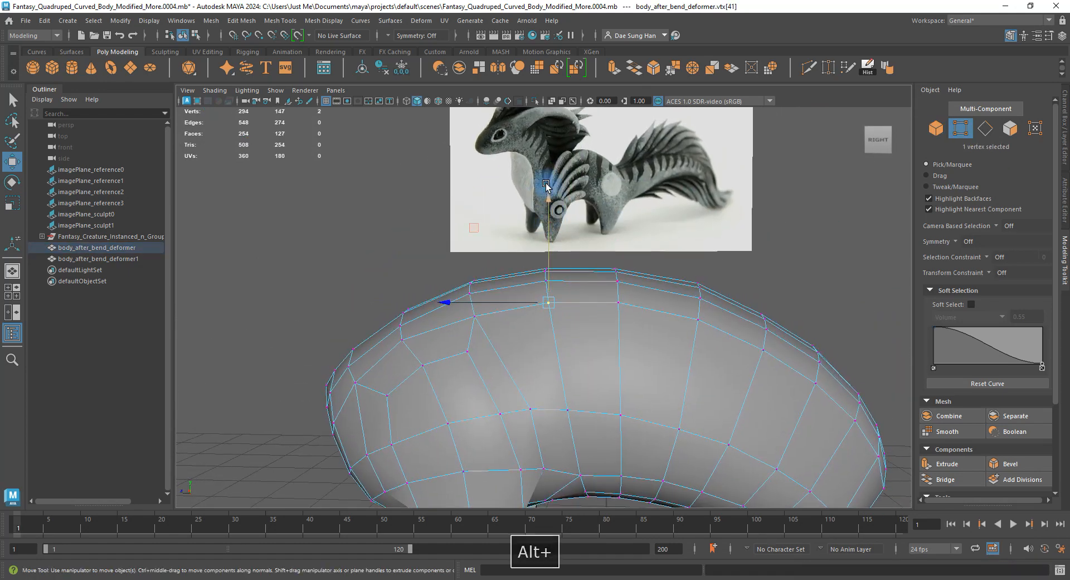
right_drag(484, 392, 512, 366)
key(3)
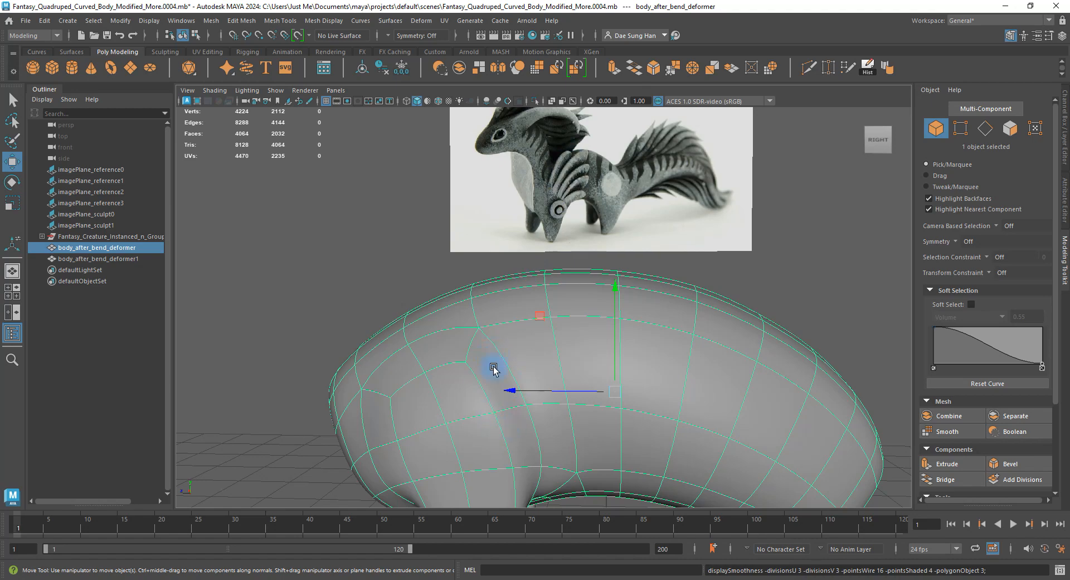
mouse_move(491, 368)
alt+mouse_down()
mouse_move(487, 292)
mouse_move(530, 303)
mouse_move(494, 303)
mouse_move(509, 246)
mouse_move(492, 303)
mouse_move(563, 256)
mouse_move(692, 214)
mouse_move(717, 287)
mouse_move(767, 297)
mouse_move(549, 301)
mouse_move(585, 328)
mouse_move(564, 362)
mouse_move(700, 375)
mouse_move(600, 341)
mouse_move(556, 363)
mouse_move(618, 350)
mouse_move(499, 365)
alt+mouse_up()
key(1)
key(3)
click(694, 388)
alt+middle_drag(499, 365, 558, 267)
alt+right_drag(558, 267, 641, 332)
click(547, 299)
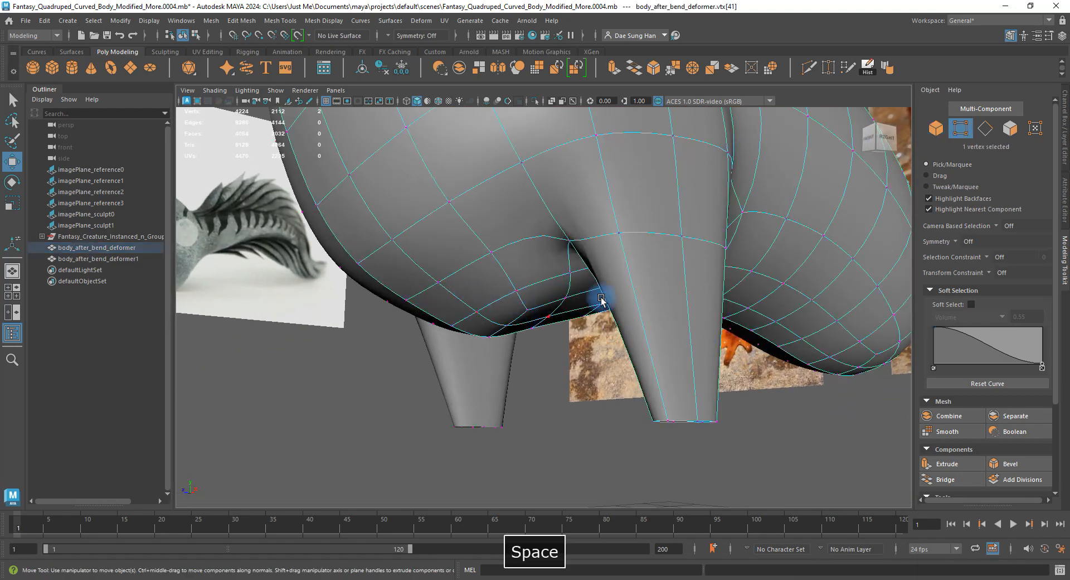
In the maximized side view, pull the chest-underside vertices above the front leg into a smoother arc.
key(space)
key(space)
alt+middle_drag(390, 279, 480, 327)
alt+right_drag(480, 327, 629, 307)
alt+middle_drag(630, 306, 543, 353)
key(1)
key(3)
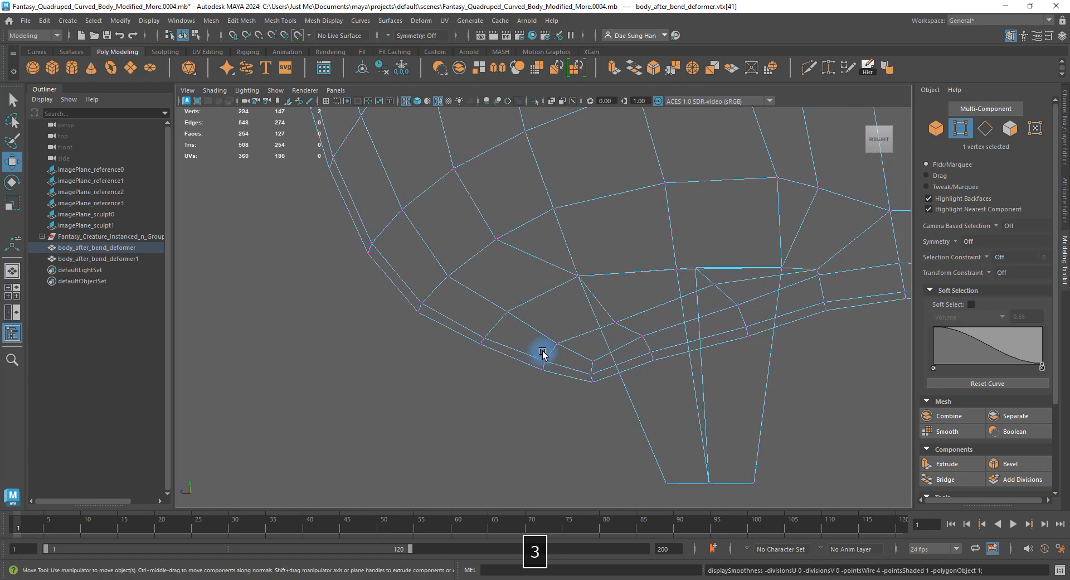
key(1)
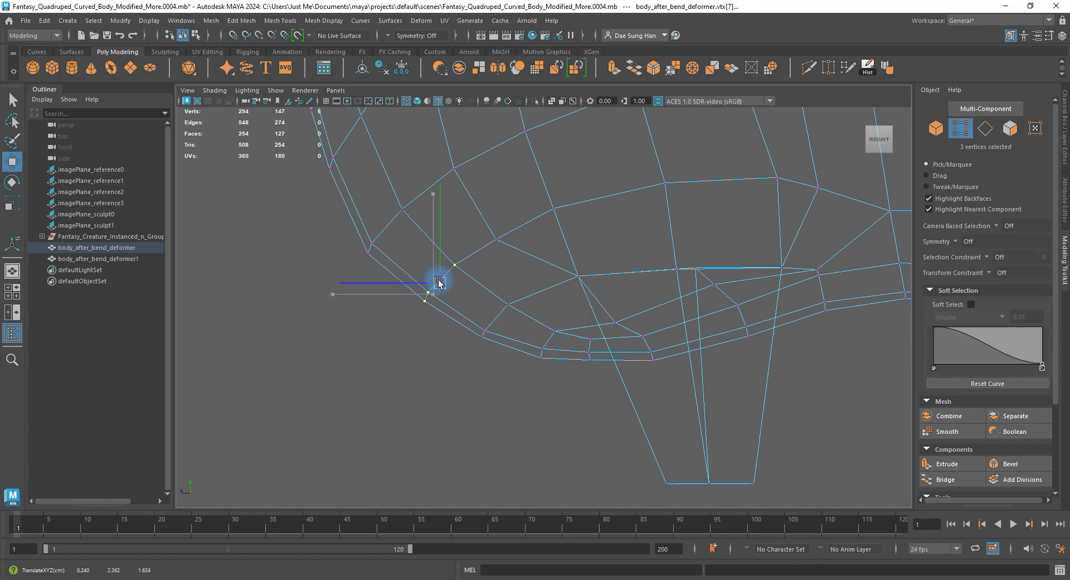
alt+middle_drag(473, 233, 487, 338)
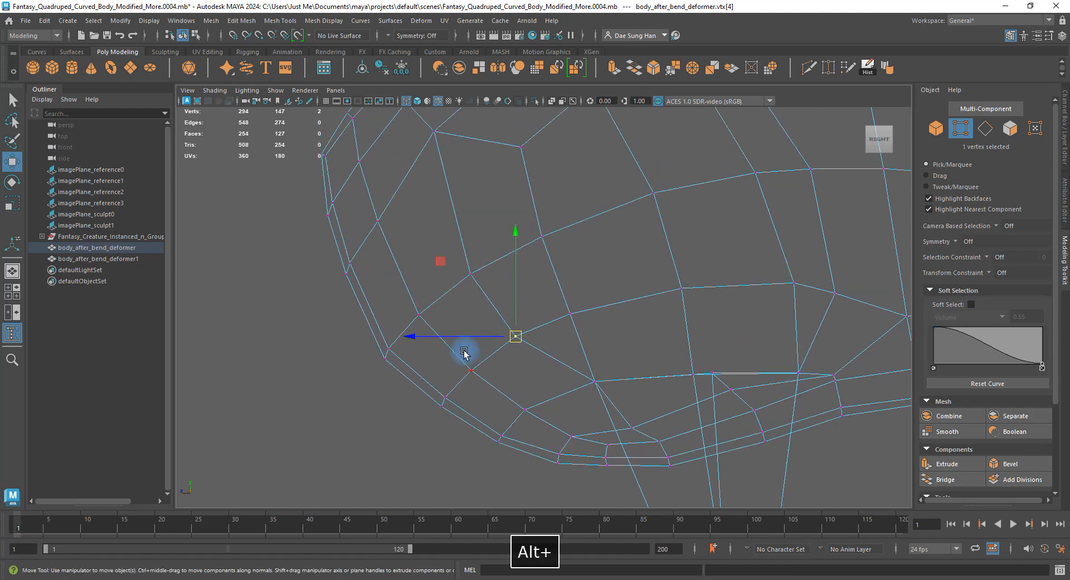
alt+right_drag(466, 352, 595, 266)
alt+middle_drag(595, 266, 563, 316)
key(1)
key(3)
key(space)
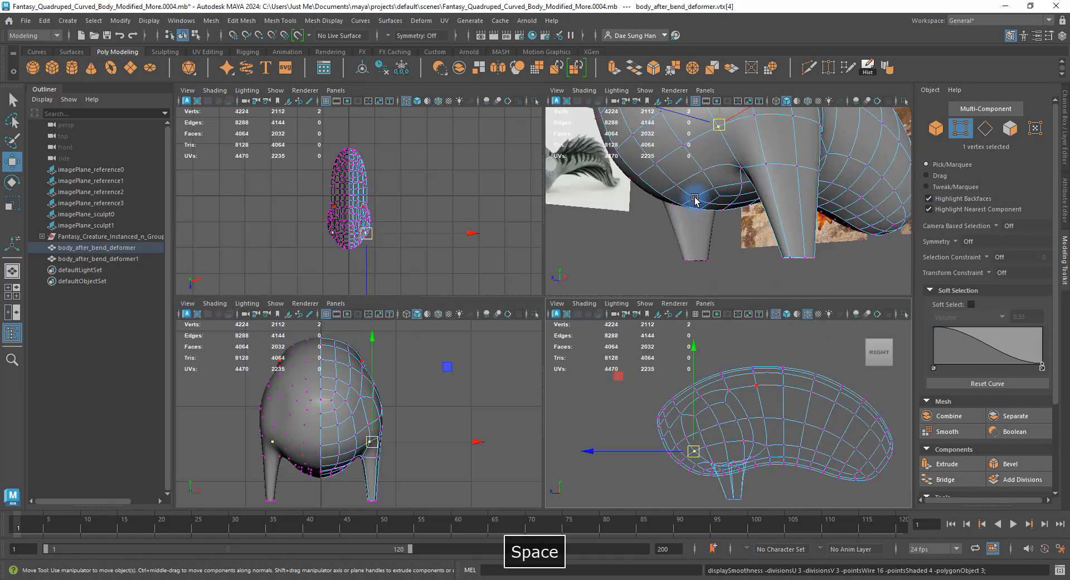
Maximize the perspective view and orbit to a low front angle on the selected body.
key(space)
alt+drag(707, 217, 587, 239)
right_drag(587, 239, 676, 220)
click(720, 329)
alt+drag(720, 329, 552, 260)
click(556, 274)
right_drag(551, 260, 549, 237)
Select two edges at the front leg's tip and move them to refine the taper.
key(1)
alt+drag(536, 282, 580, 270)
alt+right_drag(580, 269, 708, 398)
shift+click(528, 302)
alt+drag(528, 303, 641, 355)
key(3)
drag(633, 293, 633, 294)
alt+right_drag(585, 279, 523, 270)
alt+middle_drag(580, 273, 590, 327)
alt+right_drag(589, 328, 561, 350)
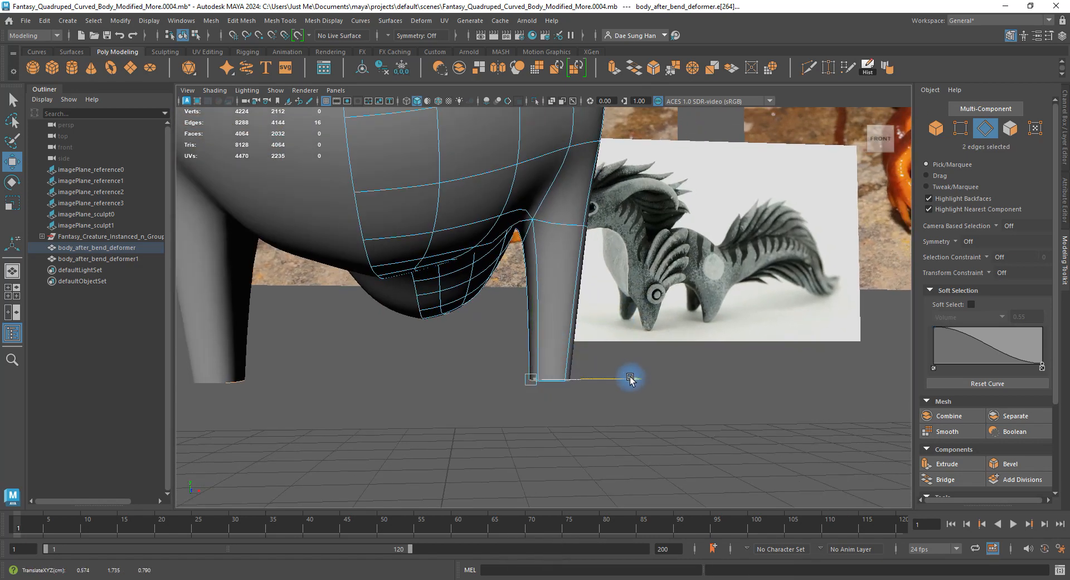
Add a rim edge of the leg opening, then reposition a leg vertex in vertex mode.
alt+drag(630, 378, 408, 356)
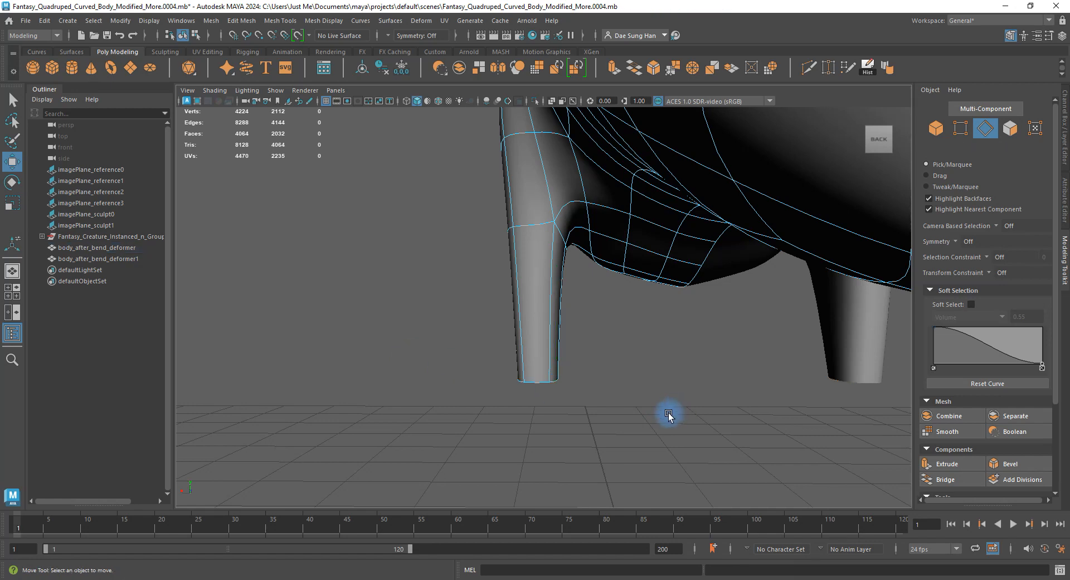
alt+drag(669, 416, 700, 399)
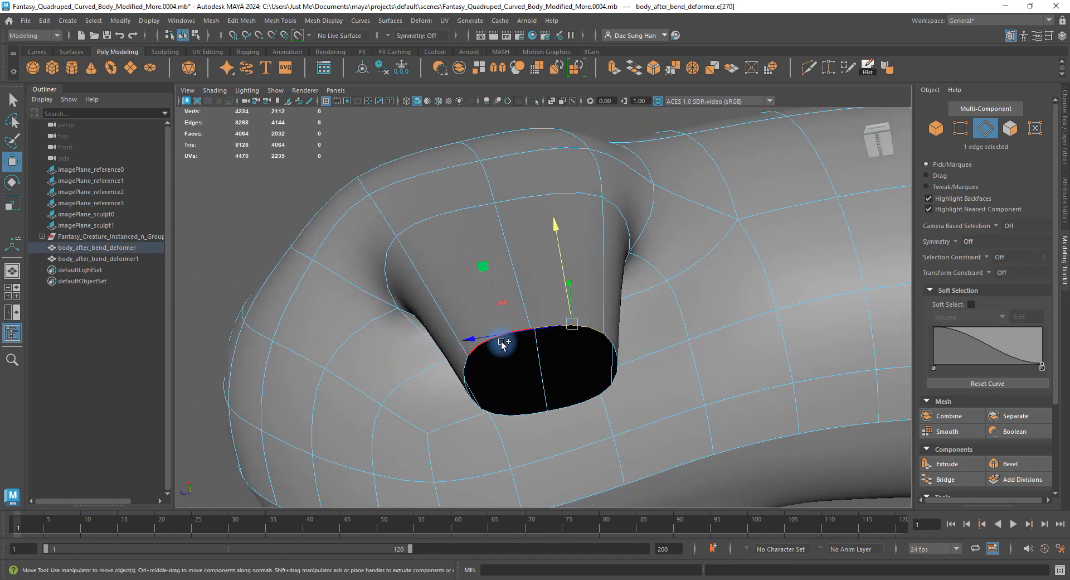
shift+click(483, 349)
alt+drag(482, 348, 623, 295)
key(F9)
click(479, 196)
click(594, 301)
click(641, 279)
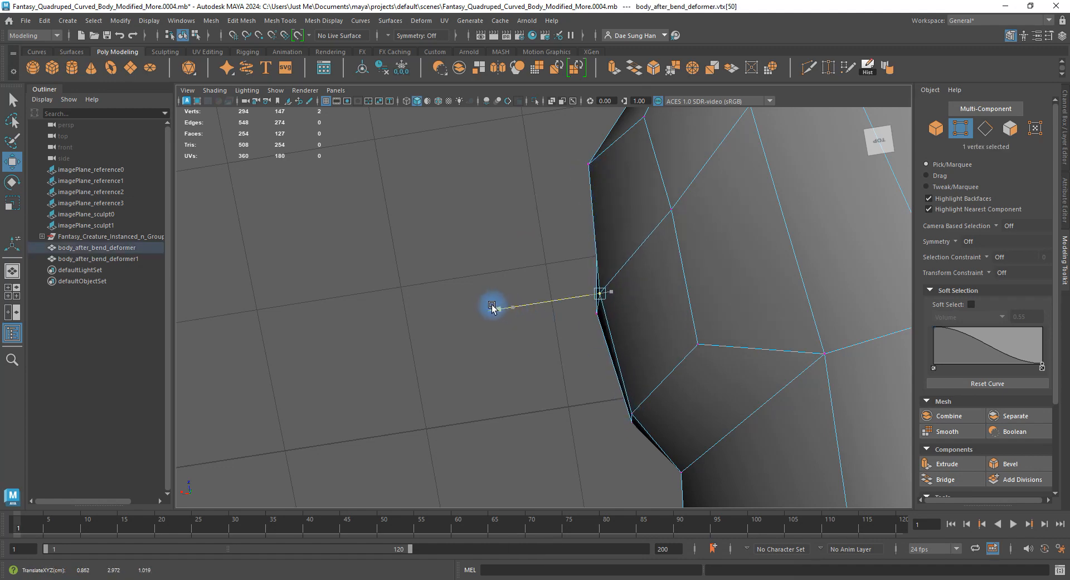
Zoom in on the leg junction and nudge the vertex where the leg meets the body.
alt+drag(492, 307, 536, 222)
alt+drag(531, 270, 537, 247)
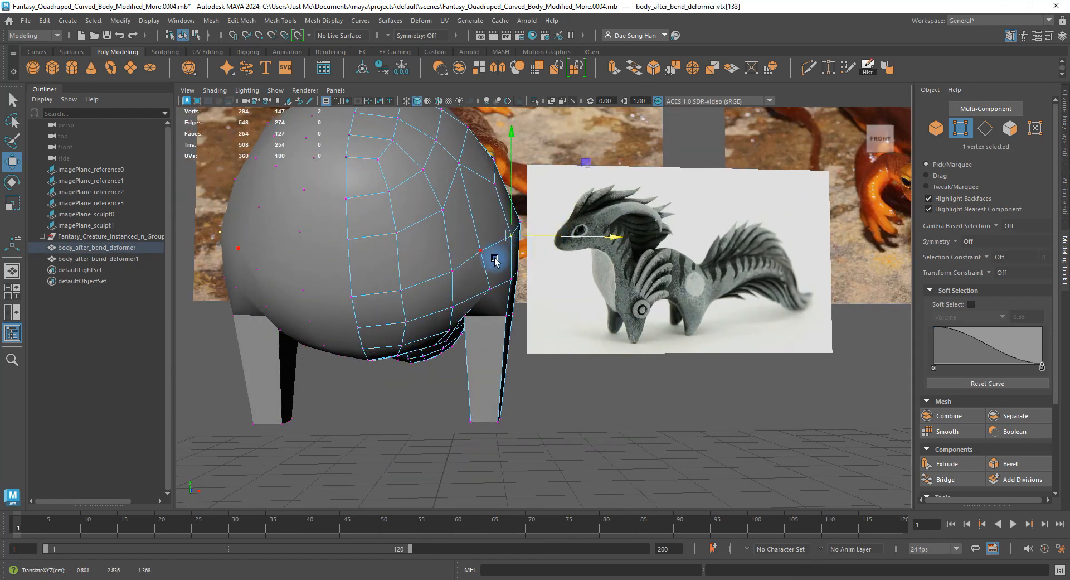
alt+drag(520, 251, 453, 275)
key(3)
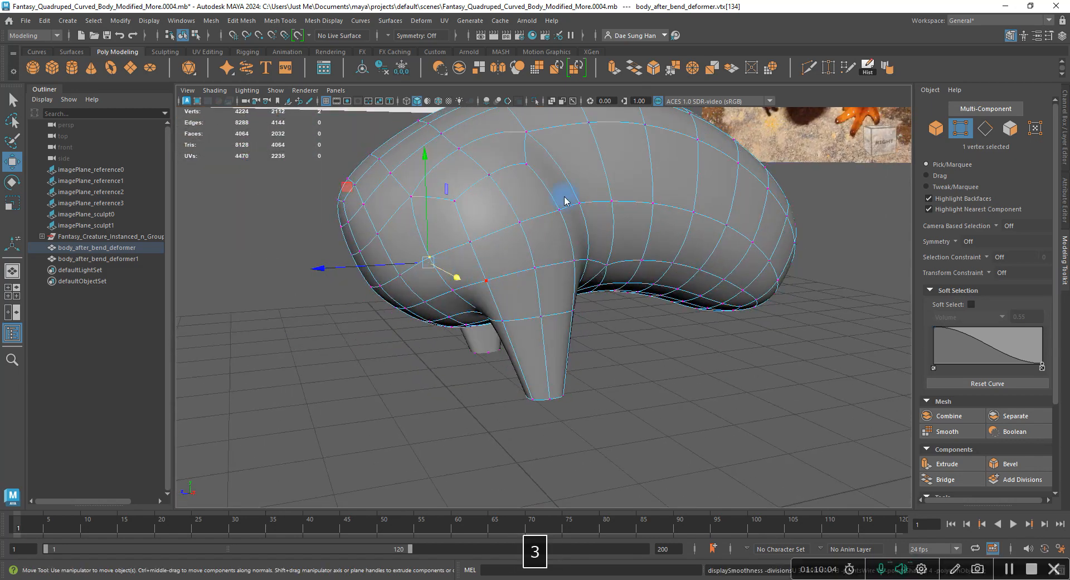
click(801, 346)
alt+drag(801, 347, 594, 327)
click(580, 347)
key(1)
alt+drag(587, 329, 581, 329)
alt+right_drag(587, 315, 538, 334)
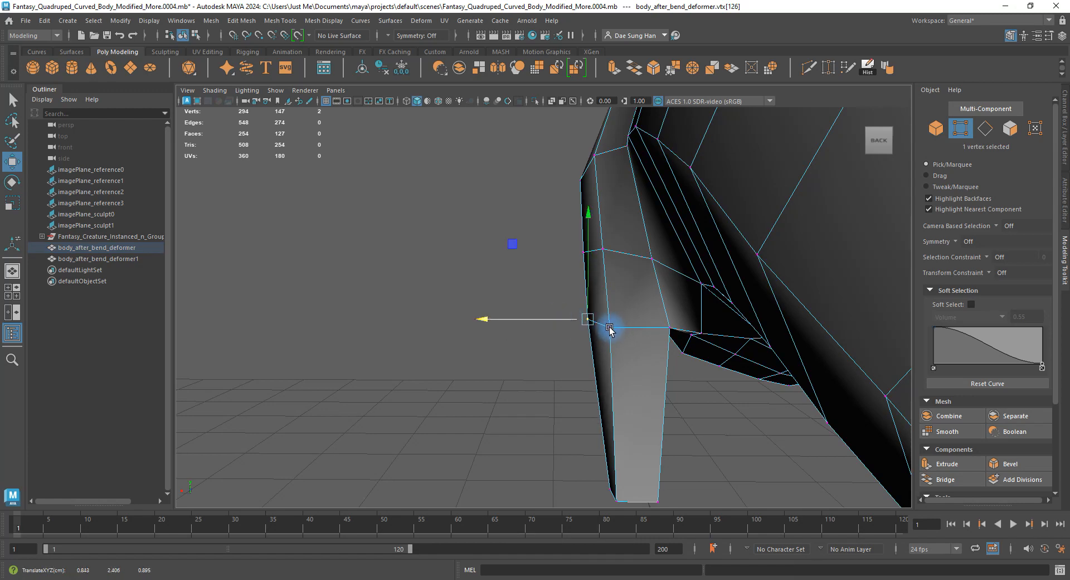
click(609, 328)
click(506, 279)
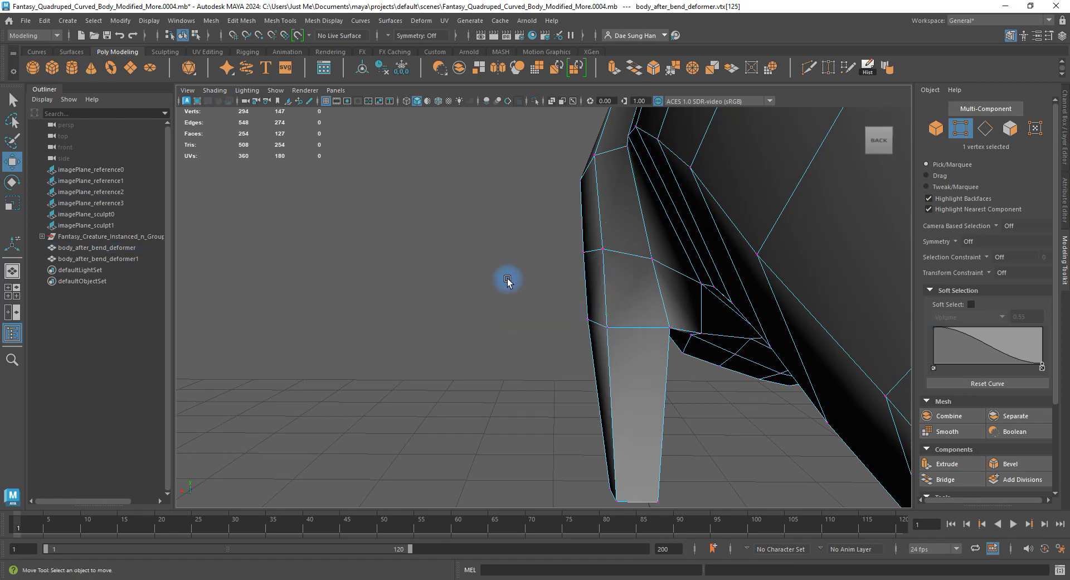
Review the 127-face body in smooth and cage views from a side-top angle.
alt+drag(507, 279, 653, 330)
key(3)
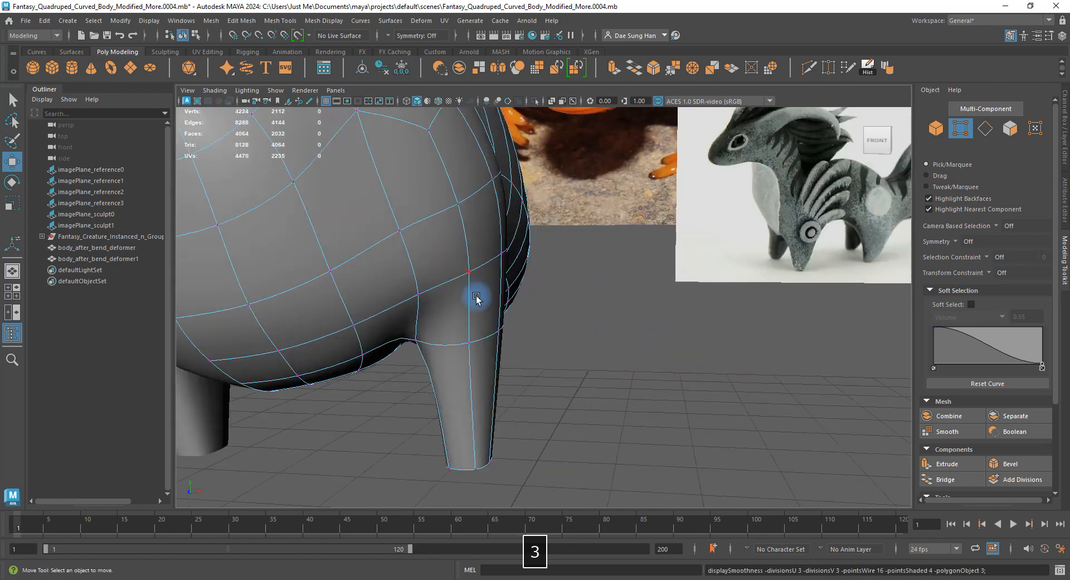
right_drag(478, 300, 594, 255)
click(651, 325)
alt+right_drag(652, 325, 377, 308)
alt+drag(594, 279, 580, 274)
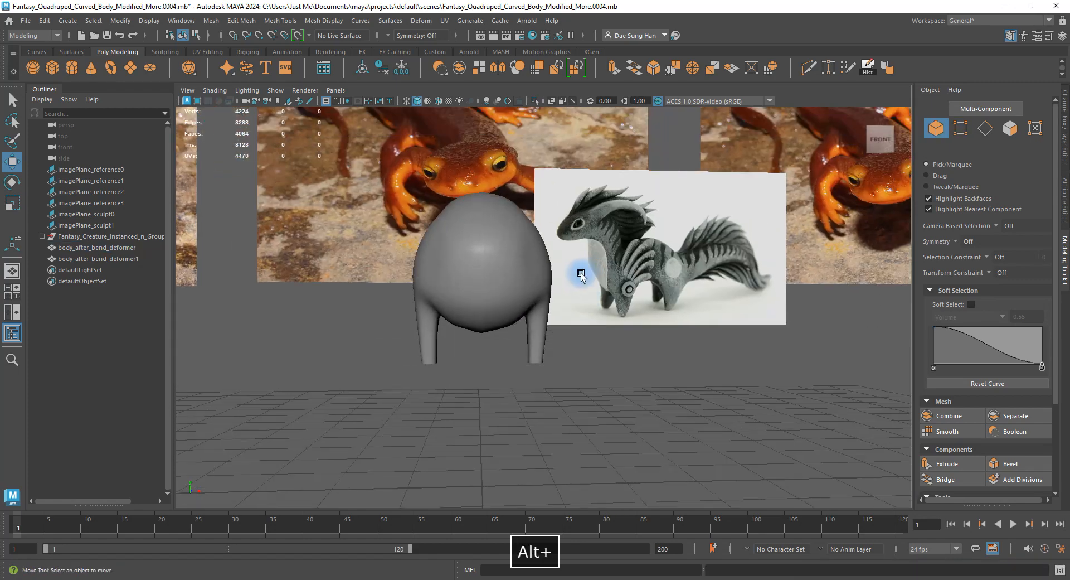
alt+middle_drag(581, 275, 620, 279)
alt+right_drag(558, 300, 668, 305)
click(538, 322)
right_drag(538, 323, 481, 320)
key(1)
alt+drag(560, 346, 449, 329)
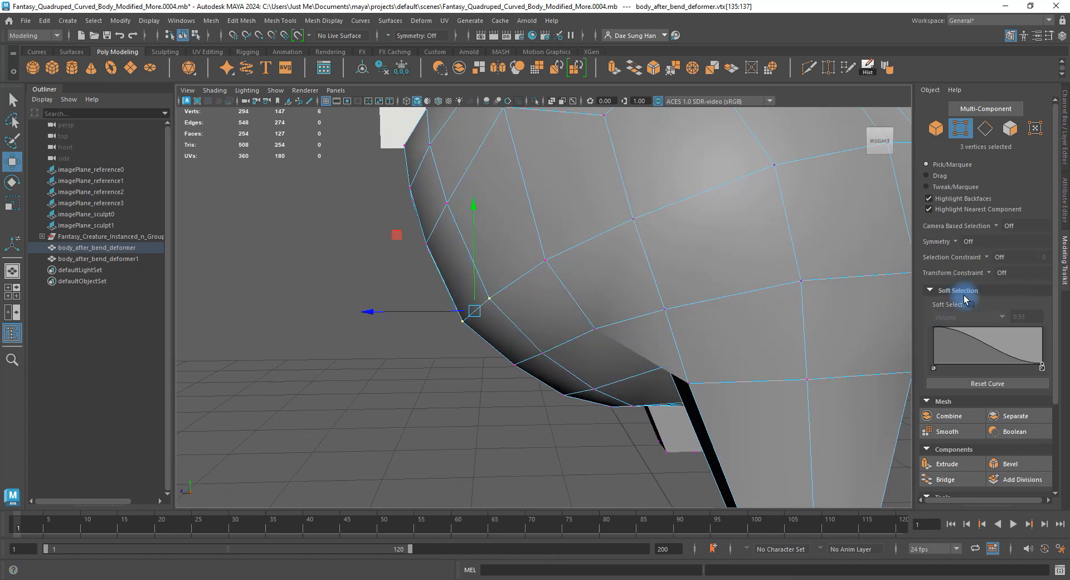
Set Transform Constraint to Edge and slide three shoulder edges along the surface.
click(1021, 287)
alt+drag(879, 292, 485, 297)
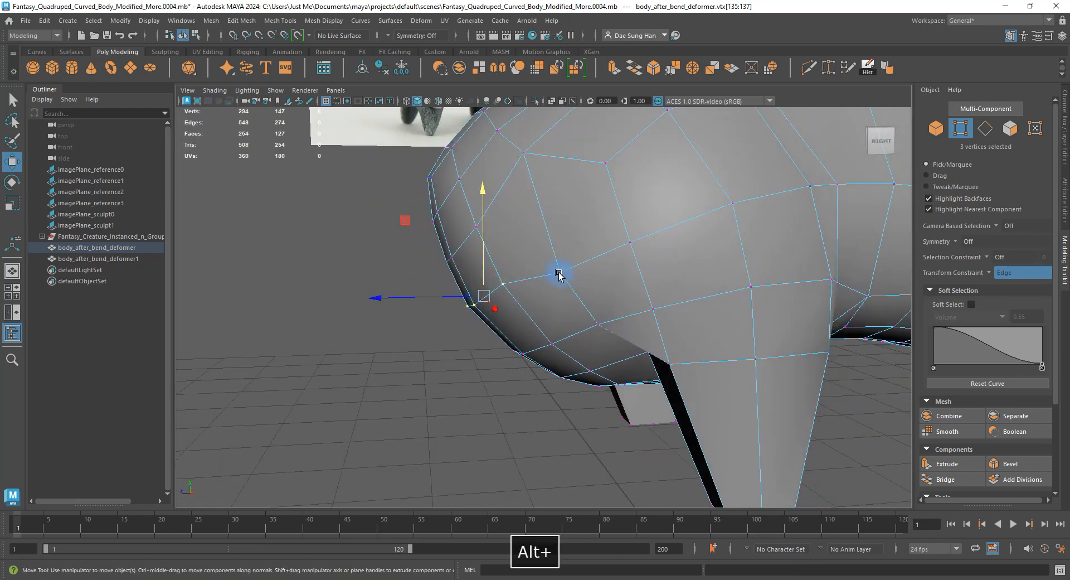
alt+drag(573, 249, 544, 277)
click(540, 337)
shift+click(520, 350)
alt+drag(520, 350, 485, 301)
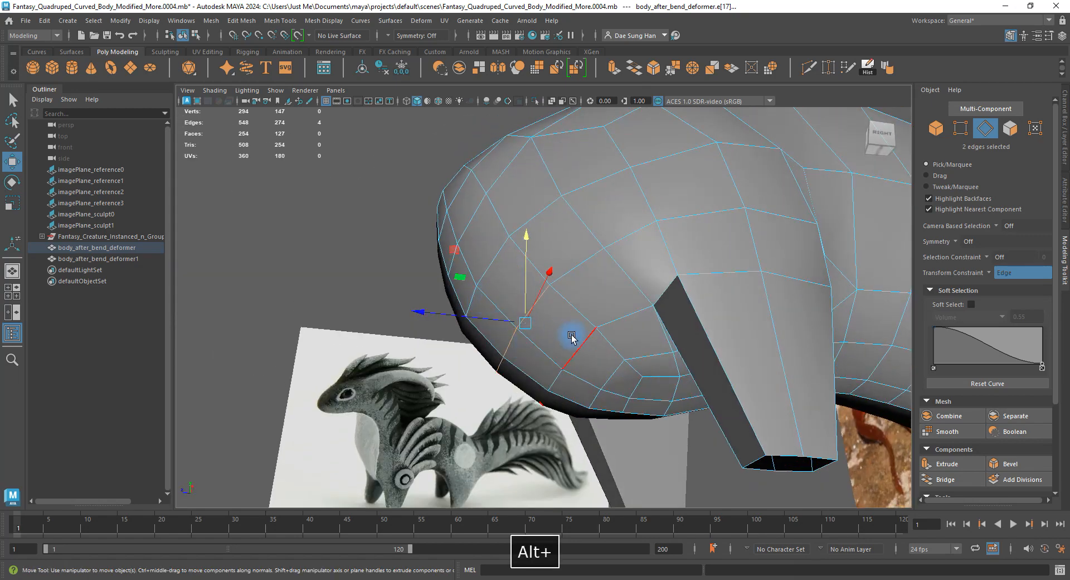
shift+click(556, 380)
alt+drag(556, 380, 522, 276)
key(3)
click(736, 370)
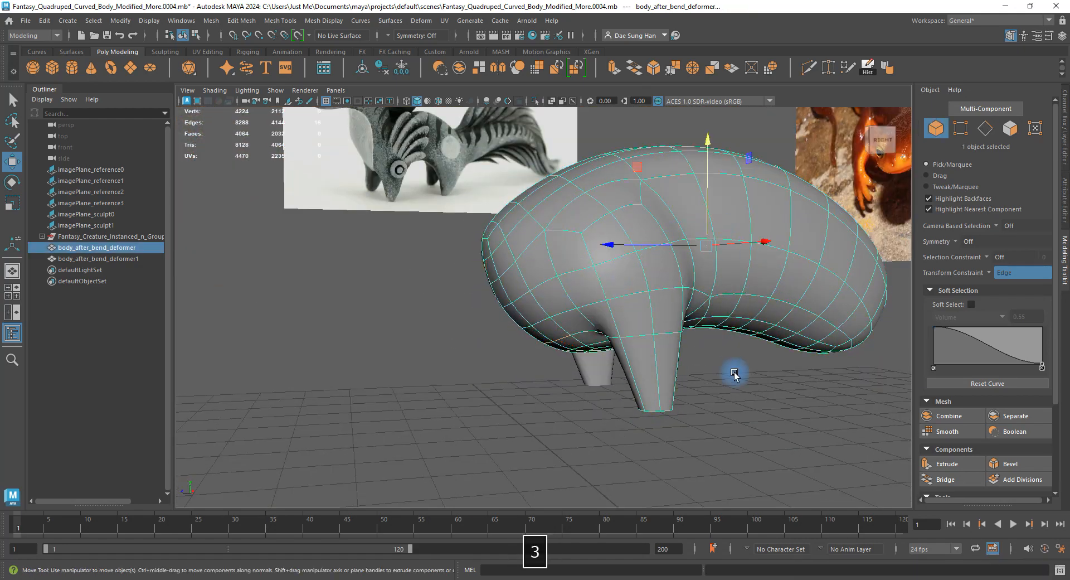
Save the scene incrementally as Fantasy_Quadruped_Curved_Body_Modified_More.0005.mb.
alt+drag(736, 370, 566, 333)
alt+right_drag(566, 333, 578, 356)
click(578, 356)
key(1)
mouse_move(578, 356)
alt+mouse_down()
mouse_move(592, 364)
mouse_move(563, 349)
alt+mouse_up()
alt+right_drag(564, 349, 635, 412)
alt+drag(635, 413, 552, 359)
key(ctrl+alt+s)
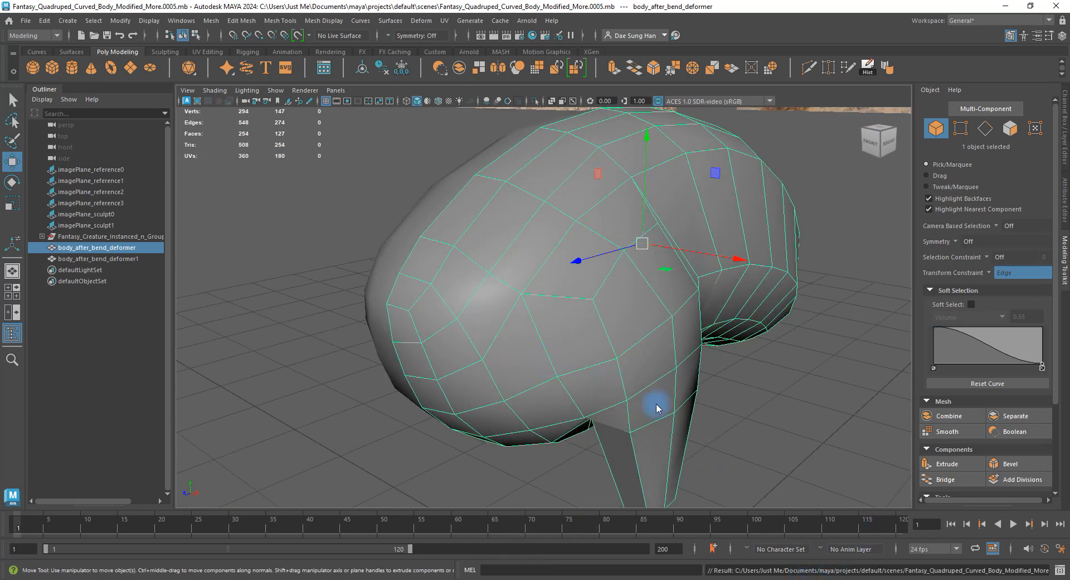
With Multi-Cut, place four cut points across the shoulder faces toward the leg opening.
alt+drag(656, 407, 671, 373)
shift+right_drag(632, 261, 553, 272)
alt+drag(554, 304, 549, 359)
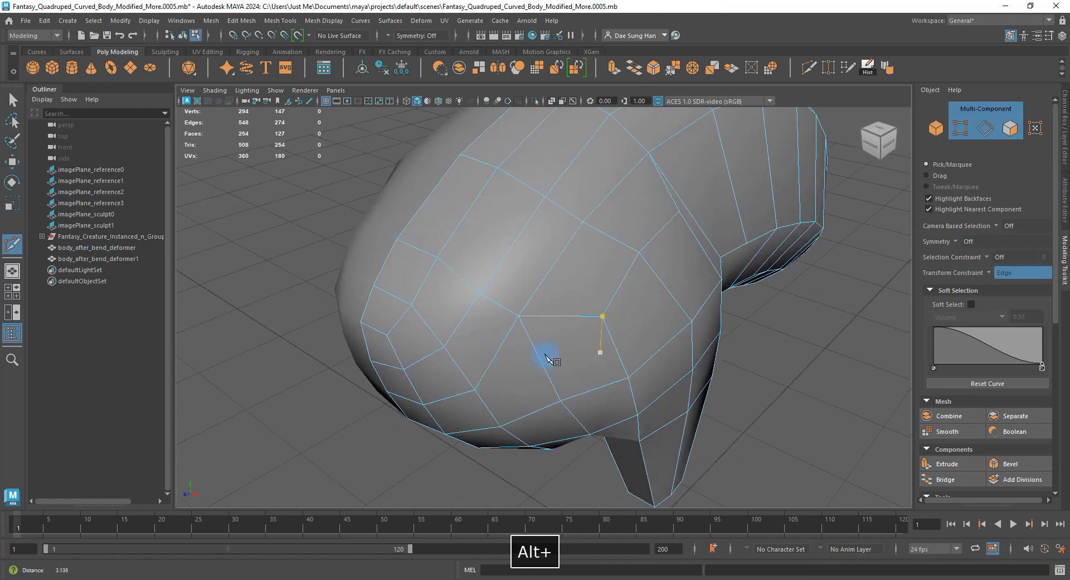
alt+right_drag(545, 355, 499, 361)
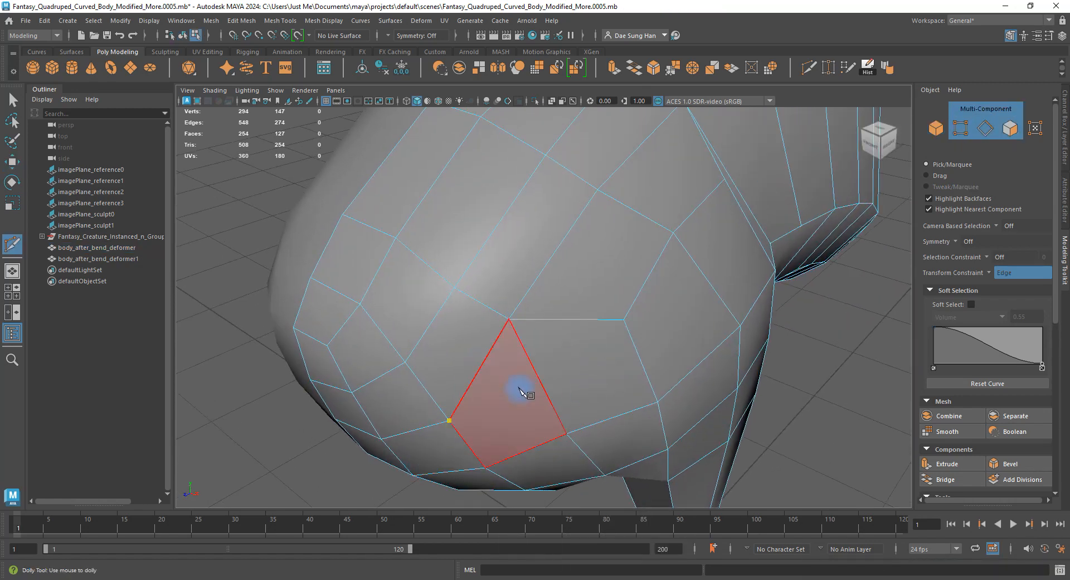
alt+drag(526, 358, 507, 319)
alt+middle_drag(441, 336, 500, 294)
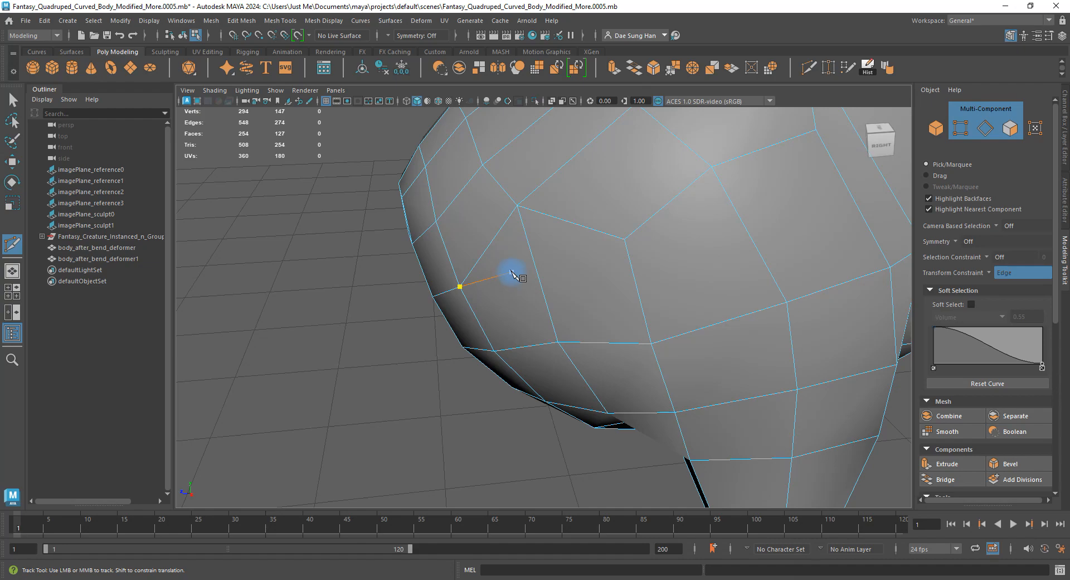
alt+drag(530, 349, 583, 277)
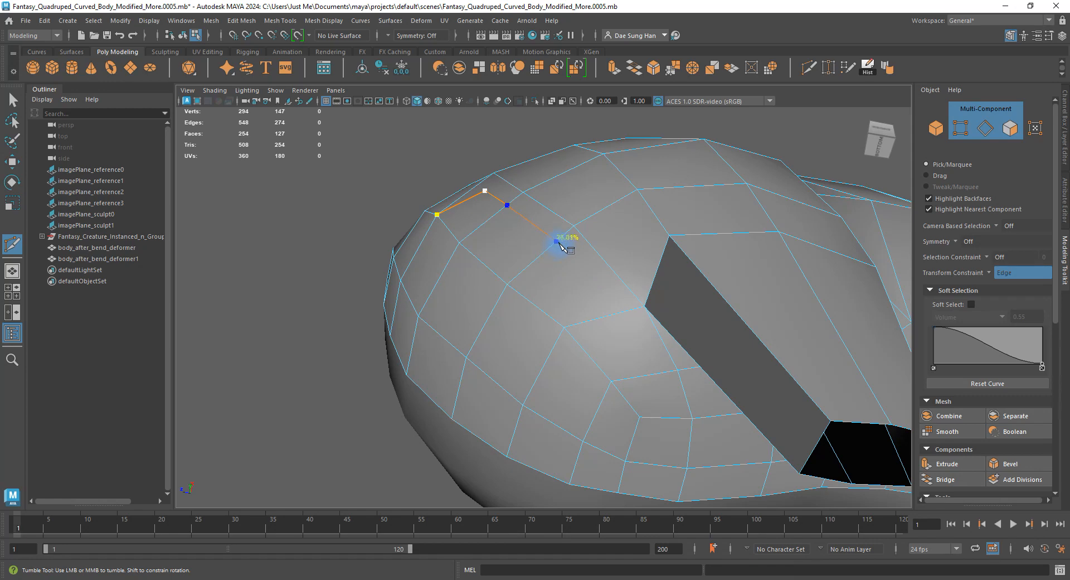
alt+drag(561, 243, 583, 303)
alt+middle_drag(519, 223, 541, 323)
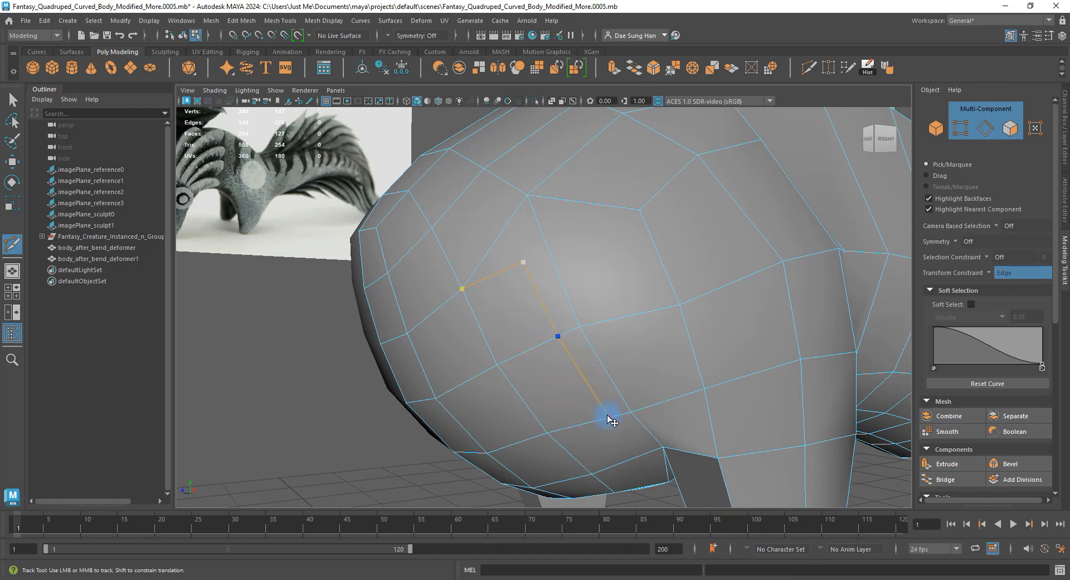
alt+drag(607, 414, 537, 221)
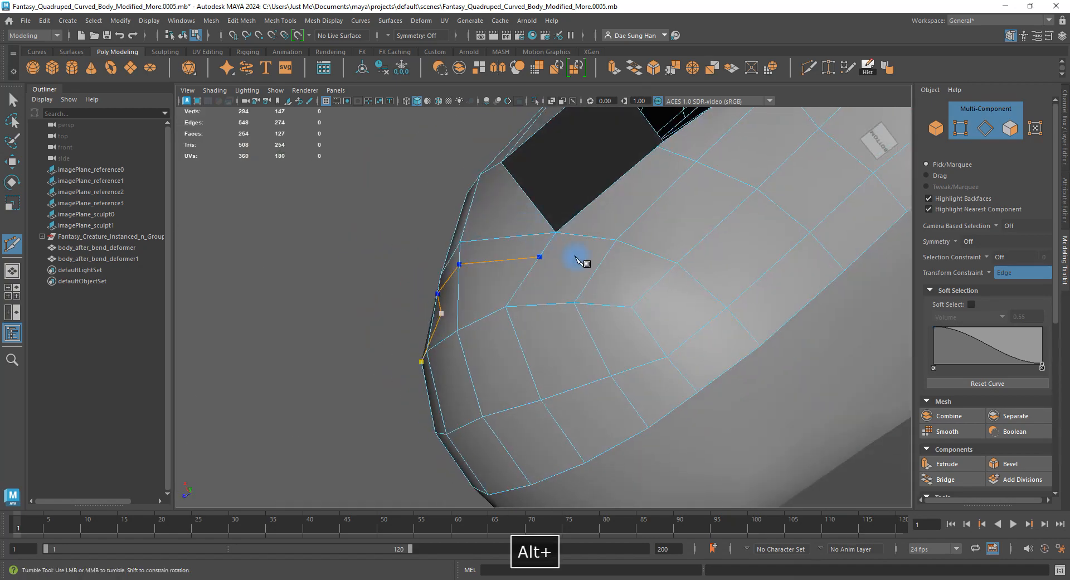
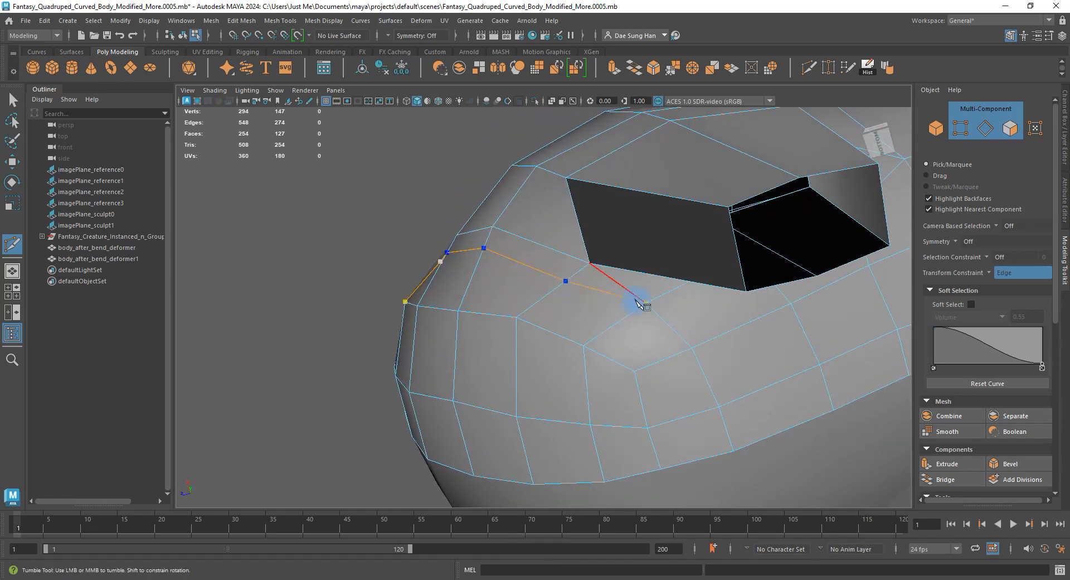
Orbit around the body to inspect the new cut line beside the front leg opening.
alt+drag(602, 326, 569, 312)
alt+right_drag(568, 313, 578, 288)
alt+drag(578, 287, 648, 341)
Nudge vertices near the front leg junction to round the chest, undoing one unwanted move.
key(ctrl+z)
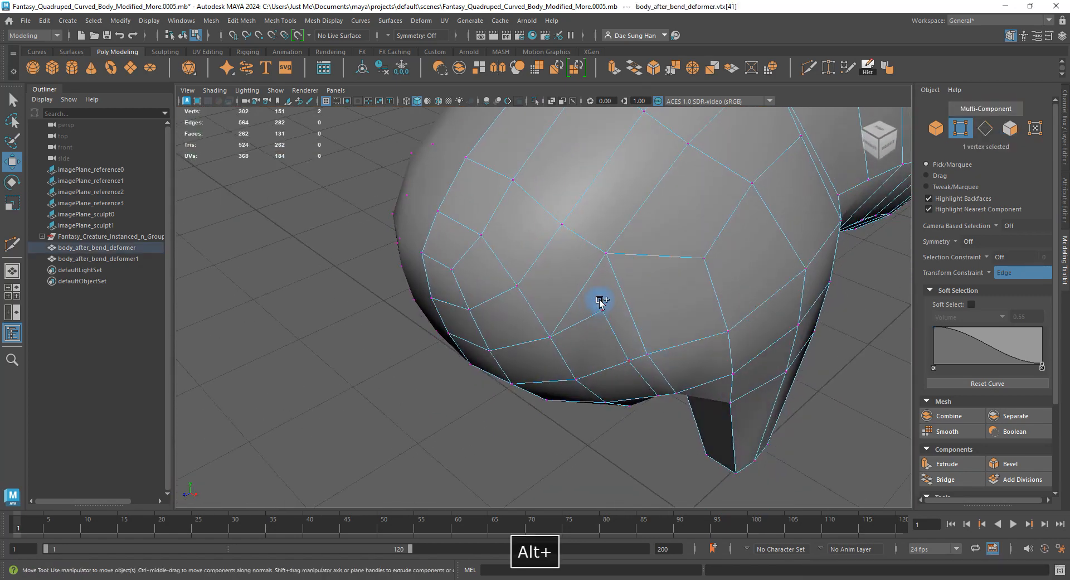
alt+drag(594, 284, 596, 226)
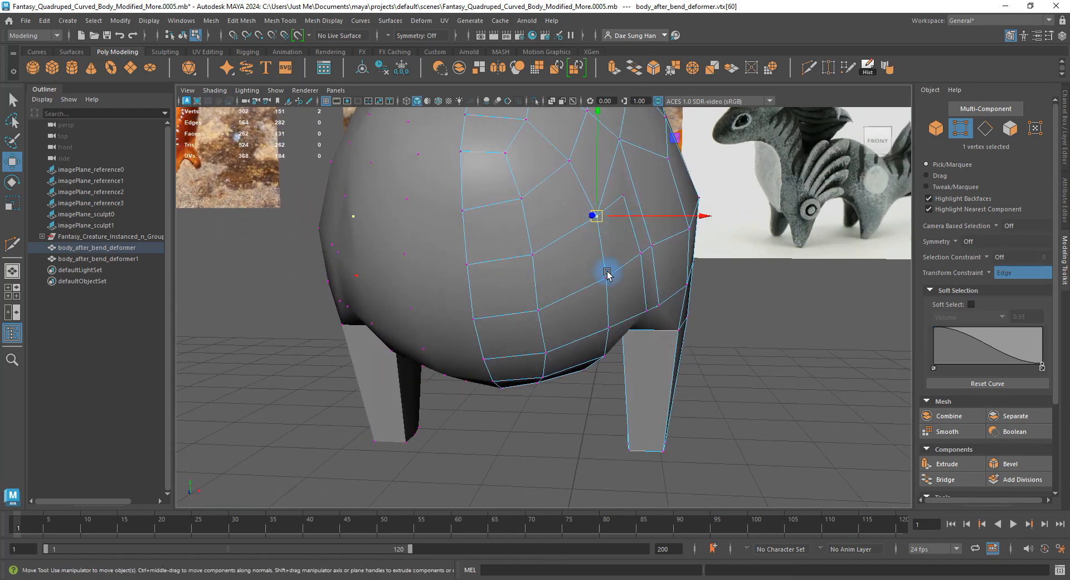
shift+click(608, 329)
alt+drag(608, 329, 595, 426)
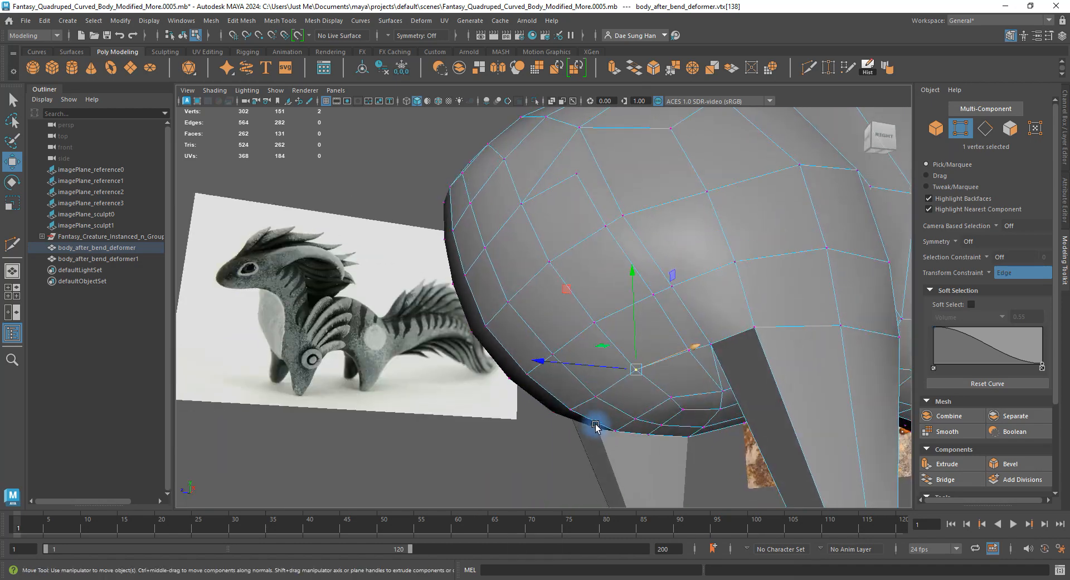
click(652, 304)
alt+drag(651, 303, 681, 302)
key(z)
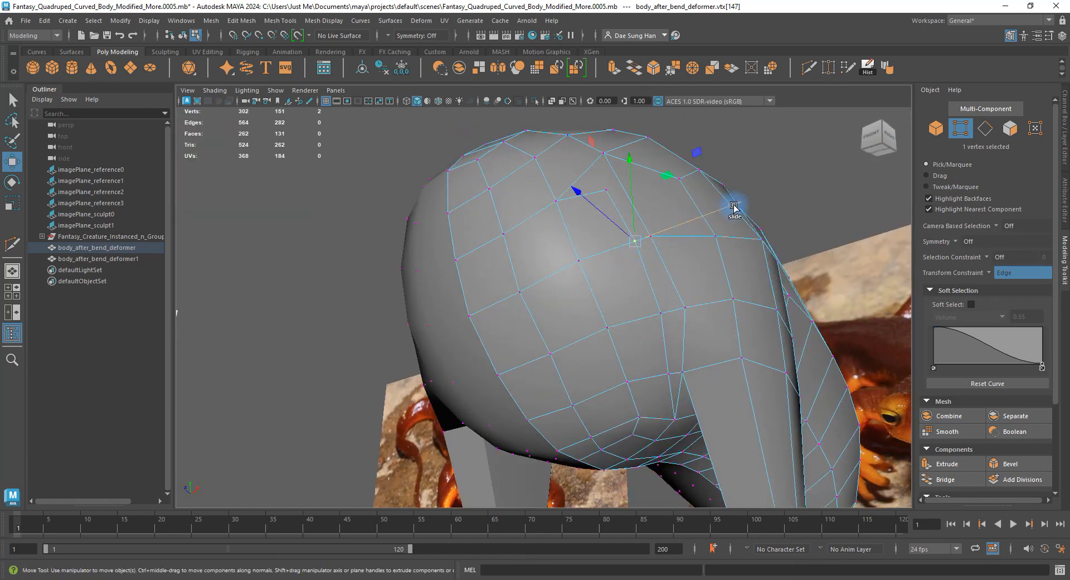
alt+drag(727, 210, 640, 244)
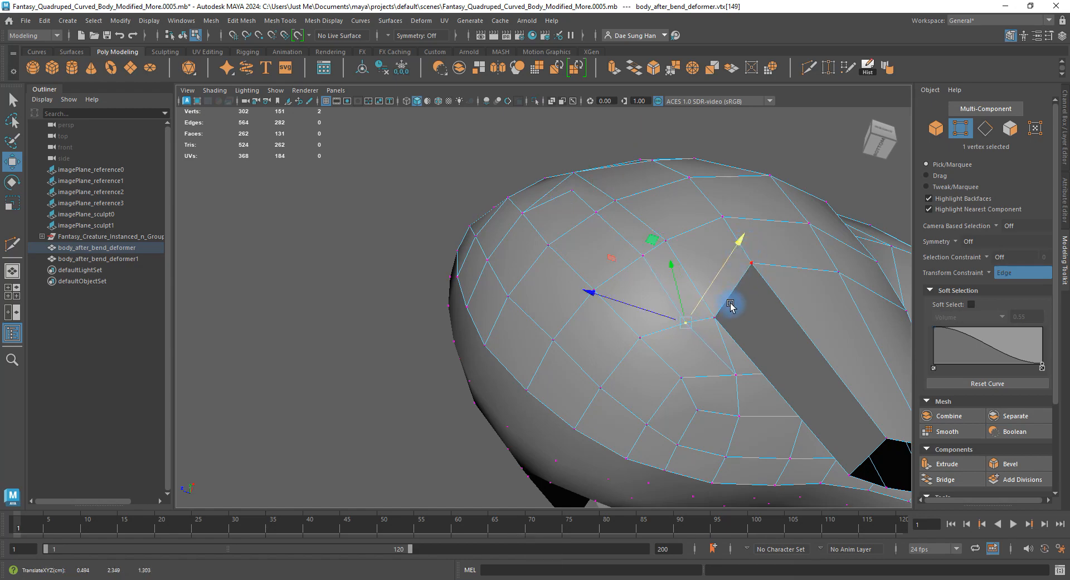
alt+drag(689, 289, 640, 330)
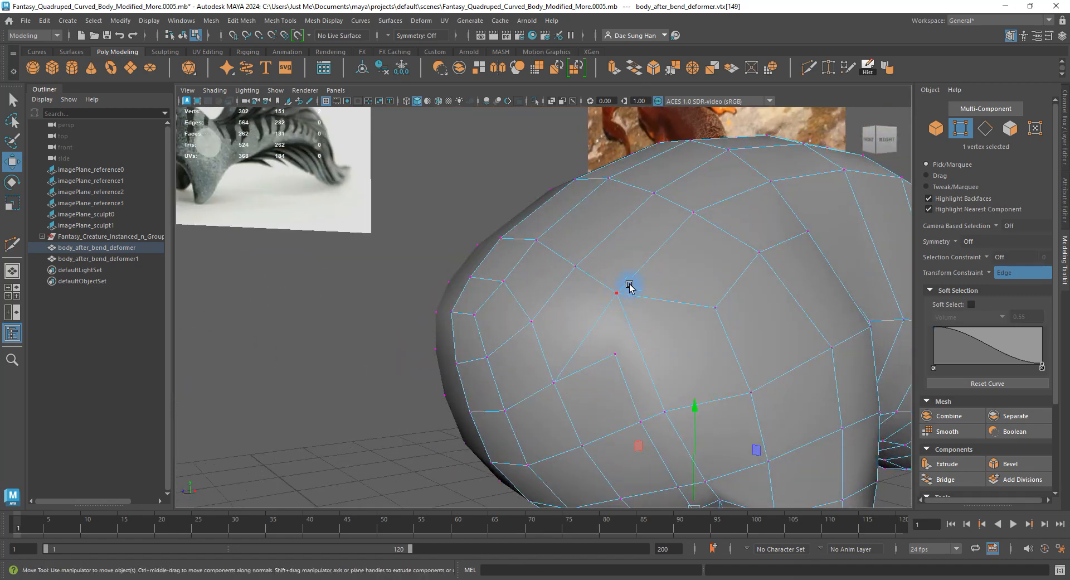
alt+drag(629, 286, 604, 262)
Select a face and the adjacent triangle face near the front leg junction.
click(585, 220)
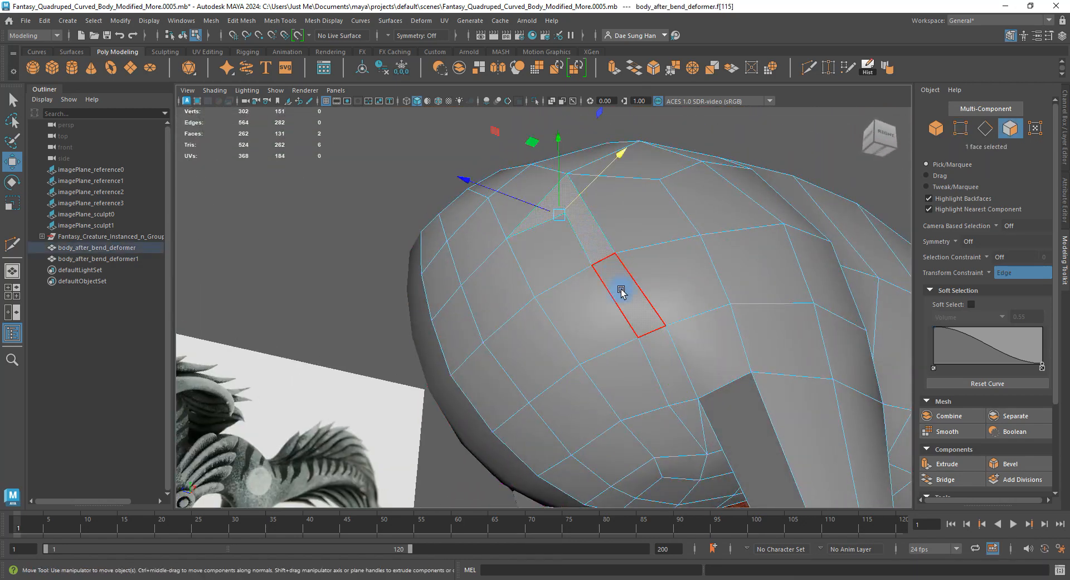
shift+click(689, 427)
alt+drag(689, 427, 735, 373)
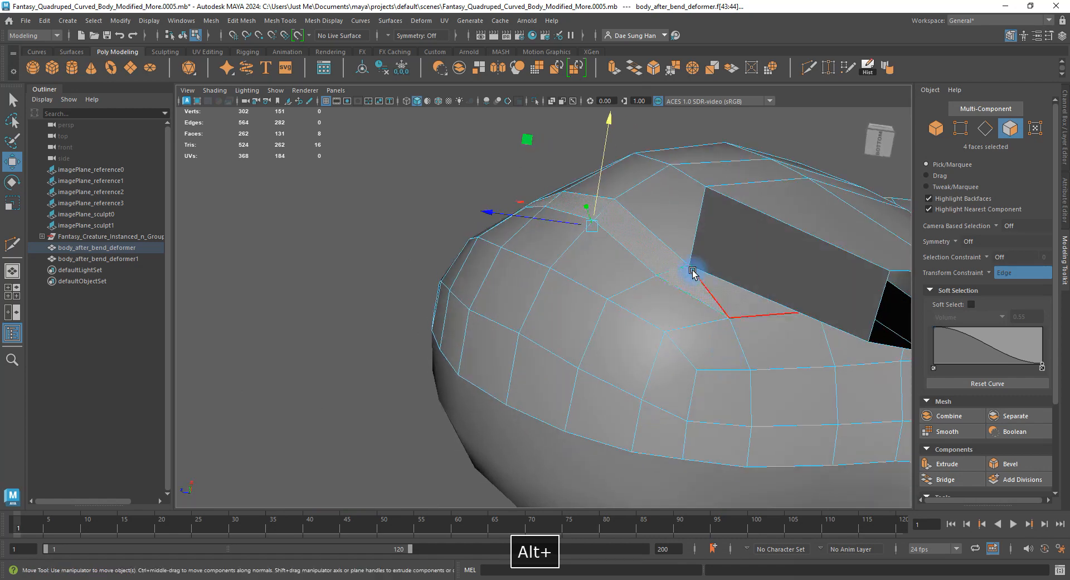
alt+drag(683, 247, 592, 222)
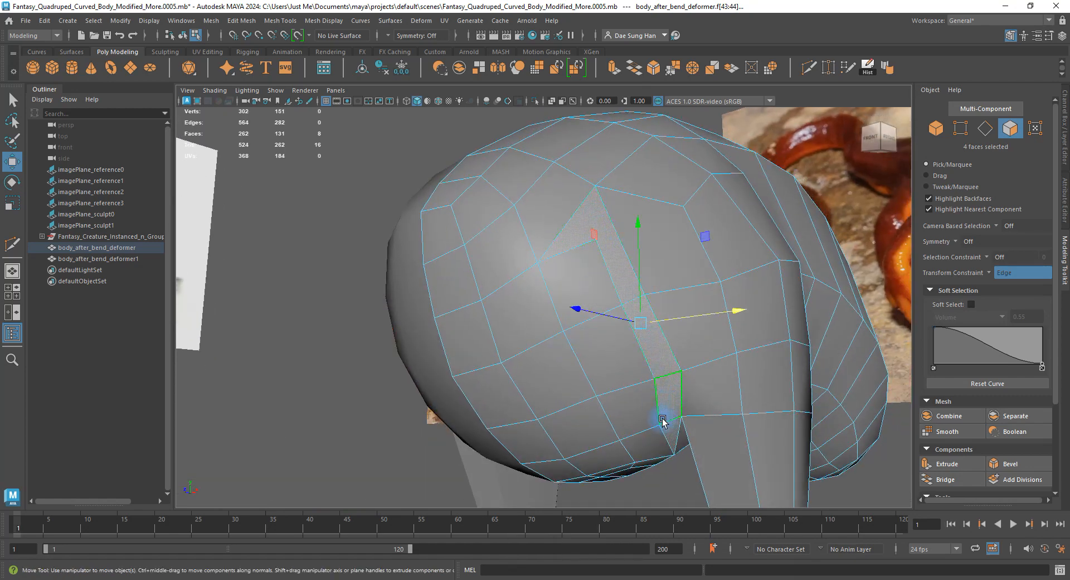
alt+drag(662, 421, 687, 402)
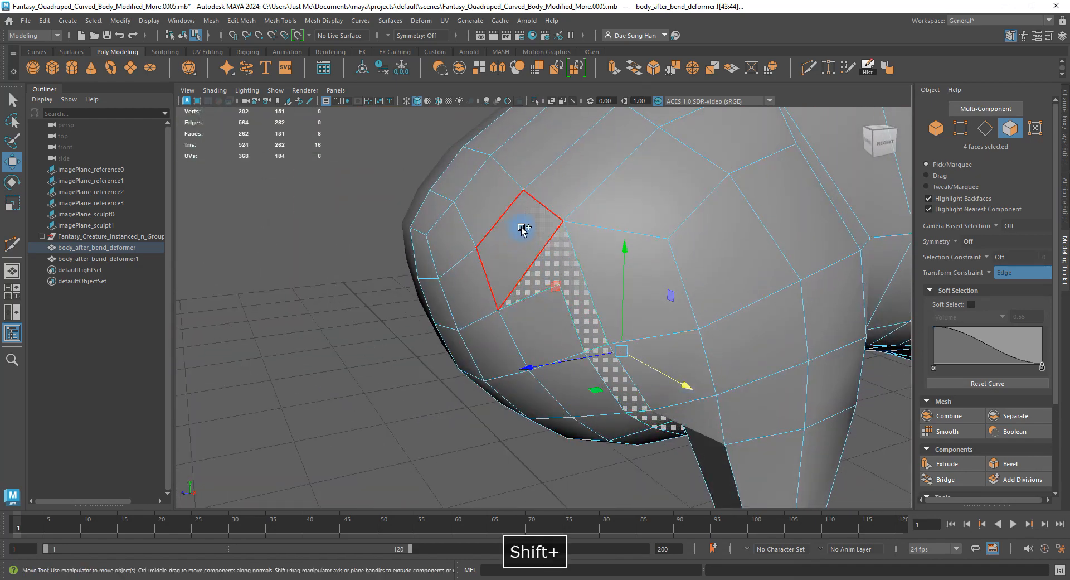
Multi-Cut a new edge across the chest face above the front leg and commit it.
shift+right_drag(523, 228, 449, 220)
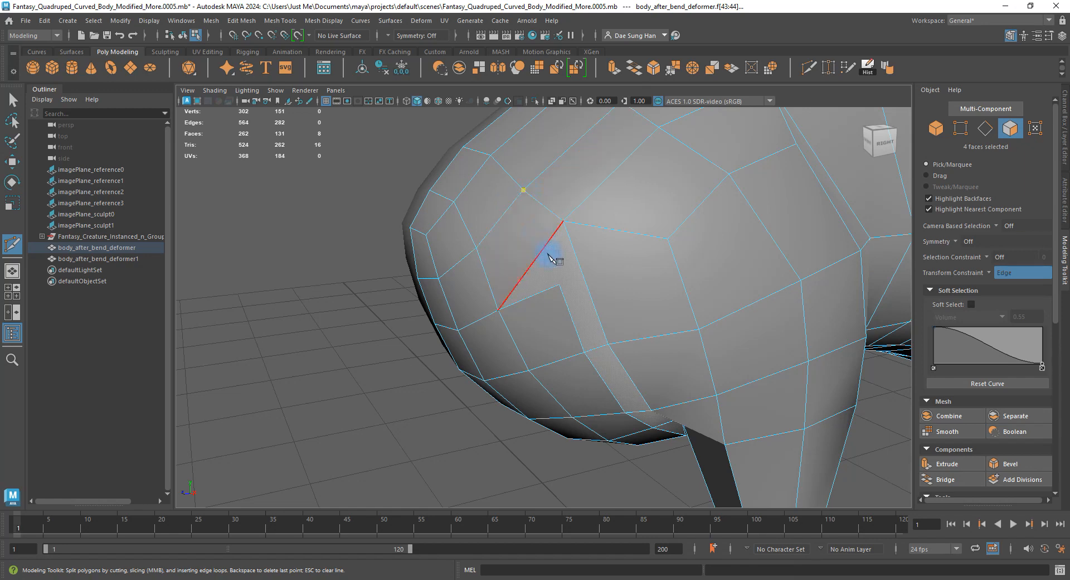
alt+drag(675, 405, 617, 219)
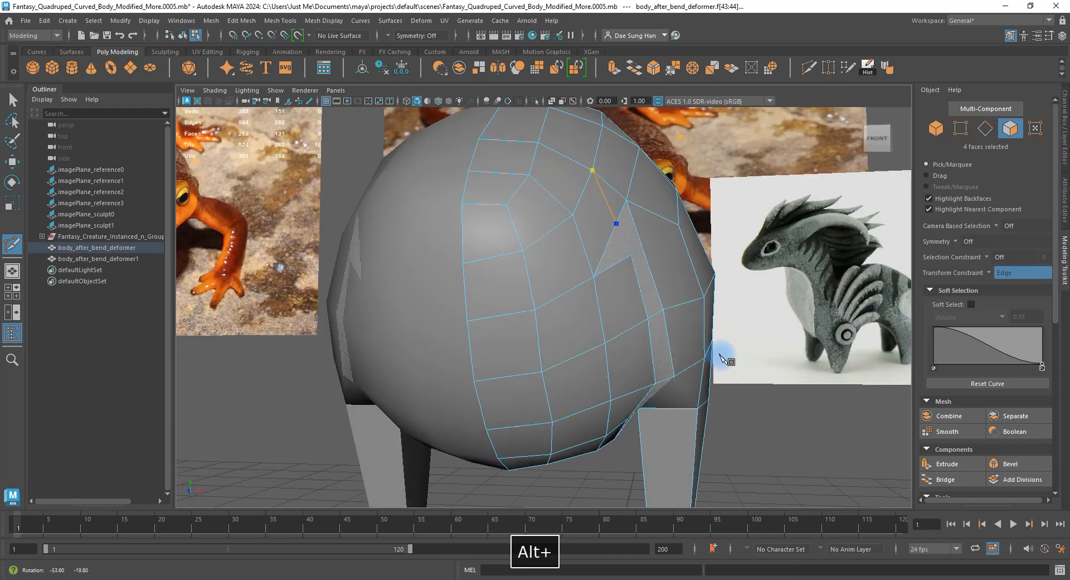
key(w)
alt+drag(716, 358, 679, 284)
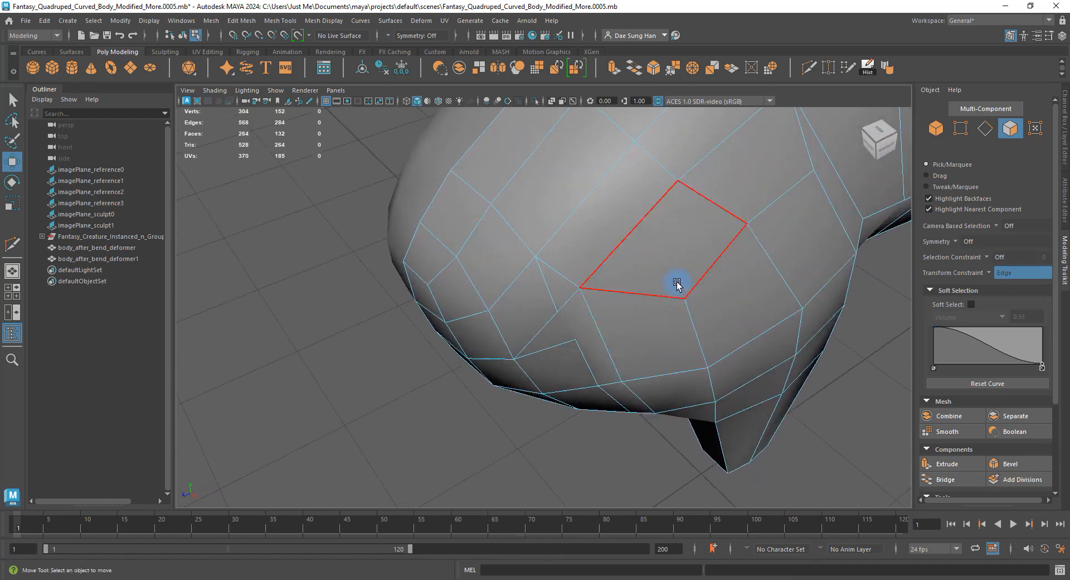
Merge two vertices at the front leg junction to their centre.
right_drag(678, 285, 608, 277)
click(608, 277)
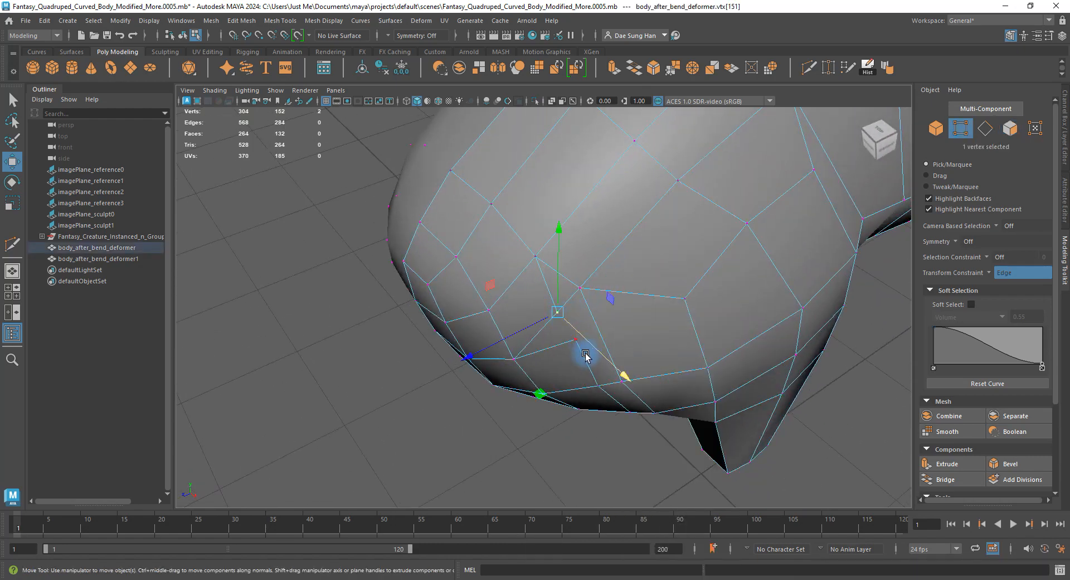
shift+click(575, 341)
alt+drag(575, 341, 590, 318)
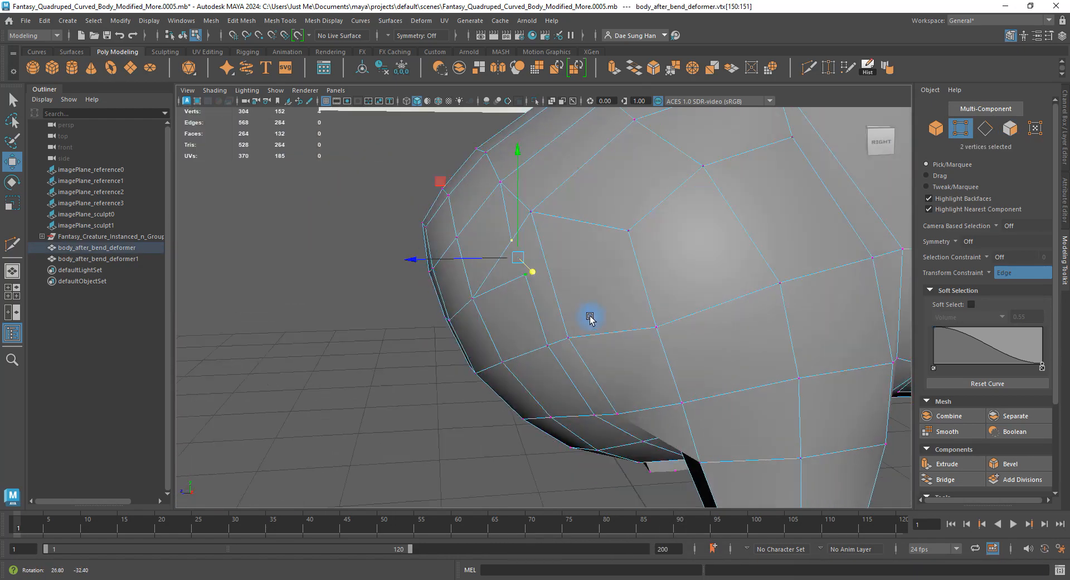
shift+right_drag(550, 266, 546, 204)
alt+drag(563, 206, 682, 316)
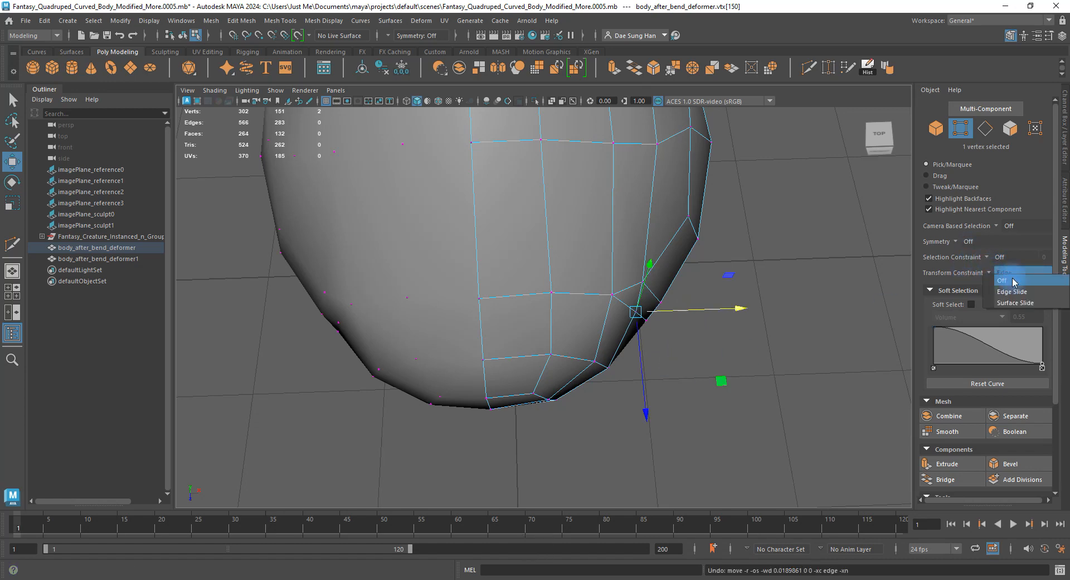
With Transform Constraint off, pull the merged vertex down and shift underside vertices along X.
click(1006, 264)
drag(651, 357, 645, 381)
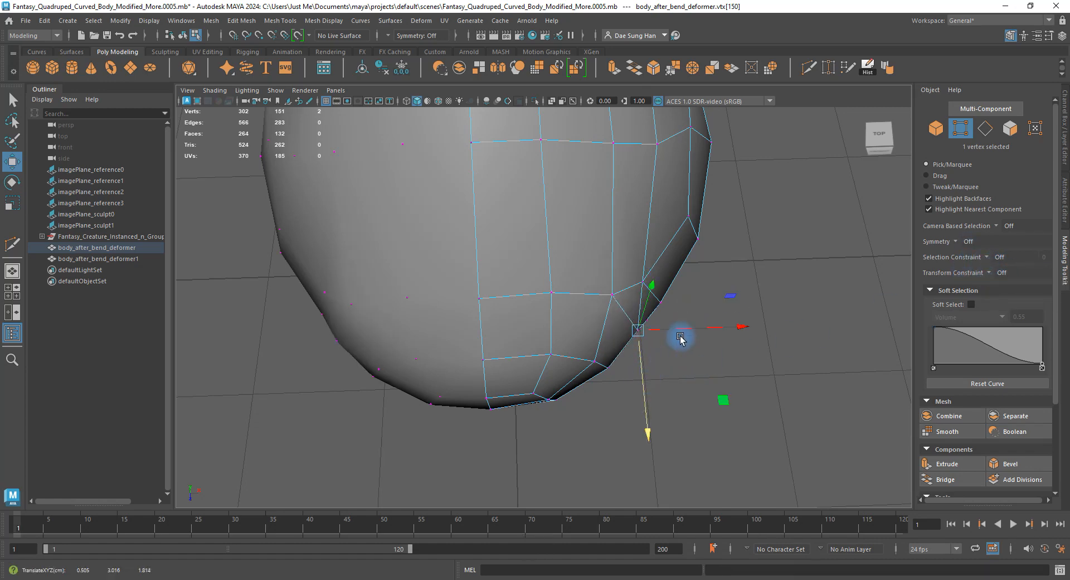
alt+drag(687, 329, 673, 324)
alt+drag(578, 314, 594, 201)
click(538, 345)
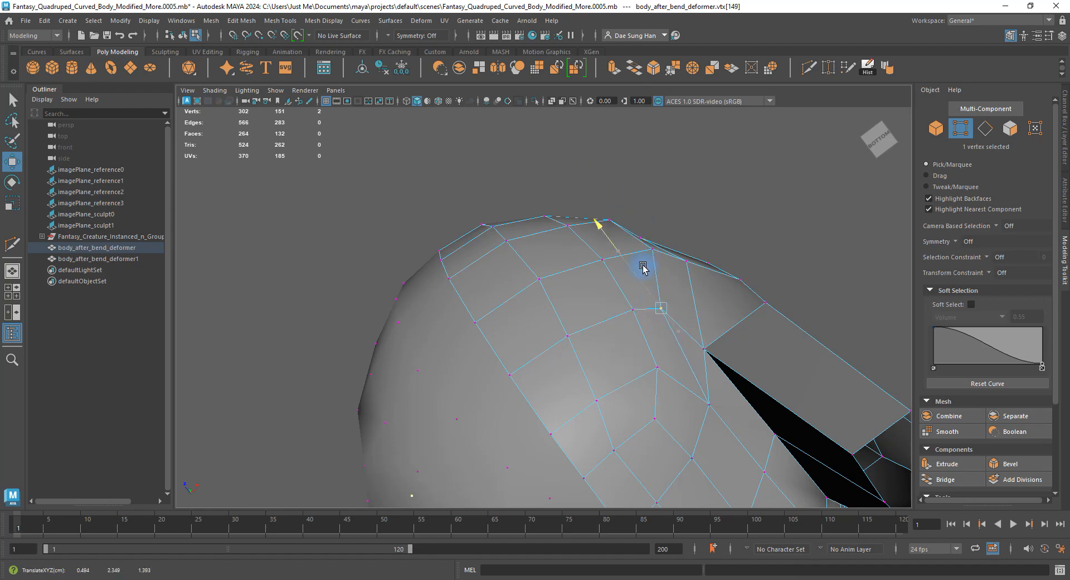
click(633, 310)
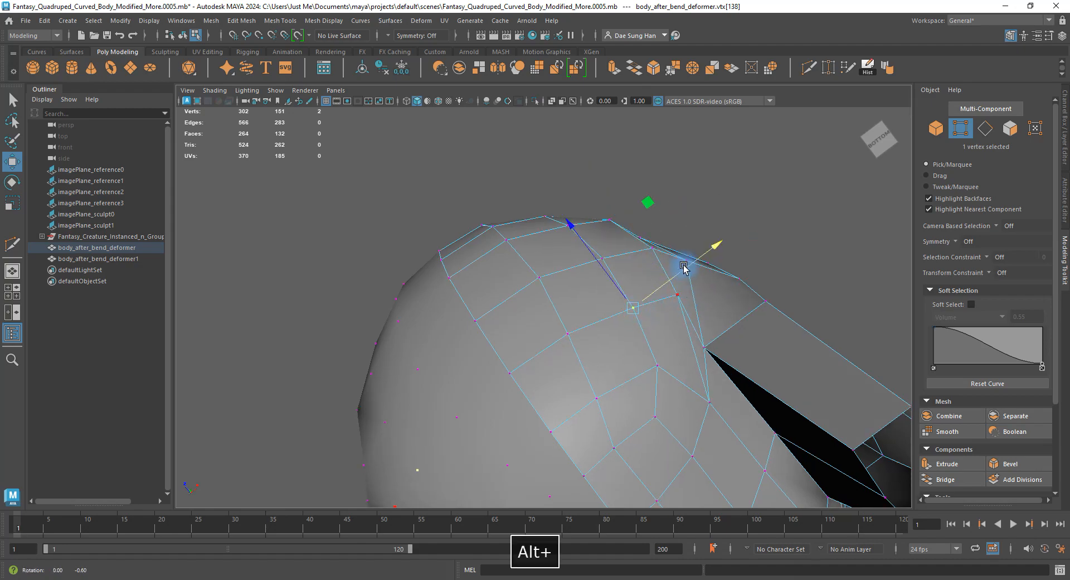
mouse_move(685, 268)
alt+mouse_down()
mouse_move(633, 353)
mouse_move(684, 368)
mouse_move(676, 382)
mouse_move(618, 370)
mouse_move(530, 287)
mouse_move(550, 290)
mouse_move(530, 265)
mouse_move(594, 239)
mouse_move(707, 306)
mouse_move(661, 278)
mouse_move(668, 266)
alt+mouse_up()
click(531, 257)
alt+drag(671, 307, 564, 222)
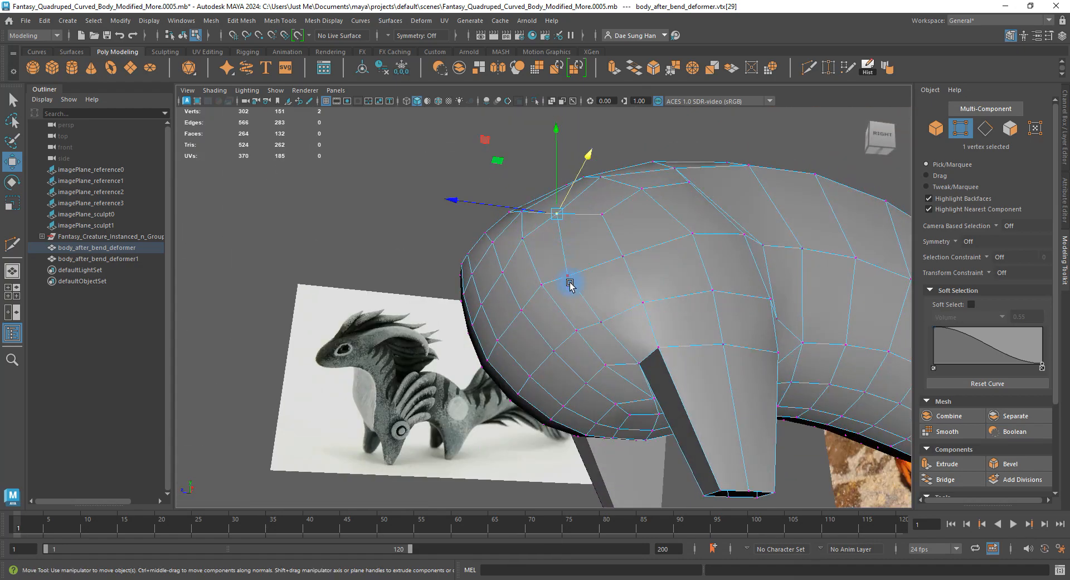
Nudge further chest and side vertices sideways along X for a rounder front.
click(569, 282)
mouse_move(621, 297)
alt+mouse_down()
mouse_move(595, 303)
mouse_move(664, 332)
mouse_move(667, 246)
mouse_move(637, 318)
mouse_move(619, 290)
alt+mouse_up()
click(673, 329)
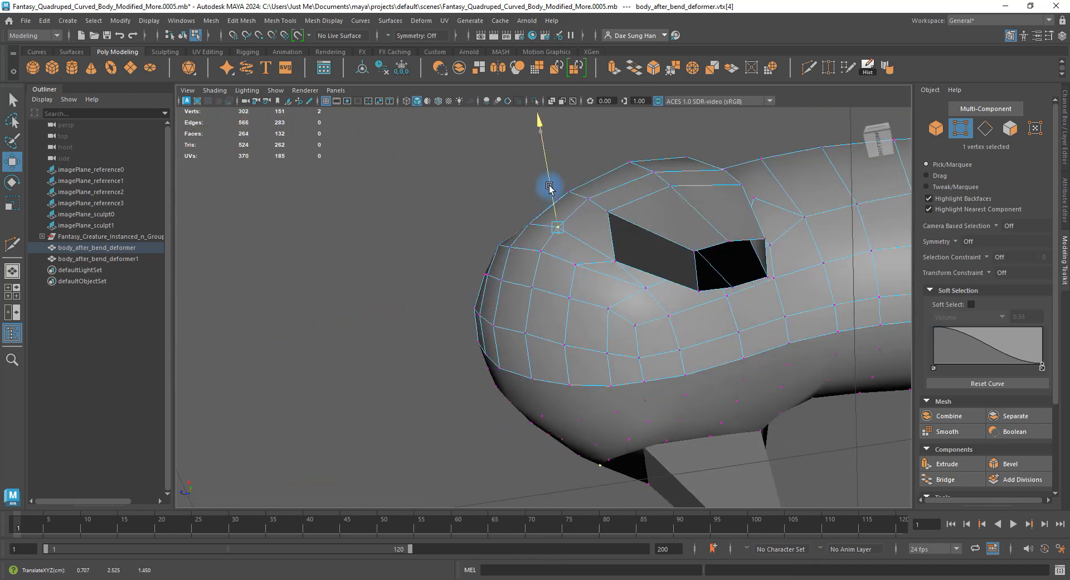
alt+drag(581, 266, 516, 306)
click(714, 325)
alt+drag(598, 303, 618, 345)
click(569, 380)
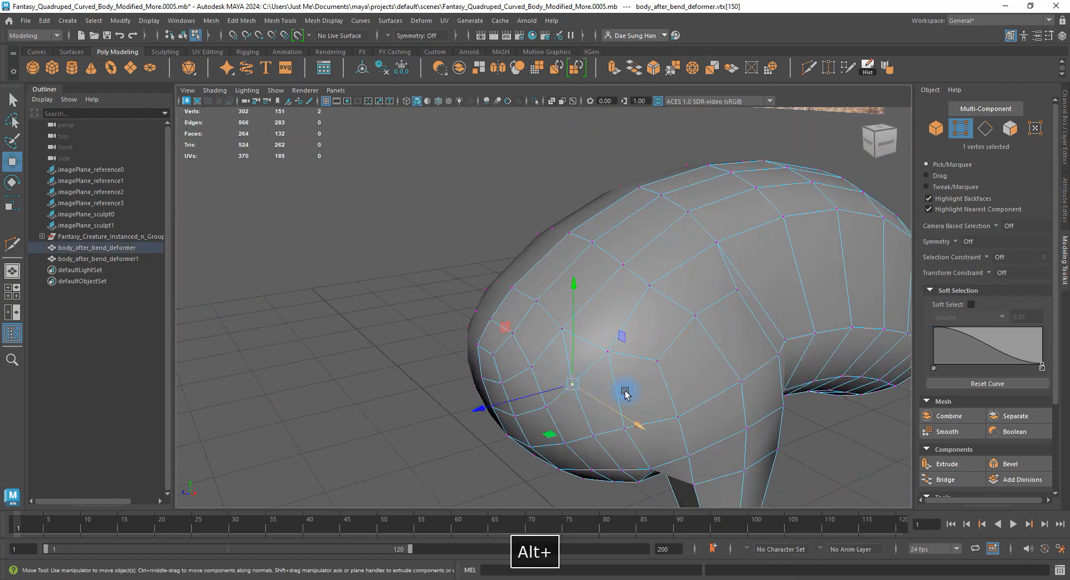
alt+drag(624, 389, 684, 391)
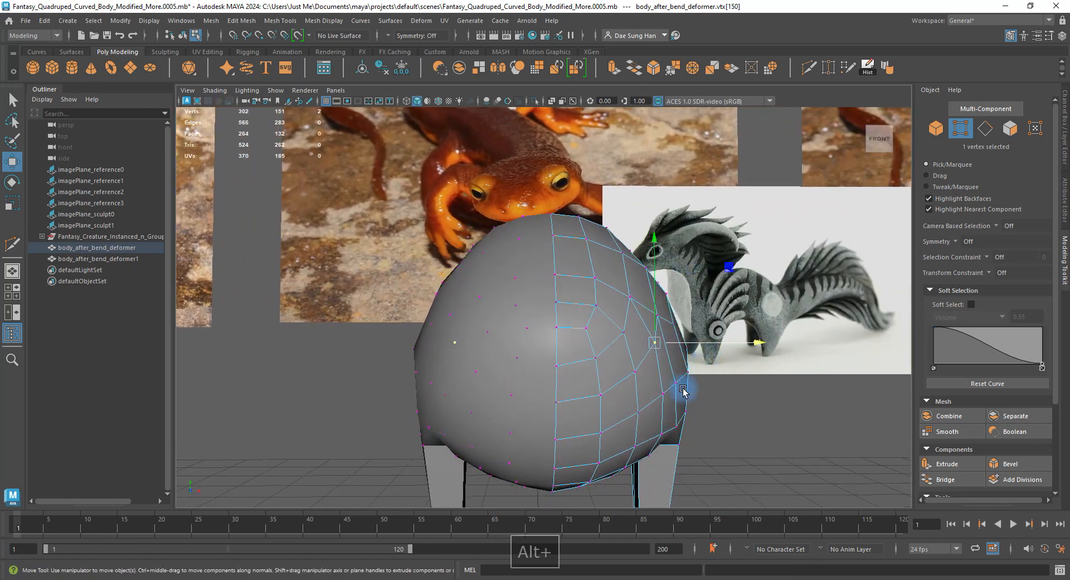
key(z)
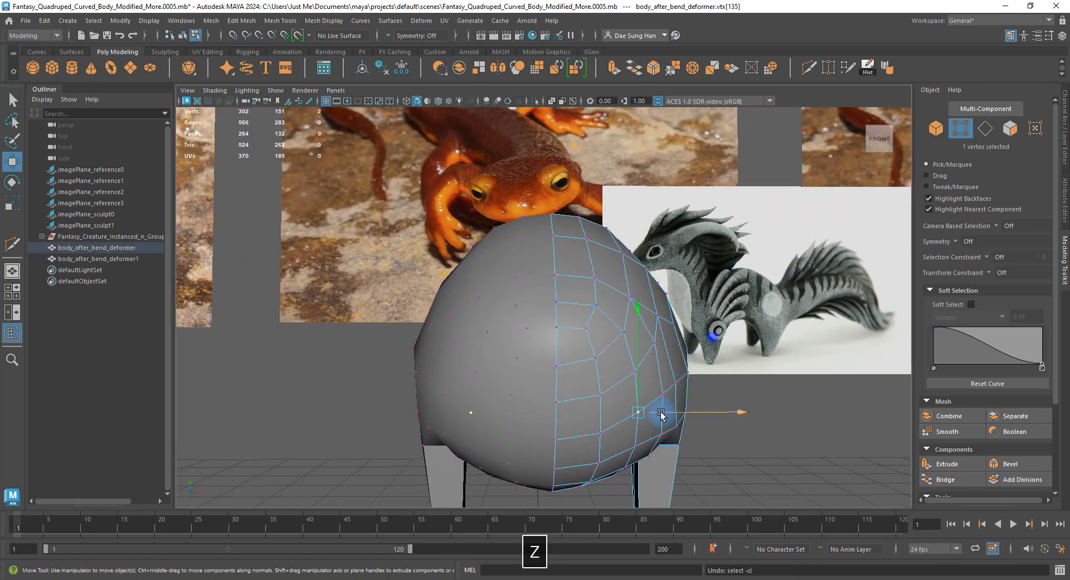
drag(663, 413, 664, 412)
alt+drag(664, 413, 619, 372)
click(745, 339)
Toggle the smoothed preview on and off to check the body shape from several angles.
key(3)
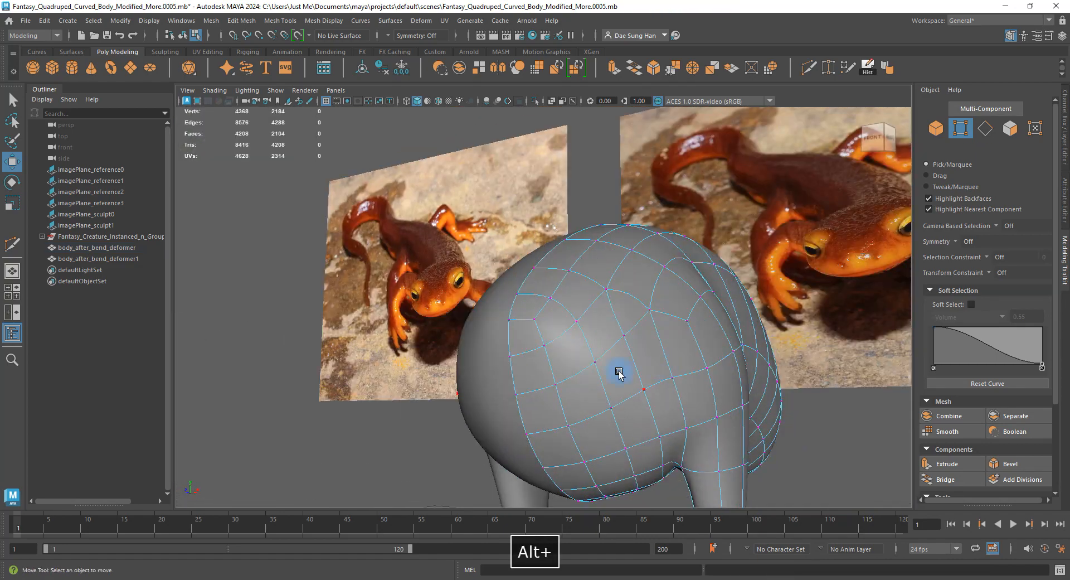
right_drag(618, 372, 663, 345)
click(797, 363)
alt+drag(763, 372, 569, 342)
alt+right_drag(568, 342, 686, 390)
click(685, 390)
key(1)
alt+drag(685, 390, 647, 390)
alt+middle_drag(646, 389, 649, 337)
alt+drag(650, 338, 650, 360)
key(3)
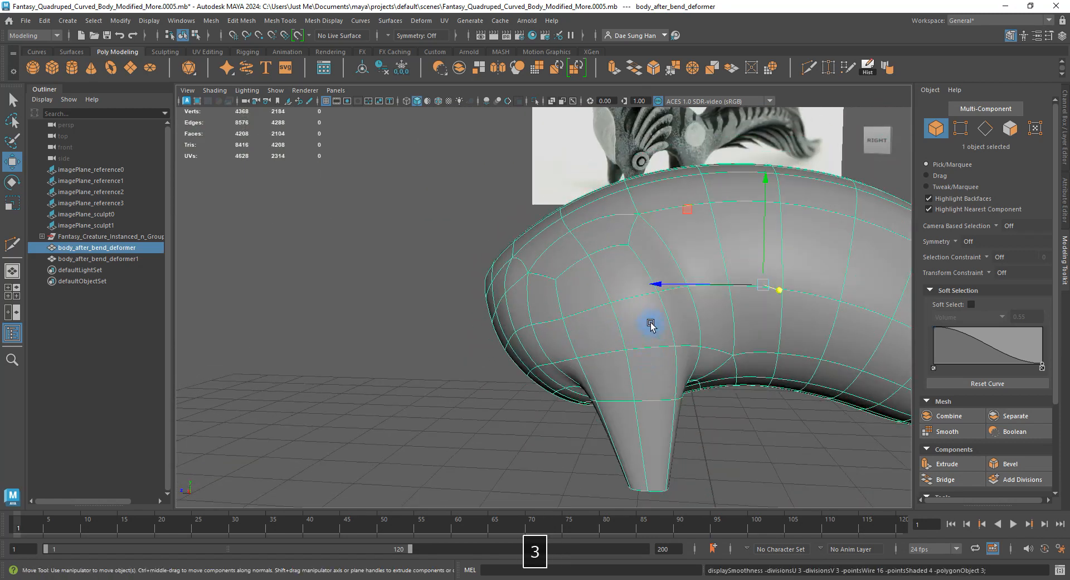
key(1)
Select an edge on the upper body and begin a Multi-Cut across the upper chest.
right_drag(604, 288, 621, 232)
click(640, 251)
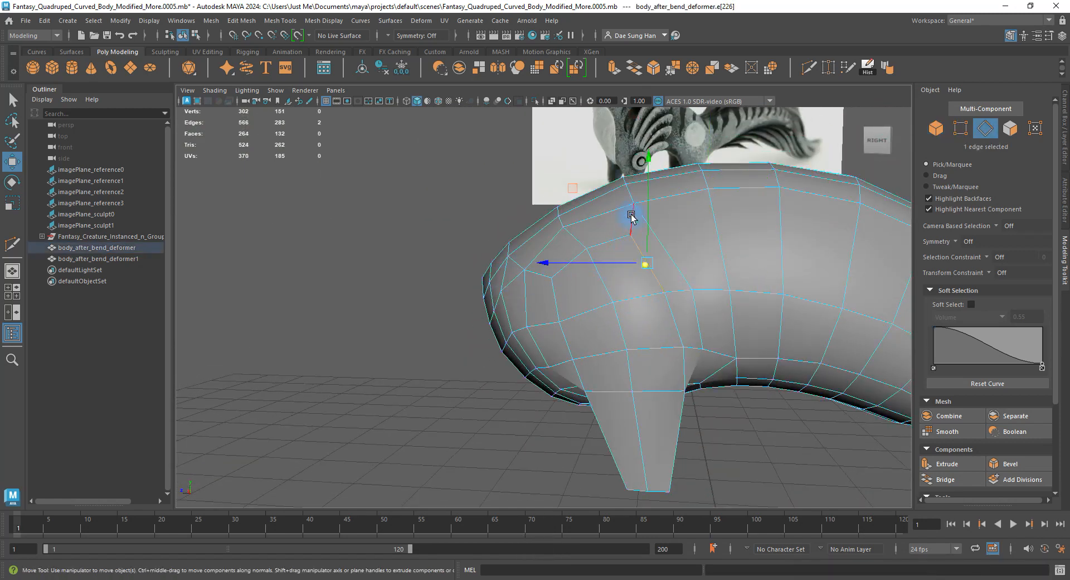
alt+drag(590, 248, 569, 258)
alt+right_drag(569, 259, 629, 292)
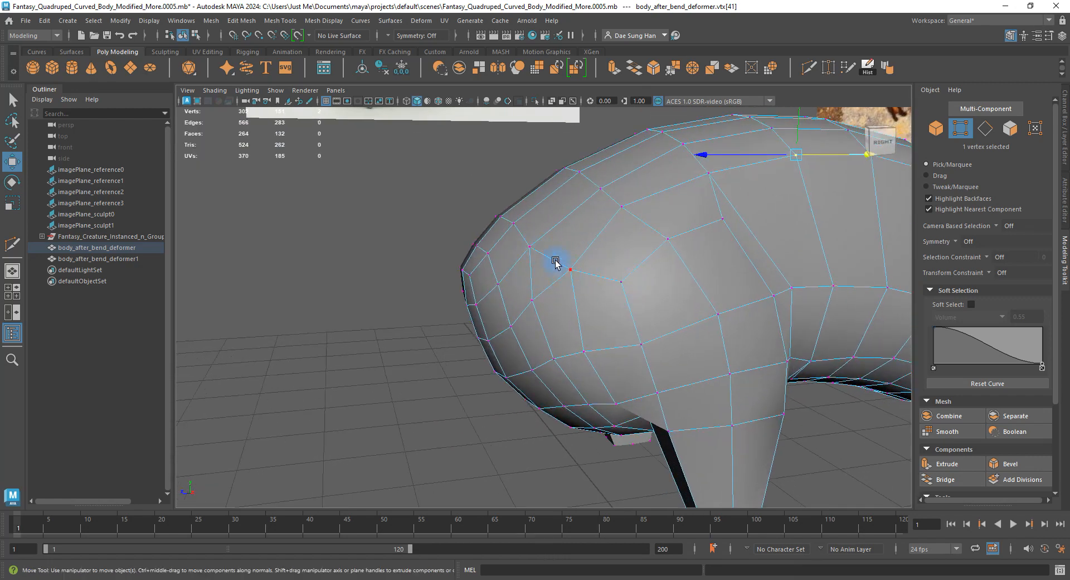
shift+right_drag(587, 234, 496, 237)
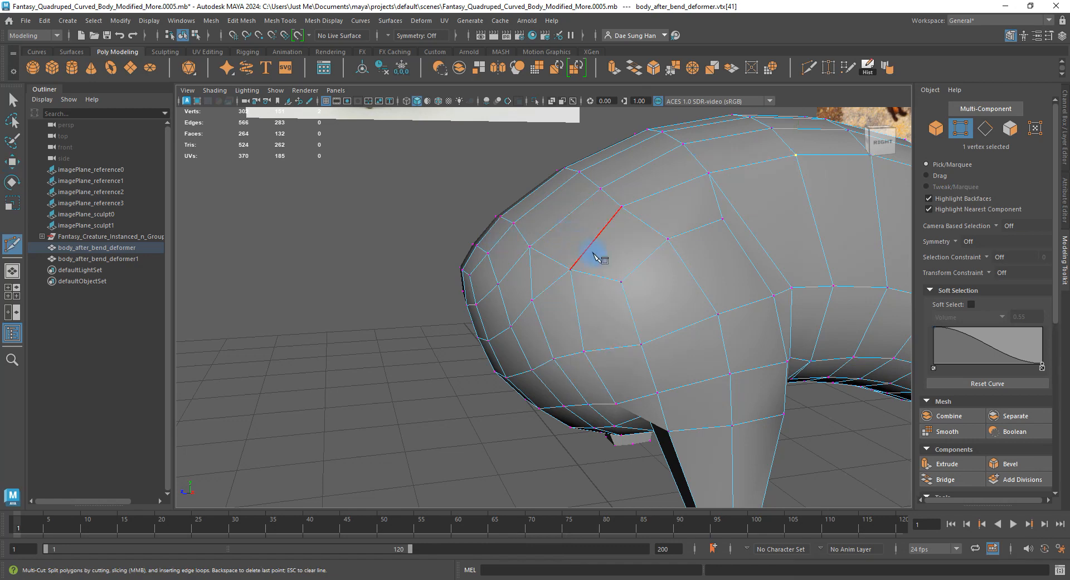
Finish the upper-chest cut and select vertices along the new cut line.
click(536, 190)
alt+drag(536, 190, 581, 262)
key(w)
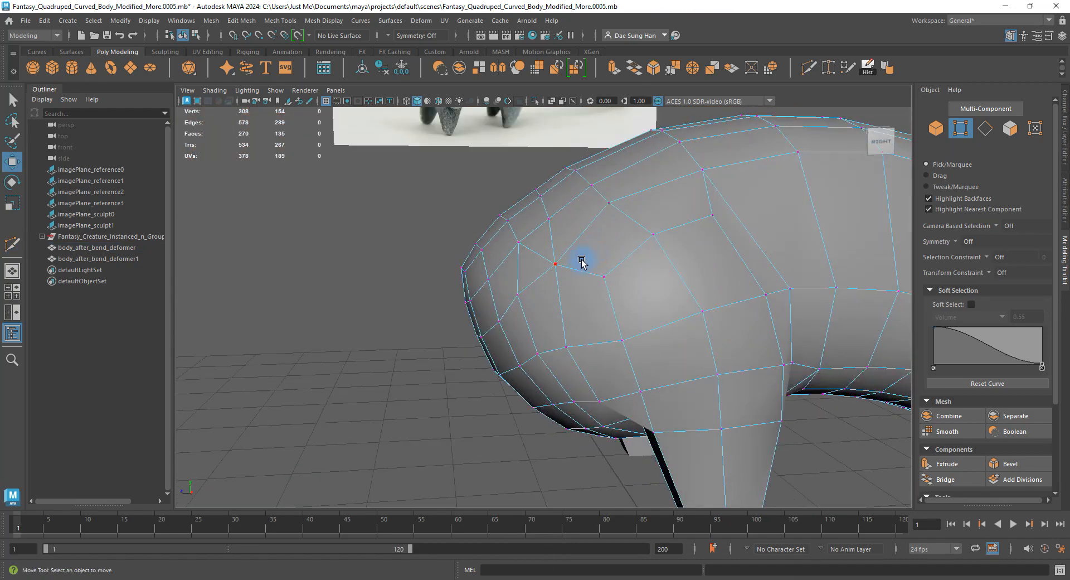
alt+drag(581, 223, 495, 251)
alt+right_drag(523, 218, 566, 221)
click(566, 220)
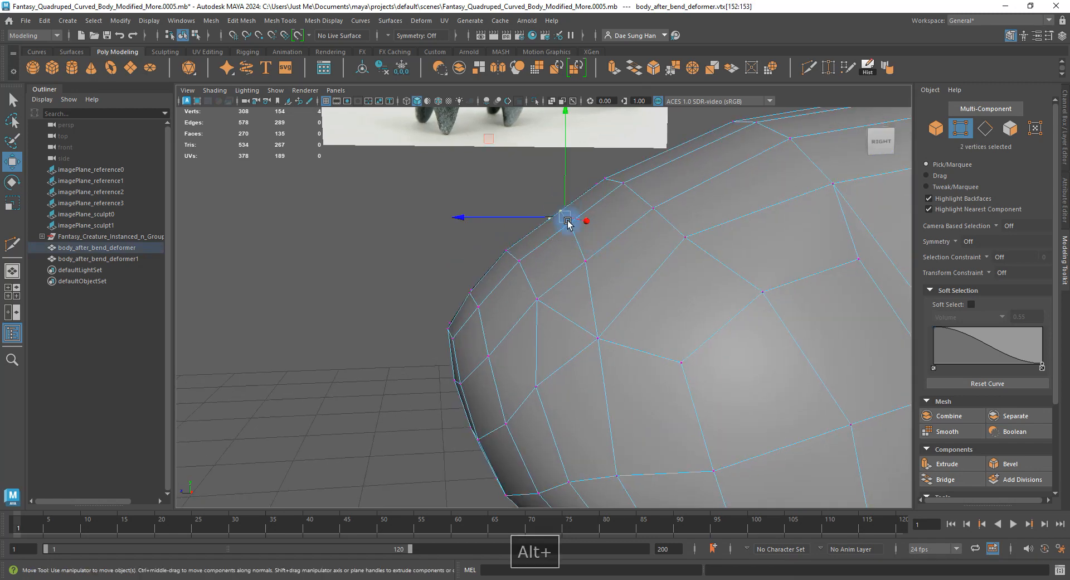
In the side view, rotate and move the two selected back vertices up and left.
key(space)
key(space)
alt+right_drag(645, 352, 555, 268)
key(e)
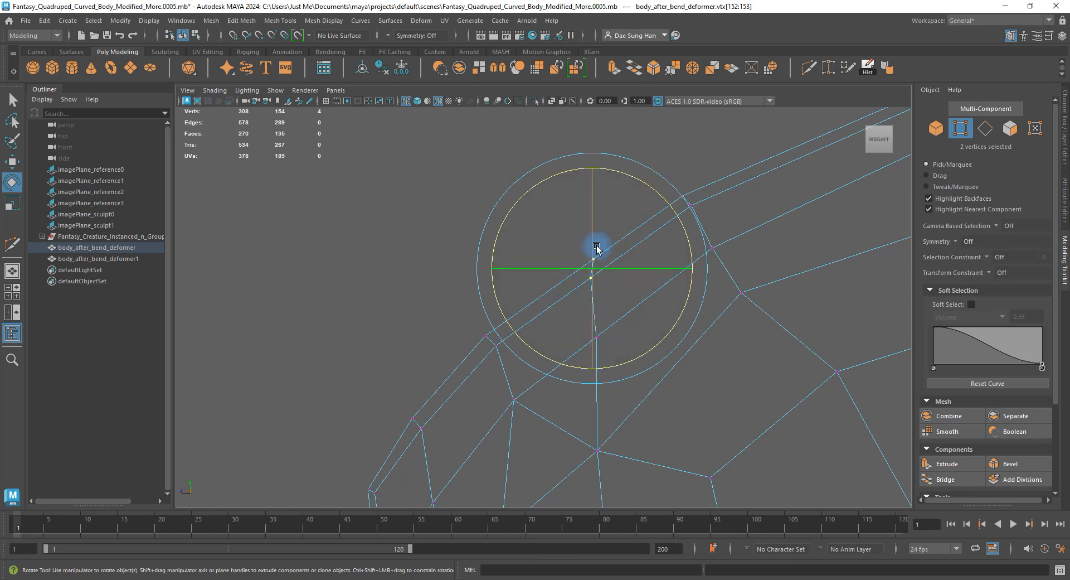
key(q)
key(e)
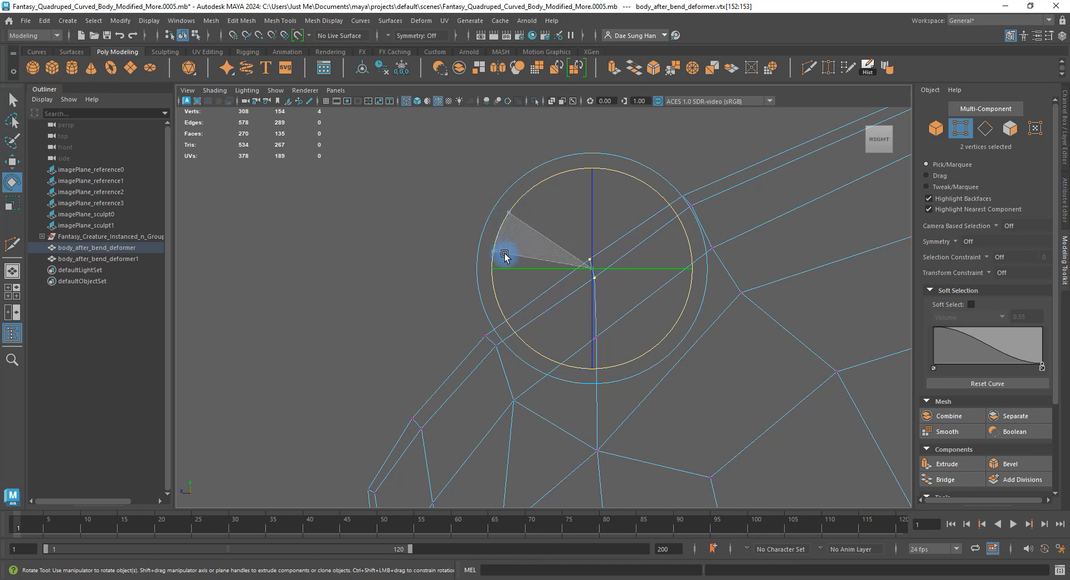
drag(527, 286, 529, 287)
key(w)
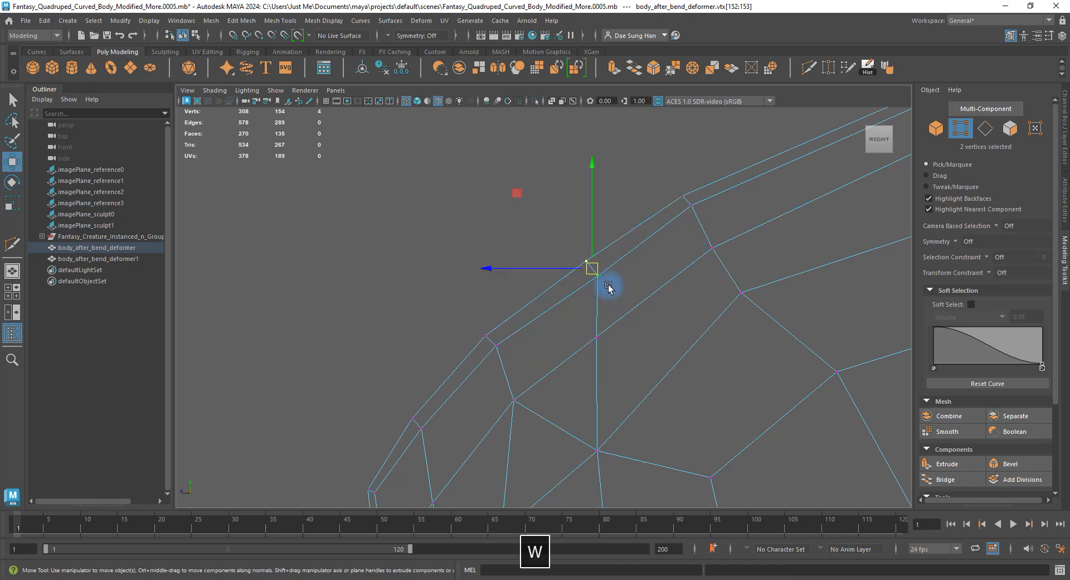
drag(594, 271, 585, 266)
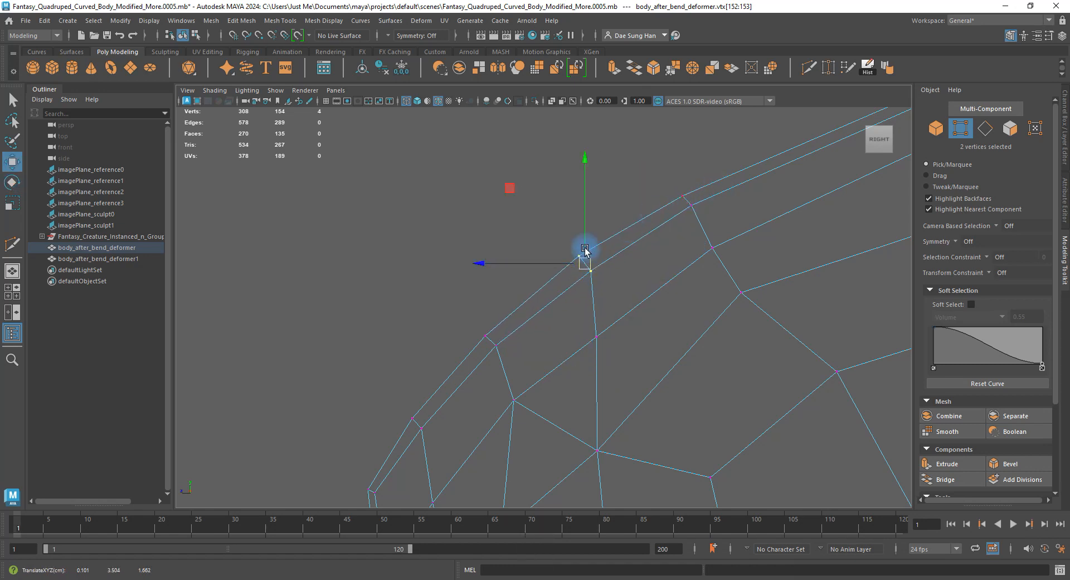
Pull a single back-contour vertex up and right to smooth the top profile.
right_drag(688, 348, 523, 298)
drag(620, 355, 584, 329)
drag(597, 336, 604, 319)
alt+middle_drag(656, 260, 636, 188)
alt+right_drag(730, 320, 671, 311)
alt+right_drag(635, 259, 831, 300)
alt+middle_drag(674, 214, 590, 320)
alt+middle_drag(508, 316, 545, 279)
alt+right_drag(537, 295, 577, 321)
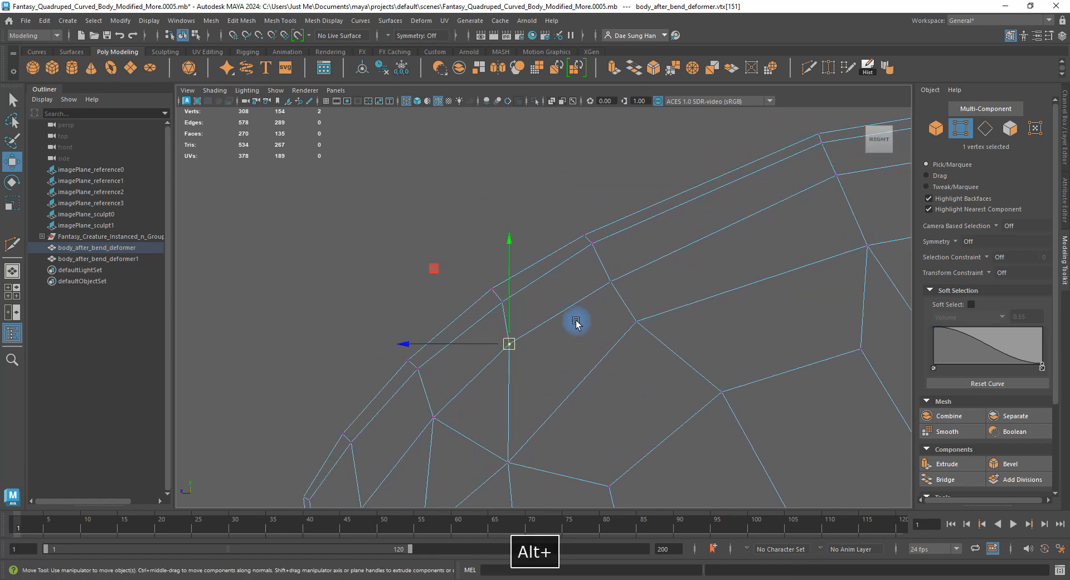
drag(611, 281, 612, 277)
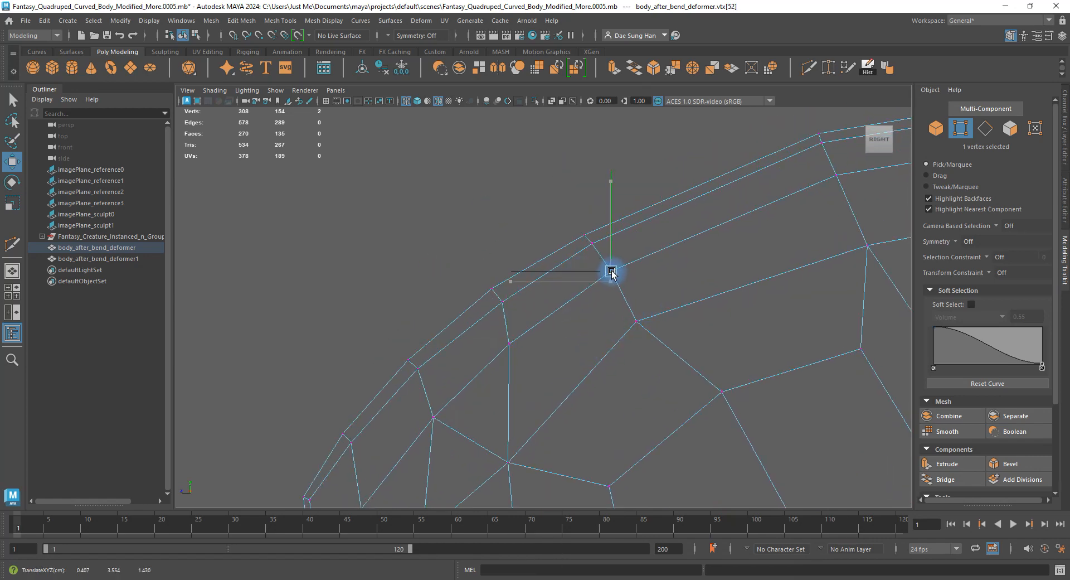
Shift a vertex on the body front slightly up and left.
alt+right_drag(639, 344, 583, 365)
alt+middle_drag(582, 366, 607, 270)
alt+right_drag(472, 259, 684, 376)
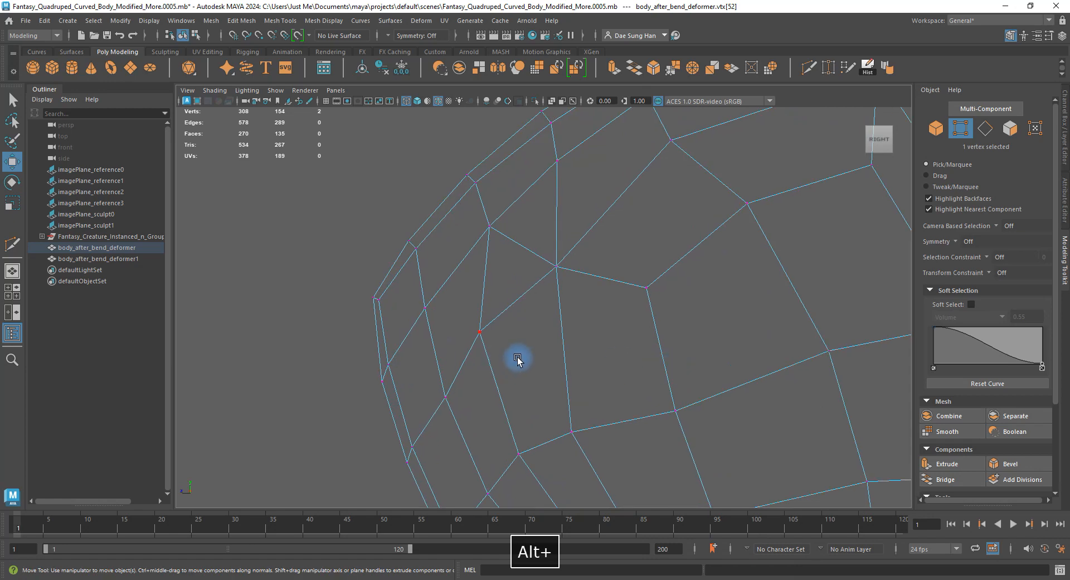
click(480, 332)
click(445, 395)
drag(446, 395, 439, 391)
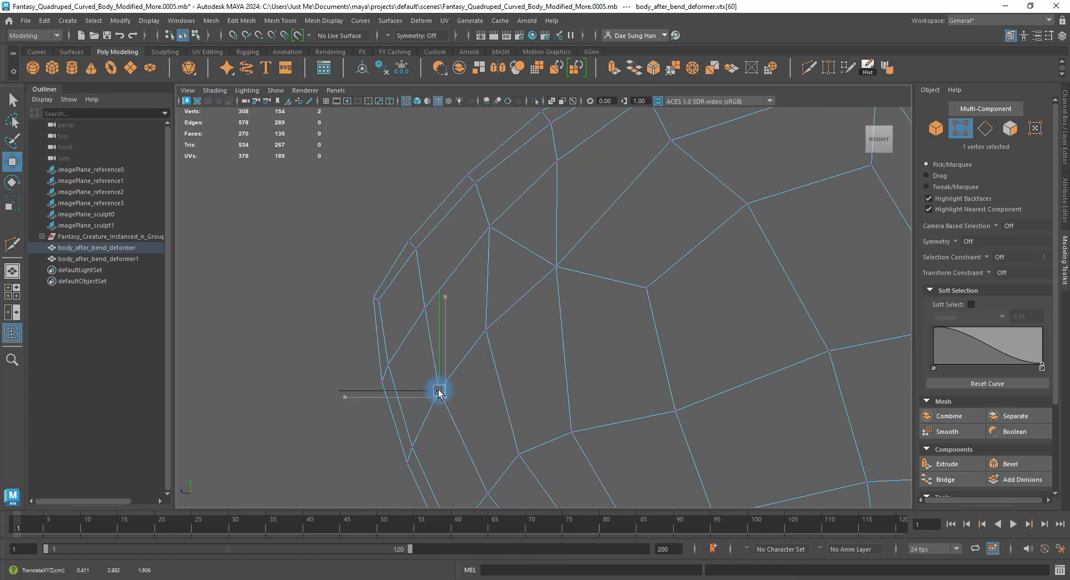
Delete the edge running along the top contour of the body.
right_drag(519, 304, 509, 241)
click(508, 248)
key(space)
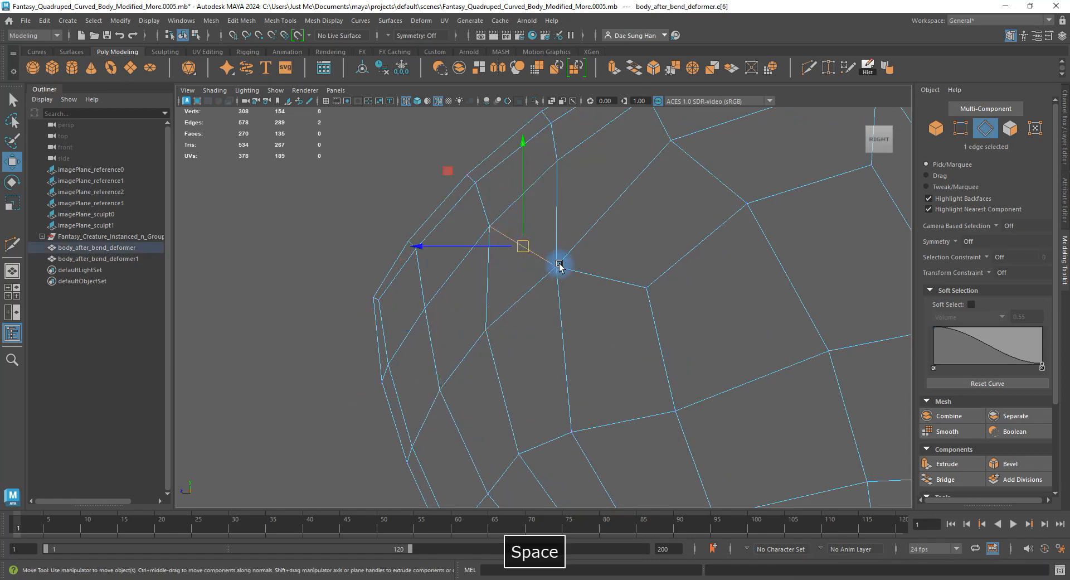
alt+drag(707, 199, 662, 291)
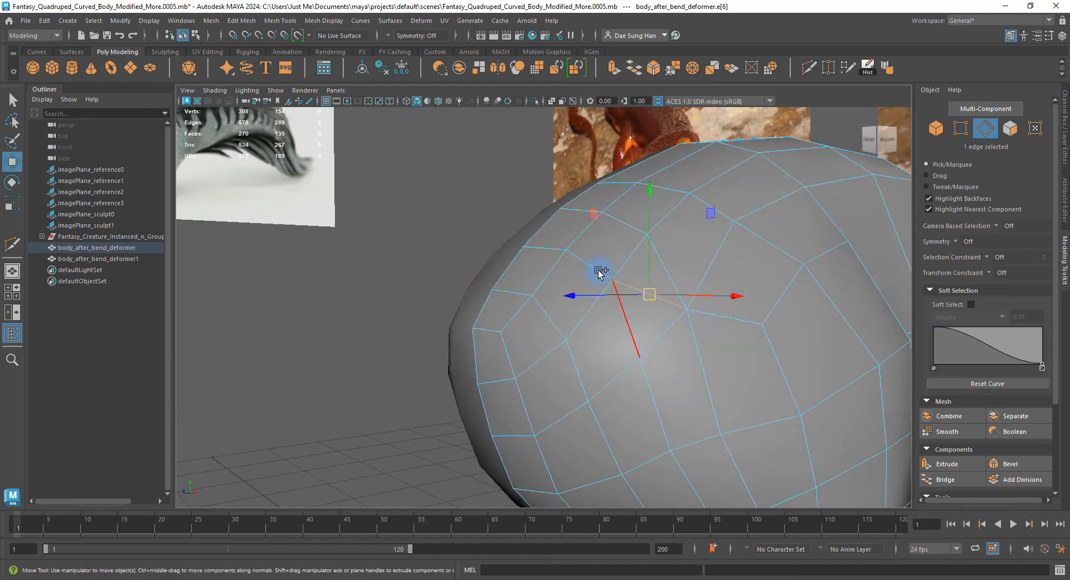
shift+right_drag(538, 193, 536, 207)
shift+right_drag(452, 216, 452, 216)
alt+drag(778, 285, 569, 256)
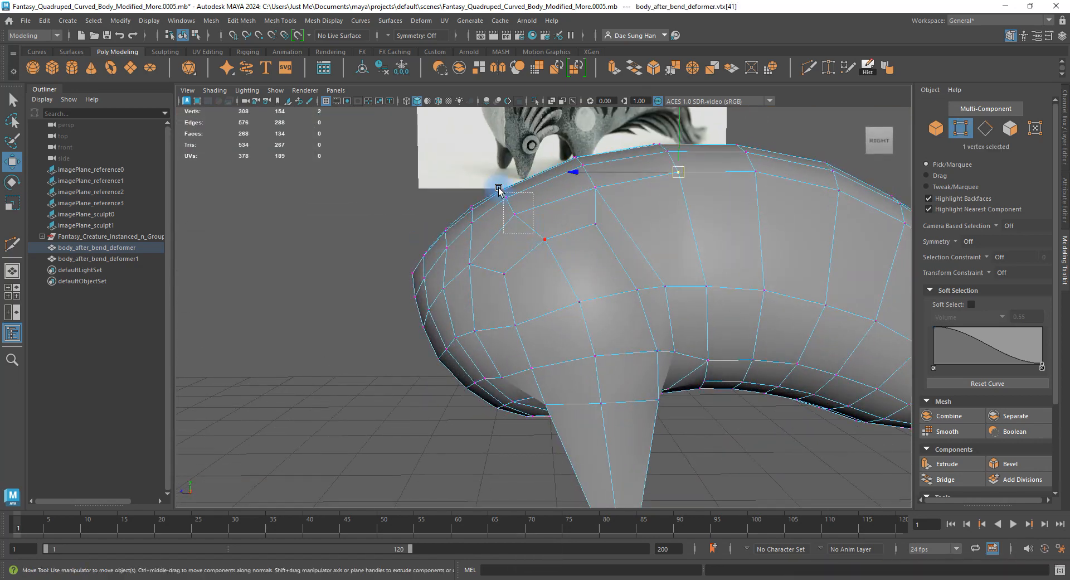
Move four top-of-body vertices up and right and rotate them clockwise in the side view.
drag(499, 191, 504, 230)
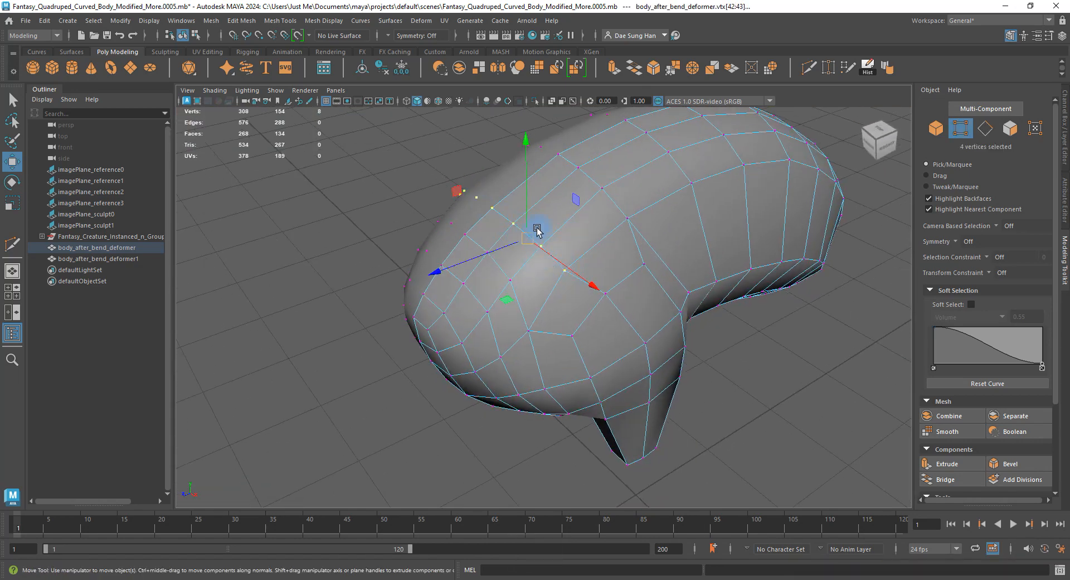
key(space)
key(space)
alt+middle_drag(569, 313, 446, 504)
drag(498, 305, 539, 282)
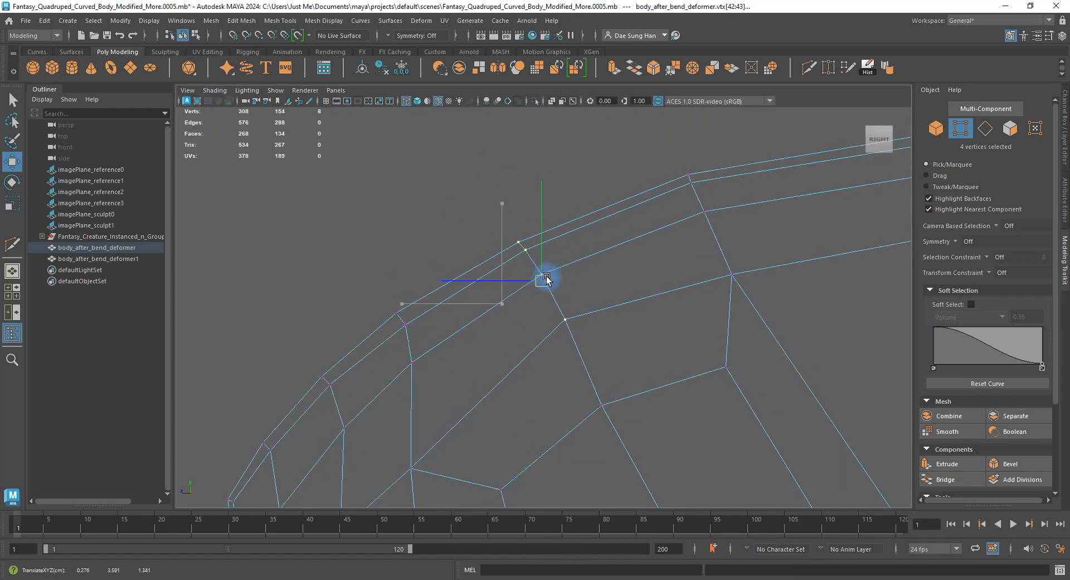
key(e)
drag(603, 202, 617, 228)
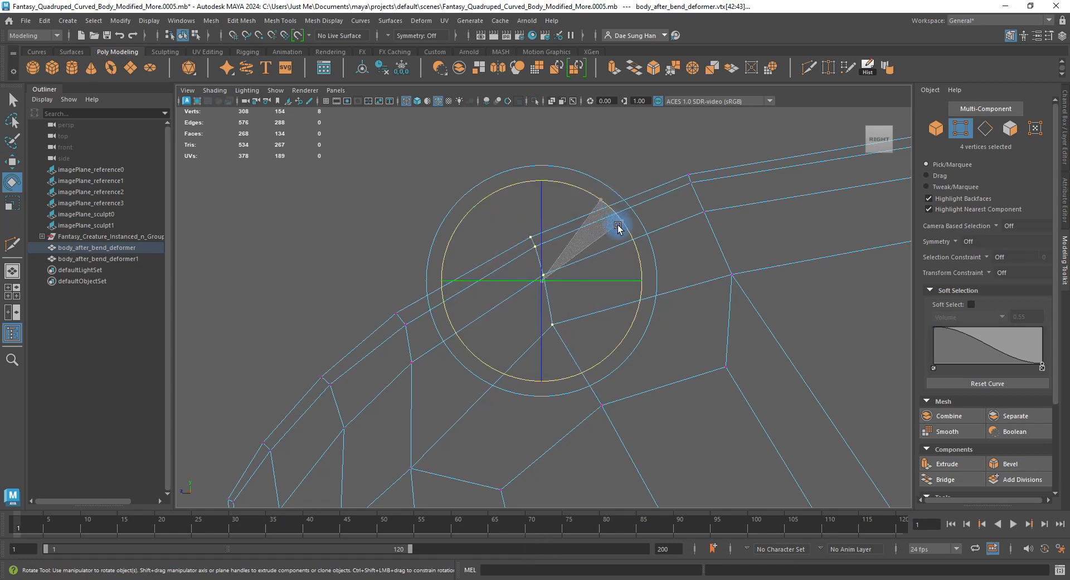
key(w)
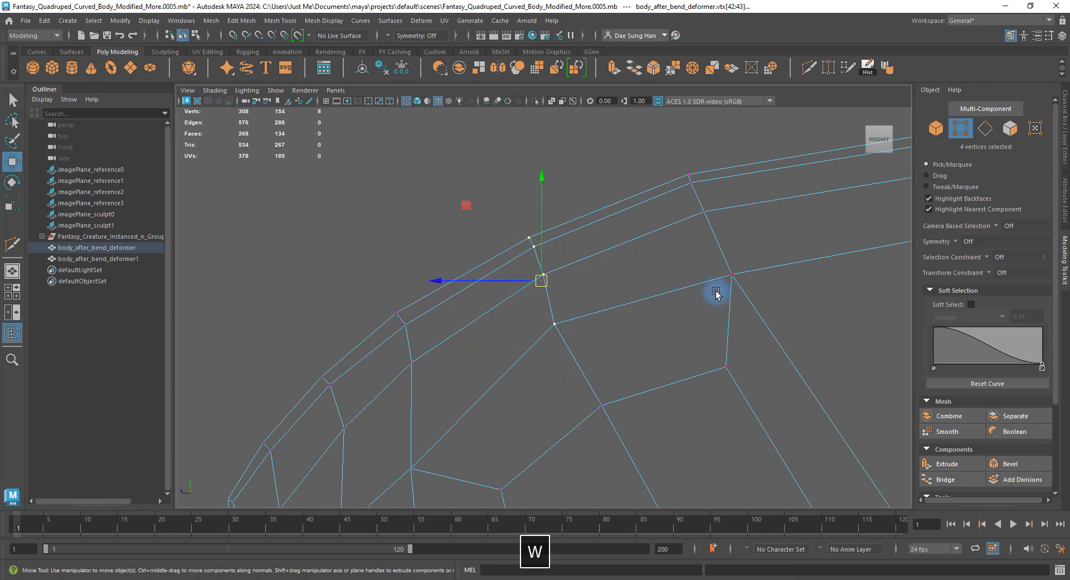
click(351, 196)
Nudge upper chest vertices one by one up and to the right.
click(554, 323)
drag(553, 327, 564, 329)
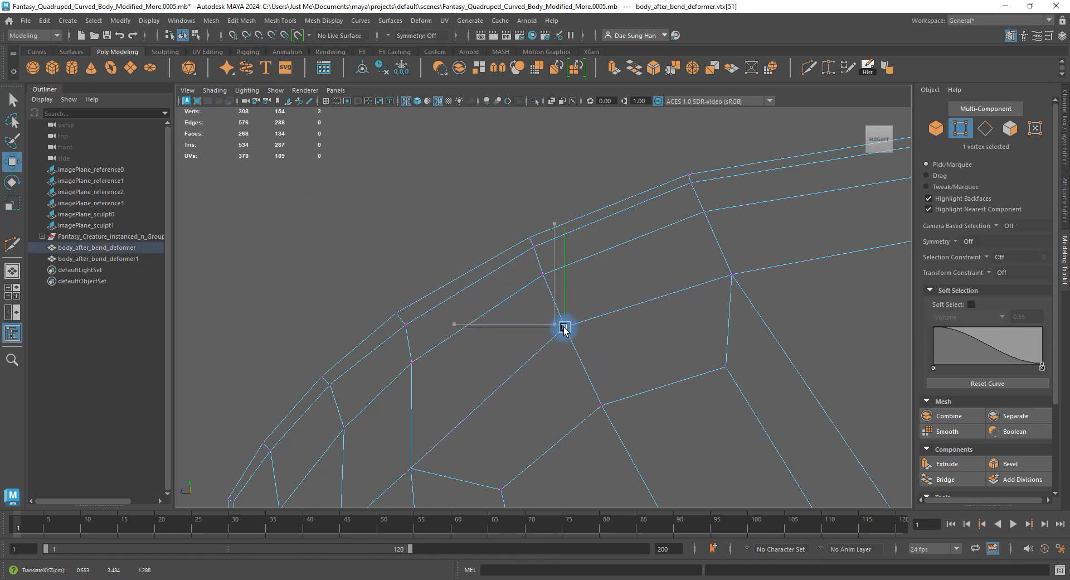
alt+middle_drag(458, 404, 485, 339)
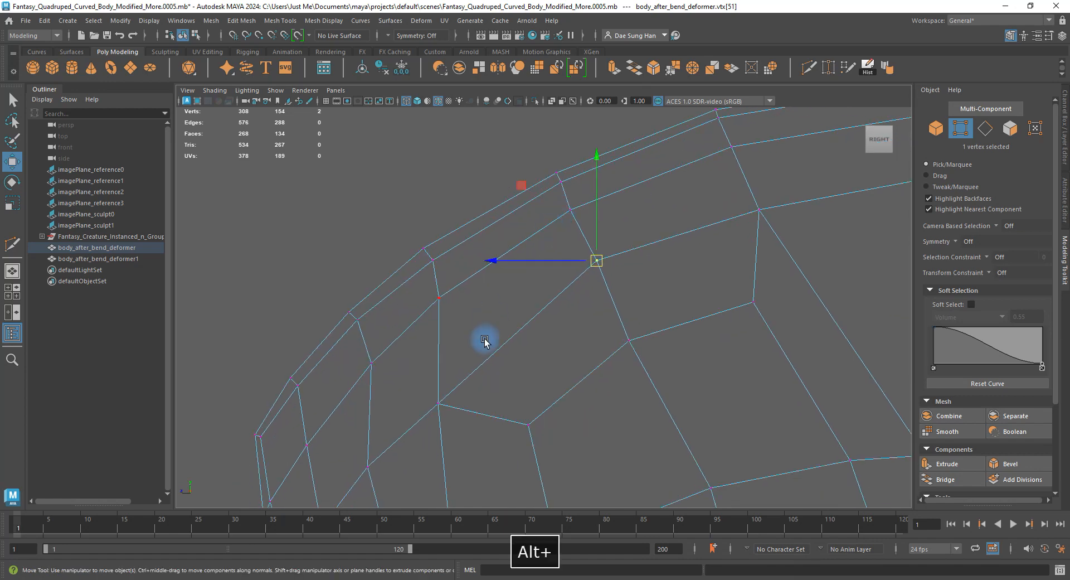
drag(479, 440, 479, 439)
drag(438, 403, 454, 386)
alt+middle_drag(381, 493, 430, 357)
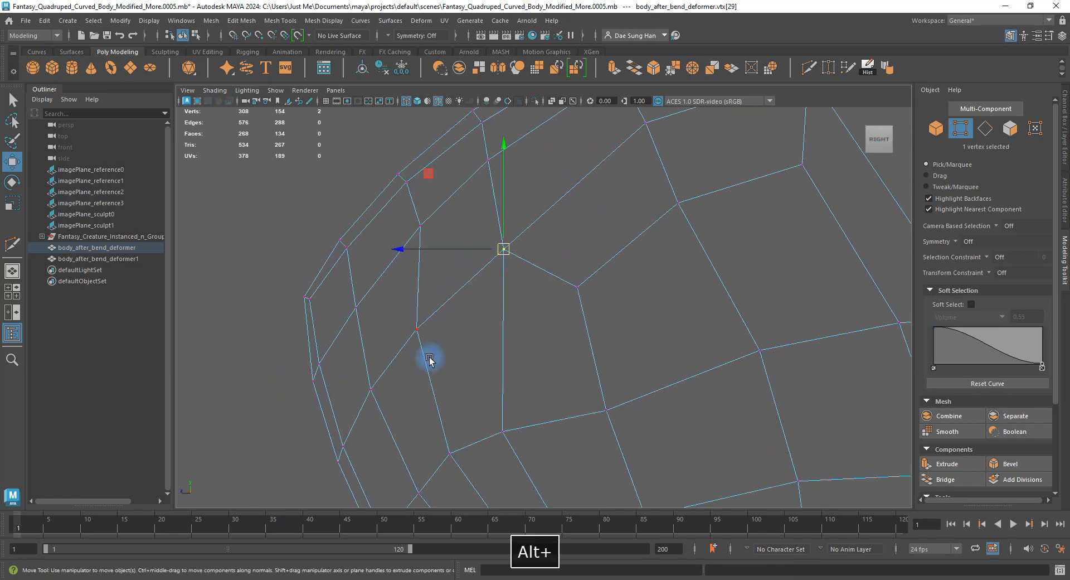
click(416, 327)
drag(416, 323, 425, 307)
Adjust the lower chest and body-front vertices, then check the shape in perspective.
alt+middle_drag(388, 387, 375, 259)
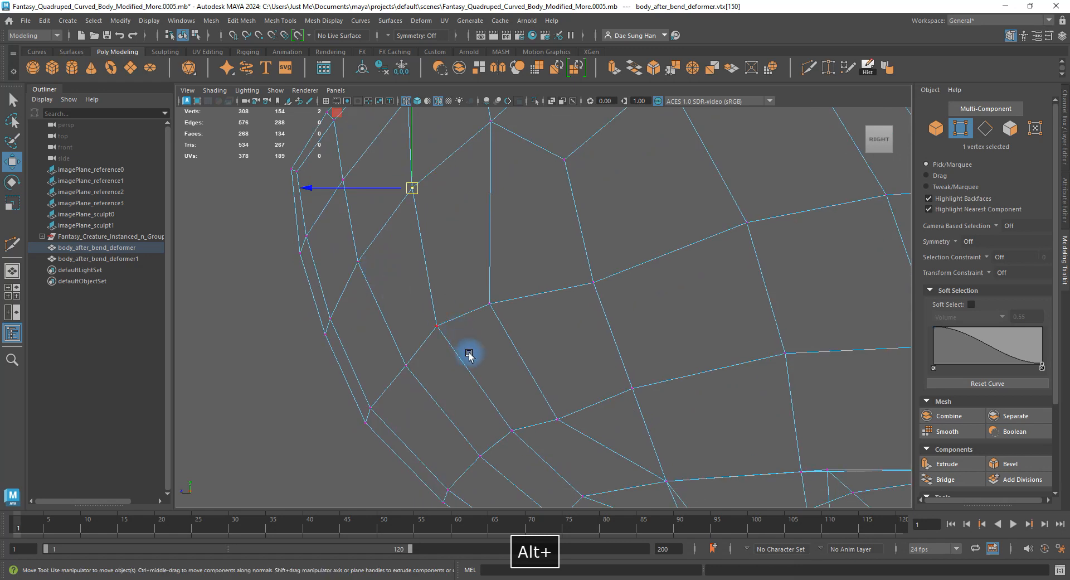
drag(469, 354, 438, 326)
drag(506, 325, 491, 290)
alt+middle_drag(519, 398, 541, 285)
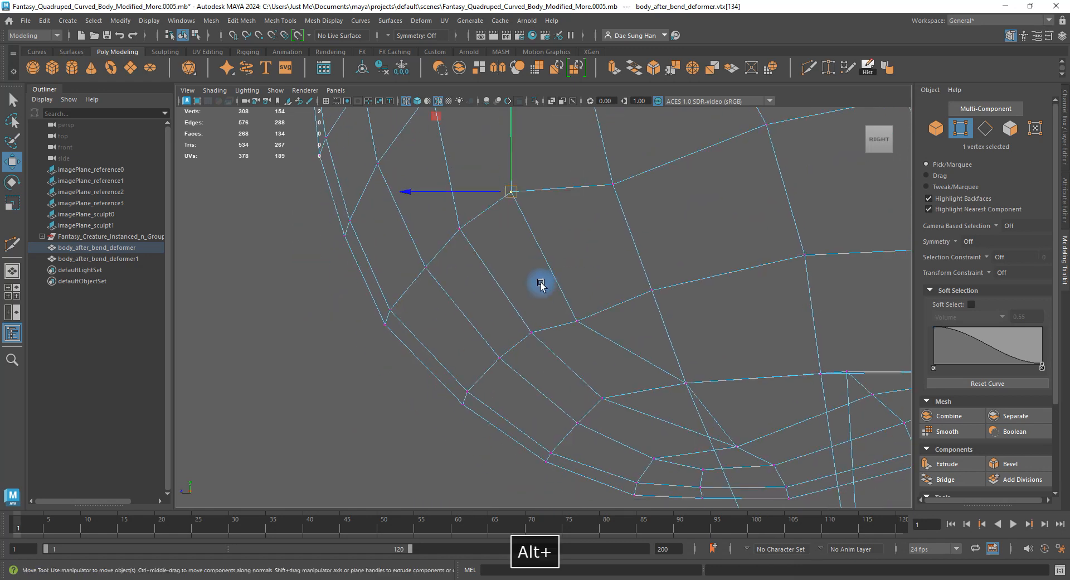
drag(535, 332, 563, 305)
drag(575, 319, 573, 306)
alt+right_drag(618, 300, 599, 274)
alt+middle_drag(598, 274, 594, 299)
drag(565, 295, 566, 284)
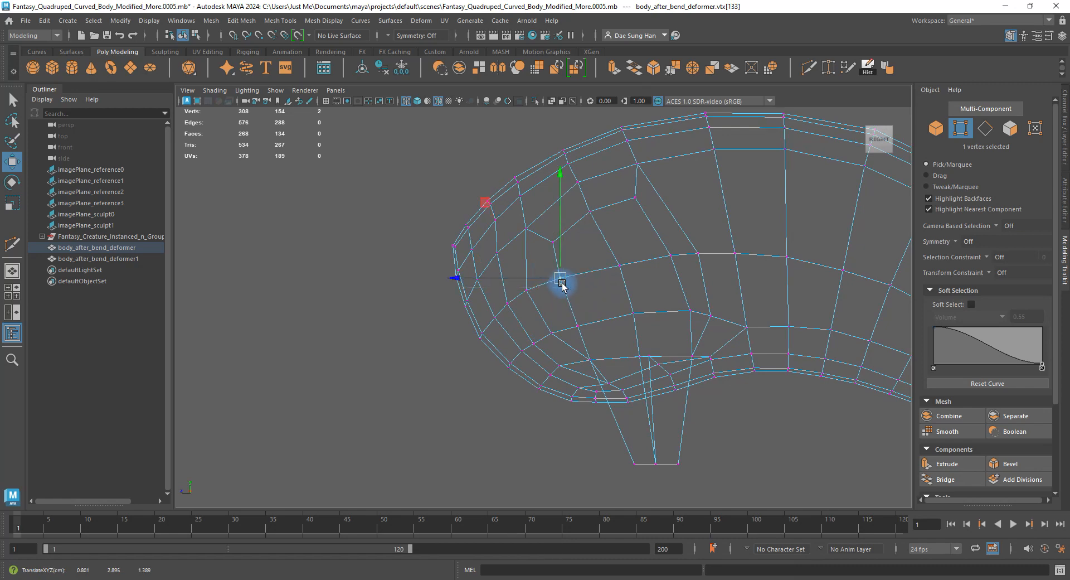
click(590, 210)
drag(590, 210, 595, 207)
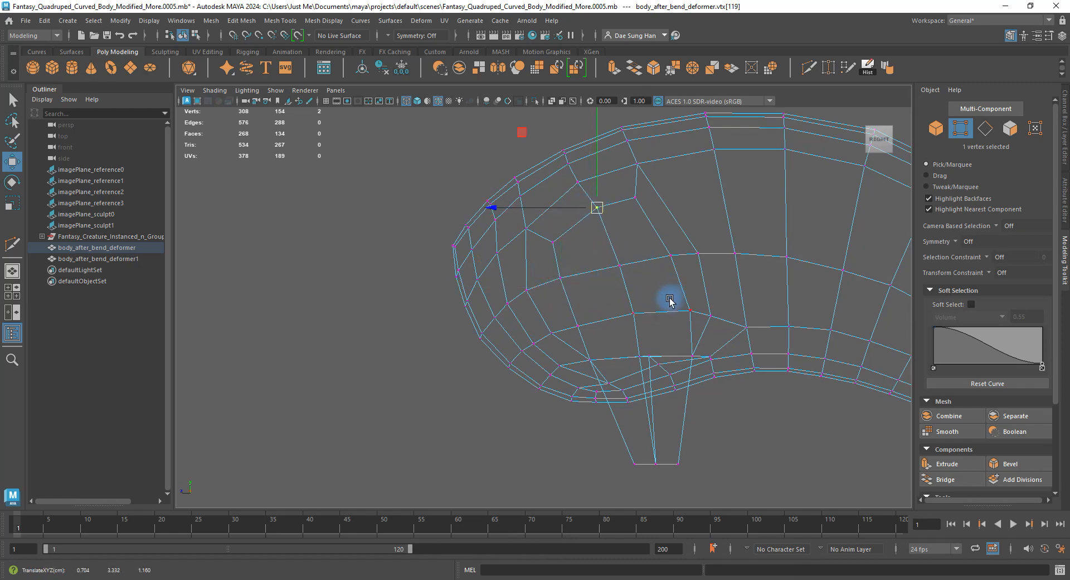
key(space)
key(space)
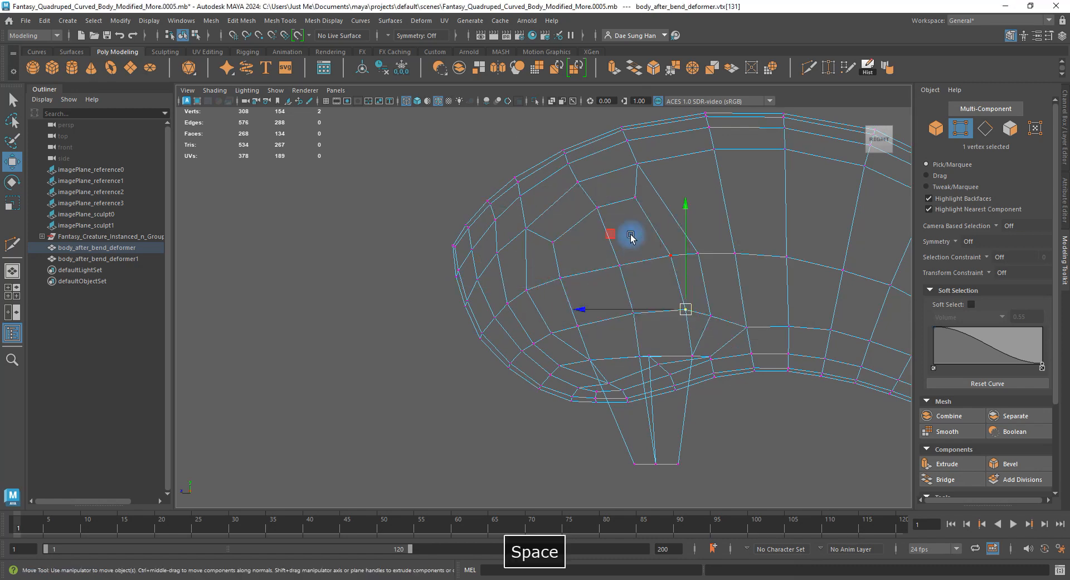
alt+drag(693, 207, 575, 236)
Preview the smoothed body from several angles and select the six vertices at the leg bottom.
key(3)
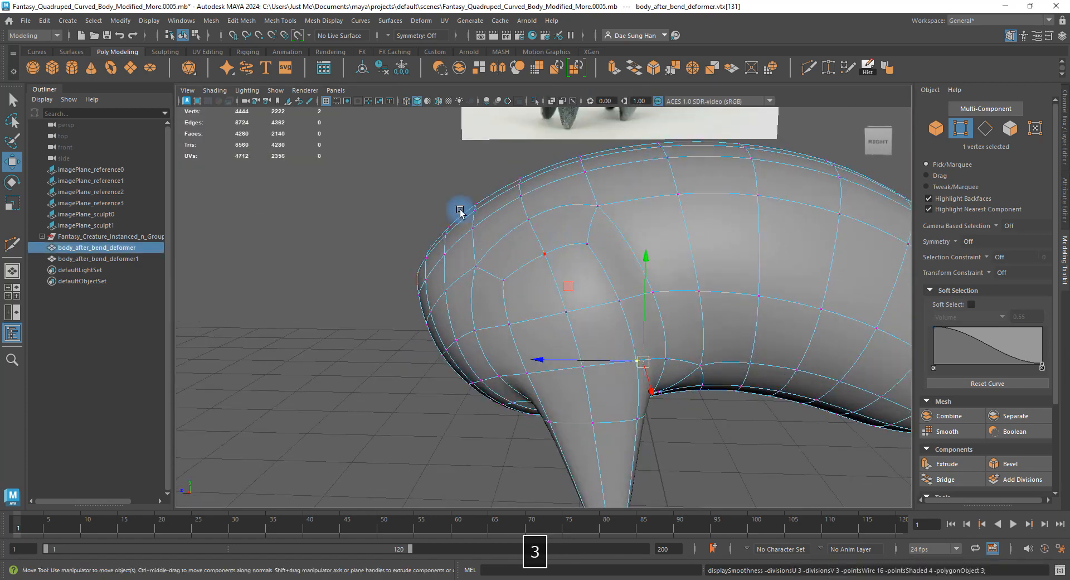
alt+drag(459, 215, 464, 296)
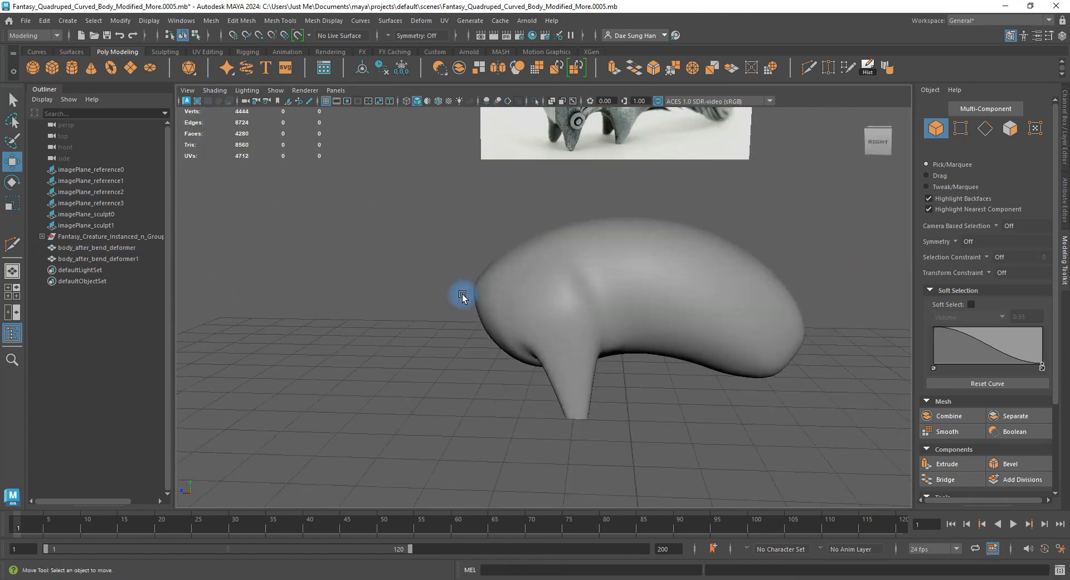
alt+right_drag(463, 296, 608, 329)
alt+drag(608, 329, 619, 312)
click(615, 324)
alt+middle_drag(602, 383, 589, 276)
right_drag(521, 337, 474, 339)
alt+drag(474, 346, 641, 365)
drag(563, 345, 755, 416)
alt+drag(752, 412, 570, 377)
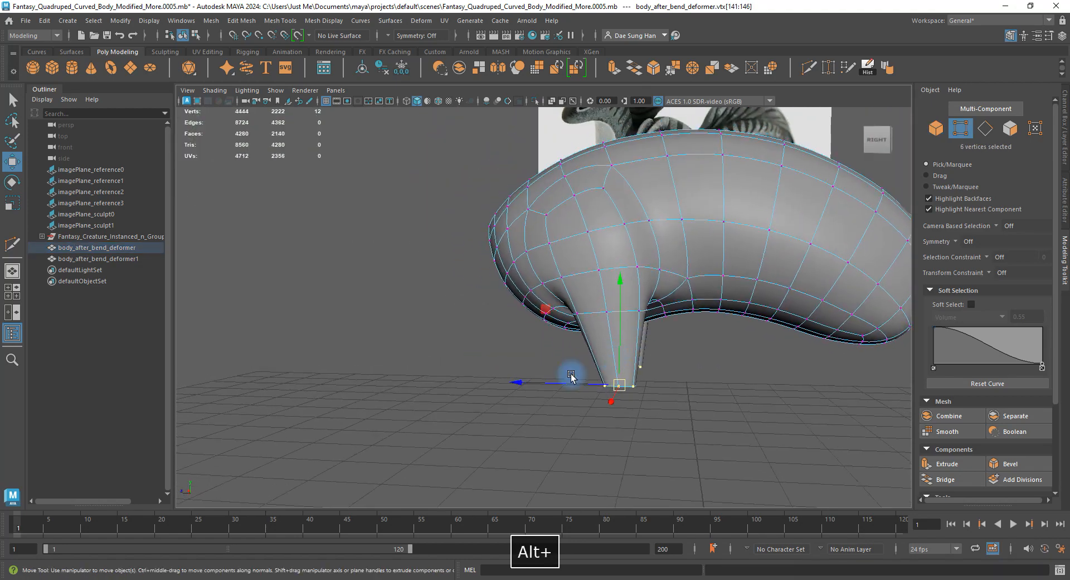
alt+drag(507, 383, 492, 267)
key(1)
key(1)
Smooth the body again and compare it side by side with the reference image.
key(3)
right_drag(492, 267, 552, 237)
click(750, 405)
alt+drag(751, 405, 397, 330)
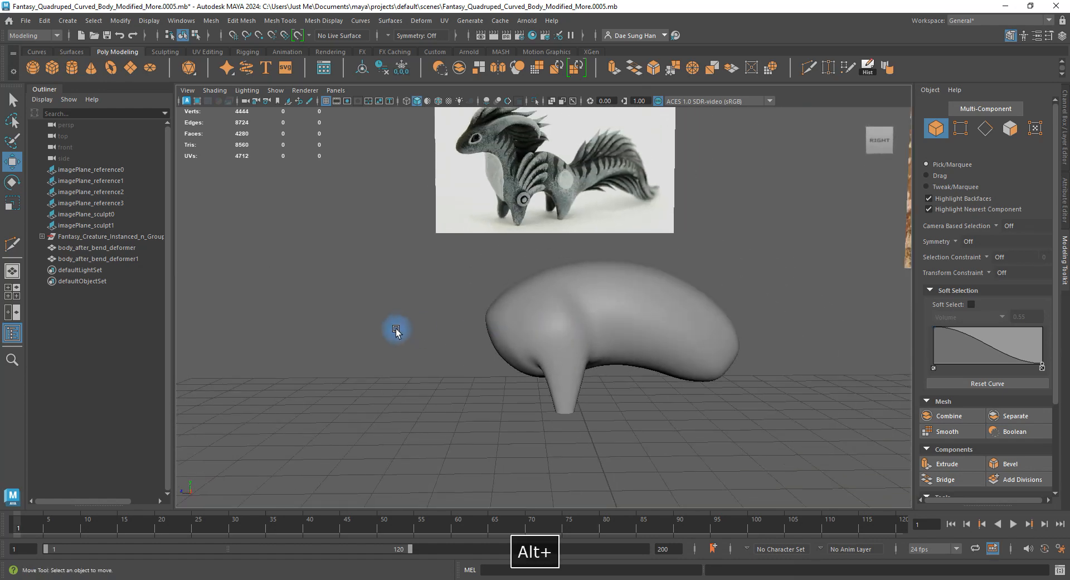
alt+right_drag(396, 316, 542, 349)
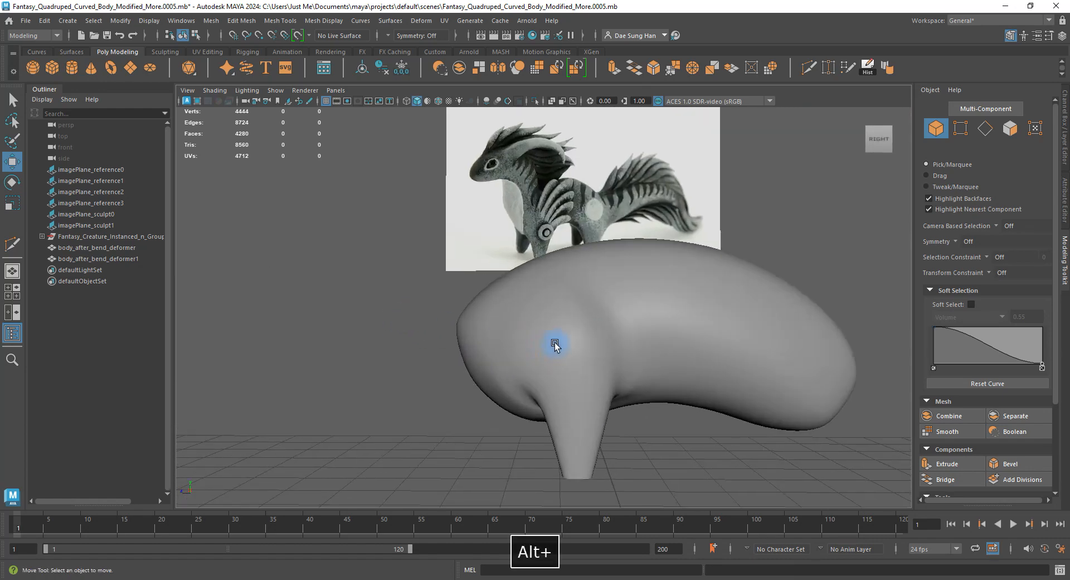
alt+drag(569, 363, 588, 253)
Return the body to faceted and start a Multi-Cut across the front-leg junction.
click(497, 244)
key(1)
alt+drag(498, 244, 571, 210)
shift+right_drag(555, 174, 470, 178)
alt+drag(470, 178, 484, 194)
alt+drag(511, 273, 528, 190)
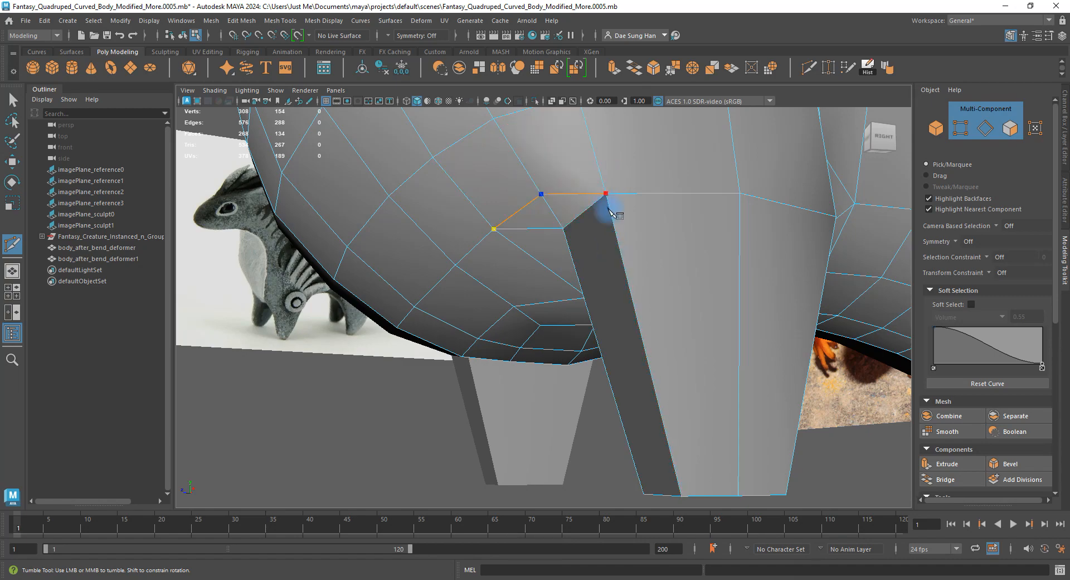
Finish the cut and delete the extra edge where the front leg meets the body.
mouse_move(613, 255)
alt+mouse_down()
mouse_move(671, 215)
mouse_move(661, 267)
mouse_move(663, 165)
mouse_move(600, 252)
alt+mouse_up()
key(w)
right_drag(600, 252, 535, 255)
click(483, 263)
alt+drag(466, 260, 570, 156)
click(555, 196)
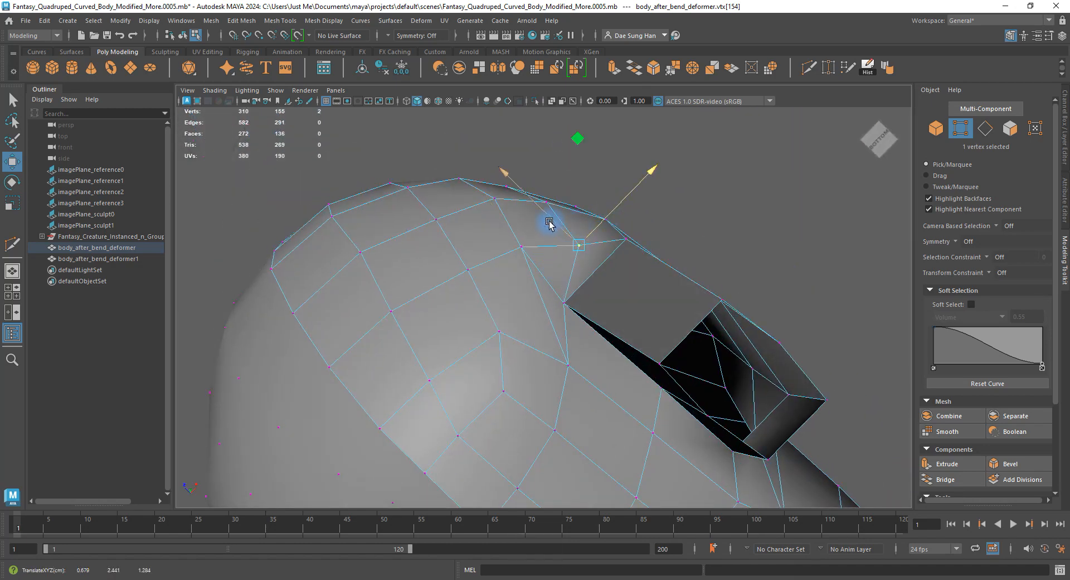
alt+drag(542, 205, 570, 251)
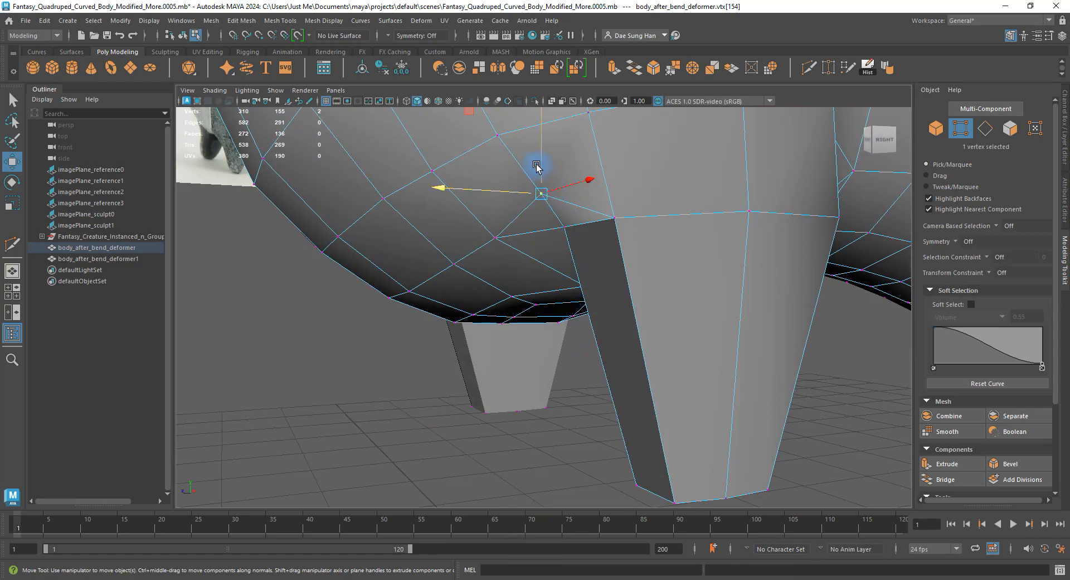
alt+drag(544, 181, 597, 208)
right_drag(598, 213, 595, 231)
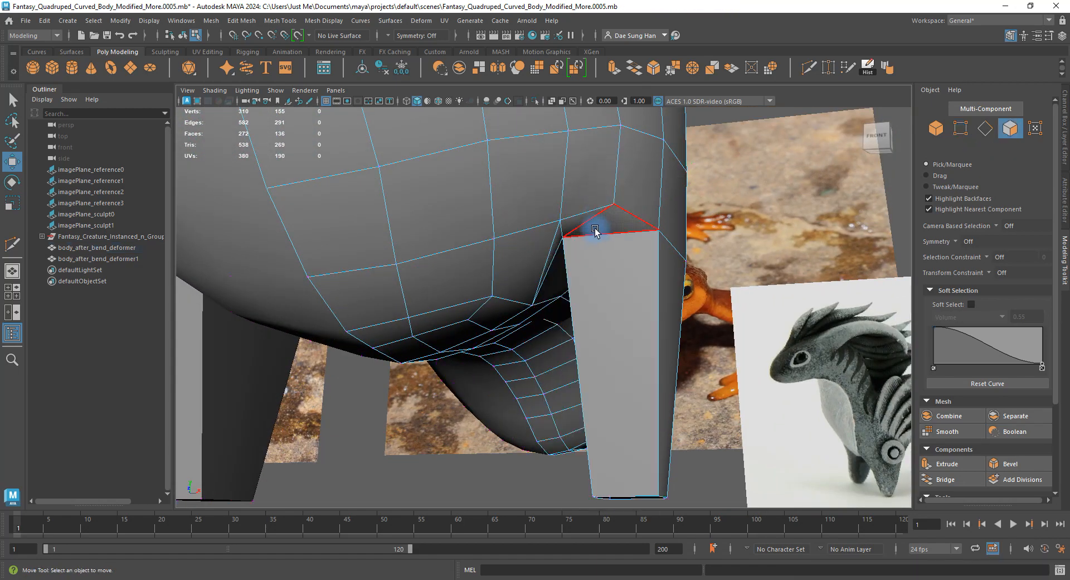
alt+drag(589, 254, 593, 234)
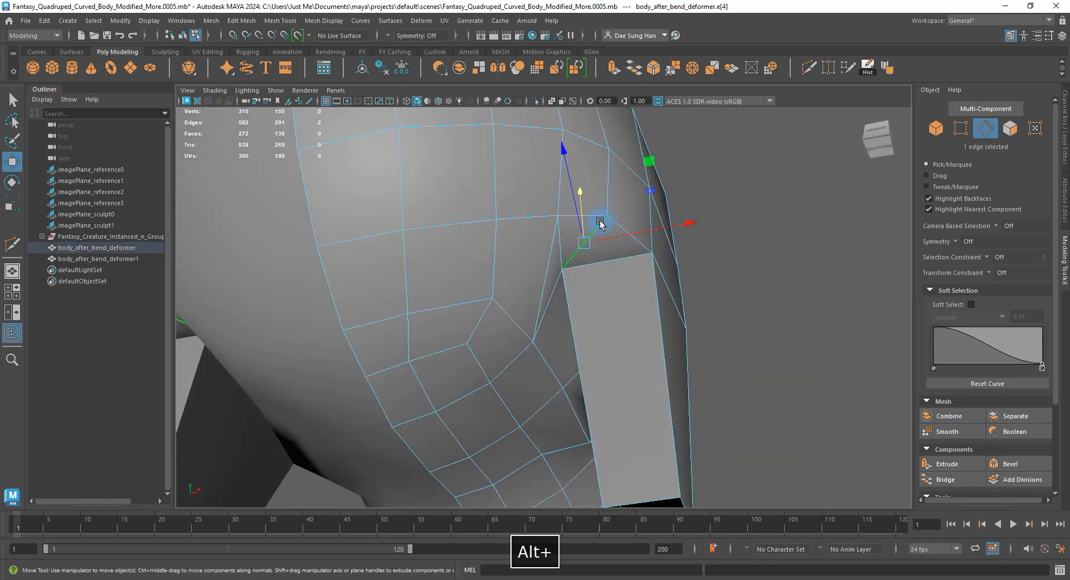
shift+right_click(761, 215)
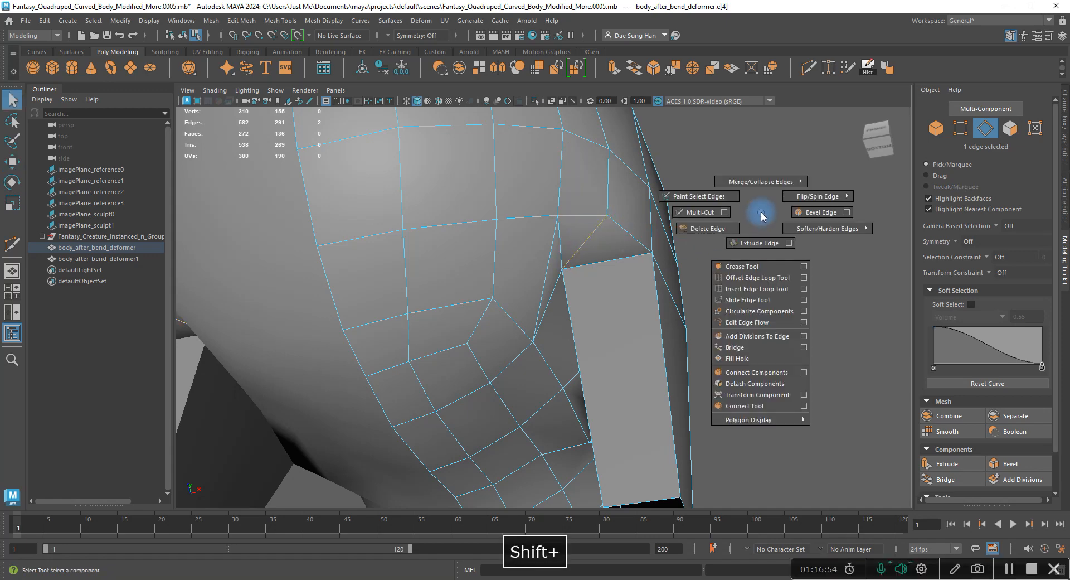
click(712, 234)
alt+drag(637, 251, 550, 277)
Check the smoothed body from front, underneath and low angles against the references.
key(3)
right_drag(549, 277, 585, 245)
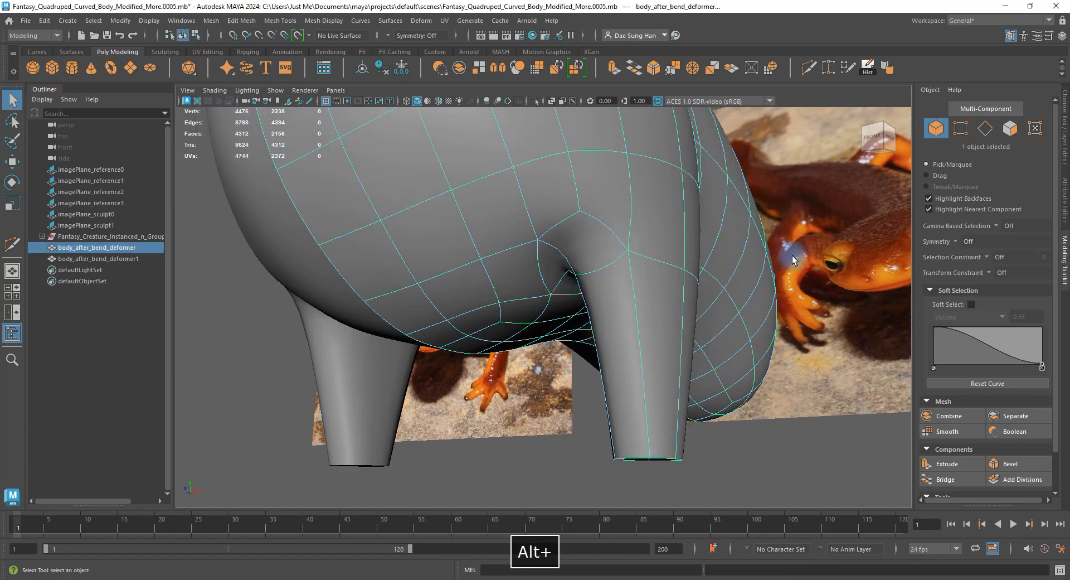
click(574, 407)
alt+drag(597, 278, 516, 277)
click(627, 286)
key(1)
key(3)
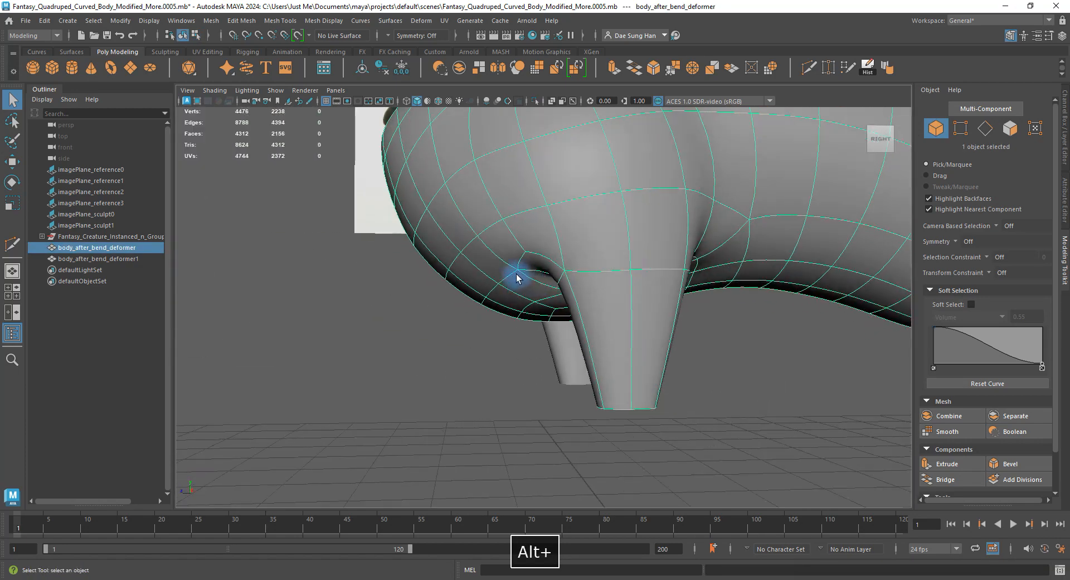
alt+drag(565, 345, 609, 285)
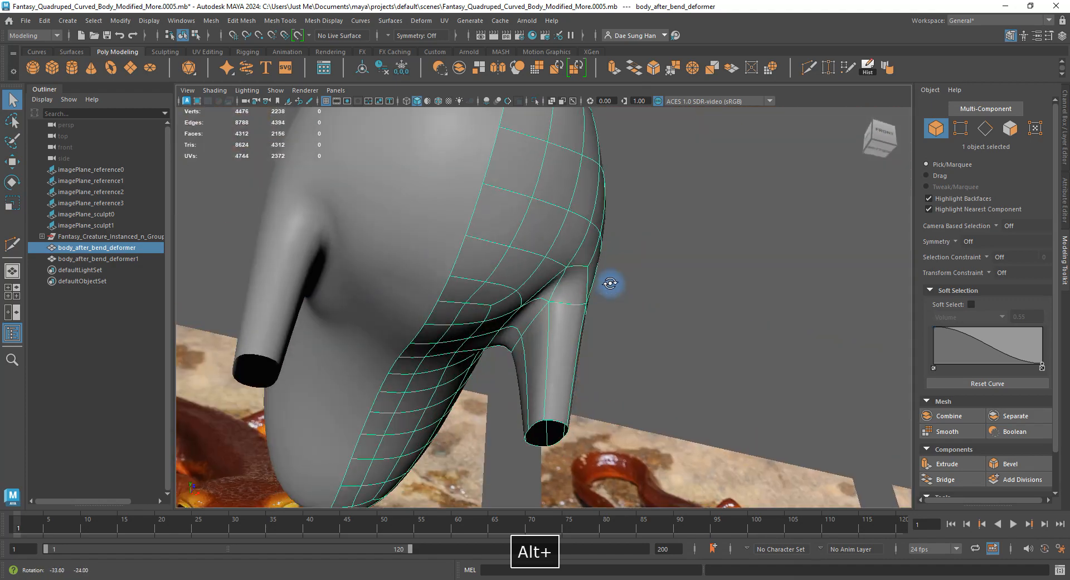
mouse_move(609, 284)
alt+right_down()
mouse_move(563, 280)
mouse_move(597, 277)
alt+right_up()
alt+drag(597, 277, 648, 276)
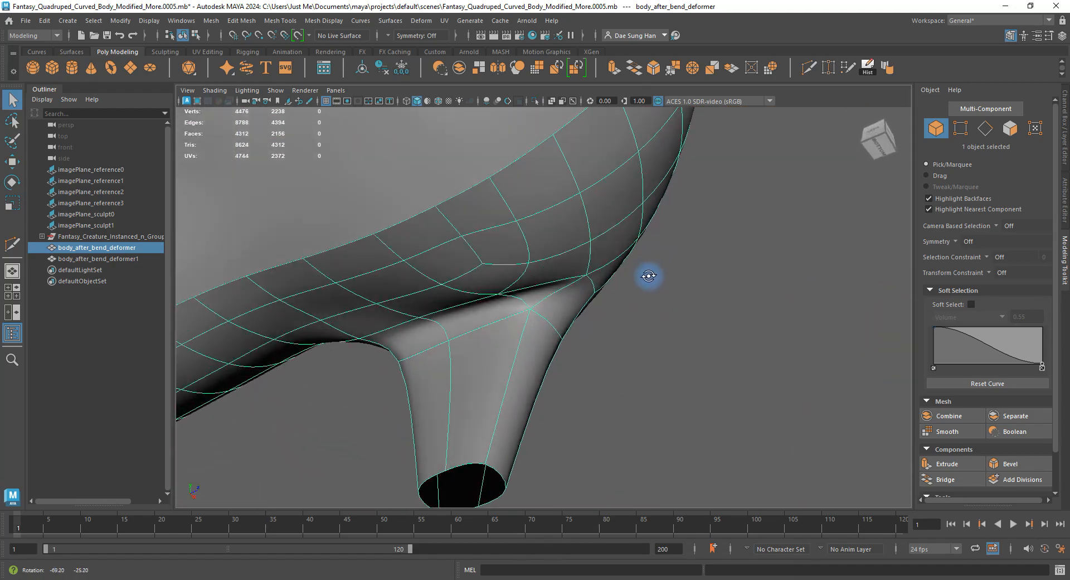
alt+drag(558, 308, 454, 277)
key(3)
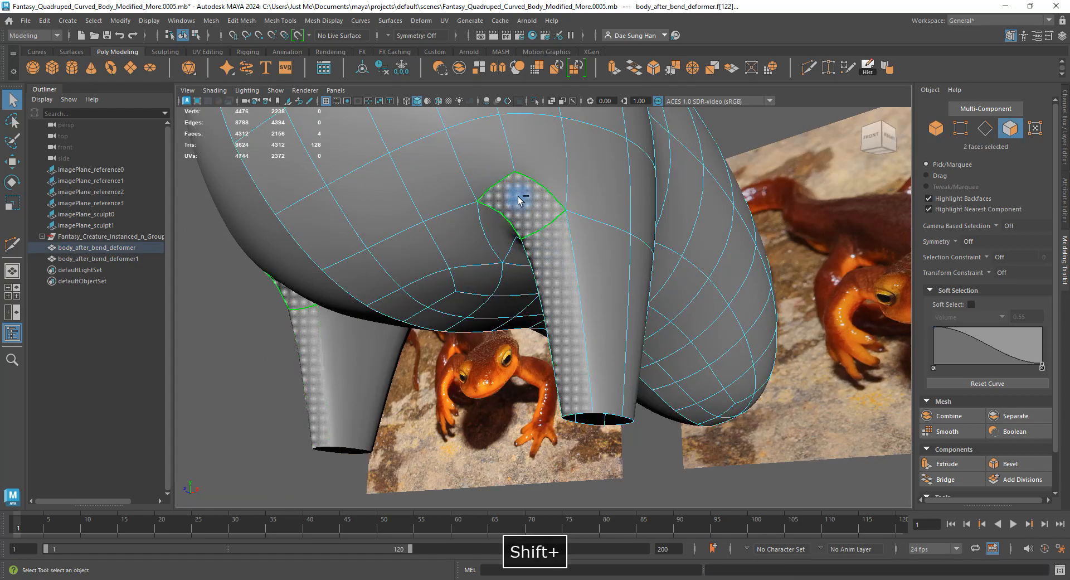
Inspect the faces at the front-leg junction in smoothed and low-poly views.
alt+drag(624, 284, 427, 334)
alt+right_drag(427, 334, 512, 325)
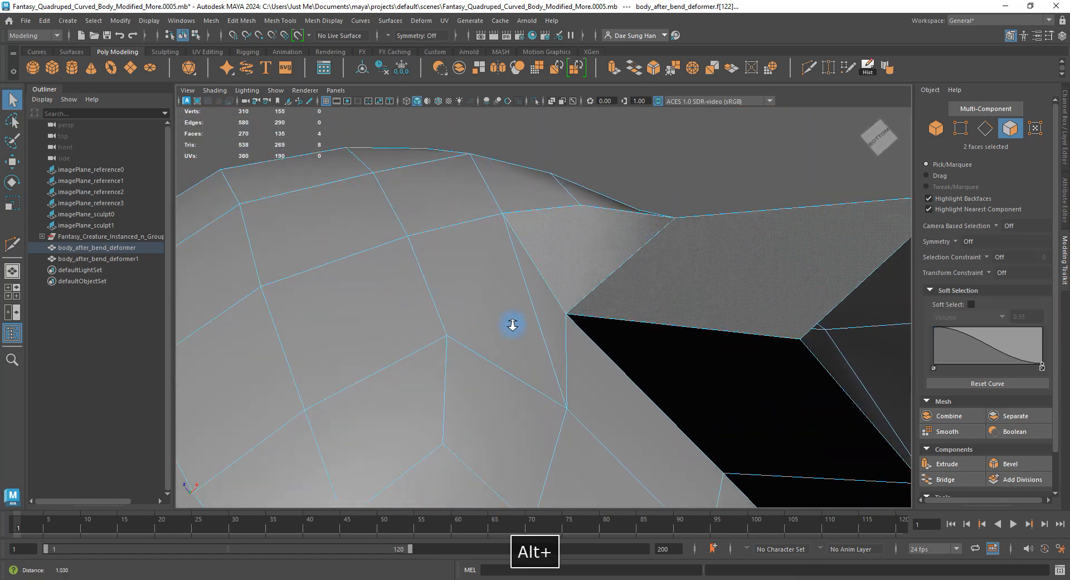
alt+drag(512, 324, 580, 347)
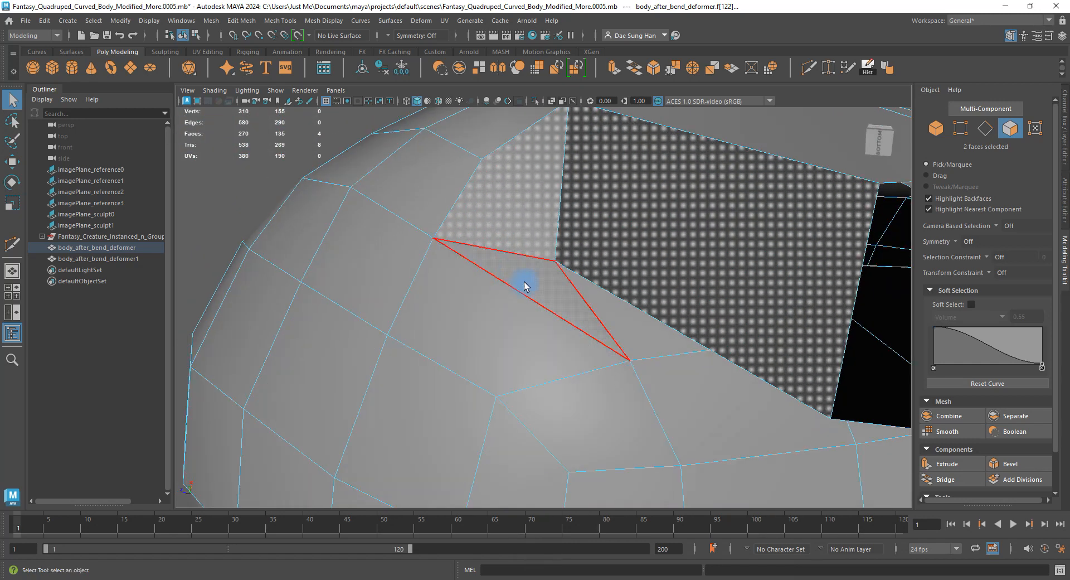
key(3)
key(1)
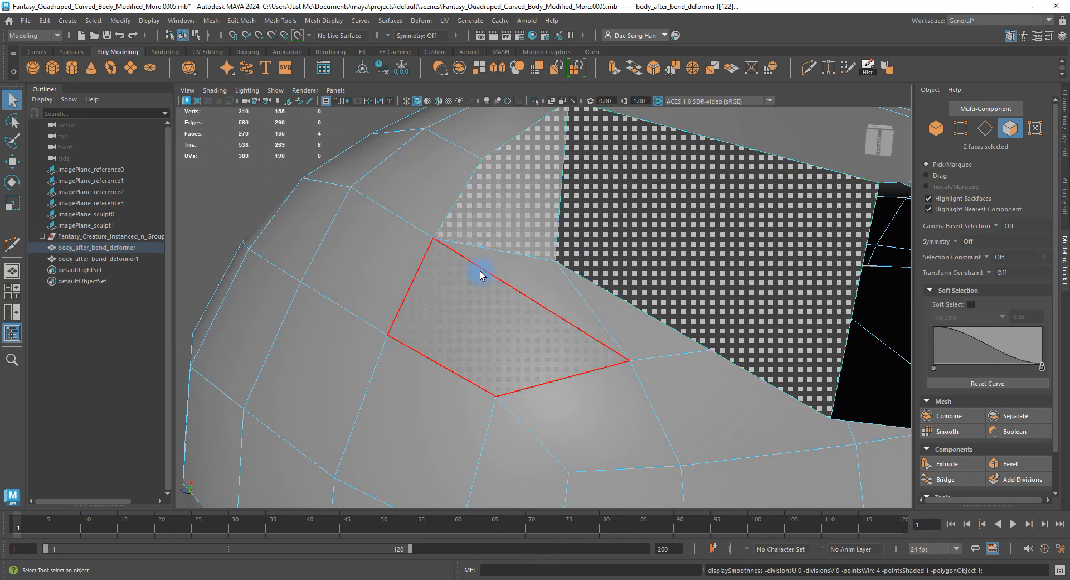
alt+drag(547, 317, 483, 365)
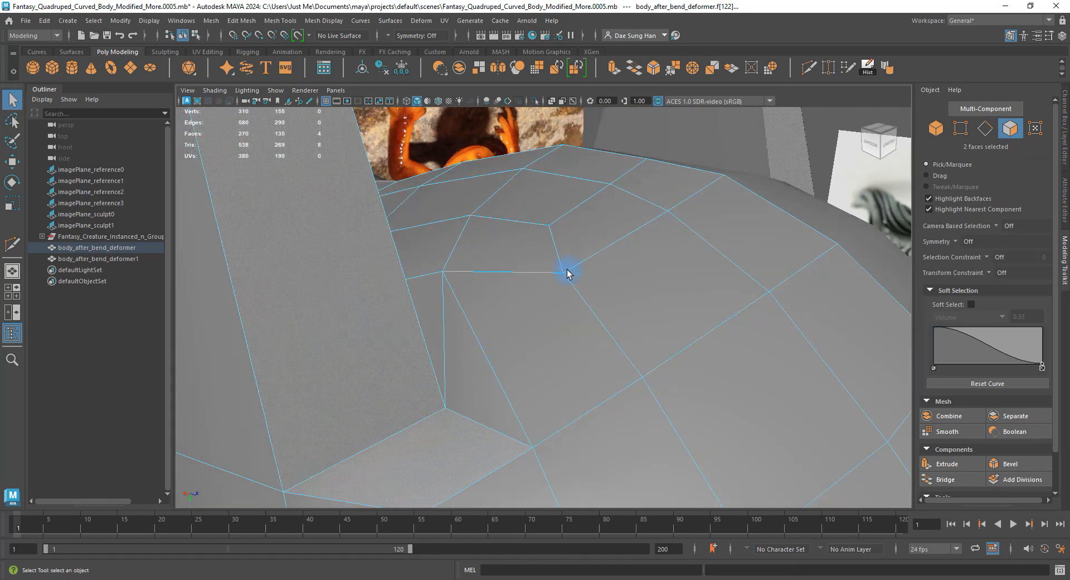
alt+drag(567, 273, 503, 397)
mouse_move(556, 327)
alt+mouse_down()
mouse_move(546, 313)
mouse_move(560, 310)
alt+mouse_up()
Multi-Cut across the triangle beside the leg, raising the mesh to 272 faces.
shift+right_click(537, 243)
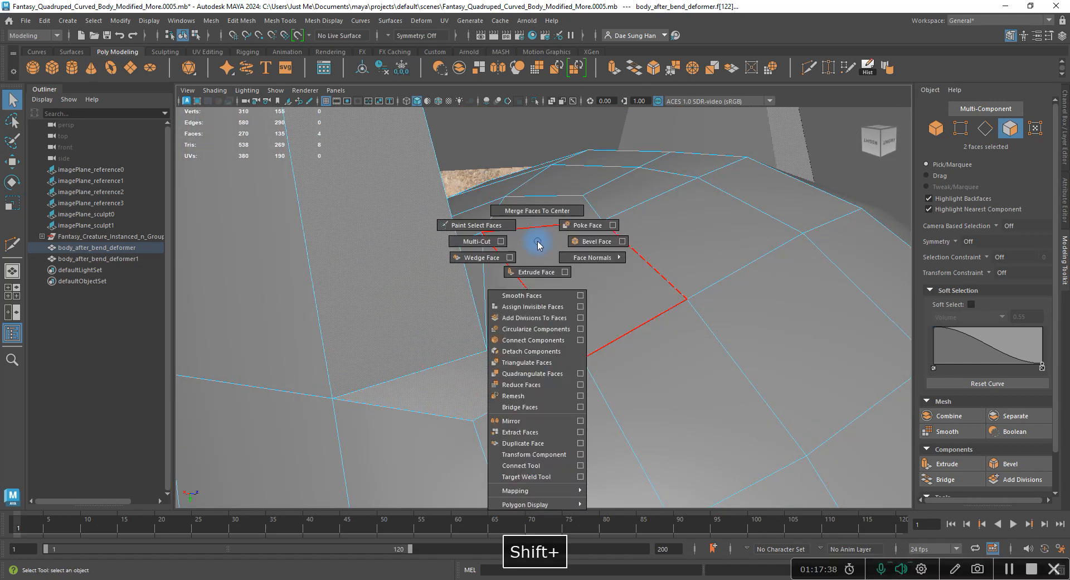
click(475, 244)
alt+drag(552, 329, 504, 294)
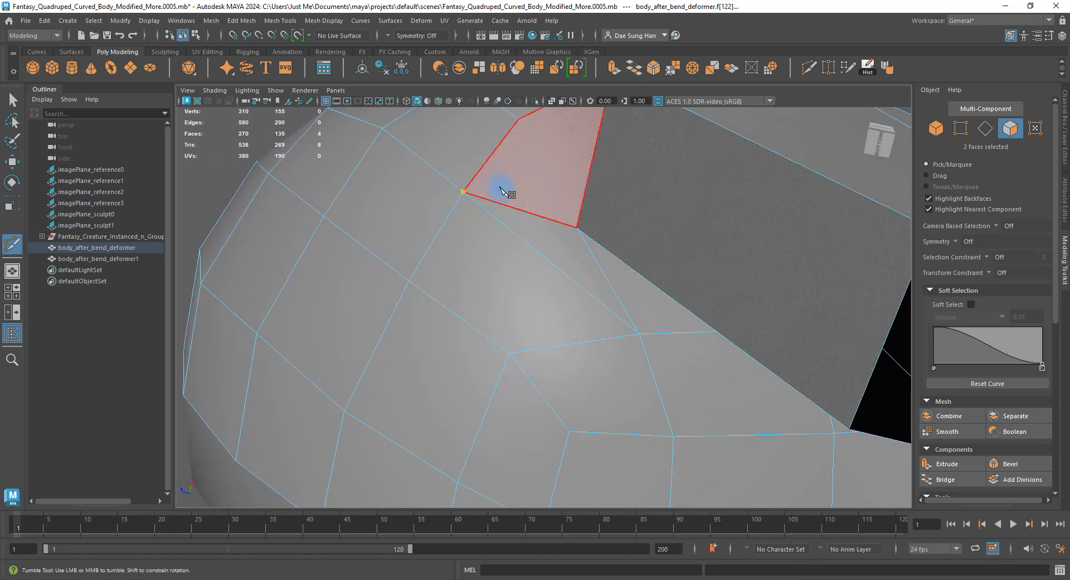
key(w)
alt+drag(650, 383, 632, 367)
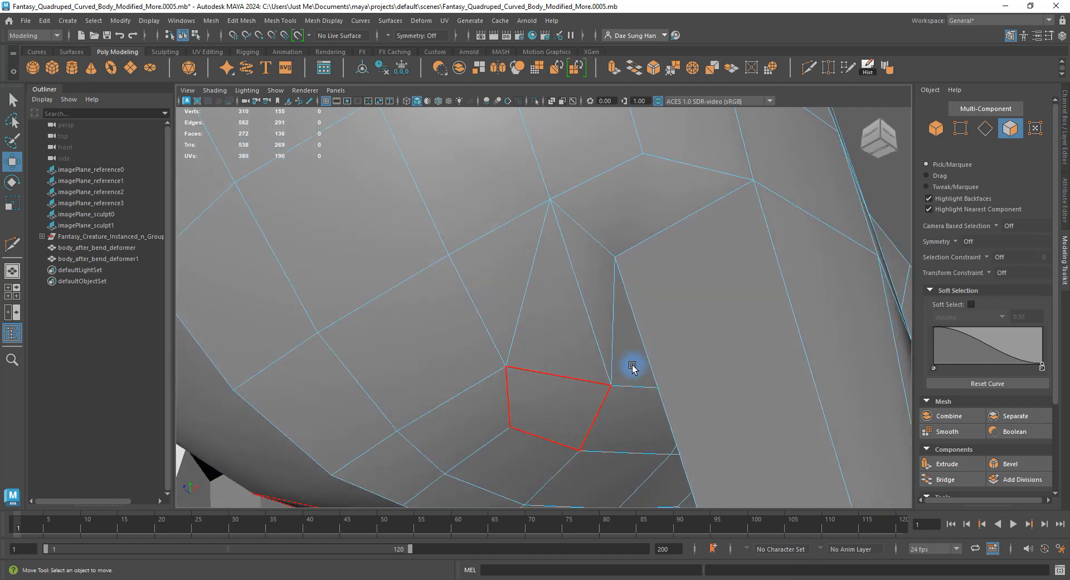
click(580, 308)
alt+drag(579, 309, 559, 367)
Compare the front-leg junction in smoothed and low-poly views.
key(3)
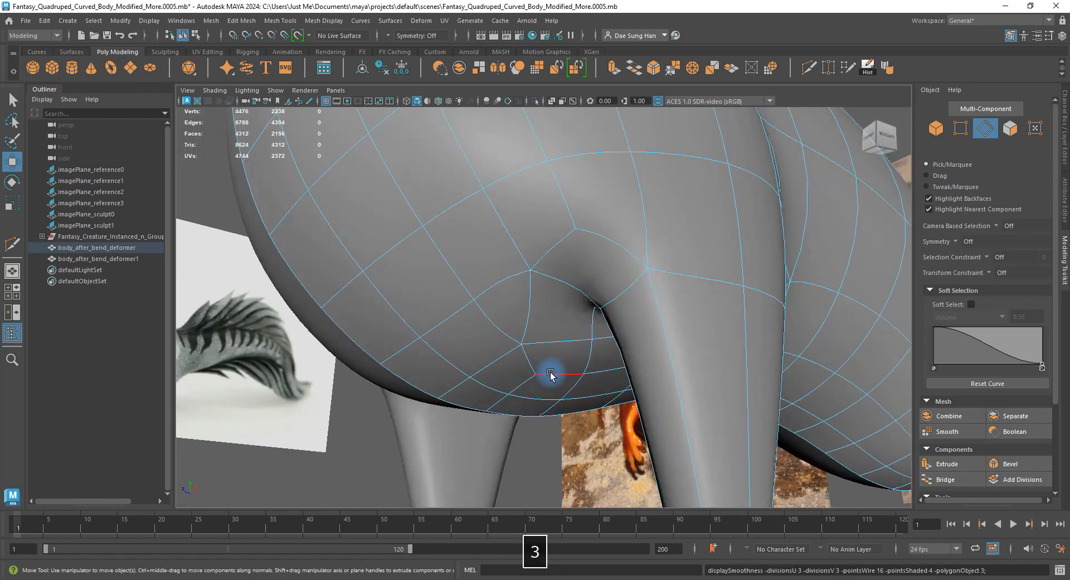
click(290, 440)
alt+drag(446, 365, 658, 187)
key(1)
key(3)
alt+drag(569, 274, 529, 354)
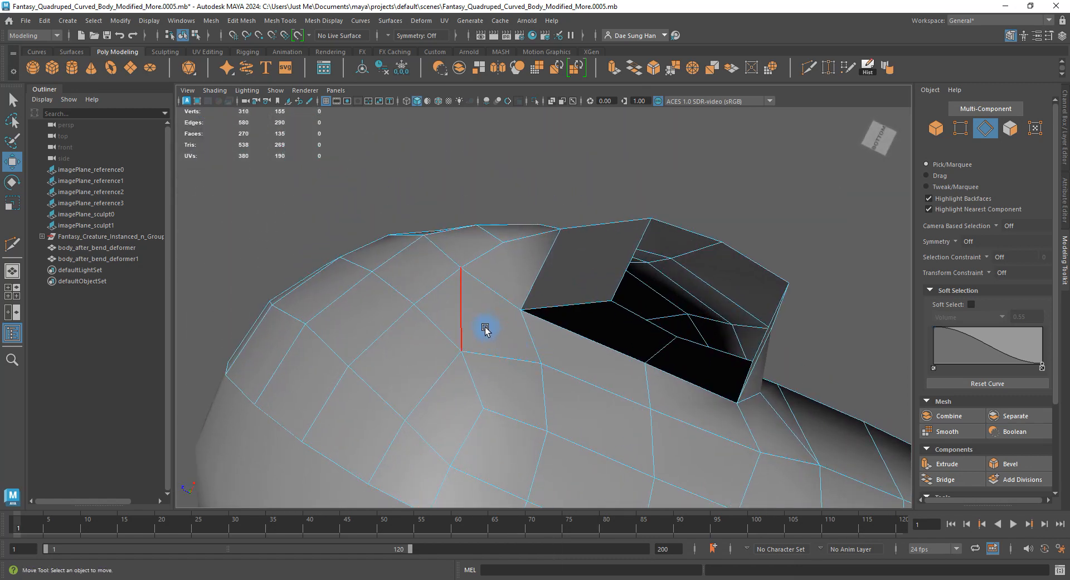
alt+drag(483, 326, 461, 277)
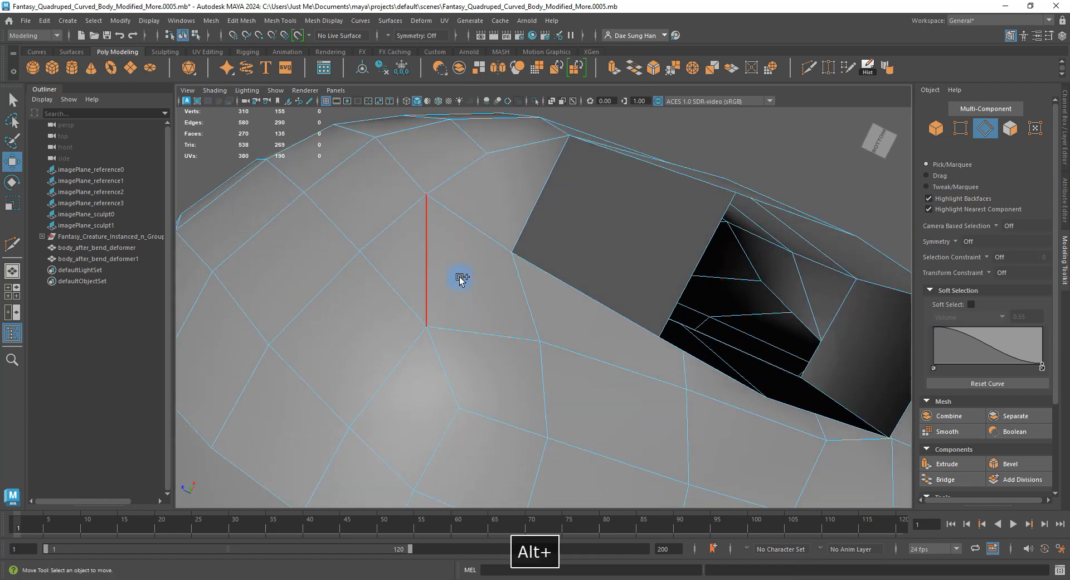
Multi-Cut new edges at the leg junction, bringing the mesh to 312 vertices.
shift+right_click(458, 273)
click(396, 274)
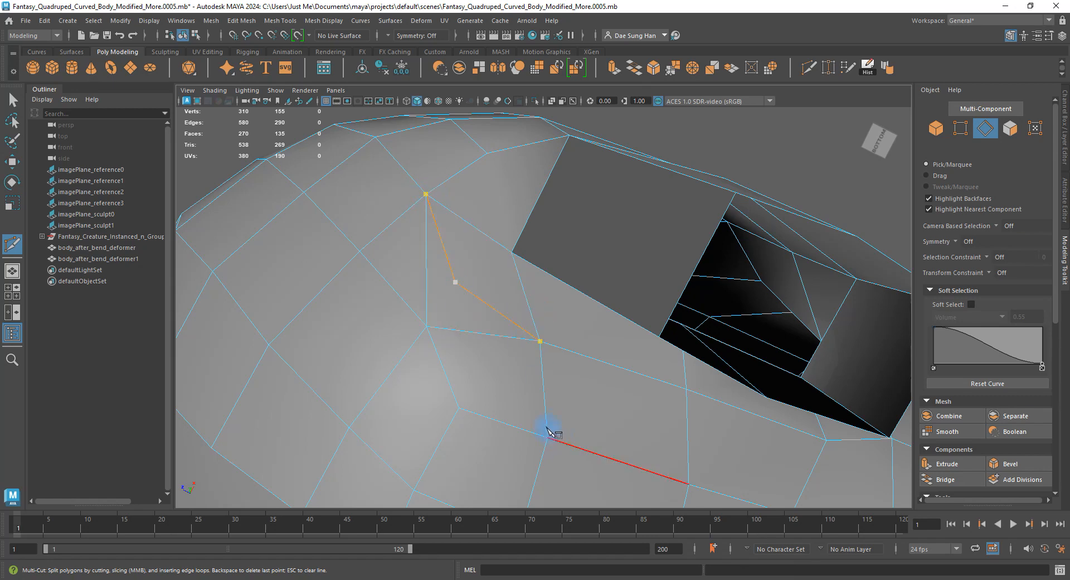
alt+drag(547, 429, 534, 331)
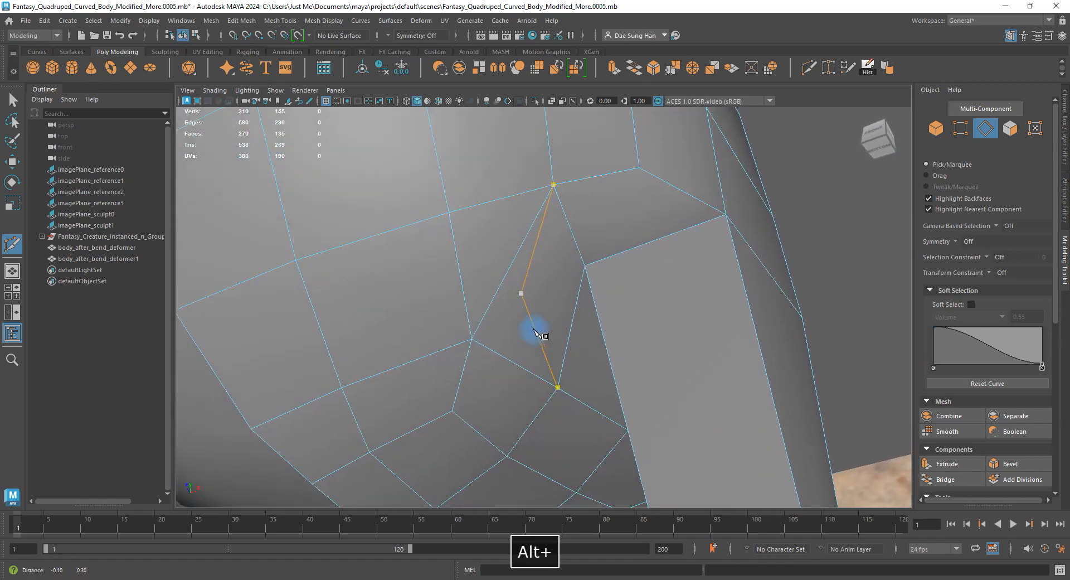
alt+drag(566, 379, 595, 305)
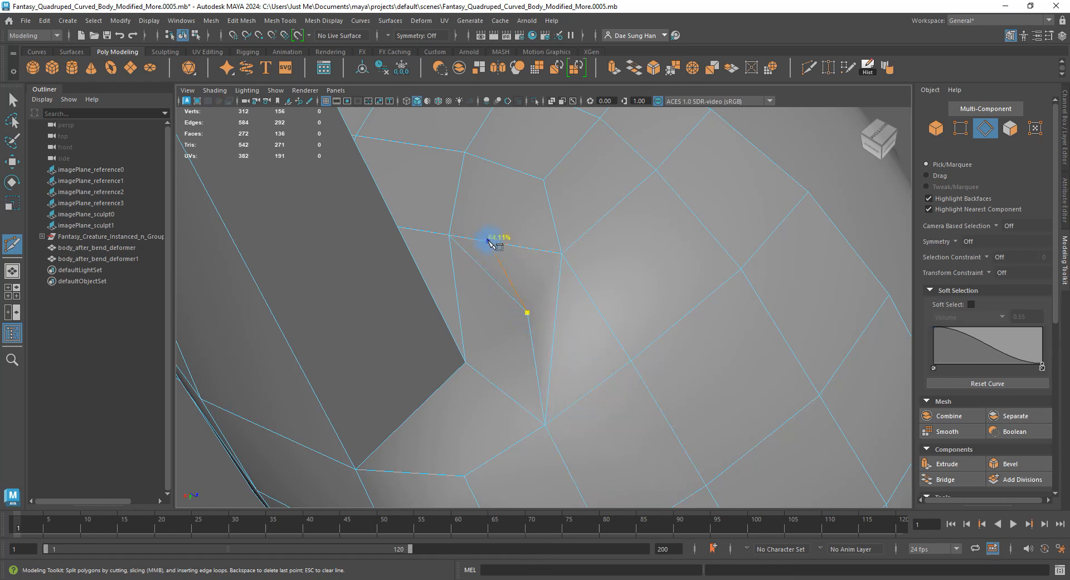
mouse_move(548, 357)
alt+mouse_down()
mouse_move(576, 317)
mouse_move(547, 351)
alt+mouse_up()
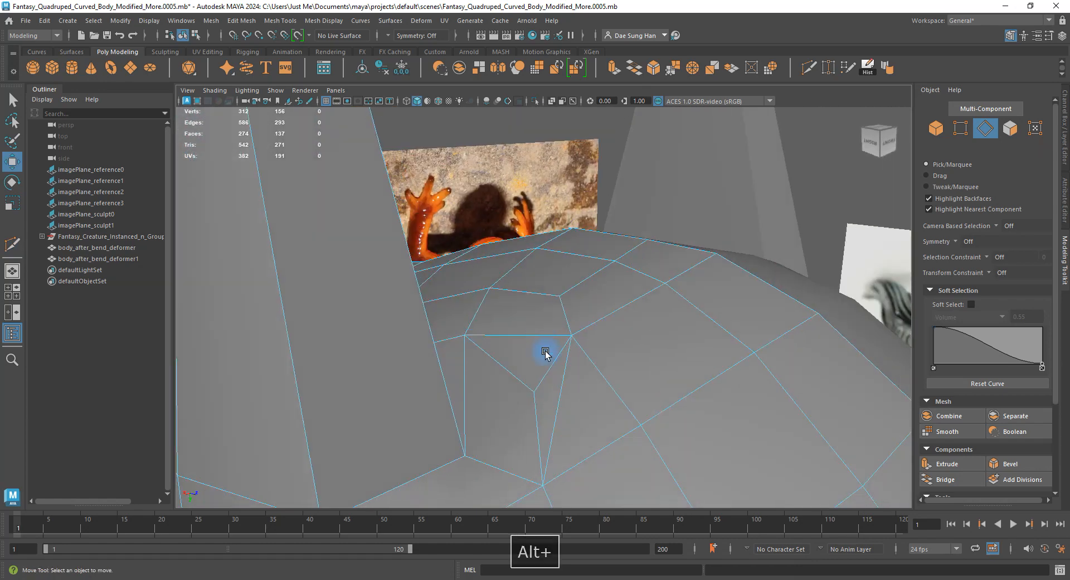
alt+right_drag(546, 351, 560, 306)
alt+drag(561, 306, 517, 219)
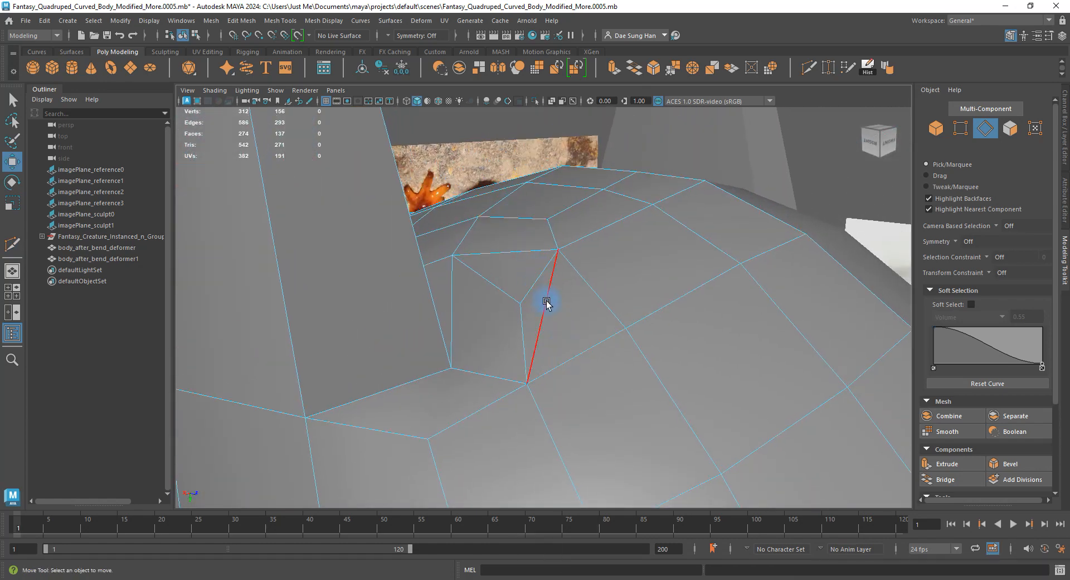
alt+drag(532, 315, 638, 326)
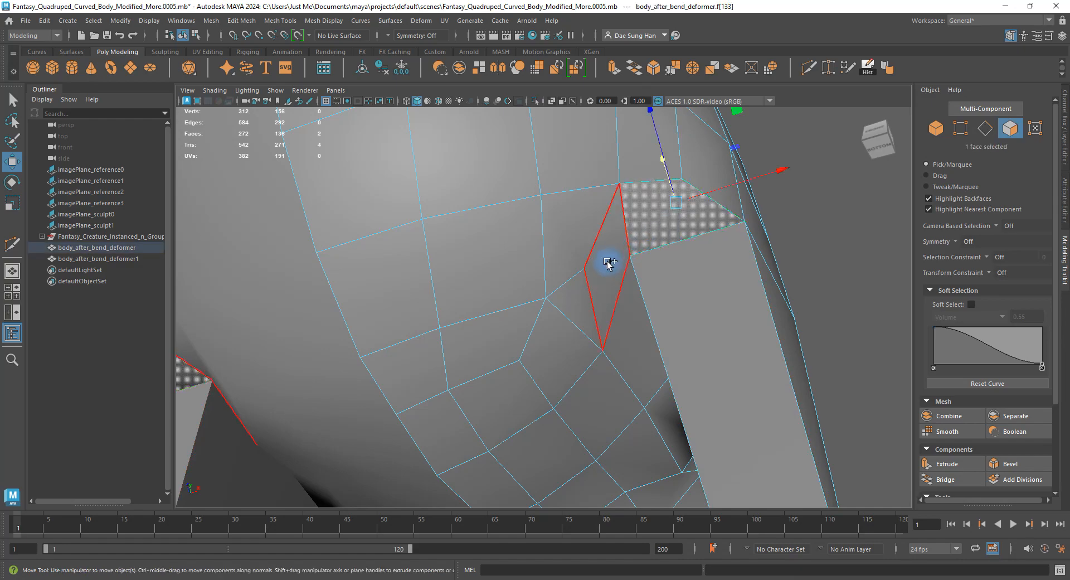
Check the smoothed junction, then view the low-poly body from the back and underneath.
key(3)
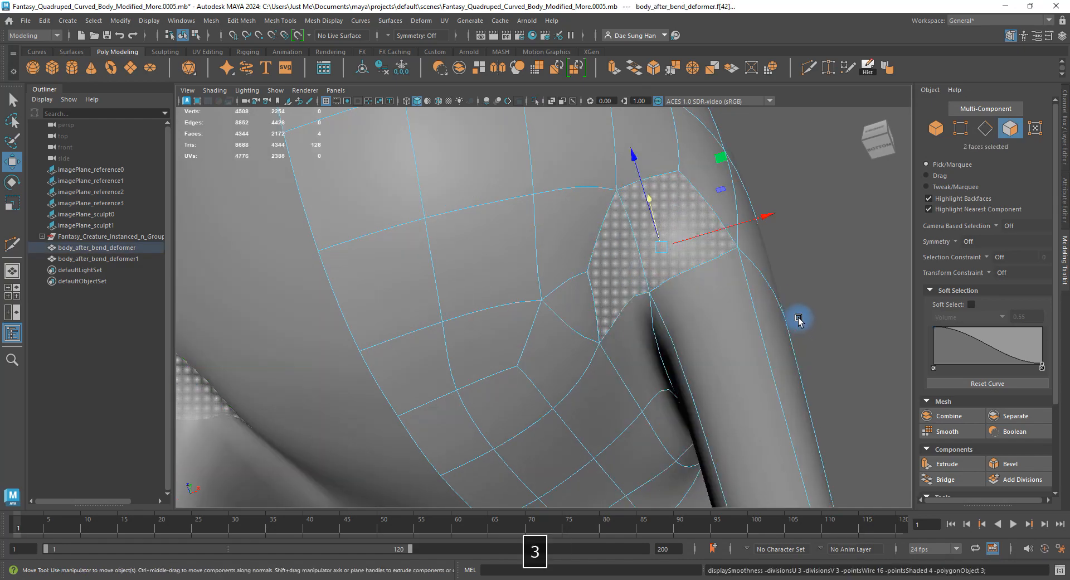
alt+drag(802, 313, 632, 254)
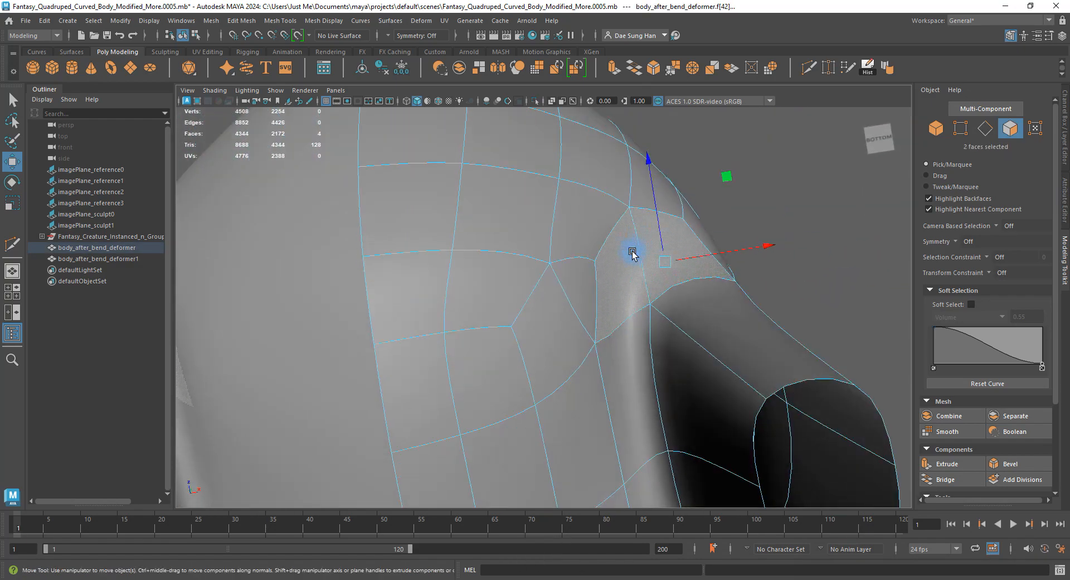
key(1)
alt+drag(639, 353, 739, 278)
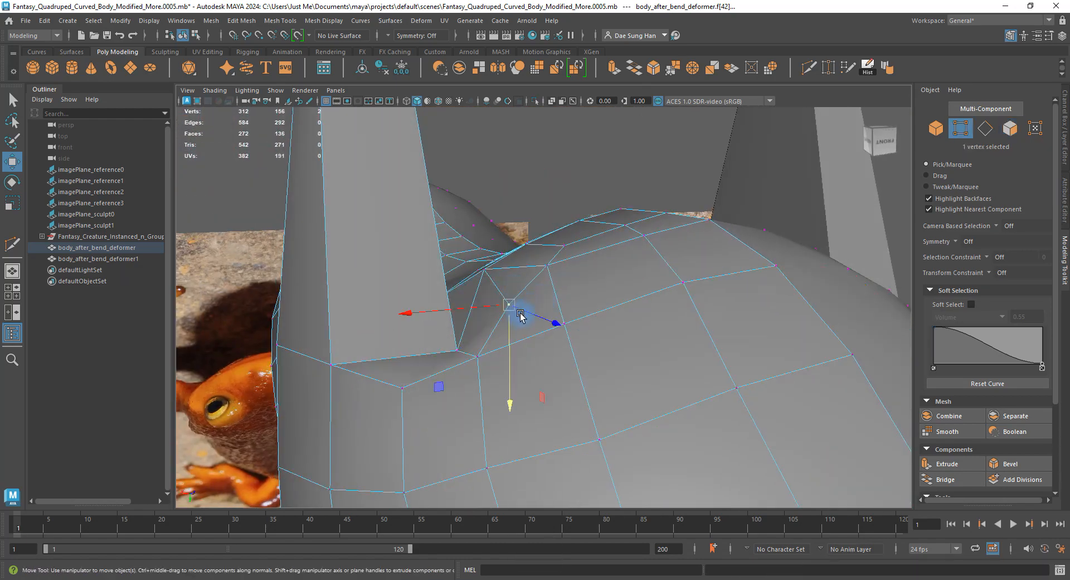
alt+drag(520, 315, 221, 334)
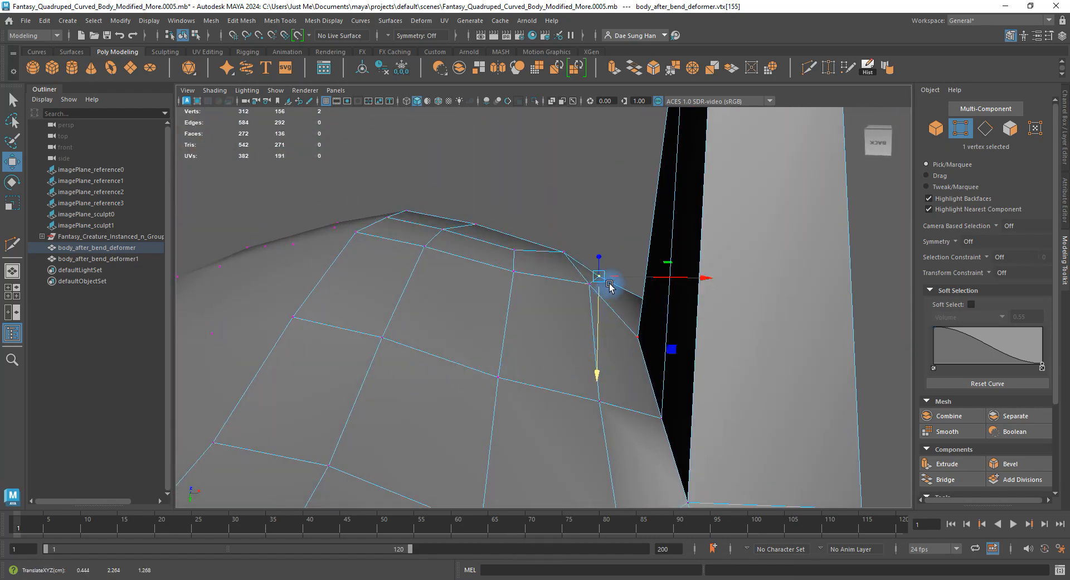
alt+drag(609, 286, 522, 260)
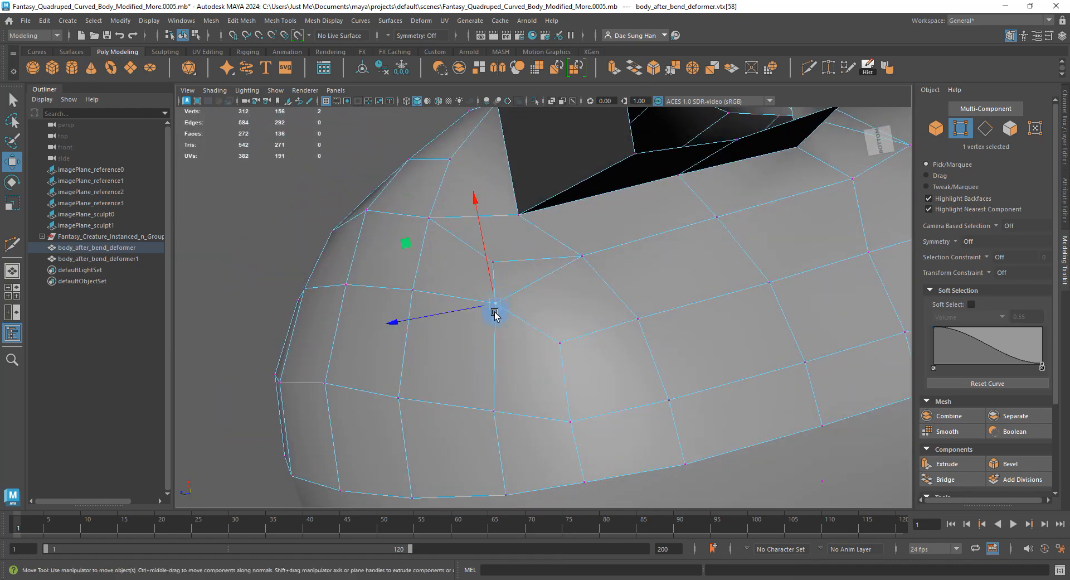
alt+drag(495, 314, 688, 342)
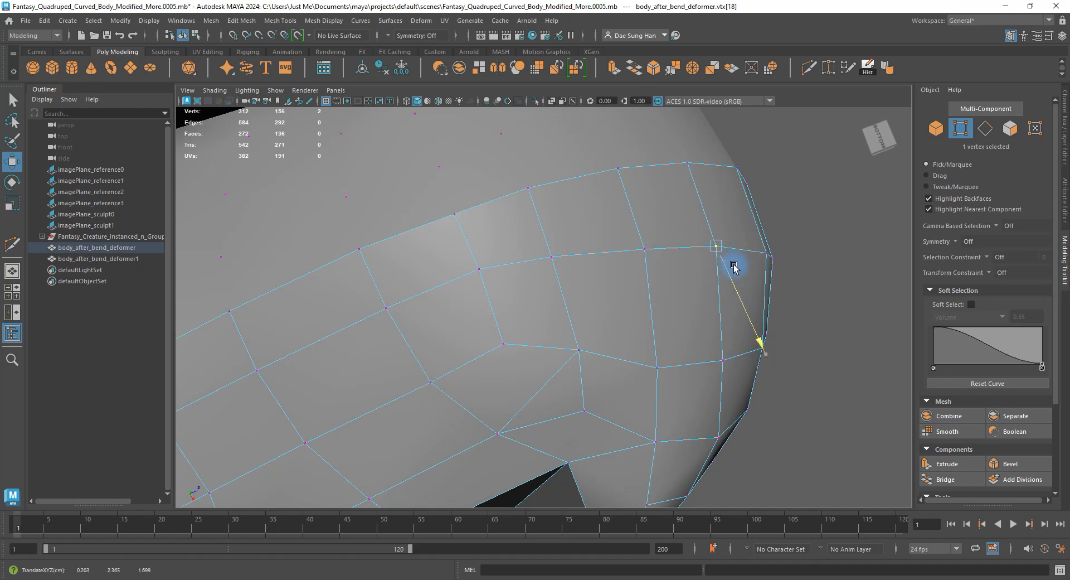
Move an underside vertex to reshape the body edge and add a cut, reaching 314 vertices.
alt+drag(734, 268, 514, 220)
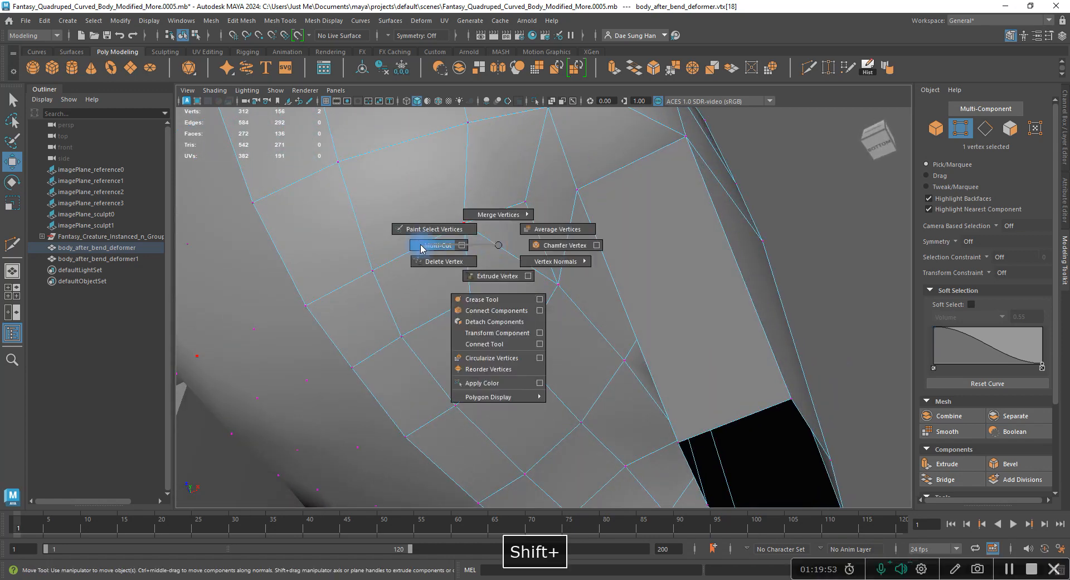
alt+drag(509, 214, 603, 273)
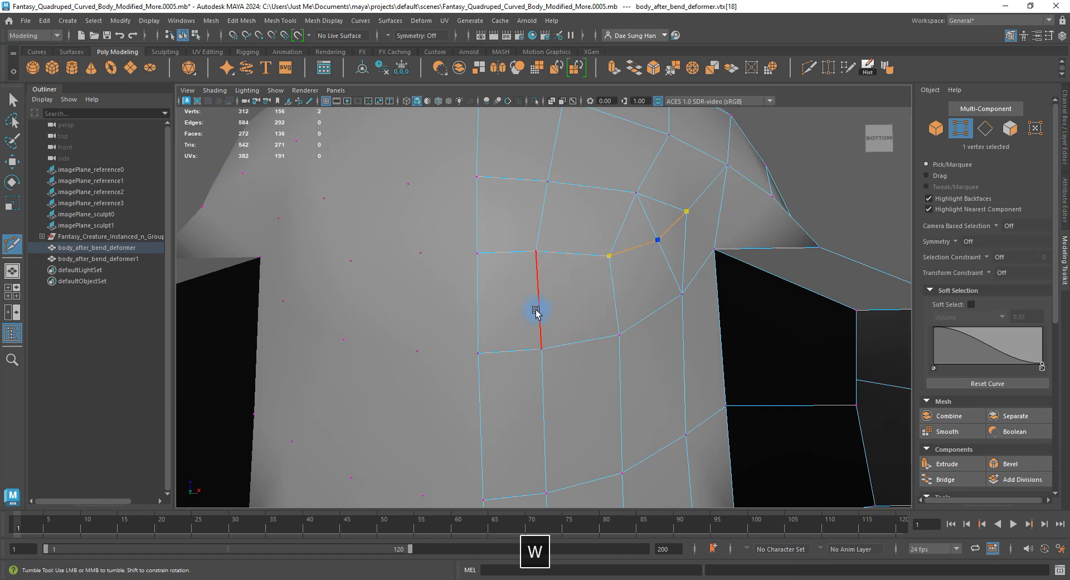
alt+drag(693, 290, 527, 252)
alt+drag(509, 256, 592, 324)
click(538, 233)
key(q)
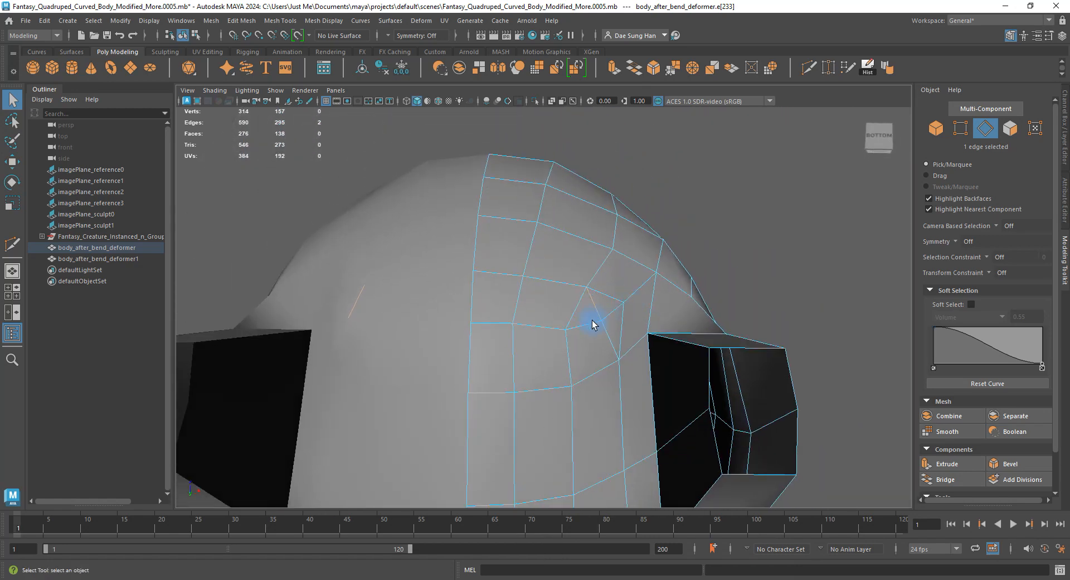
Delete the stray edge at the front-leg junction.
alt+middle_drag(635, 330, 634, 278)
alt+right_drag(633, 277, 651, 290)
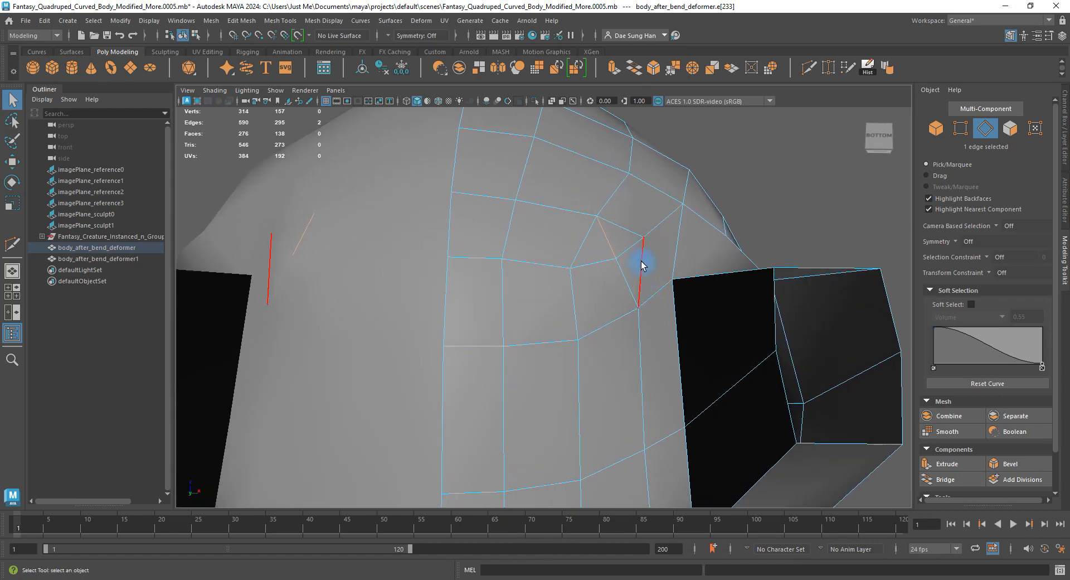
shift+right_click(633, 242)
click(575, 256)
Merge the two neighbouring junction vertices to their centre, leaving 312 vertices.
key(w)
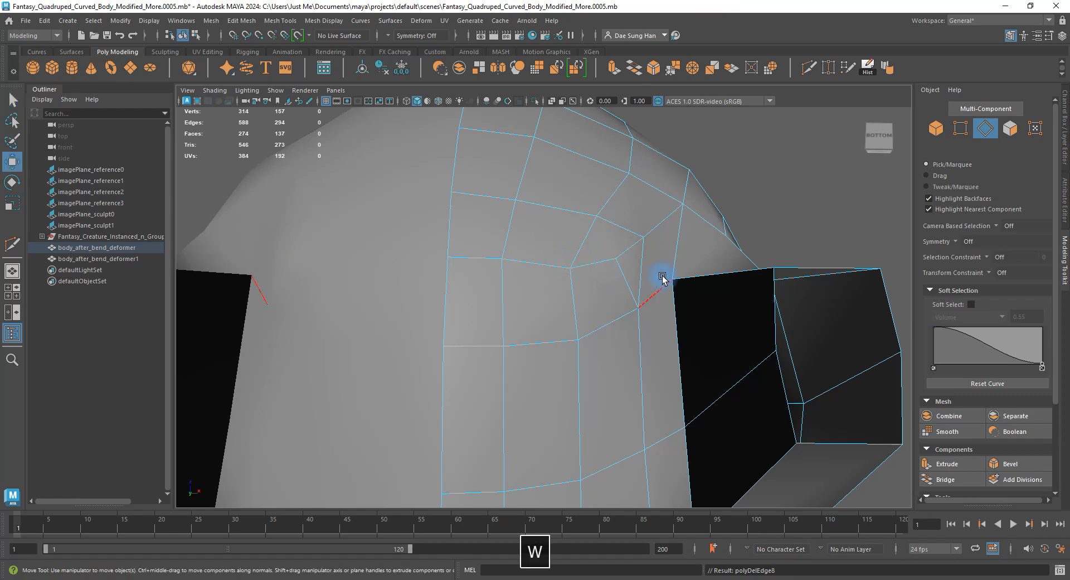
alt+right_drag(661, 270, 653, 267)
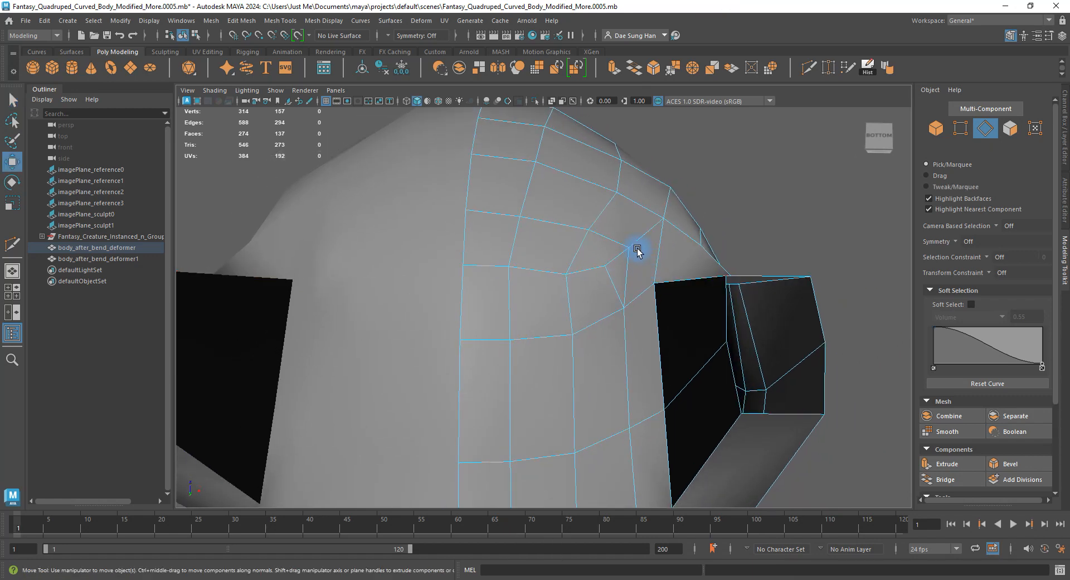
alt+right_drag(641, 262, 691, 257)
right_drag(577, 258, 441, 273)
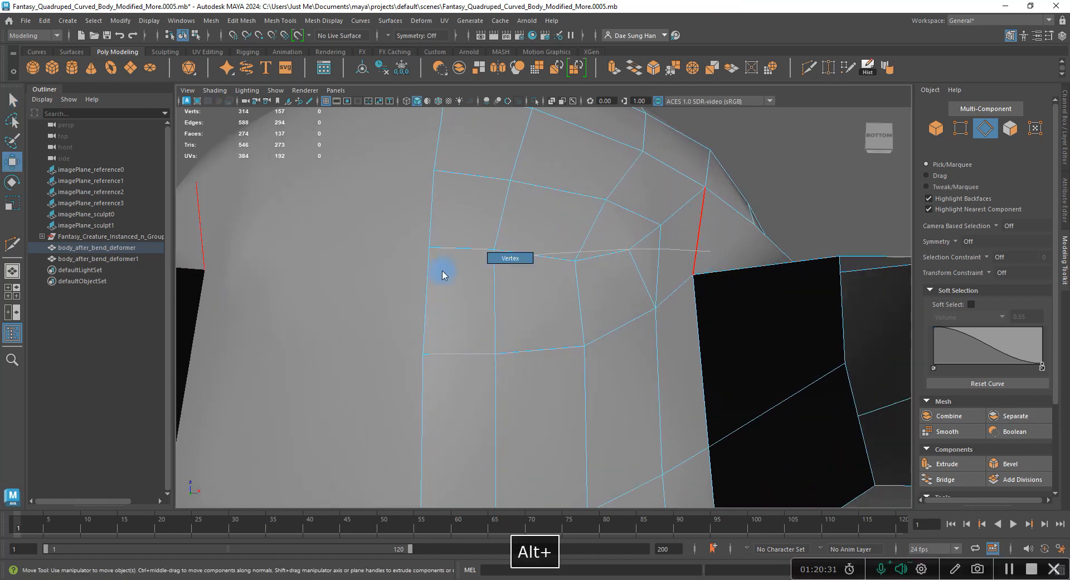
shift+click(629, 248)
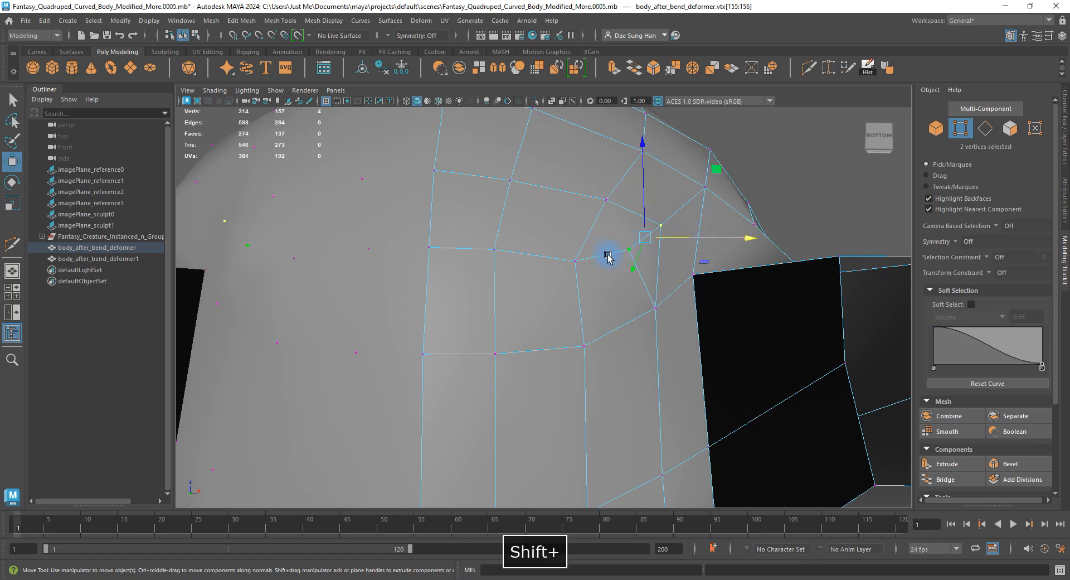
shift+right_click(688, 200)
shift+right_drag(688, 200, 690, 136)
alt+drag(708, 195, 668, 267)
click(808, 186)
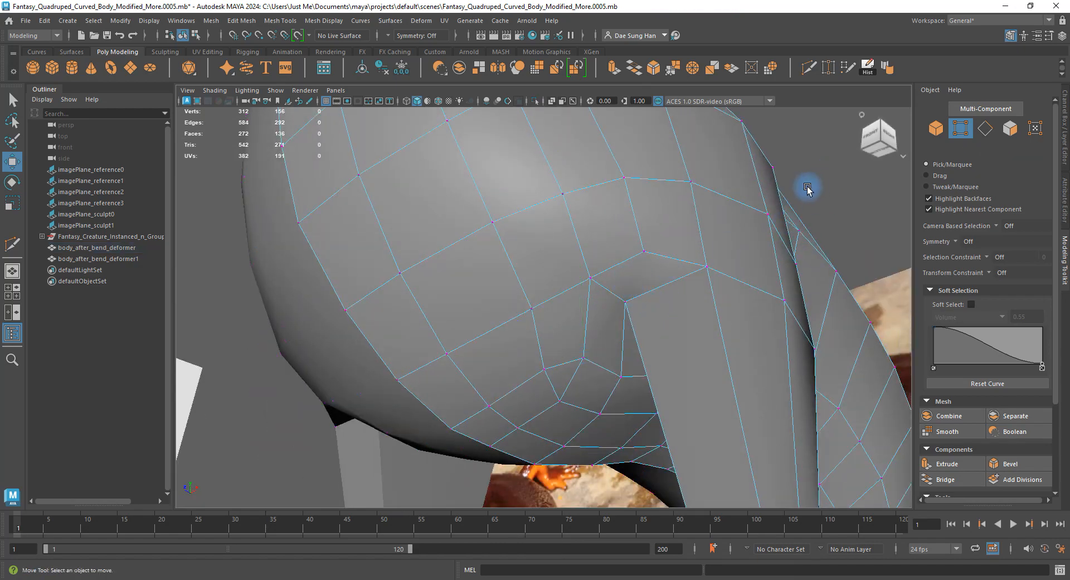
Orbit around the body, comparing the smoothed preview with the low-poly cage.
alt+drag(807, 186, 551, 306)
key(3)
alt+right_drag(551, 307, 449, 305)
alt+drag(449, 305, 526, 310)
key(1)
key(3)
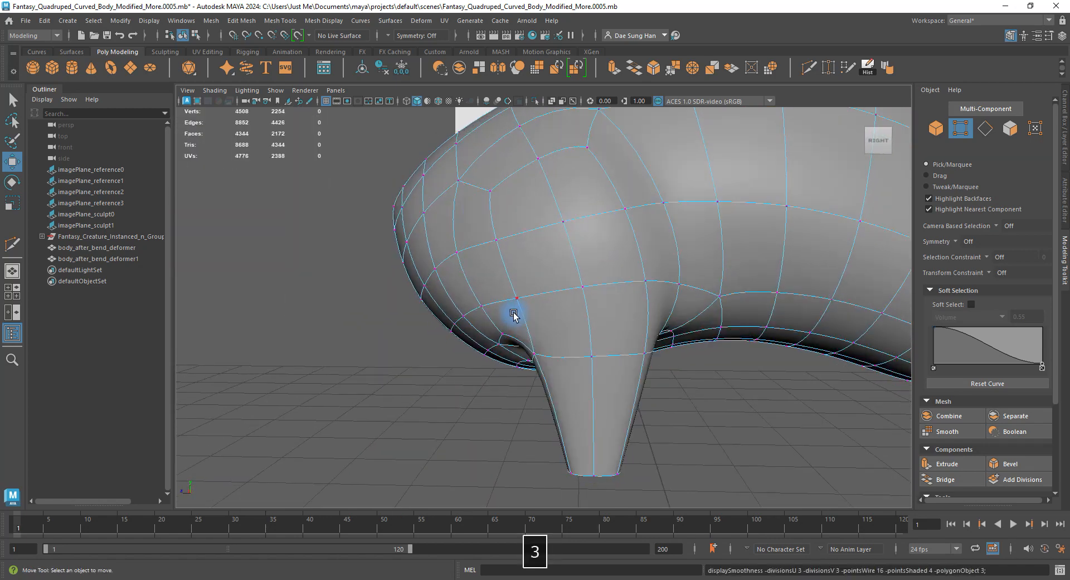
alt+drag(596, 313, 535, 291)
click(685, 256)
click(569, 330)
key(1)
Inspect an edge near the front leg from several angles, toggling smooth preview.
key(F9)
key(F10)
click(537, 290)
alt+drag(535, 248, 530, 288)
key(3)
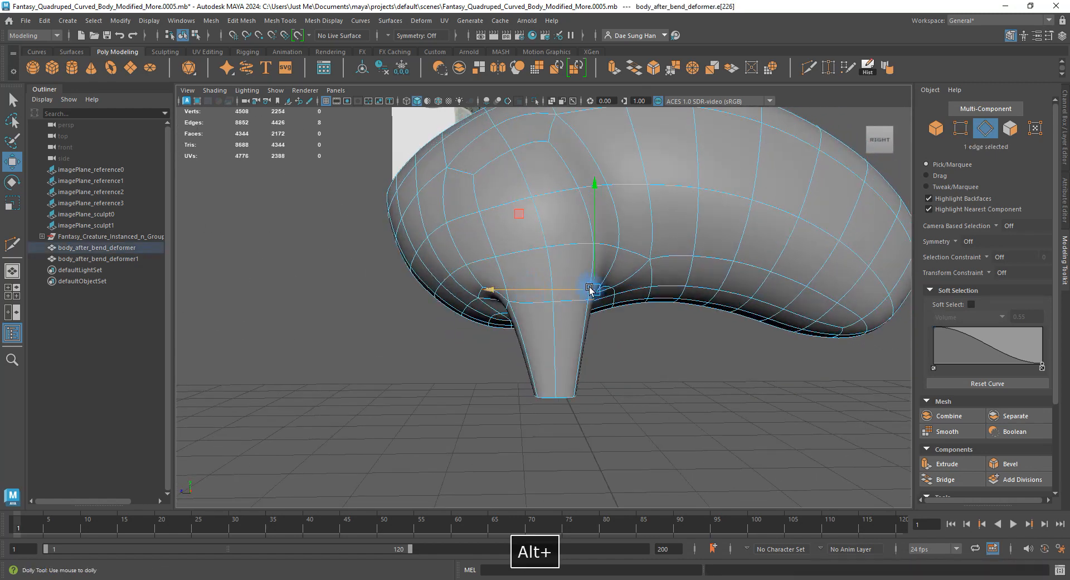
alt+right_drag(590, 290, 513, 267)
alt+middle_drag(564, 267, 581, 351)
click(608, 425)
key(1)
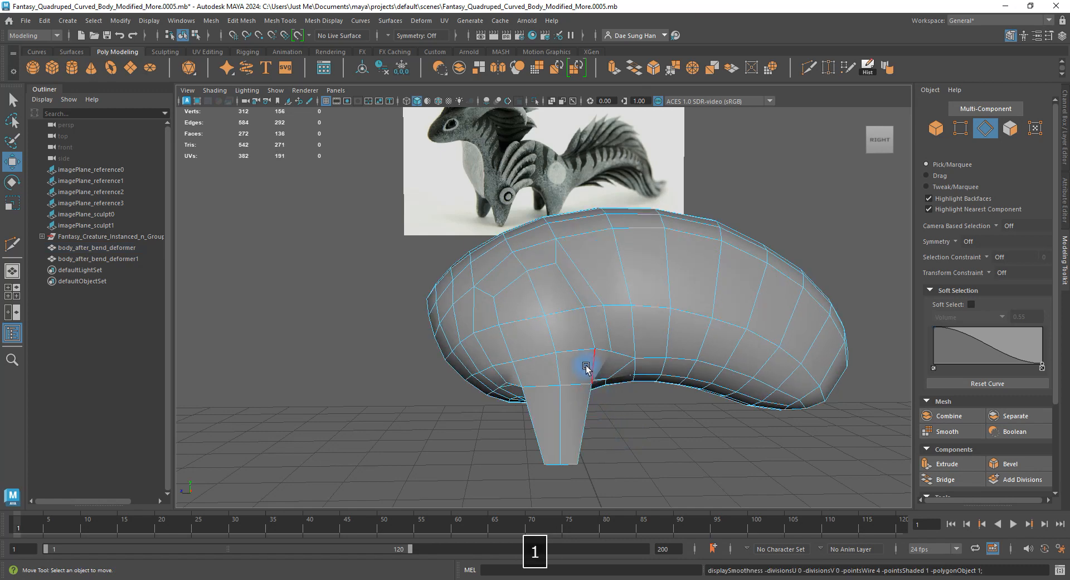
alt+drag(617, 383, 540, 333)
alt+drag(426, 372, 390, 310)
key(1)
Raise a vertex on the lower front of the body.
click(451, 313)
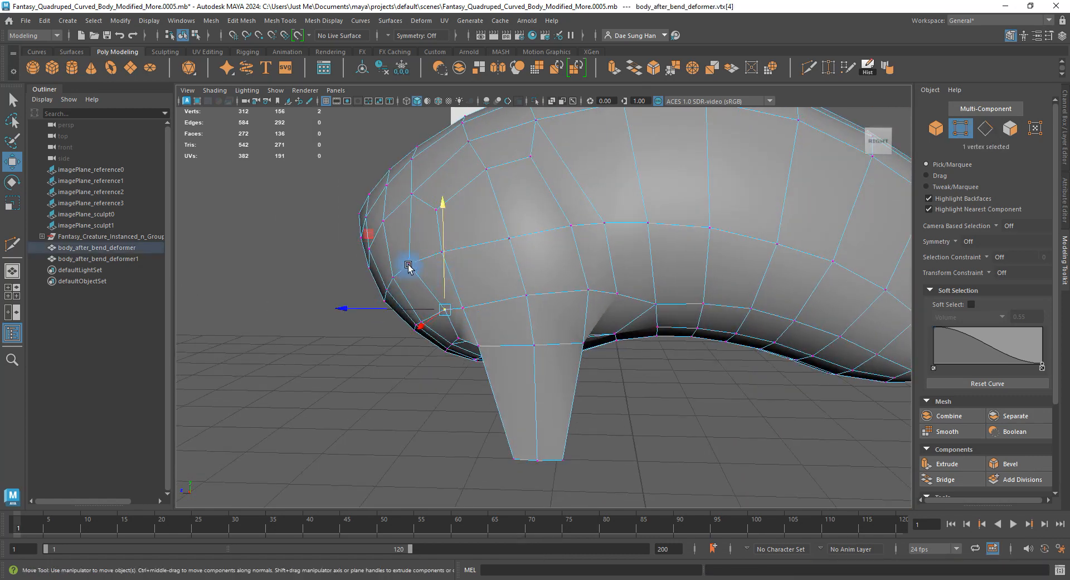
alt+drag(369, 267, 340, 260)
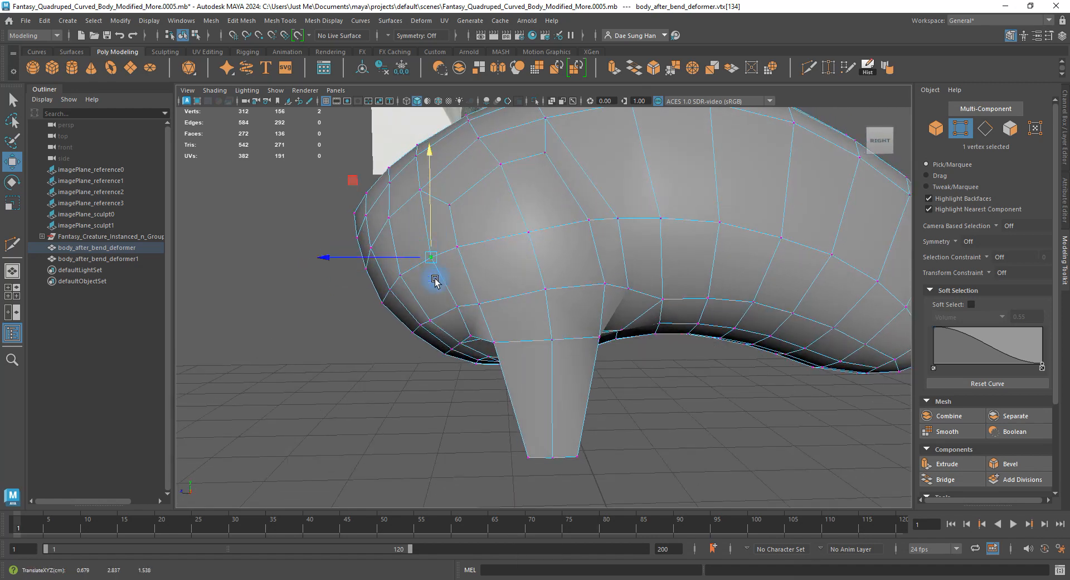
drag(434, 295, 430, 287)
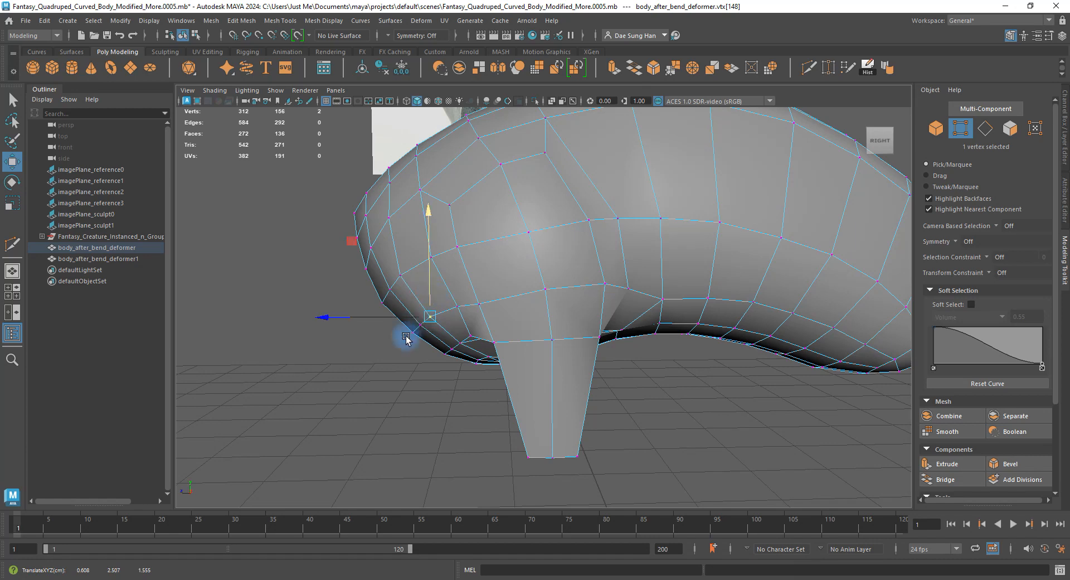
alt+drag(407, 347, 731, 309)
Select vertices at the leg junction and lower body, then check the smoothed result.
click(617, 333)
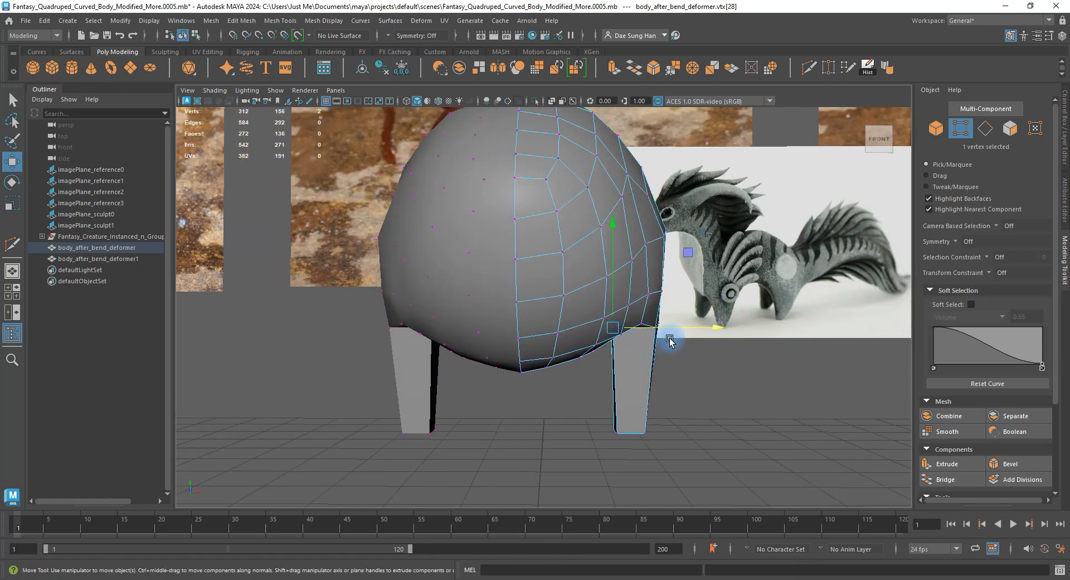
click(674, 374)
click(599, 346)
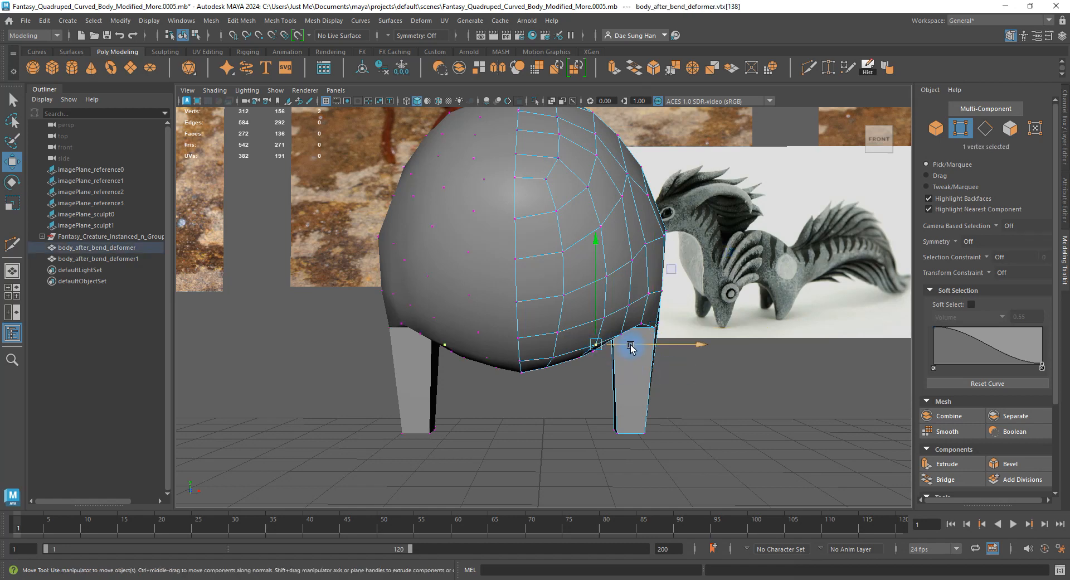
key(3)
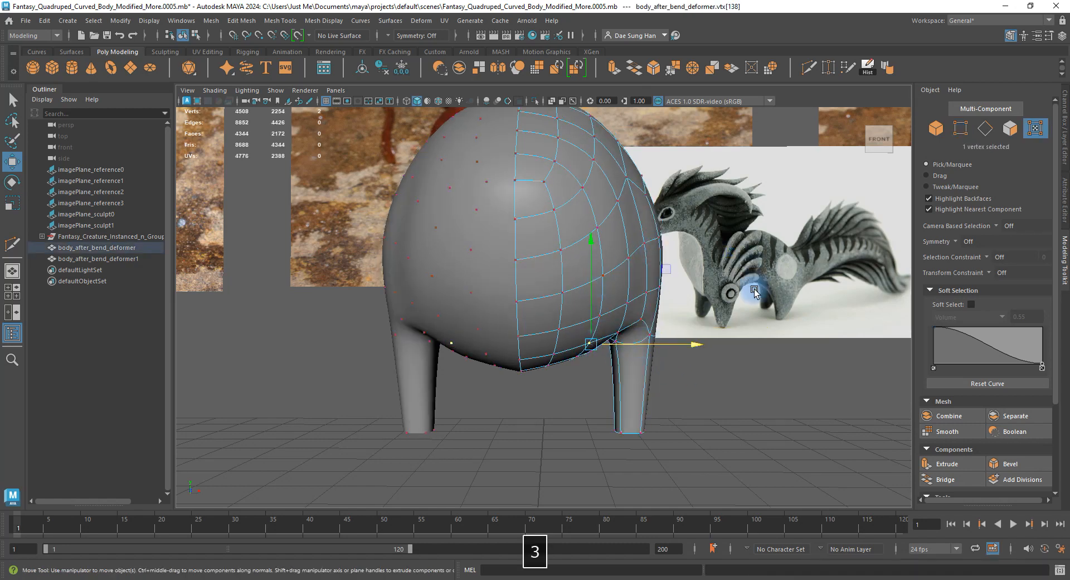
alt+drag(754, 289, 637, 330)
right_drag(671, 384, 718, 350)
alt+drag(717, 350, 663, 356)
Save the scene as Fantasy_Quadruped_Curved_Body_Modified_More.0006.mb and return to the cage display.
key(ctrl+alt+s)
click(712, 395)
alt+right_drag(712, 395, 621, 385)
alt+drag(621, 384, 616, 342)
click(558, 316)
alt+drag(559, 316, 652, 310)
key(1)
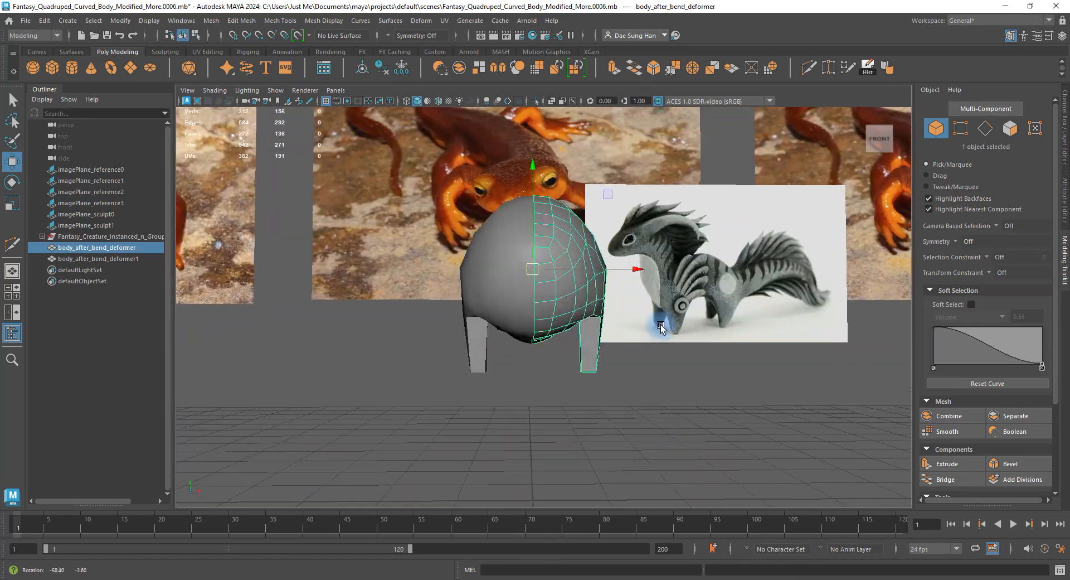
Frame the body's right side with smooth preview and switch to vertex editing.
key(3)
click(542, 395)
alt+drag(543, 395, 602, 370)
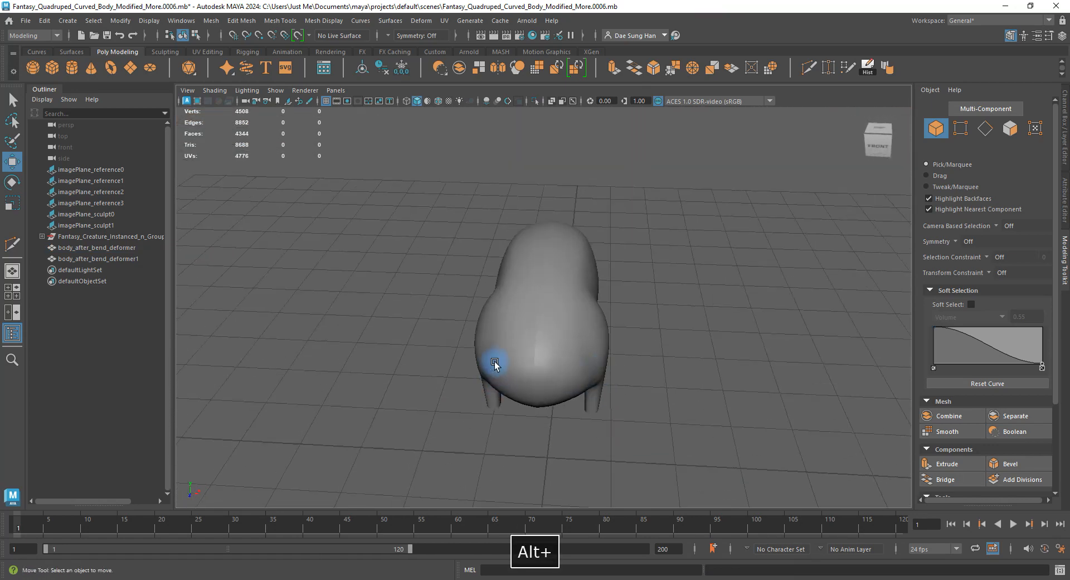
alt+drag(511, 365, 577, 357)
alt+middle_drag(578, 358, 558, 313)
right_drag(522, 313, 496, 317)
key(space)
key(space)
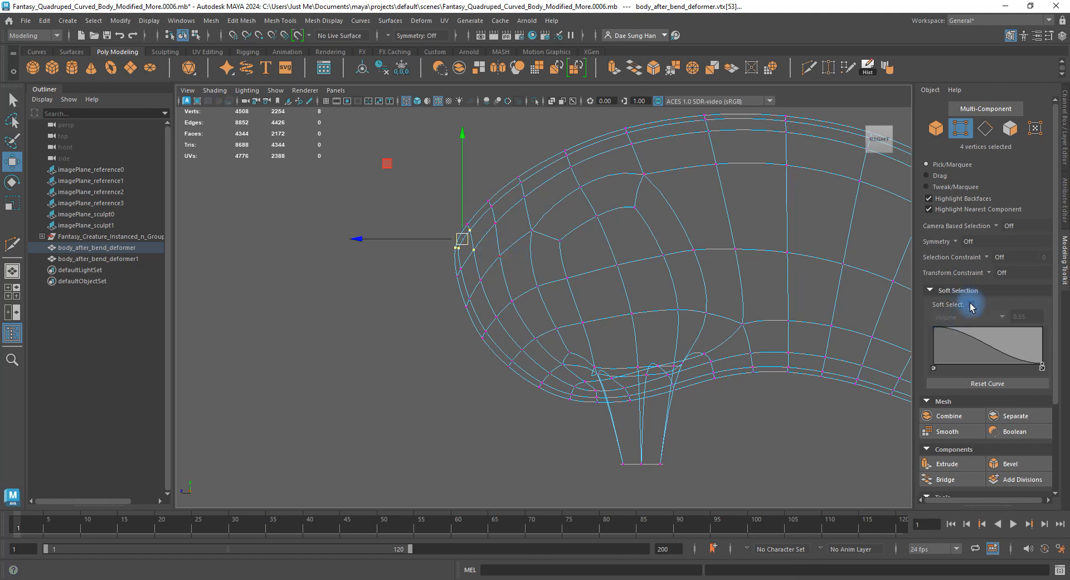
Enable soft selection, push the chest's front-edge vertices forward, and set falloff to 0.45.
click(981, 310)
click(413, 267)
drag(399, 202, 477, 277)
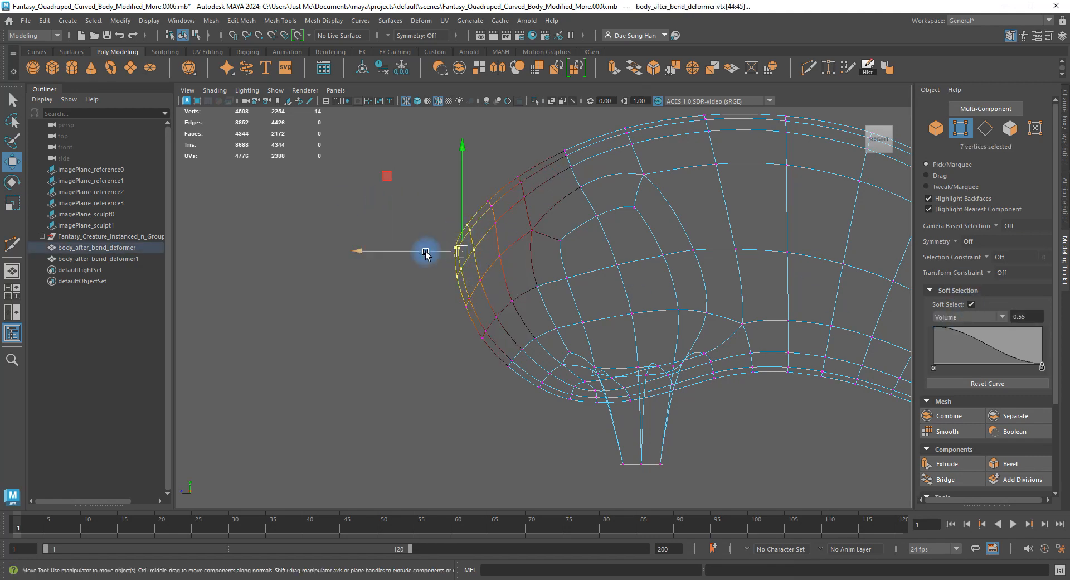
drag(425, 254, 403, 254)
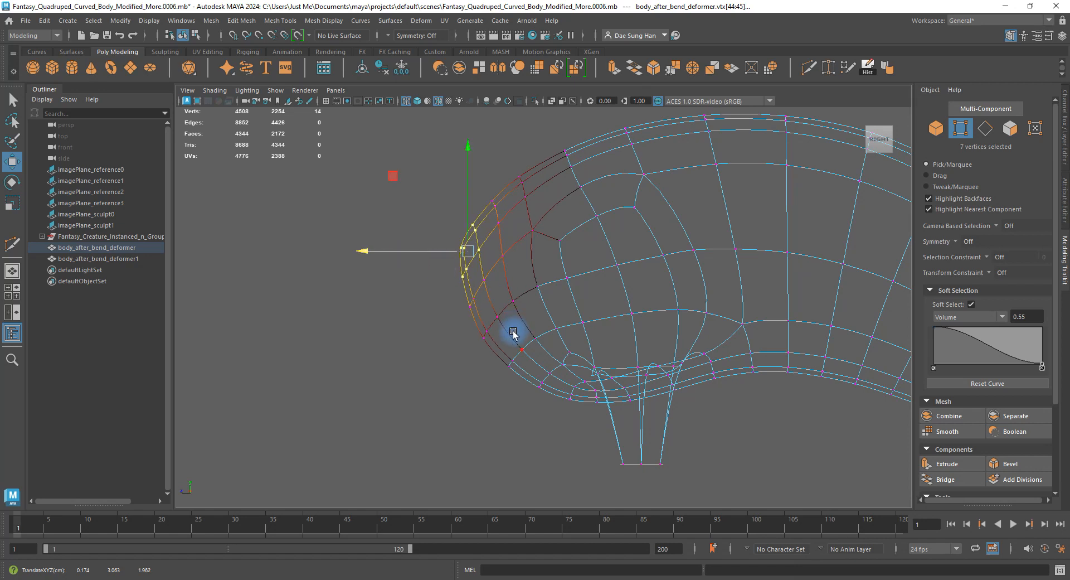
text(z)
text(5)
key(Return)
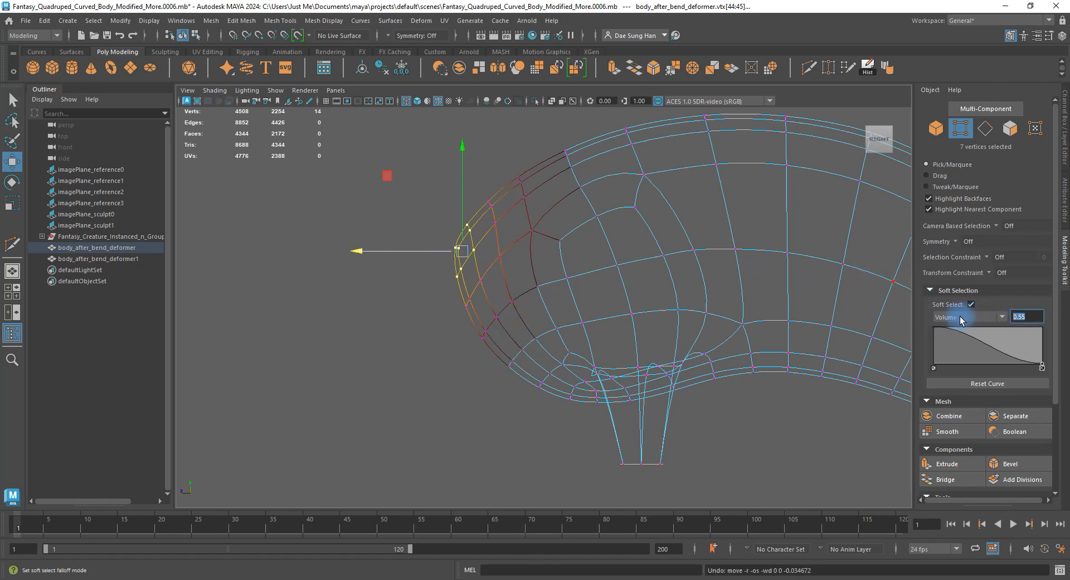
text(.45)
key(Return)
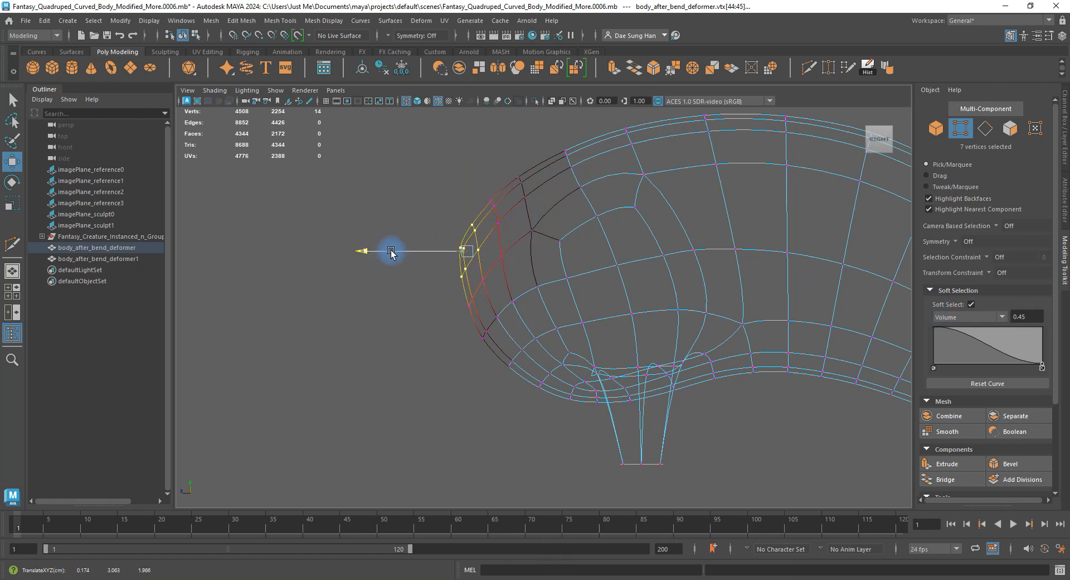
Lift five front-curve vertices slightly and nudge two lower ones forward.
drag(433, 230, 471, 253)
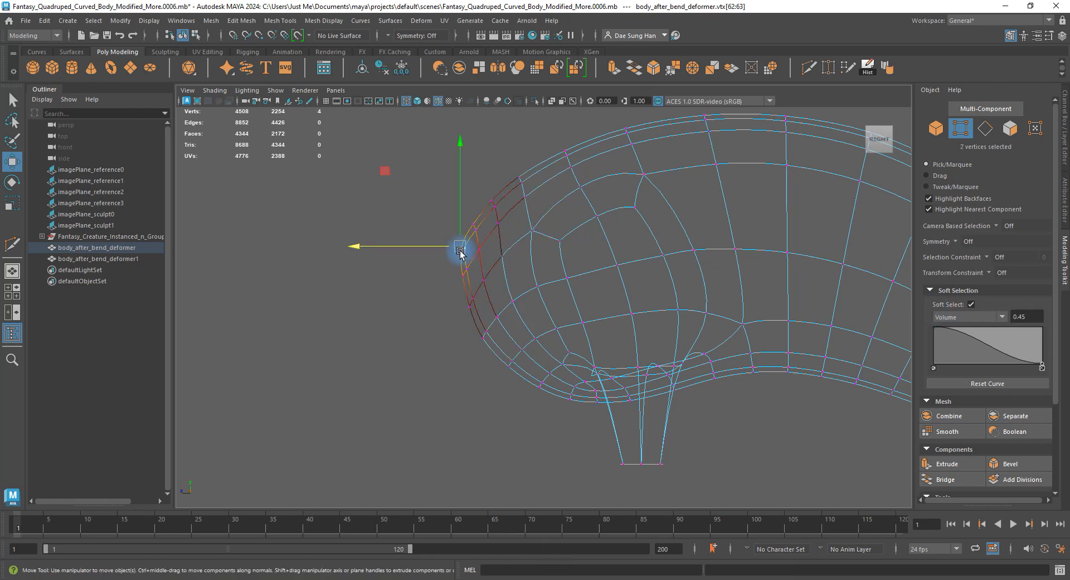
alt+right_drag(462, 251, 499, 240)
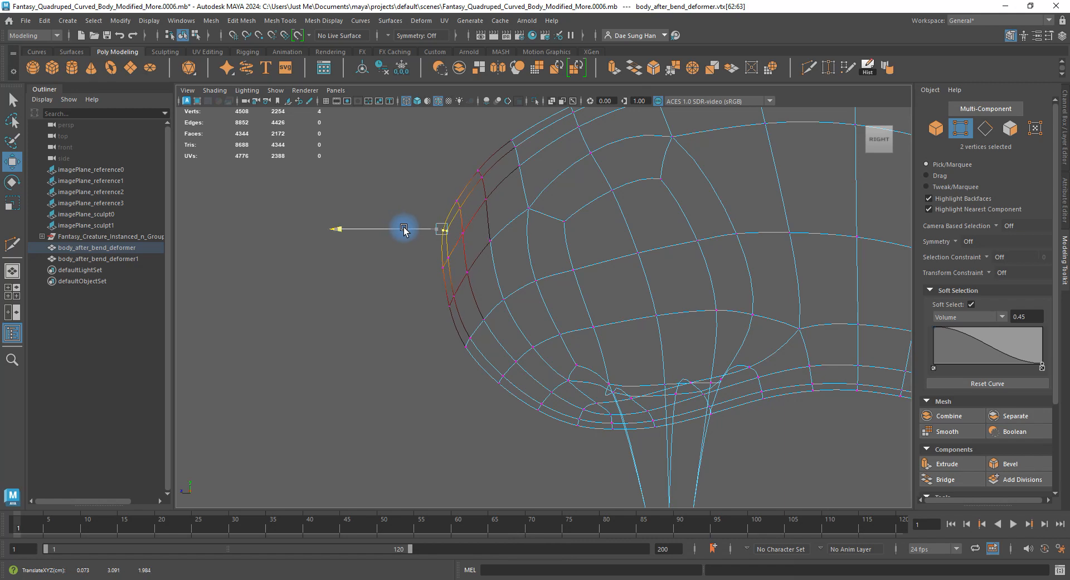
mouse_move(404, 232)
alt+middle_down()
mouse_move(487, 270)
mouse_move(508, 311)
alt+middle_up()
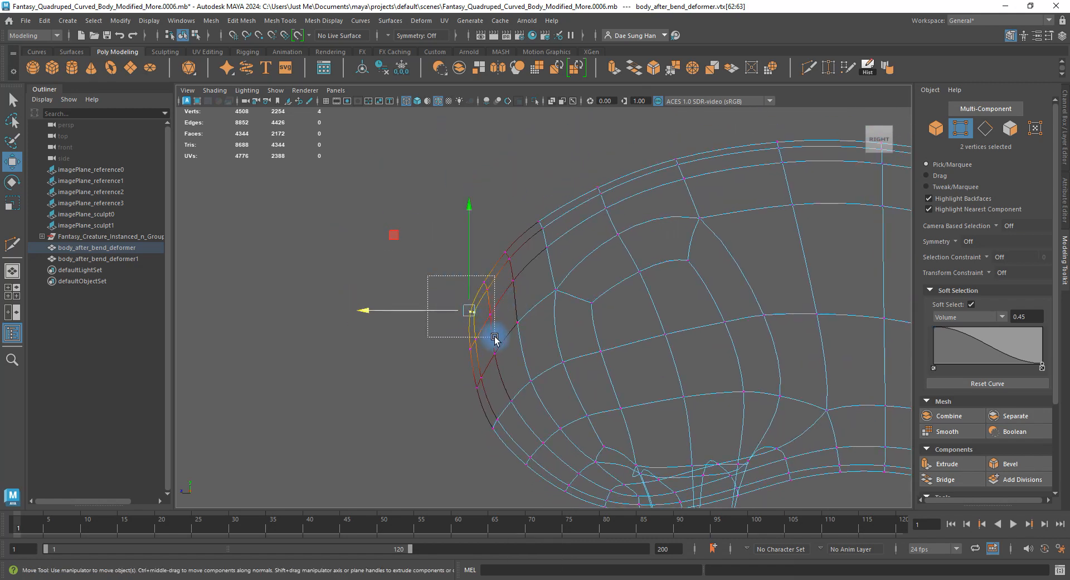
drag(490, 318, 491, 319)
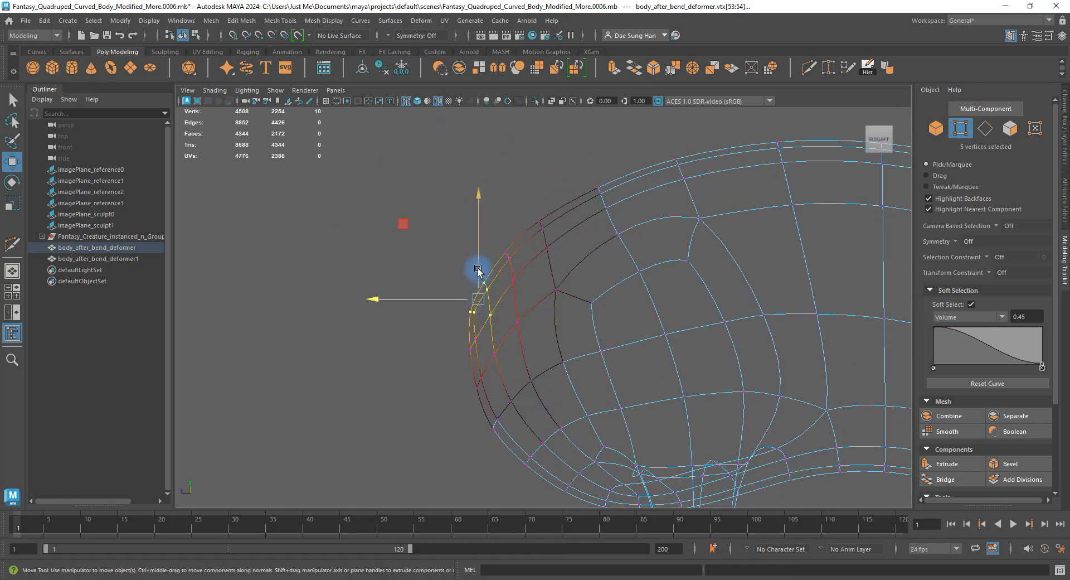
mouse_move(478, 271)
mouse_down()
mouse_move(476, 262)
mouse_move(479, 314)
mouse_move(465, 268)
mouse_up()
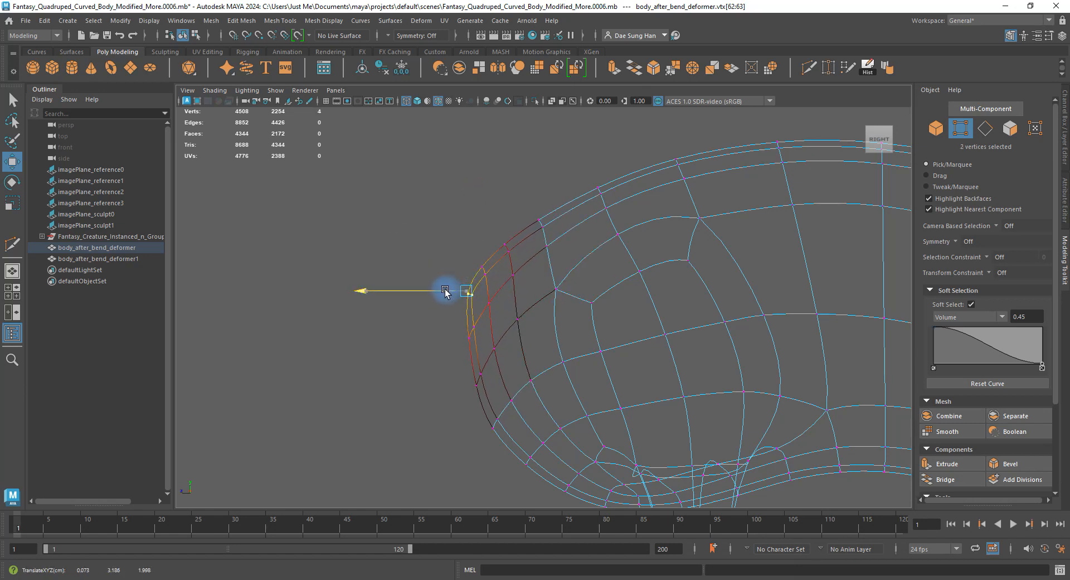
drag(492, 345, 444, 329)
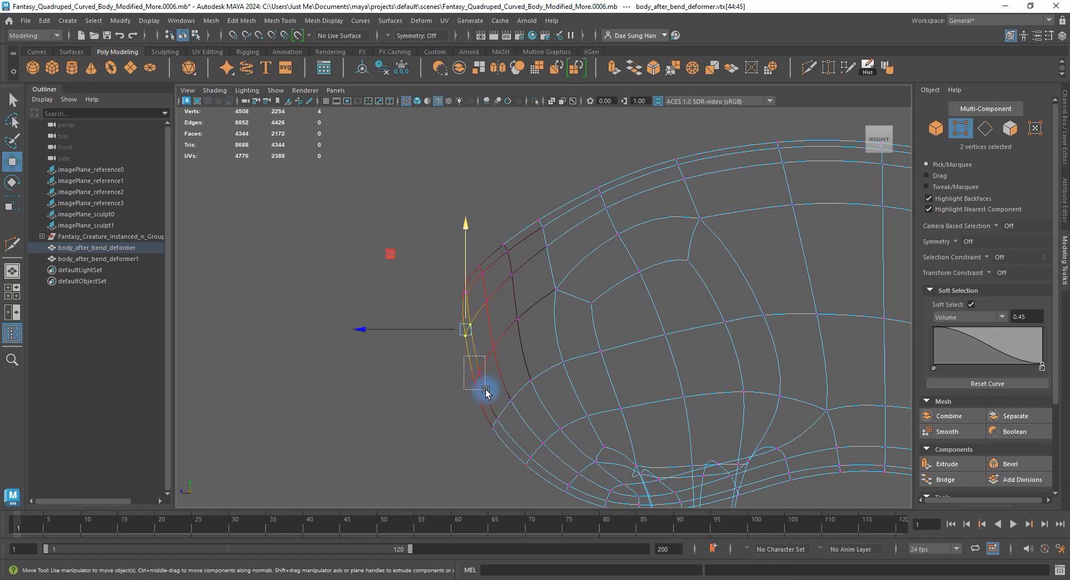
click(476, 372)
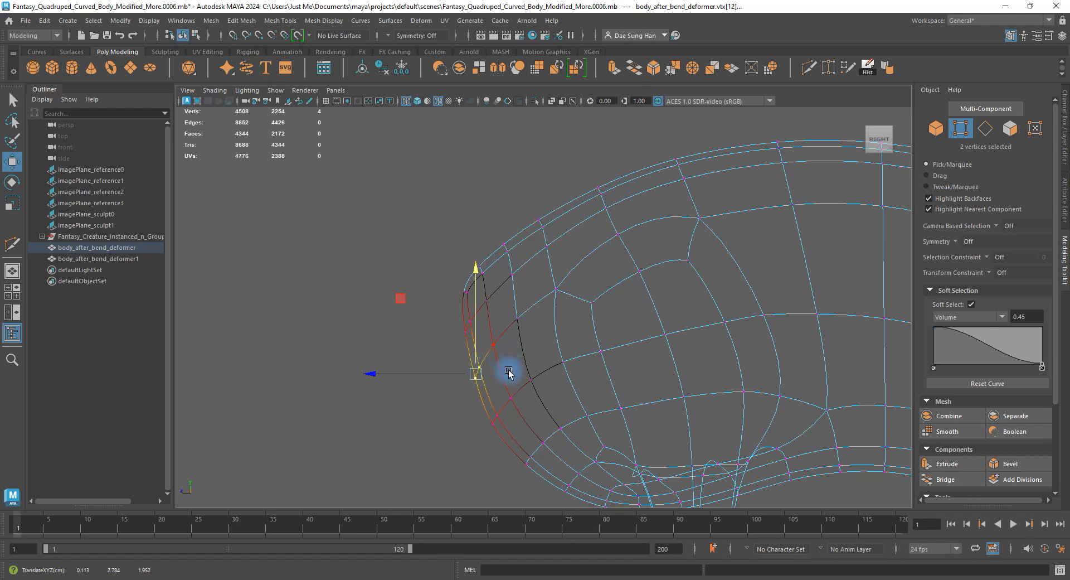
alt+drag(535, 354, 521, 335)
Rotate the selected front vertices, then raise two vertices on the chest edge.
key(e)
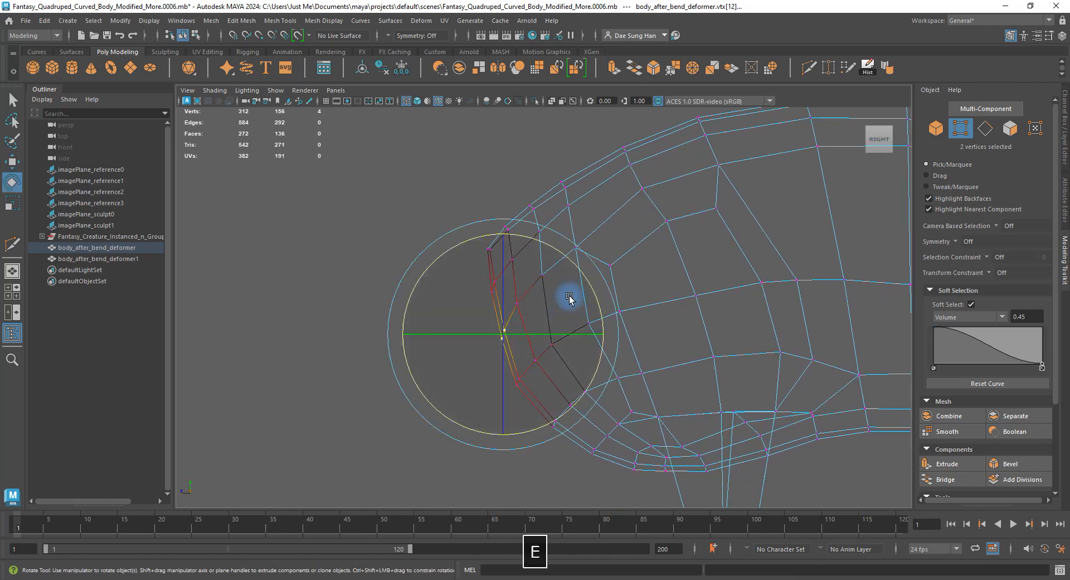
drag(587, 283, 587, 291)
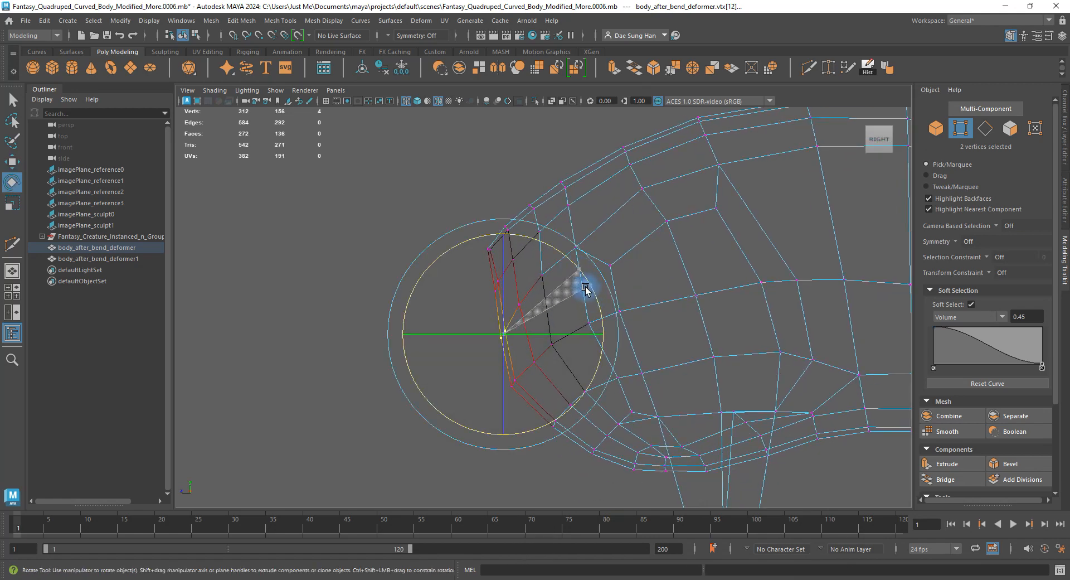
click(411, 215)
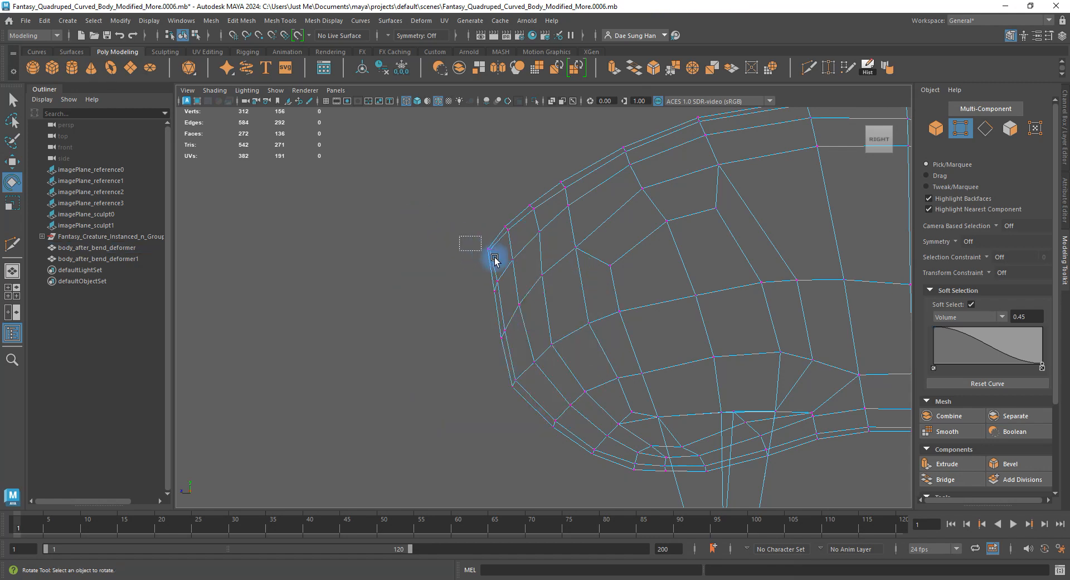
drag(494, 259, 457, 245)
key(w)
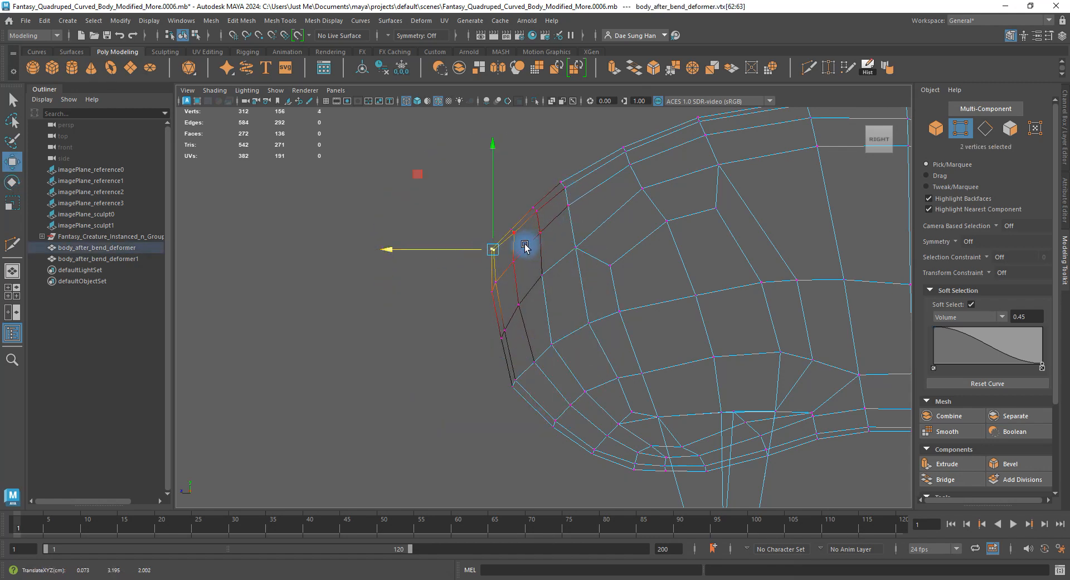
drag(524, 244, 513, 201)
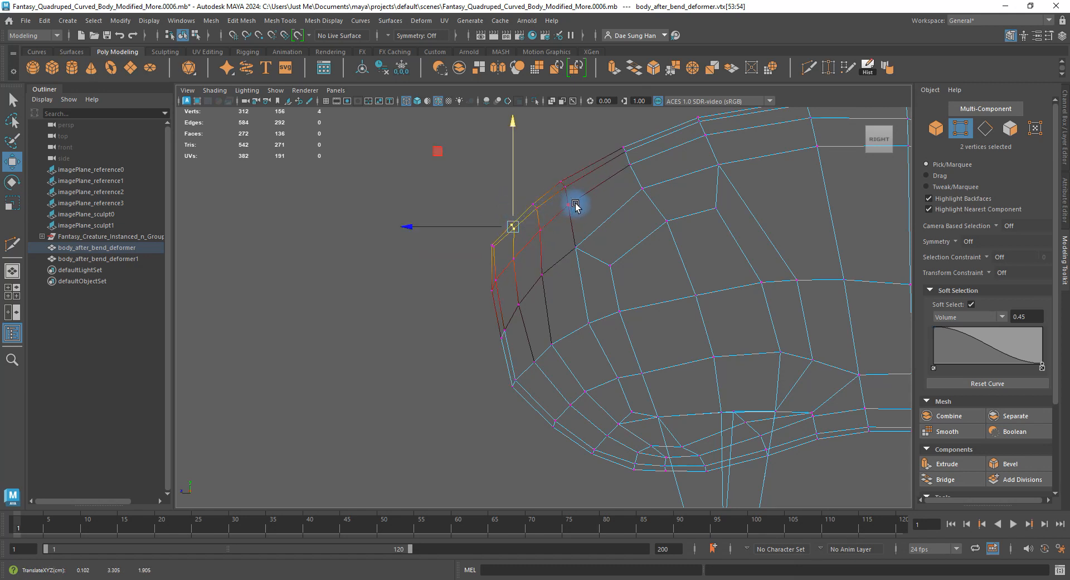
Nudge a single chest vertex slightly right and check the smoothed preview.
click(544, 276)
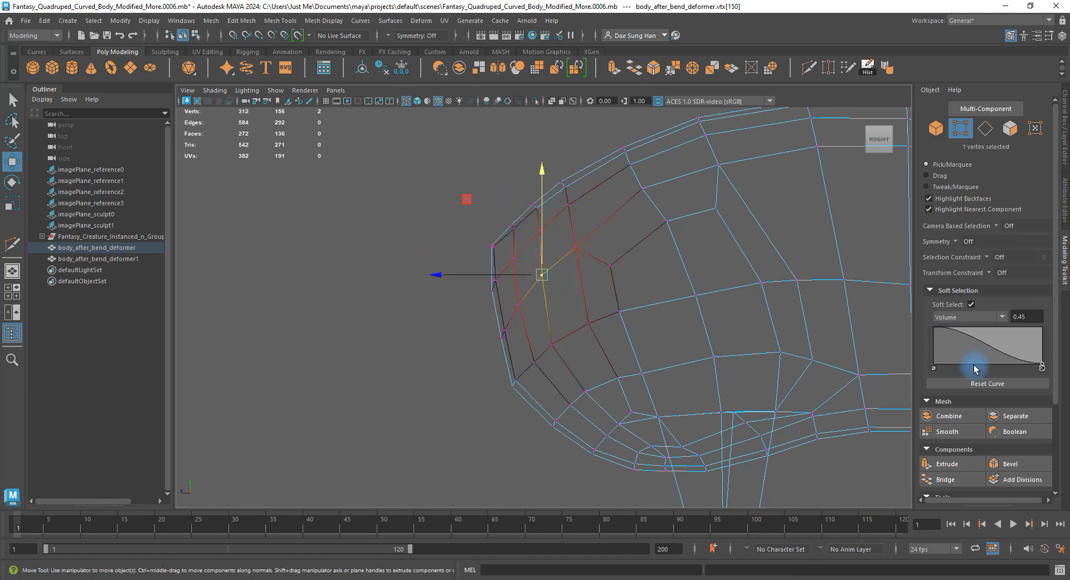
key(w)
drag(489, 273, 491, 272)
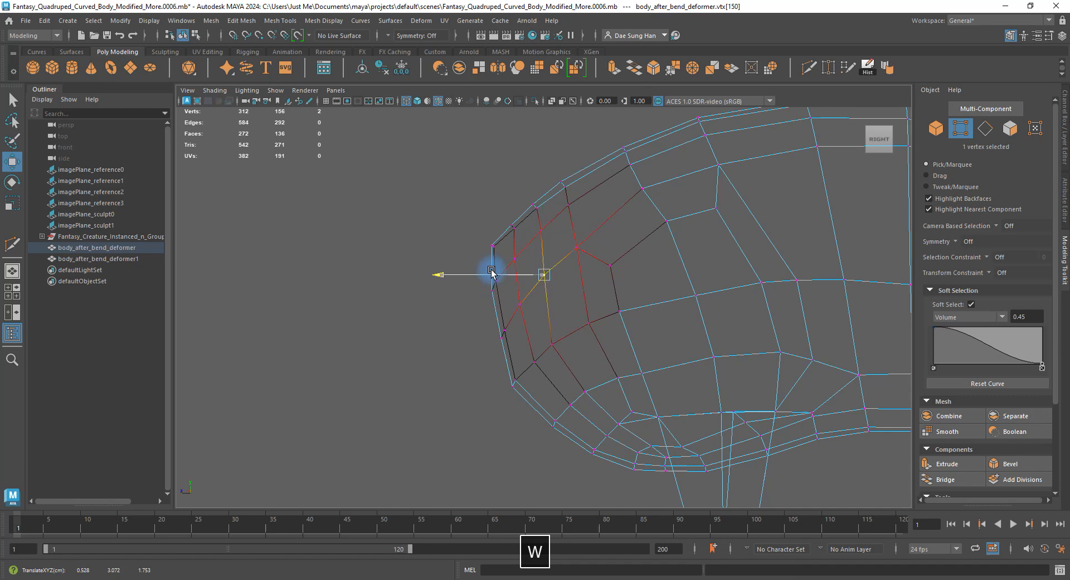
click(543, 344)
key(3)
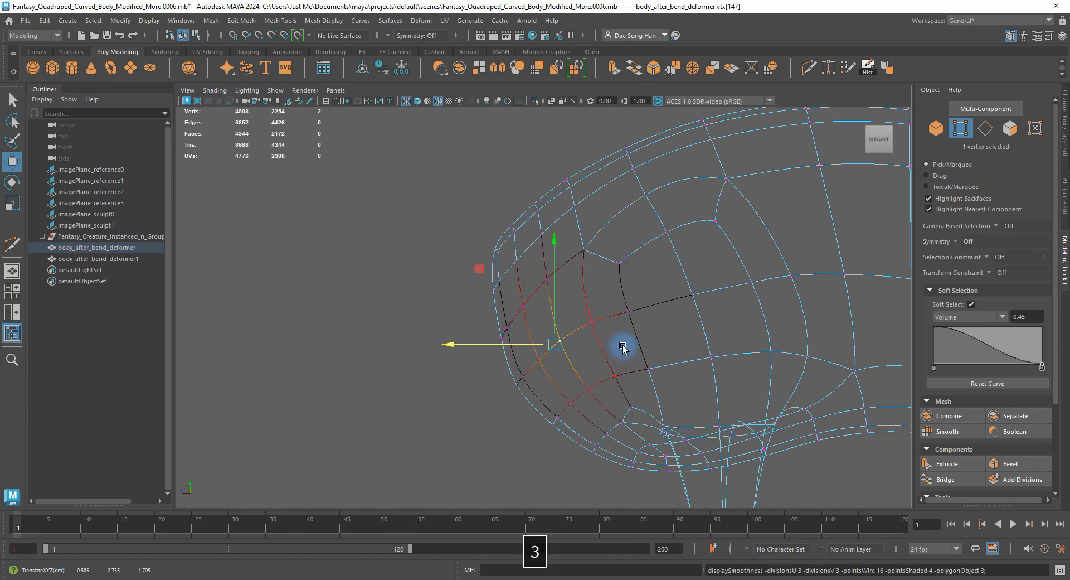
right_drag(712, 247, 714, 246)
right_drag(377, 339, 335, 340)
key(1)
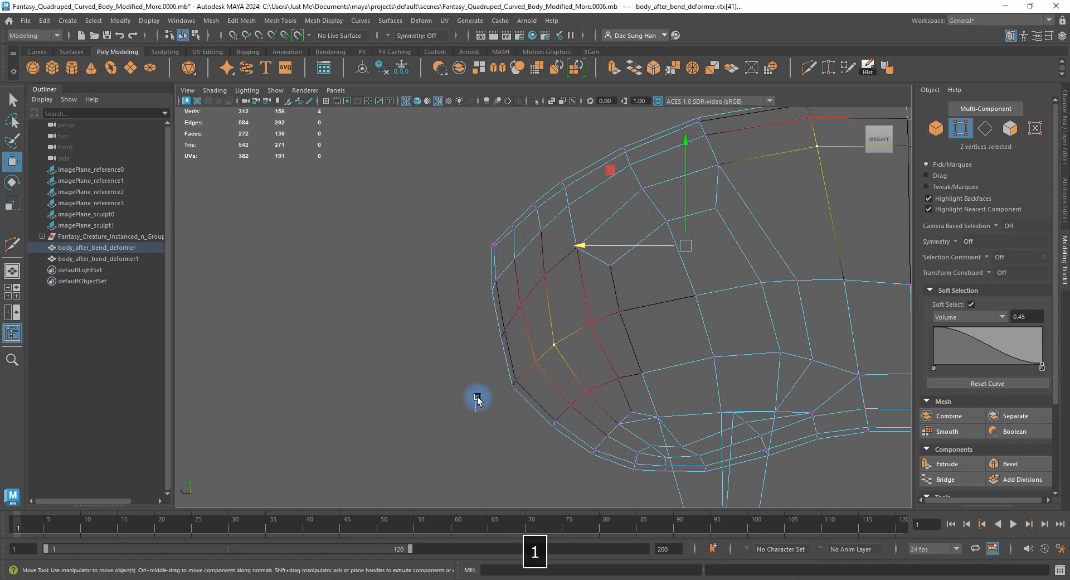
Turn off soft selection and view the smoothed body in all four views.
drag(481, 411, 540, 377)
click(971, 304)
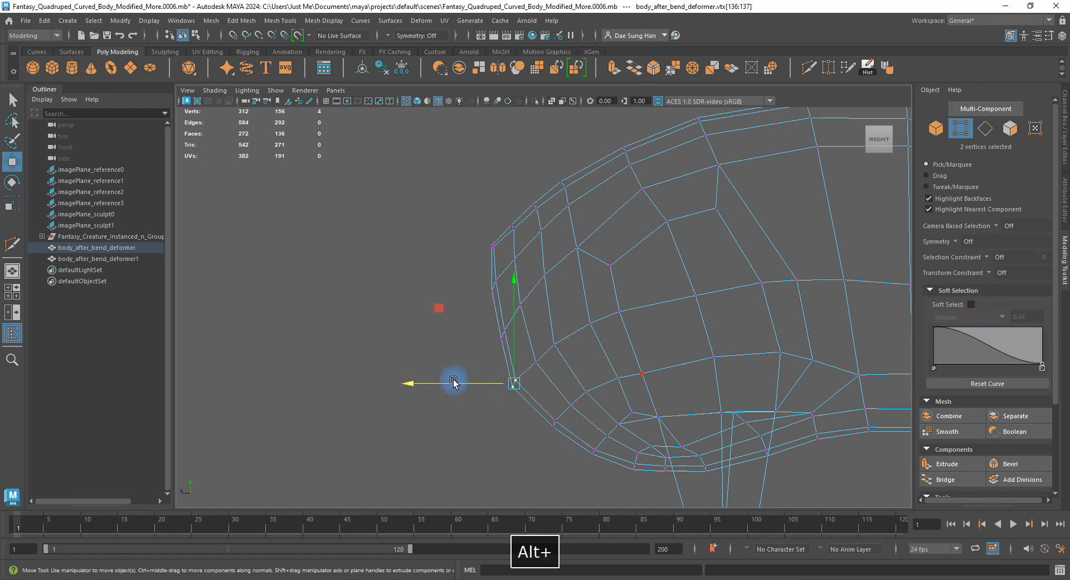
alt+drag(453, 383, 478, 353)
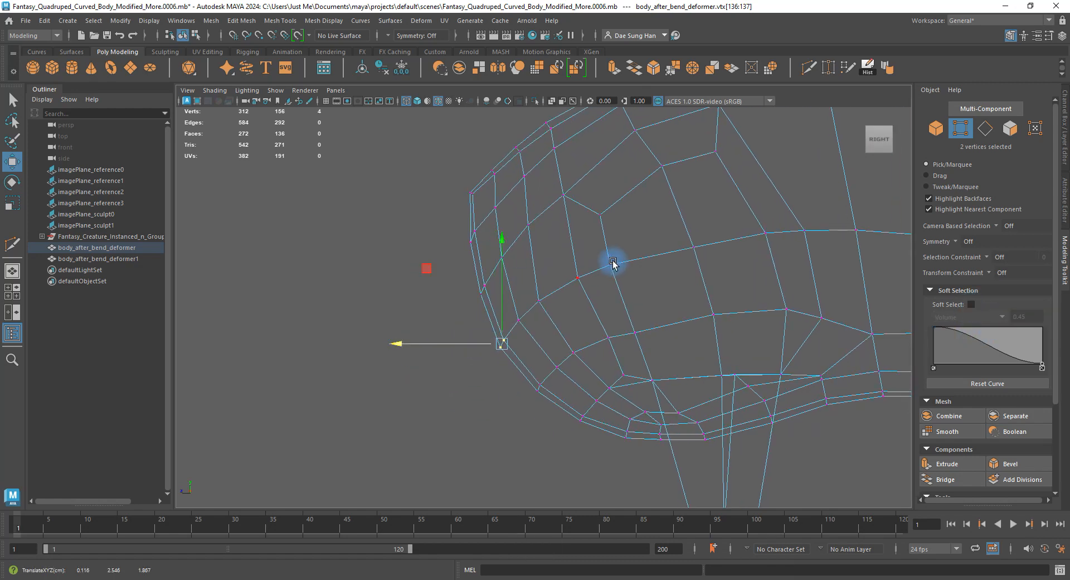
alt+right_drag(613, 263, 574, 335)
alt+middle_drag(574, 335, 564, 310)
key(3)
key(space)
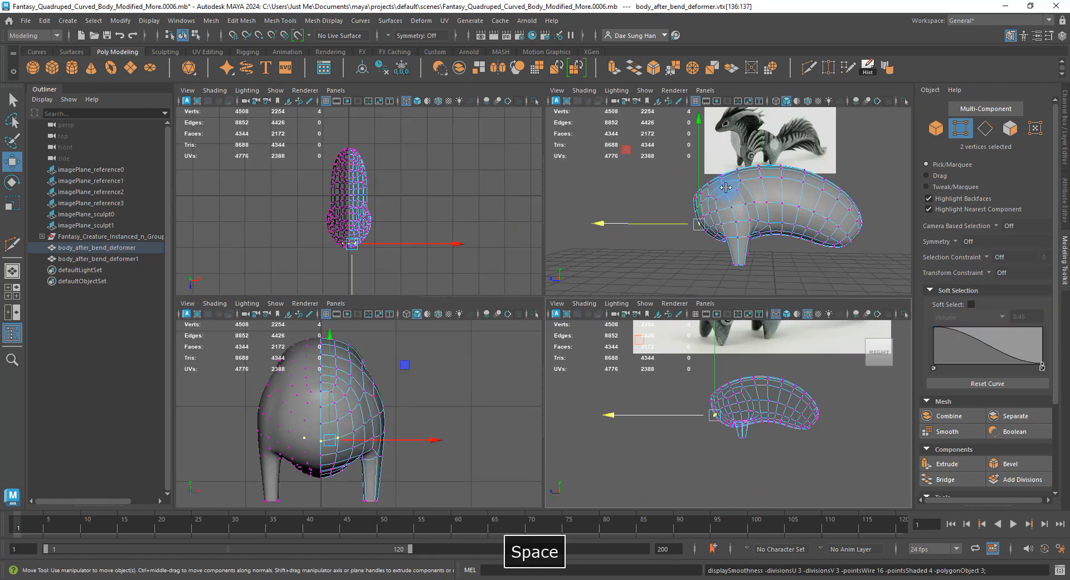
Compare the body against the reference images, toggling between cage and smoothed display.
key(space)
click(771, 435)
alt+drag(771, 434, 659, 361)
click(610, 368)
key(1)
key(3)
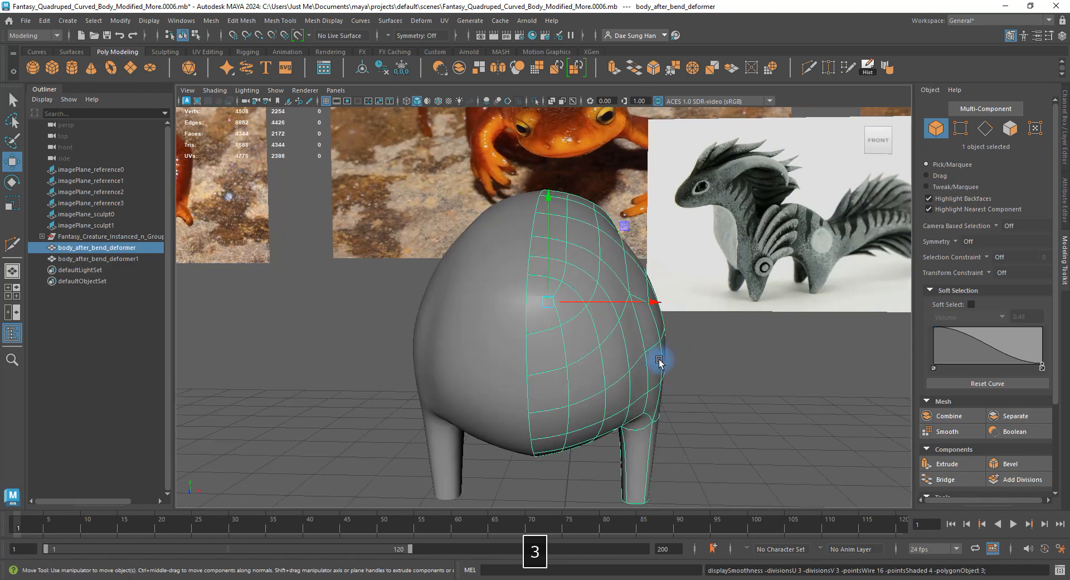
click(780, 374)
alt+drag(781, 375, 600, 327)
Enlarge the side view, zoom onto the body, and enter vertex editing.
key(space)
click(738, 390)
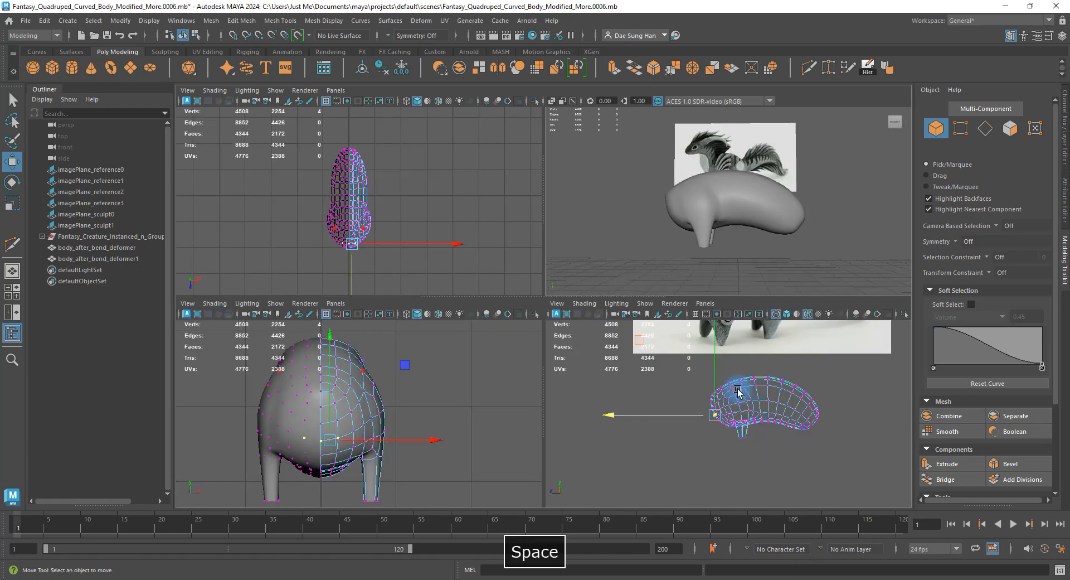
key(space)
alt+right_drag(738, 397, 864, 432)
alt+middle_drag(839, 374, 704, 377)
alt+right_drag(705, 377, 783, 389)
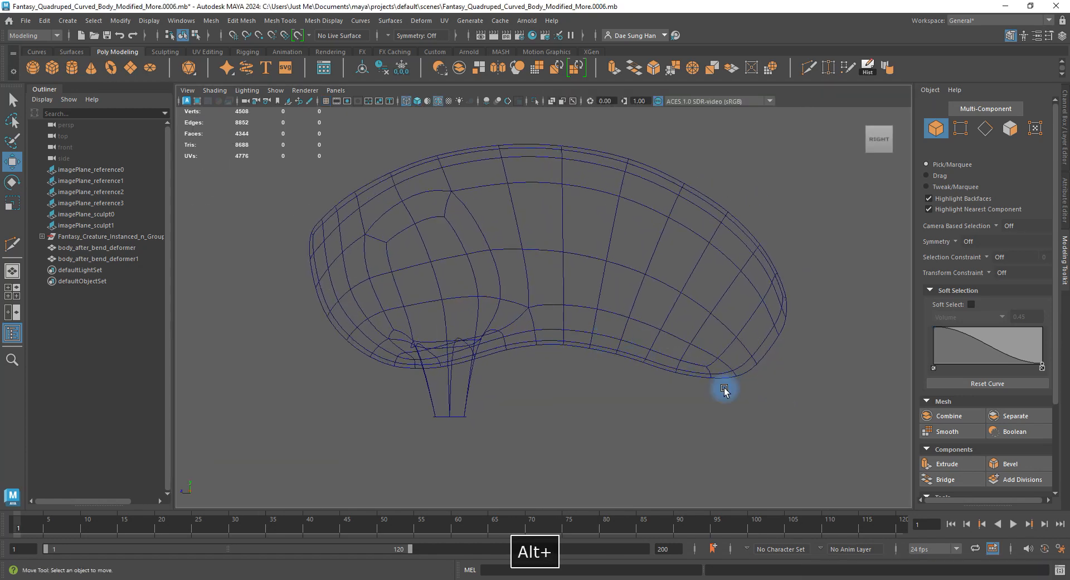
click(732, 364)
key(F9)
drag(763, 399, 663, 357)
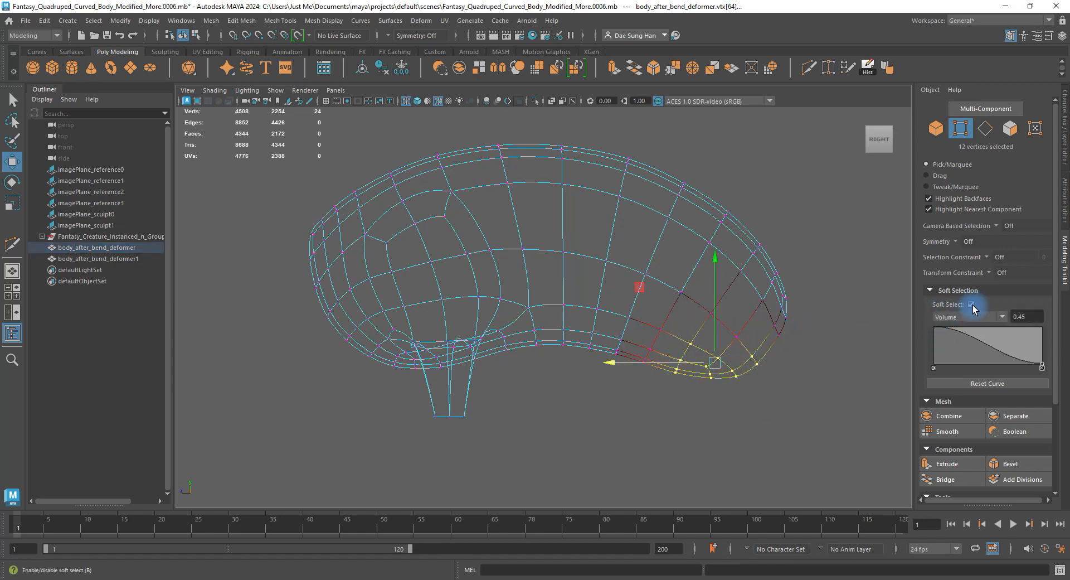
Raise the belly underside and rear-end vertices into a higher, smoother curve.
drag(714, 313, 715, 306)
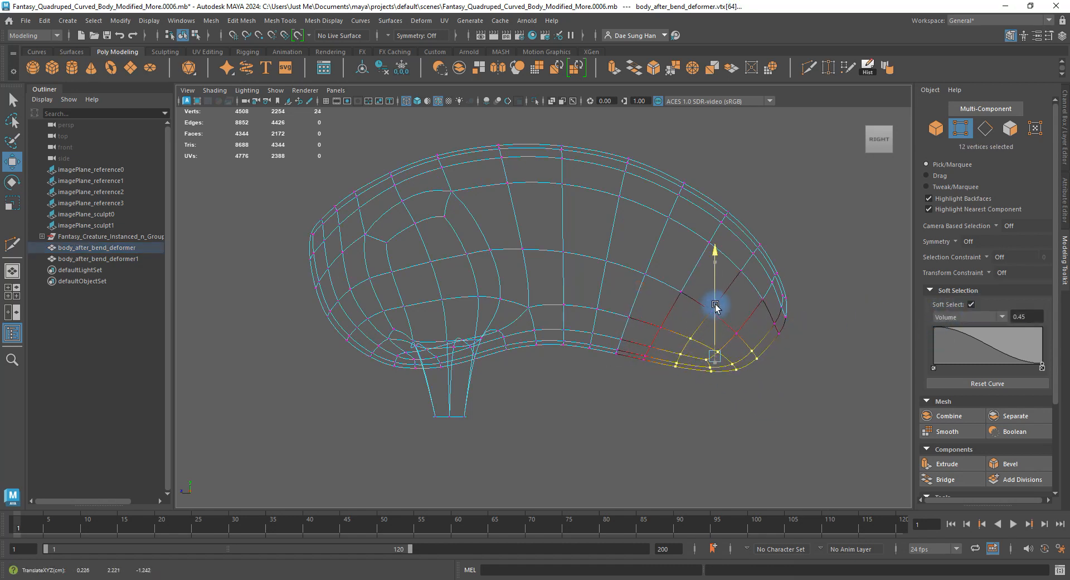
drag(600, 304, 627, 302)
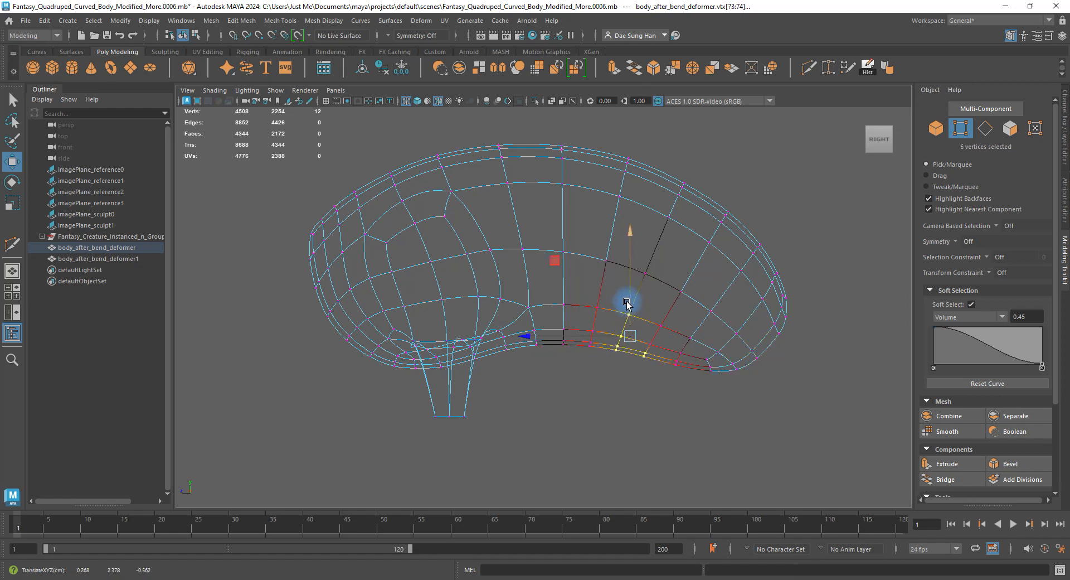
shift+drag(613, 362, 606, 283)
drag(782, 383, 731, 300)
drag(692, 377, 676, 318)
drag(653, 372, 644, 328)
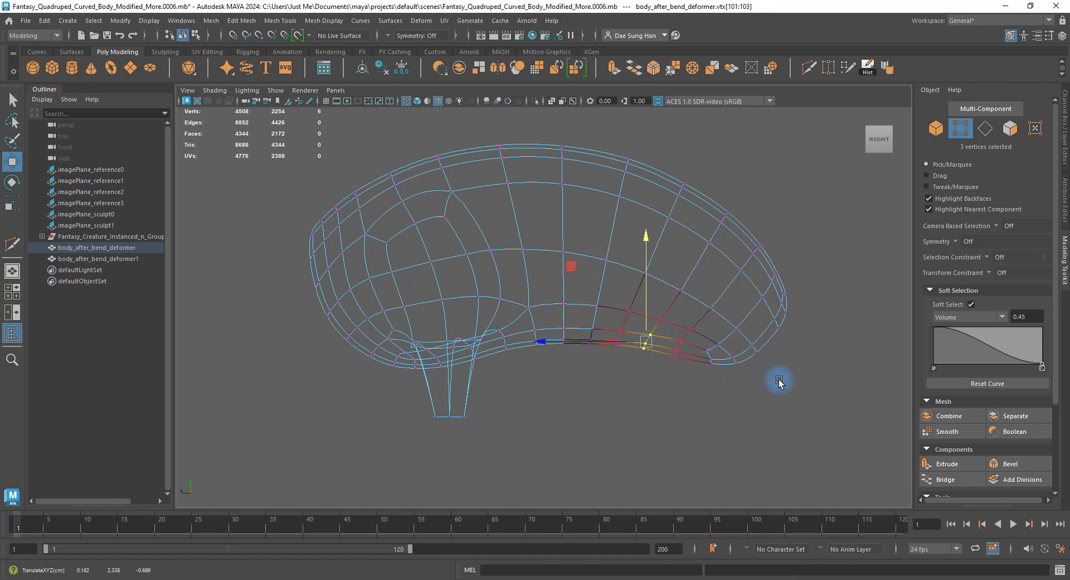
drag(779, 390, 732, 316)
drag(834, 353, 774, 258)
drag(762, 358, 729, 319)
drag(744, 304, 690, 260)
drag(630, 249, 605, 232)
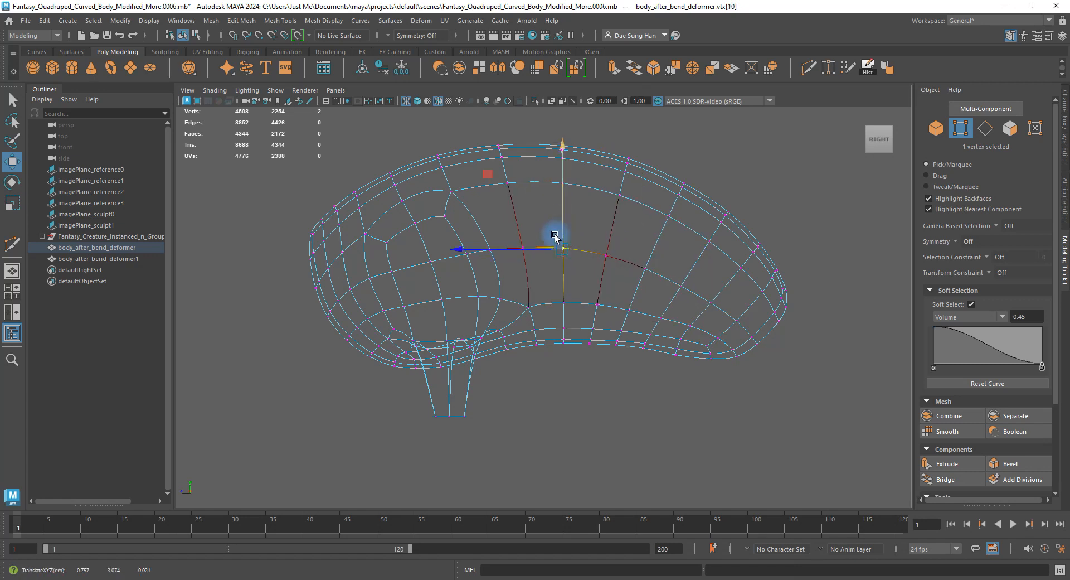
Check side and belly vertices, then return to object mode framed against the side reference.
click(573, 262)
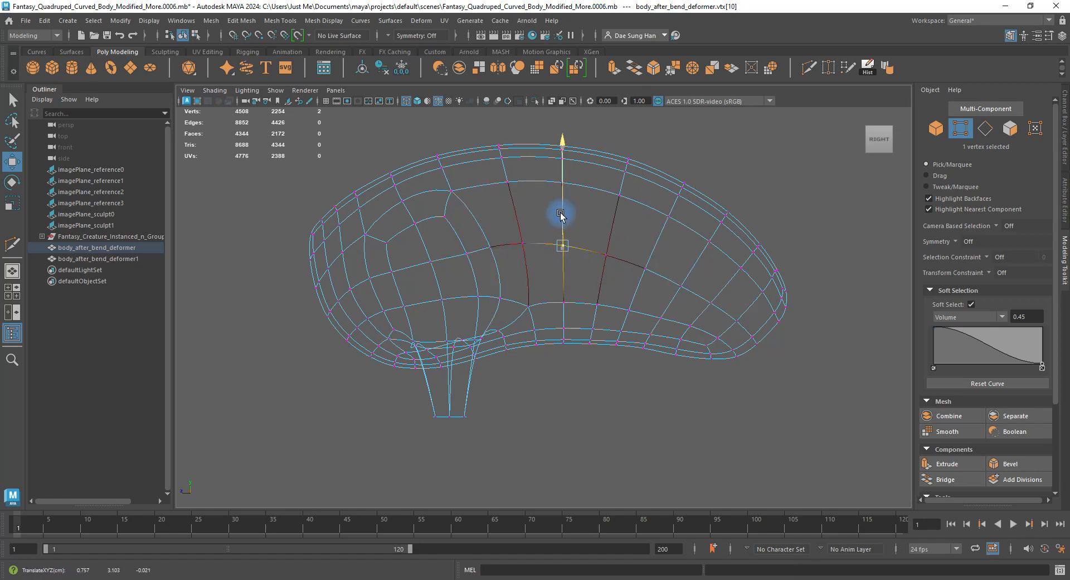
click(608, 250)
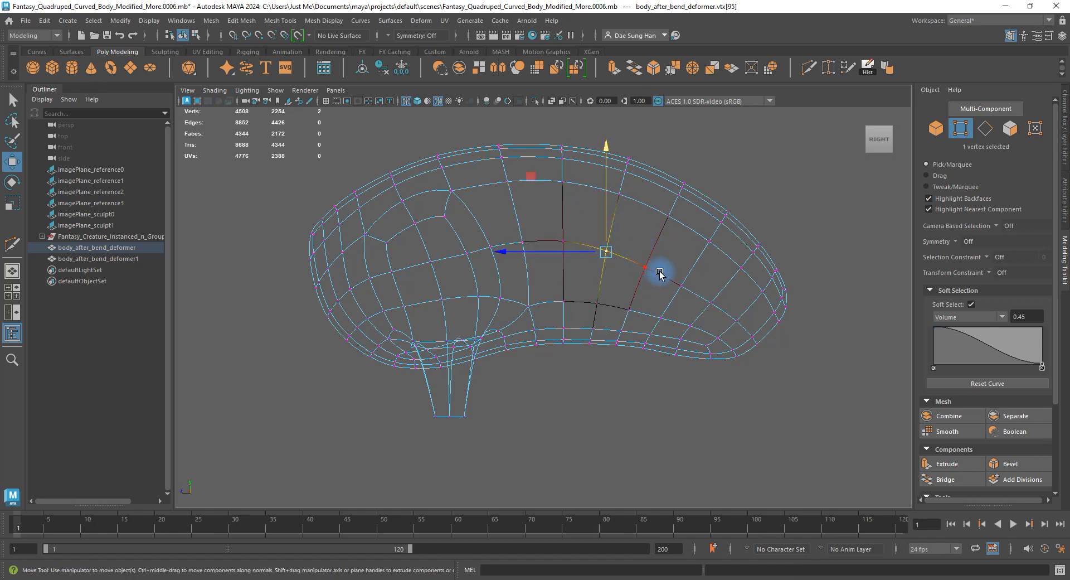
click(636, 372)
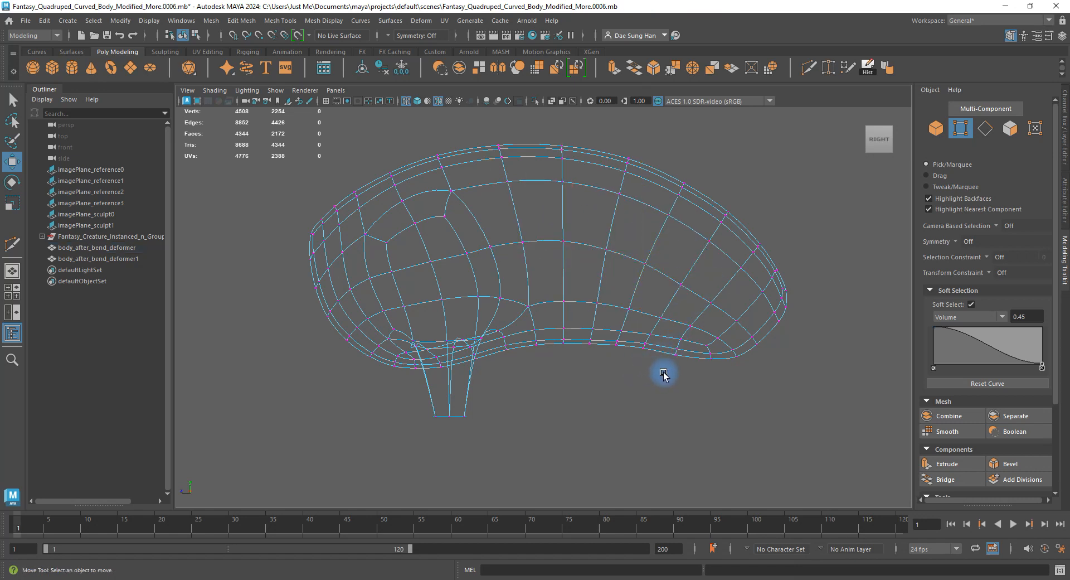
click(617, 344)
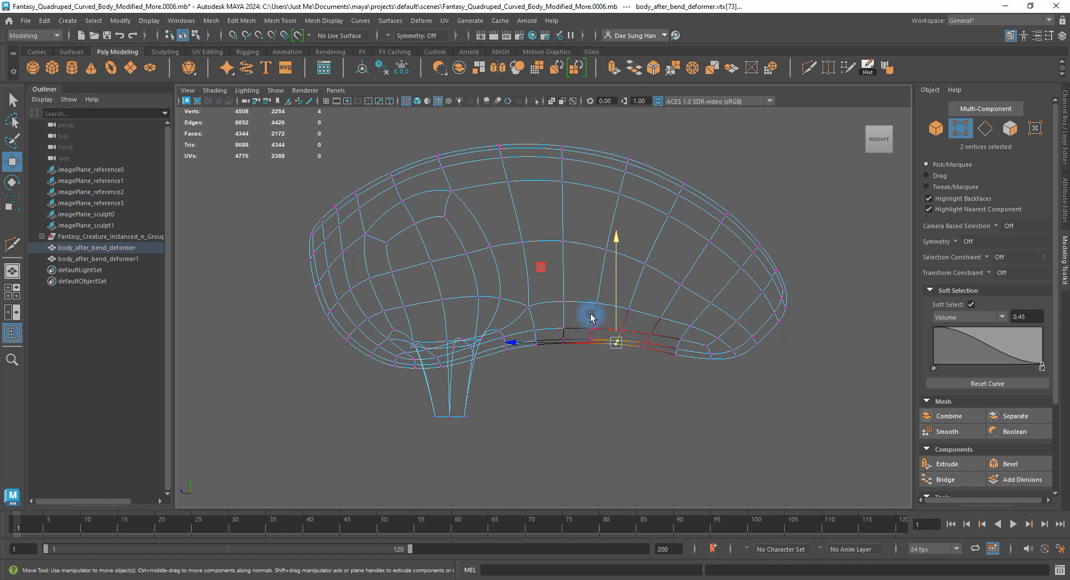
click(587, 358)
right_drag(597, 306, 732, 229)
click(786, 218)
alt+right_drag(786, 217, 683, 236)
alt+middle_drag(683, 236, 683, 245)
alt+middle_drag(585, 222, 691, 387)
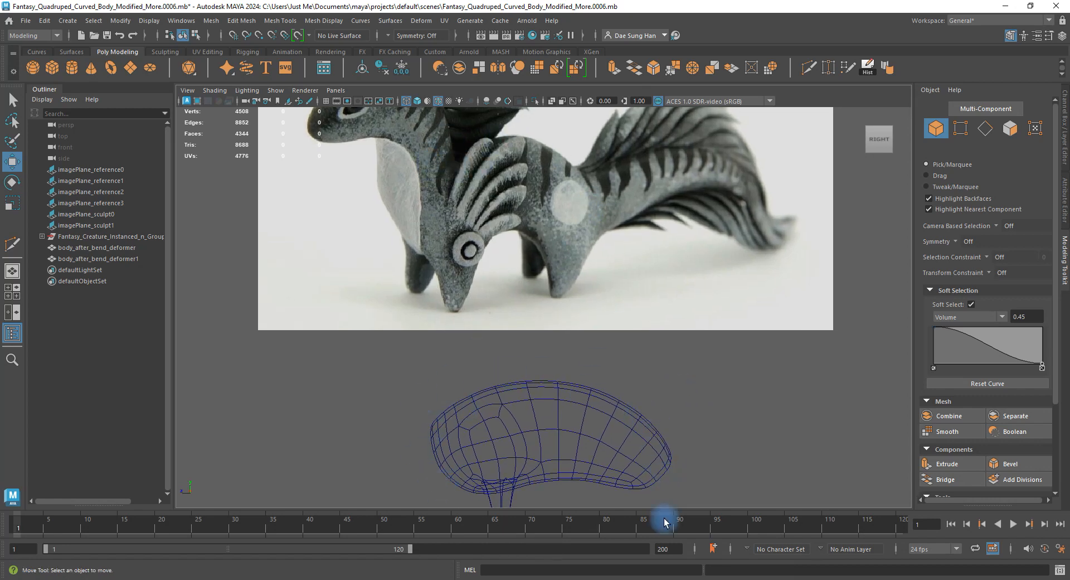
Check the reference creature's legs, then select the bottom ring of front-leg vertices on the body.
alt+middle_drag(625, 460, 636, 312)
alt+right_drag(561, 324, 732, 423)
alt+middle_drag(612, 223, 592, 415)
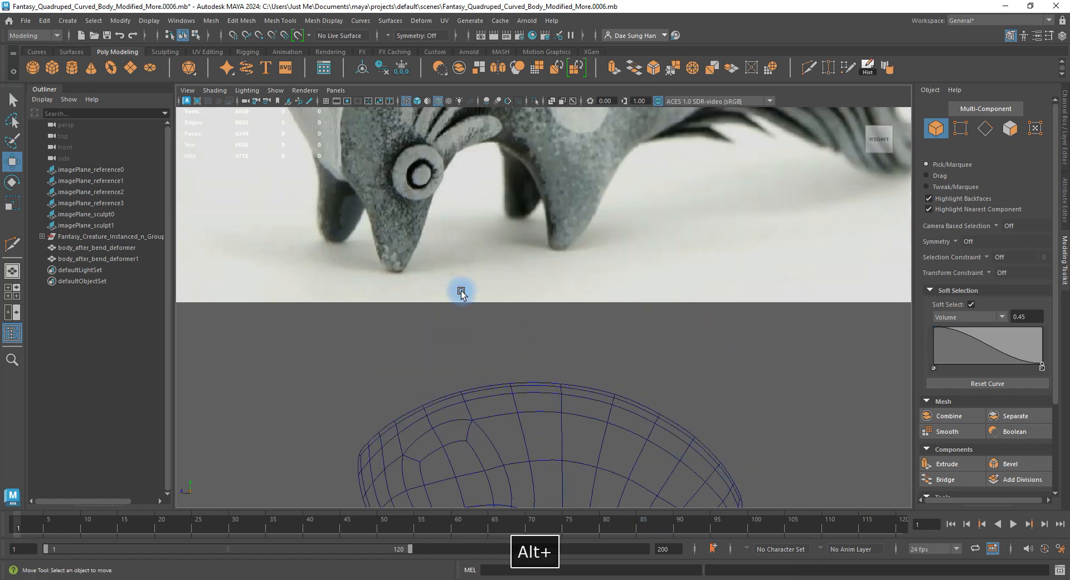
alt+middle_drag(462, 294, 497, 218)
click(477, 366)
key(1)
key(3)
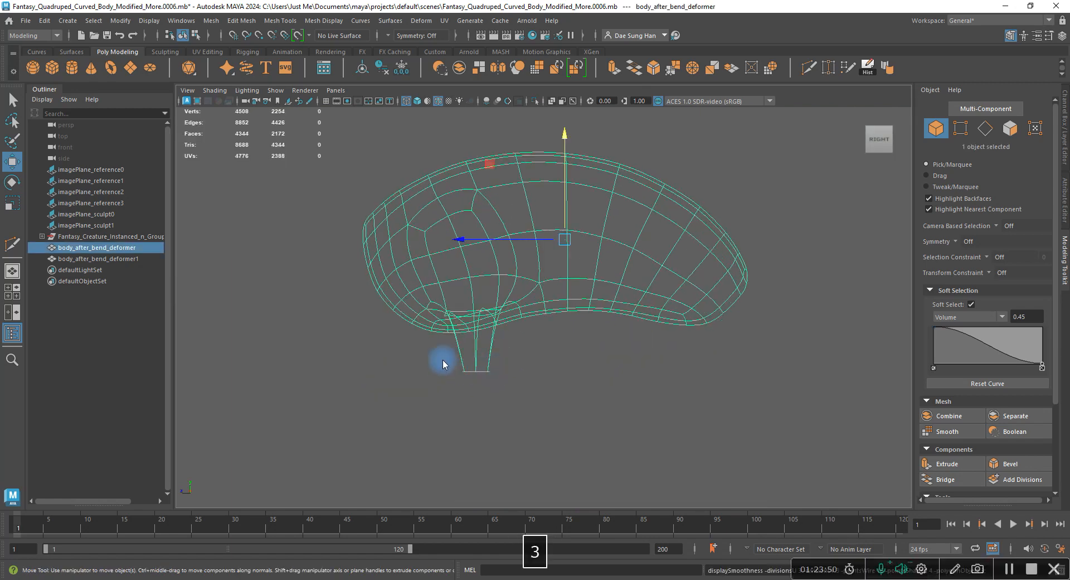
right_drag(442, 363, 421, 361)
drag(437, 356, 500, 392)
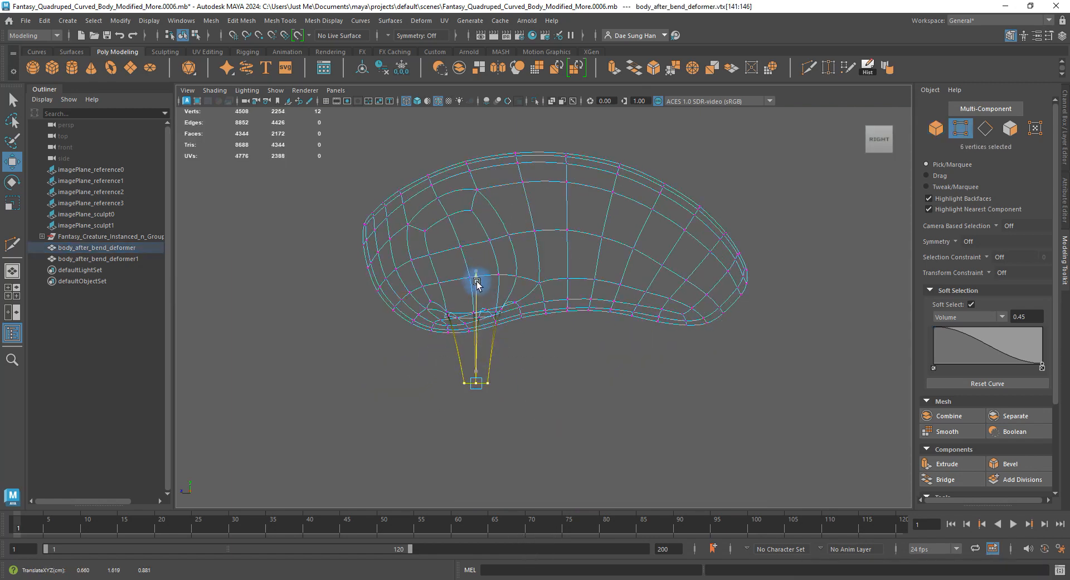
Switch to the four-view layout and orbit around the whole body, undoing an accidental deselection.
key(space)
key(space)
alt+drag(564, 275, 561, 284)
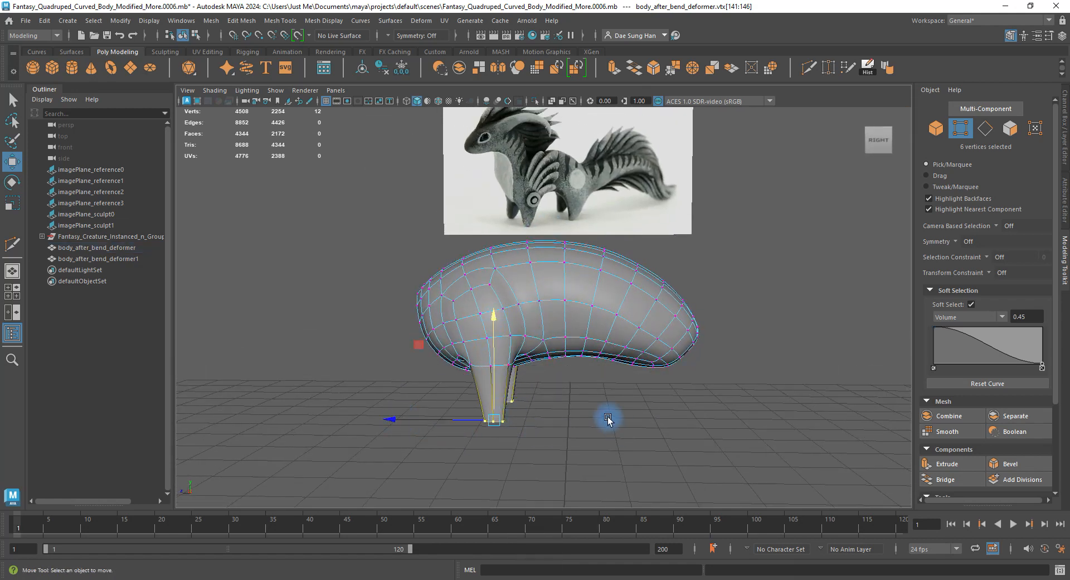
right_drag(608, 417, 657, 368)
click(724, 305)
alt+drag(723, 305, 744, 306)
alt+right_drag(744, 307, 563, 327)
alt+drag(563, 327, 534, 325)
key(z)
alt+drag(545, 375, 499, 390)
click(587, 394)
alt+drag(587, 394, 584, 334)
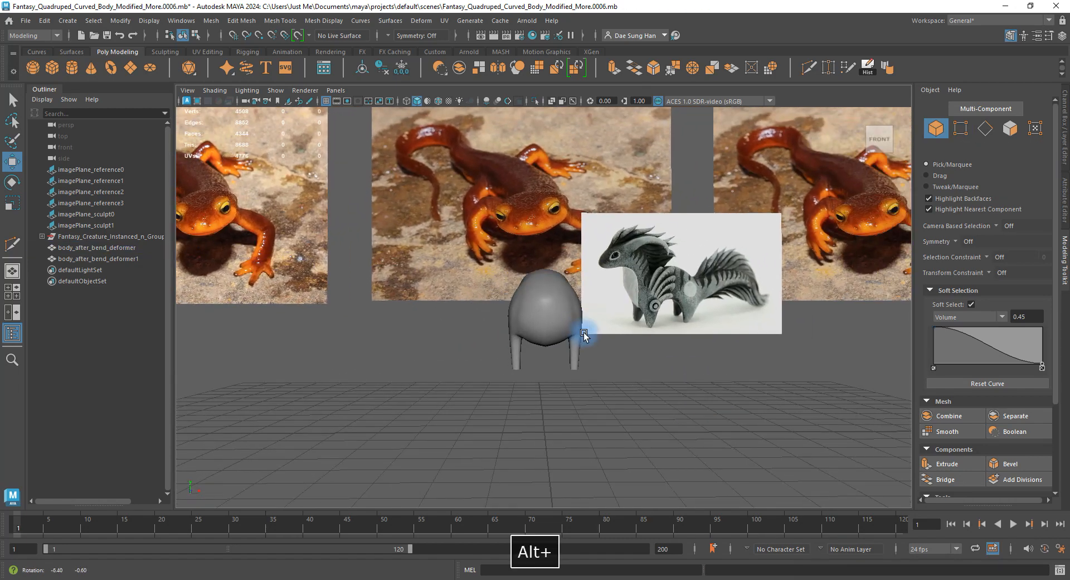
alt+right_drag(583, 334, 434, 292)
Marquee-select the 21 vertices around the front leg openings and undo the trial move.
click(600, 342)
alt+drag(631, 339, 632, 388)
drag(591, 351, 591, 336)
alt+drag(695, 380, 698, 223)
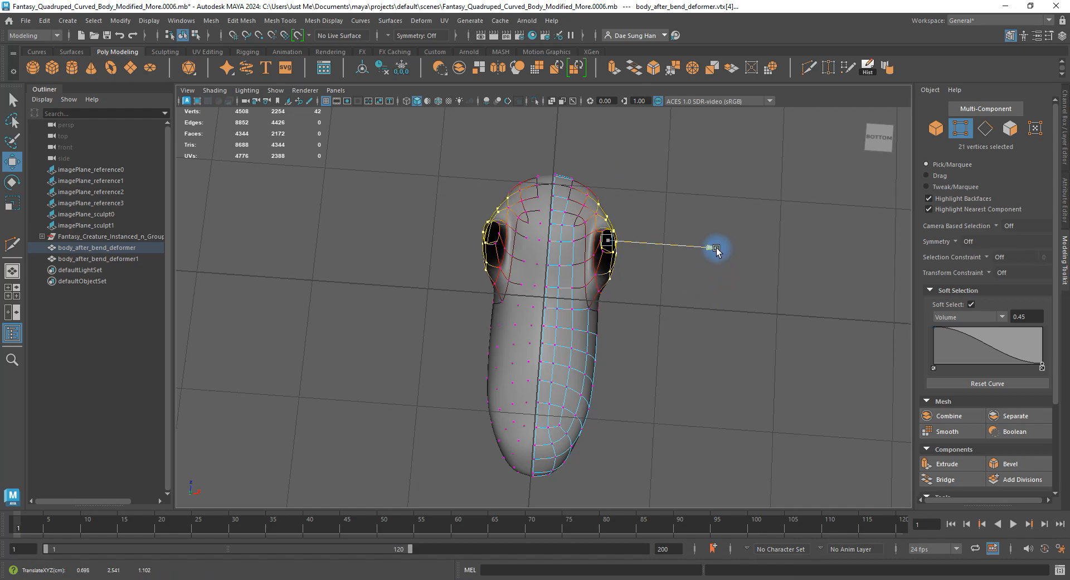
alt+drag(638, 239, 619, 376)
key(z)
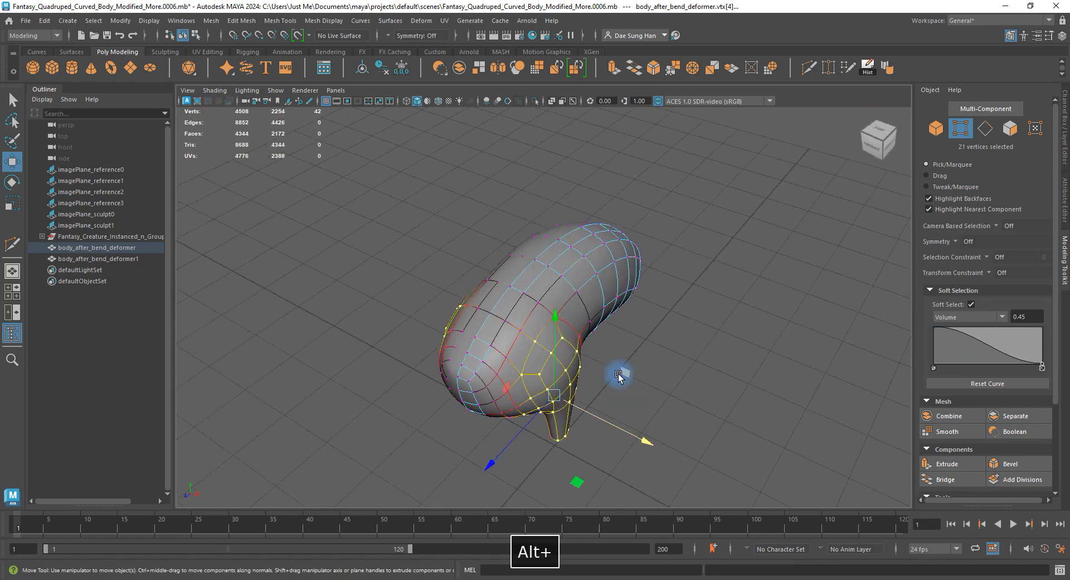
click(676, 369)
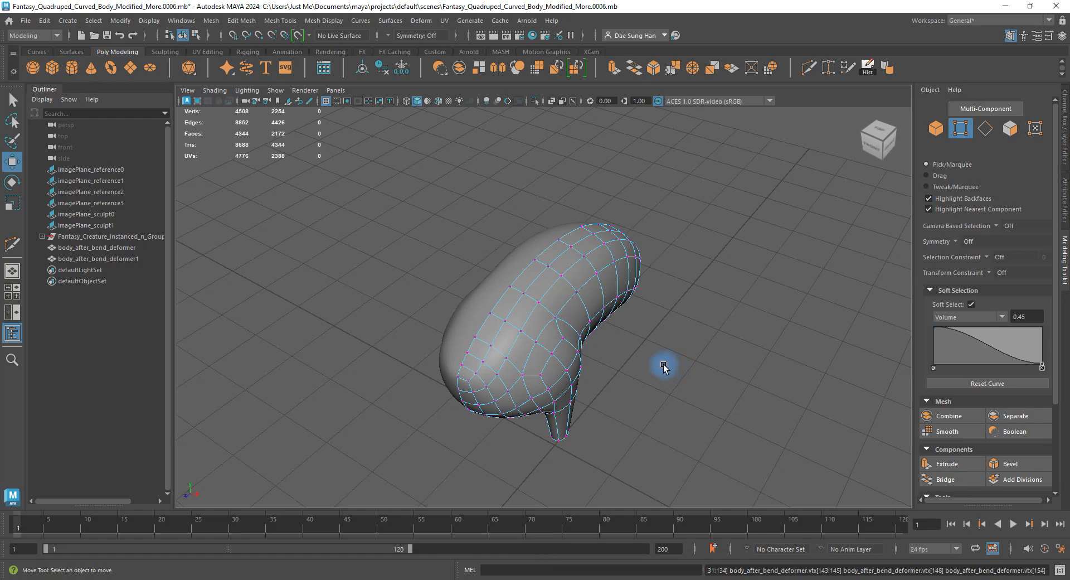
key(shift+z)
alt+drag(650, 375, 629, 353)
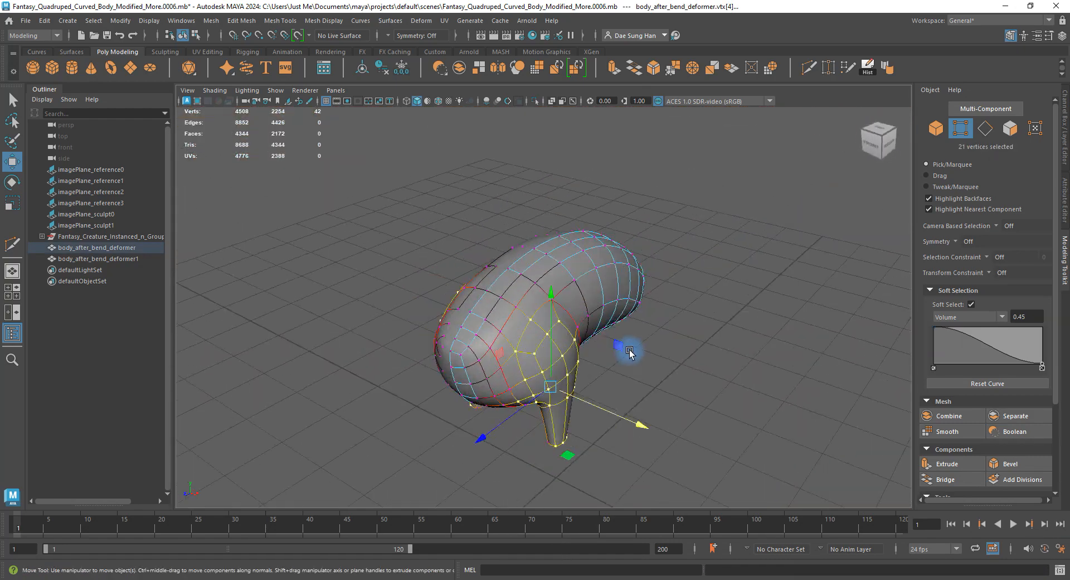
alt+drag(579, 415, 641, 335)
Select several front faces and push them slightly left with the Move tool.
key(w)
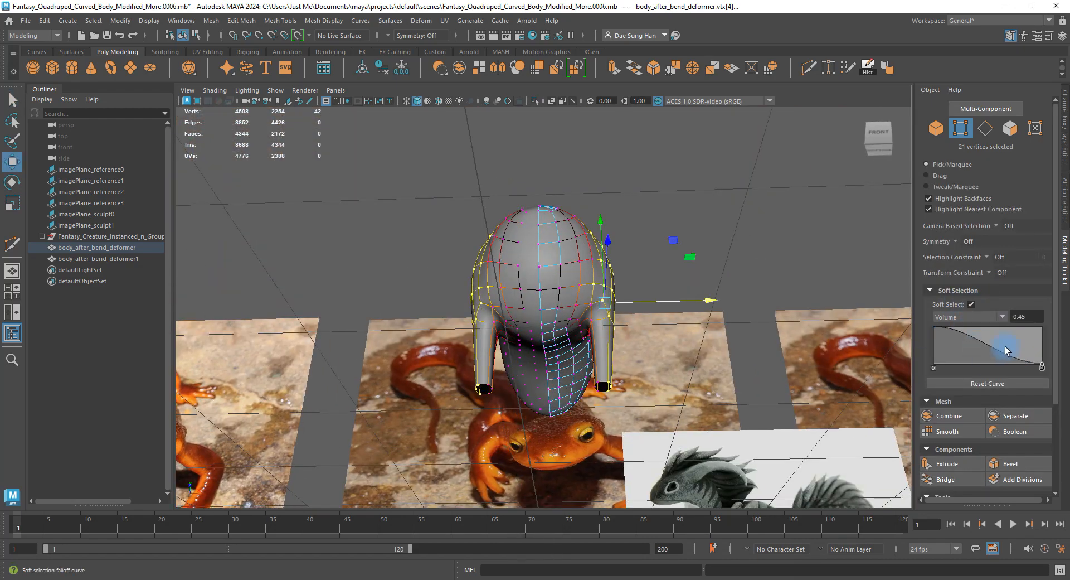
alt+drag(886, 326, 573, 340)
alt+right_drag(573, 340, 628, 414)
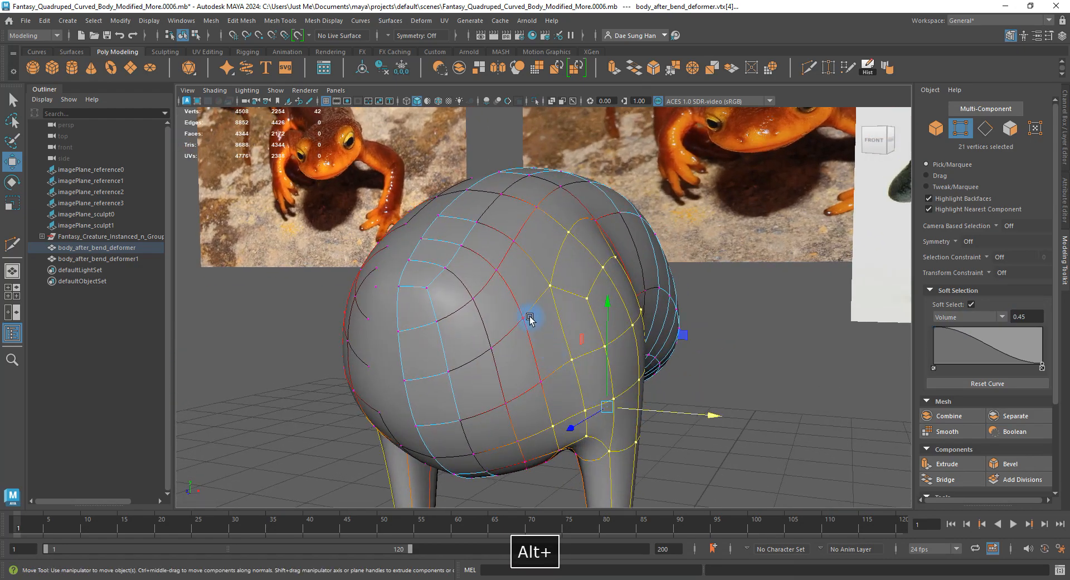
right_drag(535, 301, 542, 340)
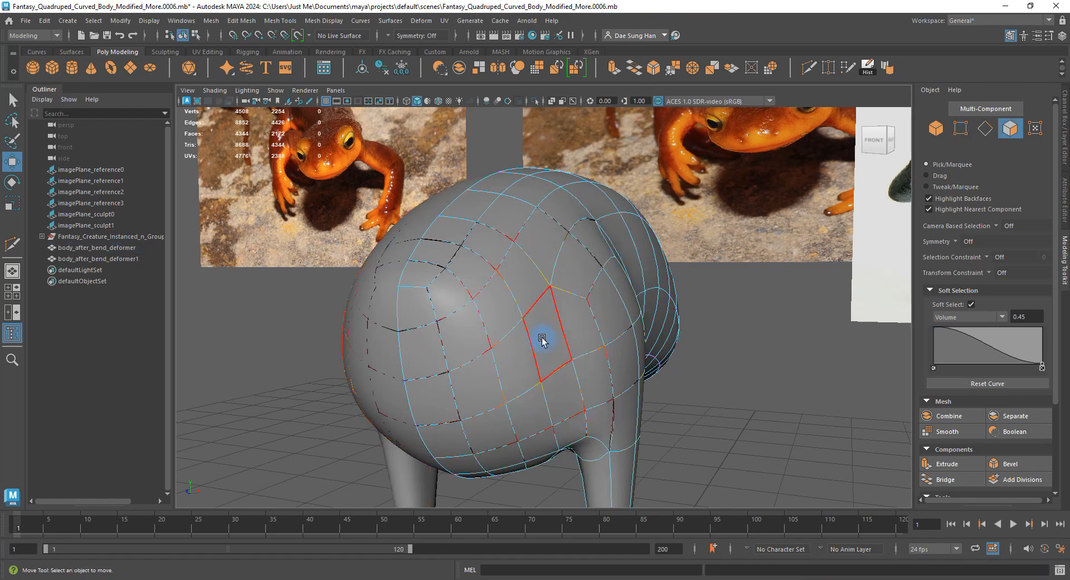
alt+drag(727, 378, 643, 345)
shift+click(642, 344)
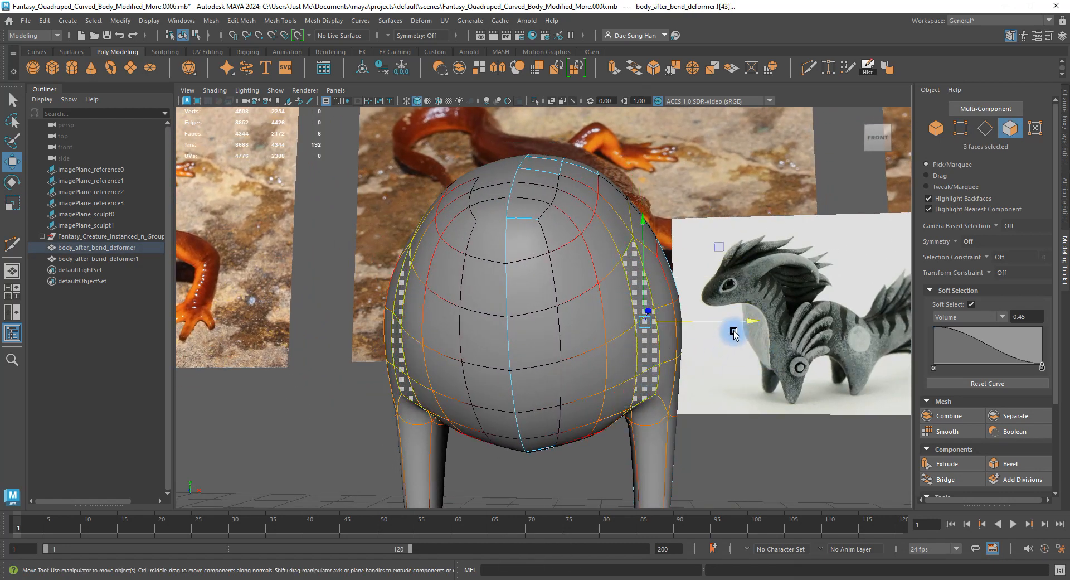
drag(739, 319, 898, 322)
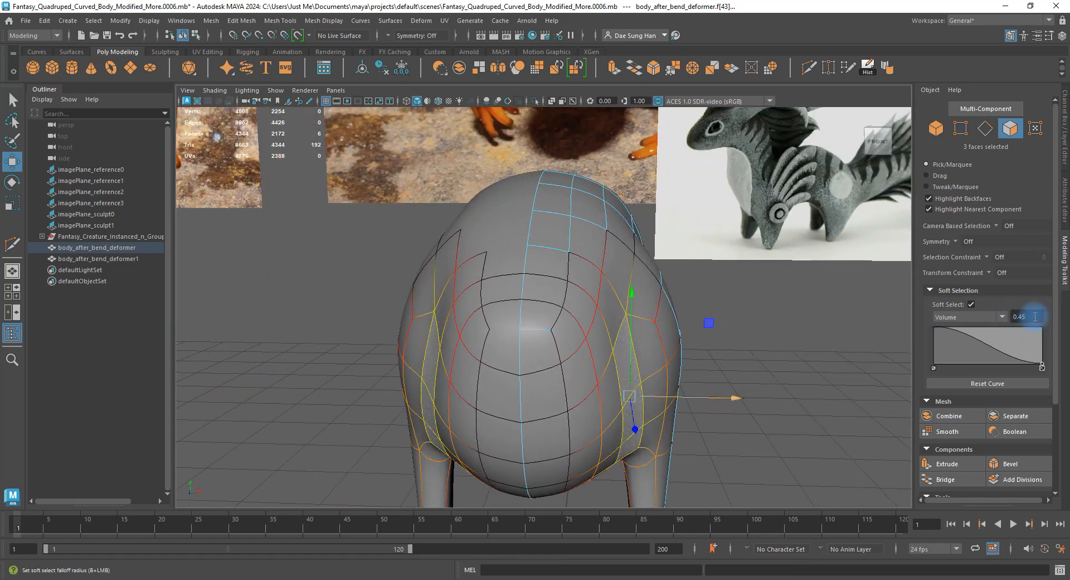
Restore the face selection and nudge the faces left again with a 0.30 soft-selection falloff.
alt+drag(697, 340, 634, 295)
key(F8)
click(655, 284)
key(z)
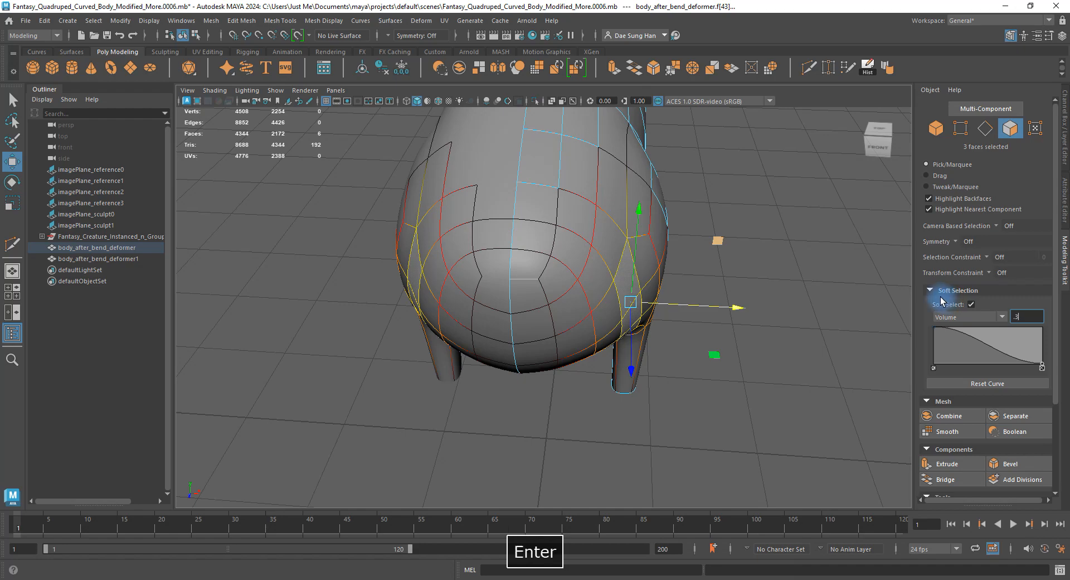
drag(731, 304, 713, 292)
Frame the body beside the reference image and show its unsmoothed cage in vertex mode.
right_drag(718, 289, 788, 256)
click(785, 258)
alt+drag(706, 304, 684, 275)
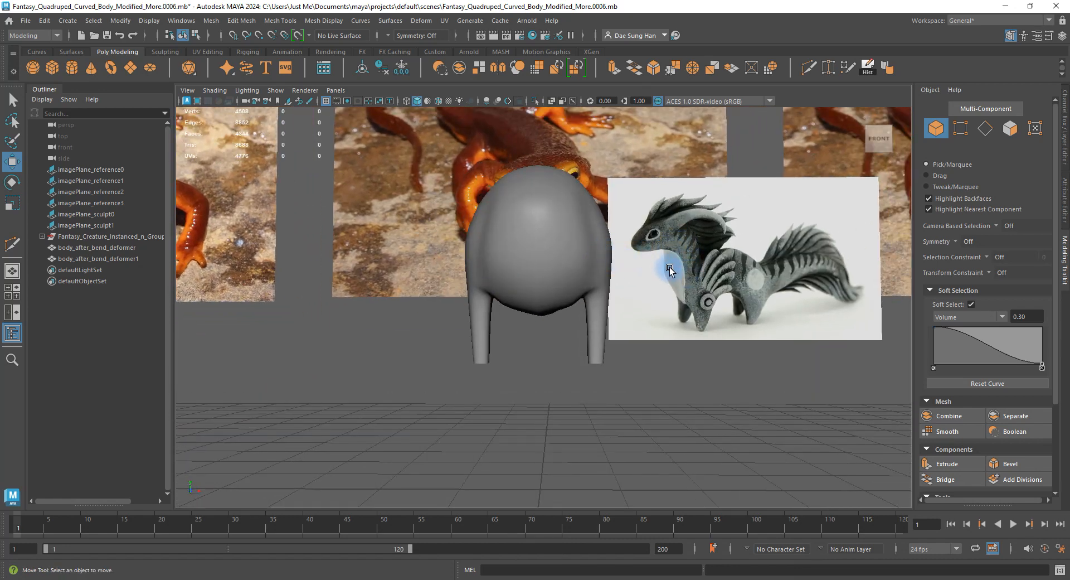
alt+middle_drag(653, 270, 554, 303)
alt+right_drag(554, 304, 846, 417)
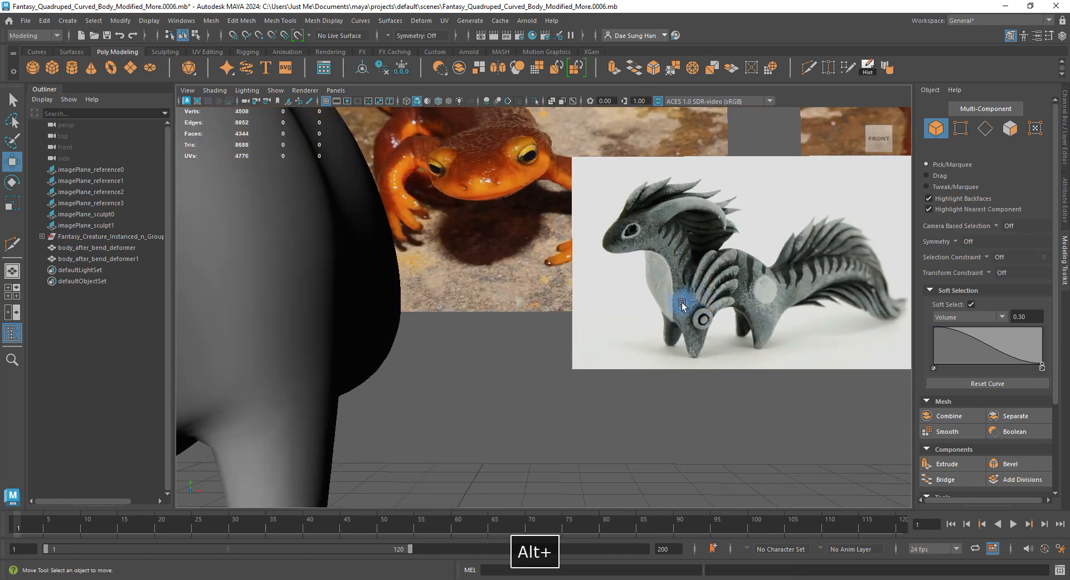
alt+right_drag(651, 301, 459, 301)
alt+drag(459, 301, 492, 303)
click(317, 294)
key(F8)
key(1)
Select the vertices along the belly bottom and lift them slightly upward.
click(529, 344)
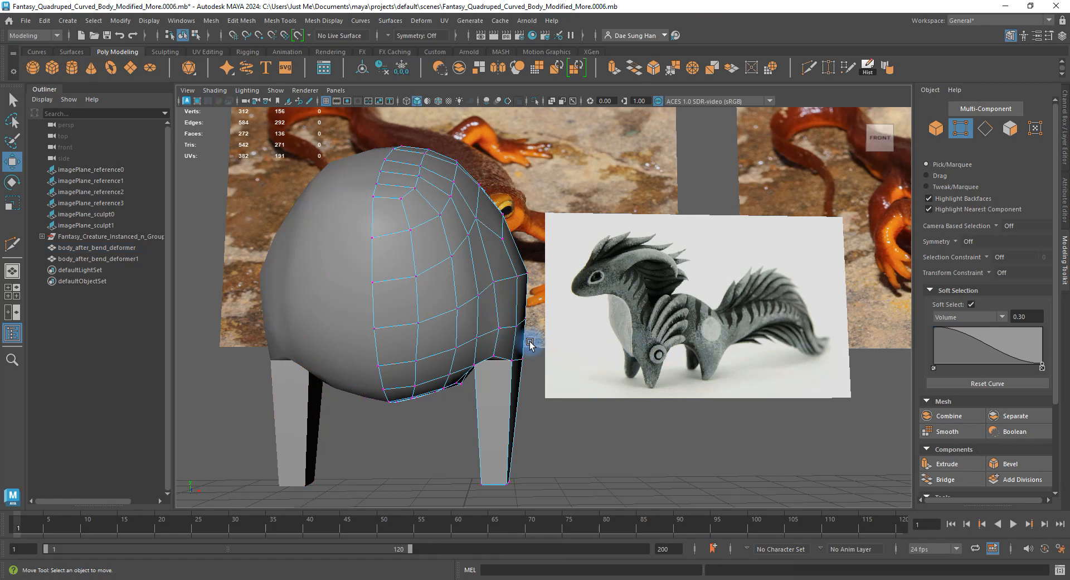
click(499, 330)
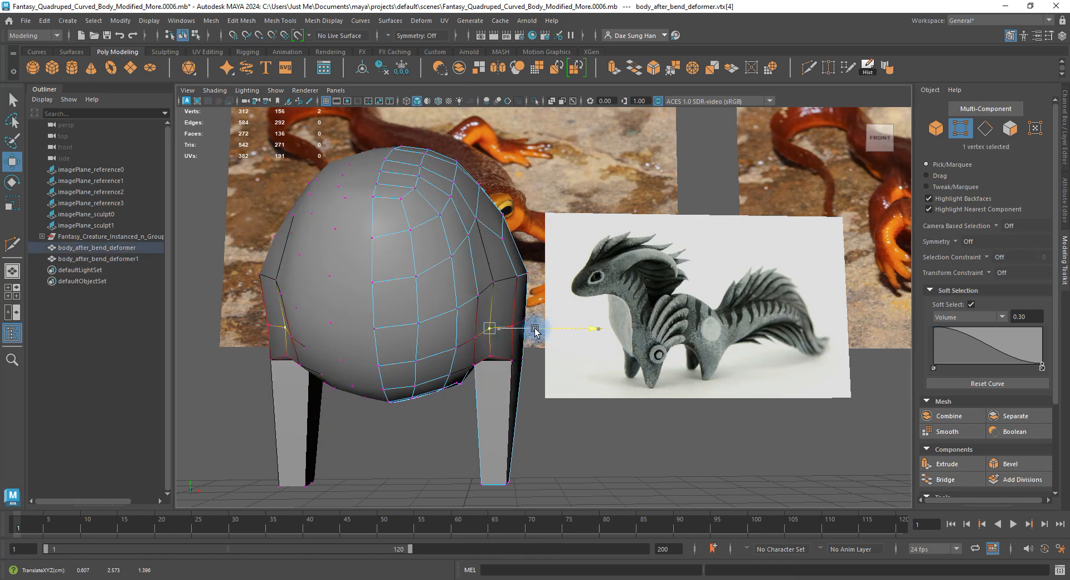
right_drag(527, 343, 540, 323)
click(610, 296)
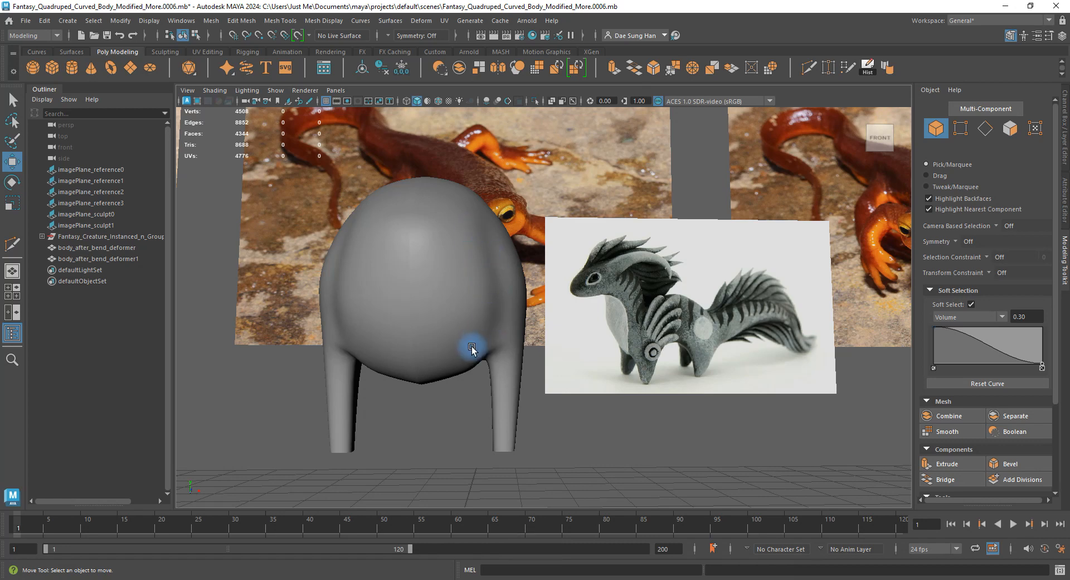
right_drag(470, 371, 394, 354)
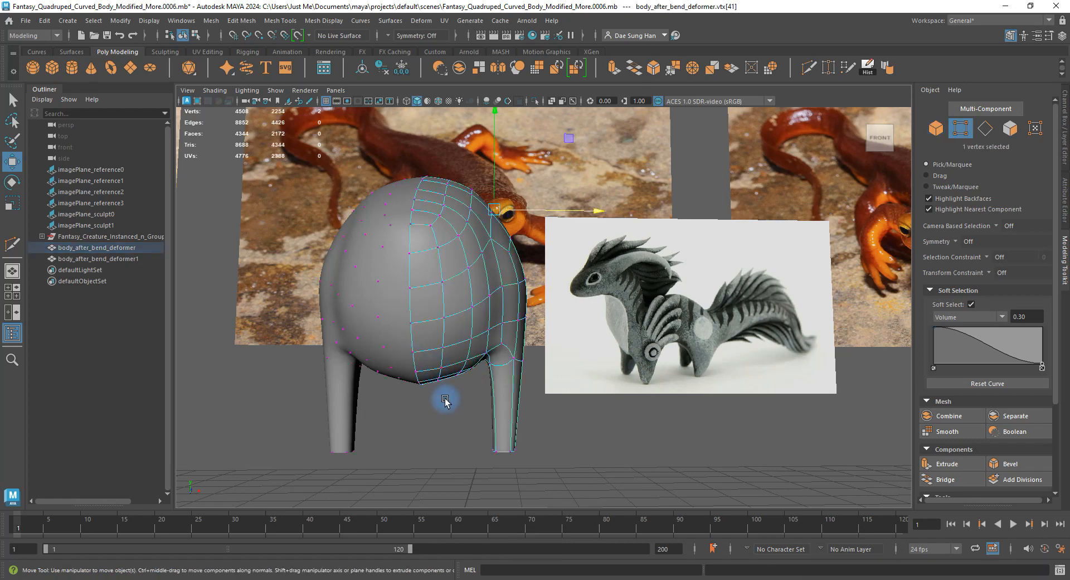
drag(417, 371, 433, 388)
alt+middle_drag(420, 327, 490, 281)
alt+right_drag(490, 280, 561, 384)
alt+drag(510, 373, 524, 371)
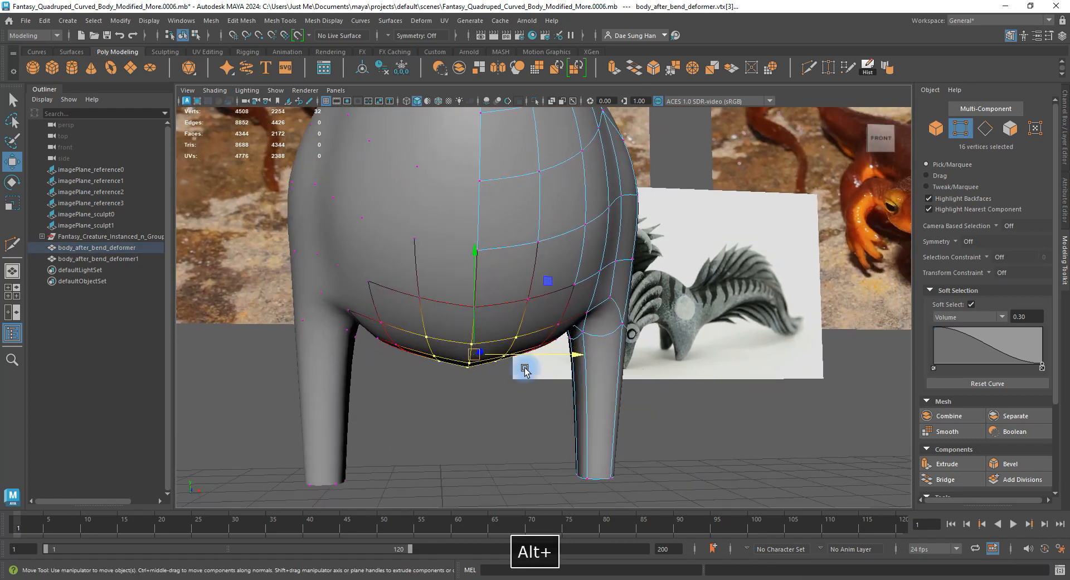
drag(473, 318, 472, 316)
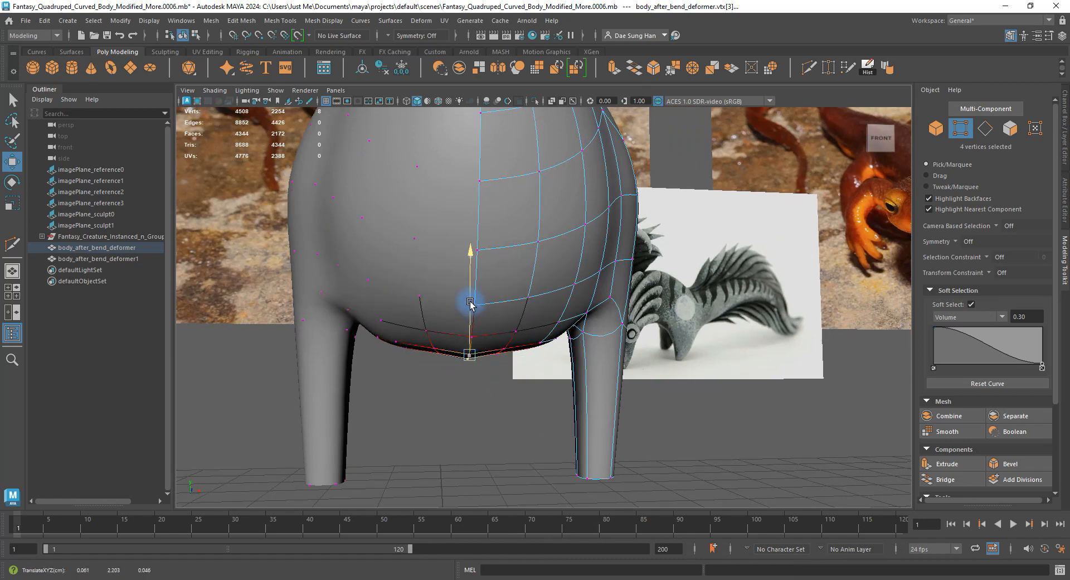
Select a face under the belly and inspect the area behind the front leg.
alt+drag(471, 301, 418, 318)
alt+right_drag(418, 318, 547, 365)
alt+middle_drag(547, 365, 594, 277)
alt+drag(595, 277, 535, 283)
right_drag(515, 243, 506, 280)
click(506, 261)
alt+drag(506, 261, 516, 285)
alt+drag(513, 232, 494, 262)
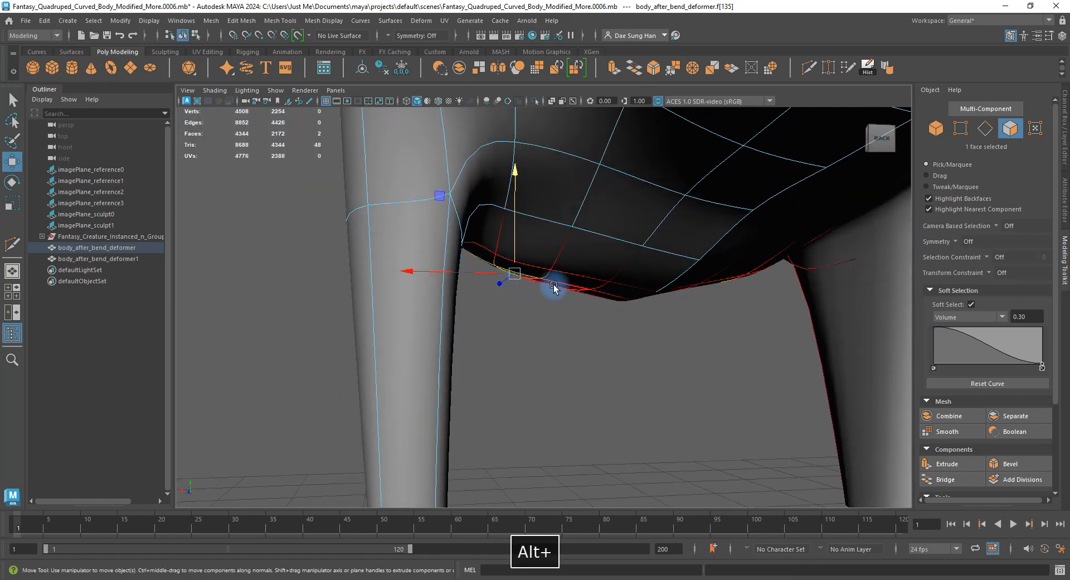
click(583, 308)
alt+drag(583, 308, 600, 291)
Tweak the belly-leg junction vertices with soft select off, then reselect the body in object mode.
right_drag(602, 257, 549, 265)
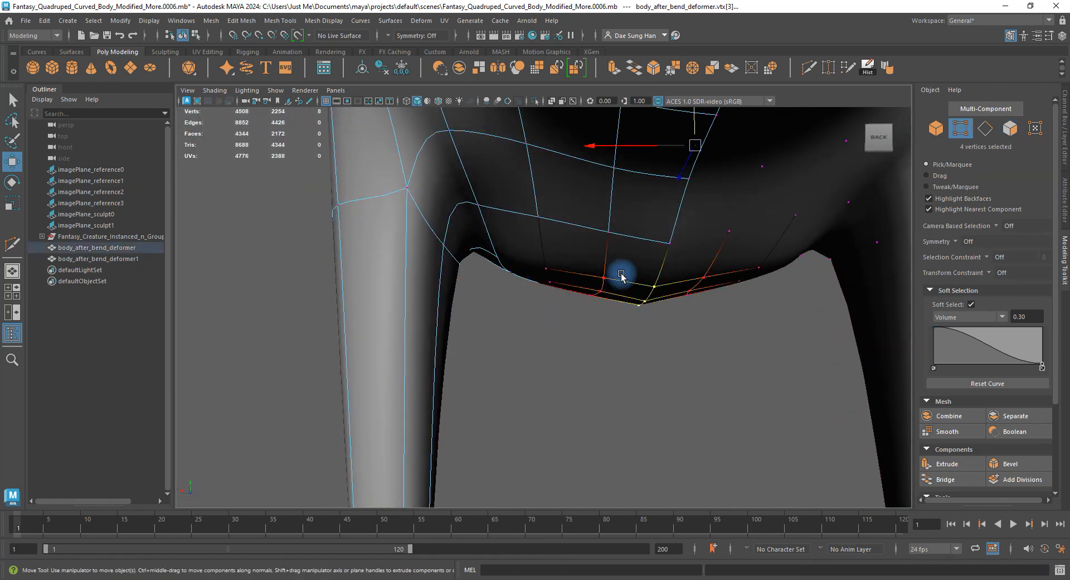
alt+drag(665, 348, 768, 317)
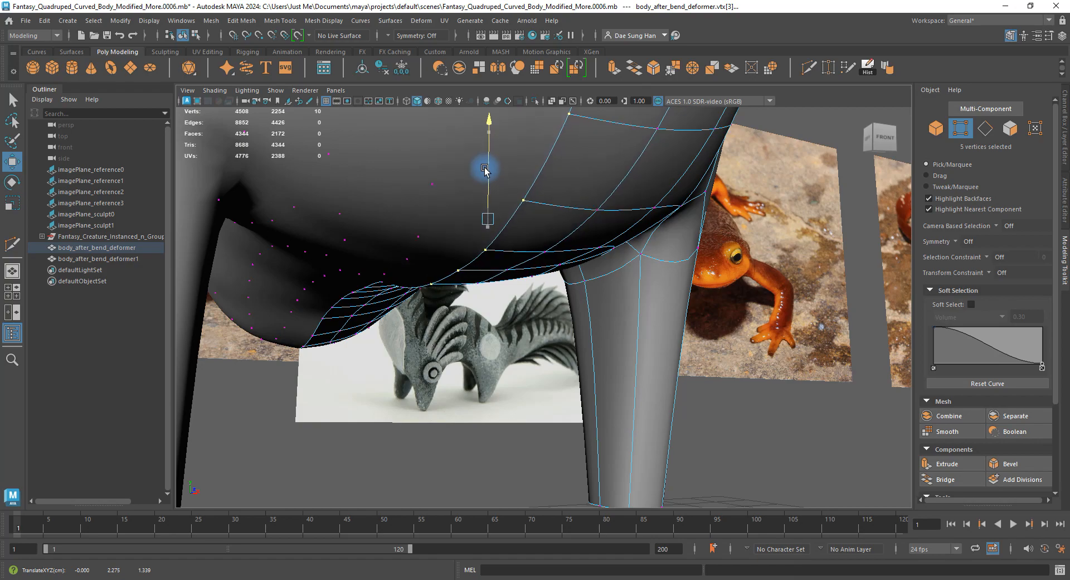
alt+drag(485, 170, 529, 349)
right_drag(568, 240, 647, 198)
click(788, 236)
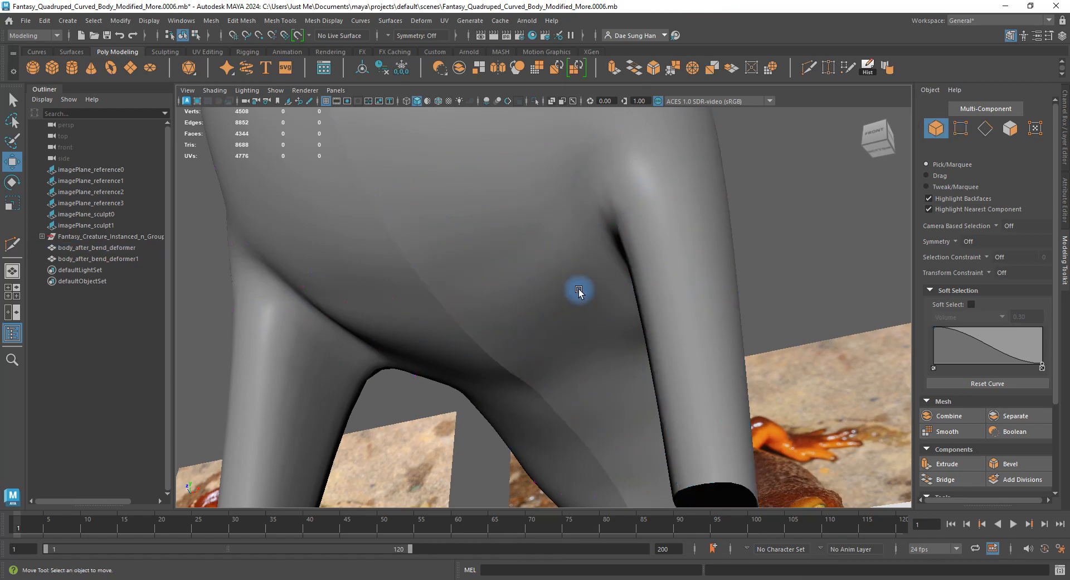
alt+drag(578, 288, 378, 325)
click(523, 248)
Preview the body smoothed and orbit to compare it with the salamander reference images.
alt+drag(462, 308, 493, 274)
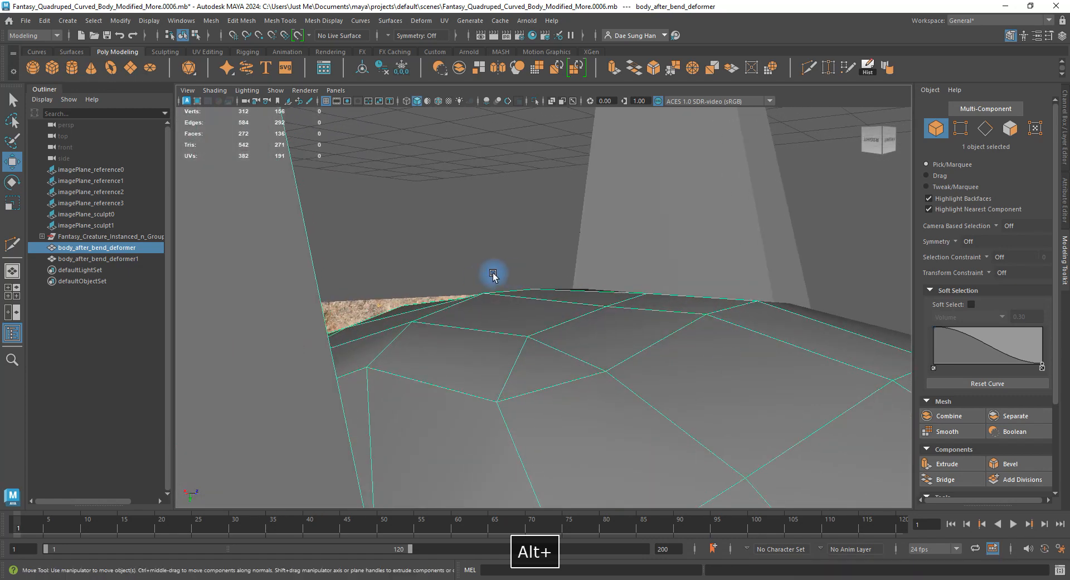
alt+drag(646, 303, 485, 390)
key(3)
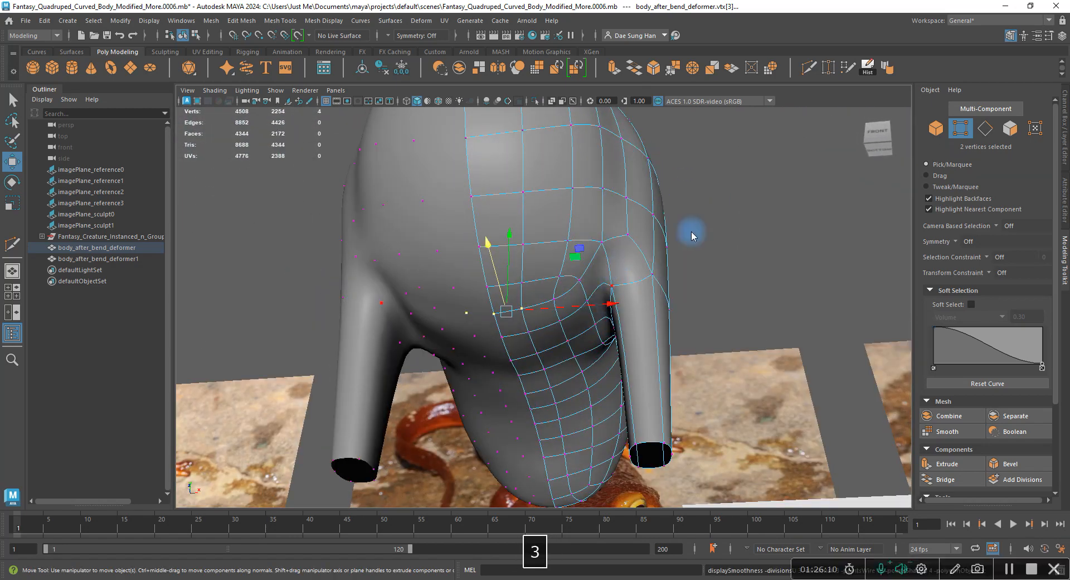
alt+drag(690, 231, 754, 221)
alt+right_drag(754, 221, 749, 201)
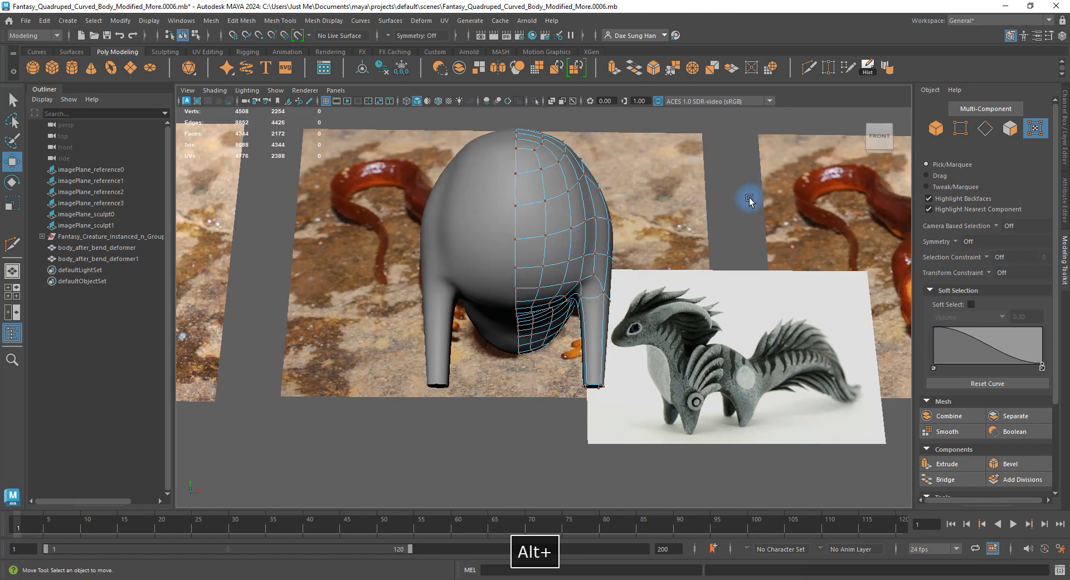
right_drag(600, 257, 757, 220)
alt+drag(757, 220, 619, 249)
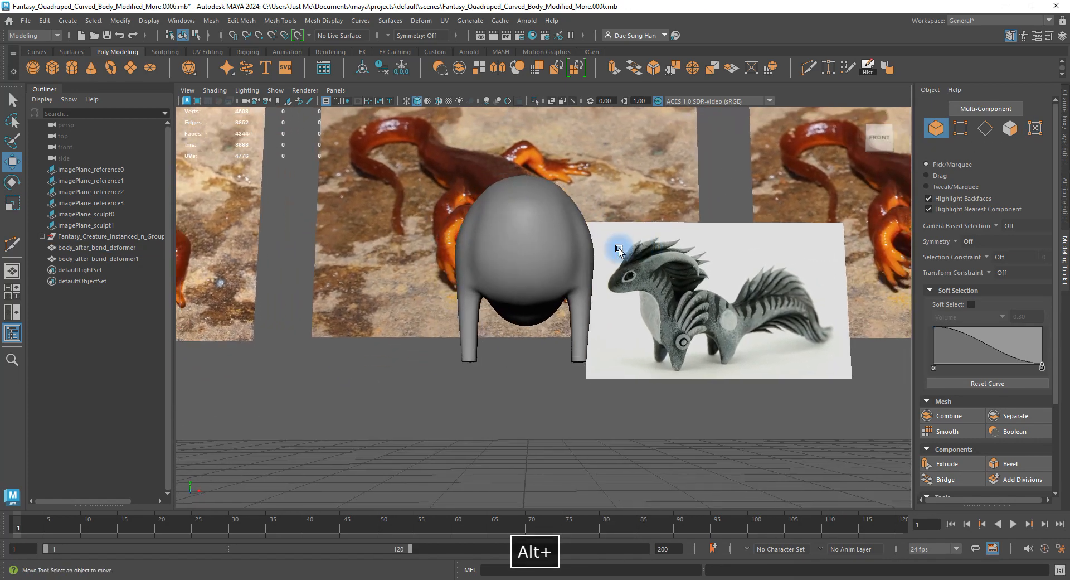
alt+right_drag(619, 249, 594, 320)
Toggle the body between cage and smooth preview while viewing it from high oblique, side and back angles.
click(594, 320)
key(1)
alt+drag(597, 310, 670, 328)
key(3)
click(750, 429)
alt+right_drag(670, 328, 672, 328)
alt+drag(671, 327, 428, 301)
alt+middle_drag(508, 229, 514, 286)
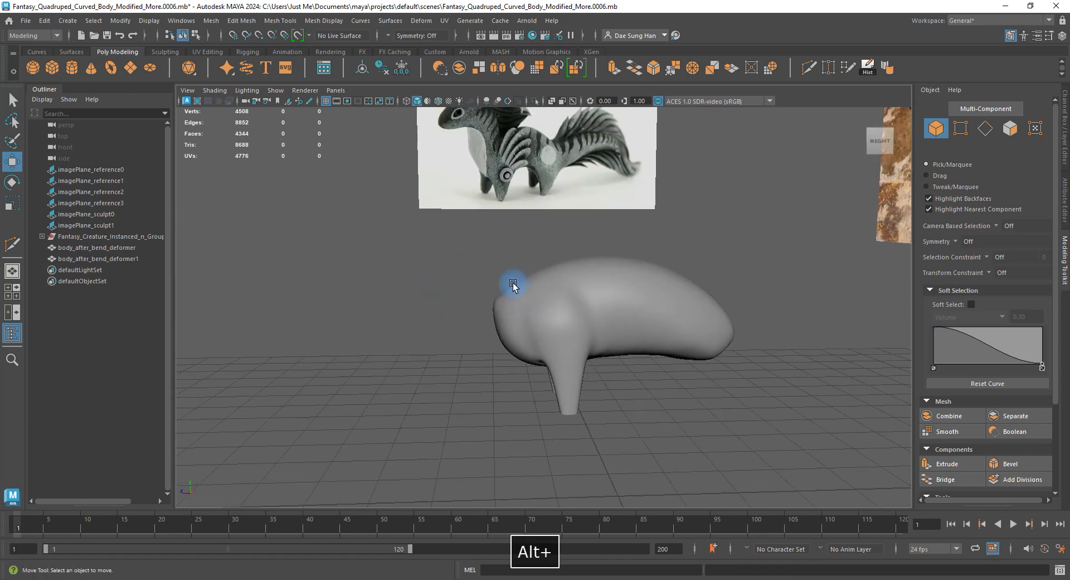
alt+right_drag(513, 286, 493, 236)
alt+drag(678, 333, 478, 295)
alt+right_drag(478, 295, 524, 300)
Compare cage and smoothed body again from the front and restore vertex editing.
click(528, 300)
key(1)
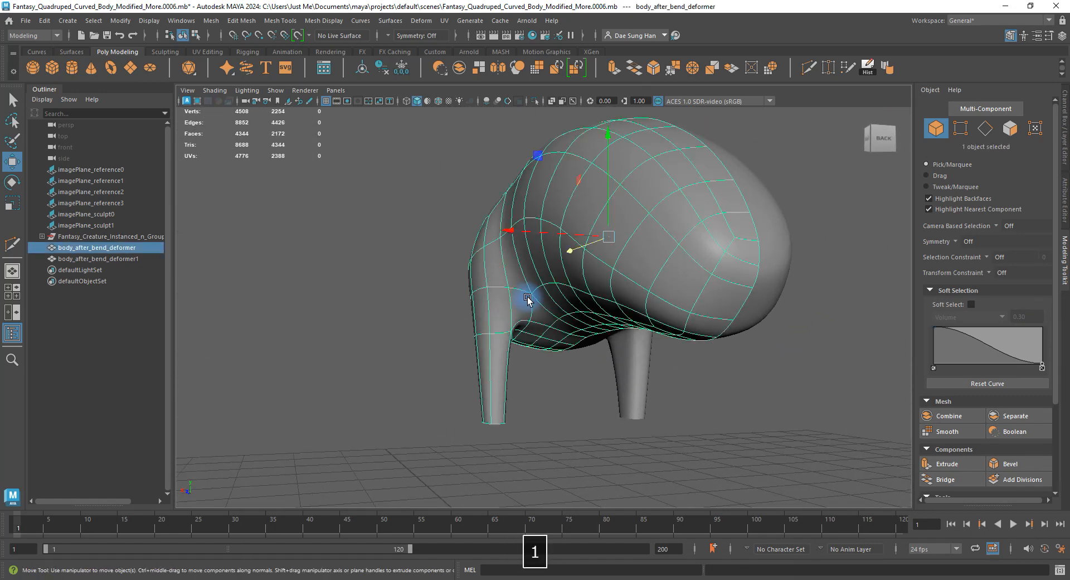
alt+drag(528, 300, 542, 271)
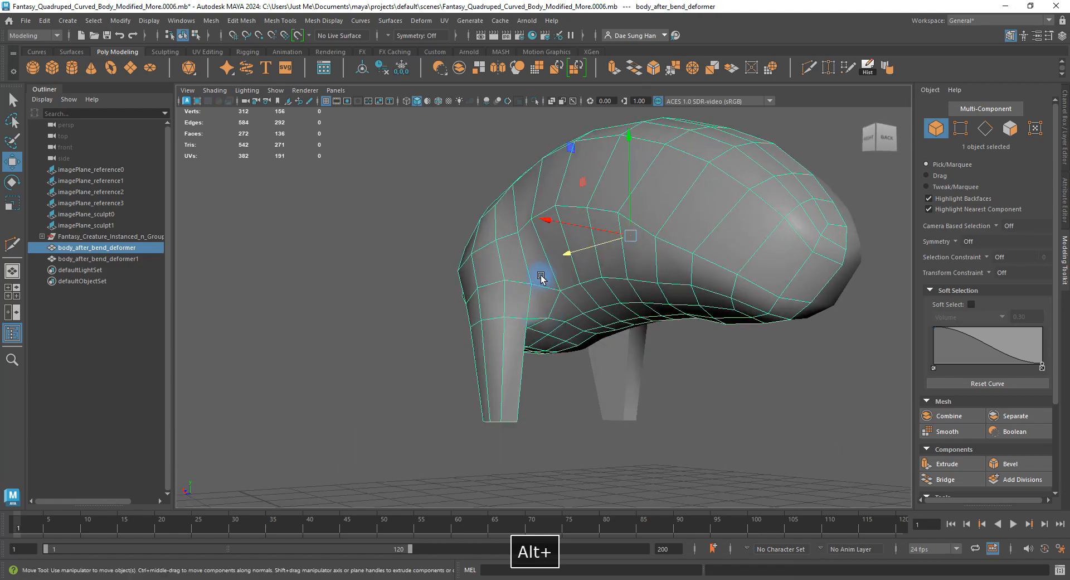
key(3)
alt+drag(509, 304, 711, 297)
click(626, 370)
key(ctrl+z)
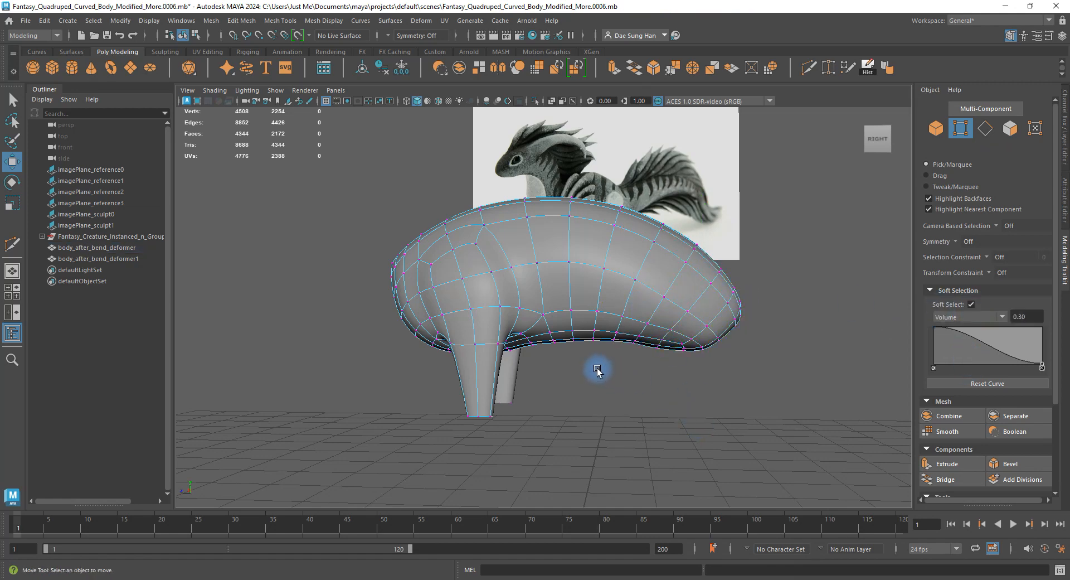
Return to object mode and inspect the smoothed body from right-side, elevated front and low side views.
alt+drag(787, 418, 691, 326)
click(760, 275)
alt+drag(776, 280, 713, 273)
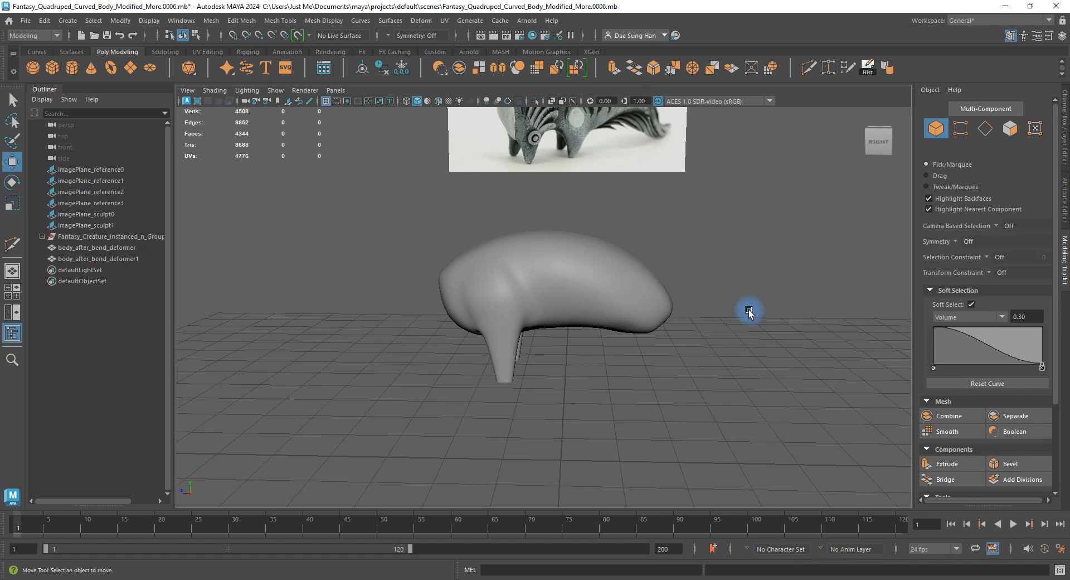
alt+drag(557, 377, 554, 310)
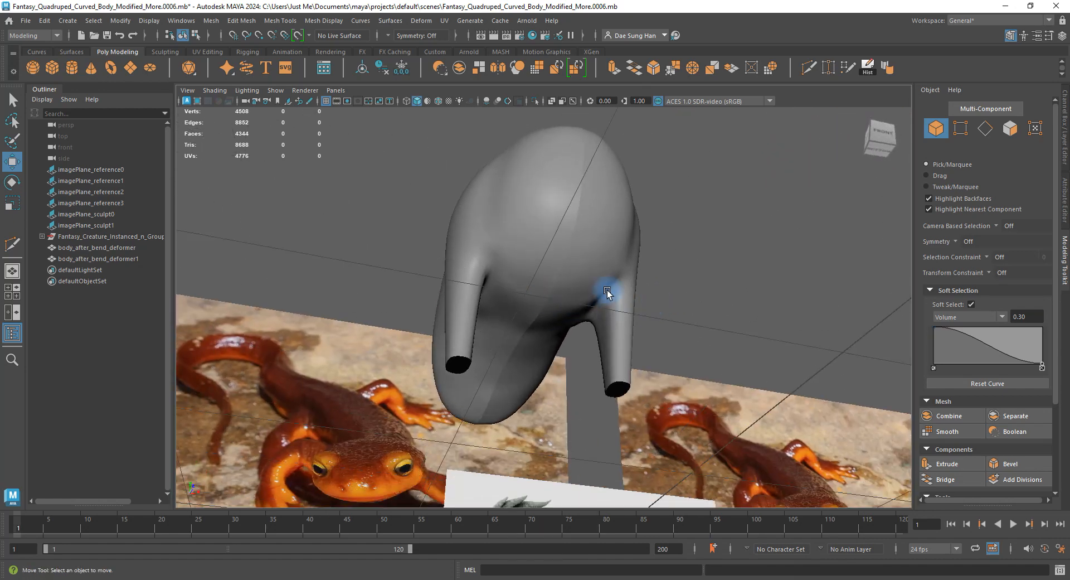
alt+drag(607, 288, 559, 346)
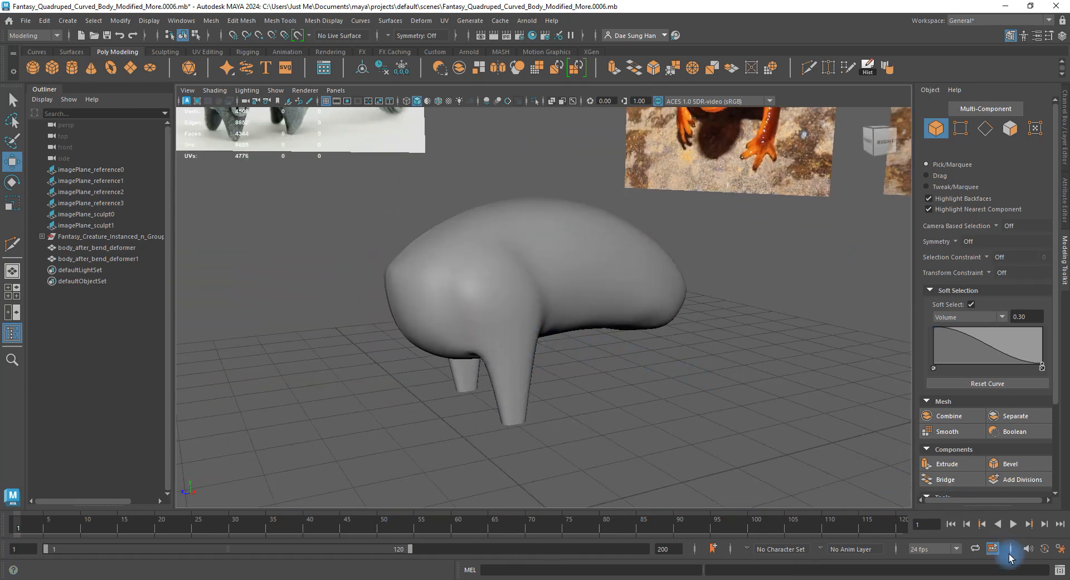